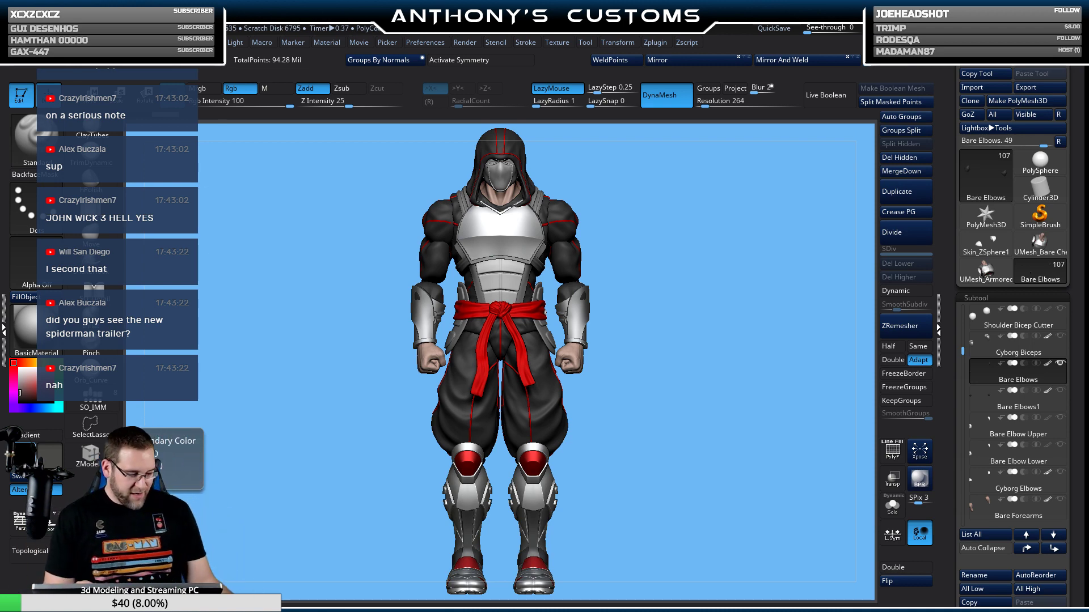
pyautogui.moveTo(668, 328); pyautogui.dragTo(703, 285)
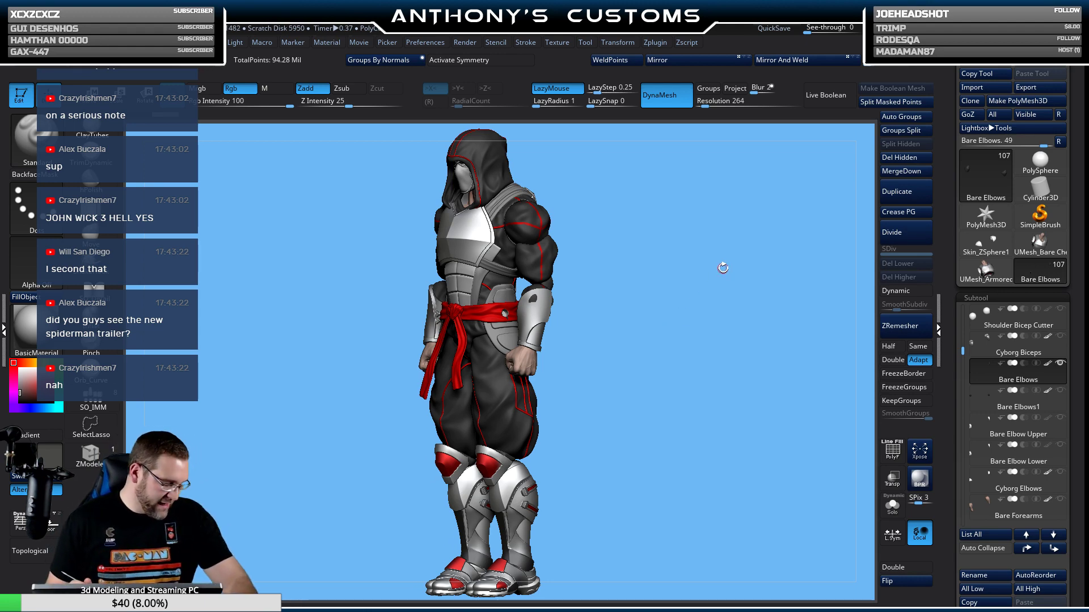
pyautogui.moveTo(707, 337)
pyautogui.mouseDown()
pyautogui.moveTo(629, 332)
pyautogui.moveTo(678, 319)
pyautogui.moveTo(669, 320)
pyautogui.moveTo(671, 306)
pyautogui.mouseUp()
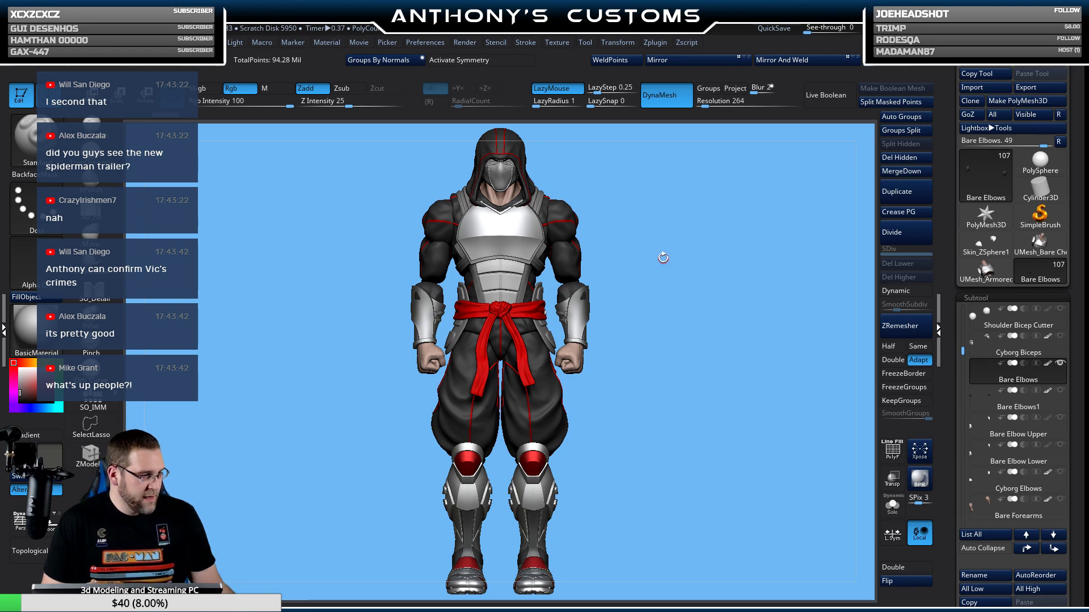
pyautogui.hotkey('ctrl', 'w')
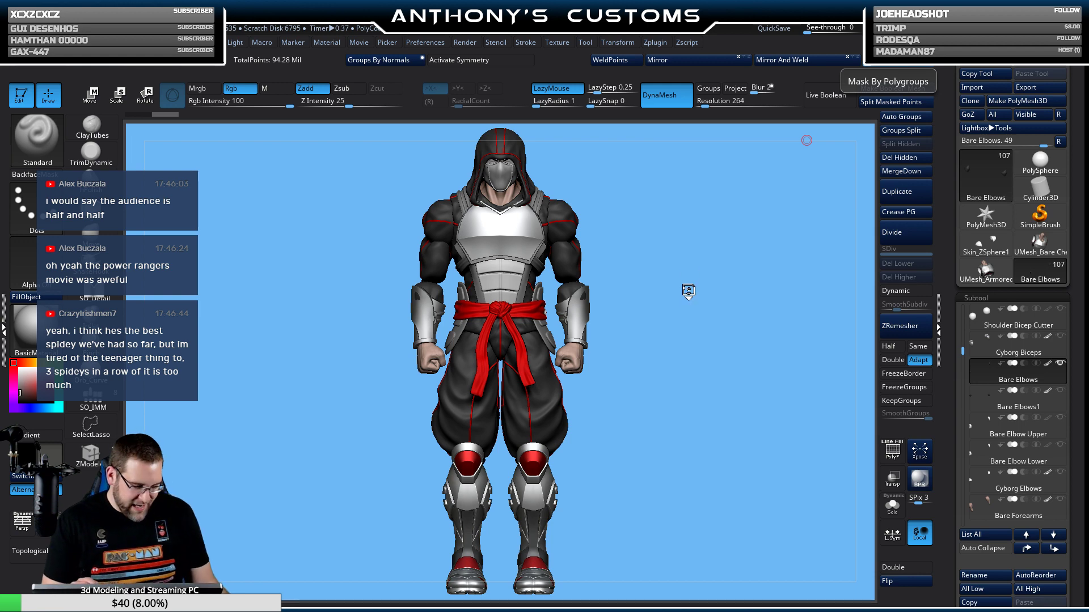
pyautogui.moveTo(686, 318)
pyautogui.mouseDown()
pyautogui.moveTo(678, 273)
pyautogui.moveTo(708, 226)
pyautogui.moveTo(717, 259)
pyautogui.moveTo(675, 253)
pyautogui.moveTo(661, 283)
pyautogui.moveTo(654, 265)
pyautogui.moveTo(658, 363)
pyautogui.moveTo(651, 342)
pyautogui.moveTo(688, 313)
pyautogui.mouseUp()
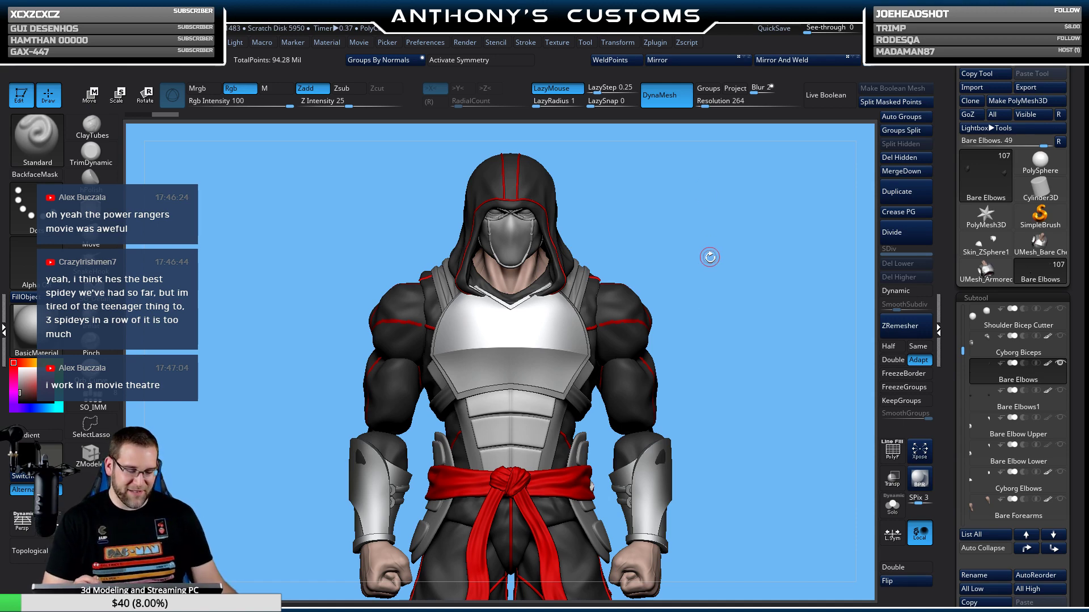
pyautogui.moveTo(714, 250); pyautogui.dragTo(689, 252)
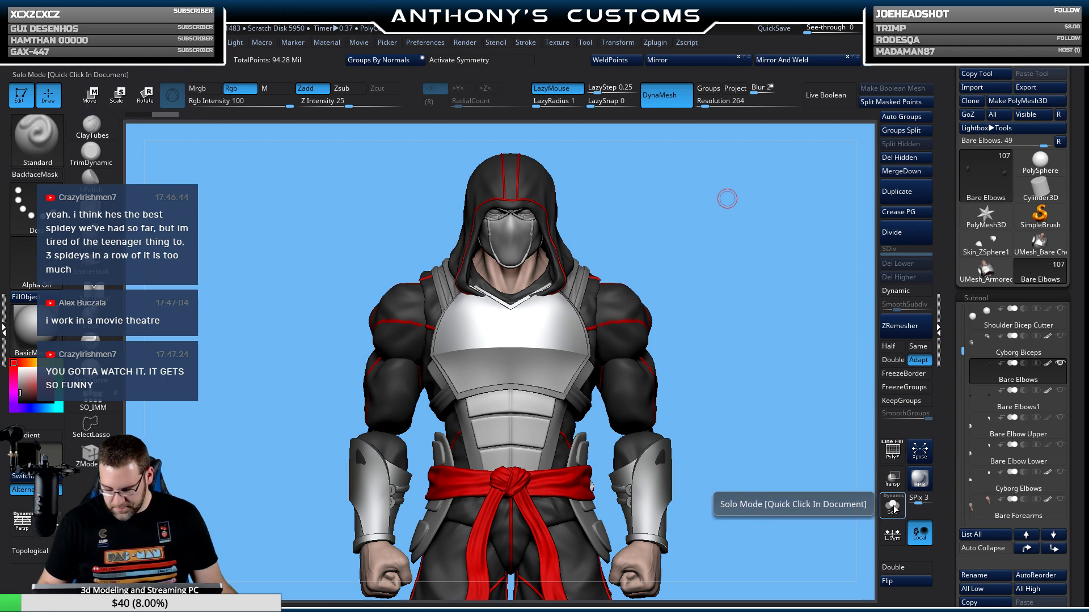
pyautogui.press('shift')
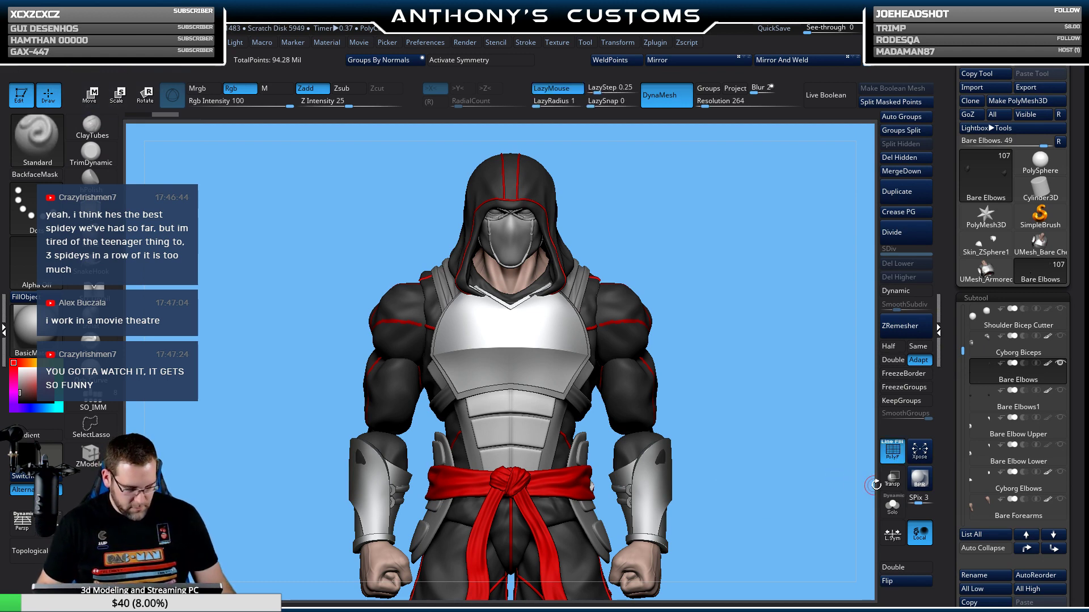
pyautogui.click(891, 510)
pyautogui.click(891, 511)
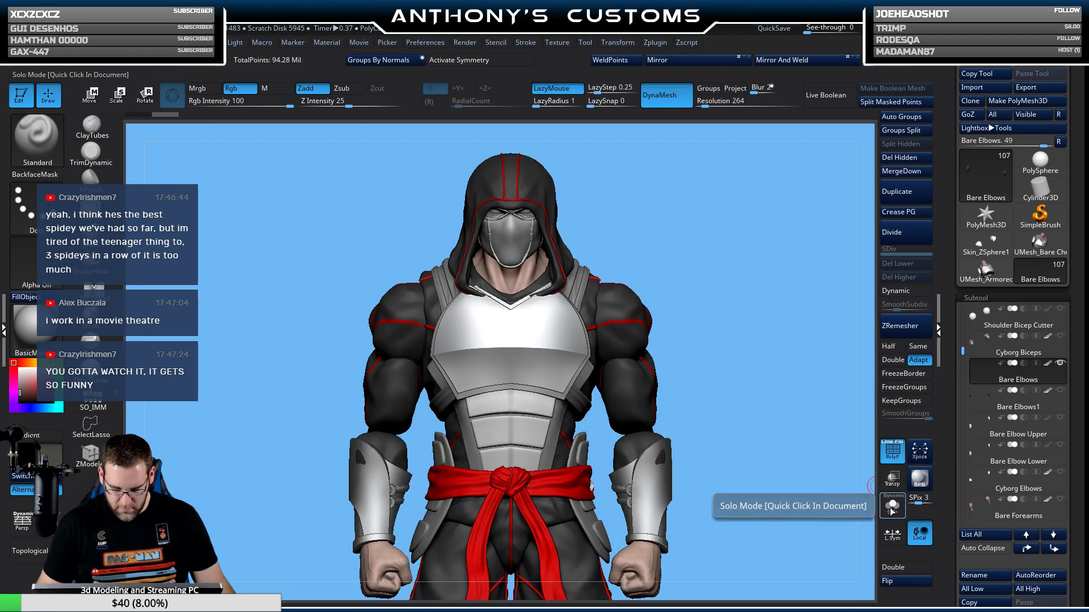
# Look through the subtool list, examining the helmet, head, shoulder and cutter parts in their previews.
pyautogui.moveTo(963, 351); pyautogui.dragTo(971, 331)
pyautogui.moveTo(984, 322)
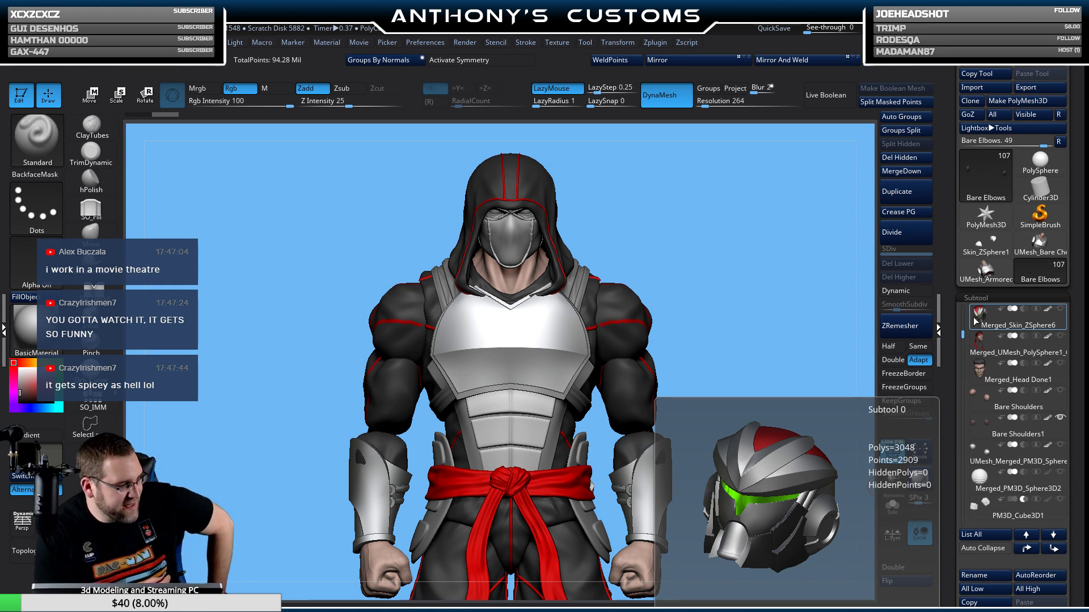
pyautogui.moveTo(1047, 351)
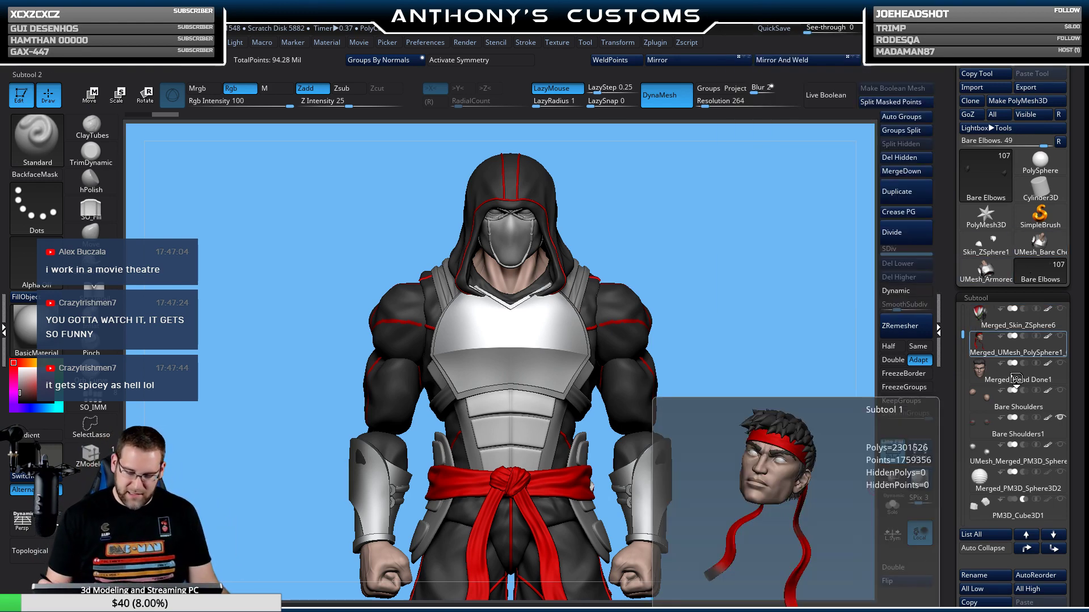
pyautogui.click(1040, 319)
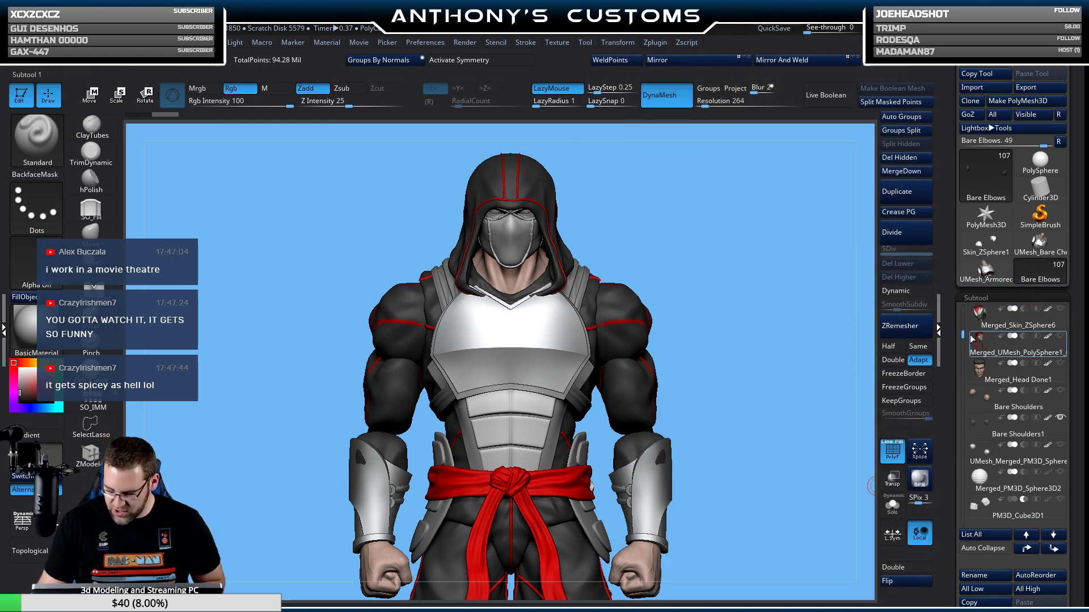
pyautogui.moveTo(964, 335); pyautogui.dragTo(964, 343)
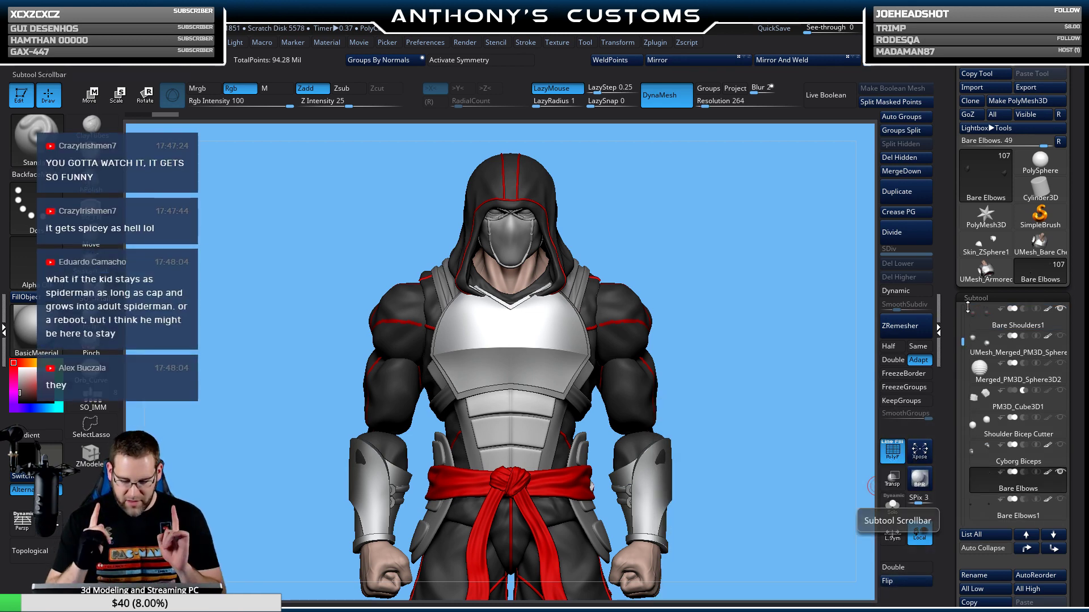
pyautogui.moveTo(632, 185)
pyautogui.mouseDown()
pyautogui.moveTo(658, 216)
pyautogui.moveTo(639, 187)
pyautogui.mouseUp()
pyautogui.moveTo(651, 226)
pyautogui.mouseDown()
pyautogui.moveTo(724, 221)
pyautogui.moveTo(636, 227)
pyautogui.moveTo(583, 216)
pyautogui.moveTo(698, 219)
pyautogui.moveTo(599, 193)
pyautogui.moveTo(661, 192)
pyautogui.moveTo(650, 229)
pyautogui.mouseUp()
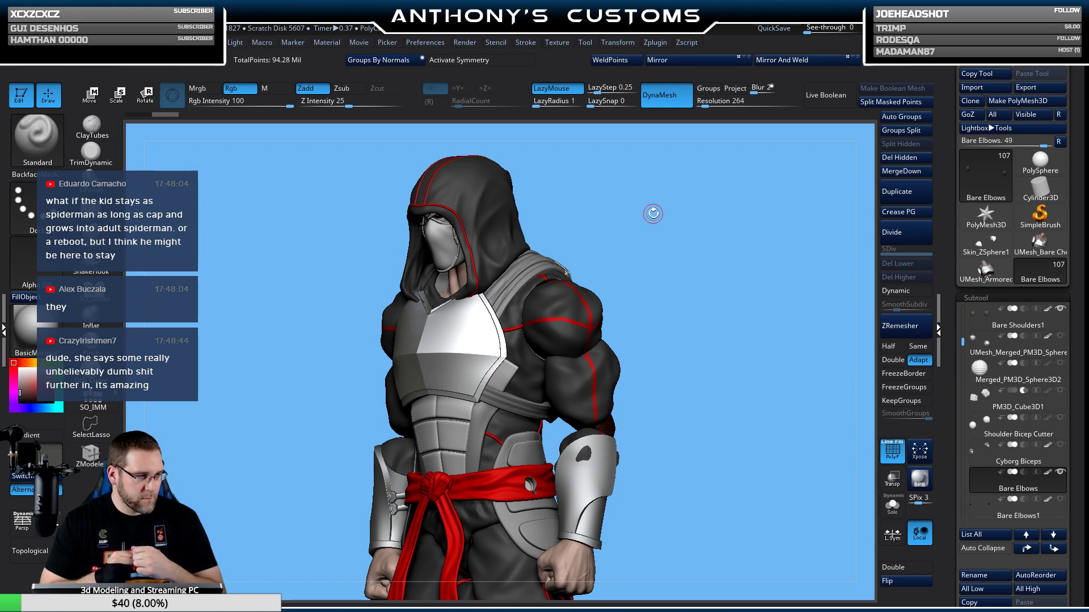
pyautogui.click(1006, 421)
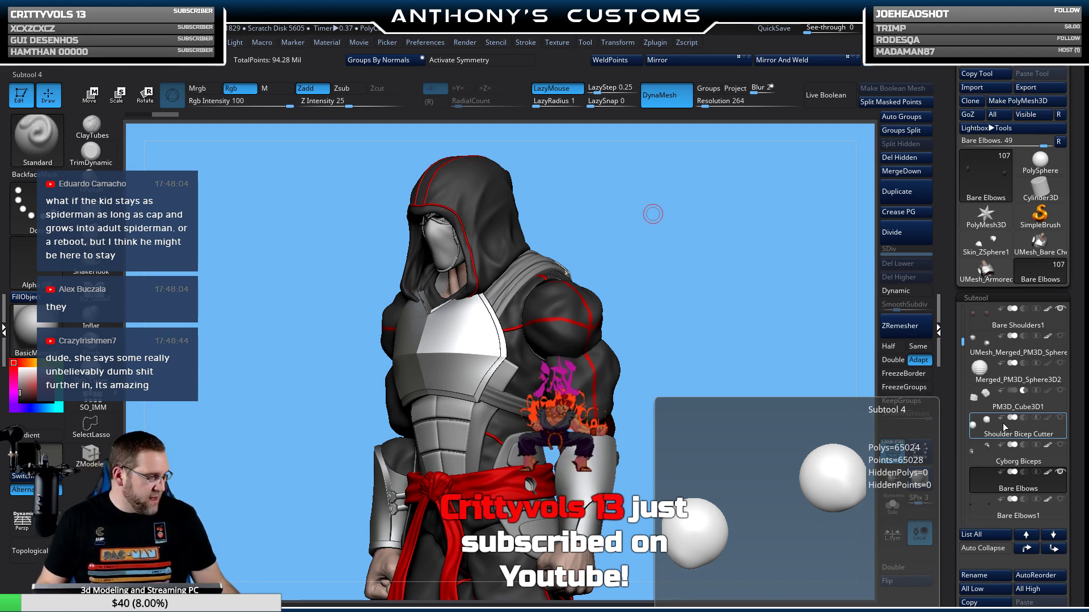
pyautogui.click(1035, 398)
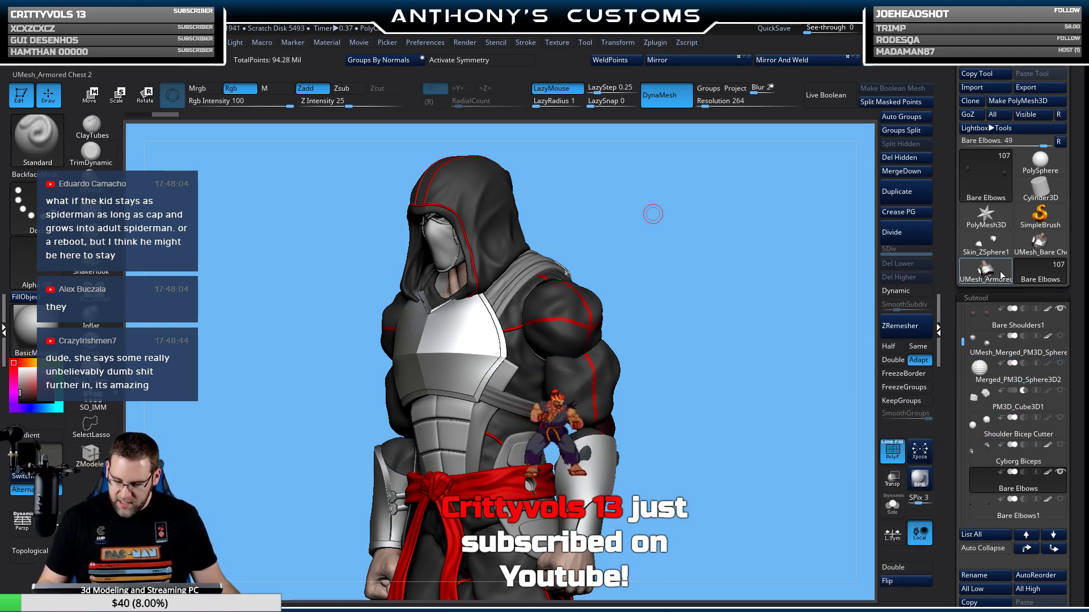
# Hide the Armored Chest 2 subtool and show the Armored Chest subtool in its place.
pyautogui.moveTo(722, 423); pyautogui.dragTo(710, 420)
pyautogui.moveTo(962, 342); pyautogui.dragTo(962, 489)
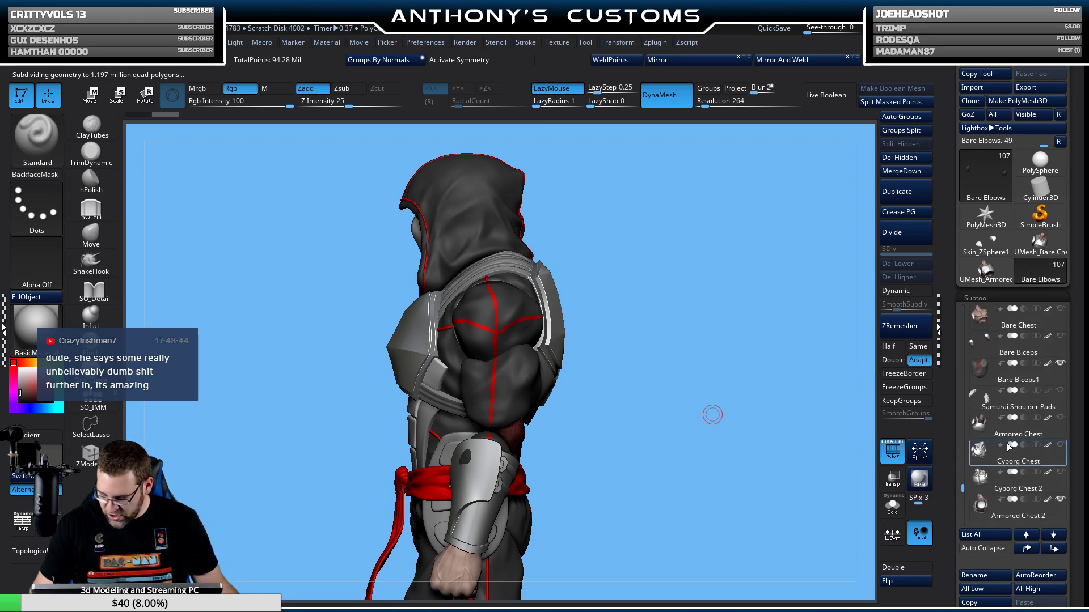
pyautogui.click(1059, 510)
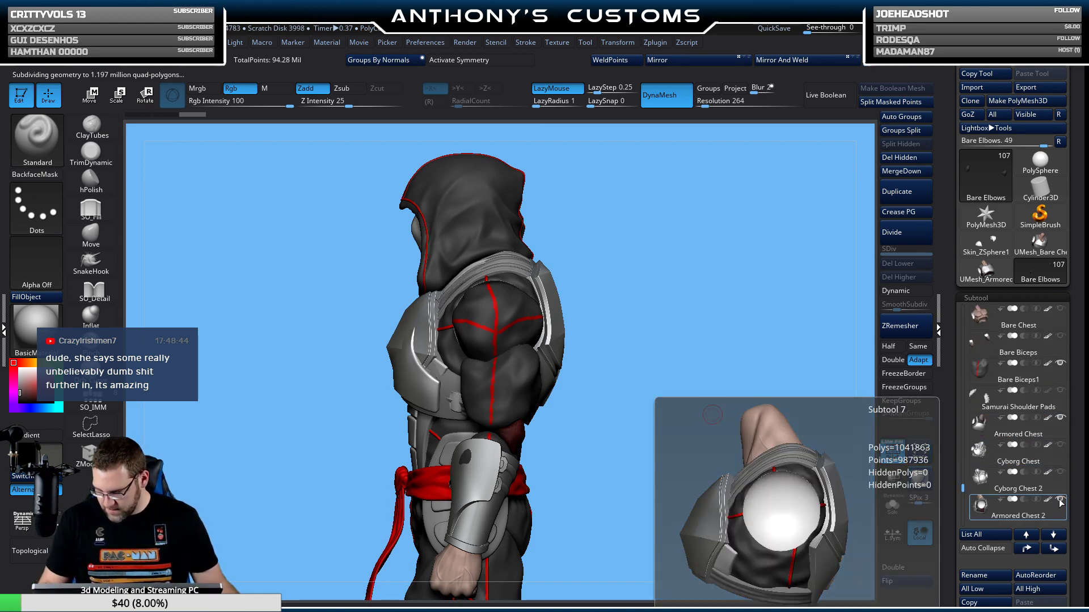
pyautogui.moveTo(644, 434); pyautogui.dragTo(721, 377)
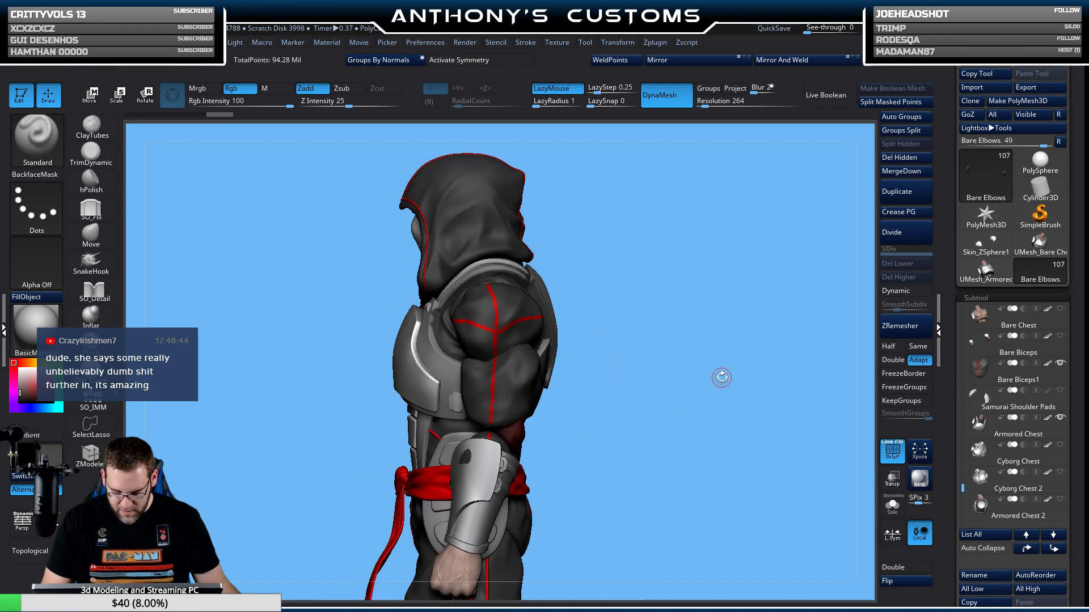
# Select the Hood subtool and flip its normals.
pyautogui.keyDown('alt'); pyautogui.click(480, 183); pyautogui.keyUp('alt')
pyautogui.keyDown('shift'); pyautogui.moveTo(654, 297); pyautogui.dragTo(848, 395); pyautogui.keyUp('shift')
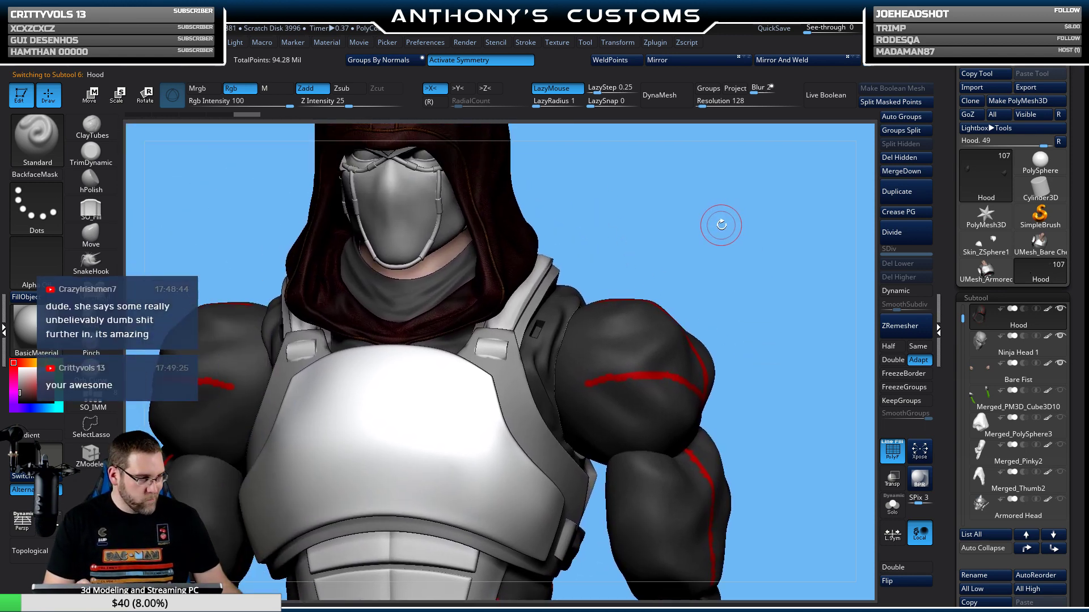
pyautogui.moveTo(712, 233)
pyautogui.keyDown('alt'); pyautogui.mouseDown()
pyautogui.moveTo(741, 212)
pyautogui.moveTo(701, 223)
pyautogui.moveTo(728, 233)
pyautogui.mouseUp(); pyautogui.keyUp('alt')
pyautogui.keyDown('shift'); pyautogui.moveTo(702, 236); pyautogui.dragTo(774, 174); pyautogui.keyUp('shift')
pyautogui.keyDown('alt'); pyautogui.moveTo(785, 389); pyautogui.dragTo(802, 333); pyautogui.keyUp('alt')
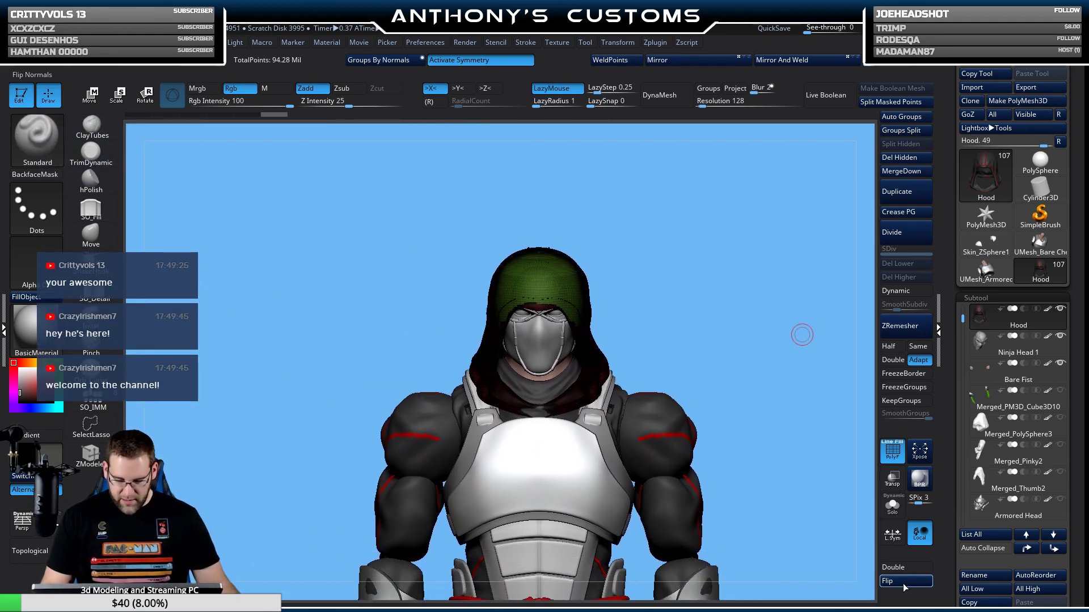
pyautogui.click(906, 581)
pyautogui.click(1017, 273)
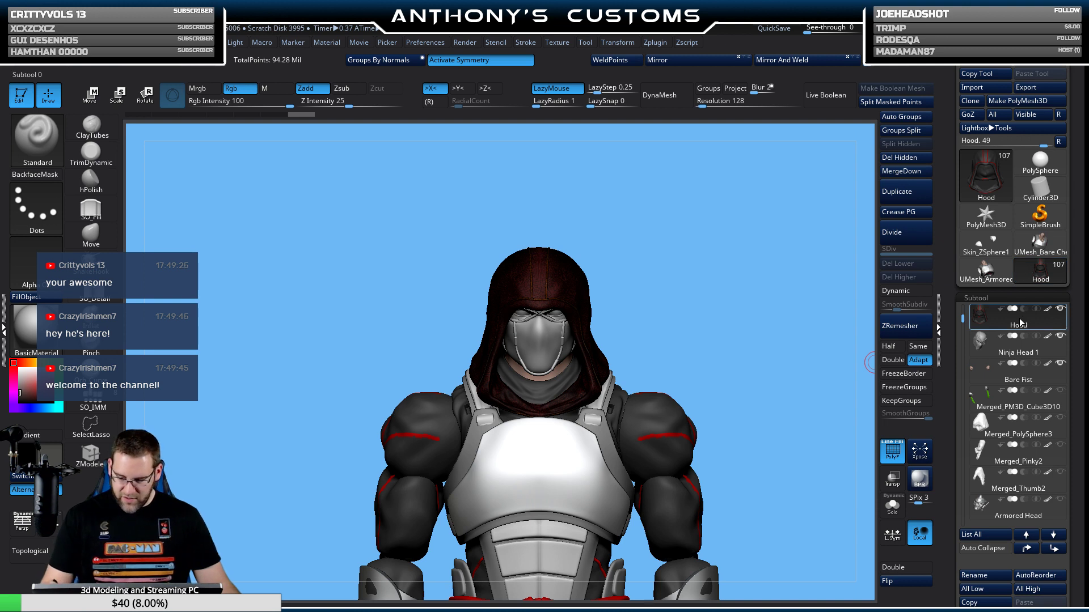
# Show the Tattered Sleeves subtool on the figure's shoulders.
pyautogui.moveTo(962, 317); pyautogui.dragTo(964, 388)
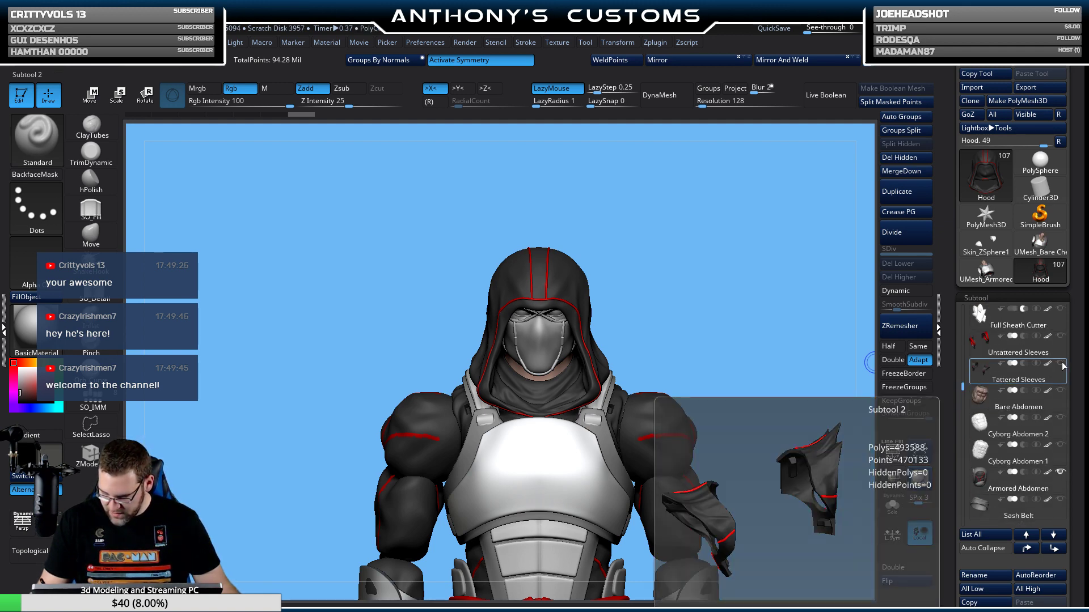
pyautogui.scroll(-5, 783, 372)
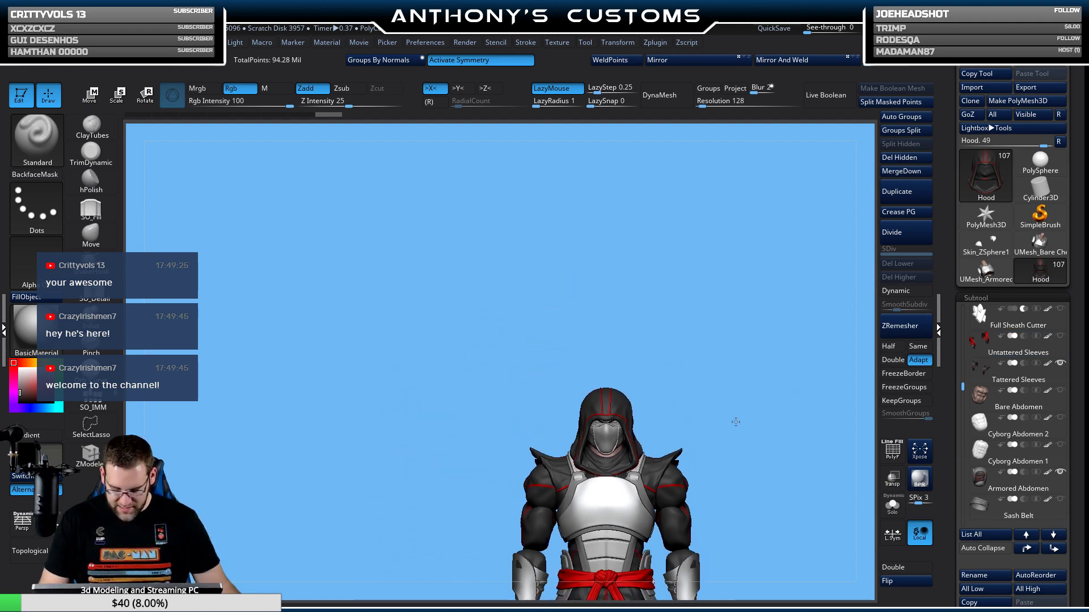
pyautogui.press('f')
pyautogui.keyDown('shift'); pyautogui.moveTo(678, 352); pyautogui.dragTo(688, 307); pyautogui.keyUp('shift')
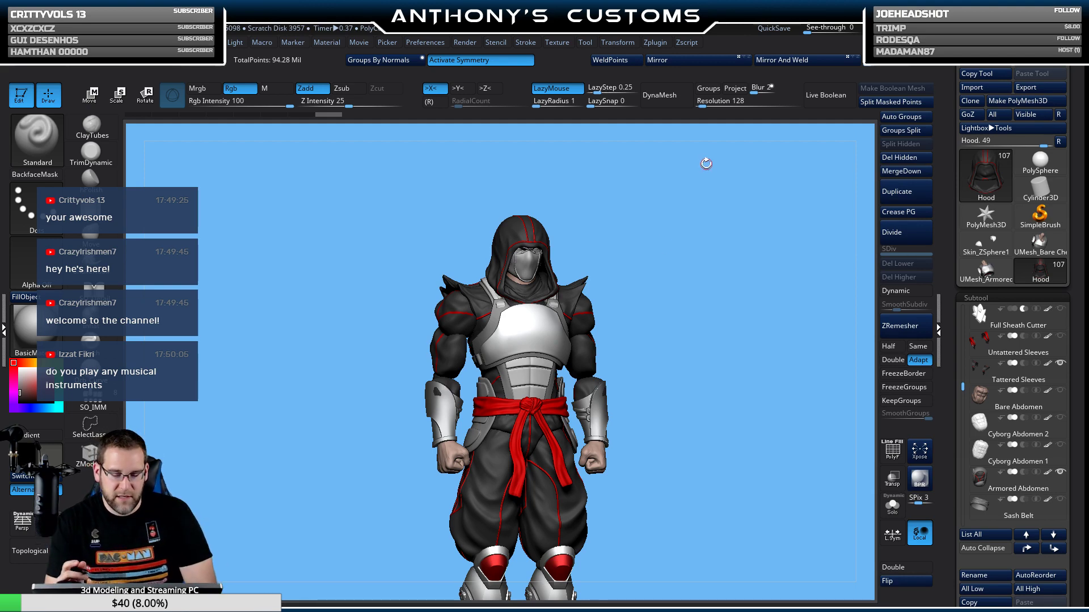
pyautogui.moveTo(654, 201); pyautogui.dragTo(688, 197)
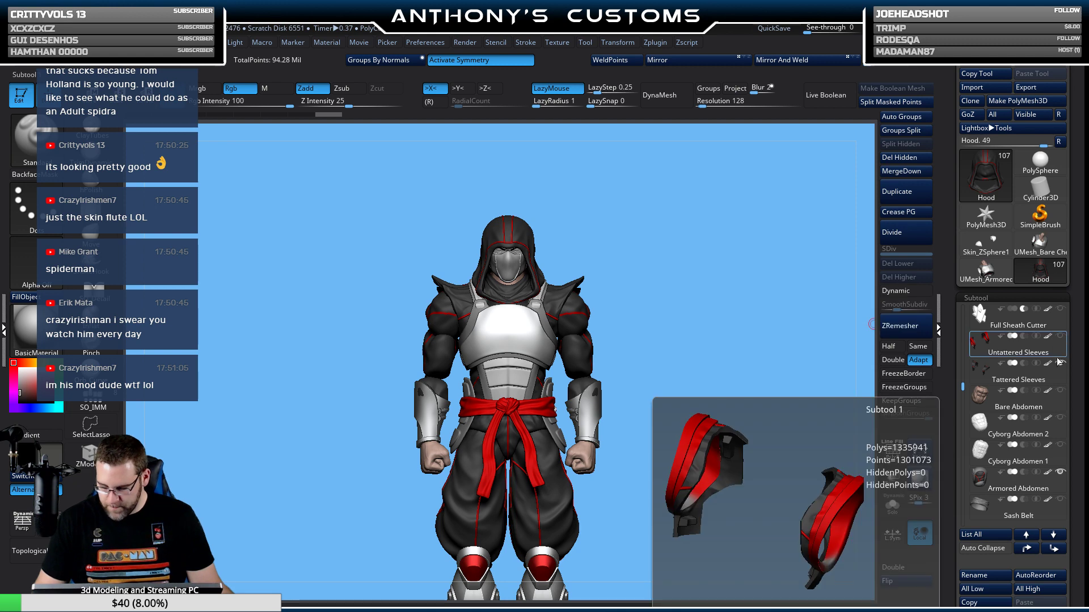
# Hide the Hood subtool and turn on the polyframe display.
pyautogui.moveTo(962, 388); pyautogui.dragTo(959, 305)
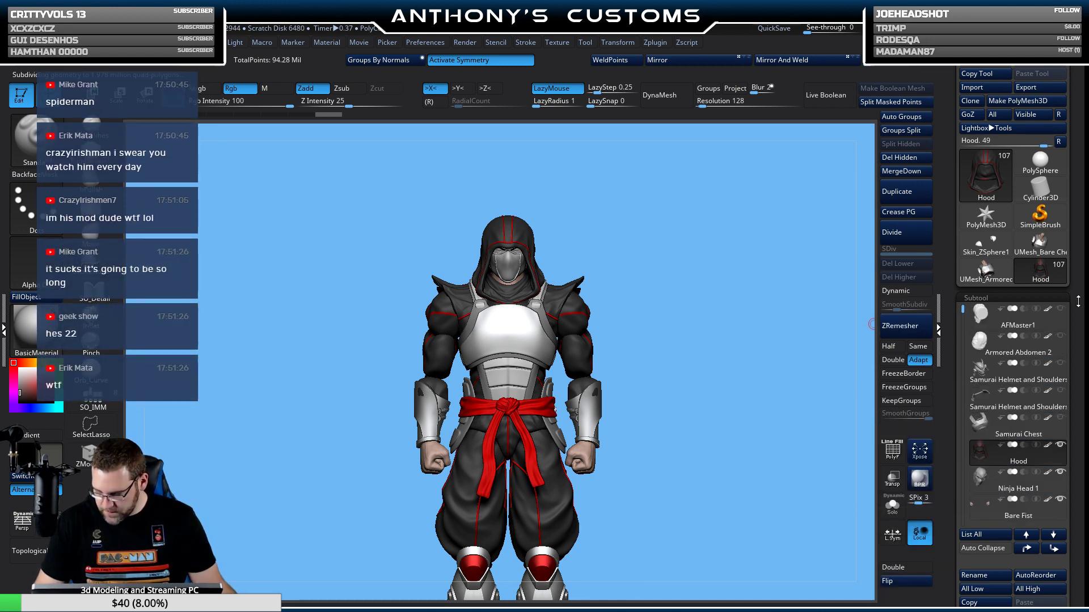
pyautogui.moveTo(997, 328)
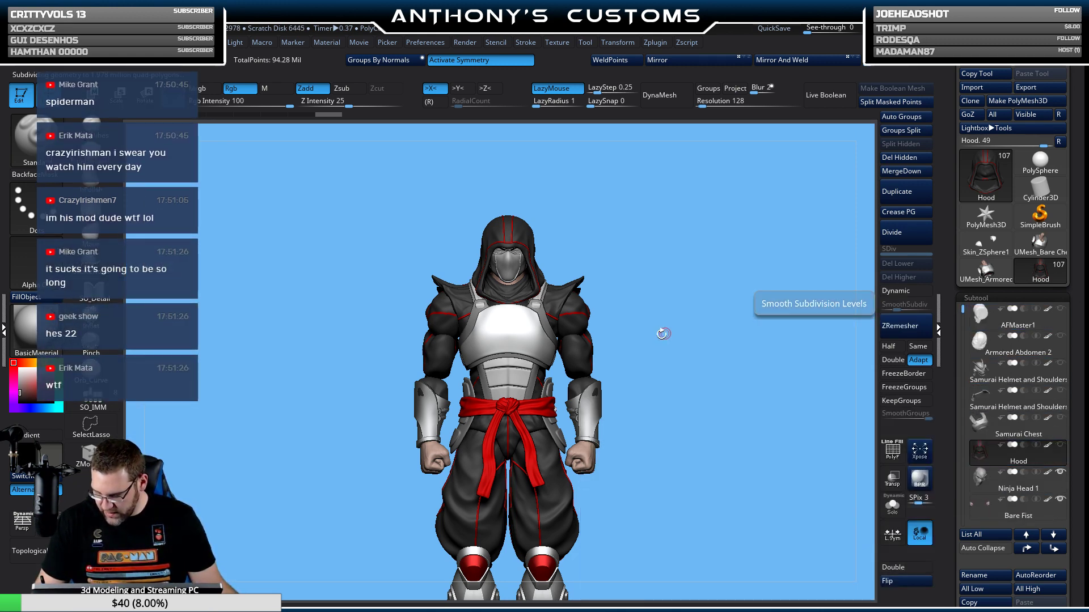
pyautogui.hotkey('shift', 'f')
# Isolate the Armored Chest subtool and show Armored Chest 2 together with it.
pyautogui.keyDown('alt'); pyautogui.click(522, 327); pyautogui.keyUp('alt')
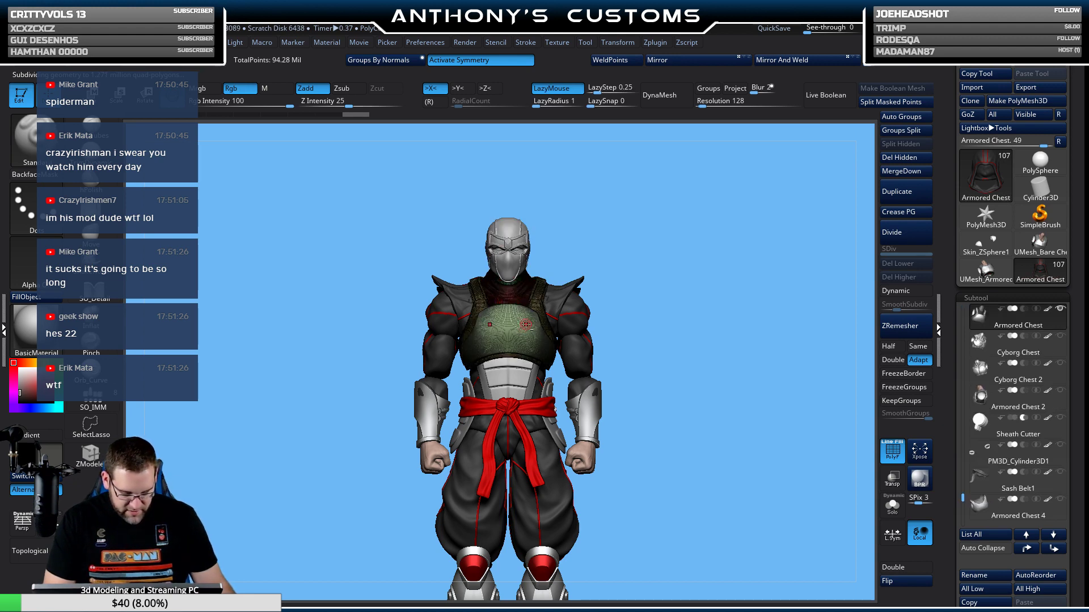
pyautogui.keyDown('shift'); pyautogui.click(1062, 310); pyautogui.keyUp('shift')
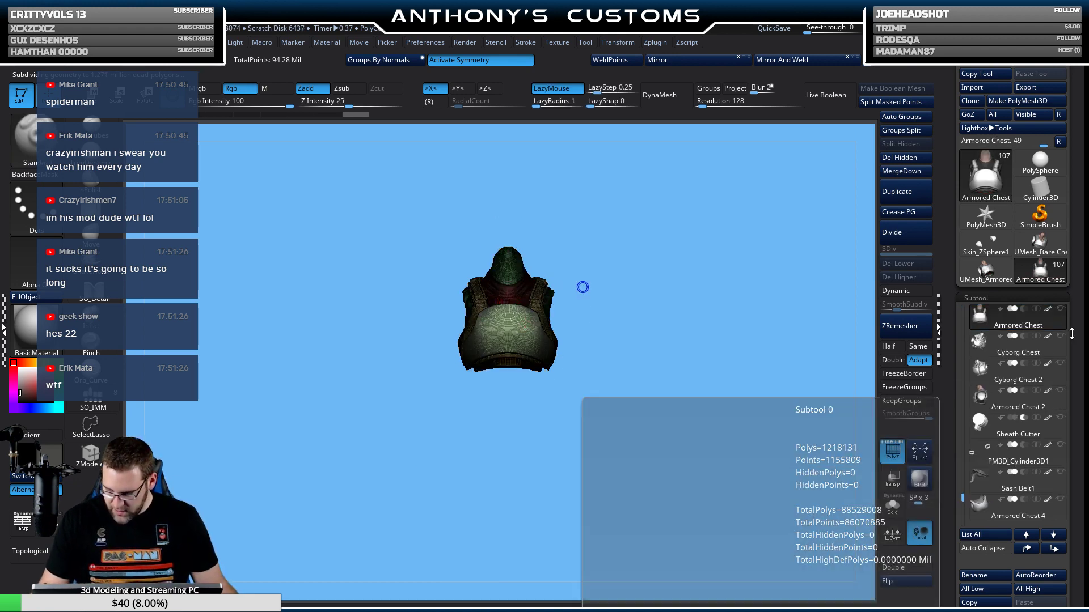
pyautogui.click(1060, 391)
# Examine the neck and the arm opening where Armored Chest and Armored Chest 2 overlap.
pyautogui.moveTo(682, 380); pyautogui.dragTo(636, 423)
pyautogui.moveTo(690, 323); pyautogui.dragTo(677, 434)
pyautogui.press('f')
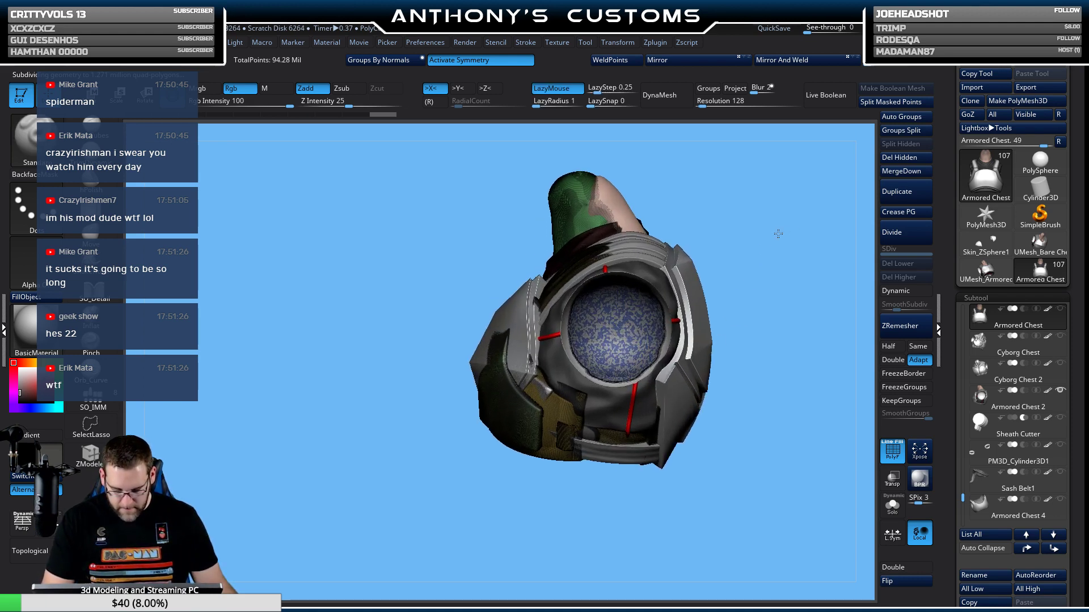
pyautogui.moveTo(705, 306)
pyautogui.mouseDown()
pyautogui.moveTo(707, 355)
pyautogui.moveTo(678, 385)
pyautogui.moveTo(672, 371)
pyautogui.moveTo(711, 304)
pyautogui.mouseUp()
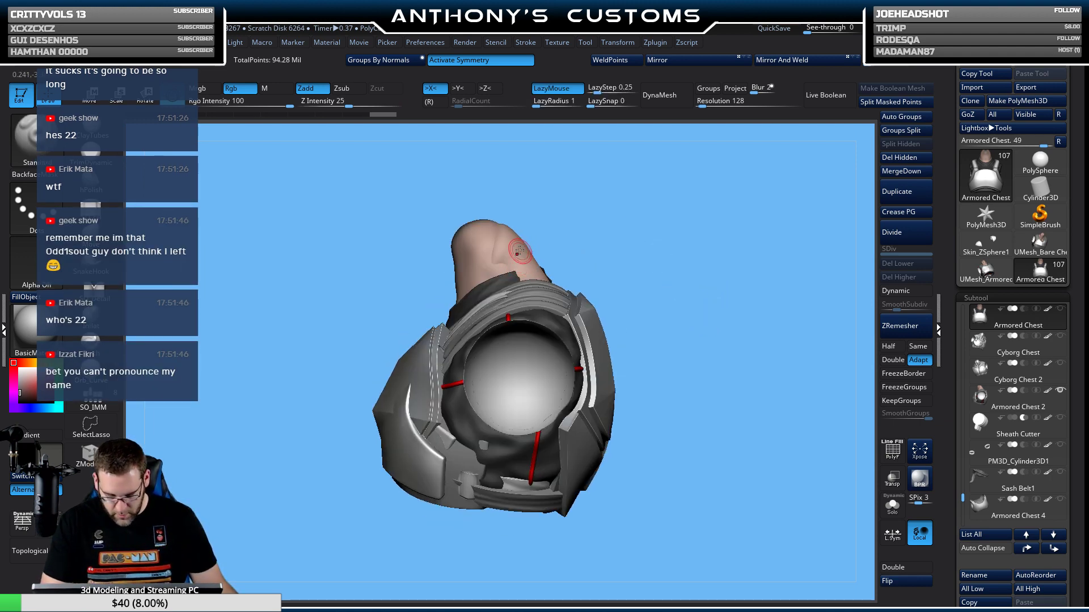
pyautogui.moveTo(672, 244); pyautogui.dragTo(684, 320)
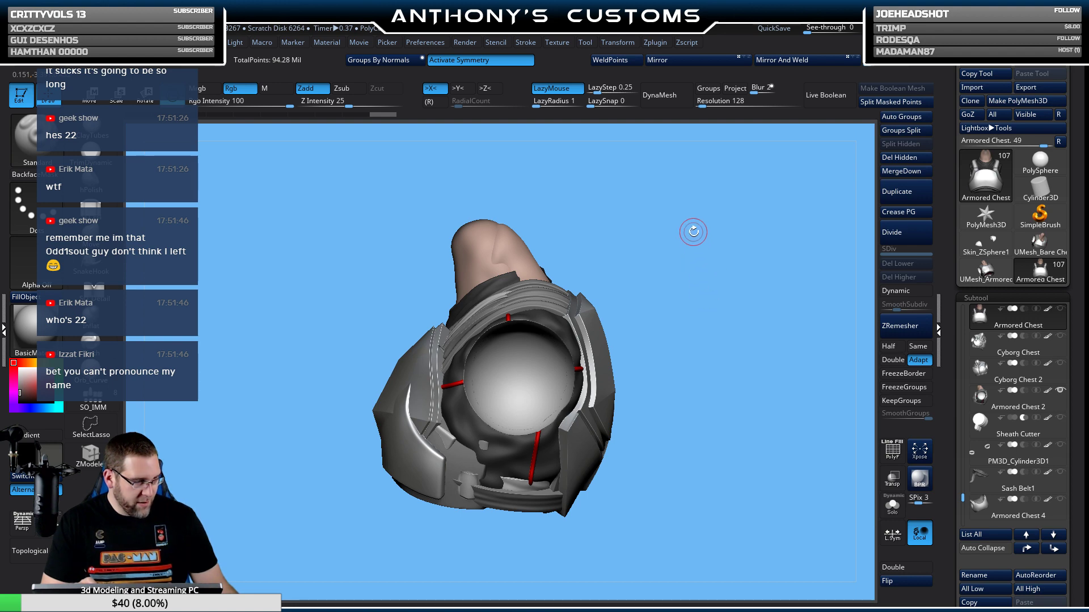
pyautogui.press('space')
pyautogui.moveTo(680, 235)
pyautogui.mouseDown()
pyautogui.moveTo(705, 223)
pyautogui.moveTo(709, 194)
pyautogui.mouseUp()
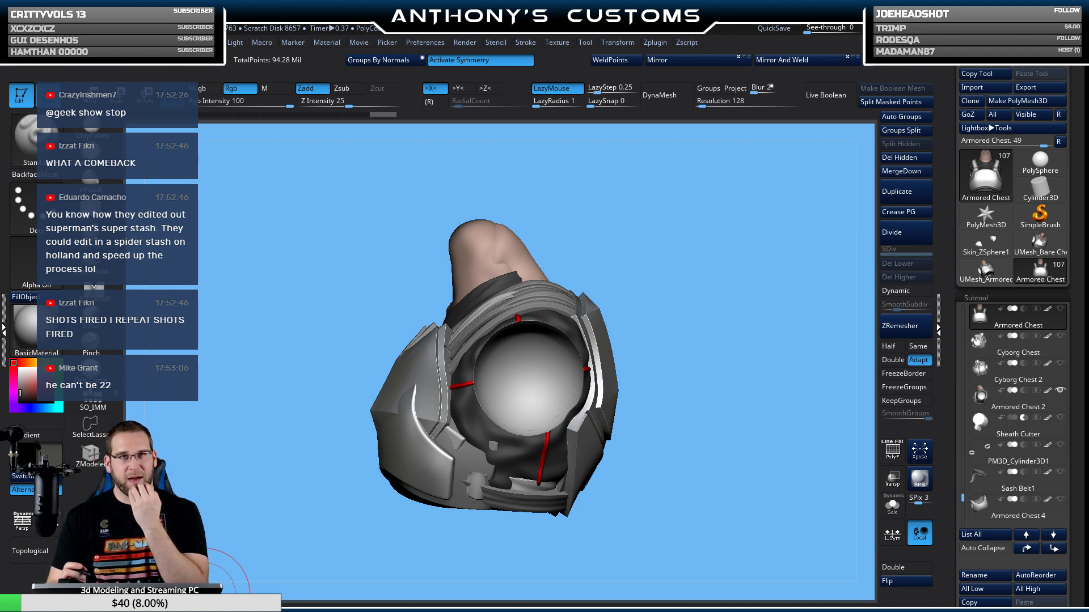
pyautogui.moveTo(704, 265)
pyautogui.mouseDown()
pyautogui.moveTo(709, 233)
pyautogui.moveTo(699, 385)
pyautogui.moveTo(689, 329)
pyautogui.mouseUp()
# Reshape the neck of the Armored Chest with a resized Move brush to match the neck of Armored Chest 2.
pyautogui.press('shift')
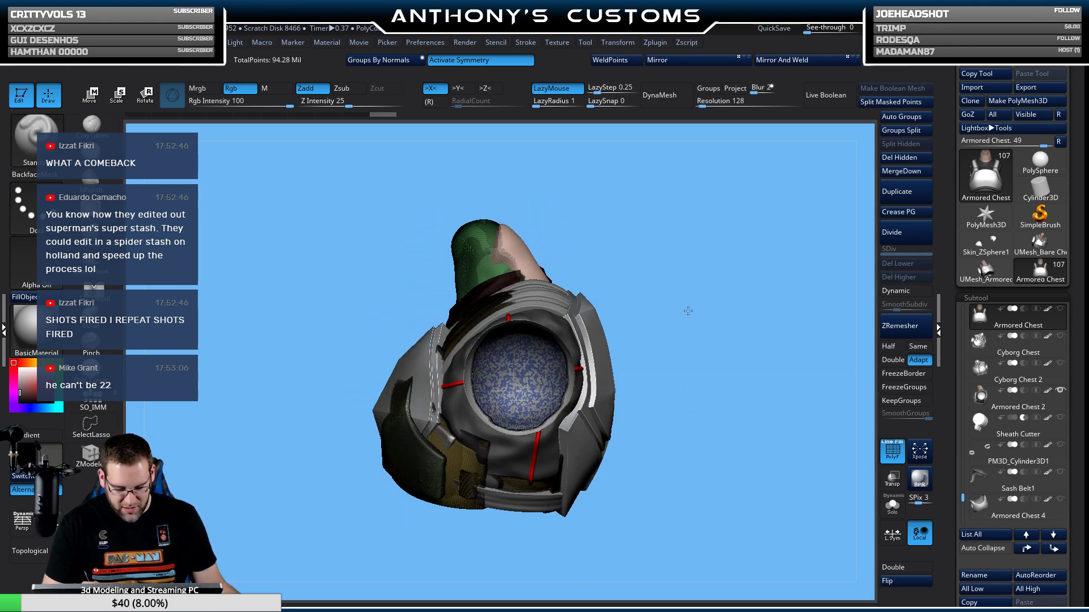
pyautogui.press('space')
pyautogui.moveTo(696, 260); pyautogui.dragTo(718, 260)
pyautogui.press('b')
pyautogui.press('m')
pyautogui.press('v')
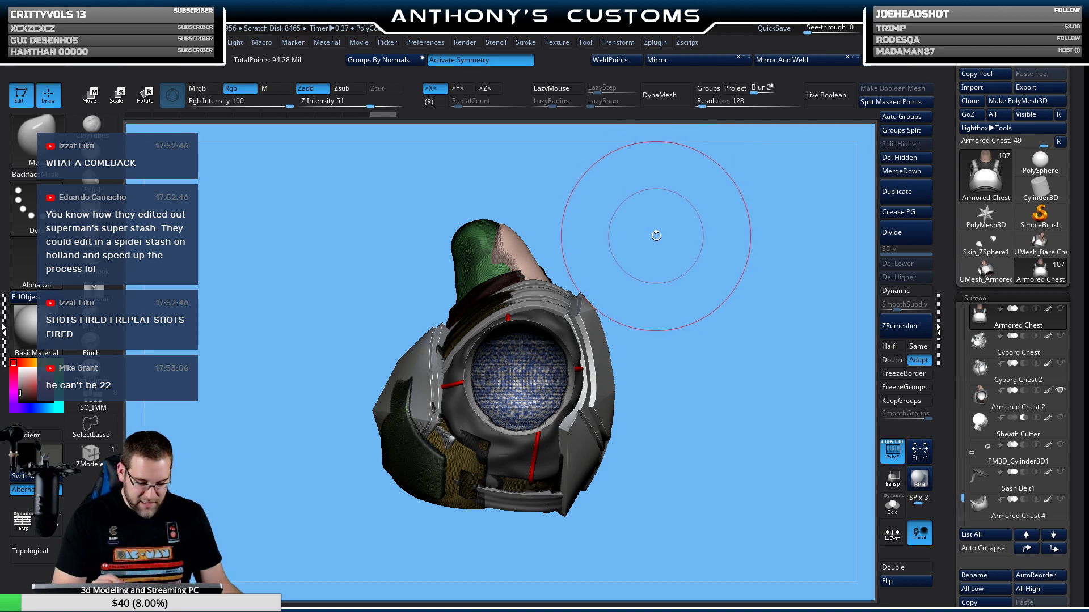
pyautogui.press('space')
pyautogui.moveTo(486, 207); pyautogui.dragTo(516, 260)
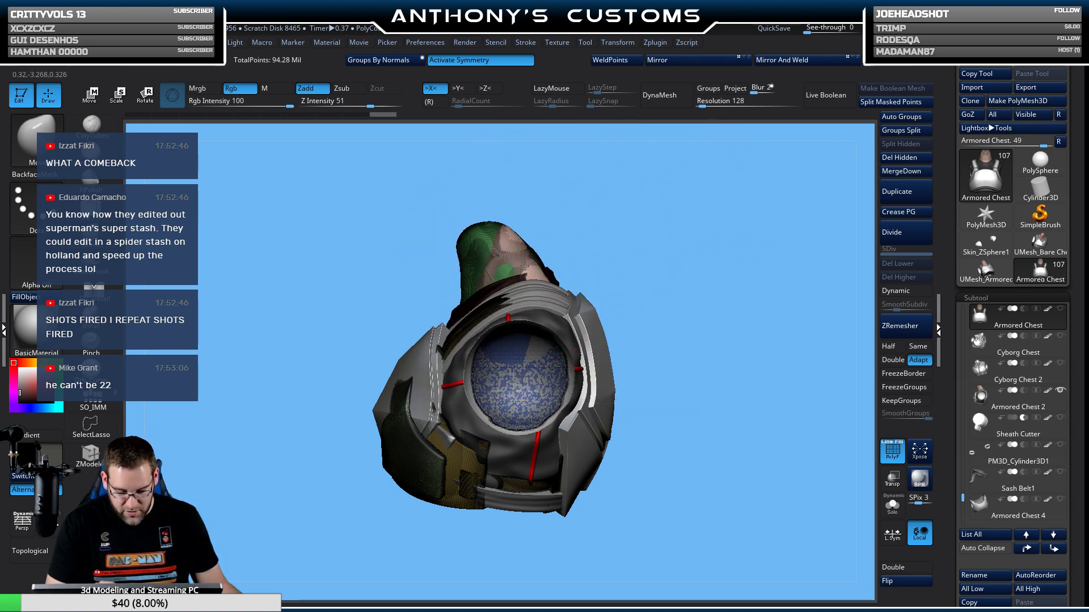
pyautogui.moveTo(668, 267)
pyautogui.mouseDown()
pyautogui.moveTo(677, 370)
pyautogui.moveTo(680, 214)
pyautogui.moveTo(603, 165)
pyautogui.mouseUp()
pyautogui.press('space')
pyautogui.moveTo(612, 202)
pyautogui.mouseDown()
pyautogui.moveTo(530, 200)
pyautogui.moveTo(719, 242)
pyautogui.moveTo(671, 250)
pyautogui.moveTo(593, 210)
pyautogui.mouseUp()
pyautogui.moveTo(546, 238)
pyautogui.mouseDown()
pyautogui.moveTo(705, 233)
pyautogui.moveTo(658, 254)
pyautogui.moveTo(717, 231)
pyautogui.moveTo(668, 271)
pyautogui.moveTo(644, 272)
pyautogui.moveTo(692, 245)
pyautogui.mouseUp()
# Solo the Armored Chest subtool and inspect its polygroups from the front.
pyautogui.moveTo(741, 179)
pyautogui.mouseDown()
pyautogui.moveTo(741, 430)
pyautogui.moveTo(766, 414)
pyautogui.mouseUp()
pyautogui.hotkey('shift', 'f')
pyautogui.moveTo(739, 368)
pyautogui.keyDown('shift'); pyautogui.mouseDown()
pyautogui.moveTo(668, 254)
pyautogui.moveTo(673, 316)
pyautogui.moveTo(646, 309)
pyautogui.moveTo(668, 311)
pyautogui.moveTo(642, 276)
pyautogui.moveTo(713, 273)
pyautogui.mouseUp(); pyautogui.keyUp('shift')
pyautogui.hotkey('shift', 'f')
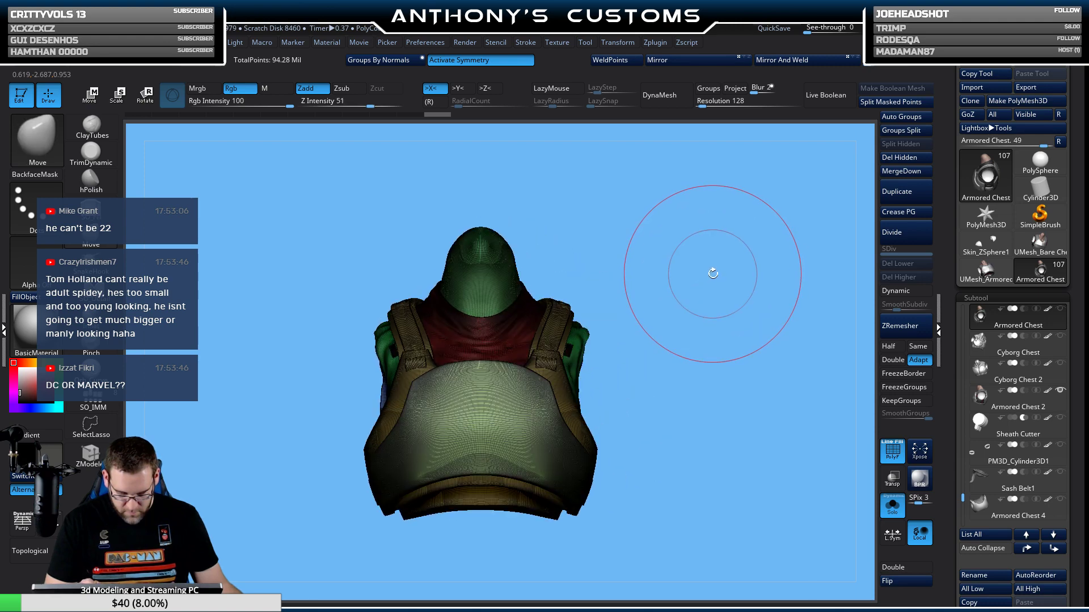
# Try to isolate the Armored Chest's neck by its polygroup, and bring the whole mesh back into view.
pyautogui.hotkey('ctrl', 'shift')
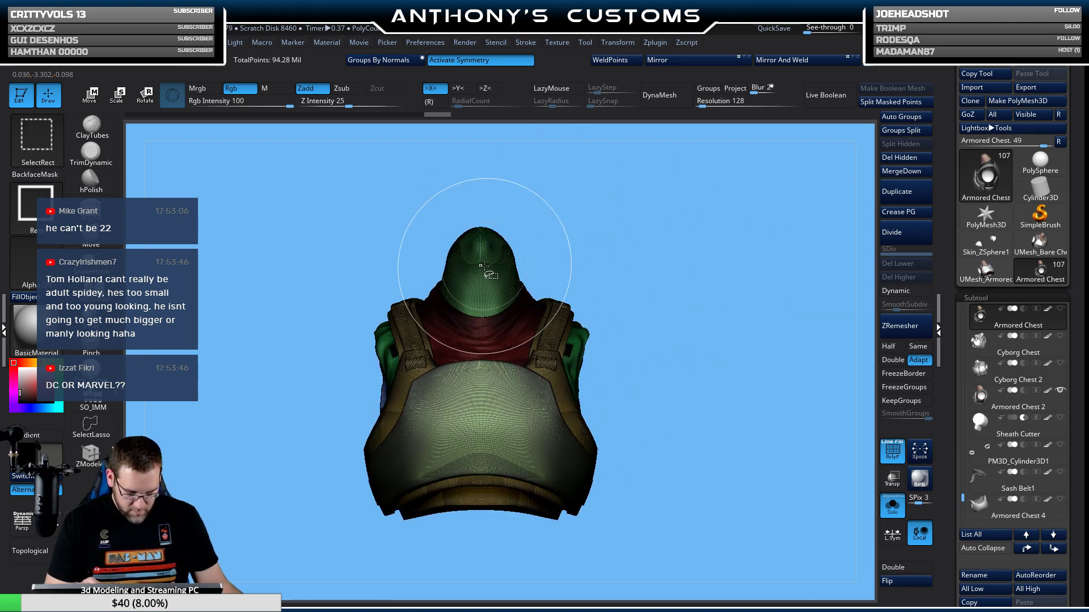
pyautogui.keyDown('ctrl'); pyautogui.keyDown('shift'); pyautogui.click(510, 261); pyautogui.keyUp('shift'); pyautogui.keyUp('ctrl')
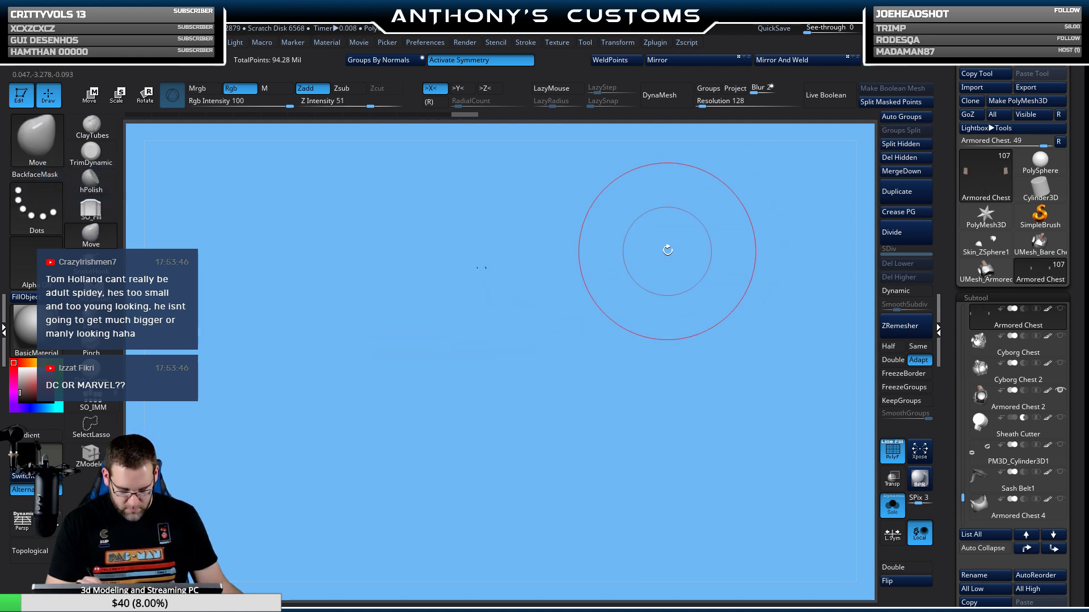
pyautogui.keyDown('ctrl'); pyautogui.keyDown('shift'); pyautogui.click(665, 238); pyautogui.keyUp('shift'); pyautogui.keyUp('ctrl')
pyautogui.moveTo(629, 270); pyautogui.dragTo(637, 149)
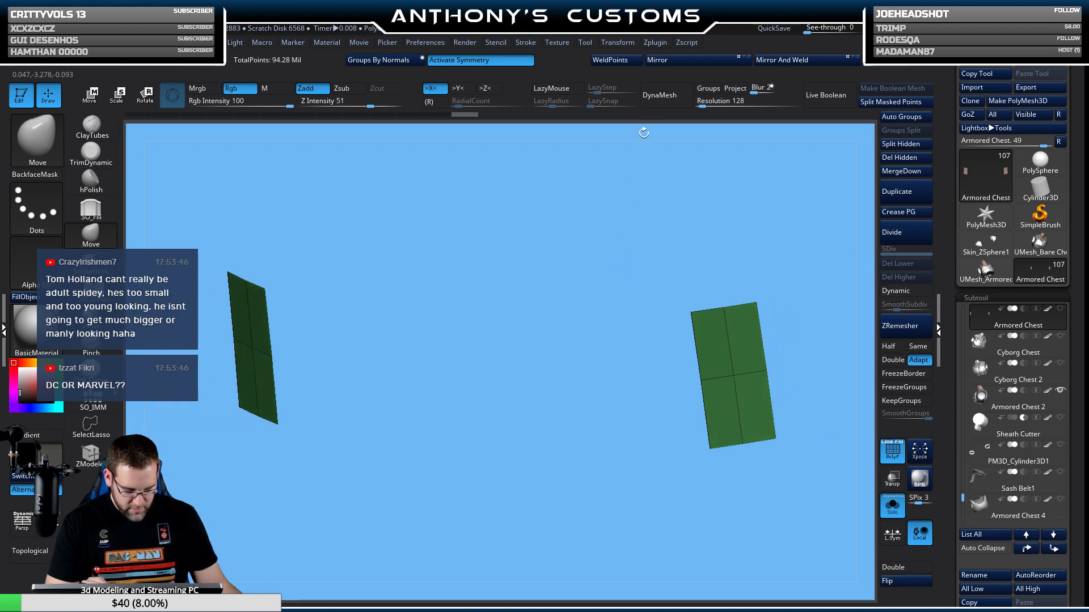
pyautogui.keyDown('ctrl'); pyautogui.keyDown('shift'); pyautogui.click(696, 173); pyautogui.keyUp('shift'); pyautogui.keyUp('ctrl')
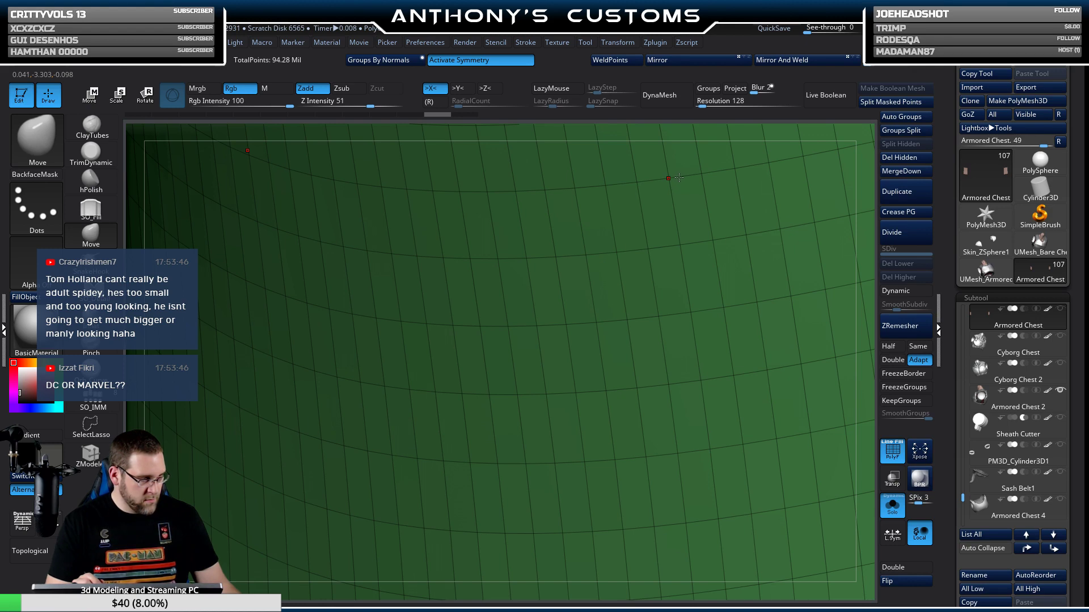
pyautogui.press('f')
# Isolate the green polygroup containing the Armored Chest's neck, and restore the full chest with the polyframe off.
pyautogui.press('space')
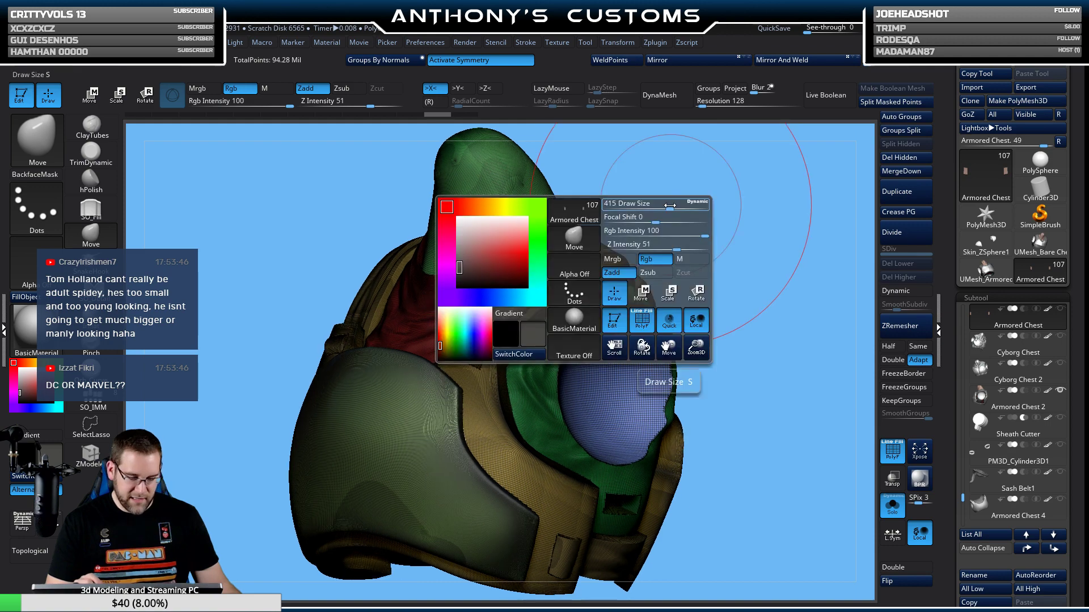
pyautogui.moveTo(687, 187)
pyautogui.mouseDown()
pyautogui.moveTo(703, 219)
pyautogui.moveTo(716, 175)
pyautogui.moveTo(703, 224)
pyautogui.mouseUp()
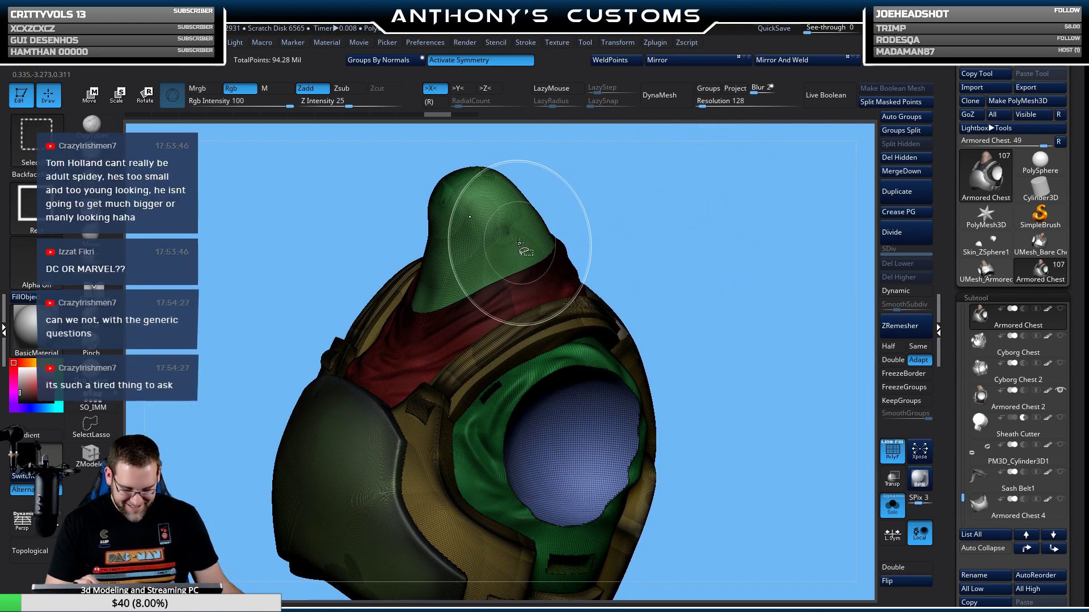
pyautogui.keyDown('ctrl'); pyautogui.keyDown('shift'); pyautogui.click(544, 213); pyautogui.keyUp('shift'); pyautogui.keyUp('ctrl')
pyautogui.moveTo(675, 210)
pyautogui.mouseDown()
pyautogui.moveTo(663, 216)
pyautogui.moveTo(694, 204)
pyautogui.moveTo(685, 199)
pyautogui.mouseUp()
pyautogui.keyDown('alt'); pyautogui.moveTo(697, 254); pyautogui.dragTo(672, 206); pyautogui.keyUp('alt')
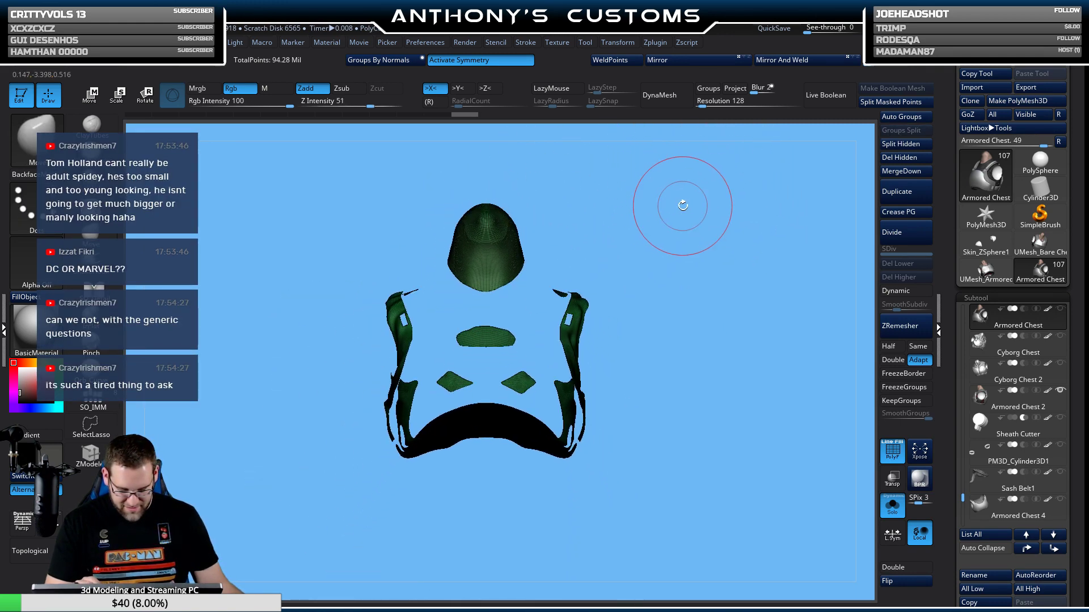
pyautogui.hotkey('shift', 'f')
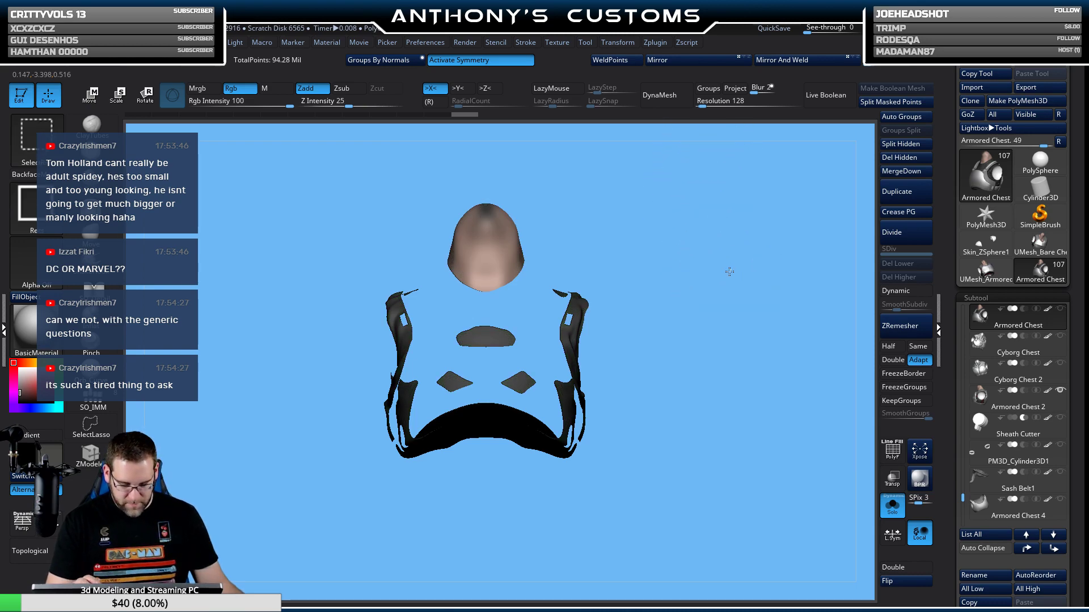
pyautogui.keyDown('ctrl'); pyautogui.keyDown('shift'); pyautogui.click(730, 267); pyautogui.keyUp('shift'); pyautogui.keyUp('ctrl')
pyautogui.moveTo(728, 262); pyautogui.dragTo(707, 262)
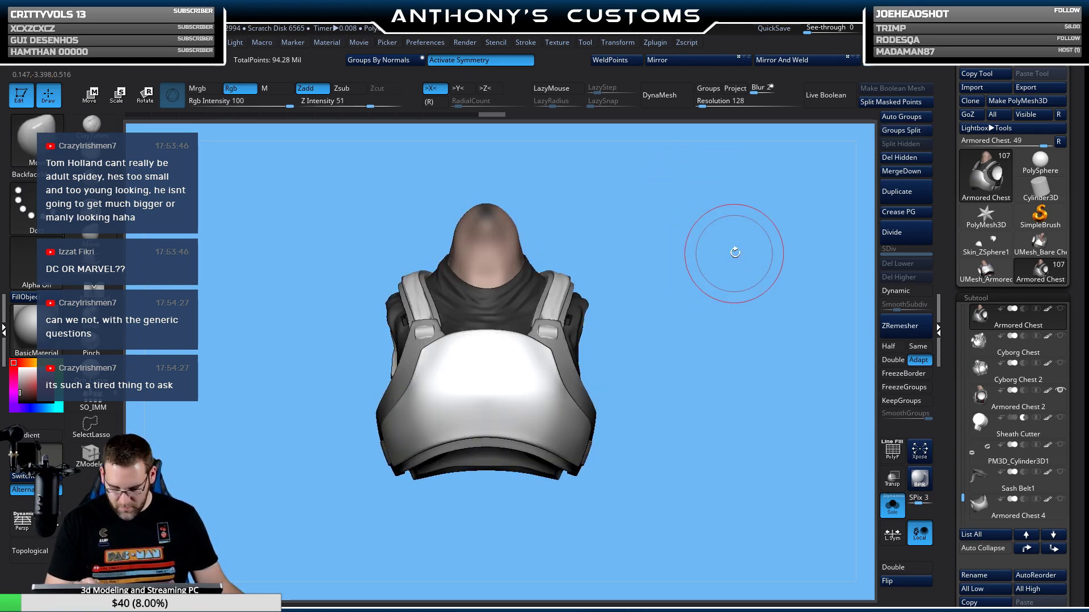
# Find the Bare Chest1 subtool and select it with the polyframe display on.
pyautogui.moveTo(963, 497)
pyautogui.mouseDown()
pyautogui.moveTo(968, 513)
pyautogui.moveTo(968, 500)
pyautogui.mouseUp()
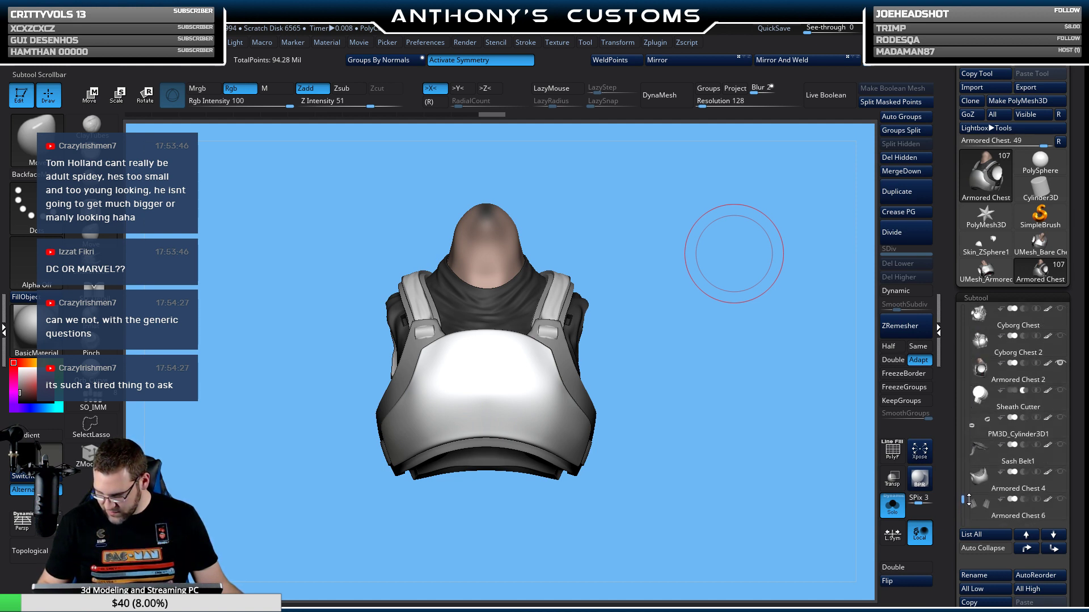
pyautogui.moveTo(1013, 487)
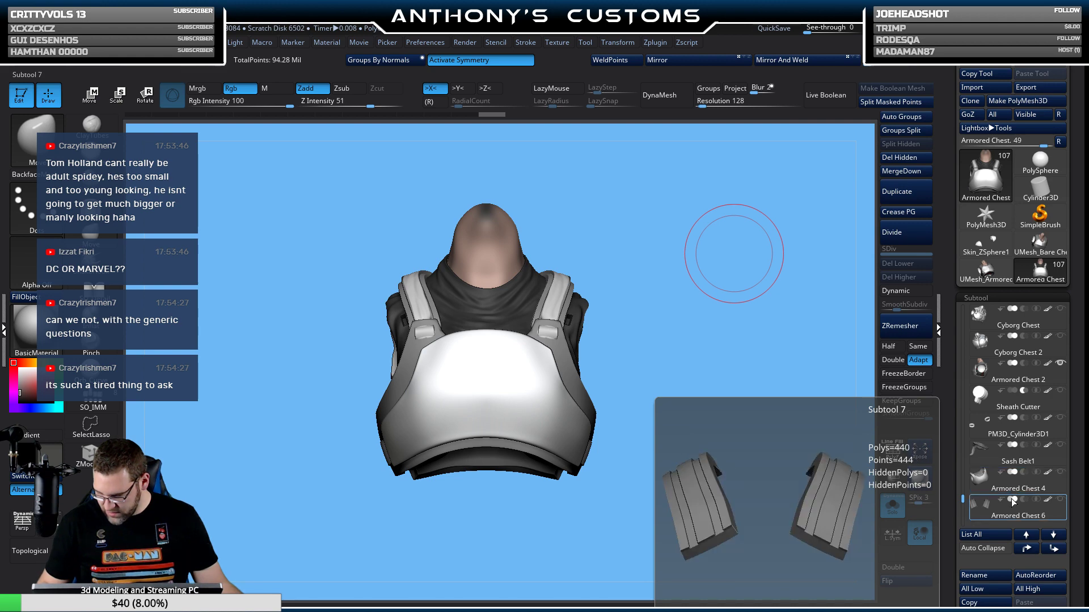
pyautogui.moveTo(964, 500); pyautogui.dragTo(966, 507)
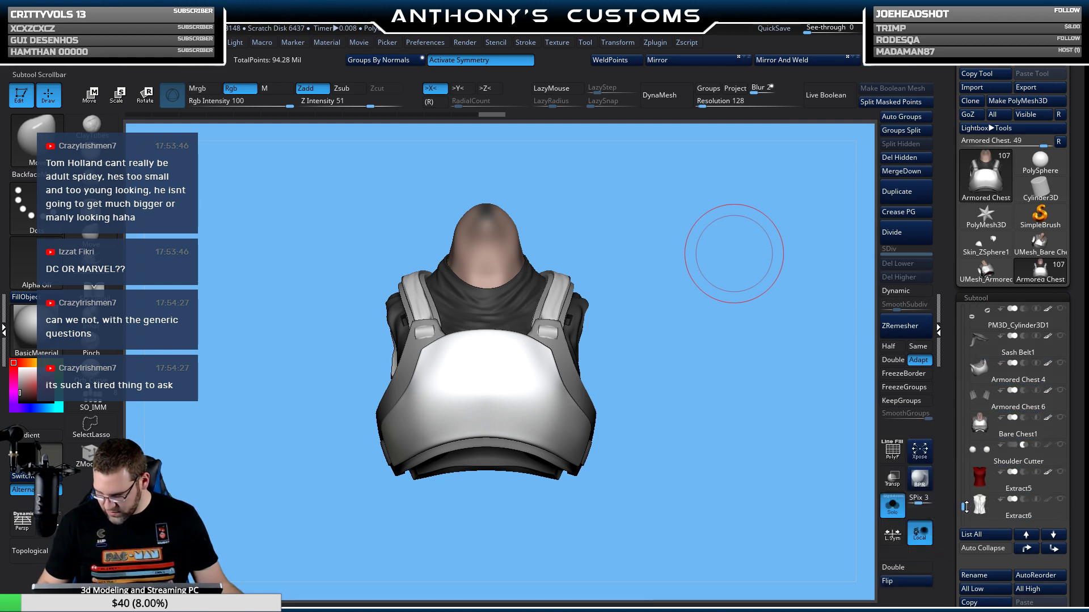
pyautogui.moveTo(997, 456)
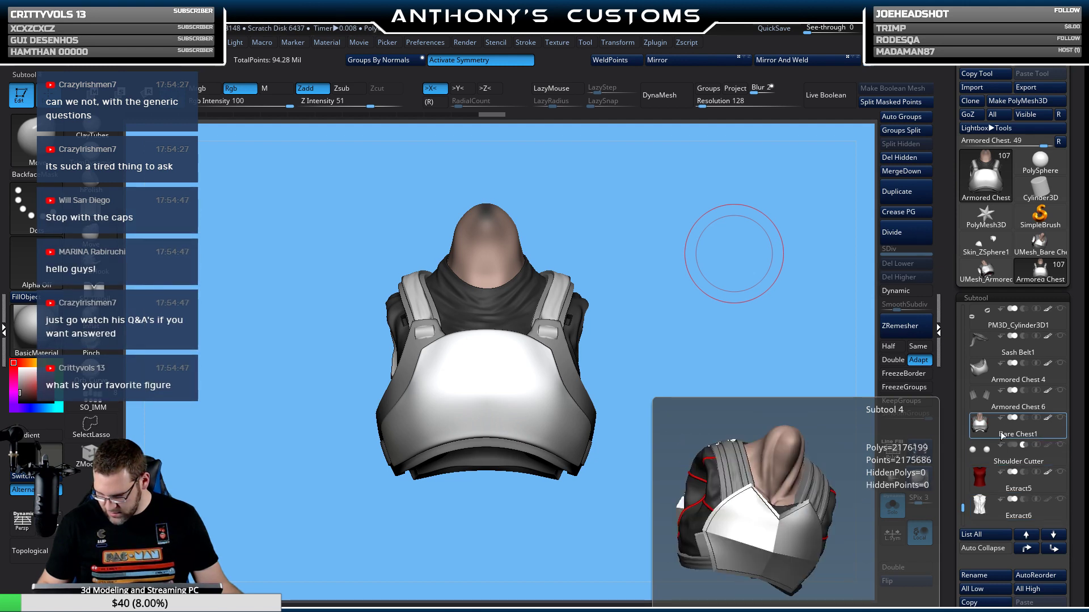
pyautogui.scroll(5, 971, 481)
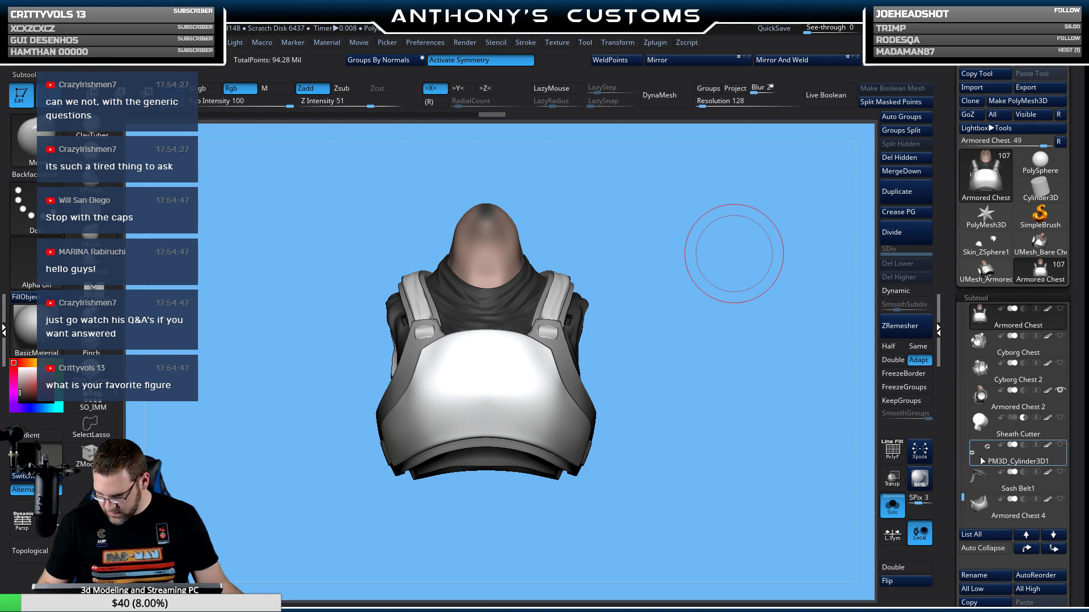
pyautogui.moveTo(1006, 407)
pyautogui.scroll(-8, 965, 513)
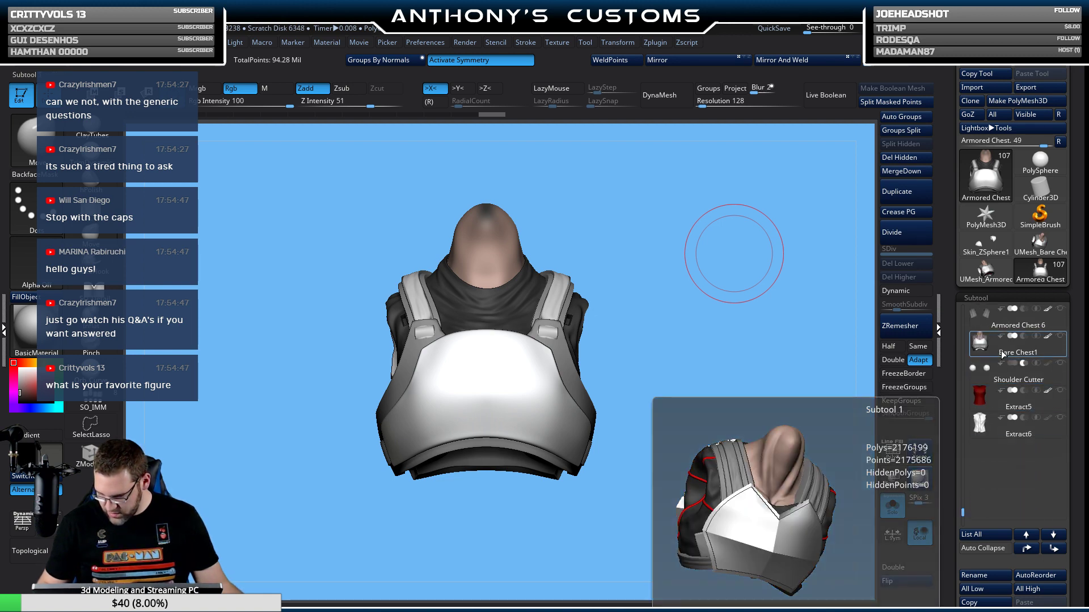
pyautogui.click(1001, 343)
pyautogui.hotkey('shift', 'f')
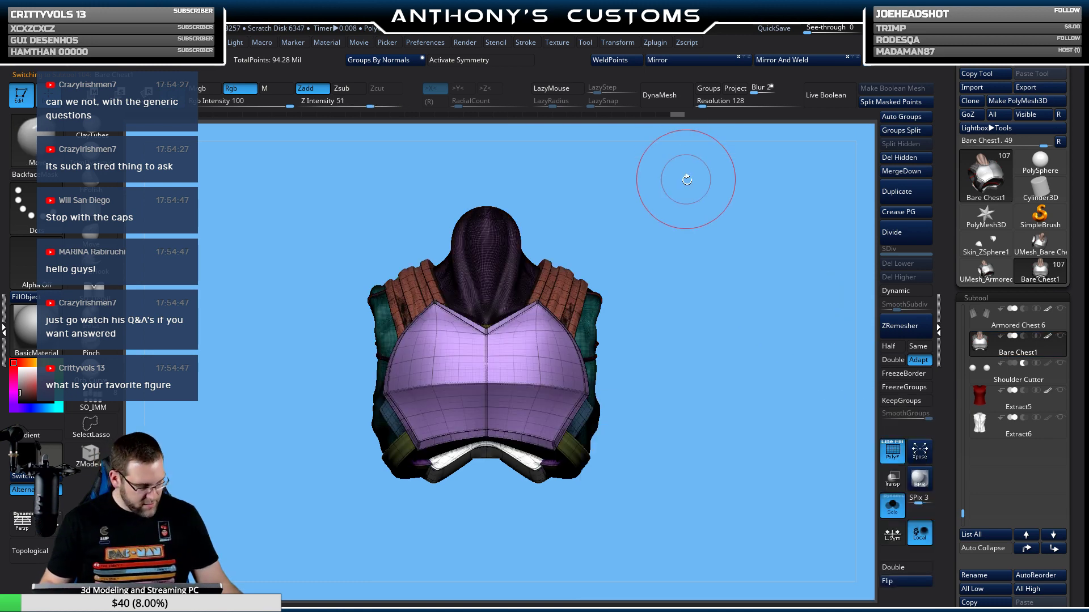
# Duplicate Bare Chest1 and delete everything on the copy except the neck and upper torso skin polygroup.
pyautogui.keyDown('ctrl'); pyautogui.keyDown('shift'); pyautogui.click(536, 250); pyautogui.keyUp('shift'); pyautogui.keyUp('ctrl')
pyautogui.keyDown('ctrl'); pyautogui.keyDown('shift'); pyautogui.click(539, 248); pyautogui.keyUp('shift'); pyautogui.keyUp('ctrl')
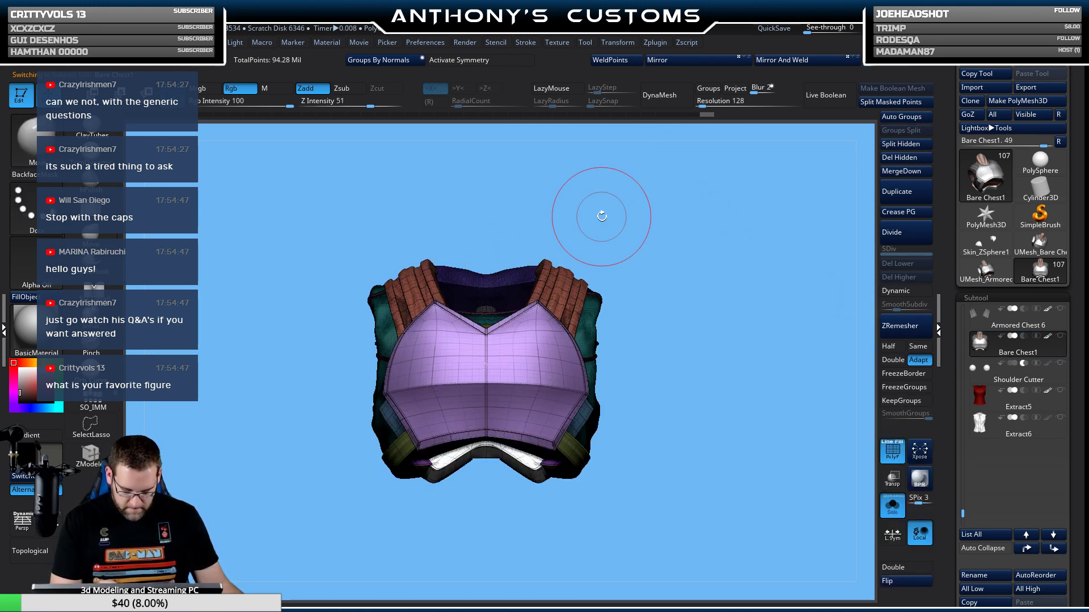
pyautogui.keyDown('ctrl'); pyautogui.keyDown('shift'); pyautogui.click(753, 322); pyautogui.keyUp('shift'); pyautogui.keyUp('ctrl')
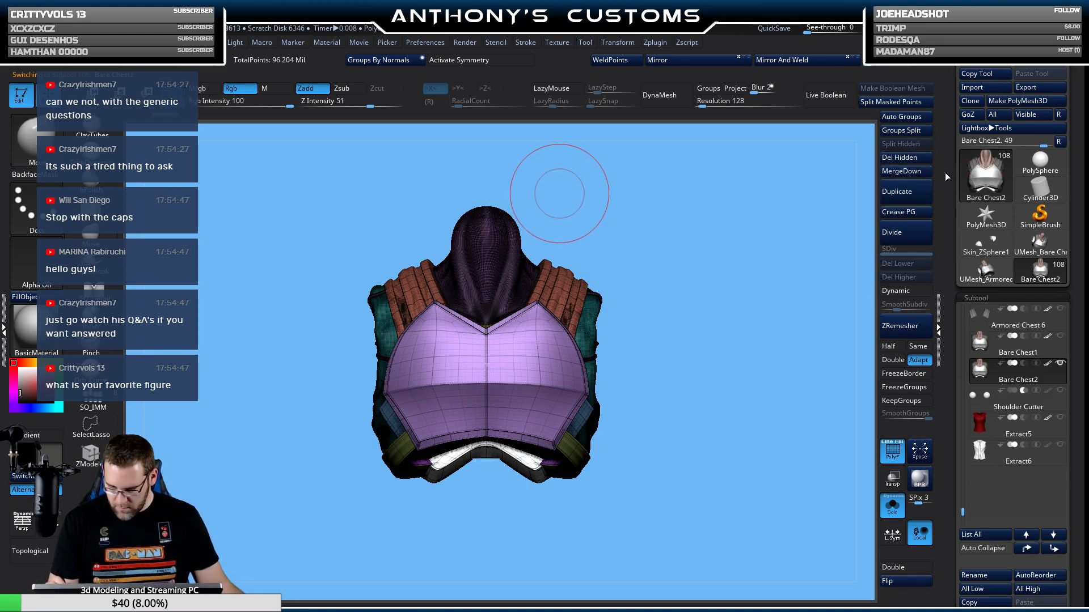
pyautogui.keyDown('ctrl'); pyautogui.keyDown('shift'); pyautogui.click(501, 264); pyautogui.keyUp('shift'); pyautogui.keyUp('ctrl')
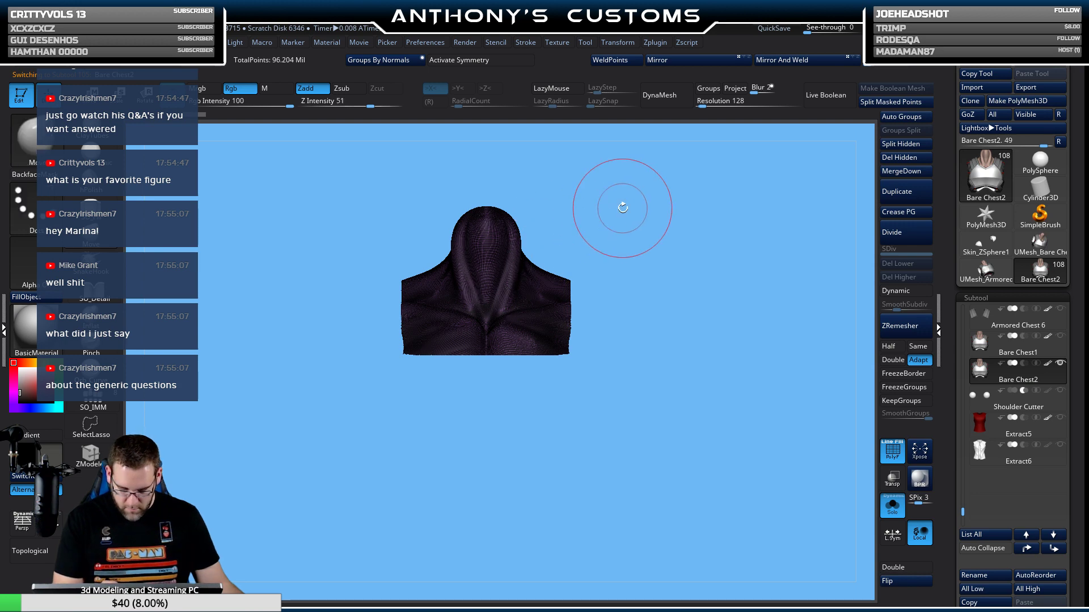
pyautogui.click(912, 160)
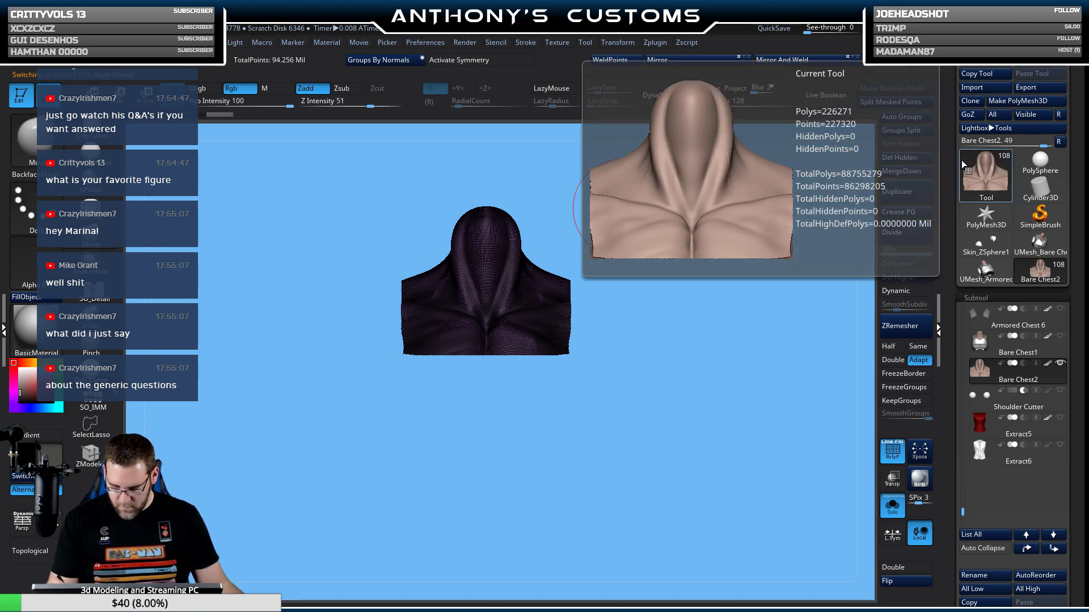
pyautogui.hotkey('shift', 'f')
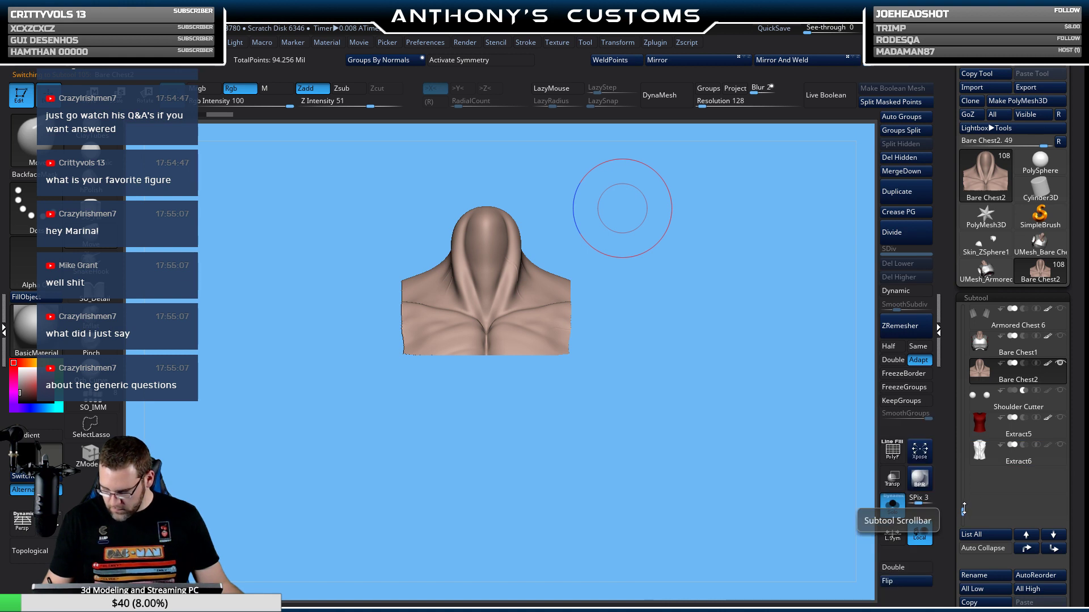
# Move the Bare Chest2 subtool and the Armored Chest subtool to the end of the subtool list.
pyautogui.keyDown('shift'); pyautogui.click(1053, 534); pyautogui.keyUp('shift')
pyautogui.moveTo(962, 505); pyautogui.dragTo(962, 487)
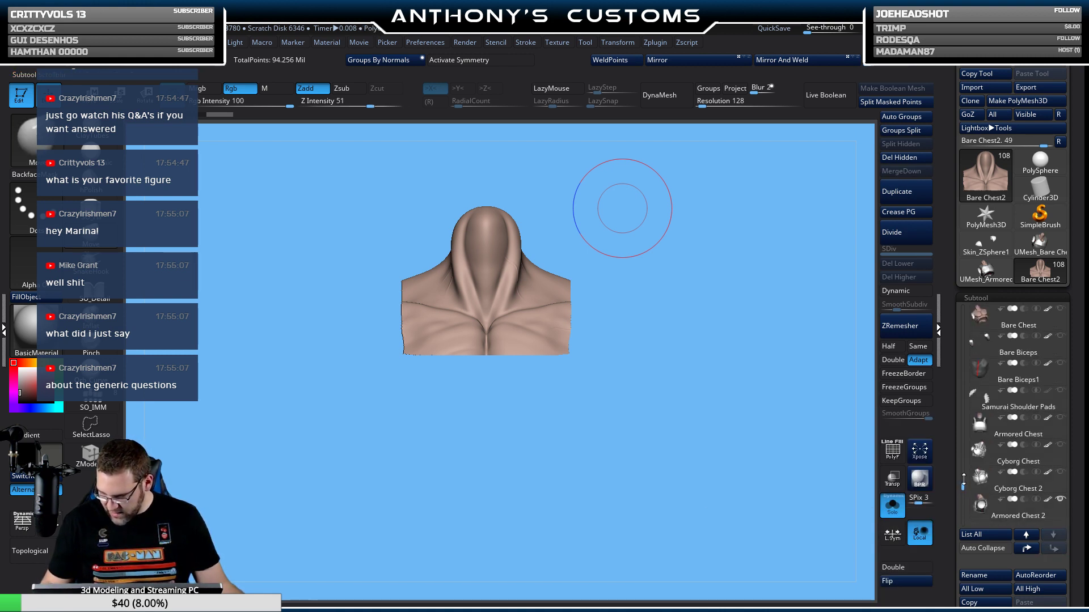
pyautogui.click(989, 427)
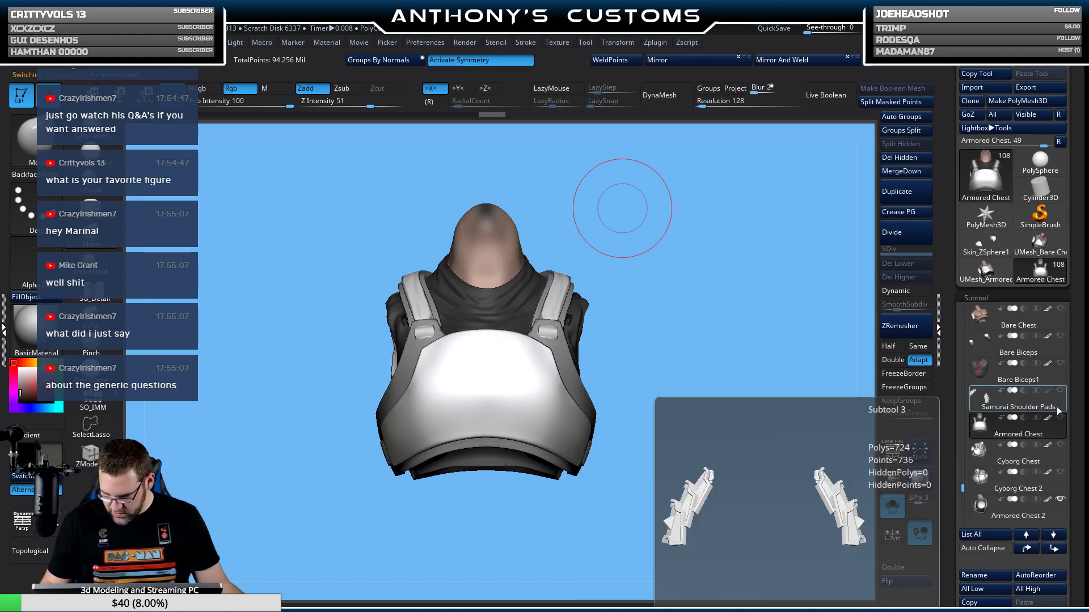
pyautogui.keyDown('shift'); pyautogui.click(1053, 548); pyautogui.keyUp('shift')
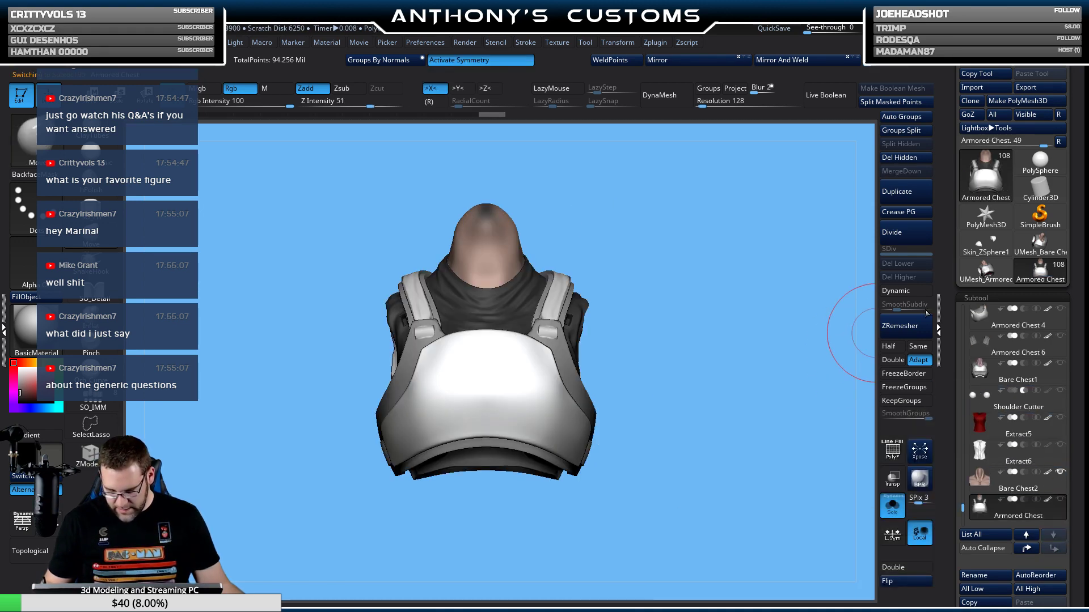
pyautogui.scroll(-3, 1015, 431)
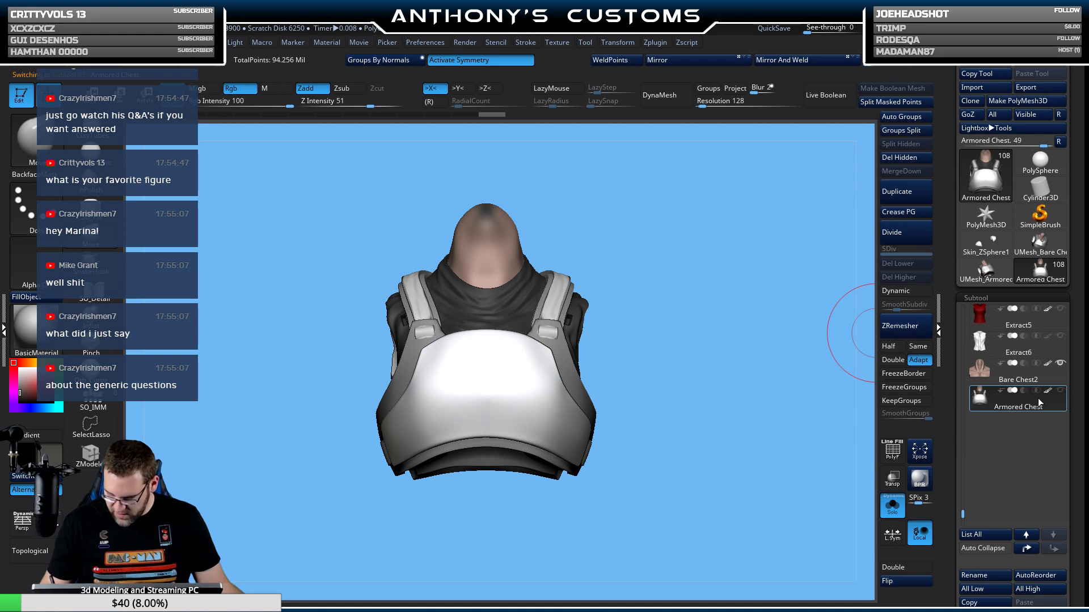
# Turn off Solo, show only Armored Chest together with Bare Chest2, and compare how their necks overlap.
pyautogui.click(892, 504)
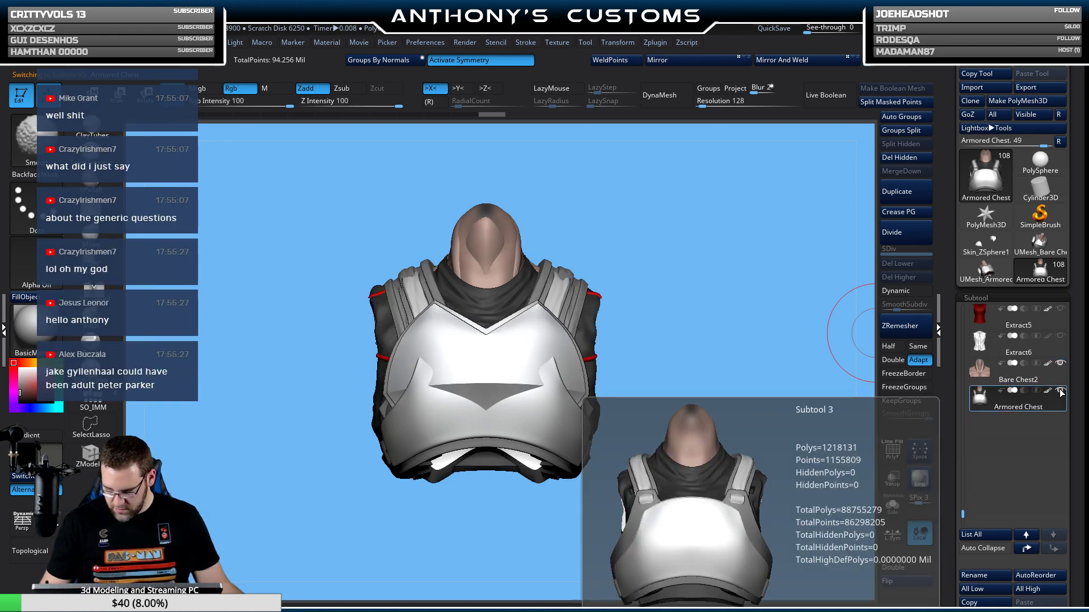
pyautogui.click(1061, 391)
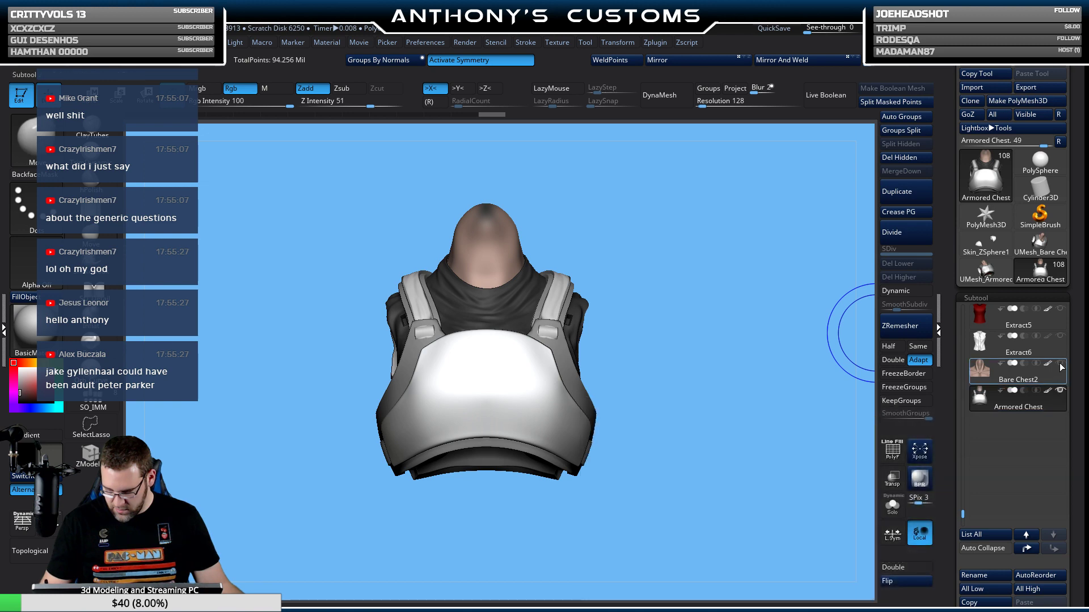
pyautogui.moveTo(732, 426)
pyautogui.mouseDown()
pyautogui.moveTo(703, 427)
pyautogui.moveTo(690, 406)
pyautogui.mouseUp()
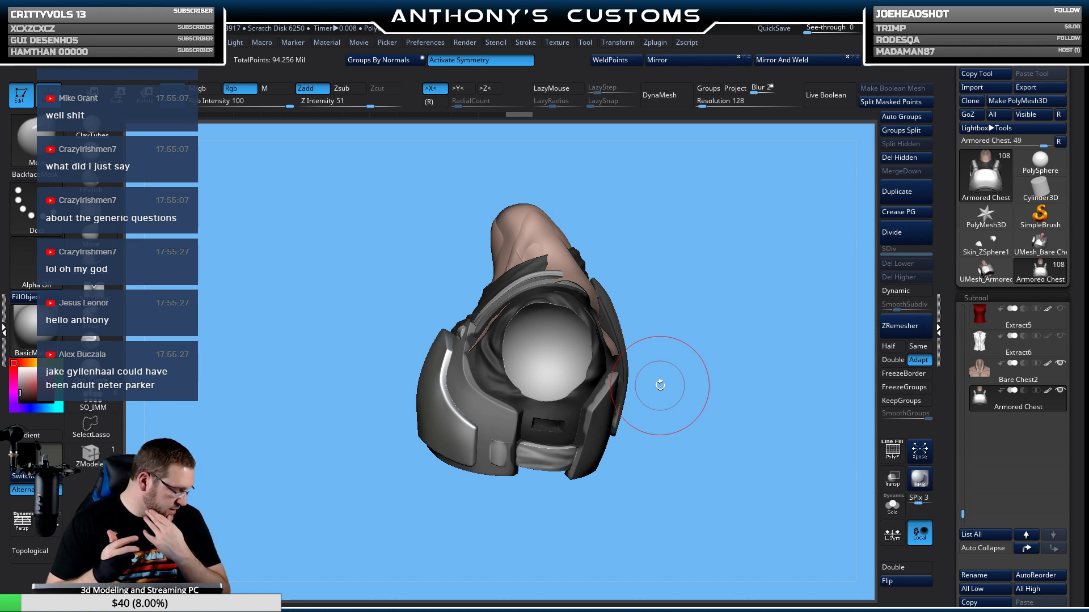
pyautogui.moveTo(660, 385)
pyautogui.mouseDown()
pyautogui.moveTo(712, 433)
pyautogui.moveTo(691, 445)
pyautogui.moveTo(718, 403)
pyautogui.moveTo(722, 352)
pyautogui.moveTo(699, 373)
pyautogui.moveTo(711, 434)
pyautogui.moveTo(811, 374)
pyautogui.moveTo(765, 389)
pyautogui.moveTo(722, 360)
pyautogui.moveTo(772, 361)
pyautogui.moveTo(777, 323)
pyautogui.moveTo(737, 333)
pyautogui.moveTo(690, 318)
pyautogui.mouseUp()
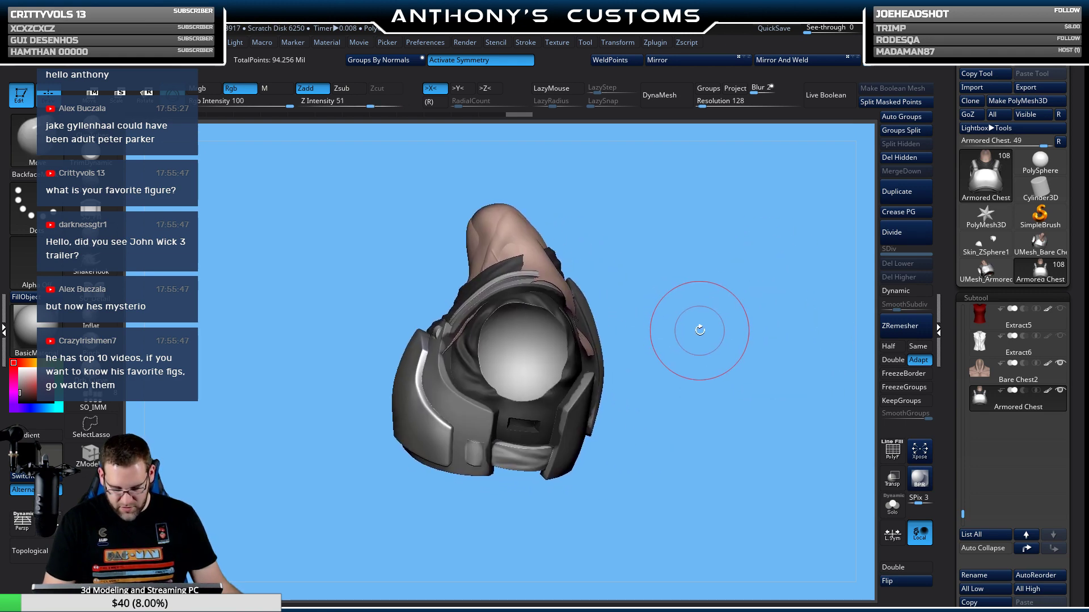
# Save the project.
pyautogui.press('ctrl')
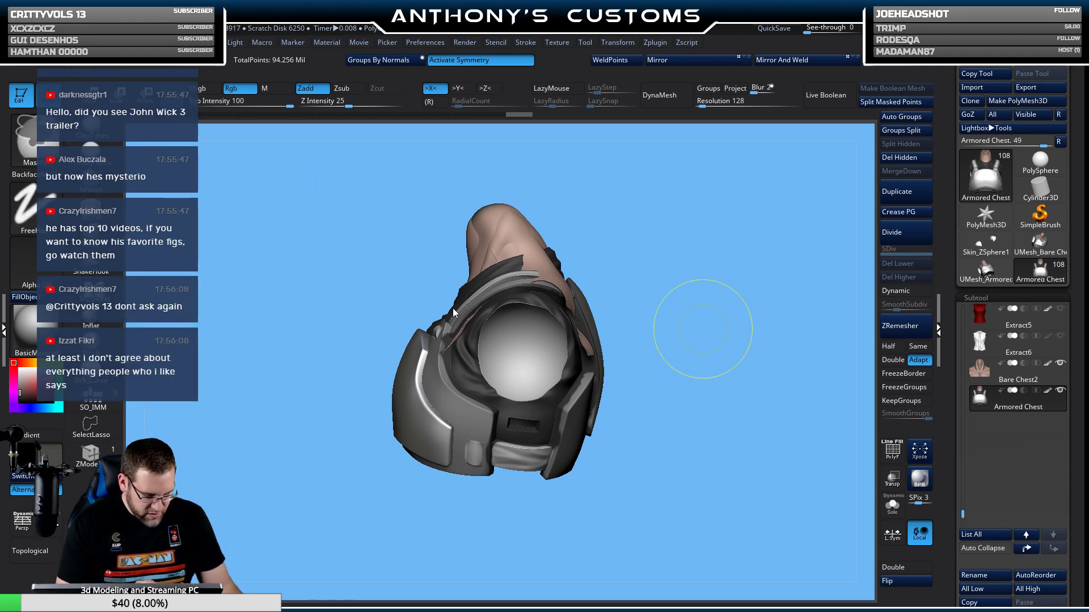
pyautogui.hotkey('ctrl', 's')
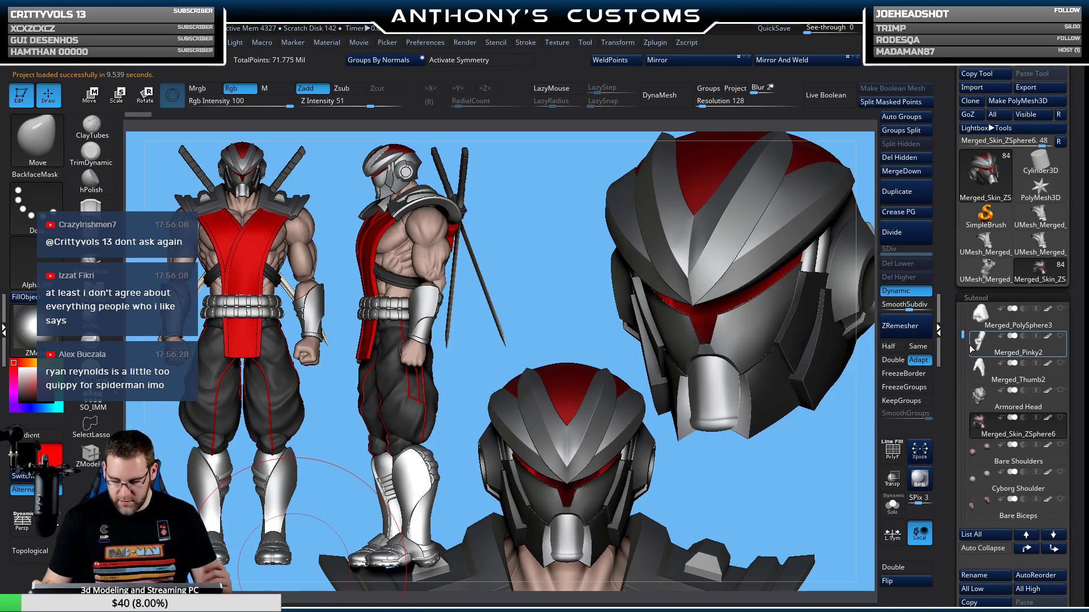
# Find the Armored Chest with Peg Hole subtool, select it and examine its neck and polygroups.
pyautogui.keyDown('ctrl'); pyautogui.keyDown('shift'); pyautogui.click(781, 452); pyautogui.keyUp('shift'); pyautogui.keyUp('ctrl')
pyautogui.moveTo(649, 476)
pyautogui.mouseDown()
pyautogui.moveTo(674, 463)
pyautogui.moveTo(686, 478)
pyautogui.moveTo(418, 486)
pyautogui.mouseUp()
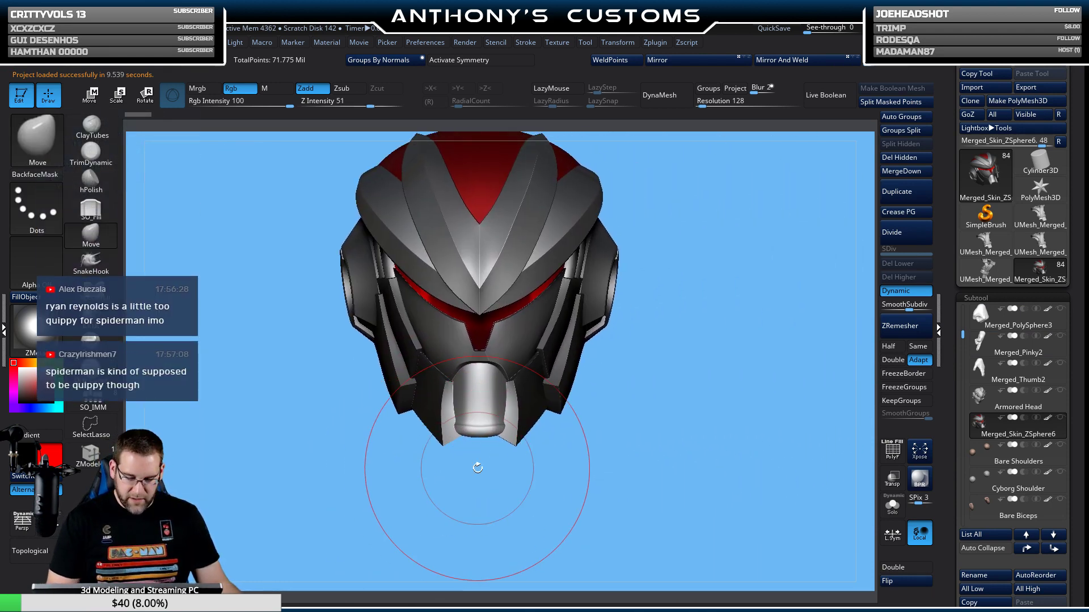
pyautogui.moveTo(963, 336); pyautogui.dragTo(963, 400)
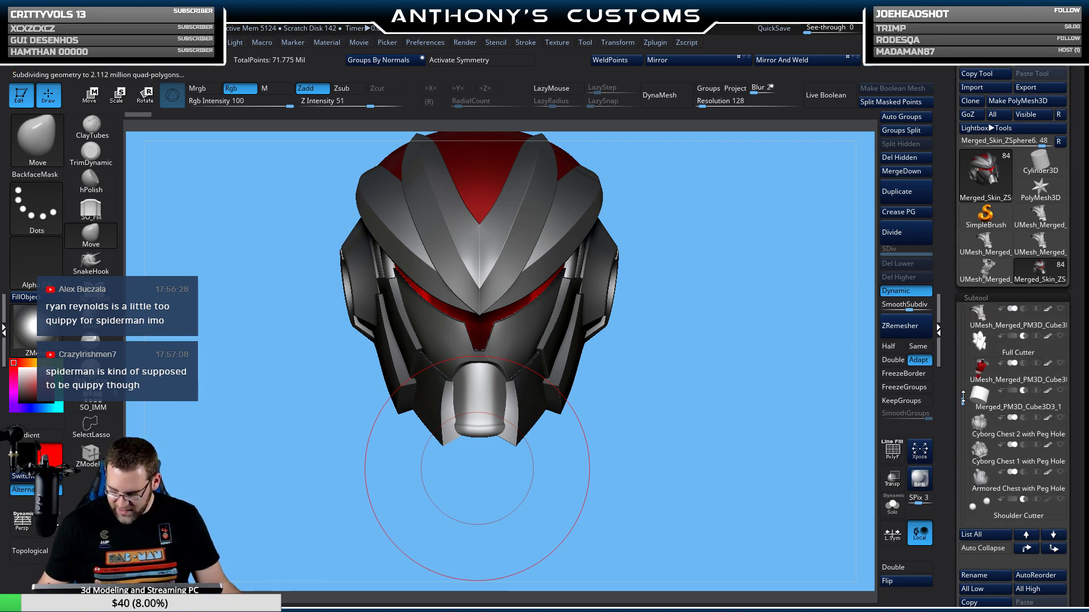
pyautogui.moveTo(995, 488)
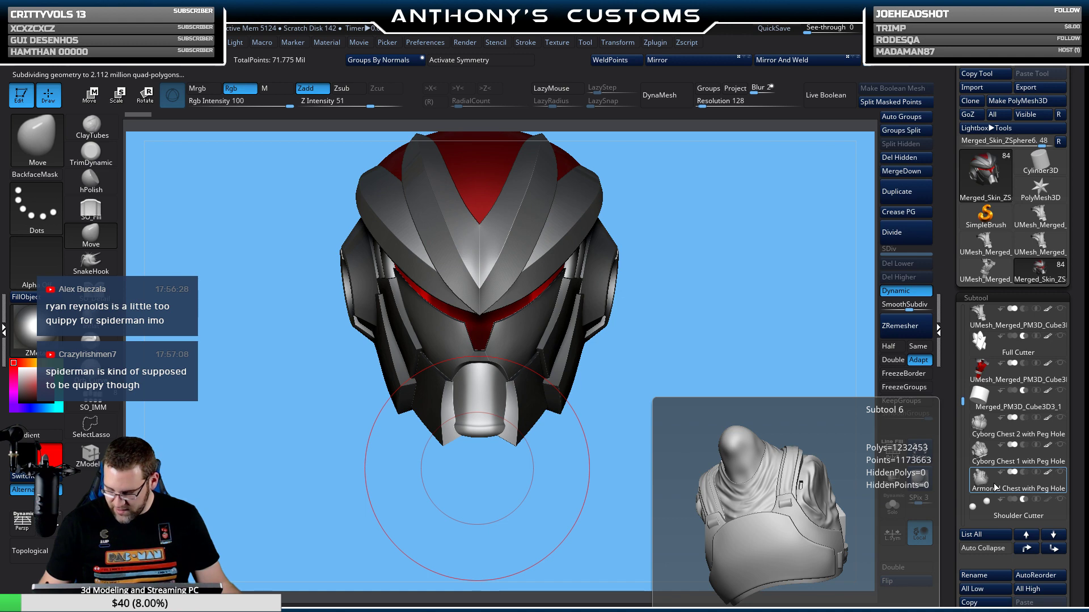
pyautogui.click(1002, 484)
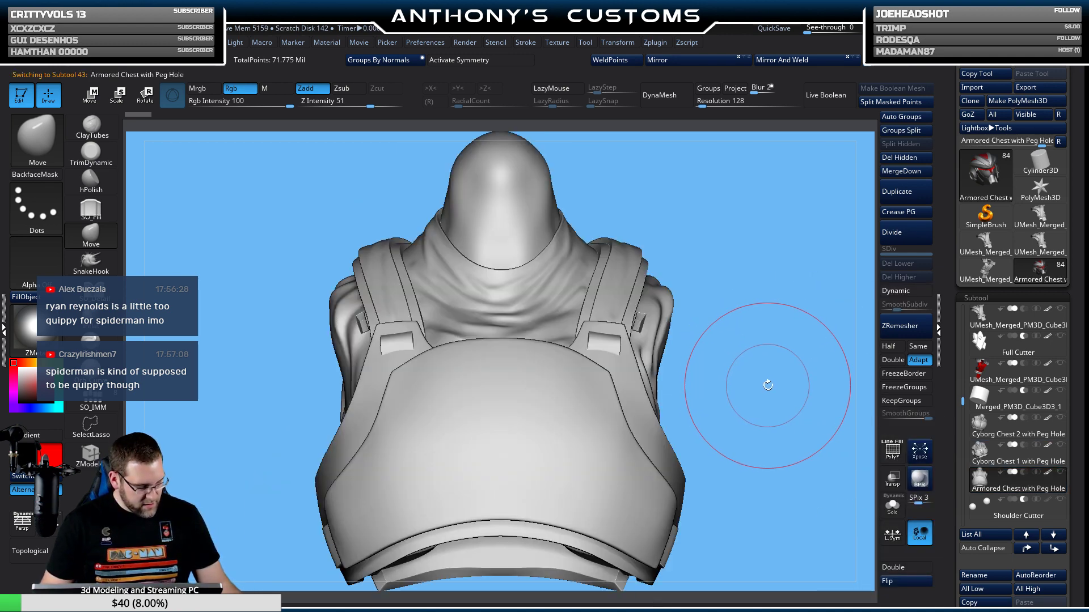
pyautogui.hotkey('shift', 'f')
pyautogui.moveTo(779, 442); pyautogui.dragTo(755, 462)
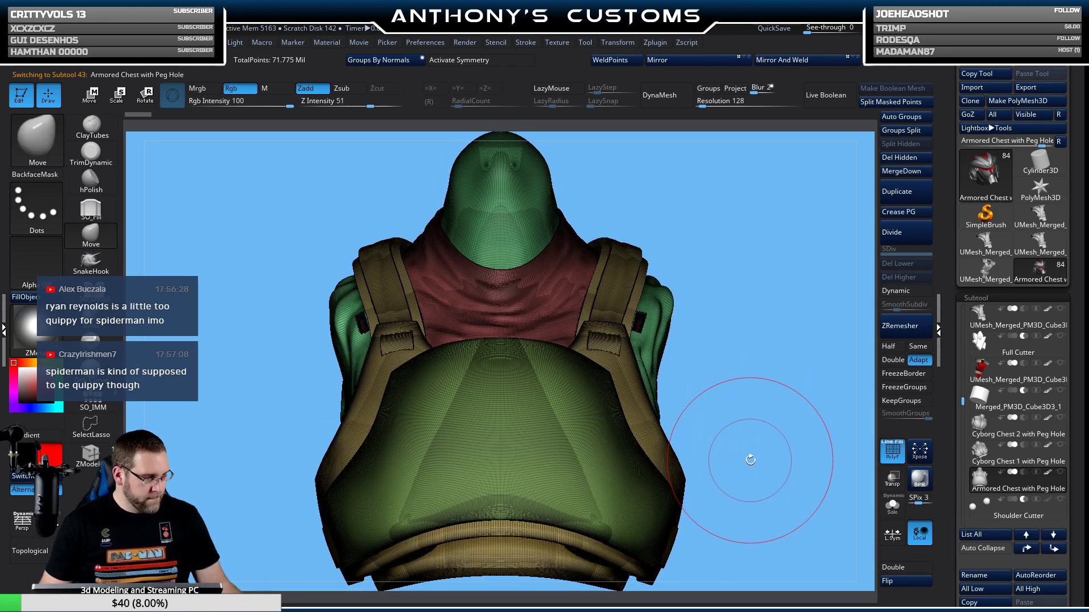
pyautogui.moveTo(746, 406)
pyautogui.mouseDown()
pyautogui.moveTo(697, 464)
pyautogui.moveTo(778, 450)
pyautogui.mouseUp()
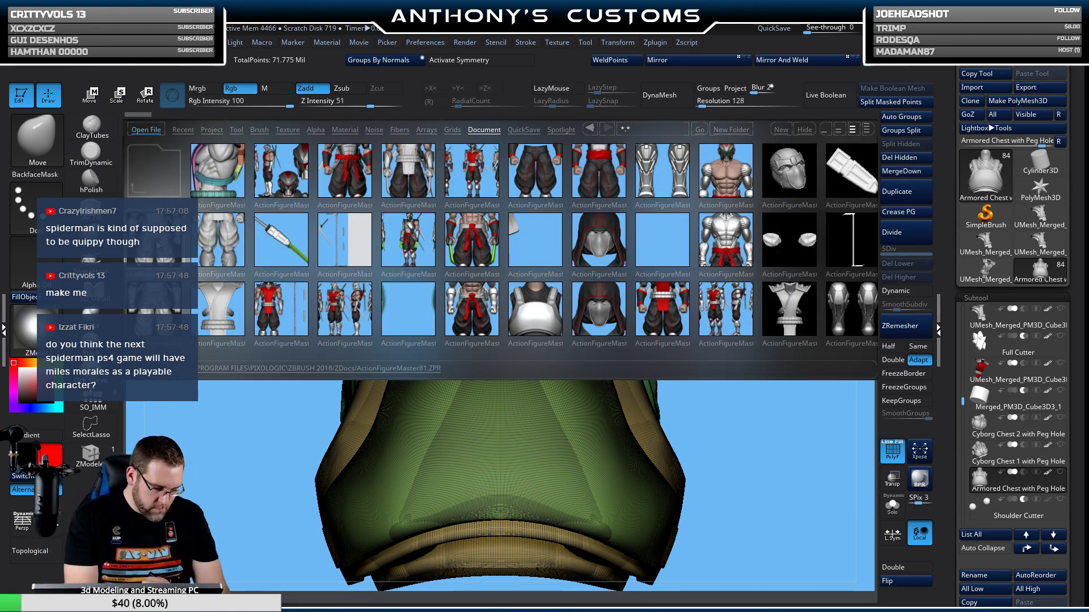
# Open another saved ActionFigureMaster project and isolate its Armored Chest with Peg Hole subtool to examine it.
pyautogui.doubleClick(235, 168)
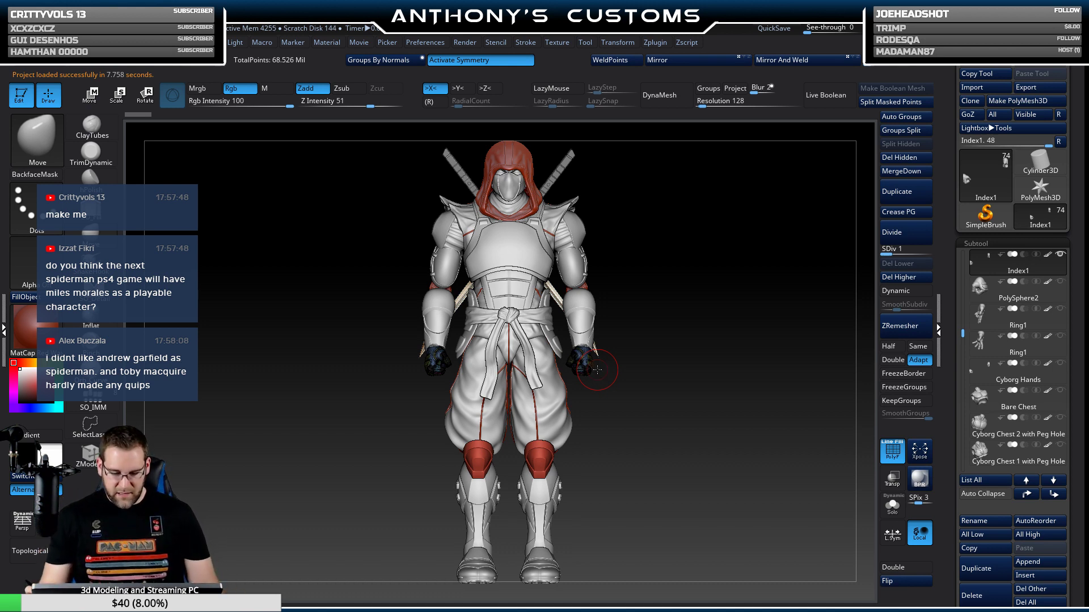
pyautogui.moveTo(962, 334); pyautogui.dragTo(962, 342)
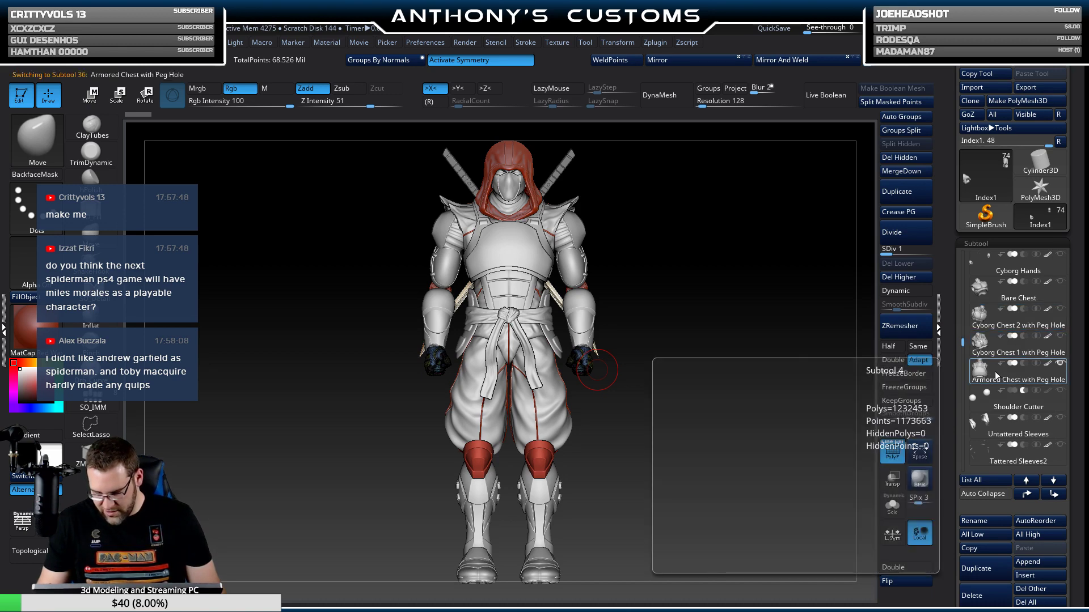
pyautogui.click(996, 376)
pyautogui.click(892, 507)
pyautogui.moveTo(758, 485); pyautogui.dragTo(717, 409)
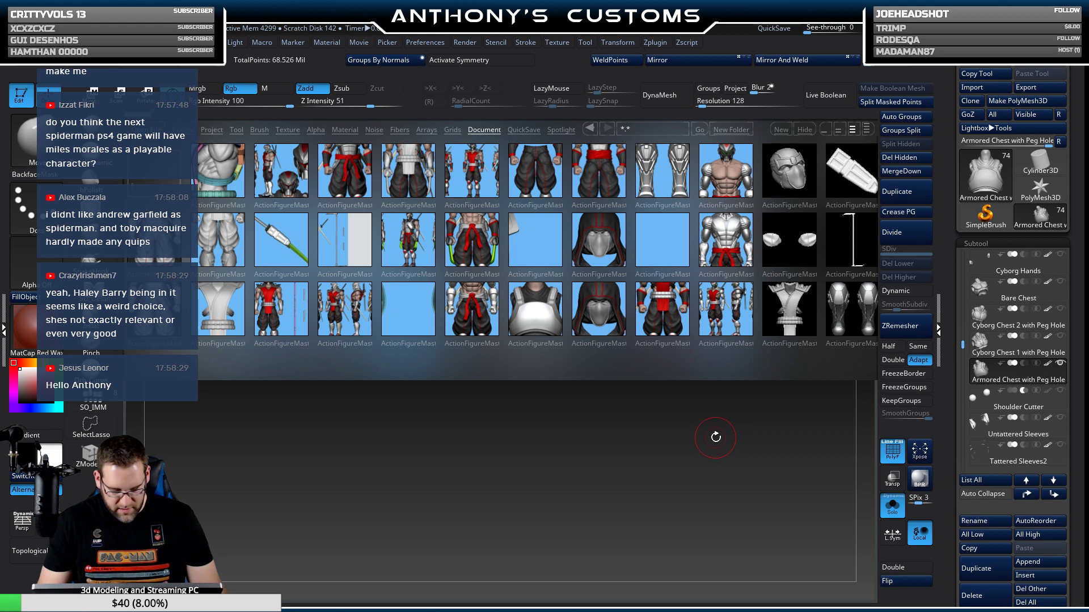
# Open a further ActionFigureMaster project, select its Armored Chest with Peg Hole subtool and copy it.
pyautogui.doubleClick(466, 307)
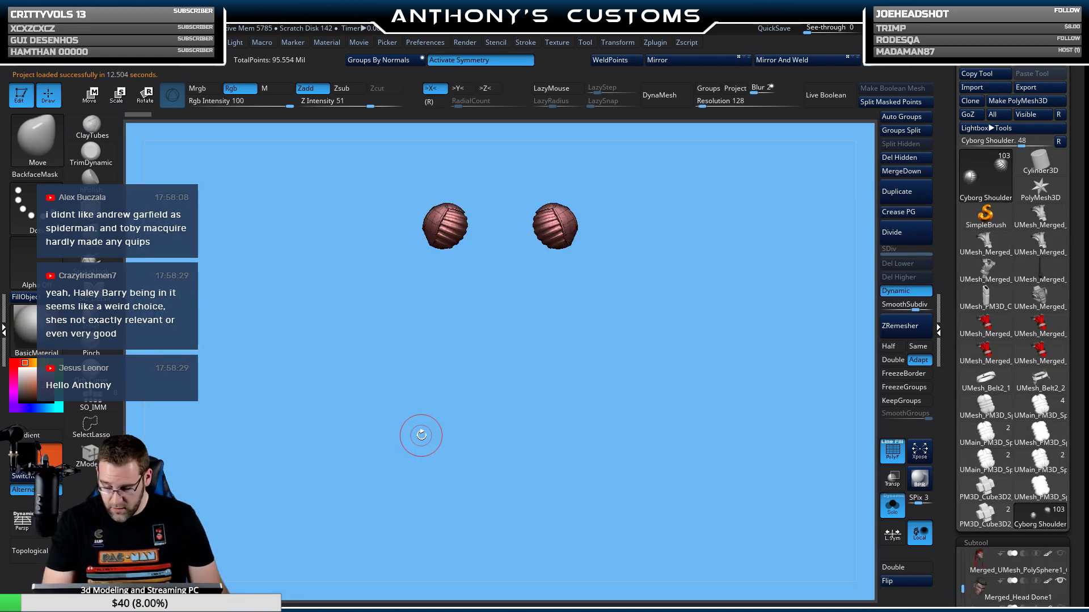
pyautogui.scroll(-5, 1015, 318)
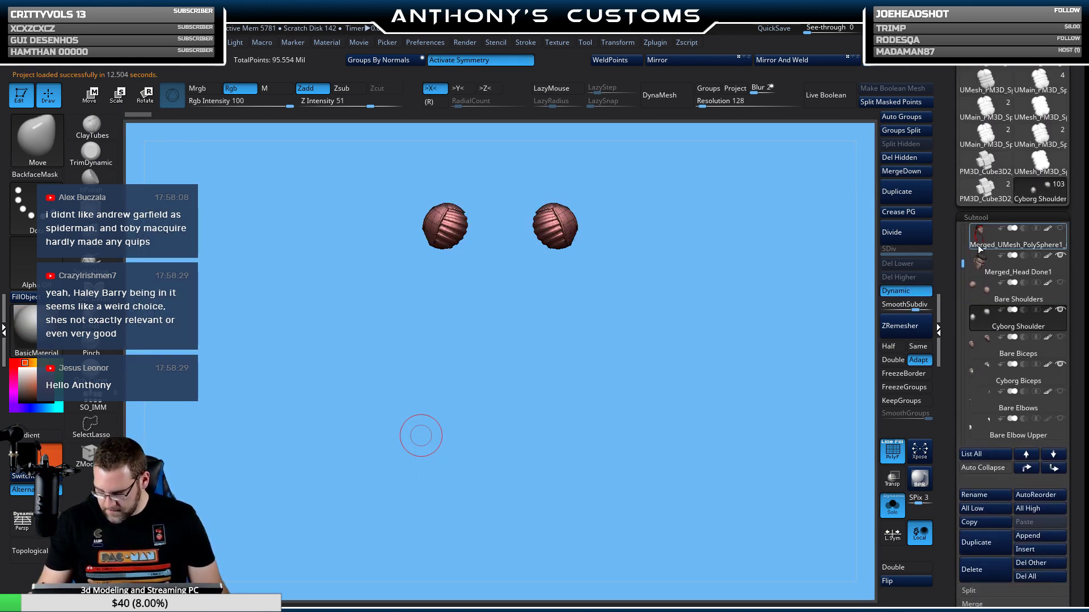
pyautogui.scroll(-5, 987, 230)
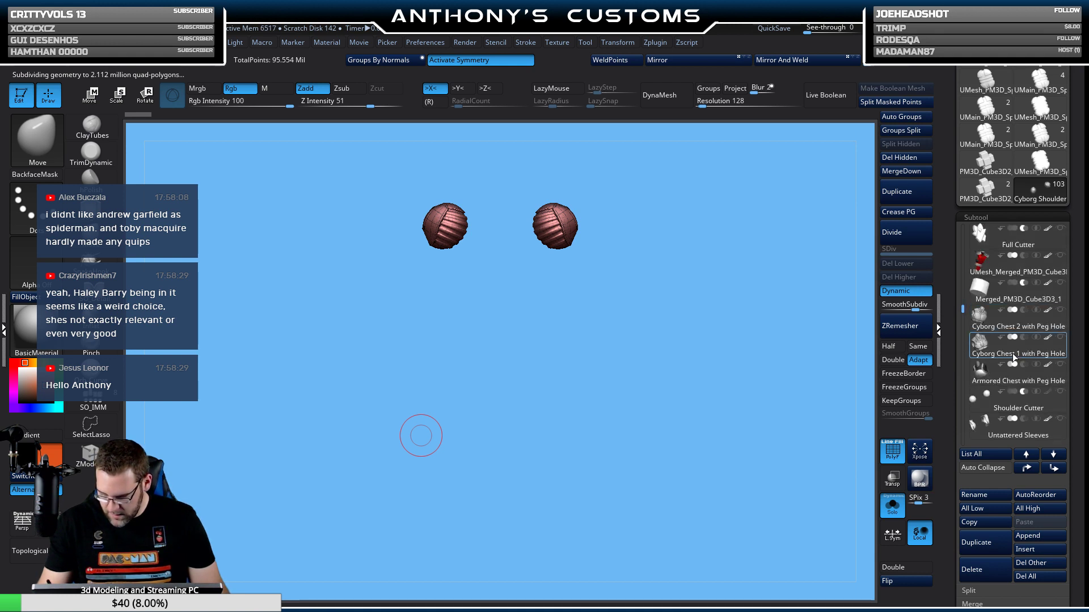
pyautogui.click(1016, 368)
pyautogui.moveTo(662, 436); pyautogui.dragTo(754, 387)
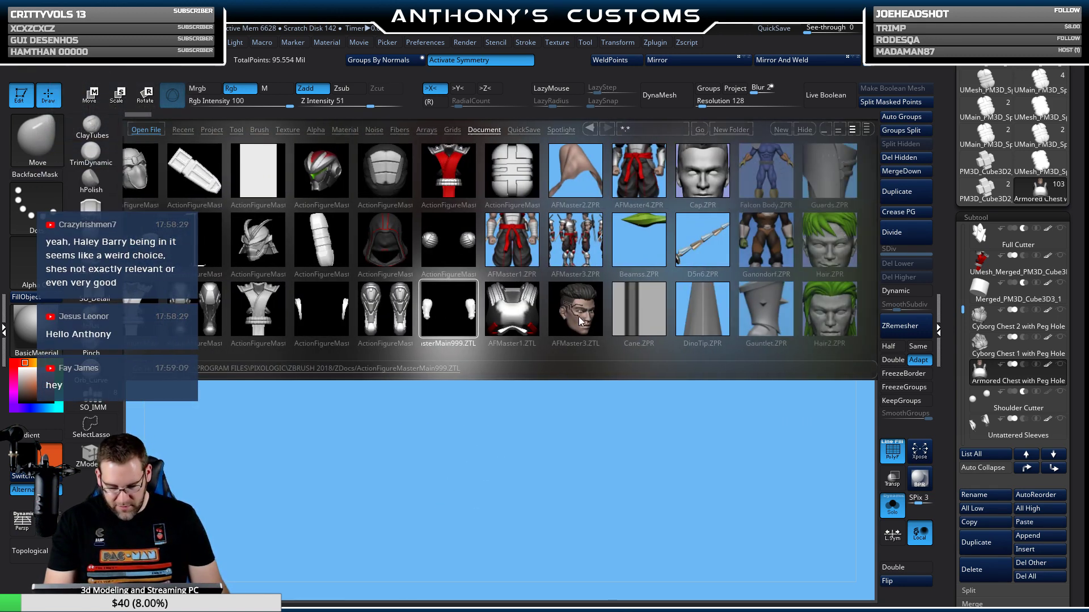
# Reopen the project containing the extracted neck and paste the copied Armored Chest with Peg Hole after Armored Chest.
pyautogui.doubleClick(641, 184)
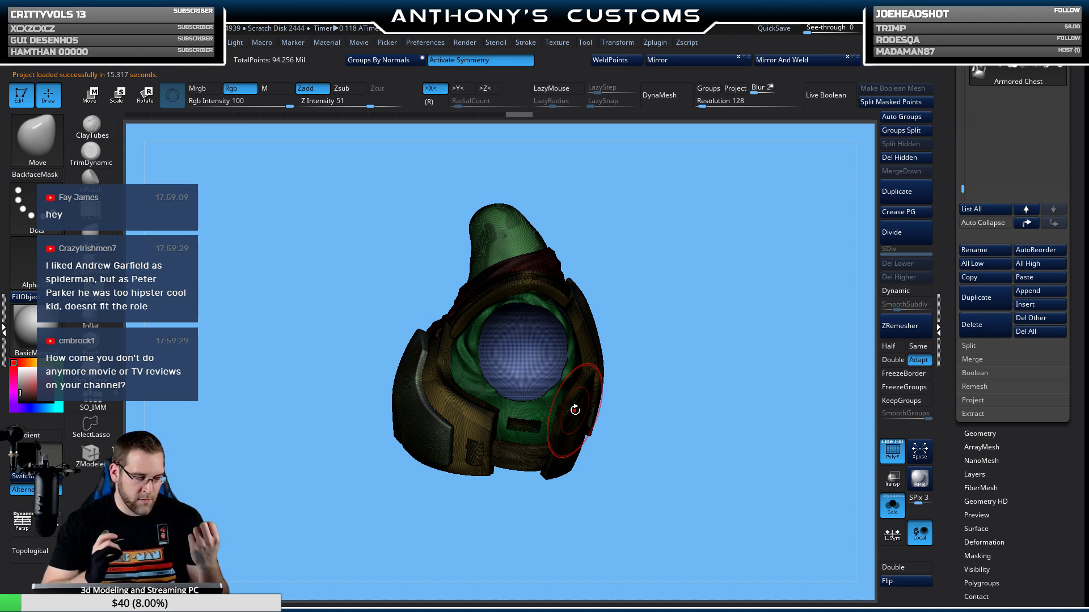
pyautogui.moveTo(658, 455)
pyautogui.mouseDown()
pyautogui.moveTo(731, 448)
pyautogui.moveTo(681, 437)
pyautogui.moveTo(700, 425)
pyautogui.moveTo(699, 457)
pyautogui.moveTo(691, 447)
pyautogui.moveTo(711, 444)
pyautogui.moveTo(678, 462)
pyautogui.moveTo(688, 454)
pyautogui.moveTo(652, 450)
pyautogui.mouseUp()
pyautogui.hotkey('shift', 'f')
pyautogui.hotkey('shift', 'f')
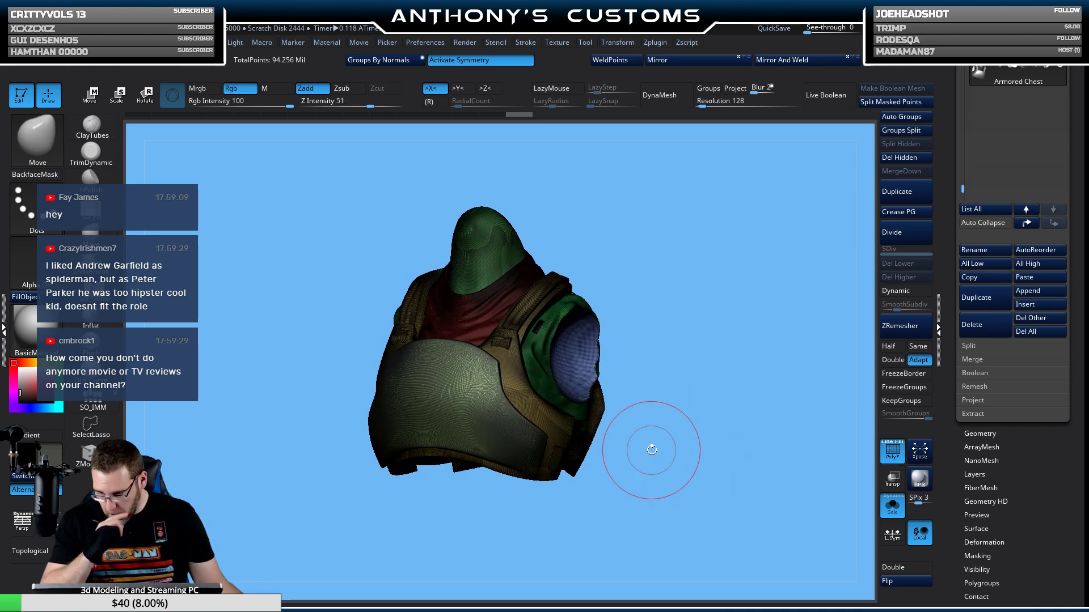
pyautogui.click(1033, 276)
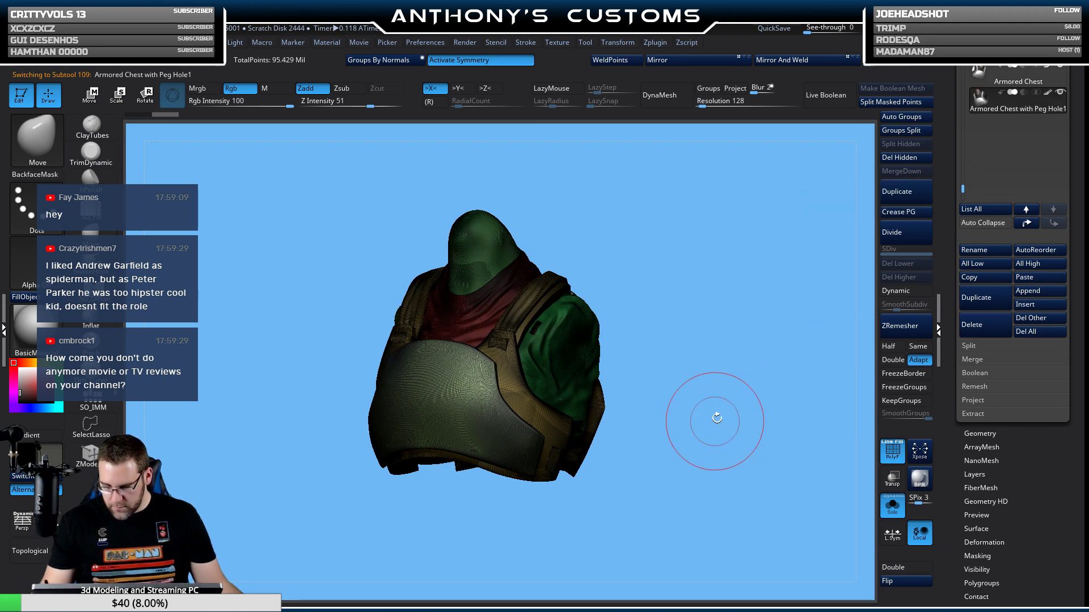
# Turn off Solo and the polygroup display, hide the old Armored Chest, and compare the pasted chest with and without Bare Chest2.
pyautogui.moveTo(790, 315); pyautogui.dragTo(856, 193)
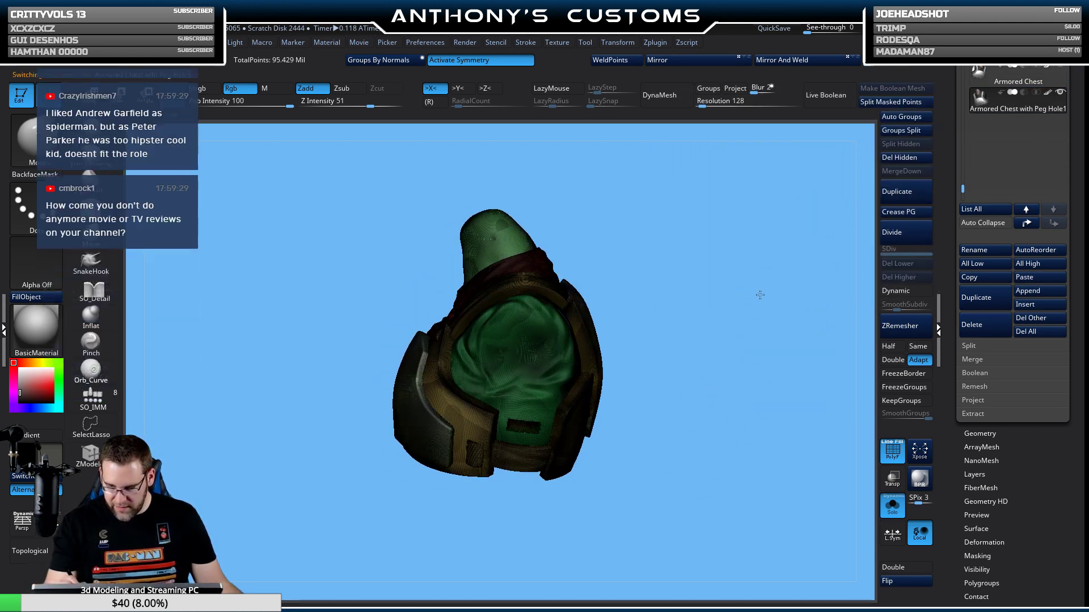
pyautogui.click(892, 505)
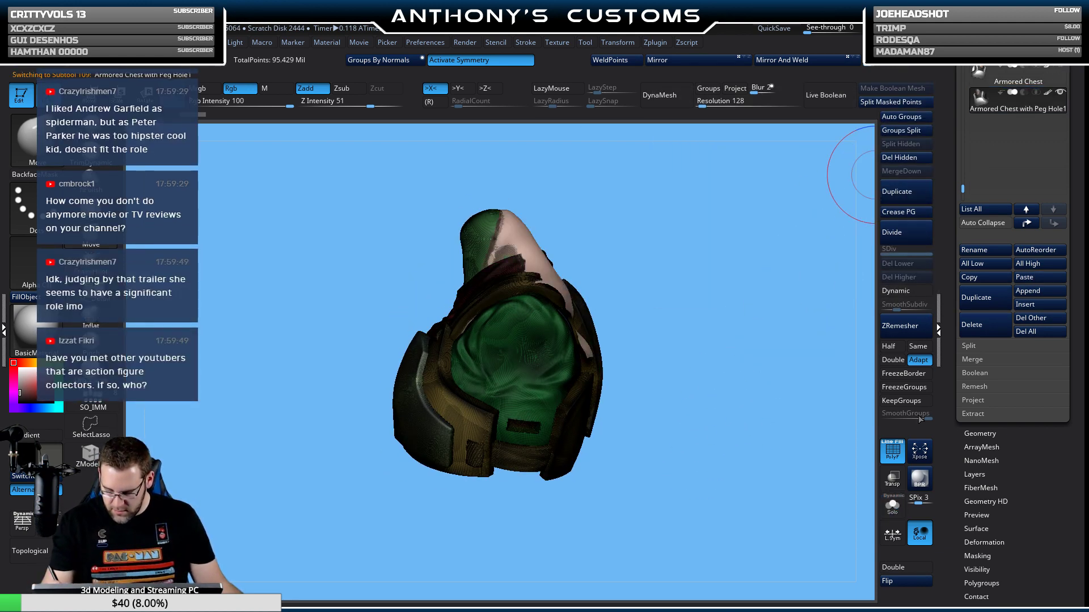
pyautogui.moveTo(1060, 64)
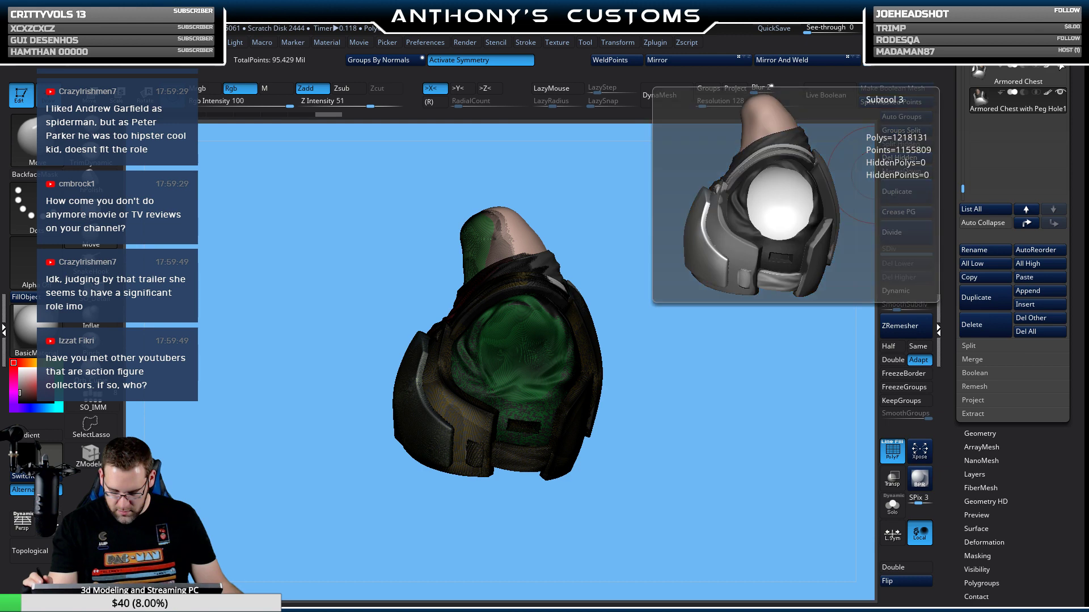
pyautogui.hotkey('ctrl', 'shift', 'z')
pyautogui.hotkey('ctrl', 'shift', 'z')
pyautogui.moveTo(692, 280)
pyautogui.mouseDown()
pyautogui.moveTo(690, 389)
pyautogui.moveTo(679, 341)
pyautogui.moveTo(689, 333)
pyautogui.mouseUp()
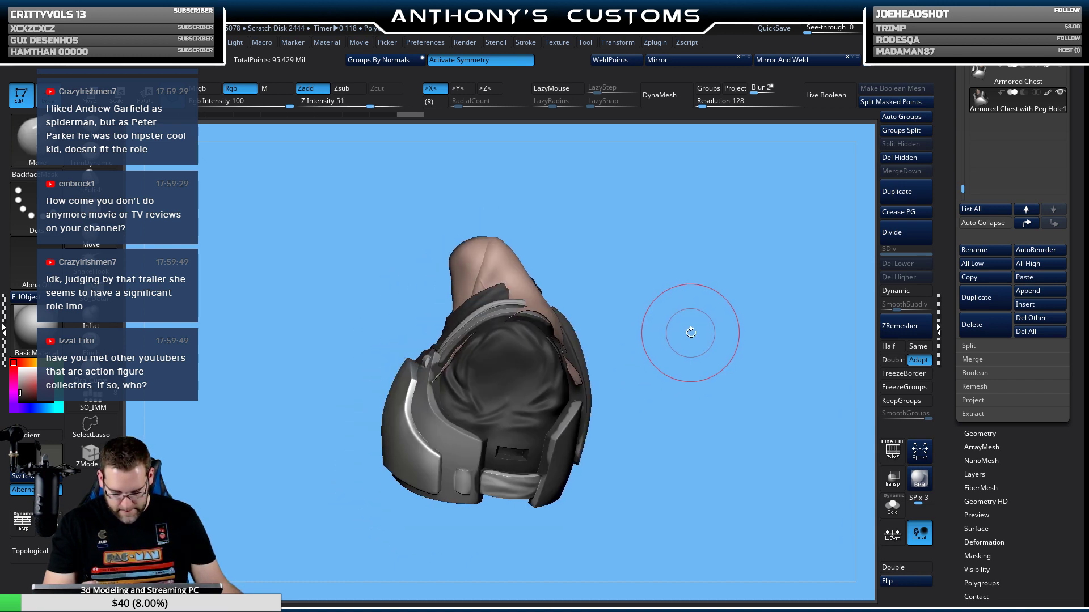
pyautogui.press('Up')
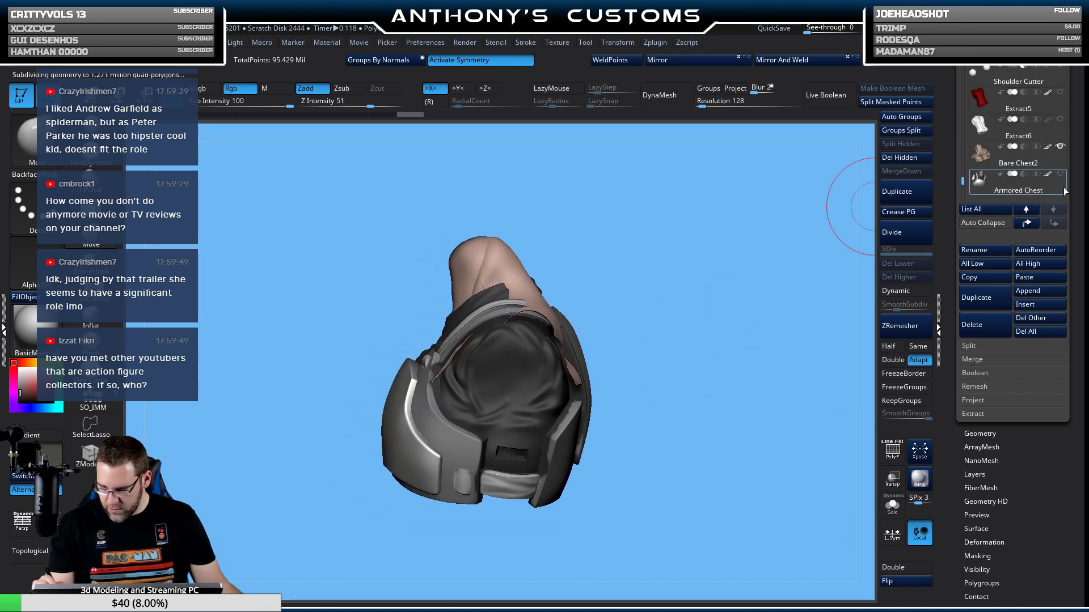
pyautogui.press('Down')
pyautogui.click(1060, 120)
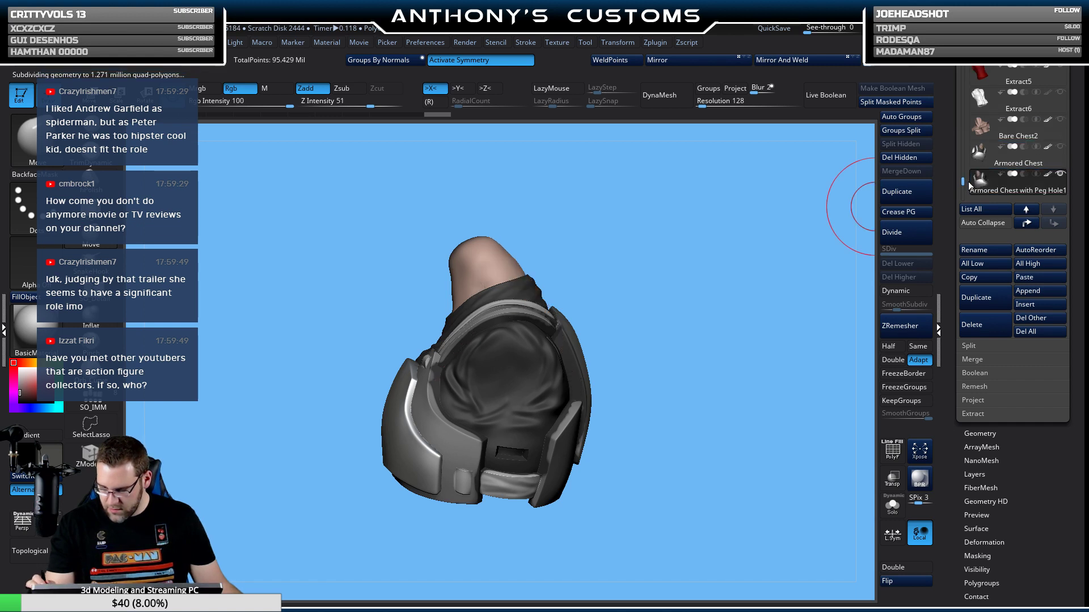
# Show Armored Chest 2 and compare its neck and torso with Bare Chest, hiding Bare Chest again at the end.
pyautogui.moveTo(963, 181); pyautogui.dragTo(964, 162)
pyautogui.moveTo(998, 161)
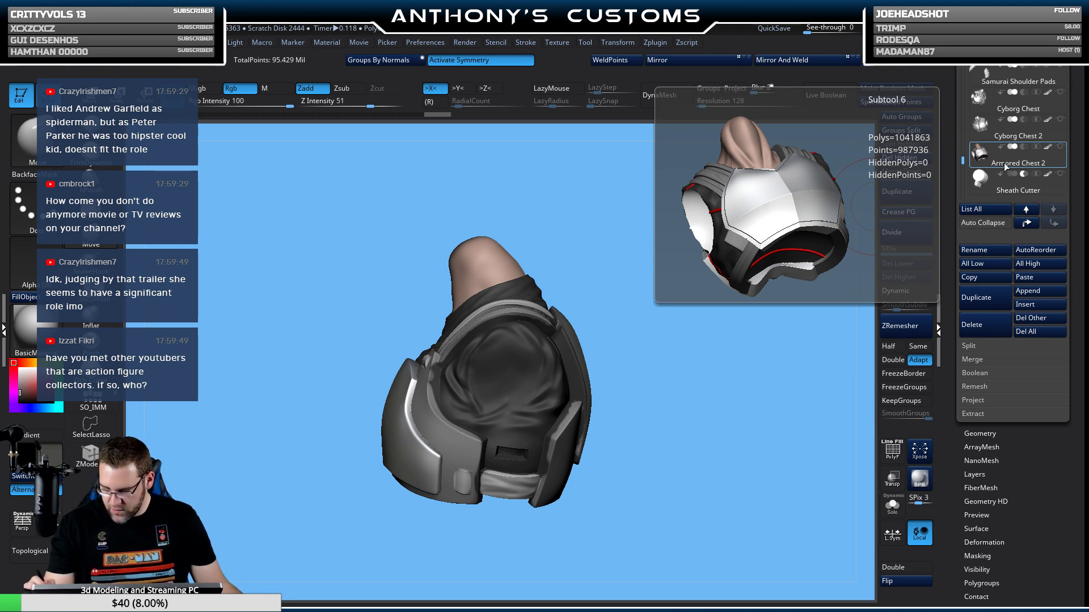
pyautogui.click(1034, 139)
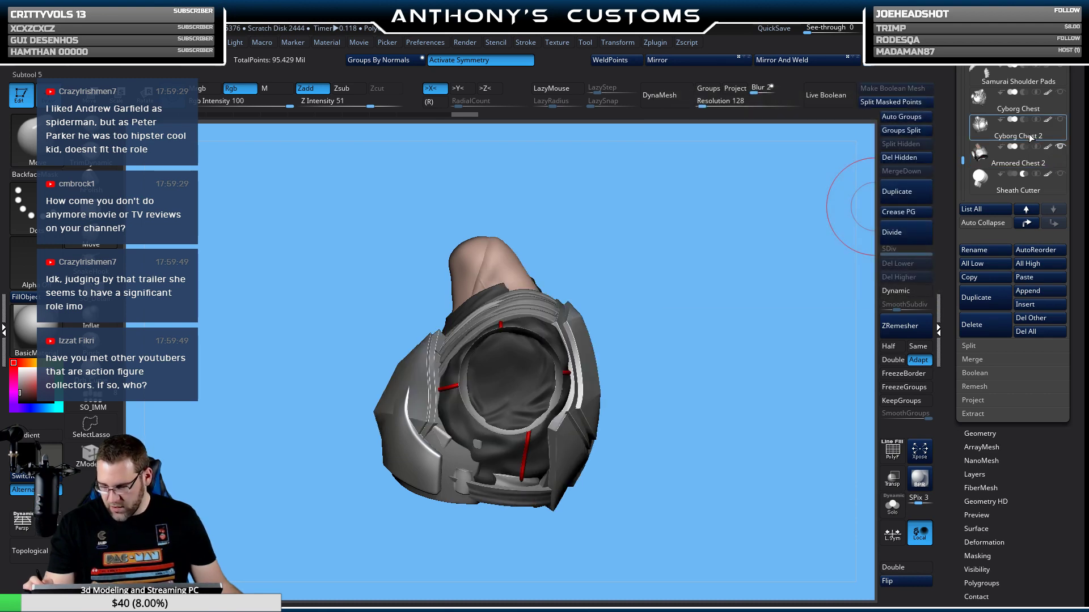
pyautogui.click(996, 162)
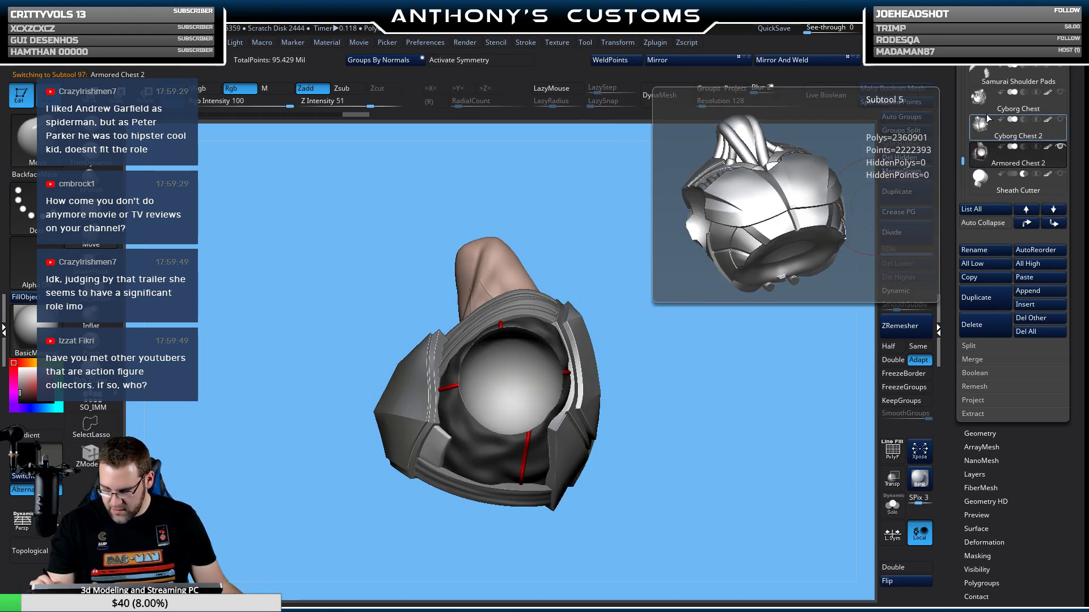
pyautogui.moveTo(964, 149); pyautogui.dragTo(965, 154)
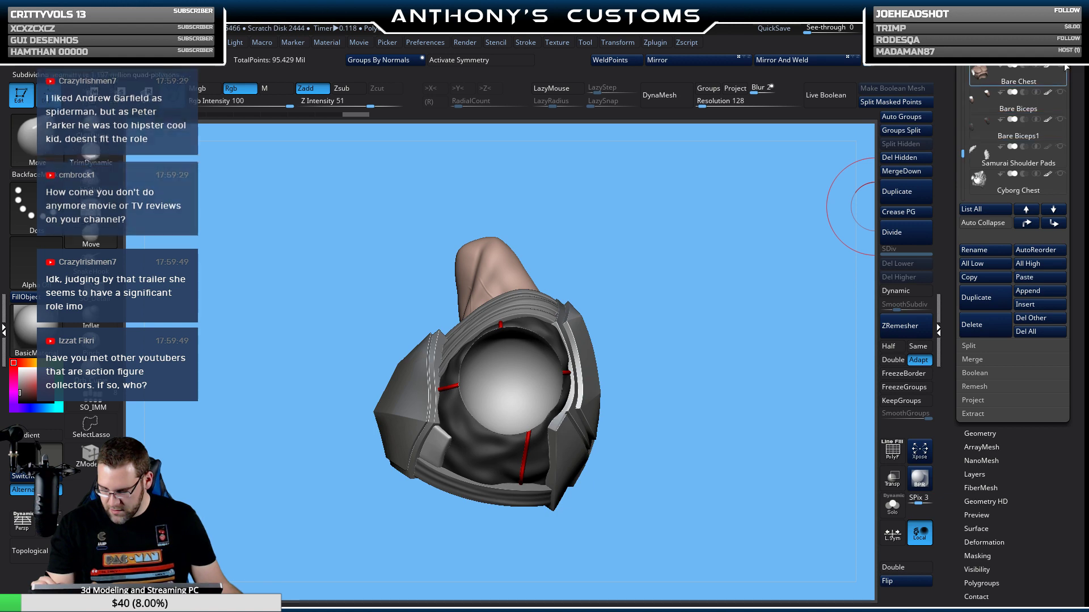
pyautogui.moveTo(397, 278)
pyautogui.mouseDown()
pyautogui.moveTo(713, 280)
pyautogui.moveTo(766, 247)
pyautogui.moveTo(817, 237)
pyautogui.moveTo(755, 286)
pyautogui.moveTo(686, 302)
pyautogui.moveTo(735, 272)
pyautogui.mouseUp()
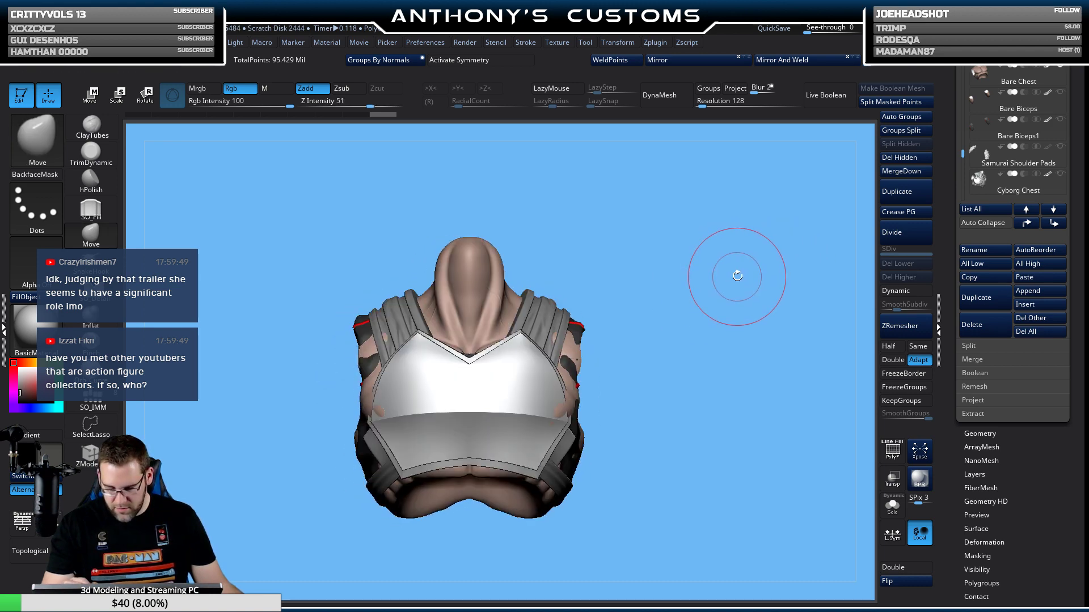
pyautogui.click(1014, 95)
# Select the pasted Armored Chest with Peg Hole1, hide Armored Chest 2, and examine from all sides how Bare Chest2 overlaps it.
pyautogui.moveTo(963, 154); pyautogui.dragTo(963, 183)
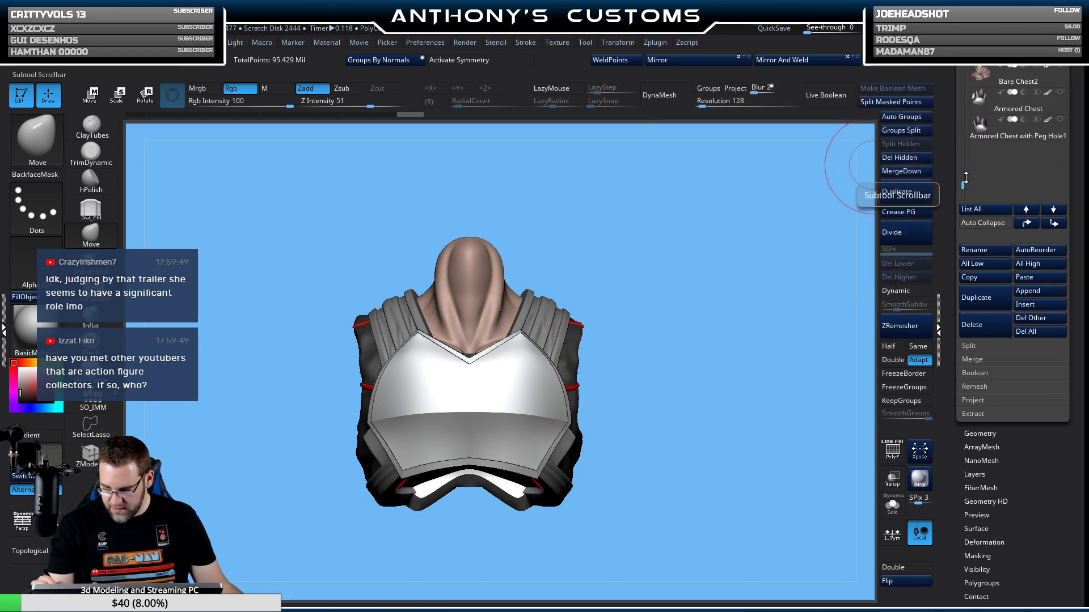
pyautogui.click(988, 134)
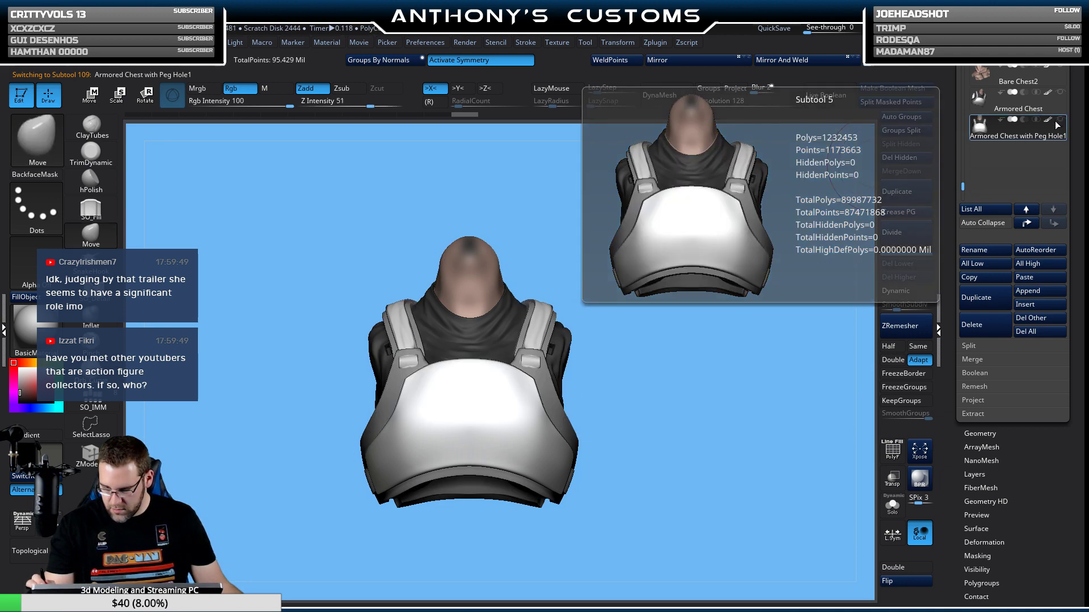
pyautogui.moveTo(755, 311); pyautogui.dragTo(733, 264)
pyautogui.moveTo(755, 306); pyautogui.dragTo(695, 357)
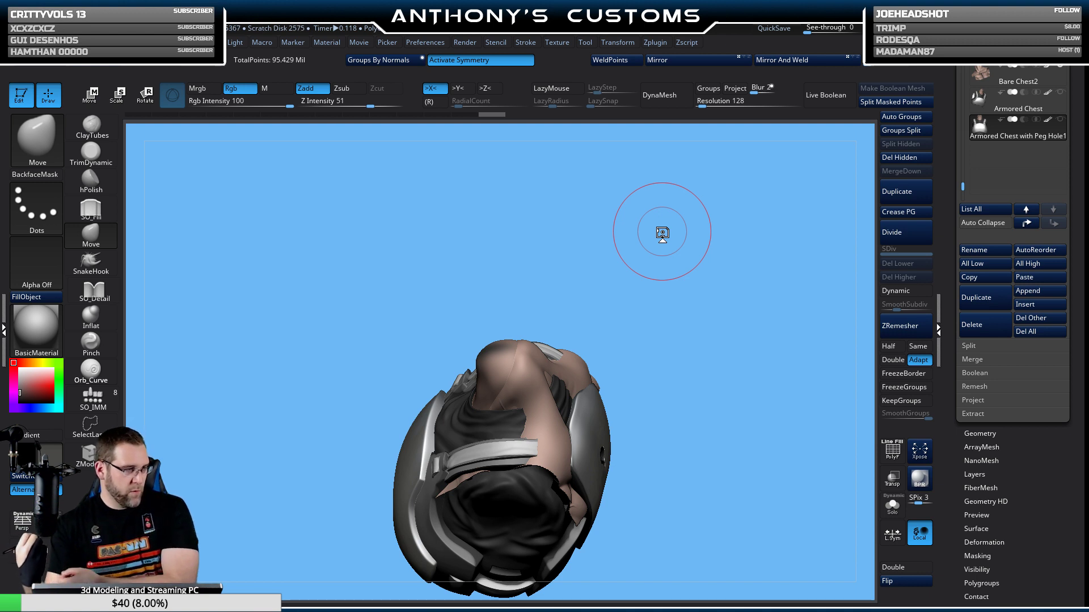
pyautogui.moveTo(652, 214)
pyautogui.mouseDown()
pyautogui.moveTo(645, 236)
pyautogui.moveTo(644, 225)
pyautogui.mouseUp()
pyautogui.press('space')
pyautogui.moveTo(655, 188)
pyautogui.mouseDown()
pyautogui.moveTo(671, 272)
pyautogui.moveTo(665, 240)
pyautogui.moveTo(661, 291)
pyautogui.moveTo(677, 262)
pyautogui.moveTo(686, 304)
pyautogui.moveTo(722, 295)
pyautogui.moveTo(695, 305)
pyautogui.moveTo(681, 289)
pyautogui.moveTo(693, 263)
pyautogui.moveTo(693, 297)
pyautogui.moveTo(693, 263)
pyautogui.mouseUp()
pyautogui.press('space')
pyautogui.press('shift')
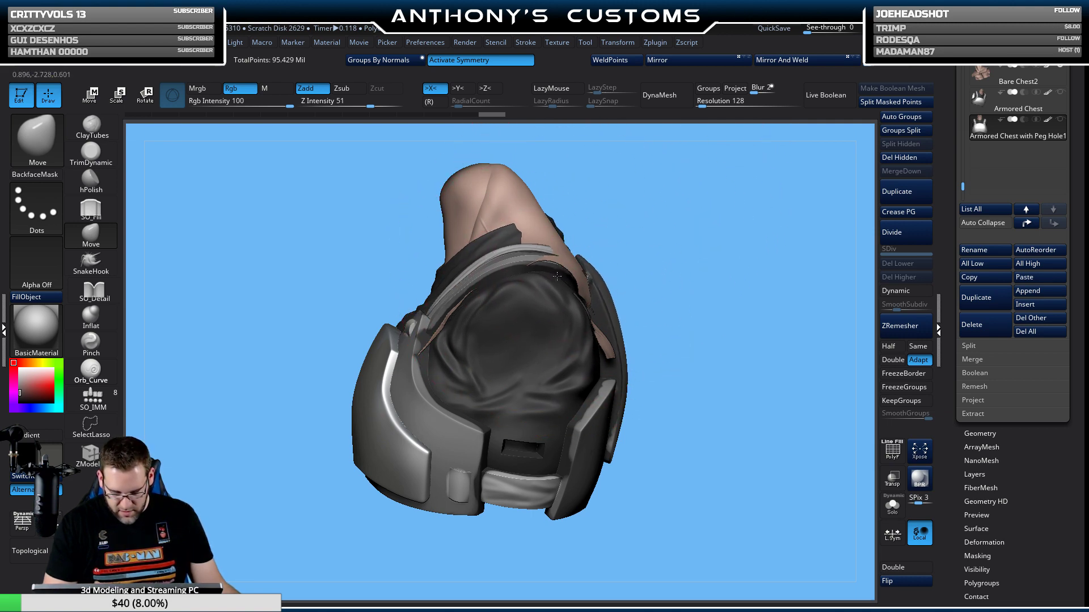
pyautogui.moveTo(609, 216)
pyautogui.mouseDown()
pyautogui.moveTo(676, 260)
pyautogui.moveTo(621, 352)
pyautogui.moveTo(669, 318)
pyautogui.mouseUp()
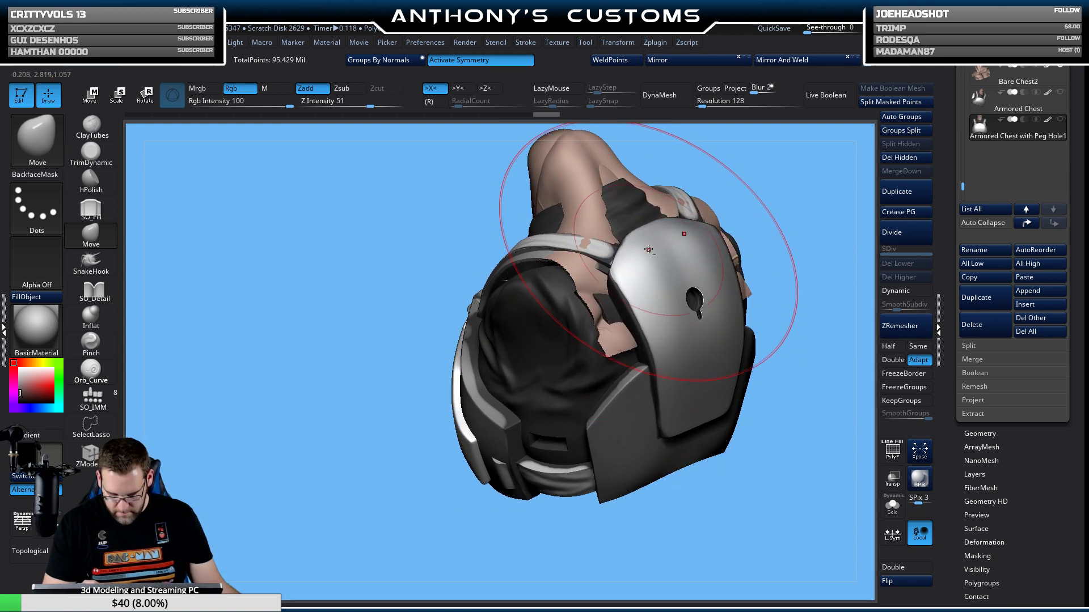
pyautogui.moveTo(777, 238)
pyautogui.mouseDown()
pyautogui.moveTo(784, 233)
pyautogui.moveTo(716, 242)
pyautogui.moveTo(713, 267)
pyautogui.mouseUp()
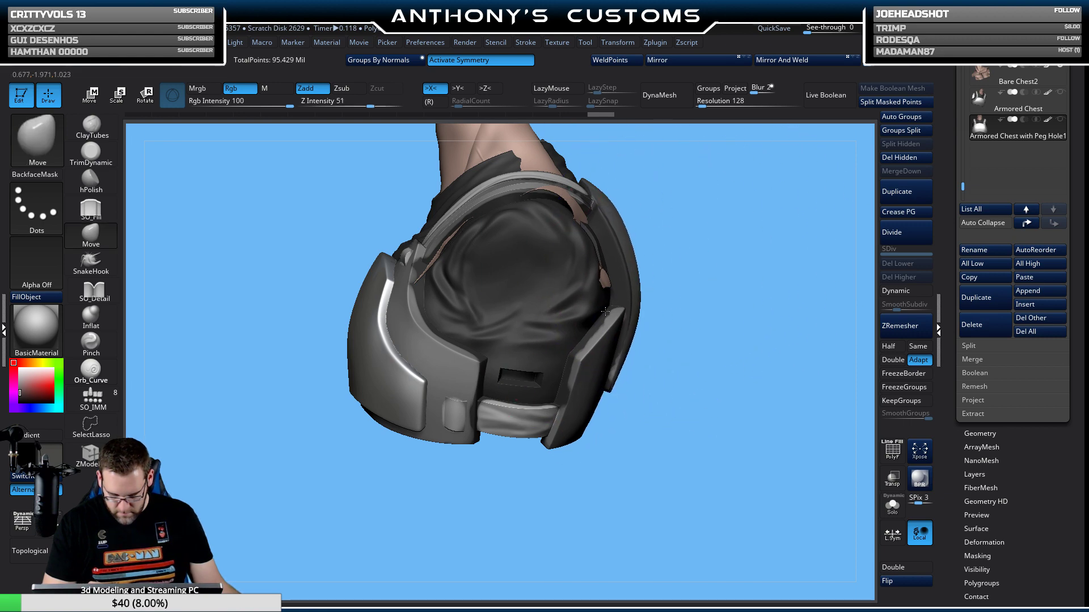
pyautogui.moveTo(640, 282); pyautogui.dragTo(731, 276)
# Show the Bare Chest subtool with the pasted armored chest and inspect their fit from the side and underneath.
pyautogui.moveTo(962, 185); pyautogui.dragTo(964, 152)
pyautogui.click(1061, 93)
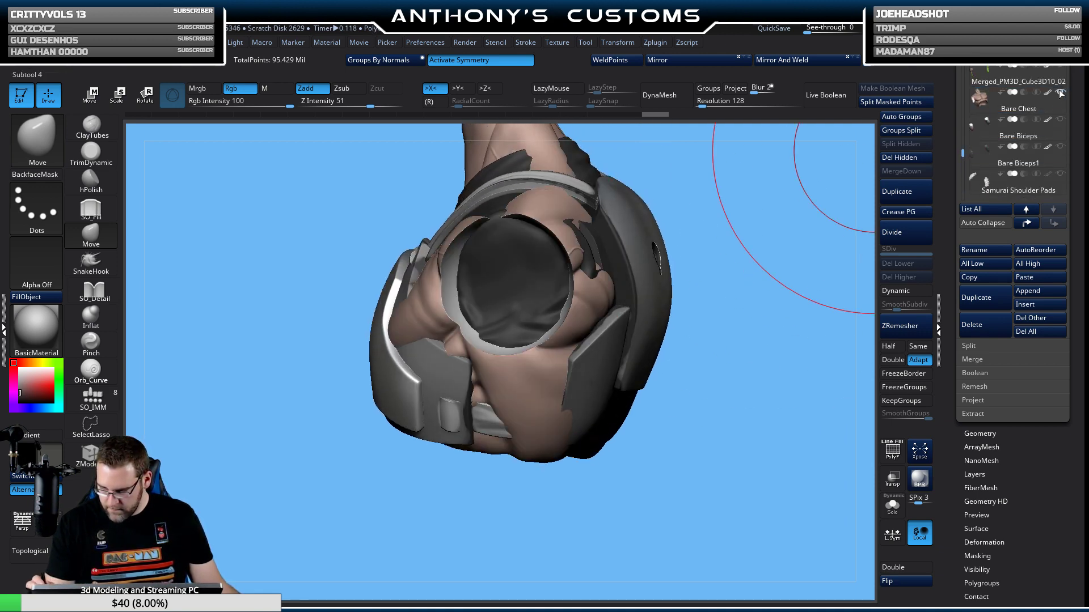
pyautogui.moveTo(751, 316)
pyautogui.mouseDown()
pyautogui.moveTo(768, 340)
pyautogui.moveTo(754, 342)
pyautogui.moveTo(782, 323)
pyautogui.moveTo(664, 271)
pyautogui.moveTo(486, 498)
pyautogui.moveTo(518, 511)
pyautogui.moveTo(514, 383)
pyautogui.moveTo(696, 428)
pyautogui.moveTo(714, 315)
pyautogui.moveTo(706, 301)
pyautogui.moveTo(744, 279)
pyautogui.mouseUp()
pyautogui.press('space')
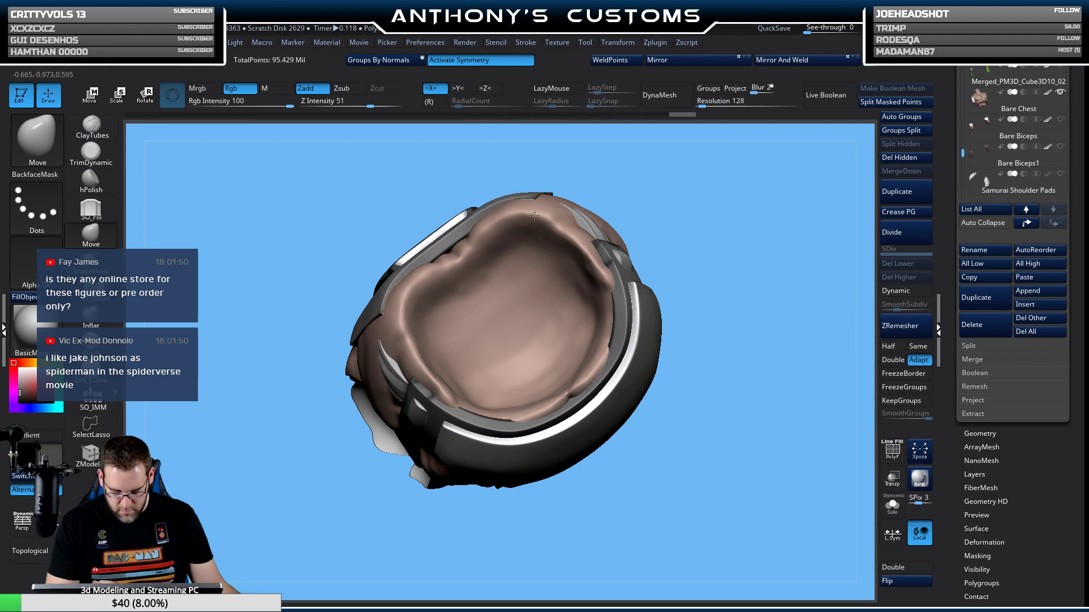
# Examine the overlap of Bare Chest and the pasted armored chest around the arm openings from underneath, both sides and above.
pyautogui.moveTo(712, 215)
pyautogui.mouseDown()
pyautogui.moveTo(721, 300)
pyautogui.moveTo(685, 440)
pyautogui.moveTo(503, 228)
pyautogui.mouseUp()
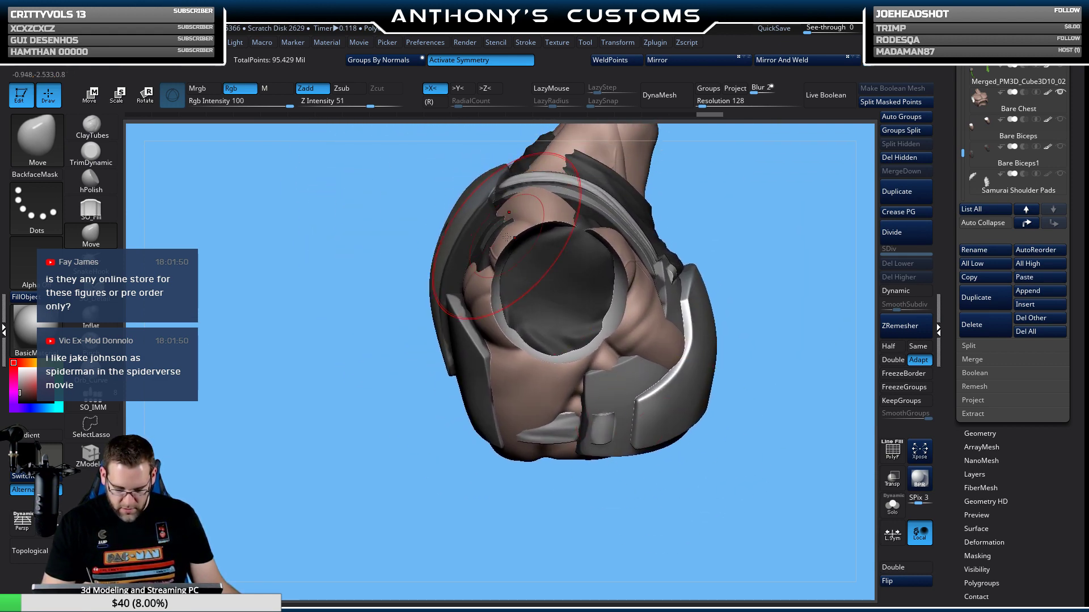
pyautogui.moveTo(414, 351); pyautogui.dragTo(382, 379)
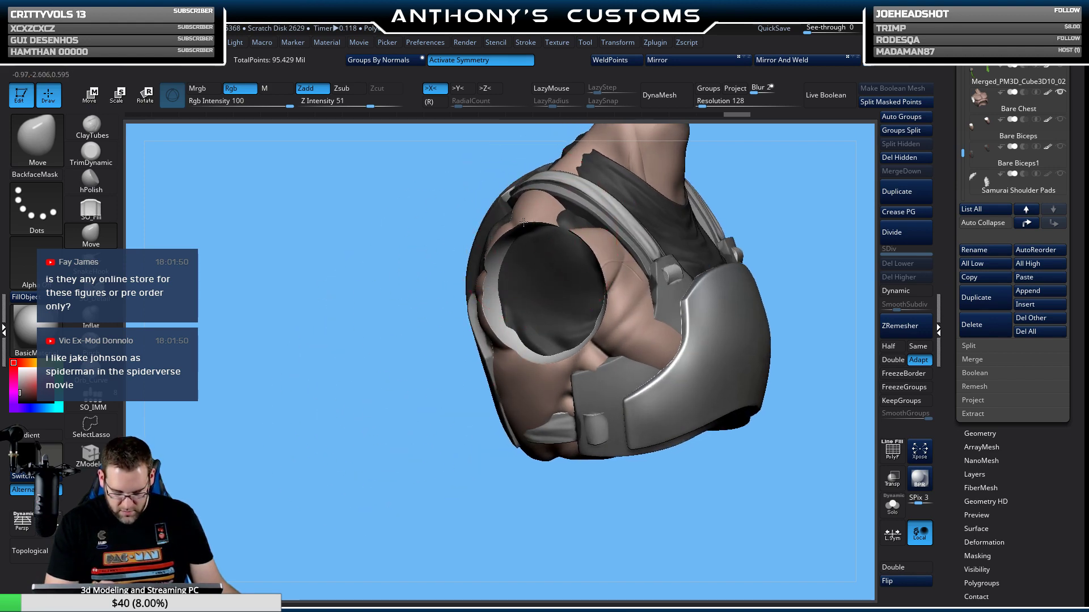
pyautogui.moveTo(442, 303); pyautogui.dragTo(342, 351)
pyautogui.moveTo(717, 198)
pyautogui.mouseDown()
pyautogui.moveTo(738, 250)
pyautogui.moveTo(700, 268)
pyautogui.moveTo(697, 258)
pyautogui.mouseUp()
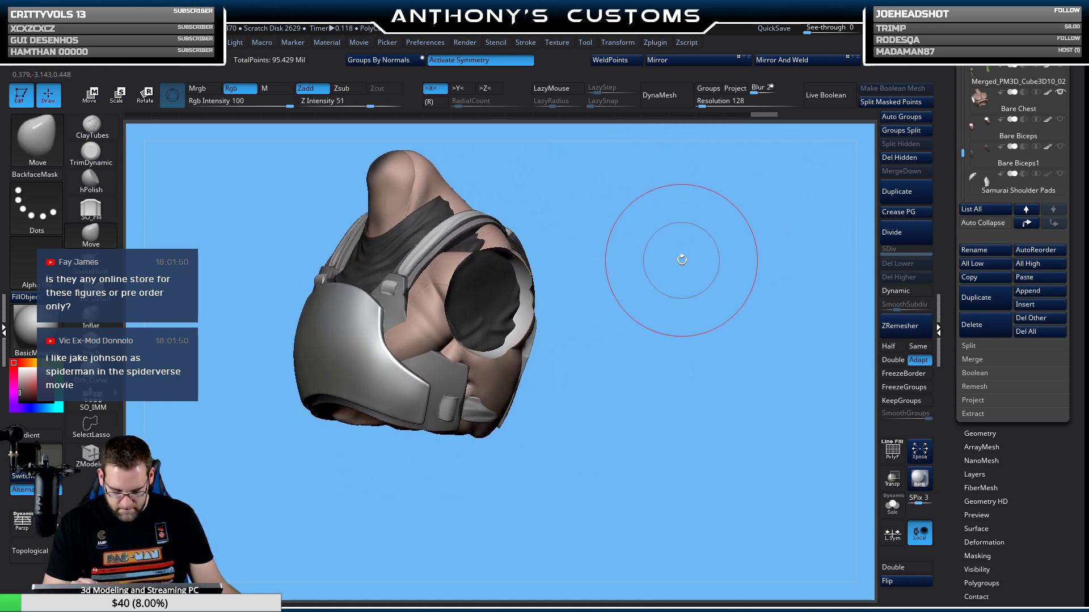
pyautogui.moveTo(632, 275)
pyautogui.mouseDown()
pyautogui.moveTo(578, 305)
pyautogui.moveTo(662, 335)
pyautogui.moveTo(667, 320)
pyautogui.moveTo(672, 328)
pyautogui.mouseUp()
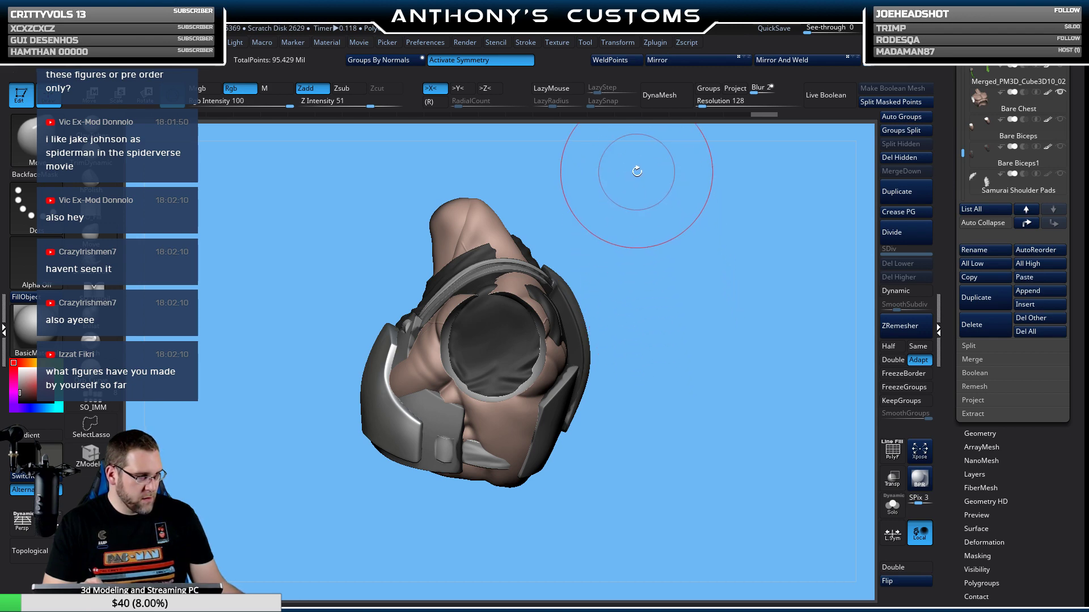
pyautogui.moveTo(649, 267)
pyautogui.mouseDown()
pyautogui.moveTo(667, 309)
pyautogui.moveTo(657, 272)
pyautogui.mouseUp()
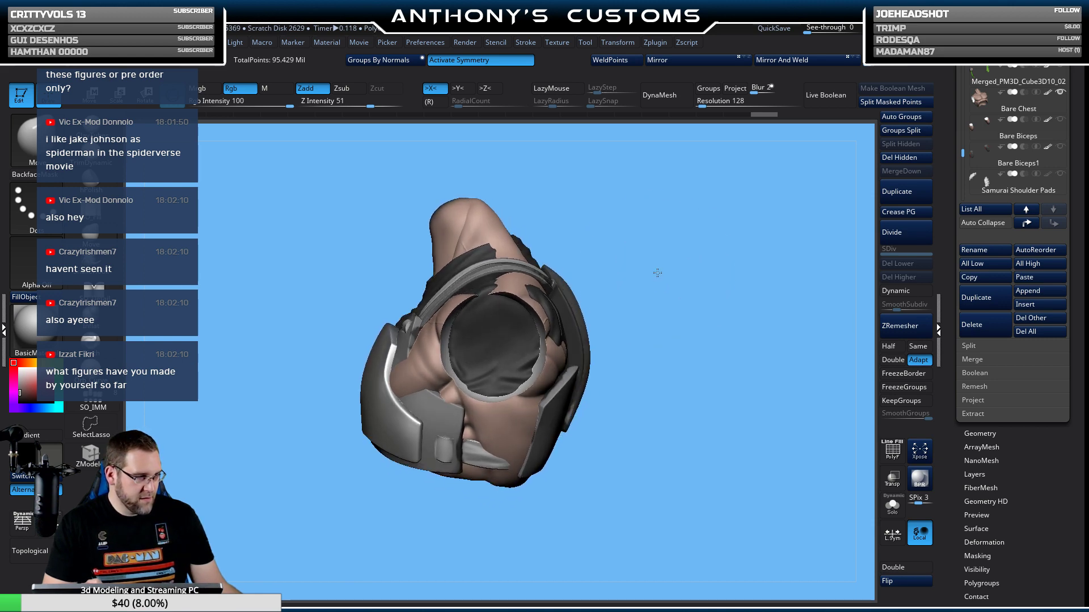
pyautogui.moveTo(647, 163)
pyautogui.mouseDown()
pyautogui.moveTo(677, 329)
pyautogui.moveTo(663, 214)
pyautogui.moveTo(600, 230)
pyautogui.mouseUp()
pyautogui.press('space')
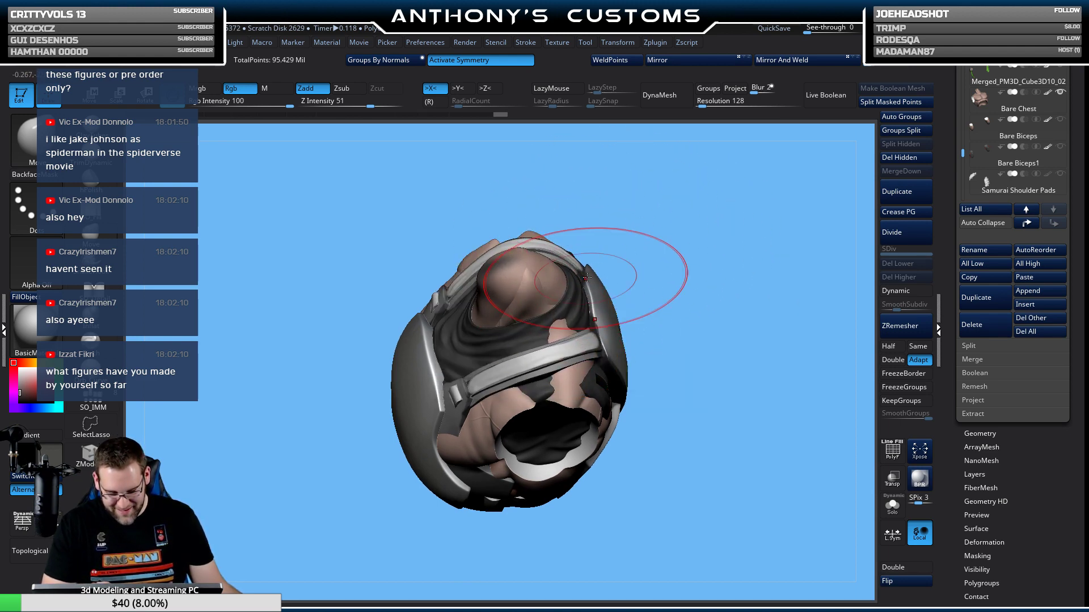
pyautogui.moveTo(590, 198)
pyautogui.mouseDown()
pyautogui.moveTo(722, 309)
pyautogui.moveTo(692, 248)
pyautogui.moveTo(700, 260)
pyautogui.moveTo(657, 231)
pyautogui.moveTo(568, 268)
pyautogui.moveTo(591, 254)
pyautogui.moveTo(585, 266)
pyautogui.mouseUp()
pyautogui.press('space')
pyautogui.moveTo(704, 230)
pyautogui.mouseDown()
pyautogui.moveTo(700, 255)
pyautogui.moveTo(743, 204)
pyautogui.moveTo(740, 238)
pyautogui.moveTo(692, 250)
pyautogui.moveTo(676, 239)
pyautogui.mouseUp()
# Hide the Bare Chest subtool and face the armored chest from the front.
pyautogui.scroll(3, 985, 126)
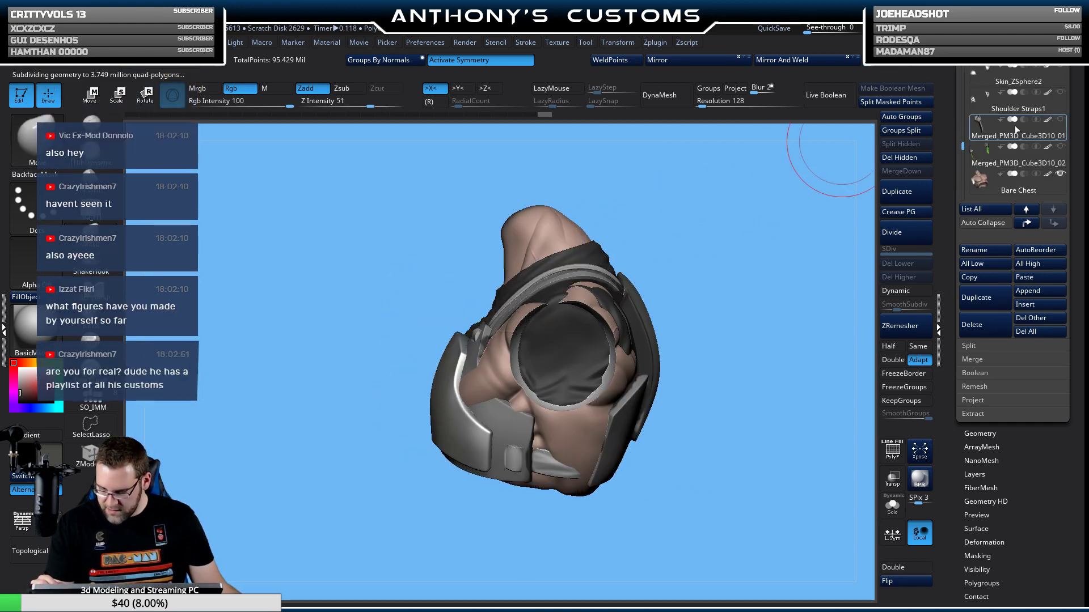
pyautogui.click(1059, 174)
pyautogui.moveTo(727, 253); pyautogui.dragTo(820, 174)
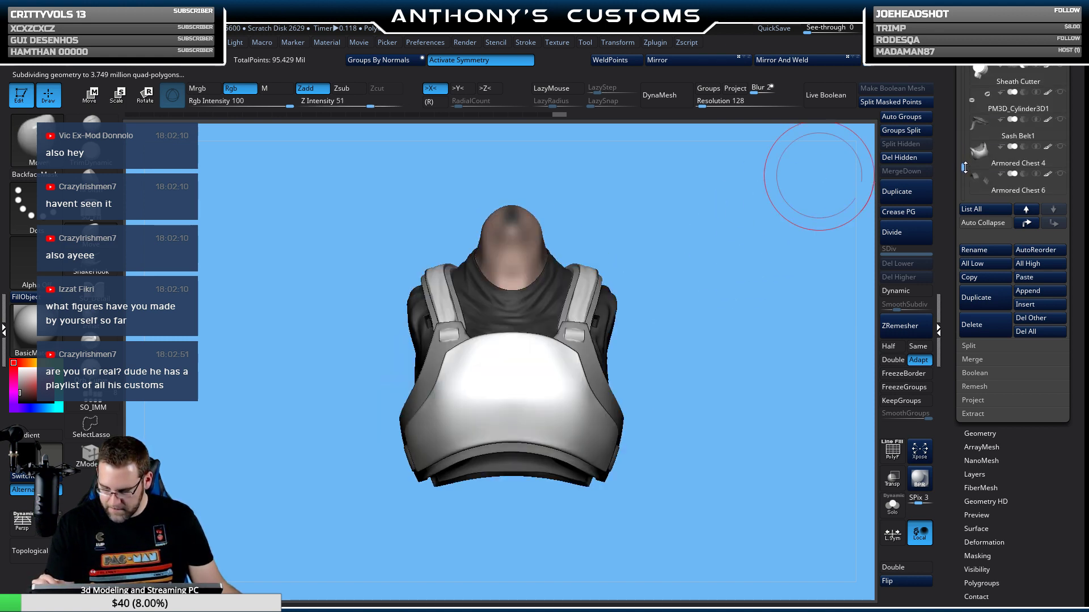
# Show the lower-body pieces, including Pants Crotch, together with the Armored Abdomen beneath the armored chest.
pyautogui.scroll(1, 964, 177)
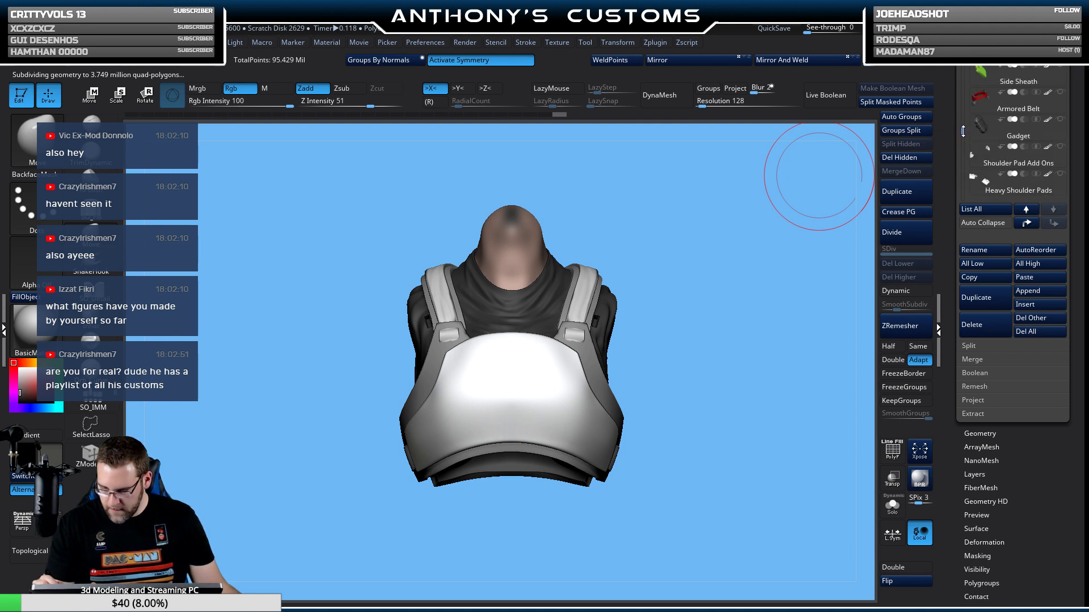
pyautogui.scroll(2, 963, 119)
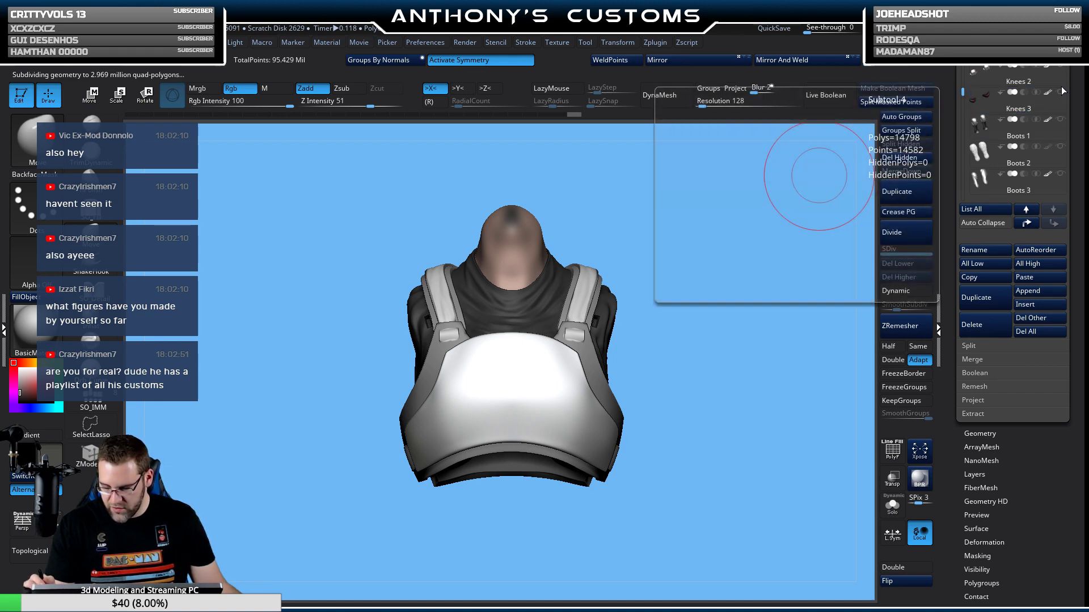
pyautogui.click(1001, 96)
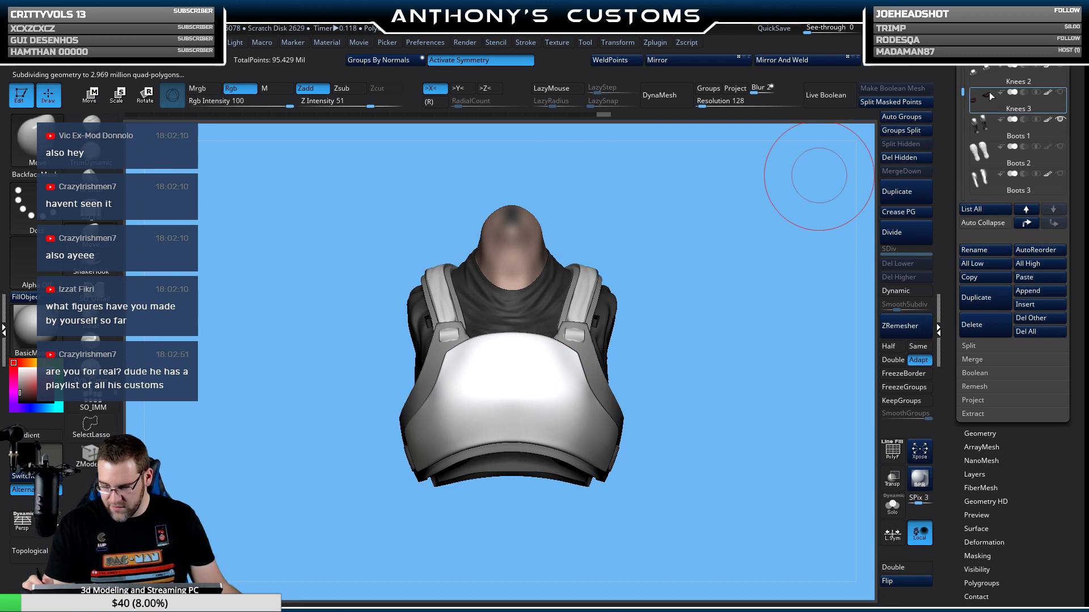
pyautogui.moveTo(963, 89); pyautogui.dragTo(963, 113)
pyautogui.click(1060, 87)
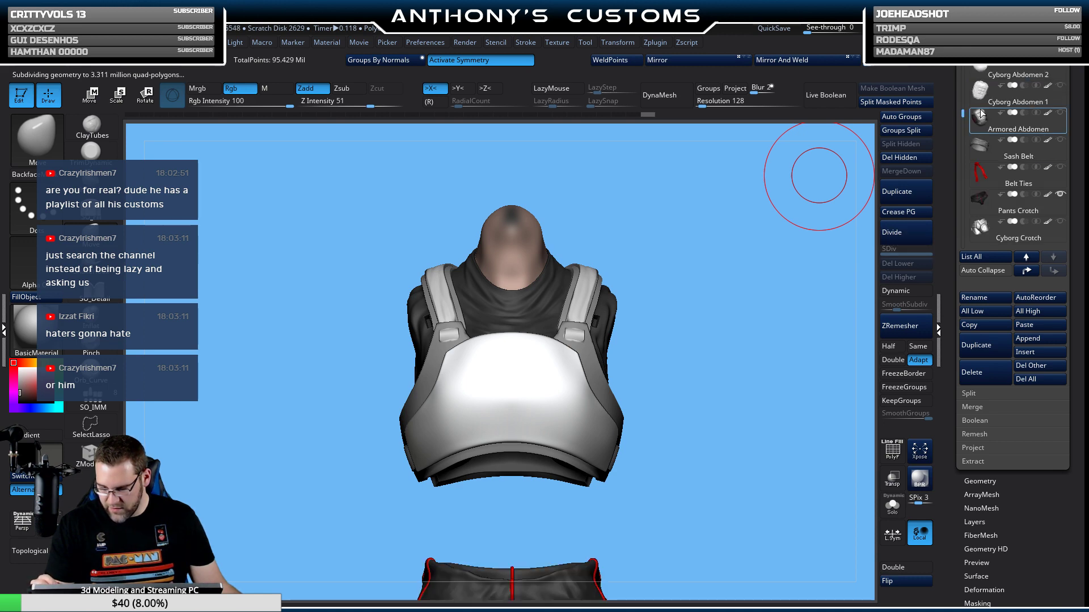
pyautogui.click(1059, 114)
pyautogui.moveTo(696, 287); pyautogui.dragTo(716, 324)
# Show the Tattered Sleeves subtool and check its fit around the armored chest's shoulders, with and without the polygroup display.
pyautogui.moveTo(963, 115); pyautogui.dragTo(965, 109)
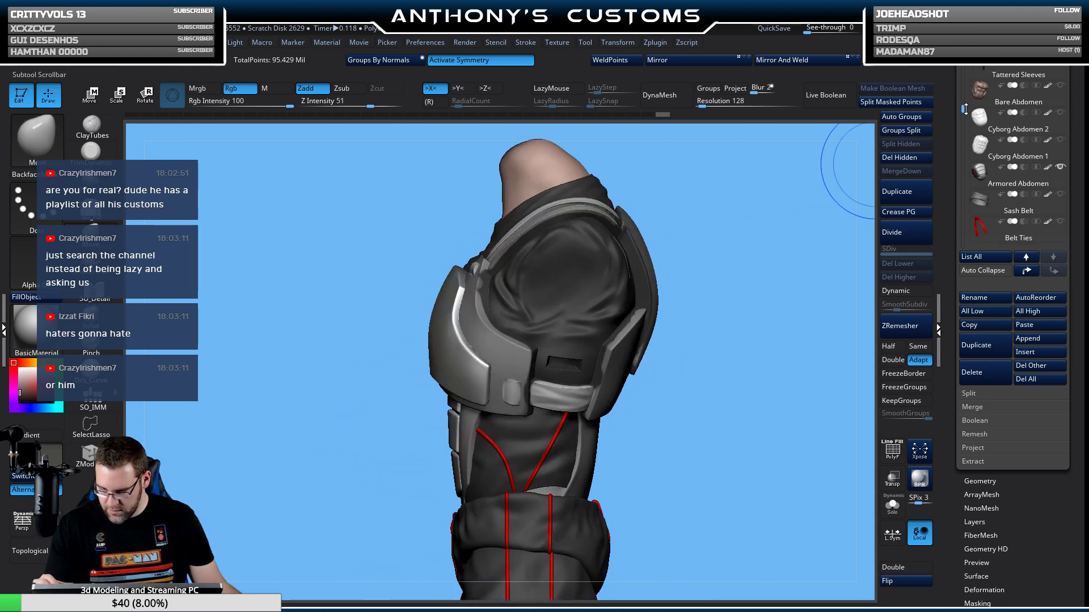
pyautogui.moveTo(1015, 73)
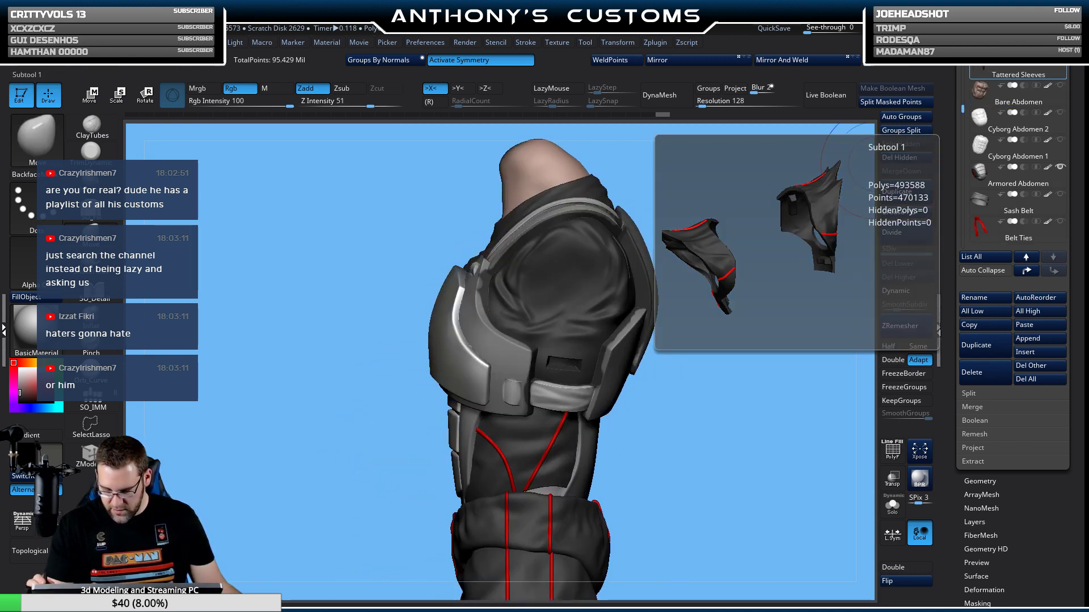
pyautogui.moveTo(754, 318)
pyautogui.mouseDown()
pyautogui.moveTo(684, 277)
pyautogui.moveTo(732, 267)
pyautogui.moveTo(745, 250)
pyautogui.moveTo(713, 279)
pyautogui.moveTo(746, 255)
pyautogui.moveTo(766, 272)
pyautogui.moveTo(727, 286)
pyautogui.moveTo(746, 293)
pyautogui.mouseUp()
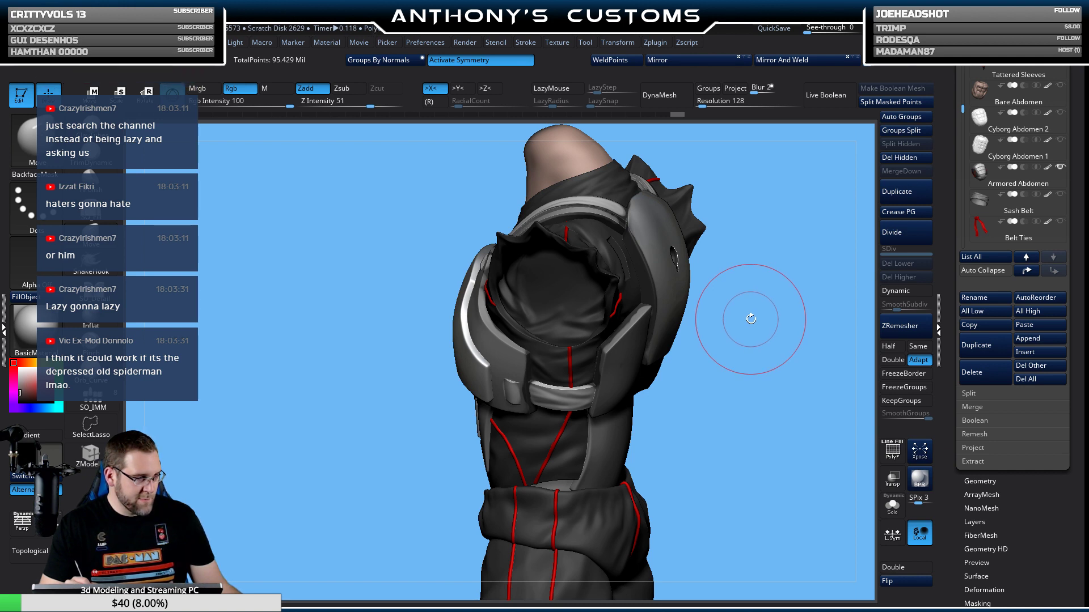
pyautogui.moveTo(748, 318)
pyautogui.mouseDown()
pyautogui.moveTo(745, 259)
pyautogui.moveTo(729, 328)
pyautogui.moveTo(735, 316)
pyautogui.mouseUp()
pyautogui.hotkey('shift', 'f')
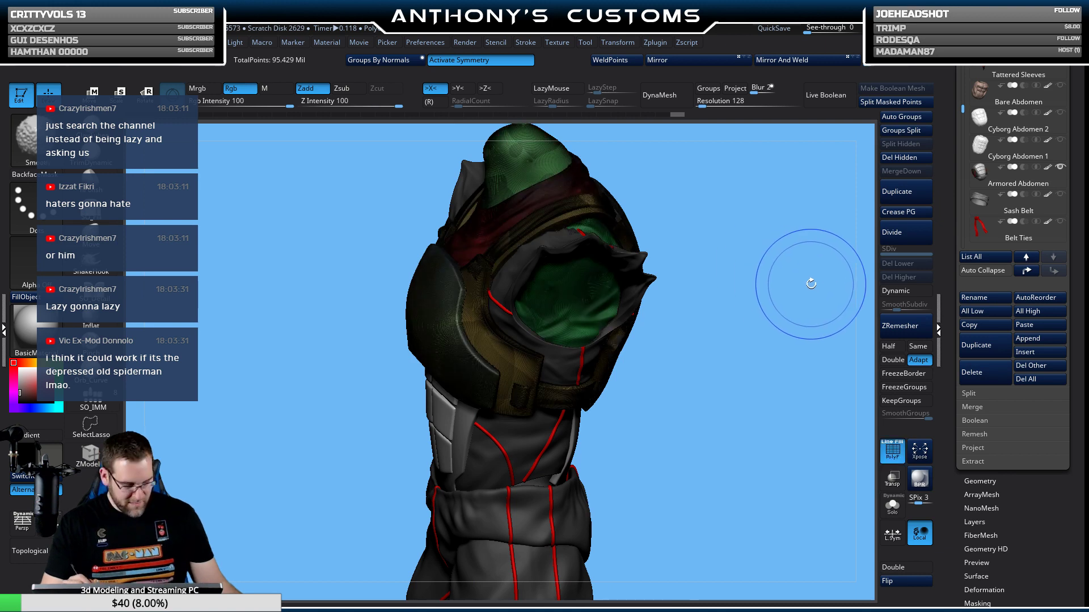
pyautogui.hotkey('shift', 'f')
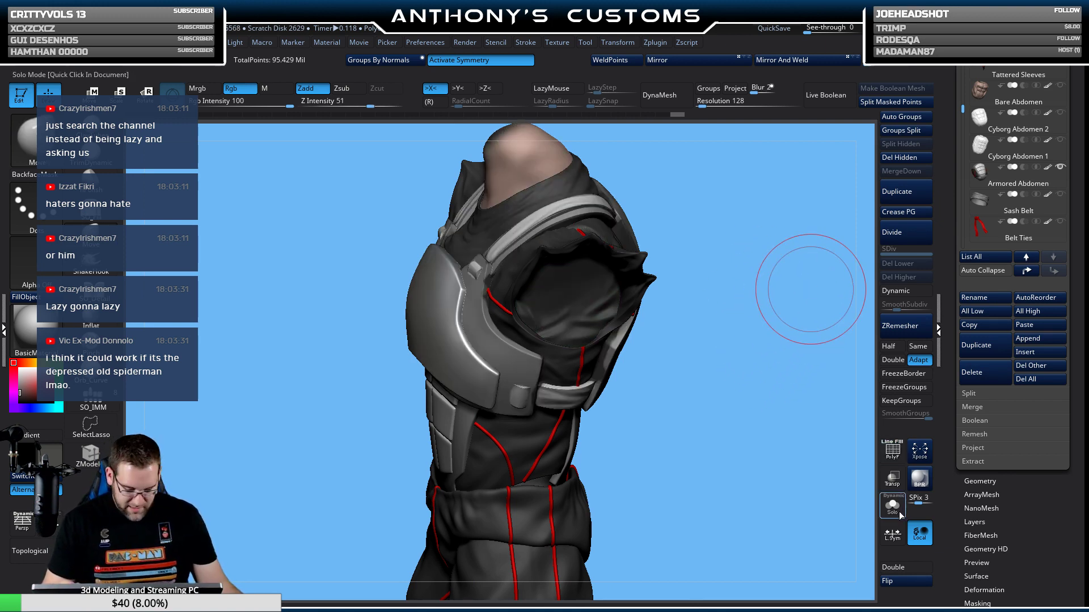
pyautogui.moveTo(751, 449); pyautogui.dragTo(816, 389)
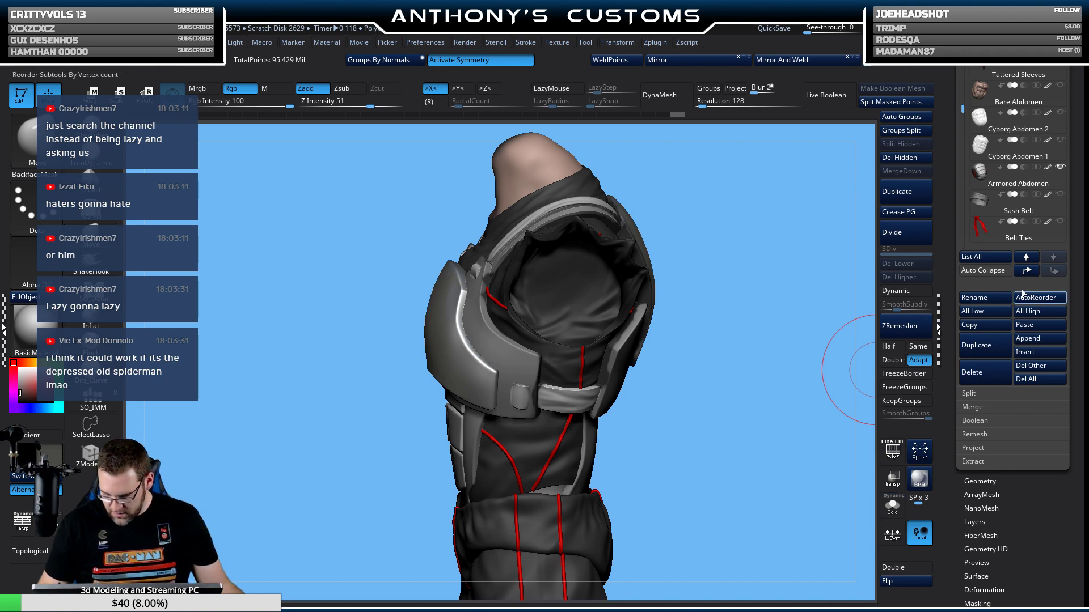
# Select the Tattered Sleeves subtool and make Armored Chest with Peg Hole1 visible alongside it.
pyautogui.click(987, 74)
pyautogui.moveTo(754, 294); pyautogui.dragTo(763, 266)
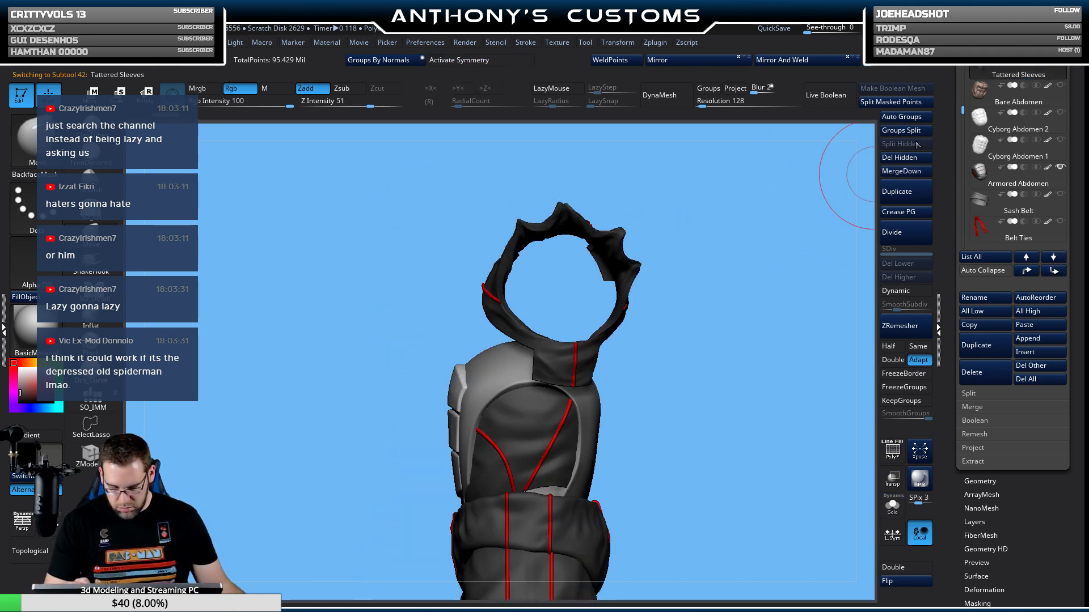
pyautogui.moveTo(962, 108); pyautogui.dragTo(961, 239)
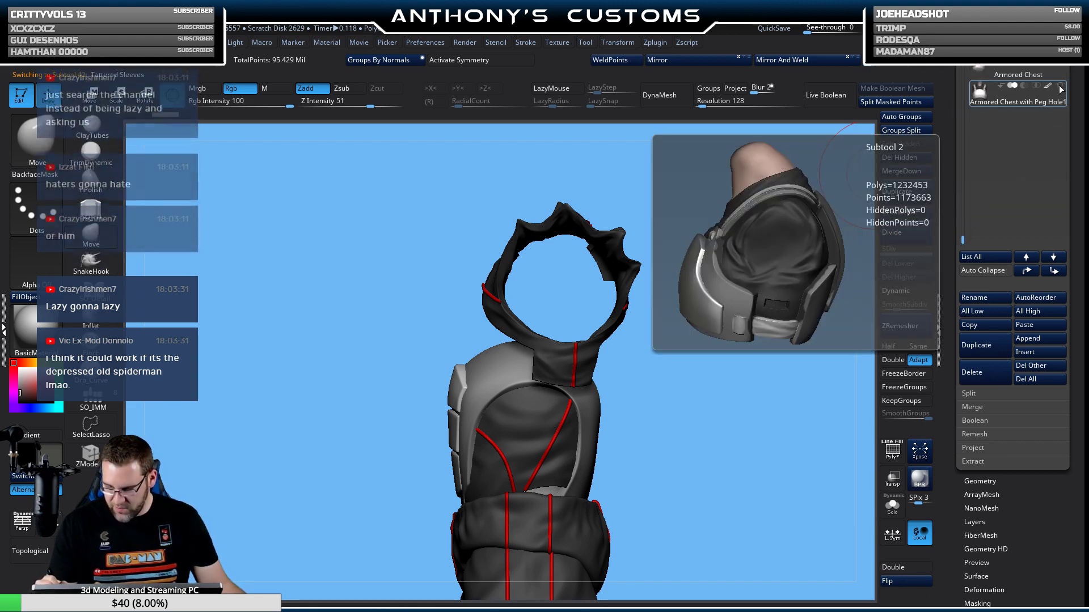
pyautogui.click(1061, 86)
# Inspect with the polygroup display how the Tattered Sleeves meet the armored chest from all sides, ending without it in front view.
pyautogui.moveTo(746, 255)
pyautogui.mouseDown()
pyautogui.moveTo(750, 290)
pyautogui.moveTo(760, 212)
pyautogui.moveTo(805, 185)
pyautogui.moveTo(802, 200)
pyautogui.moveTo(729, 218)
pyautogui.moveTo(725, 275)
pyautogui.moveTo(709, 255)
pyautogui.mouseUp()
pyautogui.press('space')
pyautogui.moveTo(710, 160); pyautogui.dragTo(695, 243)
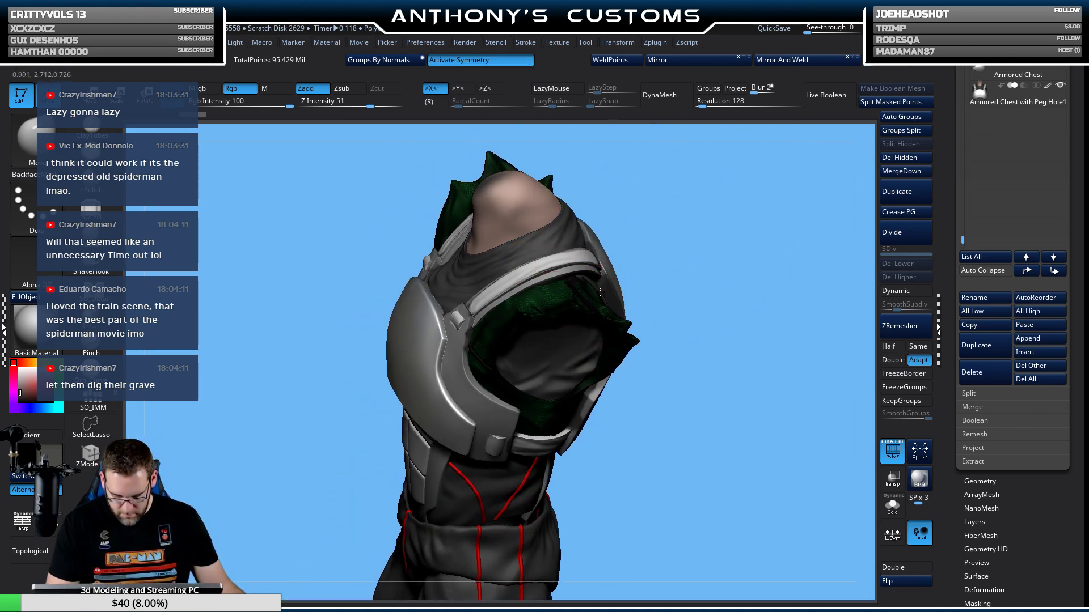
pyautogui.moveTo(674, 246); pyautogui.dragTo(657, 279)
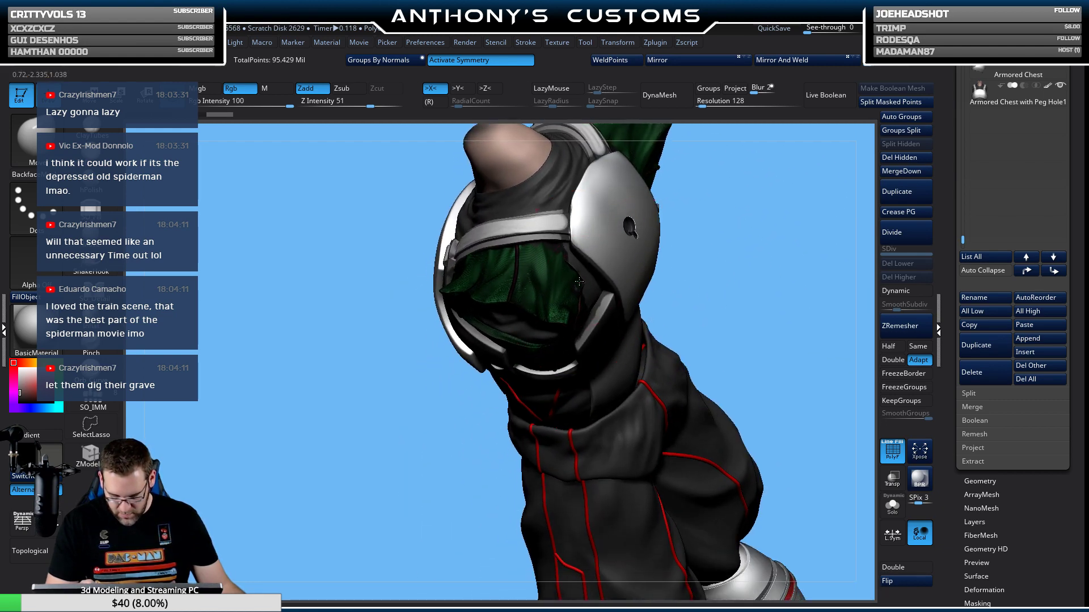
pyautogui.moveTo(584, 283); pyautogui.dragTo(611, 279)
pyautogui.moveTo(577, 426); pyautogui.dragTo(598, 282)
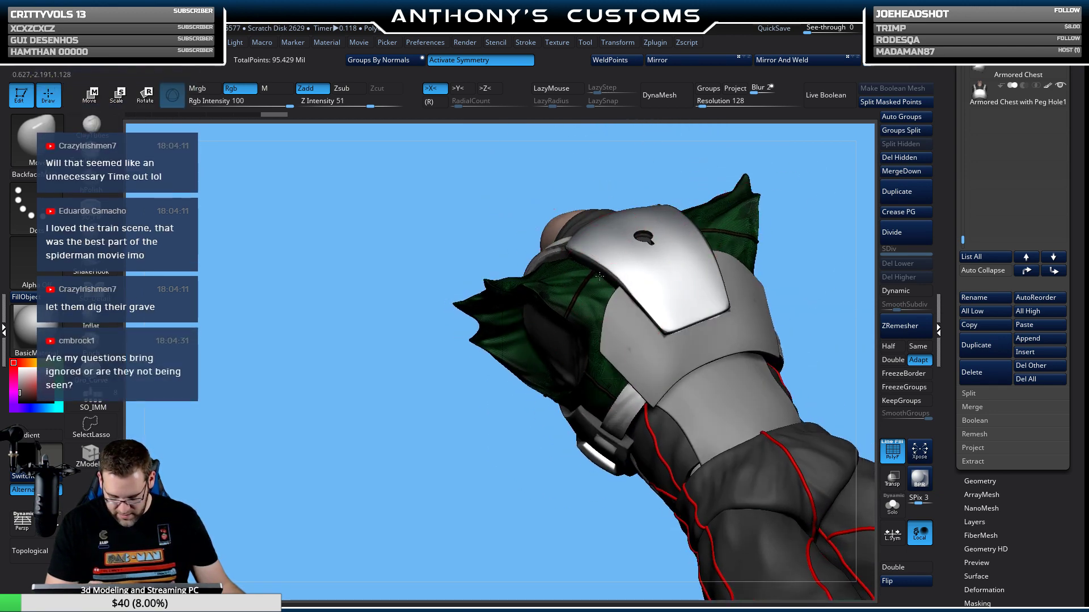
pyautogui.moveTo(766, 255)
pyautogui.mouseDown()
pyautogui.moveTo(801, 207)
pyautogui.moveTo(676, 219)
pyautogui.moveTo(568, 256)
pyautogui.mouseUp()
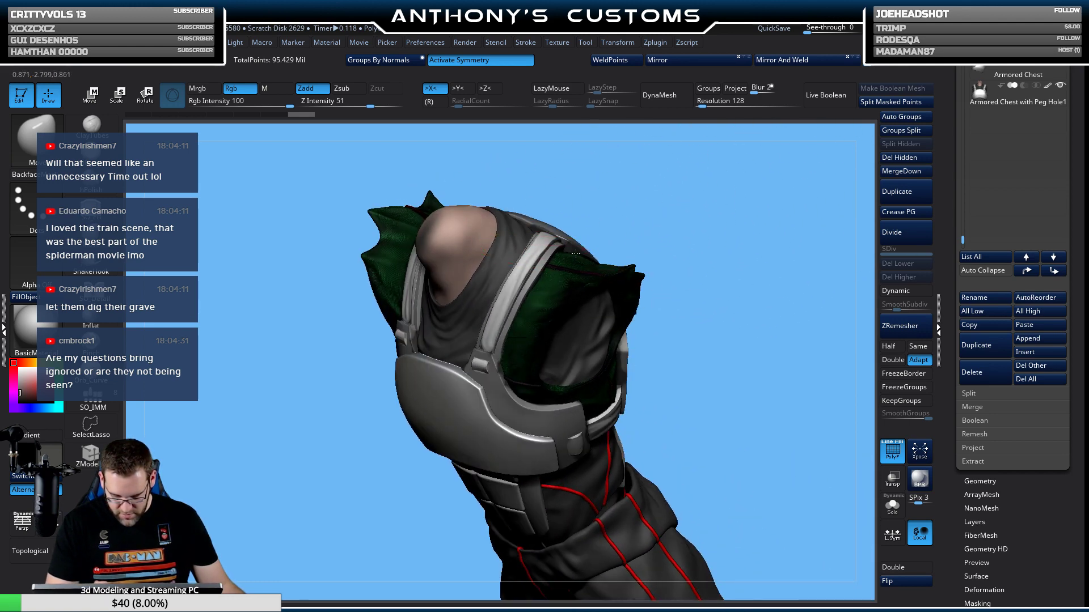
pyautogui.moveTo(745, 256)
pyautogui.mouseDown()
pyautogui.moveTo(755, 241)
pyautogui.moveTo(741, 195)
pyautogui.moveTo(779, 224)
pyautogui.moveTo(746, 234)
pyautogui.moveTo(766, 244)
pyautogui.moveTo(729, 236)
pyautogui.moveTo(738, 244)
pyautogui.mouseUp()
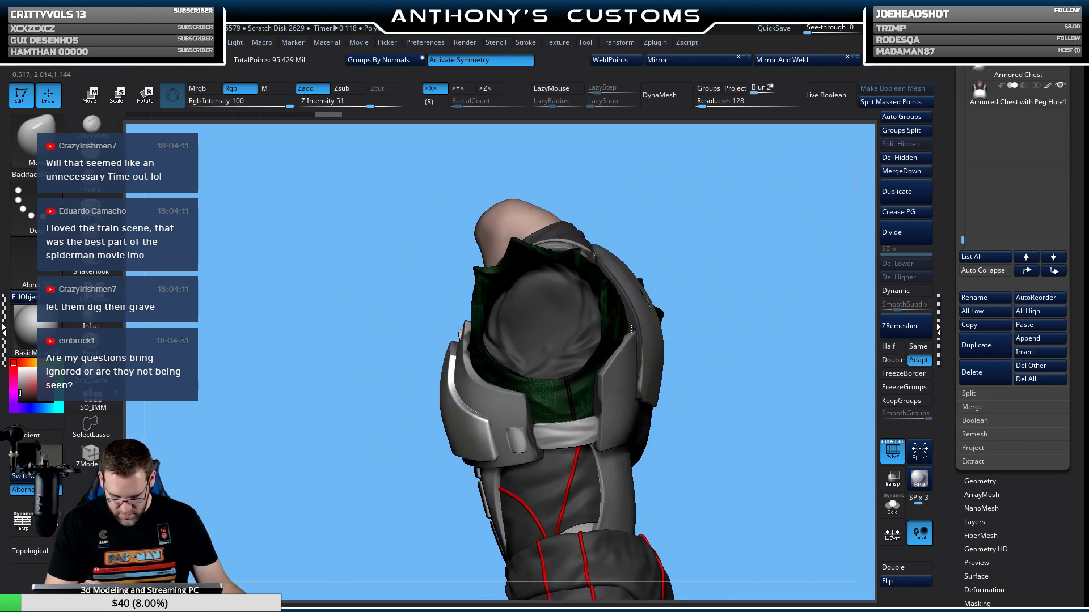
pyautogui.moveTo(632, 328)
pyautogui.mouseDown()
pyautogui.moveTo(703, 295)
pyautogui.moveTo(760, 287)
pyautogui.moveTo(728, 280)
pyautogui.mouseUp()
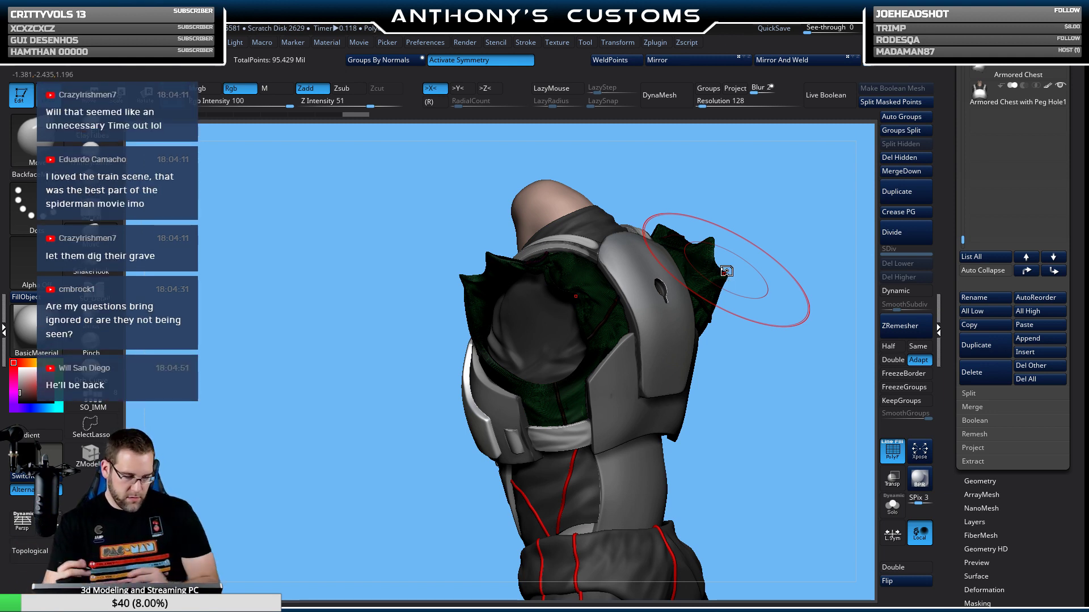
pyautogui.hotkey('shift', 'f')
pyautogui.moveTo(260, 461)
pyautogui.mouseDown()
pyautogui.moveTo(300, 478)
pyautogui.moveTo(342, 463)
pyautogui.mouseUp()
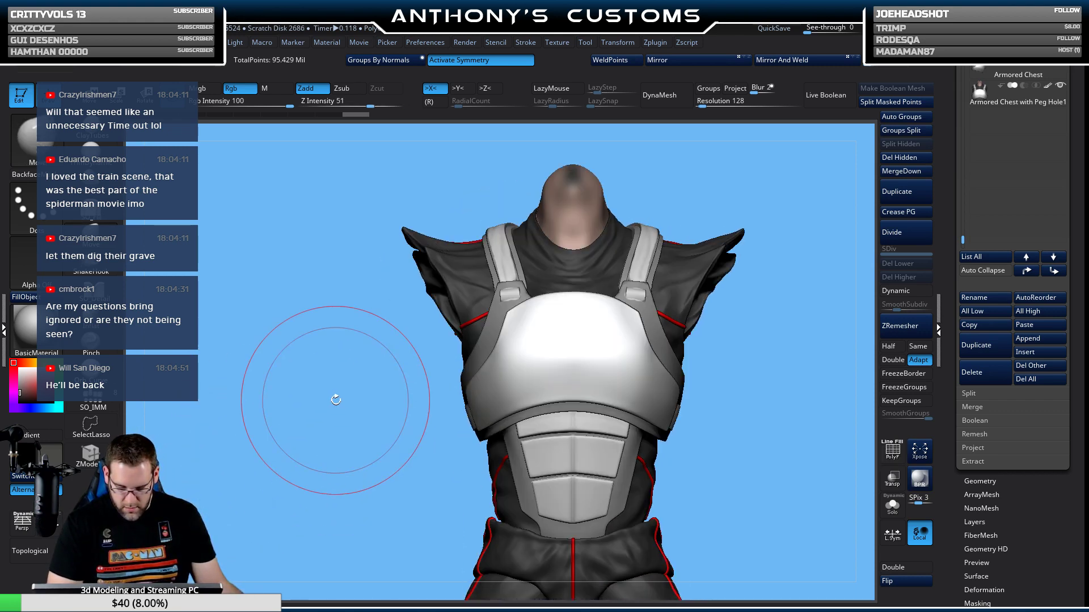
# Show the Bare Forearms and Gauntlets 1 subtools on the figure.
pyautogui.moveTo(965, 241); pyautogui.dragTo(961, 94)
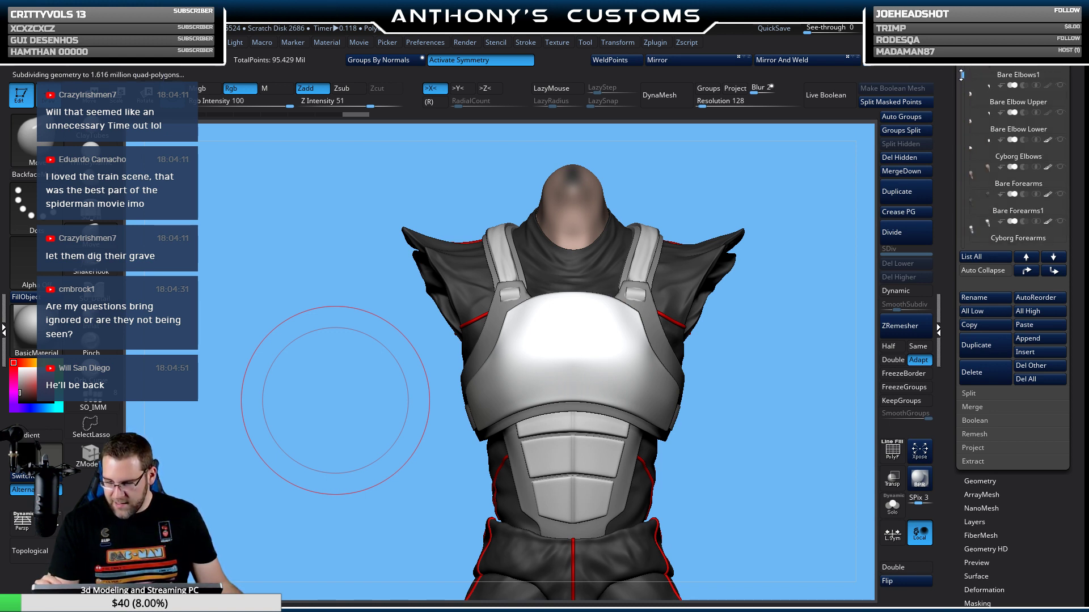
pyautogui.click(1060, 168)
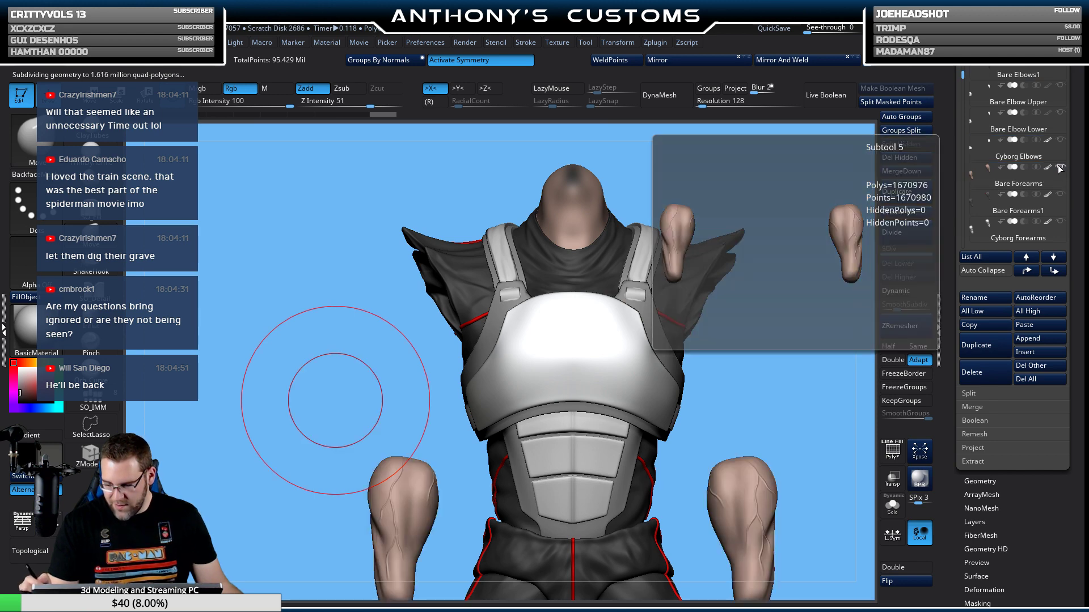
pyautogui.scroll(-3, 1061, 176)
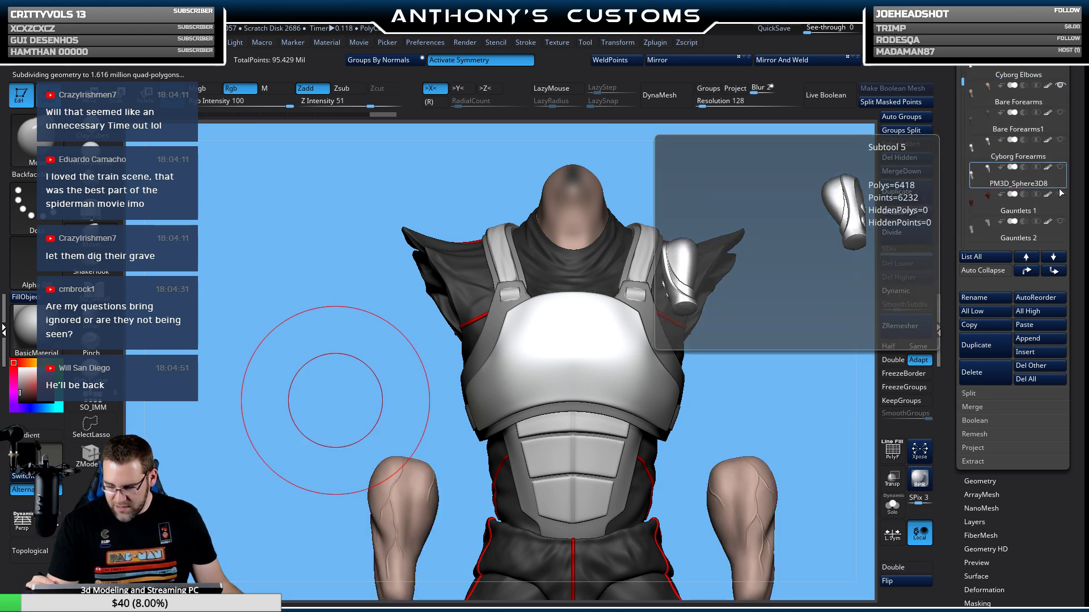
pyautogui.click(1060, 194)
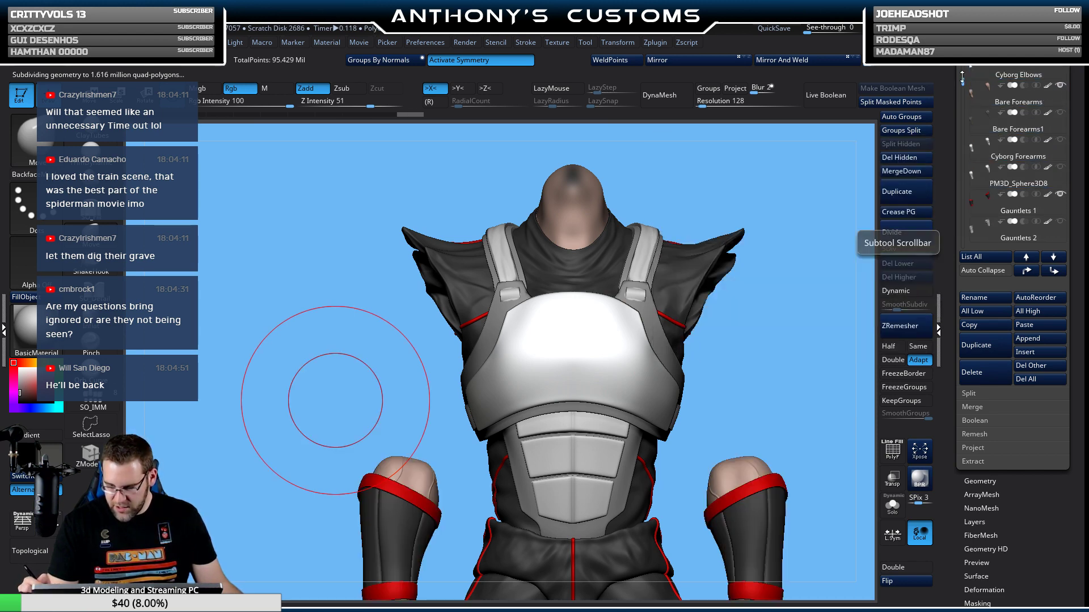
# Show the Bare Elbows and Bare Shoulders subtools on the figure.
pyautogui.scroll(3, 1030, 98)
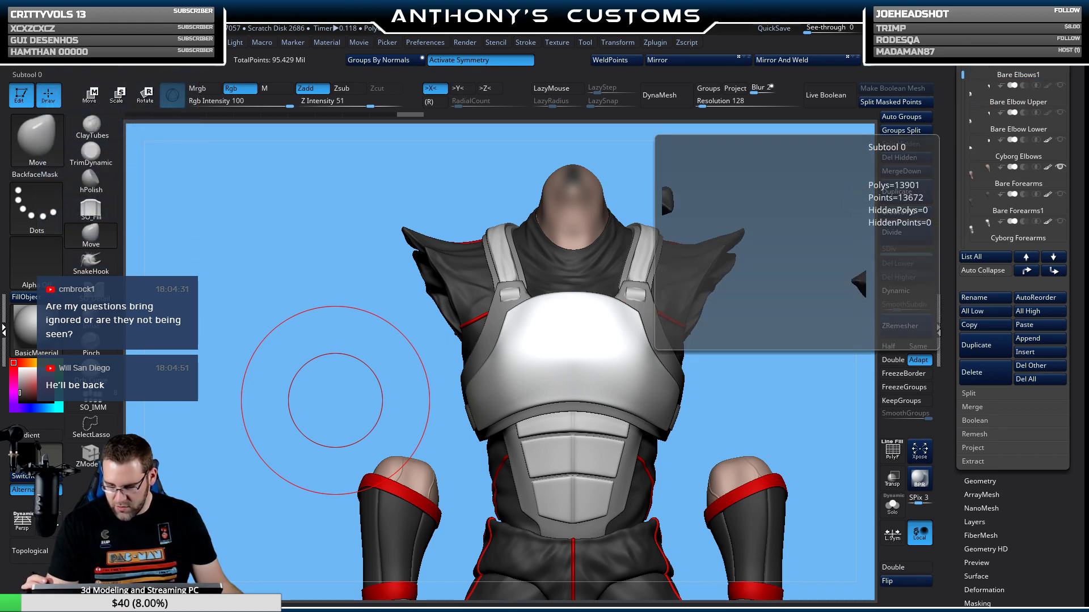
pyautogui.scroll(2, 989, 67)
pyautogui.hotkey('ctrl', 'd')
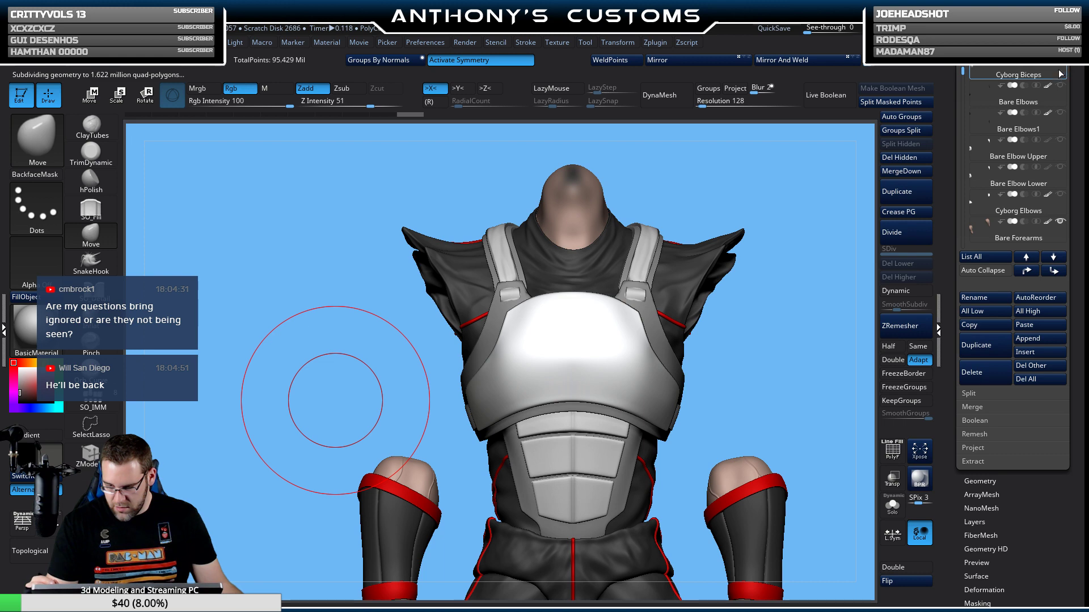
pyautogui.moveTo(1039, 63)
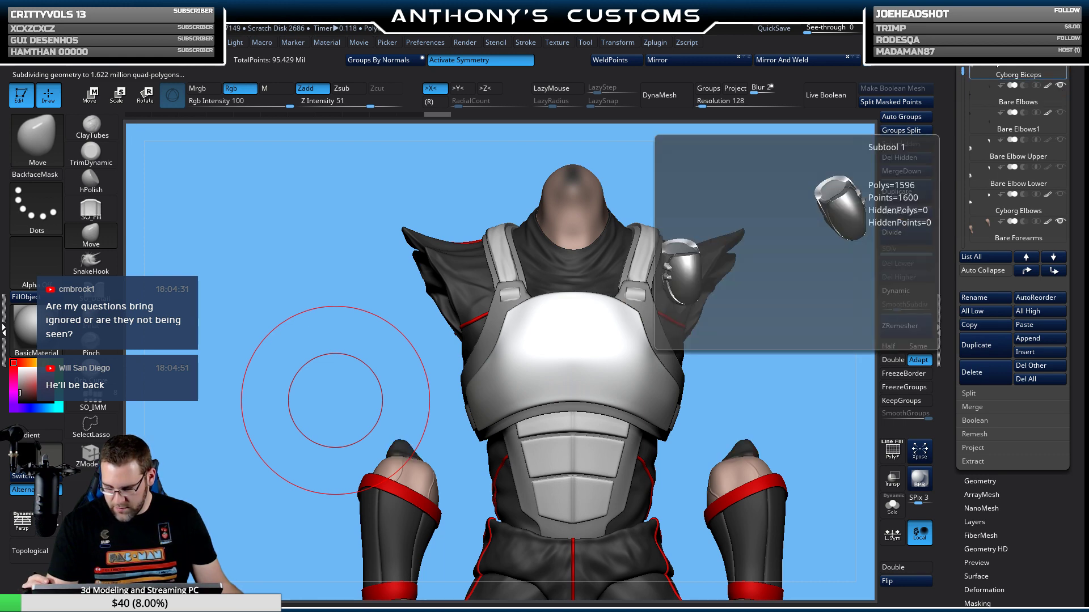
pyautogui.scroll(5, 1016, 153)
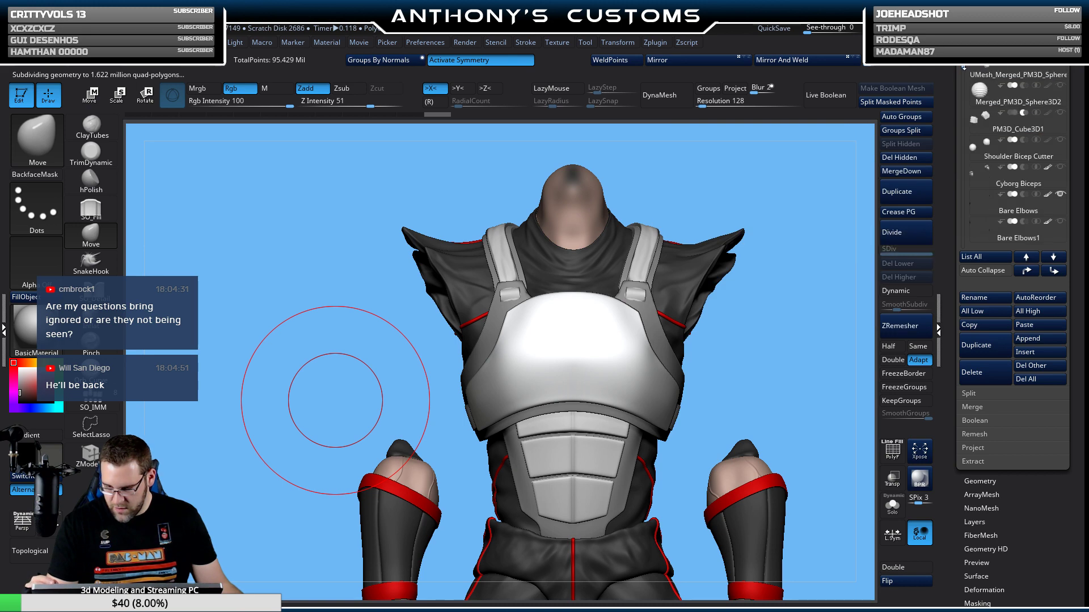
pyautogui.scroll(1, 1015, 153)
pyautogui.click(1060, 85)
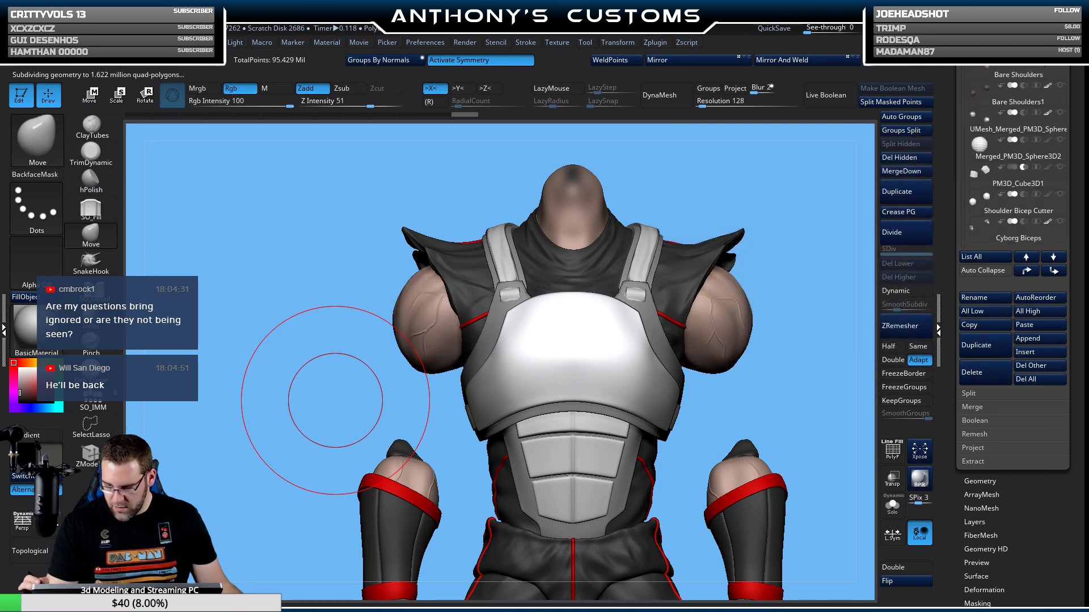
# Show the Bare Biceps subtool and check how the full arms sit with the armored chest and sleeves from all sides.
pyautogui.moveTo(809, 197); pyautogui.dragTo(768, 199)
pyautogui.moveTo(725, 255)
pyautogui.mouseDown()
pyautogui.moveTo(710, 219)
pyautogui.moveTo(713, 267)
pyautogui.moveTo(700, 268)
pyautogui.moveTo(705, 248)
pyautogui.mouseUp()
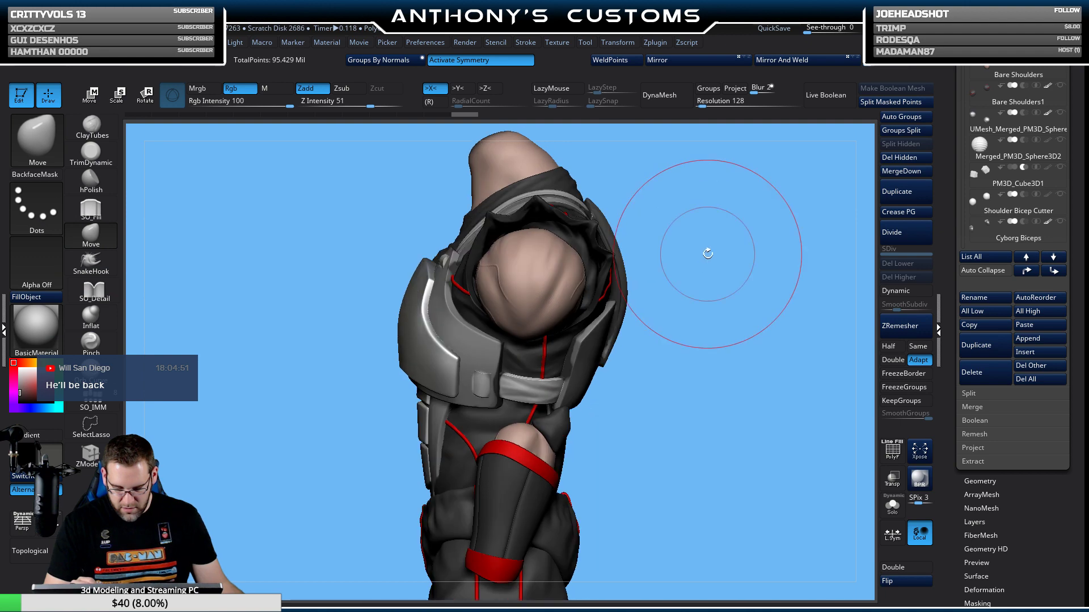
pyautogui.moveTo(960, 71); pyautogui.dragTo(961, 206)
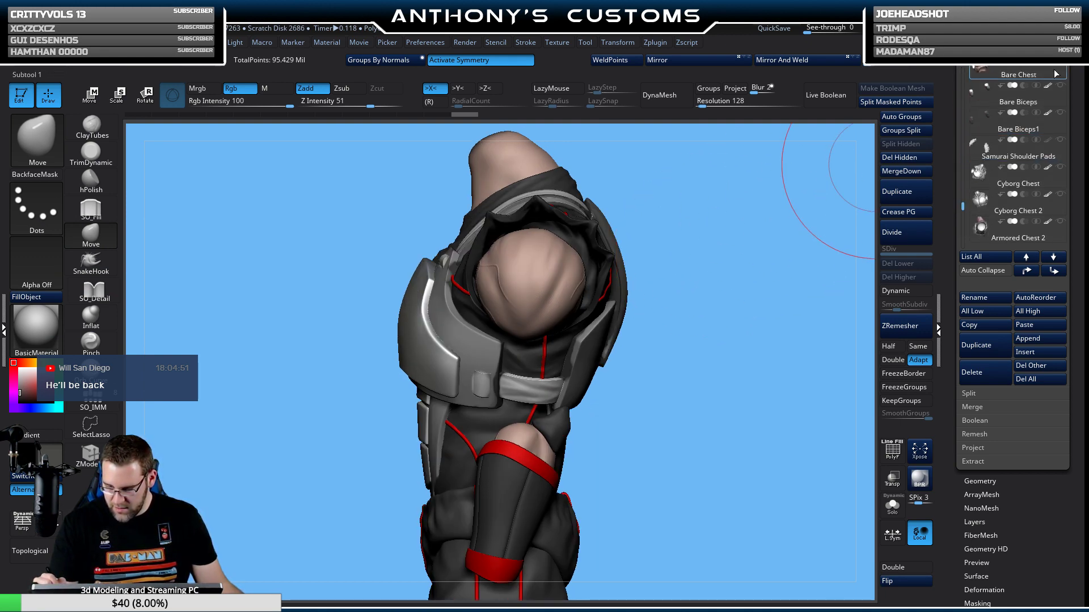
pyautogui.moveTo(681, 329)
pyautogui.mouseDown()
pyautogui.moveTo(717, 322)
pyautogui.moveTo(573, 354)
pyautogui.moveTo(489, 391)
pyautogui.mouseUp()
pyautogui.moveTo(807, 171)
pyautogui.mouseDown()
pyautogui.moveTo(794, 183)
pyautogui.moveTo(805, 193)
pyautogui.moveTo(754, 238)
pyautogui.moveTo(783, 236)
pyautogui.moveTo(785, 226)
pyautogui.moveTo(748, 248)
pyautogui.moveTo(735, 243)
pyautogui.moveTo(754, 235)
pyautogui.moveTo(722, 262)
pyautogui.moveTo(707, 228)
pyautogui.mouseUp()
pyautogui.moveTo(696, 304)
pyautogui.mouseDown()
pyautogui.moveTo(700, 319)
pyautogui.moveTo(737, 287)
pyautogui.moveTo(753, 250)
pyautogui.moveTo(765, 285)
pyautogui.moveTo(746, 270)
pyautogui.moveTo(721, 289)
pyautogui.mouseUp()
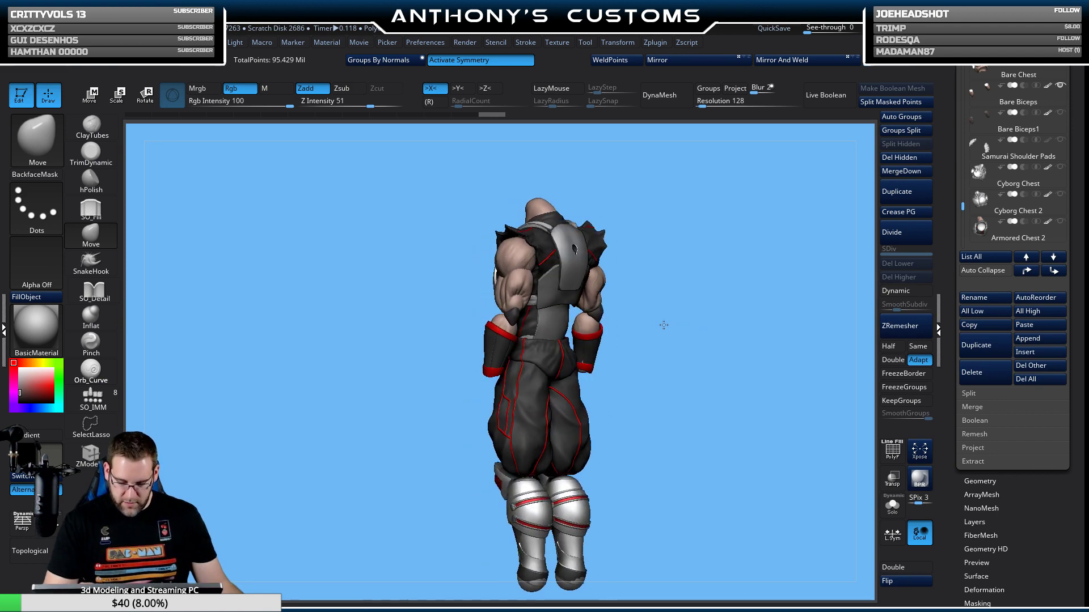
pyautogui.moveTo(639, 325); pyautogui.dragTo(529, 332)
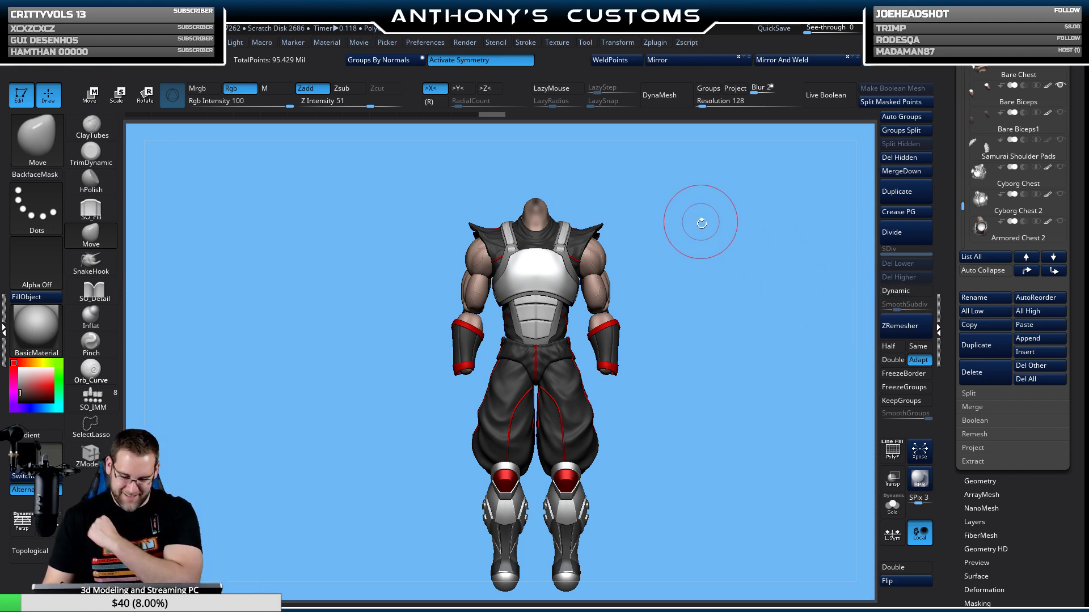
pyautogui.keyDown('alt'); pyautogui.moveTo(720, 268); pyautogui.dragTo(727, 318); pyautogui.keyUp('alt')
pyautogui.moveTo(768, 272)
pyautogui.keyDown('alt'); pyautogui.mouseDown()
pyautogui.moveTo(737, 301)
pyautogui.moveTo(680, 307)
pyautogui.moveTo(688, 291)
pyautogui.mouseUp(); pyautogui.keyUp('alt')
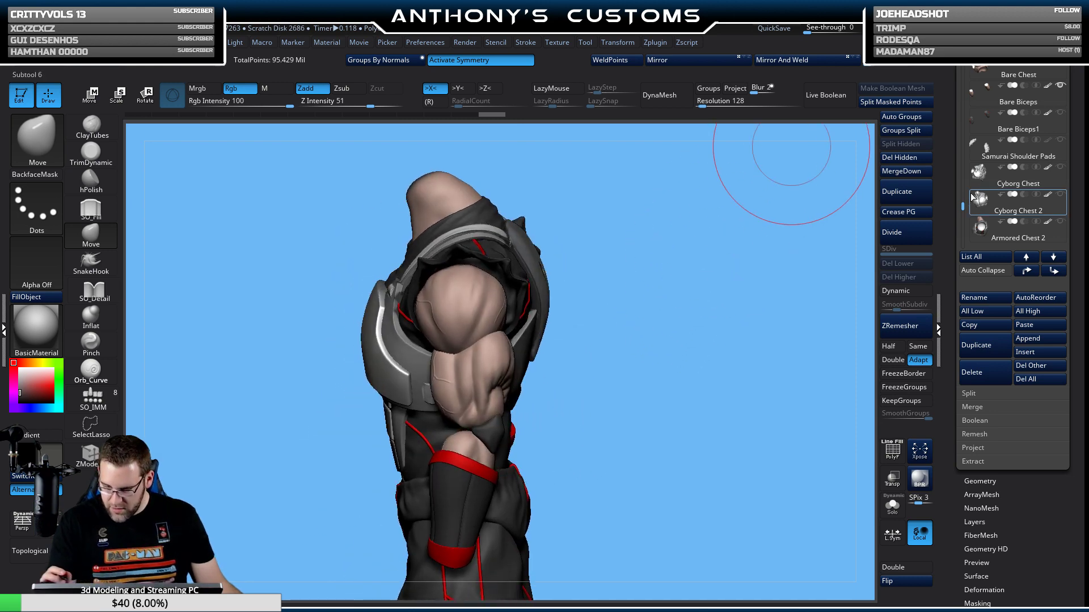
# Hide the Bare Biceps, Bare Elbows and Bare Shoulders subtools so the sleeve openings are clear.
pyautogui.click(1060, 86)
pyautogui.moveTo(963, 216); pyautogui.dragTo(964, 74)
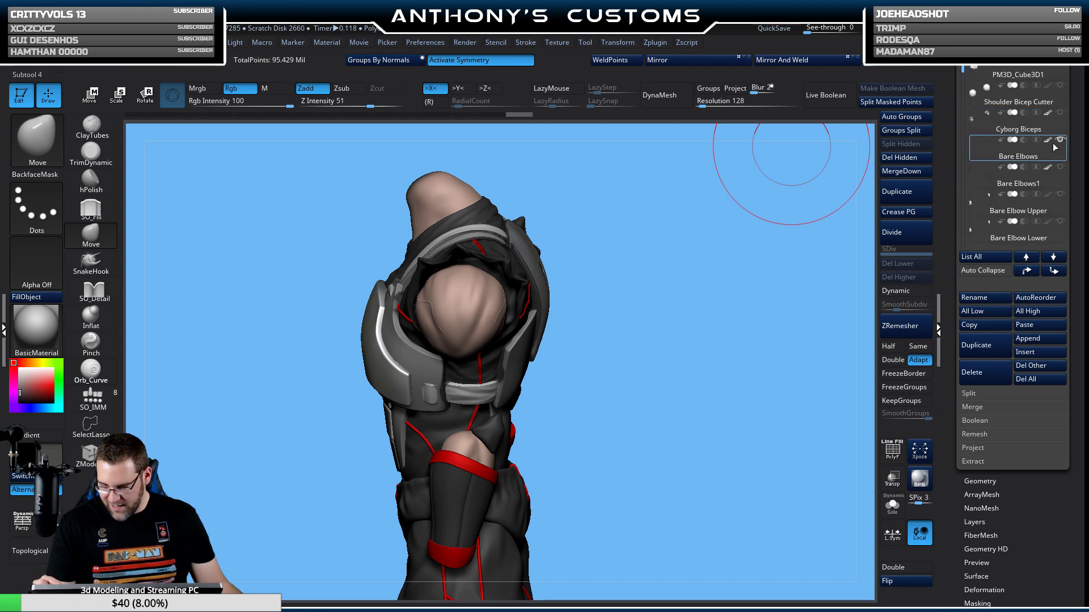
pyautogui.scroll(2, 1018, 170)
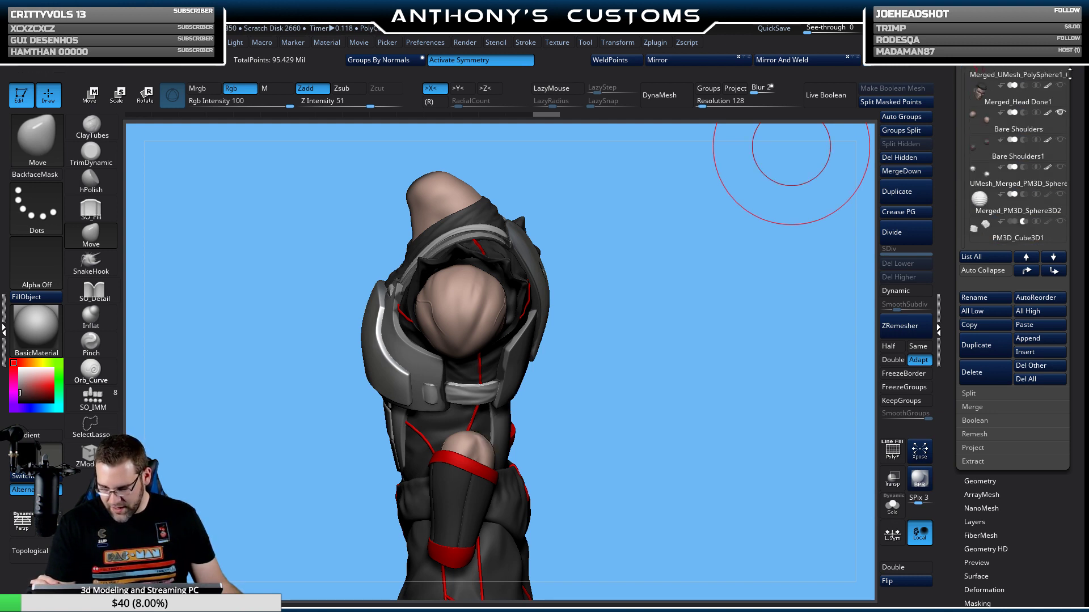
pyautogui.click(1060, 112)
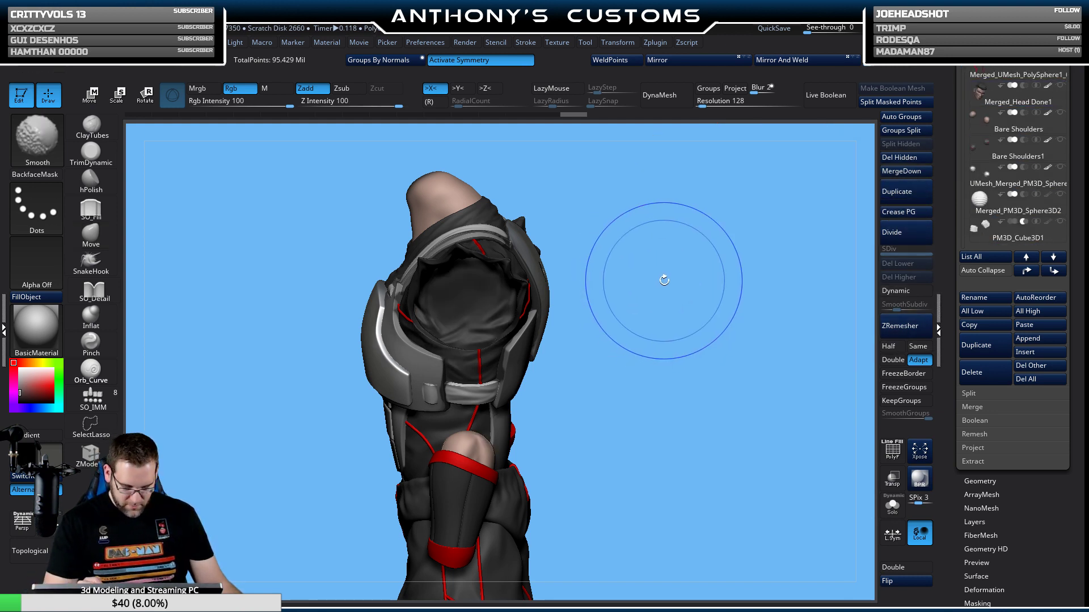
# Inspect the sleeve's arm opening from the side with and without the polygroup display.
pyautogui.hotkey('shift', 'f')
pyautogui.moveTo(656, 287); pyautogui.dragTo(612, 269)
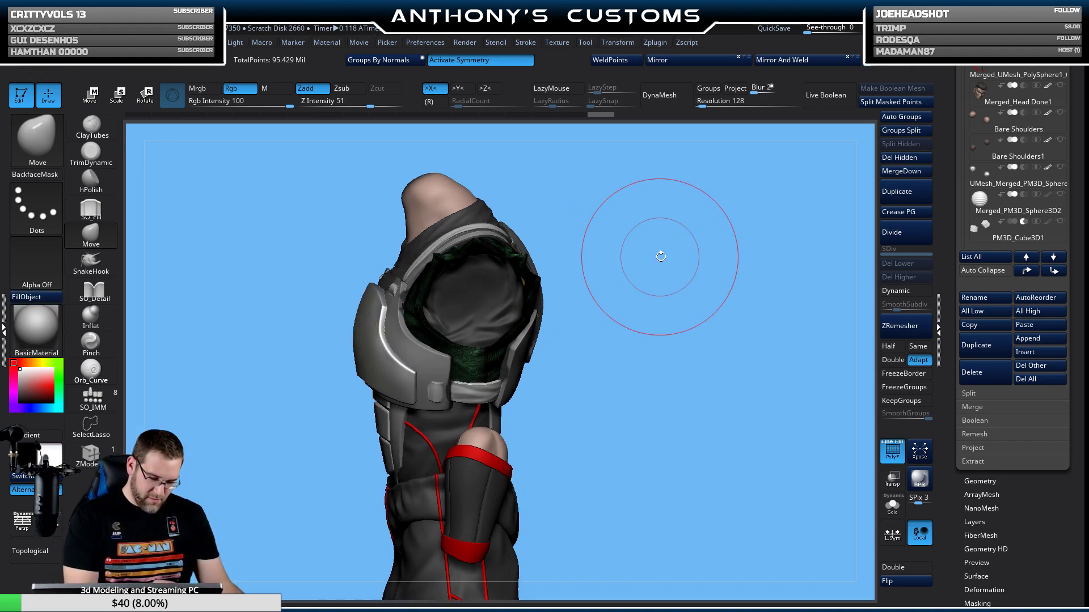
pyautogui.hotkey('shift', 'f')
pyautogui.keyDown('shift'); pyautogui.moveTo(647, 328); pyautogui.dragTo(574, 291); pyautogui.keyUp('shift')
# Select the Armored Chest with Peg Hole1 subtool and fill it with bright green to contrast with the sleeves.
pyautogui.keyDown('alt'); pyautogui.click(503, 308); pyautogui.keyUp('alt')
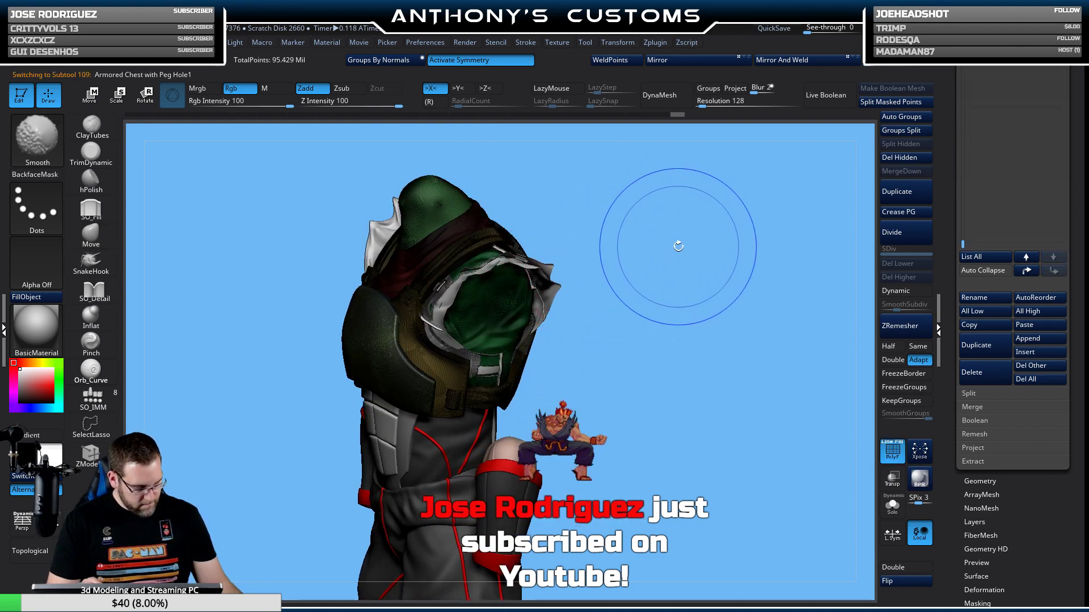
pyautogui.moveTo(674, 270); pyautogui.dragTo(571, 231)
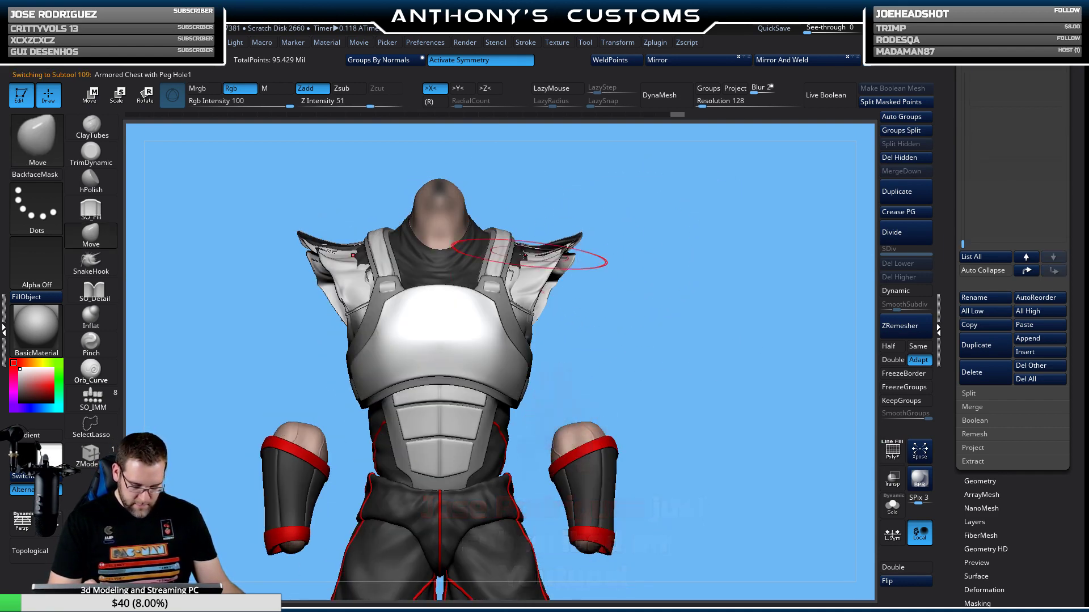
pyautogui.click(57, 370)
pyautogui.click(26, 296)
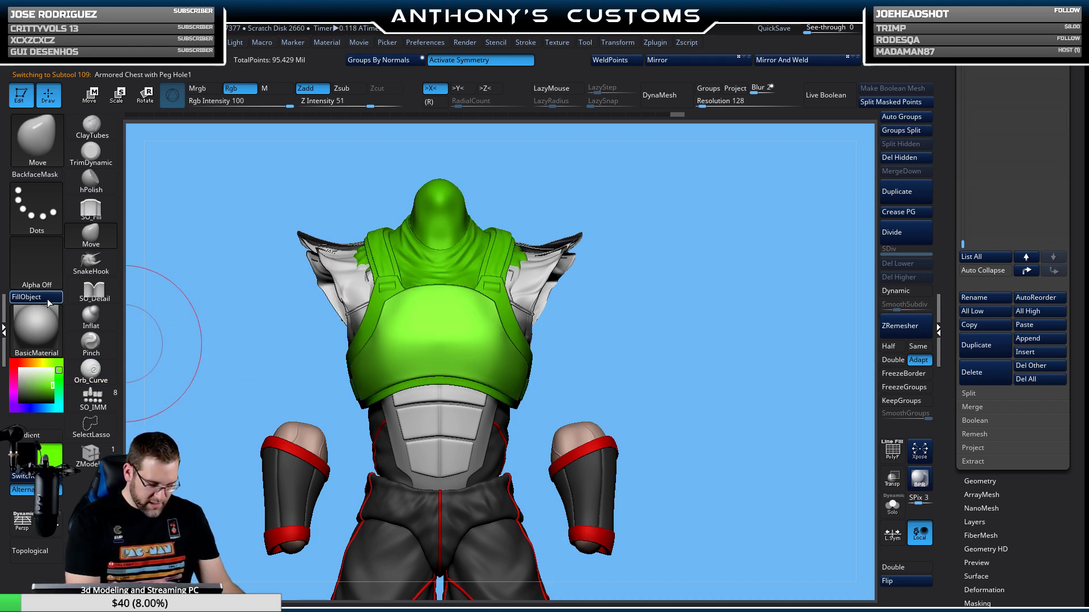
pyautogui.moveTo(737, 329)
pyautogui.mouseDown()
pyautogui.moveTo(747, 368)
pyautogui.moveTo(712, 382)
pyautogui.mouseUp()
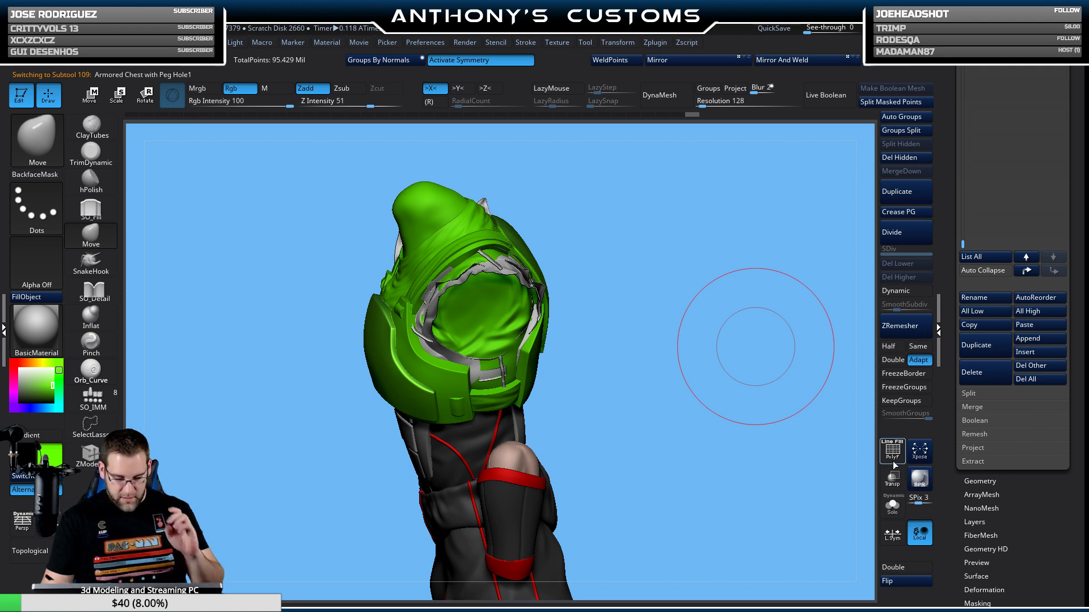
# Select the Tattered Sleeves subtool and adjust its front edge at the arm opening with the Move brush.
pyautogui.moveTo(632, 235); pyautogui.dragTo(526, 252)
pyautogui.keyDown('alt'); pyautogui.click(536, 306); pyautogui.keyUp('alt')
pyautogui.moveTo(485, 291); pyautogui.dragTo(527, 272)
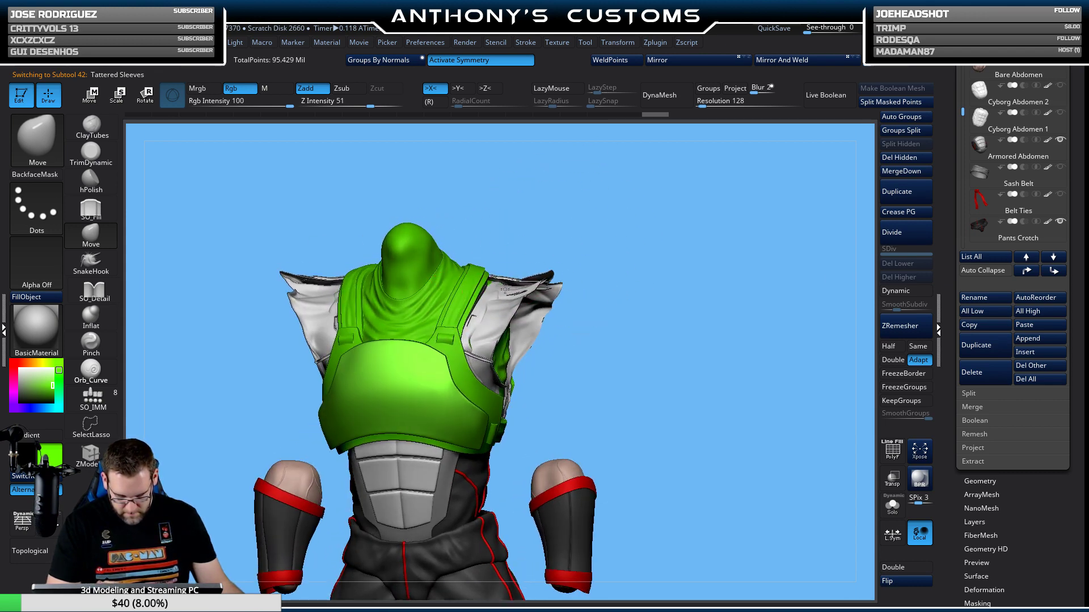
pyautogui.moveTo(632, 236)
pyautogui.mouseDown()
pyautogui.moveTo(622, 304)
pyautogui.moveTo(567, 318)
pyautogui.mouseUp()
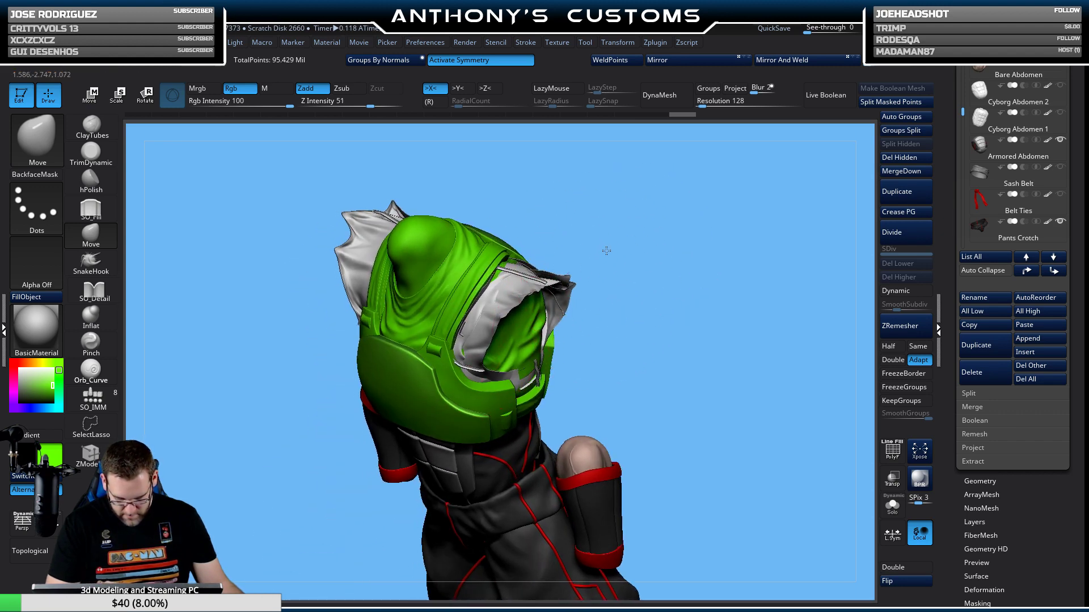
pyautogui.moveTo(606, 250); pyautogui.dragTo(705, 236)
pyautogui.press('space')
pyautogui.moveTo(658, 296)
pyautogui.mouseDown()
pyautogui.moveTo(652, 309)
pyautogui.moveTo(609, 315)
pyautogui.mouseUp()
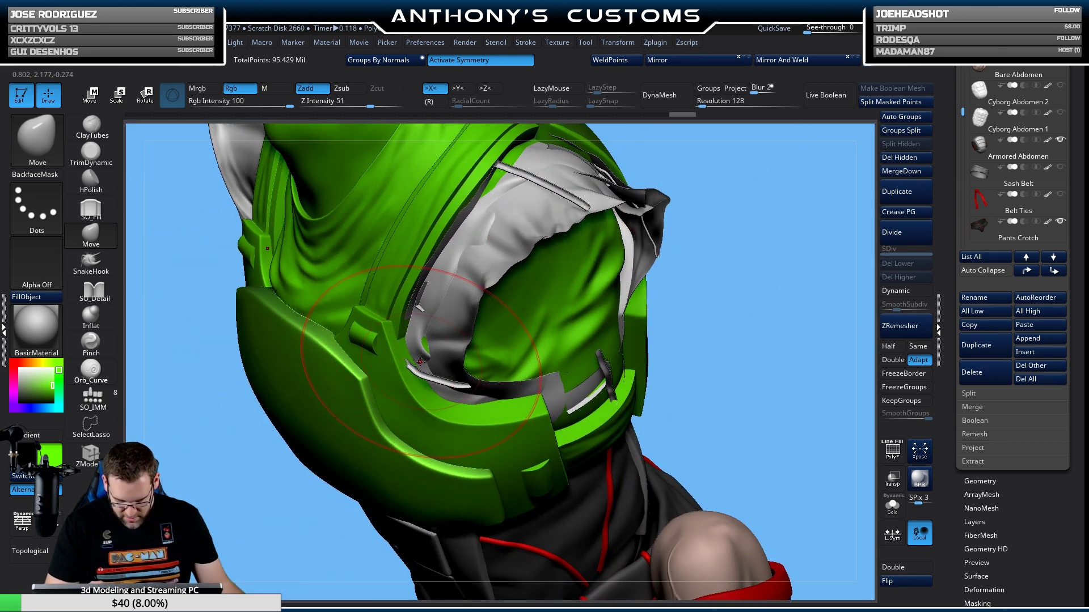
# Push the sleeve's front surface inward beside the green chest's shoulder strap, resizing the Move brush as needed.
pyautogui.moveTo(754, 236)
pyautogui.mouseDown()
pyautogui.moveTo(753, 211)
pyautogui.moveTo(743, 209)
pyautogui.moveTo(439, 326)
pyautogui.mouseUp()
pyautogui.press('space')
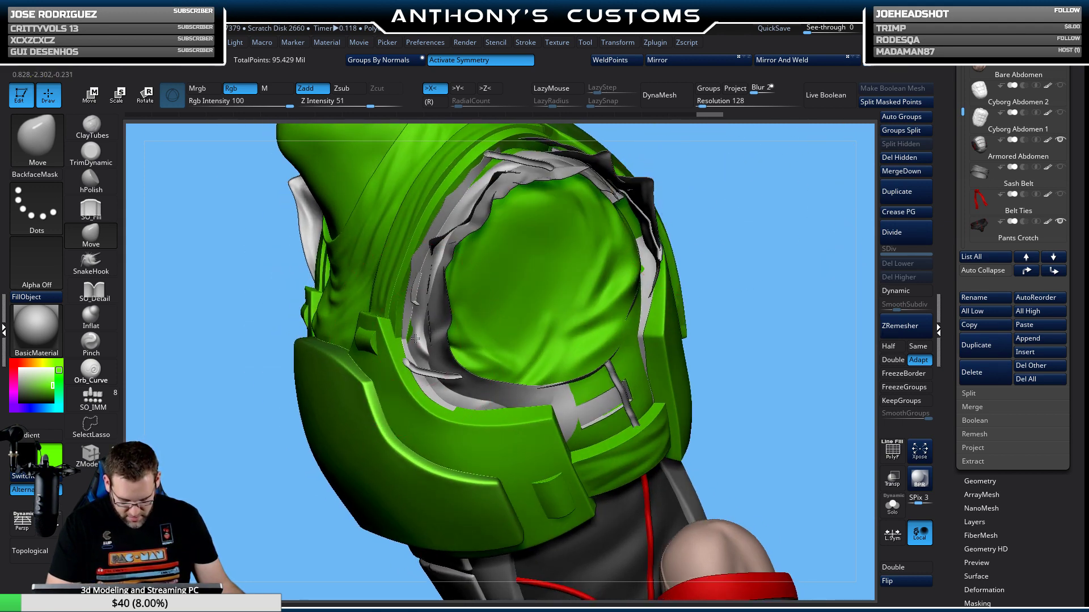
pyautogui.moveTo(751, 229)
pyautogui.mouseDown()
pyautogui.moveTo(768, 271)
pyautogui.moveTo(725, 251)
pyautogui.moveTo(744, 249)
pyautogui.moveTo(736, 230)
pyautogui.moveTo(685, 216)
pyautogui.moveTo(722, 231)
pyautogui.moveTo(712, 228)
pyautogui.mouseUp()
pyautogui.press('space')
pyautogui.moveTo(431, 292); pyautogui.dragTo(496, 250)
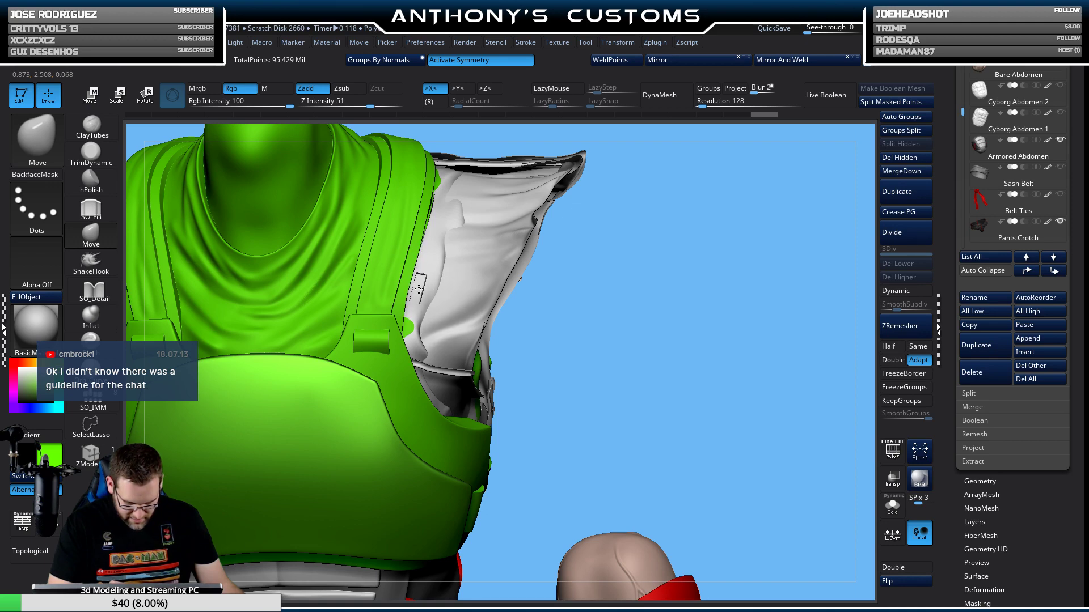
pyautogui.moveTo(416, 287); pyautogui.dragTo(430, 277, button='right')
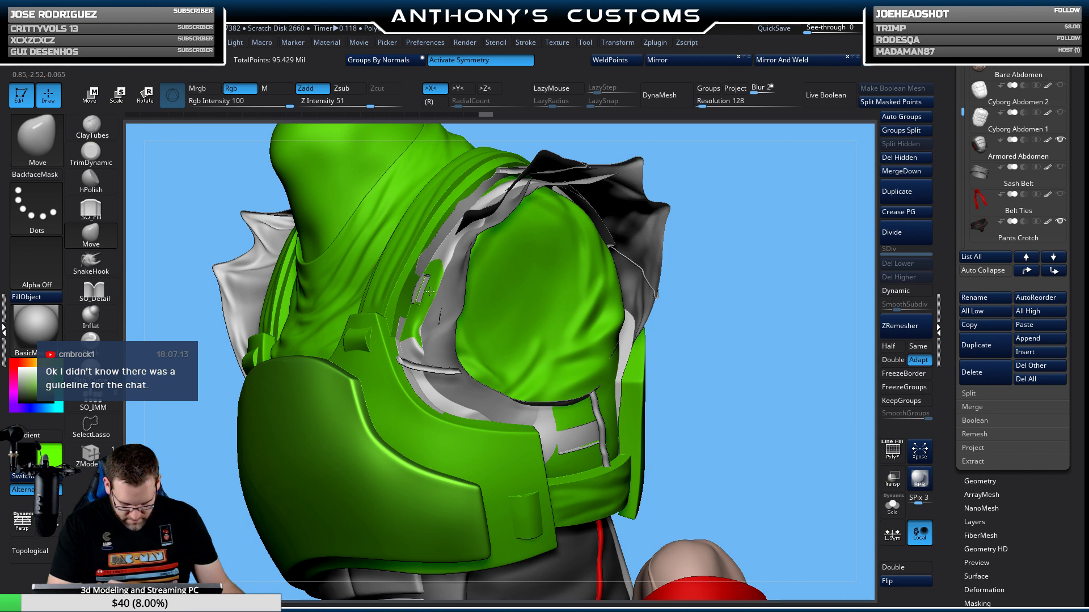
# Rework the sleeve surface around the small rectangular piece beside the shoulder strap with a resized Move brush.
pyautogui.moveTo(433, 290); pyautogui.dragTo(743, 214, button='right')
pyautogui.moveTo(693, 242)
pyautogui.keyDown('ctrl'); pyautogui.mouseDown(button='right')
pyautogui.moveTo(672, 331)
pyautogui.moveTo(726, 252)
pyautogui.moveTo(715, 250)
pyautogui.mouseUp(button='right'); pyautogui.keyUp('ctrl')
pyautogui.press('space')
pyautogui.moveTo(713, 260); pyautogui.dragTo(694, 260)
pyautogui.moveTo(680, 278)
pyautogui.mouseDown(button='right')
pyautogui.moveTo(671, 287)
pyautogui.moveTo(659, 268)
pyautogui.mouseUp(button='right')
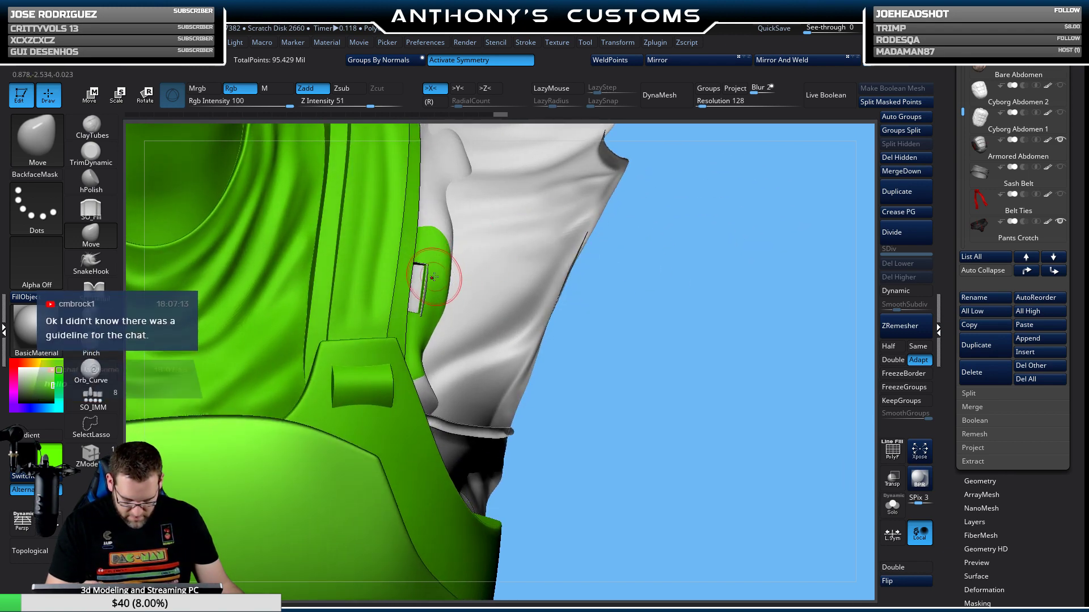
pyautogui.press('space')
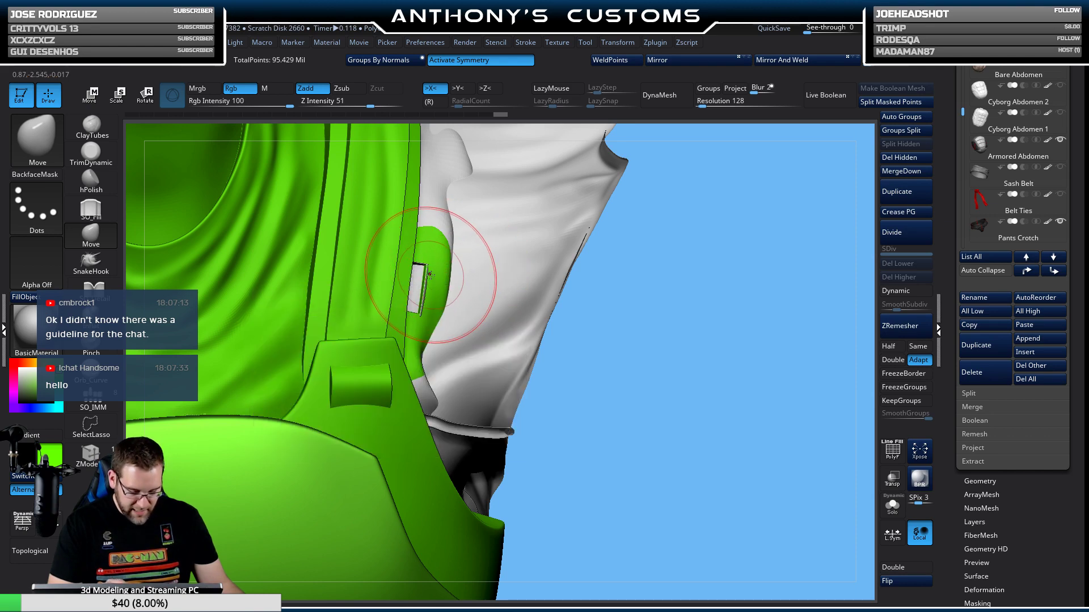
pyautogui.moveTo(478, 279); pyautogui.dragTo(402, 316, button='right')
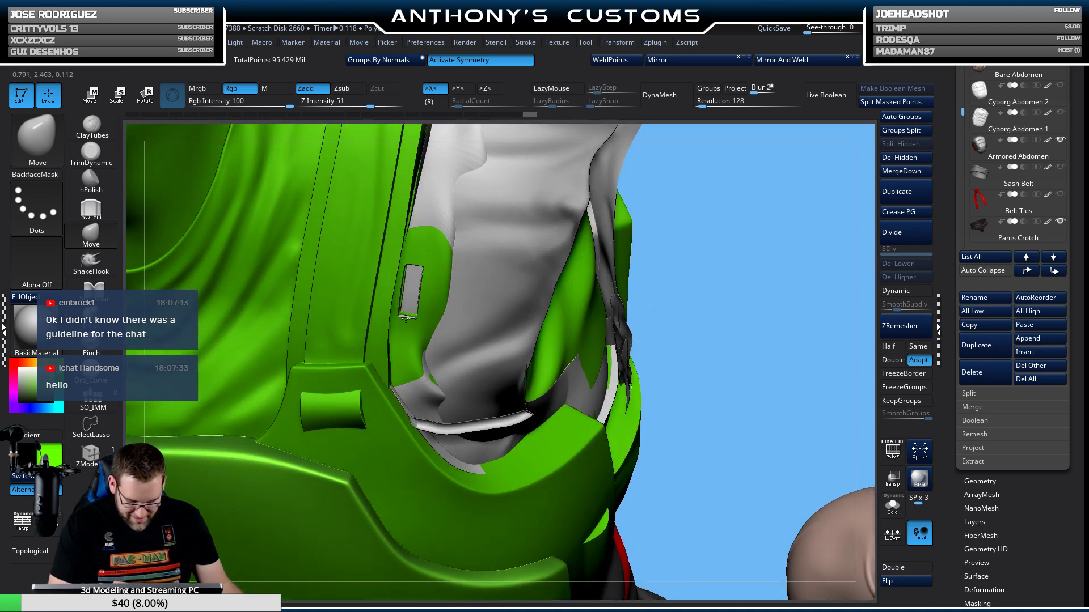
# Fine-tune the sleeve edge along the shoulder strap with the Move brush, checking it from front and side.
pyautogui.moveTo(671, 243); pyautogui.dragTo(423, 254, button='right')
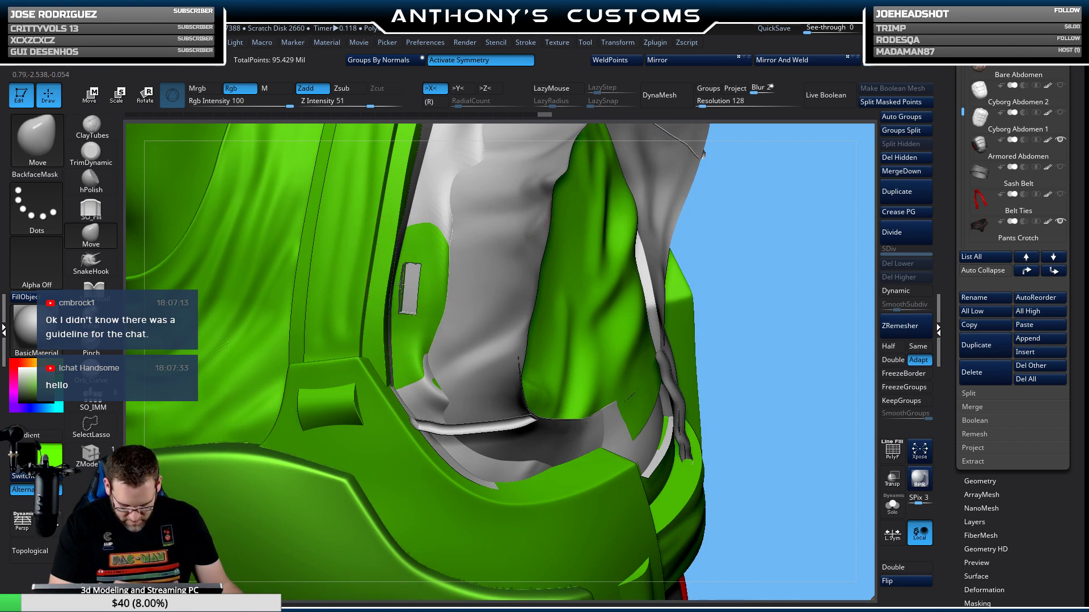
pyautogui.moveTo(761, 244); pyautogui.dragTo(462, 251, button='right')
pyautogui.press('space')
pyautogui.moveTo(462, 254); pyautogui.dragTo(448, 246)
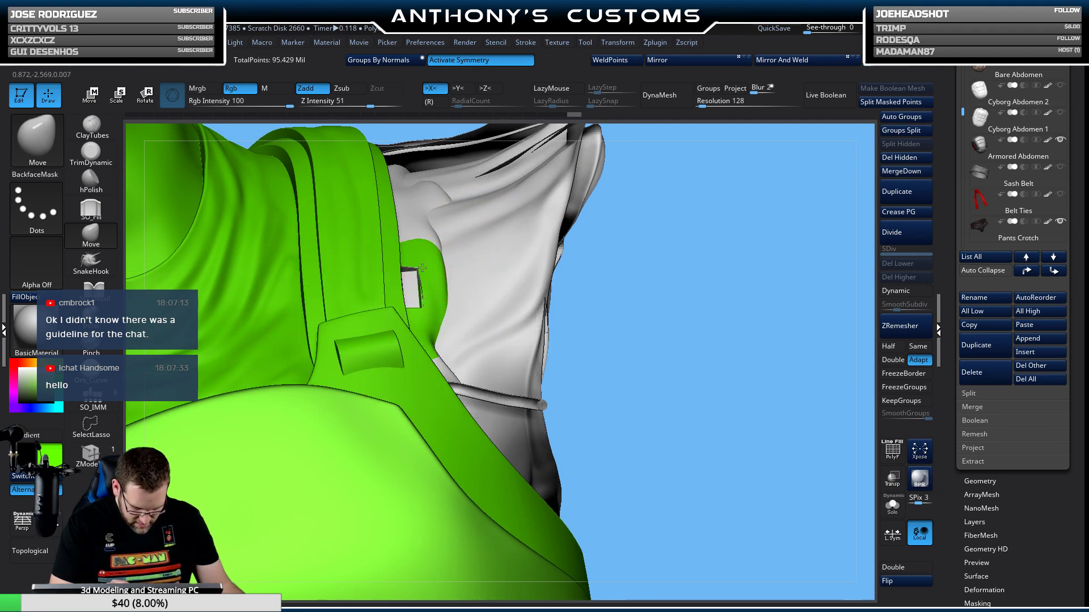
pyautogui.moveTo(424, 294); pyautogui.dragTo(410, 269, button='right')
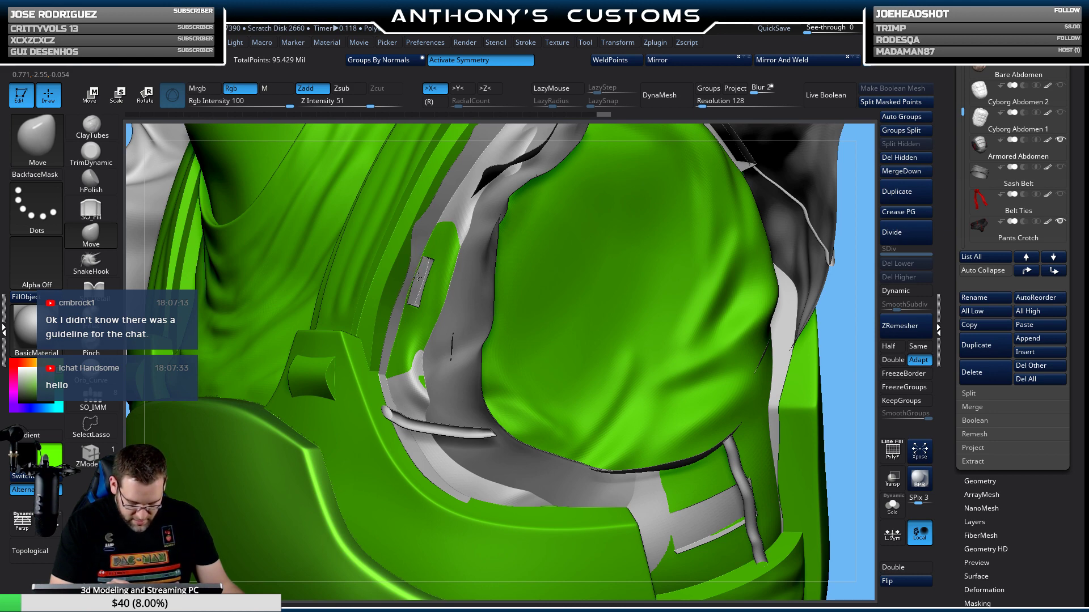
pyautogui.moveTo(433, 243)
pyautogui.mouseDown(button='right')
pyautogui.moveTo(584, 238)
pyautogui.moveTo(634, 295)
pyautogui.moveTo(439, 284)
pyautogui.mouseUp(button='right')
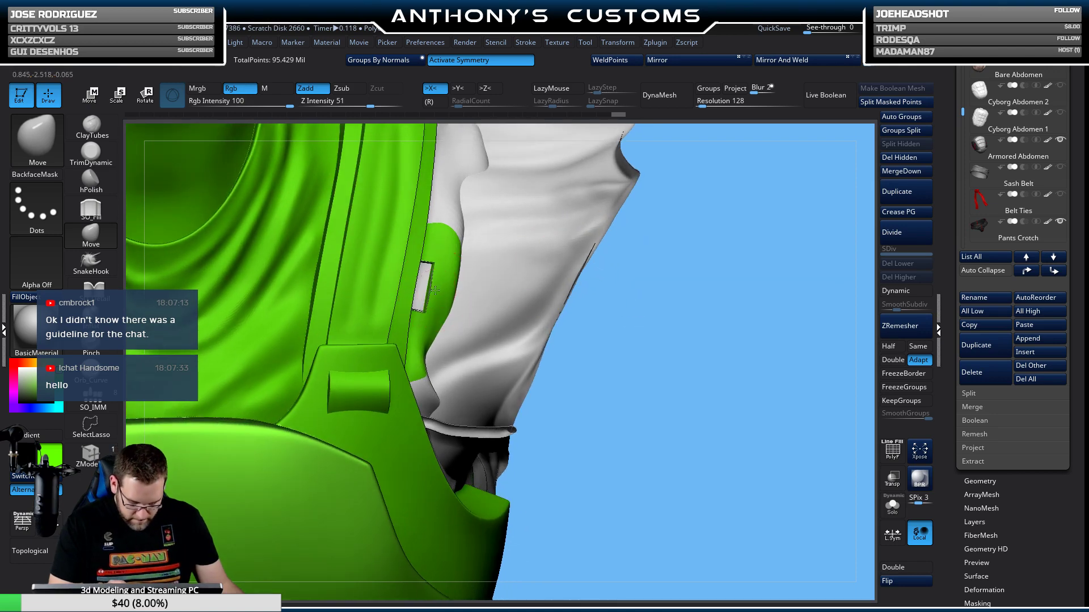
# Pull the sleeve surface beside the shoulder strap back out to cover the green chest patch showing through.
pyautogui.moveTo(512, 295); pyautogui.dragTo(576, 261, button='right')
pyautogui.hotkey('shift', 'f')
pyautogui.hotkey('shift', 'f')
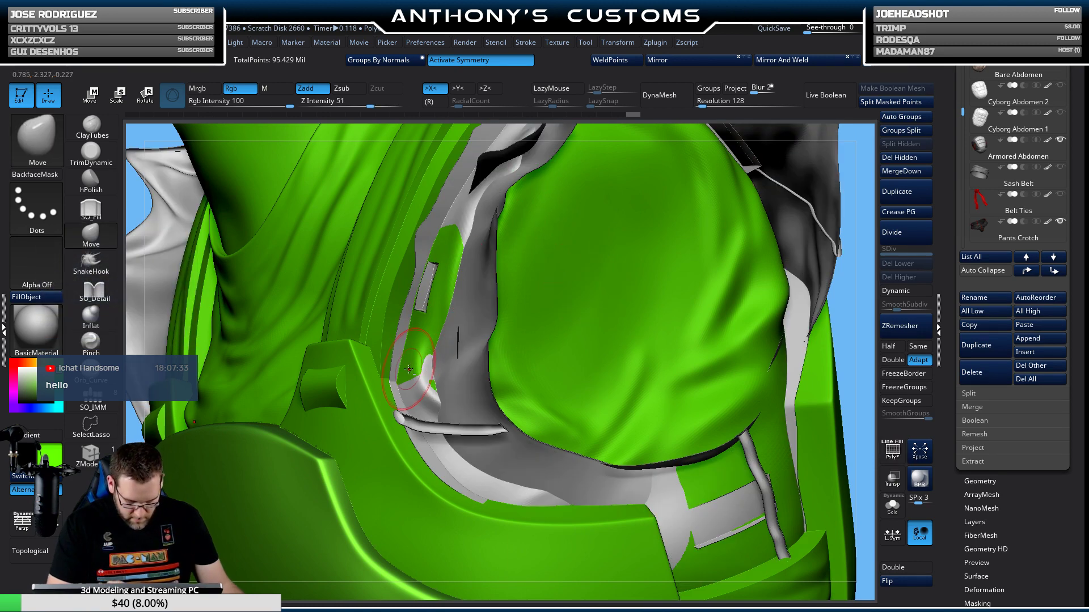
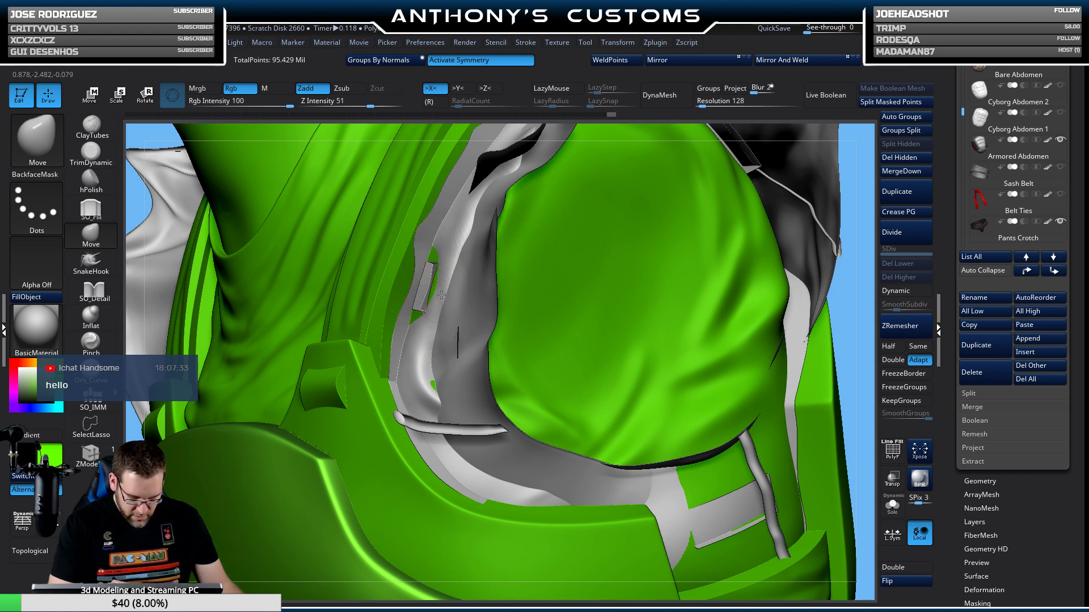
pyautogui.moveTo(439, 298); pyautogui.dragTo(457, 261, button='right')
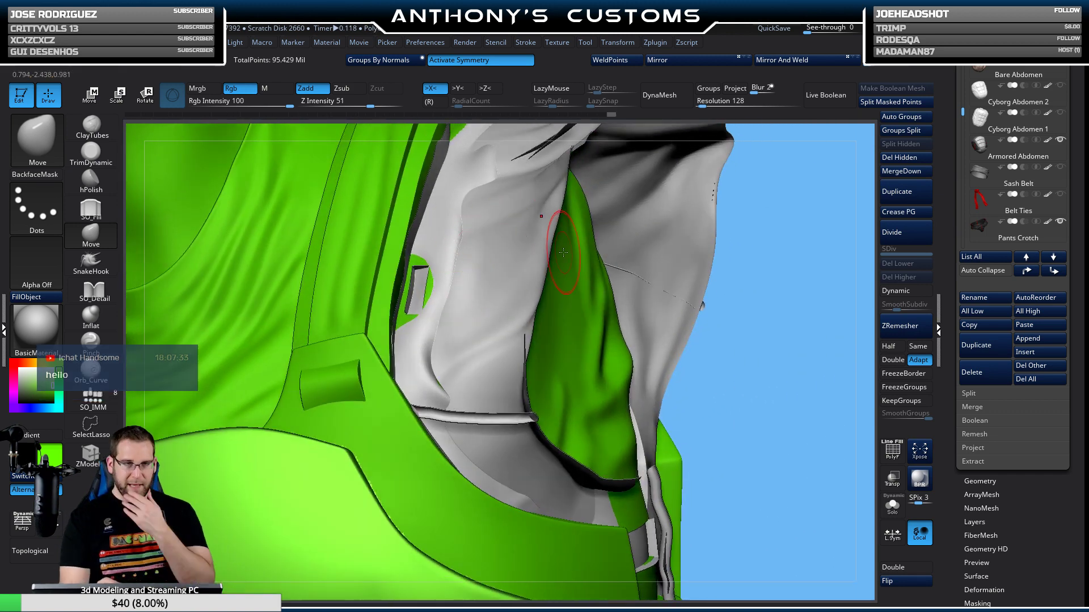
pyautogui.moveTo(839, 541); pyautogui.dragTo(755, 372, button='right')
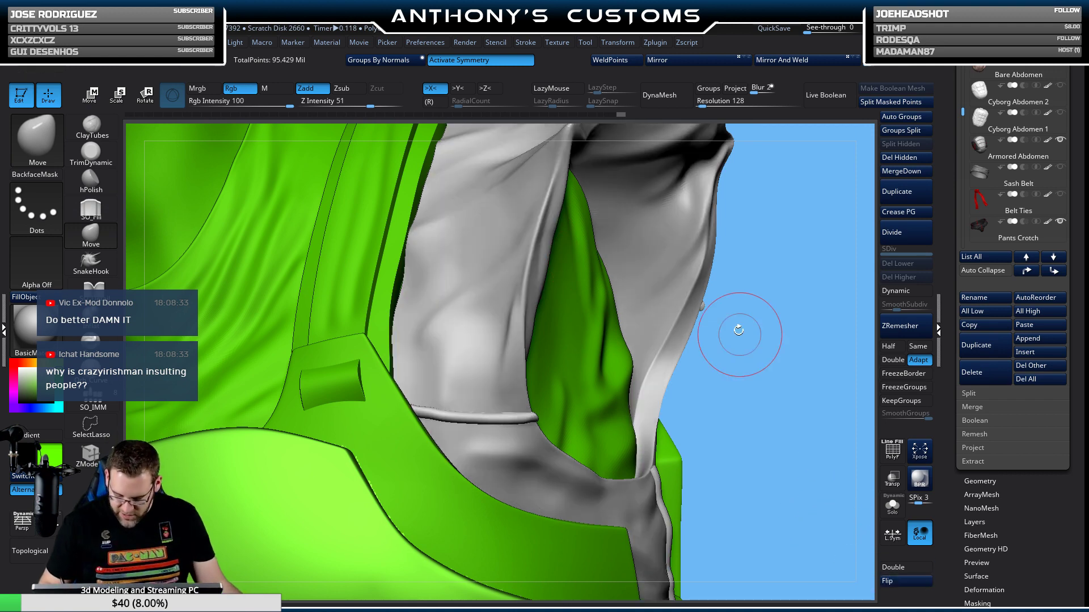
# Refine the front of the sleeve along the shoulder strap's edge with the Move brush, checking the fit from several angles.
pyautogui.moveTo(753, 284)
pyautogui.mouseDown(button='right')
pyautogui.moveTo(734, 292)
pyautogui.moveTo(448, 243)
pyautogui.mouseUp(button='right')
pyautogui.rightClick(732, 301)
pyautogui.rightClick(440, 243)
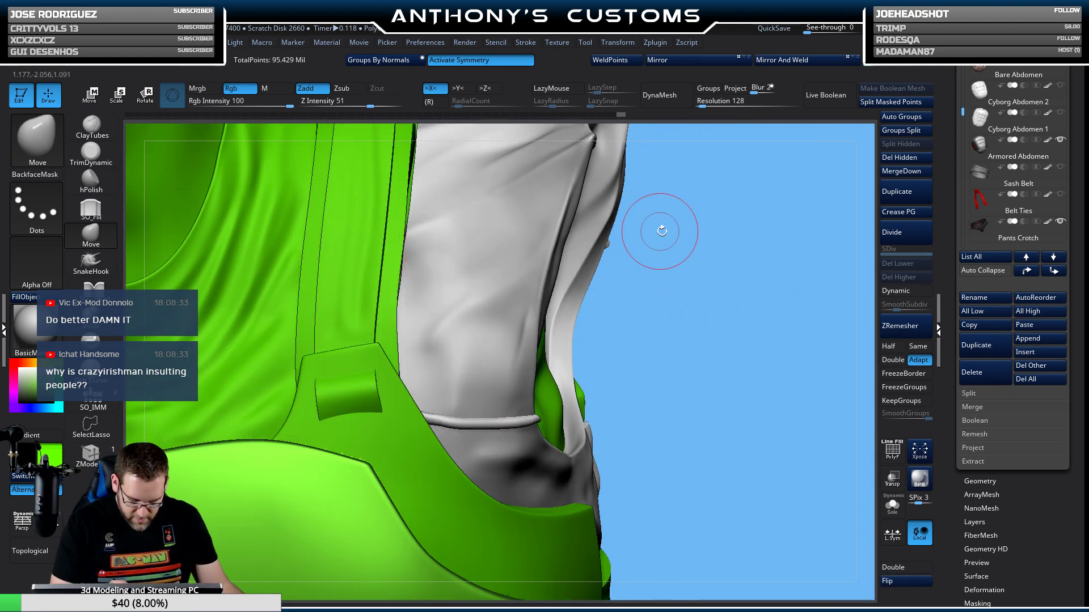
pyautogui.moveTo(648, 229); pyautogui.dragTo(607, 216, button='right')
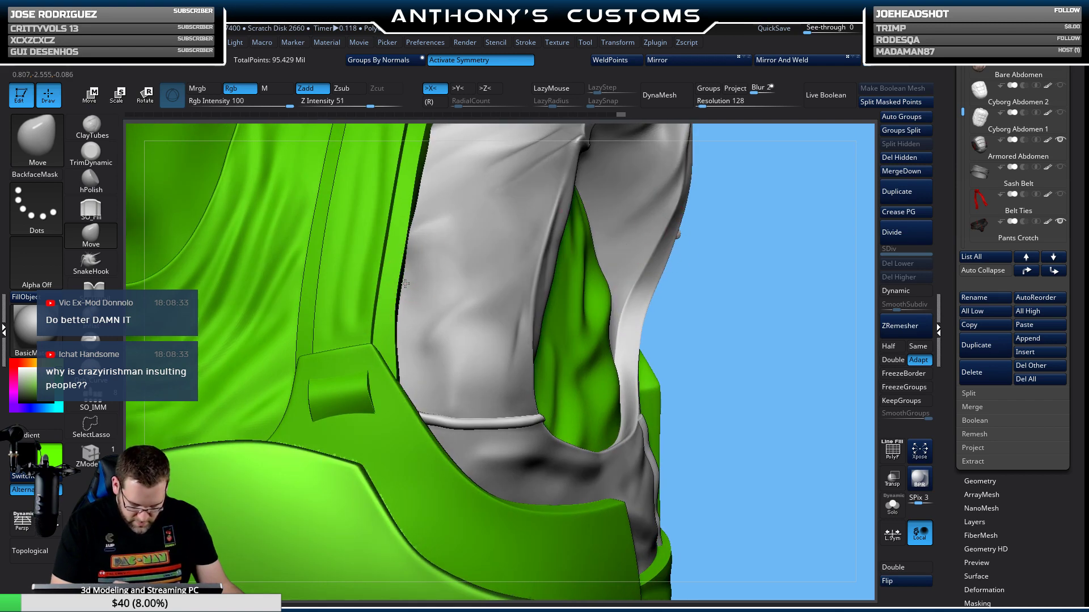
pyautogui.moveTo(862, 498)
pyautogui.mouseDown(button='right')
pyautogui.moveTo(711, 247)
pyautogui.moveTo(599, 206)
pyautogui.mouseUp(button='right')
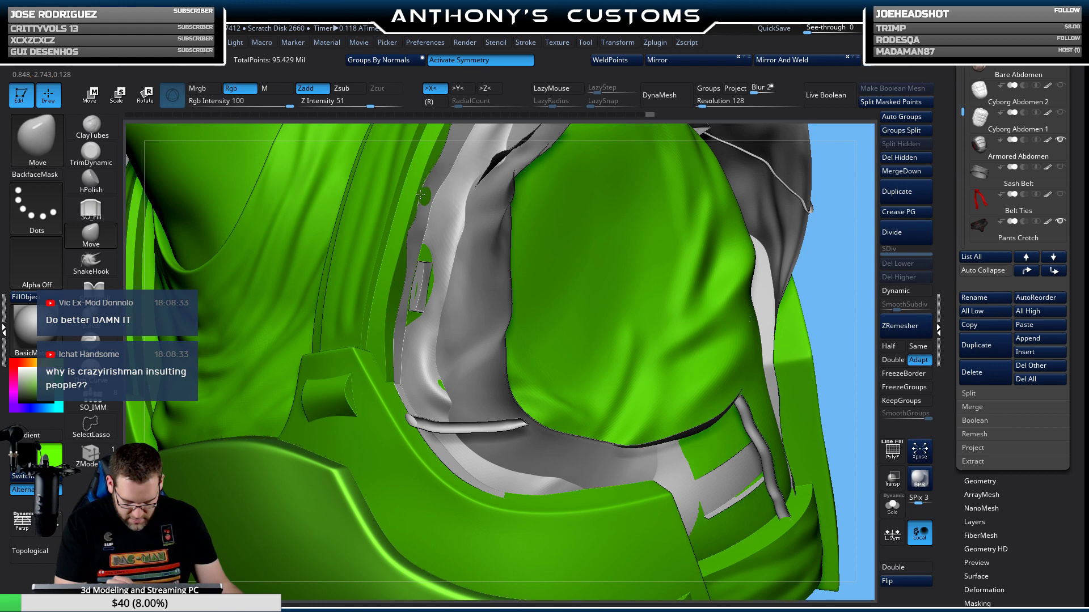
# Smooth the sleeve surface beside the shoulder strap, just above the horizontal cord at the front of the arm opening.
pyautogui.moveTo(467, 162)
pyautogui.mouseDown(button='right')
pyautogui.moveTo(871, 304)
pyautogui.moveTo(760, 245)
pyautogui.mouseUp(button='right')
pyautogui.rightClick(761, 246)
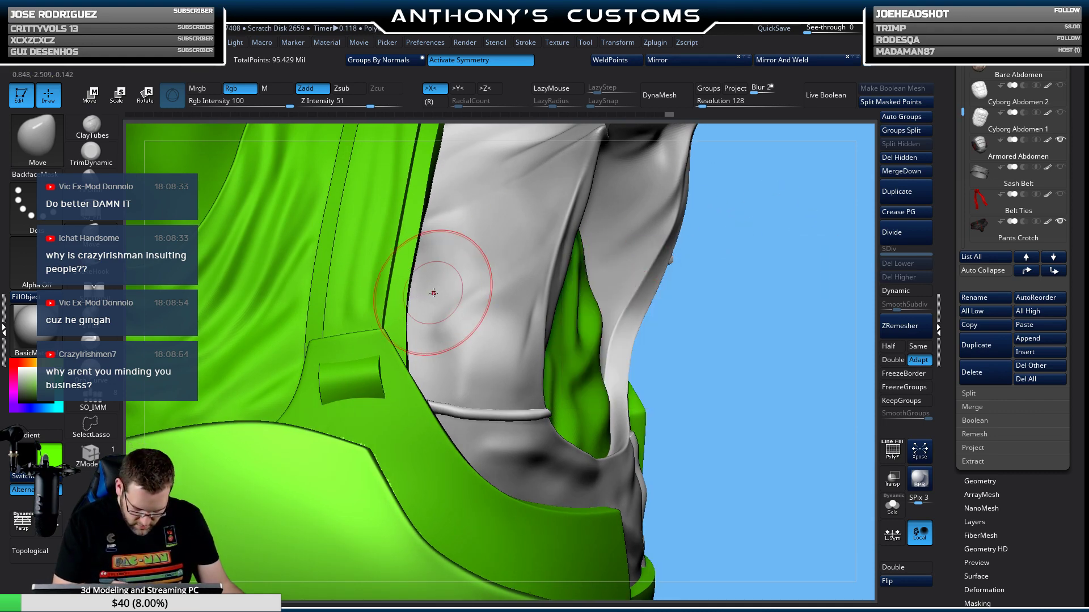
pyautogui.moveTo(698, 287); pyautogui.dragTo(702, 302, button='right')
pyautogui.keyDown('shift'); pyautogui.moveTo(446, 360); pyautogui.dragTo(414, 372); pyautogui.keyUp('shift')
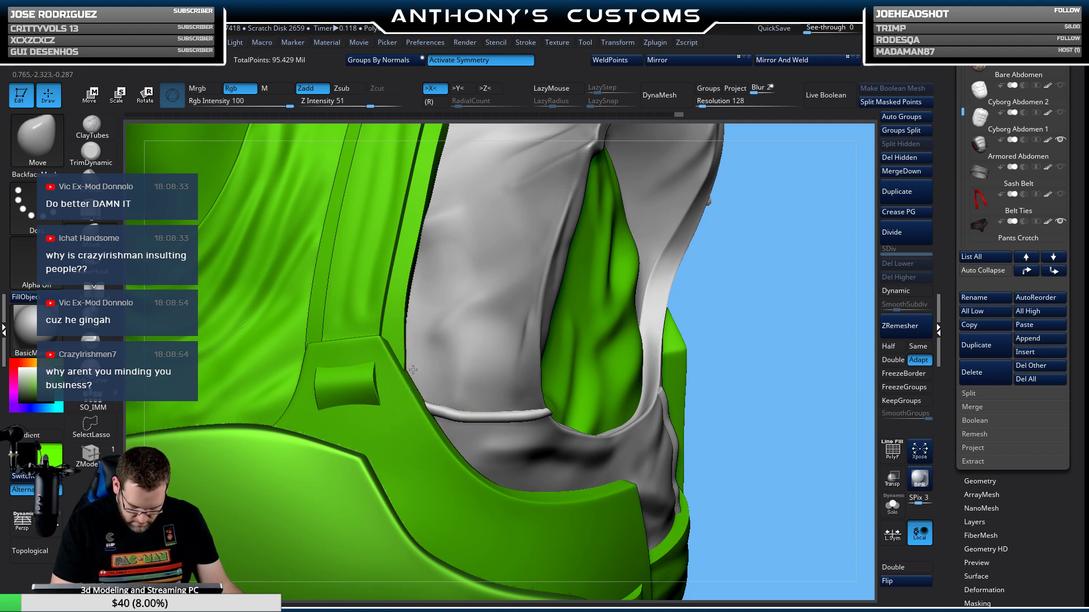
pyautogui.moveTo(734, 316)
pyautogui.mouseDown(button='right')
pyautogui.moveTo(554, 229)
pyautogui.moveTo(737, 196)
pyautogui.mouseUp(button='right')
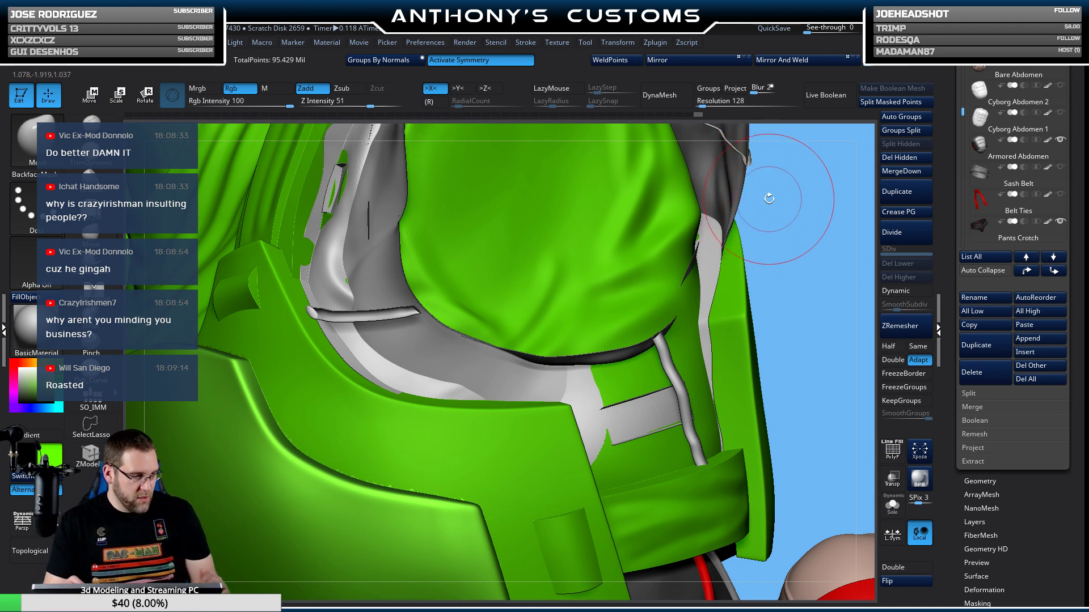
# Adjust the sleeve's lower edge along the chest's armhole rim with a resized Move brush, working toward the underarm.
pyautogui.press('space')
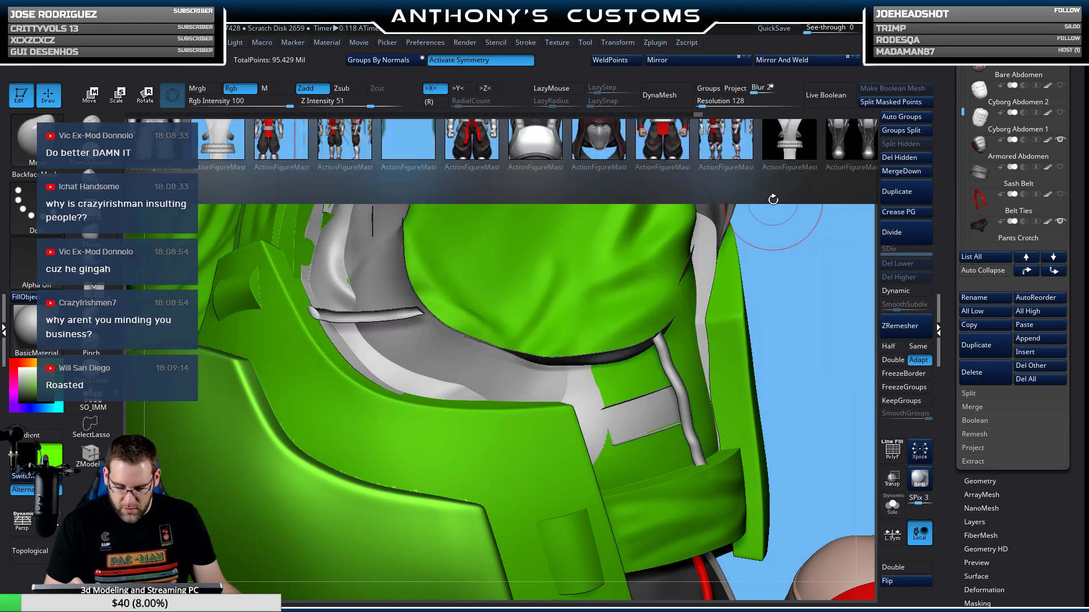
pyautogui.moveTo(776, 212); pyautogui.dragTo(760, 177)
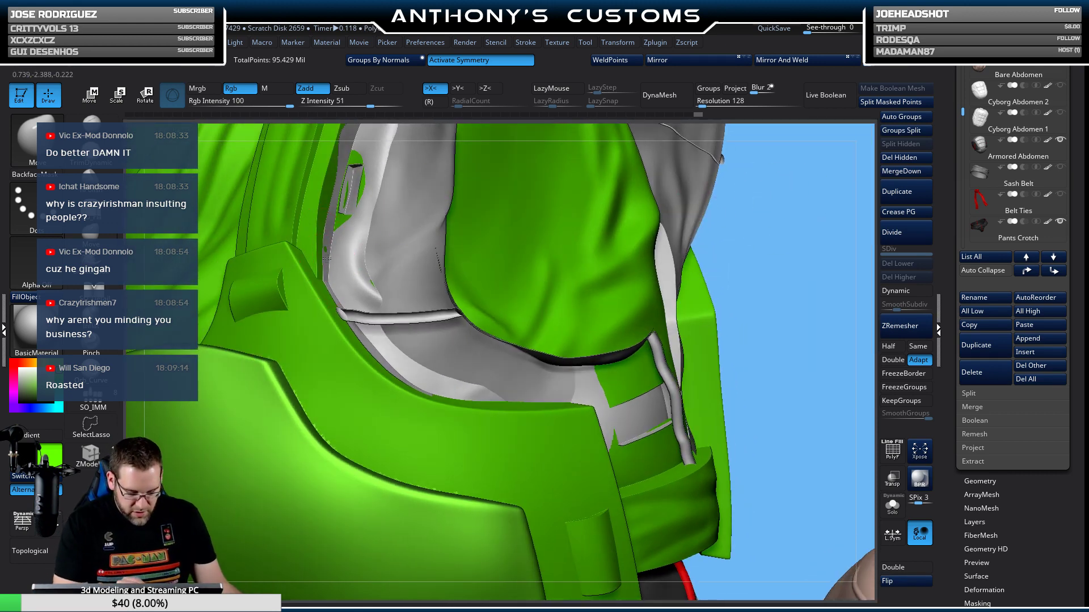
pyautogui.moveTo(730, 219)
pyautogui.mouseDown()
pyautogui.moveTo(754, 268)
pyautogui.moveTo(734, 258)
pyautogui.mouseUp()
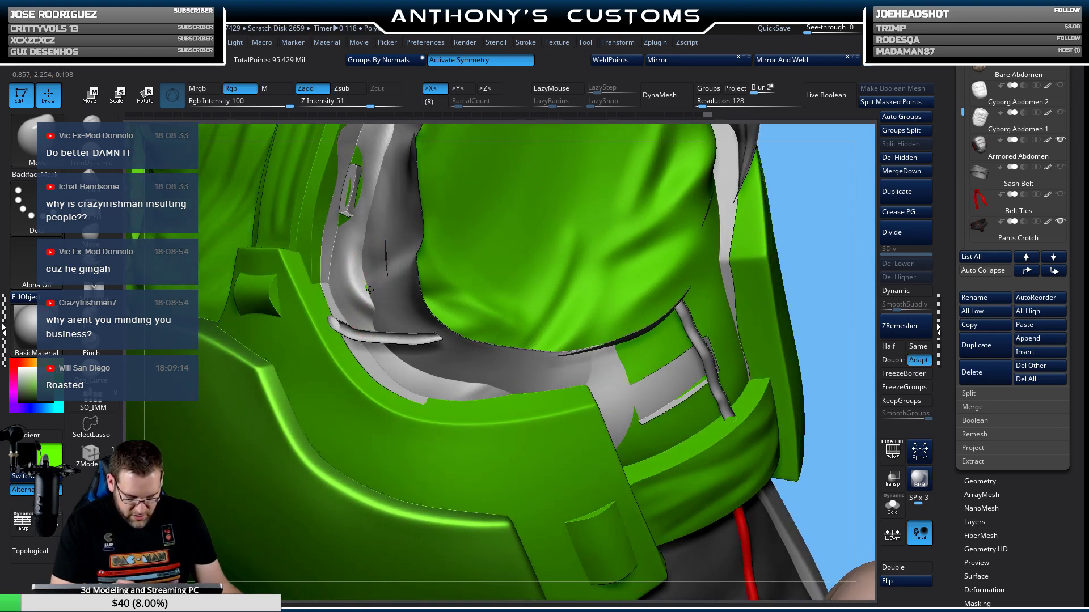
pyautogui.moveTo(822, 244); pyautogui.dragTo(796, 256)
pyautogui.press('space')
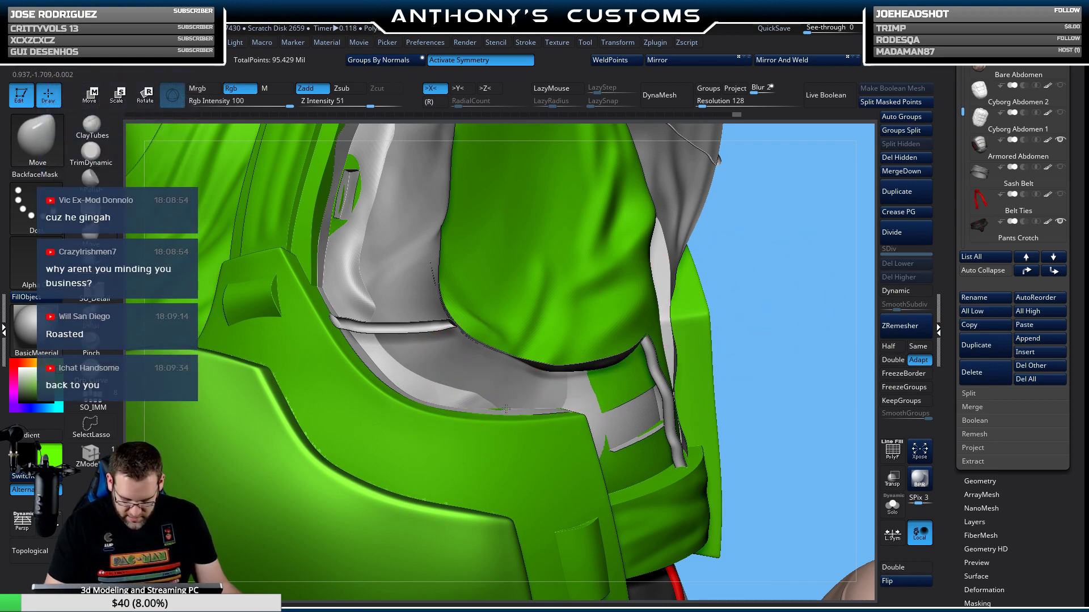
pyautogui.moveTo(589, 325)
pyautogui.mouseDown(button='right')
pyautogui.moveTo(619, 171)
pyautogui.moveTo(488, 269)
pyautogui.moveTo(508, 342)
pyautogui.mouseUp(button='right')
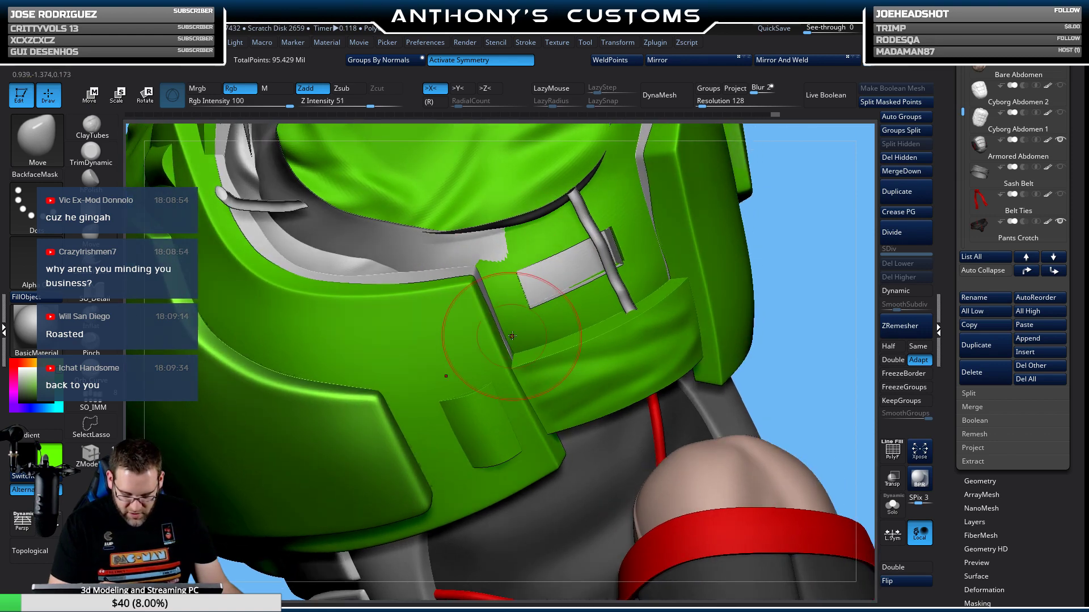
pyautogui.moveTo(530, 348); pyautogui.dragTo(567, 344, button='right')
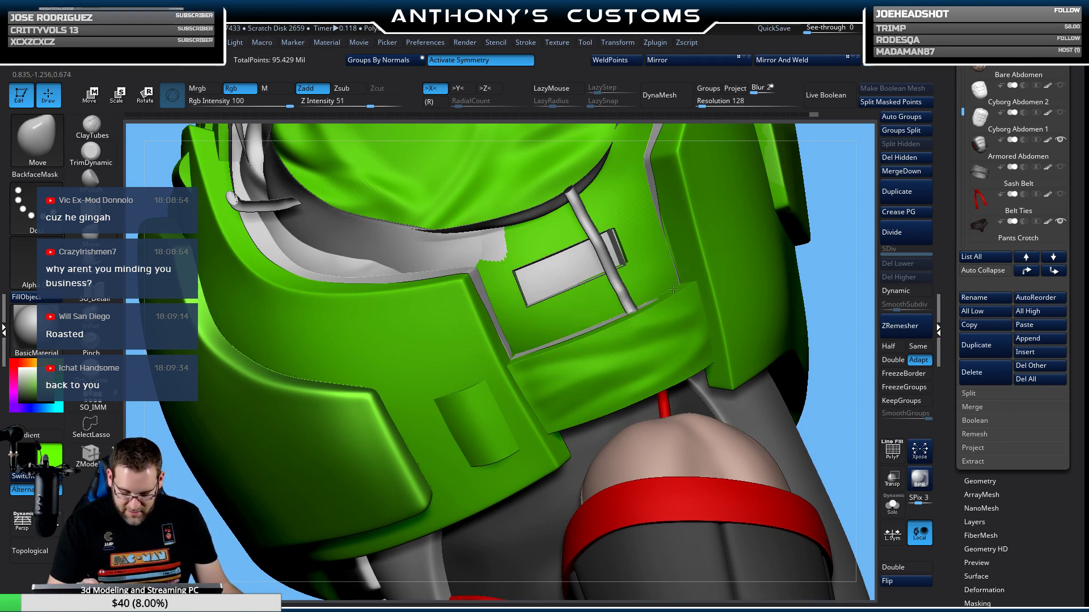
# Pull the sleeve surface outward under the arm to cover the green chest panel around the rectangular piece and cord.
pyautogui.moveTo(673, 289)
pyautogui.mouseDown(button='right')
pyautogui.moveTo(746, 233)
pyautogui.moveTo(676, 238)
pyautogui.moveTo(654, 267)
pyautogui.moveTo(574, 298)
pyautogui.mouseUp(button='right')
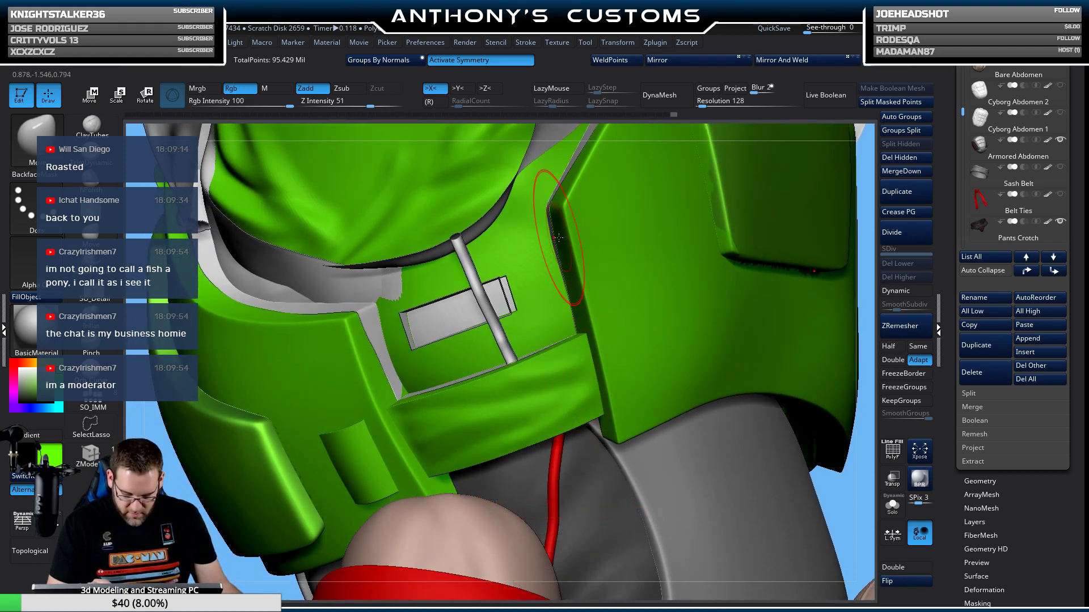
pyautogui.moveTo(558, 234); pyautogui.dragTo(428, 272, button='right')
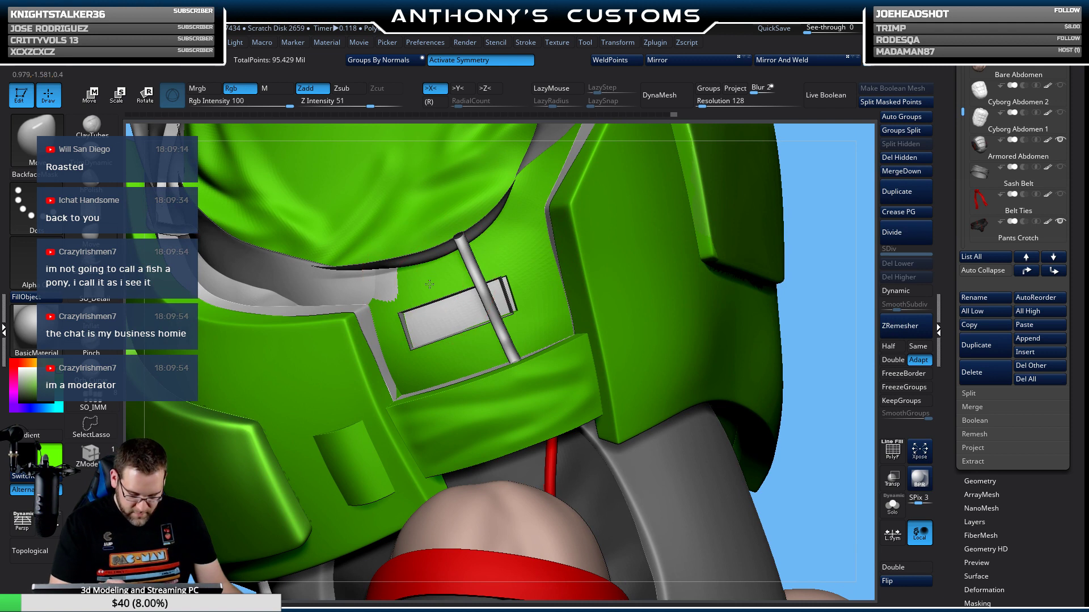
pyautogui.moveTo(434, 280); pyautogui.dragTo(494, 247)
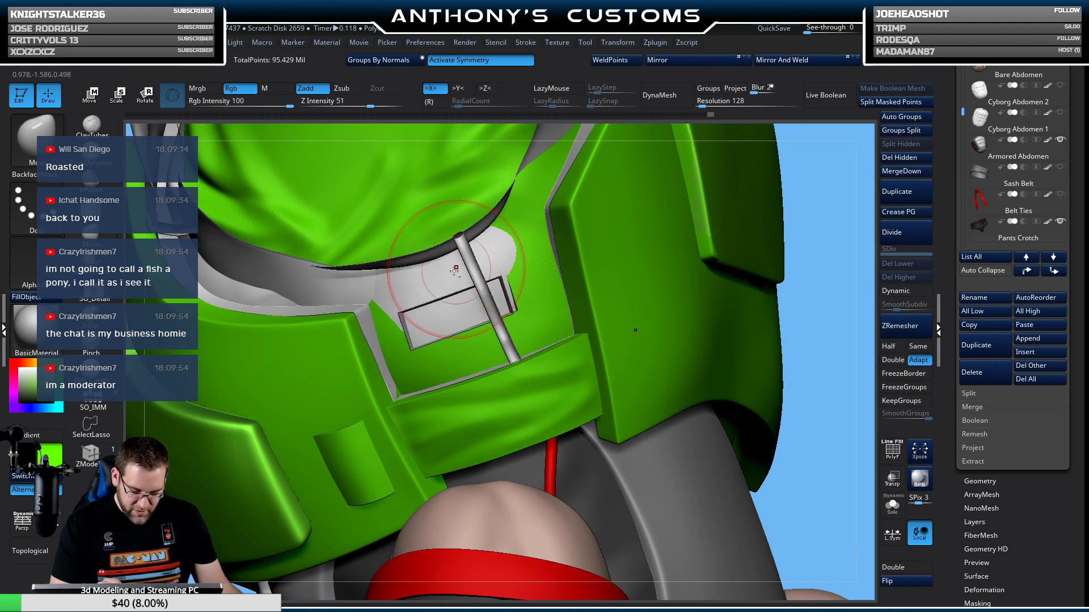
pyautogui.moveTo(393, 333)
pyautogui.mouseDown()
pyautogui.moveTo(400, 319)
pyautogui.moveTo(444, 373)
pyautogui.moveTo(454, 295)
pyautogui.moveTo(431, 317)
pyautogui.mouseUp()
pyautogui.moveTo(802, 152); pyautogui.dragTo(754, 193)
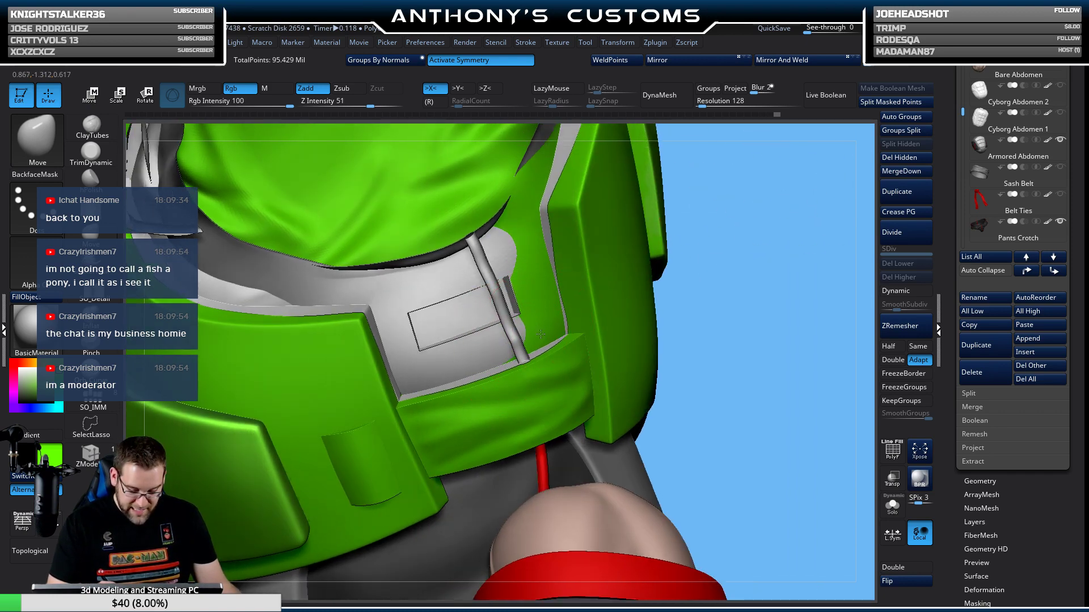
# Extend the sleeve's underarm surface past the cord toward the back plate with a resized Move brush, and quick-save the project.
pyautogui.moveTo(688, 199); pyautogui.dragTo(703, 227)
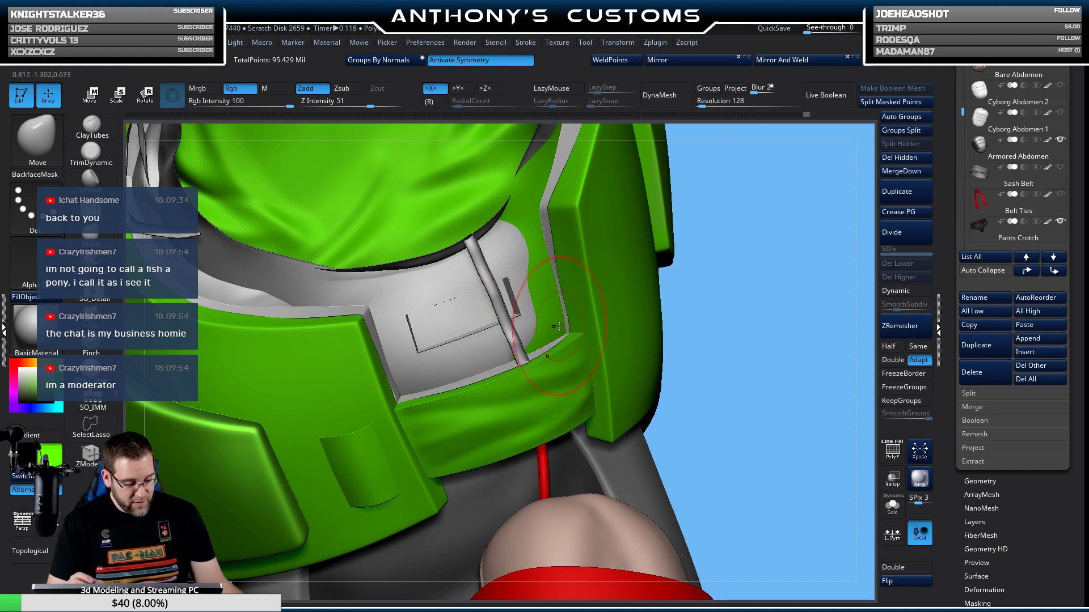
pyautogui.moveTo(722, 275)
pyautogui.mouseDown()
pyautogui.moveTo(739, 212)
pyautogui.moveTo(550, 319)
pyautogui.mouseUp()
pyautogui.press('space')
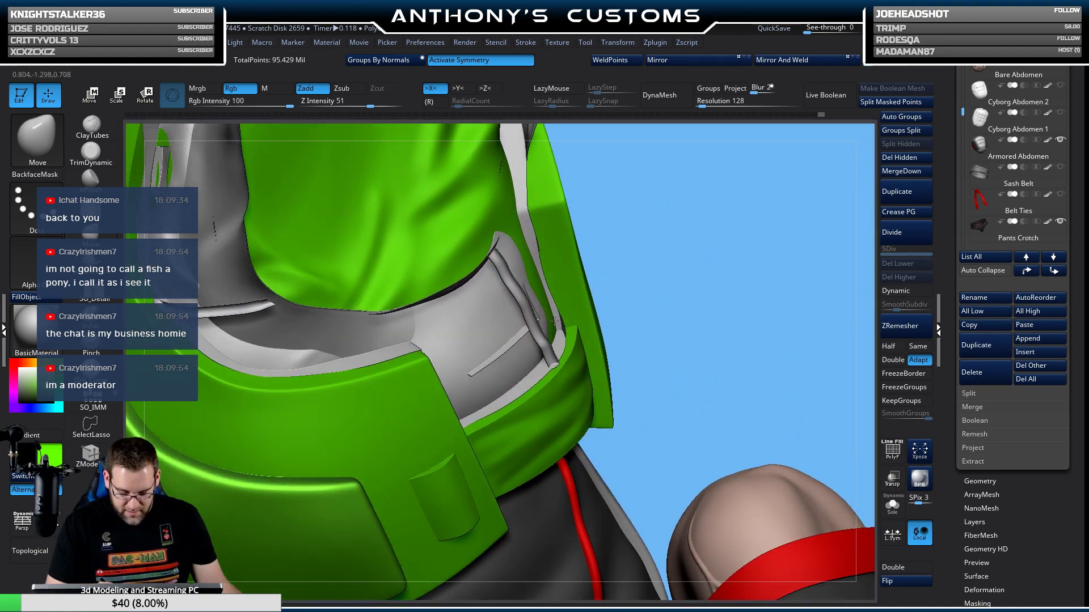
pyautogui.moveTo(556, 319)
pyautogui.mouseDown(button='right')
pyautogui.moveTo(667, 333)
pyautogui.moveTo(573, 311)
pyautogui.mouseUp(button='right')
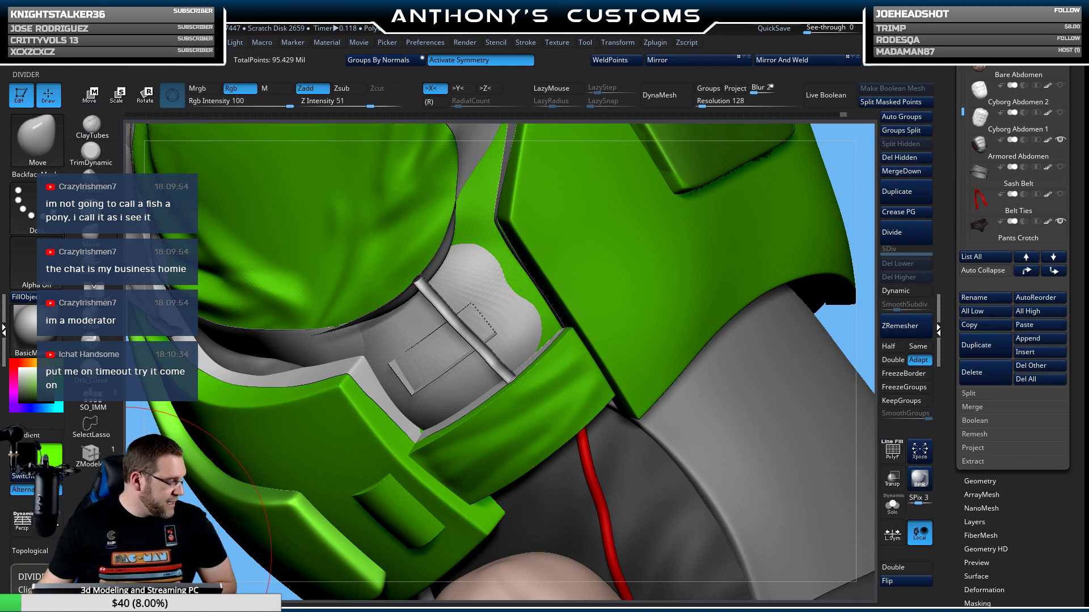
pyautogui.hotkey('ctrl', 's')
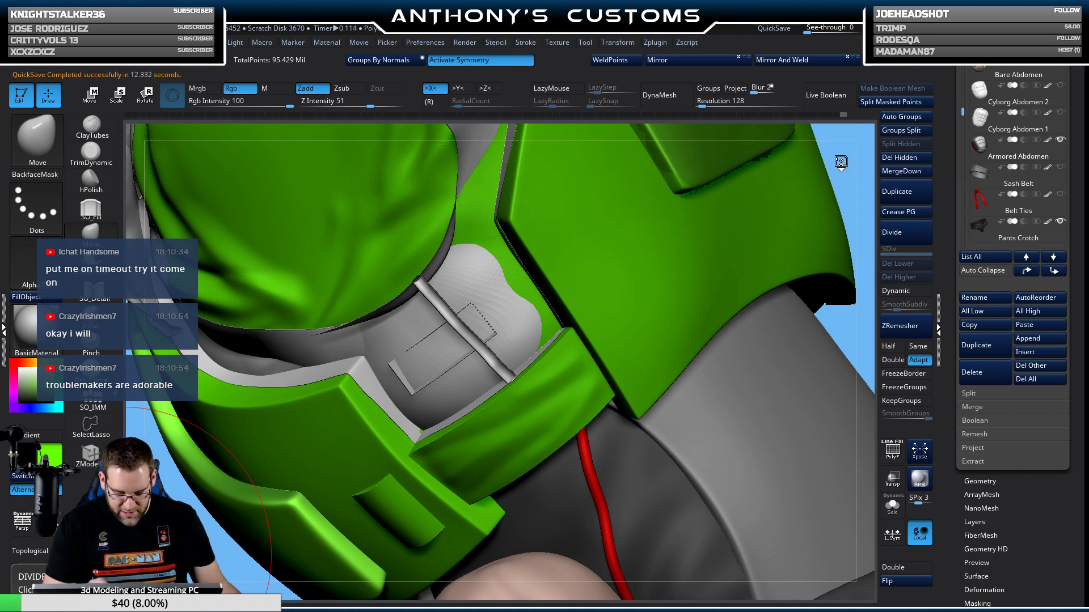
# Reshape the underarm sleeve surface around the cord so it meets the chest's side strap and back plate, resizing the brush.
pyautogui.moveTo(840, 163); pyautogui.dragTo(794, 182)
pyautogui.press('space')
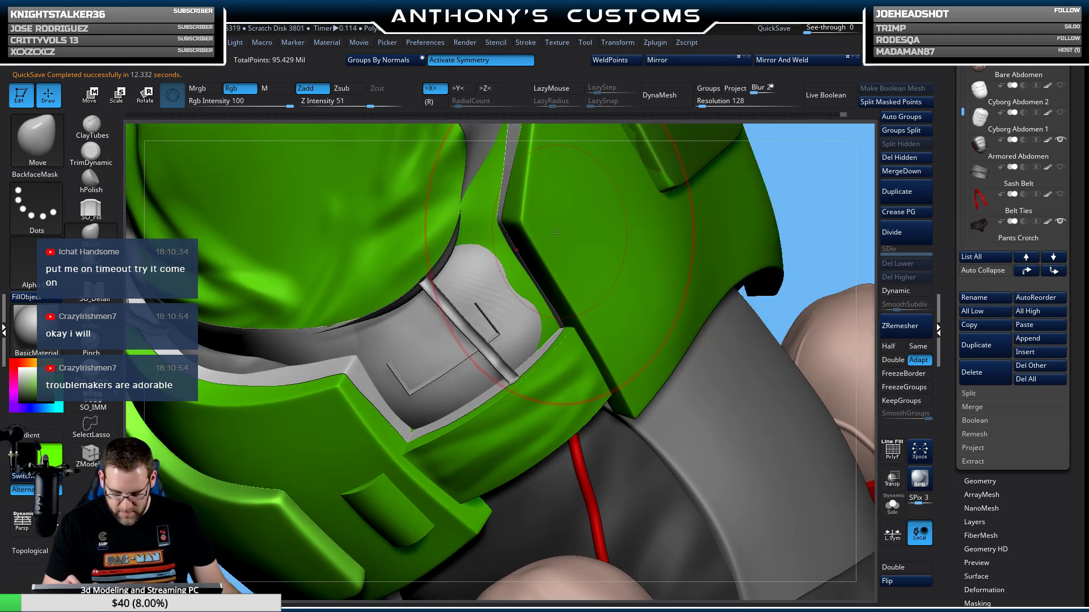
pyautogui.moveTo(519, 271); pyautogui.dragTo(520, 275)
pyautogui.moveTo(677, 154); pyautogui.dragTo(553, 331)
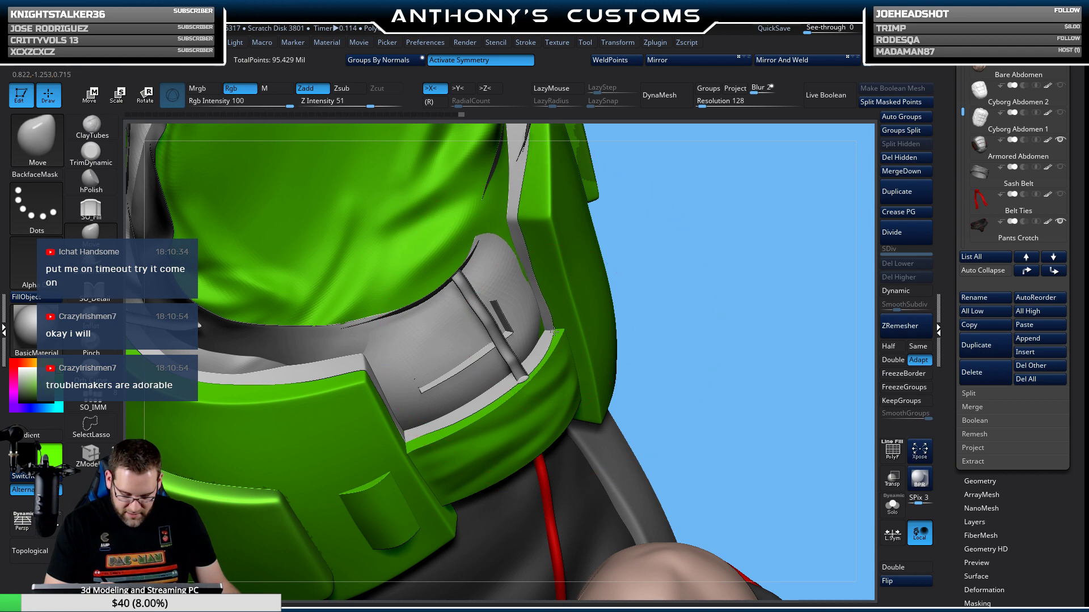
pyautogui.moveTo(637, 282); pyautogui.dragTo(558, 327)
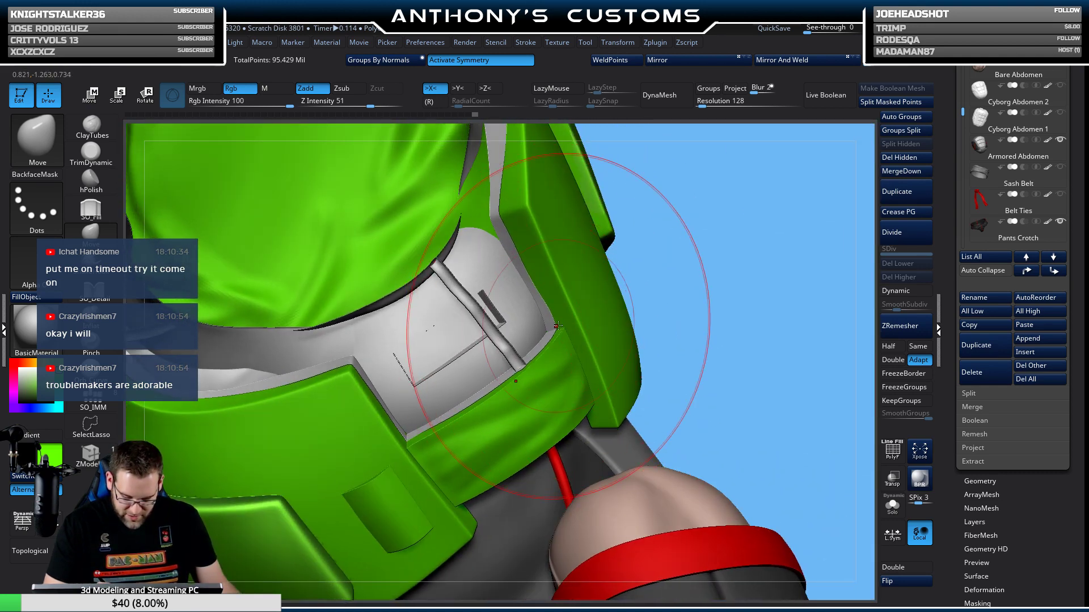
# Pull the sleeve over the green gap above the underarm area, along the back plate's front edge, with a resized Move brush.
pyautogui.moveTo(723, 267)
pyautogui.mouseDown()
pyautogui.moveTo(718, 277)
pyautogui.moveTo(494, 261)
pyautogui.moveTo(491, 225)
pyautogui.mouseUp()
pyautogui.press('space')
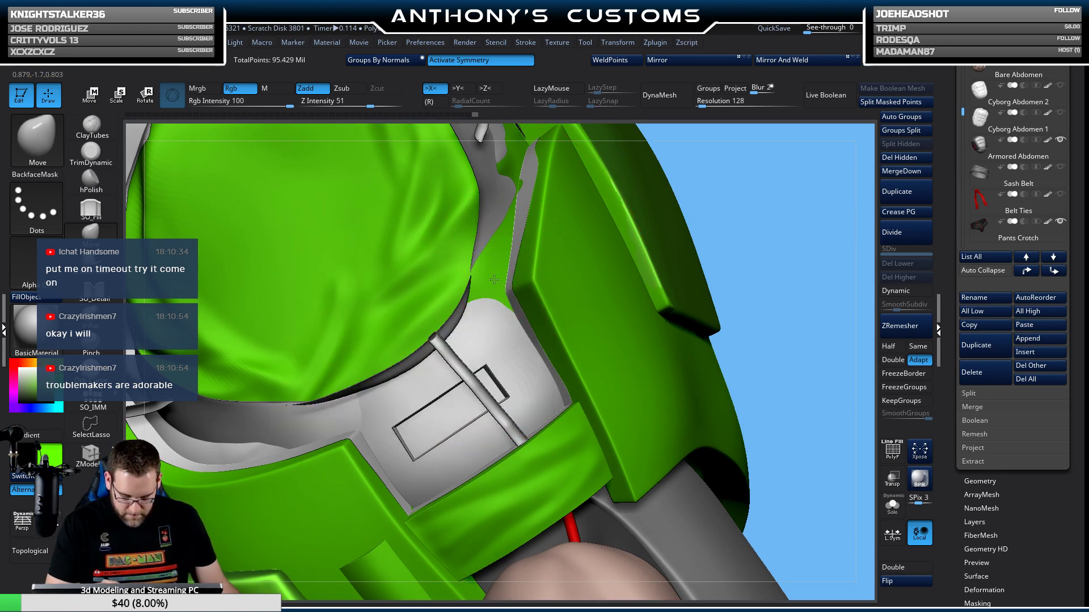
pyautogui.moveTo(729, 179); pyautogui.dragTo(485, 278)
pyautogui.press('space')
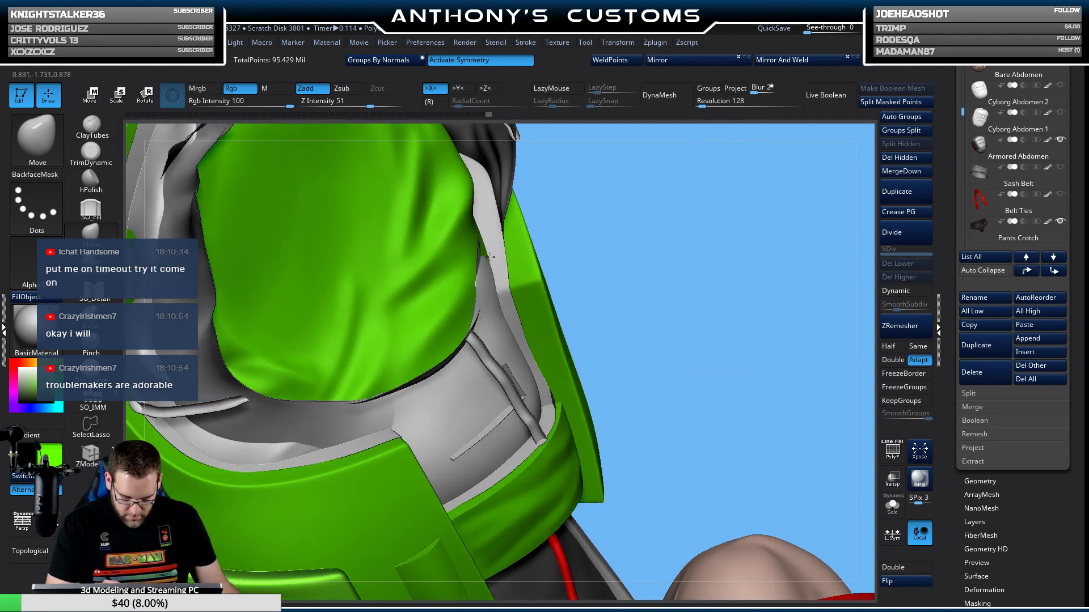
pyautogui.moveTo(595, 213); pyautogui.dragTo(705, 146)
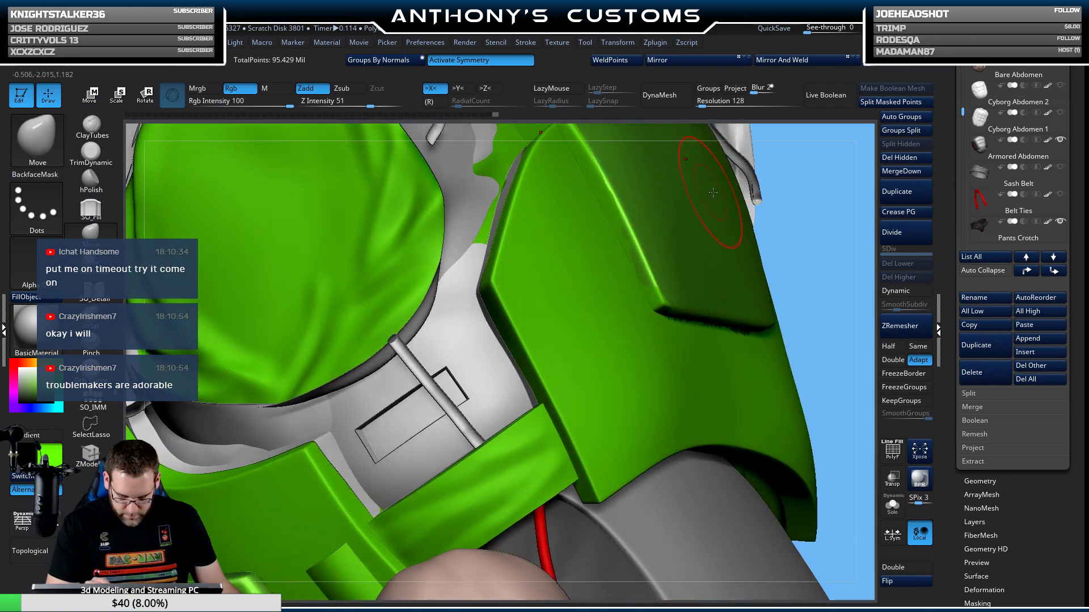
# Move the rear sleeve surface toward the back plate's inner edge to close the gaps behind the arm opening.
pyautogui.moveTo(779, 228)
pyautogui.mouseDown()
pyautogui.moveTo(720, 274)
pyautogui.moveTo(749, 280)
pyautogui.moveTo(705, 236)
pyautogui.moveTo(676, 284)
pyautogui.moveTo(682, 296)
pyautogui.moveTo(647, 283)
pyautogui.moveTo(629, 256)
pyautogui.moveTo(654, 241)
pyautogui.moveTo(442, 325)
pyautogui.moveTo(512, 288)
pyautogui.mouseUp()
pyautogui.rightClick(512, 288)
pyautogui.moveTo(512, 288); pyautogui.dragTo(432, 276, button='right')
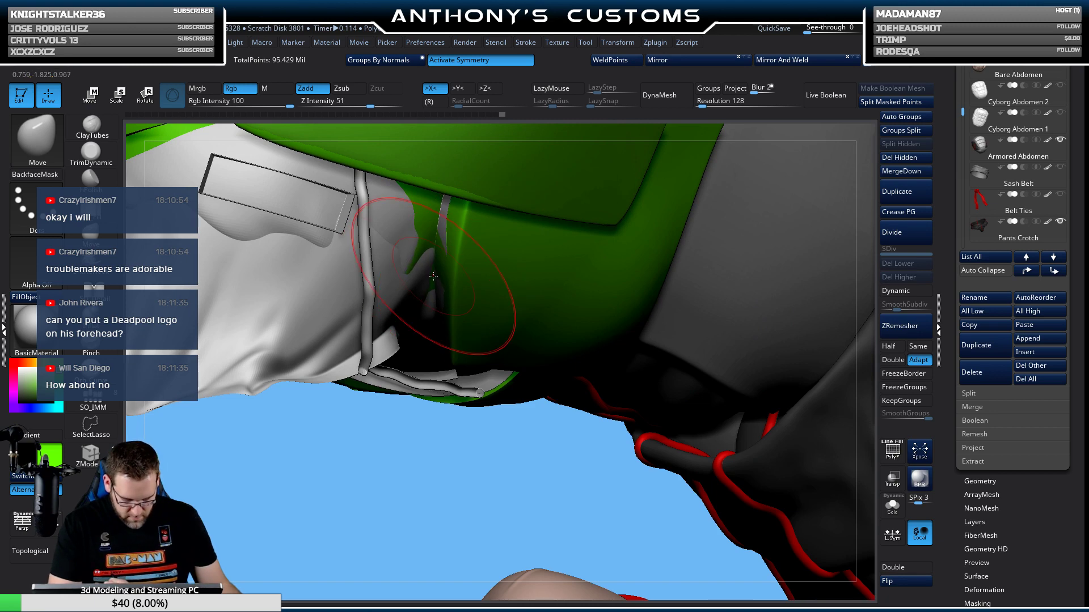
pyautogui.moveTo(464, 266); pyautogui.dragTo(427, 252, button='right')
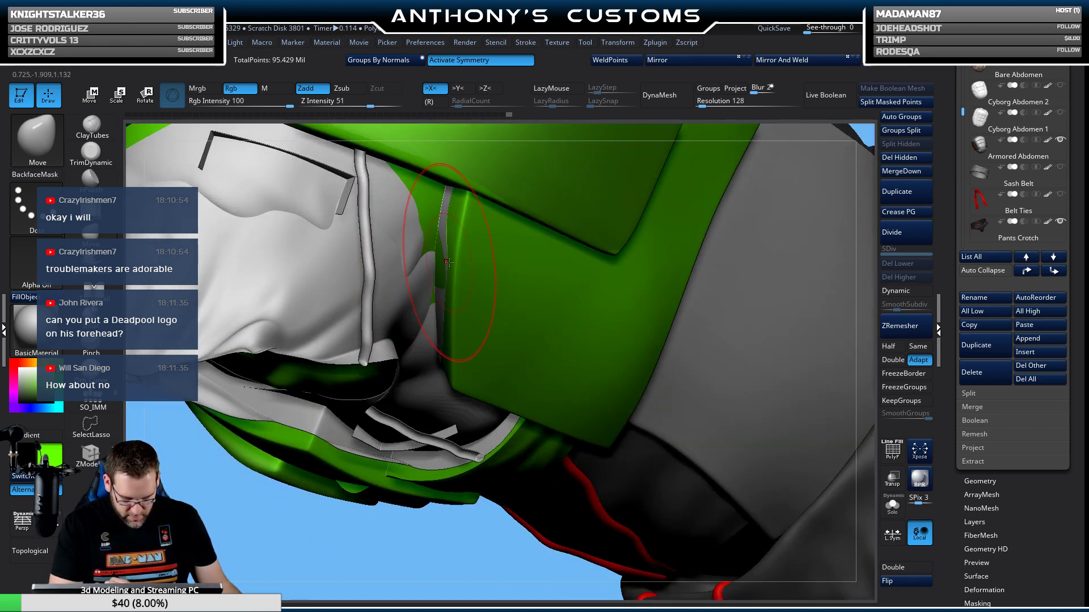
pyautogui.rightClick(448, 262)
pyautogui.moveTo(448, 261)
pyautogui.mouseDown(button='right')
pyautogui.moveTo(521, 316)
pyautogui.moveTo(498, 329)
pyautogui.mouseUp(button='right')
pyautogui.moveTo(401, 219); pyautogui.dragTo(495, 325, button='right')
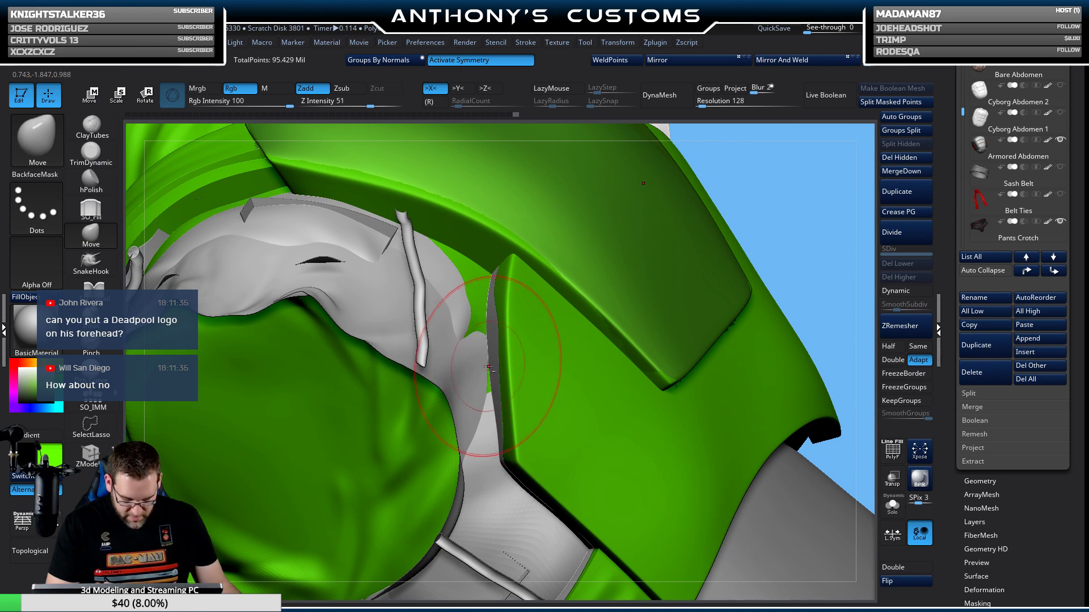
pyautogui.moveTo(497, 358)
pyautogui.mouseDown(button='right')
pyautogui.moveTo(639, 219)
pyautogui.moveTo(490, 357)
pyautogui.mouseUp(button='right')
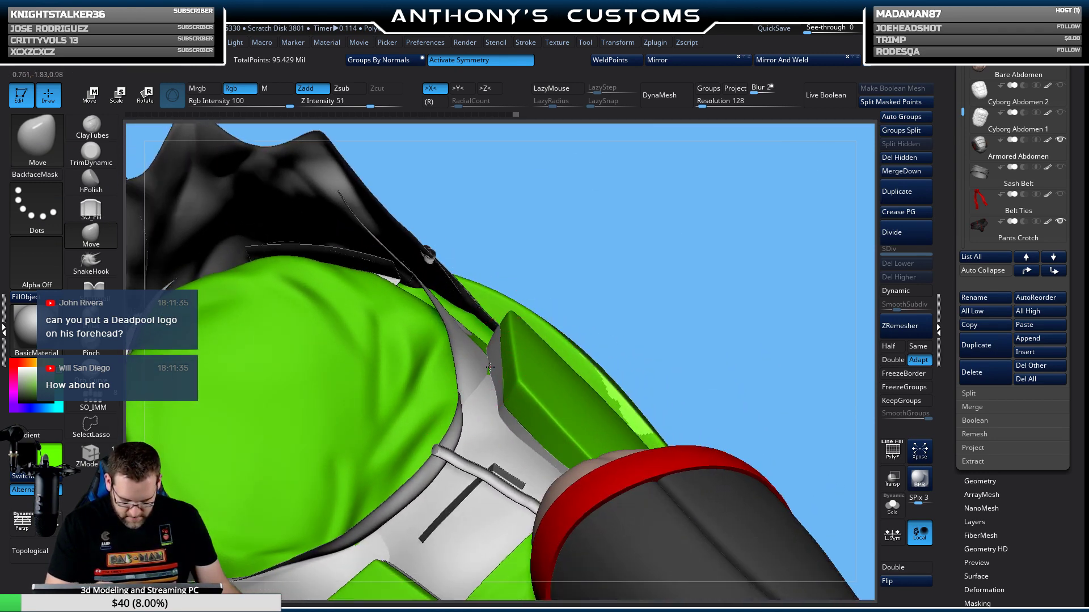
# Pull the rear sleeve surface behind the cord into the green gap beside the back plate, checking the overlap with transparency.
pyautogui.moveTo(601, 255)
pyautogui.mouseDown(button='right')
pyautogui.moveTo(623, 311)
pyautogui.moveTo(555, 280)
pyautogui.mouseUp(button='right')
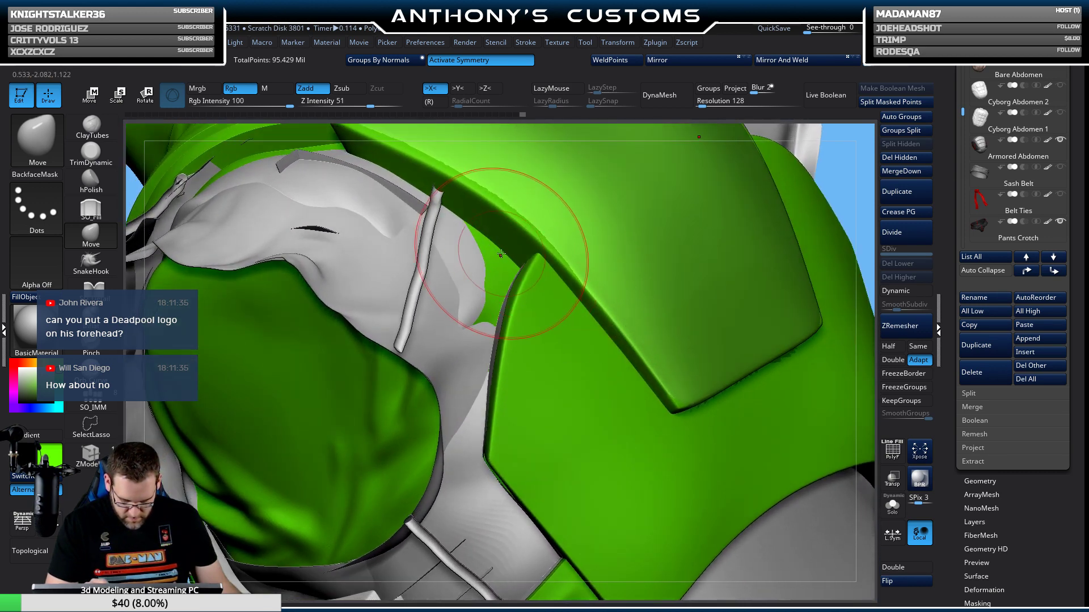
pyautogui.moveTo(524, 247)
pyautogui.mouseDown(button='right')
pyautogui.moveTo(506, 241)
pyautogui.moveTo(518, 268)
pyautogui.moveTo(533, 187)
pyautogui.mouseUp(button='right')
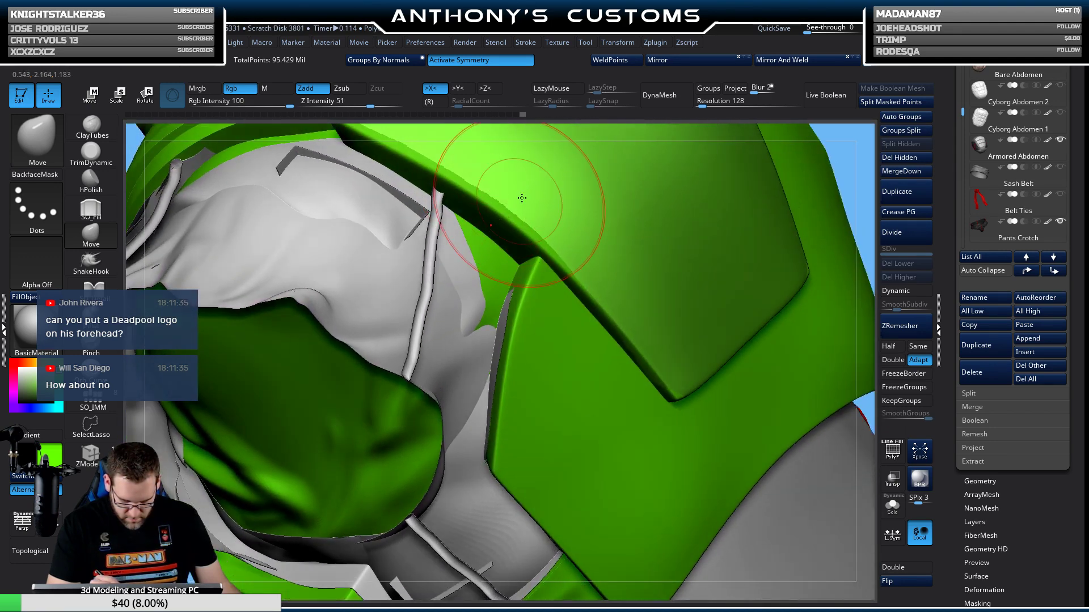
pyautogui.click(893, 482)
pyautogui.moveTo(503, 291); pyautogui.dragTo(567, 311, button='right')
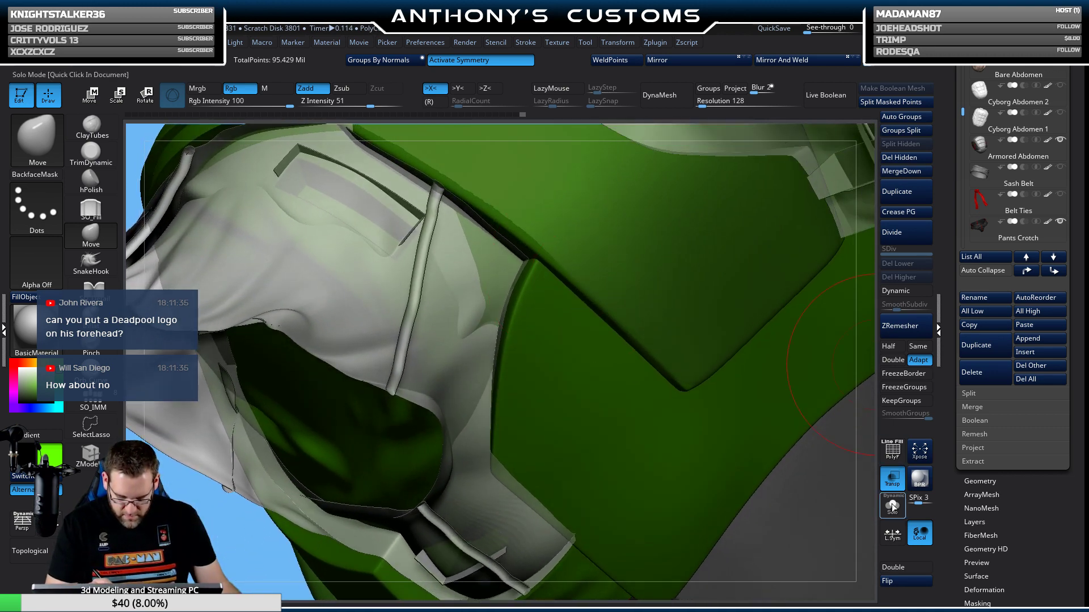
pyautogui.click(892, 476)
pyautogui.moveTo(510, 148); pyautogui.dragTo(479, 209, button='right')
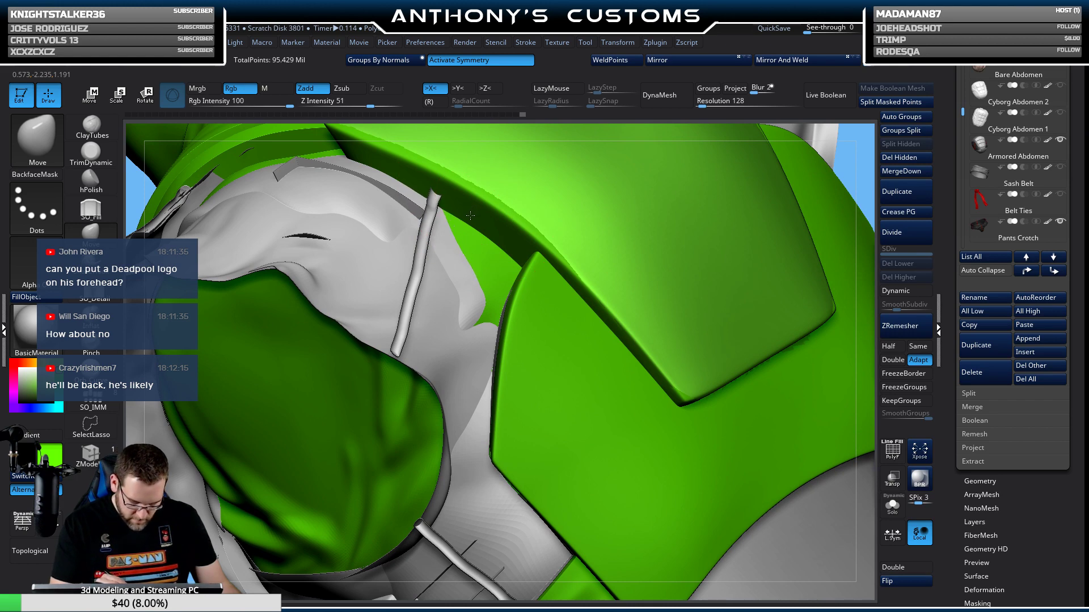
pyautogui.moveTo(559, 194)
pyautogui.mouseDown(button='right')
pyautogui.moveTo(562, 318)
pyautogui.moveTo(542, 334)
pyautogui.moveTo(493, 249)
pyautogui.mouseUp(button='right')
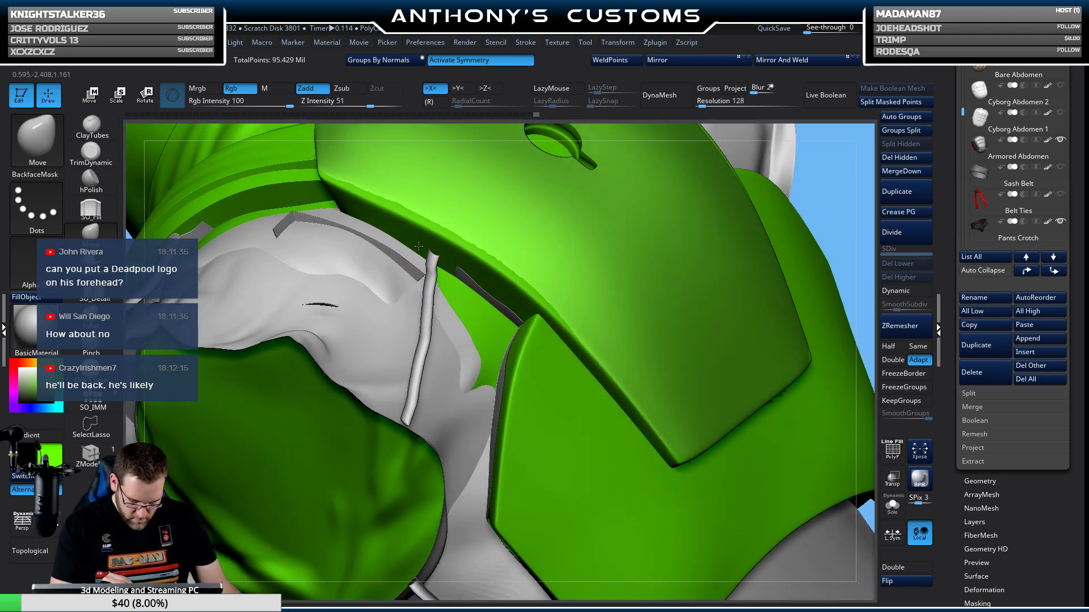
# Move the upper rear sleeve surface under the shoulder strap and the back plate's upper corner with a resized Move brush.
pyautogui.moveTo(462, 182)
pyautogui.mouseDown(button='right')
pyautogui.moveTo(417, 241)
pyautogui.moveTo(437, 182)
pyautogui.moveTo(513, 256)
pyautogui.moveTo(431, 284)
pyautogui.moveTo(335, 295)
pyautogui.mouseUp(button='right')
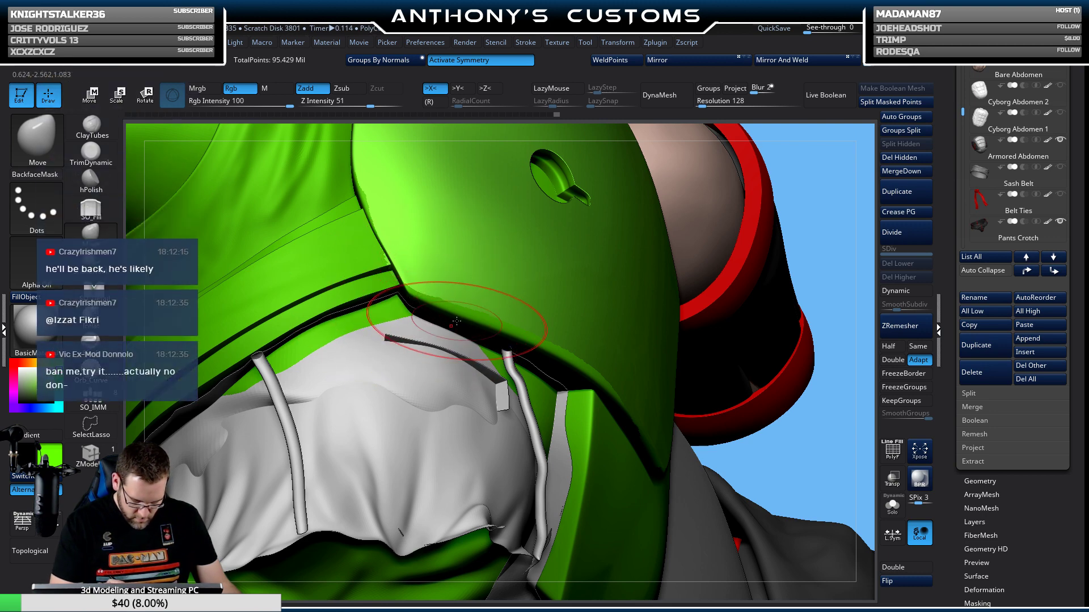
pyautogui.press('space')
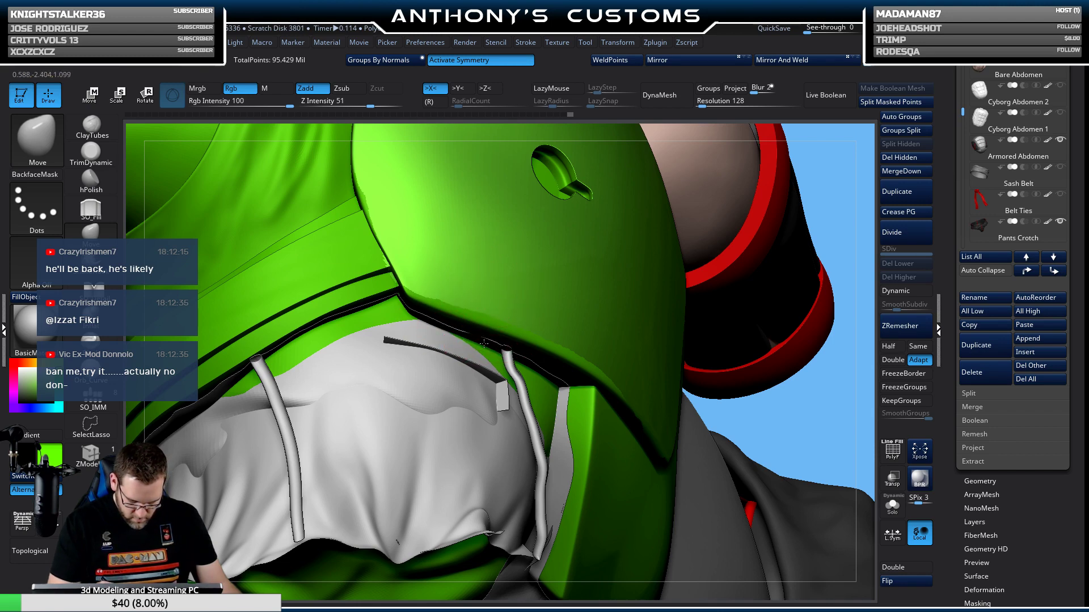
pyautogui.moveTo(604, 278); pyautogui.dragTo(595, 227, button='right')
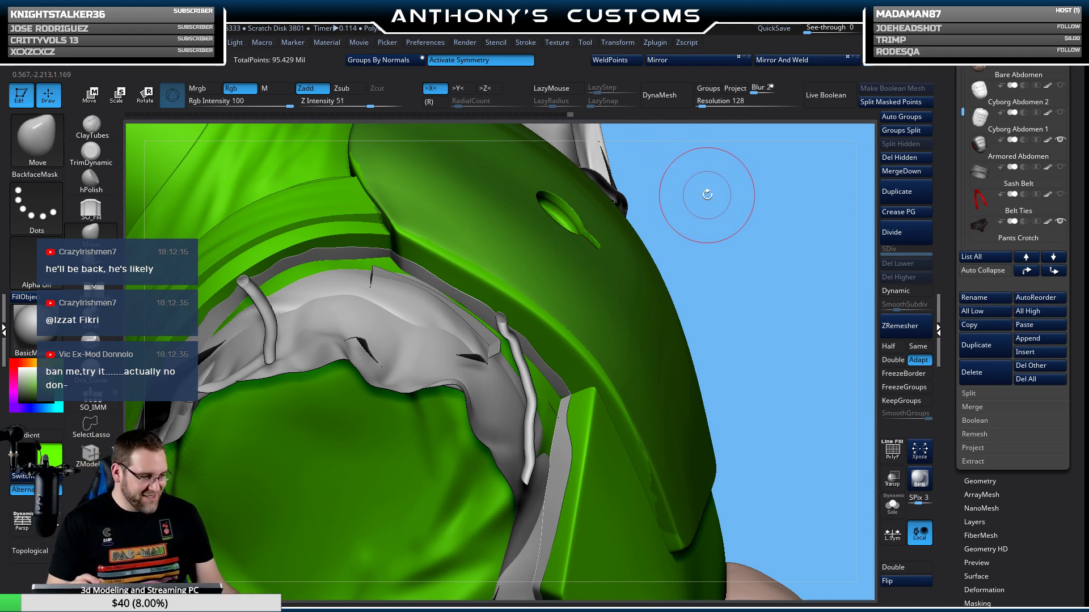
pyautogui.moveTo(702, 190)
pyautogui.mouseDown()
pyautogui.moveTo(711, 189)
pyautogui.moveTo(530, 170)
pyautogui.moveTo(670, 178)
pyautogui.moveTo(640, 175)
pyautogui.moveTo(656, 174)
pyautogui.moveTo(347, 254)
pyautogui.moveTo(385, 237)
pyautogui.mouseUp()
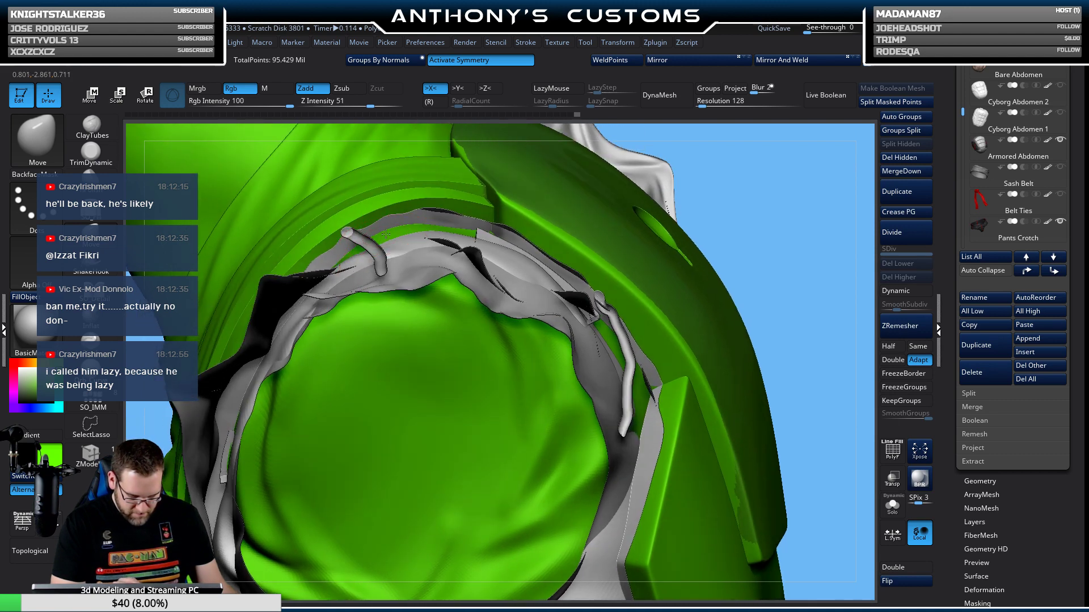
pyautogui.rightClick(394, 231)
pyautogui.moveTo(397, 340); pyautogui.dragTo(363, 265, button='right')
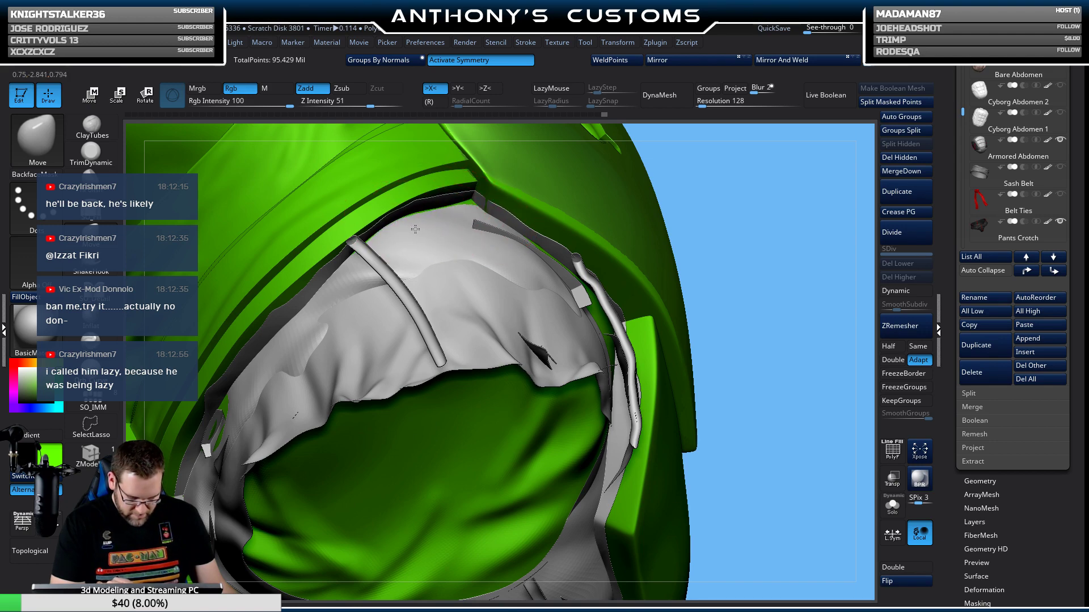
pyautogui.moveTo(732, 294)
pyautogui.mouseDown()
pyautogui.moveTo(716, 151)
pyautogui.moveTo(722, 175)
pyautogui.moveTo(480, 189)
pyautogui.moveTo(486, 170)
pyautogui.moveTo(499, 198)
pyautogui.mouseUp()
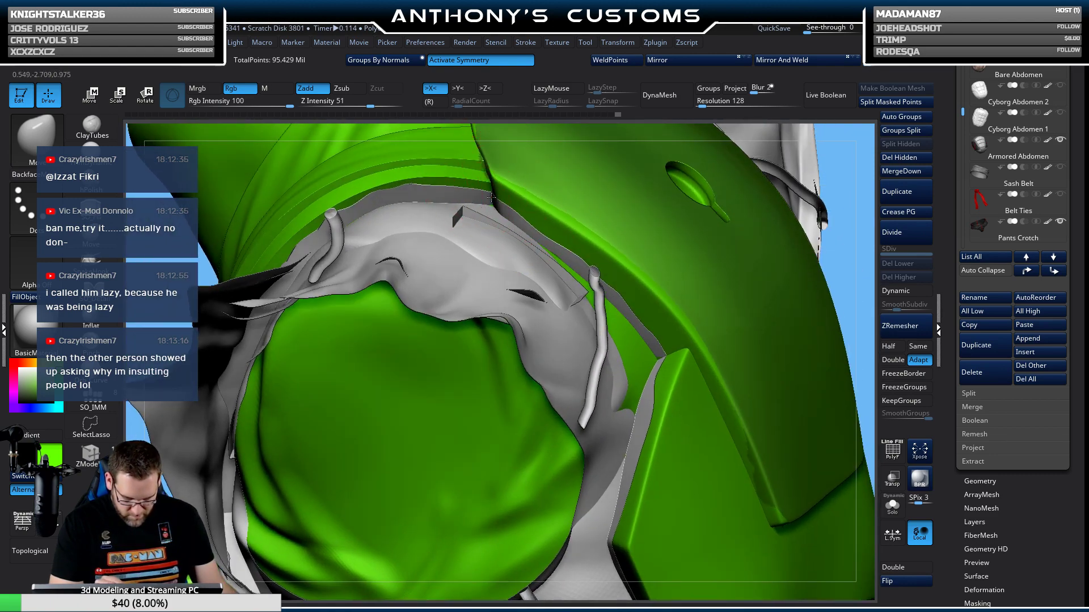
pyautogui.moveTo(537, 169)
pyautogui.mouseDown()
pyautogui.moveTo(741, 251)
pyautogui.moveTo(698, 250)
pyautogui.moveTo(727, 248)
pyautogui.moveTo(703, 287)
pyautogui.moveTo(712, 243)
pyautogui.moveTo(661, 317)
pyautogui.moveTo(649, 314)
pyautogui.mouseUp()
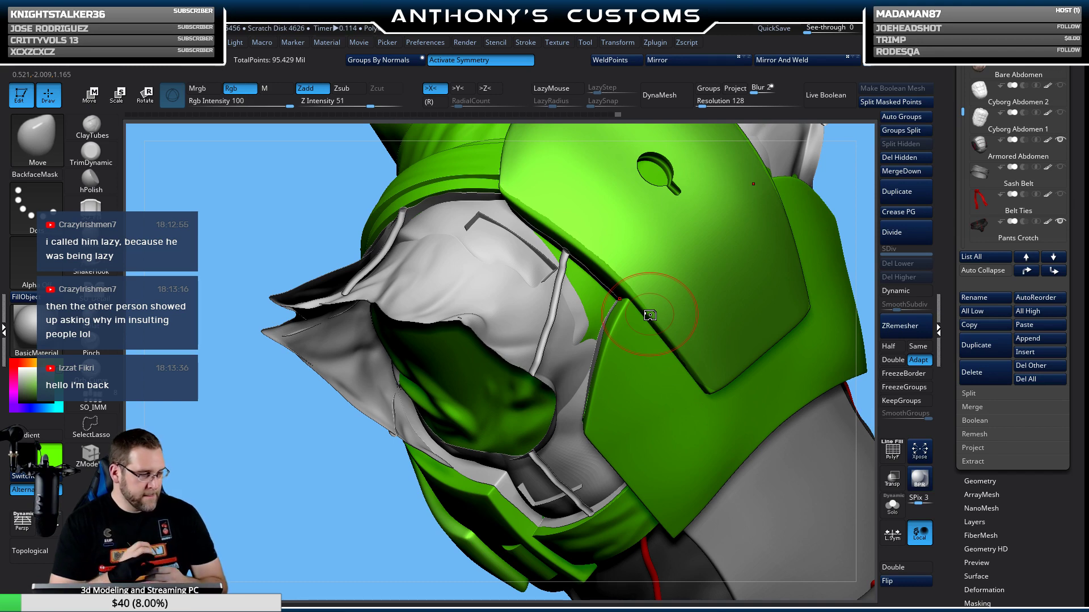
# Extend the sleeve over the remaining green gap where the raised back plate meets the side plate behind the cord.
pyautogui.moveTo(613, 218); pyautogui.dragTo(602, 197, button='right')
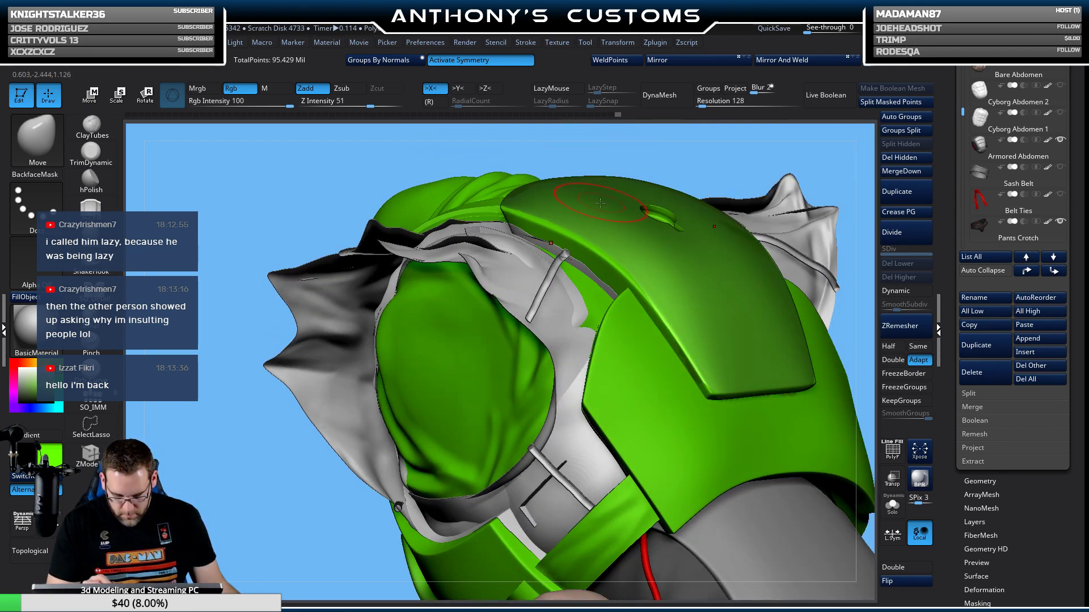
pyautogui.moveTo(586, 234); pyautogui.dragTo(567, 262, button='right')
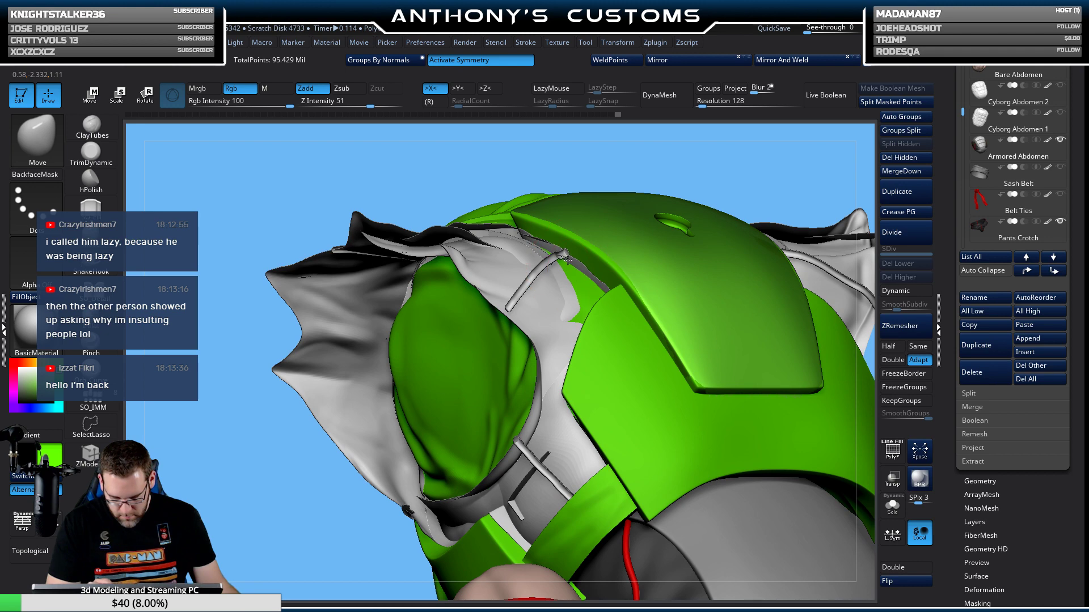
pyautogui.moveTo(554, 249)
pyautogui.mouseDown(button='right')
pyautogui.moveTo(592, 267)
pyautogui.moveTo(609, 262)
pyautogui.mouseUp(button='right')
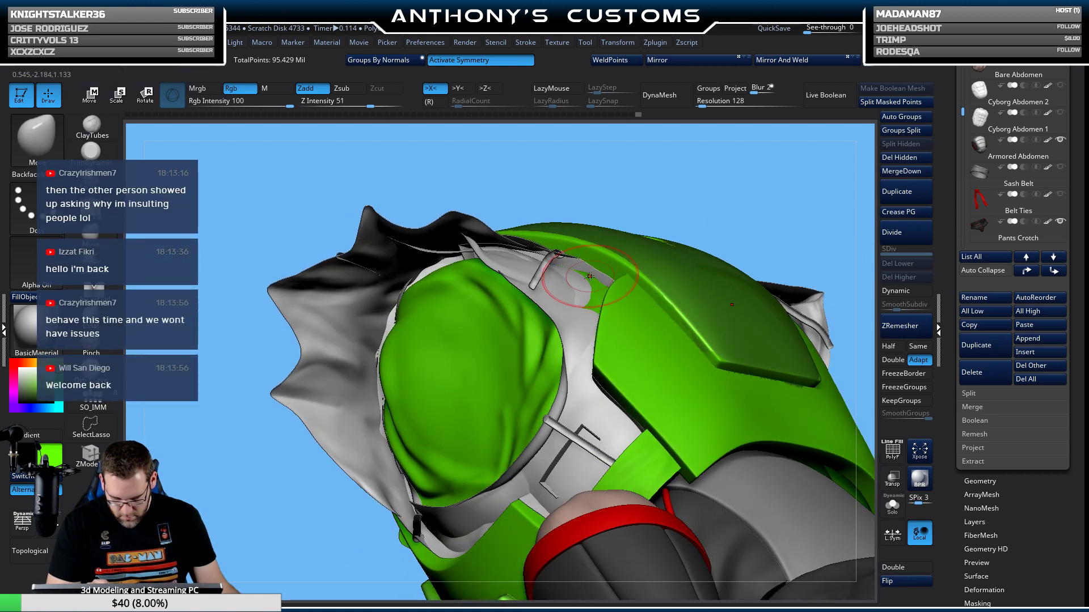
pyautogui.moveTo(604, 257)
pyautogui.mouseDown(button='right')
pyautogui.moveTo(594, 270)
pyautogui.moveTo(609, 275)
pyautogui.moveTo(595, 294)
pyautogui.mouseUp(button='right')
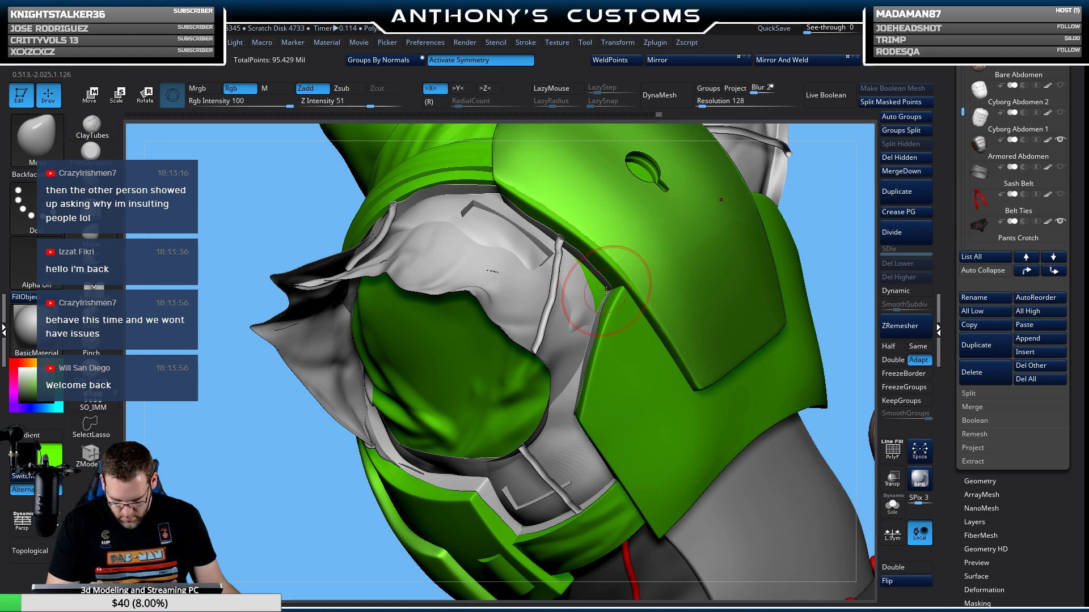
pyautogui.moveTo(608, 290)
pyautogui.mouseDown(button='right')
pyautogui.moveTo(674, 195)
pyautogui.moveTo(601, 290)
pyautogui.moveTo(689, 235)
pyautogui.moveTo(614, 289)
pyautogui.mouseUp(button='right')
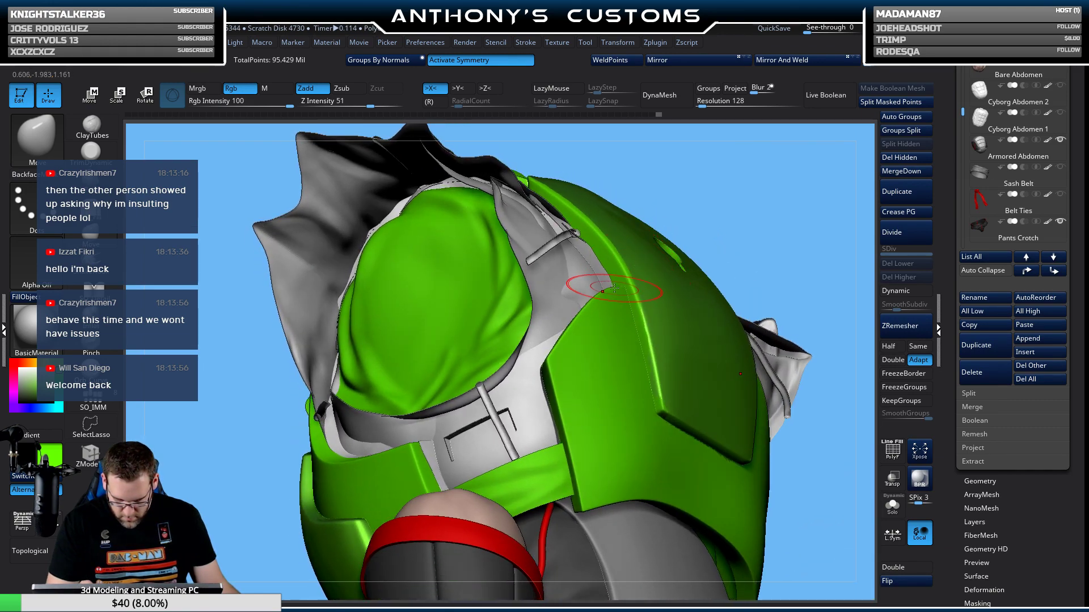
# Fit the sleeve to the inner rim of the strap and back plate around the arm opening with a resized Move brush.
pyautogui.moveTo(723, 207)
pyautogui.mouseDown(button='right')
pyautogui.moveTo(636, 264)
pyautogui.moveTo(638, 281)
pyautogui.moveTo(674, 263)
pyautogui.moveTo(624, 278)
pyautogui.mouseUp(button='right')
pyautogui.moveTo(746, 229)
pyautogui.mouseDown(button='right')
pyautogui.moveTo(790, 258)
pyautogui.moveTo(743, 283)
pyautogui.moveTo(736, 235)
pyautogui.moveTo(709, 198)
pyautogui.moveTo(481, 286)
pyautogui.mouseUp(button='right')
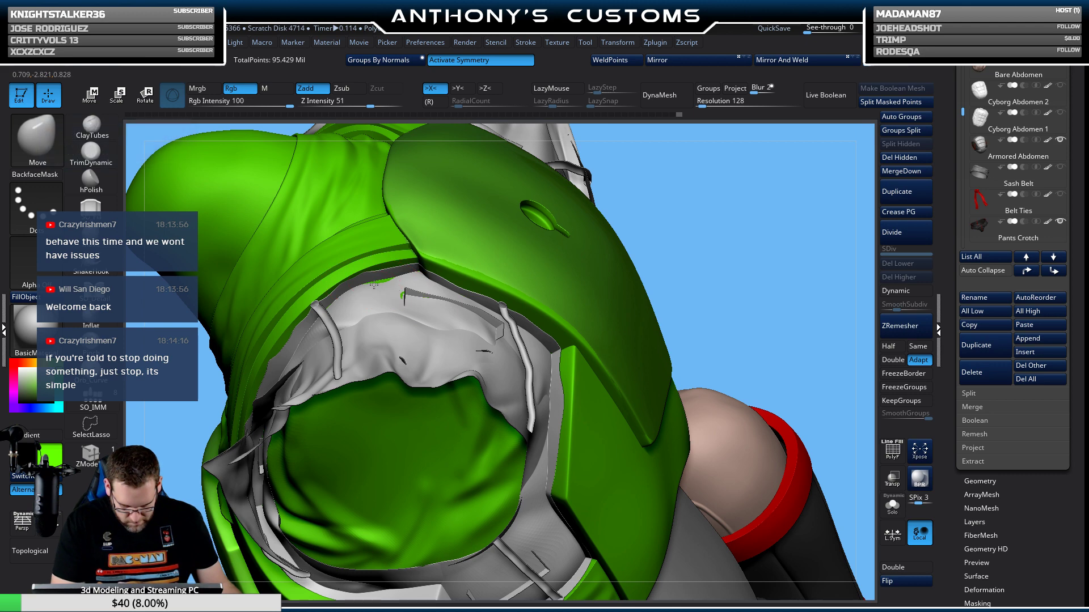
pyautogui.moveTo(737, 238); pyautogui.dragTo(773, 122)
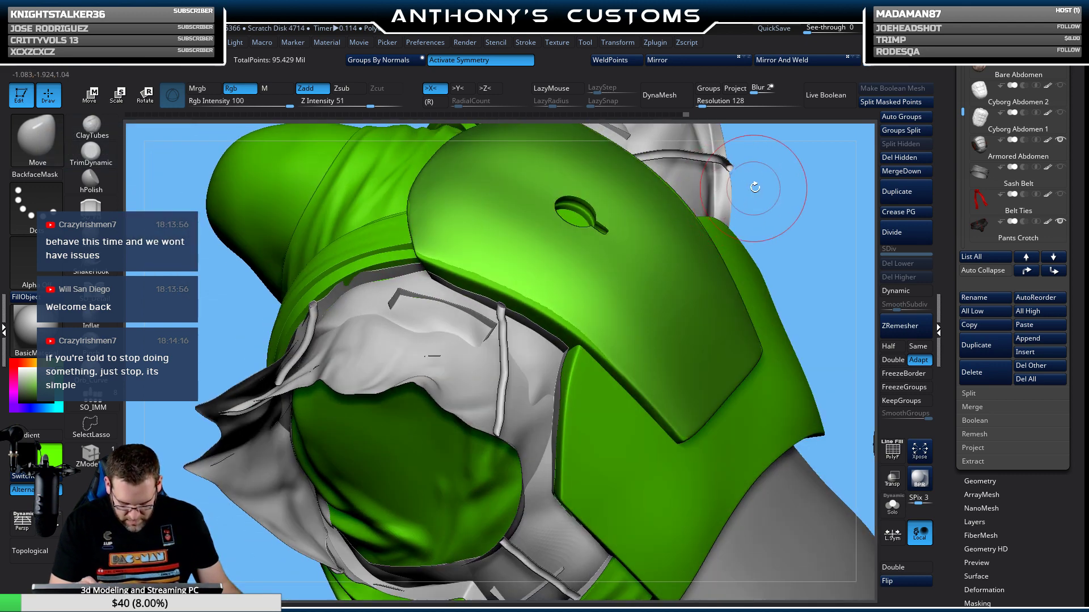
pyautogui.press('space')
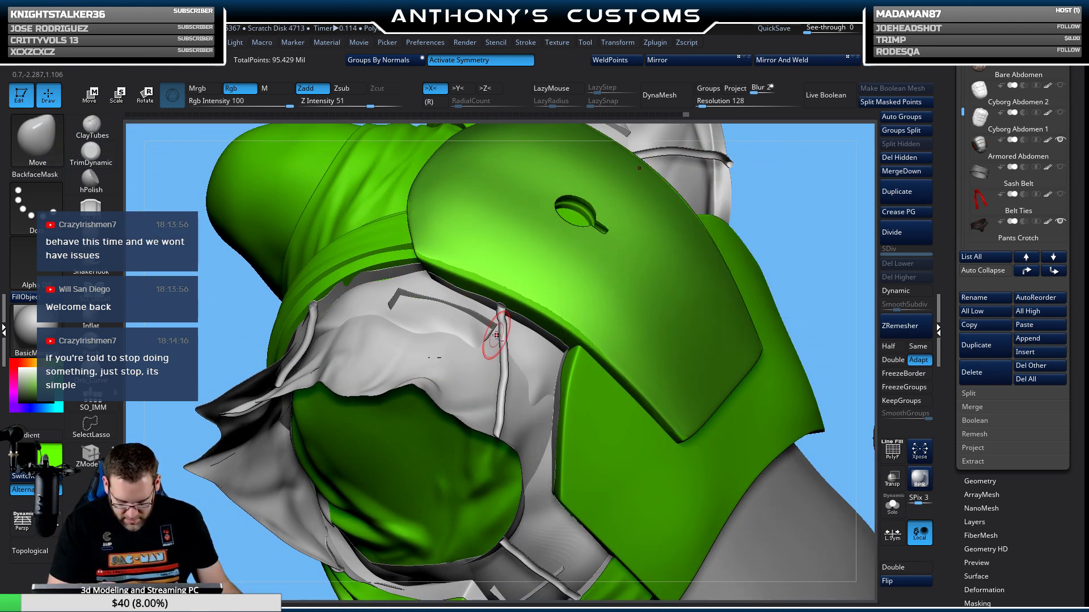
pyautogui.moveTo(840, 559); pyautogui.dragTo(779, 210)
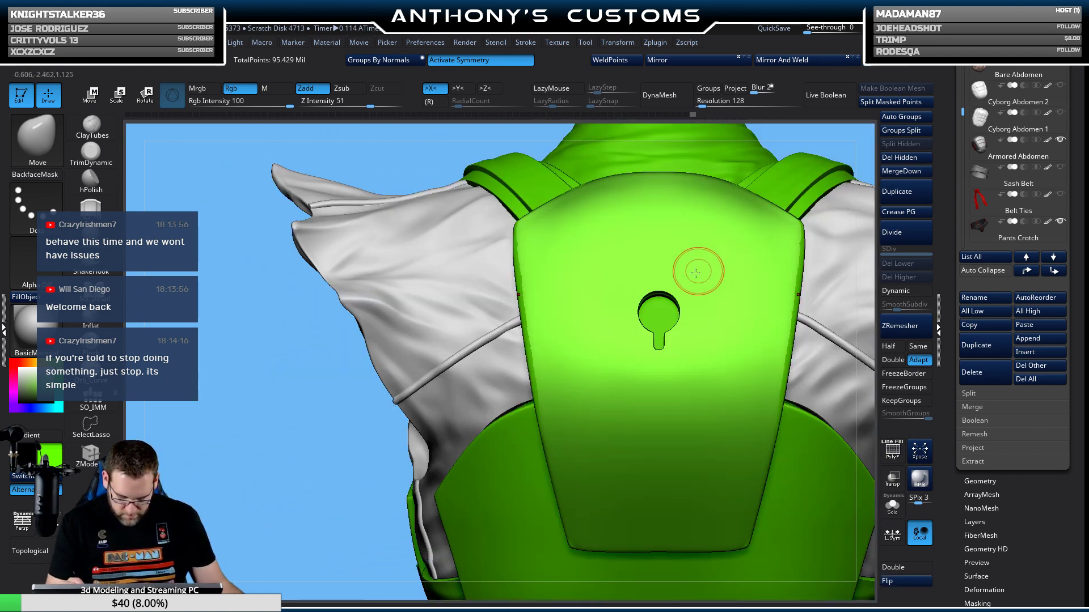
# Tuck the outer sleeve surface against the back plate's side edge and along the shoulder strap with a resized Move brush.
pyautogui.moveTo(660, 301)
pyautogui.mouseDown(button='right')
pyautogui.moveTo(595, 238)
pyautogui.moveTo(587, 367)
pyautogui.mouseUp(button='right')
pyautogui.press('space')
pyautogui.moveTo(526, 398); pyautogui.dragTo(521, 400)
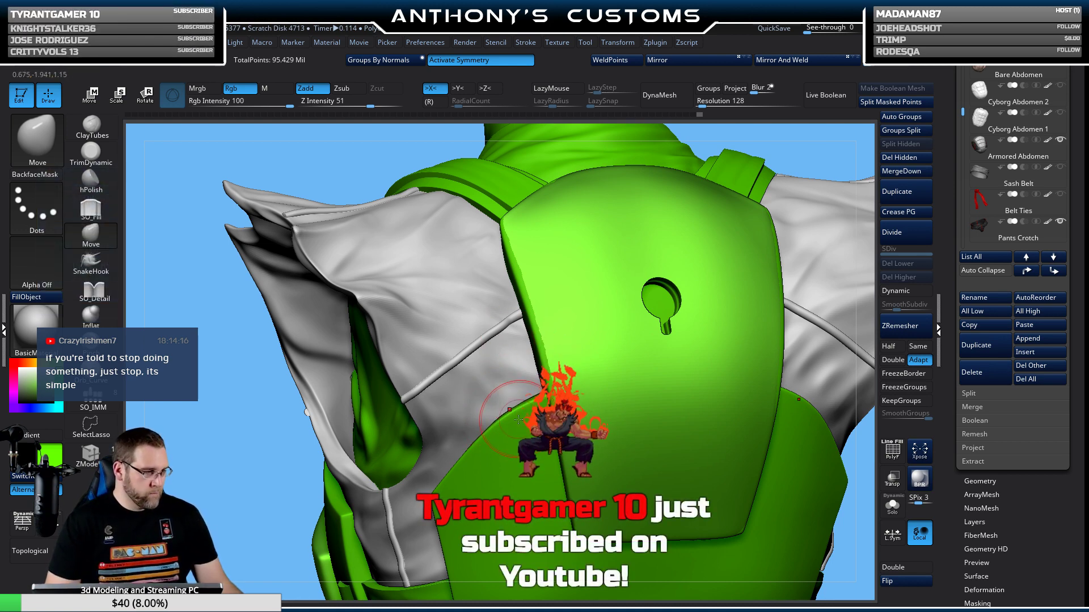
pyautogui.moveTo(518, 377); pyautogui.dragTo(526, 510, button='right')
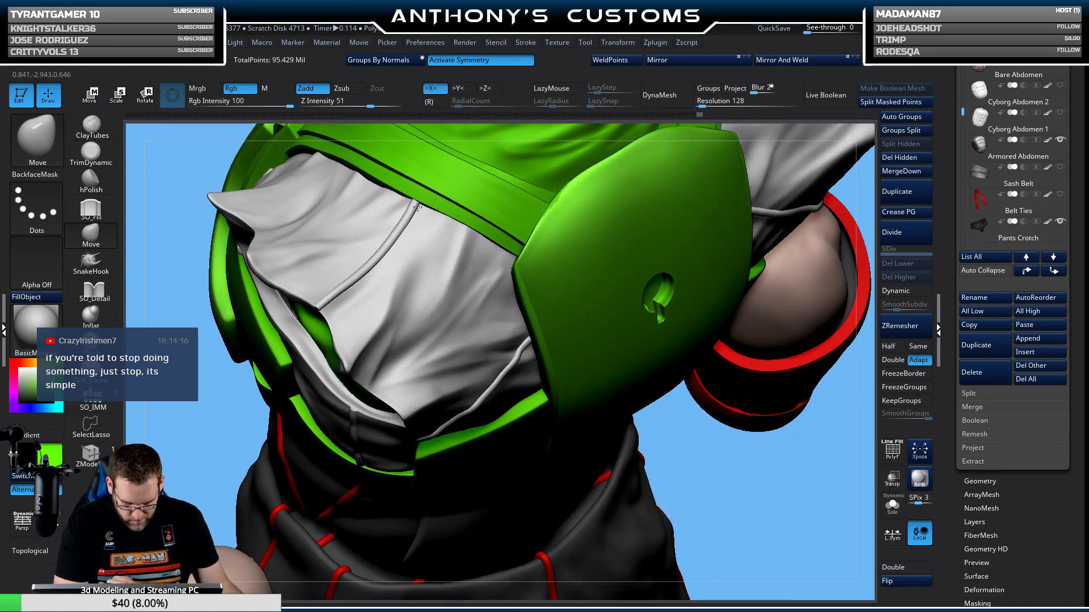
pyautogui.moveTo(488, 246)
pyautogui.mouseDown(button='right')
pyautogui.moveTo(599, 456)
pyautogui.moveTo(448, 266)
pyautogui.mouseUp(button='right')
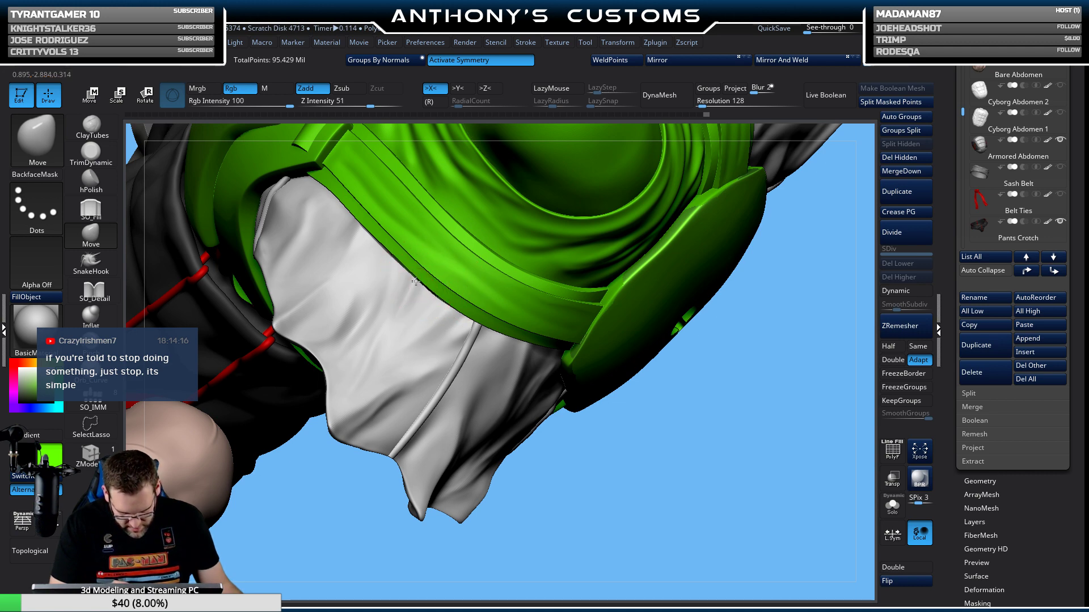
pyautogui.moveTo(619, 456)
pyautogui.mouseDown(button='right')
pyautogui.moveTo(627, 494)
pyautogui.moveTo(507, 316)
pyautogui.mouseUp(button='right')
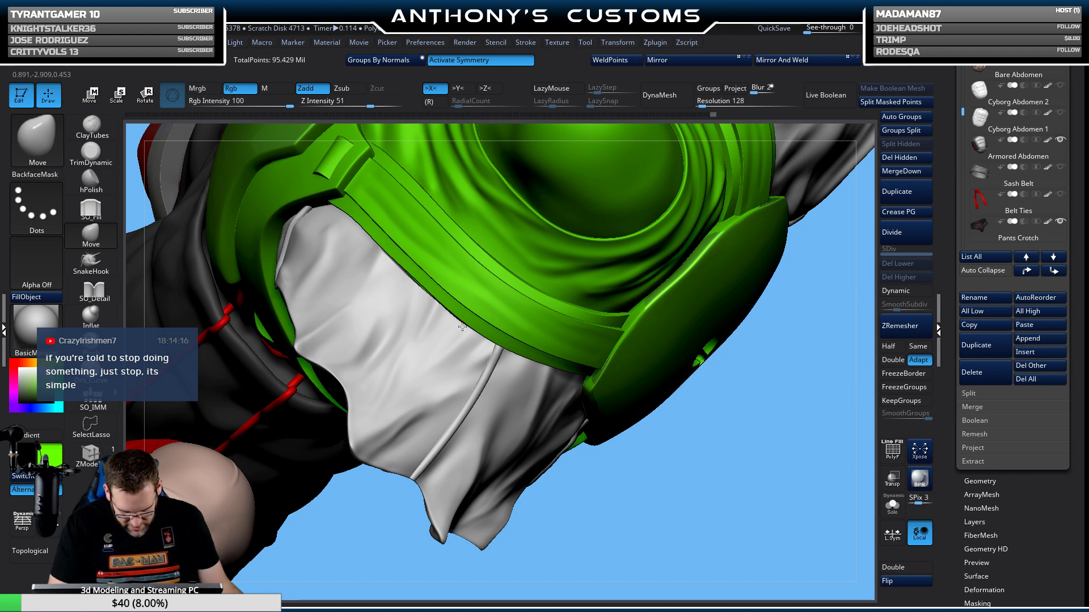
# Move the front underarm sleeve surface against the chest's side strap and the front plate's edge.
pyautogui.moveTo(376, 486)
pyautogui.mouseDown(button='right')
pyautogui.moveTo(591, 372)
pyautogui.moveTo(589, 325)
pyautogui.moveTo(780, 343)
pyautogui.moveTo(596, 469)
pyautogui.moveTo(612, 470)
pyautogui.moveTo(657, 391)
pyautogui.moveTo(623, 397)
pyautogui.moveTo(450, 335)
pyautogui.moveTo(442, 295)
pyautogui.mouseUp(button='right')
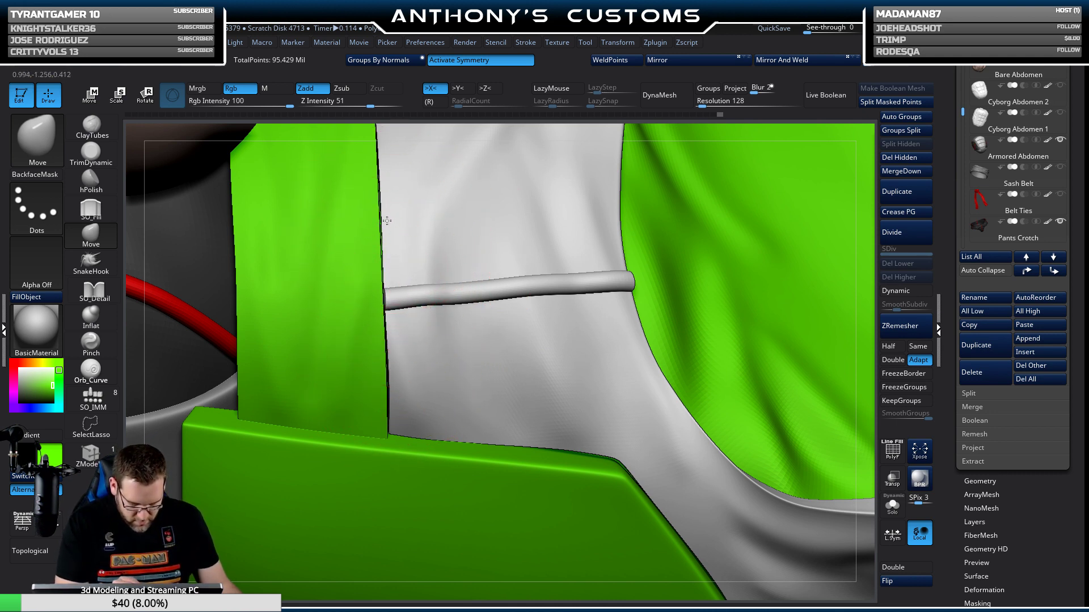
pyautogui.moveTo(393, 214)
pyautogui.mouseDown(button='right')
pyautogui.moveTo(437, 365)
pyautogui.moveTo(435, 414)
pyautogui.moveTo(535, 316)
pyautogui.moveTo(544, 341)
pyautogui.moveTo(515, 302)
pyautogui.mouseUp(button='right')
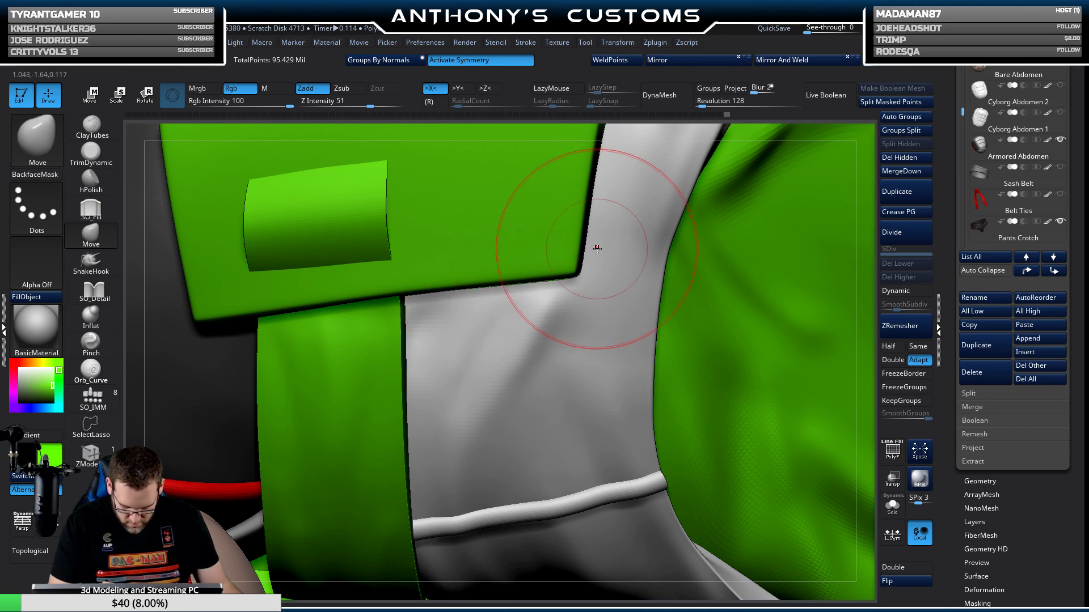
pyautogui.moveTo(603, 250)
pyautogui.keyDown('alt'); pyautogui.mouseDown(button='right')
pyautogui.moveTo(577, 314)
pyautogui.moveTo(554, 330)
pyautogui.moveTo(579, 323)
pyautogui.moveTo(573, 387)
pyautogui.moveTo(522, 376)
pyautogui.moveTo(514, 314)
pyautogui.moveTo(558, 233)
pyautogui.moveTo(741, 352)
pyautogui.moveTo(681, 253)
pyautogui.moveTo(569, 401)
pyautogui.moveTo(578, 315)
pyautogui.mouseUp(button='right'); pyautogui.keyUp('alt')
# Close the thin gap between the sleeve and the raised back plate's edge around the rear cord, resizing the Move brush.
pyautogui.press('space')
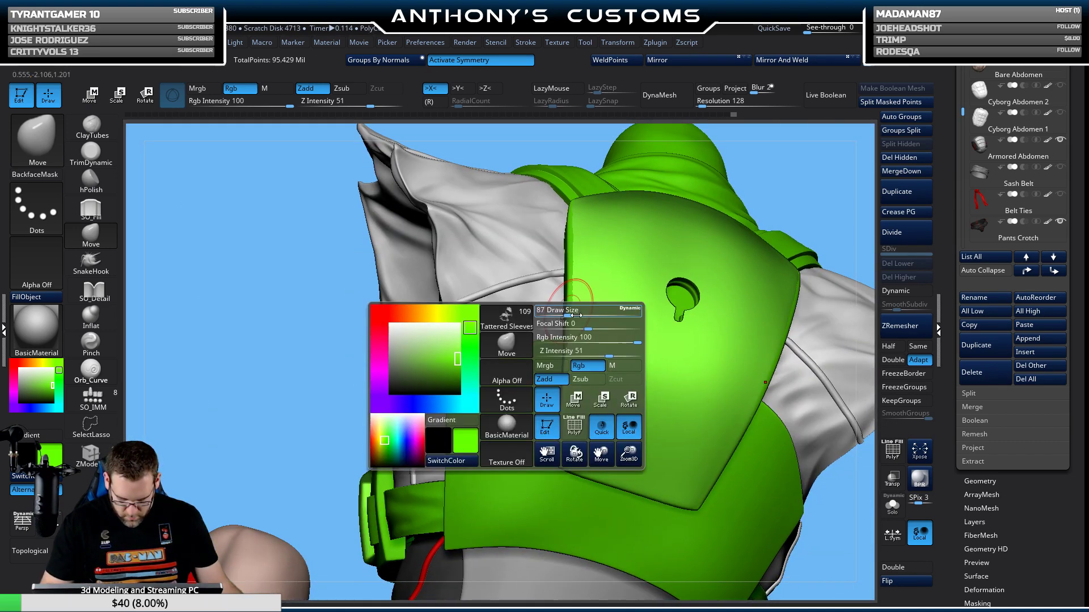
pyautogui.moveTo(627, 181); pyautogui.dragTo(463, 567, button='right')
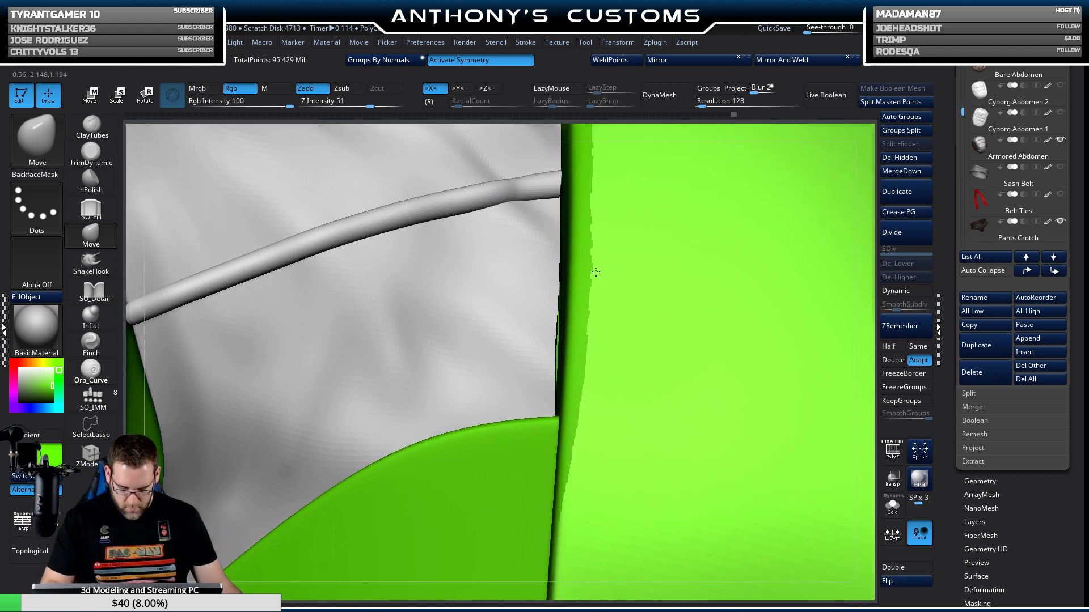
pyautogui.moveTo(577, 296); pyautogui.dragTo(555, 292, button='right')
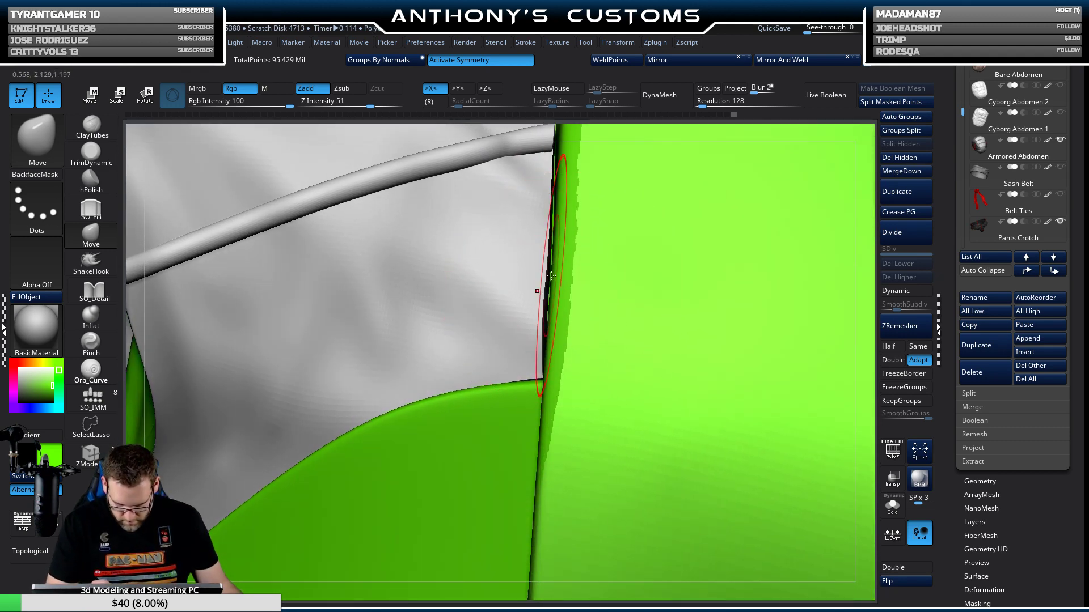
pyautogui.press('space')
pyautogui.moveTo(549, 280); pyautogui.dragTo(579, 279)
pyautogui.press('space')
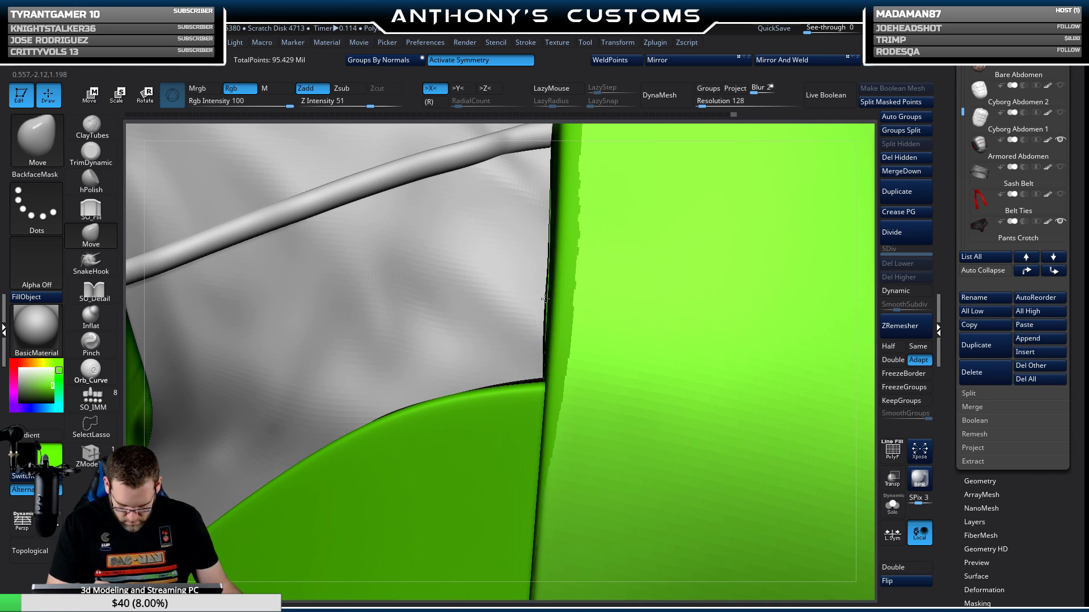
pyautogui.moveTo(562, 280); pyautogui.dragTo(541, 368, button='right')
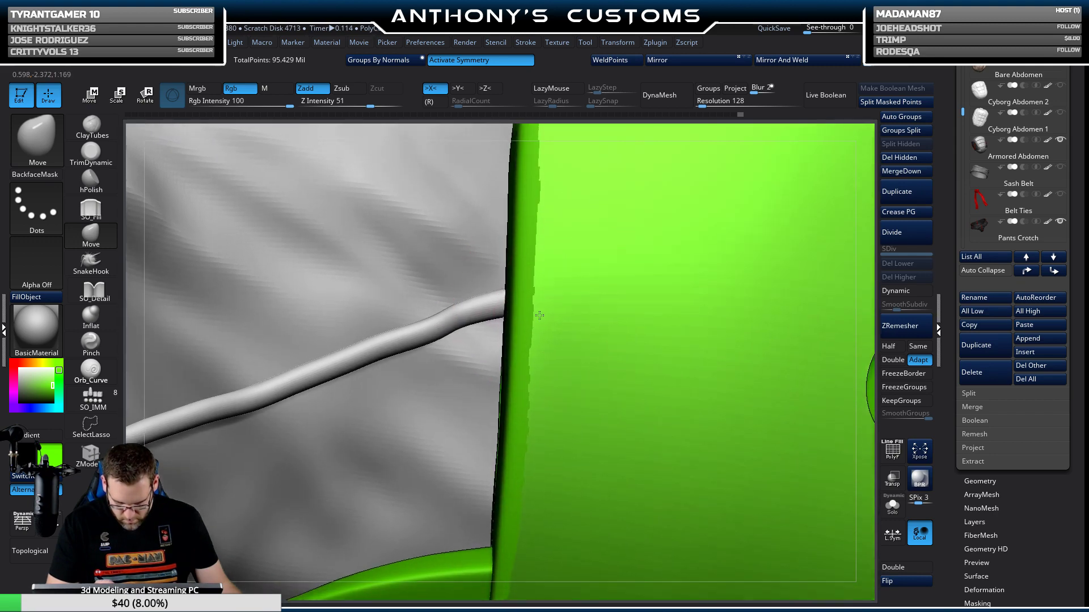
pyautogui.moveTo(502, 315); pyautogui.dragTo(516, 368, button='right')
# Move the underarm sleeve surface over the green sliver at the side plate's corner and edge beside the cord.
pyautogui.moveTo(519, 389)
pyautogui.mouseDown(button='right')
pyautogui.moveTo(573, 114)
pyautogui.moveTo(591, 142)
pyautogui.moveTo(571, 304)
pyautogui.moveTo(462, 255)
pyautogui.moveTo(545, 235)
pyautogui.moveTo(538, 245)
pyautogui.moveTo(551, 262)
pyautogui.moveTo(438, 321)
pyautogui.moveTo(553, 321)
pyautogui.moveTo(556, 306)
pyautogui.mouseUp(button='right')
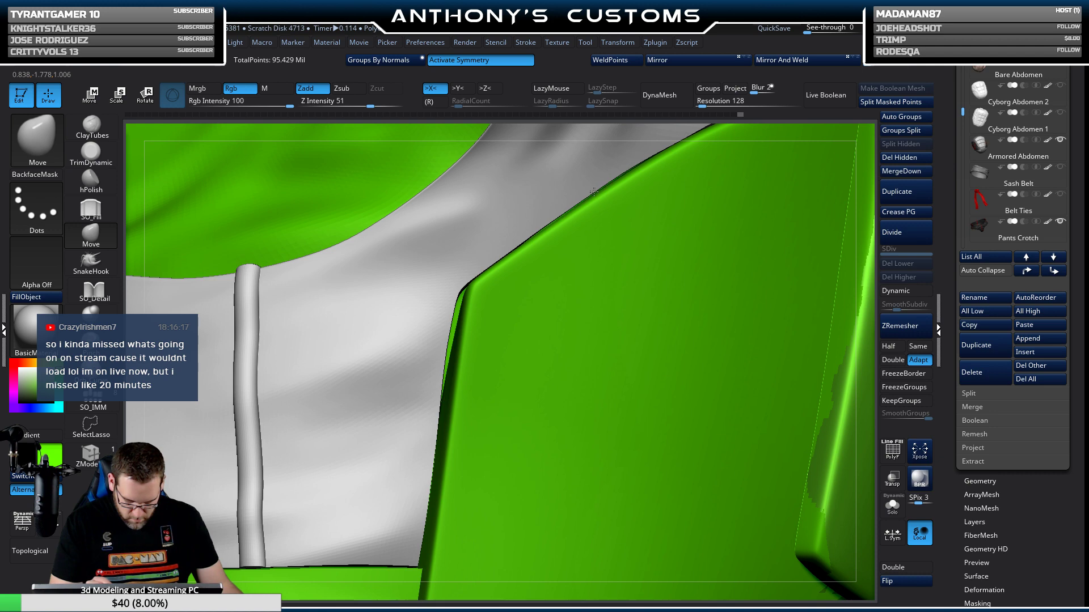
pyautogui.moveTo(458, 300); pyautogui.dragTo(465, 288, button='right')
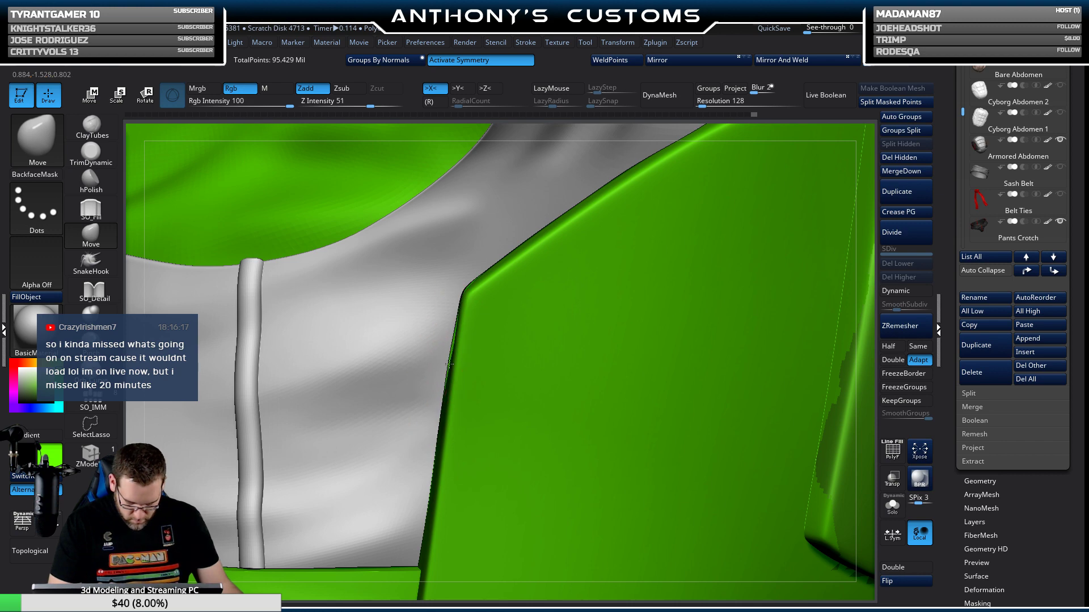
pyautogui.moveTo(461, 354); pyautogui.dragTo(473, 238, button='right')
pyautogui.moveTo(482, 372)
pyautogui.mouseDown(button='right')
pyautogui.moveTo(477, 359)
pyautogui.moveTo(474, 384)
pyautogui.moveTo(529, 275)
pyautogui.moveTo(484, 227)
pyautogui.mouseUp(button='right')
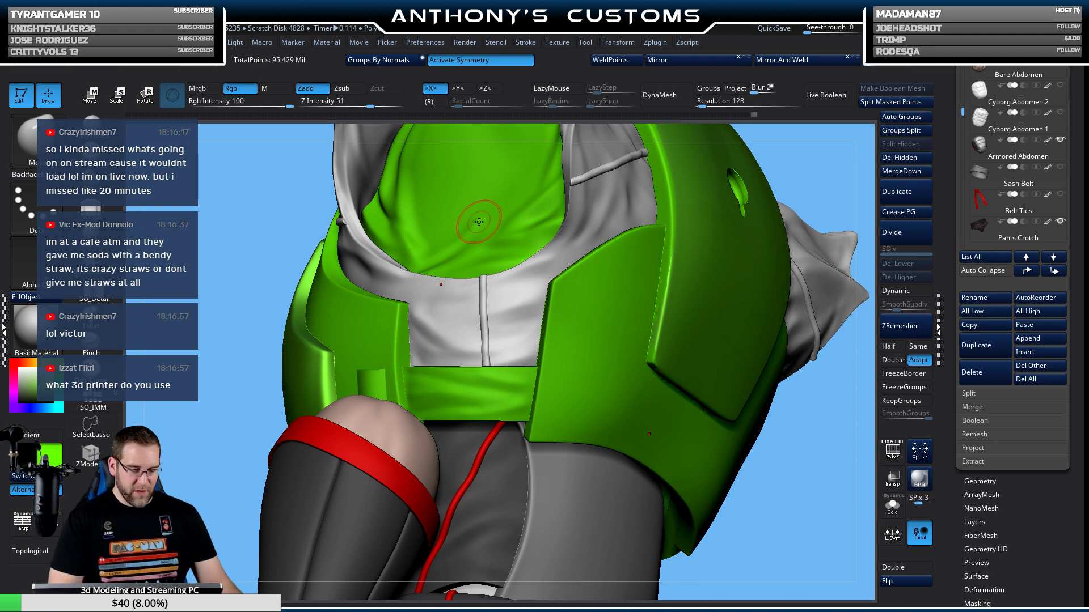
# Examine how the sleeves meet the armored chest around the arm openings from the front and both sides.
pyautogui.moveTo(775, 478); pyautogui.dragTo(732, 427)
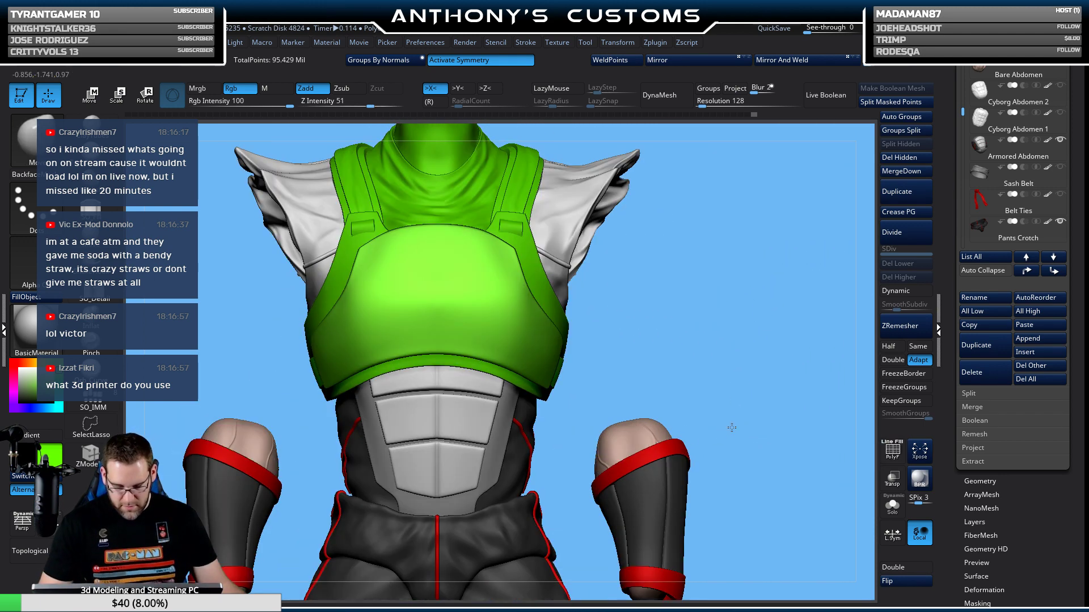
pyautogui.moveTo(705, 316); pyautogui.dragTo(483, 316)
pyautogui.moveTo(713, 291); pyautogui.dragTo(732, 274)
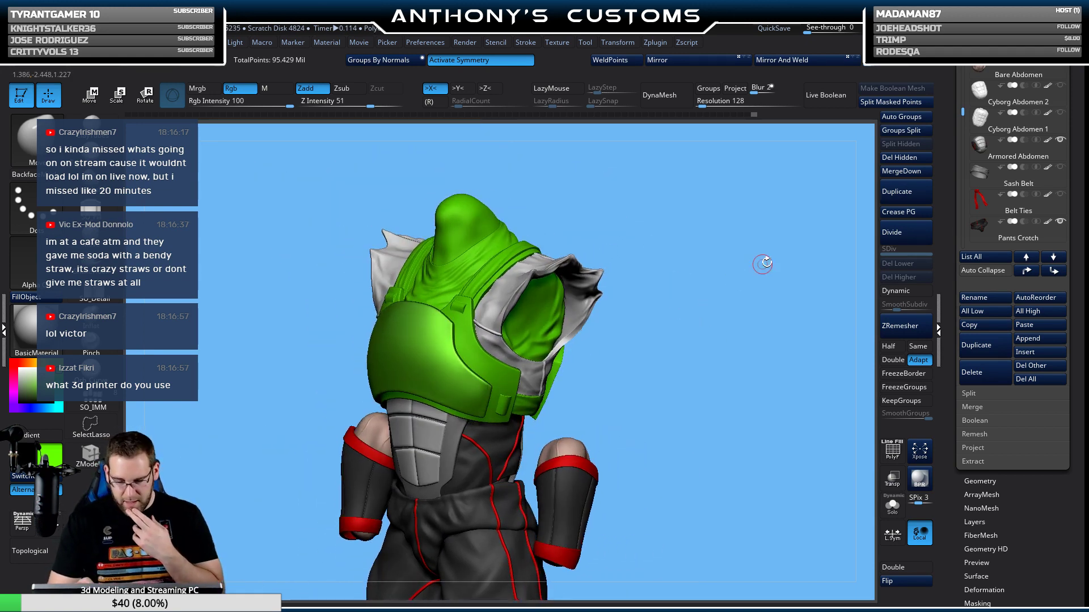
pyautogui.moveTo(962, 113); pyautogui.dragTo(963, 235)
pyautogui.click(1060, 139)
pyautogui.moveTo(782, 311); pyautogui.dragTo(663, 293)
pyautogui.moveTo(558, 285); pyautogui.dragTo(825, 158)
pyautogui.click(1058, 140)
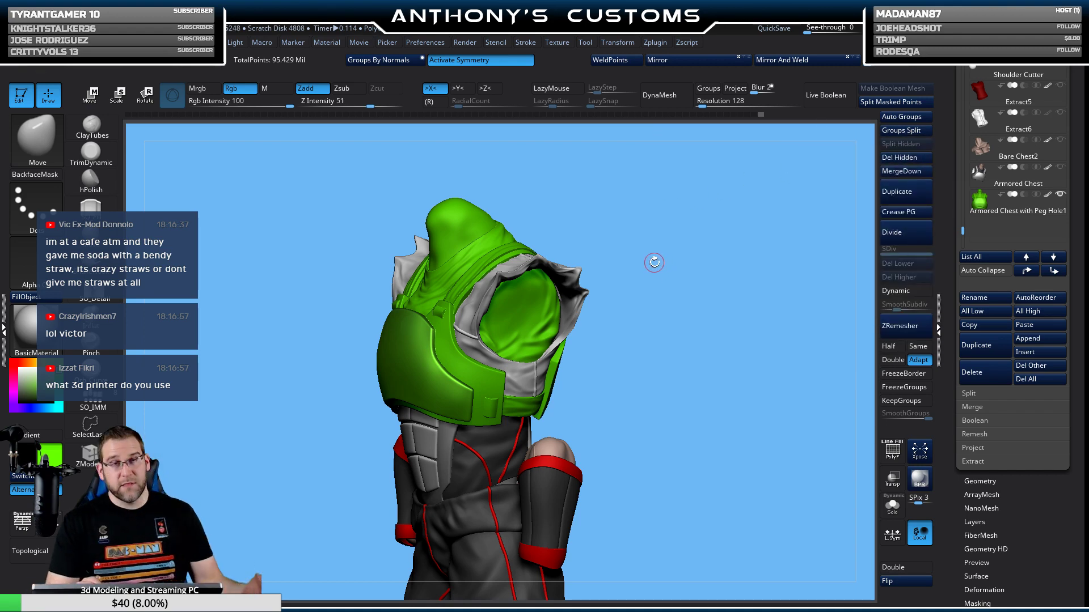
pyautogui.moveTo(669, 250); pyautogui.dragTo(531, 268)
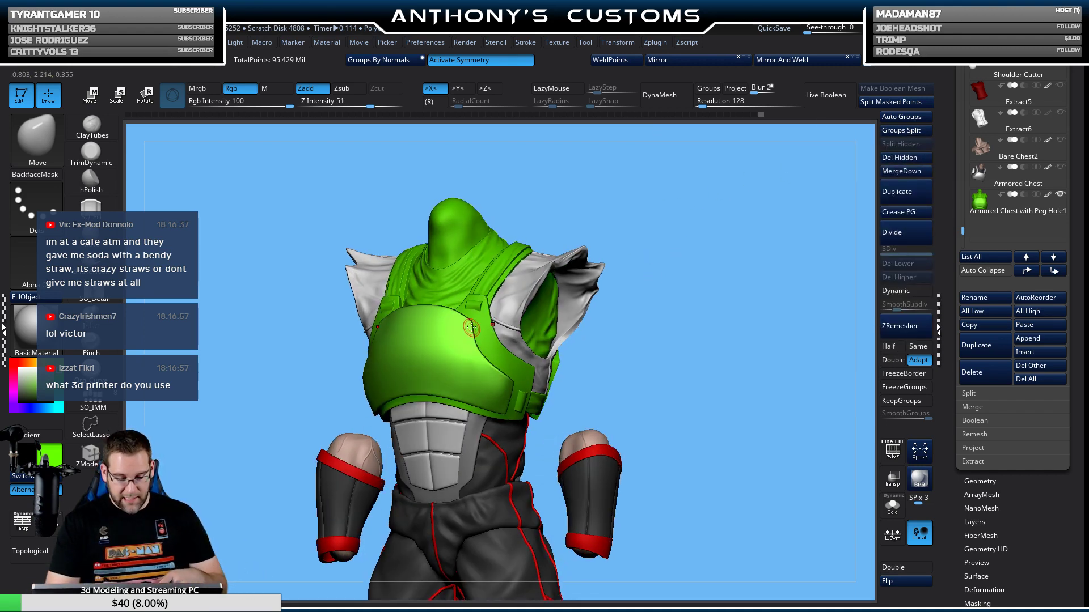
pyautogui.moveTo(677, 288); pyautogui.dragTo(702, 293)
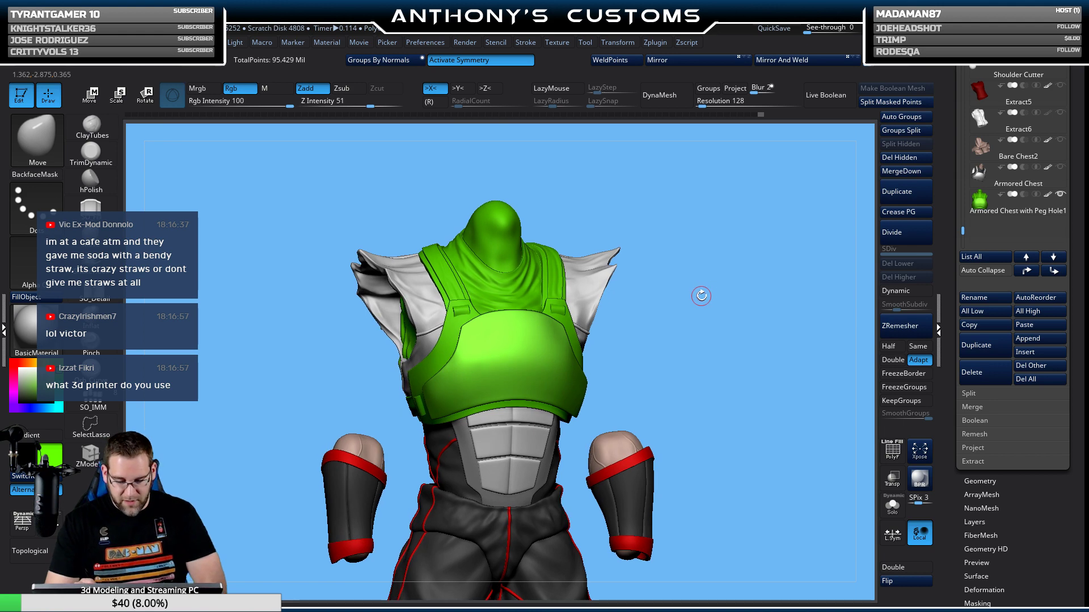
# Turn off symmetry and flip the sleeves' normals to expose their inner walls and rectangular tabs around the arm opening.
pyautogui.click(508, 60)
pyautogui.moveTo(732, 361); pyautogui.dragTo(809, 445)
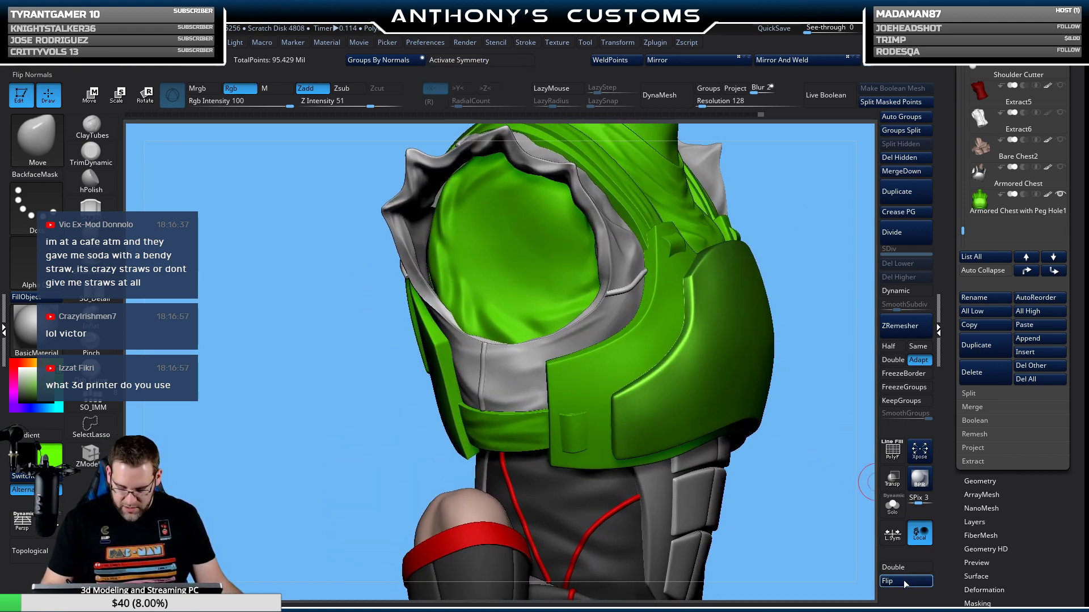
pyautogui.moveTo(788, 181); pyautogui.dragTo(780, 300)
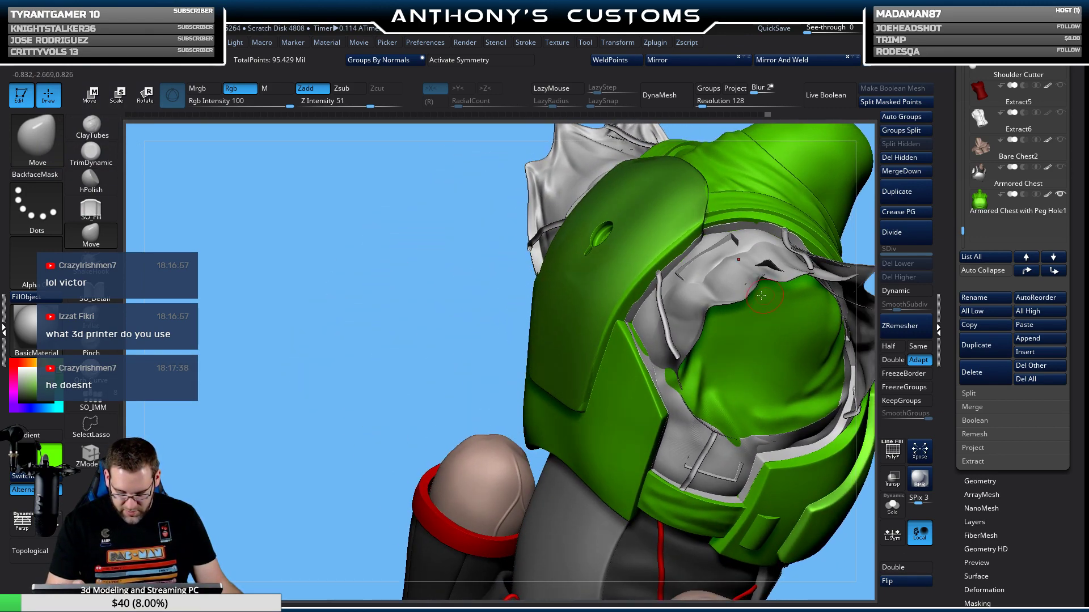
pyautogui.moveTo(364, 369); pyautogui.dragTo(358, 207)
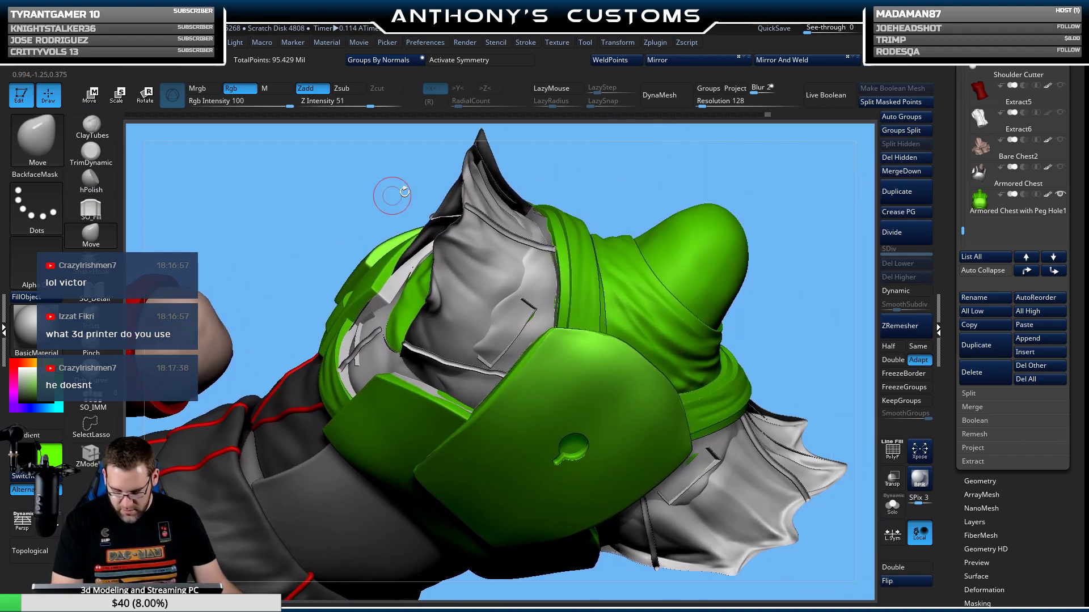
pyautogui.moveTo(625, 174); pyautogui.dragTo(633, 179)
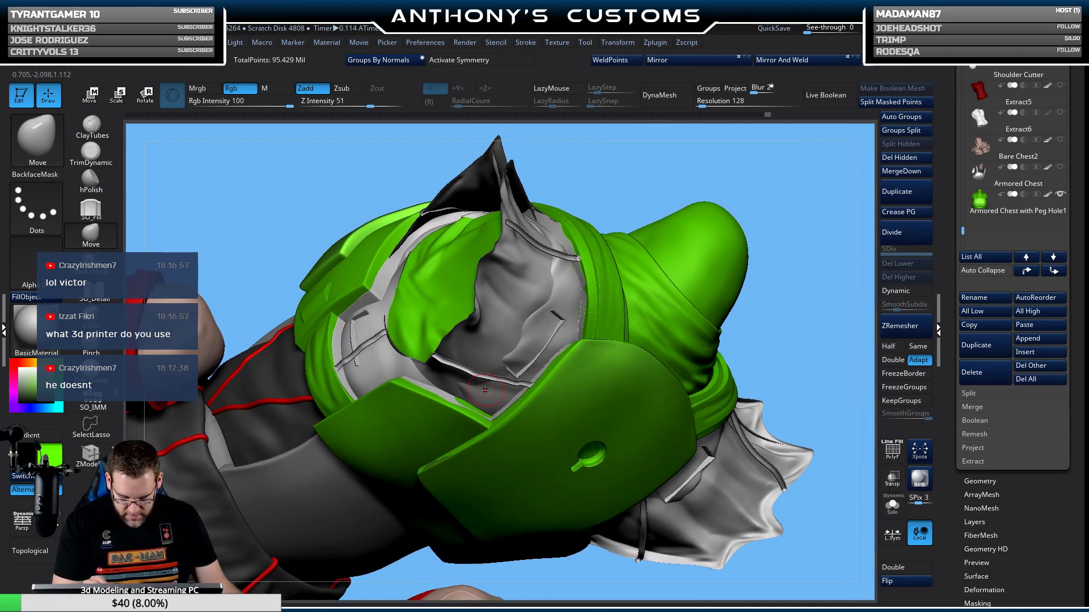
# Turn symmetry back on and move the sleeves' inner surface near the back plate's edge, toggling the flipped normals to compare.
pyautogui.press('x')
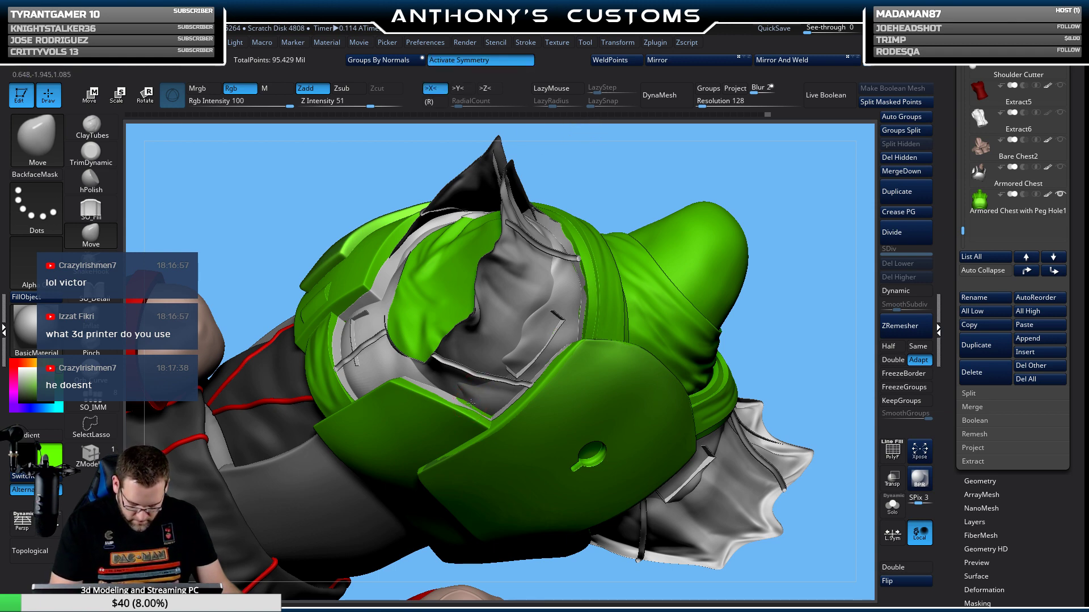
pyautogui.moveTo(778, 299); pyautogui.dragTo(743, 309)
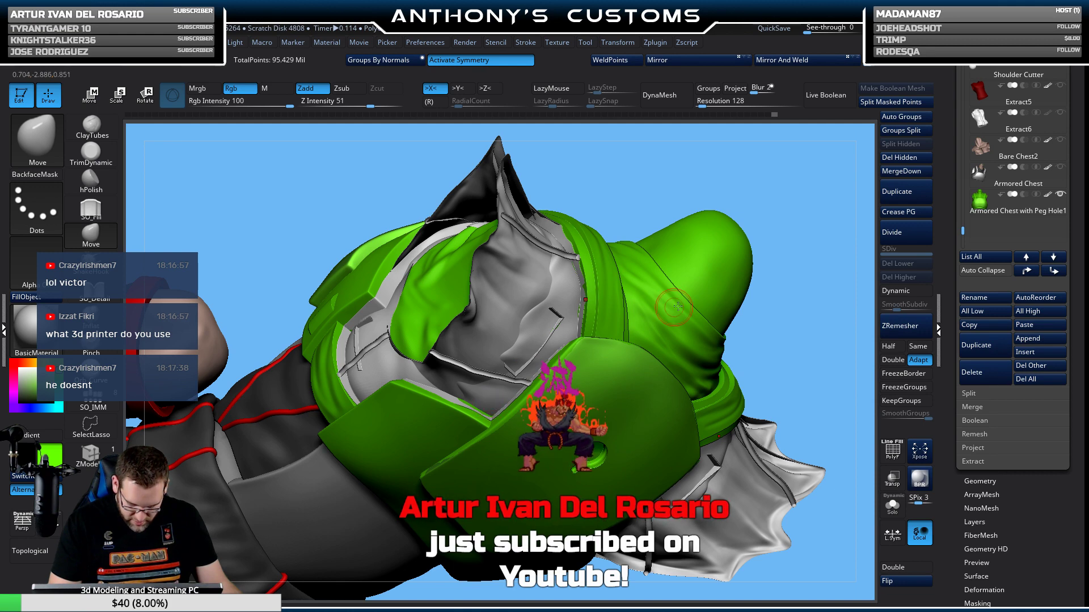
pyautogui.moveTo(766, 308); pyautogui.dragTo(750, 315)
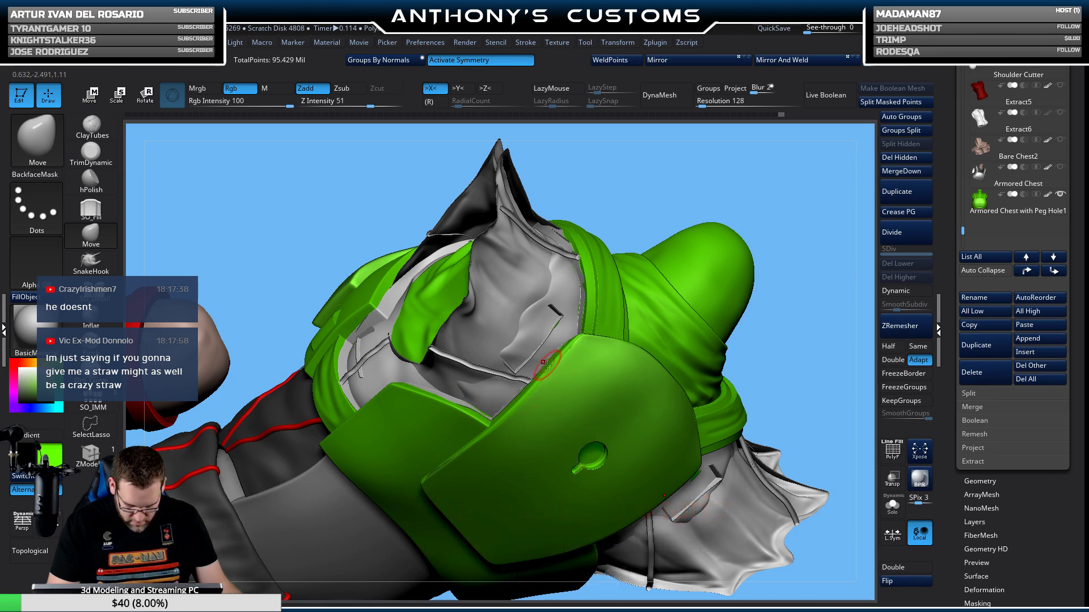
pyautogui.moveTo(821, 451); pyautogui.dragTo(669, 229)
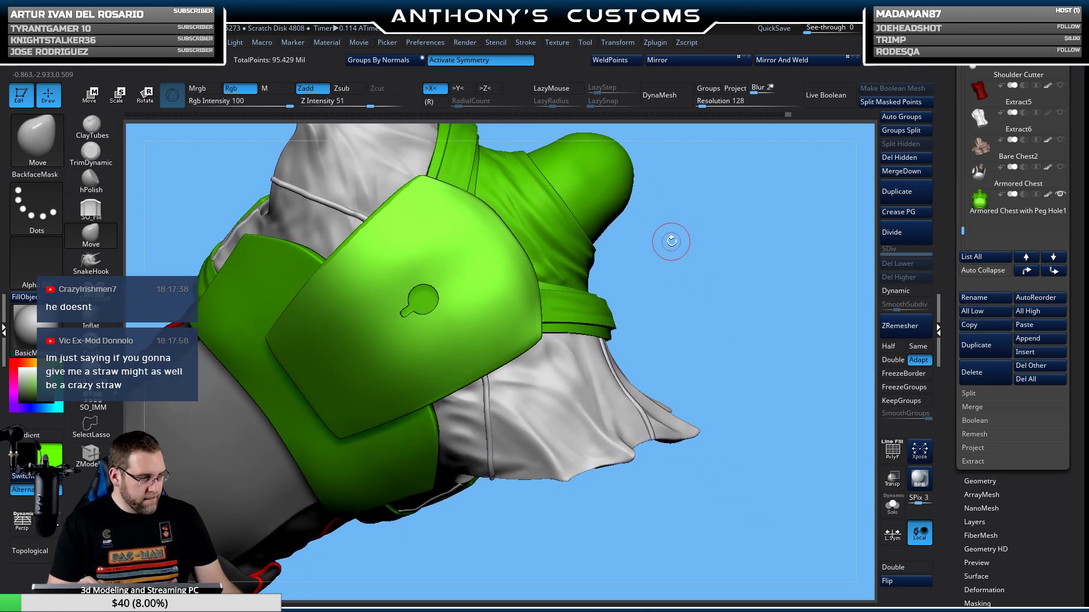
pyautogui.moveTo(730, 302); pyautogui.dragTo(730, 227)
pyautogui.click(901, 582)
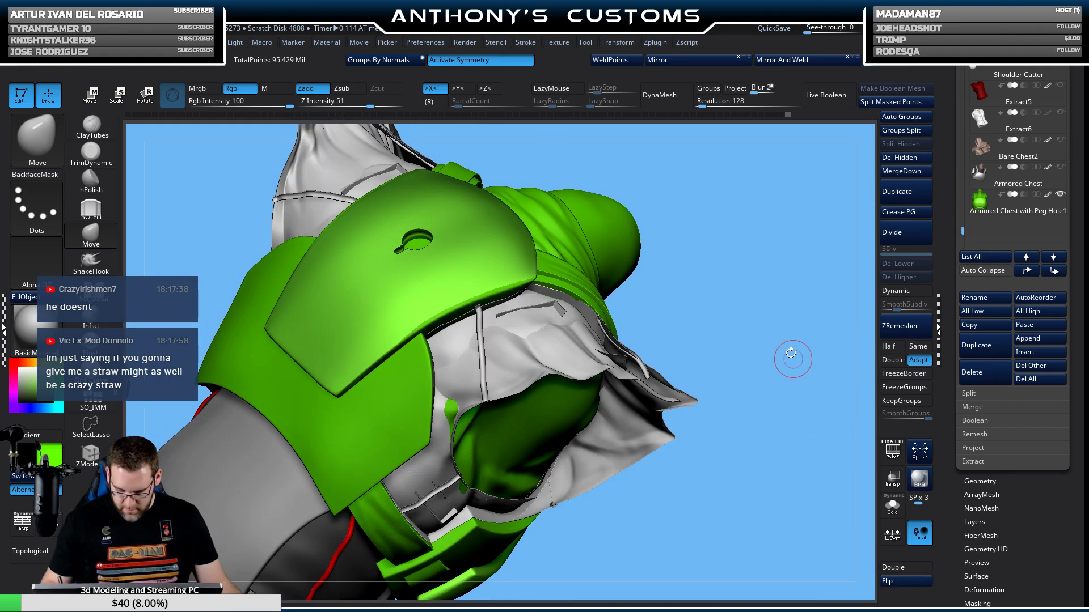
# Resize the Move brush and adjust the sleeve's inner wall around the rear tab beneath the back plate.
pyautogui.moveTo(802, 382)
pyautogui.mouseDown()
pyautogui.moveTo(729, 250)
pyautogui.moveTo(732, 279)
pyautogui.moveTo(868, 285)
pyautogui.moveTo(766, 280)
pyautogui.moveTo(661, 241)
pyautogui.moveTo(705, 301)
pyautogui.moveTo(702, 325)
pyautogui.moveTo(667, 227)
pyautogui.mouseUp()
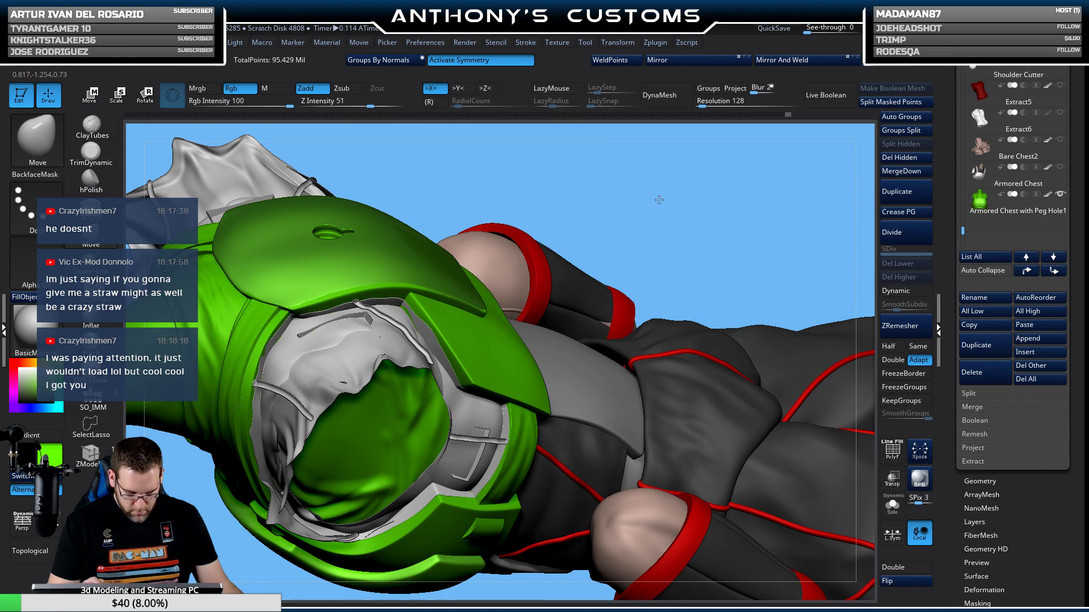
pyautogui.press('space')
pyautogui.moveTo(661, 369); pyautogui.dragTo(447, 243)
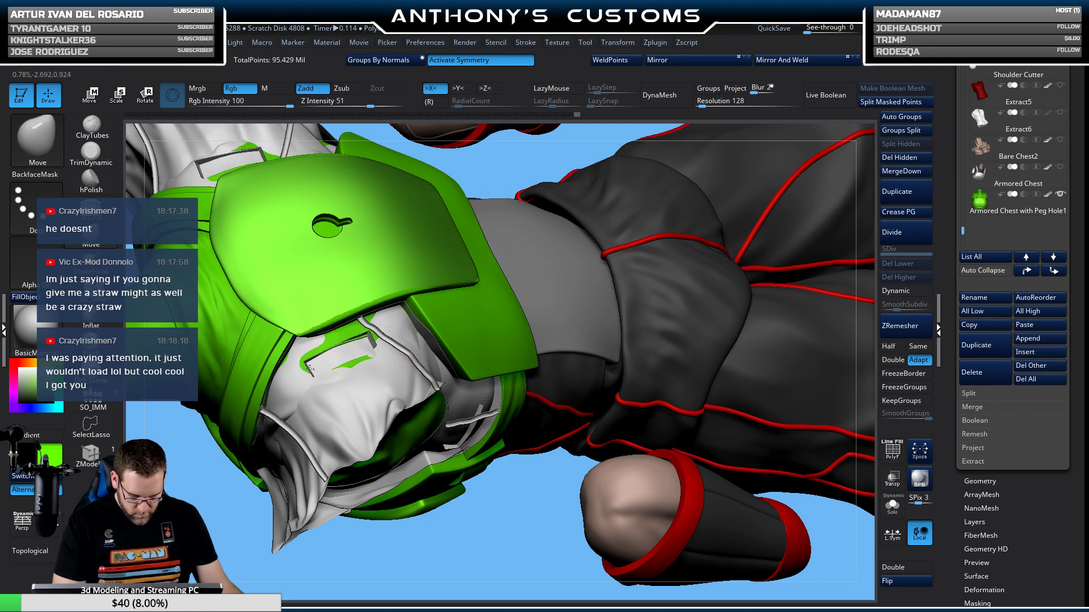
pyautogui.moveTo(319, 356); pyautogui.dragTo(417, 310, button='right')
pyautogui.press('space')
pyautogui.moveTo(416, 312); pyautogui.dragTo(409, 309)
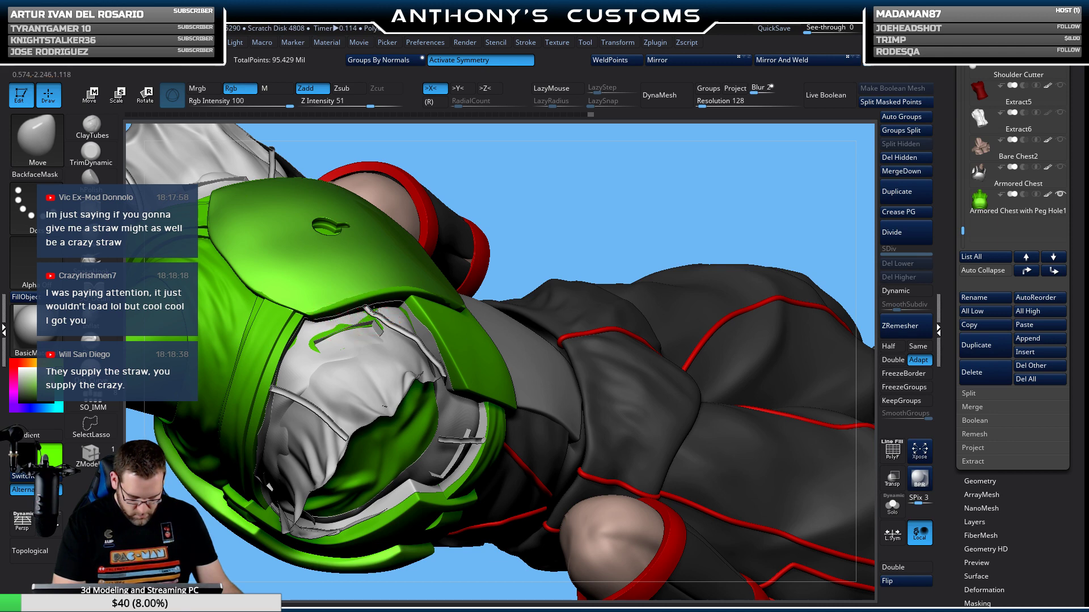
pyautogui.moveTo(548, 190)
pyautogui.mouseDown()
pyautogui.moveTo(604, 211)
pyautogui.moveTo(437, 311)
pyautogui.mouseUp()
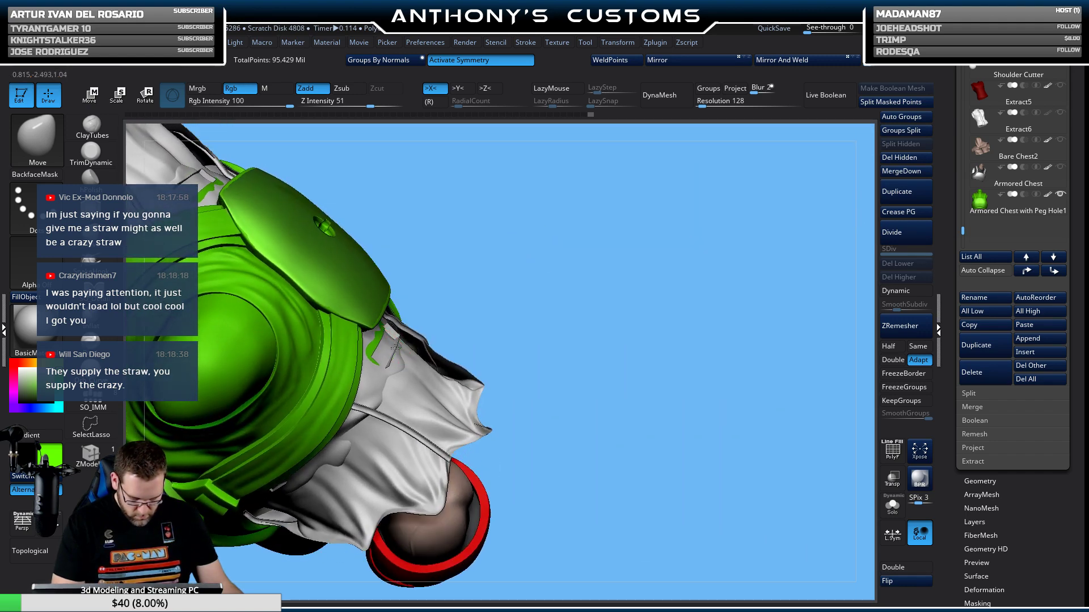
pyautogui.moveTo(491, 230); pyautogui.dragTo(705, 303)
# Turn off symmetry and move the sleeve's inner surface around the underarm tab beside the cord and the chest's side strap.
pyautogui.press('x')
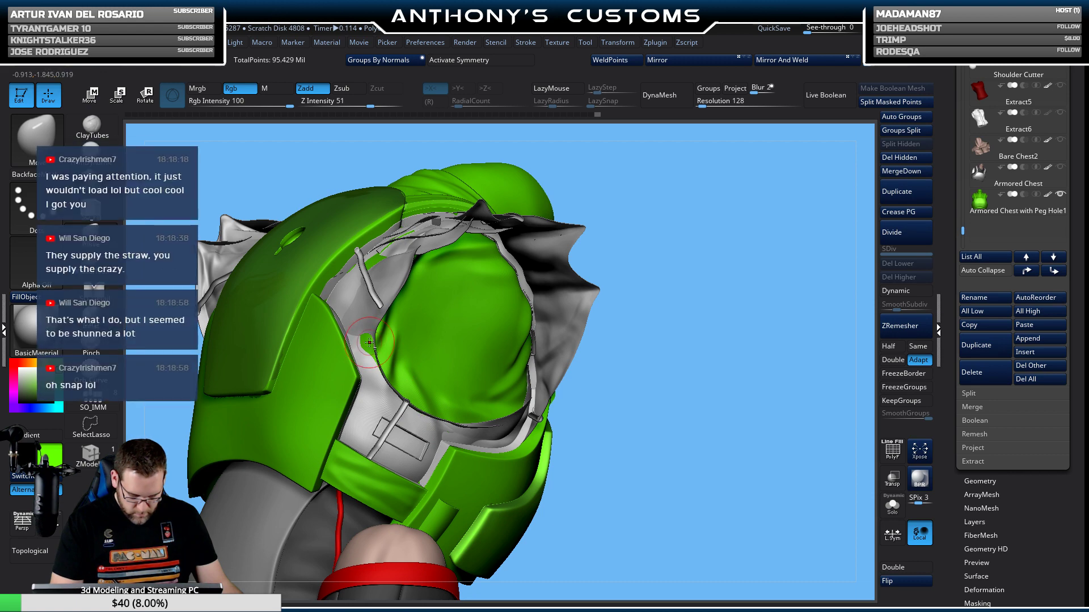
pyautogui.moveTo(676, 302); pyautogui.dragTo(621, 265)
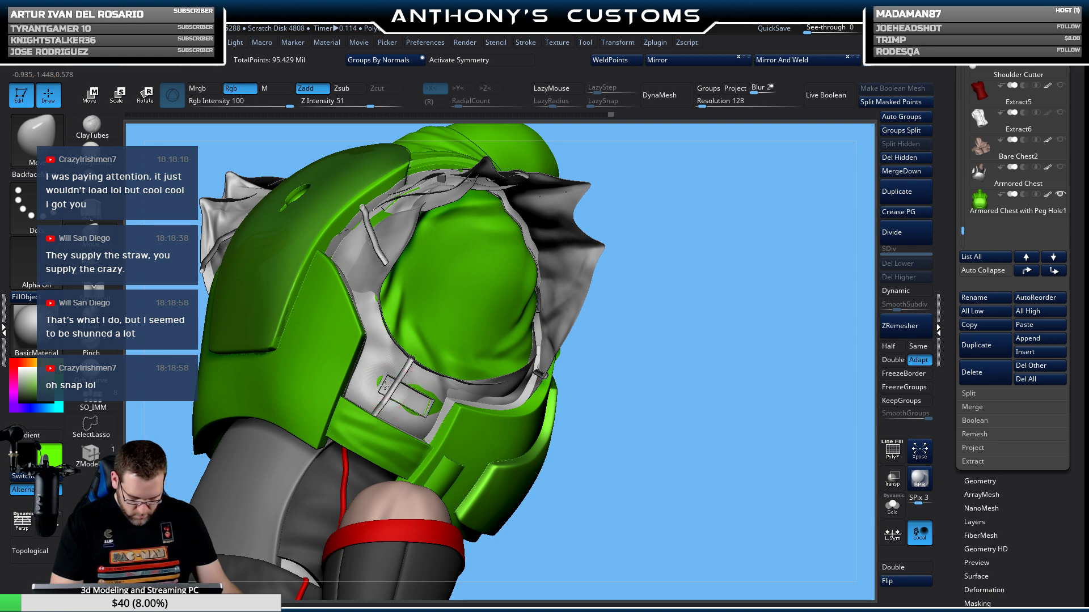
pyautogui.moveTo(664, 339); pyautogui.dragTo(676, 292)
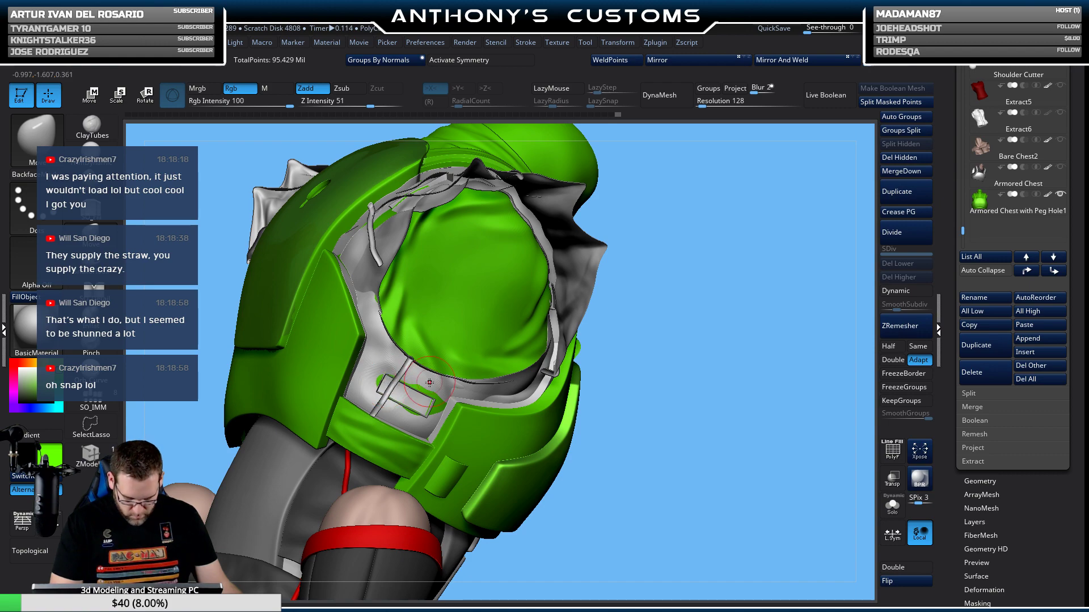
pyautogui.moveTo(684, 305); pyautogui.dragTo(638, 247)
pyautogui.moveTo(828, 327)
pyautogui.mouseDown()
pyautogui.moveTo(805, 381)
pyautogui.moveTo(810, 362)
pyautogui.moveTo(749, 381)
pyautogui.moveTo(740, 312)
pyautogui.mouseUp()
pyautogui.press('ctrl')
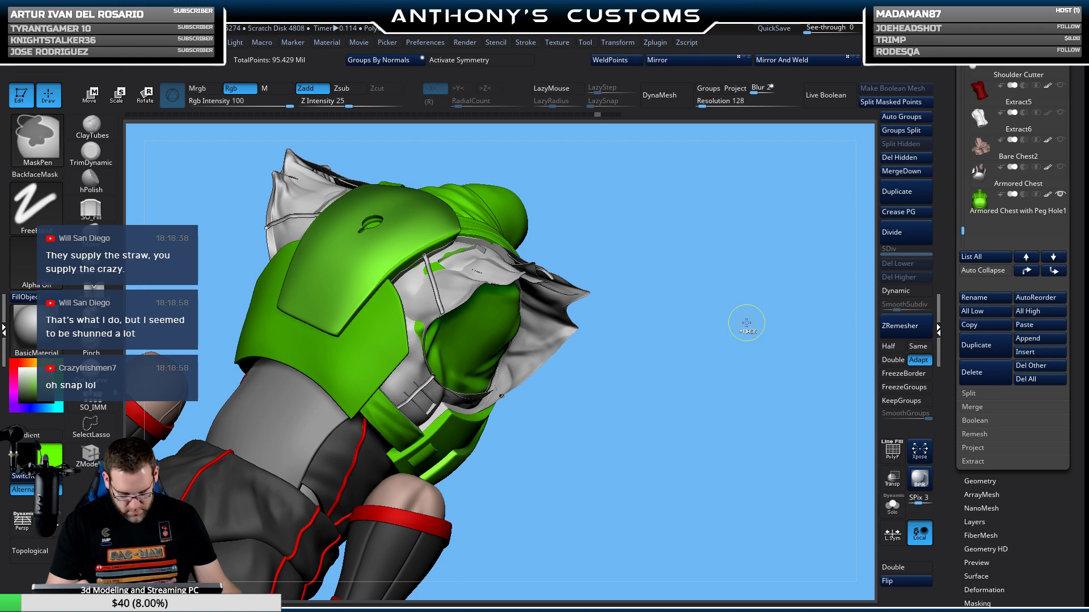
pyautogui.moveTo(712, 329)
pyautogui.mouseDown()
pyautogui.moveTo(671, 314)
pyautogui.moveTo(688, 296)
pyautogui.moveTo(740, 447)
pyautogui.moveTo(530, 328)
pyautogui.moveTo(499, 279)
pyautogui.moveTo(461, 287)
pyautogui.mouseUp()
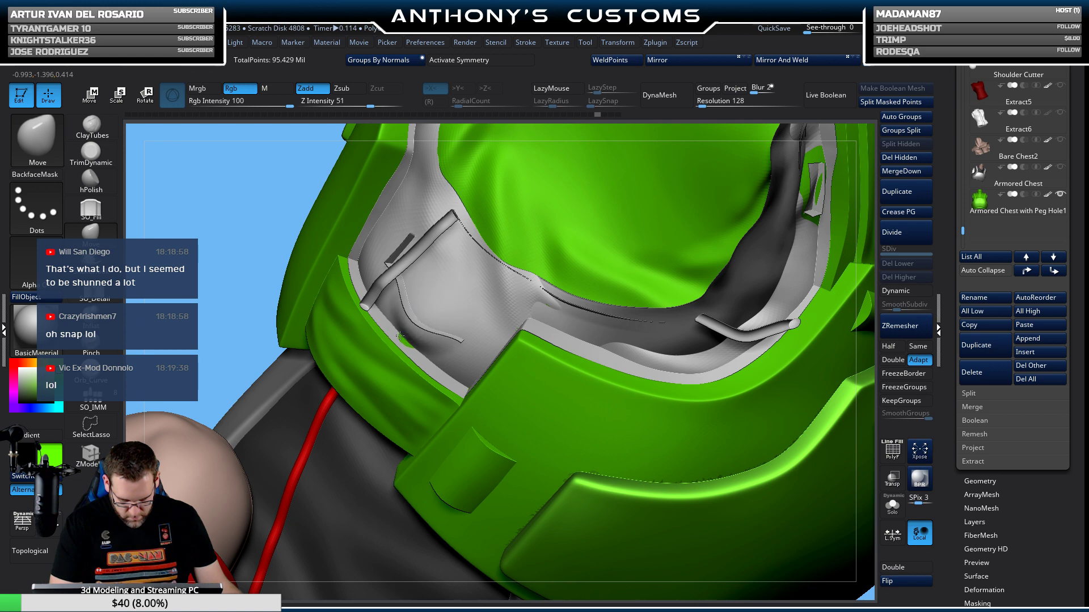
pyautogui.moveTo(425, 314); pyautogui.dragTo(400, 342, button='right')
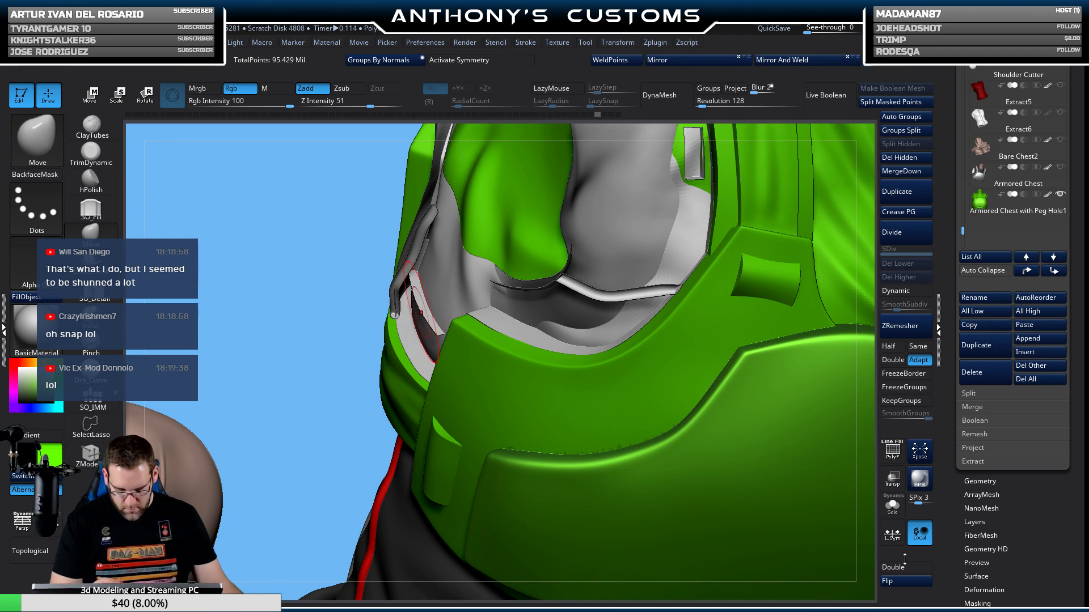
# Isolate the sleeves in Solo mode and flip their normals back to the outside.
pyautogui.click(892, 505)
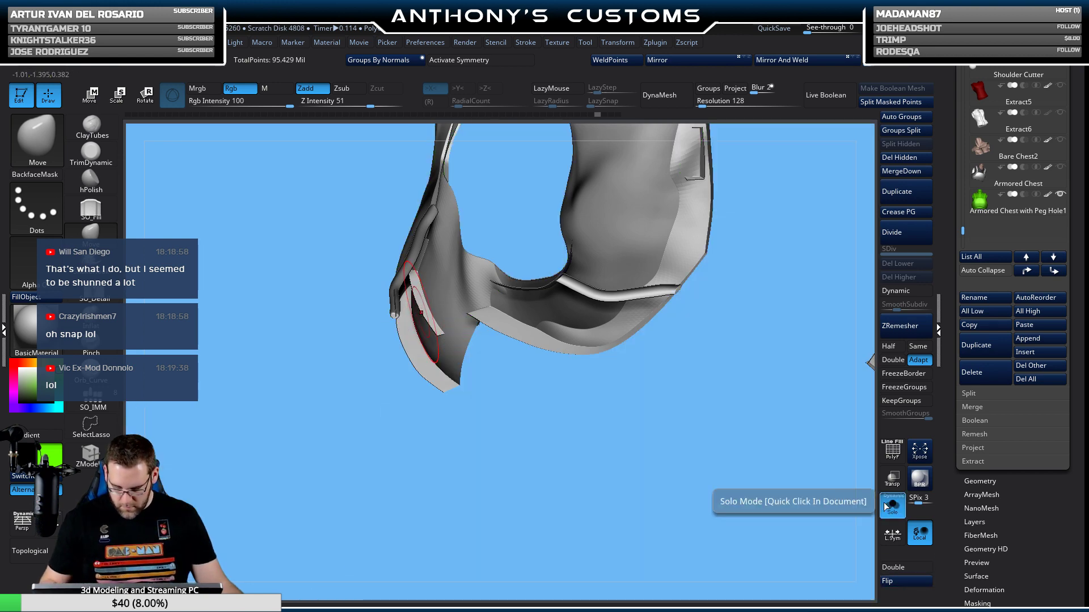
pyautogui.click(902, 580)
pyautogui.moveTo(780, 520); pyautogui.dragTo(878, 506, button='right')
pyautogui.click(890, 581)
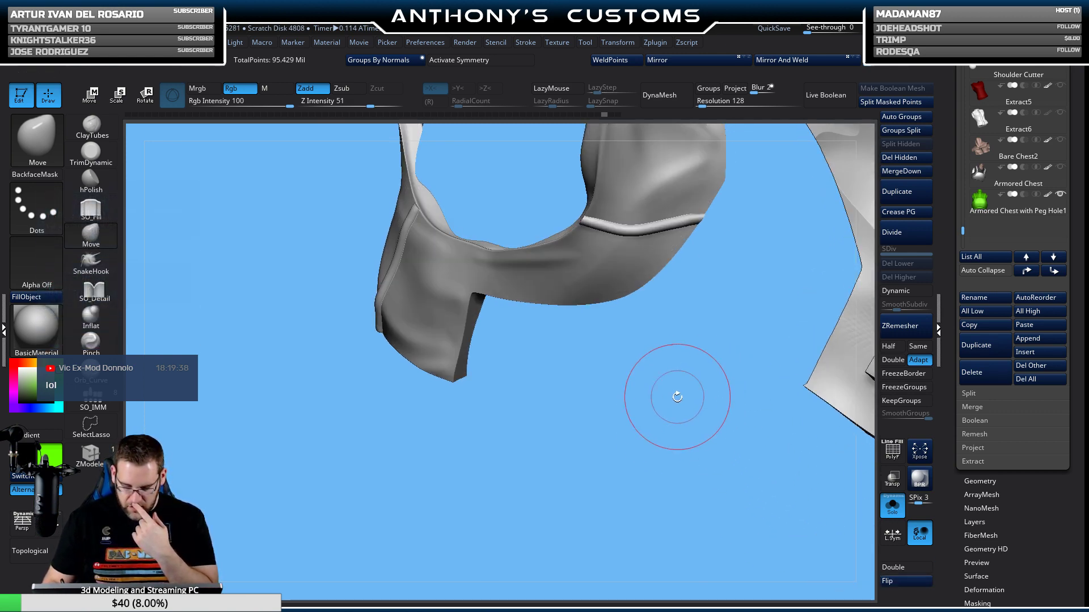
pyautogui.press('f')
pyautogui.moveTo(665, 467); pyautogui.dragTo(802, 479, button='right')
# Show the polyframe and split the sleeve subtool's separate pieces into polygroups with Auto Groups.
pyautogui.moveTo(790, 518); pyautogui.dragTo(749, 304, button='right')
pyautogui.hotkey('shift', 'f')
pyautogui.moveTo(720, 253); pyautogui.dragTo(709, 340, button='right')
pyautogui.click(908, 117)
pyautogui.moveTo(747, 296)
pyautogui.mouseDown(button='right')
pyautogui.moveTo(715, 258)
pyautogui.moveTo(683, 262)
pyautogui.moveTo(742, 313)
pyautogui.moveTo(744, 299)
pyautogui.mouseUp(button='right')
pyautogui.moveTo(711, 208); pyautogui.dragTo(724, 234, button='right')
pyautogui.moveTo(767, 265); pyautogui.dragTo(762, 258, button='right')
# Hide the rectangular tabs inside the arm openings one by one, leaving the sleeve shells visible.
pyautogui.hotkey('ctrl', 'shift')
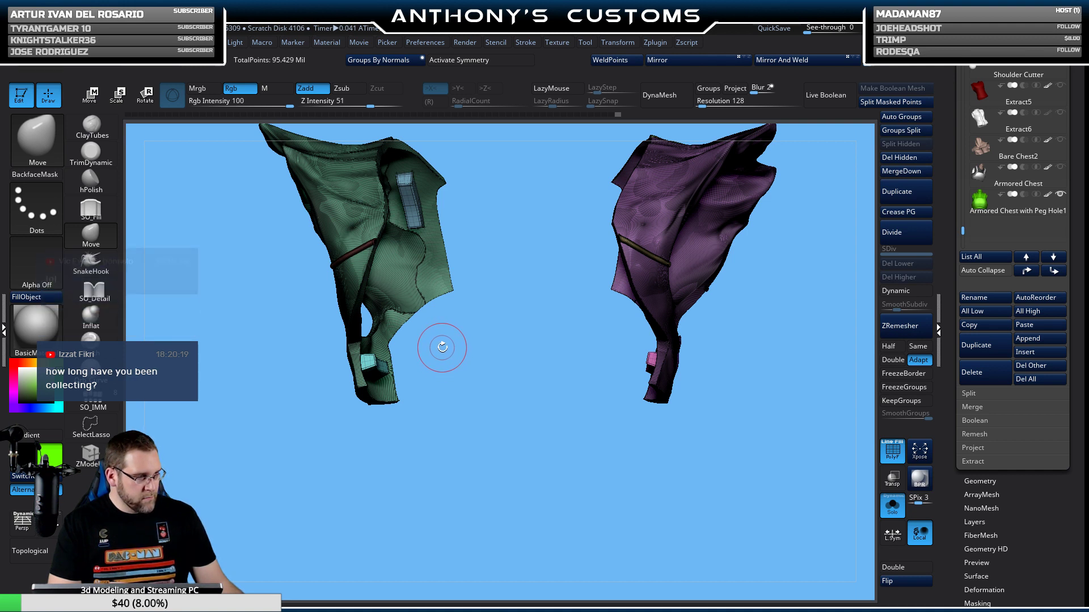
pyautogui.moveTo(445, 372); pyautogui.dragTo(447, 423)
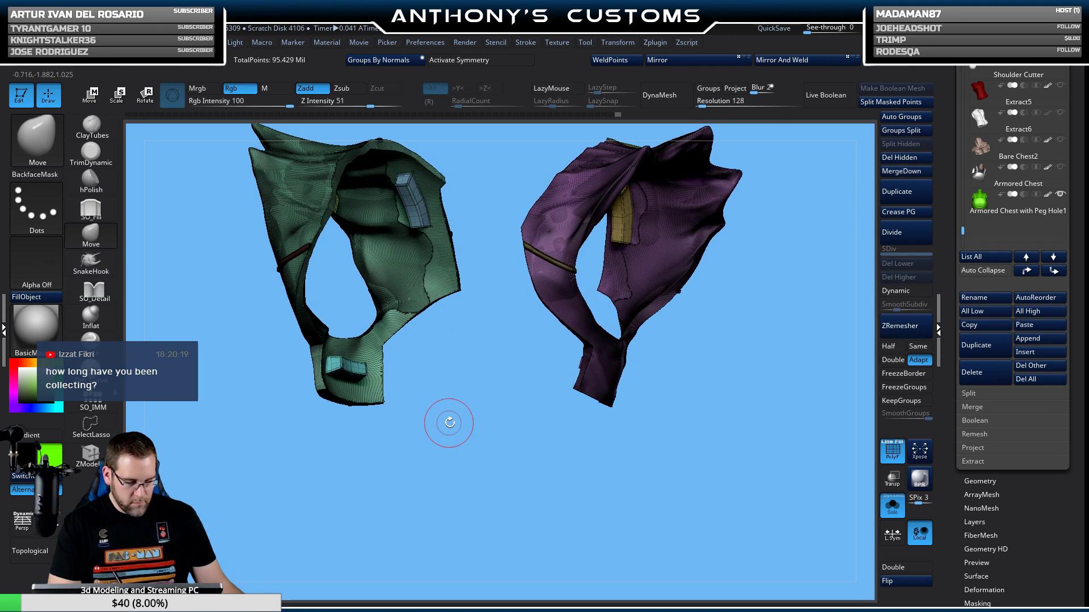
pyautogui.keyDown('ctrl'); pyautogui.keyDown('shift'); pyautogui.click(417, 213); pyautogui.keyUp('shift'); pyautogui.keyUp('ctrl')
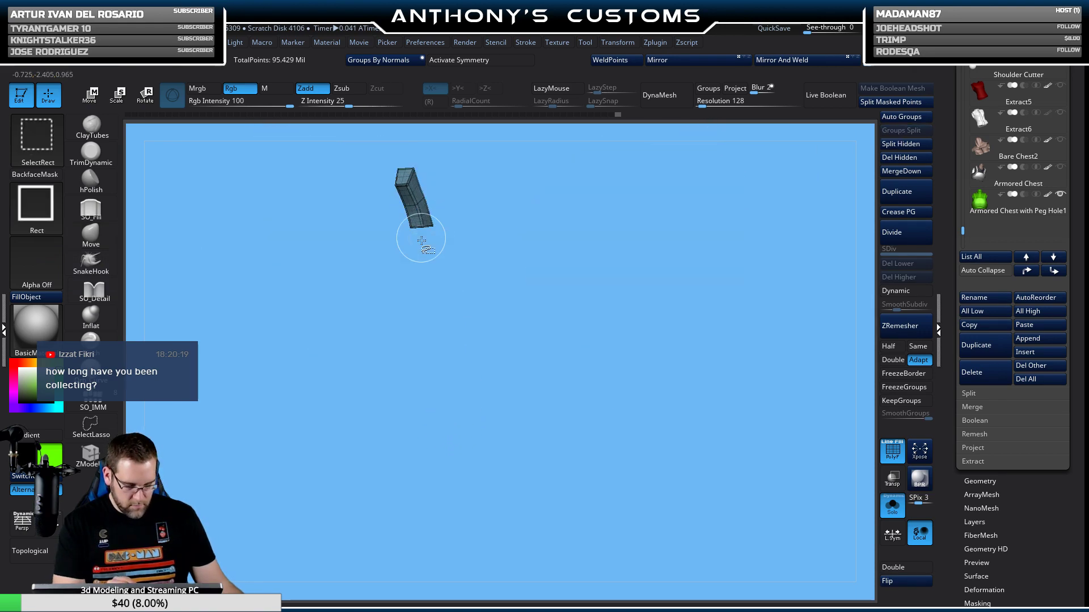
pyautogui.keyDown('ctrl'); pyautogui.keyDown('shift'); pyautogui.click(426, 422); pyautogui.keyUp('shift'); pyautogui.keyUp('ctrl')
pyautogui.moveTo(437, 429); pyautogui.dragTo(414, 426)
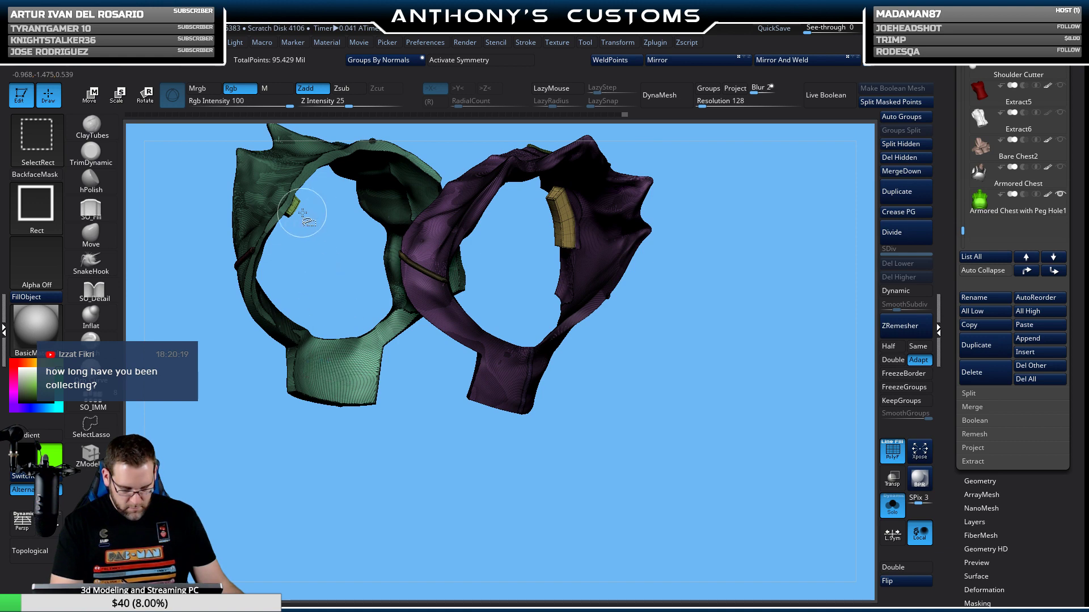
pyautogui.moveTo(635, 368); pyautogui.dragTo(553, 266)
pyautogui.keyDown('ctrl'); pyautogui.keyDown('shift'); pyautogui.click(418, 207); pyautogui.keyUp('shift'); pyautogui.keyUp('ctrl')
pyautogui.moveTo(474, 202)
pyautogui.mouseDown()
pyautogui.moveTo(466, 316)
pyautogui.moveTo(446, 346)
pyautogui.moveTo(468, 400)
pyautogui.mouseUp()
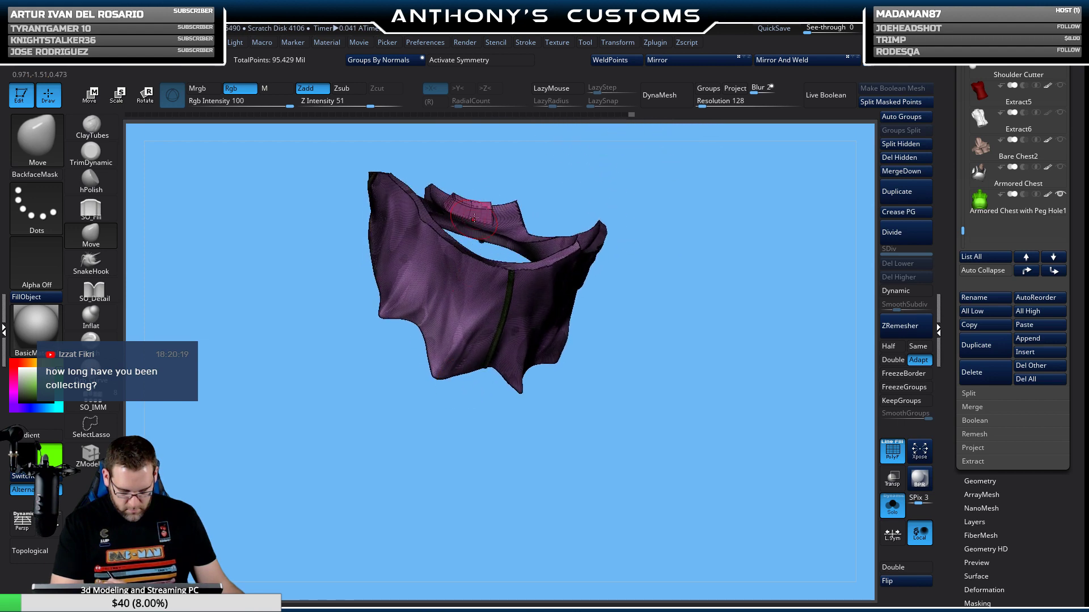
# Hide the remaining tabs and invert the visibility so only the tabs of both sleeves are shown.
pyautogui.hotkey('ctrl', 'shift')
pyautogui.moveTo(744, 287); pyautogui.dragTo(770, 235)
pyautogui.hotkey('ctrl', 'shift')
pyautogui.keyDown('ctrl'); pyautogui.keyDown('shift'); pyautogui.click(763, 275); pyautogui.keyUp('shift'); pyautogui.keyUp('ctrl')
pyautogui.moveTo(758, 304); pyautogui.dragTo(711, 324)
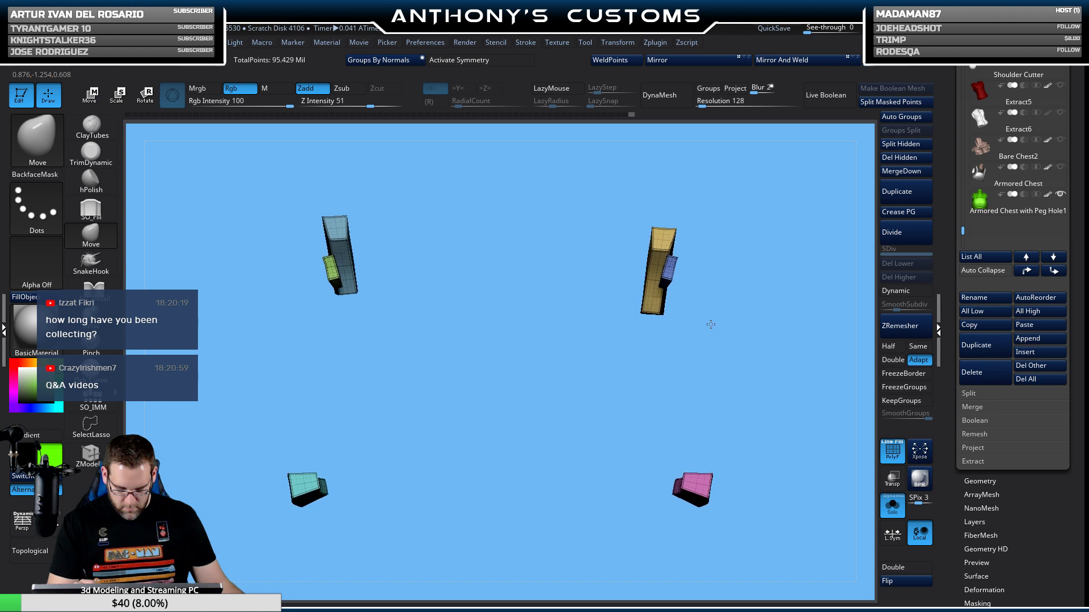
# Combine the visible tabs into one polygroup and split them from the sleeves into a separate subtool.
pyautogui.click(802, 60)
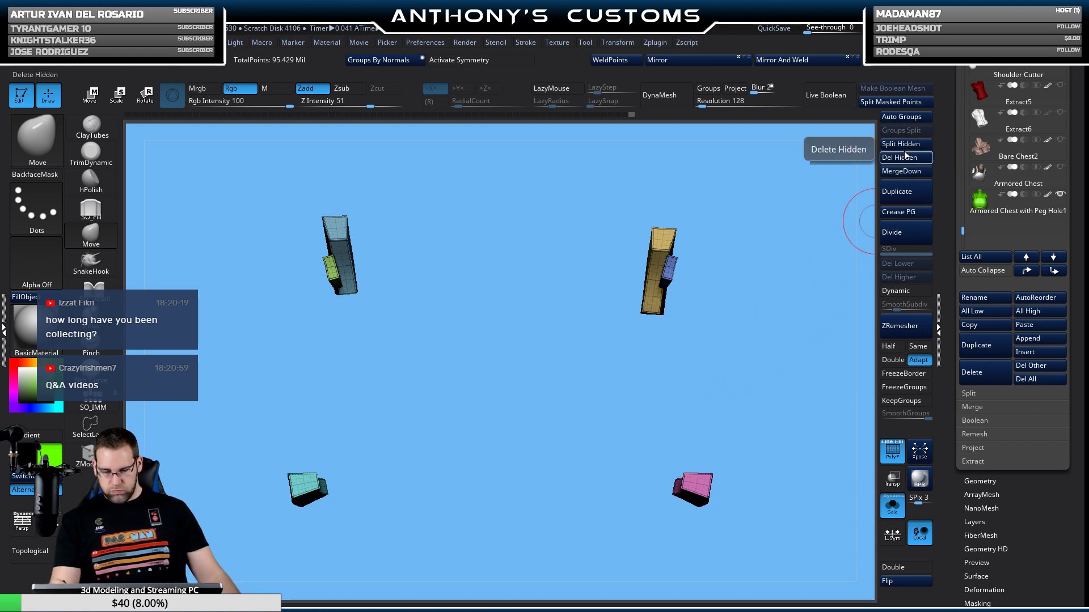
pyautogui.press('ctrl')
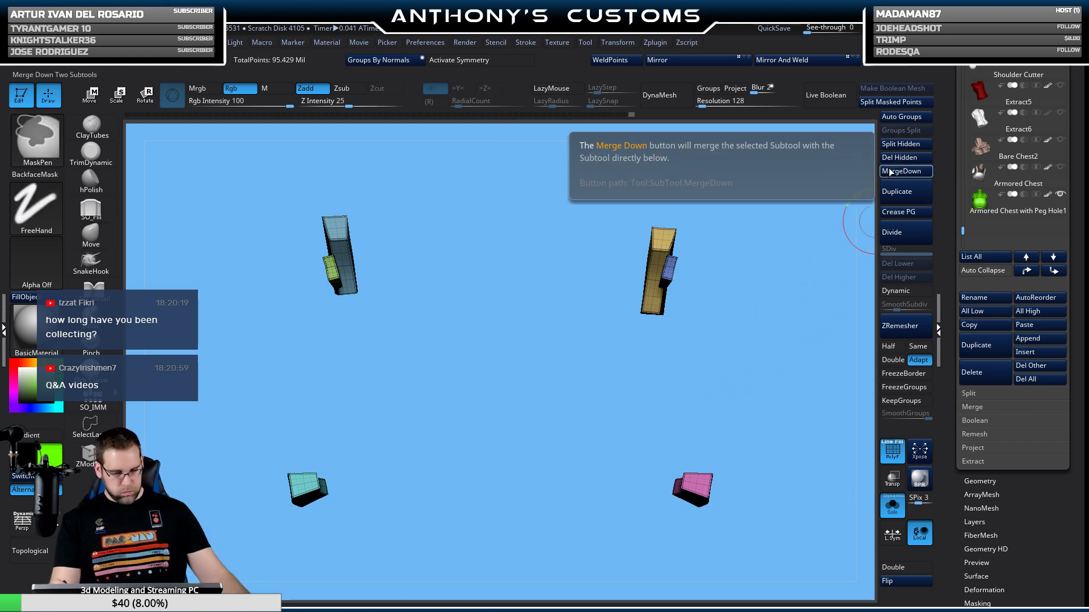
pyautogui.hotkey('ctrl', 'w')
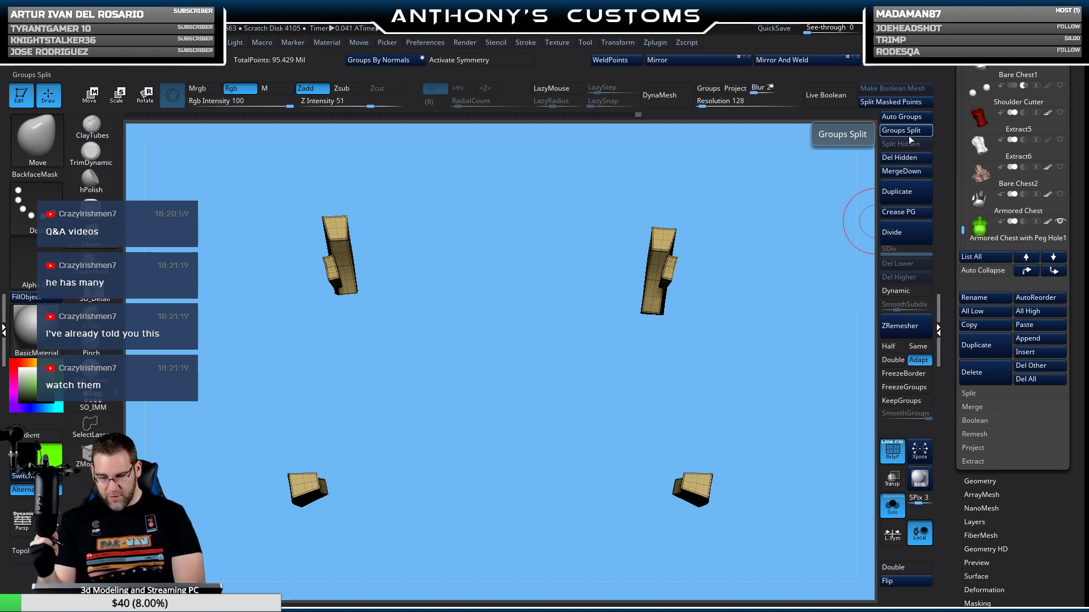
# Move the Tattered Sleeves tabs and Tattered Sleeves1 to the end of the subtool list, and select the tabs subtool.
pyautogui.scroll(-1, 963, 231)
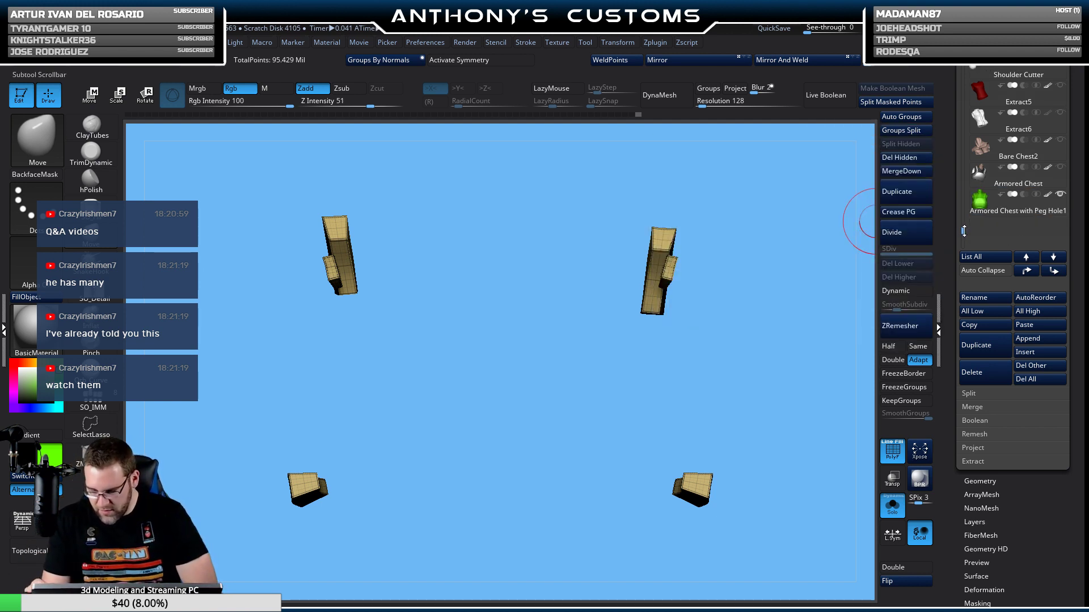
pyautogui.moveTo(964, 231); pyautogui.dragTo(966, 103)
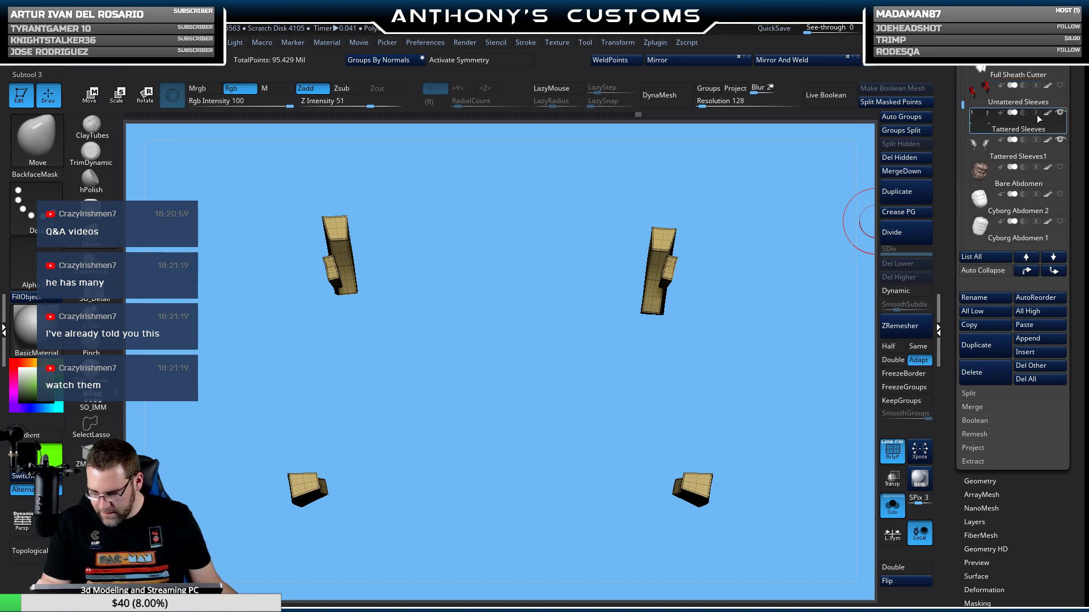
pyautogui.keyDown('shift'); pyautogui.click(1055, 271); pyautogui.keyUp('shift')
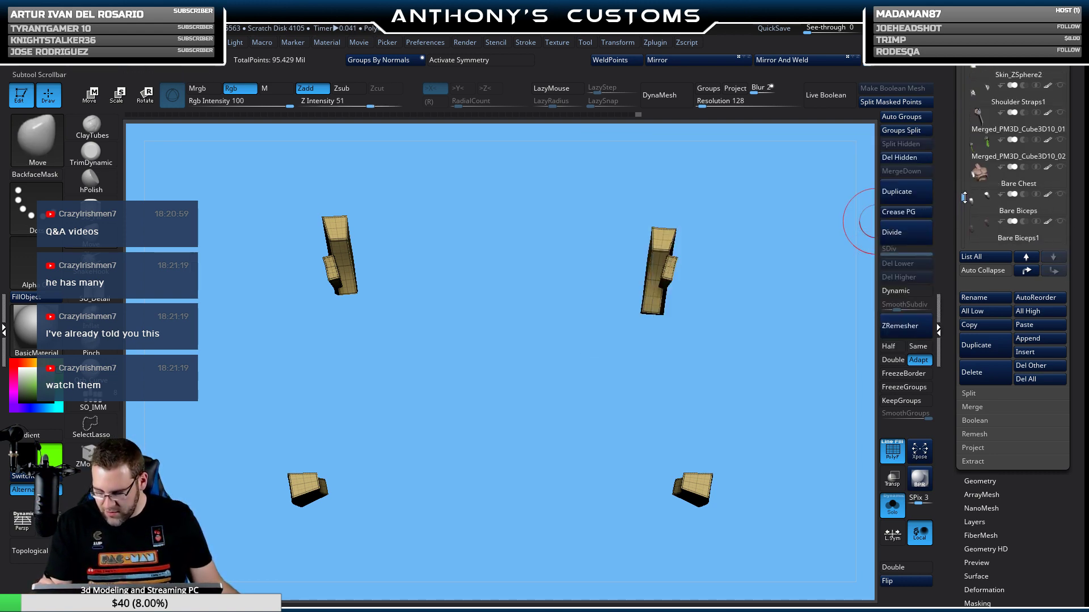
pyautogui.moveTo(963, 180); pyautogui.dragTo(963, 106)
pyautogui.click(983, 98)
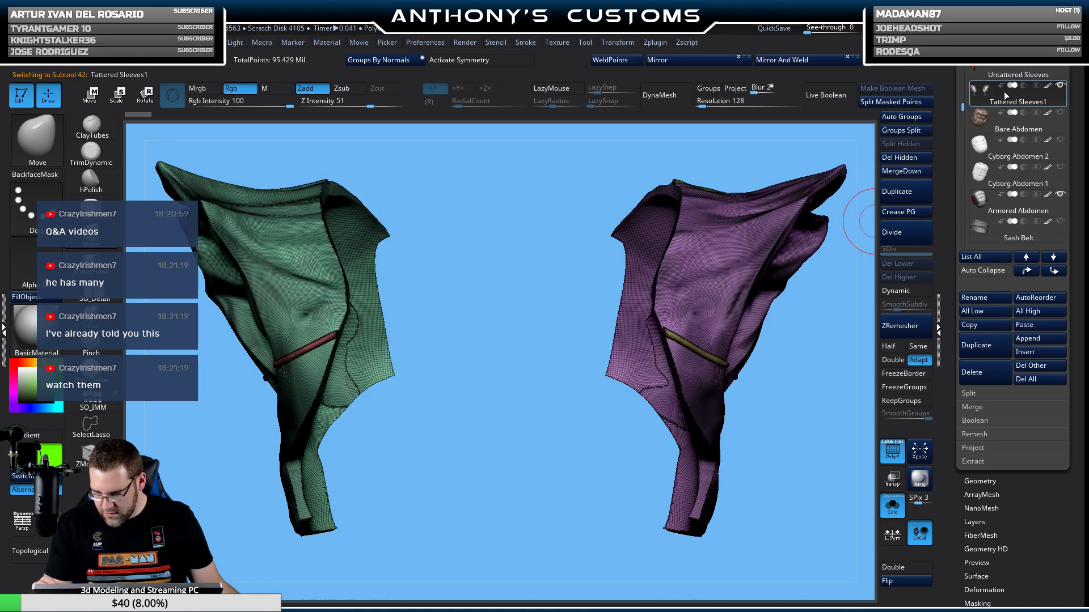
pyautogui.click(986, 206)
# Turn off Solo, hide Armored Chest with Peg Hole1, and split the tabs into separate polygroups with Auto Groups.
pyautogui.hotkey('shift', 'f')
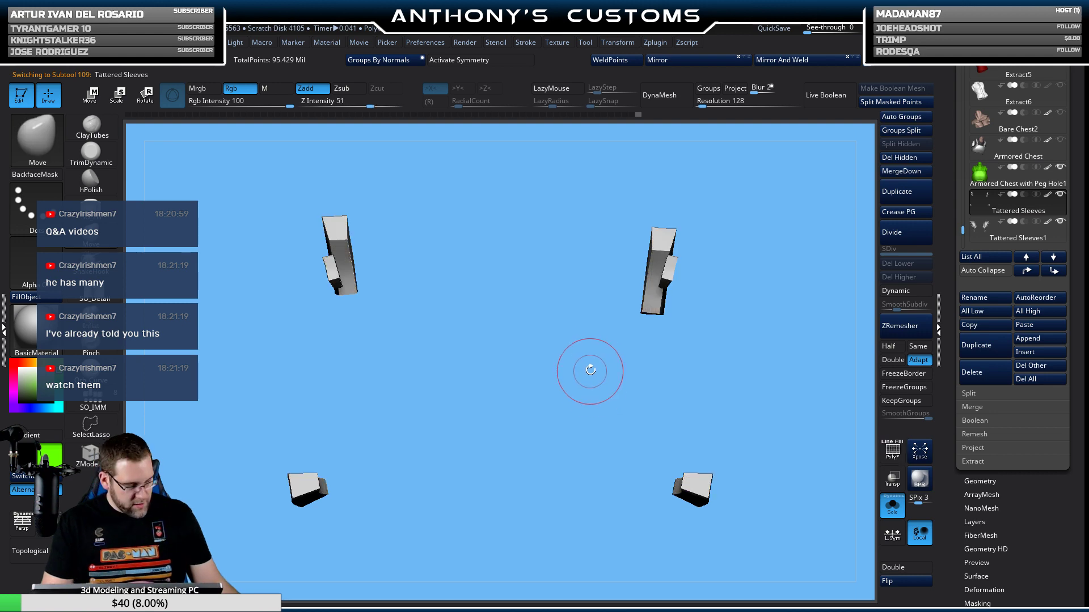
pyautogui.moveTo(510, 414); pyautogui.dragTo(643, 330)
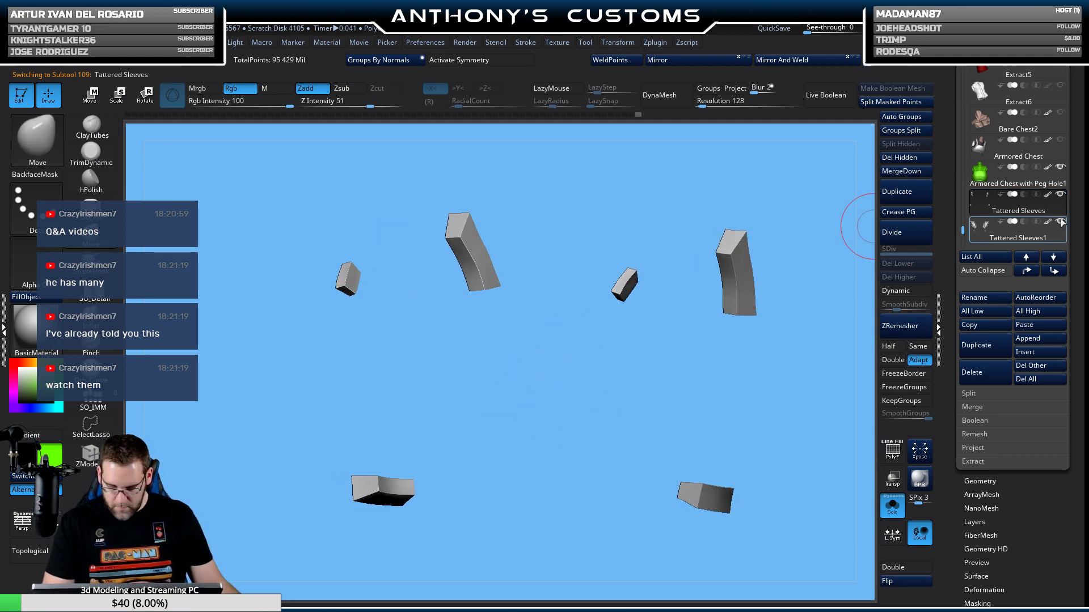
pyautogui.click(892, 509)
pyautogui.click(1059, 168)
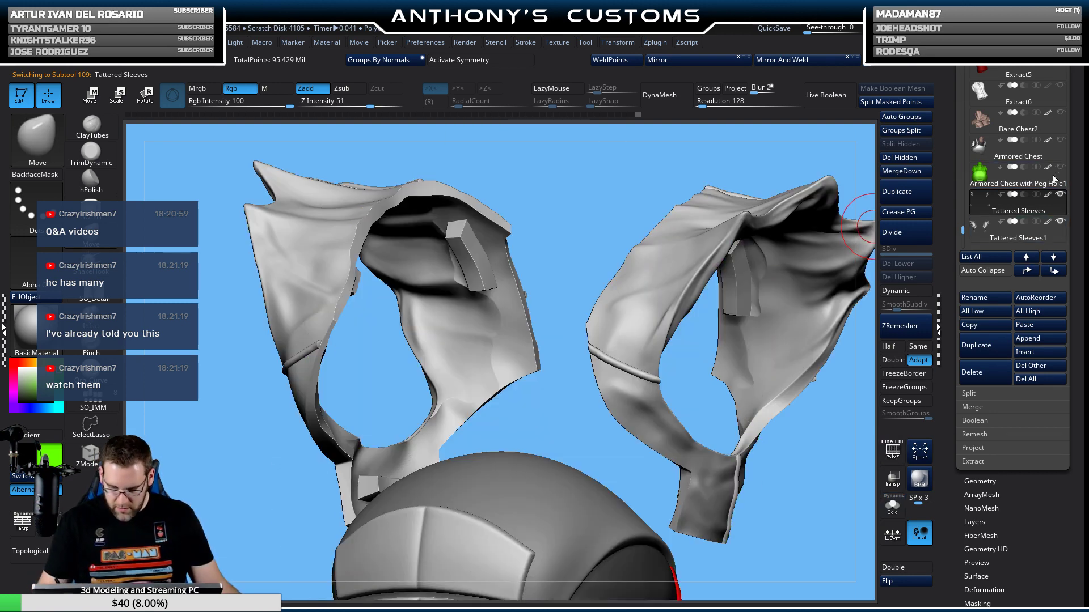
pyautogui.moveTo(611, 230); pyautogui.dragTo(681, 170)
pyautogui.hotkey('shift', 'f')
pyautogui.moveTo(766, 165); pyautogui.dragTo(818, 146)
pyautogui.click(902, 117)
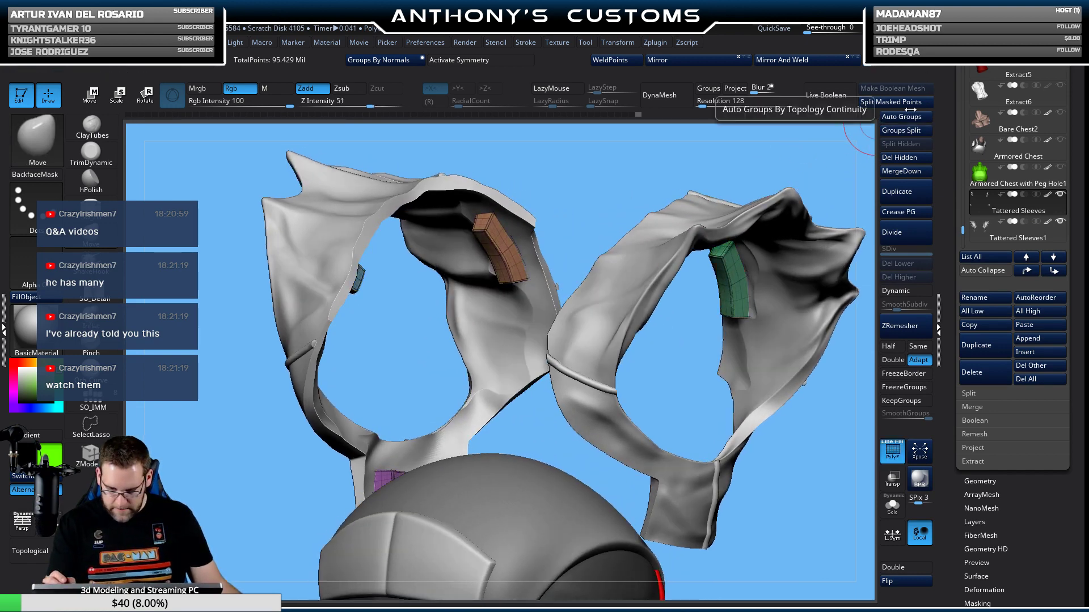
# Try Mirror And Weld on the tabs and undo it.
pyautogui.click(816, 60)
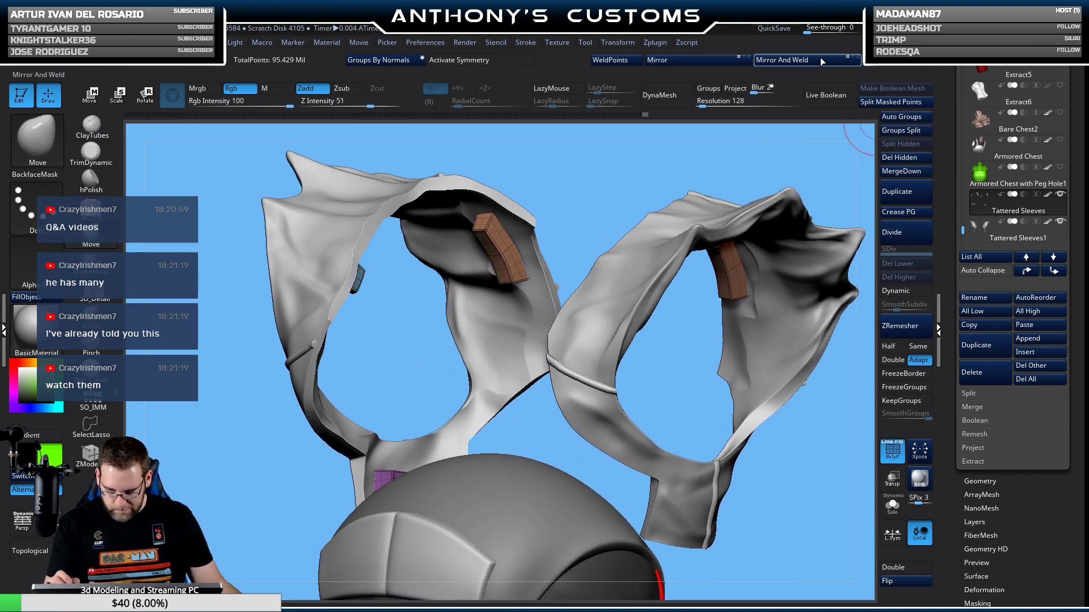
pyautogui.press('ctrl')
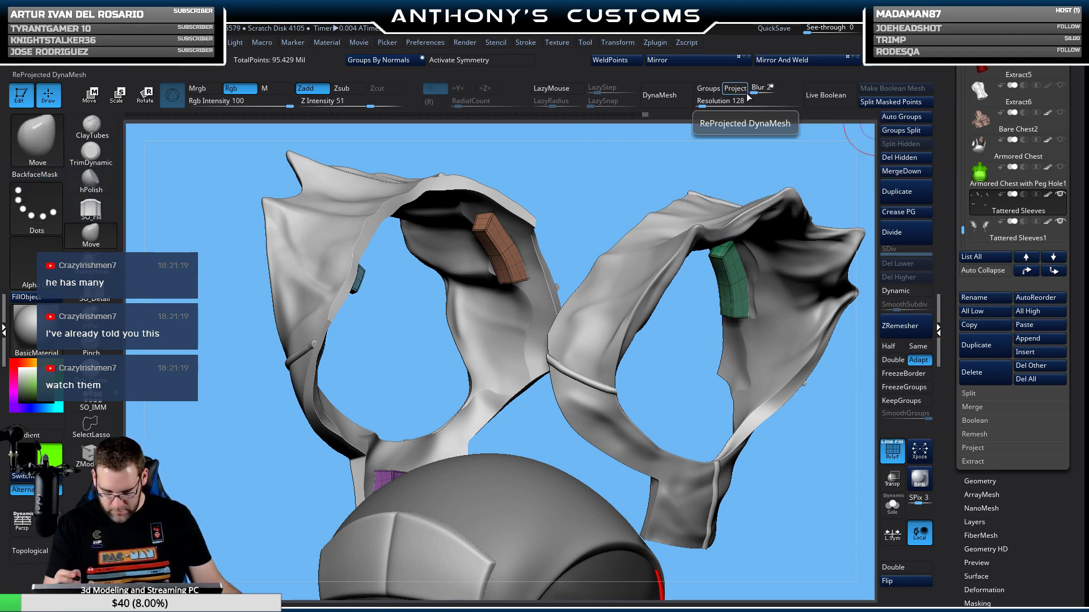
pyautogui.press('ctrl')
pyautogui.press('ctrl')
# Quick-save the project.
pyautogui.hotkey('ctrl', 's')
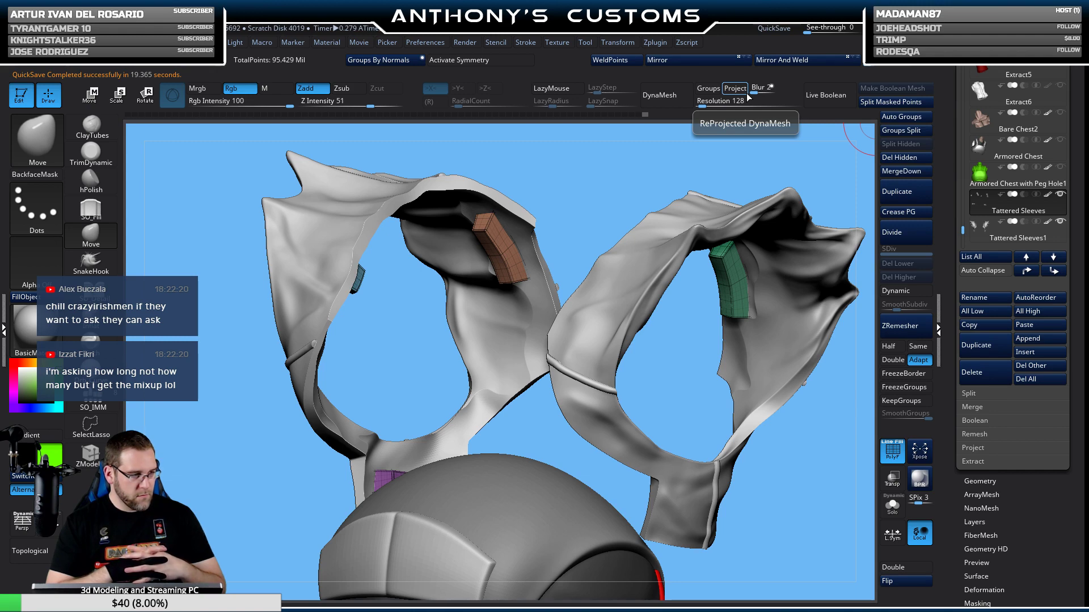
# Centre the transform gizmo on the unmasked orange upper tab and solo the tabs subtool.
pyautogui.moveTo(586, 194)
pyautogui.mouseDown()
pyautogui.moveTo(572, 161)
pyautogui.moveTo(584, 182)
pyautogui.mouseUp()
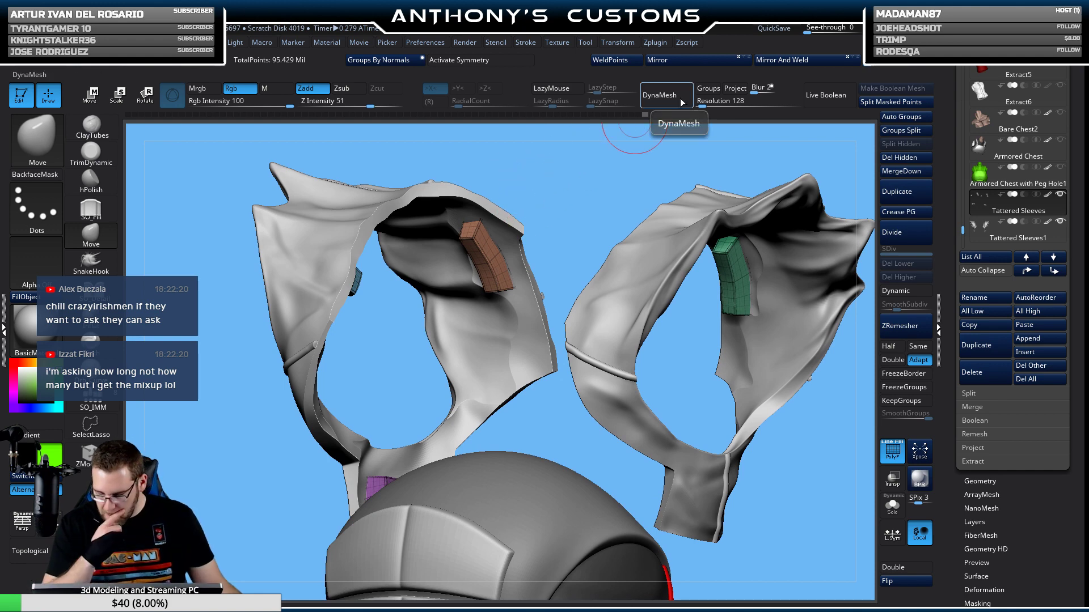
pyautogui.press('w')
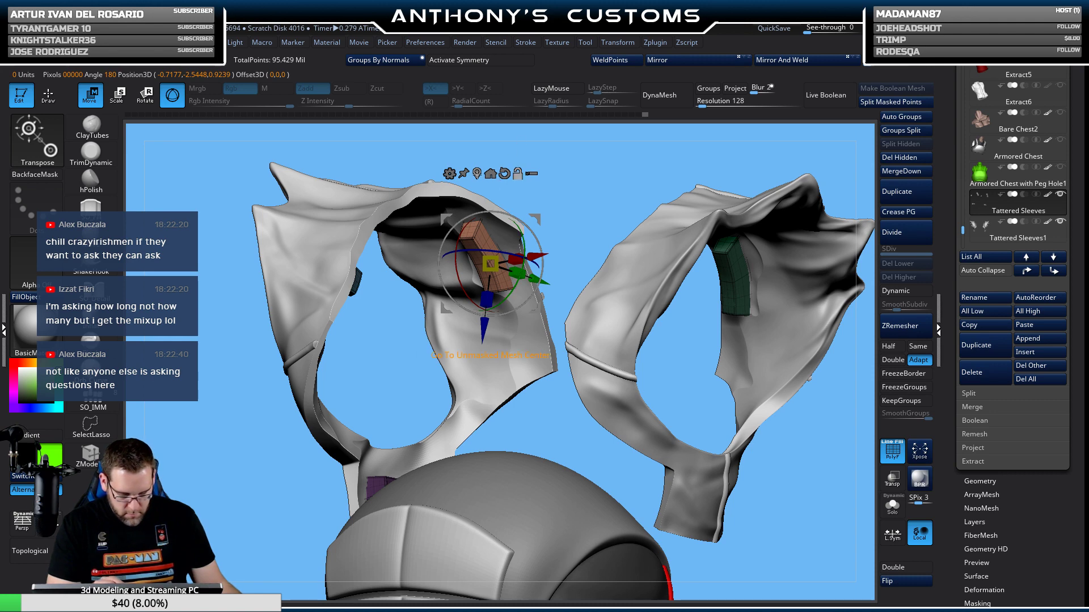
pyautogui.moveTo(489, 175); pyautogui.dragTo(479, 170)
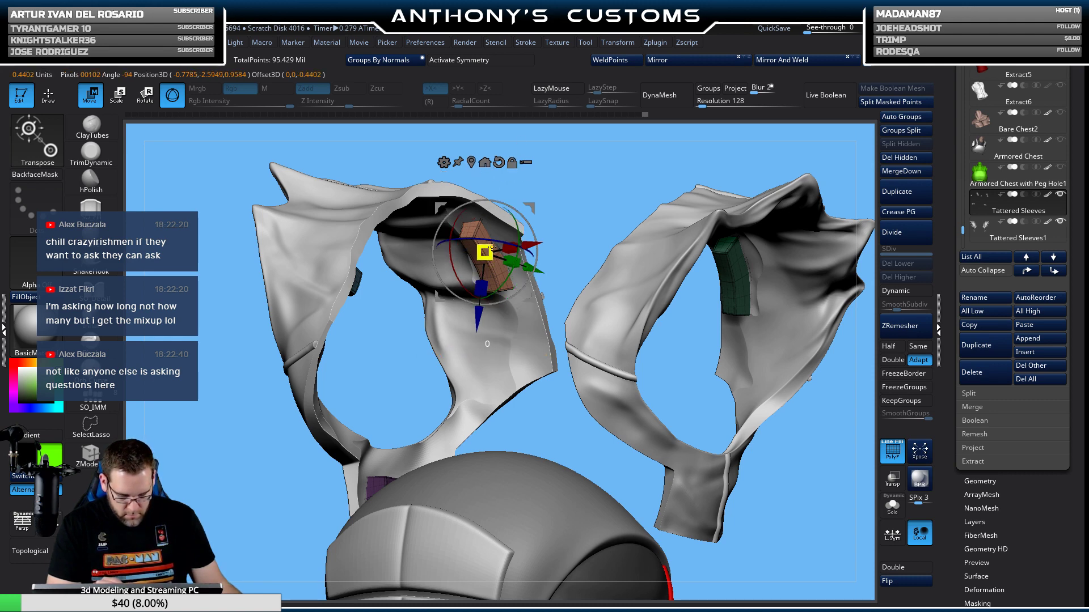
pyautogui.moveTo(669, 187); pyautogui.dragTo(601, 191)
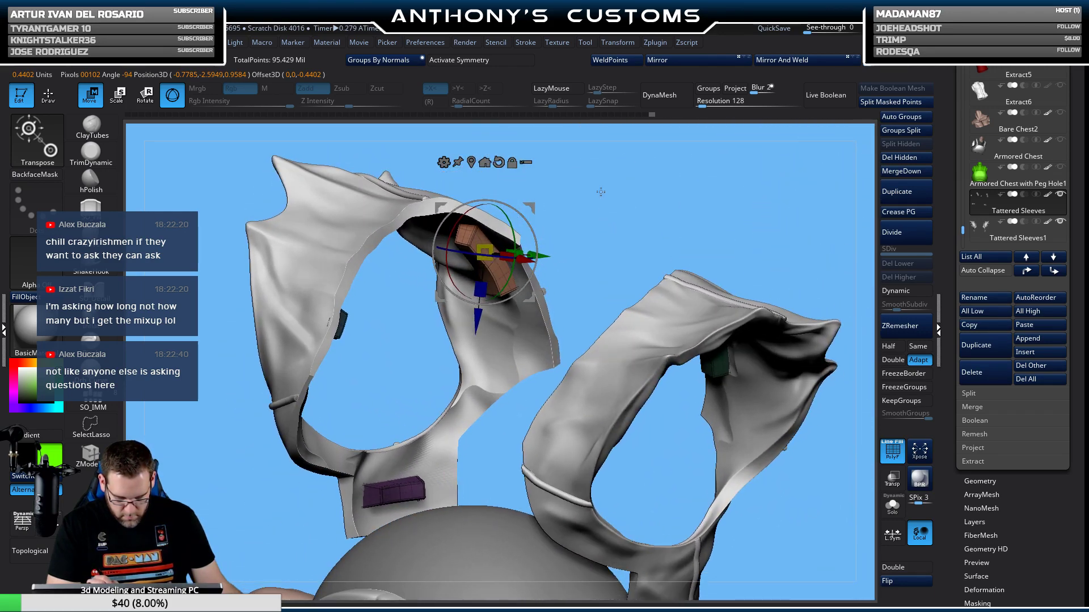
pyautogui.click(890, 499)
pyautogui.moveTo(674, 231); pyautogui.dragTo(651, 379)
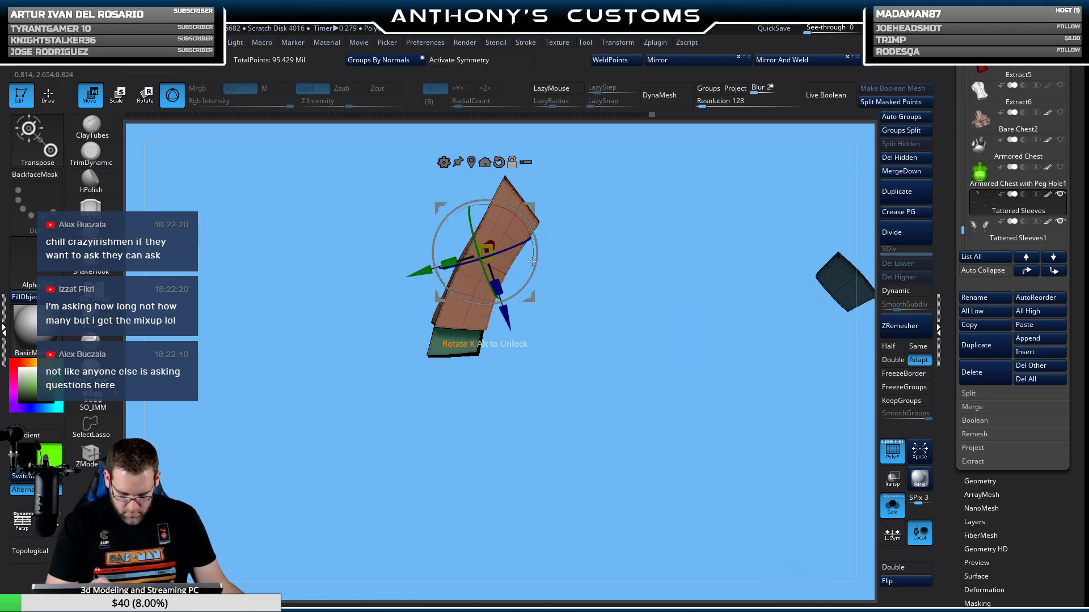
# Align the gizmo with the orange tab's faces and scale the tab slightly larger across its width.
pyautogui.moveTo(583, 244); pyautogui.dragTo(608, 200)
pyautogui.moveTo(522, 280); pyautogui.dragTo(515, 281)
pyautogui.moveTo(500, 237); pyautogui.dragTo(506, 222)
pyautogui.moveTo(480, 272); pyautogui.dragTo(479, 276)
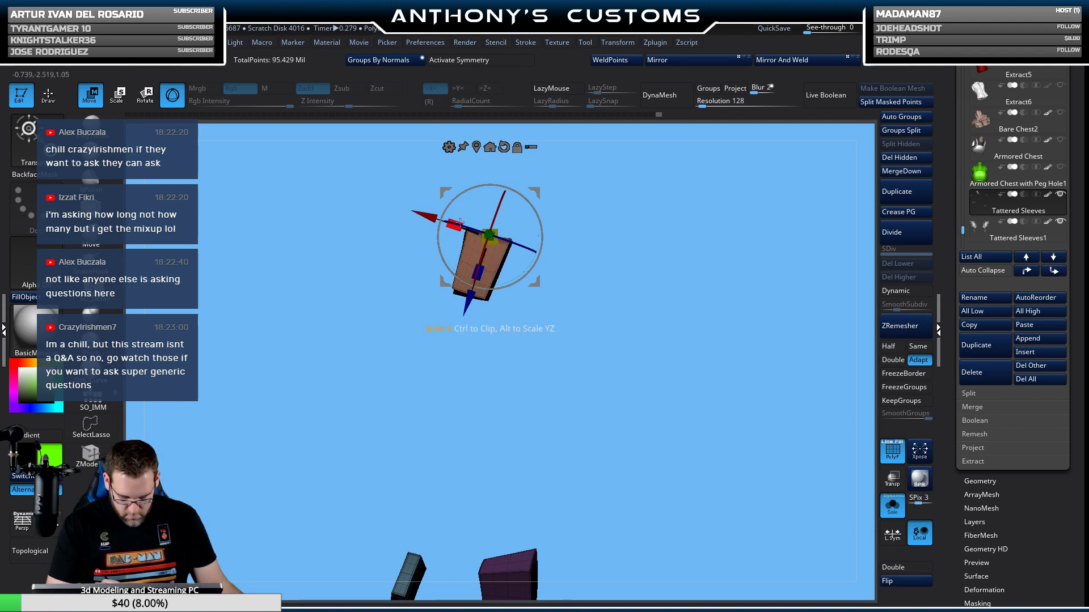
pyautogui.moveTo(454, 227); pyautogui.dragTo(445, 222)
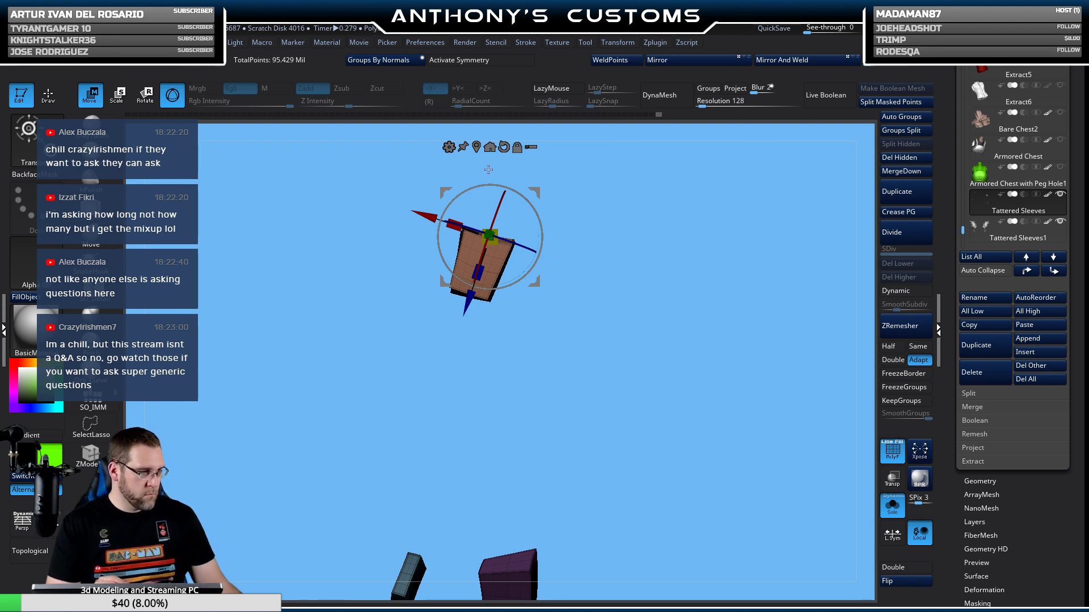
pyautogui.press('q')
# Leave only the purple lower tab unmasked and place the transform gizmo on it.
pyautogui.moveTo(725, 255)
pyautogui.mouseDown()
pyautogui.moveTo(673, 248)
pyautogui.moveTo(698, 290)
pyautogui.moveTo(702, 261)
pyautogui.moveTo(686, 272)
pyautogui.moveTo(681, 226)
pyautogui.moveTo(707, 165)
pyautogui.moveTo(503, 345)
pyautogui.moveTo(359, 499)
pyautogui.moveTo(365, 486)
pyautogui.mouseUp()
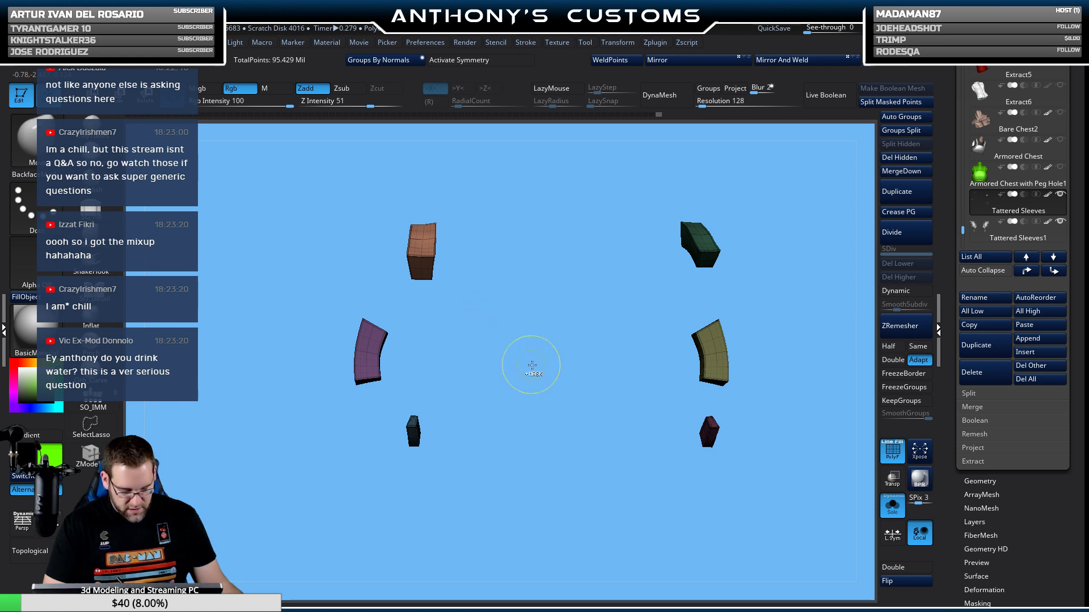
pyautogui.moveTo(525, 355); pyautogui.dragTo(537, 377)
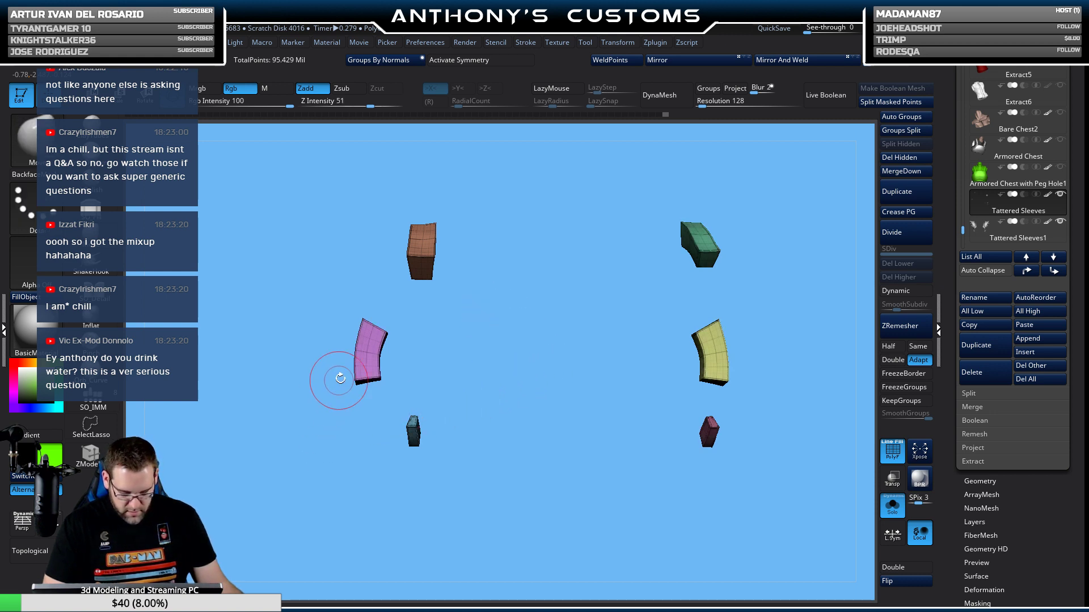
pyautogui.moveTo(443, 328); pyautogui.dragTo(401, 308)
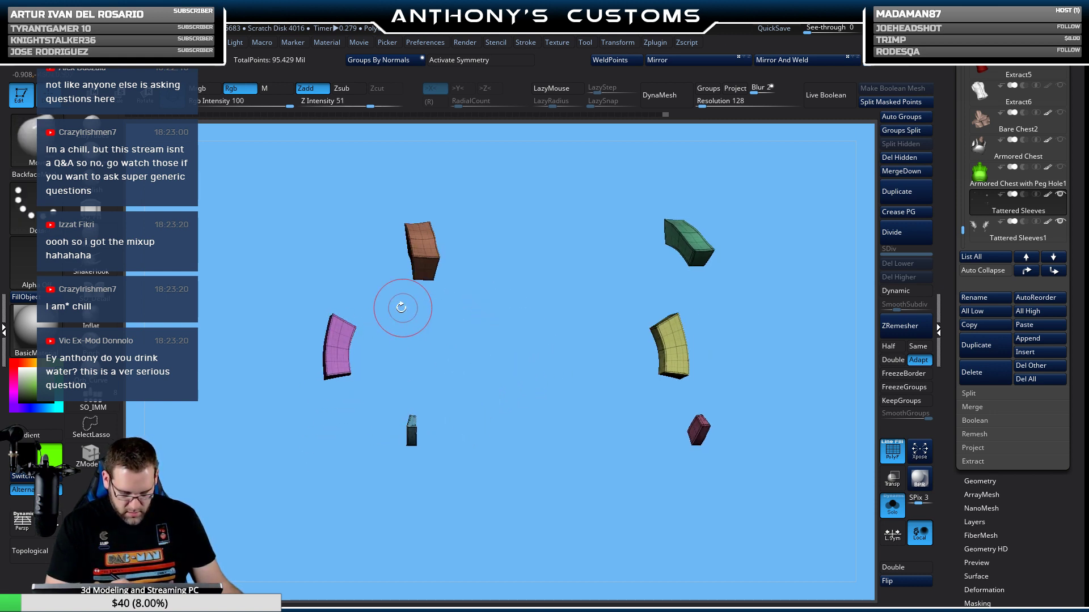
pyautogui.press('w')
pyautogui.keyDown('alt'); pyautogui.click(341, 349); pyautogui.keyUp('alt')
pyautogui.keyDown('alt'); pyautogui.moveTo(490, 325); pyautogui.dragTo(469, 310); pyautogui.keyUp('alt')
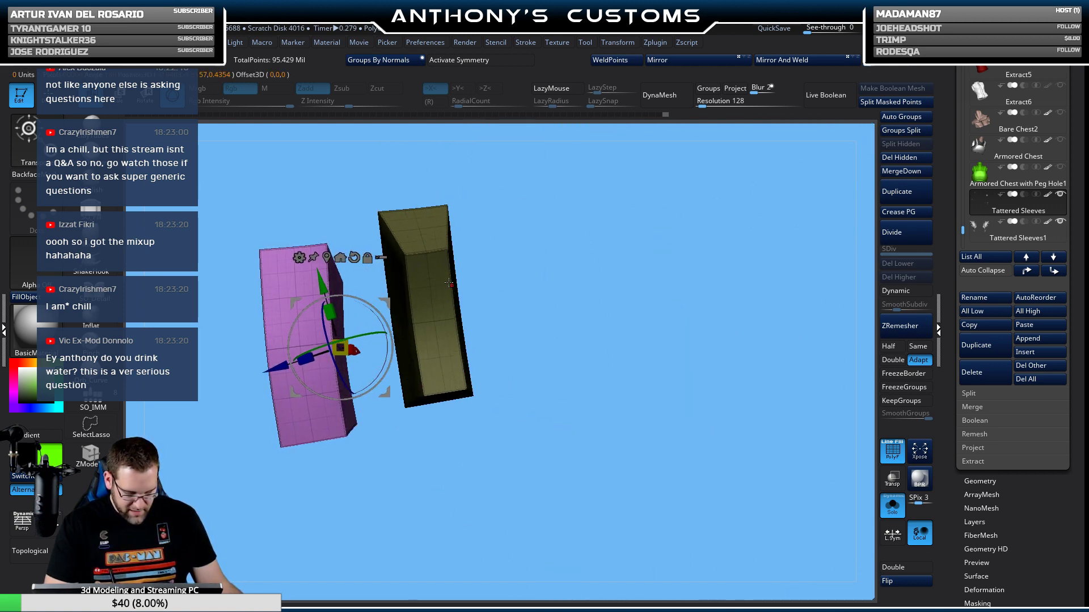
# Align the gizmo with the purple tab and scale the tab slightly larger.
pyautogui.moveTo(546, 251); pyautogui.dragTo(429, 405)
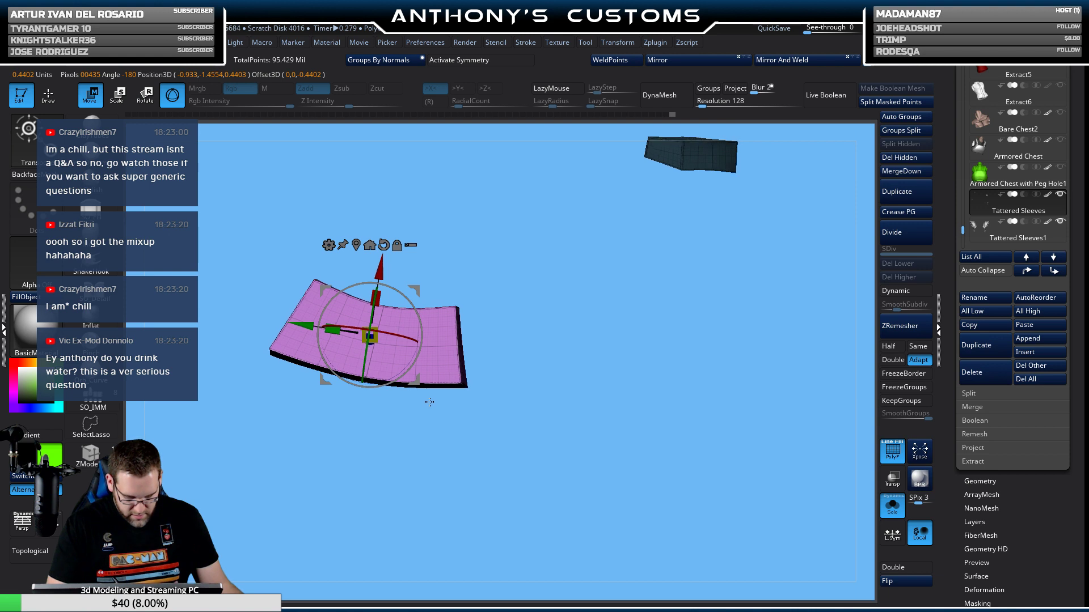
pyautogui.moveTo(374, 338); pyautogui.dragTo(375, 321)
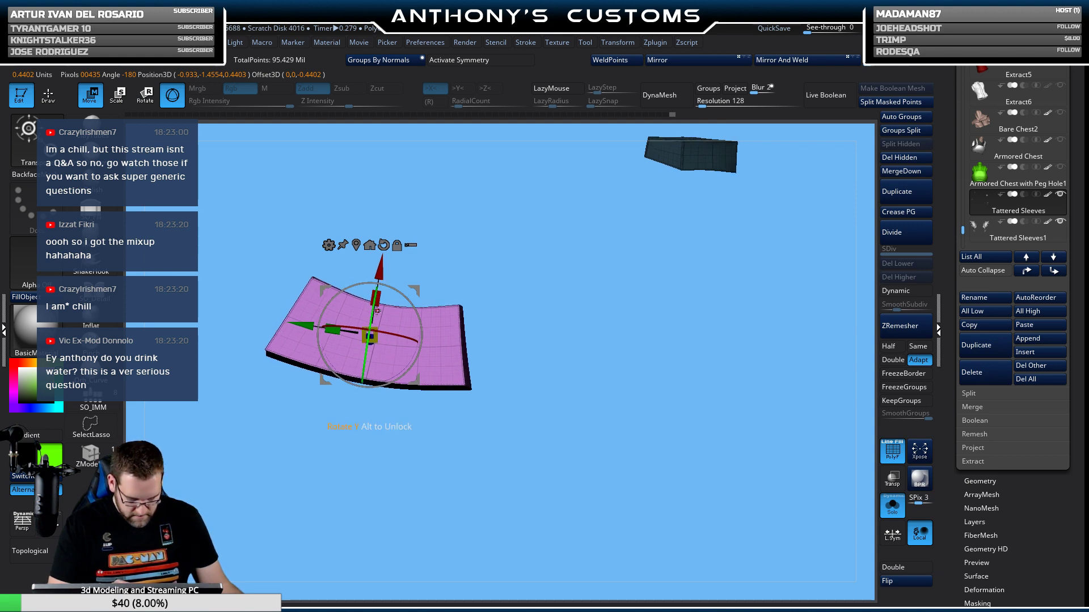
pyautogui.moveTo(386, 284); pyautogui.dragTo(403, 312)
pyautogui.press('q')
# Leave only the yellow lower tab unmasked and place the transform gizmo on it.
pyautogui.moveTo(566, 433)
pyautogui.mouseDown()
pyautogui.moveTo(505, 333)
pyautogui.moveTo(533, 321)
pyautogui.moveTo(485, 474)
pyautogui.moveTo(577, 390)
pyautogui.mouseUp()
pyautogui.moveTo(496, 414); pyautogui.dragTo(453, 389)
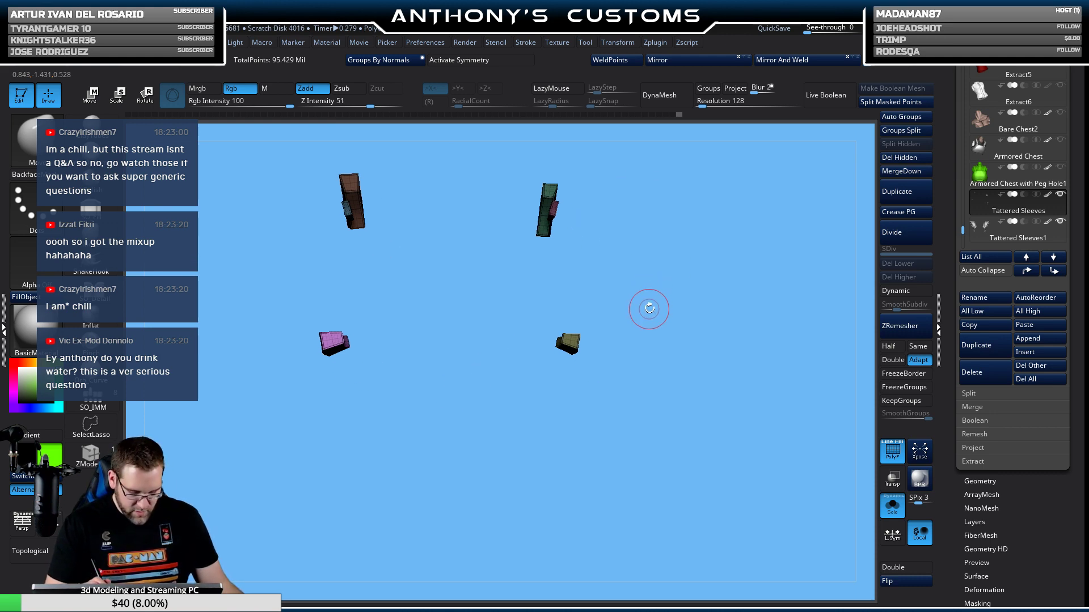
pyautogui.moveTo(645, 280); pyautogui.dragTo(620, 289)
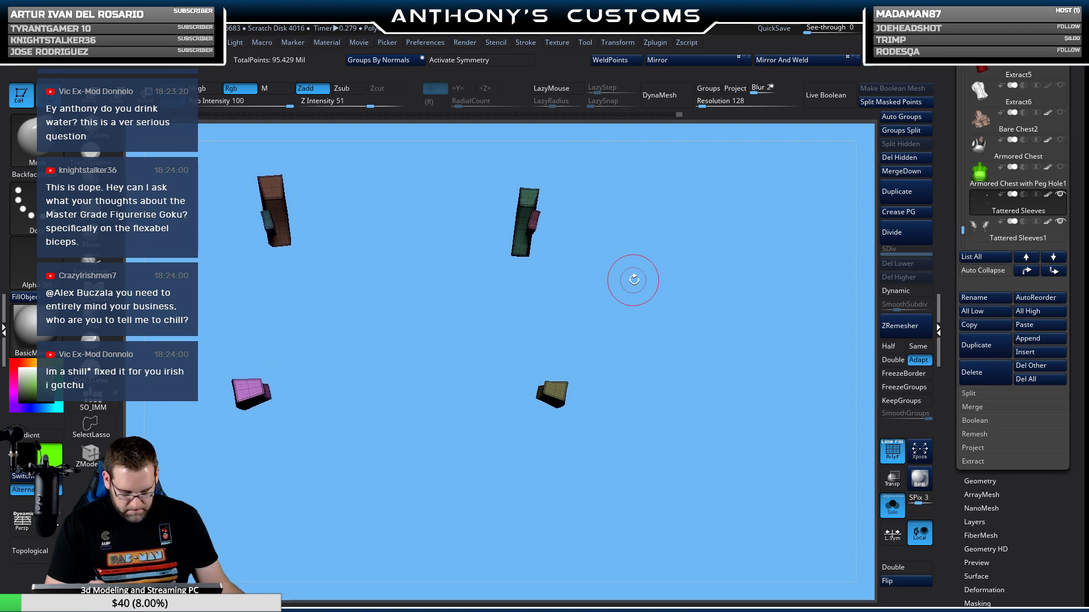
pyautogui.press('ctrl')
pyautogui.keyDown('alt'); pyautogui.click(556, 388); pyautogui.keyUp('alt')
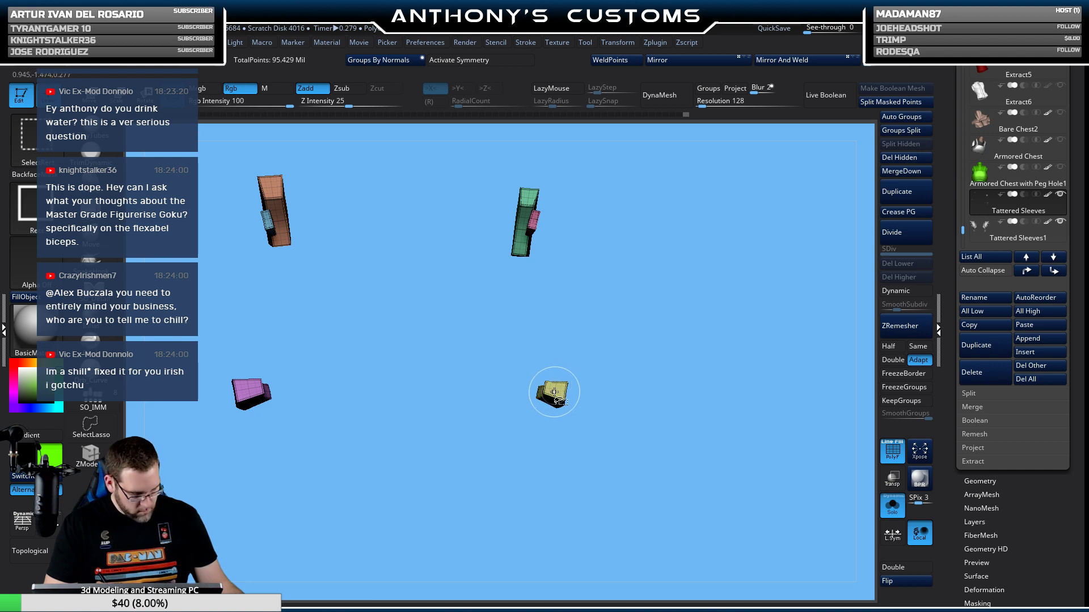
pyautogui.press('w')
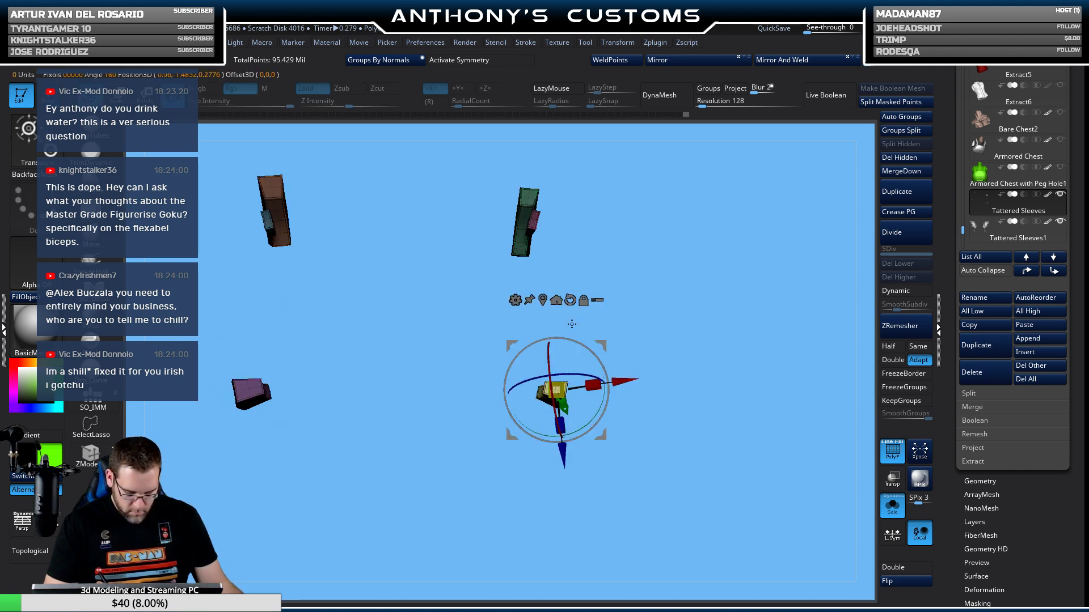
# Align the gizmo with the yellow tab's faces and scale the tab slightly larger.
pyautogui.moveTo(681, 317); pyautogui.dragTo(599, 328)
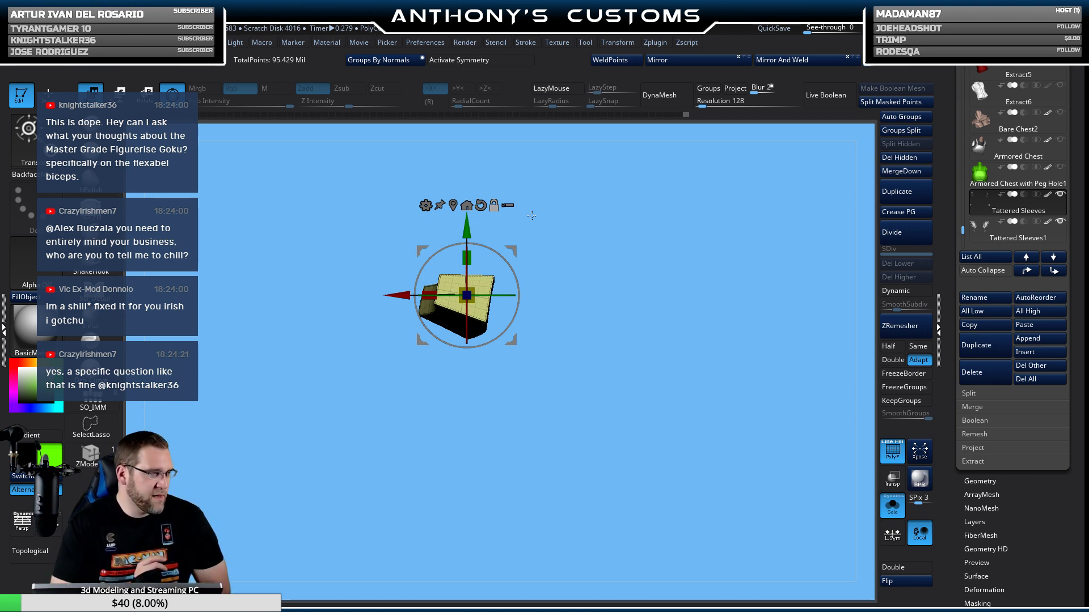
pyautogui.moveTo(590, 205); pyautogui.dragTo(578, 323)
pyautogui.moveTo(498, 324); pyautogui.dragTo(486, 352)
pyautogui.moveTo(536, 327)
pyautogui.mouseDown()
pyautogui.moveTo(493, 319)
pyautogui.moveTo(528, 313)
pyautogui.mouseUp()
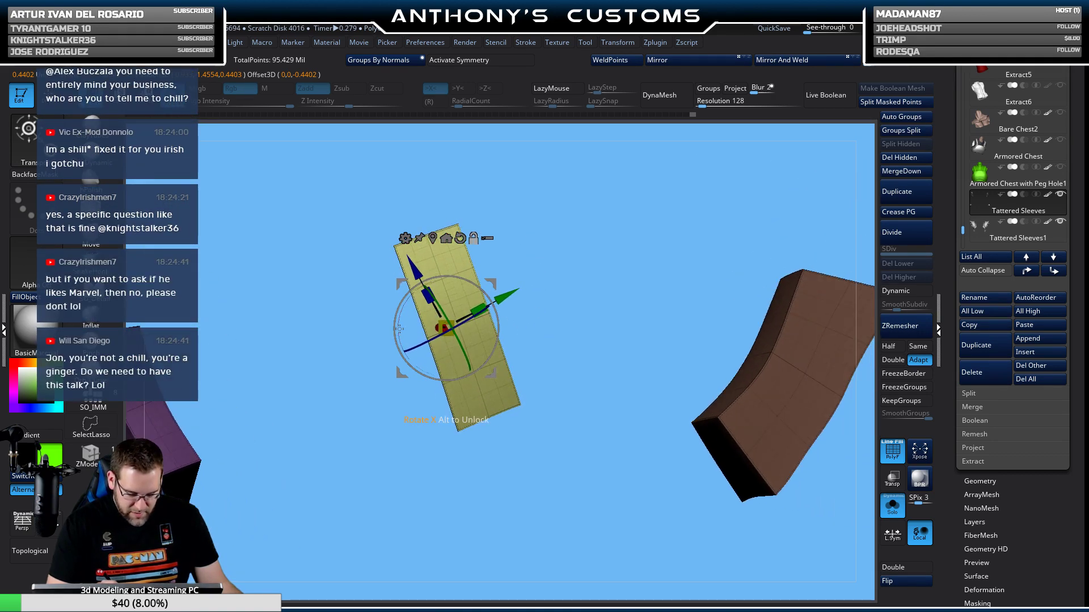
pyautogui.moveTo(574, 268); pyautogui.dragTo(569, 393)
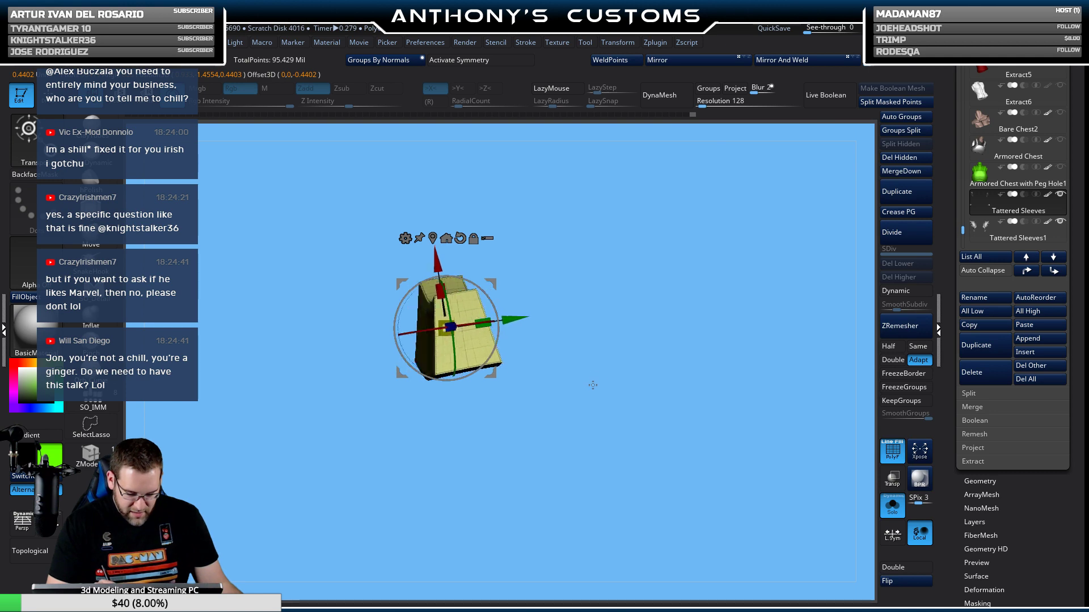
pyautogui.moveTo(582, 344); pyautogui.dragTo(565, 399)
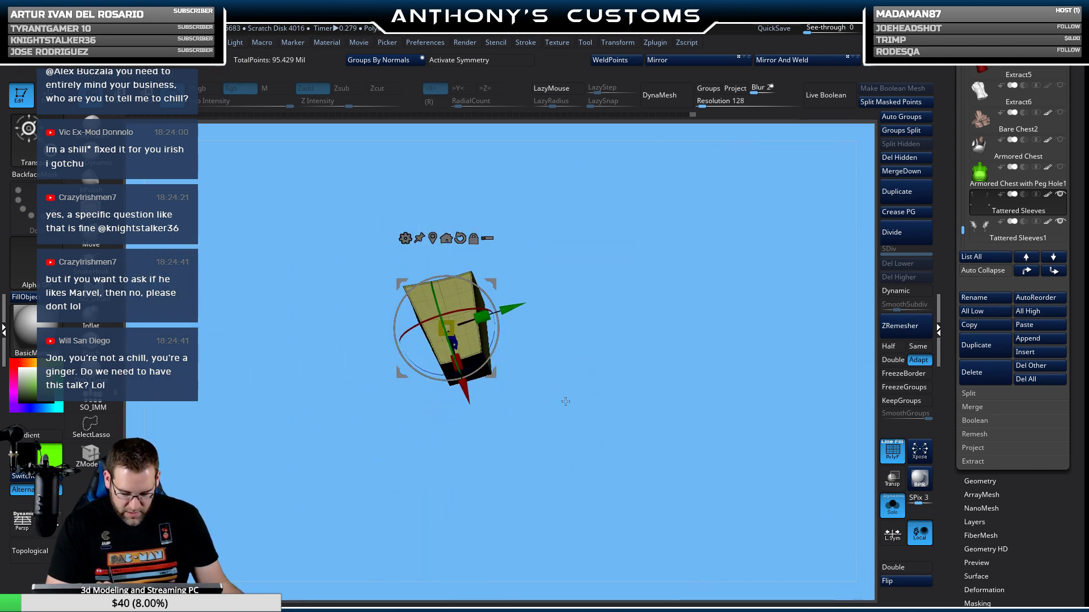
pyautogui.moveTo(525, 273); pyautogui.dragTo(541, 350)
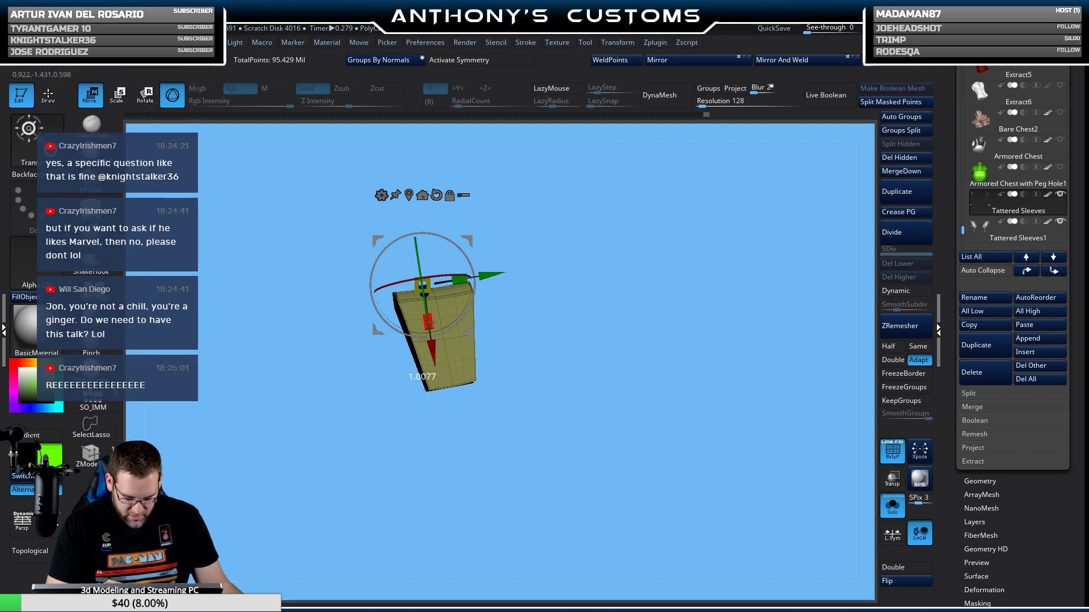
pyautogui.moveTo(590, 392); pyautogui.dragTo(653, 229)
pyautogui.moveTo(574, 289); pyautogui.dragTo(657, 360)
# Isolate the green upper tab, place the transform gizmo on it and scale the tab slightly larger.
pyautogui.press('q')
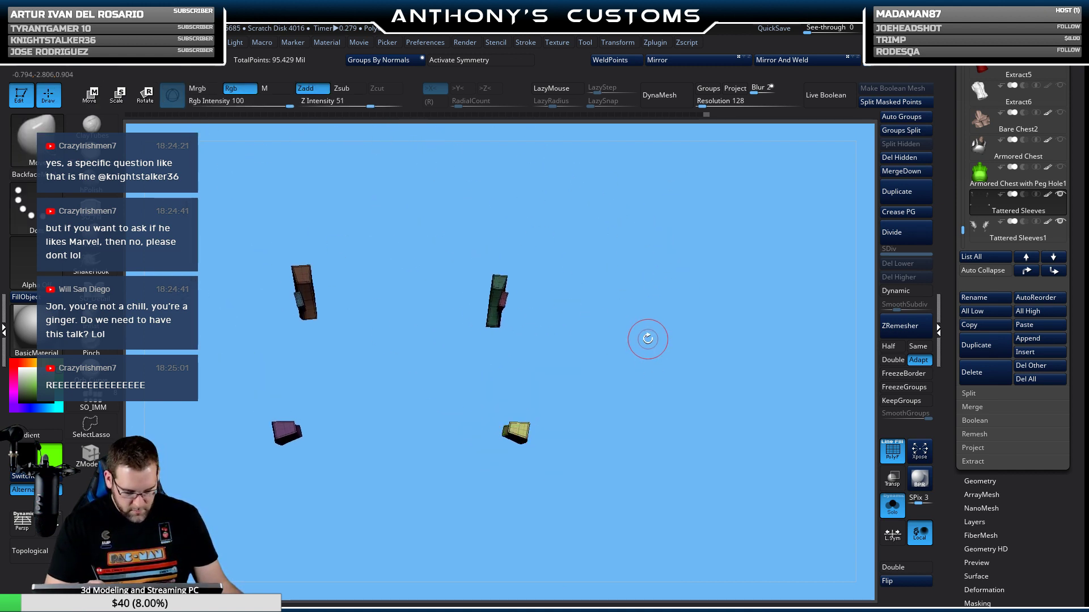
pyautogui.keyDown('alt'); pyautogui.click(496, 300); pyautogui.keyUp('alt')
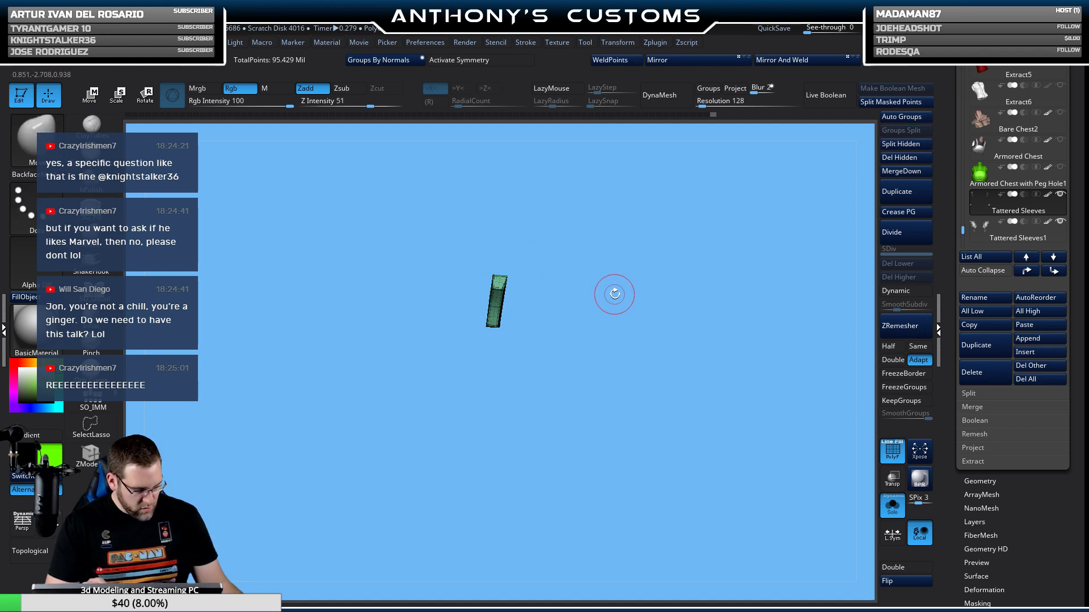
pyautogui.press('w')
pyautogui.moveTo(513, 345); pyautogui.dragTo(594, 390)
pyautogui.moveTo(579, 280); pyautogui.dragTo(655, 252)
pyautogui.moveTo(502, 295); pyautogui.dragTo(505, 293)
pyautogui.moveTo(567, 391); pyautogui.dragTo(606, 404)
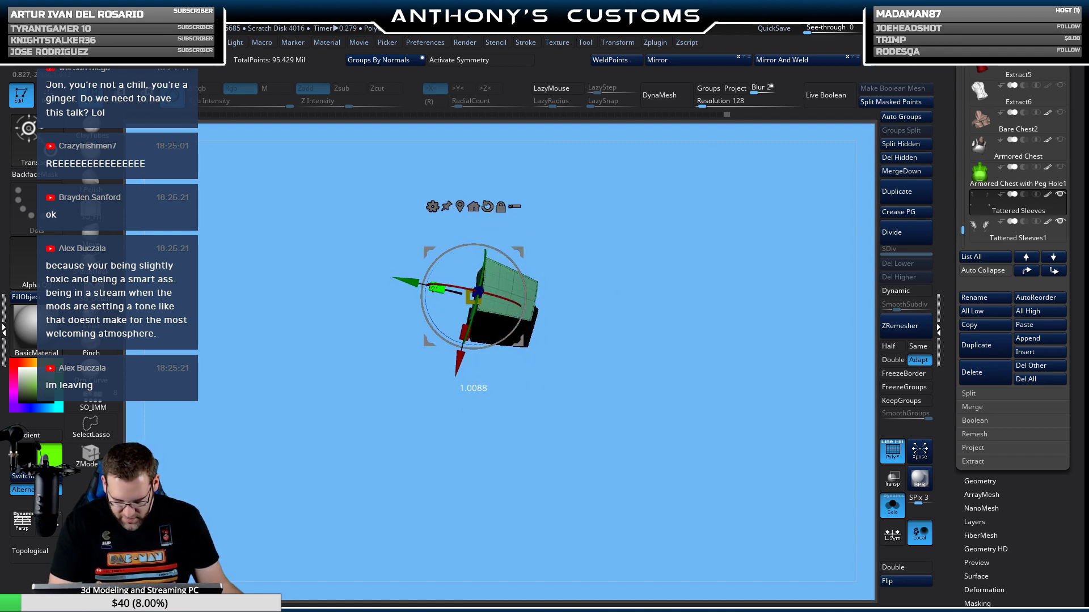
pyautogui.moveTo(567, 275); pyautogui.dragTo(591, 277)
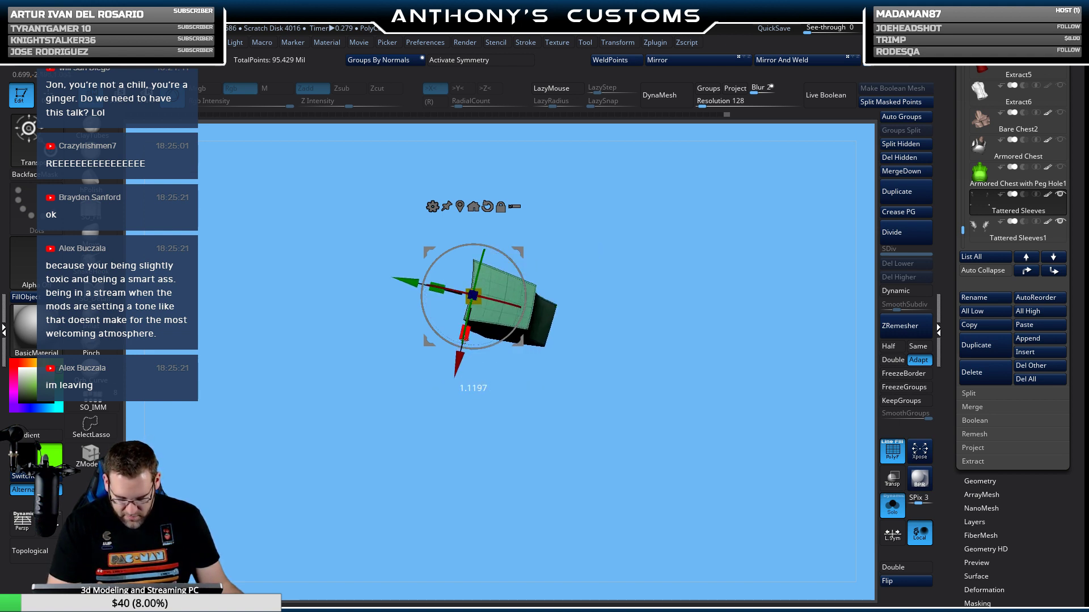
pyautogui.press('q')
# Isolate the small pink tab, align the transform gizmo with it and scale the tab slightly larger.
pyautogui.moveTo(719, 319)
pyautogui.mouseDown()
pyautogui.moveTo(669, 372)
pyautogui.moveTo(627, 188)
pyautogui.moveTo(678, 387)
pyautogui.moveTo(683, 263)
pyautogui.moveTo(698, 301)
pyautogui.moveTo(655, 323)
pyautogui.moveTo(652, 338)
pyautogui.moveTo(652, 328)
pyautogui.moveTo(664, 365)
pyautogui.moveTo(663, 236)
pyautogui.moveTo(653, 324)
pyautogui.moveTo(690, 311)
pyautogui.moveTo(662, 312)
pyautogui.moveTo(700, 412)
pyautogui.moveTo(671, 401)
pyautogui.moveTo(637, 293)
pyautogui.mouseUp()
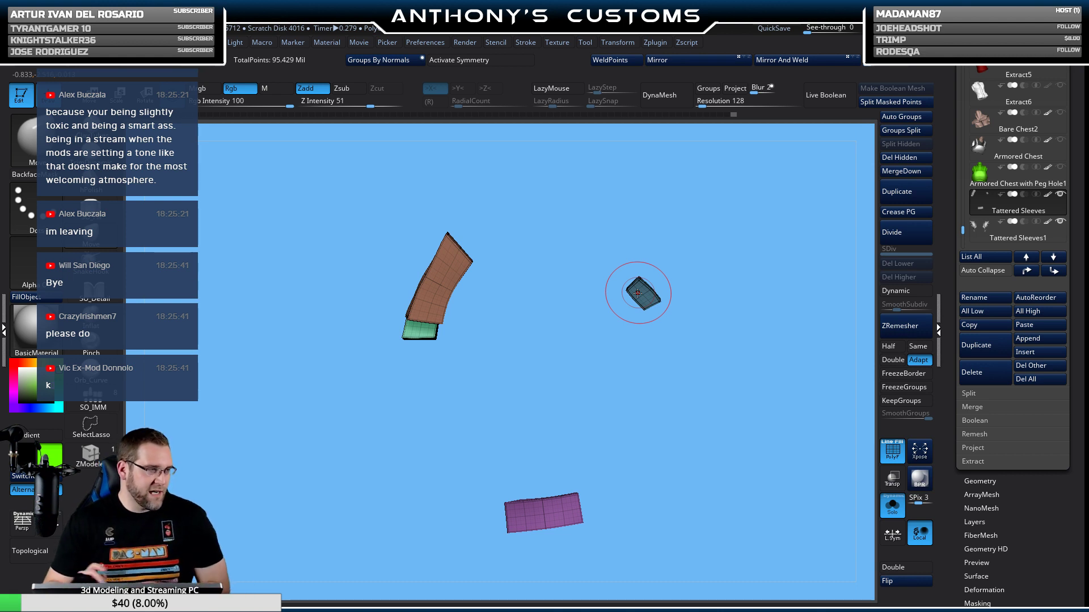
pyautogui.hotkey('ctrl', 'd')
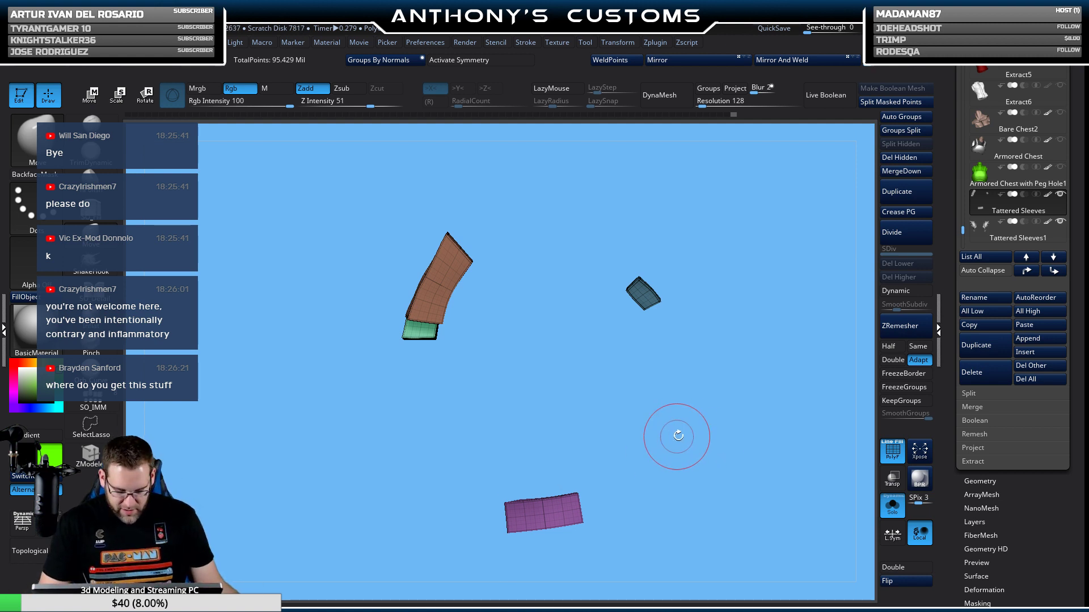
pyautogui.moveTo(685, 396); pyautogui.dragTo(698, 369)
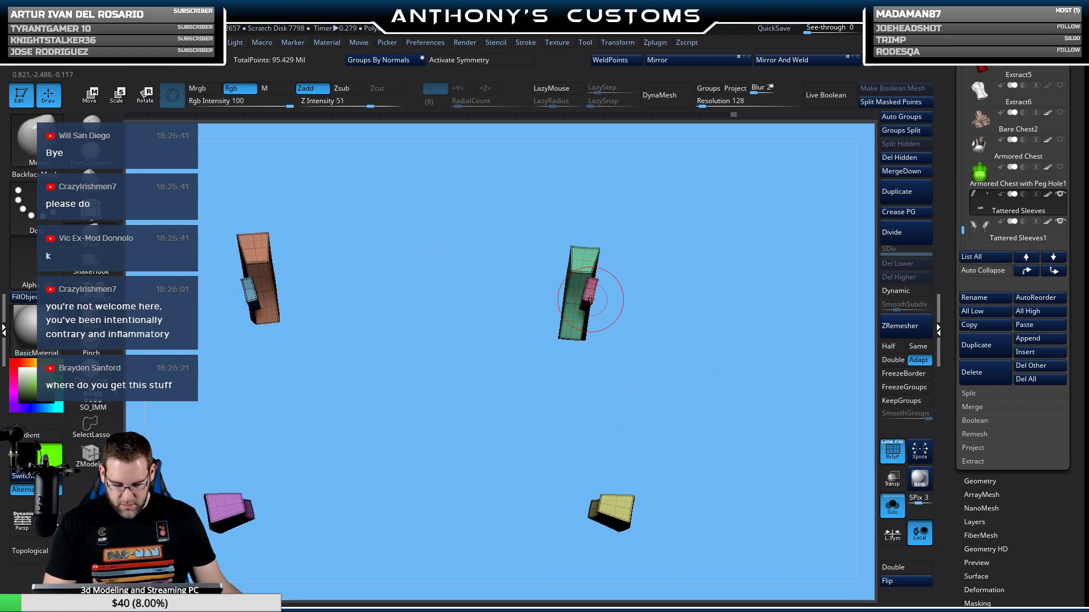
pyautogui.hotkey('ctrl', 'shift')
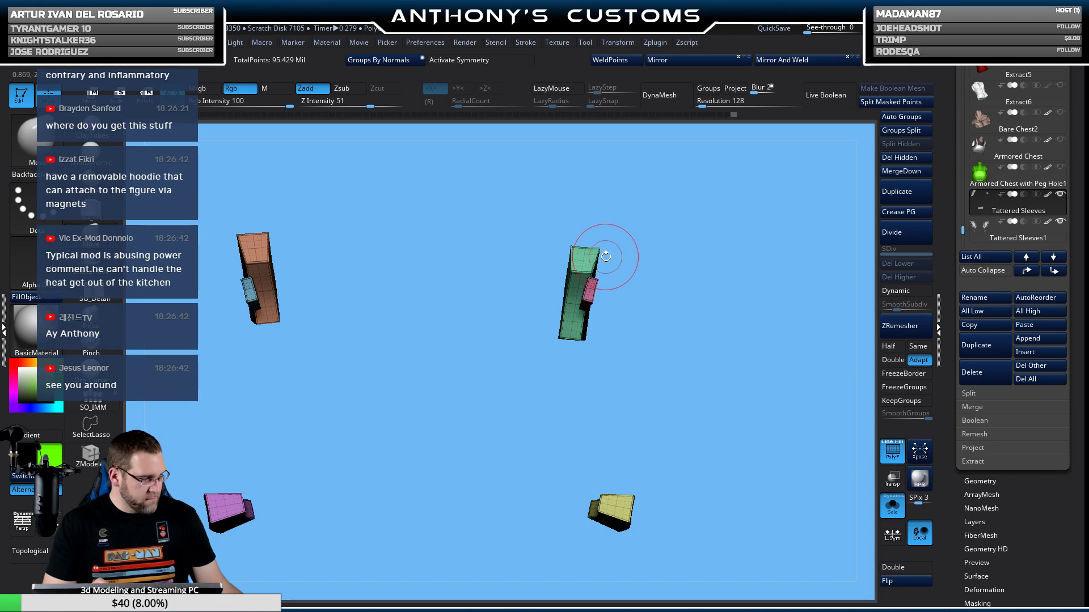
pyautogui.moveTo(607, 265)
pyautogui.mouseDown(button='right')
pyautogui.moveTo(621, 275)
pyautogui.moveTo(595, 291)
pyautogui.mouseUp(button='right')
pyautogui.keyDown('ctrl'); pyautogui.keyDown('shift'); pyautogui.click(592, 292); pyautogui.keyUp('shift'); pyautogui.keyUp('ctrl')
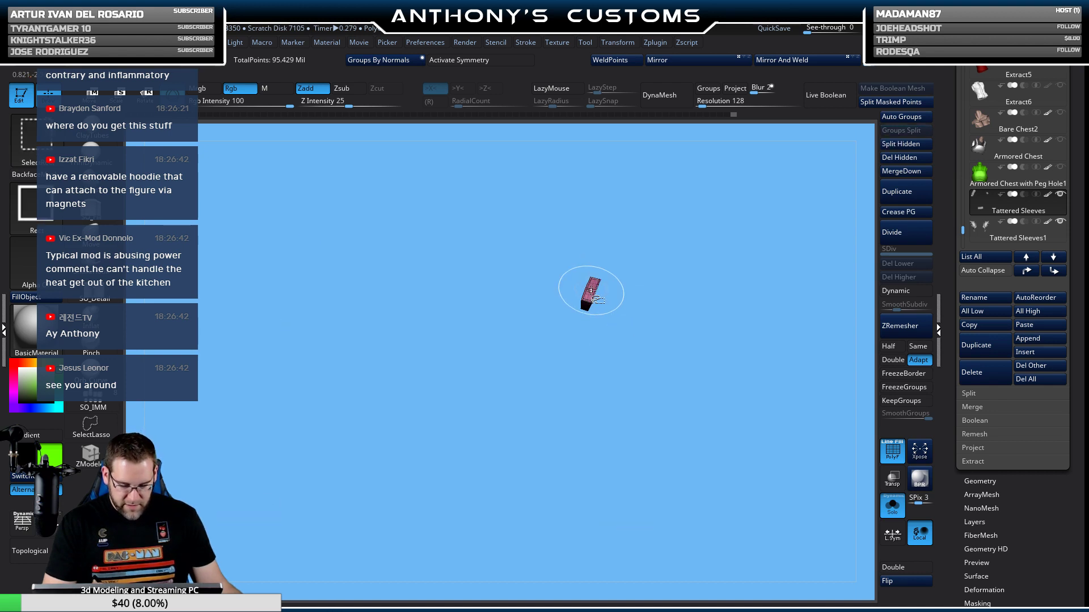
pyautogui.press('w')
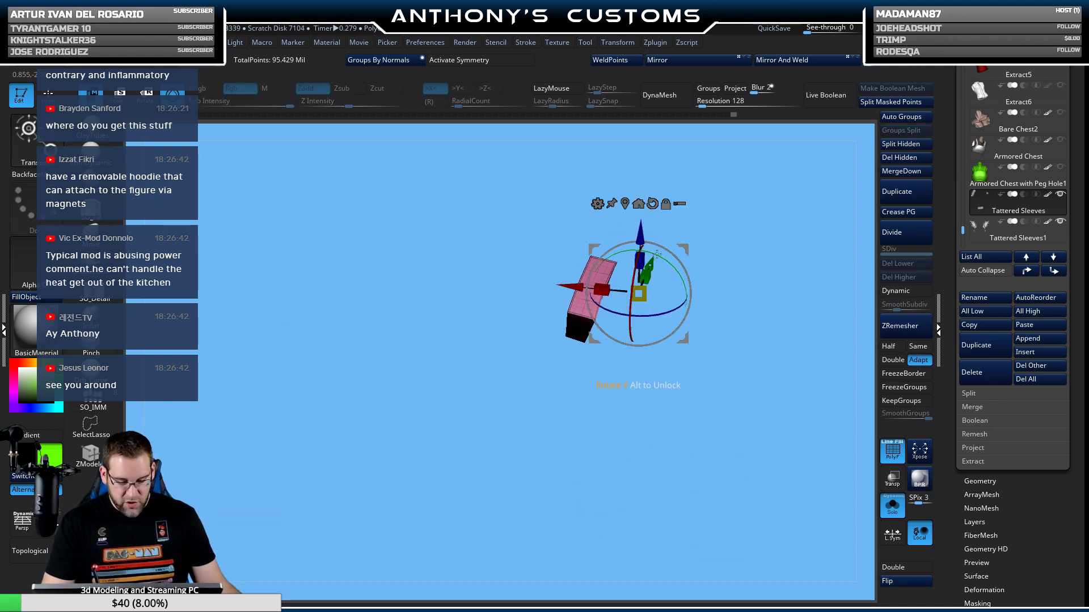
pyautogui.moveTo(631, 211); pyautogui.dragTo(654, 232)
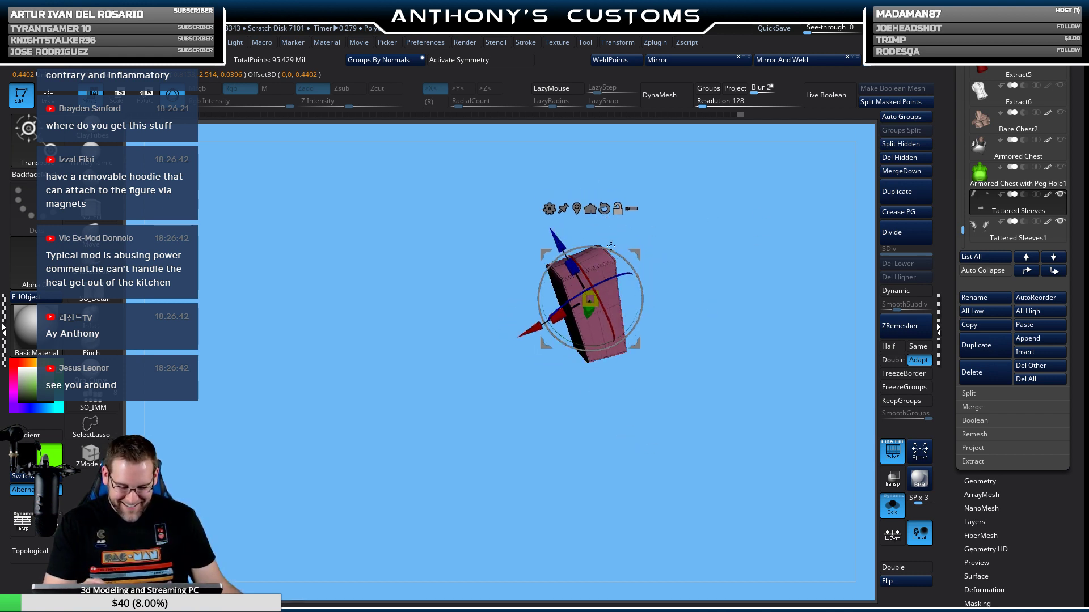
pyautogui.moveTo(595, 306); pyautogui.dragTo(596, 303)
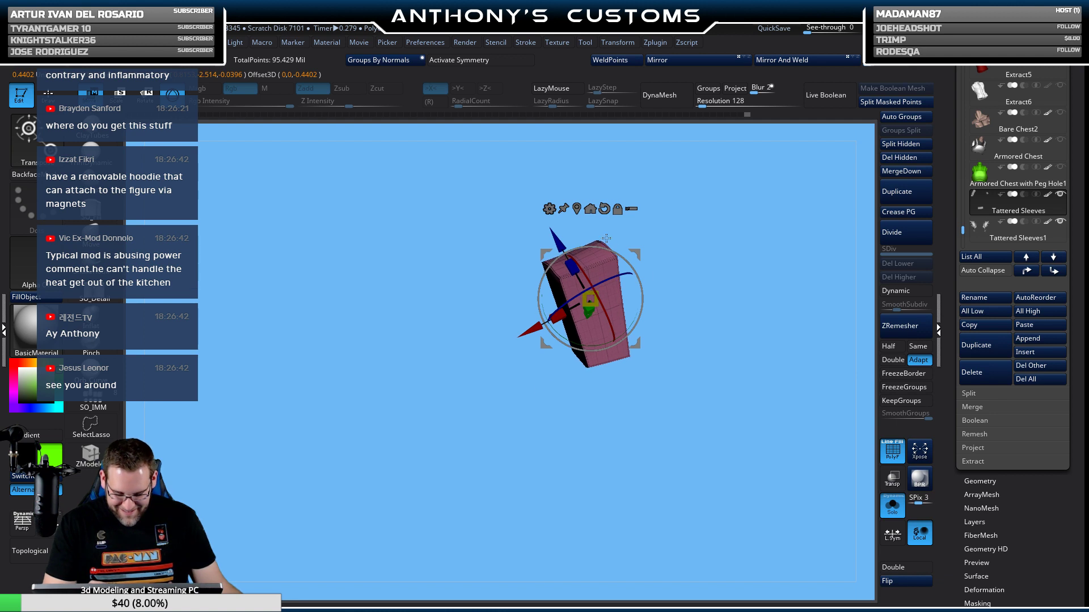
# Try readjusting the gizmo and the pink tab from its broad face, and undo the latest changes.
pyautogui.moveTo(689, 319); pyautogui.dragTo(652, 360)
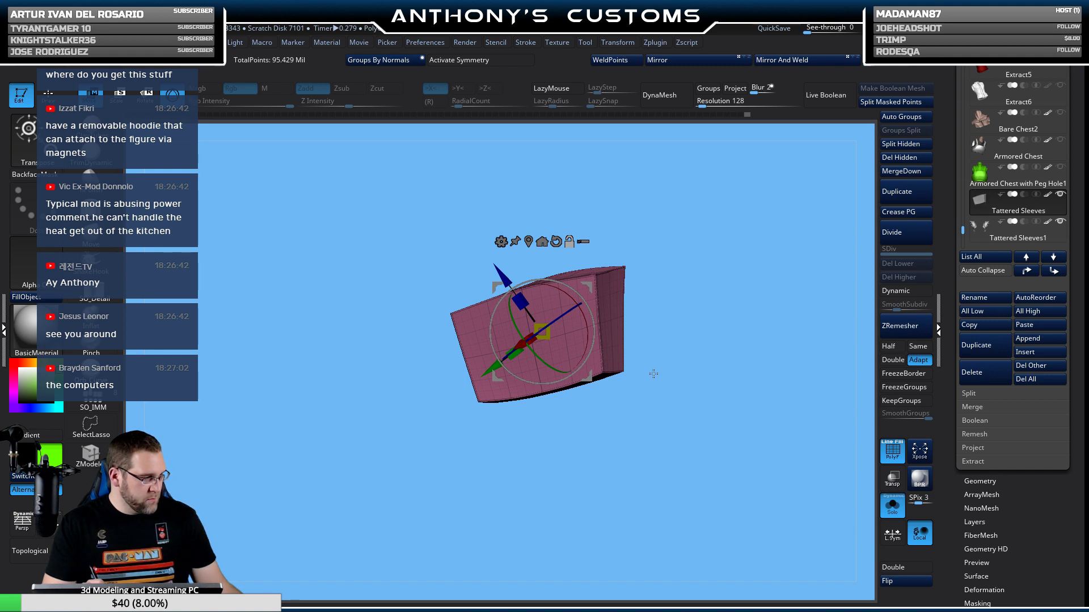
pyautogui.moveTo(611, 222); pyautogui.dragTo(532, 253)
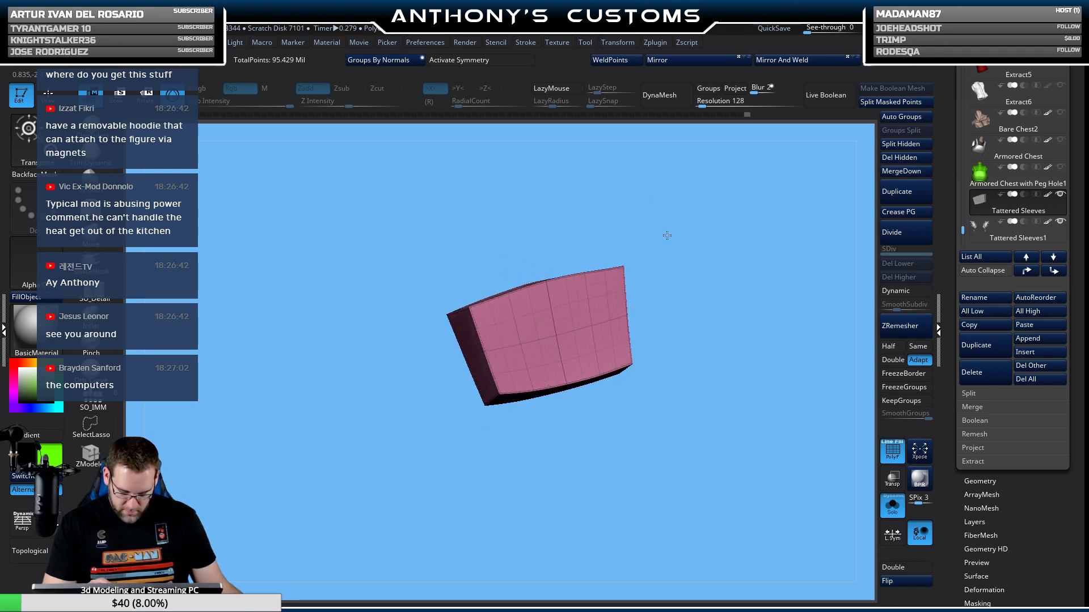
pyautogui.moveTo(527, 306); pyautogui.dragTo(509, 360)
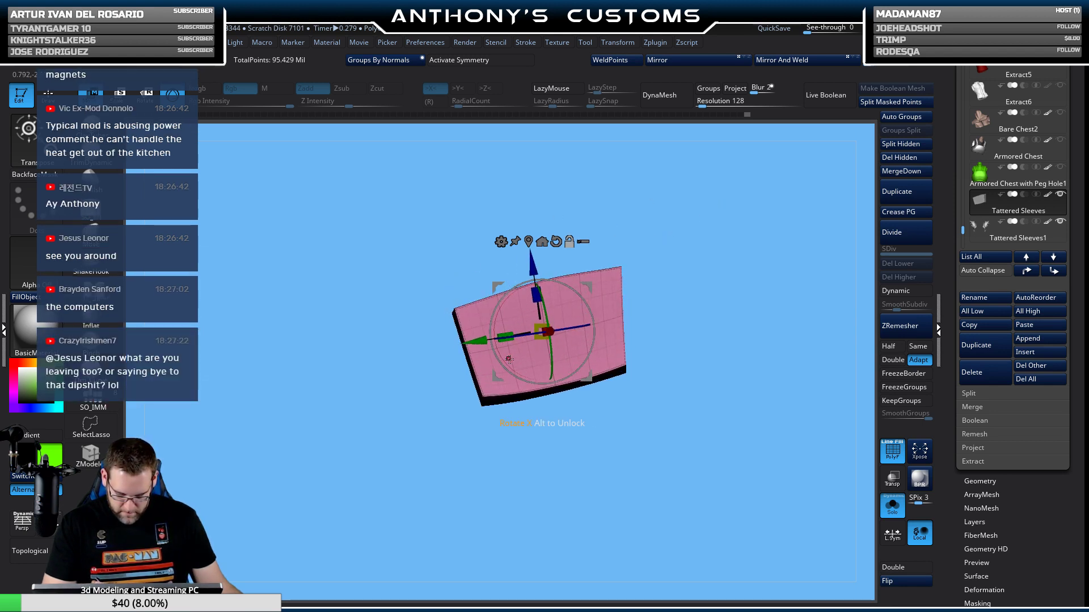
pyautogui.moveTo(537, 260)
pyautogui.mouseDown()
pyautogui.moveTo(631, 252)
pyautogui.moveTo(516, 263)
pyautogui.moveTo(683, 277)
pyautogui.moveTo(728, 255)
pyautogui.moveTo(582, 265)
pyautogui.moveTo(528, 241)
pyautogui.mouseUp()
pyautogui.hotkey('ctrl', 'z')
pyautogui.hotkey('ctrl', 'z')
pyautogui.hotkey('ctrl', 'z')
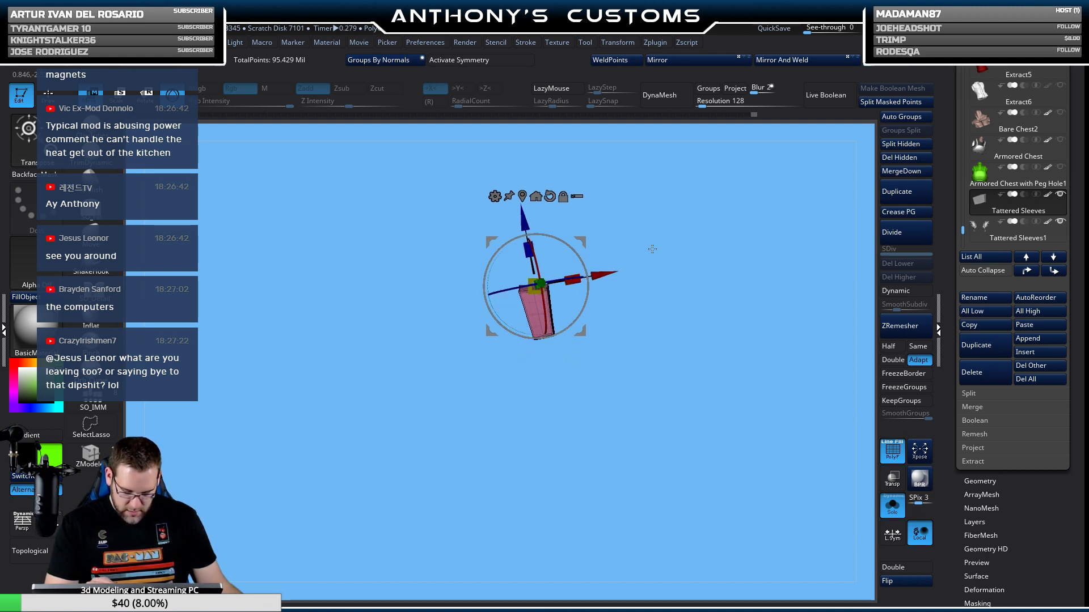
# Isolate the small light-blue tab, center the transform gizmo on it and frame it in the view.
pyautogui.moveTo(700, 354); pyautogui.dragTo(694, 308)
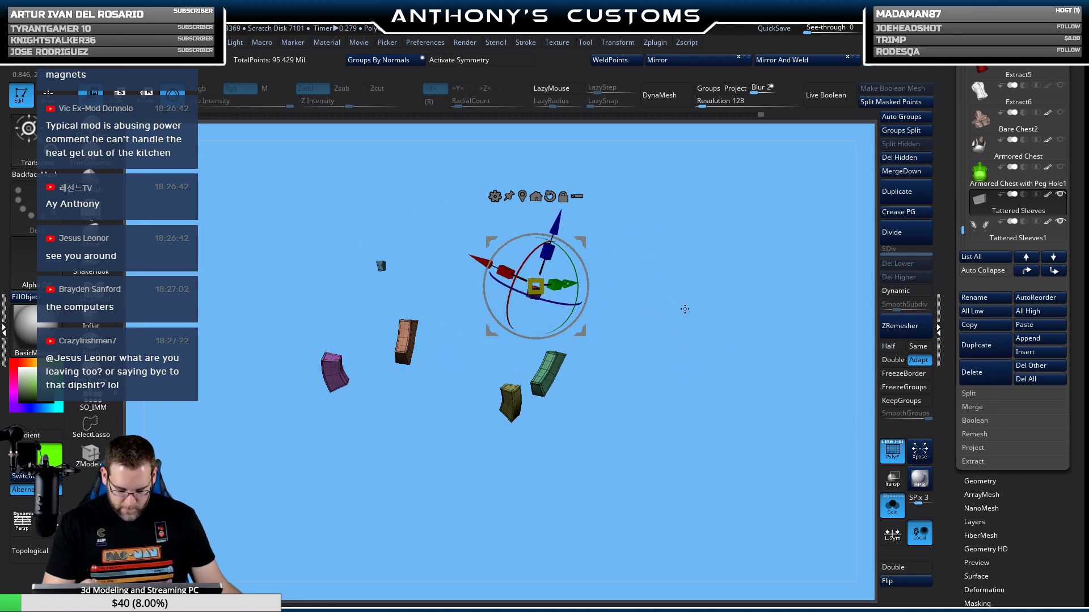
pyautogui.press('q')
pyautogui.press('w')
pyautogui.click(522, 197)
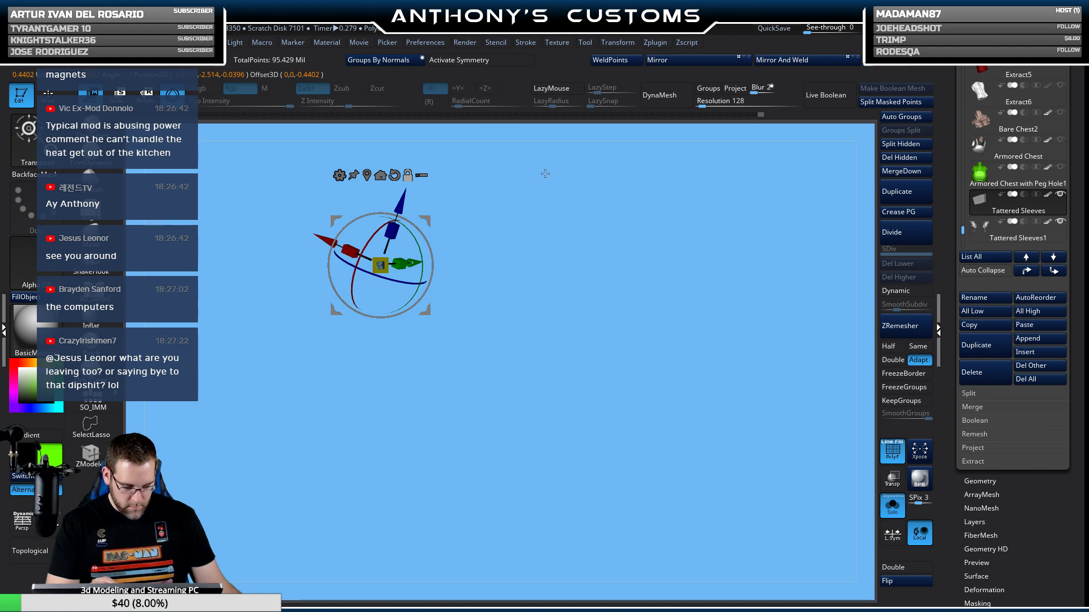
pyautogui.click(545, 174)
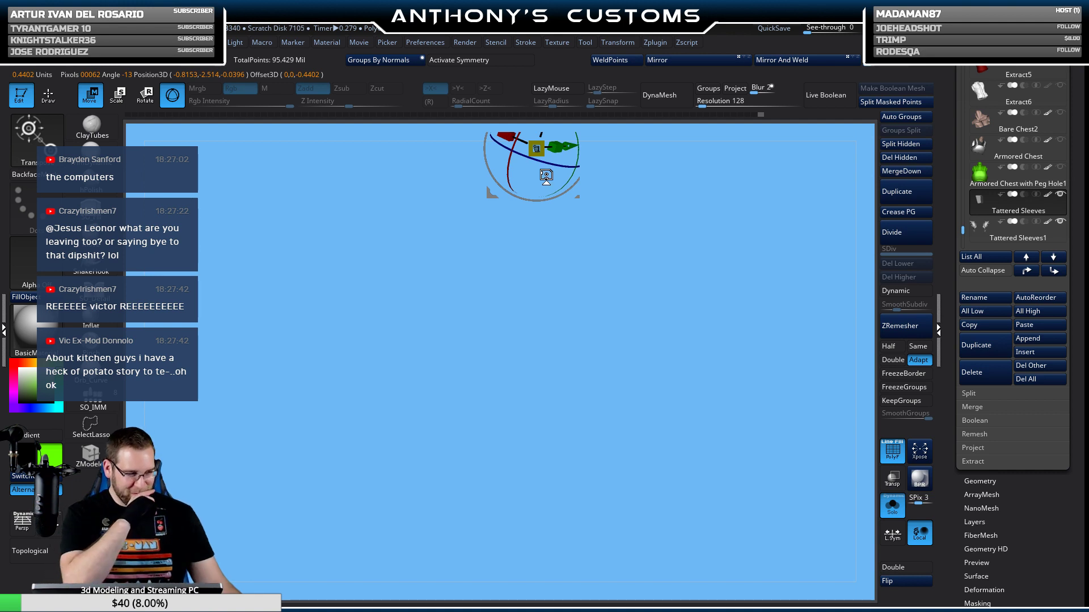
pyautogui.press('f')
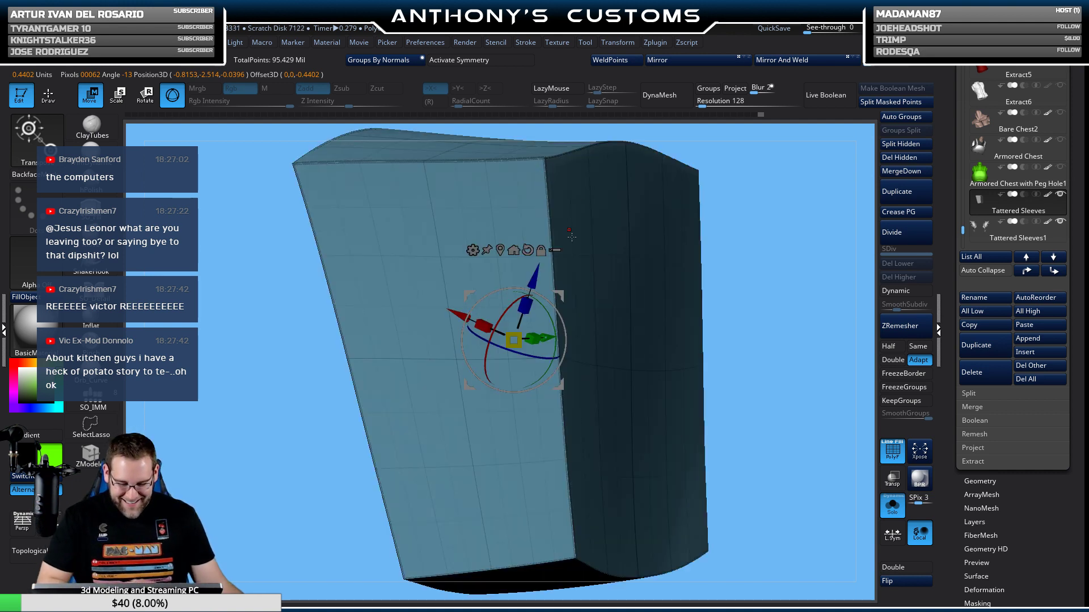
# Align the transform gizmo with the faces of the light-blue tab.
pyautogui.moveTo(517, 334); pyautogui.dragTo(710, 293)
pyautogui.moveTo(559, 334); pyautogui.dragTo(559, 343)
pyautogui.click(675, 344)
pyautogui.moveTo(675, 344); pyautogui.dragTo(737, 238)
pyautogui.click(460, 255)
pyautogui.moveTo(457, 206); pyautogui.dragTo(461, 205)
pyautogui.moveTo(549, 168); pyautogui.dragTo(737, 164)
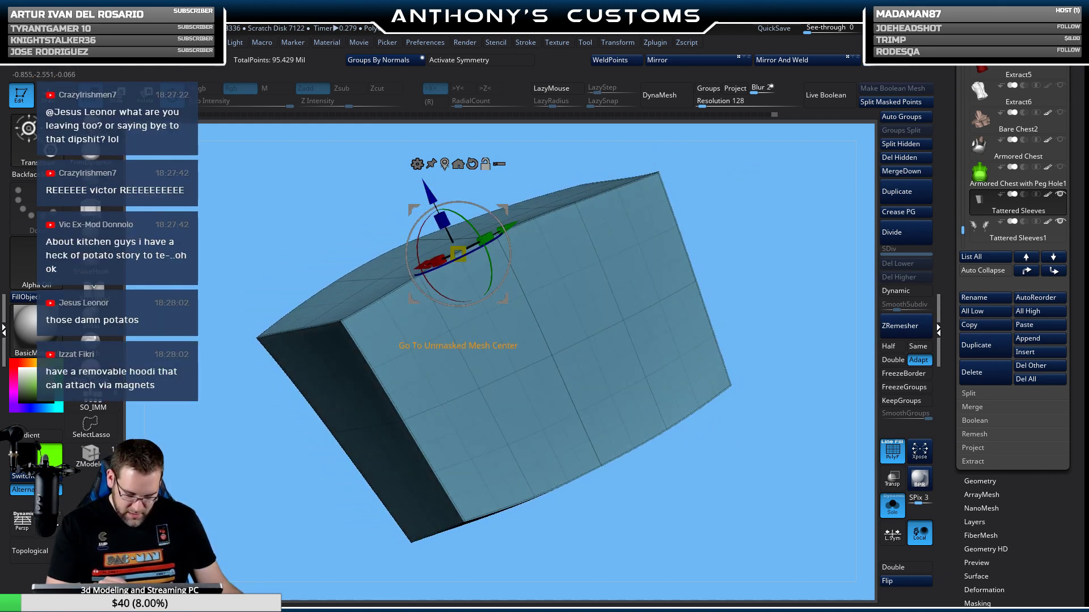
# Try another gizmo adjustment on the light-blue tab and undo the latest changes.
pyautogui.click(444, 164)
pyautogui.moveTo(515, 336); pyautogui.dragTo(446, 175)
pyautogui.moveTo(438, 240); pyautogui.dragTo(420, 259)
pyautogui.hotkey('ctrl', 'z')
pyautogui.hotkey('ctrl', 'z')
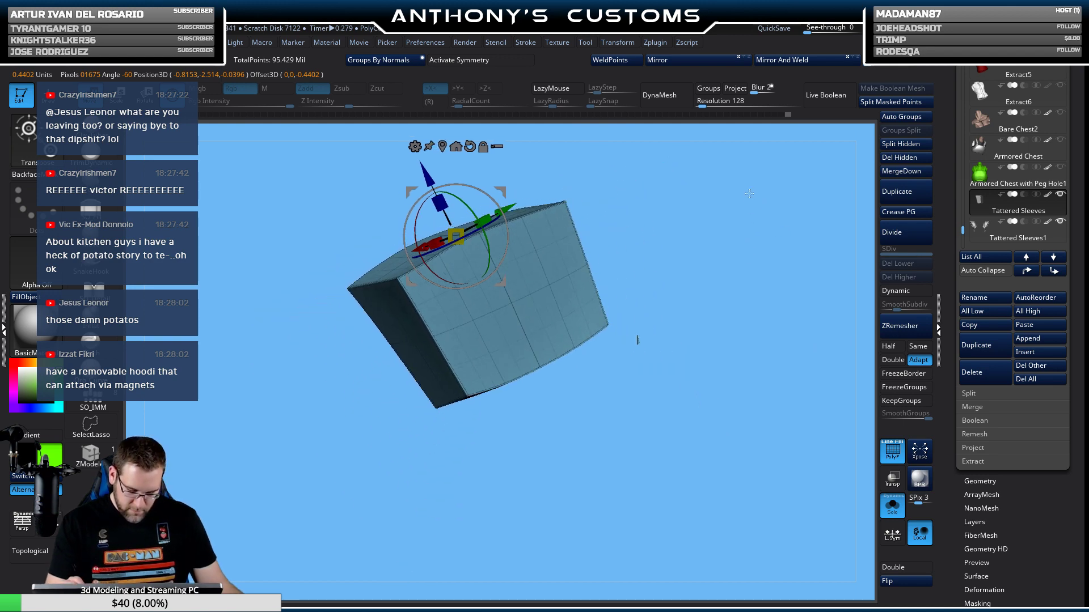
# Unhide all the tabs and turn off Solo mode to check them with the sleeves and the figure.
pyautogui.press('q')
pyautogui.moveTo(771, 316); pyautogui.dragTo(672, 442)
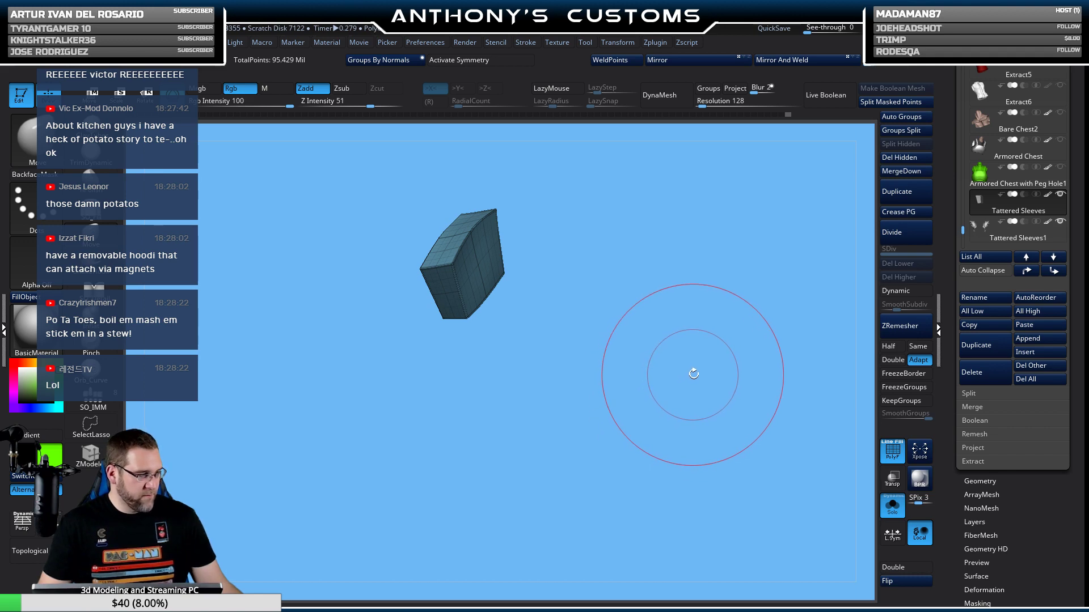
pyautogui.press('f')
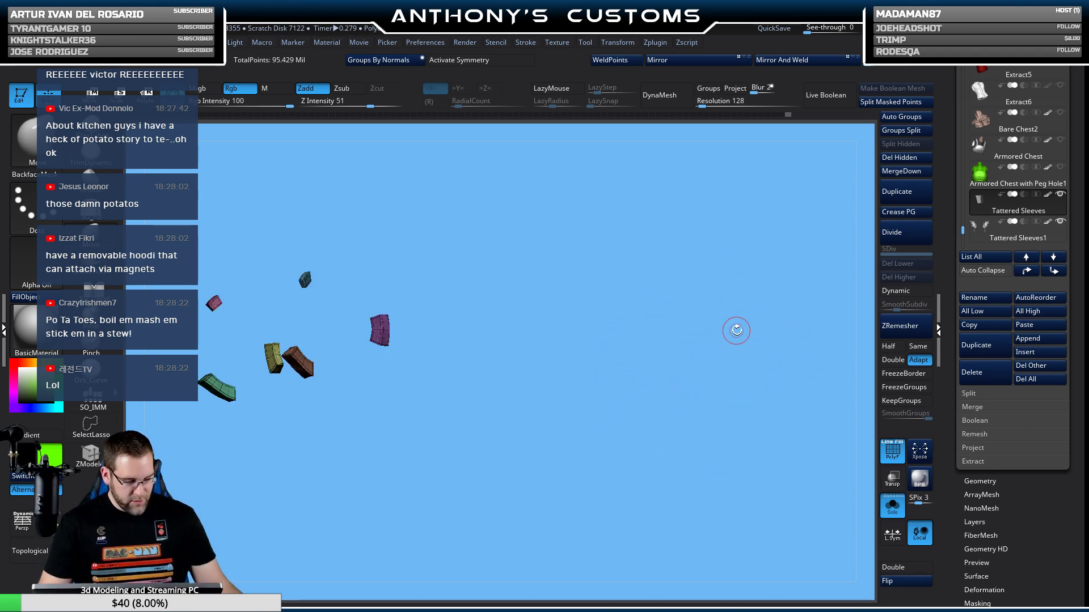
pyautogui.click(892, 505)
pyautogui.moveTo(801, 465); pyautogui.dragTo(663, 147)
pyautogui.moveTo(484, 317); pyautogui.dragTo(514, 256)
pyautogui.moveTo(676, 279); pyautogui.dragTo(740, 227)
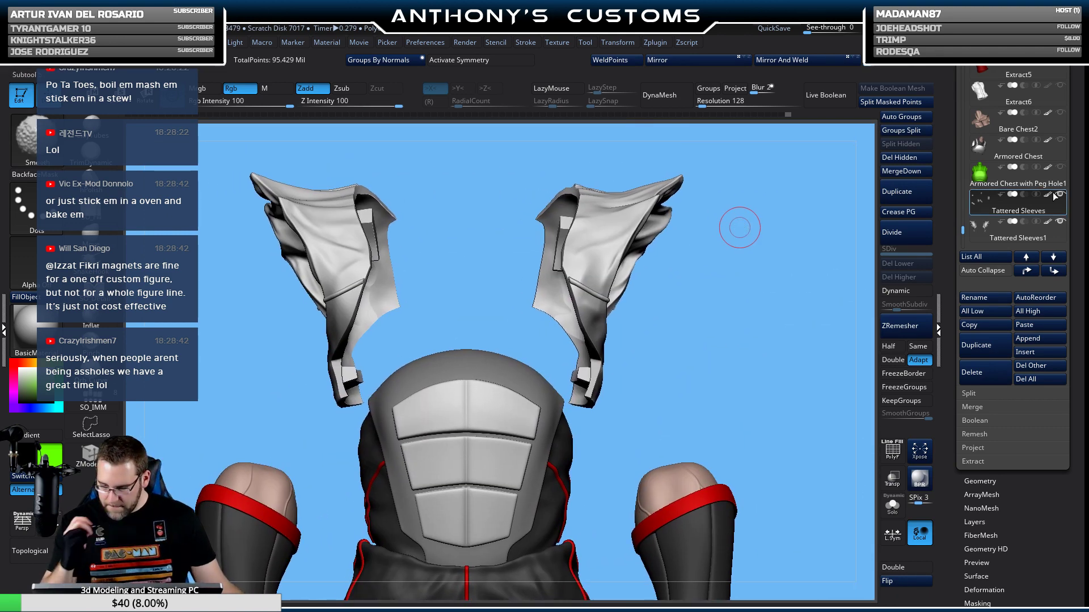
# Show only the Tattered Sleeves tabs and the Tattered Sleeves1 subtool, with polygroup display enabled.
pyautogui.click(1060, 194)
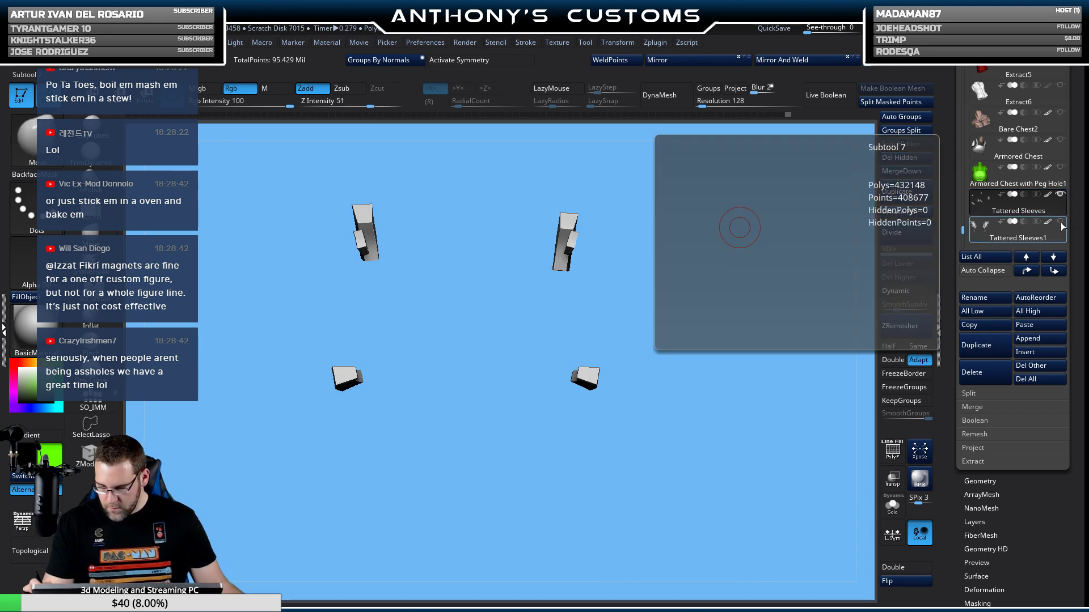
pyautogui.click(1060, 221)
pyautogui.hotkey('shift', 'f')
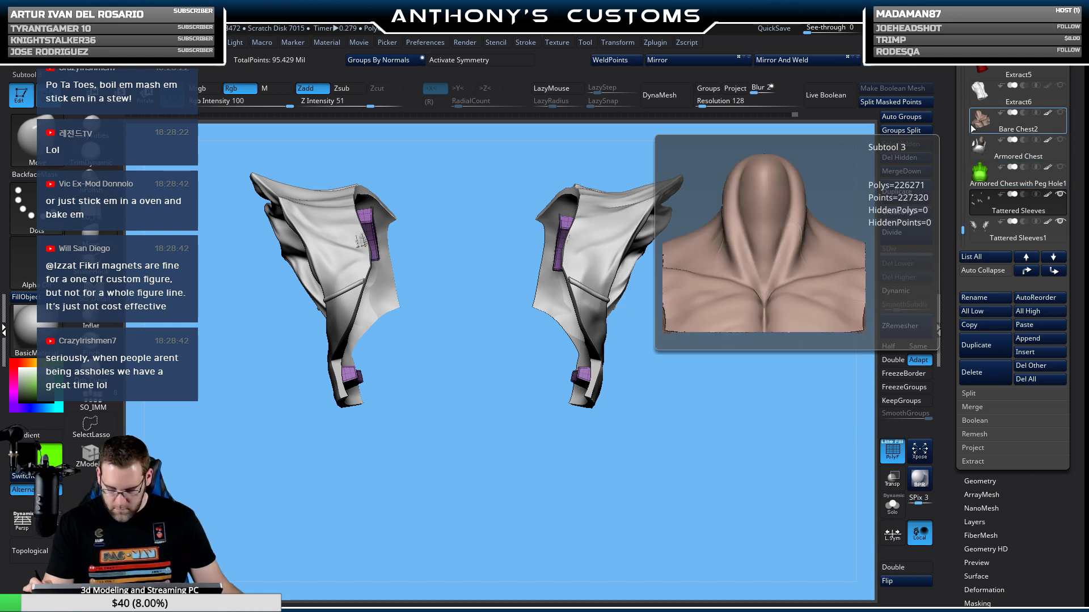
# Merge the Tattered Sleeves tabs down with the Tattered Sleeves1 subtool.
pyautogui.click(906, 171)
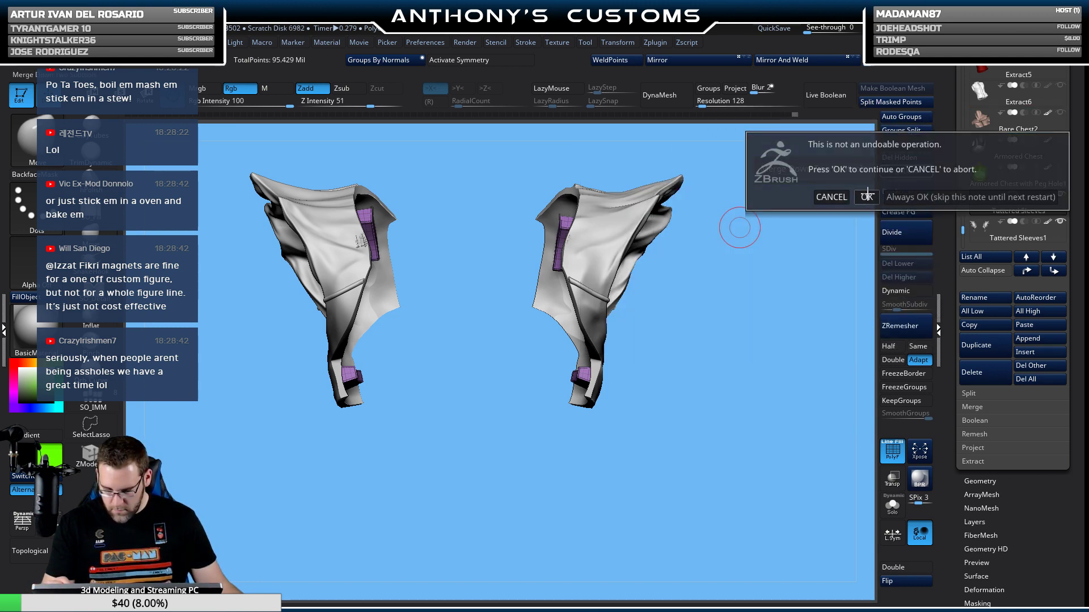
pyautogui.press('Return')
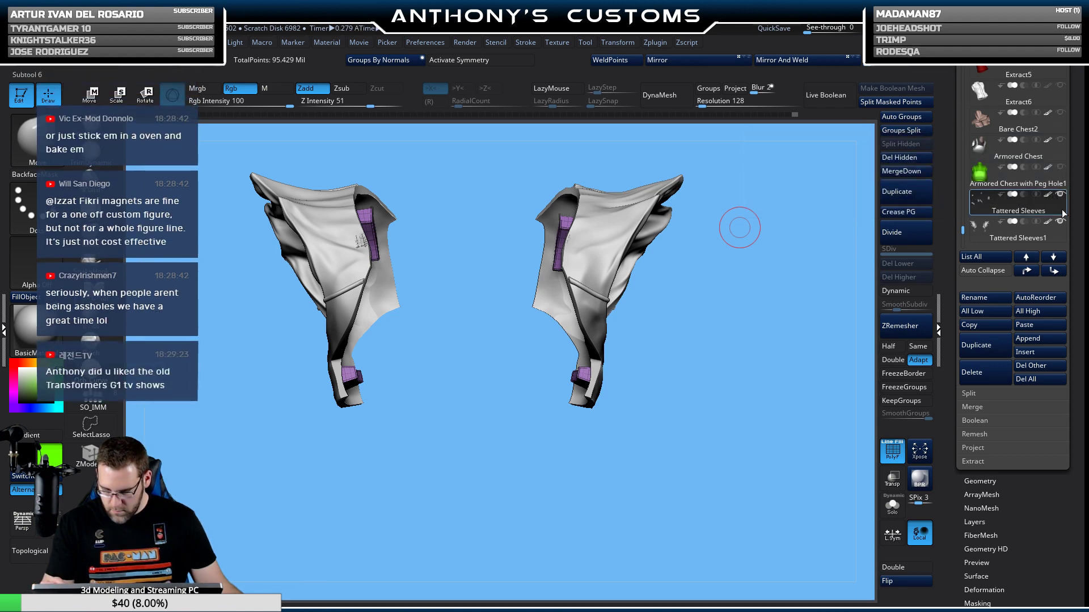
pyautogui.click(1042, 235)
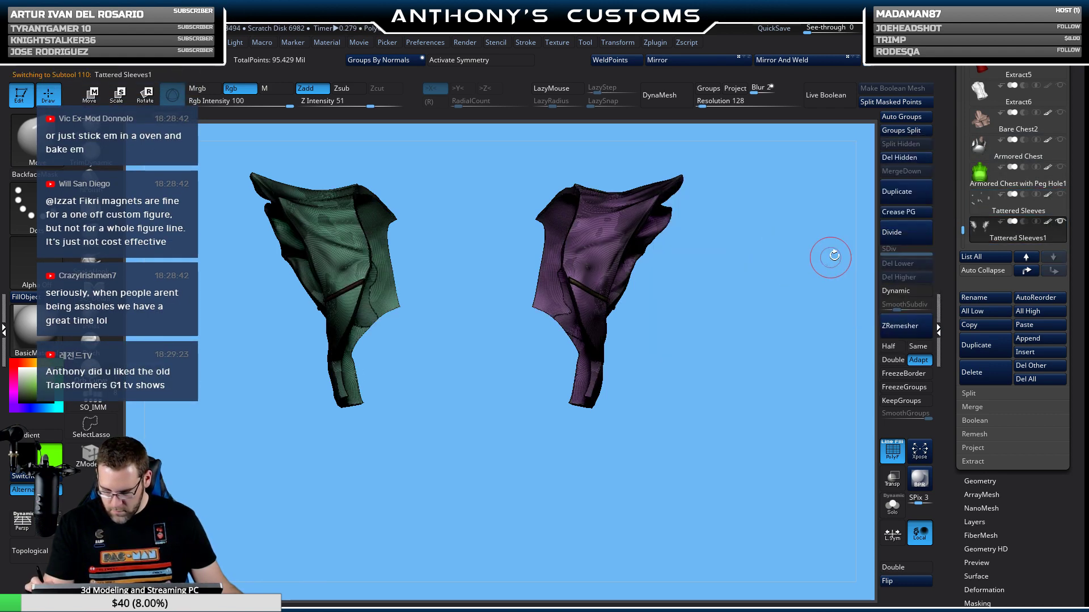
pyautogui.click(1040, 211)
pyautogui.click(910, 171)
pyautogui.press('Return')
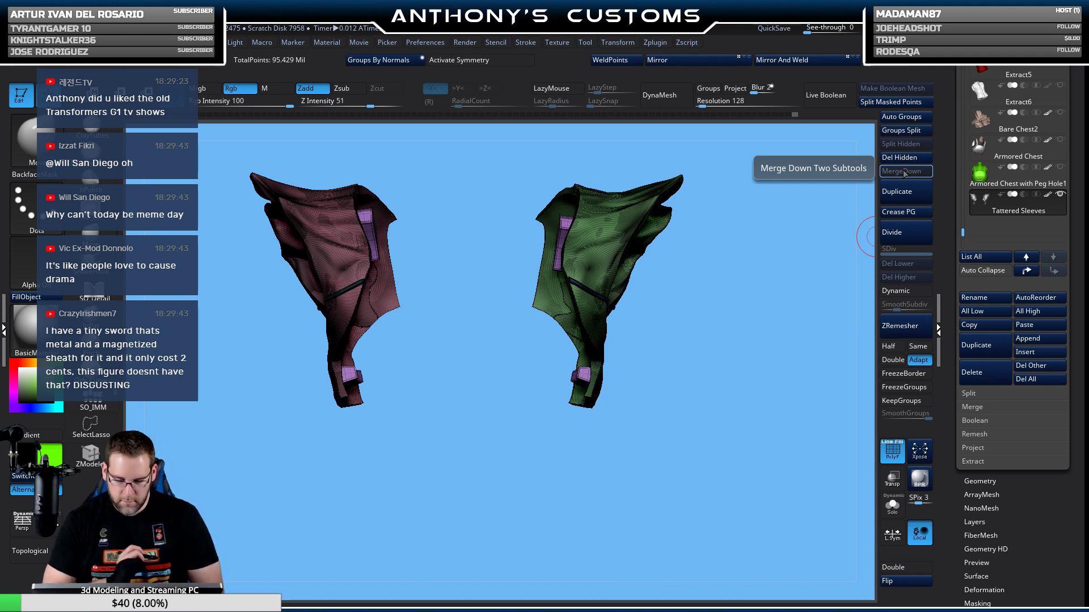
# Examine the merged sleeves against Armored Chest, and then against Armored Chest with Peg Hole1 with polygroup display off.
pyautogui.click(1059, 140)
pyautogui.moveTo(752, 374); pyautogui.dragTo(642, 388)
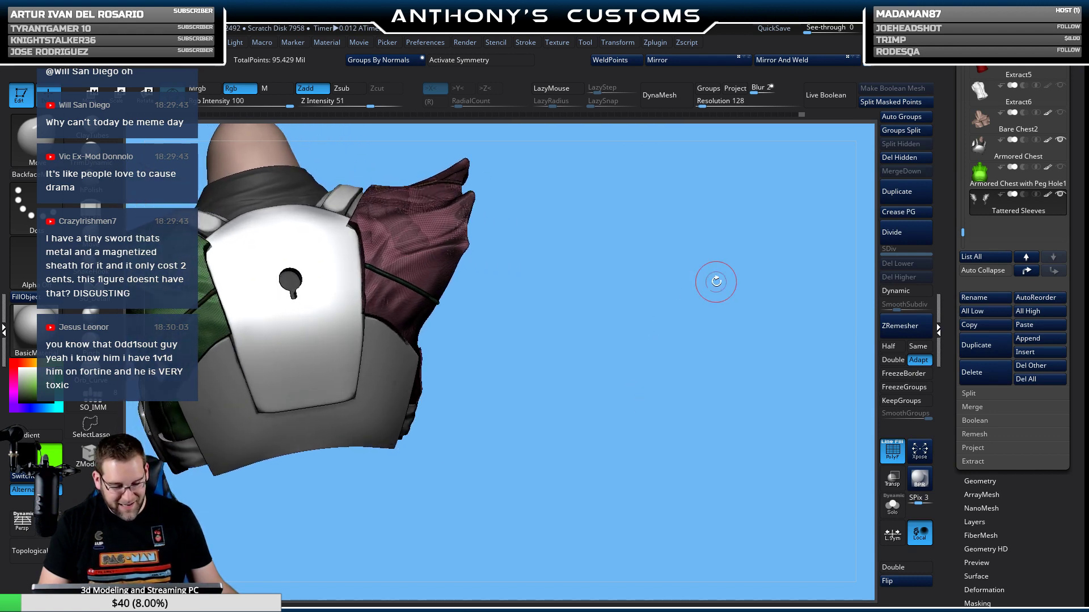
pyautogui.click(1059, 140)
pyautogui.click(1059, 166)
pyautogui.moveTo(650, 267); pyautogui.dragTo(644, 442)
pyautogui.moveTo(692, 369); pyautogui.dragTo(835, 211)
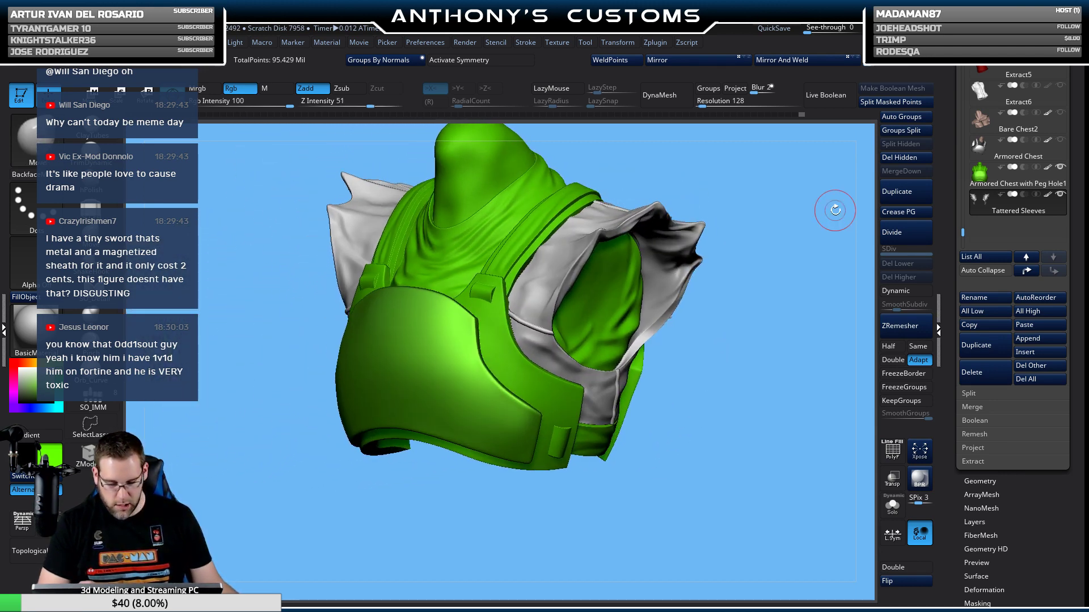
# Isolate the merged Tattered Sleeves in Solo mode and show their polygroups.
pyautogui.moveTo(1055, 200)
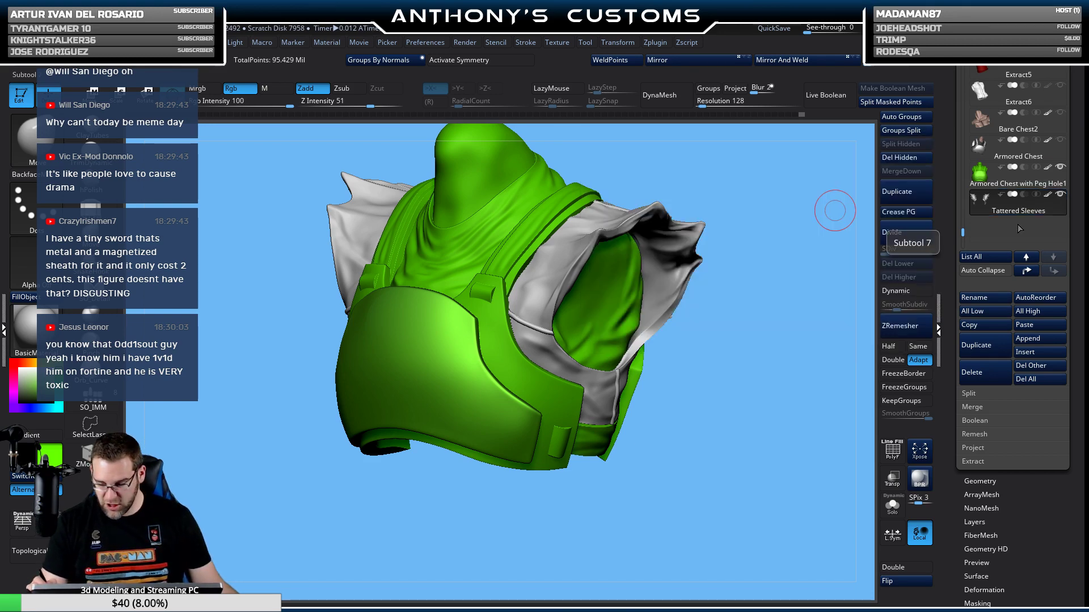
pyautogui.click(893, 504)
pyautogui.hotkey('shift', 'f')
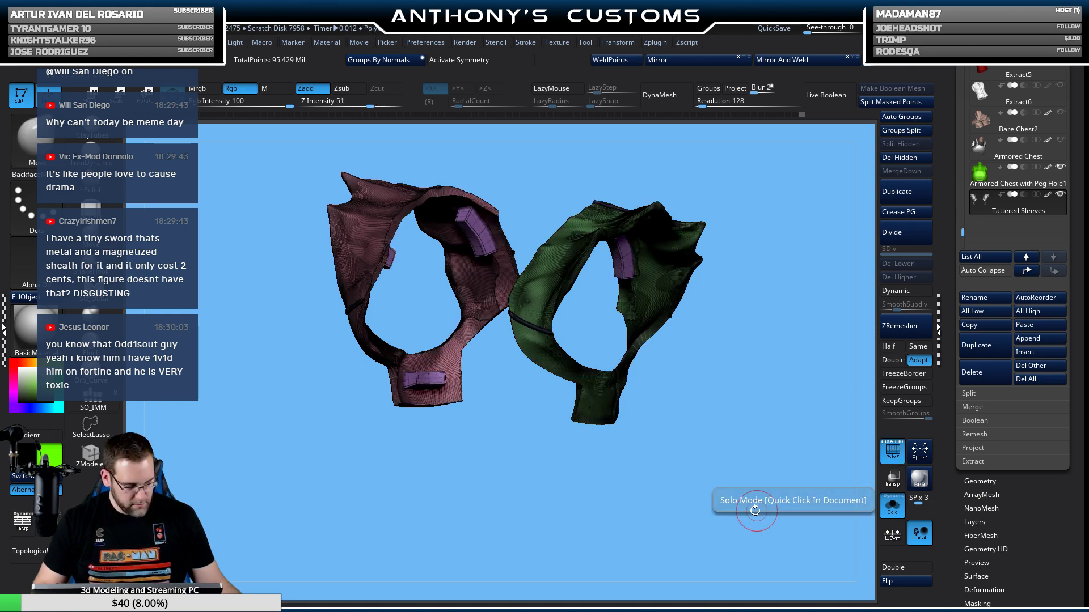
# Isolate the purple tab polygroup of the Tattered Sleeves and split the hidden sleeves off into their own subtool.
pyautogui.moveTo(782, 431); pyautogui.dragTo(688, 347)
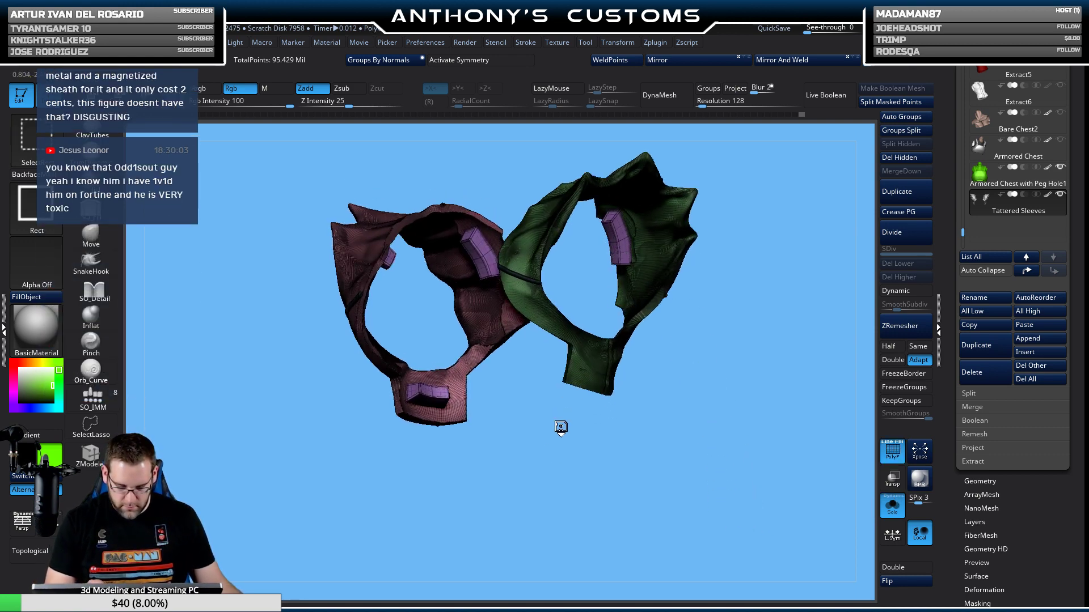
pyautogui.moveTo(539, 464); pyautogui.dragTo(558, 479)
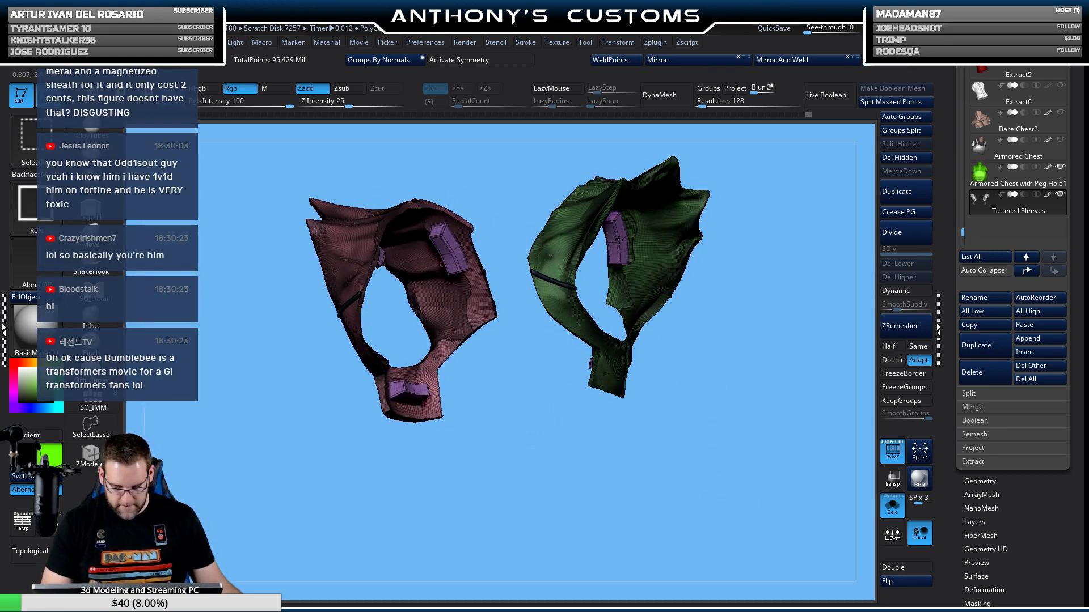
pyautogui.keyDown('ctrl'); pyautogui.keyDown('shift'); pyautogui.click(618, 239); pyautogui.keyUp('shift'); pyautogui.keyUp('ctrl')
pyautogui.moveTo(1063, 189)
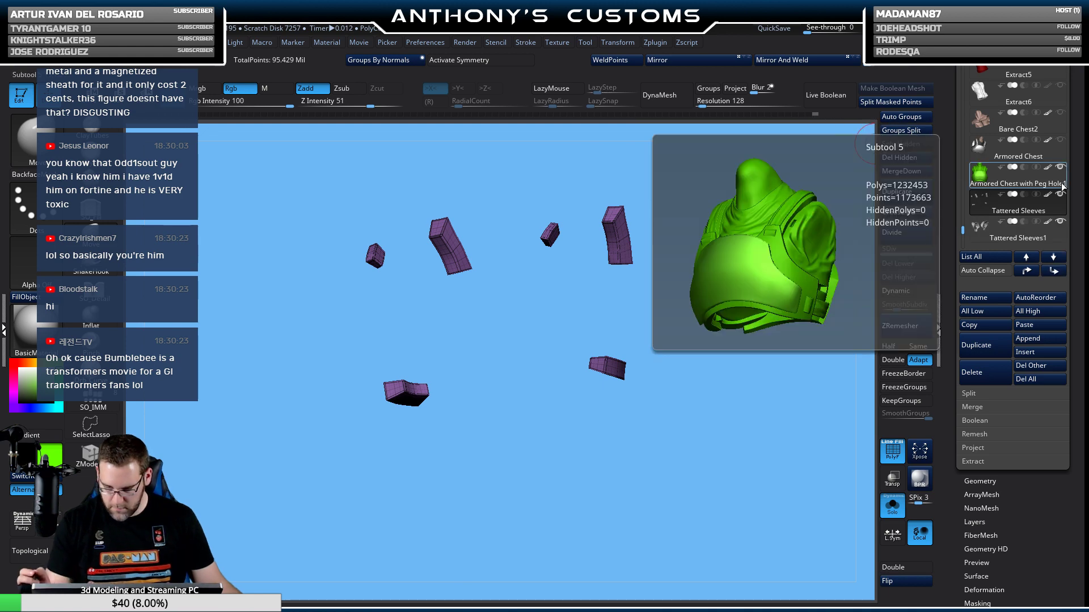
# Show the split tabs on Armored Chest with Peg Hole1 and regroup their polygroups with Groups By Normals.
pyautogui.click(892, 508)
pyautogui.moveTo(748, 397); pyautogui.dragTo(284, 406)
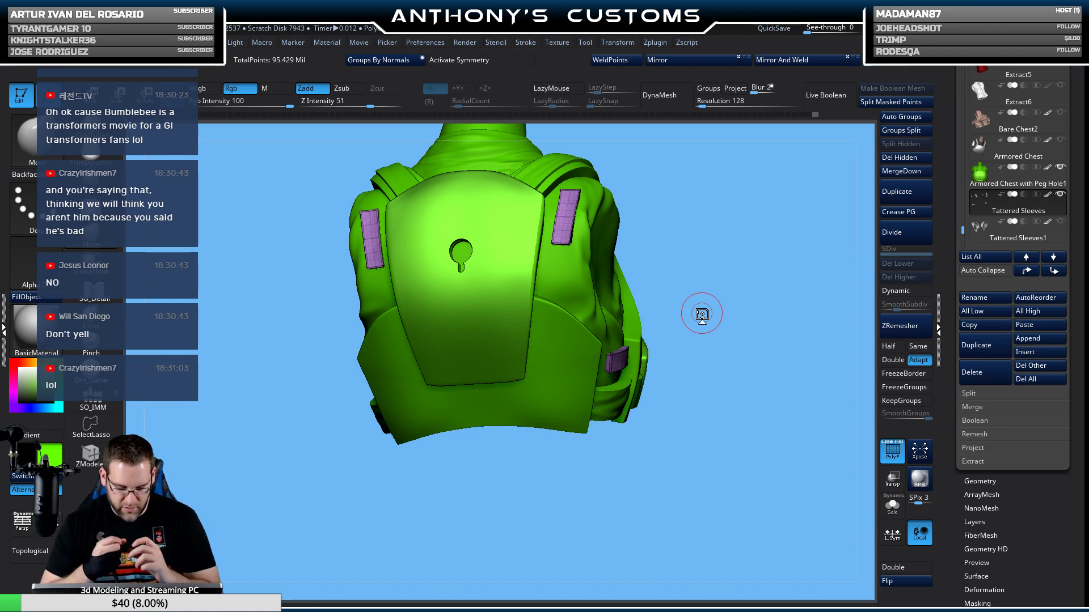
pyautogui.moveTo(729, 233); pyautogui.dragTo(722, 383)
pyautogui.click(374, 229)
pyautogui.moveTo(205, 325)
pyautogui.mouseDown()
pyautogui.moveTo(208, 308)
pyautogui.moveTo(244, 313)
pyautogui.mouseUp()
pyautogui.press('space')
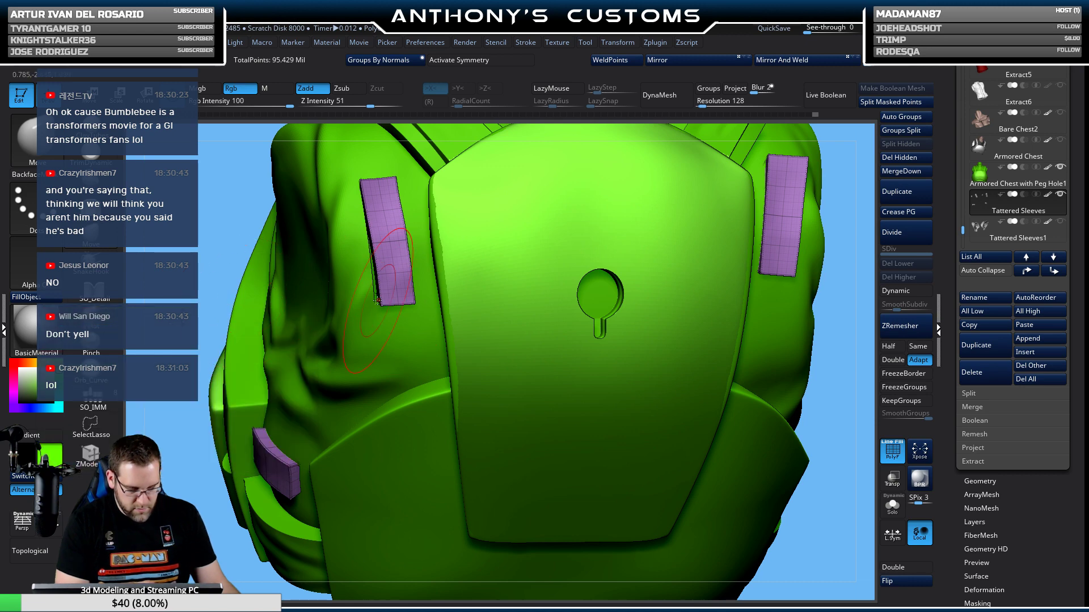
pyautogui.press('space')
pyautogui.moveTo(846, 369); pyautogui.dragTo(819, 415)
pyautogui.click(423, 60)
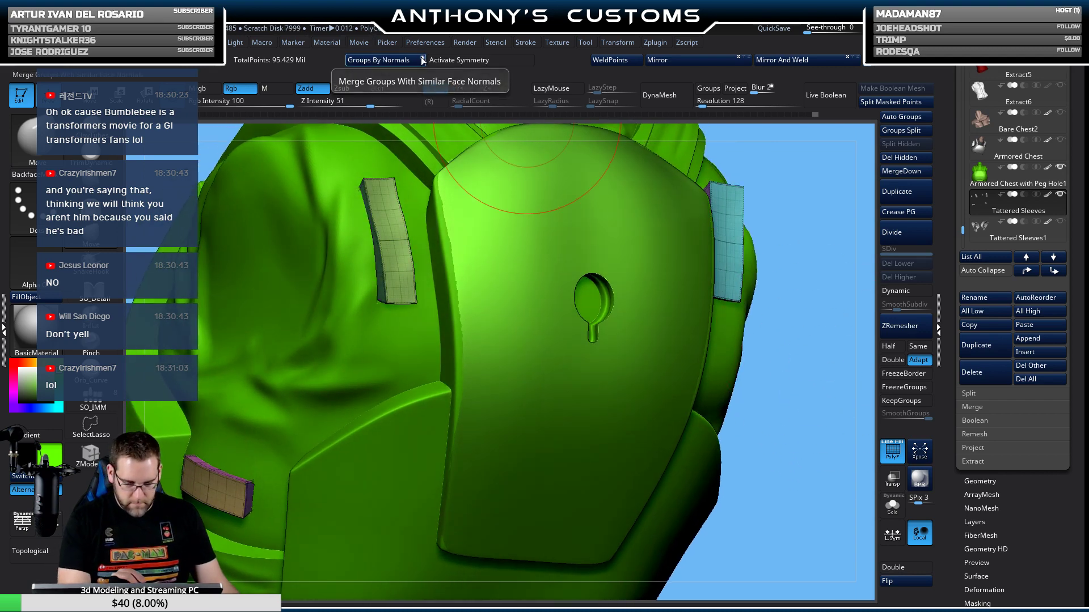
# Isolate the regrouped tabs in Solo mode and switch to the ZModeler brush over their faces.
pyautogui.click(892, 505)
pyautogui.moveTo(827, 500)
pyautogui.mouseDown()
pyautogui.moveTo(702, 472)
pyautogui.moveTo(729, 435)
pyautogui.moveTo(586, 377)
pyautogui.moveTo(399, 374)
pyautogui.mouseUp()
pyautogui.press('space')
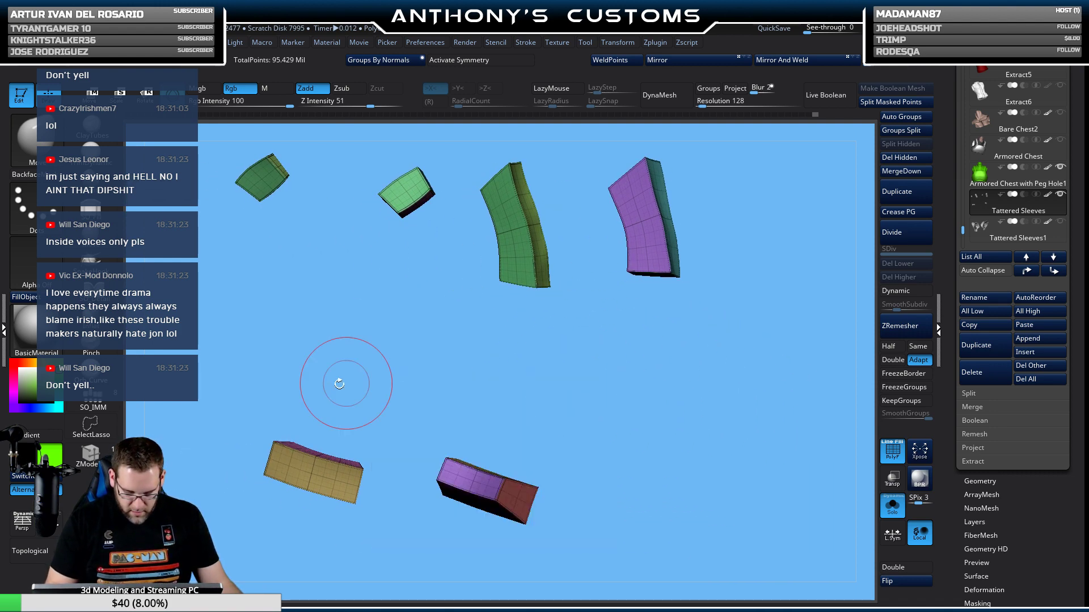
pyautogui.press('b')
pyautogui.press('z')
pyautogui.press('m')
pyautogui.keyDown('alt'); pyautogui.moveTo(540, 340); pyautogui.dragTo(532, 285); pyautogui.keyUp('alt')
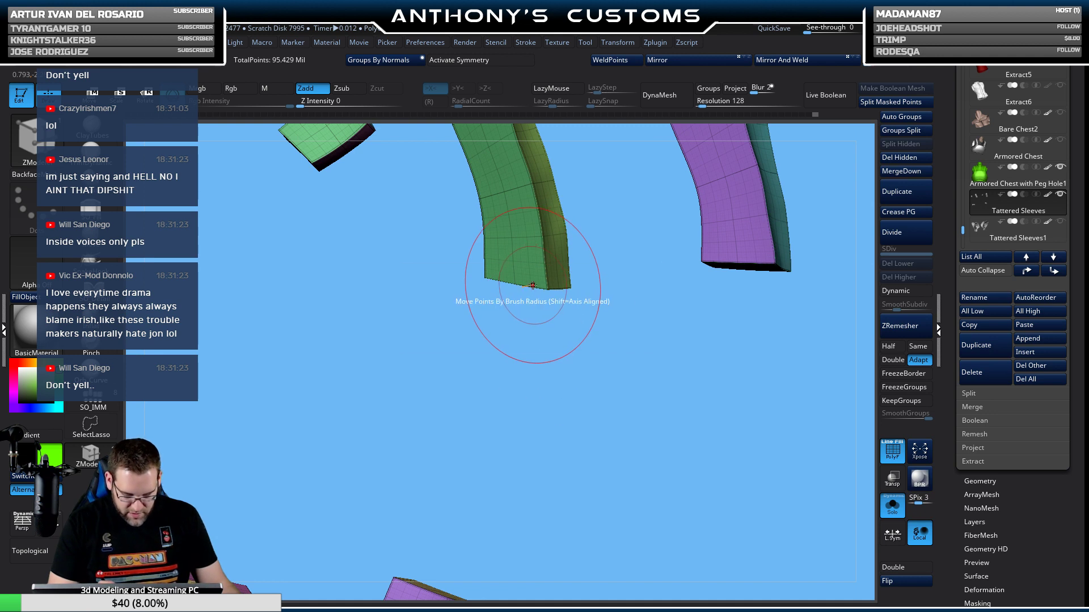
pyautogui.press('space')
pyautogui.moveTo(519, 292)
pyautogui.keyDown('alt'); pyautogui.mouseDown()
pyautogui.moveTo(544, 372)
pyautogui.moveTo(528, 297)
pyautogui.moveTo(554, 370)
pyautogui.moveTo(499, 267)
pyautogui.moveTo(486, 333)
pyautogui.moveTo(533, 357)
pyautogui.moveTo(443, 355)
pyautogui.moveTo(490, 327)
pyautogui.mouseUp(); pyautogui.keyUp('alt')
# Reconstruct two lower subdivision levels of the tabs and delete the higher levels.
pyautogui.click(987, 481)
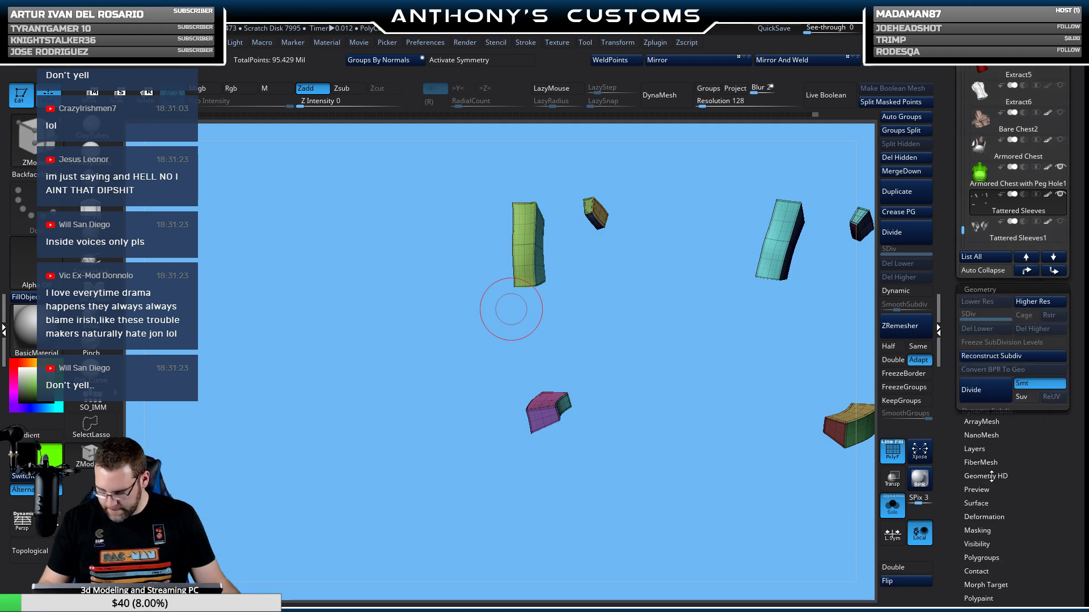
pyautogui.click(998, 98)
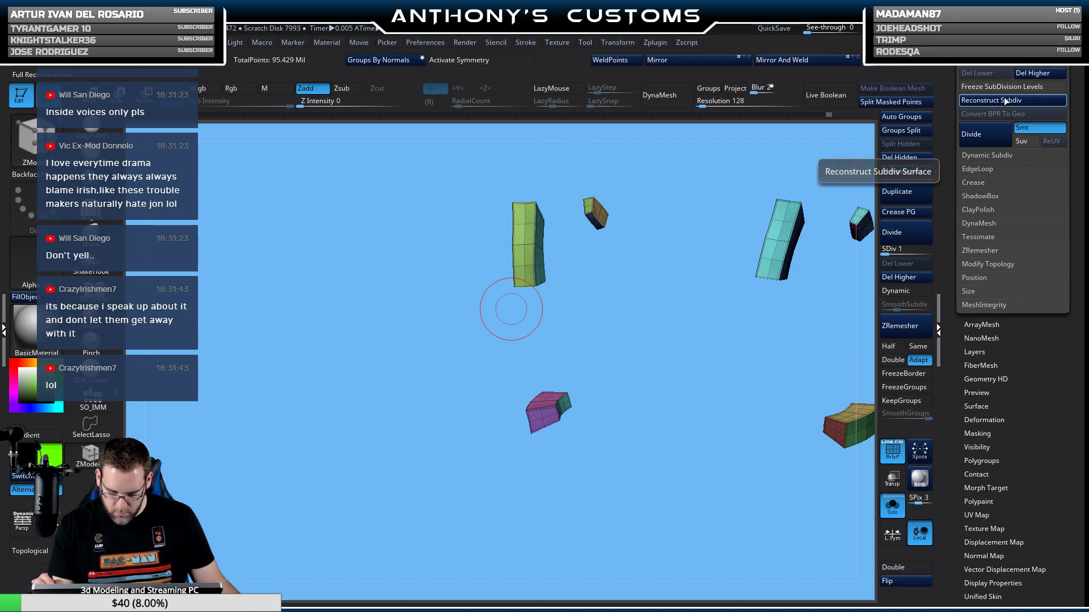
pyautogui.click(1003, 100)
pyautogui.moveTo(660, 407); pyautogui.dragTo(665, 457)
pyautogui.click(908, 278)
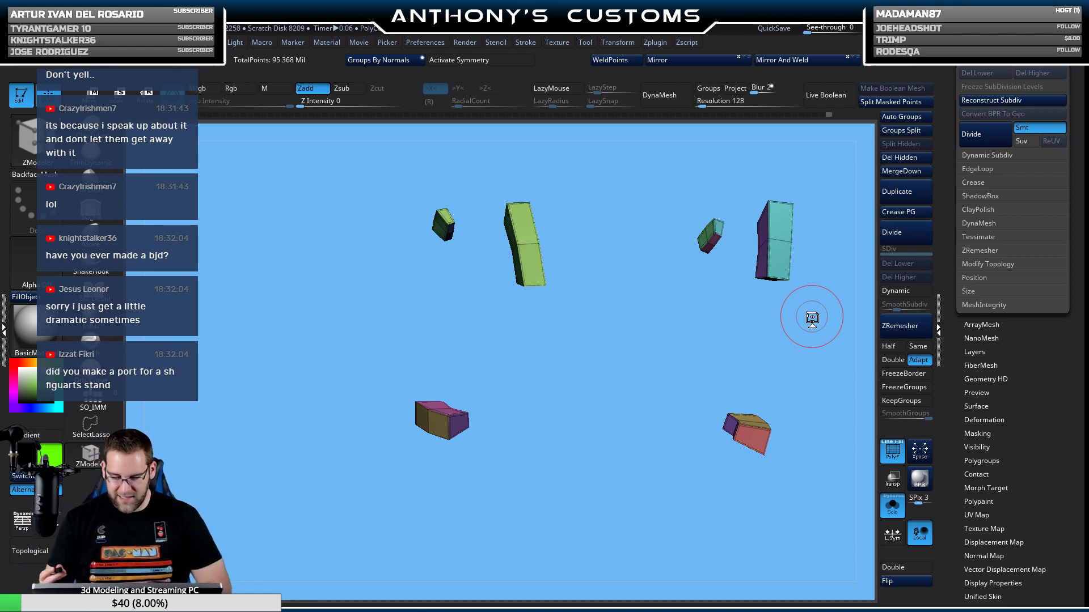
# Enable Dynamic subdivision on the simplified tabs and check them against the armored chest, ending with only the tabs in Solo mode.
pyautogui.click(904, 290)
pyautogui.moveTo(783, 340); pyautogui.dragTo(778, 304)
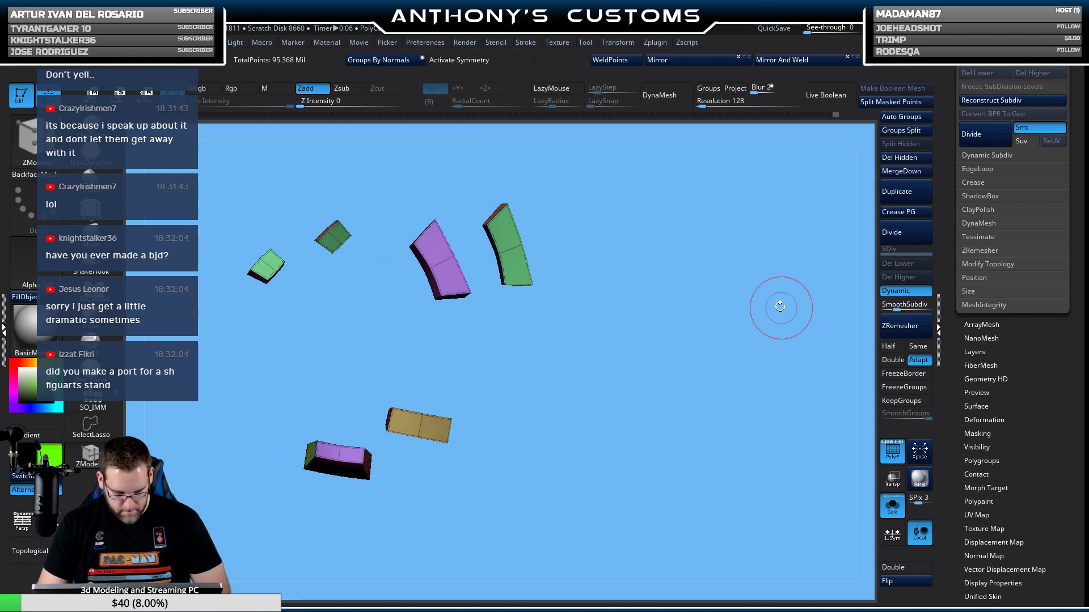
pyautogui.click(892, 506)
pyautogui.moveTo(705, 316); pyautogui.dragTo(675, 274)
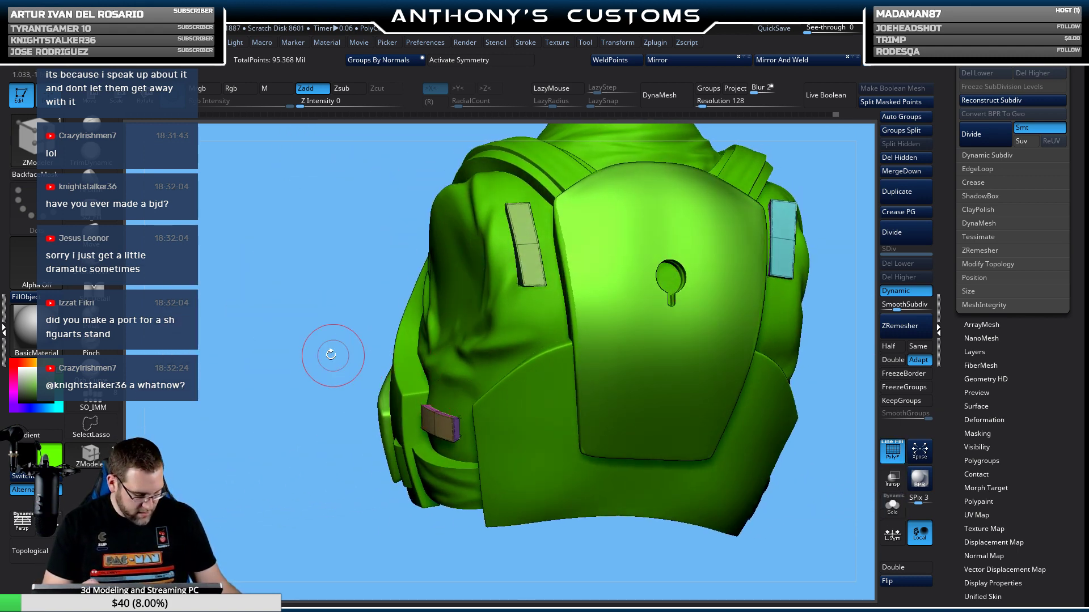
pyautogui.moveTo(353, 355); pyautogui.dragTo(297, 323)
pyautogui.click(891, 508)
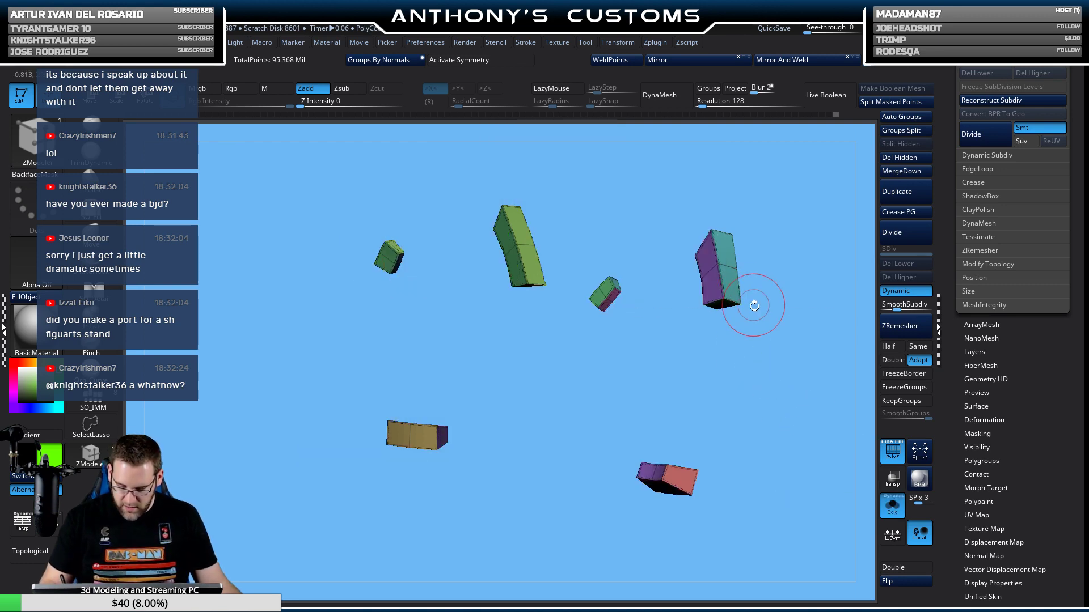
# Set the ZModeler polygon target to Polygroup All and QMesh a side of the largest green tab block.
pyautogui.press('space')
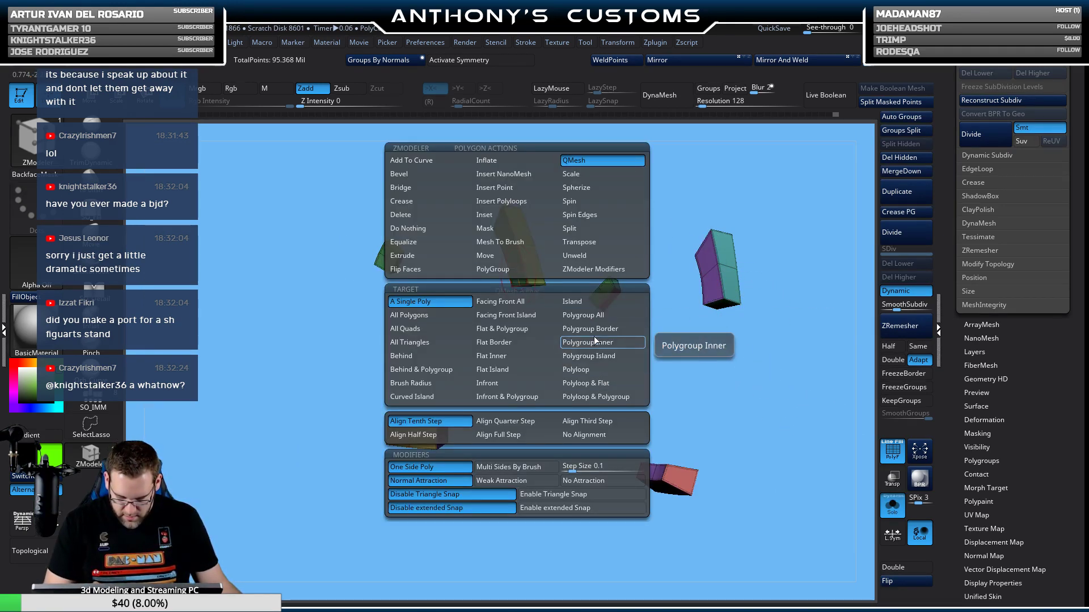
pyautogui.click(600, 313)
pyautogui.moveTo(530, 273); pyautogui.dragTo(507, 278)
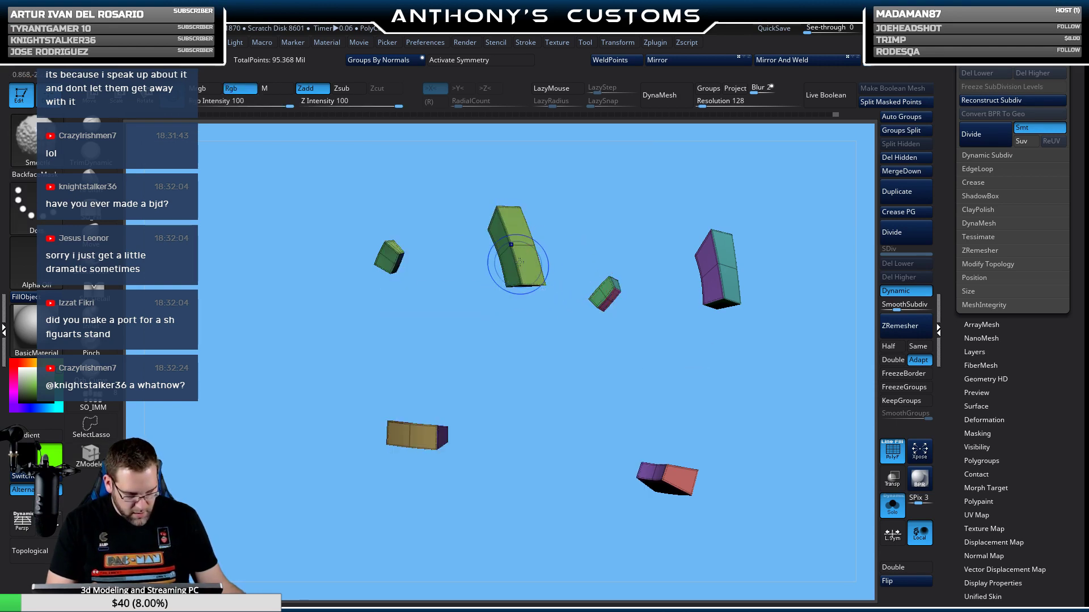
# Bring the surrounding armoured chest back into view and QMesh the end face of the tab block beside the side armour plate.
pyautogui.click(892, 504)
pyautogui.moveTo(535, 244); pyautogui.dragTo(788, 402, button='right')
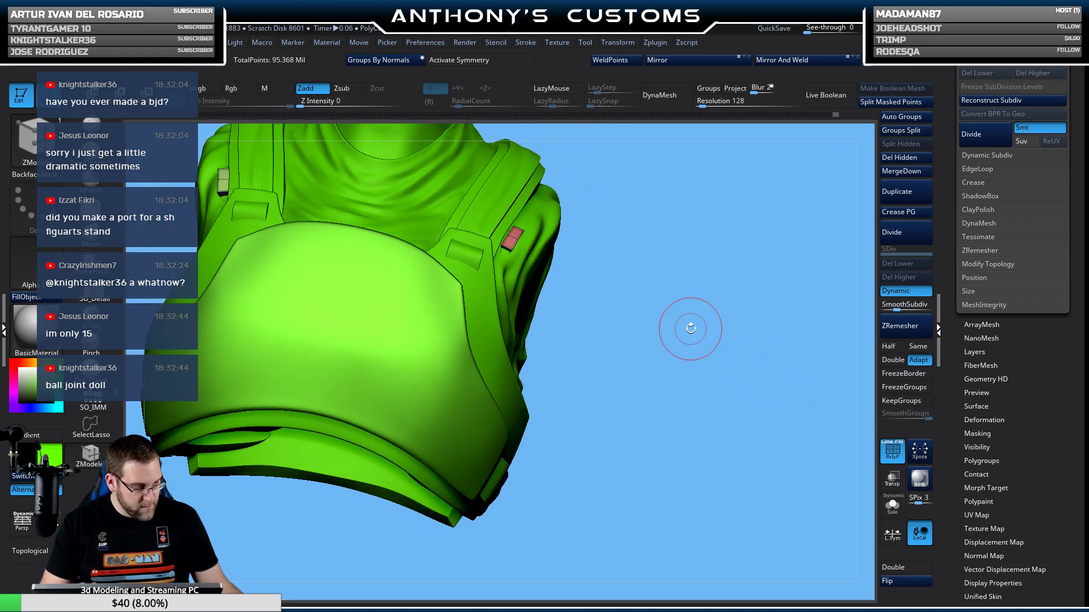
pyautogui.moveTo(676, 369)
pyautogui.mouseDown()
pyautogui.moveTo(670, 391)
pyautogui.moveTo(660, 361)
pyautogui.mouseUp()
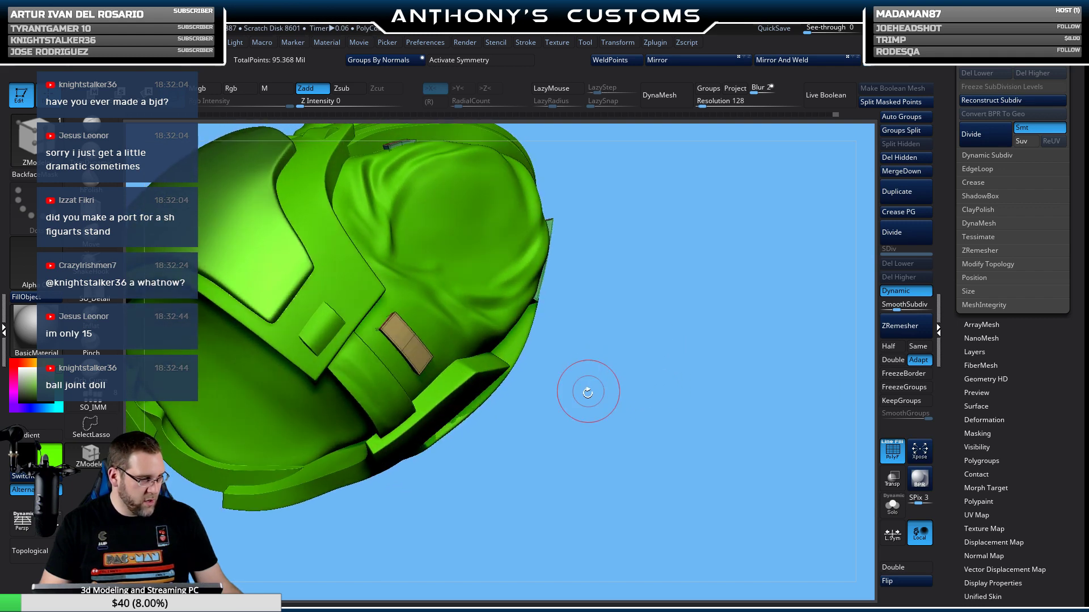
pyautogui.moveTo(570, 427); pyautogui.dragTo(596, 309)
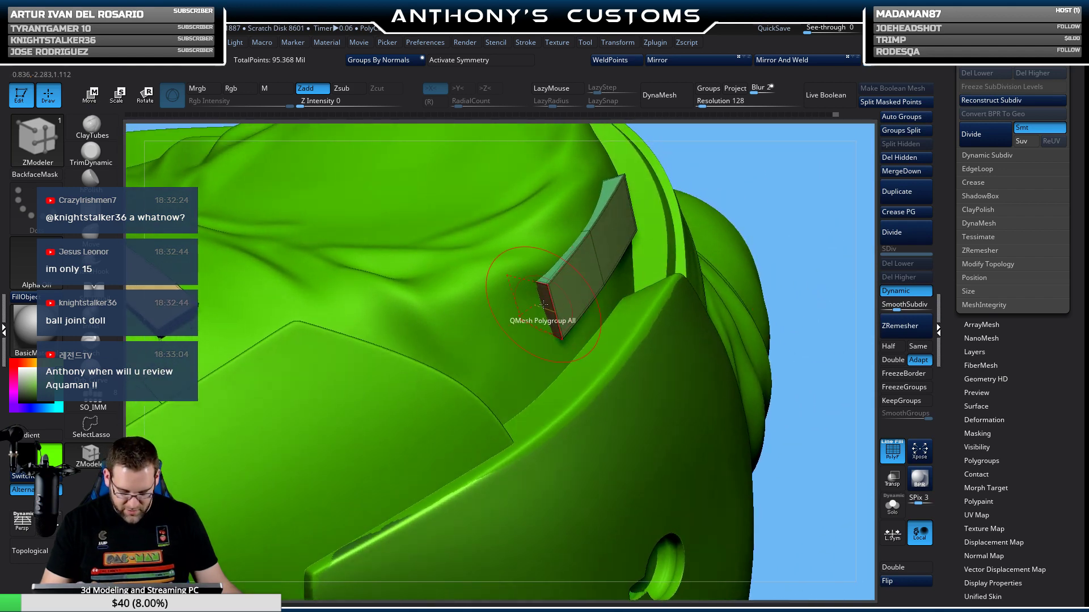
pyautogui.moveTo(811, 210); pyautogui.dragTo(641, 198)
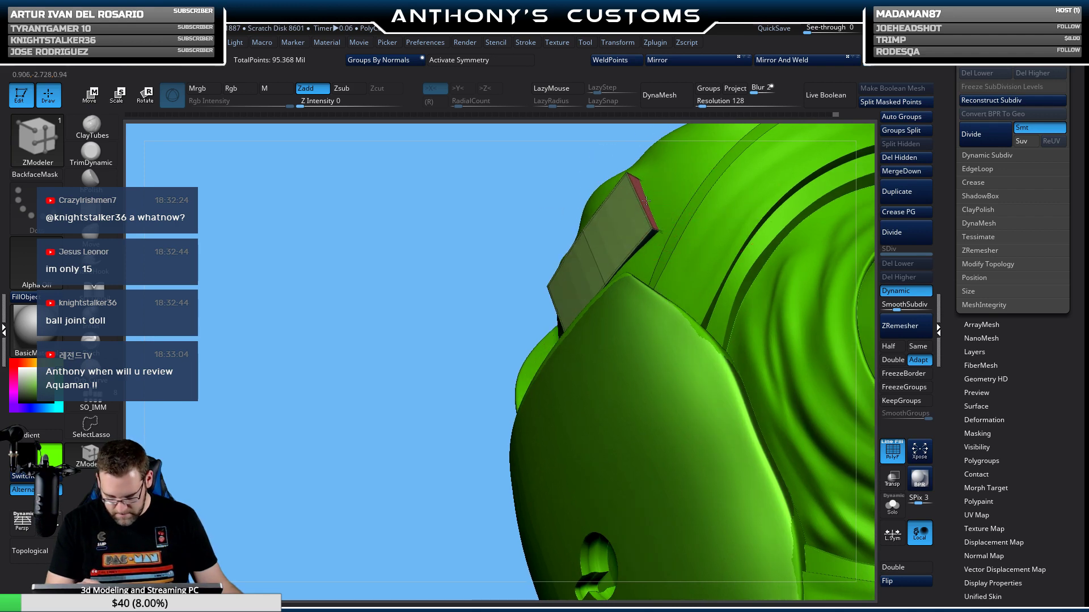
pyautogui.moveTo(647, 201); pyautogui.dragTo(744, 113)
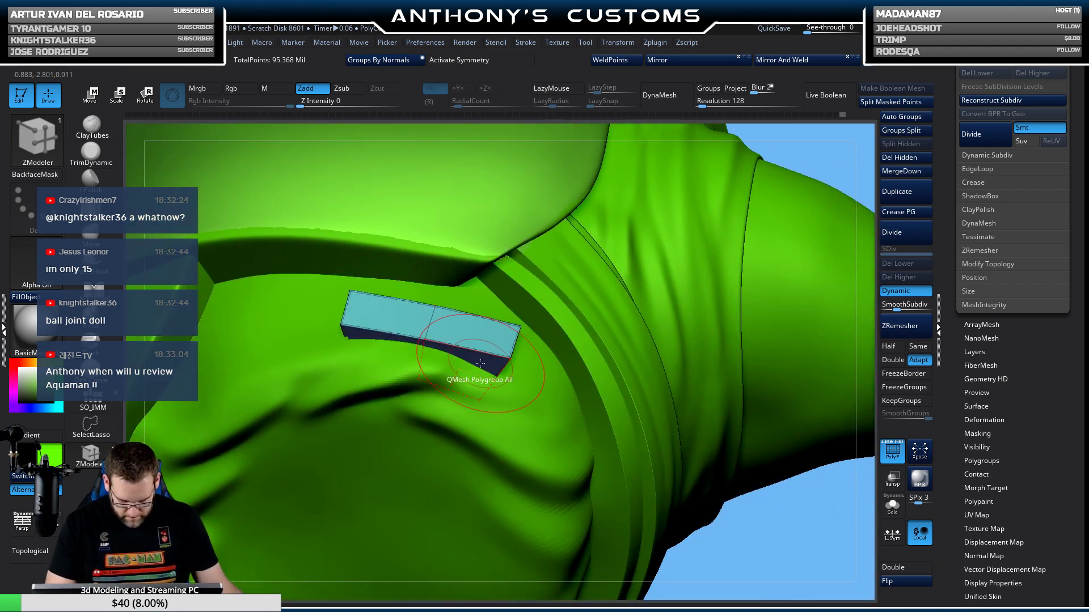
# Refine the tab blocks around the armhole with QMesh, comparing them in isolation and against the chest, and quick-save the project.
pyautogui.moveTo(477, 373); pyautogui.dragTo(546, 375, button='right')
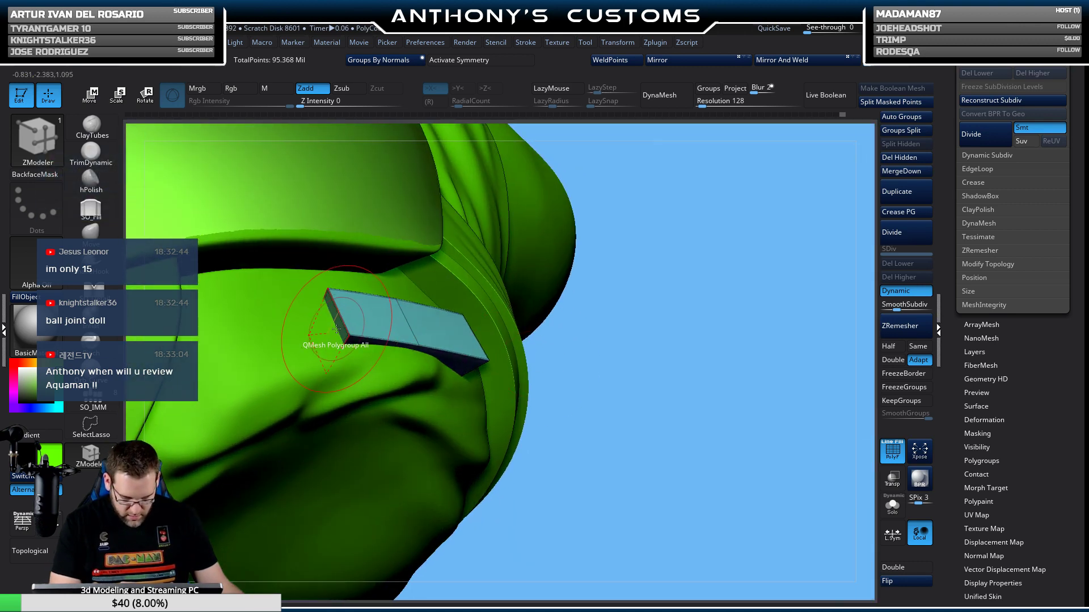
pyautogui.moveTo(601, 341); pyautogui.dragTo(503, 351, button='right')
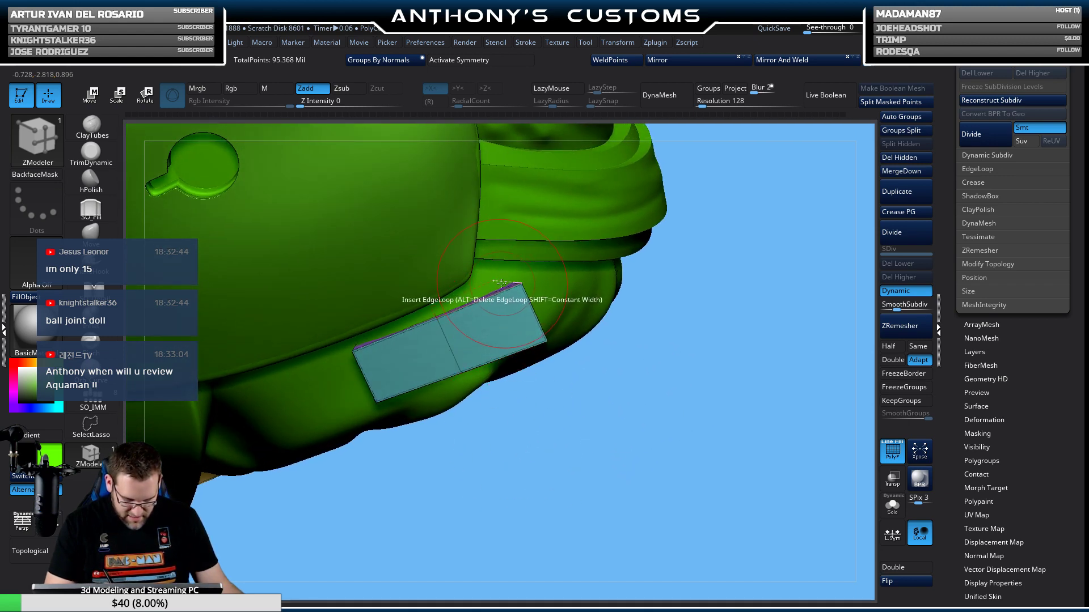
pyautogui.hotkey('ctrl', 'shift', 'alt', 's')
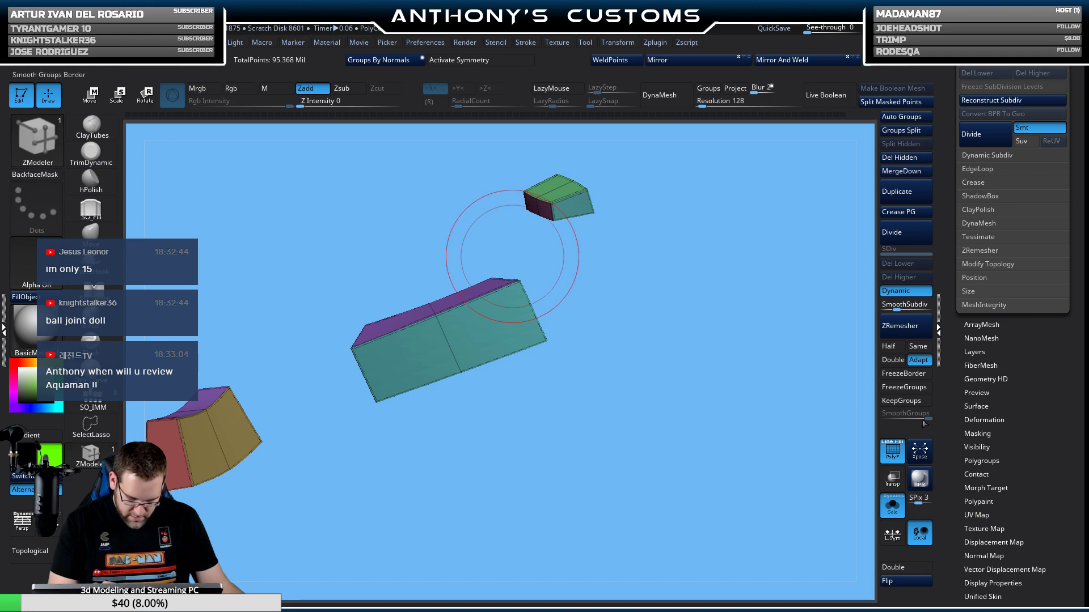
pyautogui.hotkey('ctrl', 'shift', 'alt', 's')
pyautogui.moveTo(759, 455); pyautogui.dragTo(703, 417, button='right')
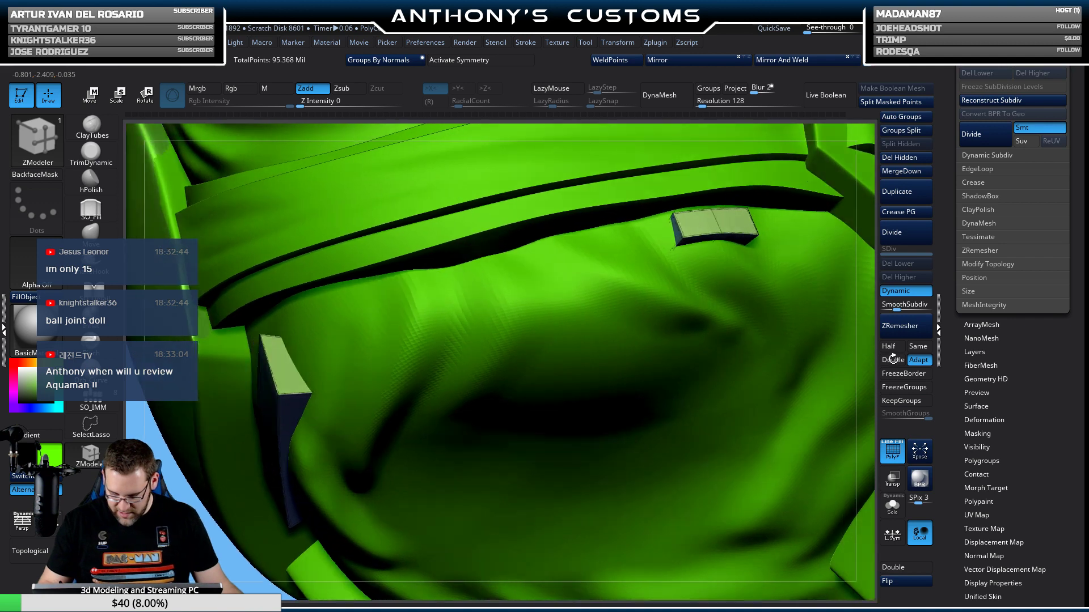
pyautogui.moveTo(851, 397)
pyautogui.mouseDown(button='right')
pyautogui.moveTo(834, 408)
pyautogui.moveTo(862, 391)
pyautogui.mouseUp(button='right')
pyautogui.click(892, 507)
pyautogui.hotkey('ctrl', 's')
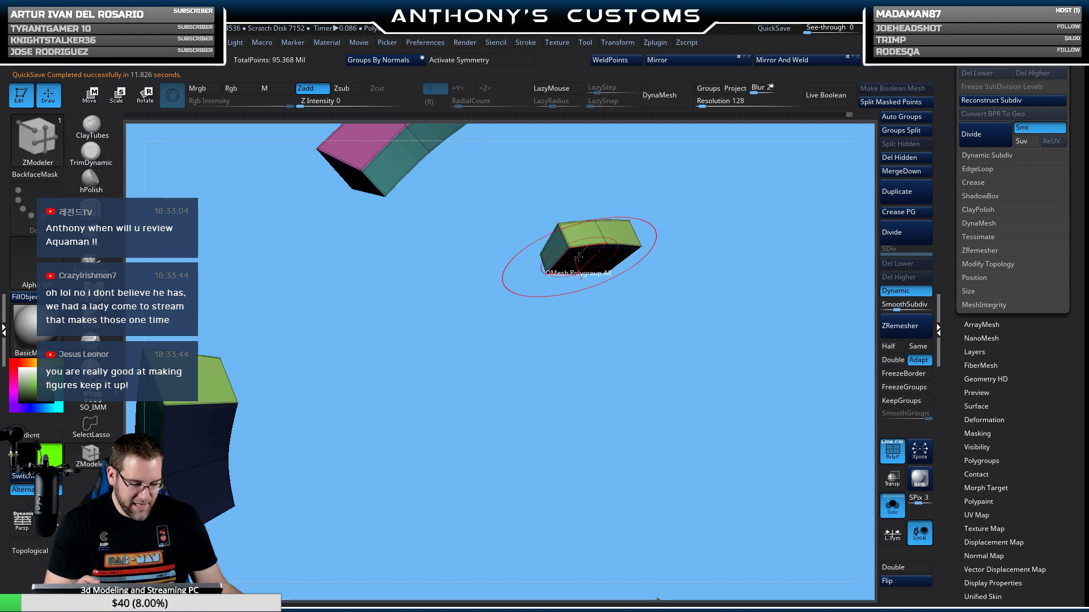
pyautogui.click(892, 505)
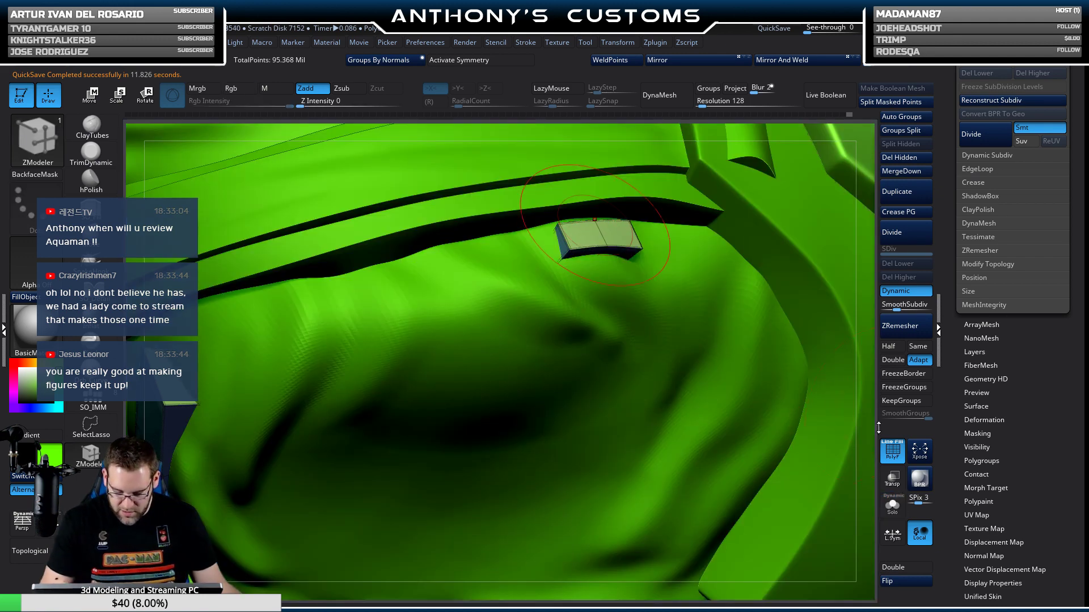
# Adjust the faces of the tab blocks between the straps and the folded cloth with QMesh Polygroup All, checking one view isolated.
pyautogui.moveTo(710, 227)
pyautogui.mouseDown(button='right')
pyautogui.moveTo(624, 292)
pyautogui.moveTo(676, 273)
pyautogui.moveTo(633, 161)
pyautogui.moveTo(739, 175)
pyautogui.moveTo(693, 250)
pyautogui.moveTo(719, 328)
pyautogui.moveTo(655, 499)
pyautogui.moveTo(544, 225)
pyautogui.moveTo(613, 338)
pyautogui.moveTo(629, 305)
pyautogui.moveTo(377, 326)
pyautogui.moveTo(570, 310)
pyautogui.moveTo(622, 251)
pyautogui.moveTo(601, 198)
pyautogui.mouseUp(button='right')
pyautogui.press('space')
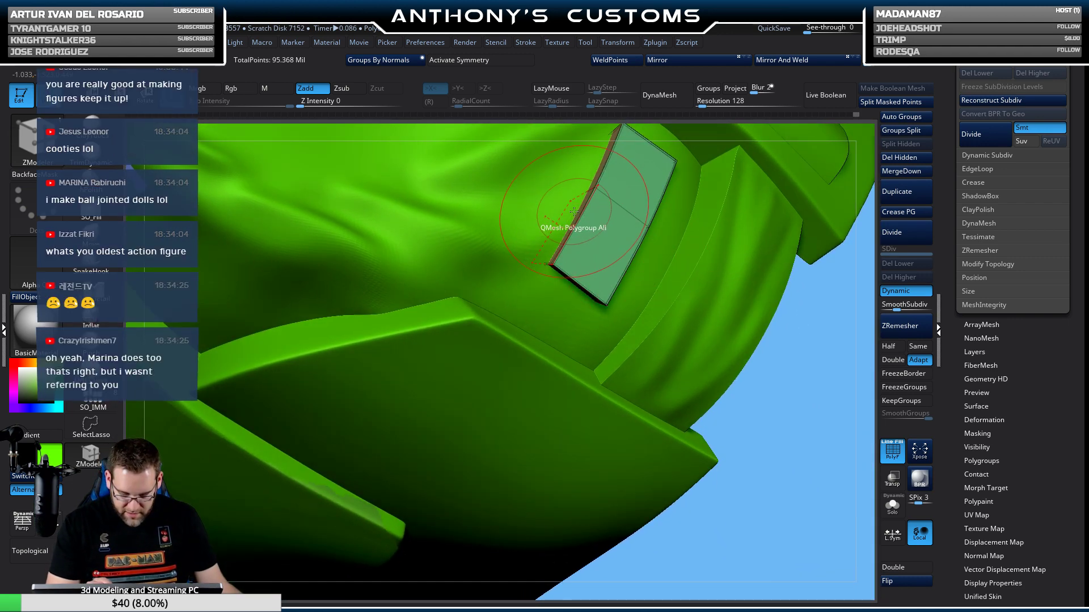
pyautogui.moveTo(614, 203); pyautogui.dragTo(611, 252, button='right')
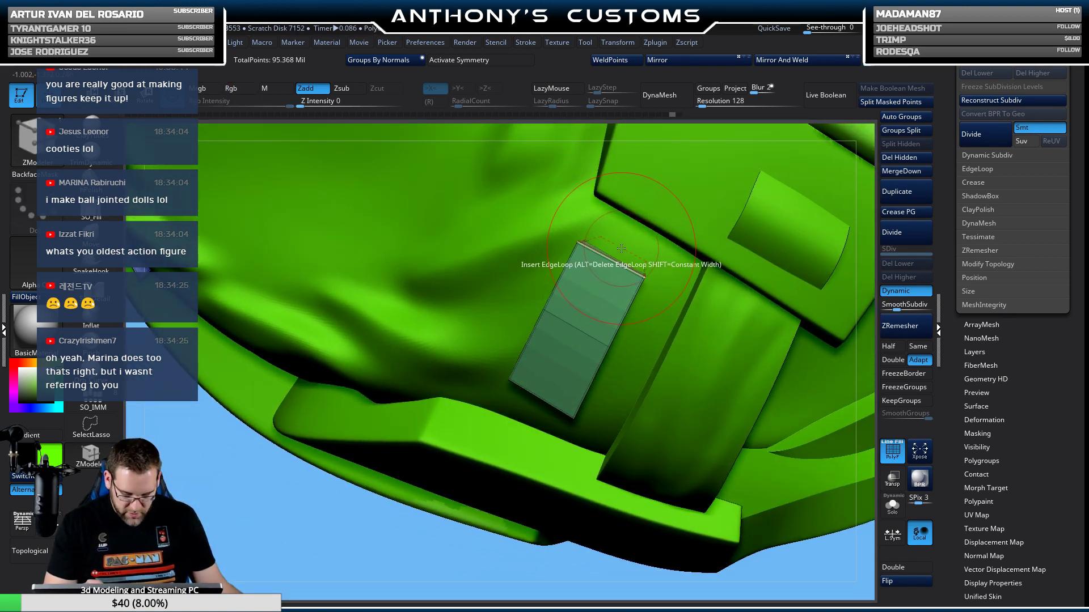
pyautogui.moveTo(627, 227); pyautogui.dragTo(599, 274, button='right')
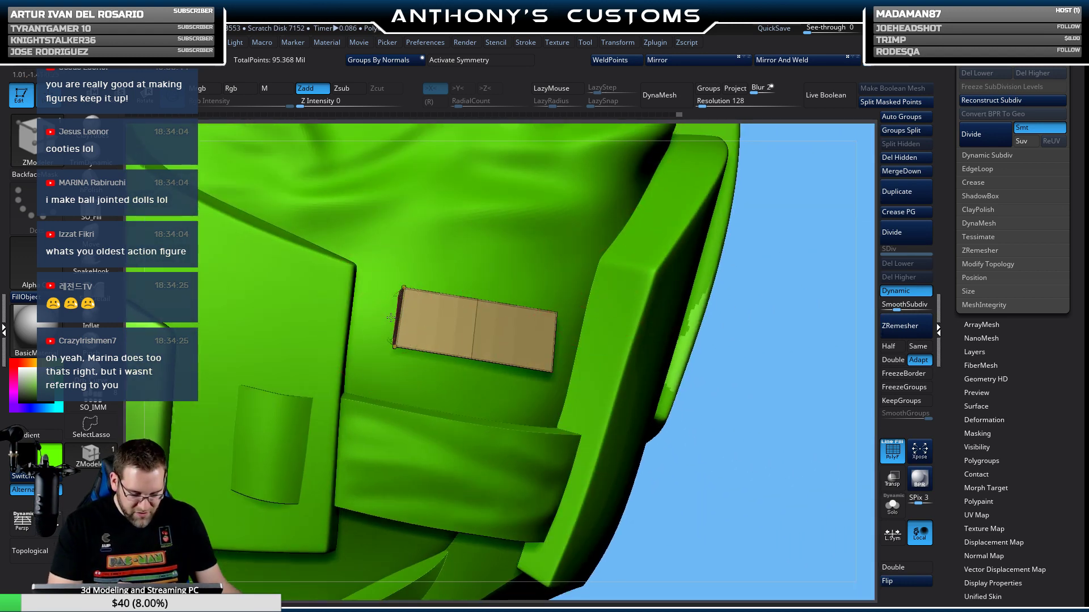
pyautogui.moveTo(366, 397); pyautogui.dragTo(437, 361, button='right')
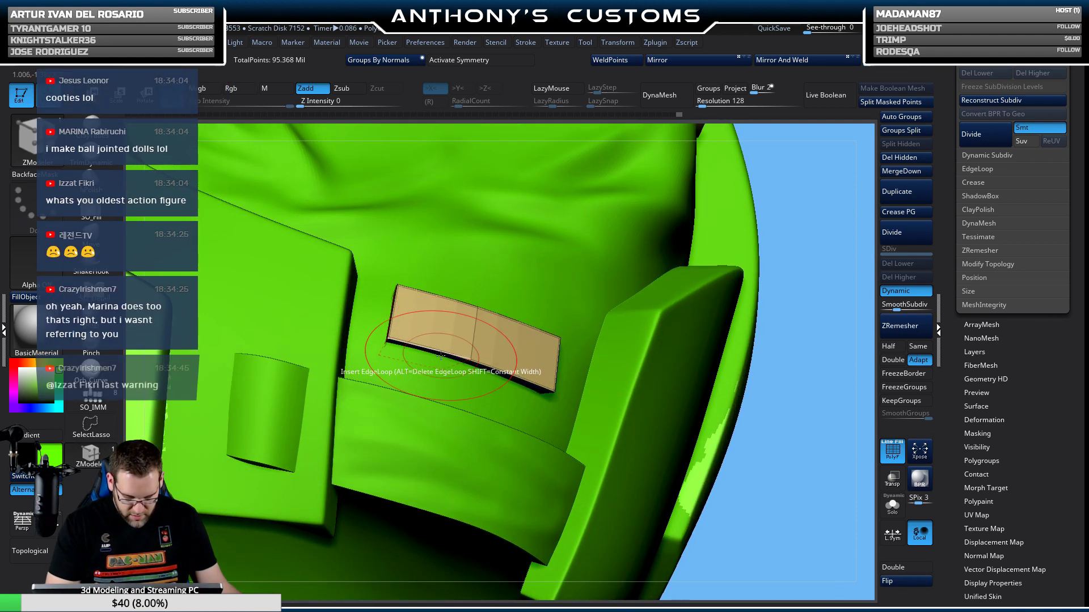
pyautogui.hotkey('ctrl', 'shift', 's')
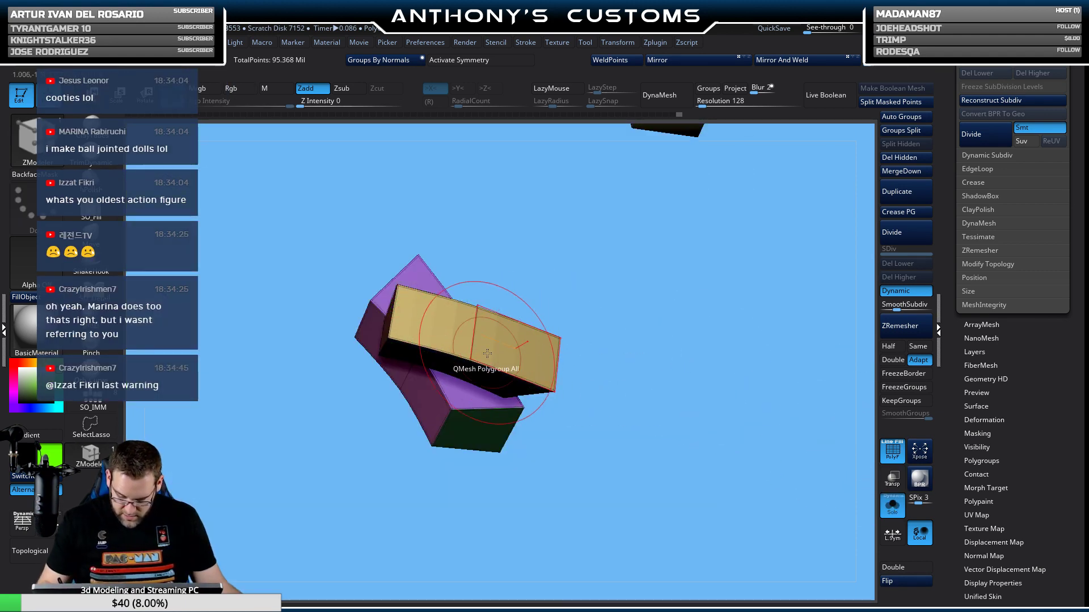
pyautogui.moveTo(499, 382); pyautogui.dragTo(521, 322, button='right')
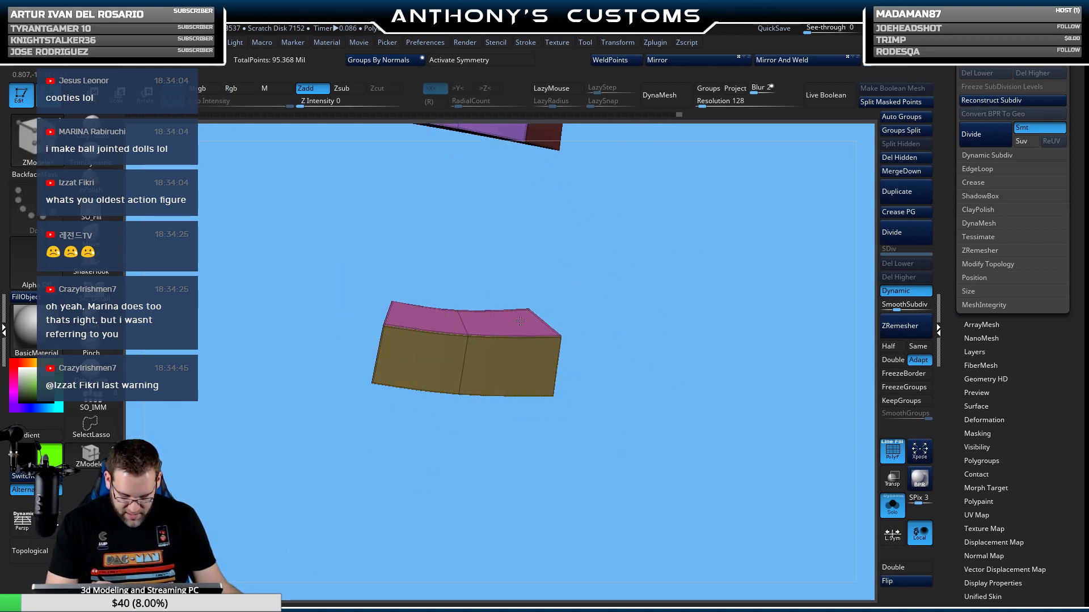
pyautogui.hotkey('ctrl', 'shift', 's')
pyautogui.moveTo(749, 386); pyautogui.dragTo(720, 455, button='right')
# Open the subtool list, hide Armored Chest with Peg Hole1 and make Tattered Sleeves the active subtool.
pyautogui.moveTo(1030, 174); pyautogui.dragTo(1036, 390)
pyautogui.click(975, 78)
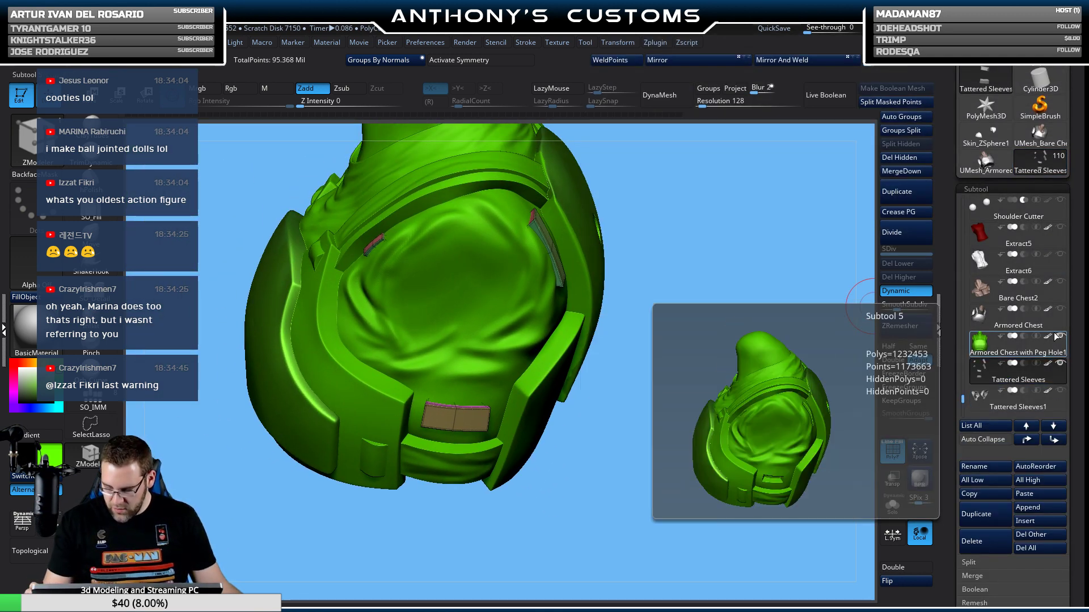
pyautogui.click(1060, 337)
pyautogui.click(1019, 374)
pyautogui.moveTo(664, 482)
pyautogui.mouseDown()
pyautogui.moveTo(636, 464)
pyautogui.moveTo(652, 471)
pyautogui.moveTo(592, 460)
pyautogui.moveTo(645, 434)
pyautogui.moveTo(576, 450)
pyautogui.moveTo(583, 433)
pyautogui.moveTo(590, 442)
pyautogui.moveTo(569, 433)
pyautogui.moveTo(627, 284)
pyautogui.moveTo(691, 440)
pyautogui.moveTo(719, 406)
pyautogui.moveTo(724, 423)
pyautogui.moveTo(712, 431)
pyautogui.moveTo(699, 398)
pyautogui.moveTo(729, 340)
pyautogui.moveTo(748, 372)
pyautogui.moveTo(722, 360)
pyautogui.moveTo(708, 397)
pyautogui.moveTo(731, 349)
pyautogui.moveTo(724, 356)
pyautogui.mouseUp()
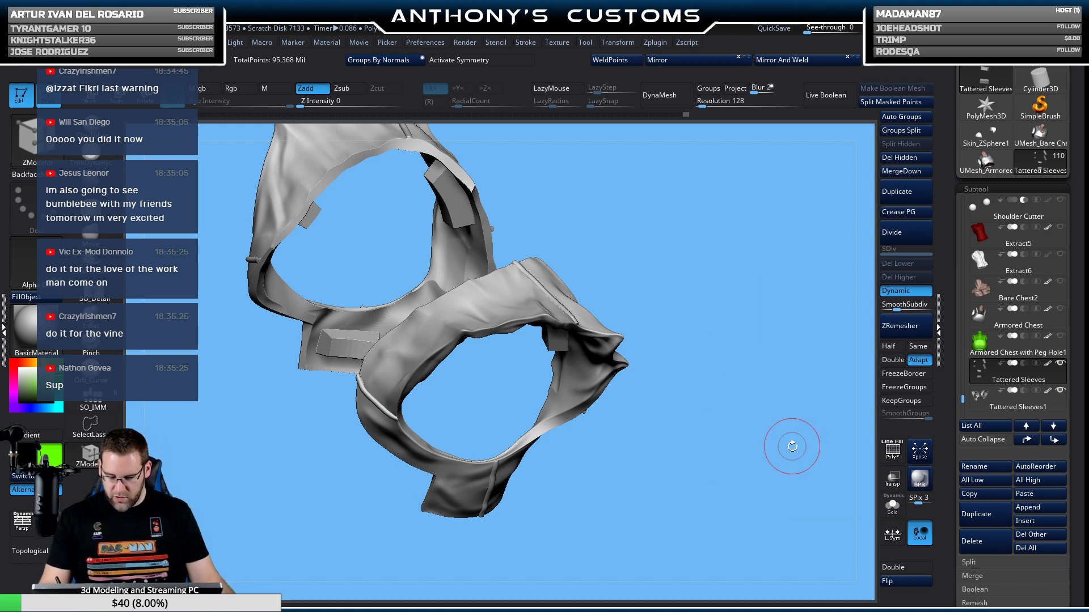
# Quick-save the project and compare the isolated tab blocks with their placement on the tattered sleeves.
pyautogui.press('ctrl')
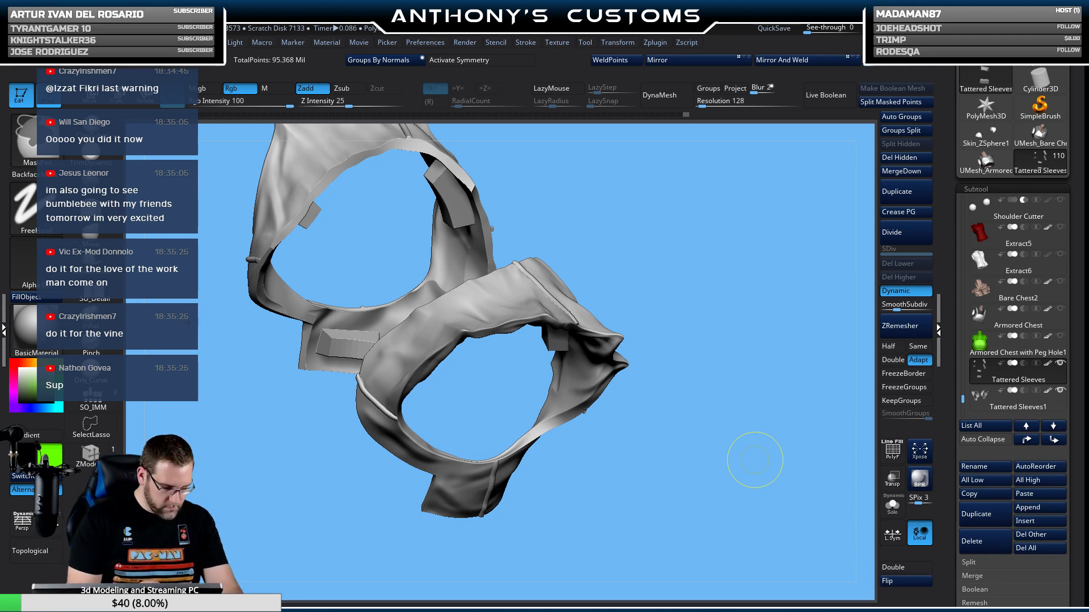
pyautogui.hotkey('ctrl', 's')
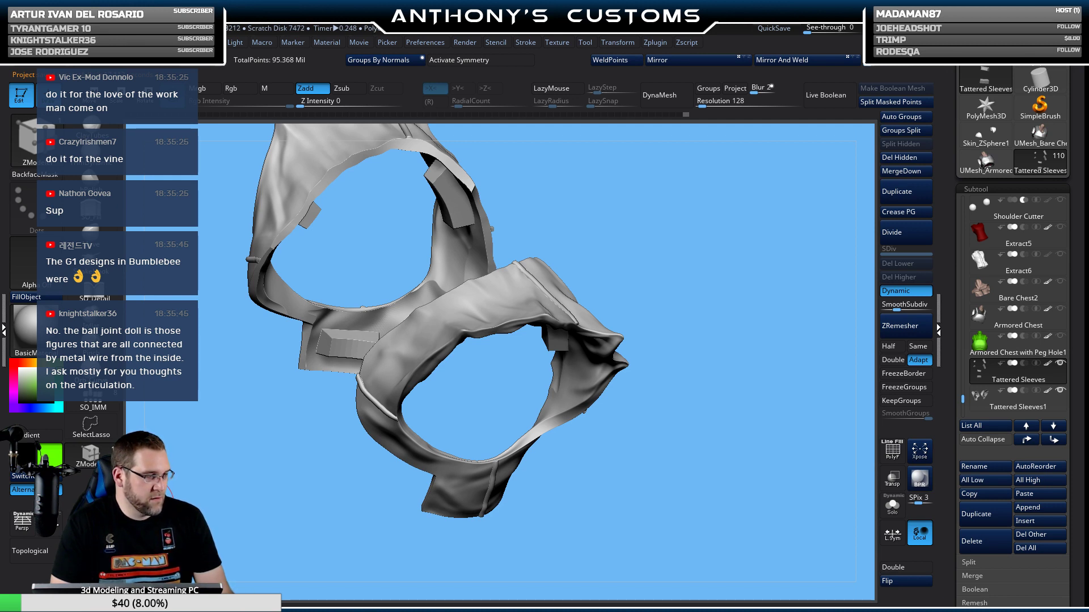
pyautogui.click(893, 504)
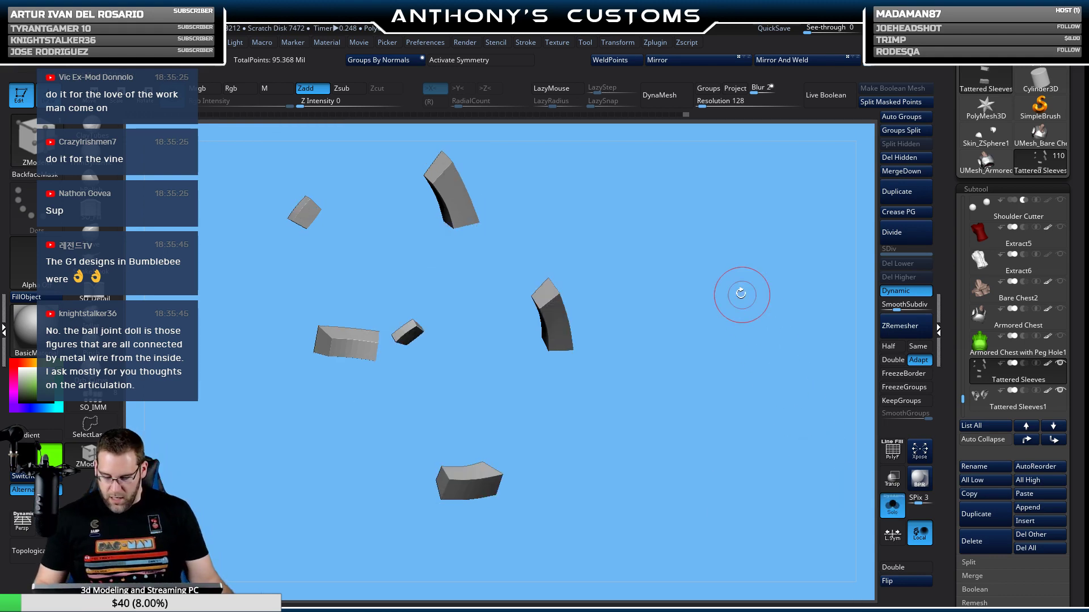
pyautogui.click(889, 502)
pyautogui.moveTo(773, 479); pyautogui.dragTo(731, 431)
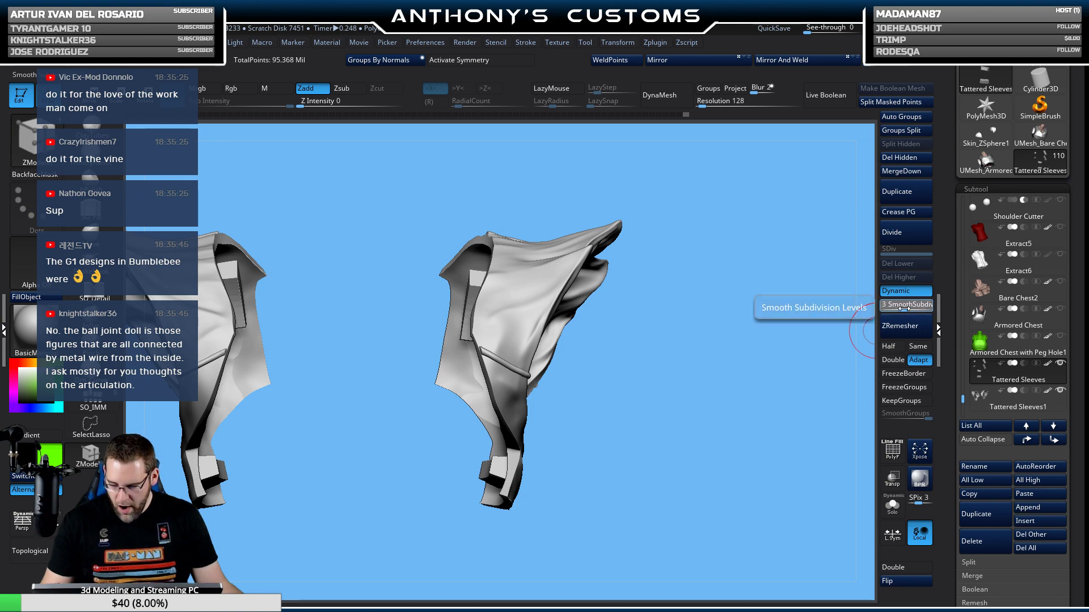
pyautogui.moveTo(833, 368); pyautogui.dragTo(711, 402)
# Select the Tattered Sleeves1 subtool and flip its normals.
pyautogui.click(1012, 402)
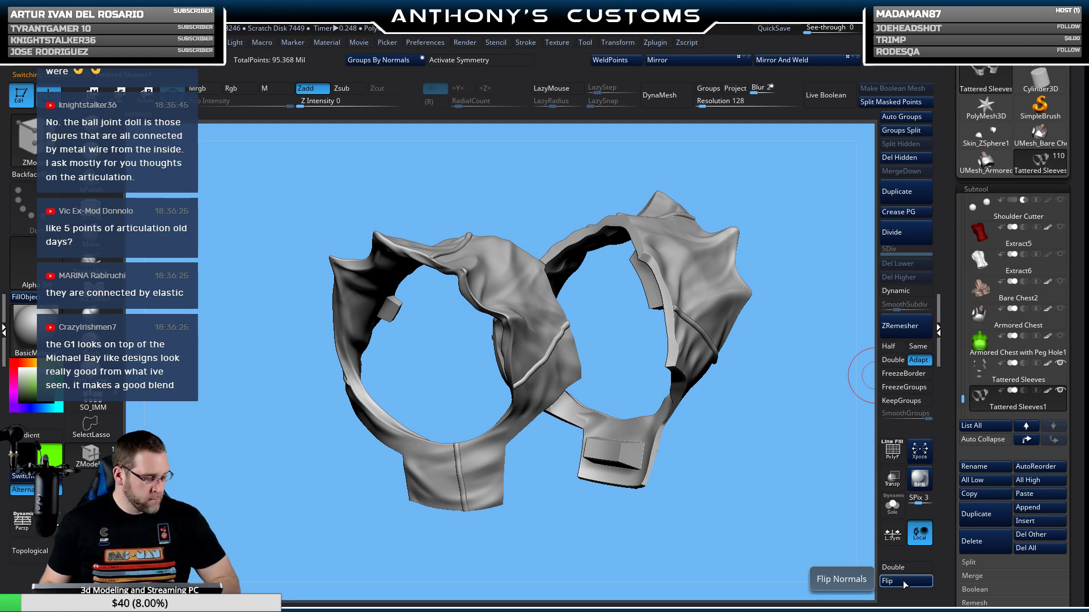
pyautogui.click(906, 582)
pyautogui.moveTo(792, 416); pyautogui.dragTo(775, 496)
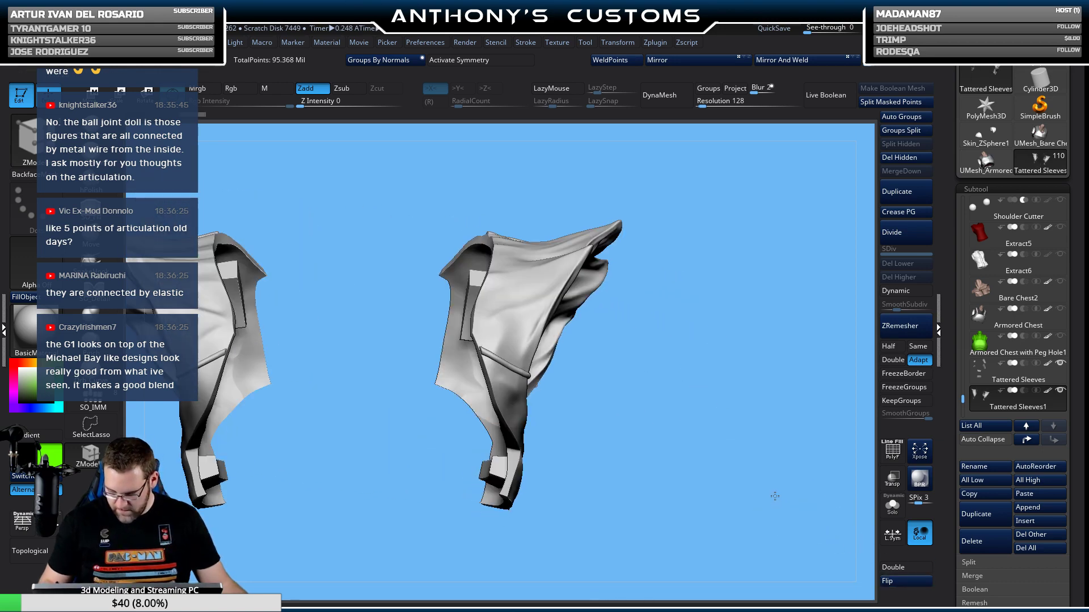
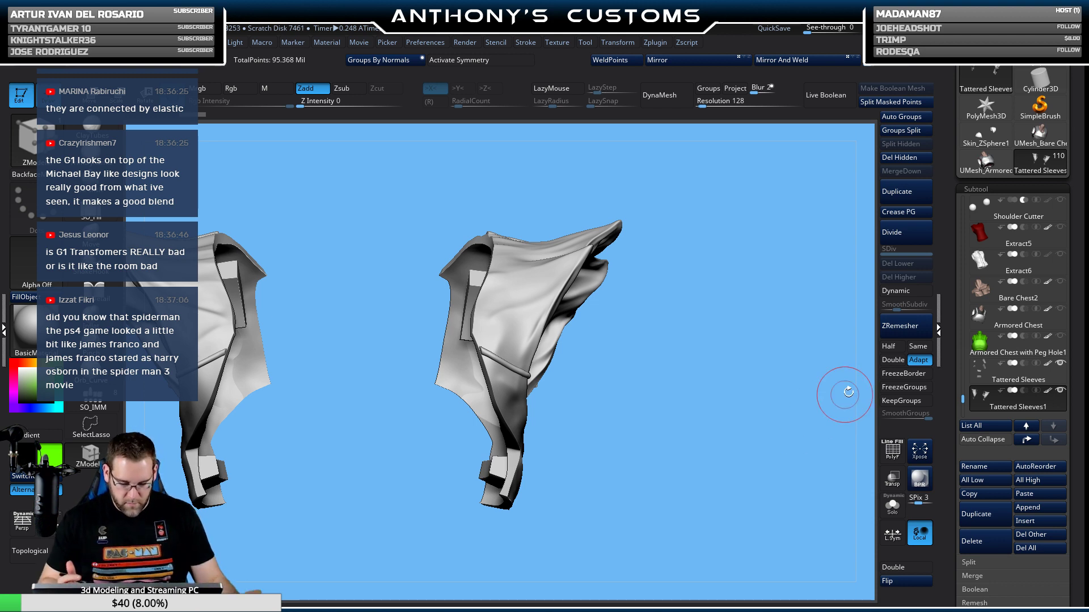
# Show Armored Chest with Peg Hole1 together with the sleeves and activate X symmetry for Tattered Sleeves1.
pyautogui.click(1060, 337)
pyautogui.moveTo(773, 401); pyautogui.dragTo(689, 424)
pyautogui.moveTo(675, 381)
pyautogui.mouseDown()
pyautogui.moveTo(658, 346)
pyautogui.moveTo(736, 405)
pyautogui.moveTo(607, 276)
pyautogui.mouseUp()
pyautogui.press('x')
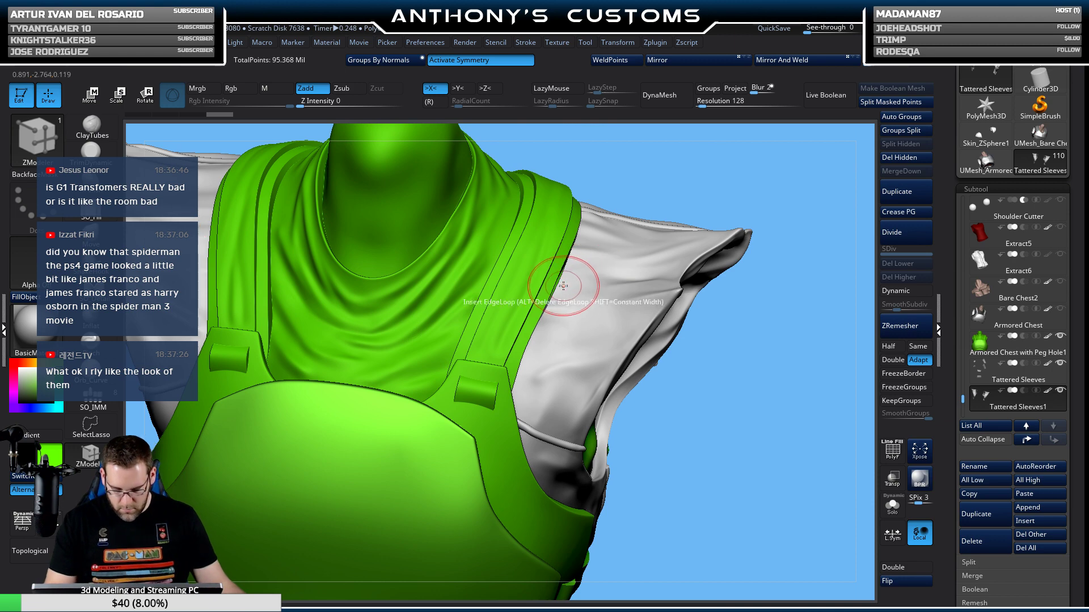
# Reshape the tattered sleeves along the green shoulder straps and armhole with the Move brush, checking the fit from several sides.
pyautogui.press('b')
pyautogui.press('m')
pyautogui.press('v')
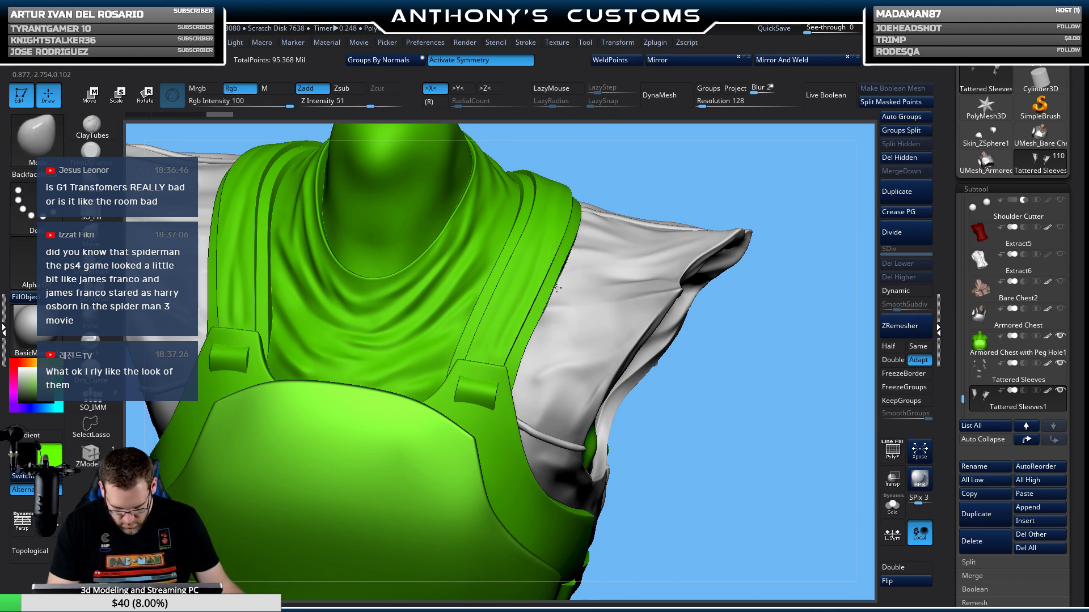
pyautogui.moveTo(689, 329)
pyautogui.mouseDown()
pyautogui.moveTo(657, 502)
pyautogui.moveTo(627, 503)
pyautogui.moveTo(619, 448)
pyautogui.moveTo(637, 359)
pyautogui.moveTo(777, 261)
pyautogui.moveTo(811, 209)
pyautogui.moveTo(666, 250)
pyautogui.mouseUp()
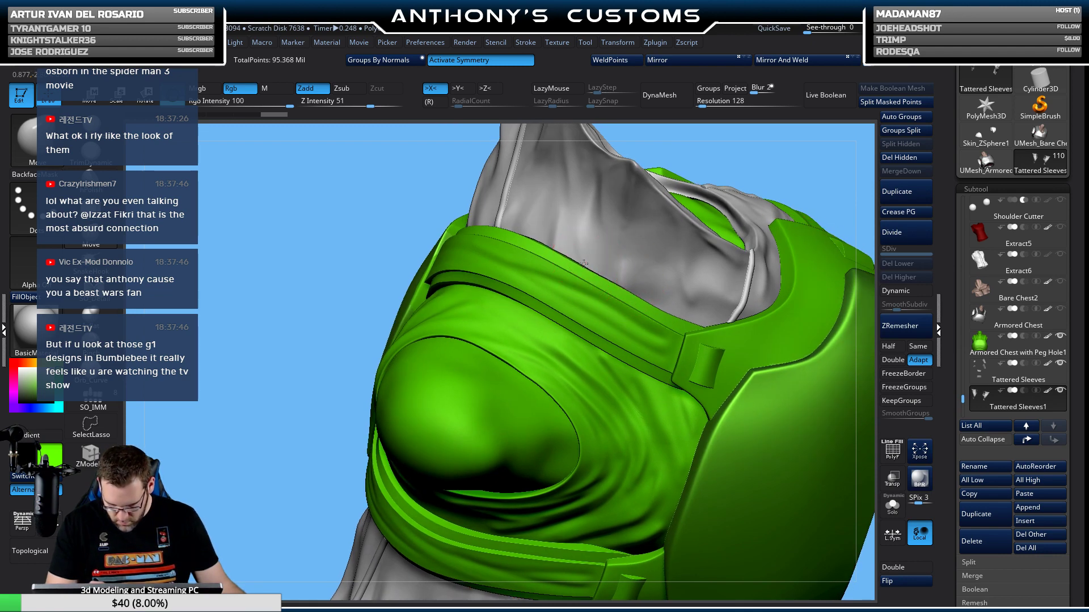
pyautogui.moveTo(623, 237)
pyautogui.mouseDown()
pyautogui.moveTo(671, 293)
pyautogui.moveTo(670, 227)
pyautogui.mouseUp()
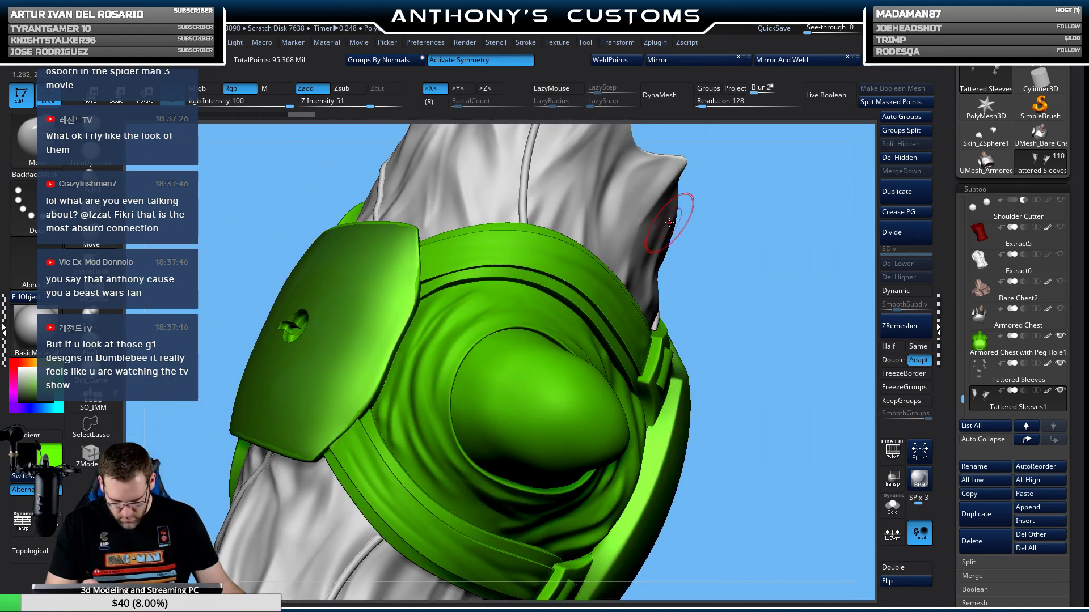
pyautogui.moveTo(739, 352); pyautogui.dragTo(728, 331)
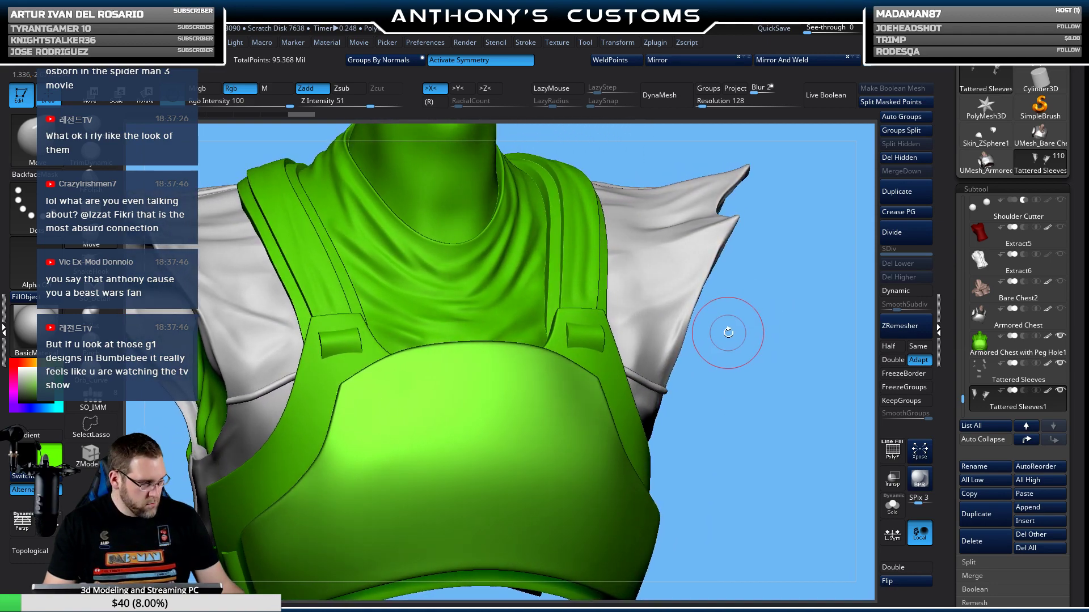
pyautogui.moveTo(724, 280)
pyautogui.mouseDown()
pyautogui.moveTo(727, 428)
pyautogui.moveTo(724, 415)
pyautogui.moveTo(695, 419)
pyautogui.moveTo(685, 351)
pyautogui.moveTo(698, 268)
pyautogui.mouseUp()
pyautogui.press('f')
pyautogui.moveTo(731, 406); pyautogui.dragTo(708, 428)
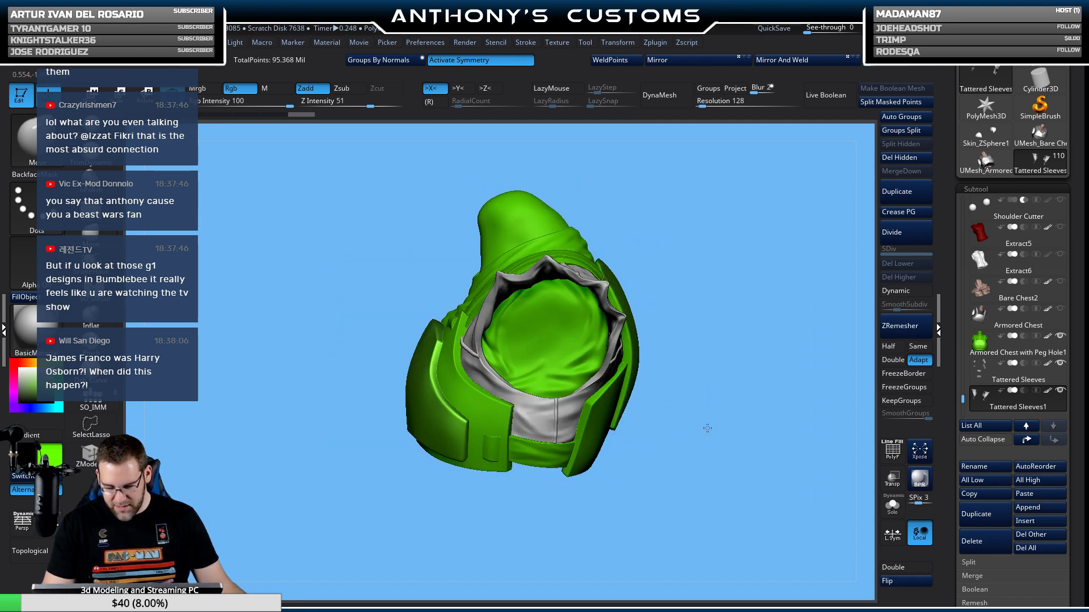
pyautogui.moveTo(973, 275)
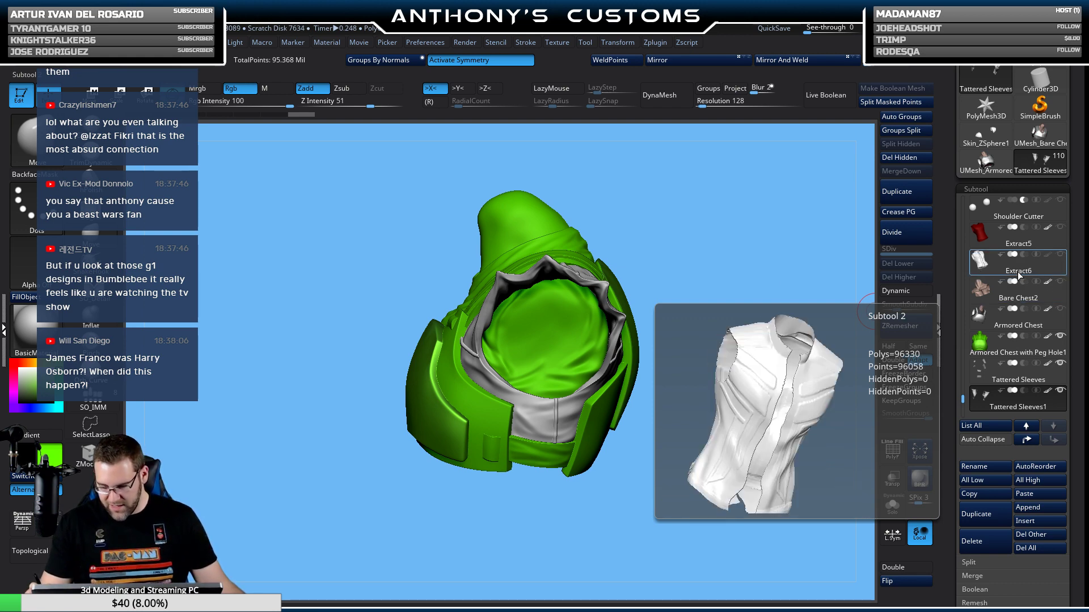
# Select the Armored Chest with Peg Hole1 subtool and display its polygroup wireframe from the front.
pyautogui.moveTo(664, 377); pyautogui.dragTo(419, 302)
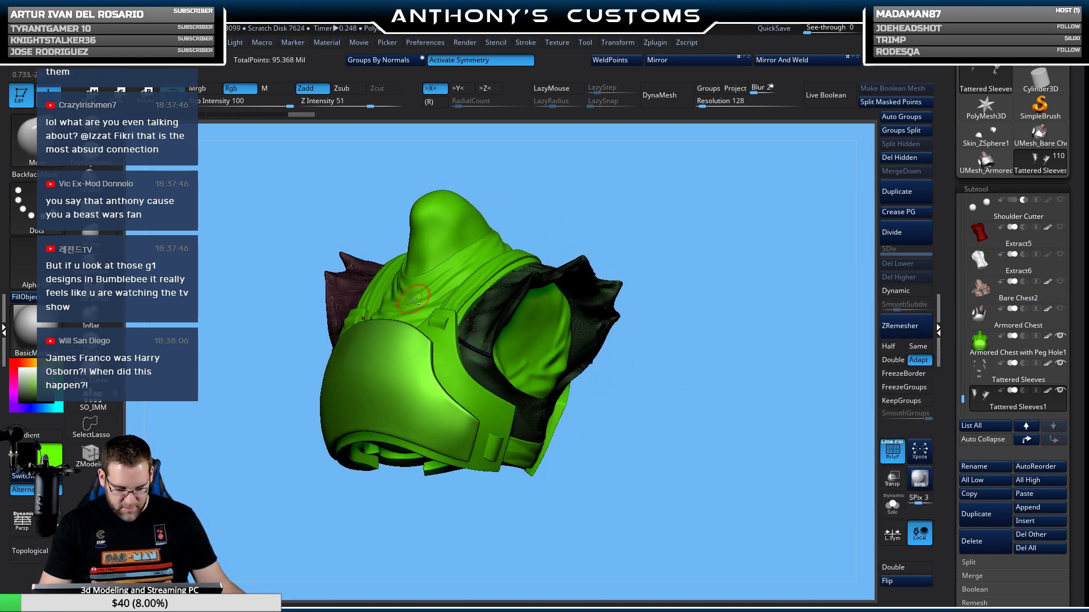
pyautogui.keyDown('alt'); pyautogui.click(416, 299); pyautogui.keyUp('alt')
pyautogui.moveTo(594, 267)
pyautogui.mouseDown()
pyautogui.moveTo(730, 328)
pyautogui.moveTo(690, 379)
pyautogui.moveTo(653, 351)
pyautogui.moveTo(425, 264)
pyautogui.mouseUp()
pyautogui.hotkey('shift', 'f')
pyautogui.hotkey('shift', 'f')
pyautogui.hotkey('ctrl', 'shift')
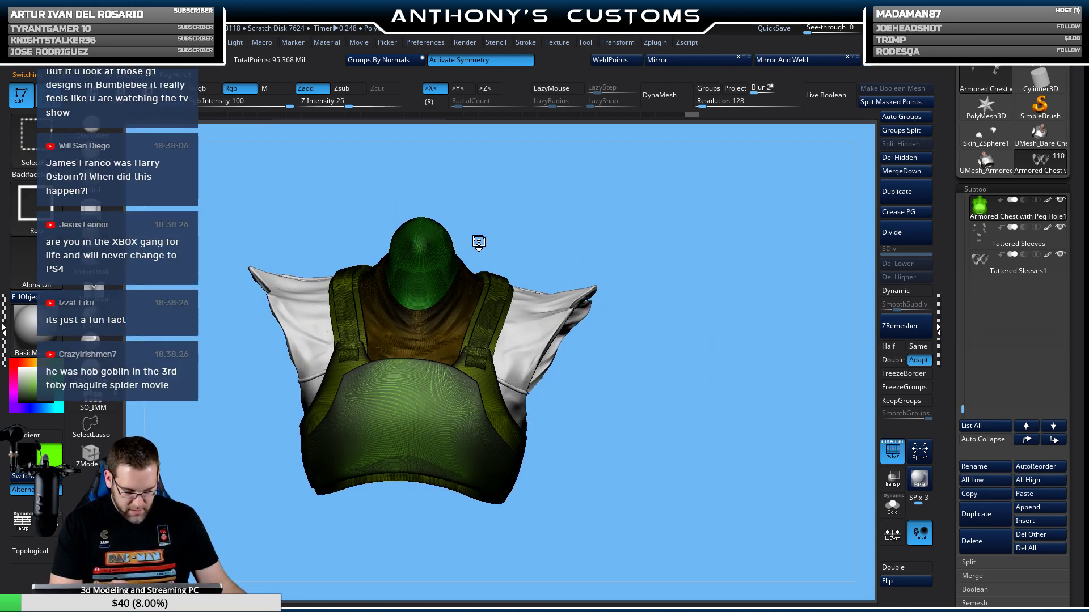
# Isolate the polygroup containing the neck plug, regroup its separate pieces with Auto Groups, and unhide the whole chest.
pyautogui.moveTo(537, 221)
pyautogui.mouseDown()
pyautogui.moveTo(564, 199)
pyautogui.moveTo(571, 240)
pyautogui.moveTo(577, 224)
pyautogui.mouseUp()
pyautogui.keyDown('ctrl'); pyautogui.keyDown('shift'); pyautogui.click(426, 271); pyautogui.keyUp('shift'); pyautogui.keyUp('ctrl')
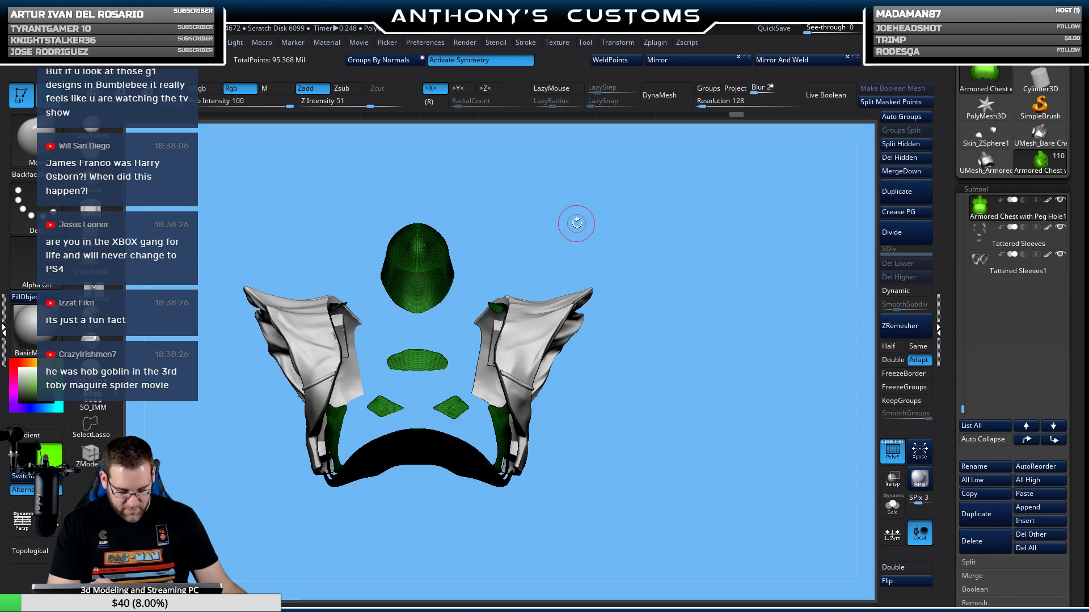
pyautogui.keyDown('ctrl'); pyautogui.keyDown('shift'); pyautogui.click(673, 218); pyautogui.keyUp('shift'); pyautogui.keyUp('ctrl')
pyautogui.moveTo(673, 219); pyautogui.dragTo(665, 149)
pyautogui.hotkey('shift', 'f')
pyautogui.keyDown('ctrl'); pyautogui.keyDown('shift'); pyautogui.click(468, 264); pyautogui.keyUp('shift'); pyautogui.keyUp('ctrl')
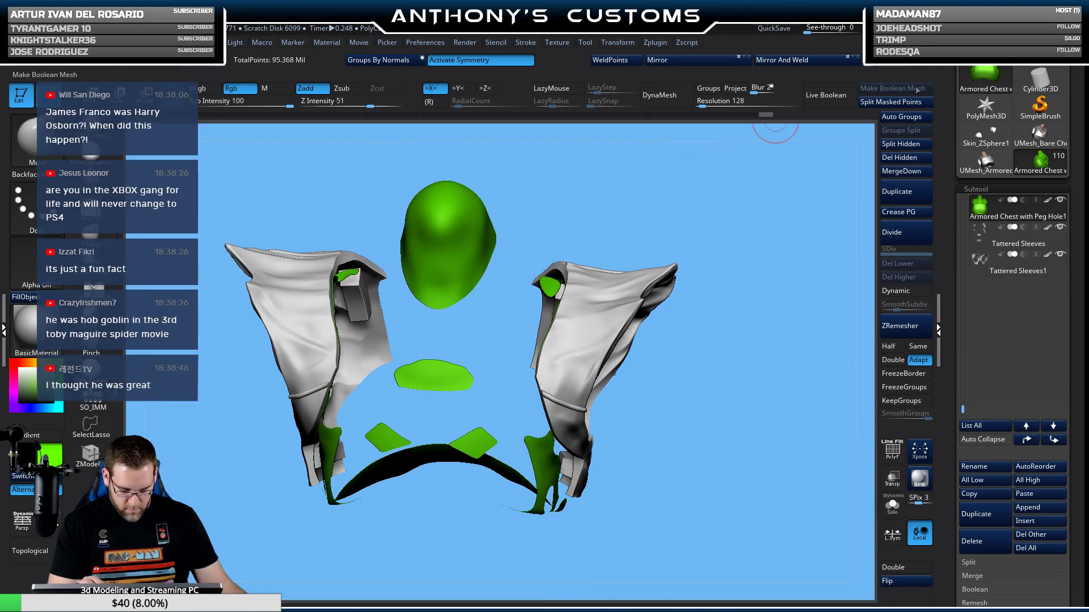
pyautogui.hotkey('shift', 'f')
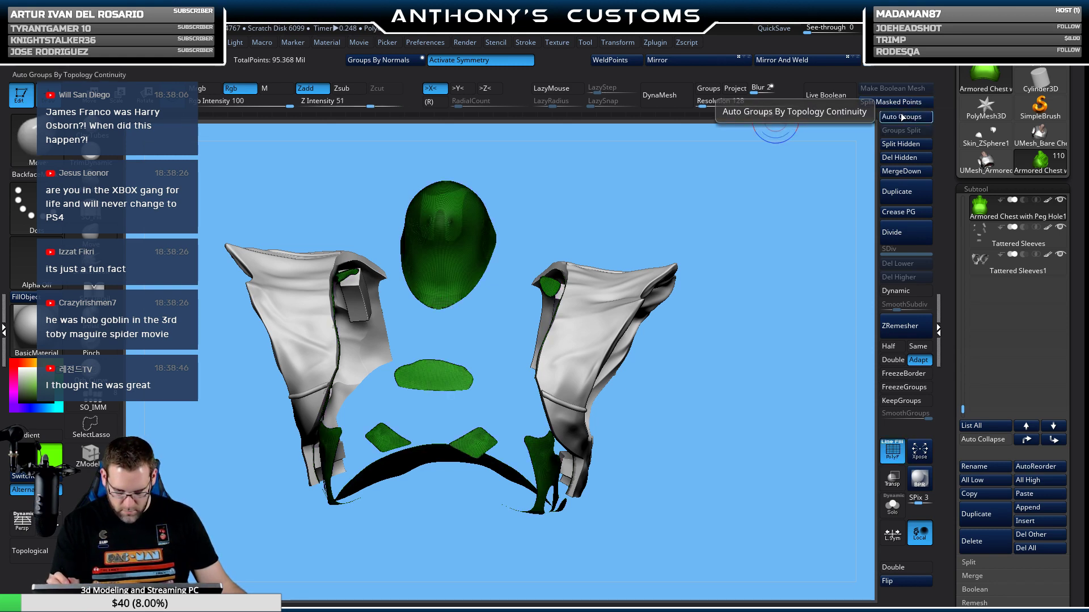
pyautogui.click(901, 117)
pyautogui.moveTo(782, 187); pyautogui.dragTo(736, 202)
pyautogui.keyDown('ctrl'); pyautogui.keyDown('shift'); pyautogui.click(760, 229); pyautogui.keyUp('shift'); pyautogui.keyUp('ctrl')
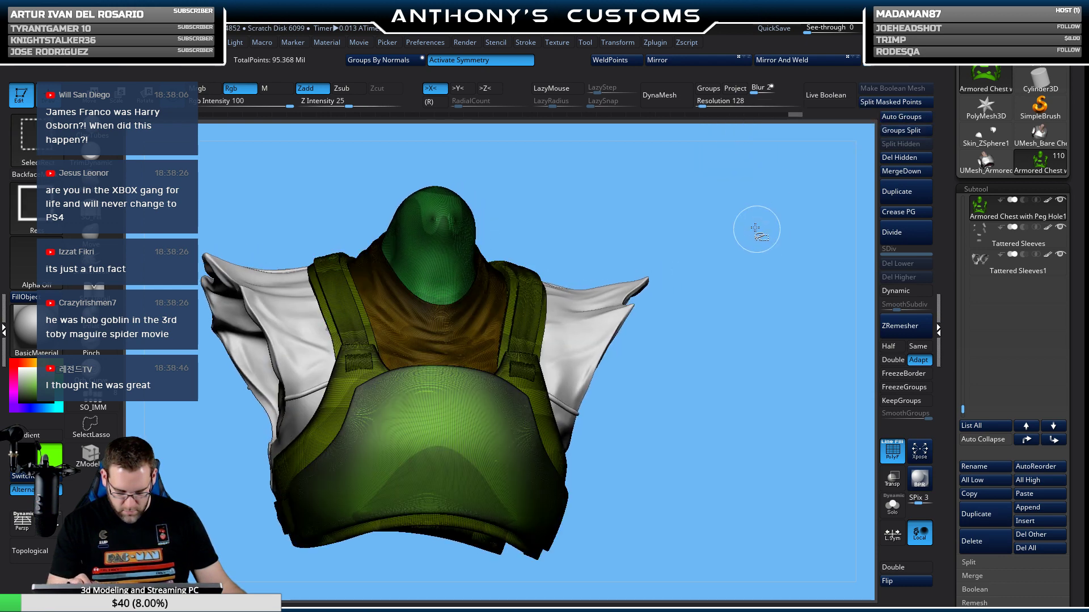
# Hide the neck plug's polygroup, split it off into its own subtool, and turn off that subtool's visibility.
pyautogui.keyDown('ctrl'); pyautogui.keyDown('shift'); pyautogui.click(446, 255); pyautogui.keyUp('shift'); pyautogui.keyUp('ctrl')
pyautogui.keyDown('ctrl'); pyautogui.keyDown('shift'); pyautogui.click(741, 236); pyautogui.keyUp('shift'); pyautogui.keyUp('ctrl')
pyautogui.moveTo(741, 235); pyautogui.dragTo(779, 240)
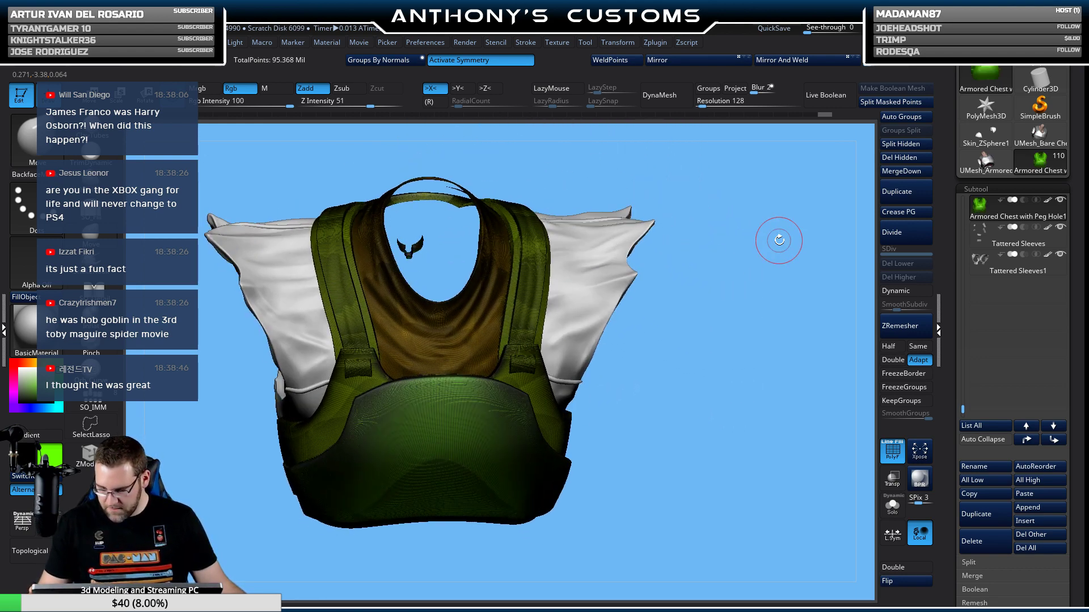
pyautogui.click(907, 147)
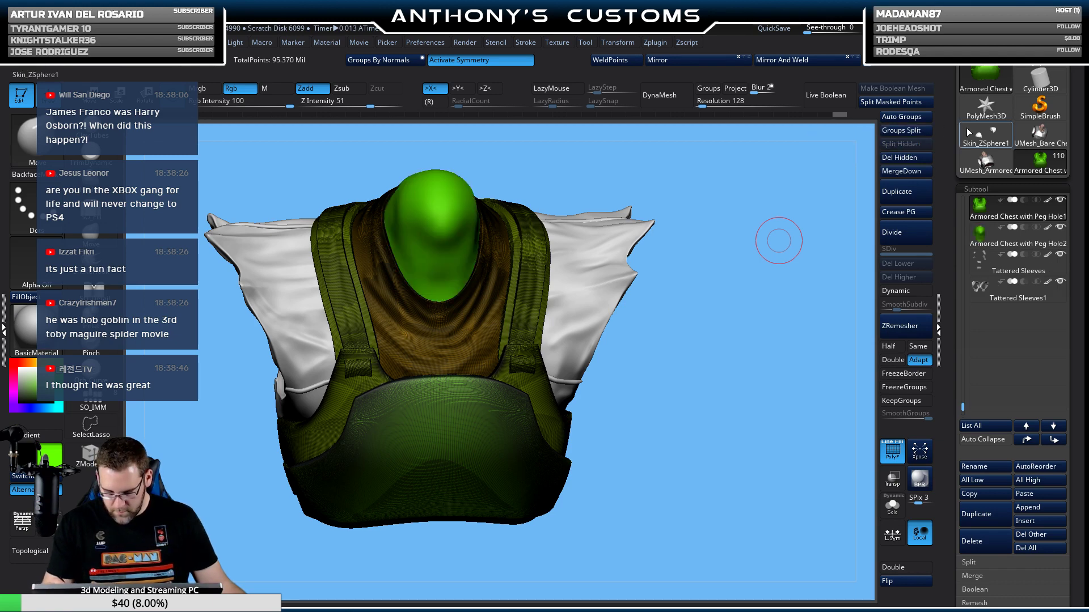
pyautogui.click(1060, 227)
pyautogui.moveTo(790, 372); pyautogui.dragTo(742, 389)
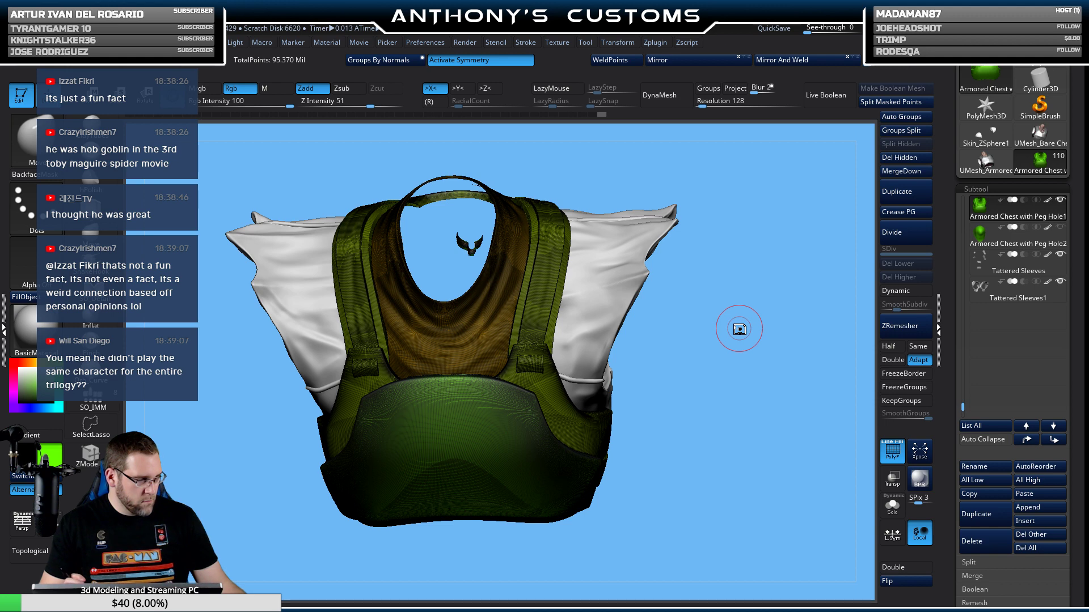
# Show the Bare Chest2 subtool inside the armoured chest and turn off the polygroup wireframe.
pyautogui.scroll(3, 1015, 272)
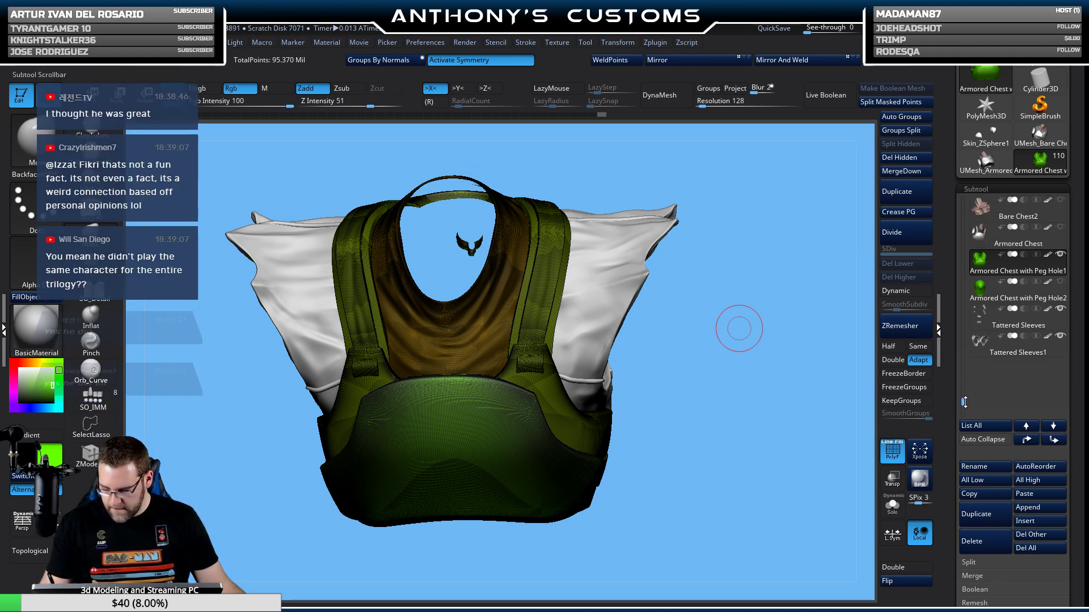
pyautogui.click(1060, 230)
pyautogui.moveTo(737, 328); pyautogui.dragTo(746, 403)
pyautogui.moveTo(723, 439)
pyautogui.mouseDown()
pyautogui.moveTo(712, 433)
pyautogui.moveTo(732, 391)
pyautogui.moveTo(742, 414)
pyautogui.moveTo(734, 461)
pyautogui.moveTo(705, 450)
pyautogui.moveTo(742, 449)
pyautogui.moveTo(722, 359)
pyautogui.moveTo(748, 432)
pyautogui.moveTo(765, 410)
pyautogui.moveTo(761, 372)
pyautogui.mouseUp()
pyautogui.hotkey('shift', 'f')
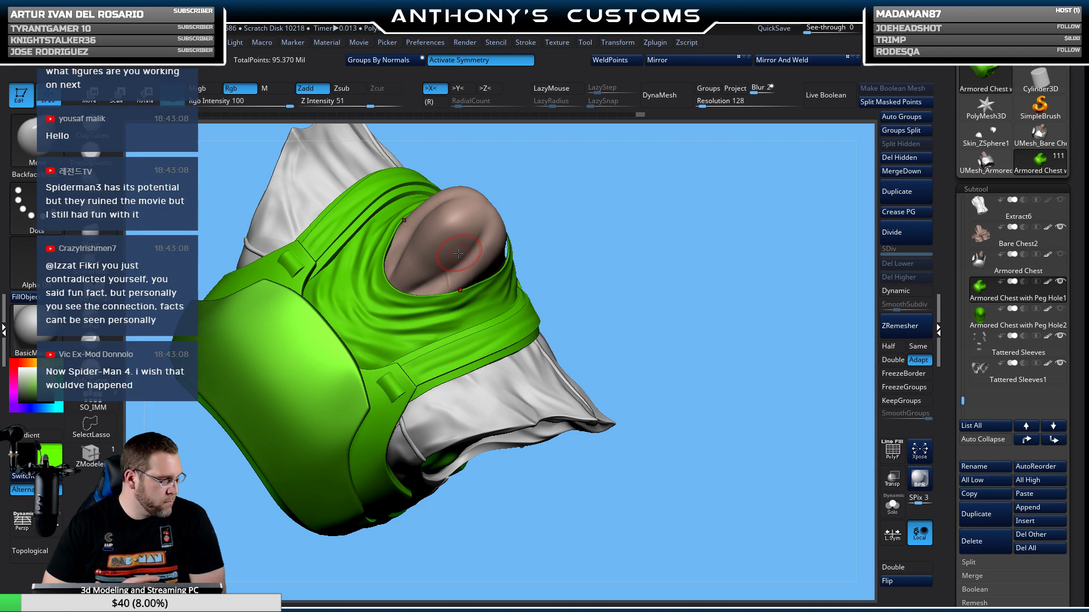
# Adjust the Move brush's draw size and reshape the chest's collar opening around the bare neck with symmetry on.
pyautogui.press('space')
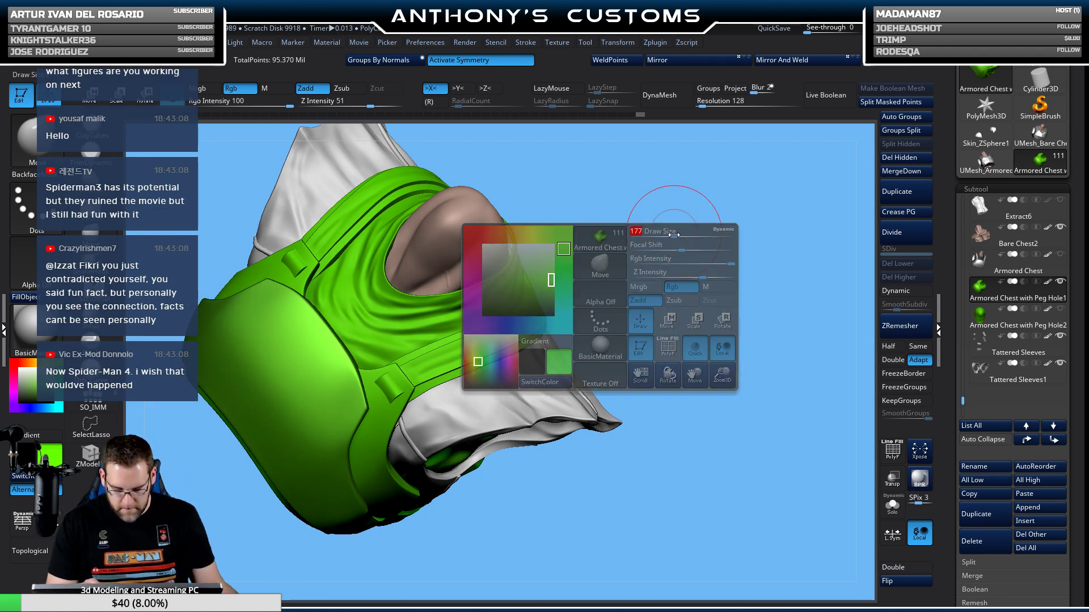
pyautogui.moveTo(669, 235); pyautogui.dragTo(641, 257)
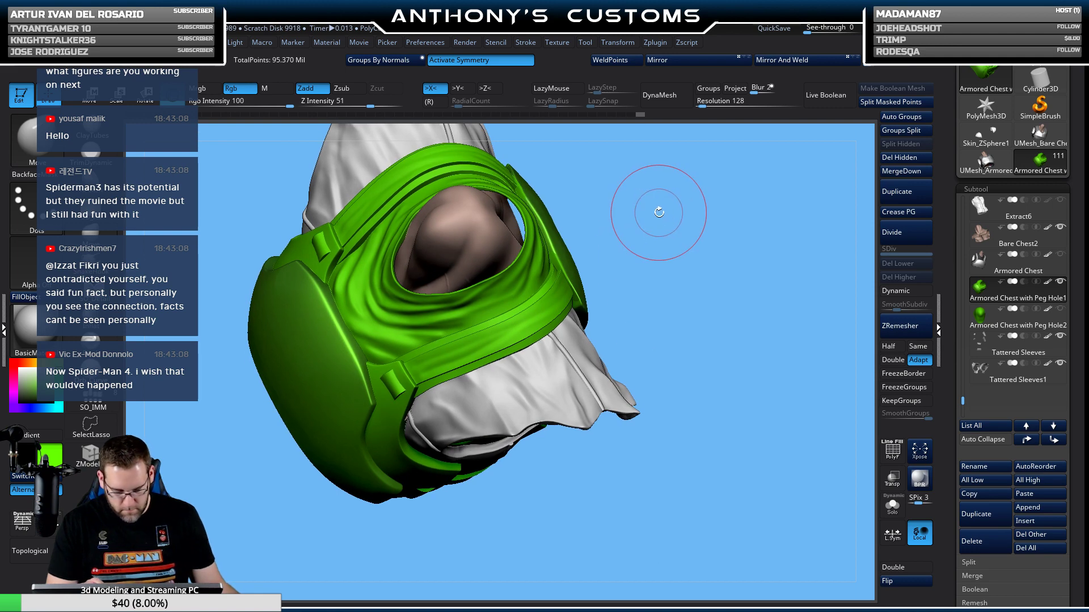
pyautogui.moveTo(658, 211); pyautogui.dragTo(638, 257)
pyautogui.keyDown('shift'); pyautogui.moveTo(527, 261); pyautogui.dragTo(515, 272); pyautogui.keyUp('shift')
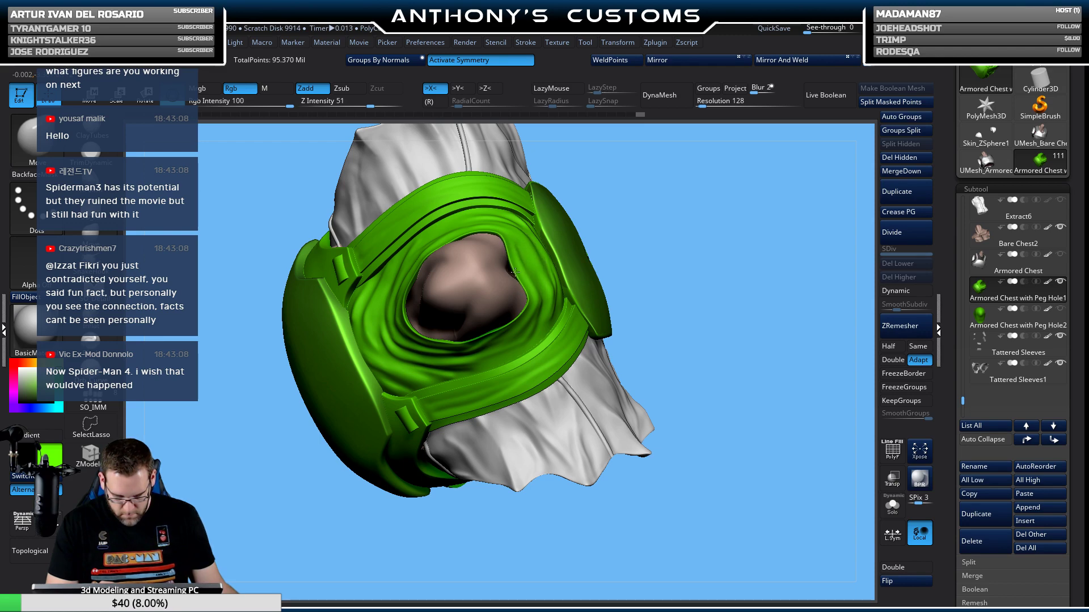
pyautogui.moveTo(672, 269); pyautogui.dragTo(661, 221)
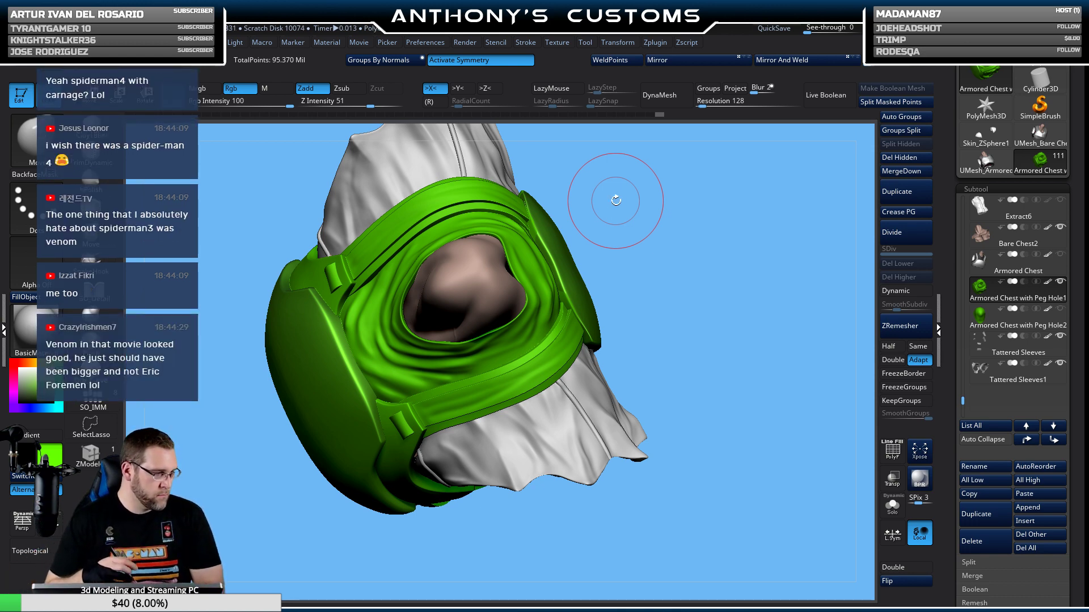
pyautogui.moveTo(688, 260); pyautogui.dragTo(678, 294)
pyautogui.moveTo(708, 249); pyautogui.dragTo(737, 227)
# Reshape the collar rim around the neck with symmetry turned off and quick-save the project.
pyautogui.click(502, 59)
pyautogui.moveTo(755, 184); pyautogui.dragTo(732, 238)
pyautogui.press('space')
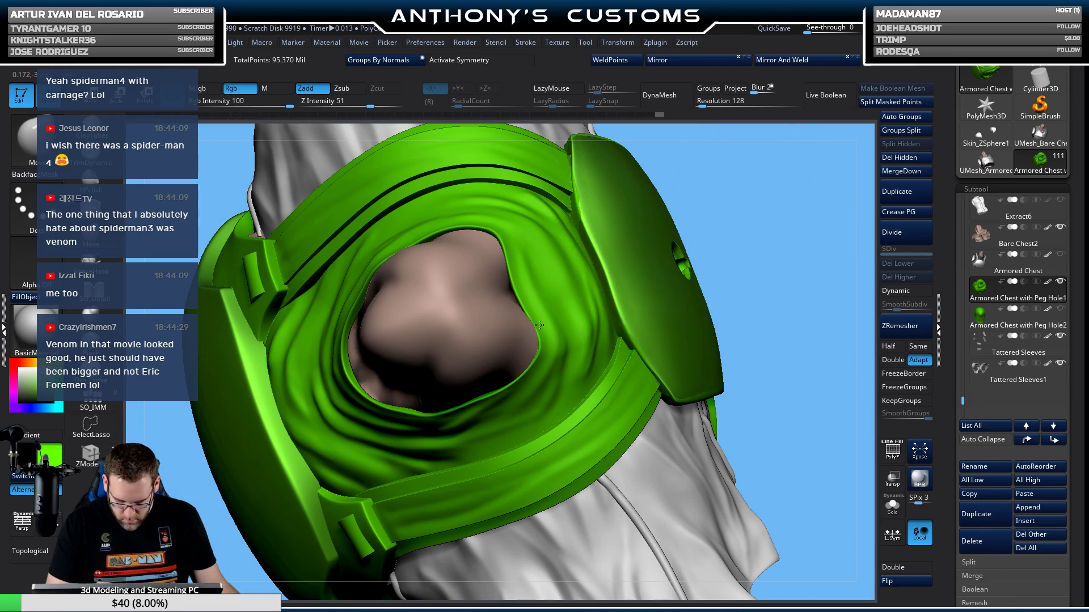
pyautogui.moveTo(746, 218)
pyautogui.mouseDown()
pyautogui.moveTo(760, 203)
pyautogui.moveTo(499, 239)
pyautogui.mouseUp()
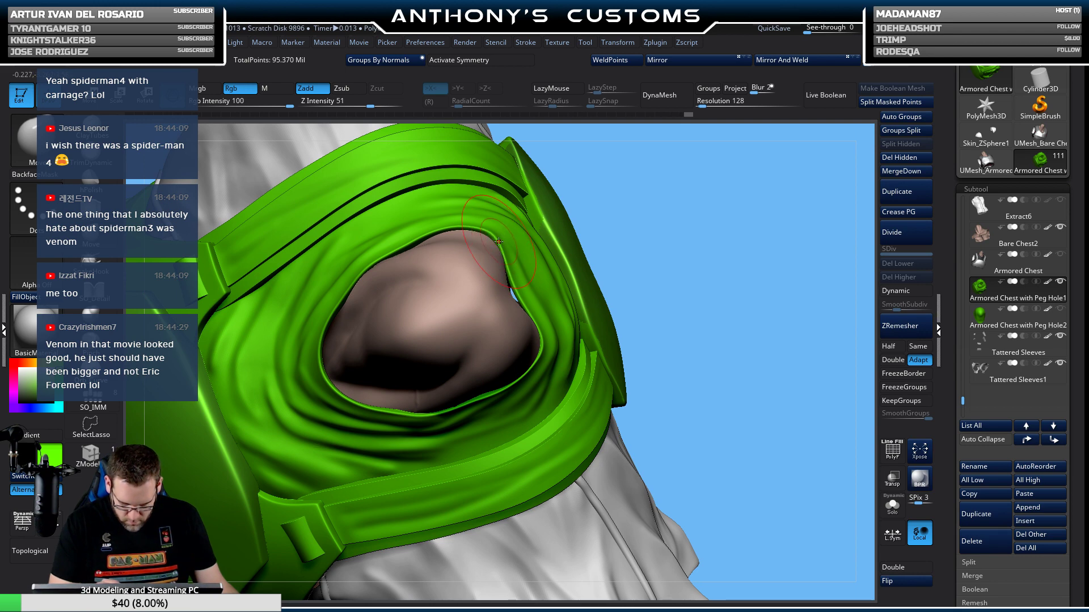
pyautogui.moveTo(498, 242); pyautogui.dragTo(498, 244)
pyautogui.moveTo(656, 183)
pyautogui.mouseDown()
pyautogui.moveTo(662, 204)
pyautogui.moveTo(655, 135)
pyautogui.mouseUp()
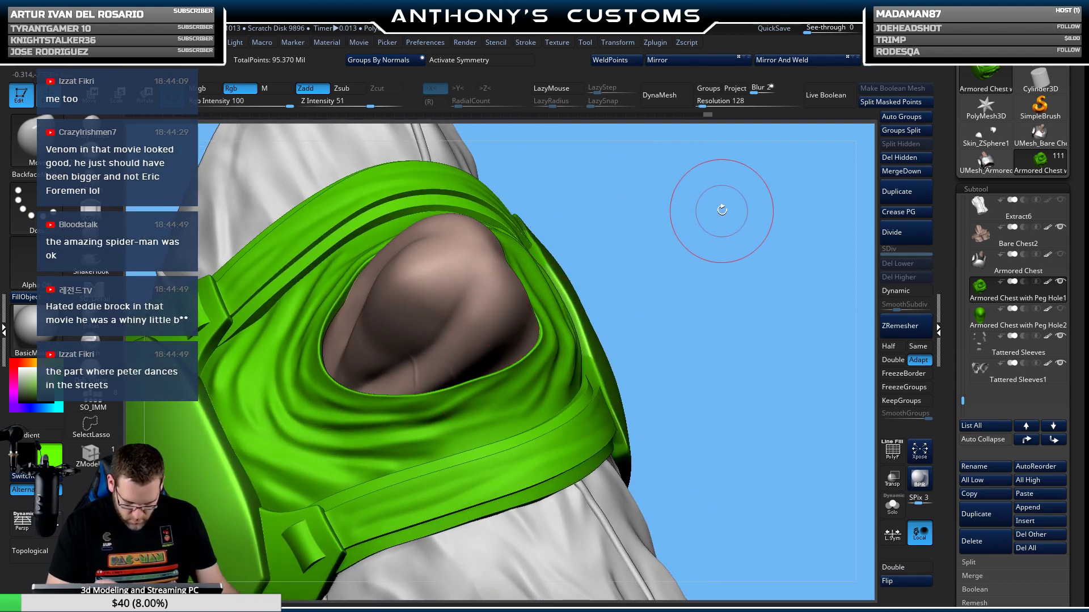
pyautogui.click(892, 507)
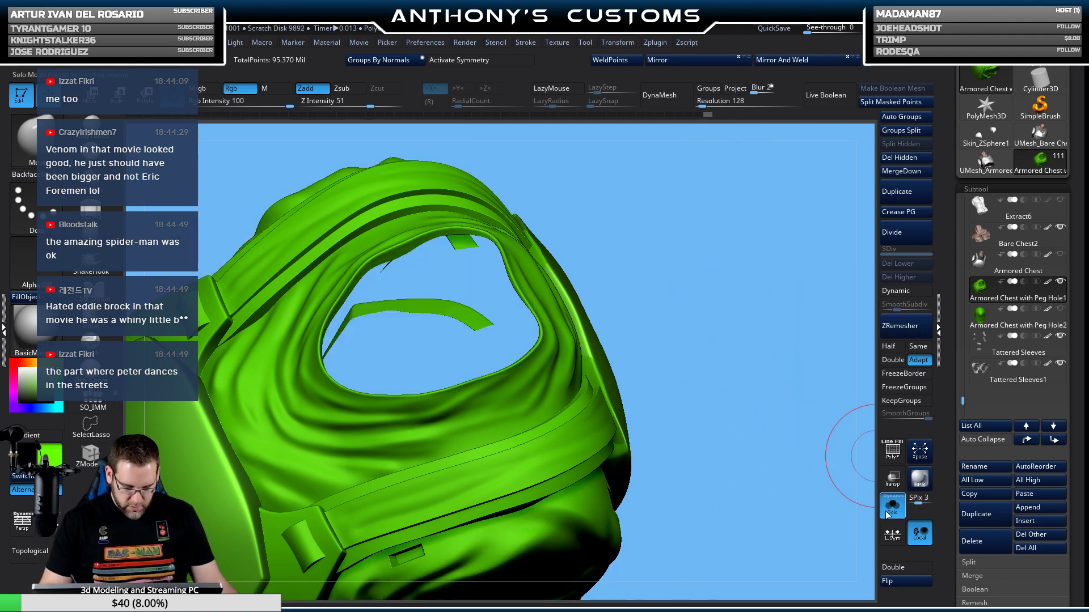
pyautogui.hotkey('ctrl', 's')
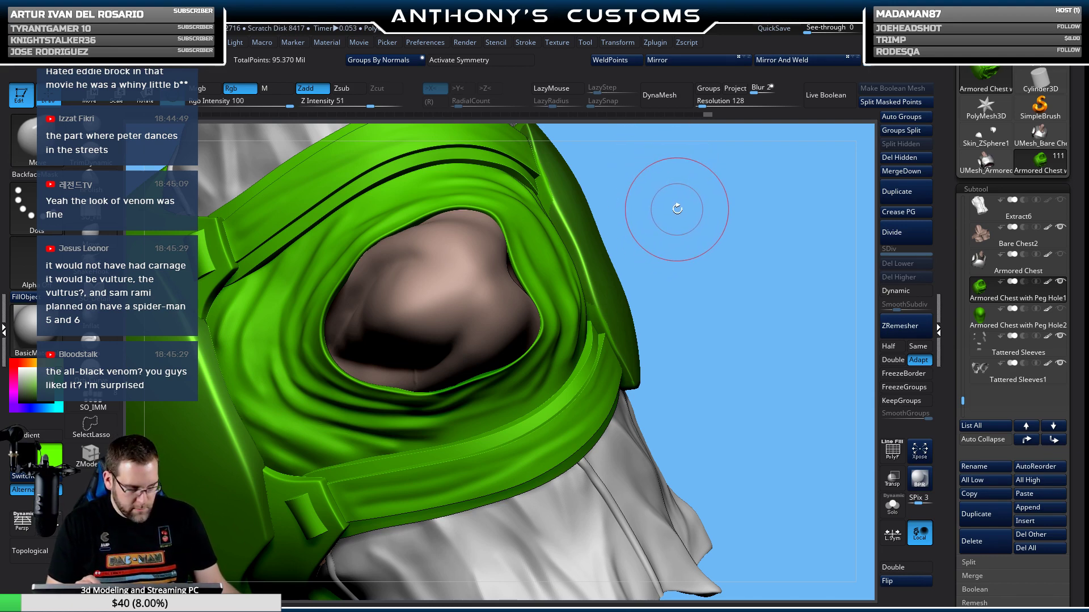
# Reactivate symmetry and pull the front of the collar rim closer to the neck with the Move brush.
pyautogui.moveTo(675, 207)
pyautogui.mouseDown()
pyautogui.moveTo(674, 228)
pyautogui.moveTo(674, 185)
pyautogui.mouseUp()
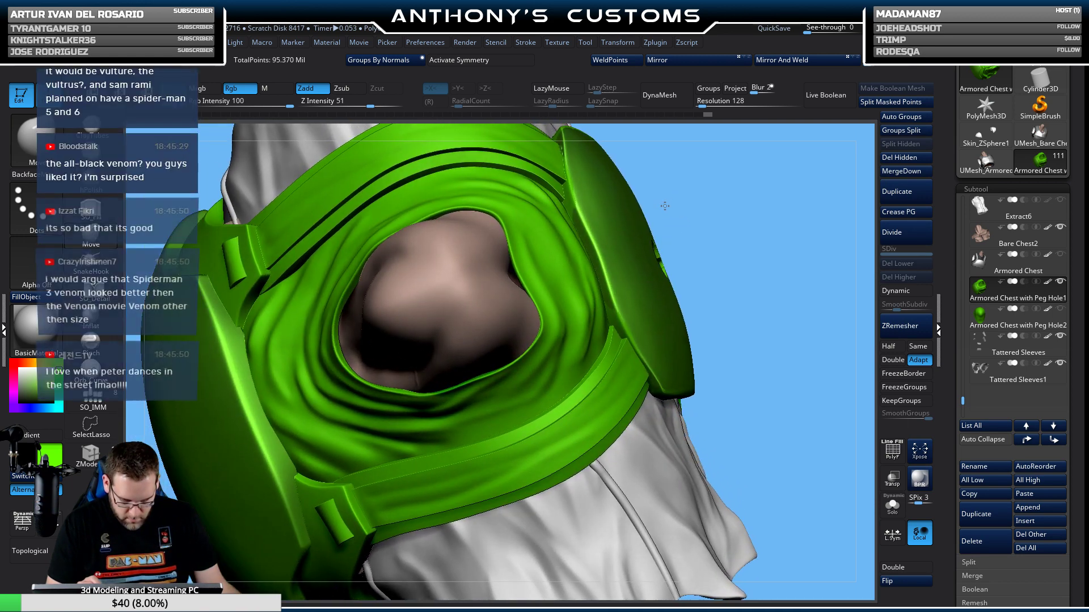
pyautogui.rightClick(340, 354)
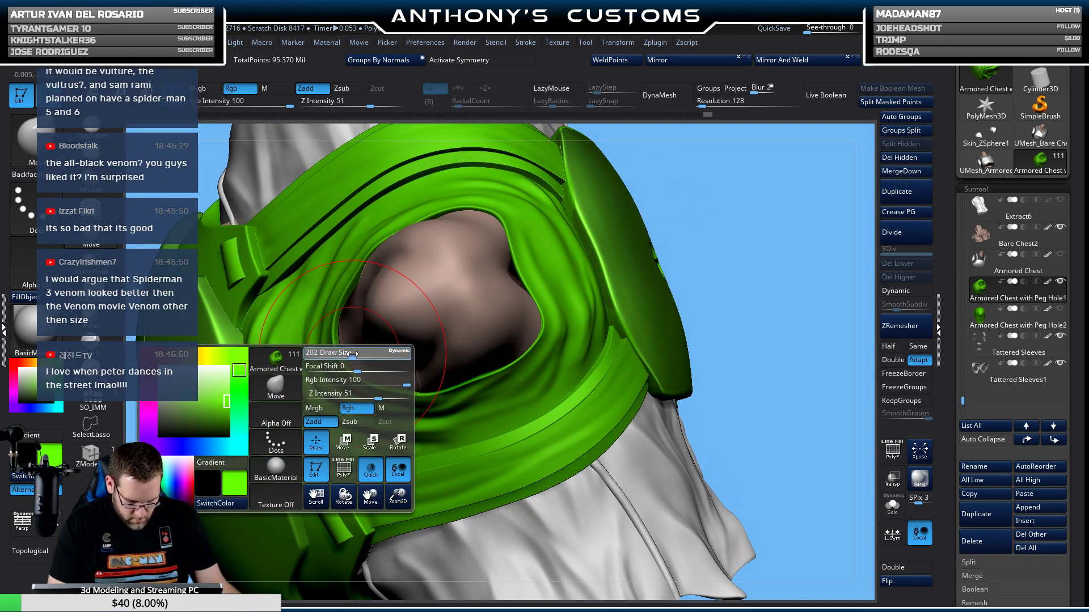
pyautogui.click(488, 60)
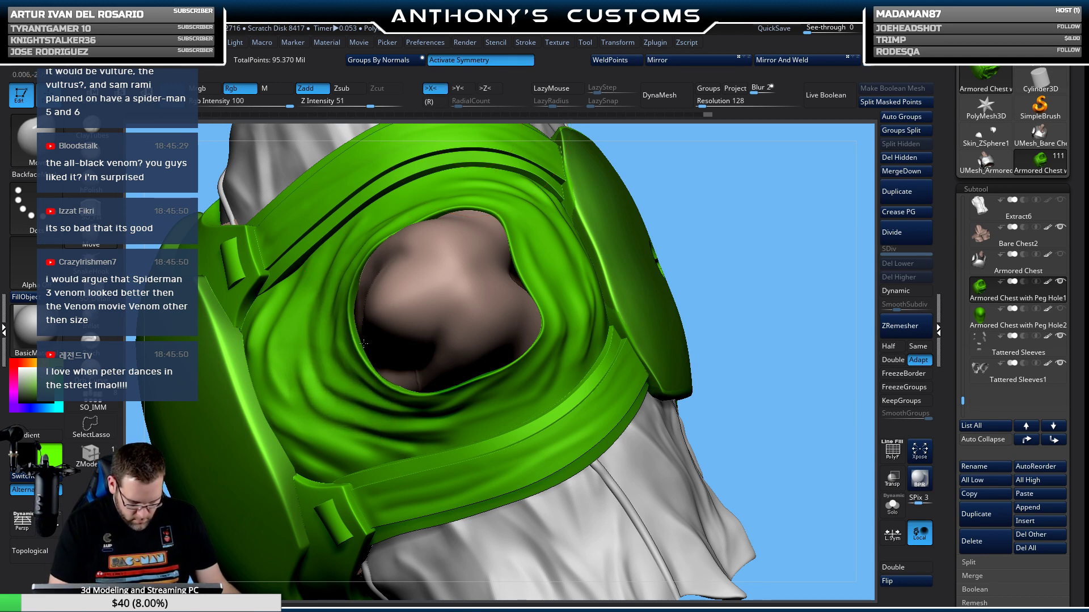
pyautogui.moveTo(756, 243)
pyautogui.mouseDown()
pyautogui.moveTo(717, 243)
pyautogui.moveTo(721, 219)
pyautogui.moveTo(640, 281)
pyautogui.moveTo(732, 290)
pyautogui.moveTo(794, 278)
pyautogui.moveTo(669, 281)
pyautogui.moveTo(669, 266)
pyautogui.mouseUp()
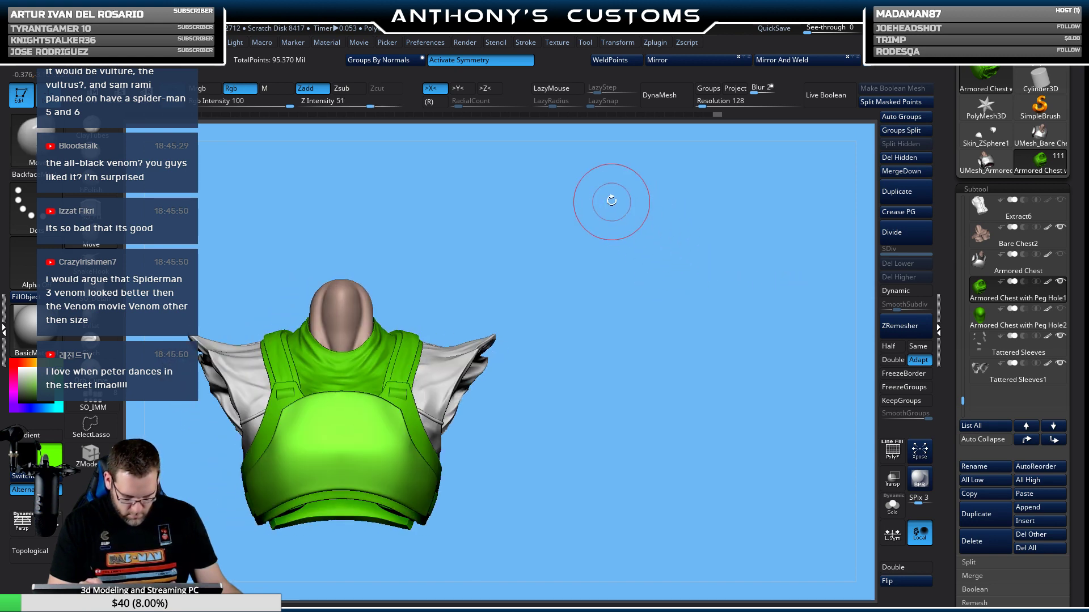
# Isolate the armoured chest in Solo mode and display its wireframe around the collar opening.
pyautogui.click(892, 504)
pyautogui.press('f')
pyautogui.moveTo(673, 372)
pyautogui.mouseDown()
pyautogui.moveTo(698, 346)
pyautogui.moveTo(671, 389)
pyautogui.mouseUp()
pyautogui.hotkey('shift', 'f')
pyautogui.moveTo(757, 287)
pyautogui.mouseDown()
pyautogui.moveTo(766, 280)
pyautogui.moveTo(752, 385)
pyautogui.mouseUp()
pyautogui.moveTo(801, 189); pyautogui.dragTo(582, 425)
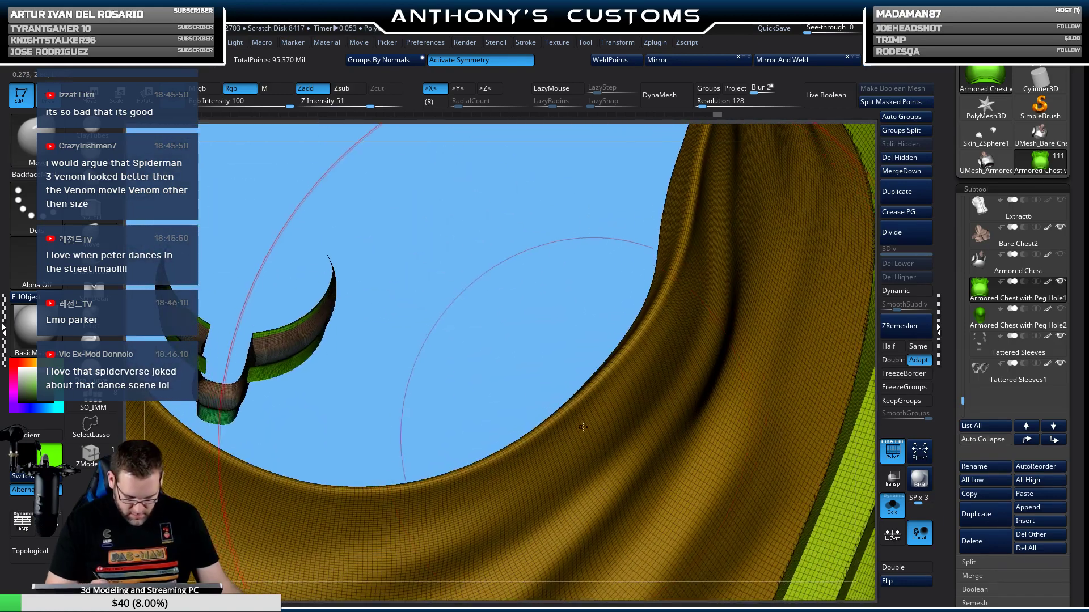
pyautogui.moveTo(638, 362); pyautogui.dragTo(594, 259)
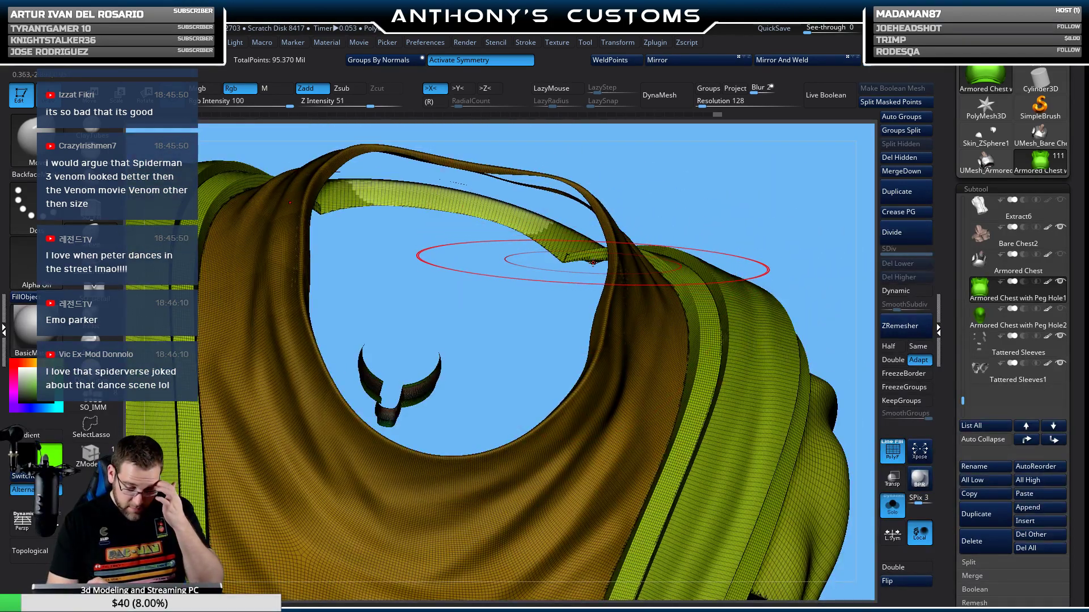
# With symmetry off, assign a new polygroup to the polyloop along the collar rim using ZModeler's PolyGroup action.
pyautogui.moveTo(649, 195); pyautogui.dragTo(259, 356)
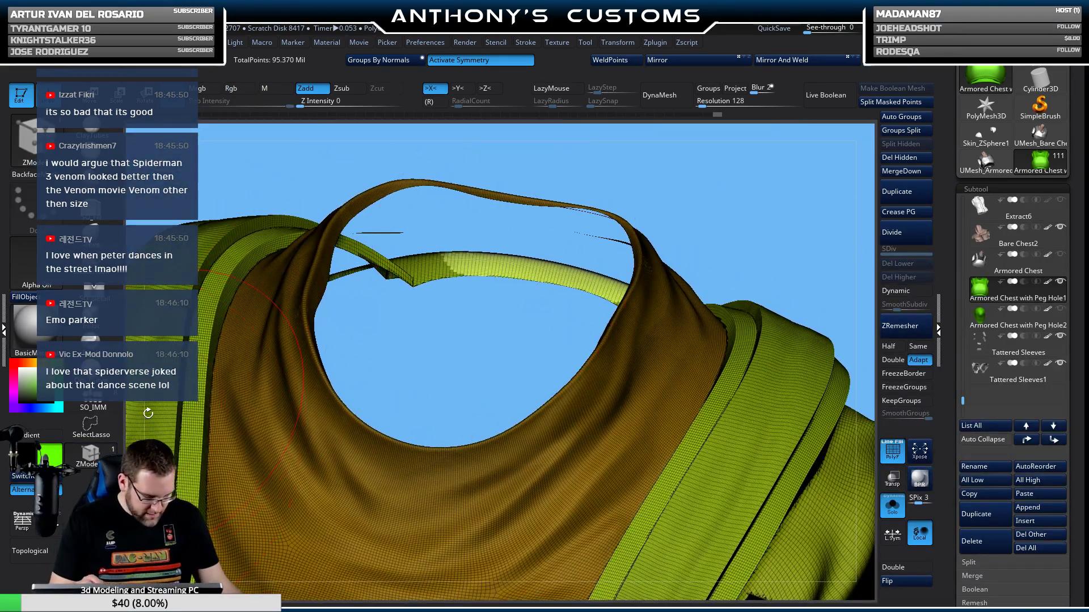
pyautogui.moveTo(570, 299); pyautogui.dragTo(512, 274)
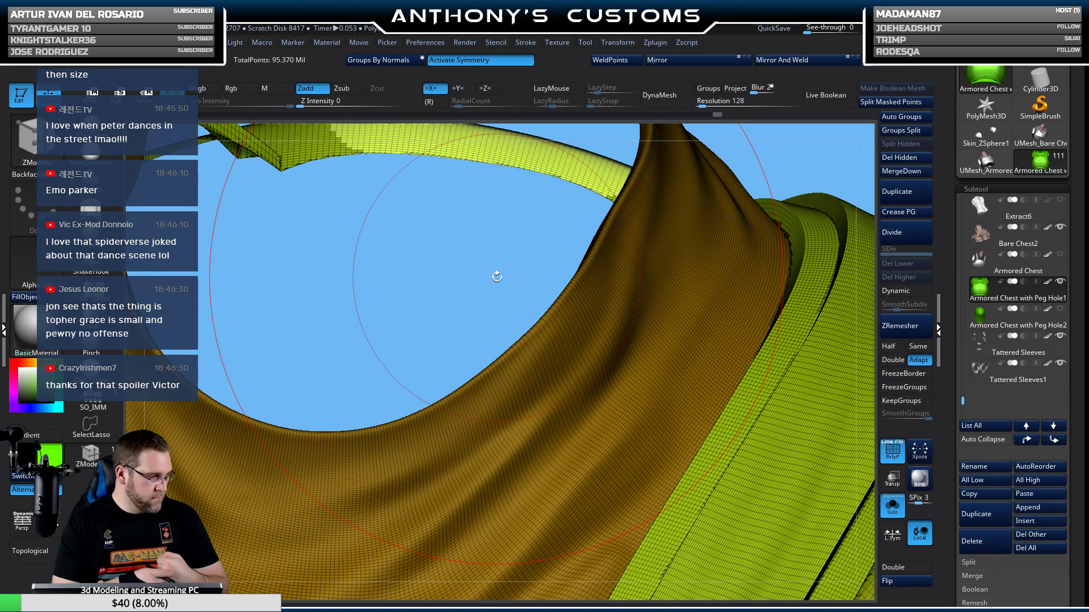
pyautogui.moveTo(537, 290); pyautogui.dragTo(675, 394)
pyautogui.moveTo(364, 307); pyautogui.dragTo(461, 231)
pyautogui.press('space')
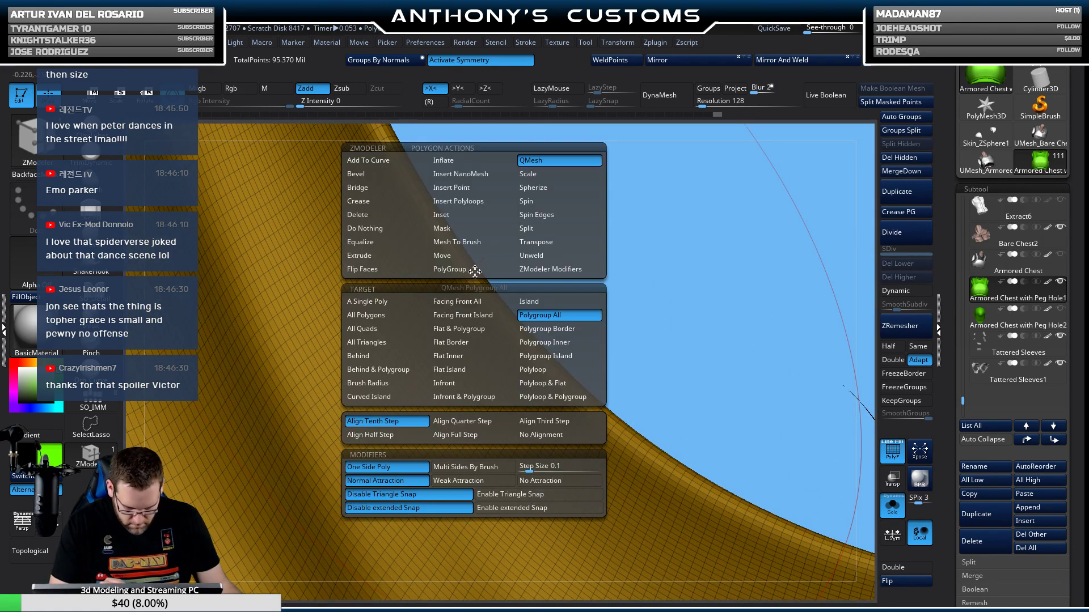
pyautogui.click(453, 270)
pyautogui.moveTo(570, 333); pyautogui.dragTo(410, 280)
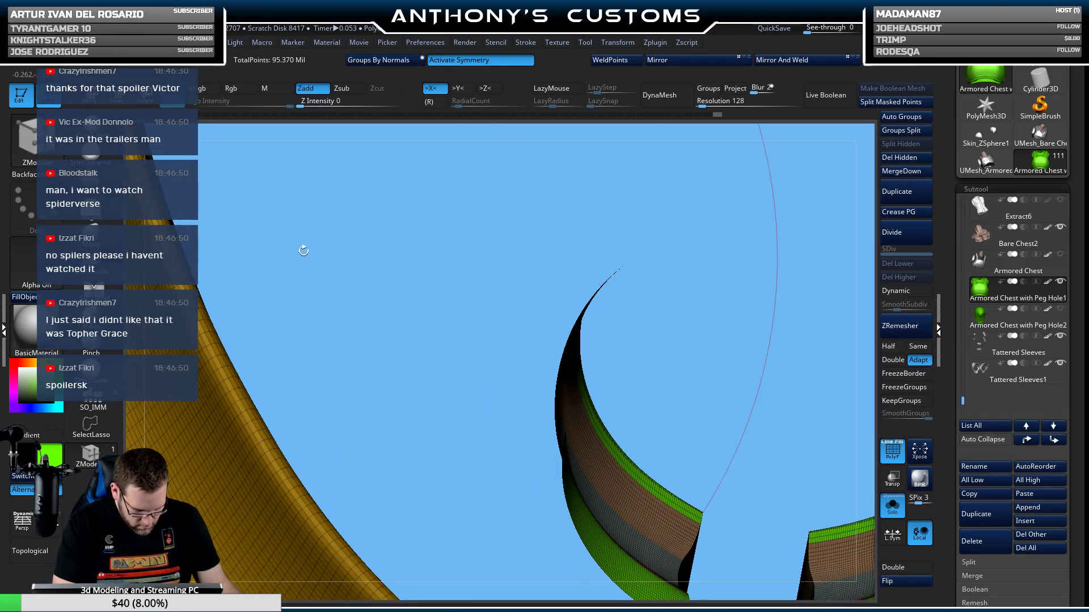
pyautogui.click(447, 60)
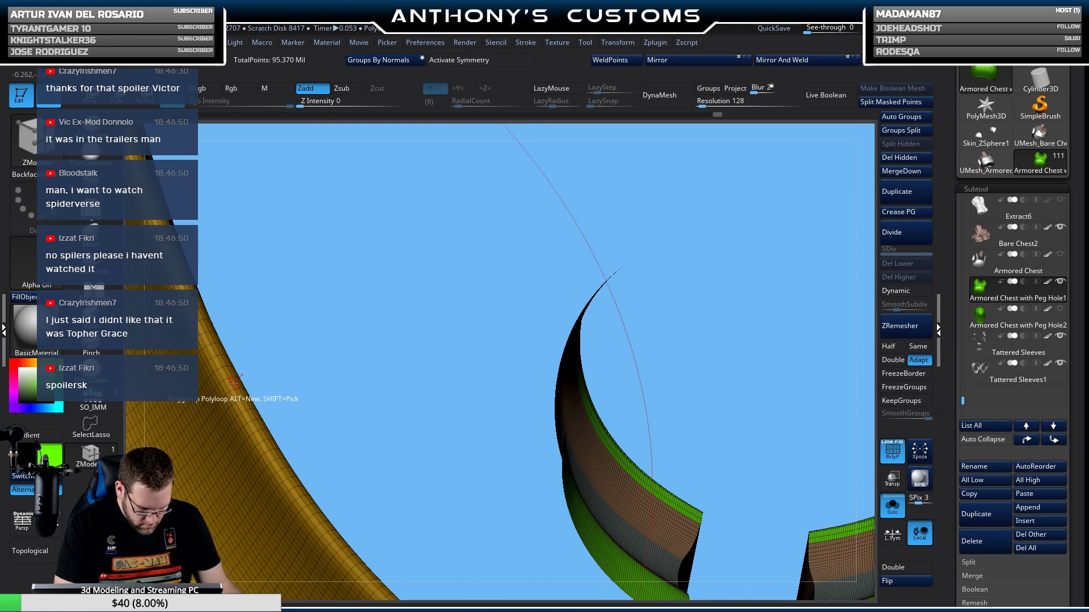
pyautogui.moveTo(299, 327); pyautogui.dragTo(369, 476)
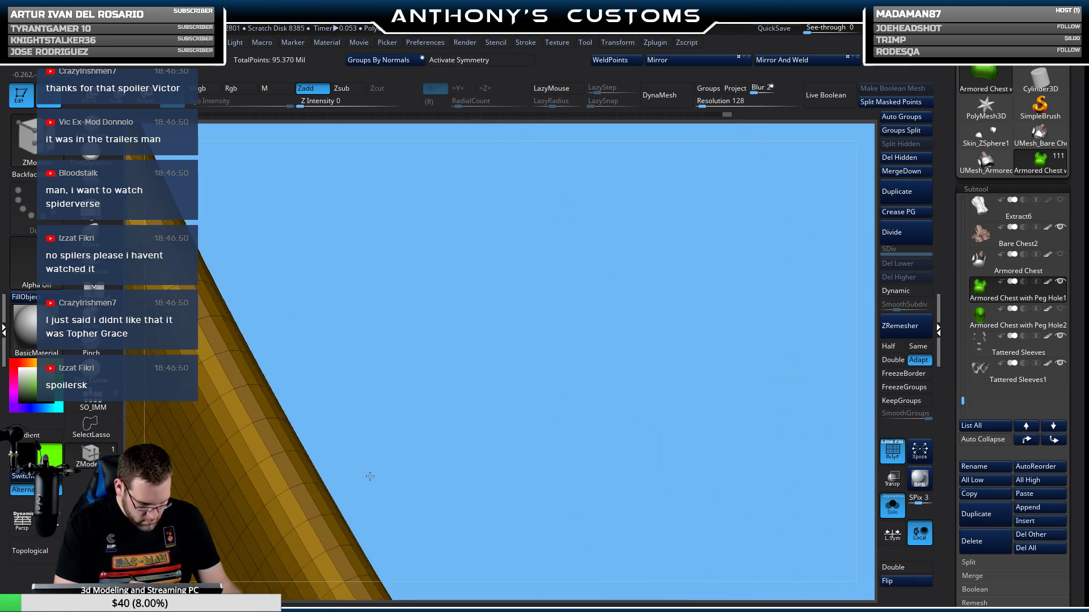
pyautogui.click(254, 408)
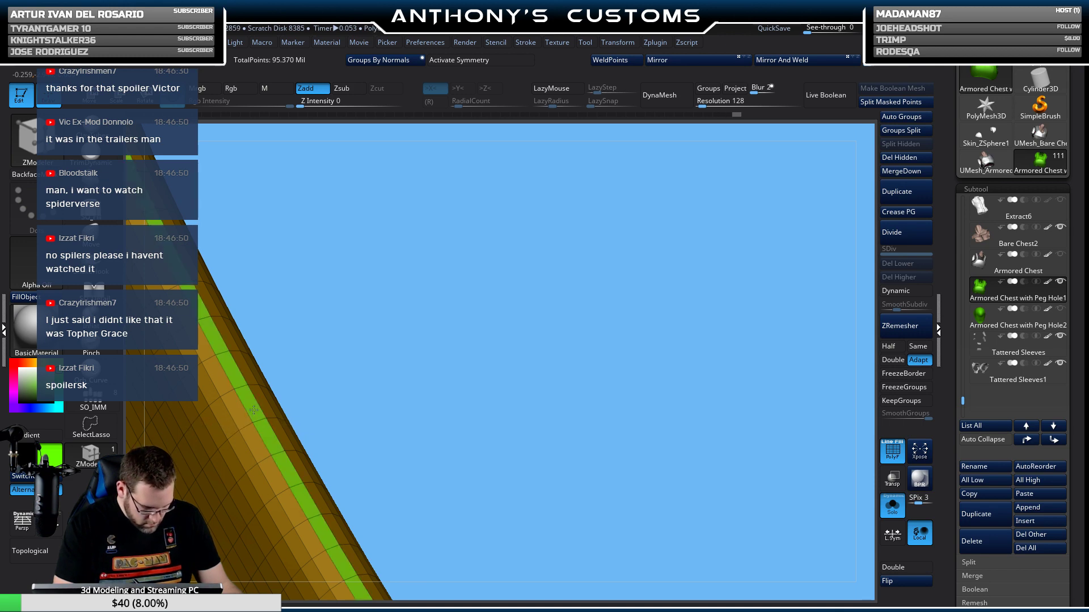
# Isolate the newly grouped polyloop on the collar rim, delete it from the armoured chest and regroup the mesh with Auto Groups.
pyautogui.press('f')
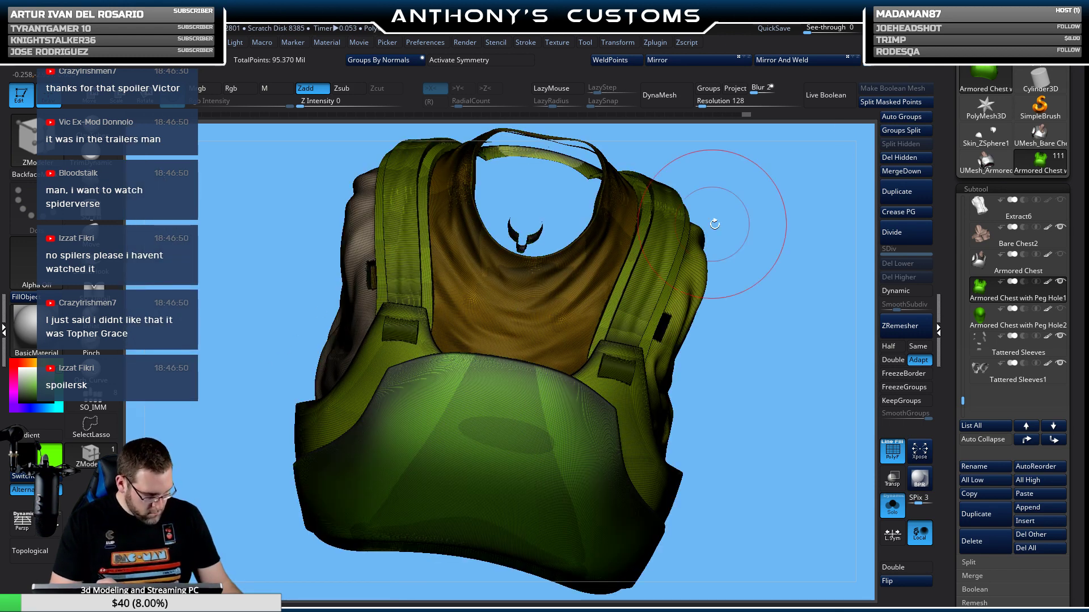
pyautogui.moveTo(713, 216); pyautogui.dragTo(396, 262)
pyautogui.moveTo(329, 338); pyautogui.dragTo(414, 298)
pyautogui.moveTo(543, 240); pyautogui.dragTo(536, 239)
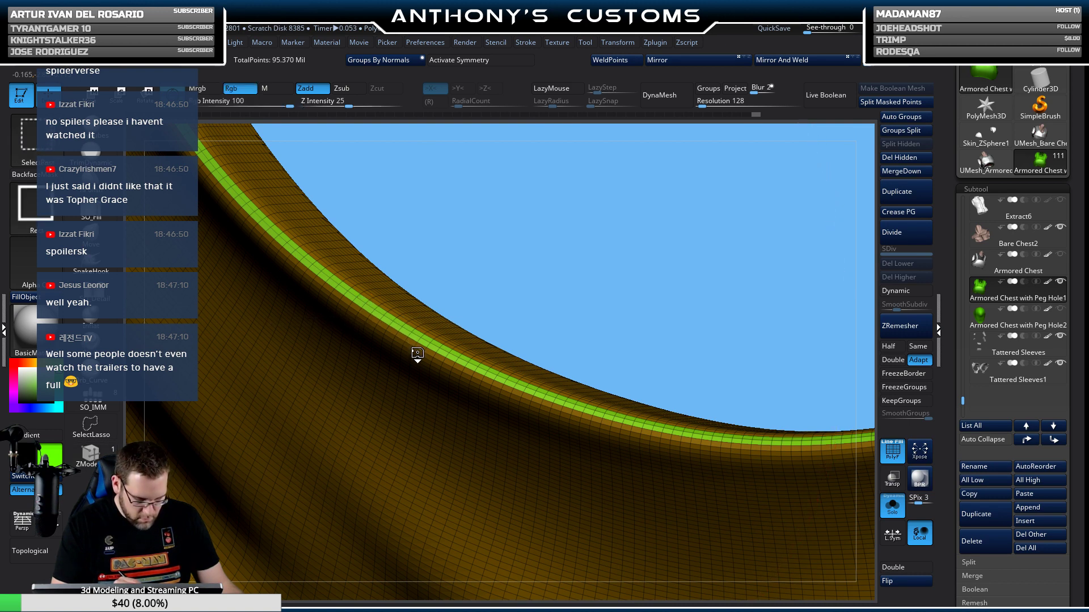
pyautogui.keyDown('ctrl'); pyautogui.keyDown('shift'); pyautogui.click(374, 309); pyautogui.keyUp('shift'); pyautogui.keyUp('ctrl')
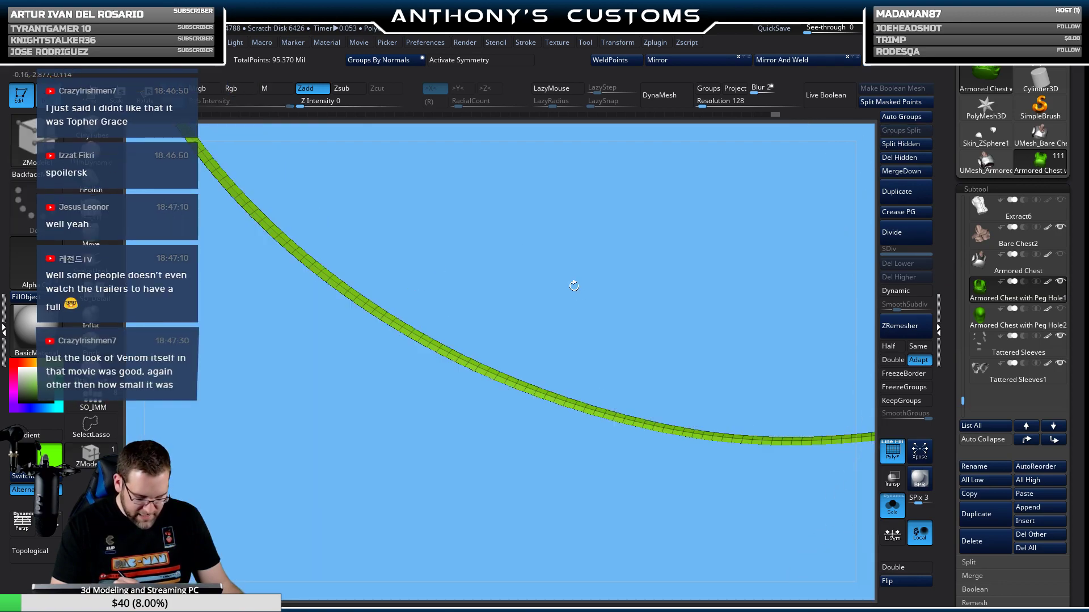
pyautogui.keyDown('ctrl'); pyautogui.keyDown('shift'); pyautogui.click(583, 293); pyautogui.keyUp('shift'); pyautogui.keyUp('ctrl')
pyautogui.moveTo(589, 278); pyautogui.dragTo(474, 187)
pyautogui.click(901, 156)
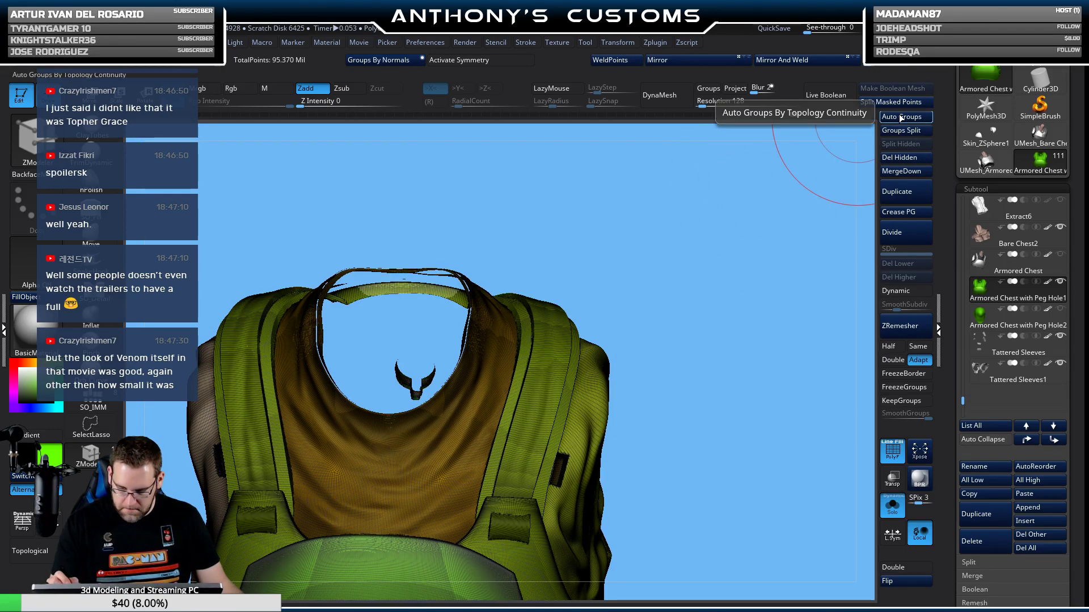
pyautogui.click(900, 116)
# Assign a new polygroup to the successive polyloops across the inner collar strip using ZModeler's PolyGroup Polyloop action.
pyautogui.moveTo(669, 241)
pyautogui.mouseDown()
pyautogui.moveTo(688, 268)
pyautogui.moveTo(702, 250)
pyautogui.moveTo(659, 261)
pyautogui.moveTo(630, 239)
pyautogui.moveTo(651, 267)
pyautogui.moveTo(666, 257)
pyautogui.moveTo(420, 236)
pyautogui.moveTo(455, 316)
pyautogui.moveTo(632, 373)
pyautogui.moveTo(442, 163)
pyautogui.moveTo(442, 232)
pyautogui.moveTo(476, 277)
pyautogui.moveTo(499, 376)
pyautogui.moveTo(495, 301)
pyautogui.moveTo(515, 275)
pyautogui.moveTo(445, 238)
pyautogui.mouseUp()
pyautogui.press('ctrl')
pyautogui.press('b')
pyautogui.press('z')
pyautogui.press('m')
pyautogui.scroll(3, 682, 282)
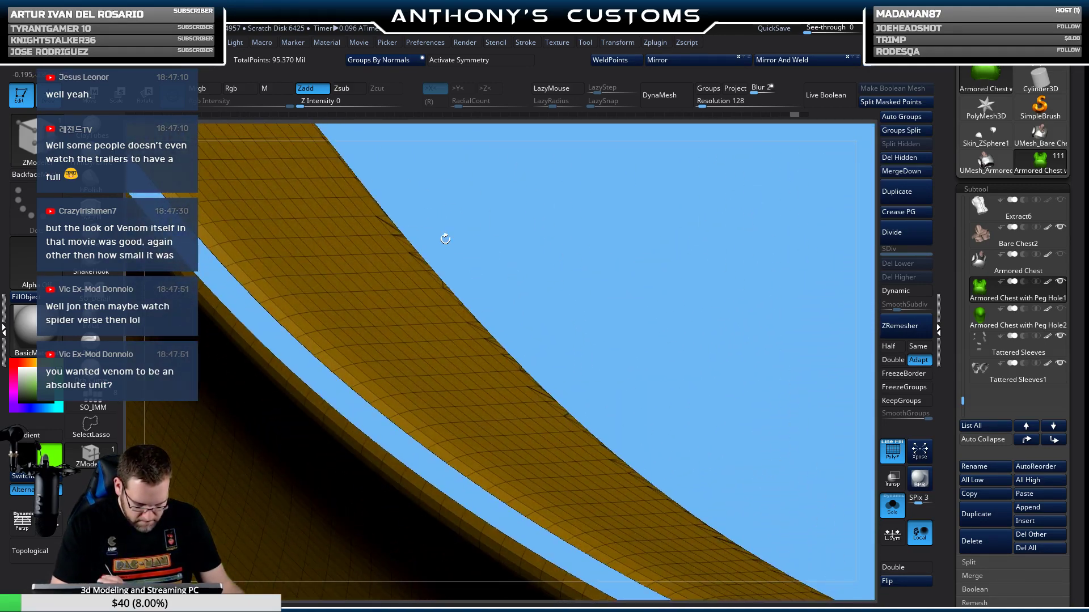
pyautogui.click(341, 361)
pyautogui.click(356, 353)
pyautogui.click(376, 353)
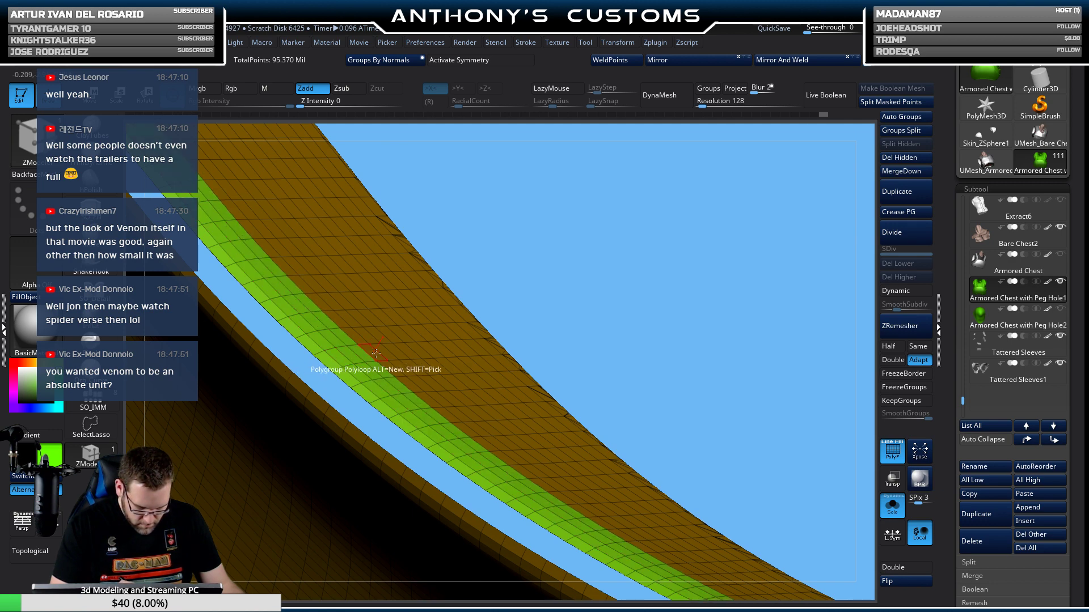
pyautogui.click(388, 353)
pyautogui.click(394, 353)
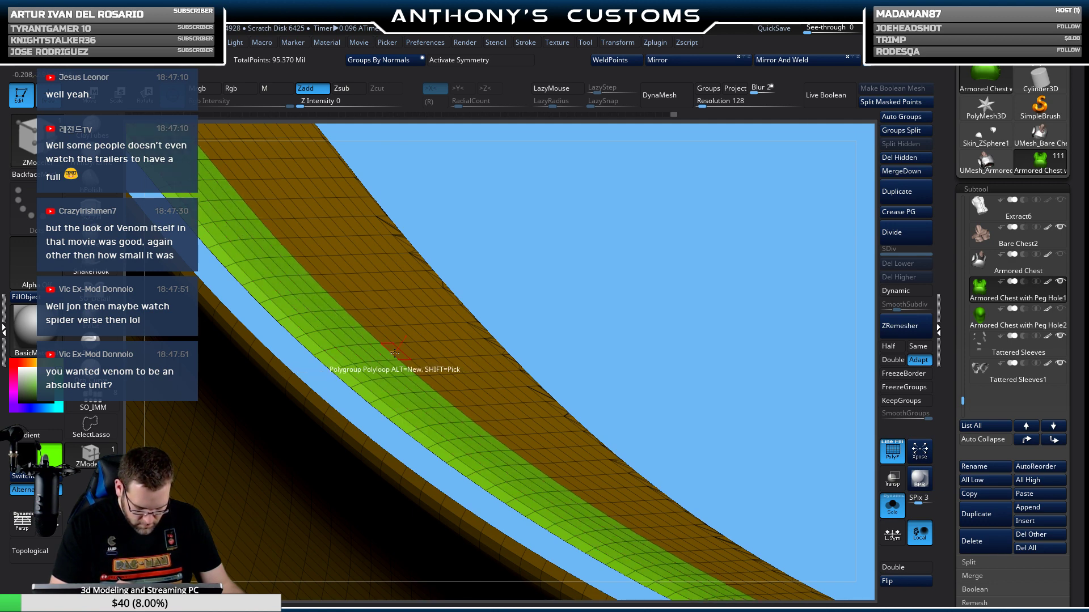
pyautogui.click(396, 353)
pyautogui.click(409, 354)
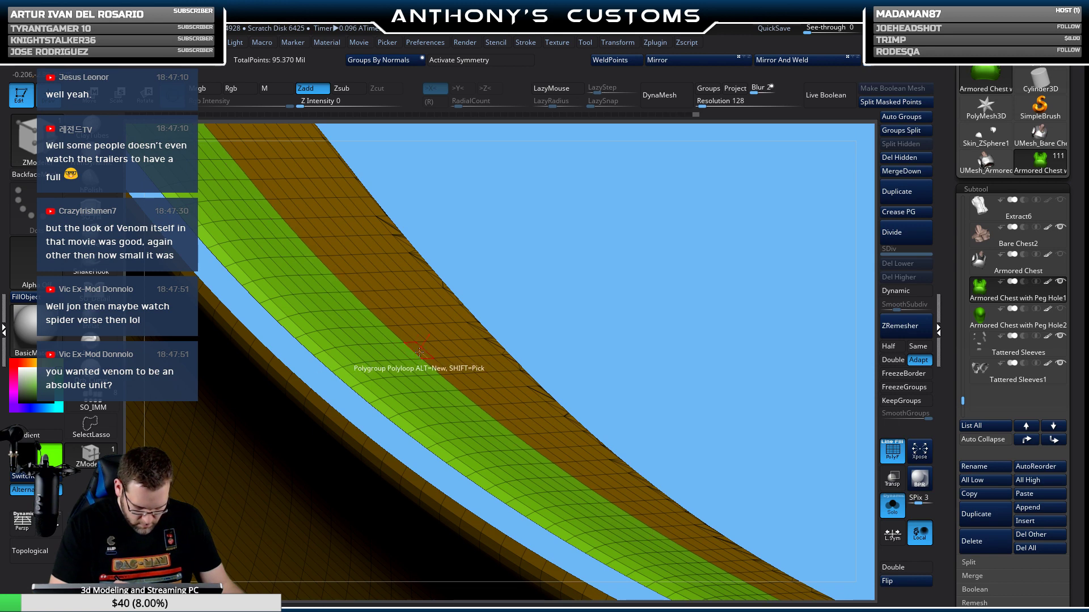
pyautogui.click(422, 351)
pyautogui.click(433, 353)
pyautogui.click(454, 351)
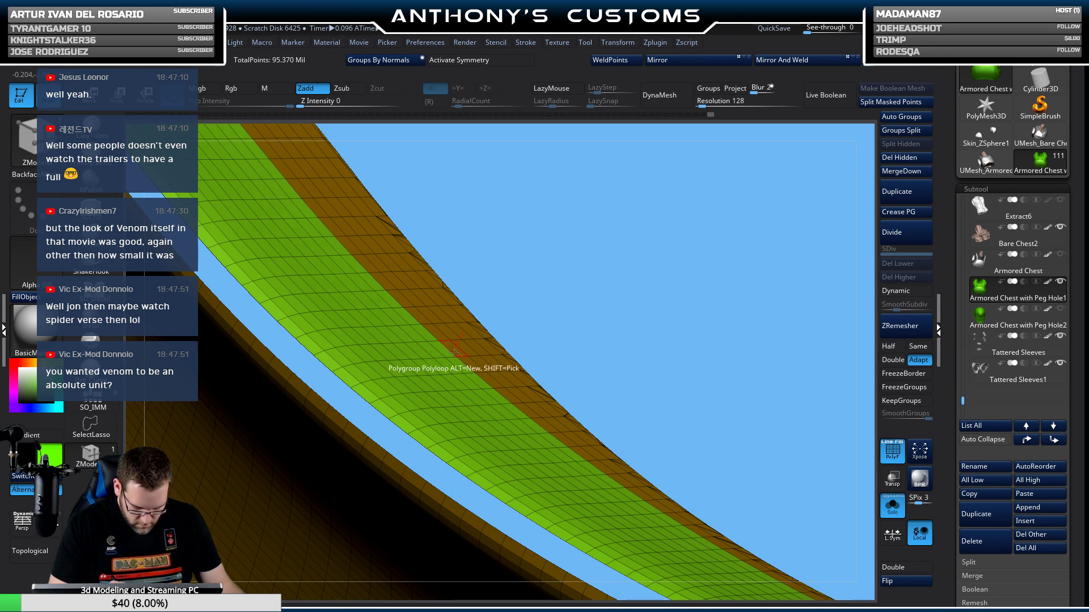
pyautogui.click(456, 353)
pyautogui.click(468, 348)
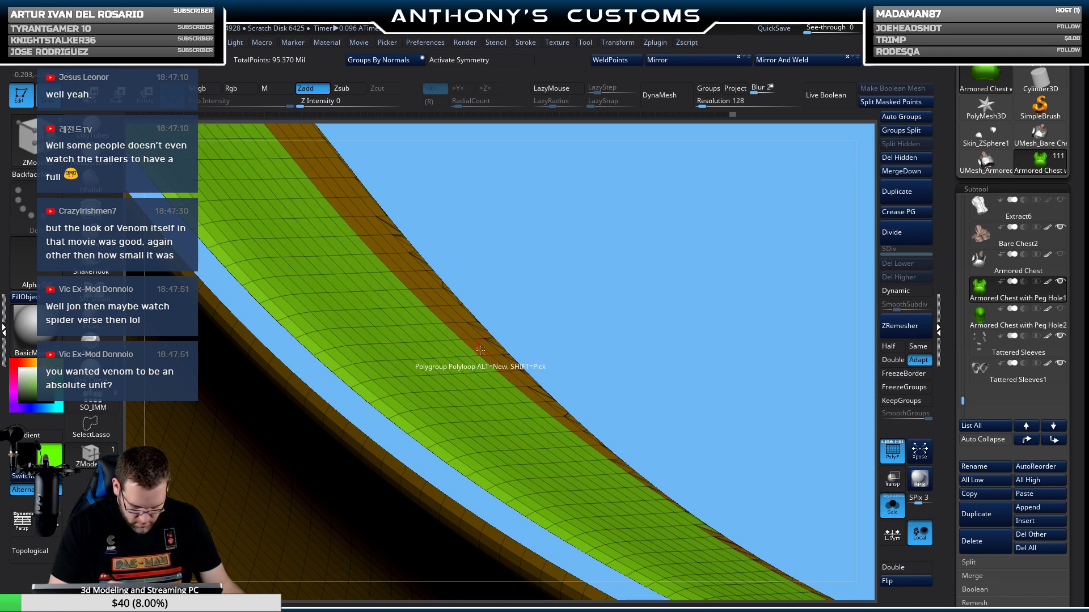
pyautogui.moveTo(573, 294); pyautogui.dragTo(483, 316)
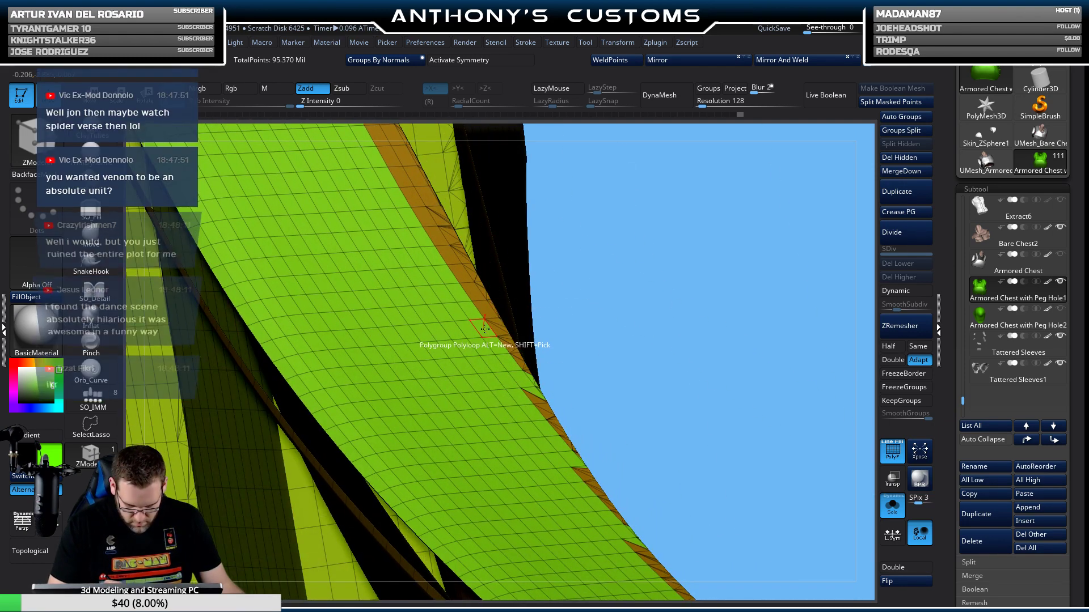
# Isolate and delete the grouped inner collar strip, and regroup the remaining mesh with Auto Groups.
pyautogui.moveTo(604, 276)
pyautogui.mouseDown()
pyautogui.moveTo(584, 231)
pyautogui.moveTo(567, 244)
pyautogui.moveTo(602, 226)
pyautogui.moveTo(588, 228)
pyautogui.moveTo(594, 214)
pyautogui.moveTo(576, 221)
pyautogui.moveTo(567, 199)
pyautogui.moveTo(423, 291)
pyautogui.mouseUp()
pyautogui.keyDown('ctrl'); pyautogui.keyDown('shift'); pyautogui.click(415, 332); pyautogui.keyUp('shift'); pyautogui.keyUp('ctrl')
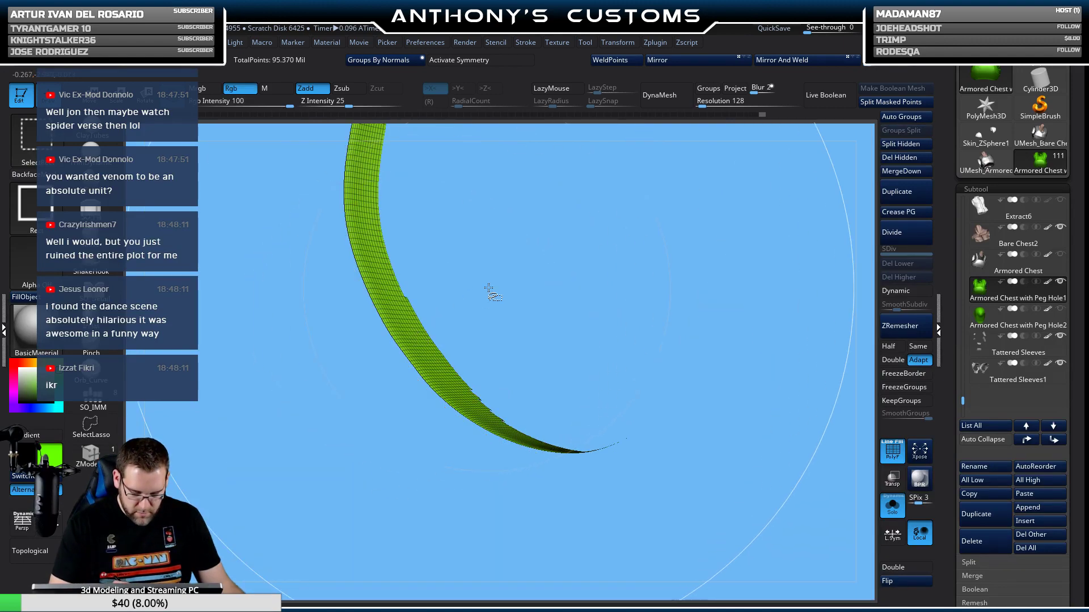
pyautogui.keyDown('ctrl'); pyautogui.keyDown('shift'); pyautogui.click(537, 317); pyautogui.keyUp('shift'); pyautogui.keyUp('ctrl')
pyautogui.press('b')
pyautogui.press('z')
pyautogui.press('m')
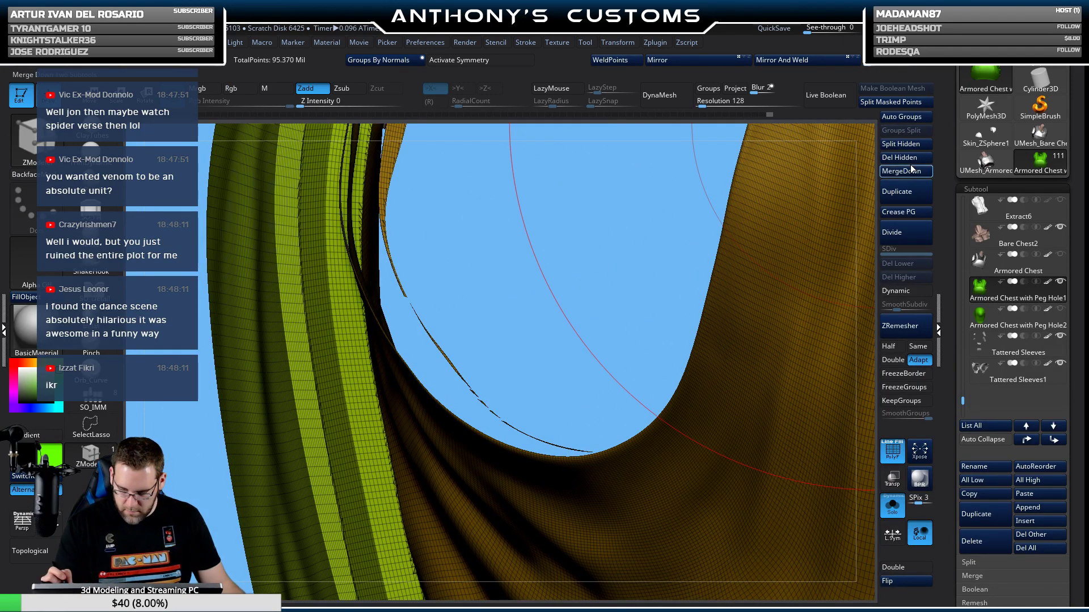
pyautogui.moveTo(523, 294); pyautogui.dragTo(737, 170)
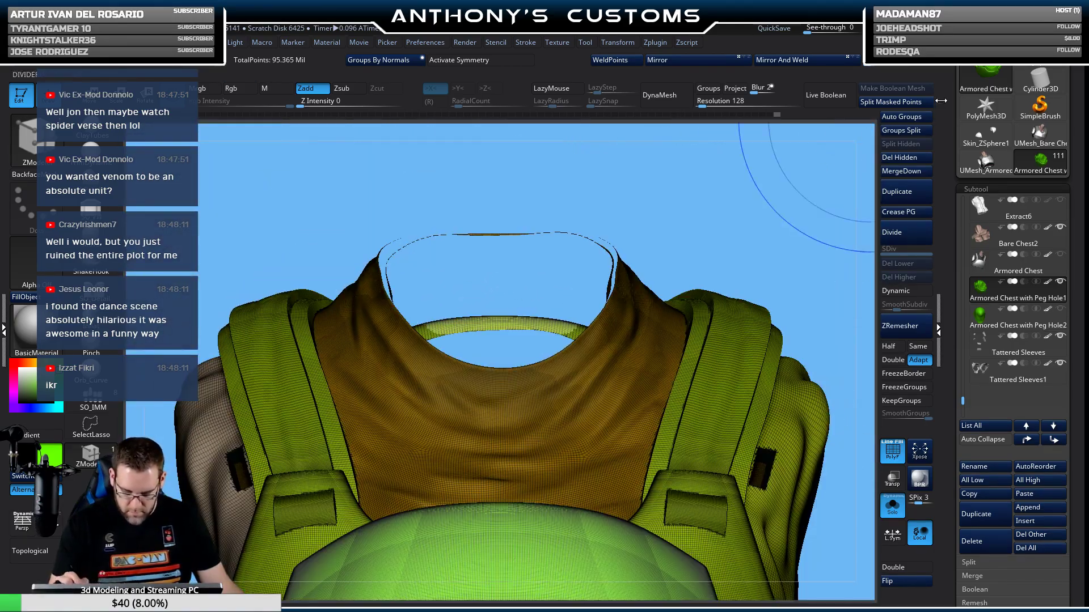
pyautogui.click(906, 116)
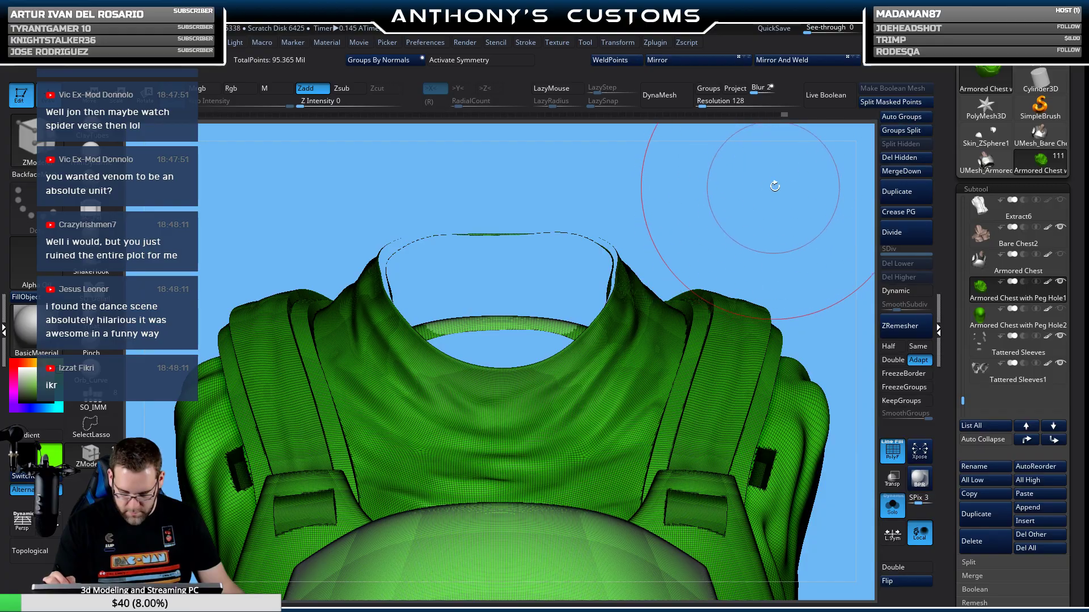
# Hide the leftover fragments around the collar opening, check the chest from several angles and delete the hidden geometry.
pyautogui.moveTo(822, 238); pyautogui.dragTo(652, 213)
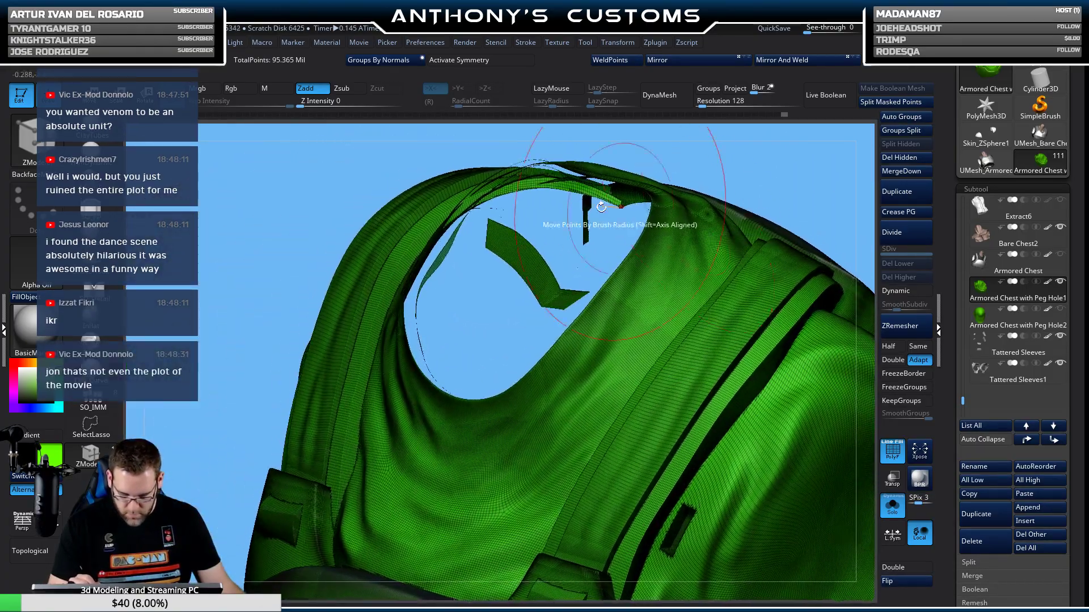
pyautogui.keyDown('ctrl'); pyautogui.keyDown('shift'); pyautogui.click(441, 259); pyautogui.keyUp('shift'); pyautogui.keyUp('ctrl')
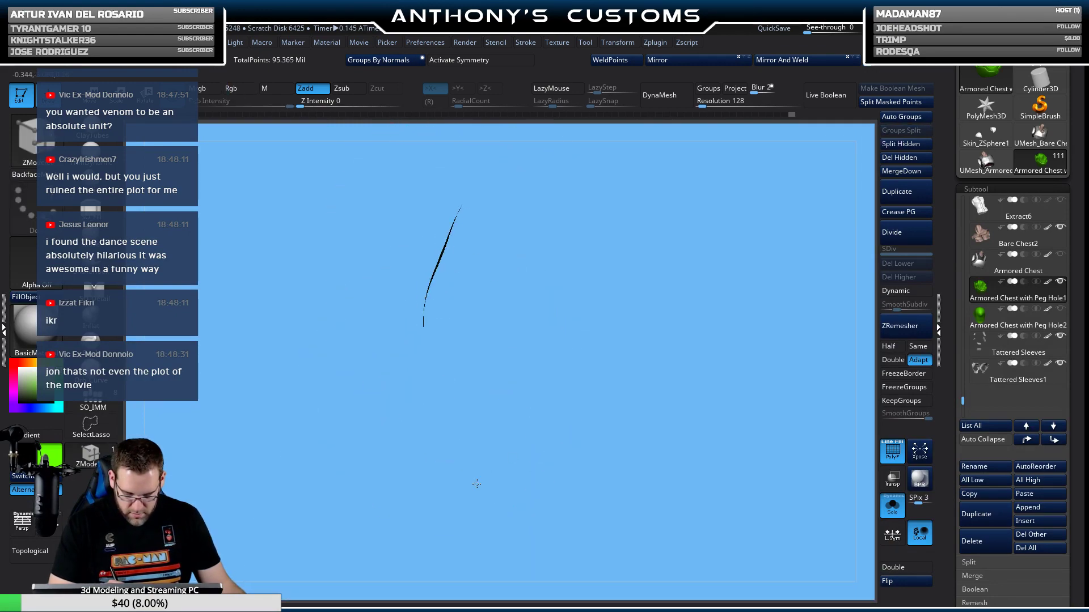
pyautogui.keyDown('ctrl'); pyautogui.keyDown('shift'); pyautogui.click(426, 474); pyautogui.keyUp('shift'); pyautogui.keyUp('ctrl')
pyautogui.moveTo(243, 486)
pyautogui.mouseDown()
pyautogui.moveTo(377, 463)
pyautogui.moveTo(595, 343)
pyautogui.moveTo(693, 233)
pyautogui.mouseUp()
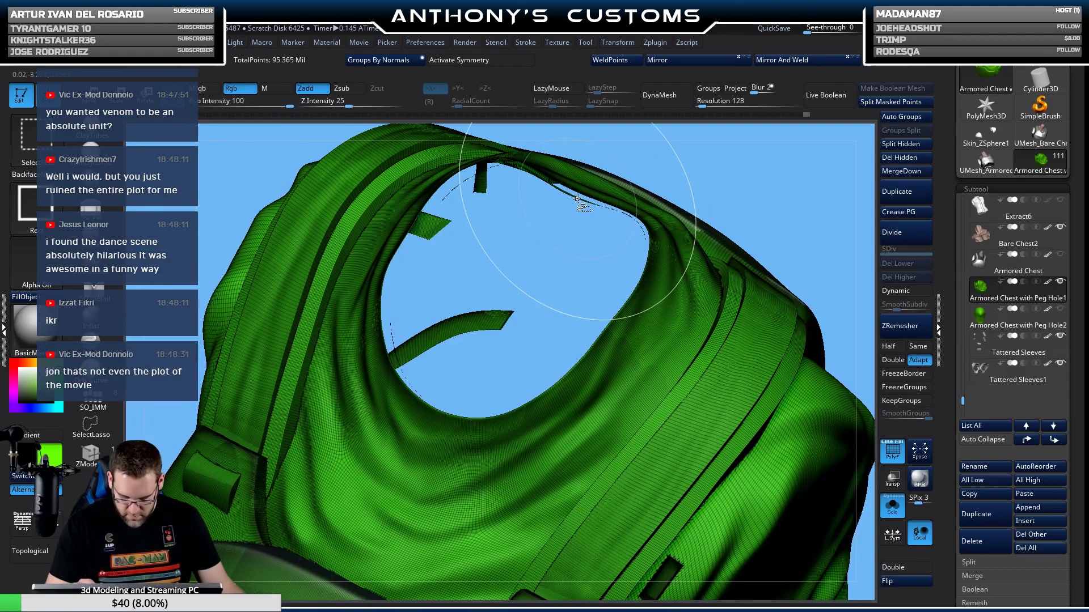
pyautogui.moveTo(578, 247); pyautogui.dragTo(508, 159)
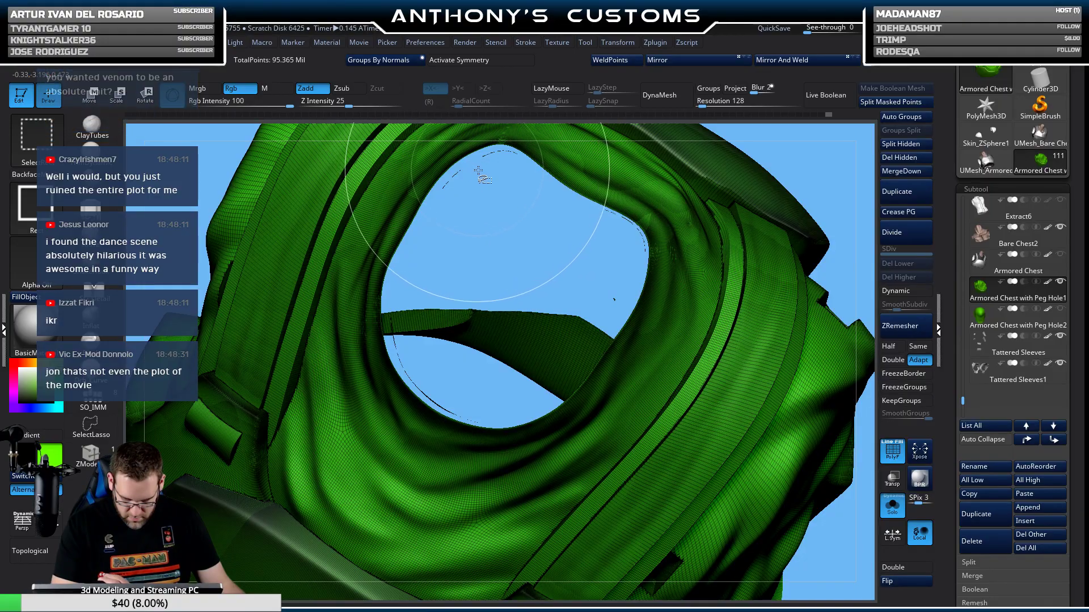
pyautogui.moveTo(468, 165)
pyautogui.mouseDown()
pyautogui.moveTo(541, 184)
pyautogui.moveTo(598, 165)
pyautogui.moveTo(749, 207)
pyautogui.moveTo(705, 194)
pyautogui.moveTo(708, 170)
pyautogui.mouseUp()
pyautogui.hotkey('ctrl', 'shift')
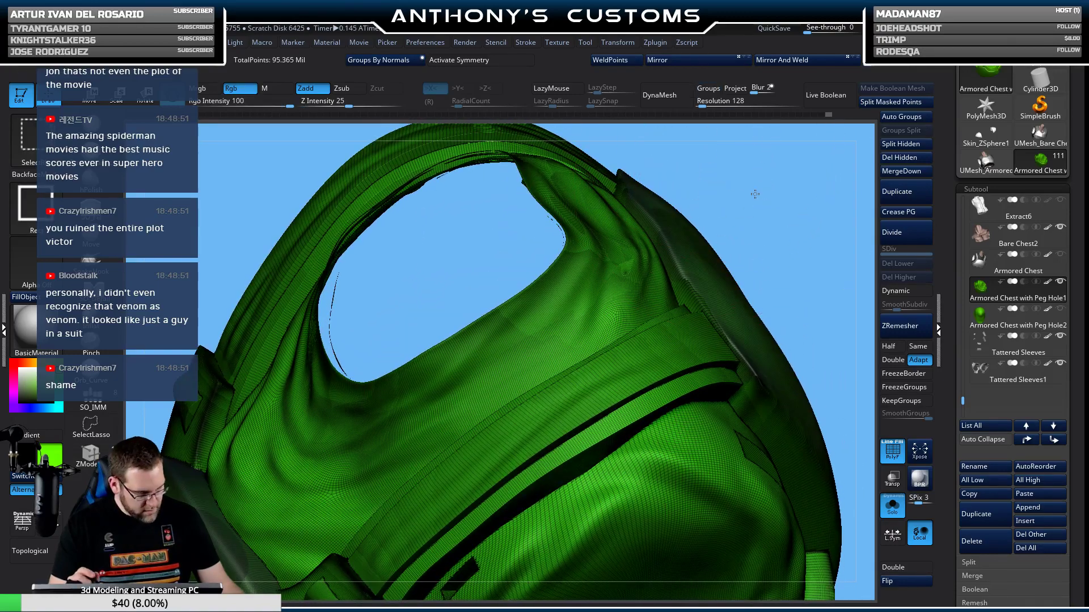
pyautogui.press('f')
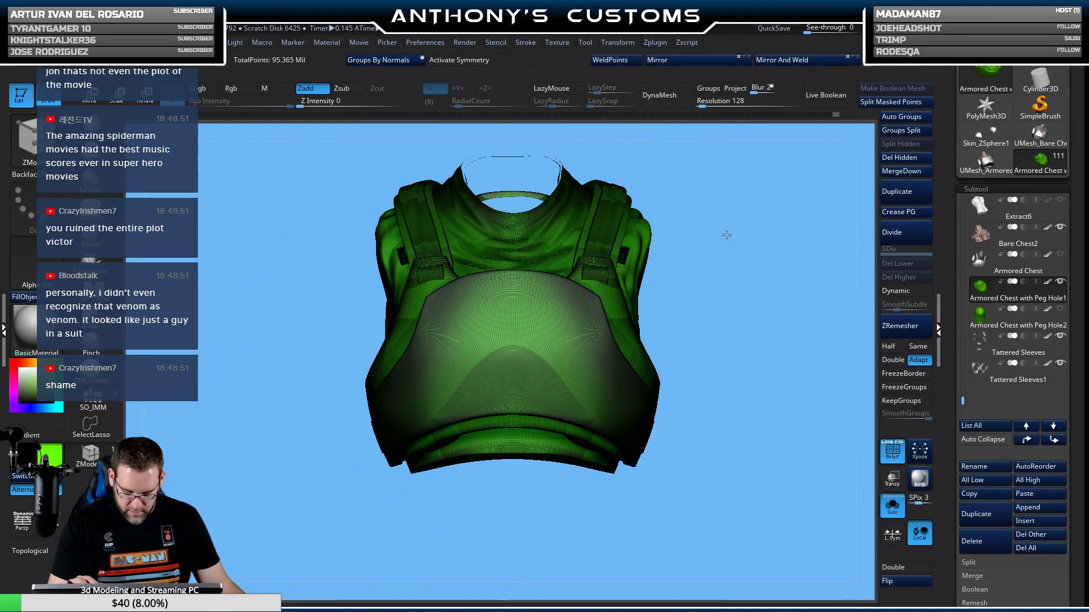
pyautogui.hotkey('shift', 'f')
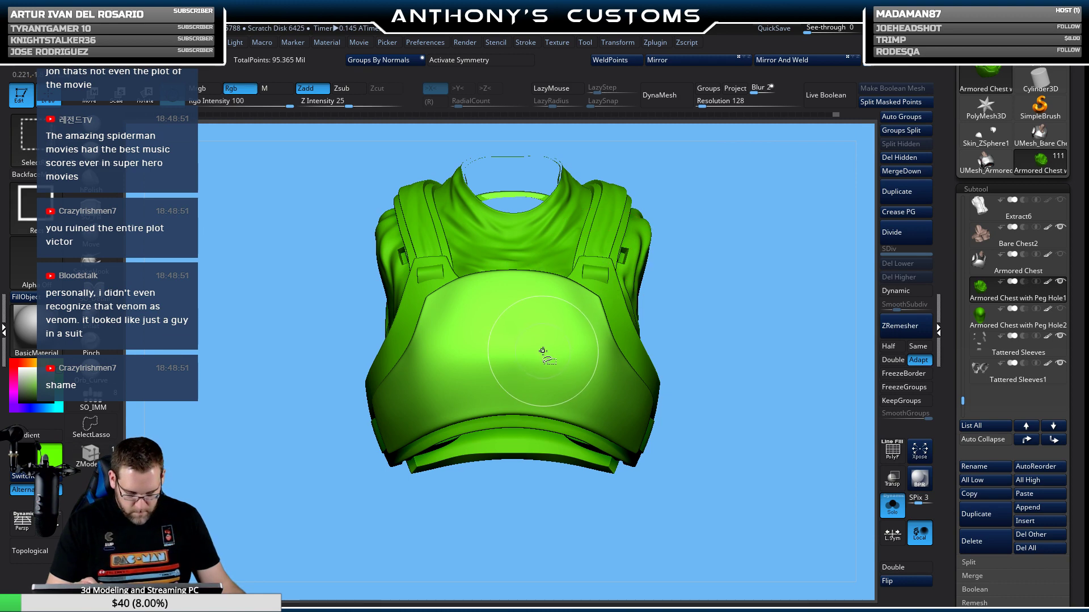
pyautogui.moveTo(661, 346)
pyautogui.mouseDown()
pyautogui.moveTo(719, 316)
pyautogui.moveTo(681, 363)
pyautogui.moveTo(665, 342)
pyautogui.moveTo(635, 397)
pyautogui.moveTo(638, 423)
pyautogui.moveTo(653, 337)
pyautogui.moveTo(649, 369)
pyautogui.moveTo(606, 400)
pyautogui.moveTo(555, 360)
pyautogui.moveTo(616, 377)
pyautogui.moveTo(678, 319)
pyautogui.moveTo(669, 266)
pyautogui.moveTo(620, 246)
pyautogui.moveTo(654, 270)
pyautogui.moveTo(671, 367)
pyautogui.moveTo(655, 284)
pyautogui.moveTo(710, 267)
pyautogui.moveTo(689, 326)
pyautogui.moveTo(413, 331)
pyautogui.moveTo(859, 152)
pyautogui.mouseUp()
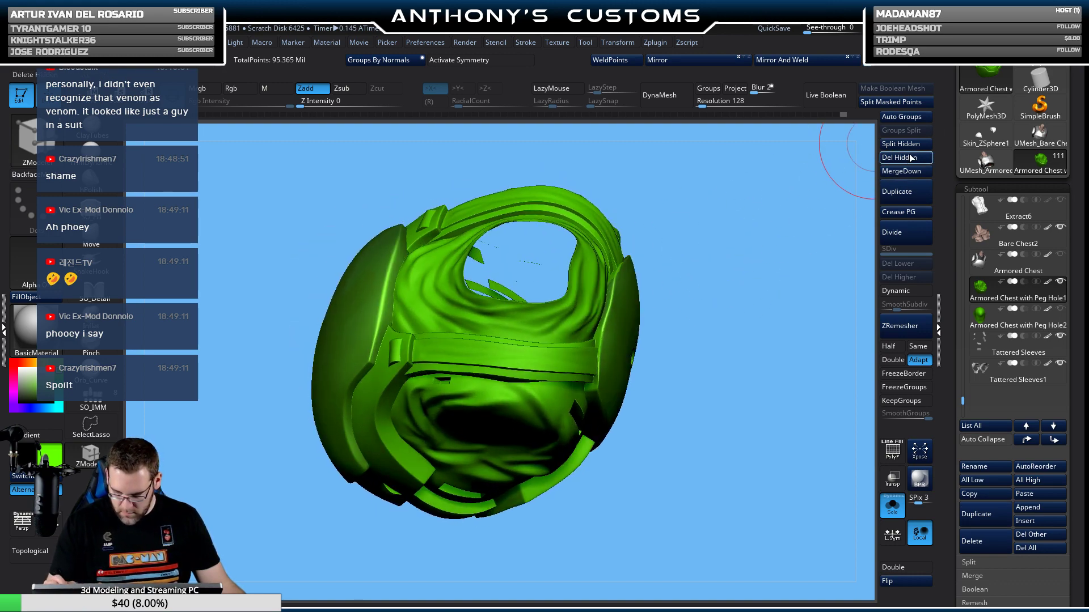
# Show the wireframe at the collar opening and set ZModeler's edge action to Close with the Convex Hole target.
pyautogui.hotkey('shift', 'f')
pyautogui.moveTo(725, 243); pyautogui.dragTo(726, 377)
pyautogui.moveTo(684, 245); pyautogui.dragTo(452, 393)
pyautogui.moveTo(626, 274); pyautogui.dragTo(503, 331)
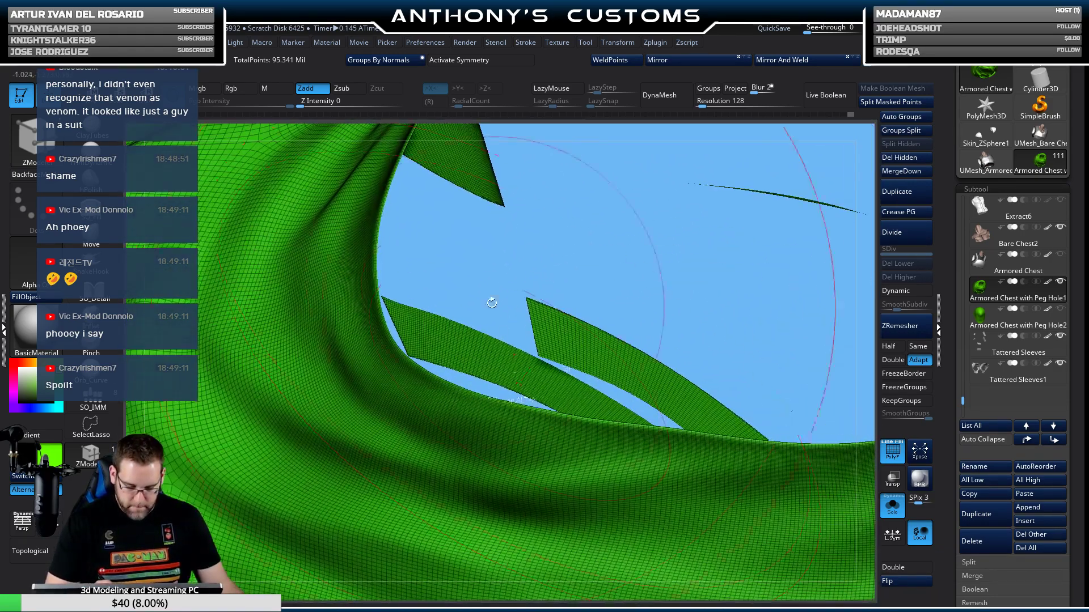
pyautogui.moveTo(446, 246); pyautogui.dragTo(772, 296)
pyautogui.moveTo(778, 294); pyautogui.dragTo(677, 247)
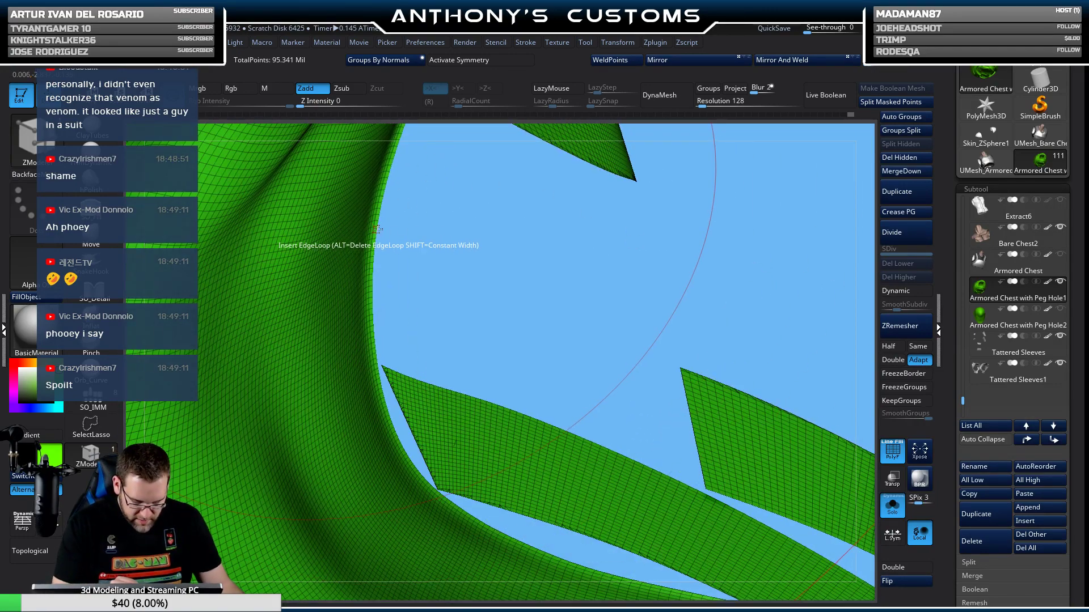
pyautogui.press('space')
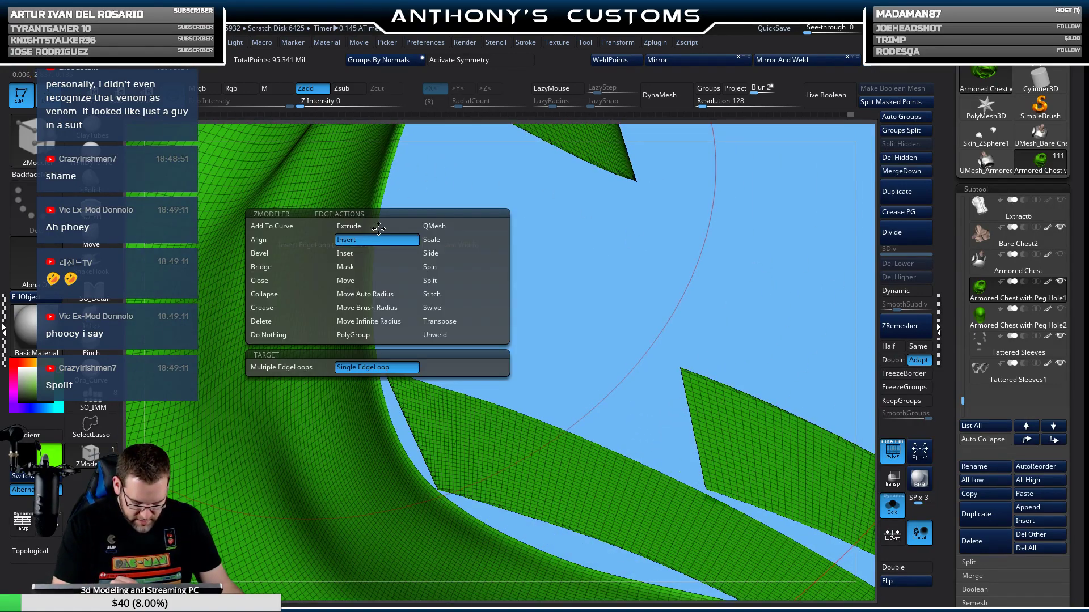
pyautogui.click(288, 278)
pyautogui.click(363, 364)
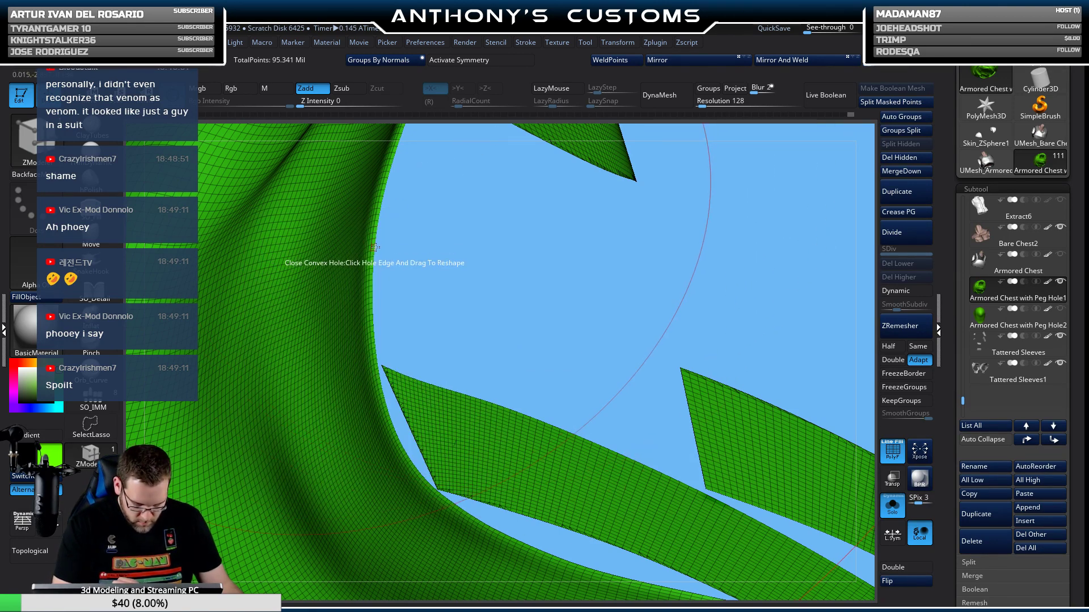
# Try closing the collar opening with a densely divided convex-hole patch and undo it.
pyautogui.click(323, 438)
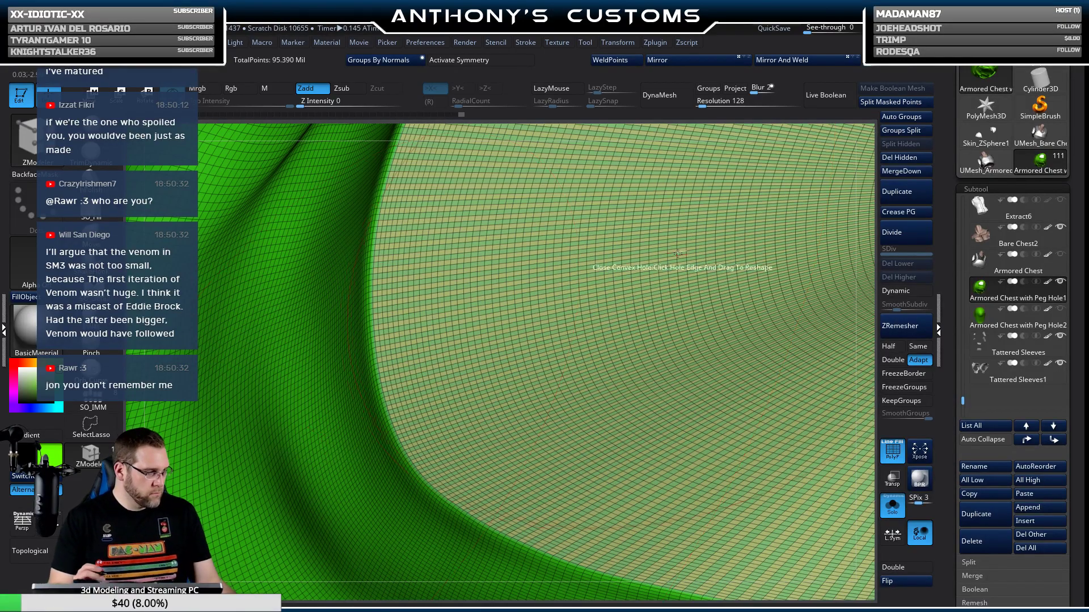
pyautogui.moveTo(685, 285); pyautogui.dragTo(496, 255, button='right')
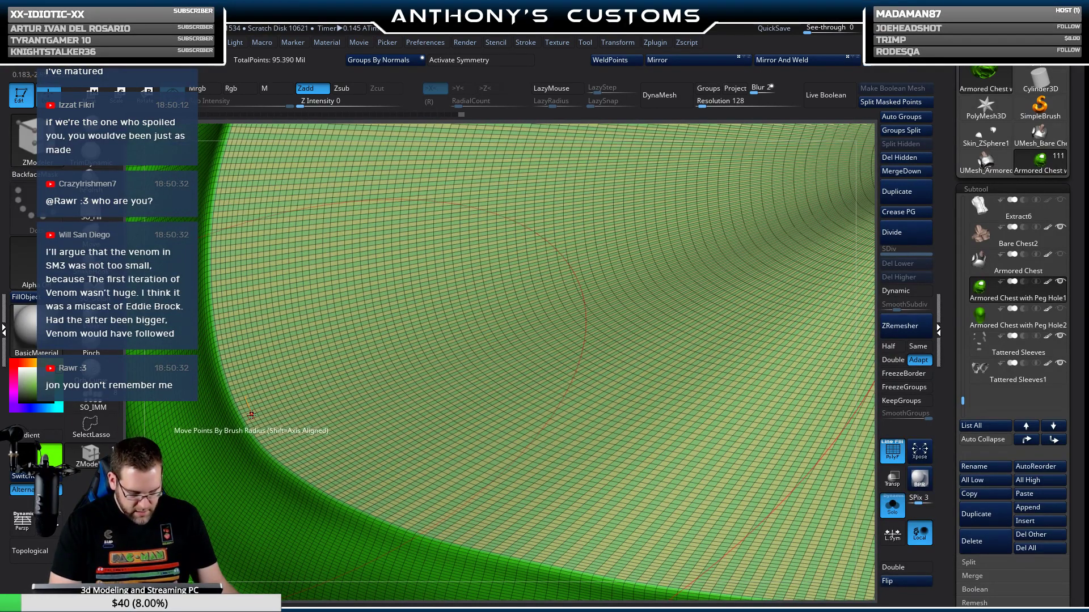
pyautogui.keyDown('ctrl'); pyautogui.keyDown('shift'); pyautogui.click(274, 448); pyautogui.keyUp('shift'); pyautogui.keyUp('ctrl')
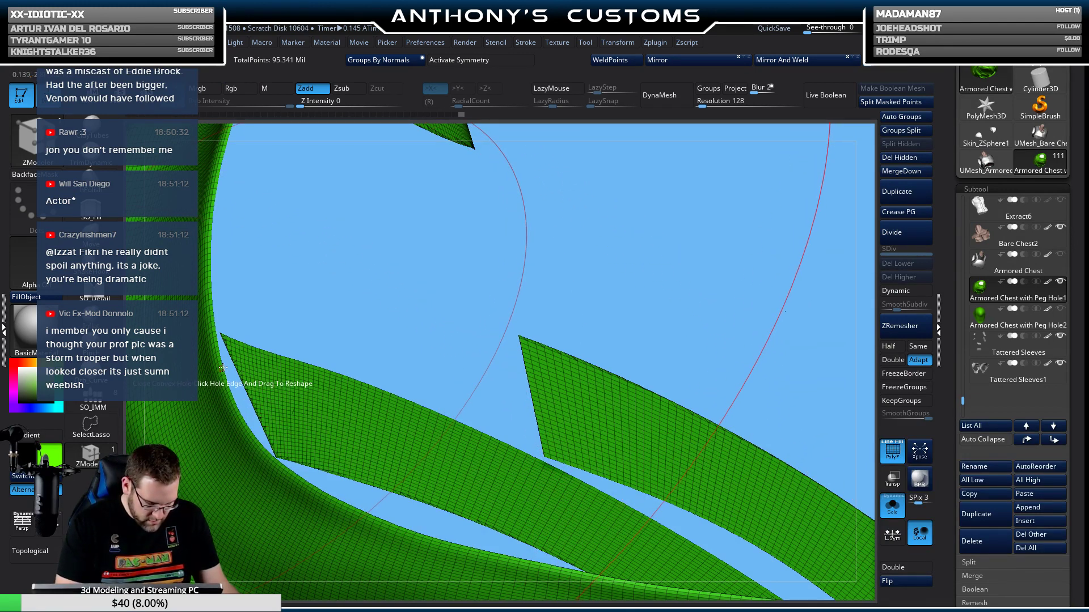
# Close the collar opening again with a convex-hole patch that has fewer cross divisions, and undo the last change to it.
pyautogui.click(226, 370)
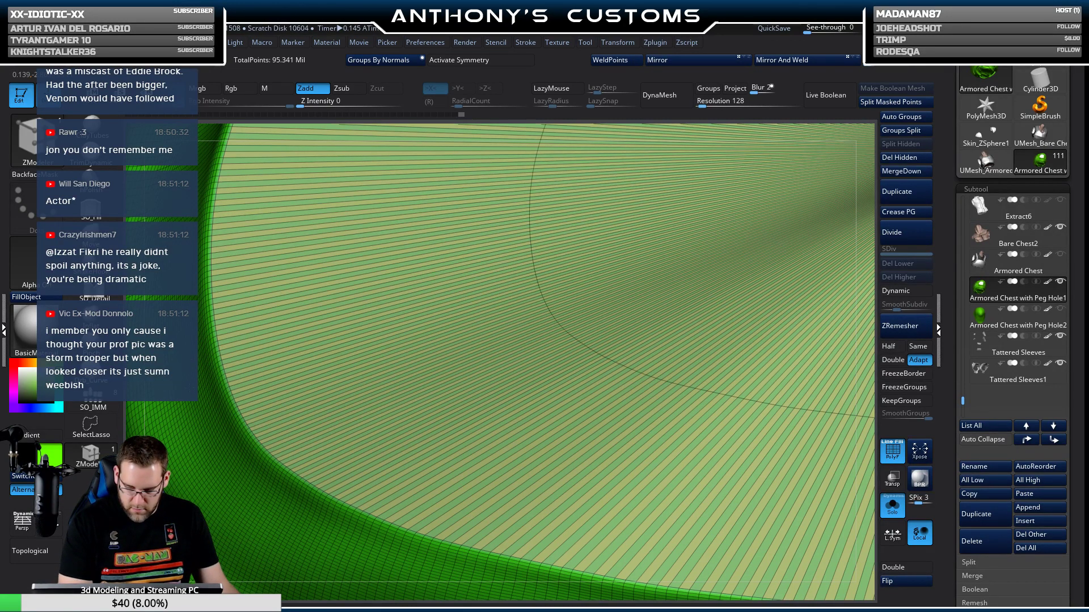
pyautogui.click(201, 382)
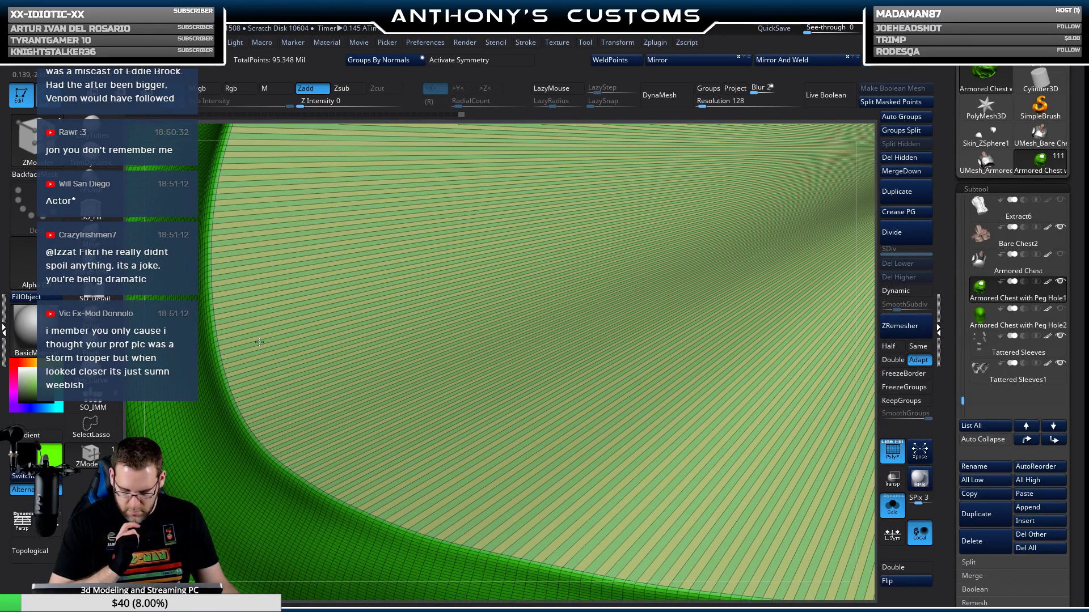
pyautogui.hotkey('ctrl', 'z')
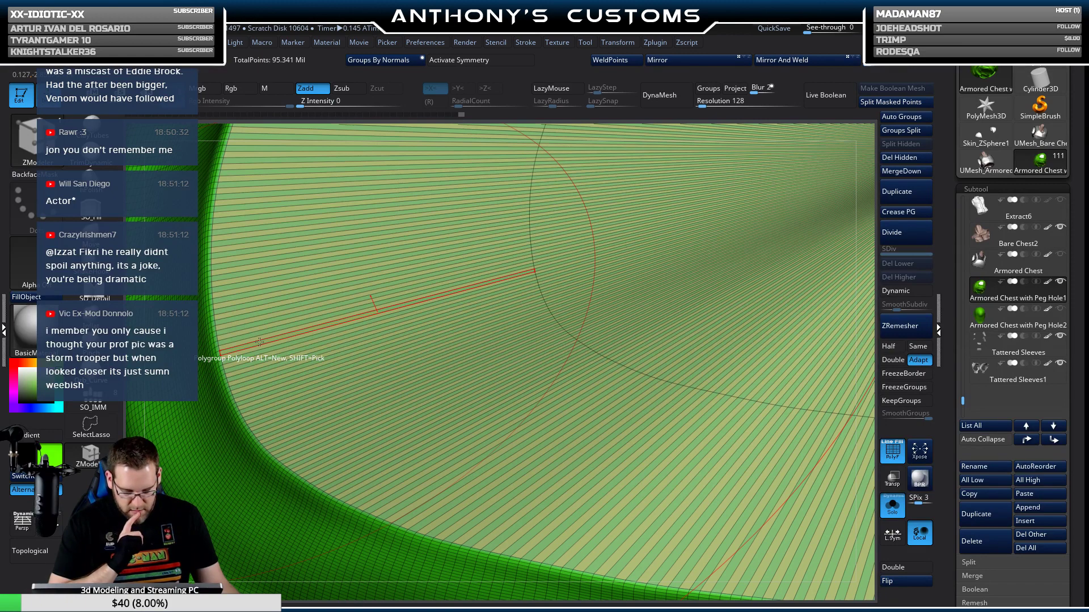
# Examine the convex-hole patch and its long narrow strips across the collar opening up close.
pyautogui.press('f')
pyautogui.moveTo(732, 351); pyautogui.dragTo(725, 389)
pyautogui.hotkey('shift', 'f')
pyautogui.hotkey('shift', 'f')
pyautogui.keyDown('alt'); pyautogui.moveTo(724, 342); pyautogui.dragTo(655, 347); pyautogui.keyUp('alt')
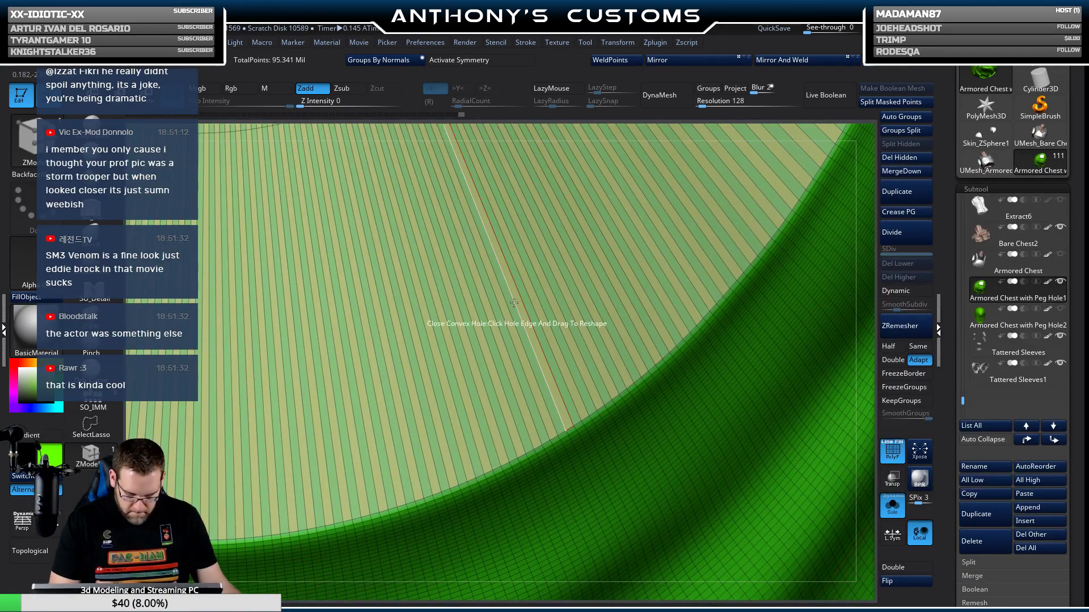
pyautogui.moveTo(497, 250)
pyautogui.keyDown('alt'); pyautogui.mouseDown()
pyautogui.moveTo(629, 481)
pyautogui.moveTo(543, 265)
pyautogui.mouseUp(); pyautogui.keyUp('alt')
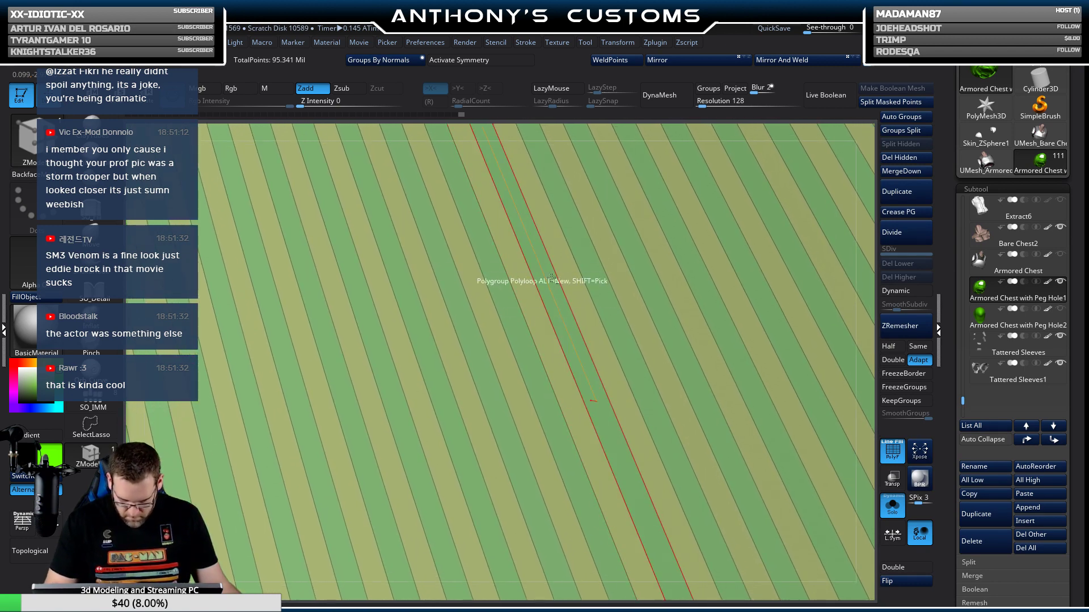
# Try to regroup the narrow strips of the collar patch, undo the latest attempts and return to the full chest.
pyautogui.hotkey('ctrl', 'w')
pyautogui.hotkey('ctrl', 'w')
pyautogui.moveTo(595, 392); pyautogui.dragTo(586, 273, button='right')
pyautogui.moveTo(667, 376); pyautogui.dragTo(570, 414, button='right')
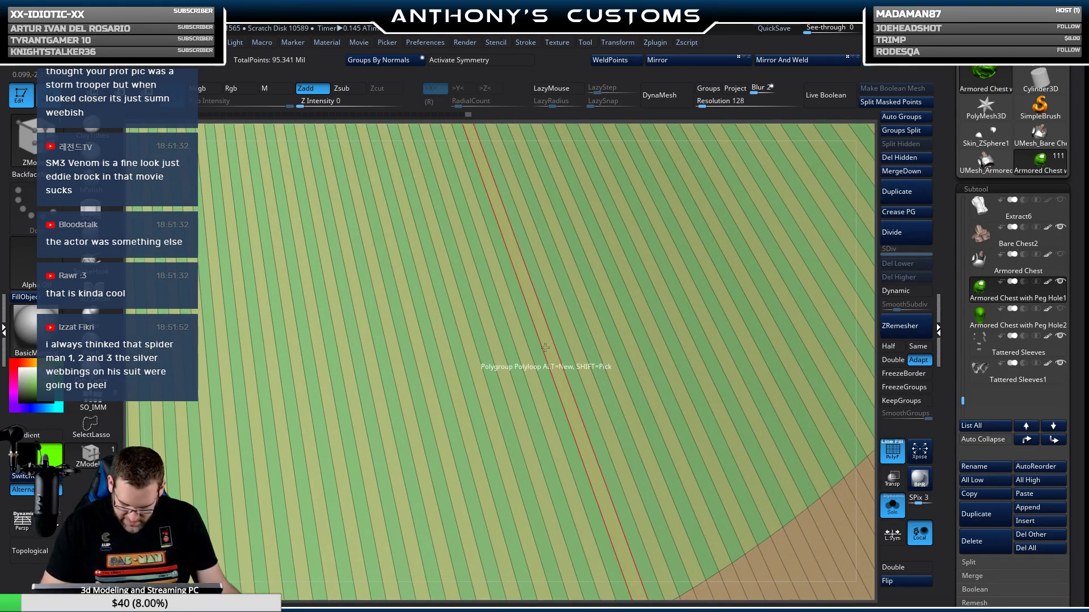
pyautogui.moveTo(474, 232); pyautogui.dragTo(619, 464, button='right')
pyautogui.moveTo(535, 239); pyautogui.dragTo(621, 448, button='right')
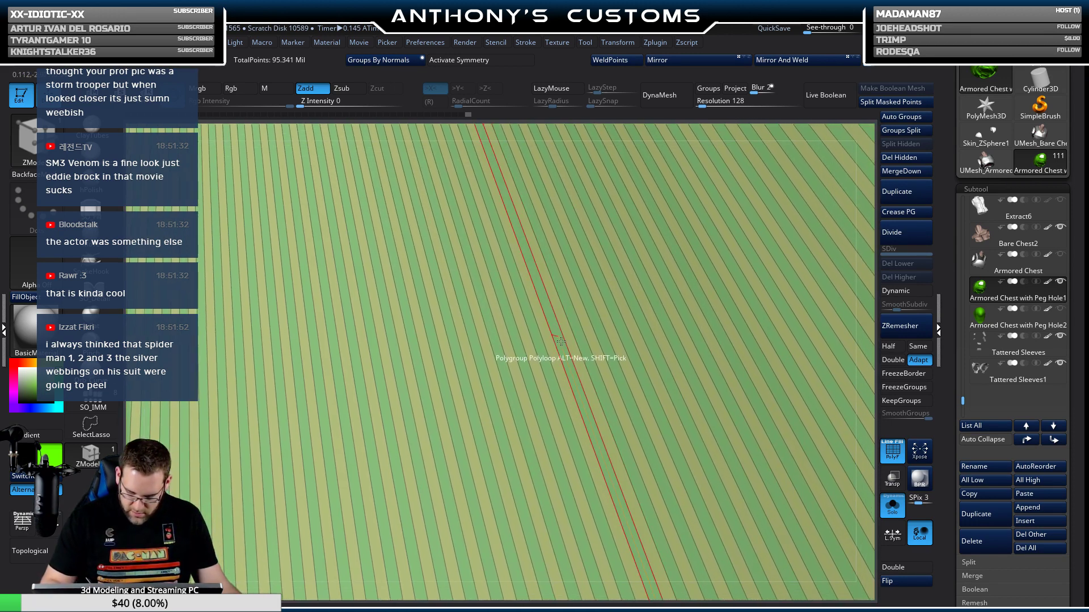
pyautogui.moveTo(559, 340); pyautogui.dragTo(510, 409, button='right')
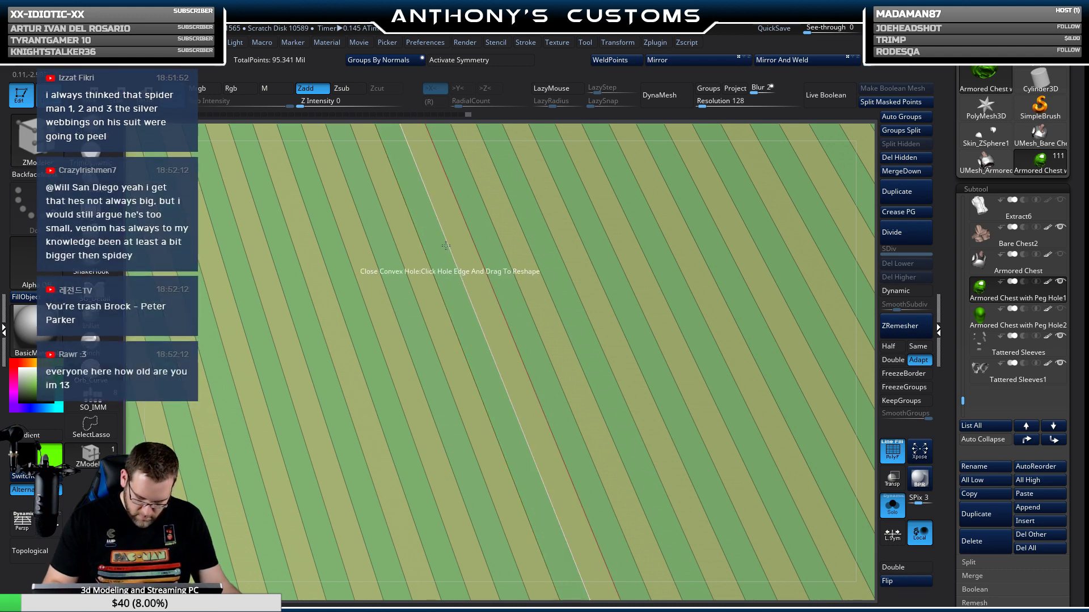
pyautogui.moveTo(413, 187); pyautogui.dragTo(499, 459, button='right')
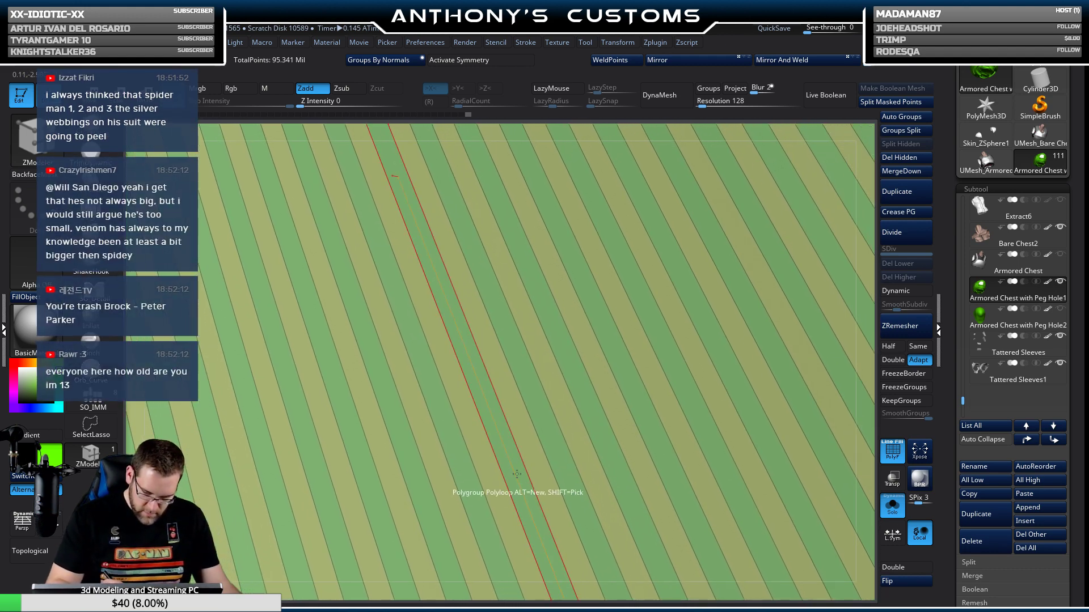
pyautogui.moveTo(459, 329); pyautogui.dragTo(459, 306, button='right')
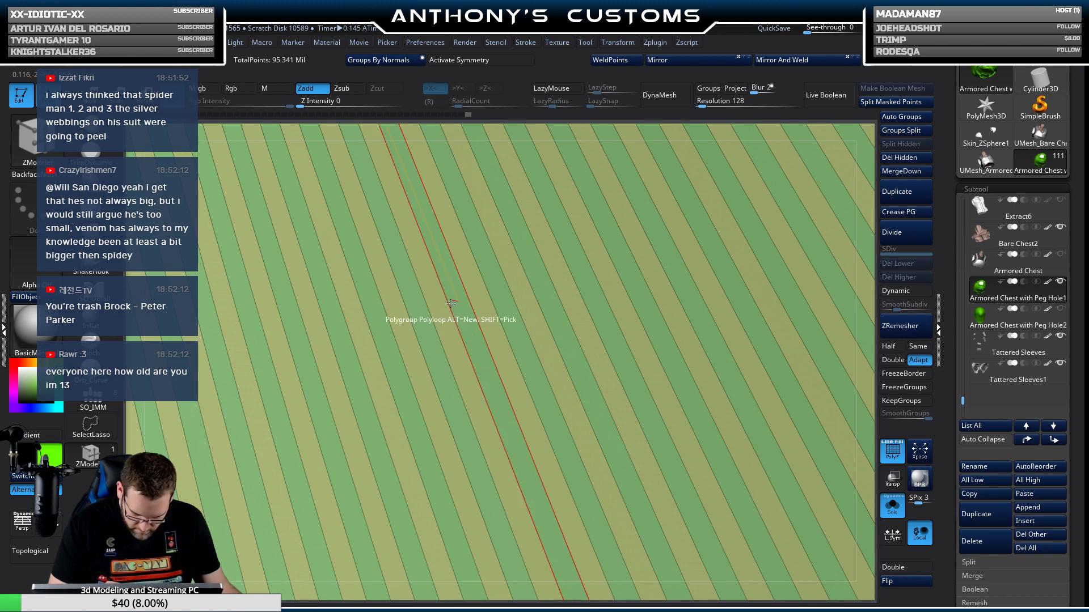
pyautogui.keyDown('ctrl'); pyautogui.moveTo(456, 297); pyautogui.dragTo(349, 323, button='right'); pyautogui.keyUp('ctrl')
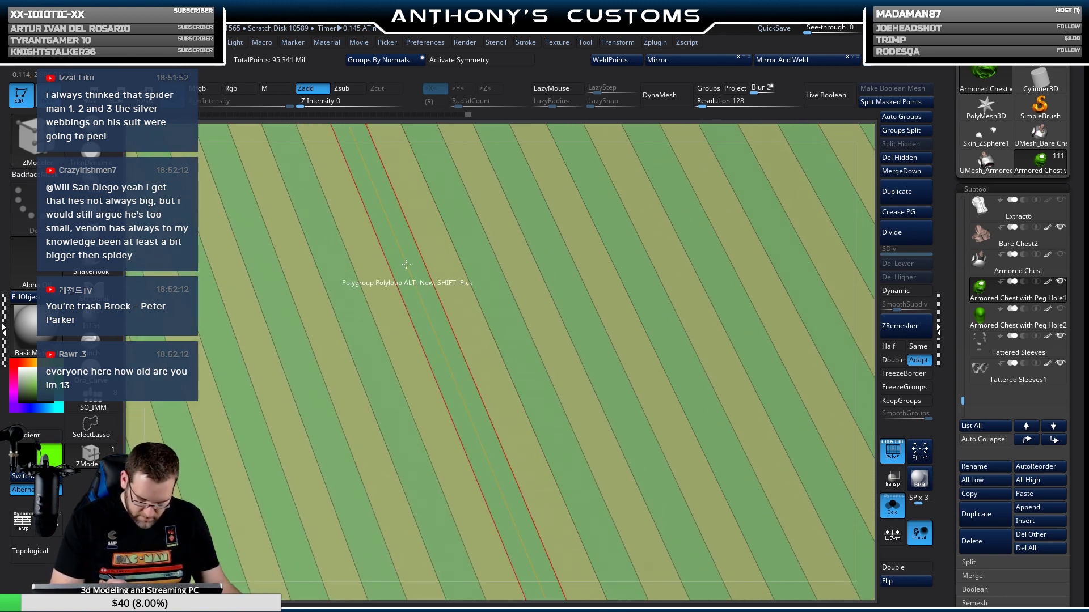
pyautogui.moveTo(409, 258); pyautogui.dragTo(528, 473, button='right')
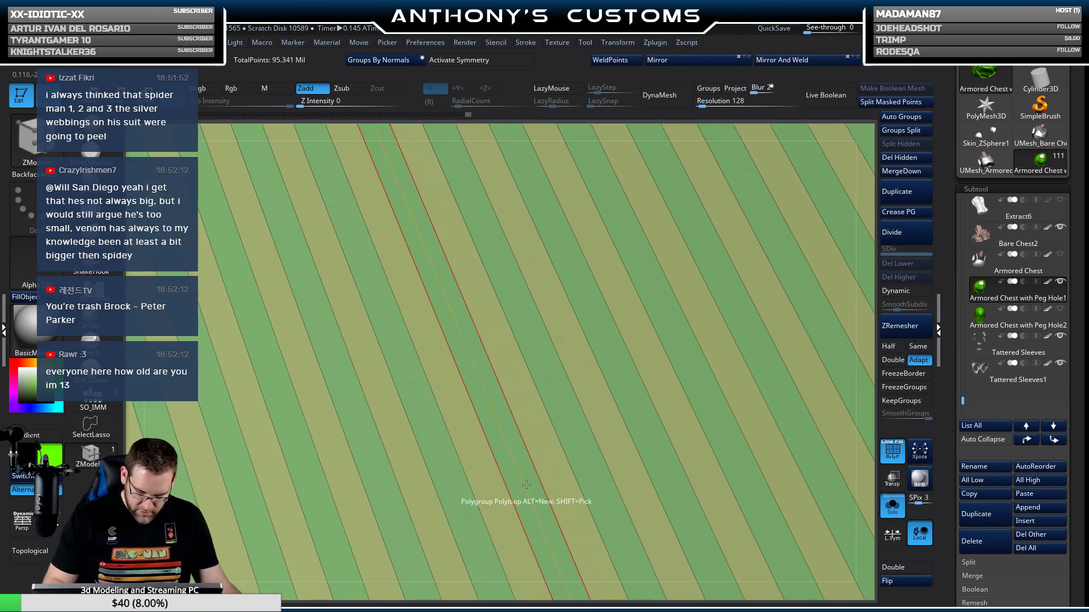
pyautogui.hotkey('ctrl', 'z')
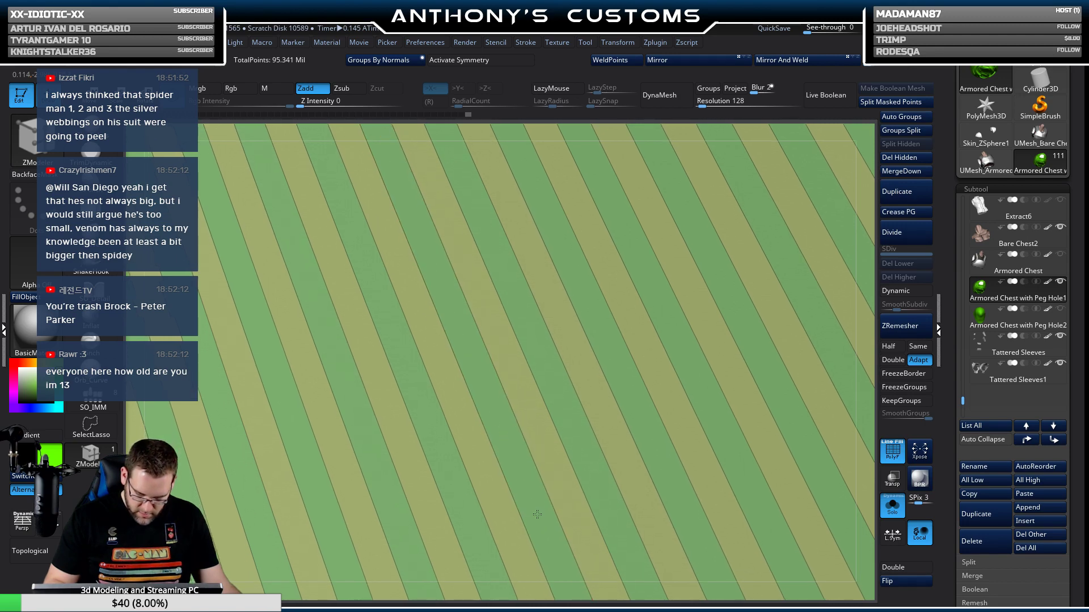
pyautogui.hotkey('ctrl', 'z')
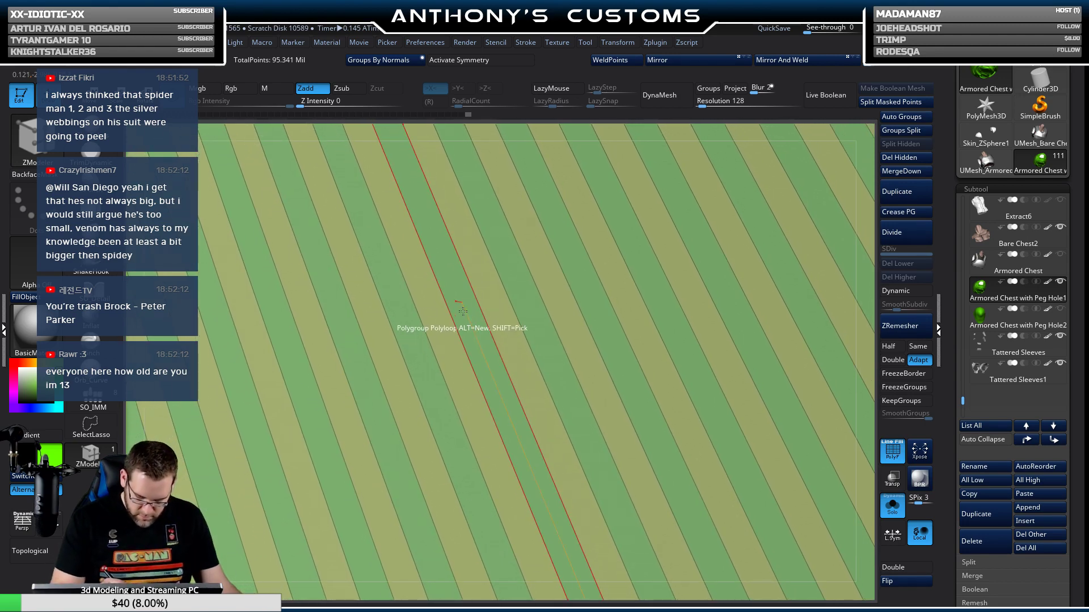
pyautogui.click(491, 287)
pyautogui.press('f')
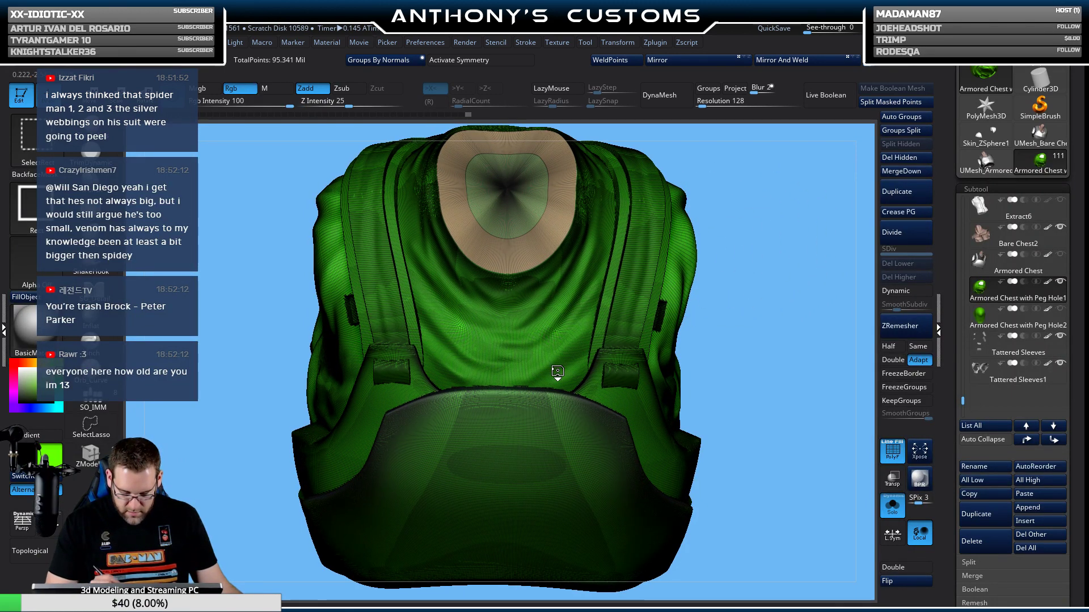
# Isolate the inner patch inside the tan collar ring, invert the visibility to hide it and delete the hidden geometry.
pyautogui.press('b')
pyautogui.press('z')
pyautogui.press('m')
pyautogui.moveTo(743, 283)
pyautogui.mouseDown()
pyautogui.moveTo(603, 328)
pyautogui.moveTo(599, 351)
pyautogui.moveTo(754, 295)
pyautogui.mouseUp()
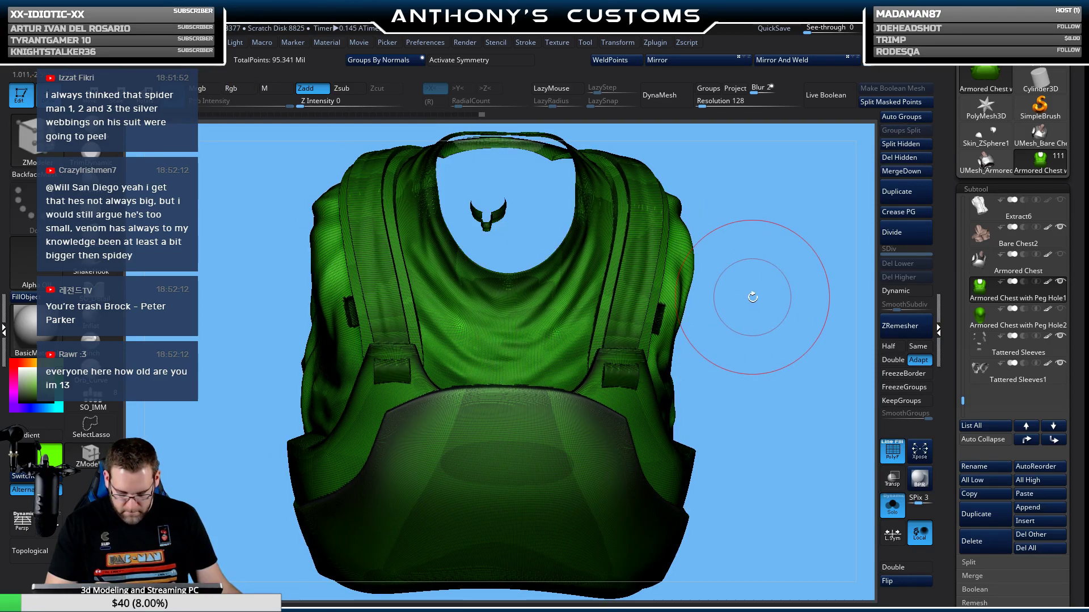
pyautogui.keyDown('ctrl'); pyautogui.keyDown('shift'); pyautogui.click(754, 294); pyautogui.keyUp('shift'); pyautogui.keyUp('ctrl')
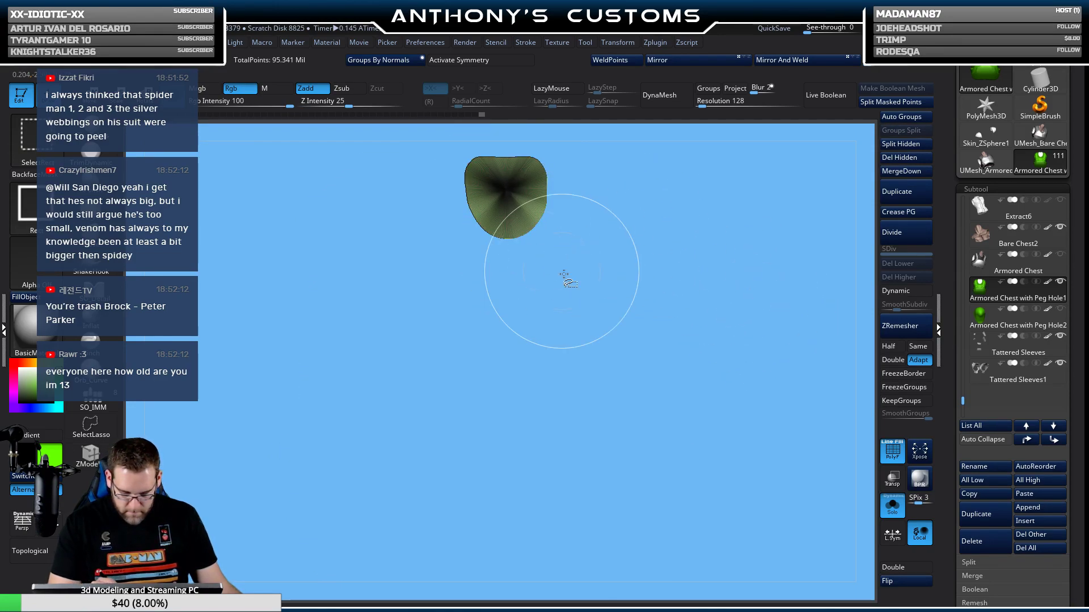
pyautogui.keyDown('ctrl'); pyautogui.keyDown('shift'); pyautogui.click(656, 377); pyautogui.keyUp('shift'); pyautogui.keyUp('ctrl')
pyautogui.moveTo(715, 339); pyautogui.dragTo(819, 257)
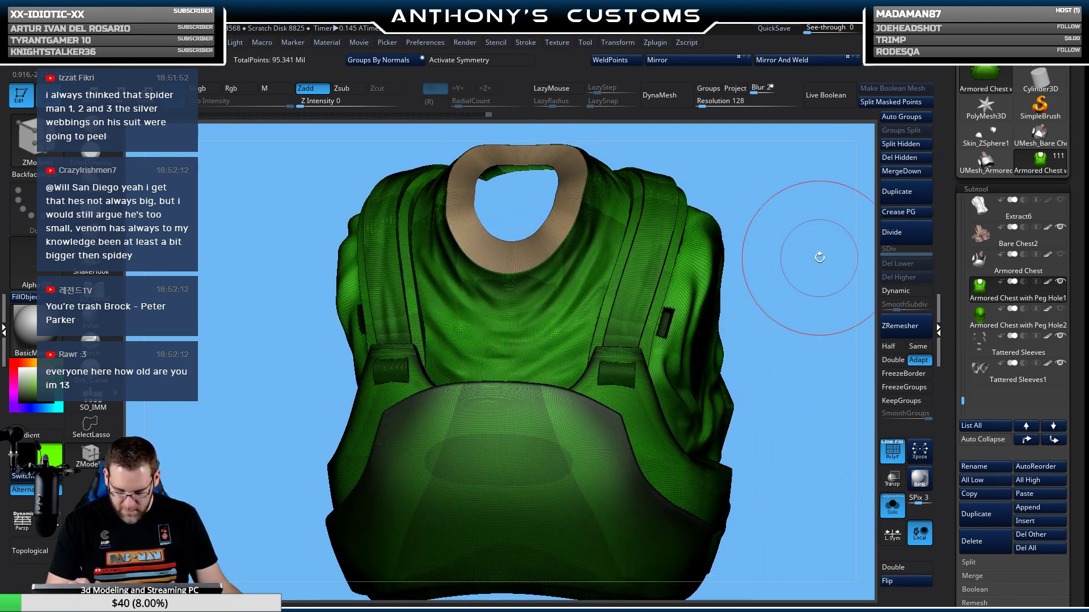
pyautogui.click(909, 160)
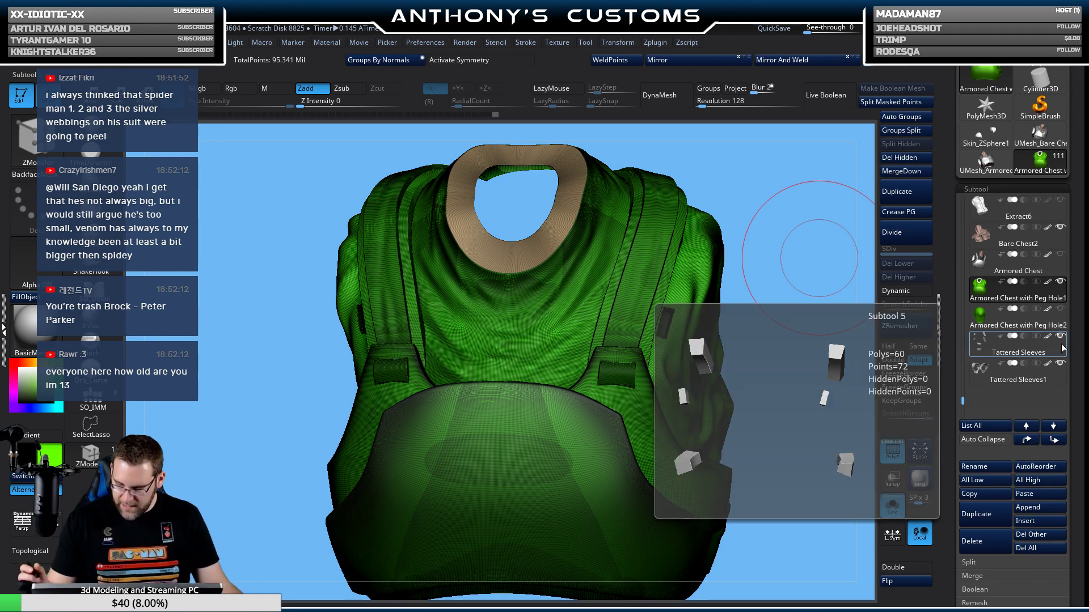
# Show the other subtools again, turn off the wireframe and check the collar against the neck from above.
pyautogui.click(892, 511)
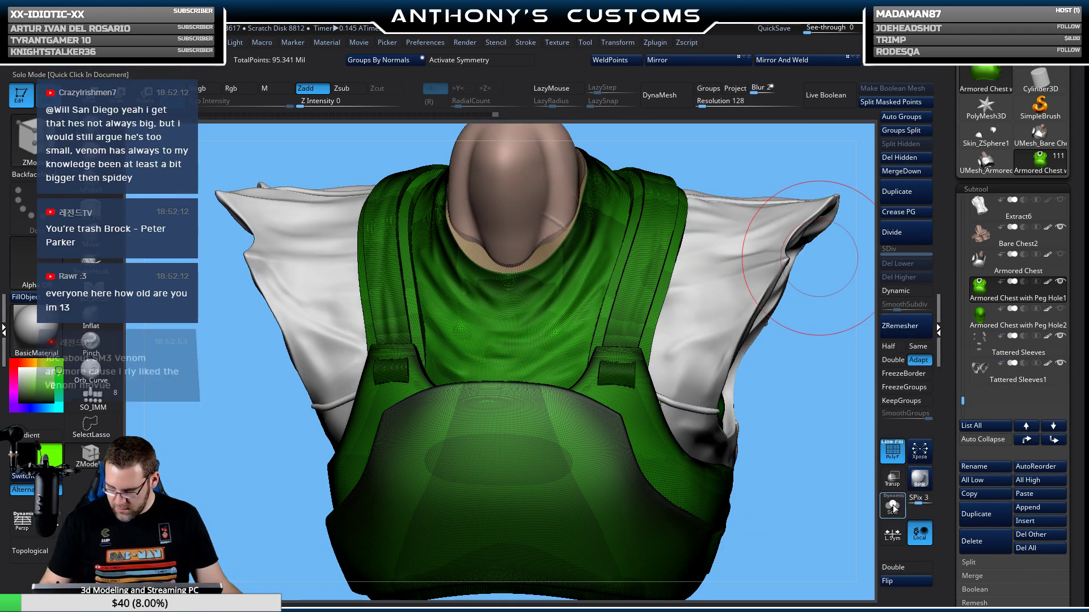
pyautogui.scroll(3, 798, 503)
pyautogui.moveTo(798, 503); pyautogui.dragTo(768, 481)
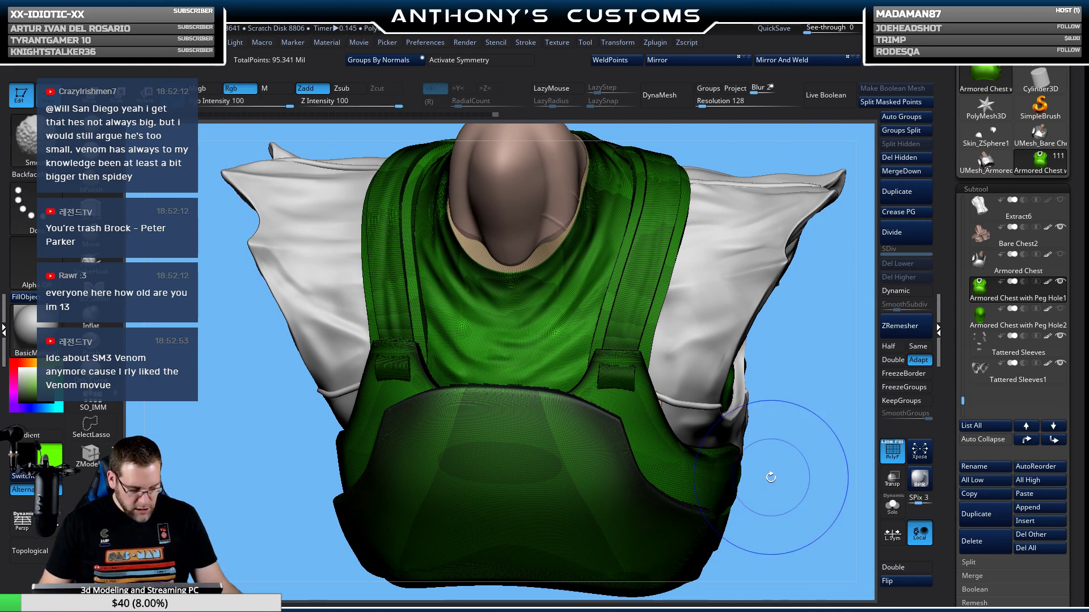
pyautogui.hotkey('shift', 'f')
pyautogui.moveTo(782, 382)
pyautogui.mouseDown()
pyautogui.moveTo(785, 402)
pyautogui.moveTo(783, 392)
pyautogui.moveTo(768, 396)
pyautogui.moveTo(718, 476)
pyautogui.moveTo(774, 341)
pyautogui.moveTo(766, 336)
pyautogui.mouseUp()
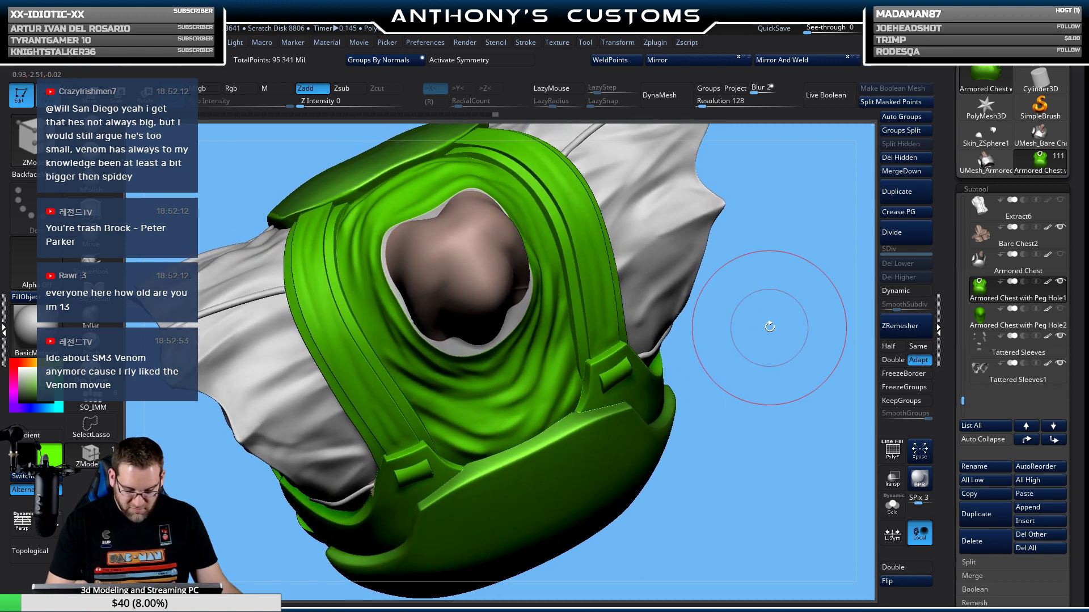
# Reshape the collar opening around the neck using the Move brush with a smaller draw size and X symmetry.
pyautogui.press('b')
pyautogui.press('m')
pyautogui.press('v')
pyautogui.press('space')
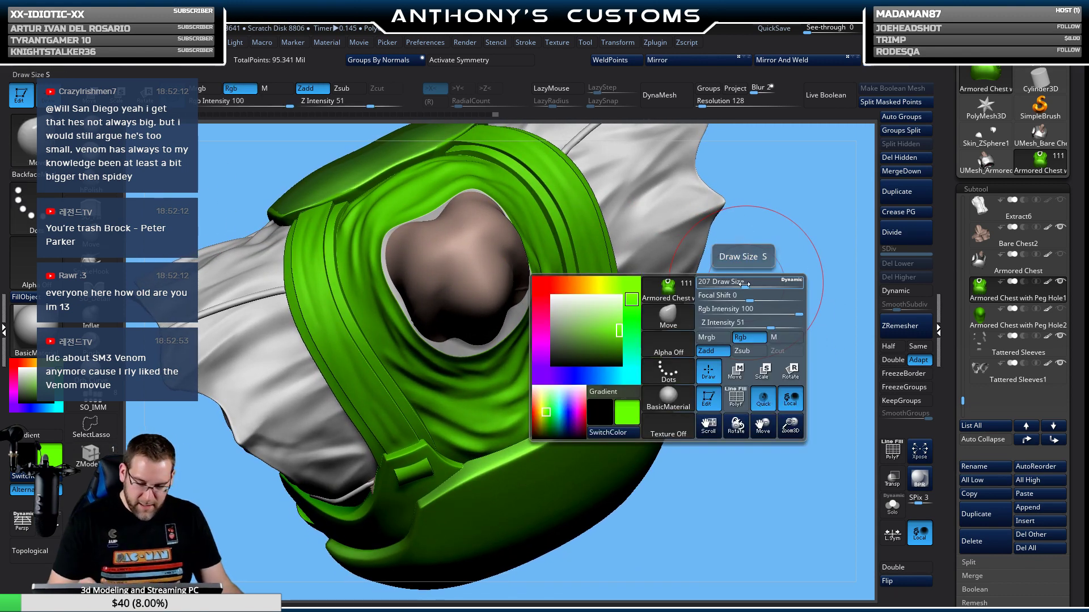
pyautogui.moveTo(746, 255); pyautogui.dragTo(721, 288)
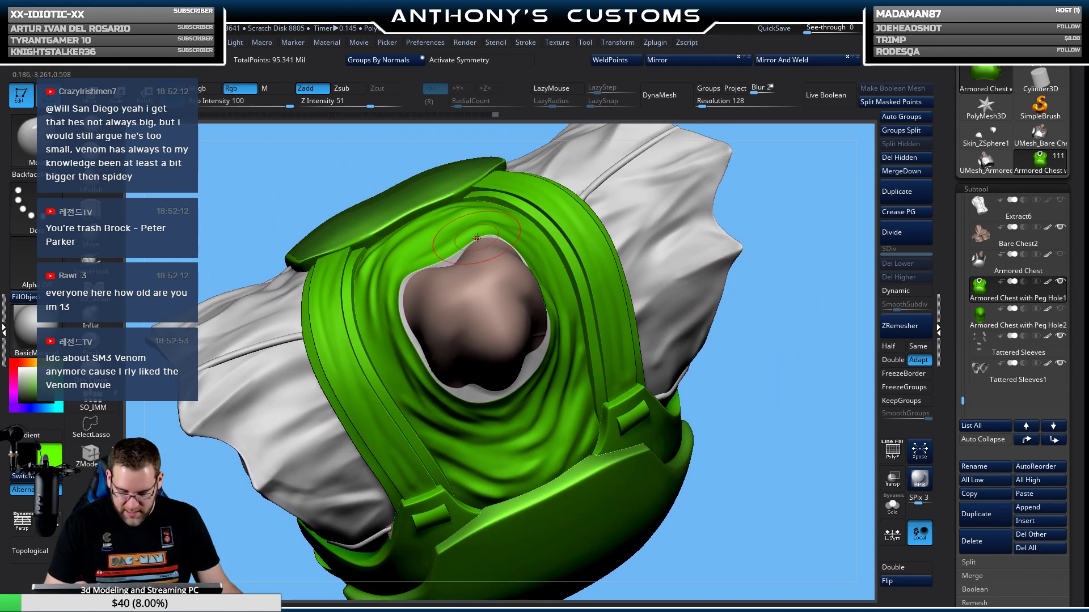
pyautogui.press('x')
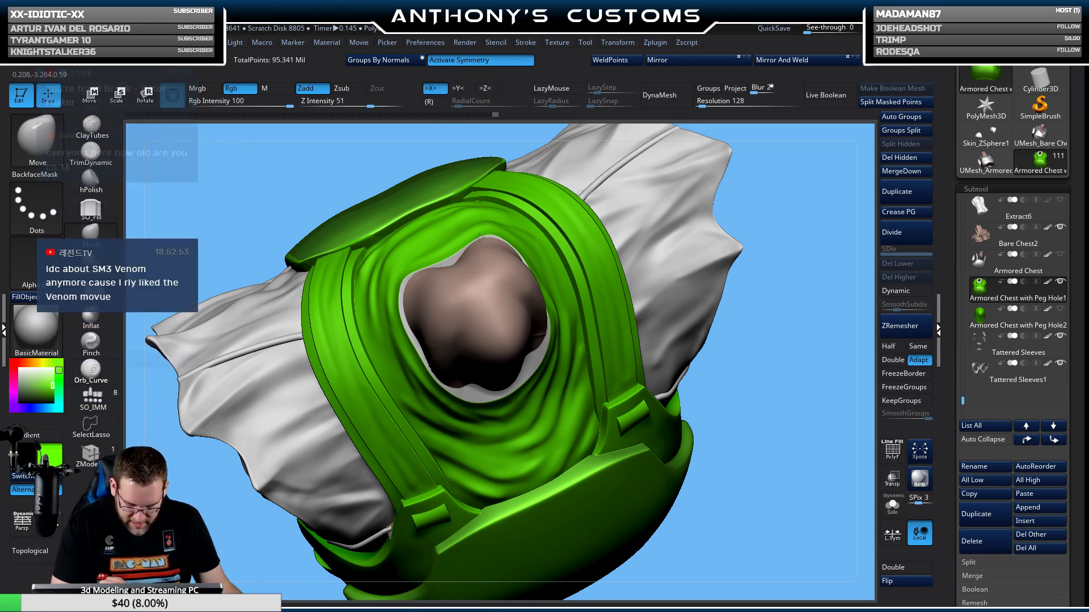
pyautogui.moveTo(757, 193); pyautogui.dragTo(513, 242)
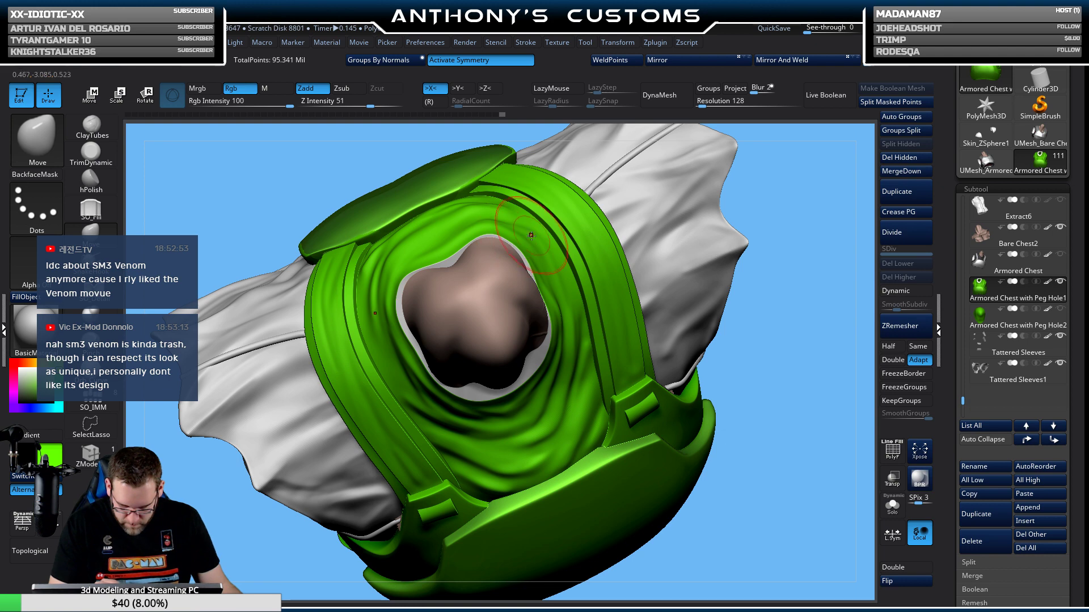
pyautogui.moveTo(764, 214); pyautogui.dragTo(563, 307)
pyautogui.moveTo(740, 249)
pyautogui.mouseDown()
pyautogui.moveTo(573, 324)
pyautogui.moveTo(499, 380)
pyautogui.moveTo(511, 375)
pyautogui.mouseUp()
pyautogui.moveTo(764, 304); pyautogui.dragTo(590, 329)
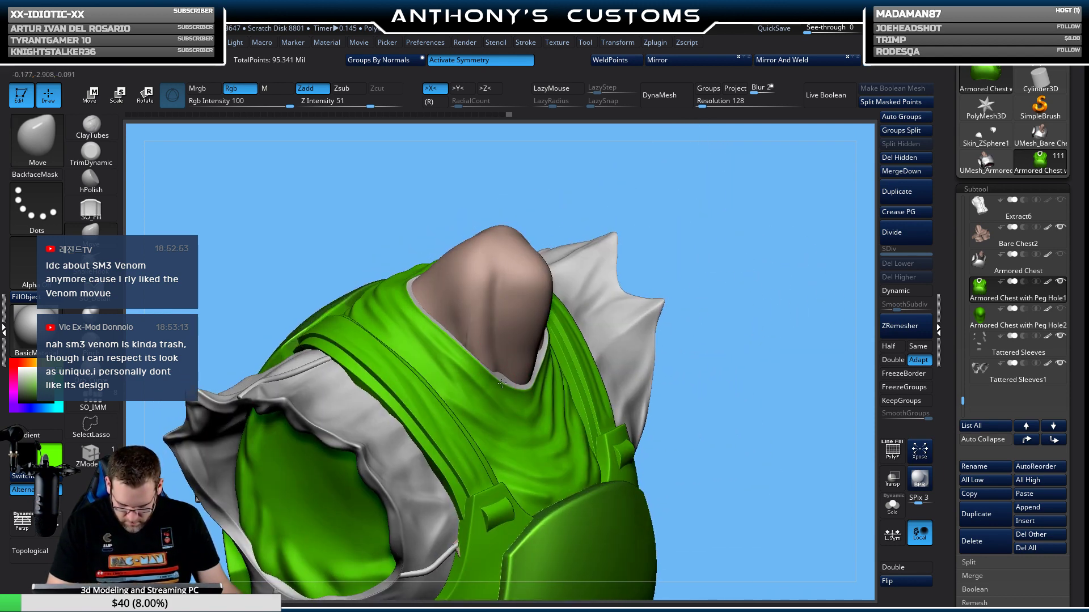
# Fill the armoured chest, including the pale collar ring, with the current green colour and check it from the front and side.
pyautogui.moveTo(753, 323); pyautogui.dragTo(675, 273)
pyautogui.hotkey('shift', 'f')
pyautogui.hotkey('shift', 'f')
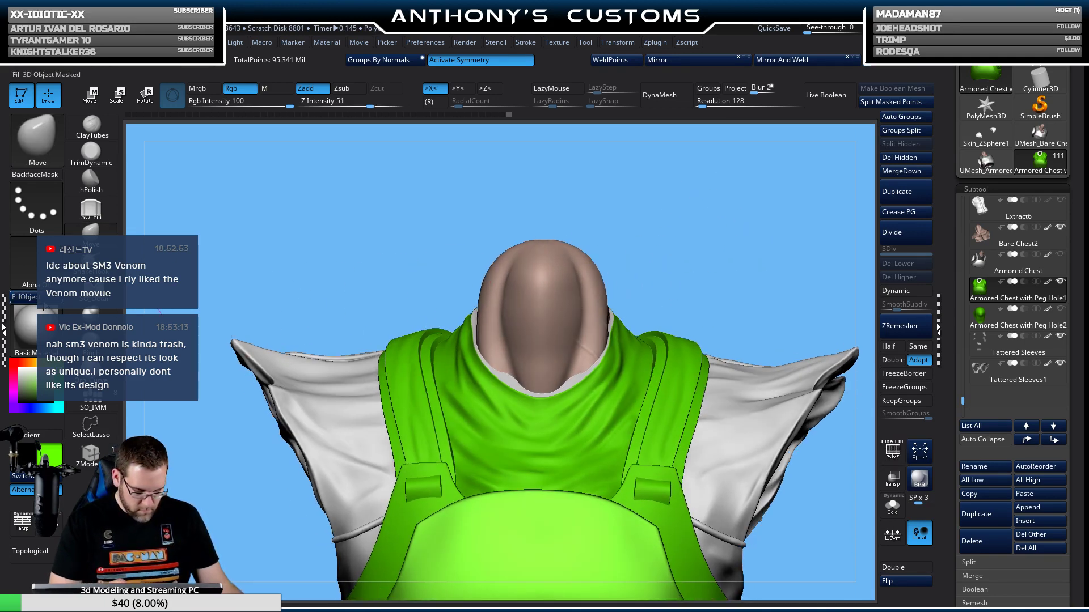
pyautogui.keyDown('ctrl'); pyautogui.keyDown('alt'); pyautogui.moveTo(716, 214); pyautogui.dragTo(714, 186); pyautogui.keyUp('alt'); pyautogui.keyUp('ctrl')
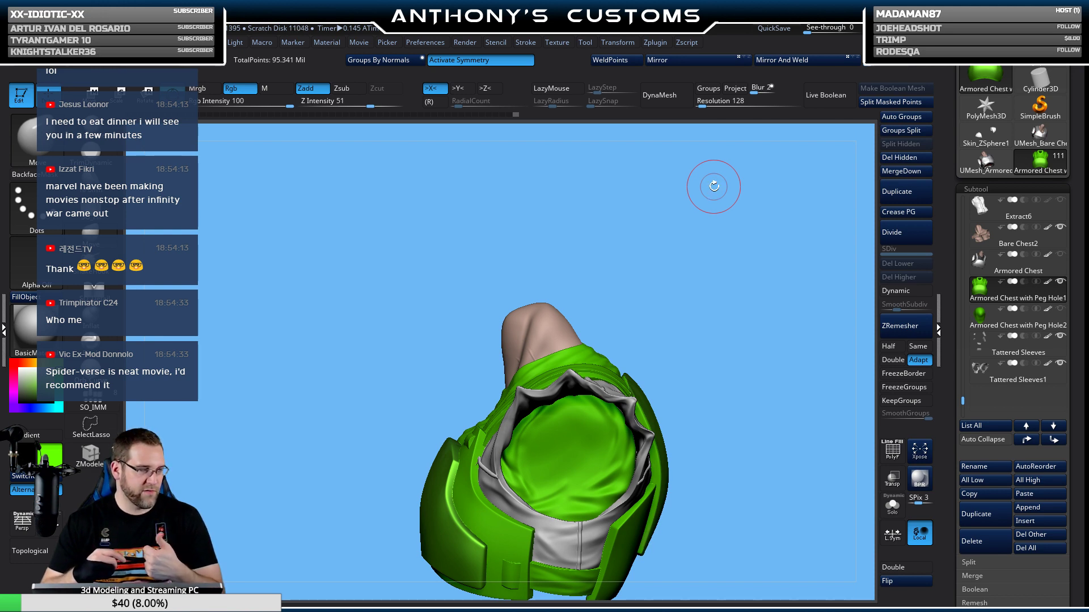
# Turn off symmetry, nudge the collar's rim around the neck with the Move brush and check the whole chest.
pyautogui.moveTo(695, 336)
pyautogui.mouseDown()
pyautogui.moveTo(738, 360)
pyautogui.moveTo(737, 328)
pyautogui.moveTo(681, 215)
pyautogui.moveTo(697, 410)
pyautogui.moveTo(749, 417)
pyautogui.moveTo(719, 462)
pyautogui.moveTo(689, 410)
pyautogui.moveTo(669, 467)
pyautogui.moveTo(613, 450)
pyautogui.moveTo(743, 312)
pyautogui.moveTo(736, 261)
pyautogui.moveTo(586, 178)
pyautogui.mouseUp()
pyautogui.moveTo(567, 227)
pyautogui.mouseDown()
pyautogui.moveTo(548, 249)
pyautogui.moveTo(567, 227)
pyautogui.moveTo(511, 260)
pyautogui.moveTo(558, 244)
pyautogui.mouseUp()
pyautogui.moveTo(558, 244); pyautogui.dragTo(482, 154, button='right')
pyautogui.click(480, 59)
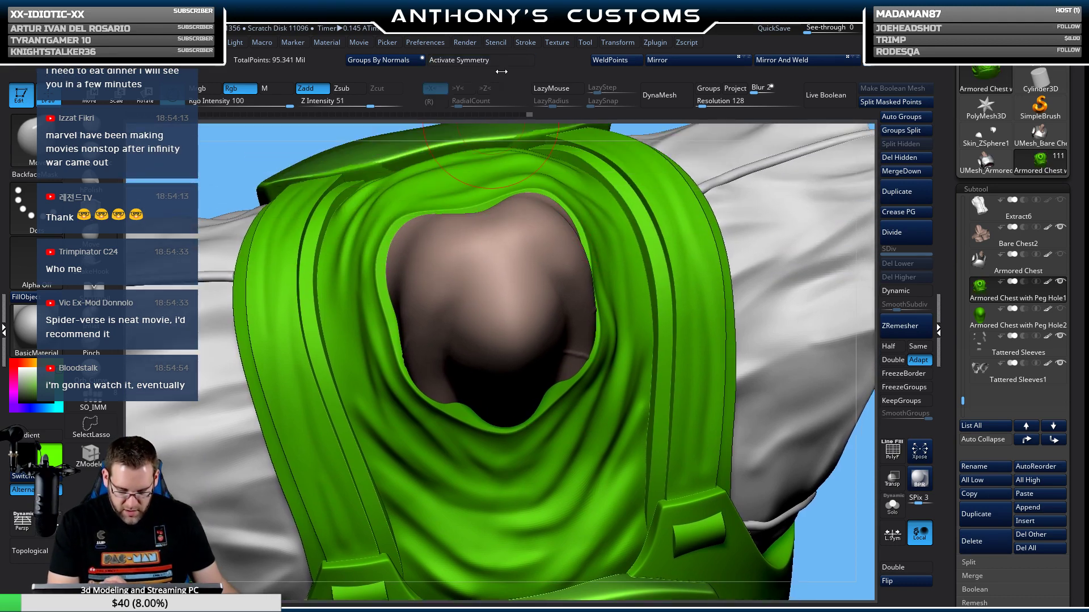
pyautogui.moveTo(383, 250)
pyautogui.mouseDown()
pyautogui.moveTo(386, 329)
pyautogui.moveTo(386, 280)
pyautogui.mouseUp()
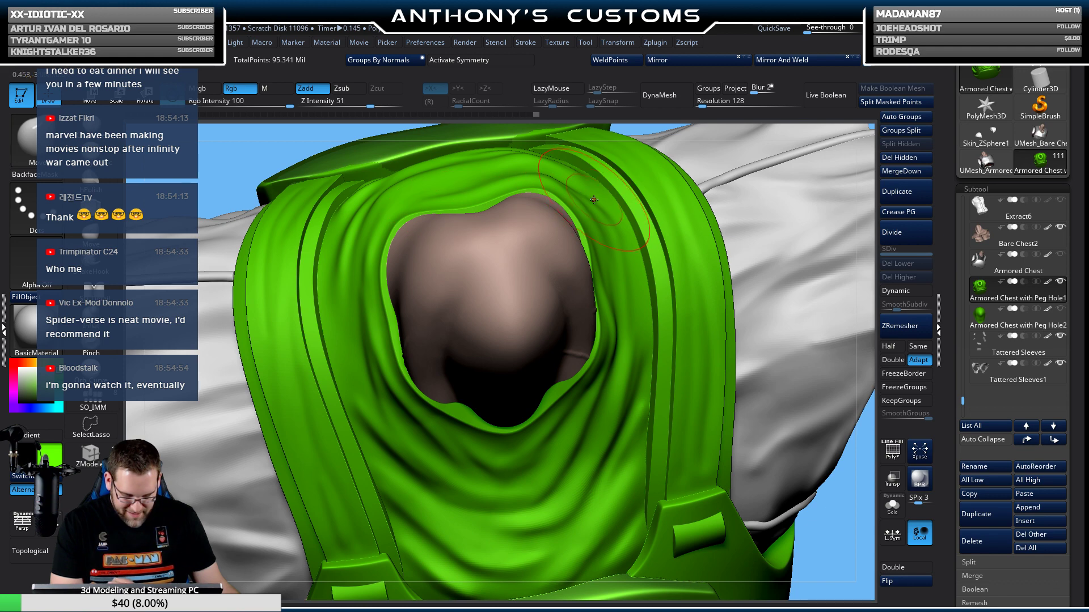
pyautogui.moveTo(655, 267); pyautogui.dragTo(590, 287, button='right')
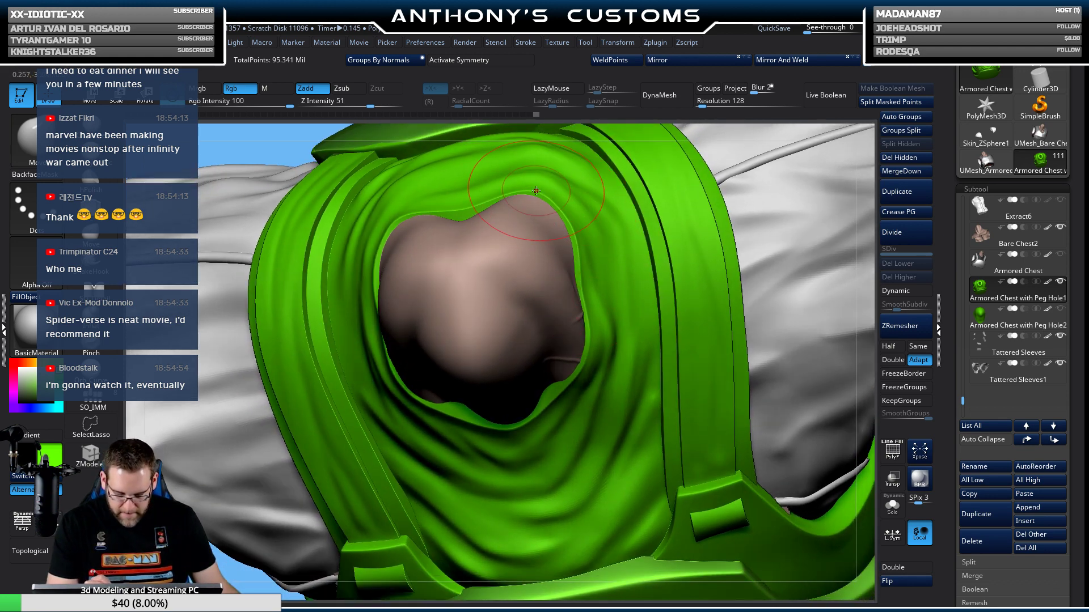
pyautogui.moveTo(488, 202); pyautogui.dragTo(485, 225)
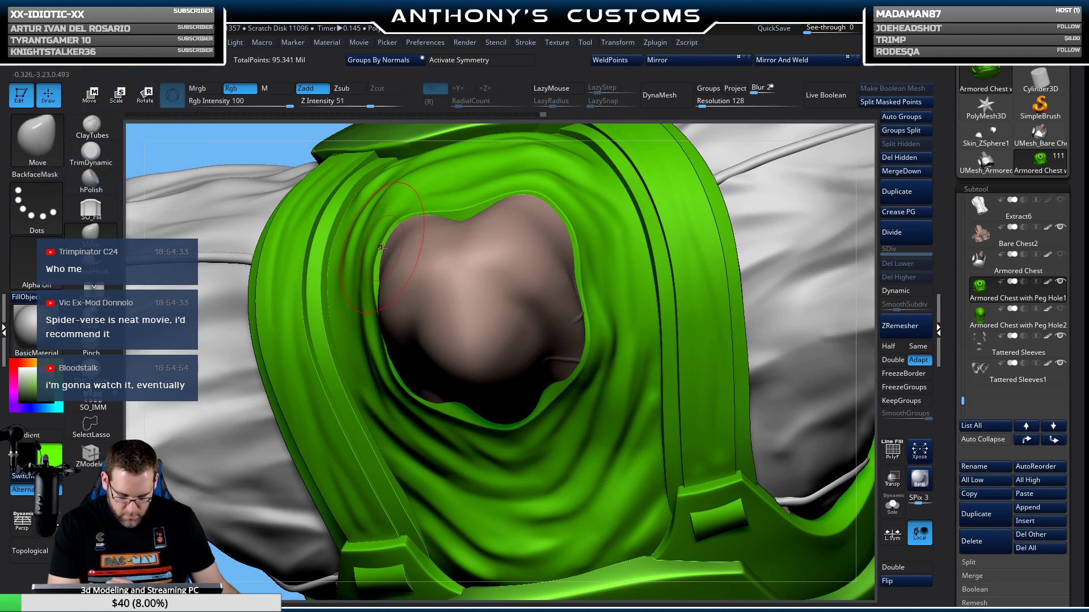
pyautogui.moveTo(729, 195); pyautogui.dragTo(406, 281, button='right')
pyautogui.rightClick(406, 280)
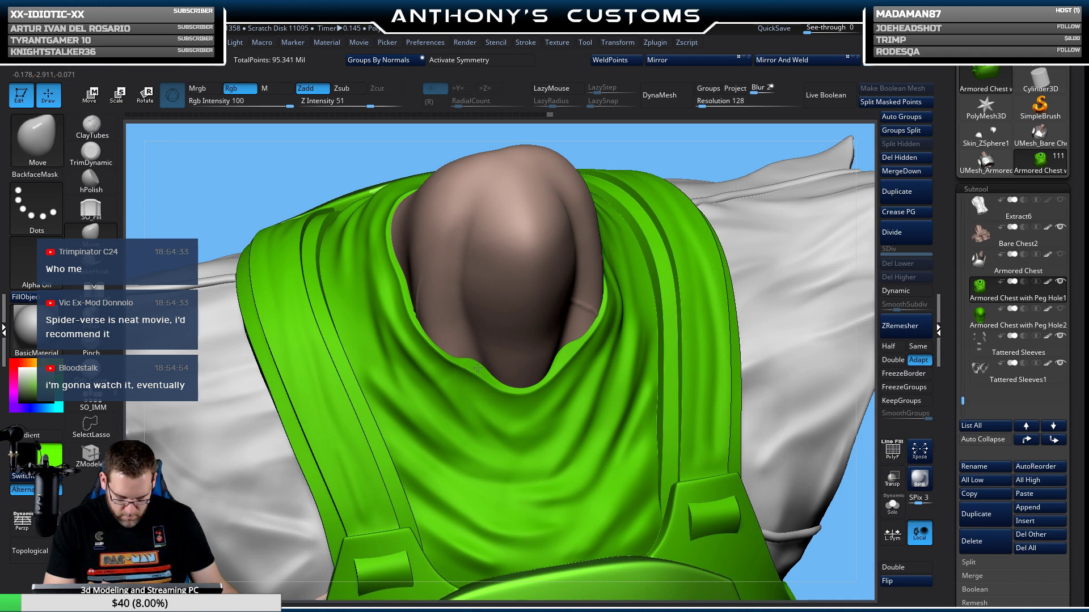
pyautogui.moveTo(566, 355); pyautogui.dragTo(759, 247, button='right')
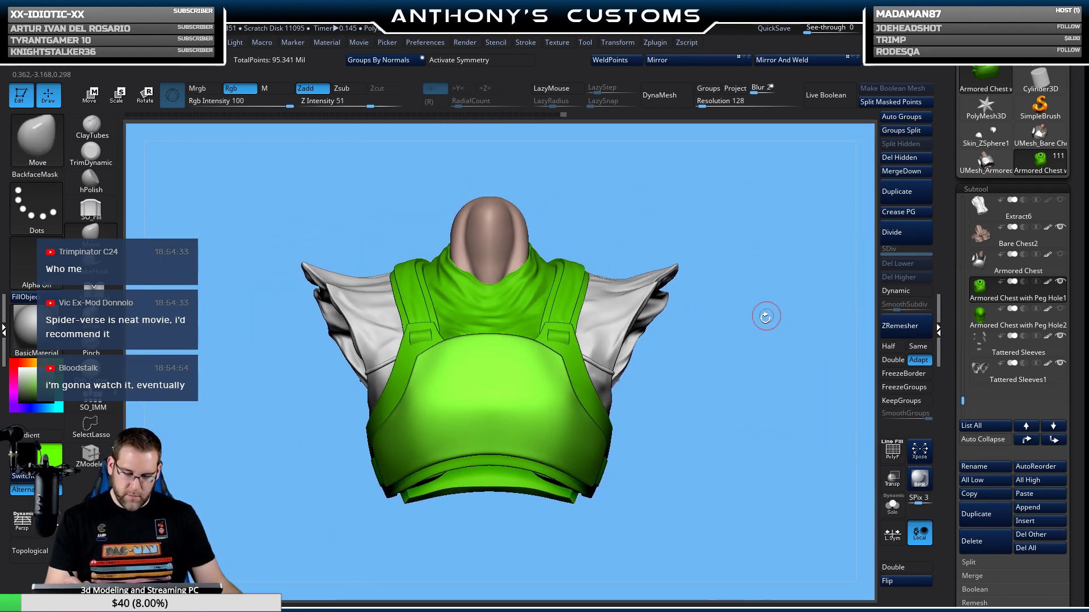
pyautogui.moveTo(708, 477); pyautogui.dragTo(780, 399, button='right')
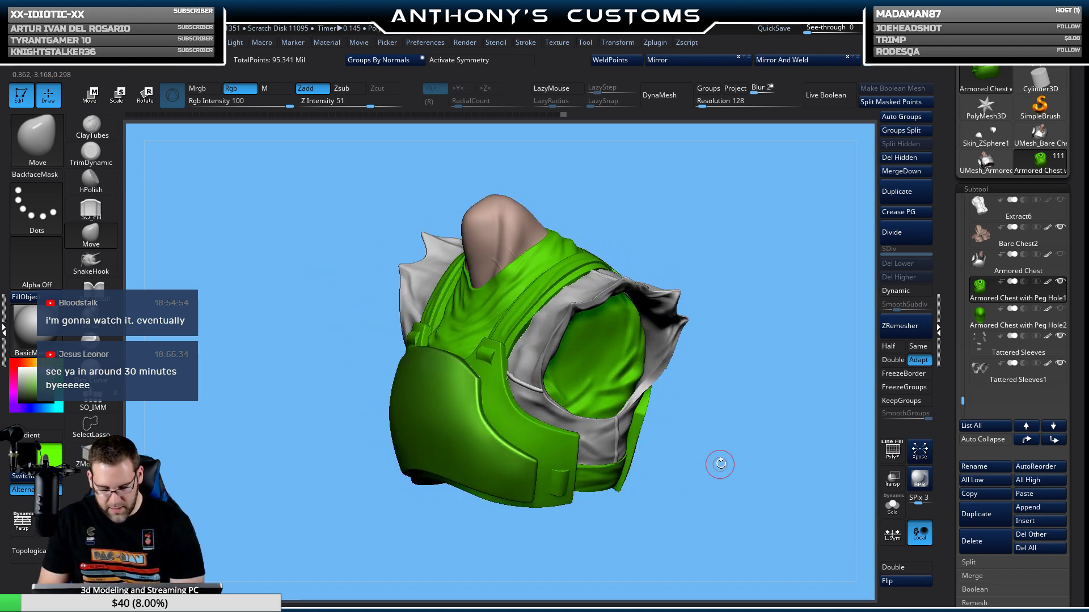
# Select the Bare Chest2 subtool and move it down one place, directly above Armored Chest with Peg Hole1.
pyautogui.click(1060, 266)
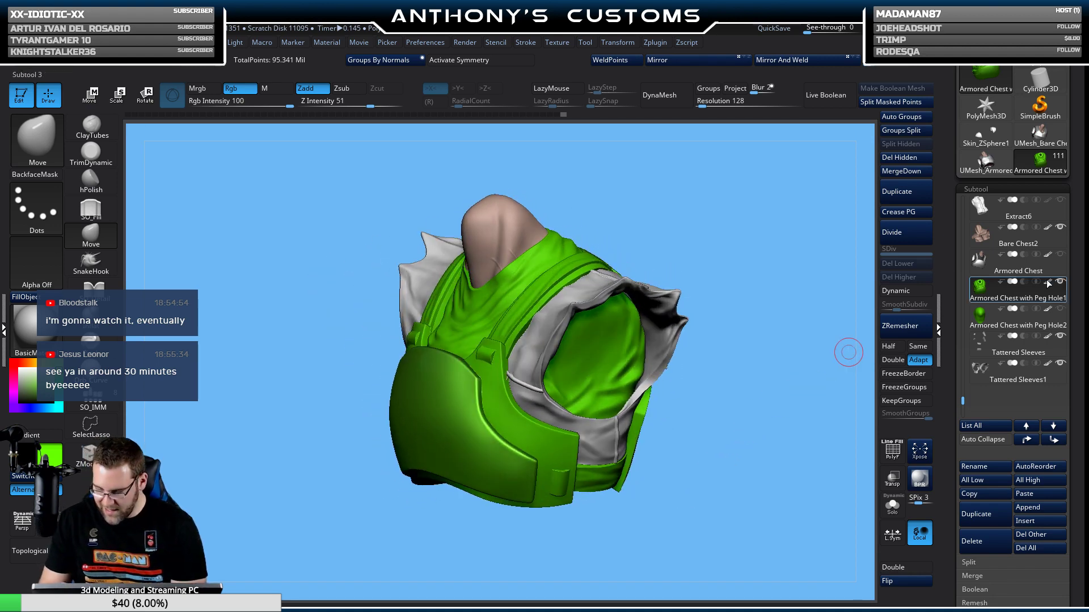
pyautogui.click(1052, 242)
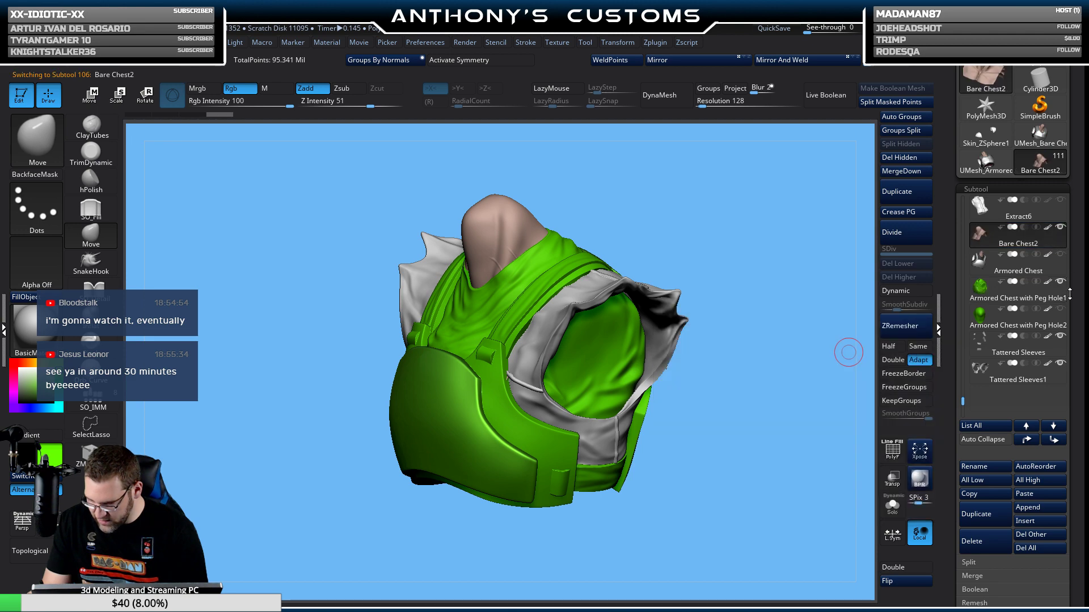
pyautogui.click(1053, 426)
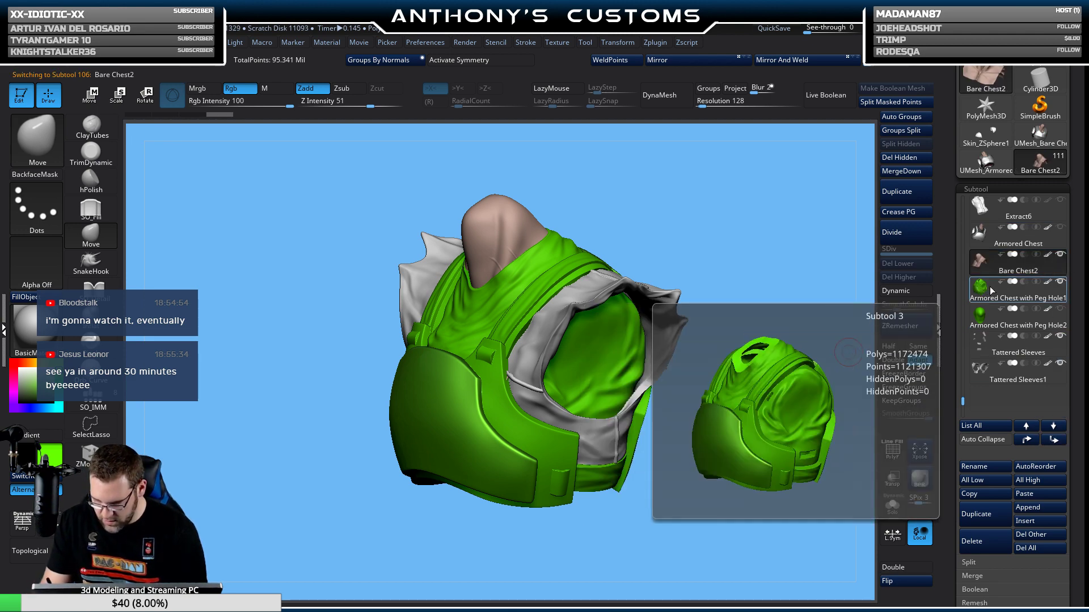
# Compare the wireframes of the bare chest and the armoured chest around the collar by switching between the two subtools.
pyautogui.click(997, 297)
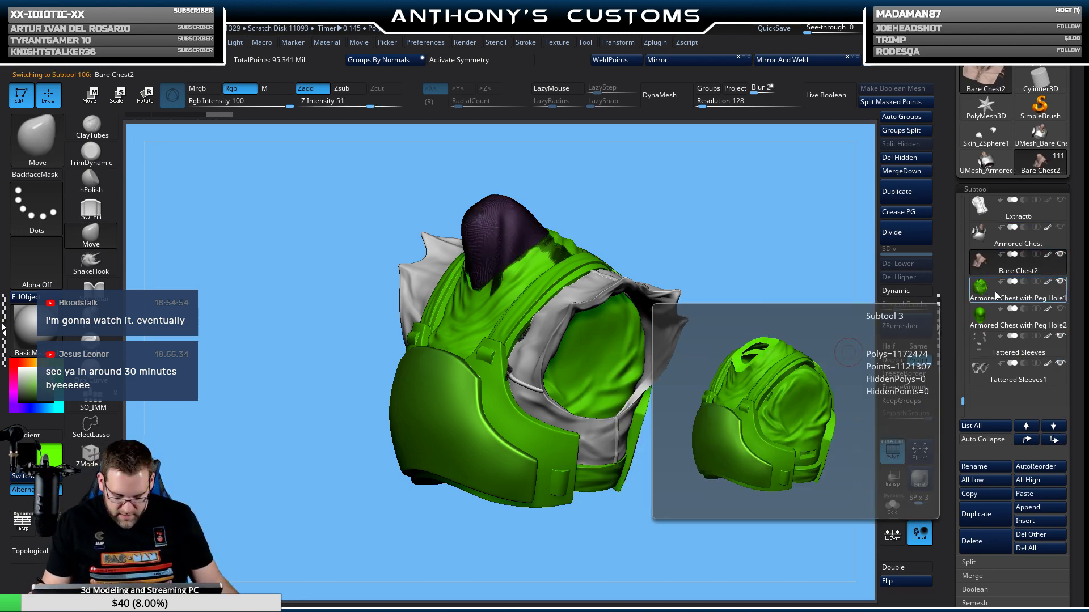
pyautogui.moveTo(999, 298)
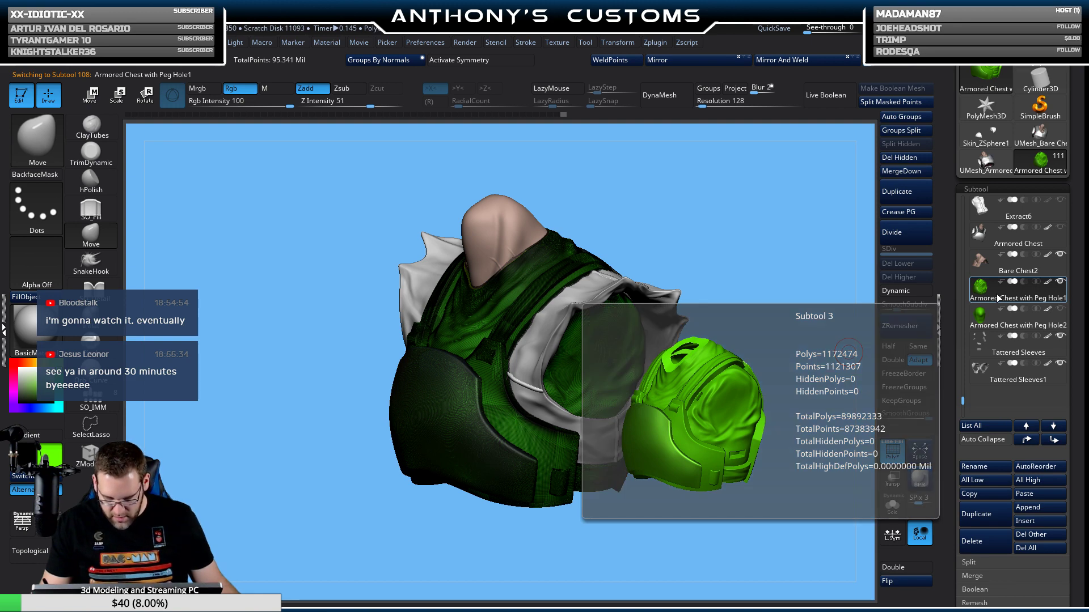
pyautogui.moveTo(758, 370); pyautogui.dragTo(794, 391)
pyautogui.click(996, 295)
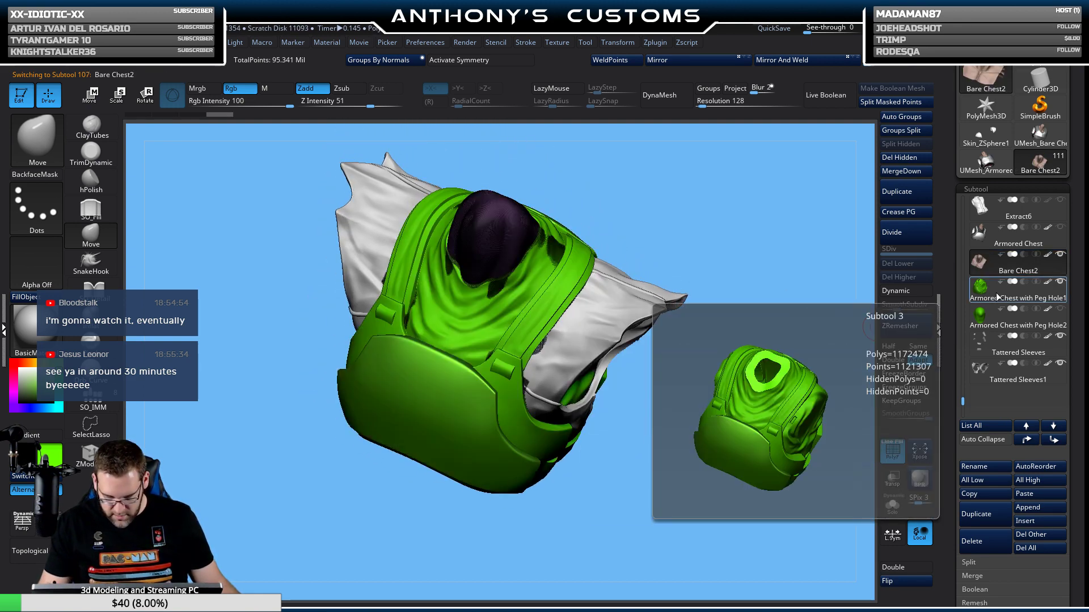
pyautogui.press('Up')
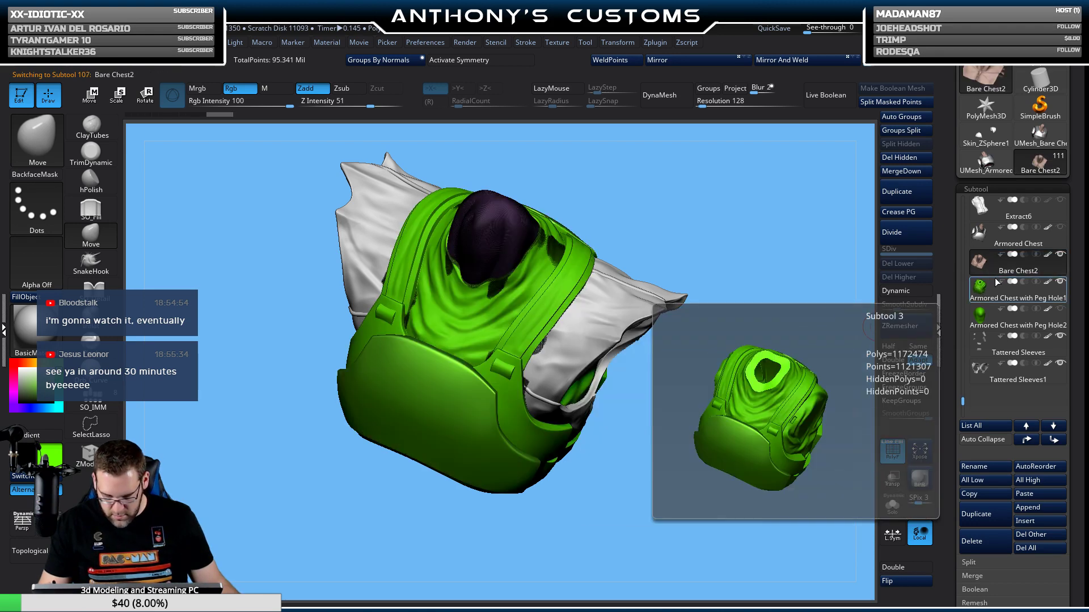
pyautogui.click(994, 296)
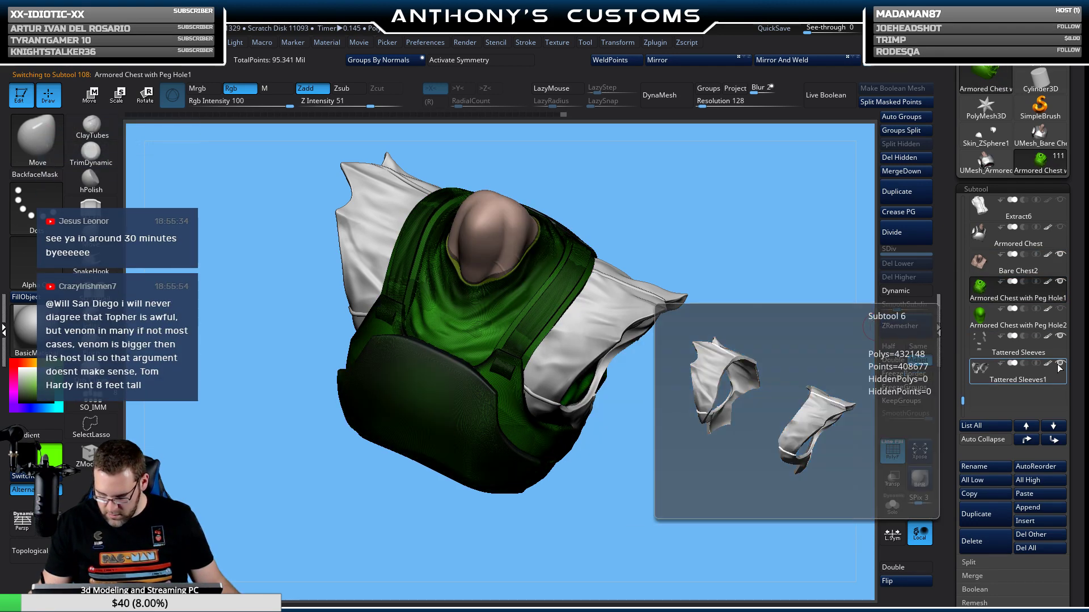
# Hide both tattered sleeves subtools and make the bare chest active.
pyautogui.click(1059, 364)
pyautogui.click(1060, 336)
pyautogui.moveTo(749, 408)
pyautogui.mouseDown()
pyautogui.moveTo(726, 408)
pyautogui.moveTo(694, 370)
pyautogui.moveTo(726, 391)
pyautogui.moveTo(737, 361)
pyautogui.mouseUp()
pyautogui.press('Up')
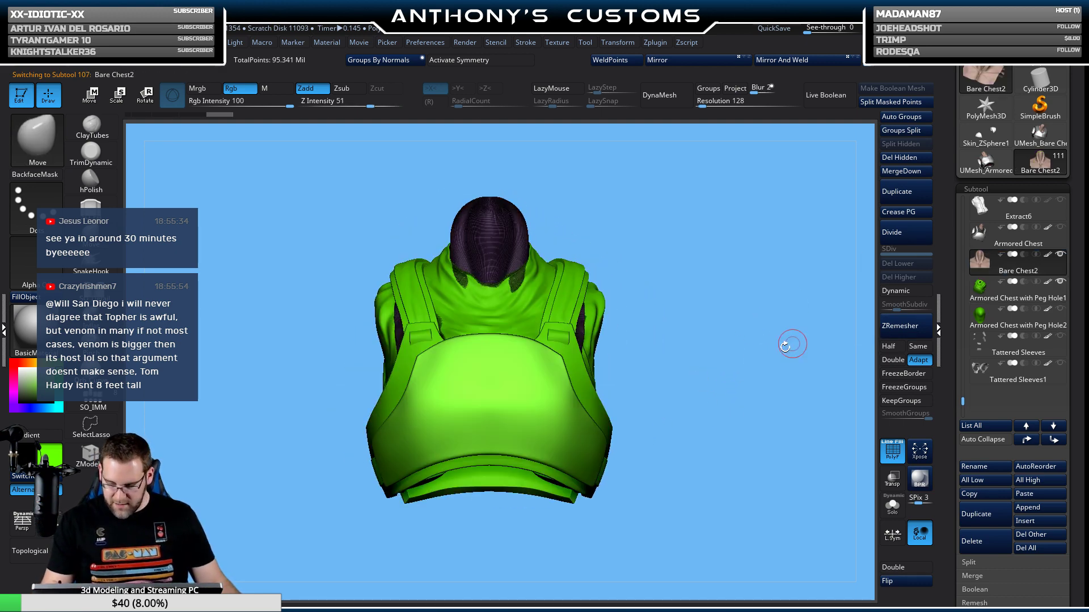
pyautogui.moveTo(826, 323); pyautogui.dragTo(685, 416)
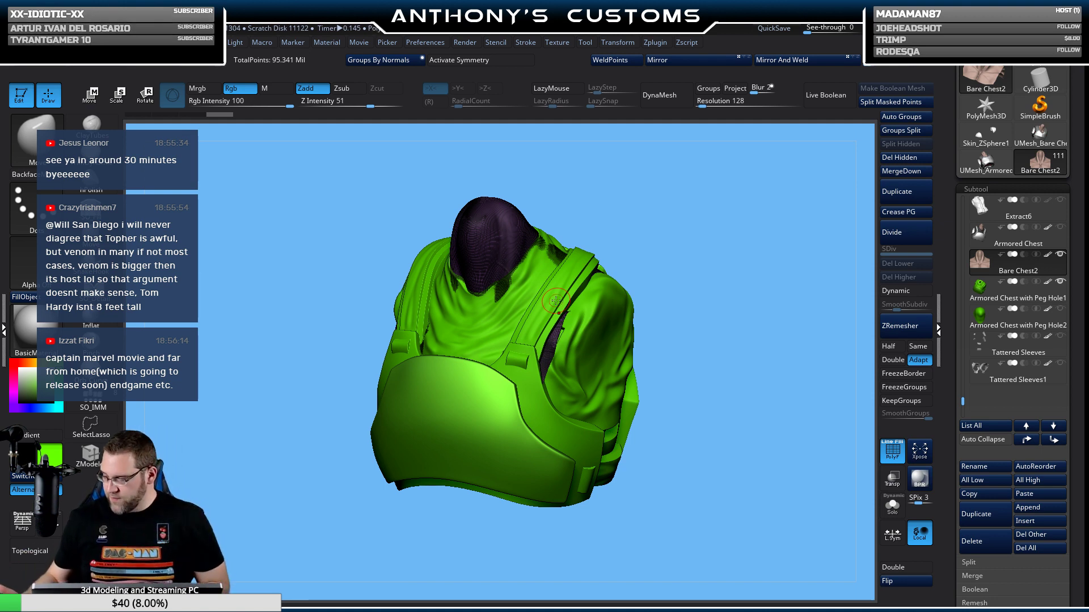
# Slice the bare chest with SliceCurve along a slanted line beneath the collar in side view, at about 246 degrees, and save the project.
pyautogui.moveTo(700, 299); pyautogui.dragTo(701, 330)
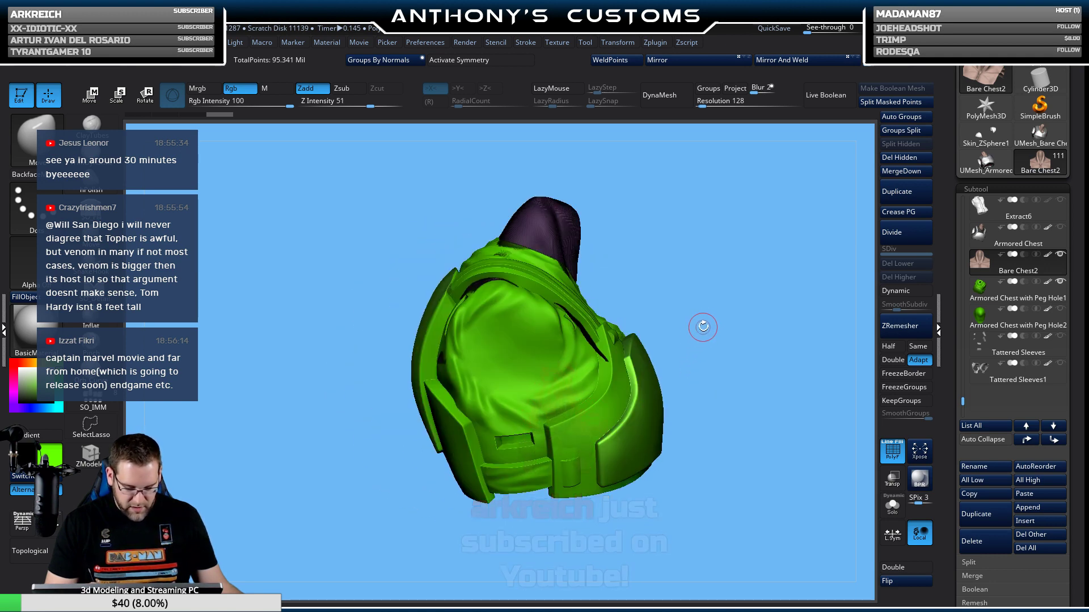
pyautogui.press('shift')
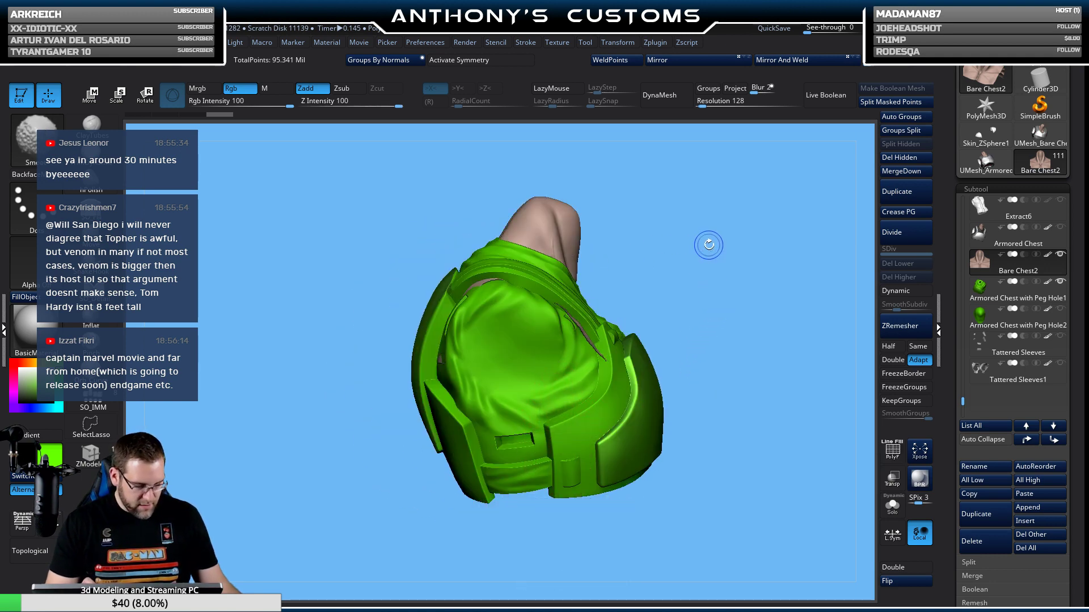
pyautogui.moveTo(694, 230)
pyautogui.keyDown('shift'); pyautogui.mouseDown()
pyautogui.moveTo(685, 284)
pyautogui.moveTo(709, 325)
pyautogui.moveTo(656, 325)
pyautogui.mouseUp(); pyautogui.keyUp('shift')
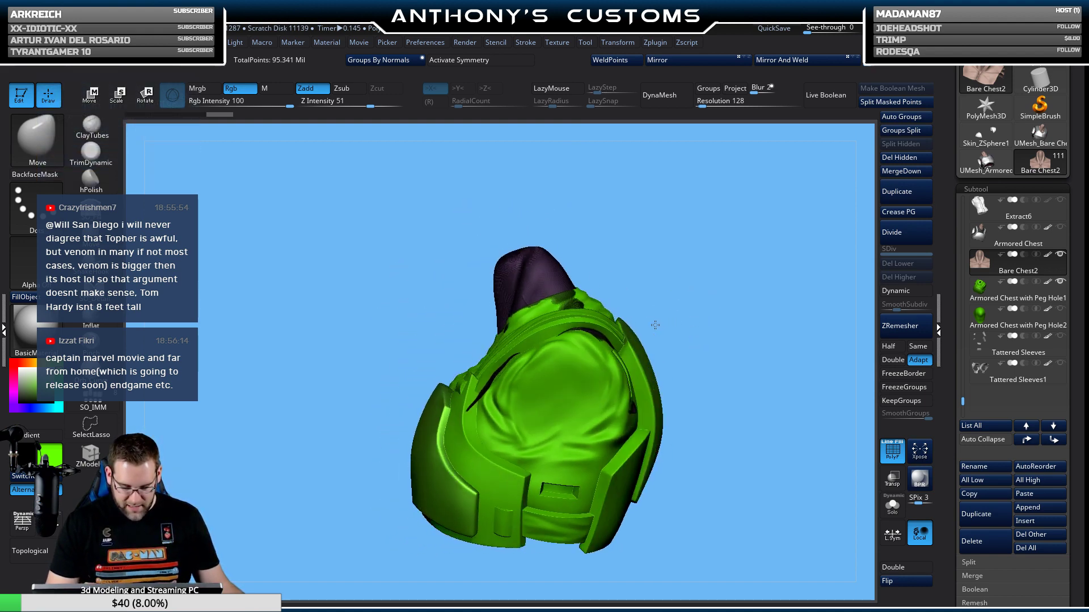
pyautogui.keyDown('ctrl'); pyautogui.keyDown('shift'); pyautogui.click(46, 145); pyautogui.keyUp('shift'); pyautogui.keyUp('ctrl')
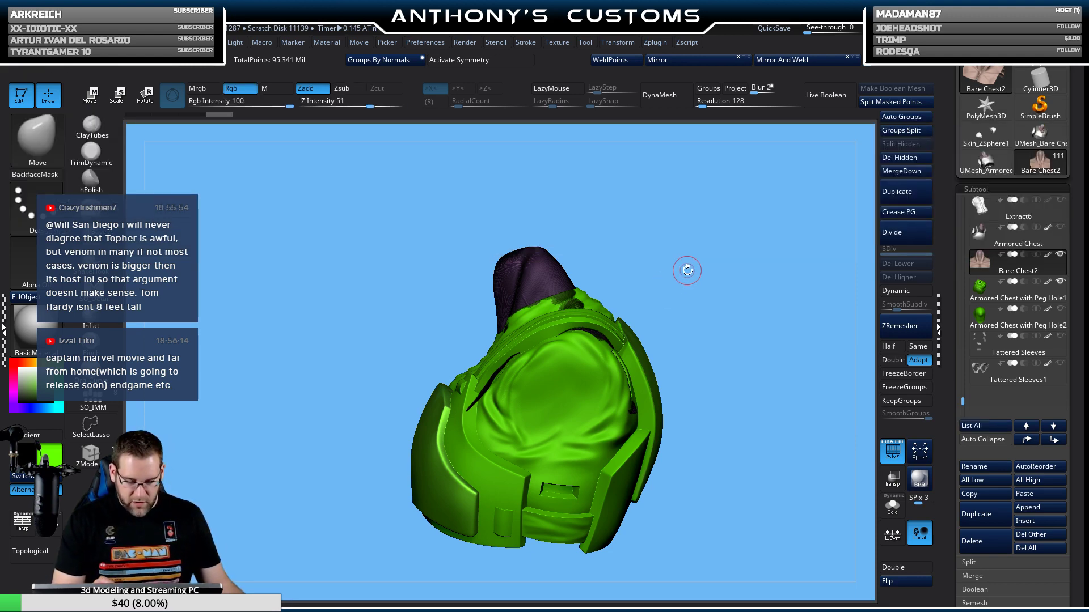
pyautogui.keyDown('ctrl'); pyautogui.keyDown('shift'); pyautogui.moveTo(682, 267); pyautogui.dragTo(483, 350); pyautogui.keyUp('shift'); pyautogui.keyUp('ctrl')
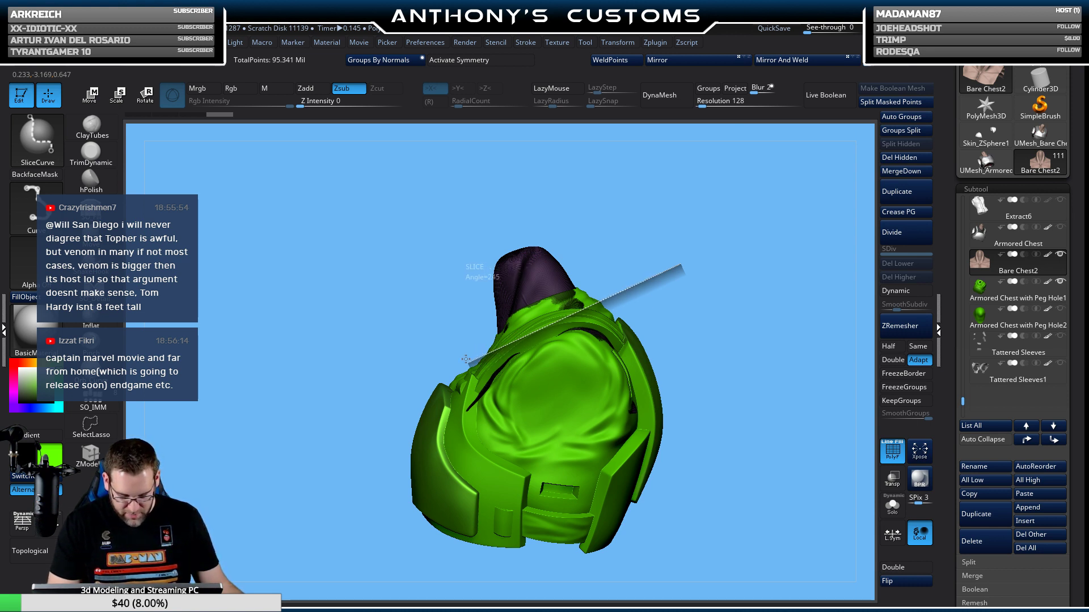
pyautogui.keyDown('ctrl'); pyautogui.keyDown('shift'); pyautogui.moveTo(465, 359); pyautogui.dragTo(437, 352); pyautogui.keyUp('shift'); pyautogui.keyUp('ctrl')
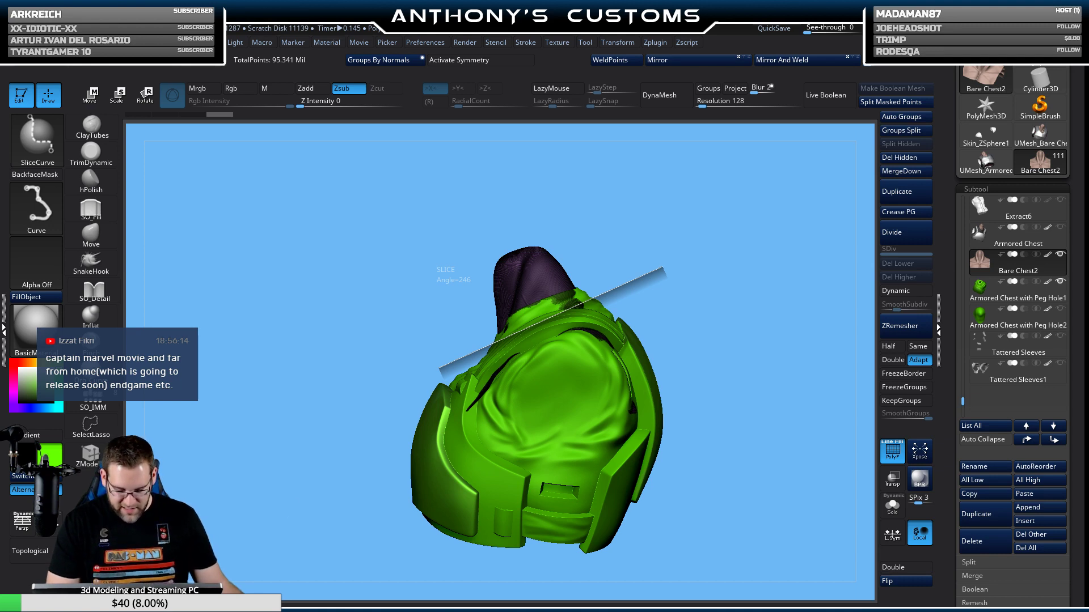
pyautogui.hotkey('ctrl', 's')
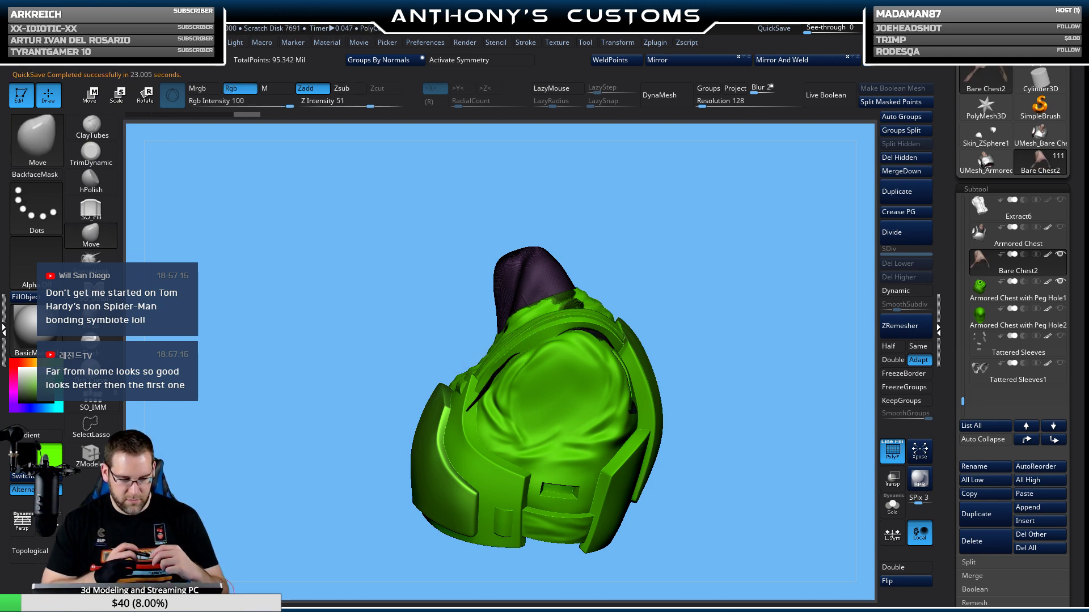
# Isolate the sliced neck section of Bare Chest2, inspect it on its own and delete the hidden lower body.
pyautogui.moveTo(722, 279); pyautogui.dragTo(755, 334)
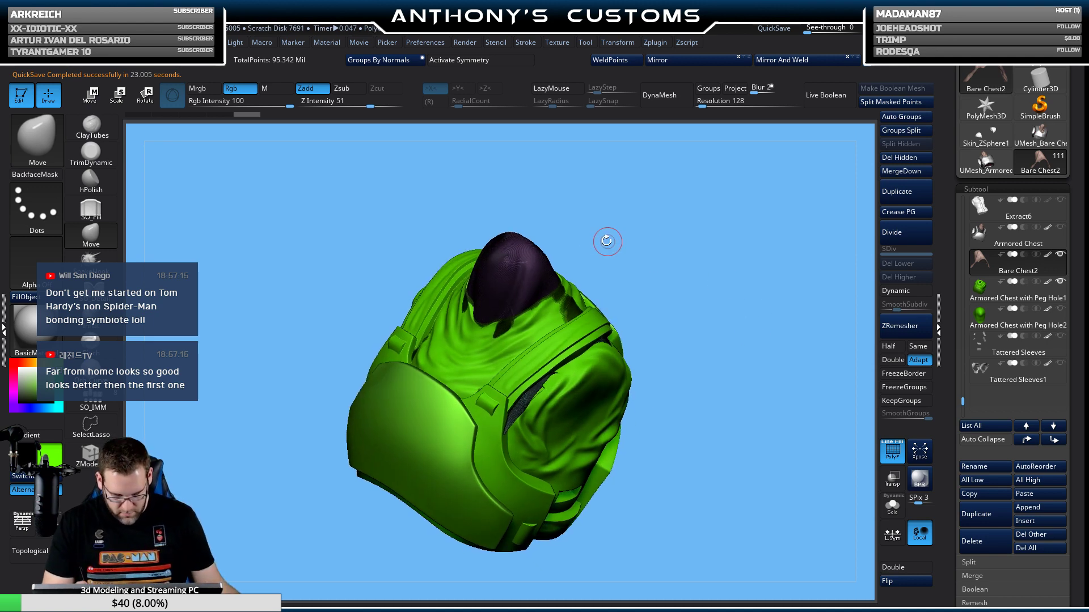
pyautogui.moveTo(723, 287); pyautogui.dragTo(685, 297)
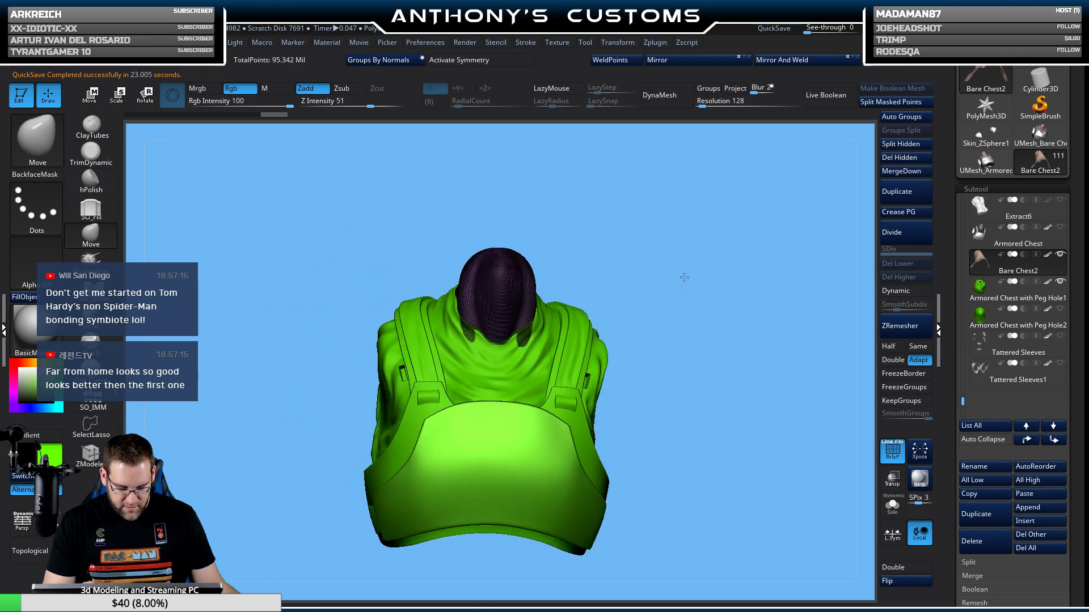
pyautogui.hotkey('shift', 'f')
pyautogui.moveTo(758, 433); pyautogui.dragTo(731, 479)
pyautogui.click(892, 507)
pyautogui.moveTo(851, 499); pyautogui.dragTo(818, 357)
pyautogui.click(892, 506)
pyautogui.click(907, 161)
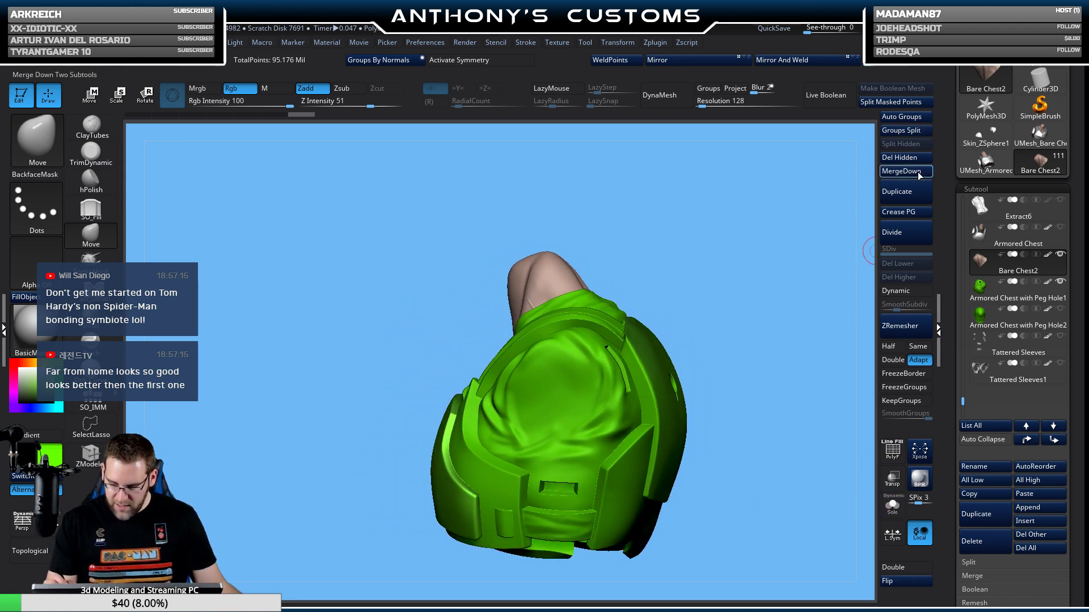
# Check the trimmed neck's fit inside the armoured collar from the front and side, both alone and with the wireframe.
pyautogui.moveTo(809, 277); pyautogui.dragTo(821, 336)
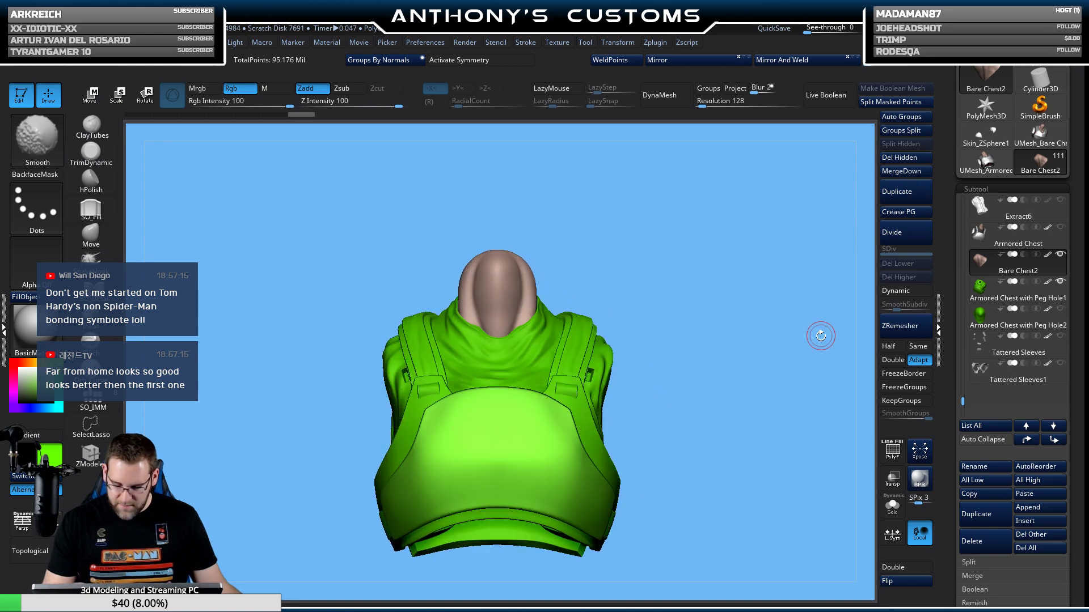
pyautogui.click(892, 507)
pyautogui.click(892, 509)
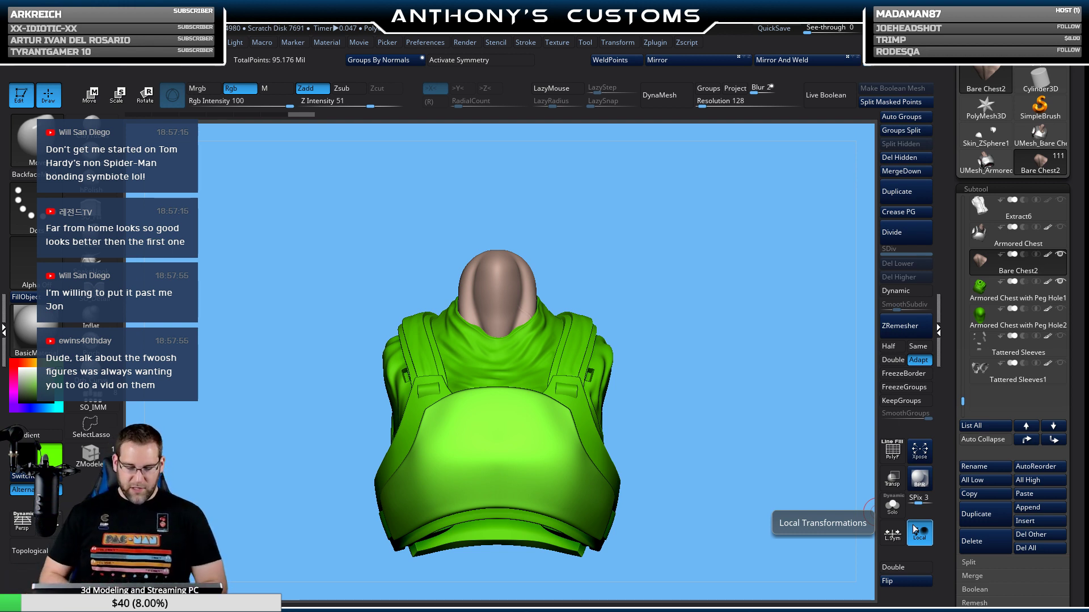
pyautogui.hotkey('shift', 'f')
pyautogui.hotkey('shift', 'f')
pyautogui.moveTo(755, 258); pyautogui.dragTo(698, 352)
pyautogui.moveTo(752, 374); pyautogui.dragTo(661, 293)
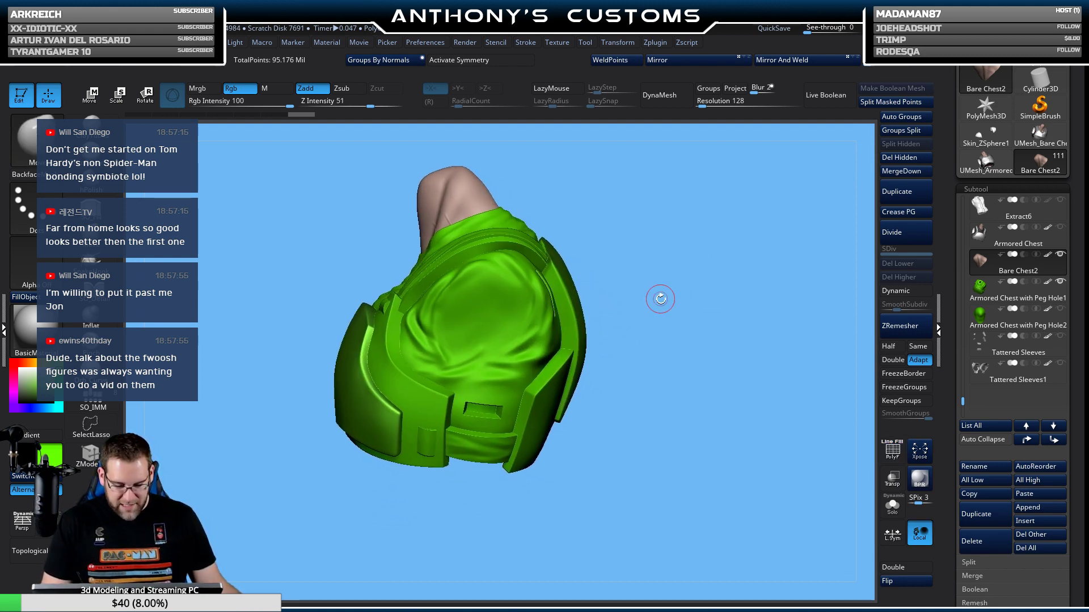
pyautogui.moveTo(668, 377); pyautogui.dragTo(706, 415)
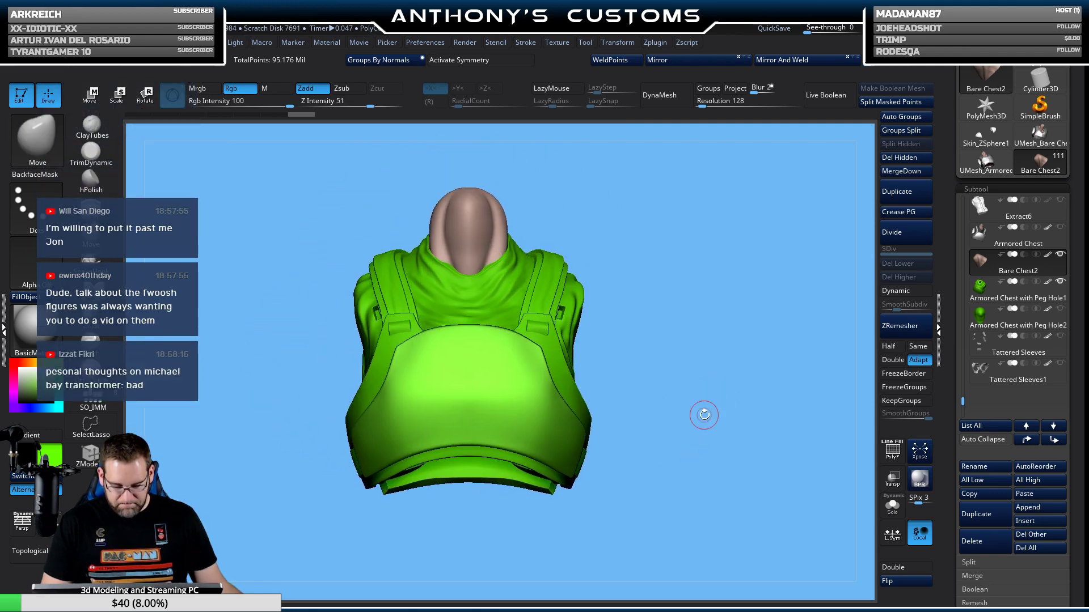
# Show both tattered sleeves subtools and merge Tattered Sleeves, with the peg blocks, down into Tattered Sleeves1.
pyautogui.click(1060, 337)
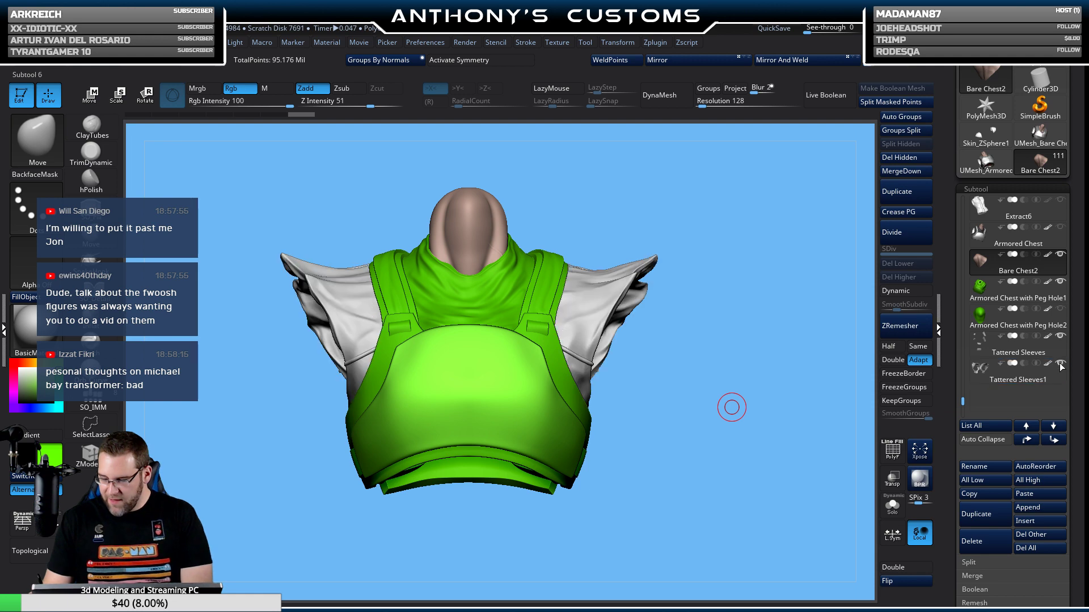
pyautogui.click(1060, 364)
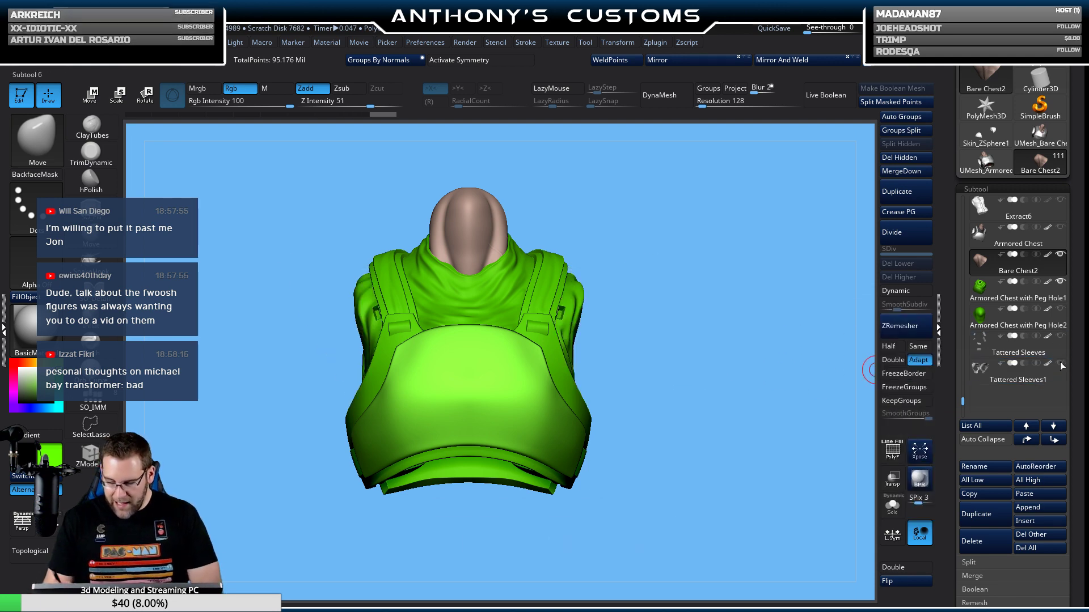
pyautogui.moveTo(805, 295); pyautogui.dragTo(781, 293)
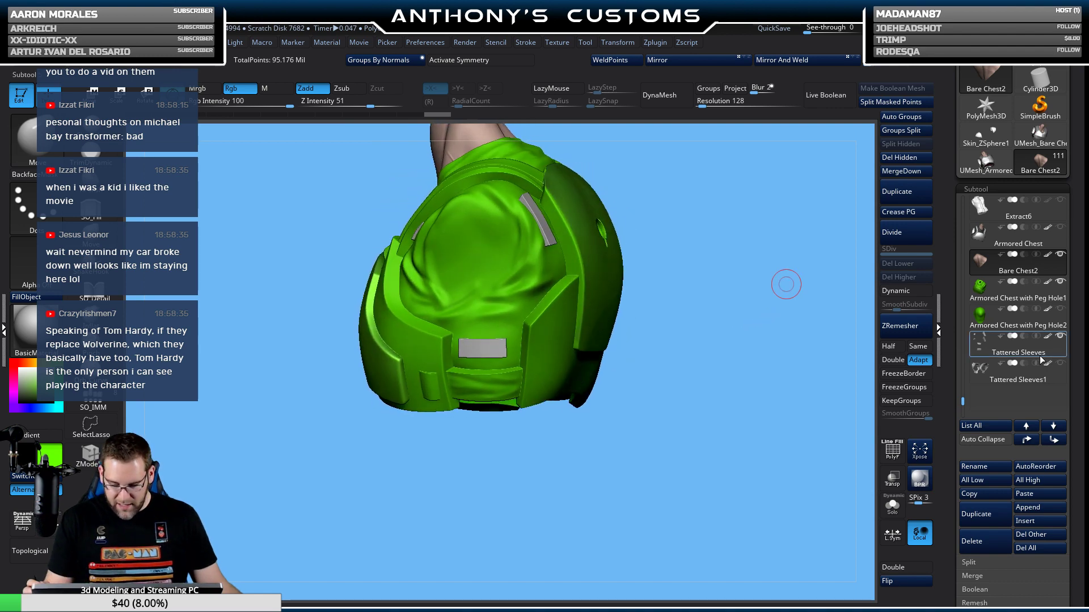
pyautogui.click(1026, 346)
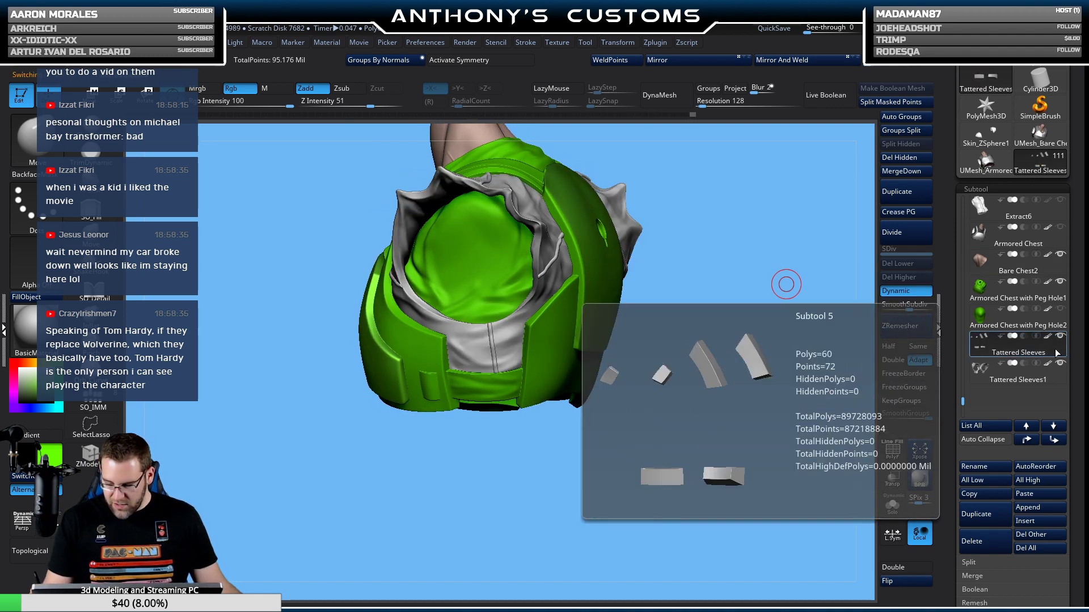
pyautogui.moveTo(693, 409); pyautogui.dragTo(637, 425)
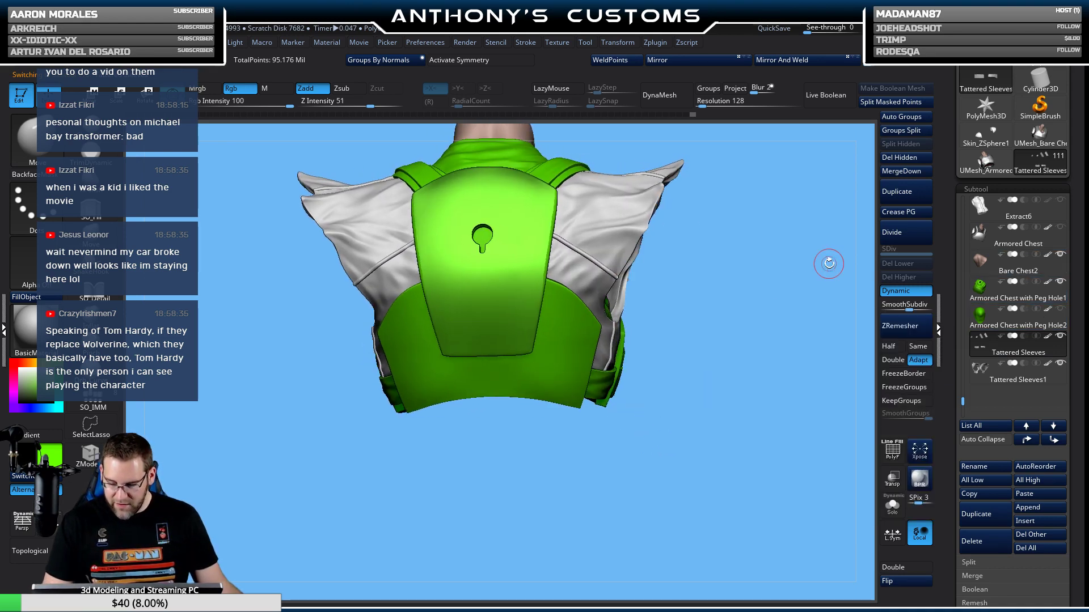
pyautogui.click(920, 175)
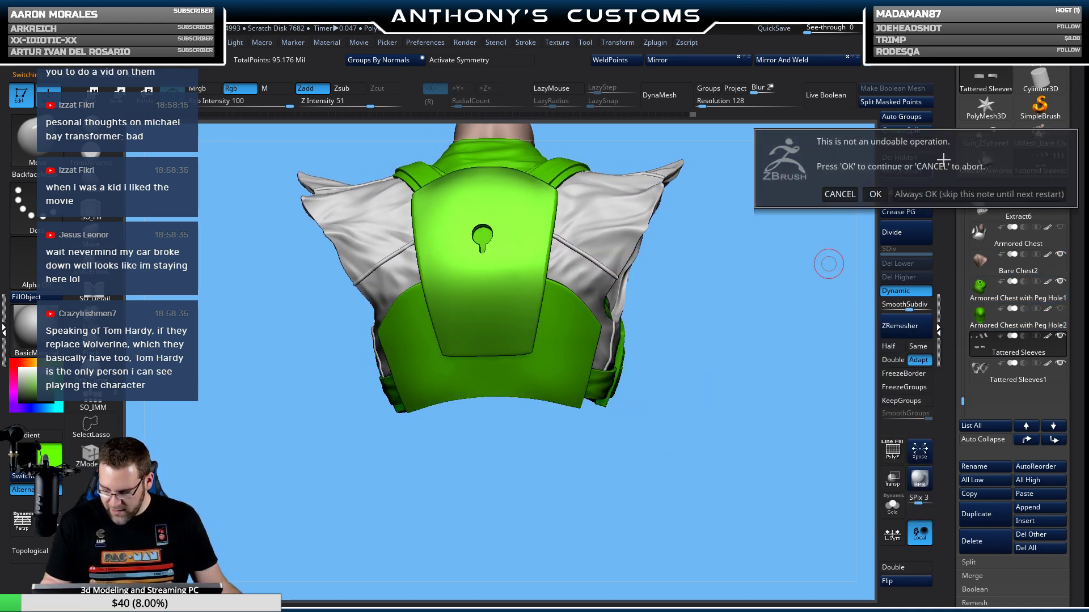
pyautogui.click(877, 192)
# Merge Armored Chest with Peg Hole1 down into Armored Chest with Peg Hole2.
pyautogui.moveTo(652, 454)
pyautogui.mouseDown()
pyautogui.moveTo(610, 466)
pyautogui.moveTo(653, 470)
pyautogui.mouseUp()
pyautogui.click(987, 299)
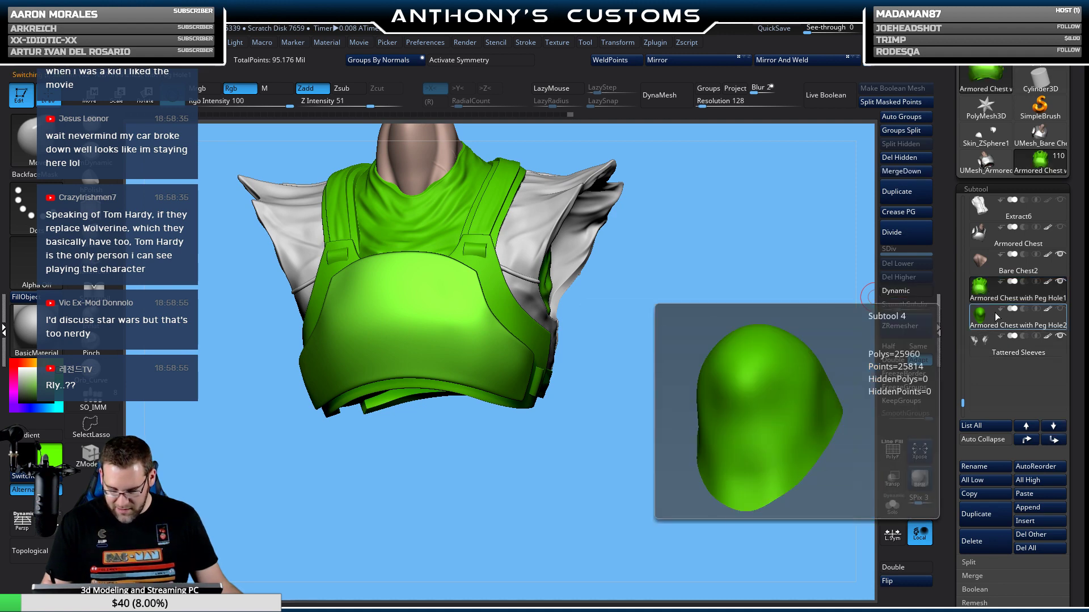
pyautogui.click(910, 171)
pyautogui.click(817, 192)
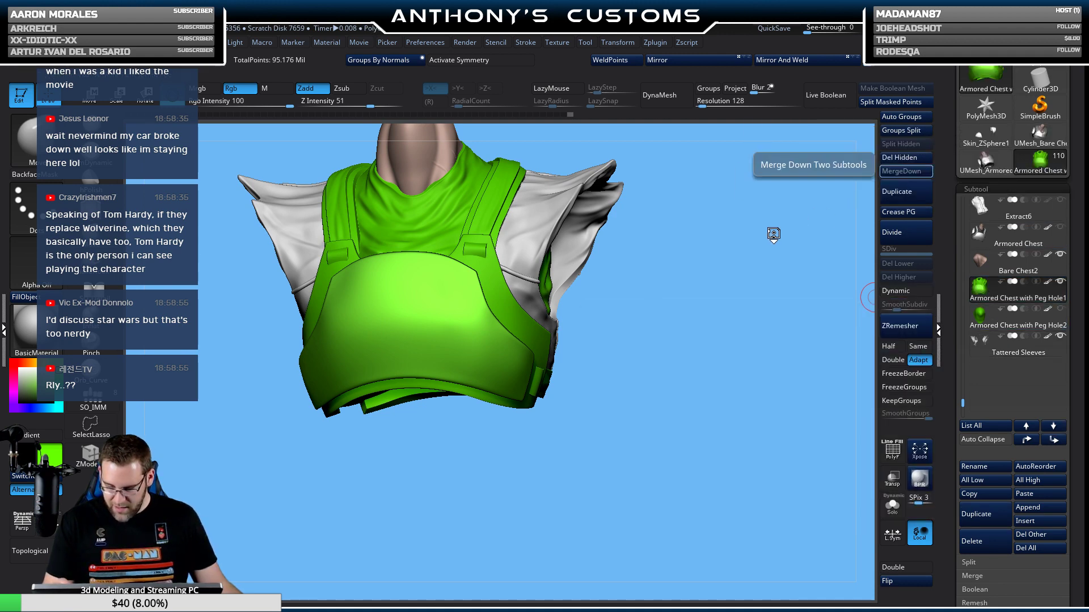
# Turn on the wireframe and isolate the armoured chest's main body, hiding the merged neck piece.
pyautogui.moveTo(645, 393)
pyautogui.mouseDown()
pyautogui.moveTo(661, 406)
pyautogui.moveTo(685, 389)
pyautogui.mouseUp()
pyautogui.hotkey('shift', 'f')
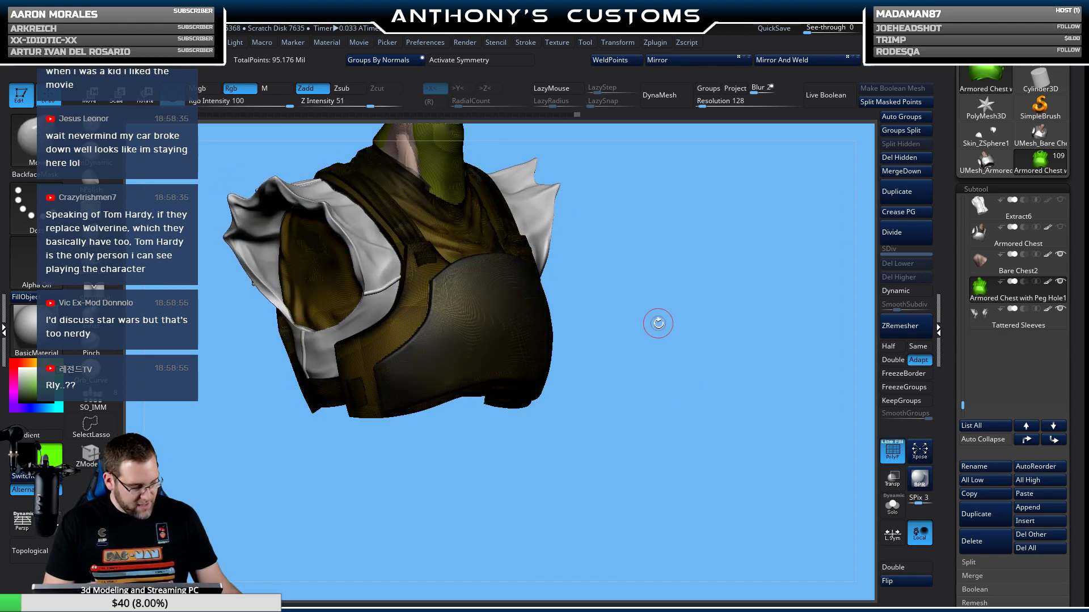
pyautogui.moveTo(656, 324); pyautogui.dragTo(663, 360)
pyautogui.keyDown('ctrl'); pyautogui.keyDown('shift'); pyautogui.click(495, 244); pyautogui.keyUp('shift'); pyautogui.keyUp('ctrl')
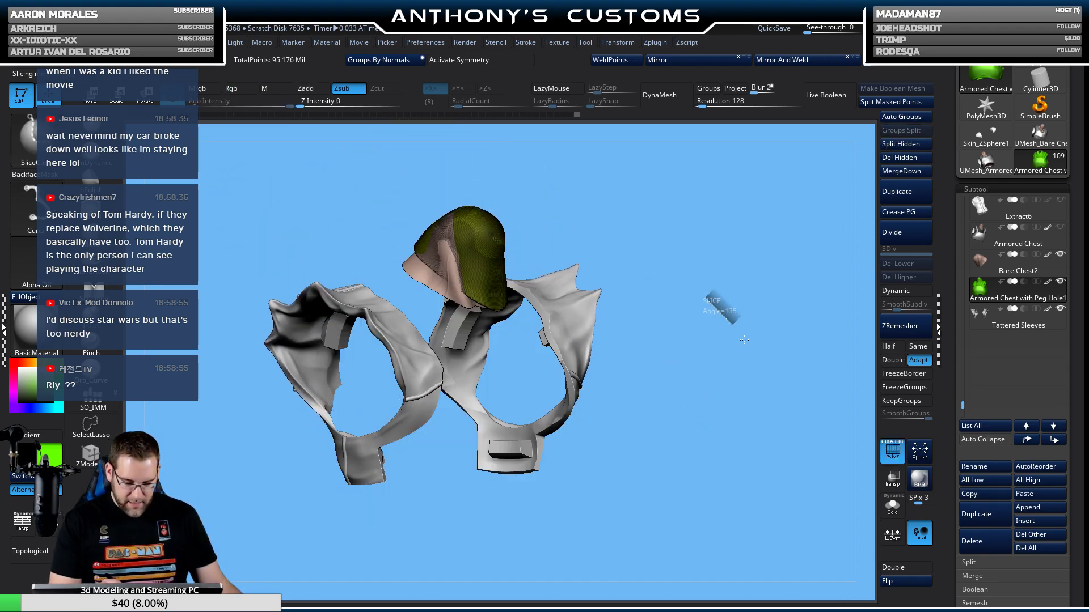
pyautogui.click(28, 139)
pyautogui.click(442, 201)
pyautogui.keyDown('ctrl'); pyautogui.keyDown('shift'); pyautogui.click(754, 429); pyautogui.keyUp('shift'); pyautogui.keyUp('ctrl')
pyautogui.keyDown('shift'); pyautogui.moveTo(735, 438); pyautogui.dragTo(712, 440); pyautogui.keyUp('shift')
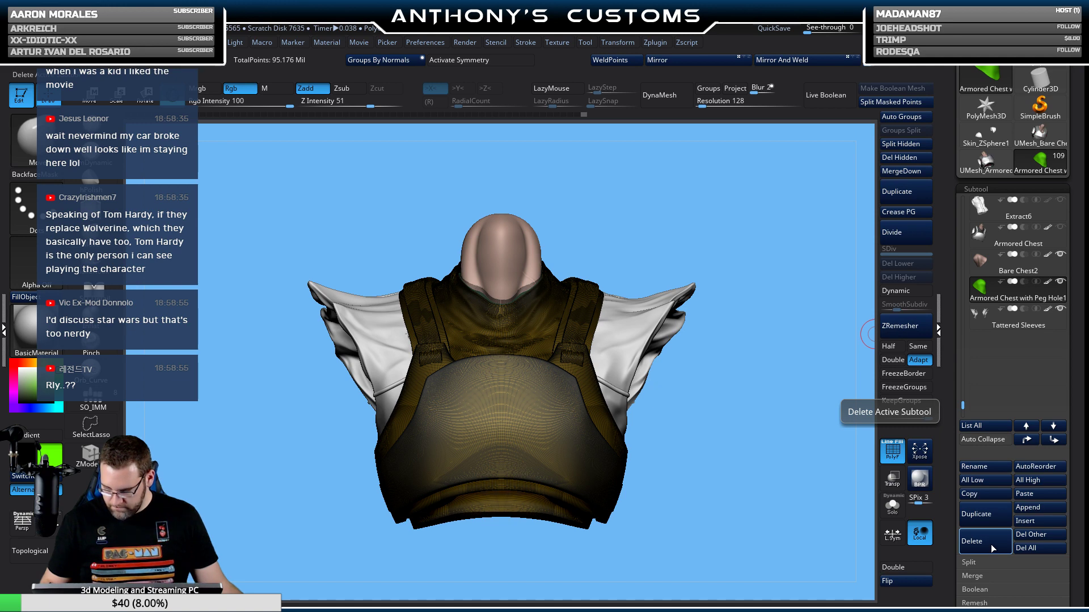
# Delete the armoured chest's hidden geometry and merge Bare Chest2 down into Armored Chest with Peg Hole1.
pyautogui.click(921, 157)
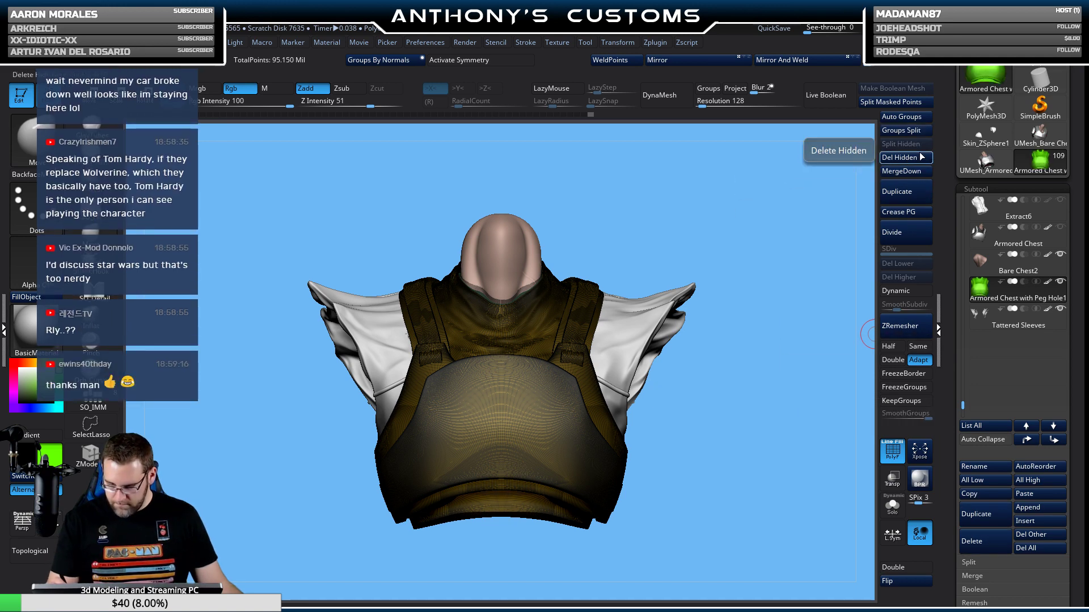
pyautogui.click(991, 262)
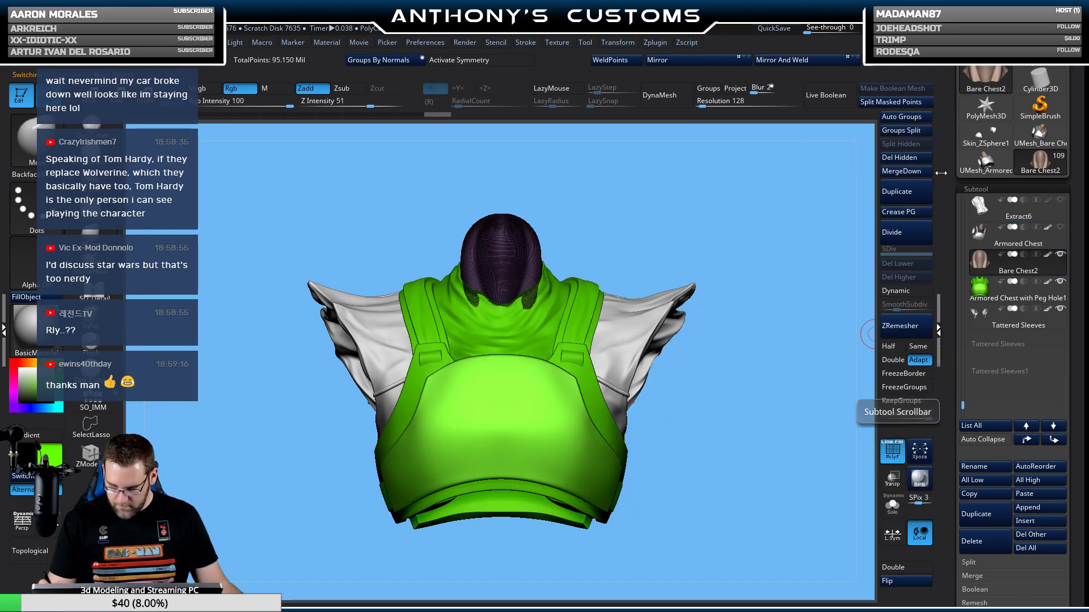
pyautogui.click(906, 171)
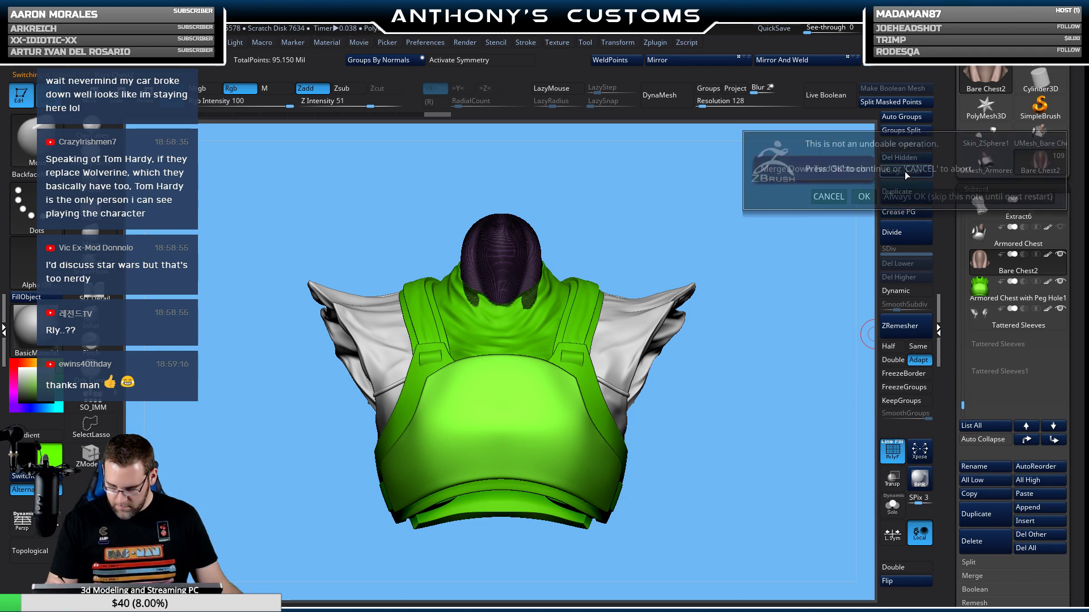
pyautogui.click(861, 195)
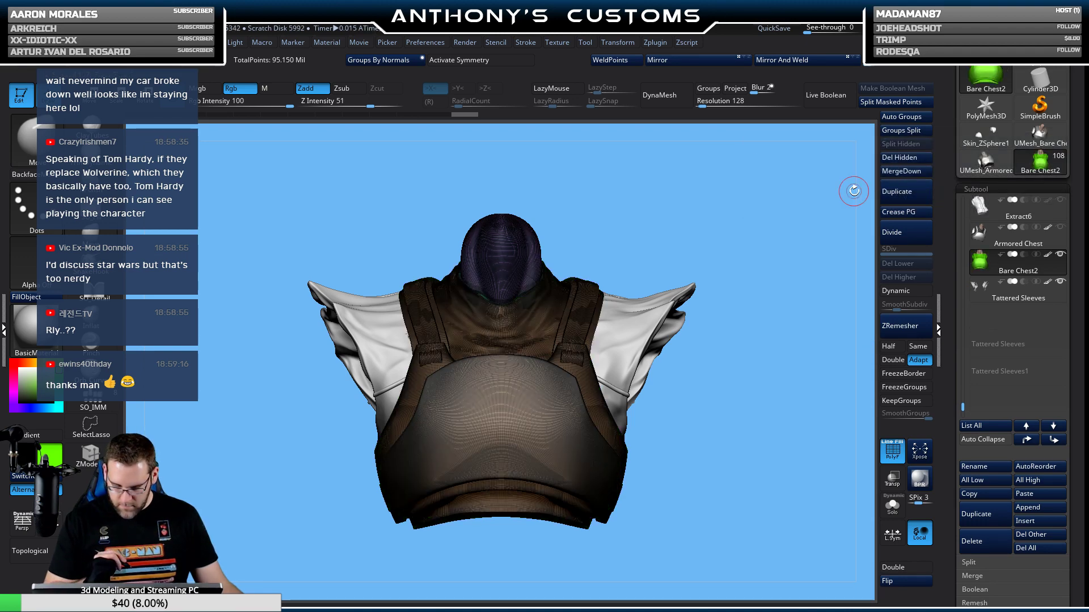
# Select the Tattered Sleeves subtool and hide the chest to expose the peg blocks inside the sleeves.
pyautogui.moveTo(716, 448); pyautogui.dragTo(740, 414)
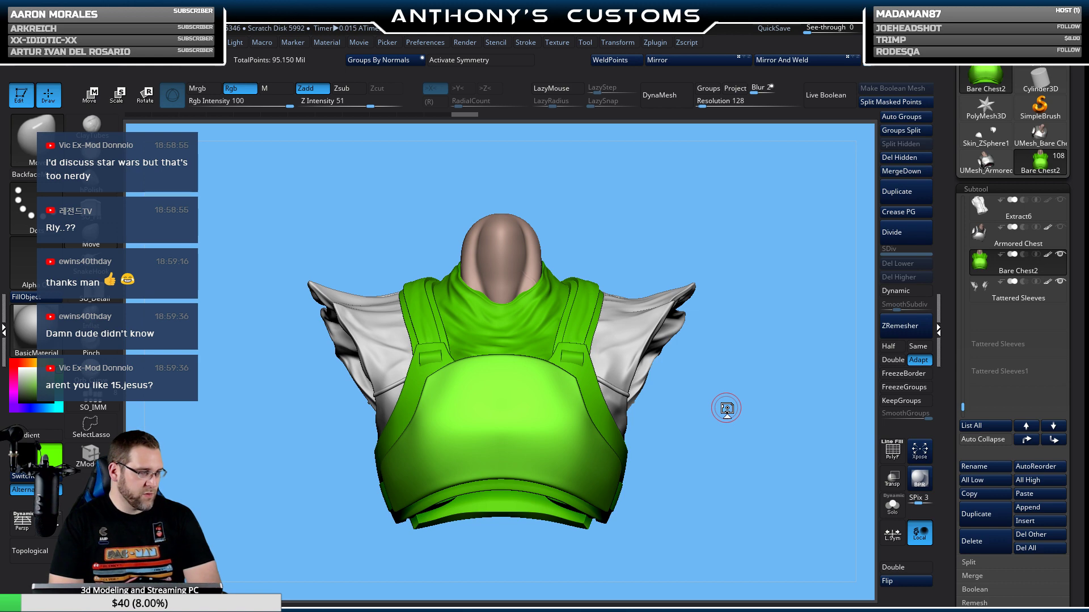
pyautogui.moveTo(705, 187); pyautogui.dragTo(730, 231)
pyautogui.click(1021, 292)
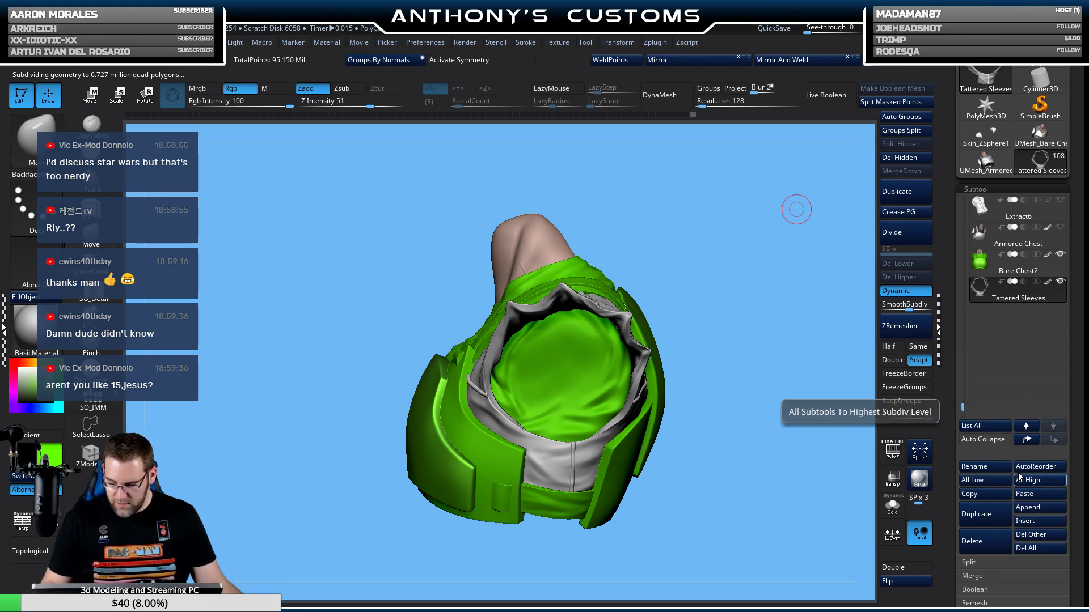
pyautogui.keyDown('shift'); pyautogui.moveTo(714, 468); pyautogui.dragTo(724, 394); pyautogui.keyUp('shift')
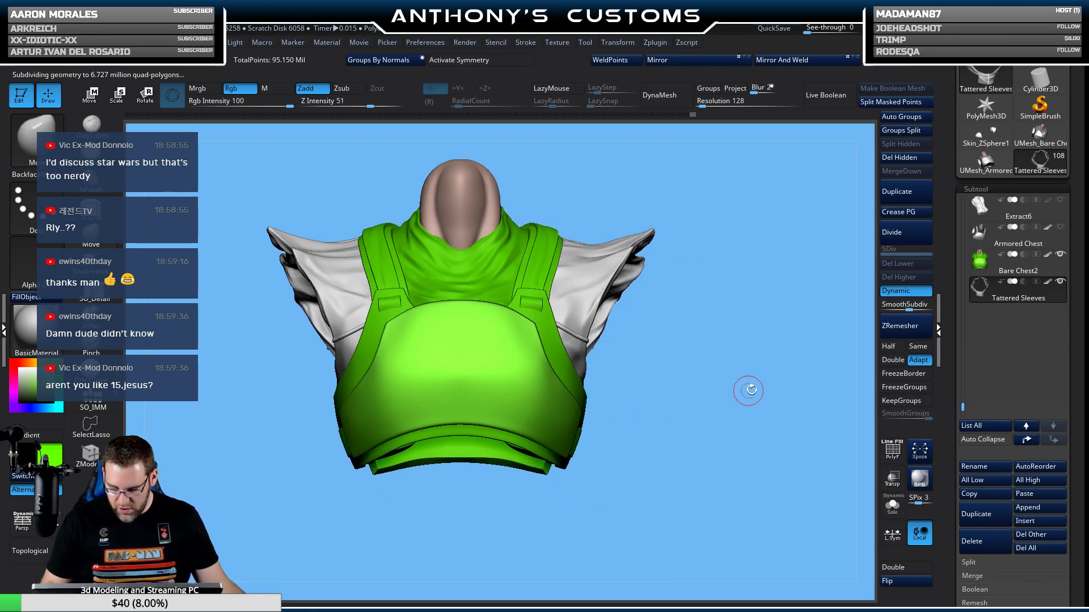
pyautogui.hotkey('ctrl', 'shift', 's')
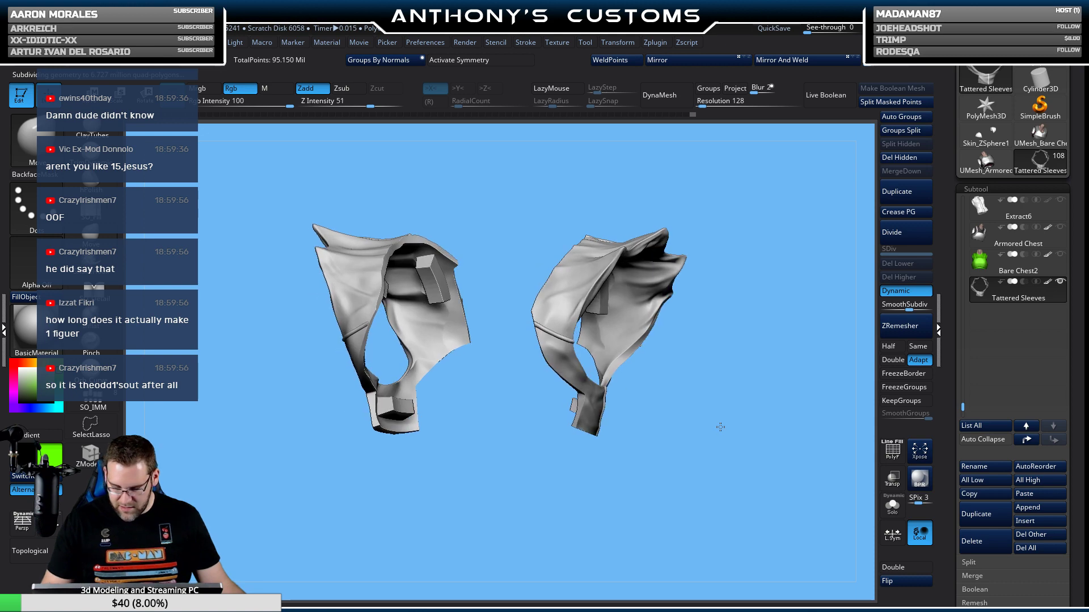
pyautogui.moveTo(725, 385); pyautogui.dragTo(651, 292)
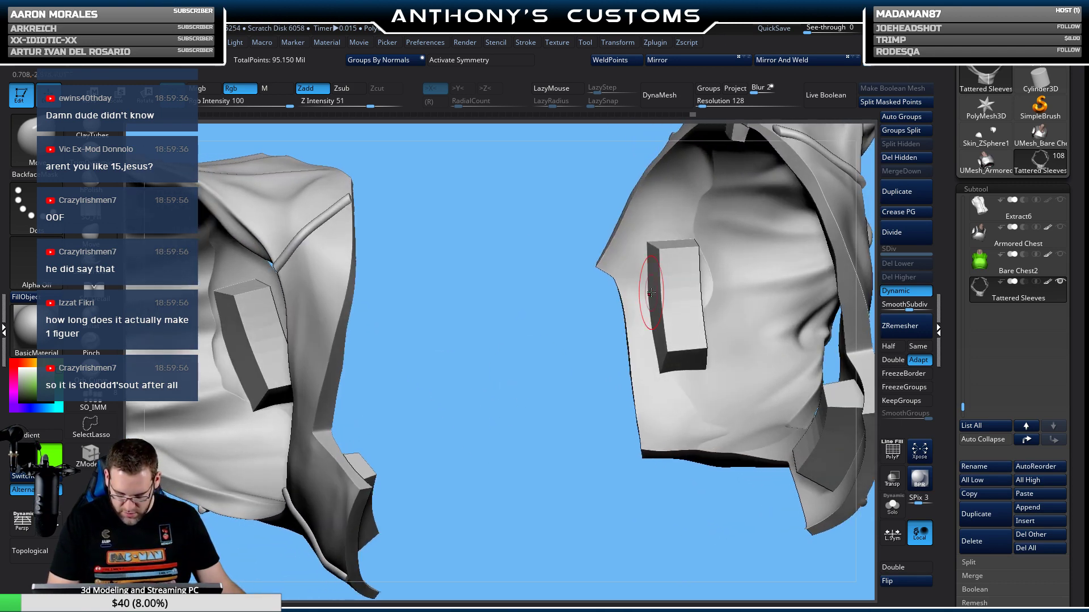
# Compare smooth subdivision levels 0 and 1 on the sleeves' wireframe and leave SmoothSubdiv at 0.
pyautogui.click(916, 305)
pyautogui.moveTo(919, 304); pyautogui.dragTo(884, 305)
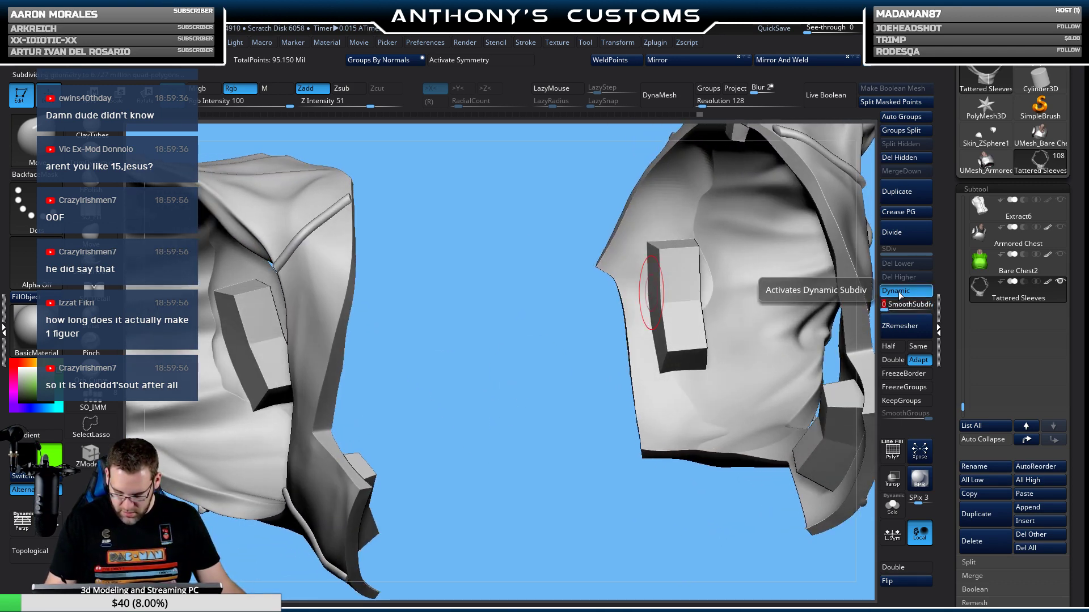
pyautogui.hotkey('shift', 'f')
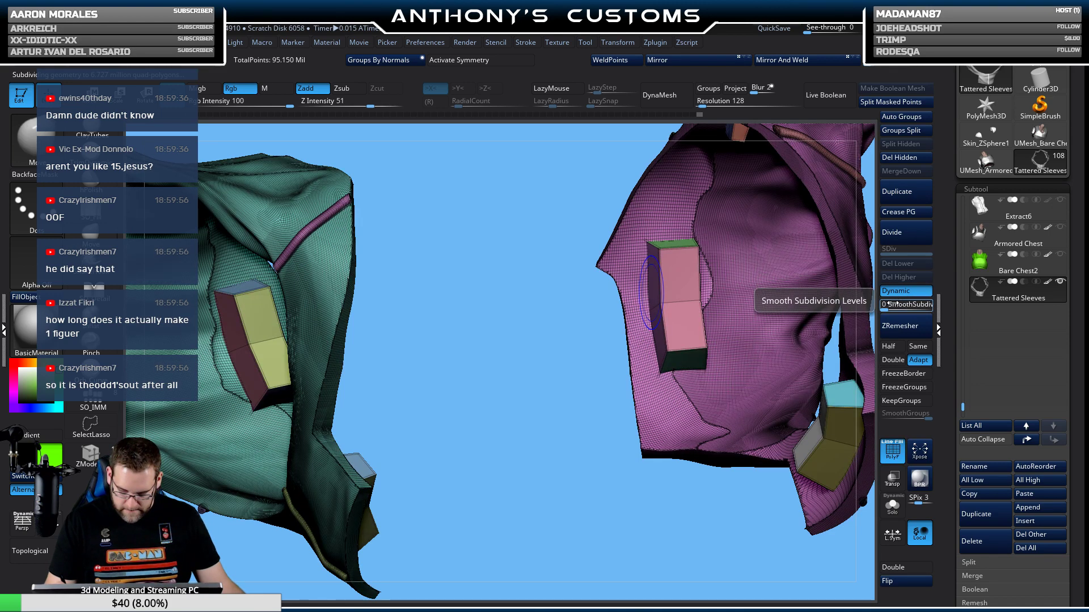
pyautogui.click(891, 305)
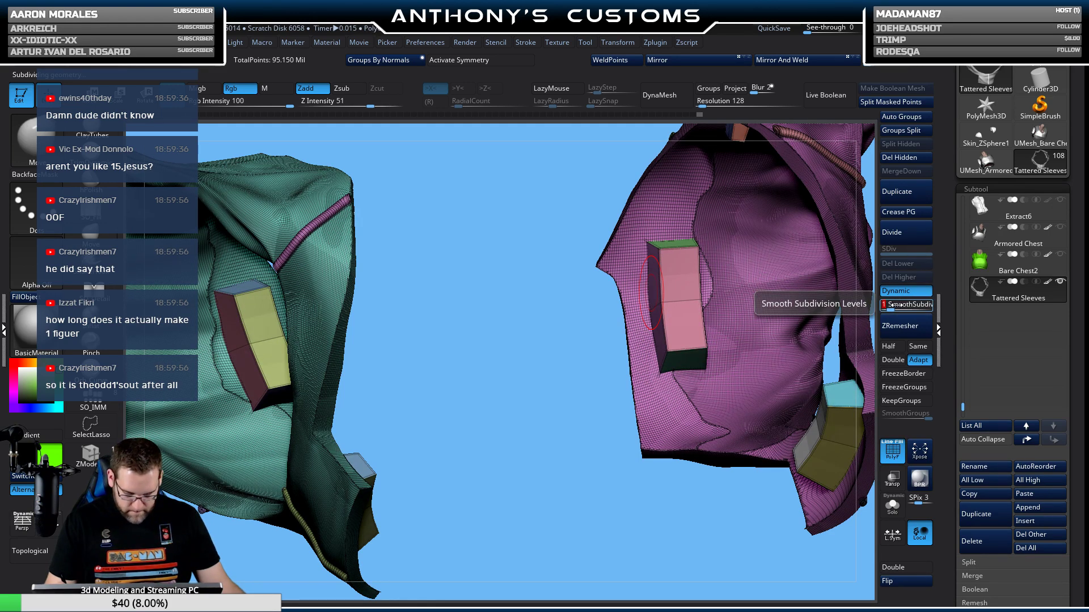
pyautogui.click(885, 307)
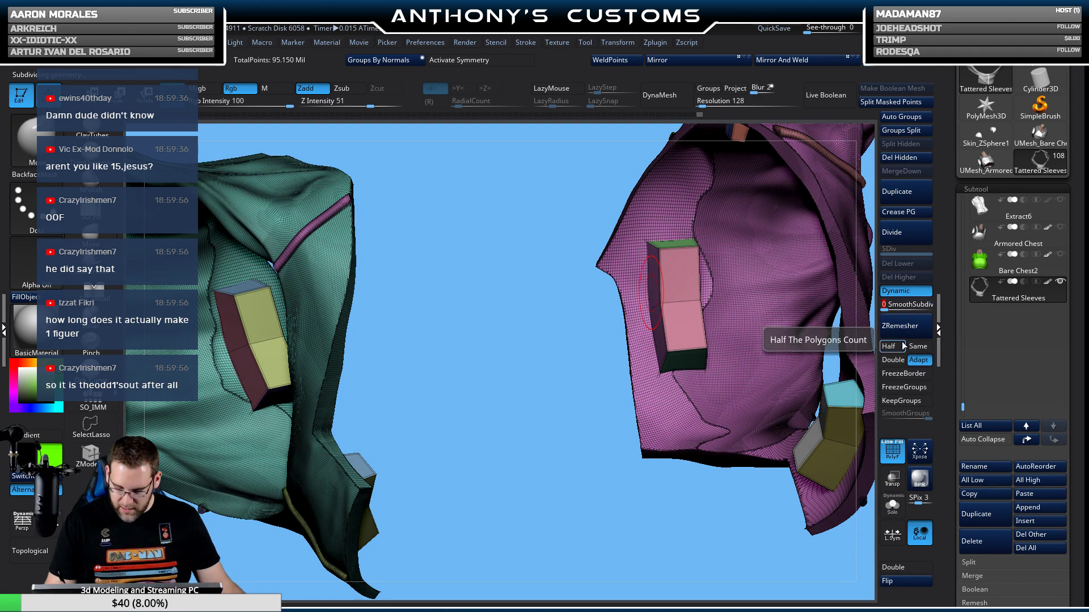
# Split all the peg blocks off Tattered Sleeves into their own subtool, using auto groups to hide them.
pyautogui.click(902, 117)
pyautogui.moveTo(700, 225)
pyautogui.mouseDown()
pyautogui.moveTo(462, 352)
pyautogui.moveTo(588, 326)
pyautogui.moveTo(644, 256)
pyautogui.moveTo(696, 351)
pyautogui.moveTo(697, 411)
pyautogui.moveTo(639, 403)
pyautogui.moveTo(710, 377)
pyautogui.moveTo(611, 328)
pyautogui.mouseUp()
pyautogui.hotkey('ctrl', 'shift')
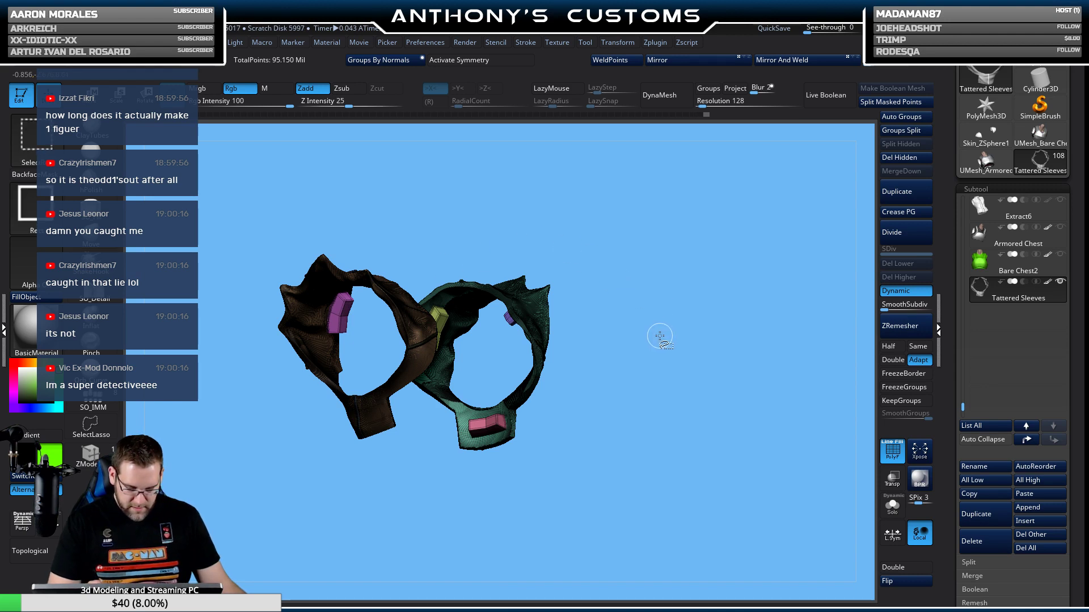
pyautogui.keyDown('ctrl'); pyautogui.keyDown('shift'); pyautogui.click(340, 315); pyautogui.keyUp('shift'); pyautogui.keyUp('ctrl')
pyautogui.keyDown('ctrl'); pyautogui.keyDown('shift'); pyautogui.click(342, 315); pyautogui.keyUp('shift'); pyautogui.keyUp('ctrl')
pyautogui.keyDown('ctrl'); pyautogui.keyDown('shift'); pyautogui.click(451, 322); pyautogui.keyUp('shift'); pyautogui.keyUp('ctrl')
pyautogui.keyDown('ctrl'); pyautogui.keyDown('shift'); pyautogui.click(490, 427); pyautogui.keyUp('shift'); pyautogui.keyUp('ctrl')
pyautogui.moveTo(620, 403)
pyautogui.mouseDown()
pyautogui.moveTo(578, 396)
pyautogui.moveTo(501, 355)
pyautogui.mouseUp()
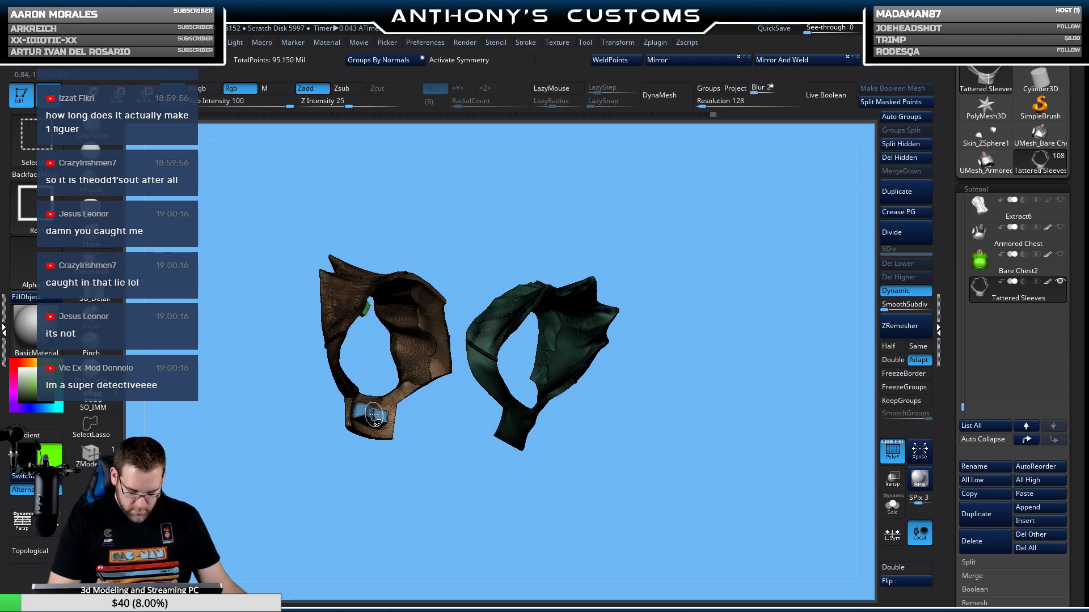
pyautogui.moveTo(391, 448); pyautogui.dragTo(365, 326)
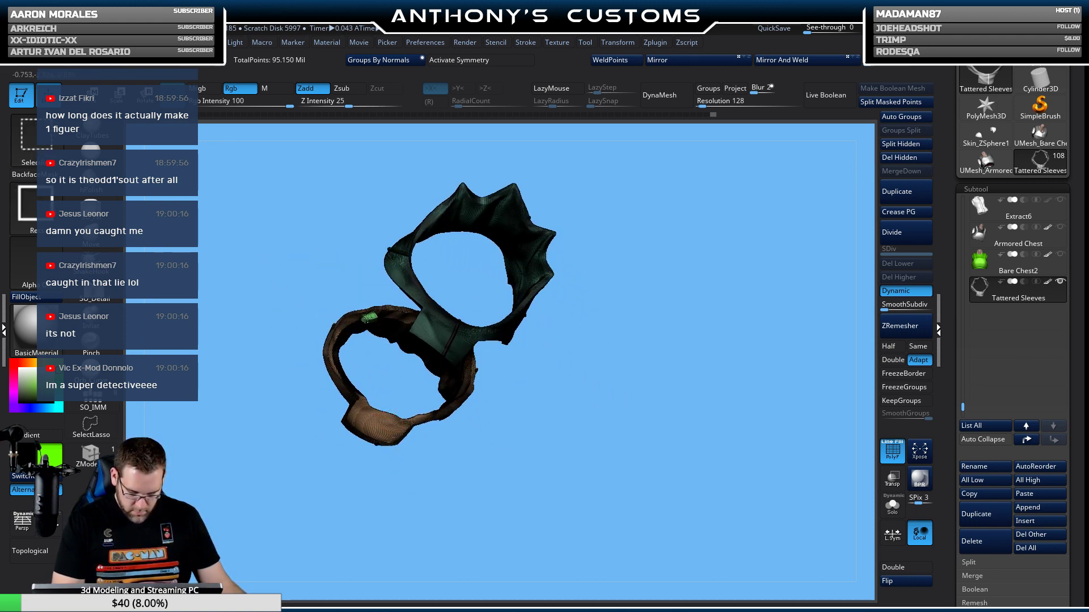
pyautogui.keyDown('shift'); pyautogui.moveTo(488, 363); pyautogui.dragTo(842, 274); pyautogui.keyUp('shift')
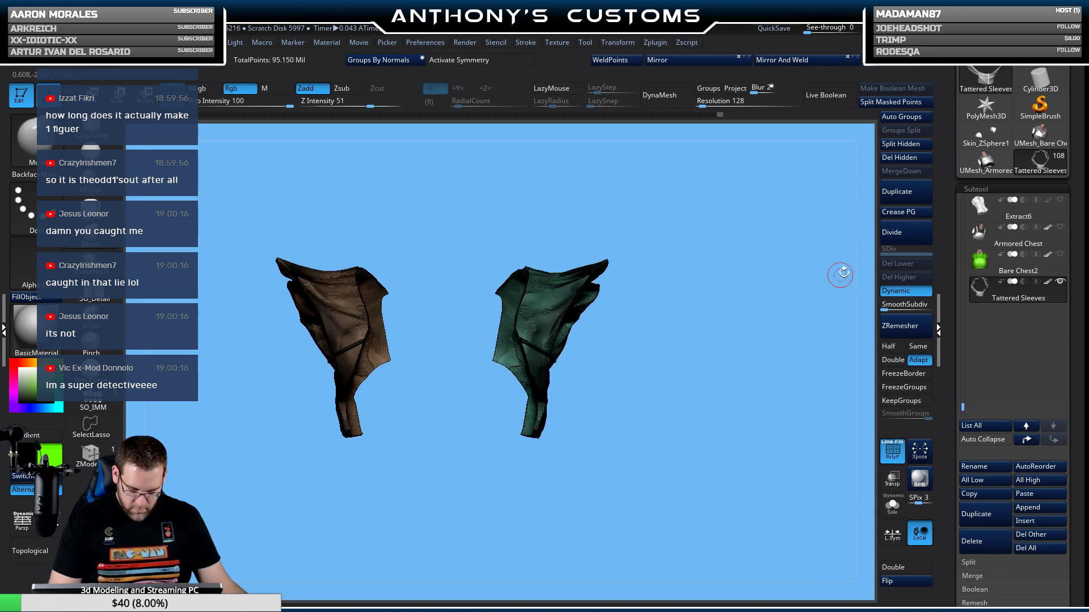
pyautogui.click(909, 146)
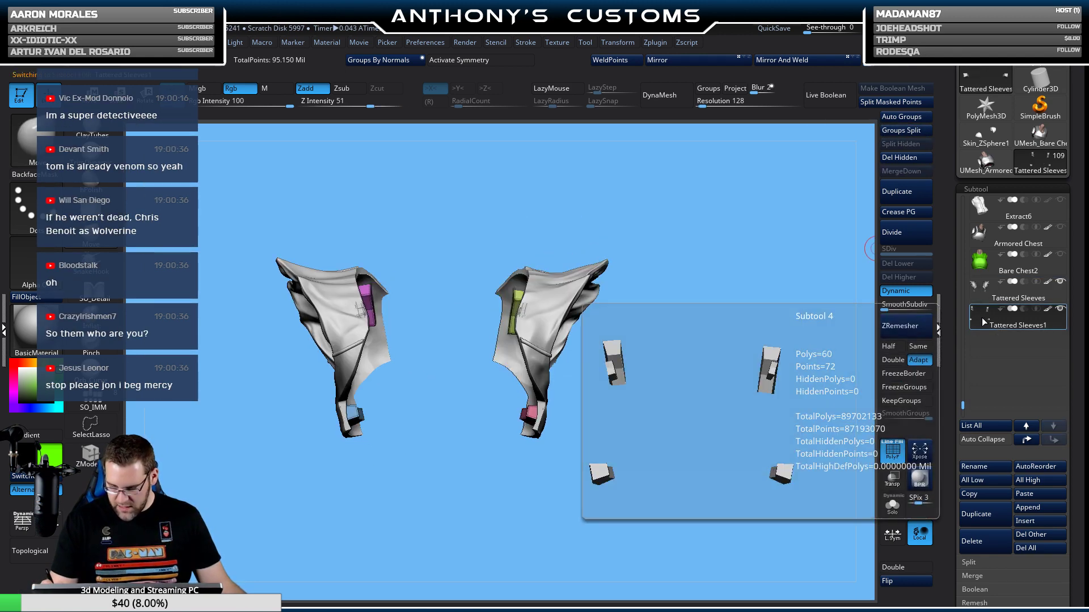
# Isolate the split-off peg blocks in Tattered Sleeves1 and apply their dynamic subdivision as real geometry.
pyautogui.click(891, 511)
pyautogui.moveTo(730, 369); pyautogui.dragTo(749, 369)
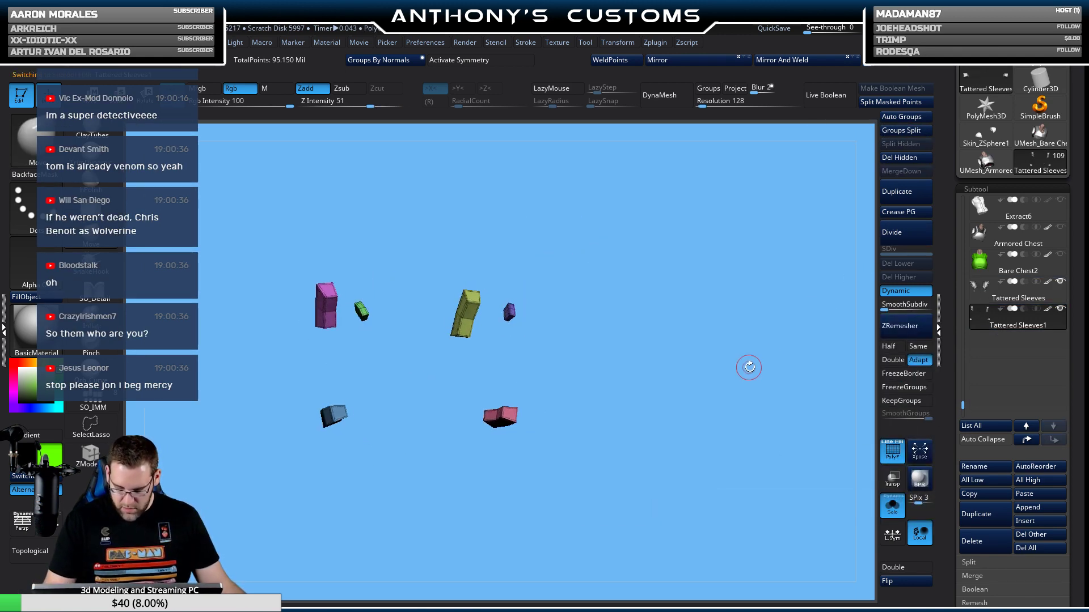
pyautogui.click(887, 306)
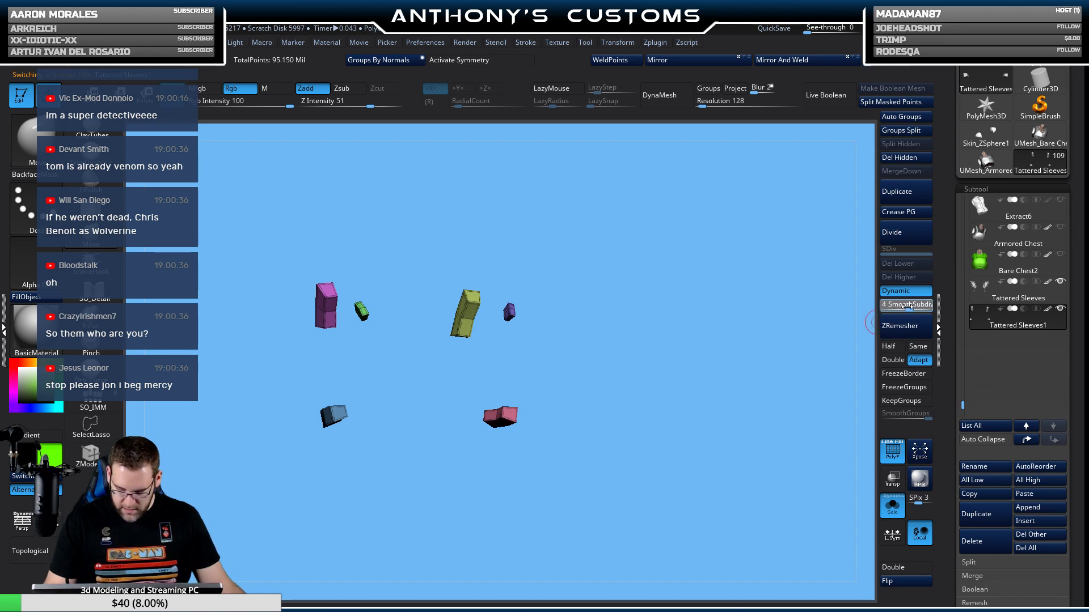
pyautogui.moveTo(765, 363); pyautogui.dragTo(688, 393)
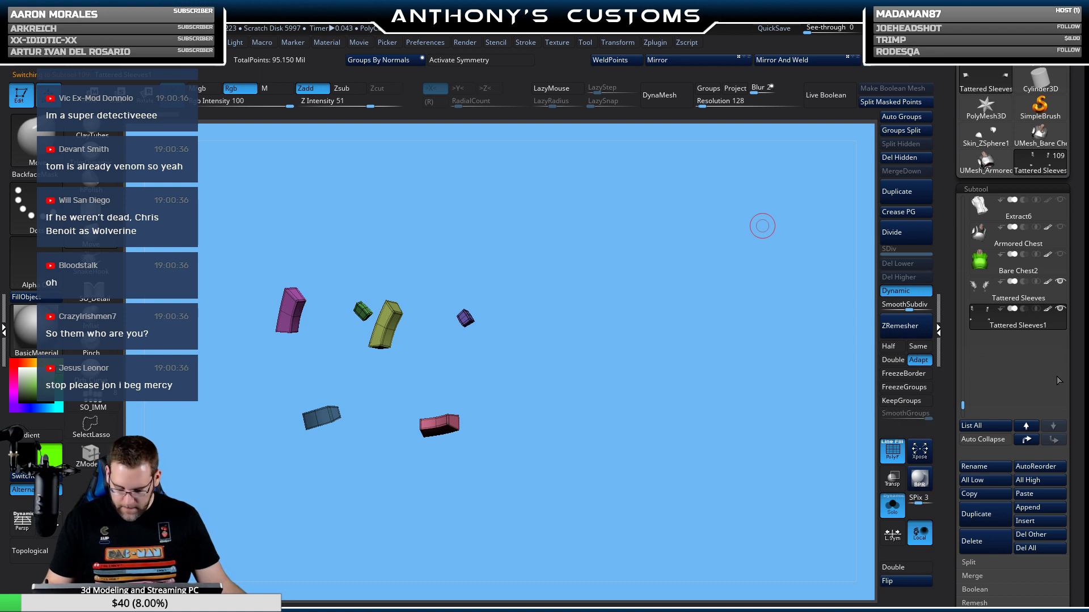
pyautogui.scroll(-5, 1054, 488)
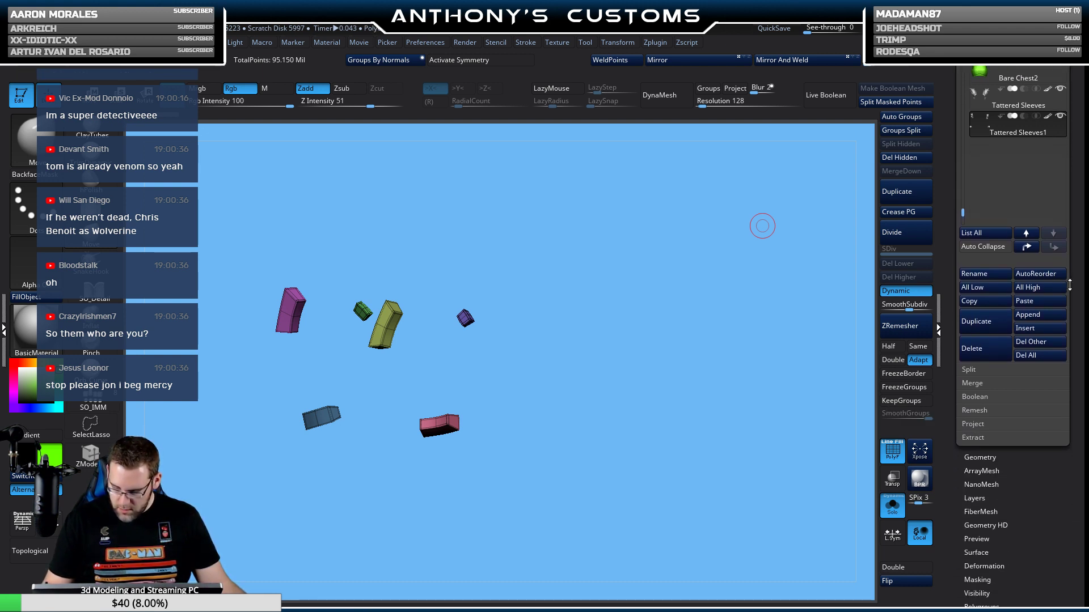
pyautogui.scroll(-3, 1053, 489)
pyautogui.click(1005, 469)
pyautogui.click(1036, 483)
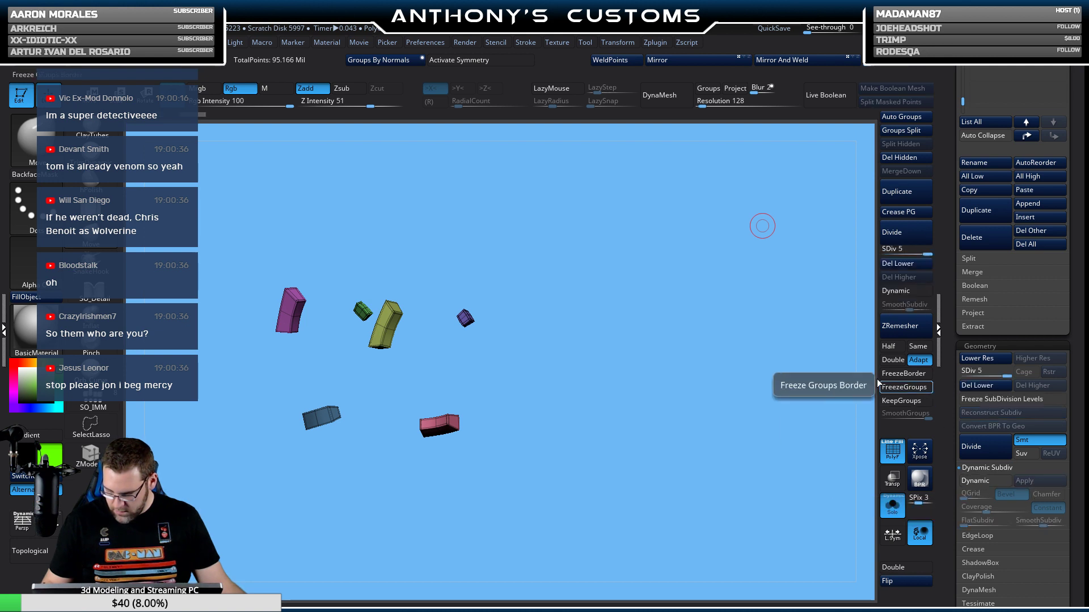
pyautogui.moveTo(671, 308); pyautogui.dragTo(659, 369)
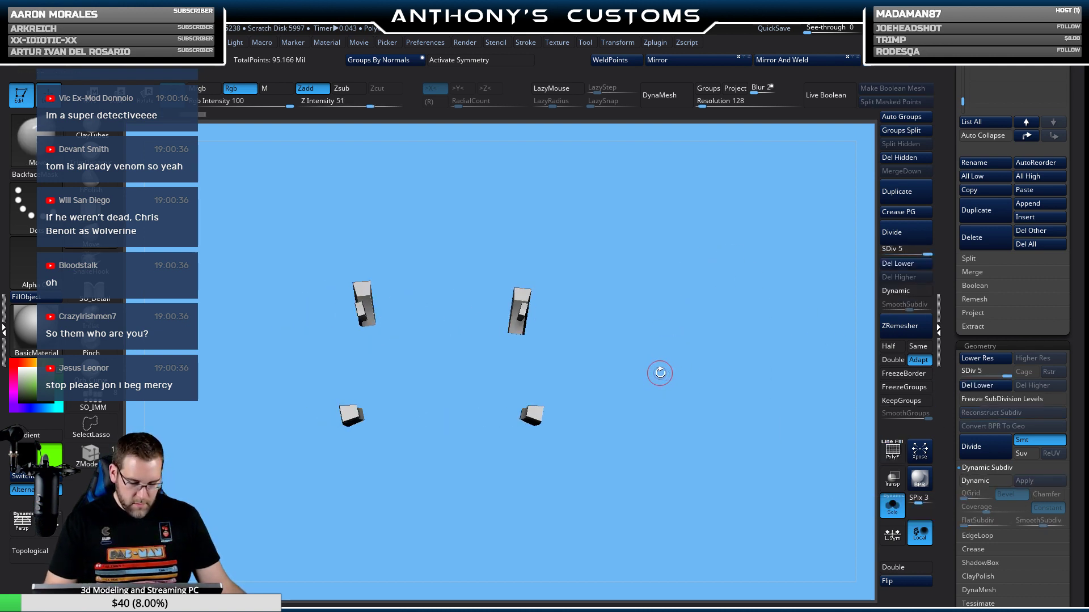
# Select the Tattered Sleeves subtool and turn off its dynamic subdivision.
pyautogui.scroll(6, 1006, 221)
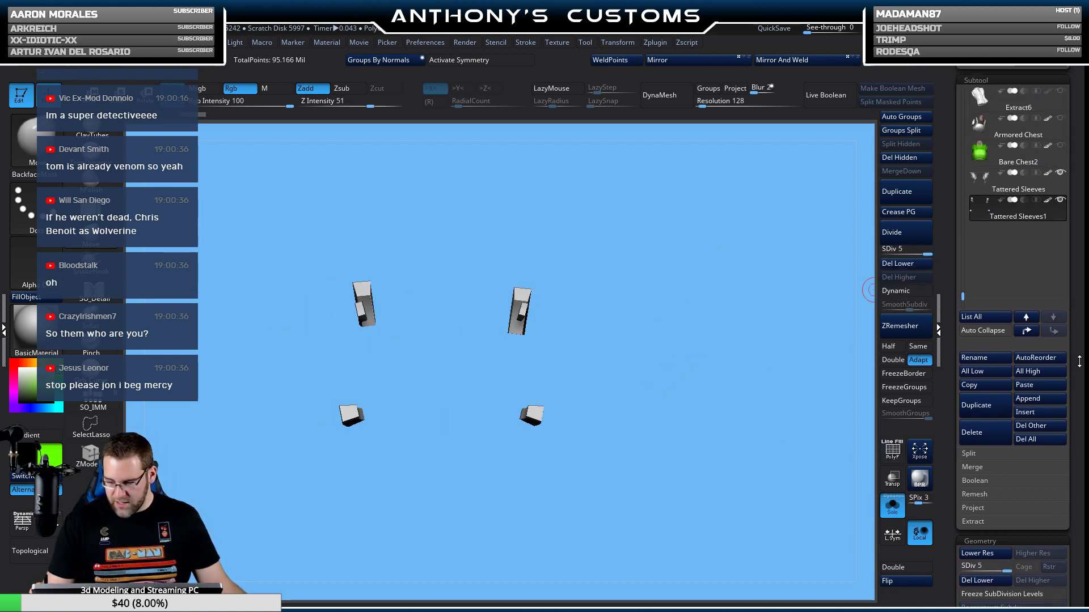
pyautogui.click(997, 202)
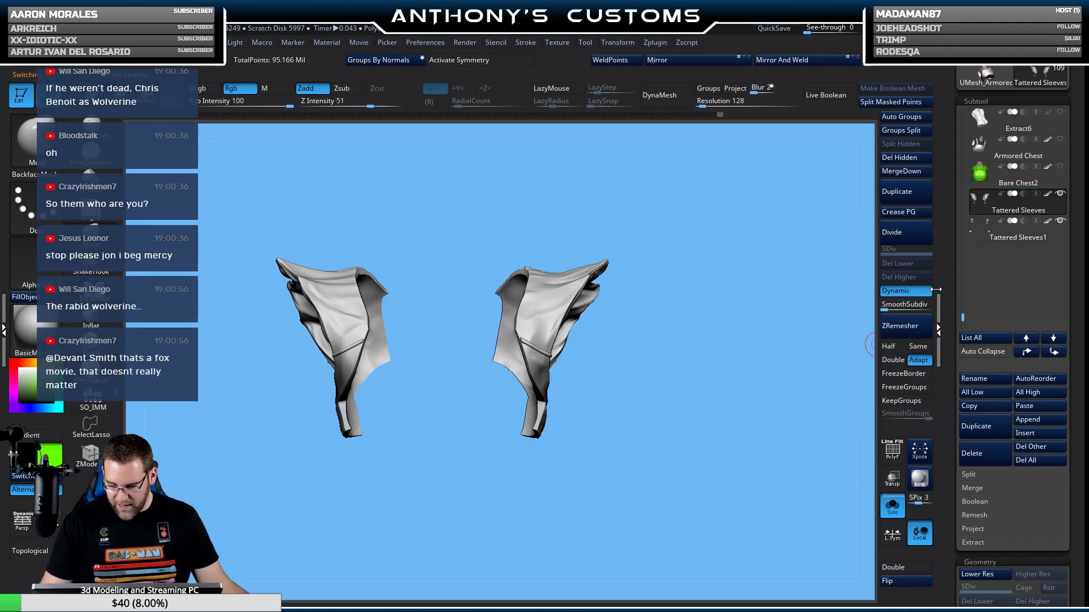
pyautogui.click(893, 307)
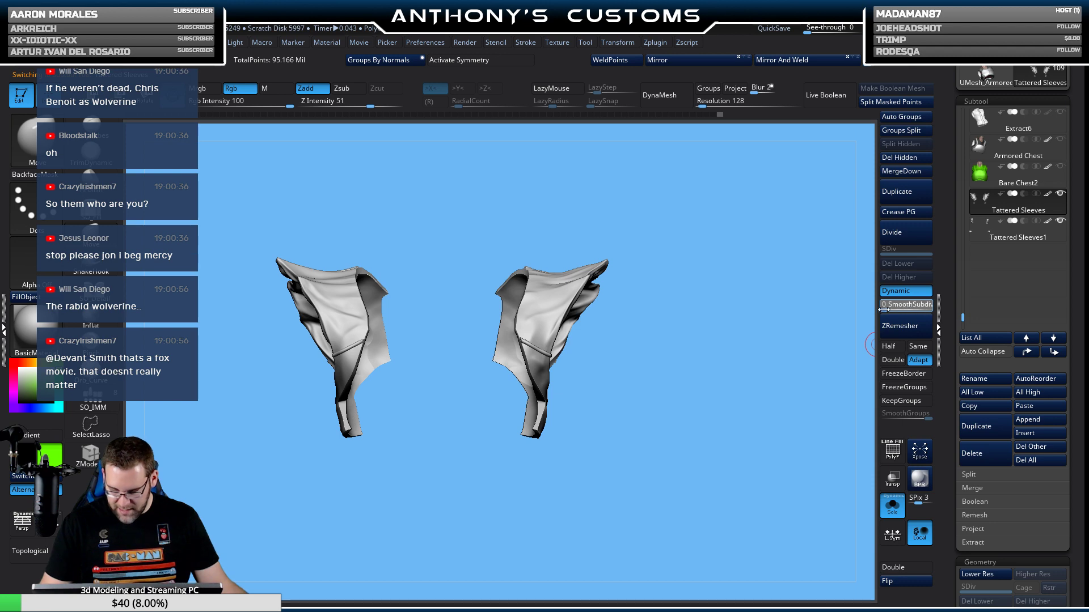
pyautogui.click(896, 291)
# Merge Tattered Sleeves down with the Tattered Sleeves1 peg blocks.
pyautogui.press('f')
pyautogui.press('shift')
pyautogui.moveTo(740, 401)
pyautogui.mouseDown()
pyautogui.moveTo(720, 433)
pyautogui.moveTo(827, 324)
pyautogui.mouseUp()
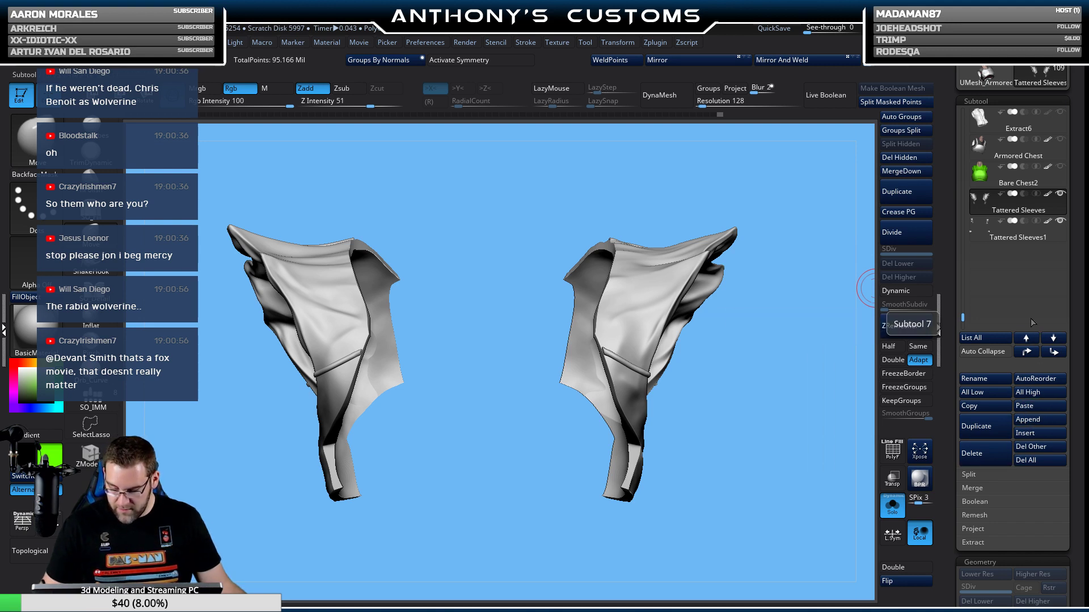
pyautogui.click(903, 172)
pyautogui.click(870, 194)
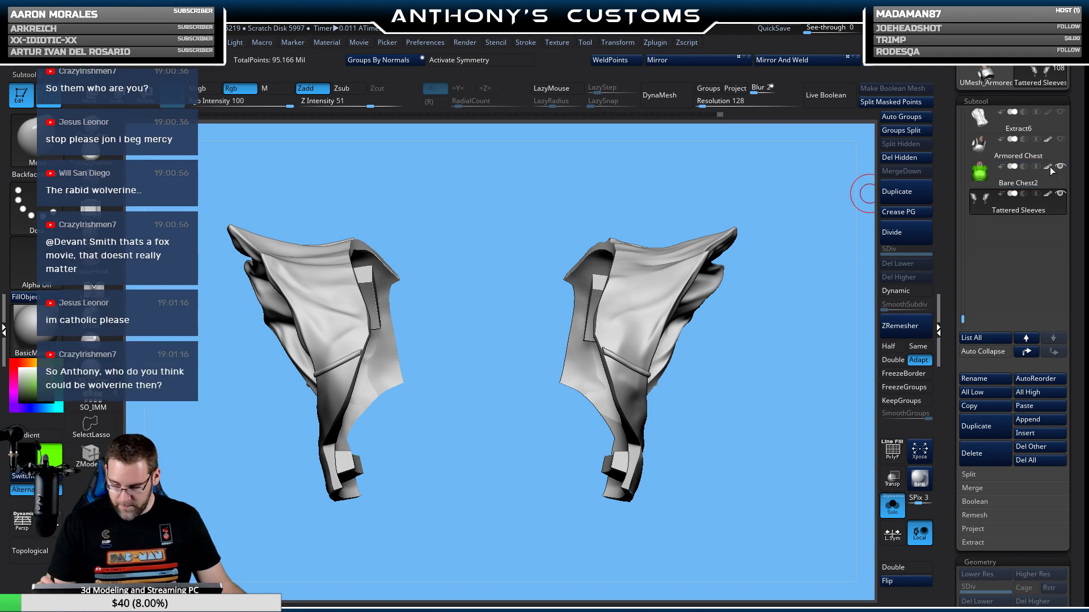
# Examine the merged sleeves and their peg blocks from several angles, with and without the wireframe.
pyautogui.moveTo(759, 369); pyautogui.dragTo(812, 316)
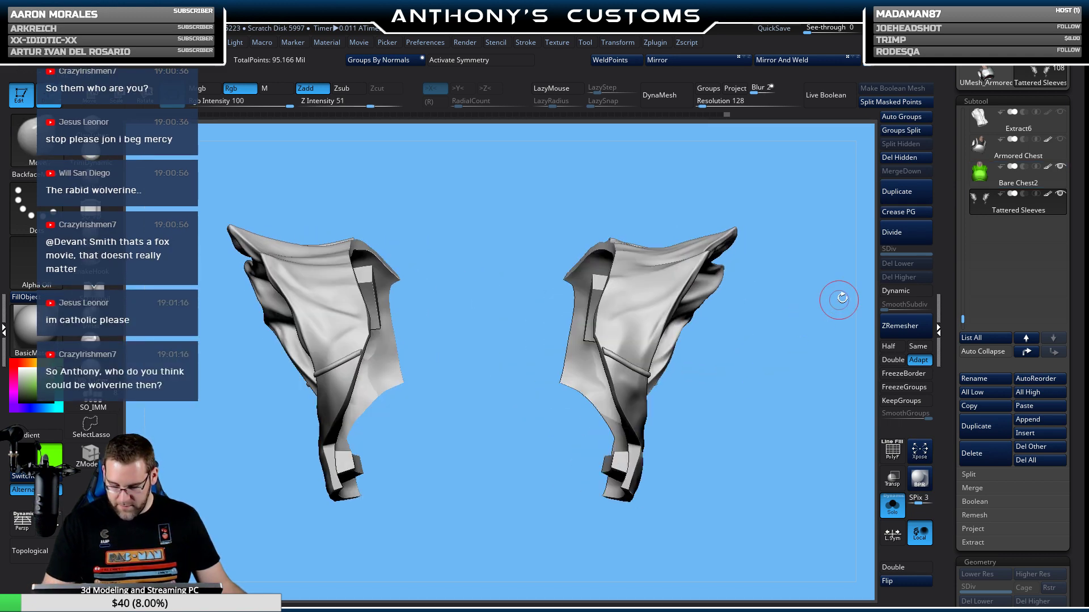
pyautogui.moveTo(1060, 167)
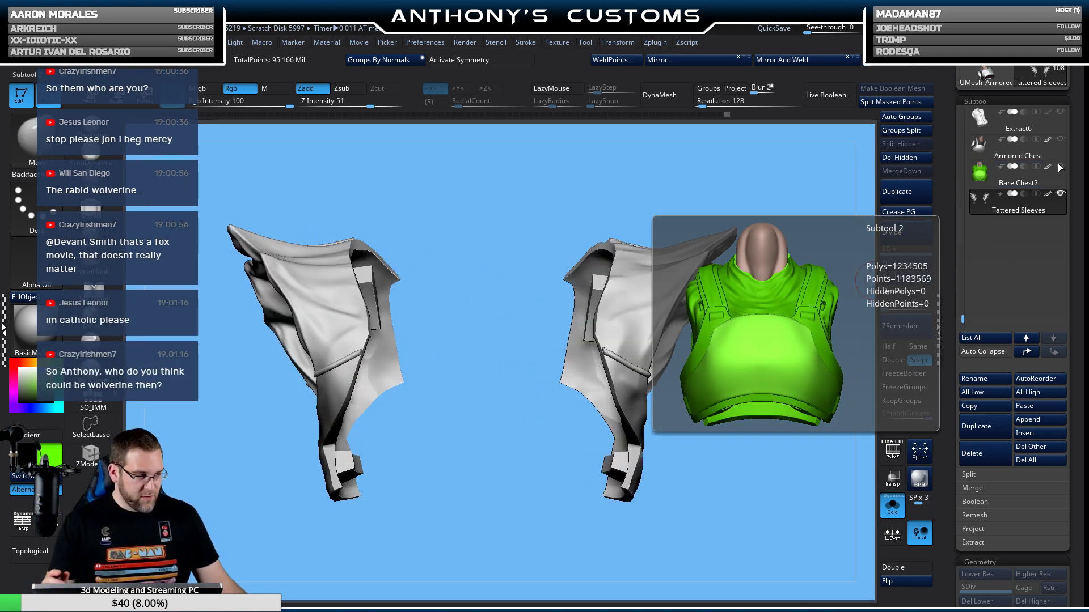
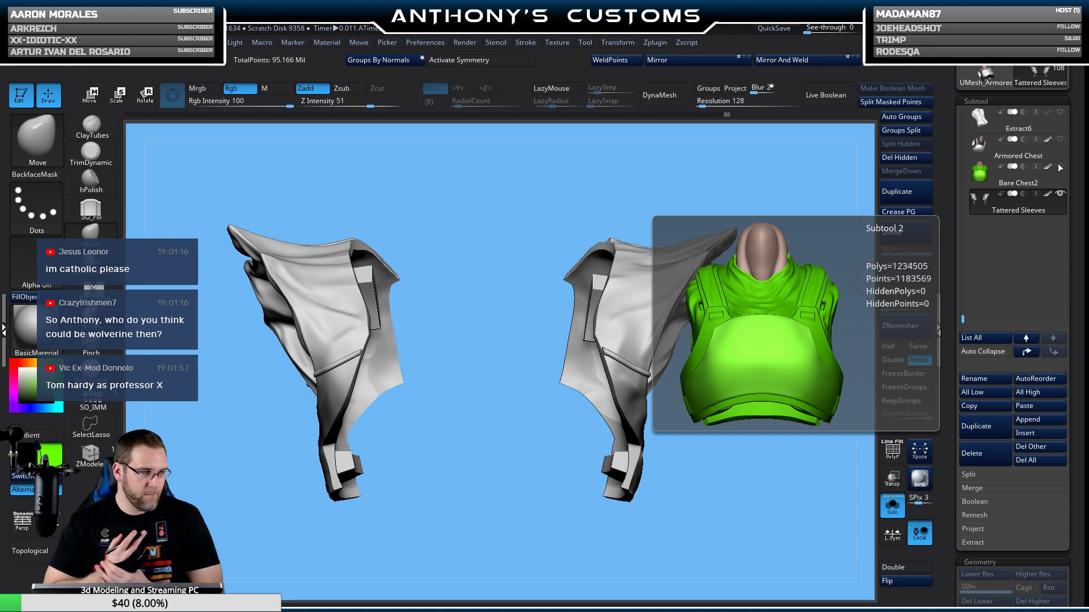
pyautogui.moveTo(737, 482); pyautogui.dragTo(510, 459)
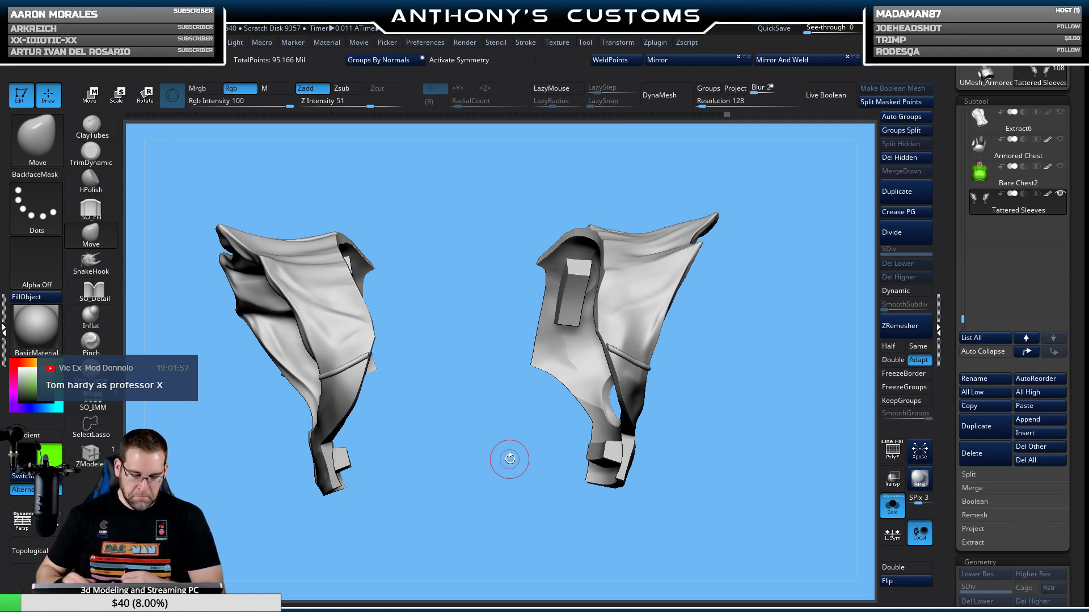
pyautogui.hotkey('shift', 'f')
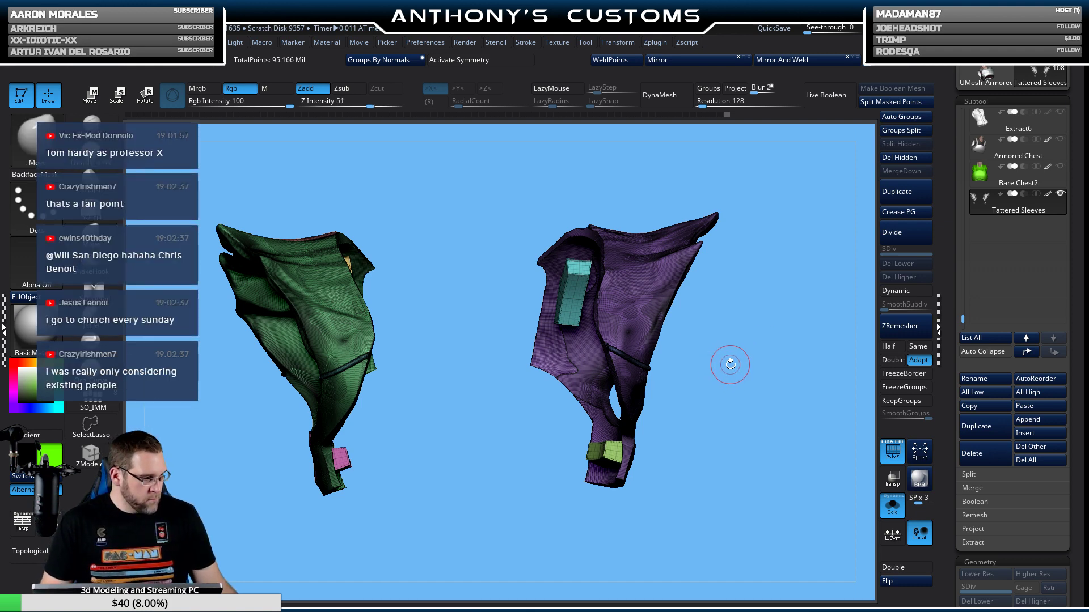
pyautogui.hotkey('shift', 'f')
pyautogui.moveTo(720, 397); pyautogui.dragTo(816, 323)
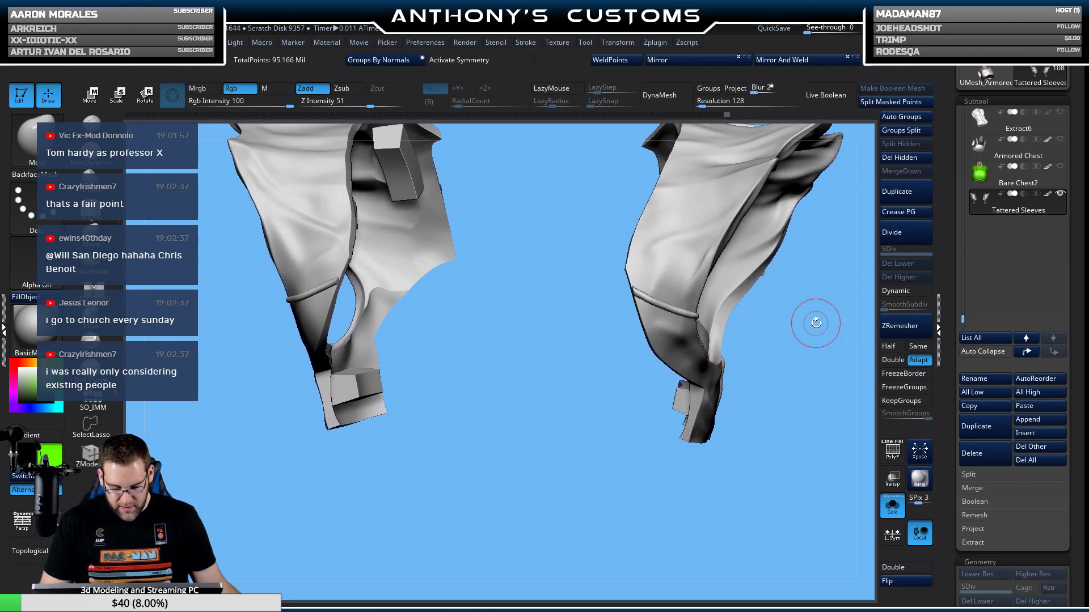
# Append a Sphere3D subtool and move it up between the lower ends of the tattered sleeves.
pyautogui.click(1025, 433)
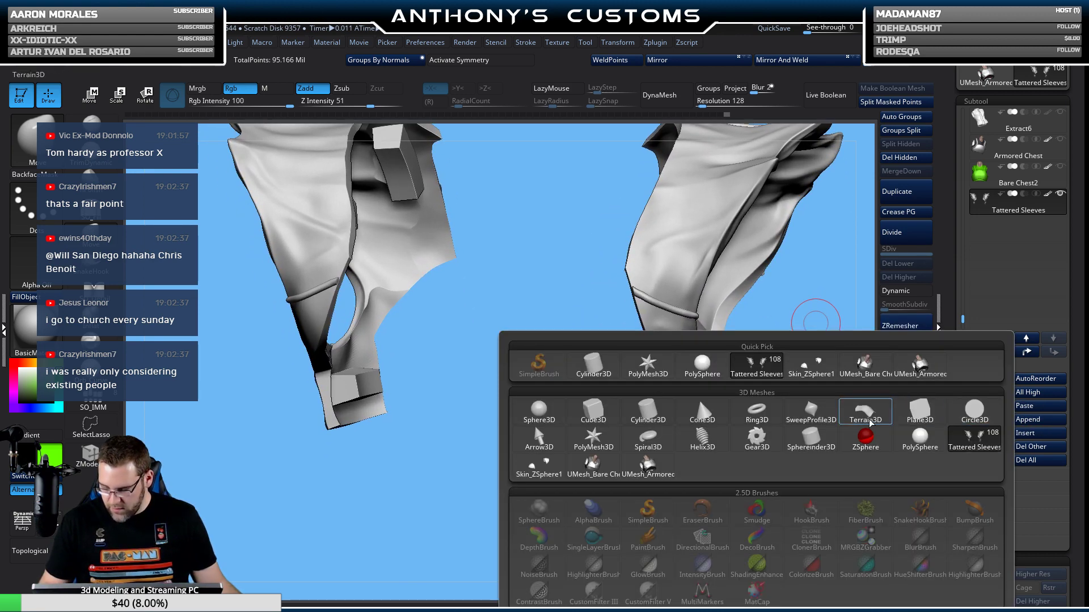
pyautogui.click(545, 418)
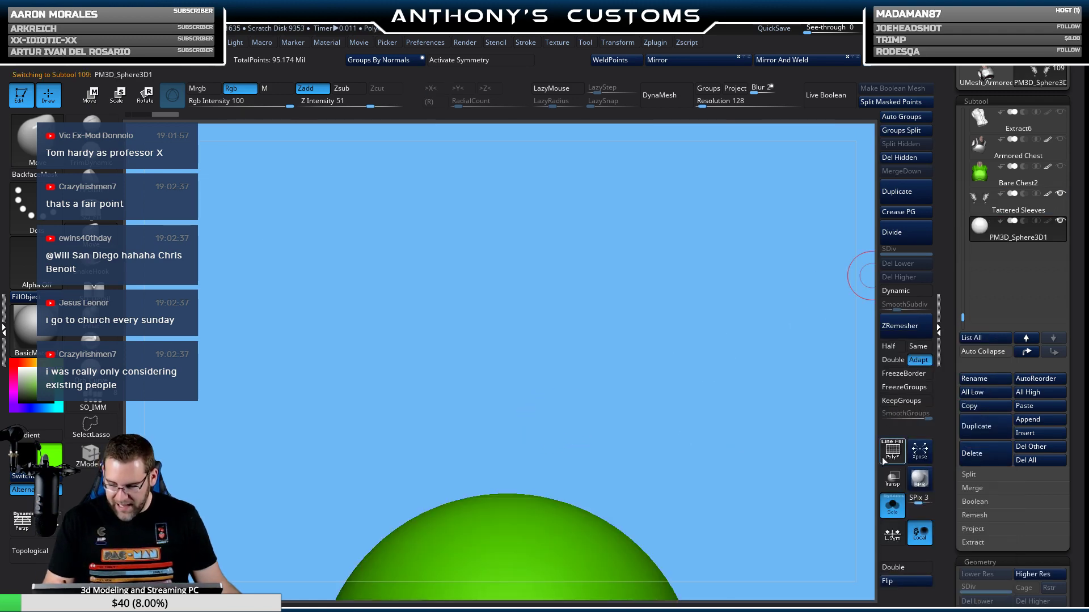
pyautogui.press('w')
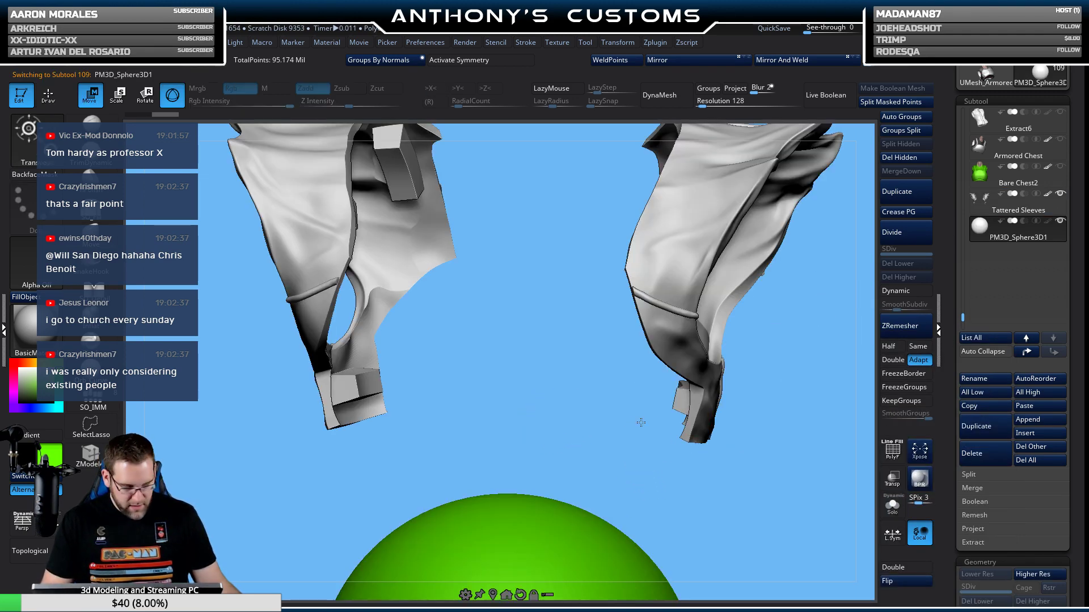
pyautogui.keyDown('alt'); pyautogui.moveTo(582, 458); pyautogui.dragTo(592, 339); pyautogui.keyUp('alt')
pyautogui.moveTo(516, 559); pyautogui.dragTo(450, 582)
pyautogui.moveTo(512, 492); pyautogui.dragTo(509, 141)
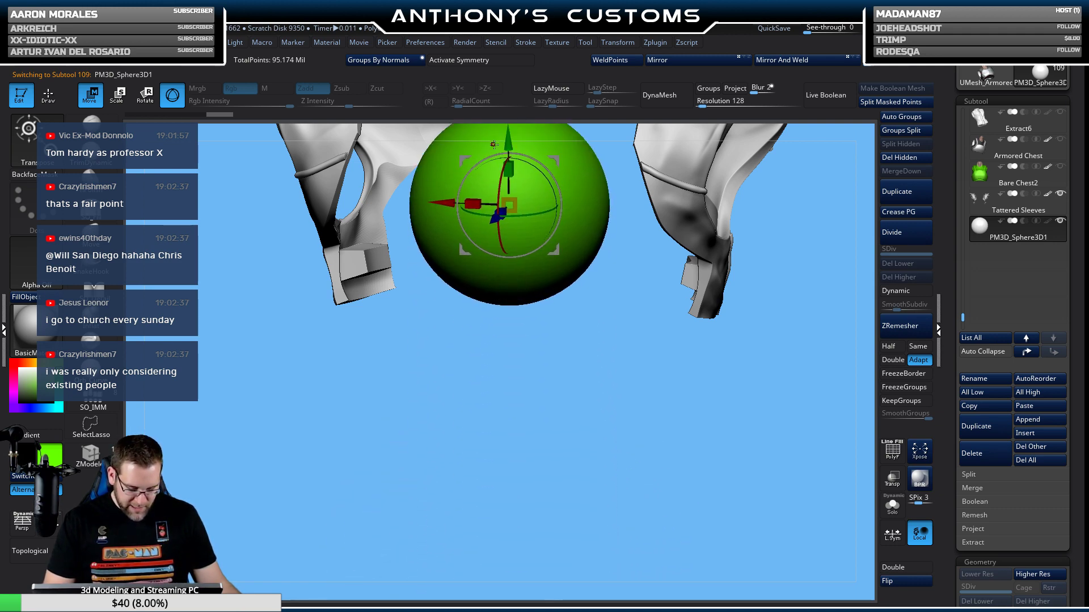
# Scale the sphere down to a small ball and move it beside the peg block at the sleeve's lower end.
pyautogui.moveTo(509, 205); pyautogui.dragTo(538, 284)
pyautogui.keyDown('alt'); pyautogui.moveTo(433, 315); pyautogui.dragTo(433, 381); pyautogui.keyUp('alt')
pyautogui.moveTo(511, 397); pyautogui.dragTo(593, 409)
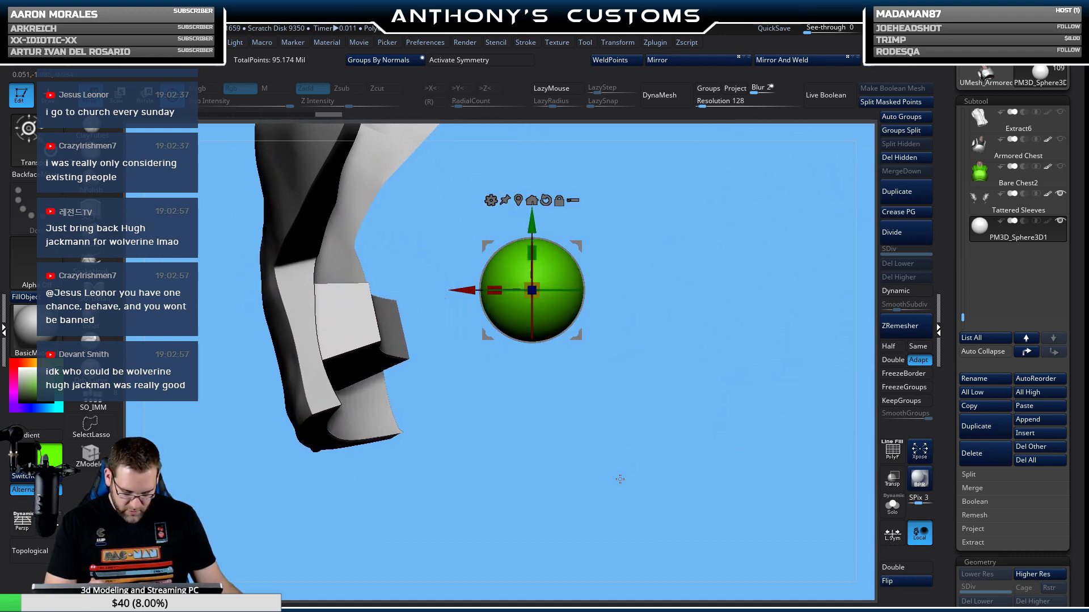
pyautogui.moveTo(579, 259); pyautogui.dragTo(447, 344)
pyautogui.moveTo(607, 335); pyautogui.dragTo(603, 379)
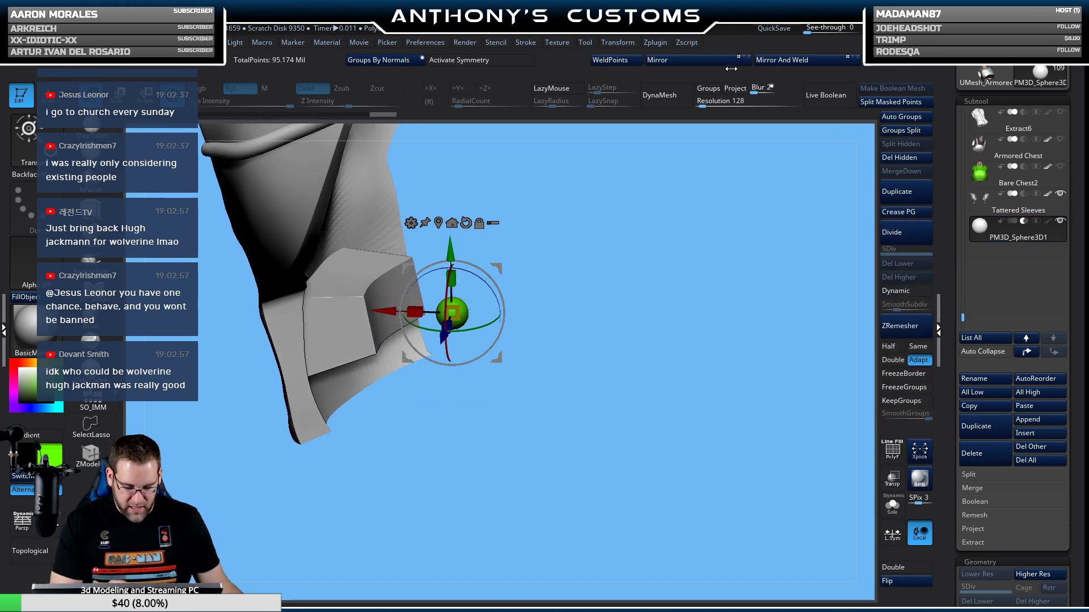
# Turn on Live Boolean and position the subtractive sphere at the outer end of the sleeve's lower peg block.
pyautogui.click(821, 100)
pyautogui.moveTo(391, 312); pyautogui.dragTo(324, 339)
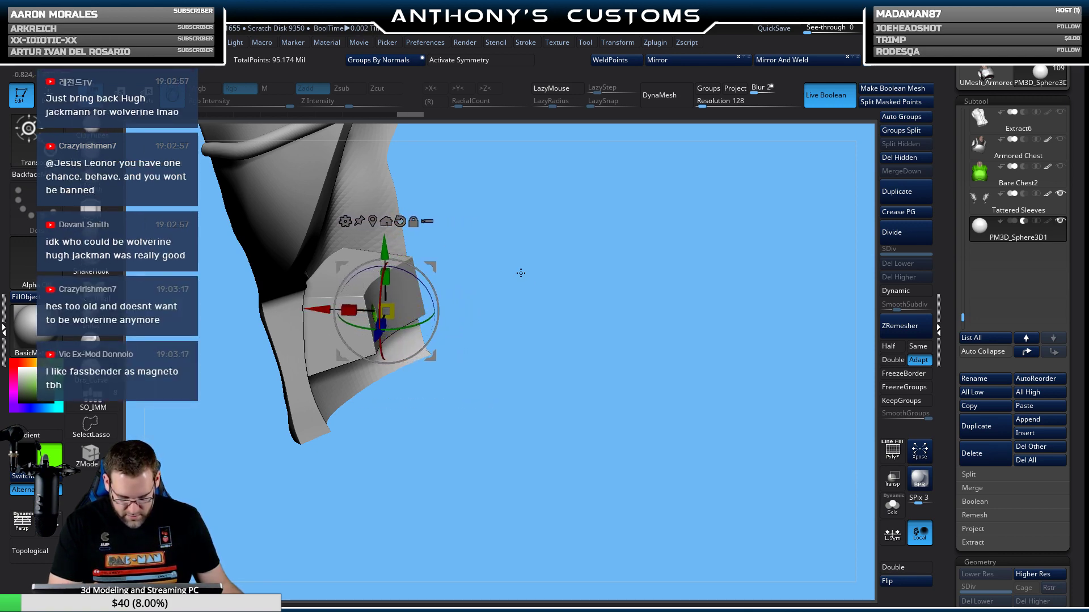
pyautogui.moveTo(324, 338); pyautogui.dragTo(338, 340, button='right')
pyautogui.moveTo(338, 340); pyautogui.dragTo(398, 326)
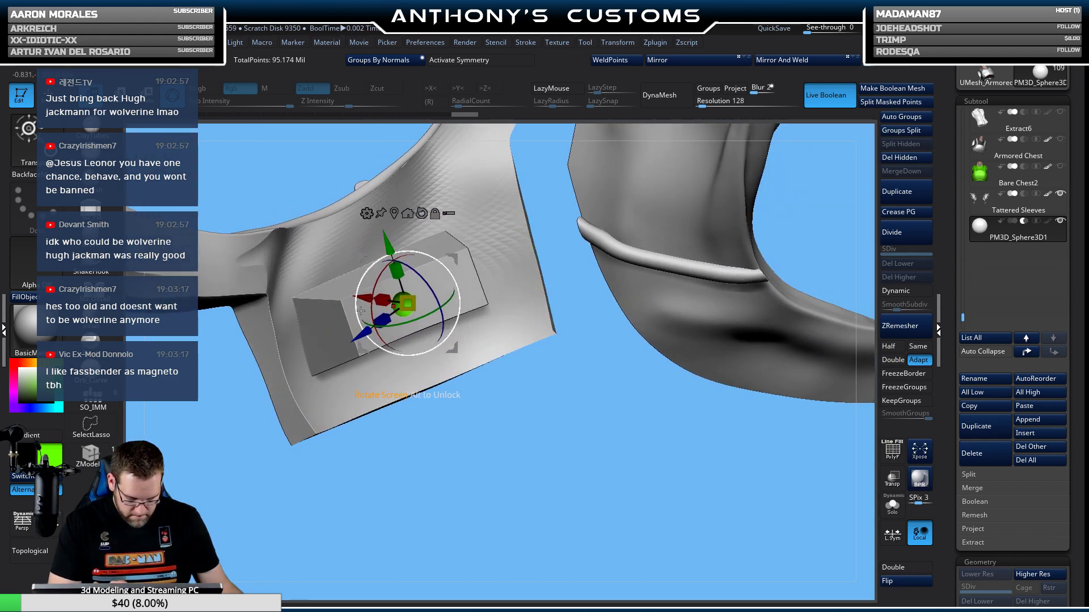
pyautogui.moveTo(410, 445)
pyautogui.mouseDown(button='right')
pyautogui.moveTo(416, 461)
pyautogui.moveTo(424, 439)
pyautogui.mouseUp(button='right')
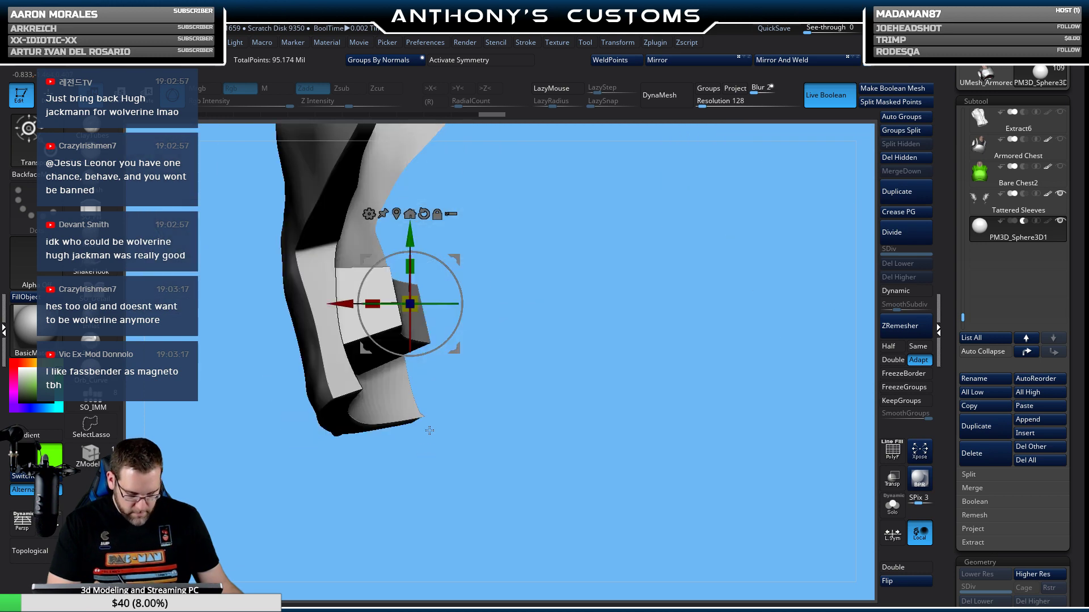
pyautogui.press('q')
pyautogui.moveTo(563, 474)
pyautogui.keyDown('shift'); pyautogui.mouseDown(button='right')
pyautogui.moveTo(535, 389)
pyautogui.moveTo(535, 430)
pyautogui.mouseUp(button='right'); pyautogui.keyUp('shift')
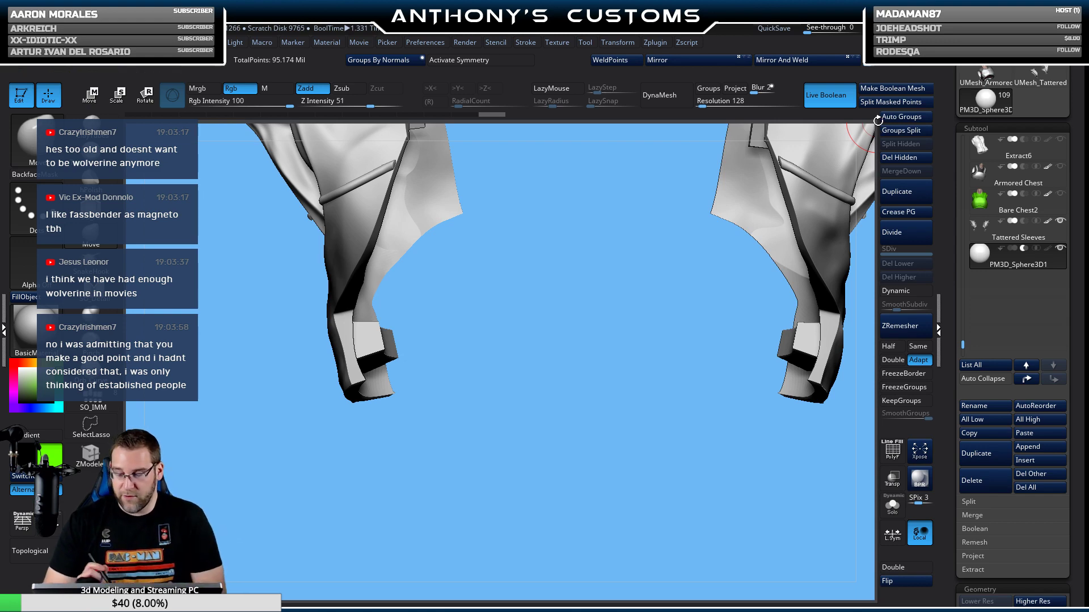
# Append the UMesh_Tattered boolean result, hide the source sleeves and the sphere, and select UMesh_Tattered Sleeves1.
pyautogui.click(1028, 447)
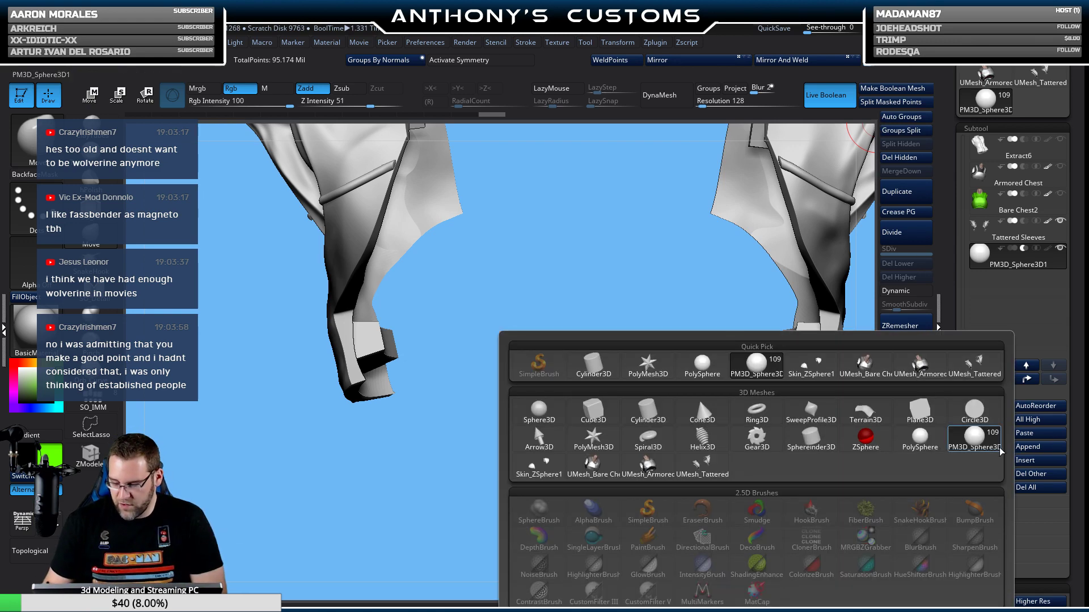
pyautogui.click(701, 470)
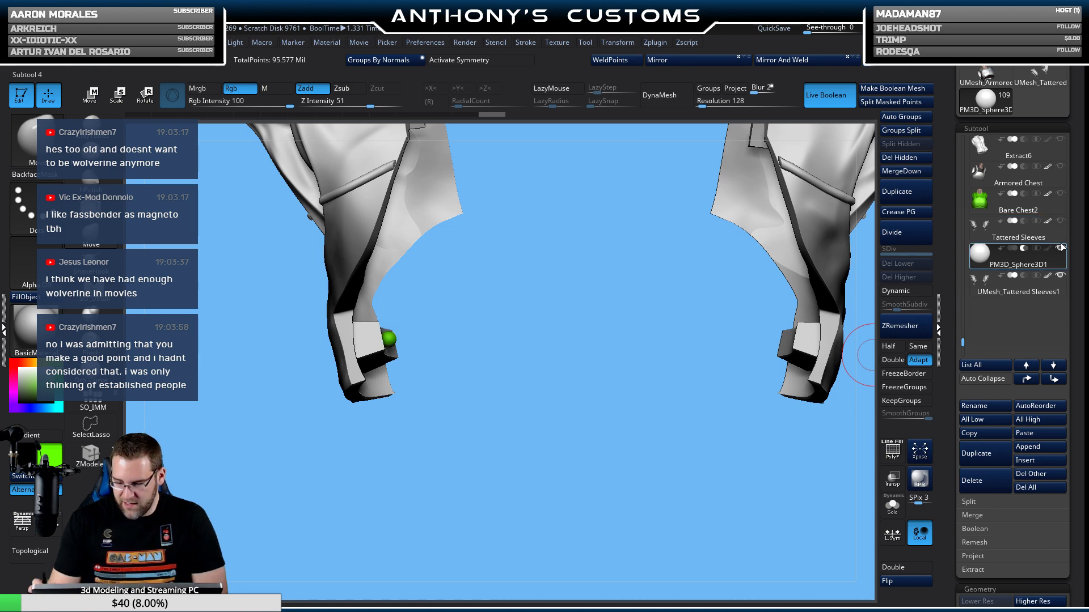
pyautogui.moveTo(637, 389); pyautogui.dragTo(591, 418)
pyautogui.click(1048, 282)
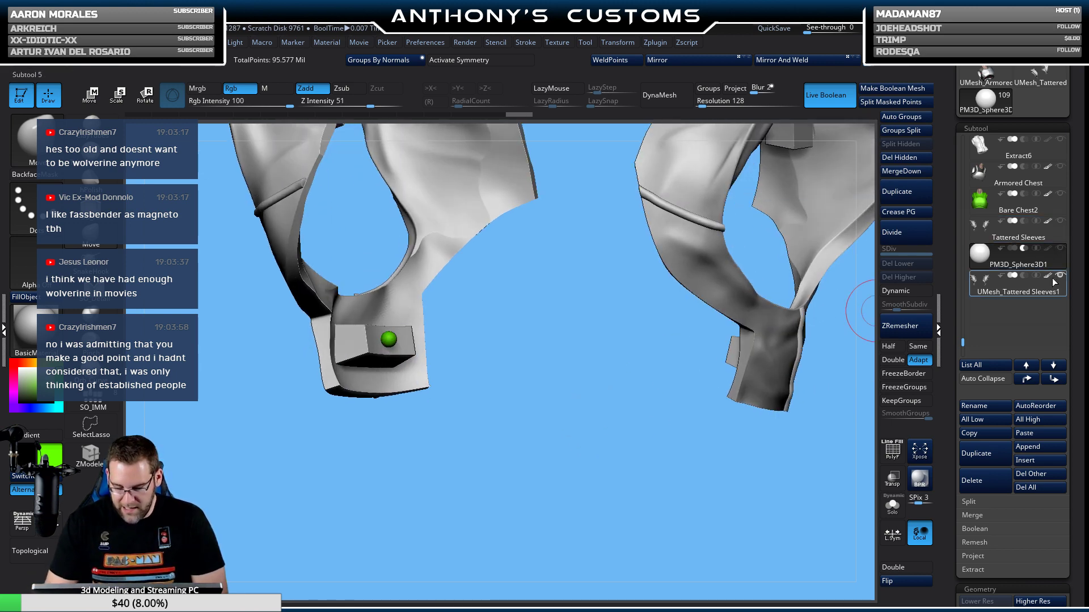
pyautogui.click(1023, 291)
pyautogui.moveTo(544, 469); pyautogui.dragTo(580, 422)
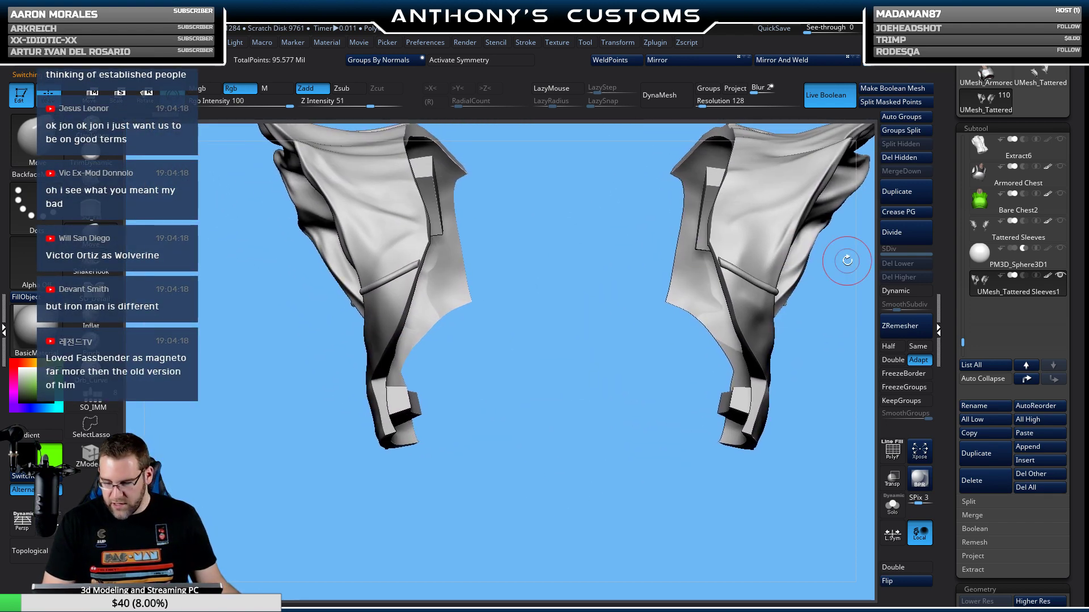
# Show Bare Chest2, move it down the subtool order to just above UMesh_Tattered Sleeves1, and reselect the sleeves.
pyautogui.click(1060, 194)
pyautogui.click(1047, 207)
pyautogui.click(1053, 380)
pyautogui.click(1053, 380)
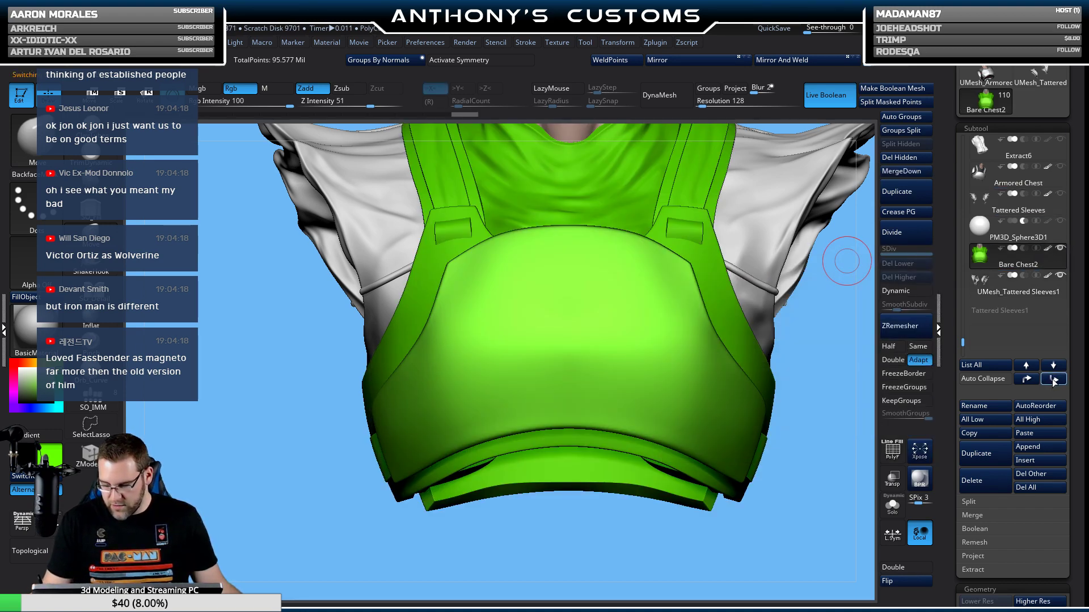
pyautogui.click(1018, 289)
pyautogui.moveTo(821, 426); pyautogui.dragTo(749, 446)
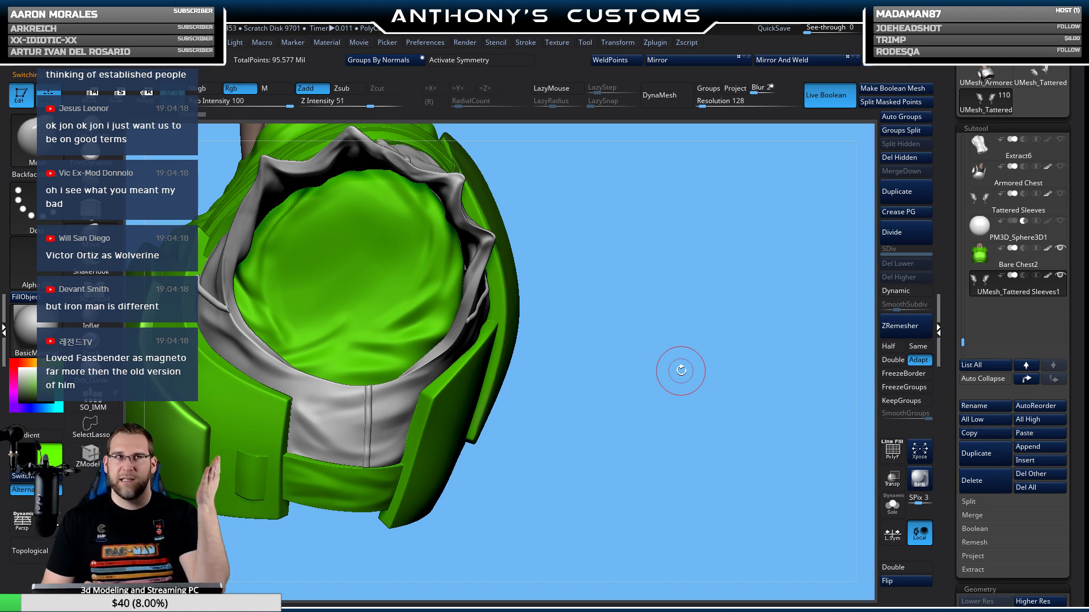
# Examine the sleeves' fit on Bare Chest2 and preview UMesh_Tattered Sleeves1 as a Live Boolean subtraction.
pyautogui.moveTo(631, 402); pyautogui.dragTo(680, 460)
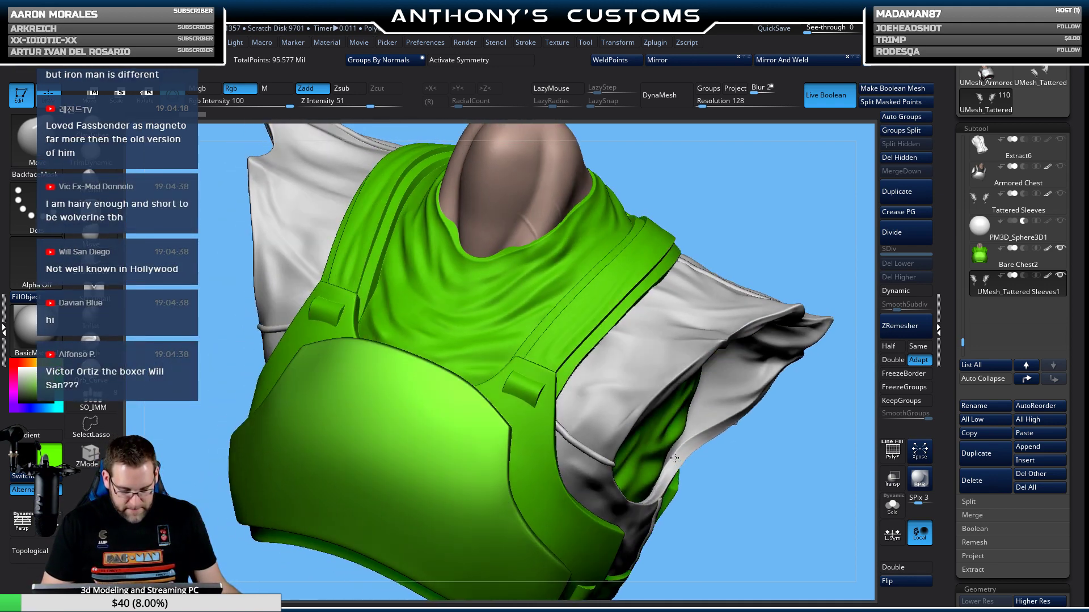
pyautogui.moveTo(743, 437); pyautogui.dragTo(720, 437)
pyautogui.moveTo(688, 396); pyautogui.dragTo(723, 412)
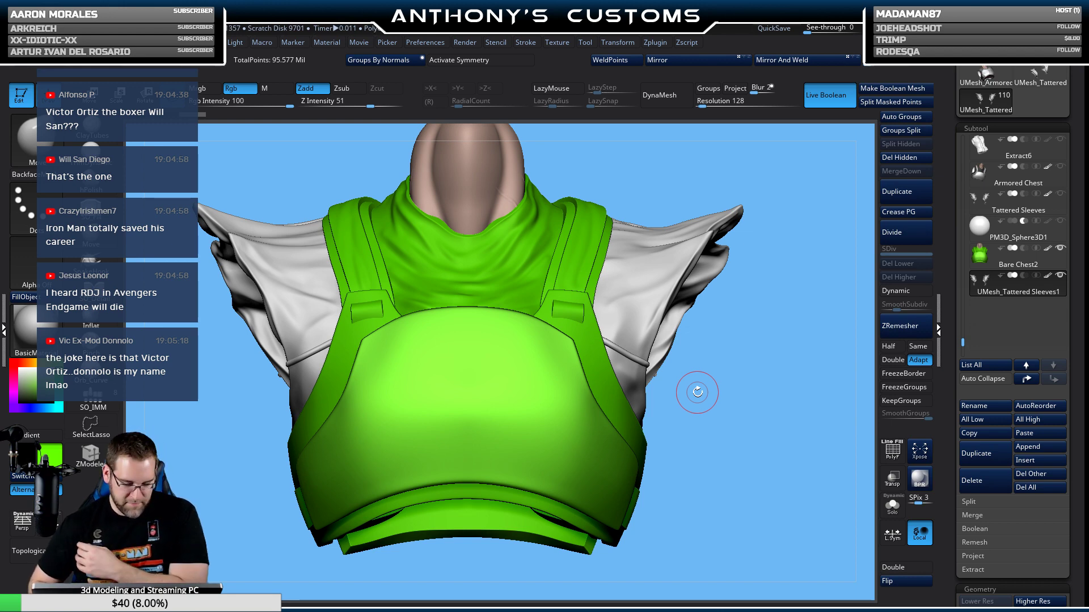
pyautogui.moveTo(730, 334); pyautogui.dragTo(625, 391)
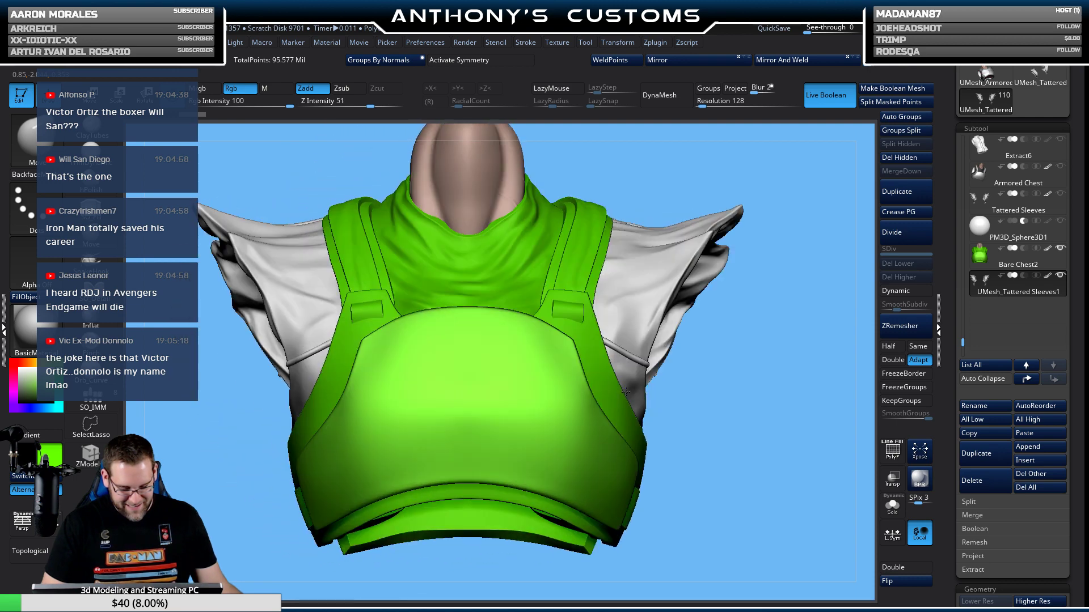
pyautogui.click(1022, 275)
pyautogui.moveTo(781, 387); pyautogui.dragTo(749, 449)
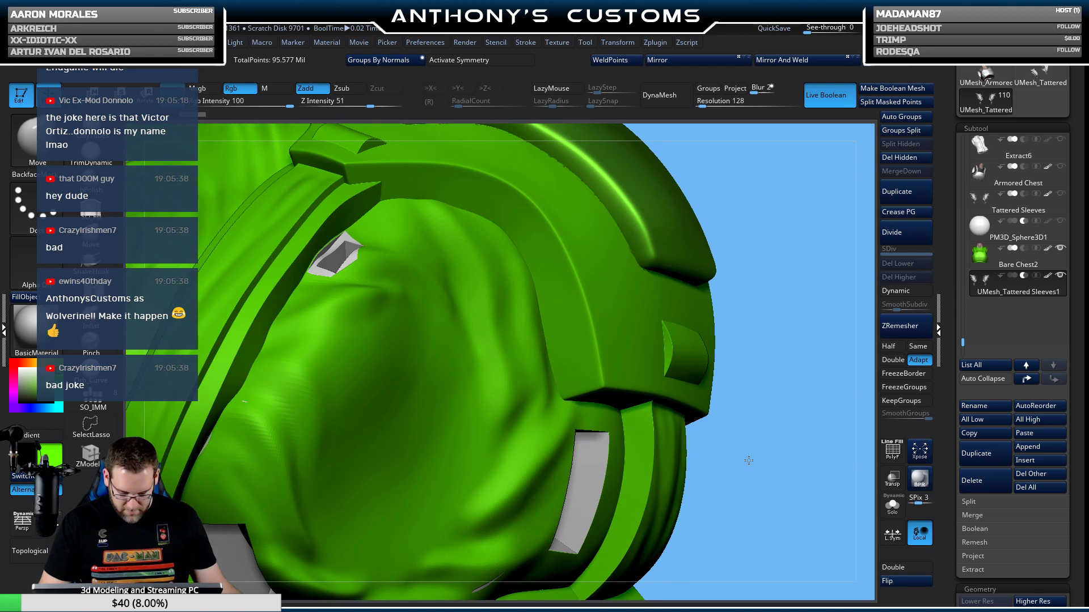
# Set UMesh_Tattered Sleeves1 back to additive and turn off Live Boolean.
pyautogui.click(1012, 275)
pyautogui.click(838, 98)
pyautogui.moveTo(766, 204); pyautogui.dragTo(763, 231)
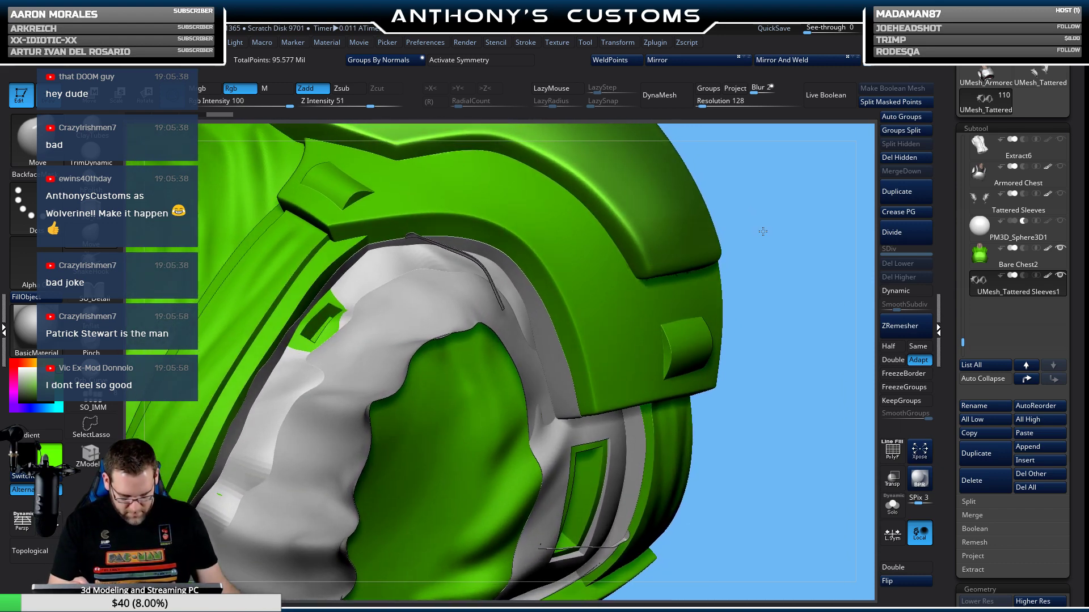
# Examine Bare Chest2's arm opening and peg sockets in isolation and together with UMesh_Tattered Sleeves1.
pyautogui.click(1043, 259)
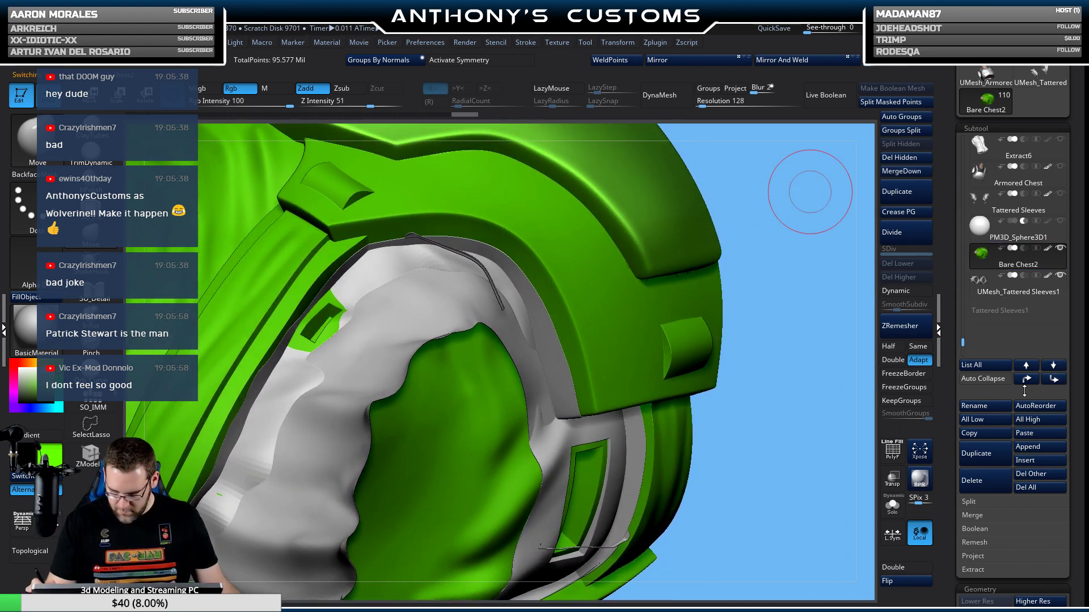
pyautogui.click(893, 506)
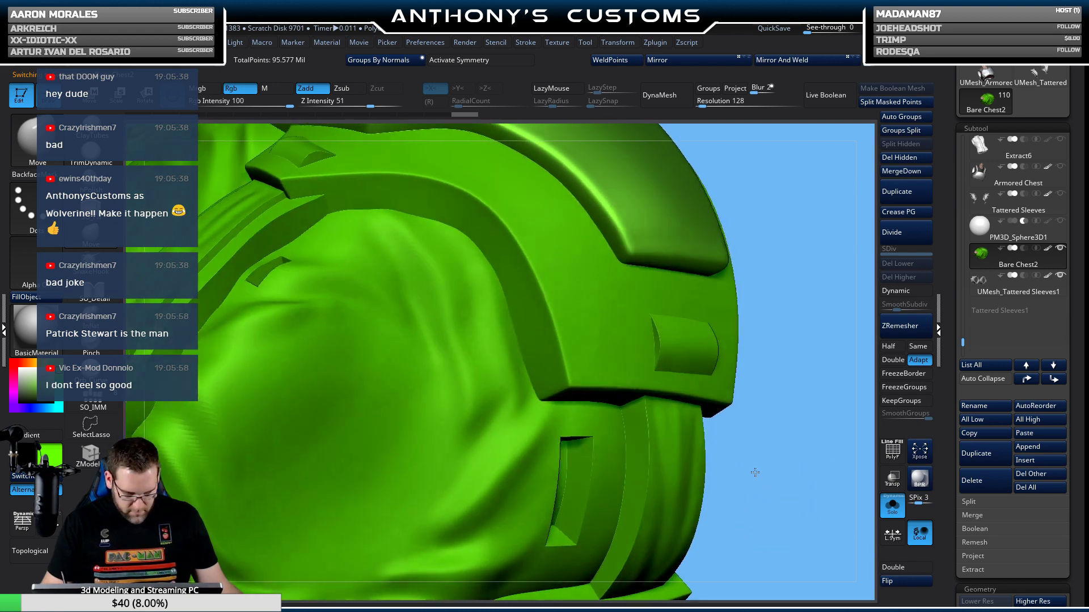
pyautogui.moveTo(753, 466); pyautogui.dragTo(759, 457)
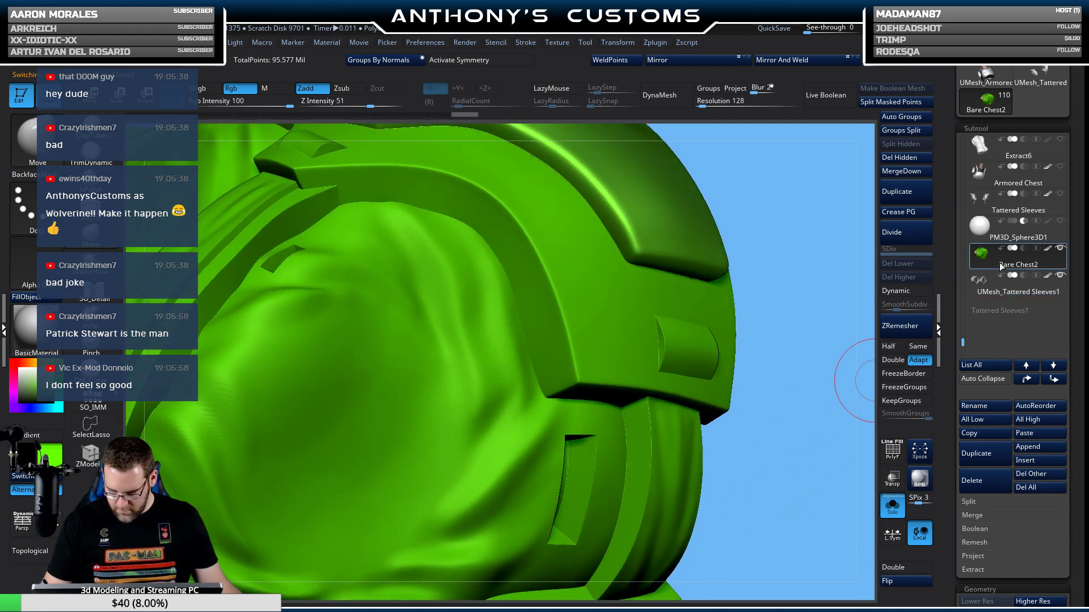
pyautogui.hotkey('alt', 's')
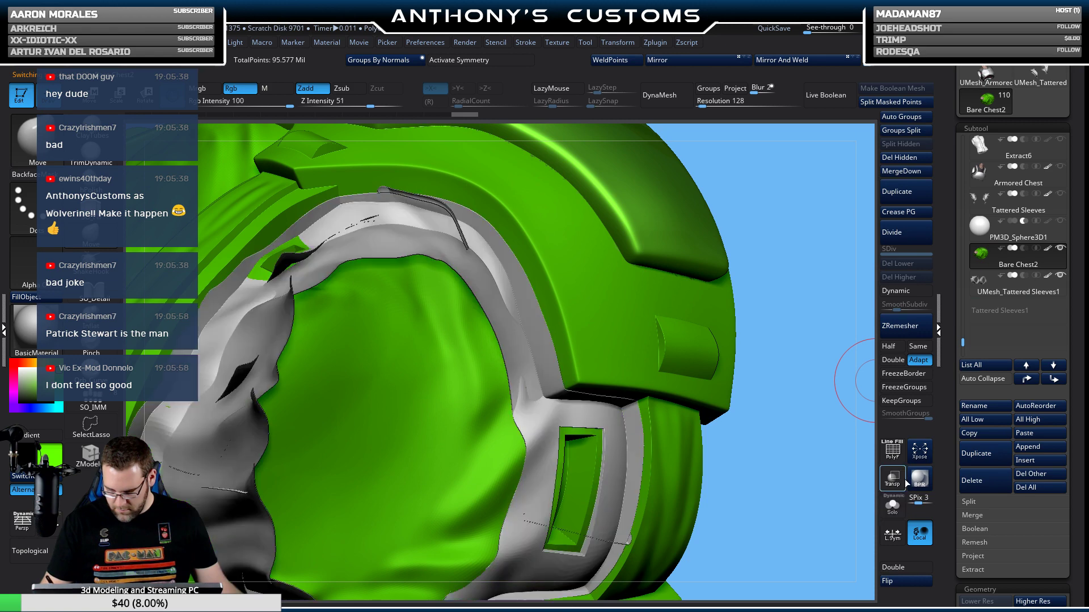
pyautogui.click(999, 290)
pyautogui.moveTo(778, 409); pyautogui.dragTo(784, 374)
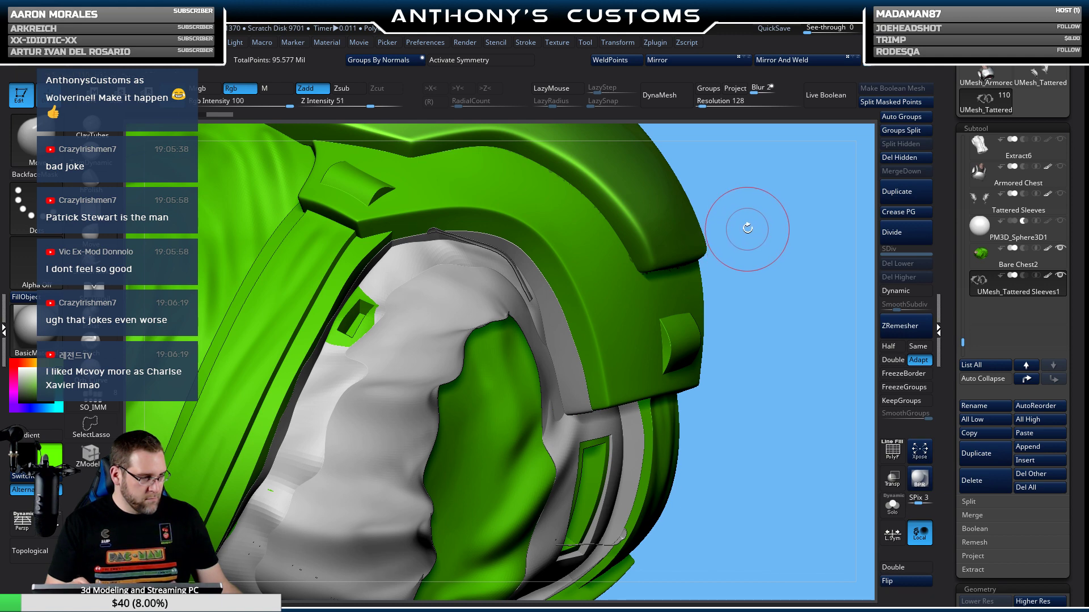
pyautogui.moveTo(759, 347); pyautogui.dragTo(773, 214)
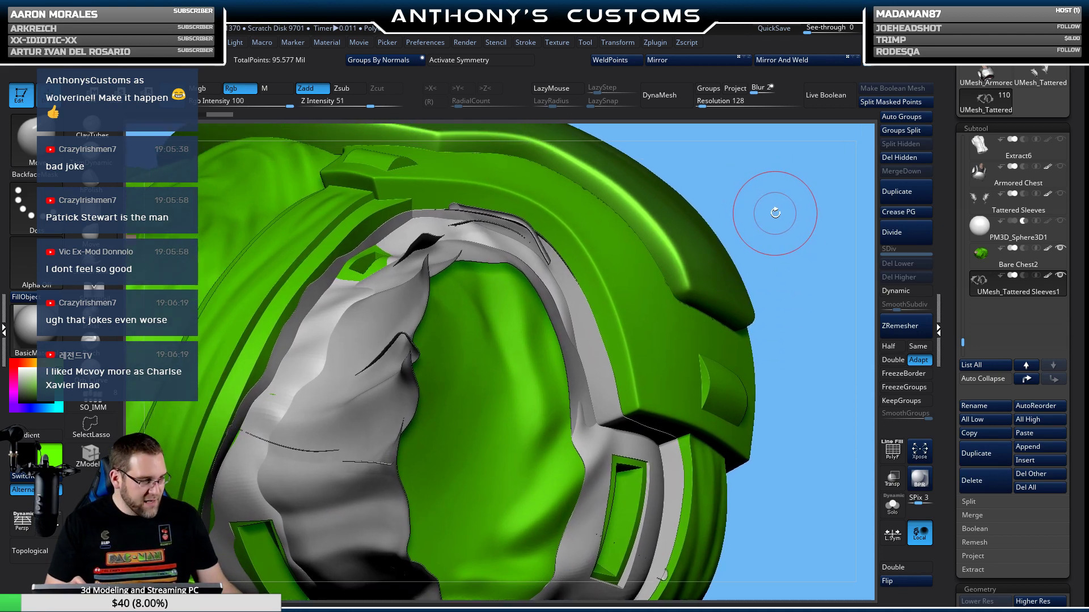
# Nudge the sleeve surface around the upper peg opening beside the shoulder strap with the Move brush.
pyautogui.press('space')
pyautogui.moveTo(774, 199); pyautogui.dragTo(790, 211)
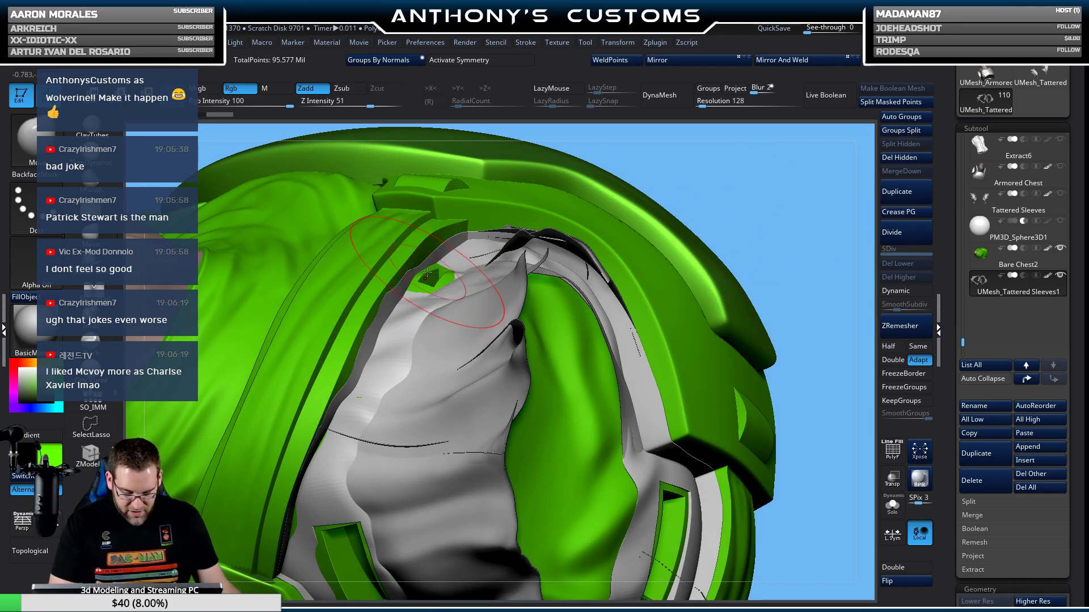
pyautogui.moveTo(429, 271); pyautogui.dragTo(422, 276)
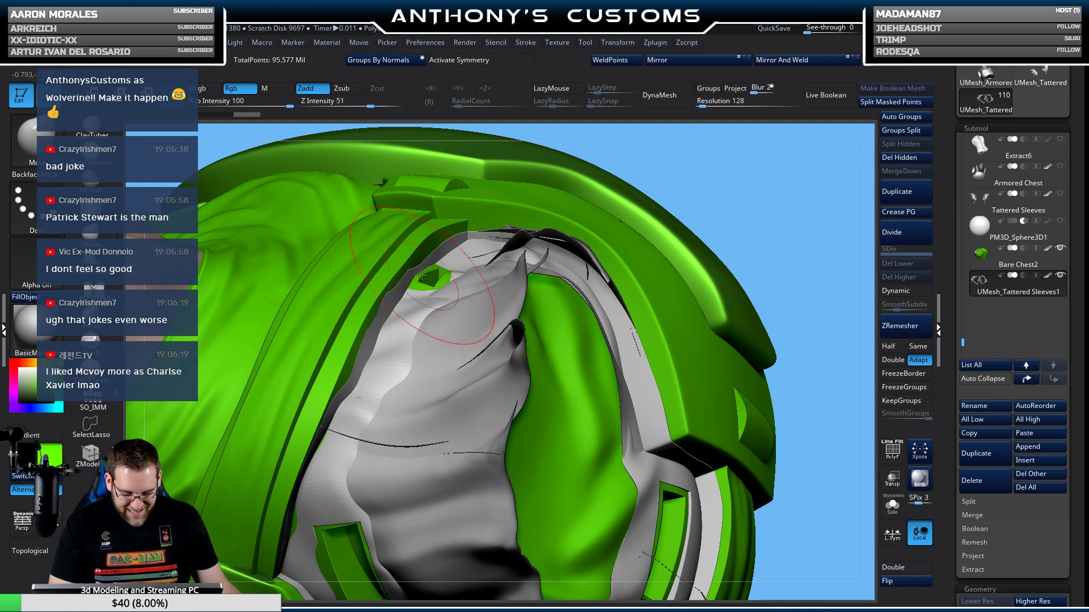
pyautogui.moveTo(731, 136); pyautogui.dragTo(669, 145)
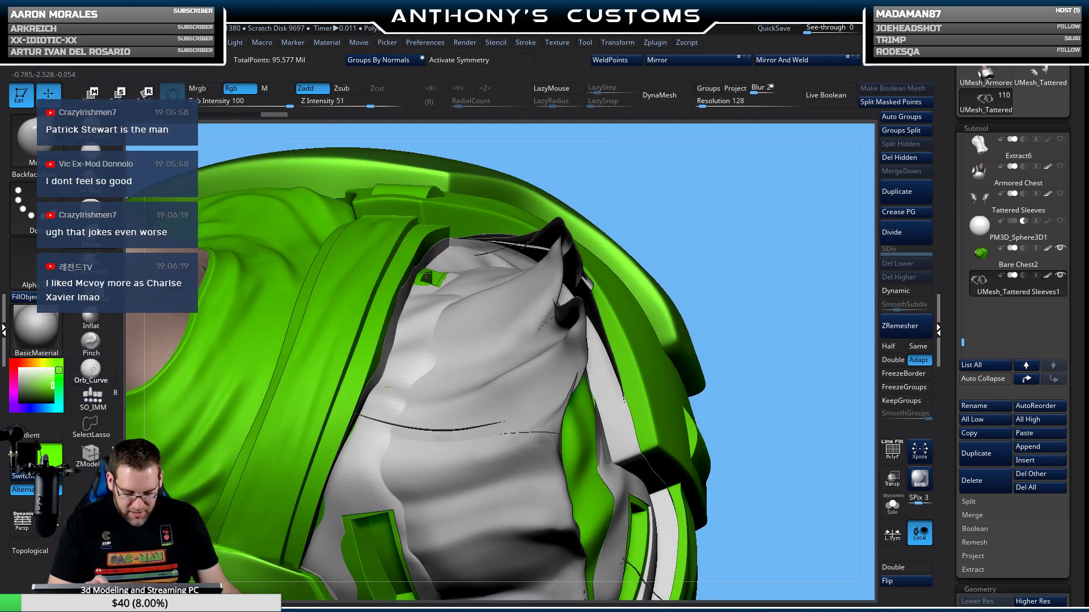
pyautogui.moveTo(424, 275)
pyautogui.mouseDown()
pyautogui.moveTo(476, 245)
pyautogui.moveTo(456, 253)
pyautogui.mouseUp()
pyautogui.moveTo(456, 253)
pyautogui.mouseDown(button='right')
pyautogui.moveTo(446, 256)
pyautogui.moveTo(476, 248)
pyautogui.moveTo(518, 265)
pyautogui.mouseUp(button='right')
pyautogui.press('space')
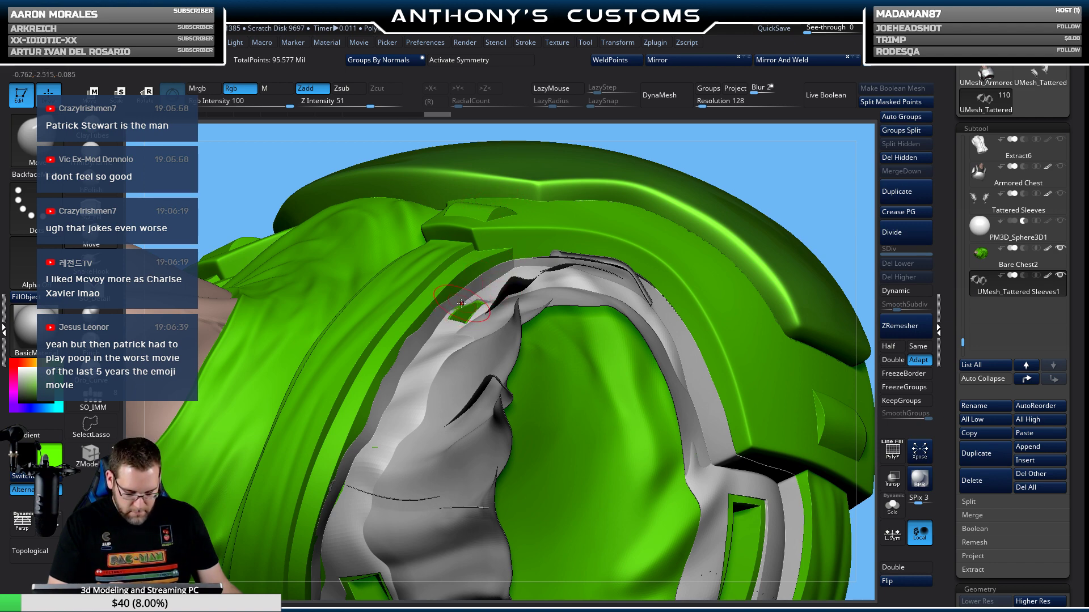
# Refine the sleeve surface around the small peg opening under the shoulder strap using the Move brush at varied draw sizes.
pyautogui.moveTo(460, 305); pyautogui.dragTo(546, 308, button='right')
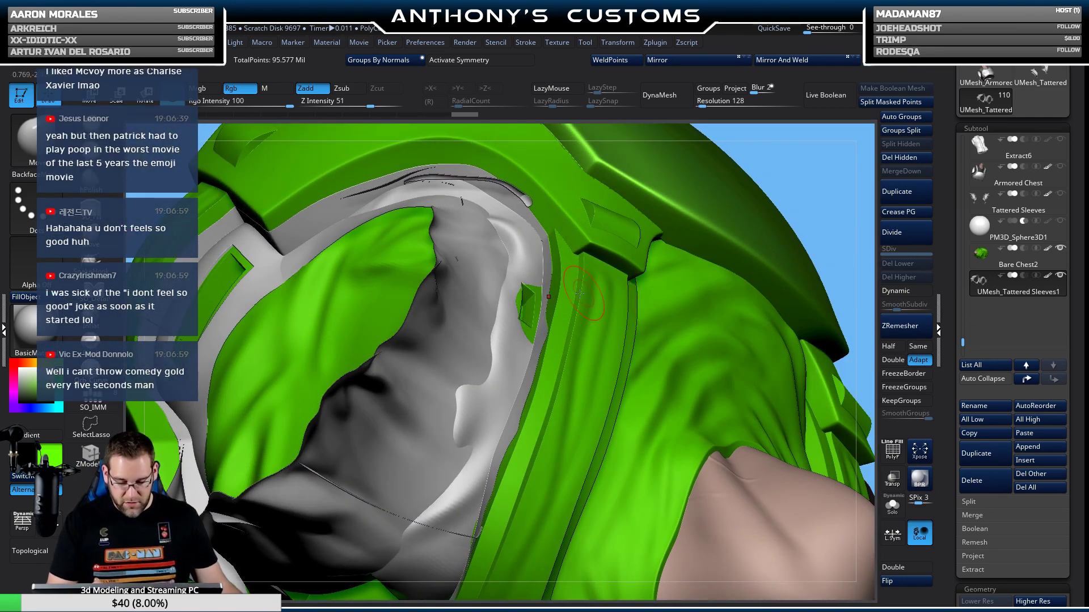
pyautogui.press('space')
pyautogui.moveTo(546, 308); pyautogui.dragTo(567, 308)
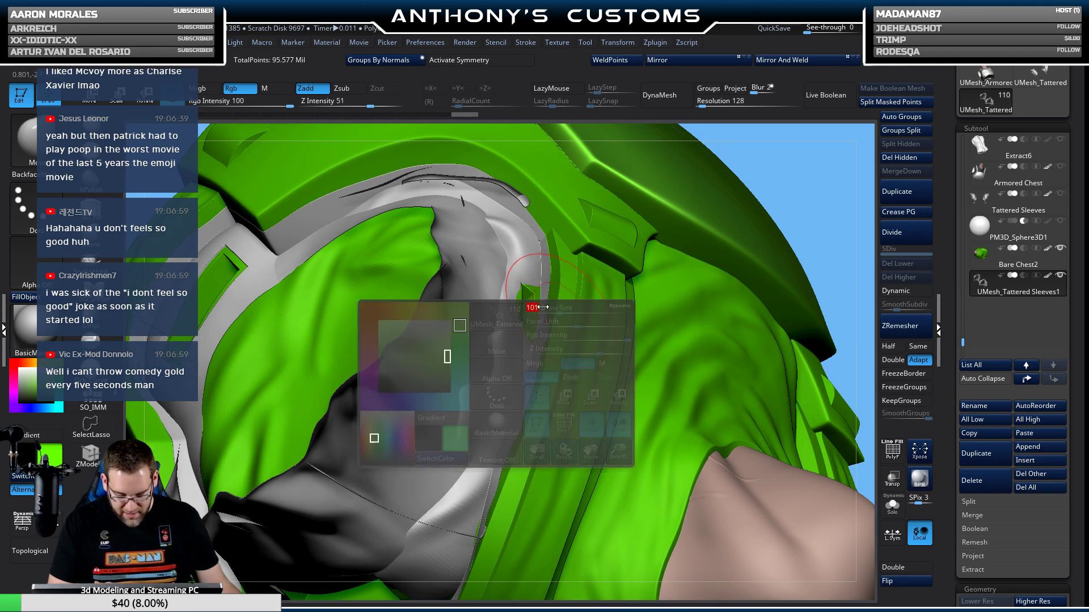
pyautogui.moveTo(536, 310); pyautogui.dragTo(546, 309, button='right')
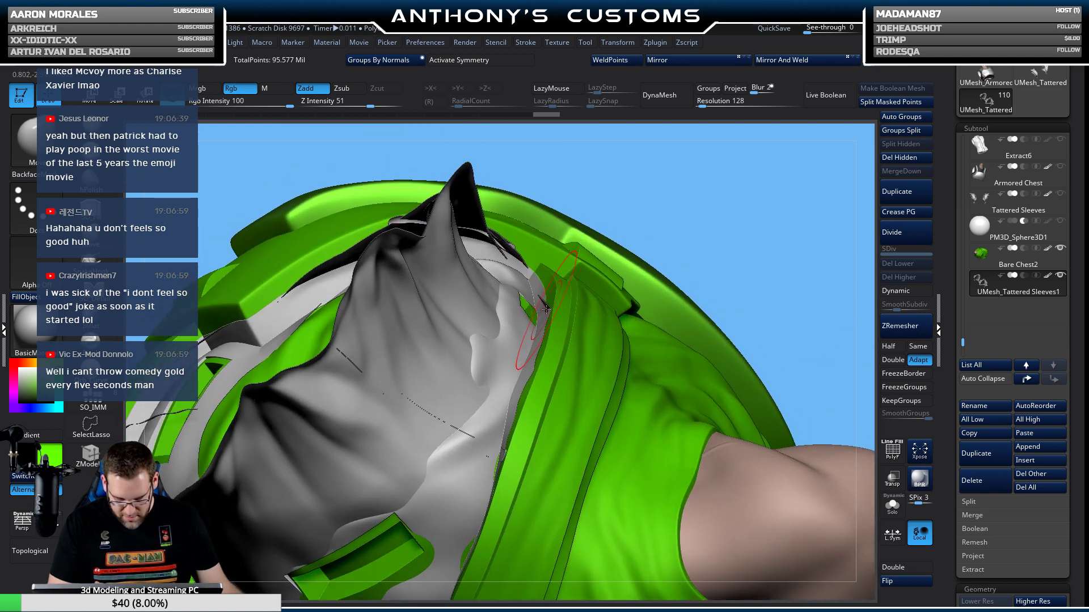
pyautogui.press('space')
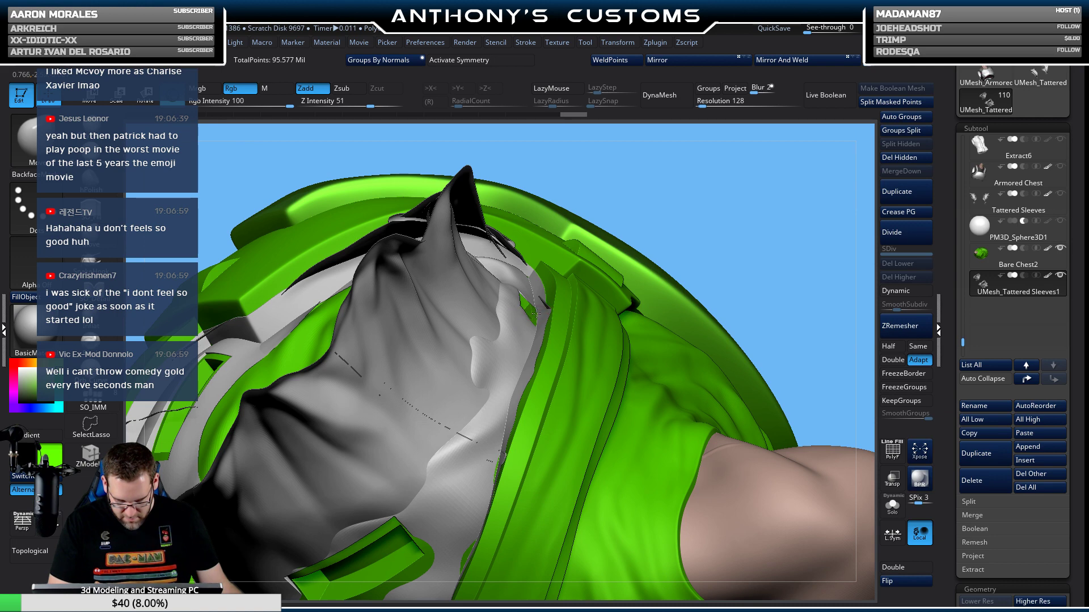
pyautogui.moveTo(534, 312); pyautogui.dragTo(565, 285, button='right')
pyautogui.press('space')
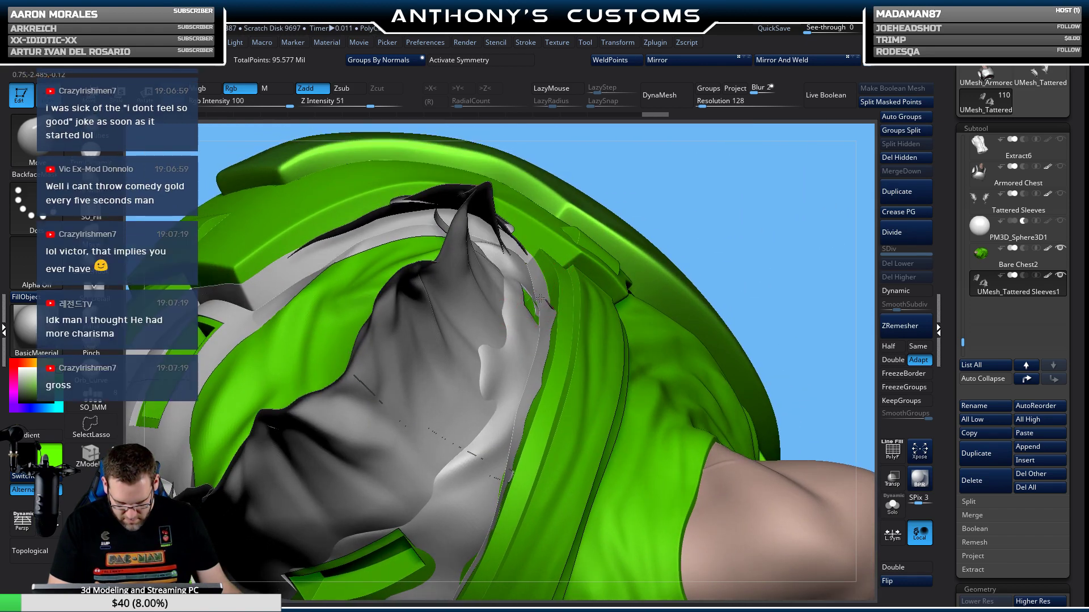
pyautogui.moveTo(542, 325)
pyautogui.mouseDown(button='right')
pyautogui.moveTo(553, 305)
pyautogui.moveTo(560, 316)
pyautogui.moveTo(530, 341)
pyautogui.moveTo(535, 323)
pyautogui.mouseUp(button='right')
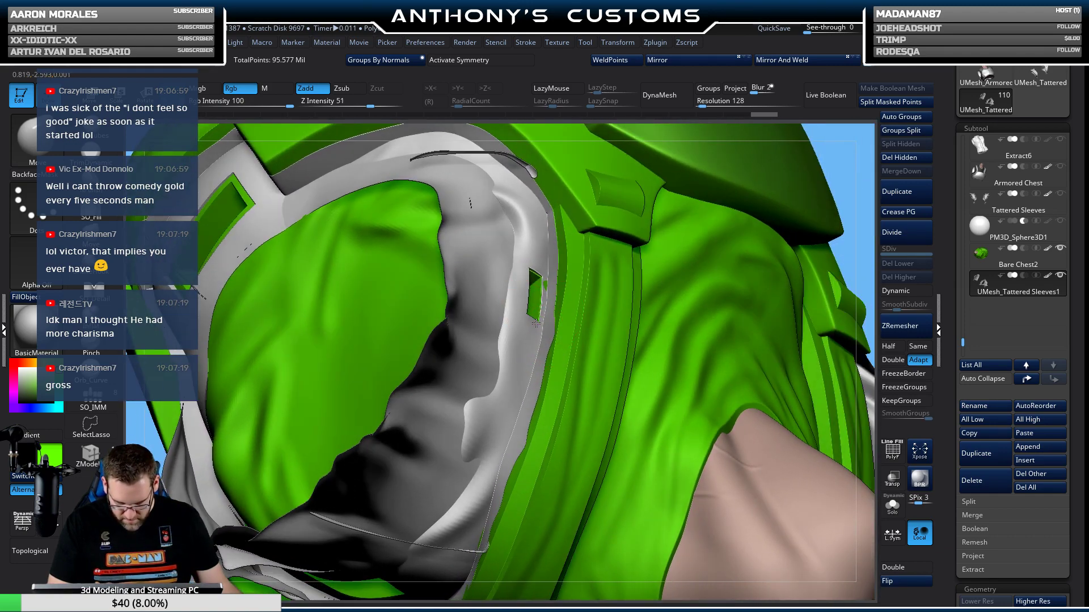
pyautogui.moveTo(540, 285); pyautogui.dragTo(559, 258, button='right')
pyautogui.moveTo(542, 307)
pyautogui.mouseDown(button='right')
pyautogui.moveTo(543, 384)
pyautogui.moveTo(507, 366)
pyautogui.mouseUp(button='right')
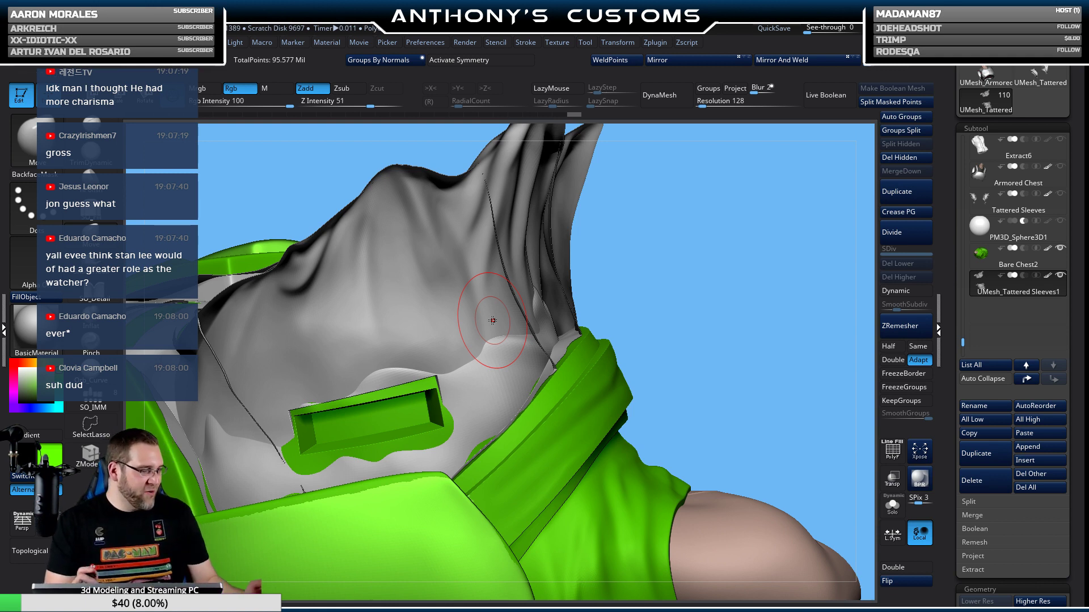
# Enlarge the Move brush, pull the sleeve surface over the exposed rim around the lower peg opening, and save the project.
pyautogui.rightClick(664, 233)
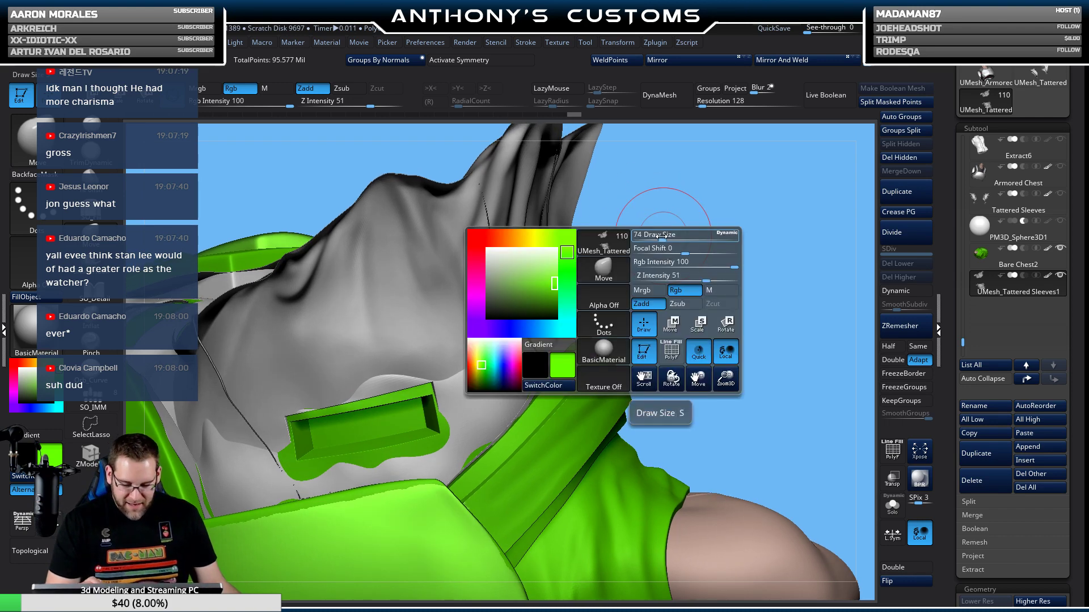
pyautogui.moveTo(652, 214)
pyautogui.mouseDown()
pyautogui.moveTo(682, 257)
pyautogui.moveTo(671, 195)
pyautogui.mouseUp()
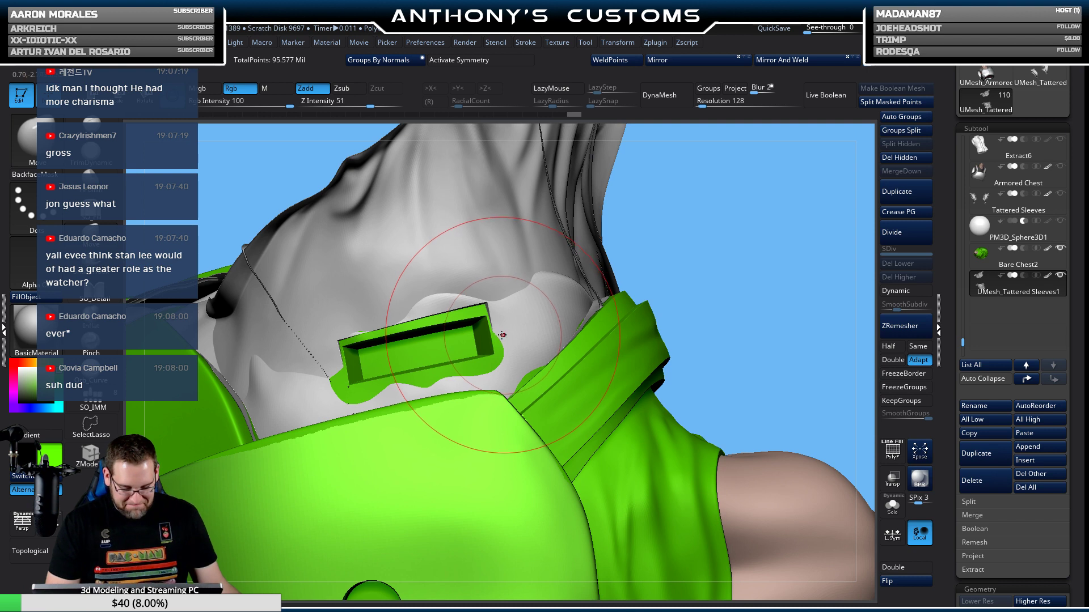
pyautogui.moveTo(502, 338)
pyautogui.mouseDown()
pyautogui.moveTo(448, 315)
pyautogui.moveTo(452, 364)
pyautogui.moveTo(435, 383)
pyautogui.moveTo(337, 388)
pyautogui.mouseUp()
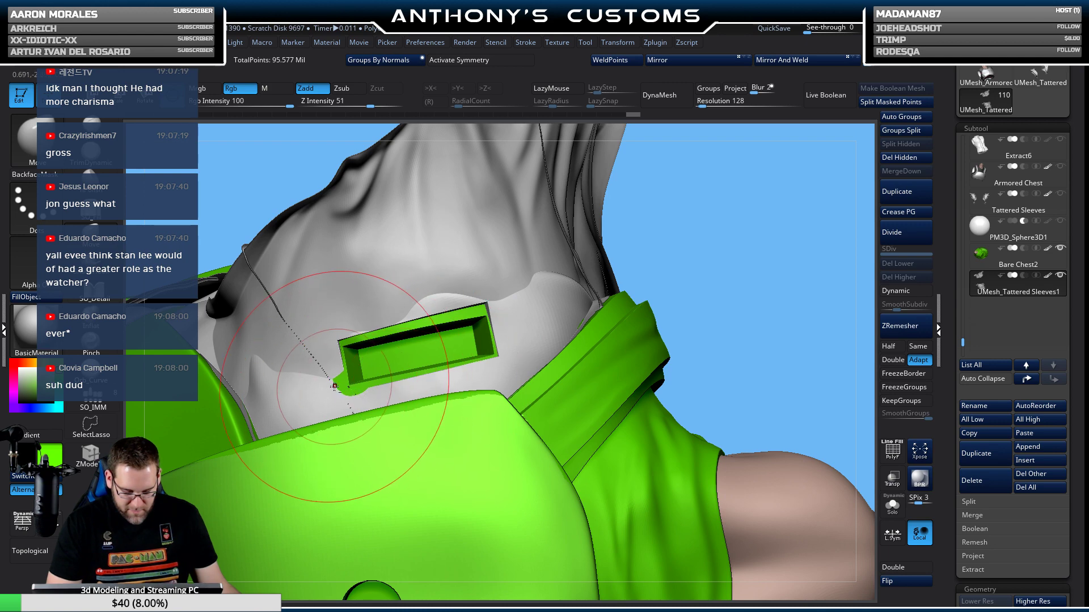
pyautogui.moveTo(511, 298)
pyautogui.mouseDown()
pyautogui.moveTo(691, 234)
pyautogui.moveTo(573, 284)
pyautogui.mouseUp()
pyautogui.moveTo(421, 324); pyautogui.dragTo(351, 391)
pyautogui.hotkey('ctrl', 's')
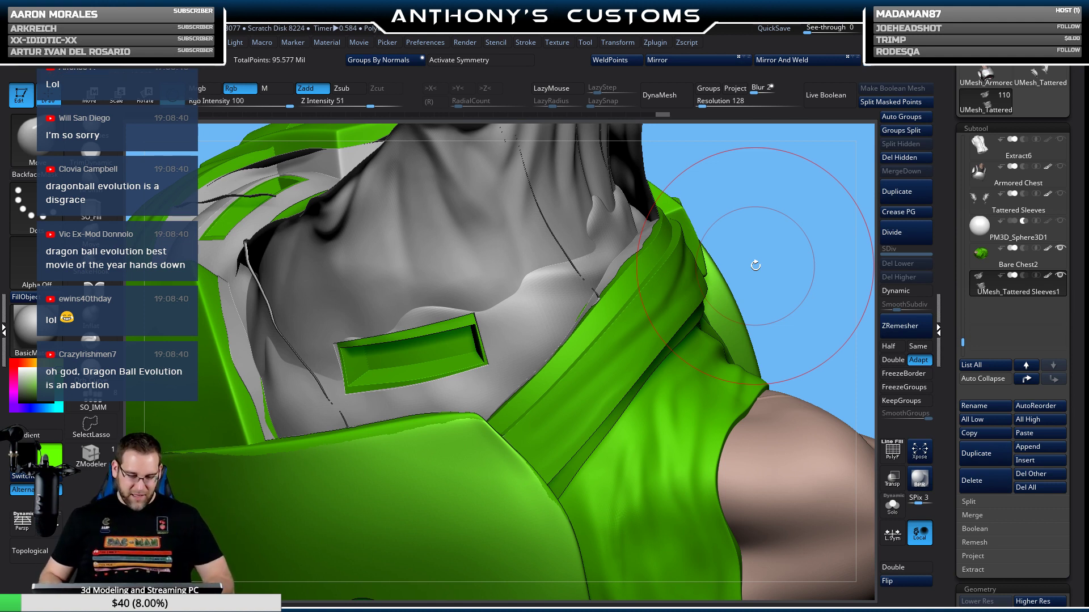
# Adjust the sleeve's edge where it meets the strap beside the lower peg opening, using a smaller Move brush.
pyautogui.moveTo(816, 165); pyautogui.dragTo(512, 353)
pyautogui.press('space')
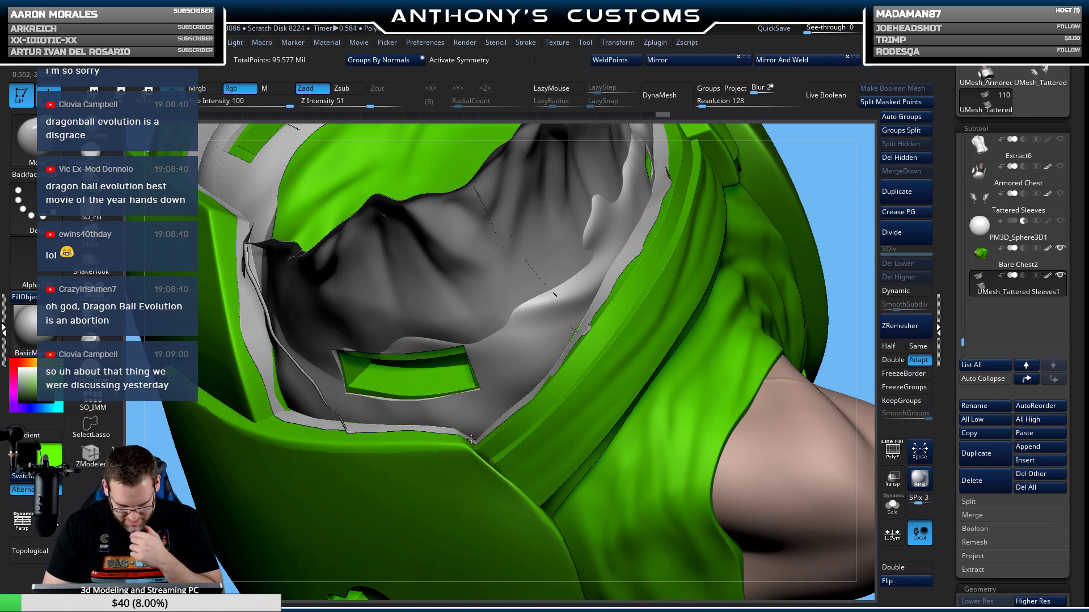
pyautogui.moveTo(533, 344)
pyautogui.mouseDown()
pyautogui.moveTo(547, 335)
pyautogui.moveTo(538, 345)
pyautogui.mouseUp()
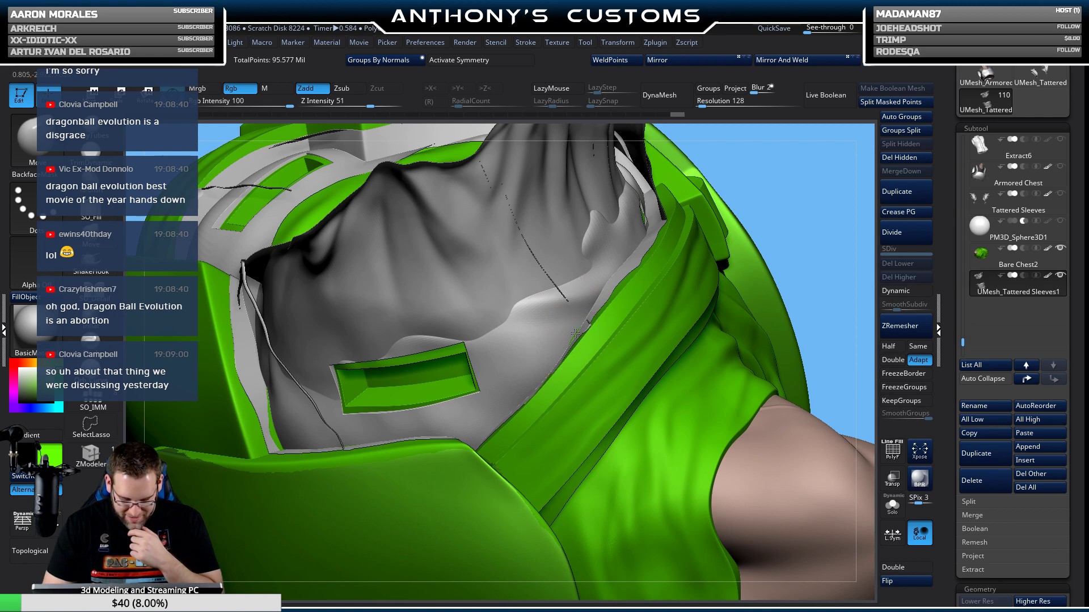
pyautogui.moveTo(573, 326); pyautogui.dragTo(597, 309, button='right')
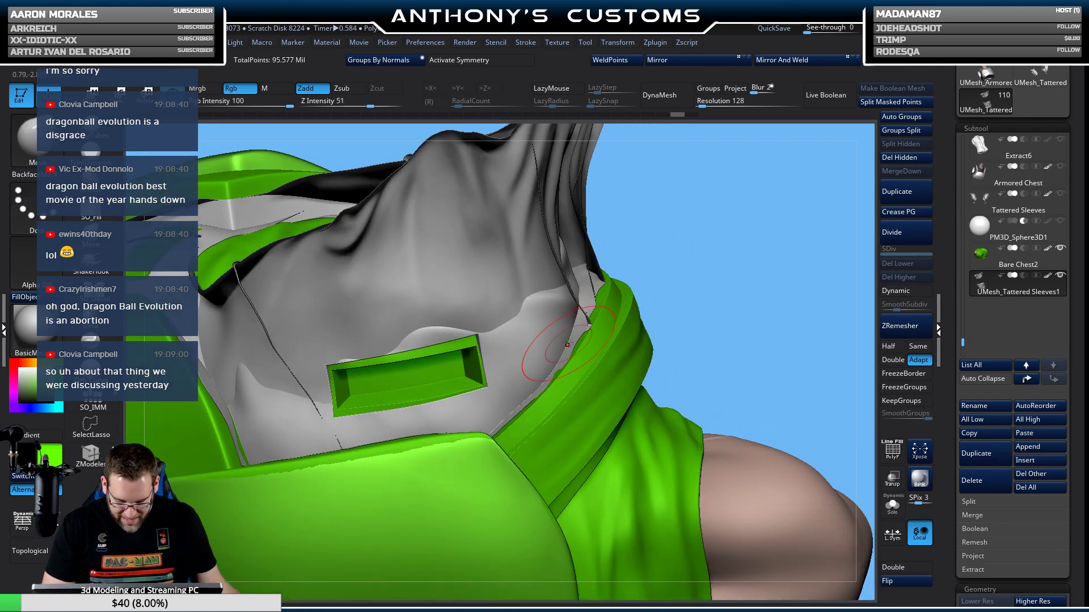
pyautogui.moveTo(707, 246); pyautogui.dragTo(764, 236, button='right')
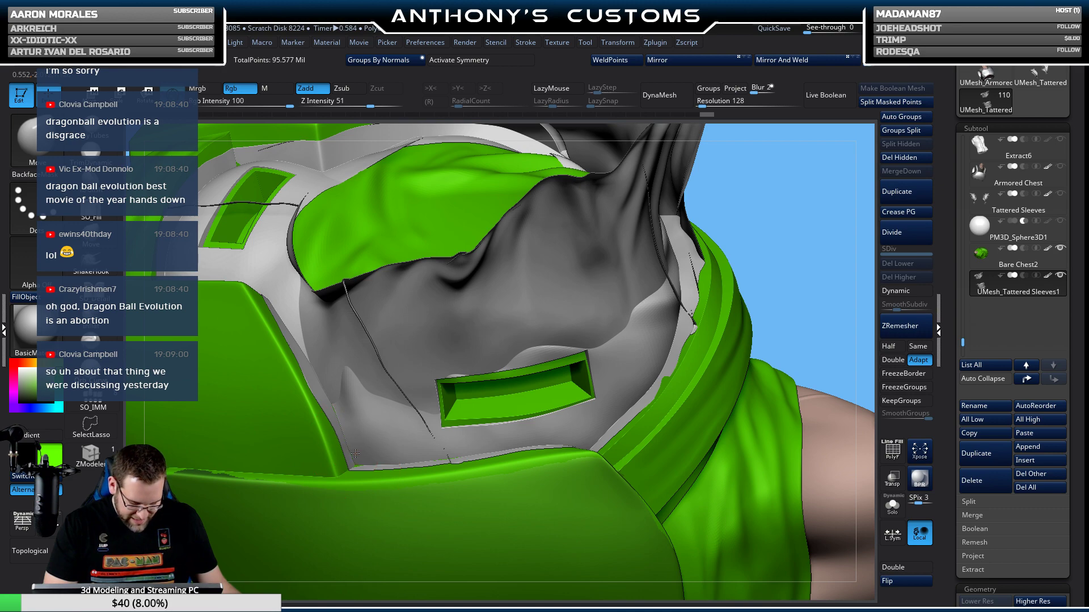
# Fit the sleeve surface to the recess edges around the peg opening beneath the angular shoulder armor.
pyautogui.moveTo(362, 465); pyautogui.dragTo(487, 401, button='right')
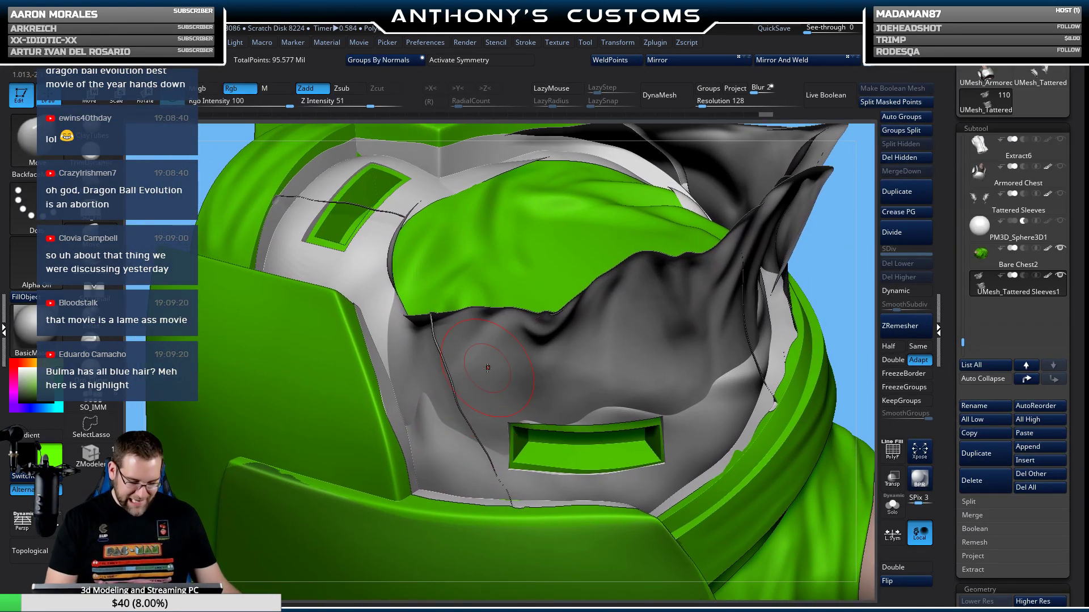
pyautogui.moveTo(434, 349); pyautogui.dragTo(449, 334, button='right')
pyautogui.moveTo(450, 333); pyautogui.dragTo(460, 391, button='right')
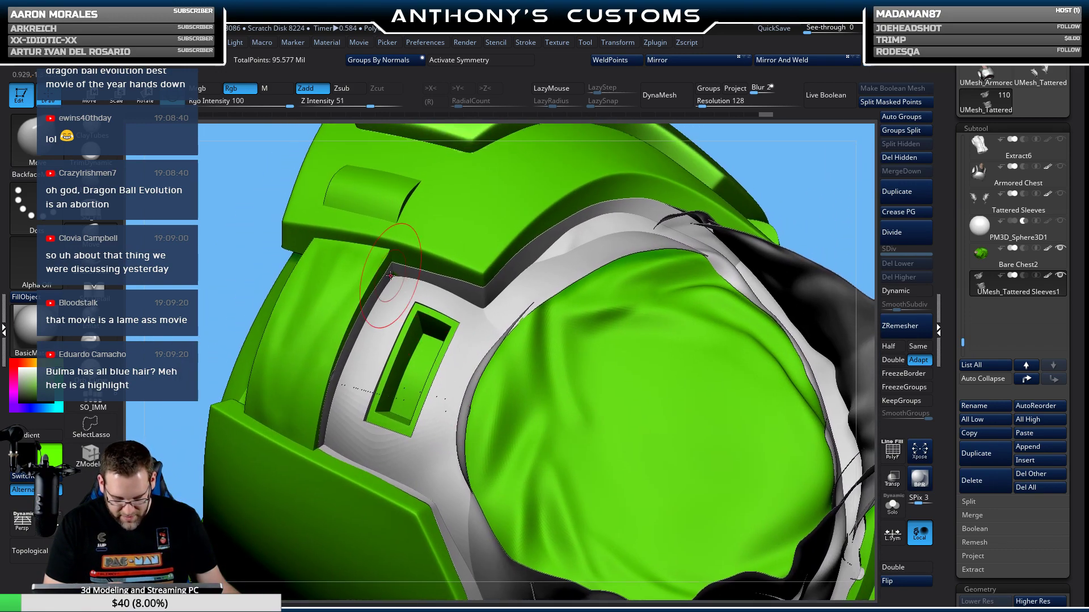
pyautogui.moveTo(397, 238); pyautogui.dragTo(400, 292, button='right')
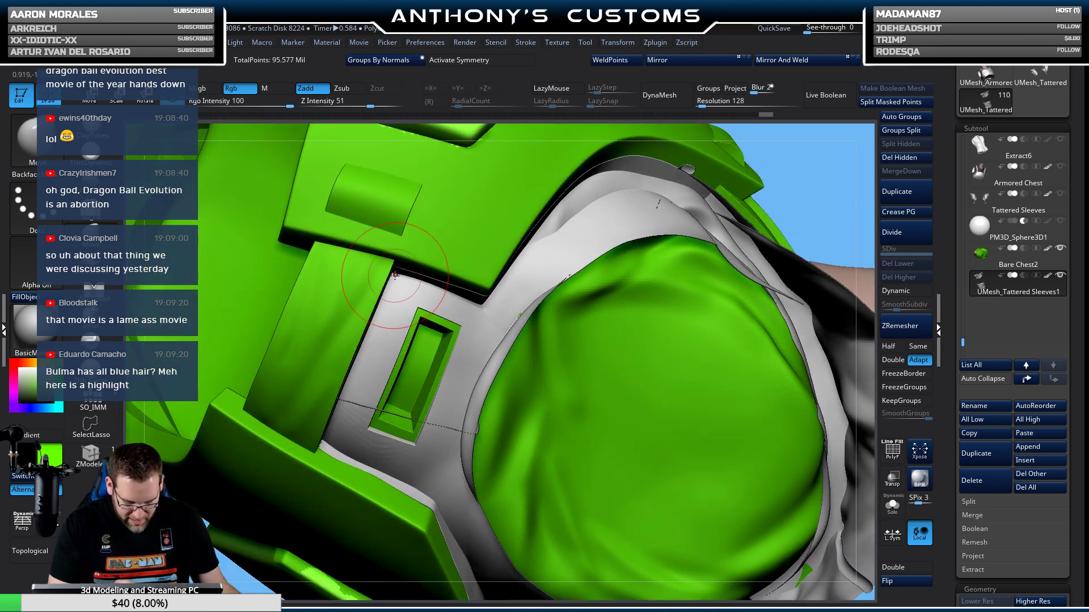
pyautogui.moveTo(400, 244); pyautogui.dragTo(404, 317, button='right')
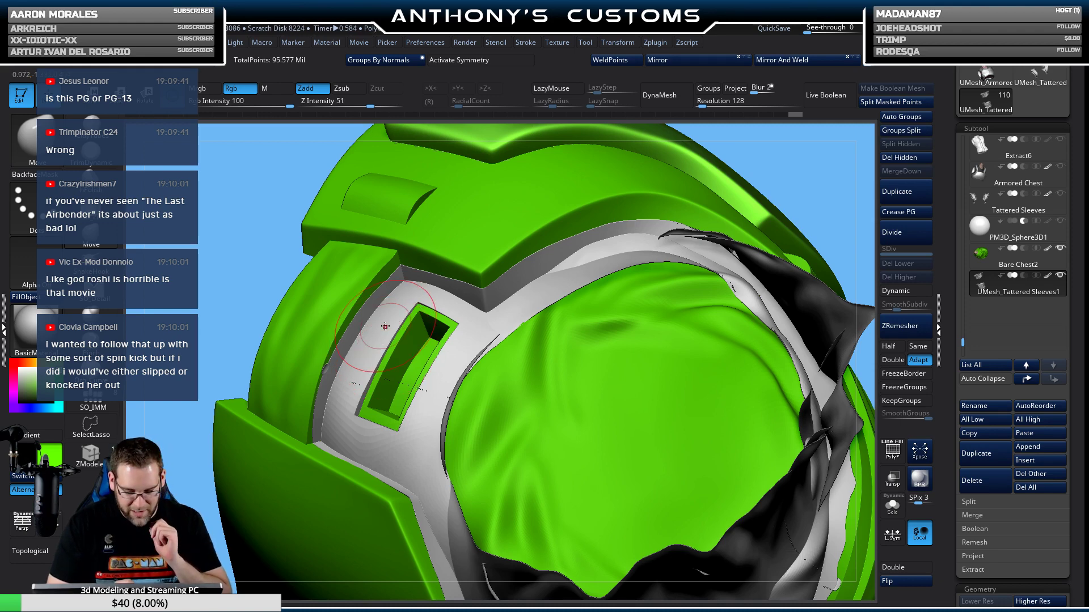
pyautogui.moveTo(829, 182)
pyautogui.mouseDown()
pyautogui.moveTo(737, 134)
pyautogui.moveTo(660, 204)
pyautogui.moveTo(673, 440)
pyautogui.moveTo(694, 415)
pyautogui.moveTo(725, 440)
pyautogui.moveTo(729, 397)
pyautogui.moveTo(752, 410)
pyautogui.moveTo(757, 434)
pyautogui.moveTo(747, 483)
pyautogui.moveTo(741, 454)
pyautogui.moveTo(773, 505)
pyautogui.moveTo(737, 465)
pyautogui.mouseUp()
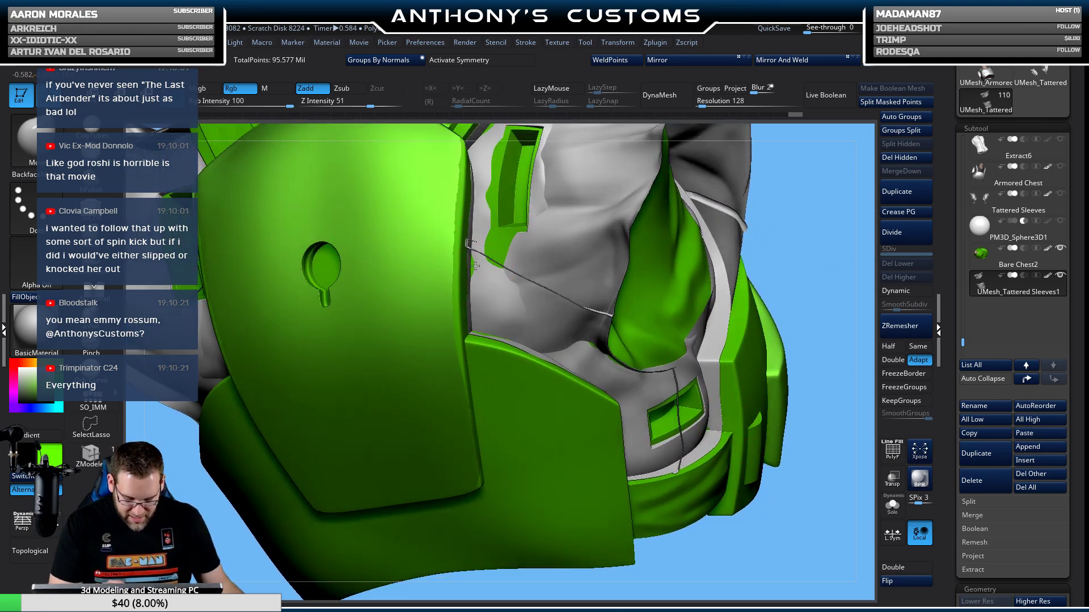
# Move the opposite sleeve's surface over the exposed rim around the peg opening beside the rounded armor plate.
pyautogui.moveTo(475, 267)
pyautogui.mouseDown(button='right')
pyautogui.moveTo(515, 284)
pyautogui.moveTo(486, 230)
pyautogui.moveTo(431, 245)
pyautogui.moveTo(469, 326)
pyautogui.moveTo(479, 309)
pyautogui.moveTo(434, 270)
pyautogui.moveTo(436, 301)
pyautogui.moveTo(448, 269)
pyautogui.mouseUp(button='right')
pyautogui.press('space')
pyautogui.press('space')
pyautogui.press('space')
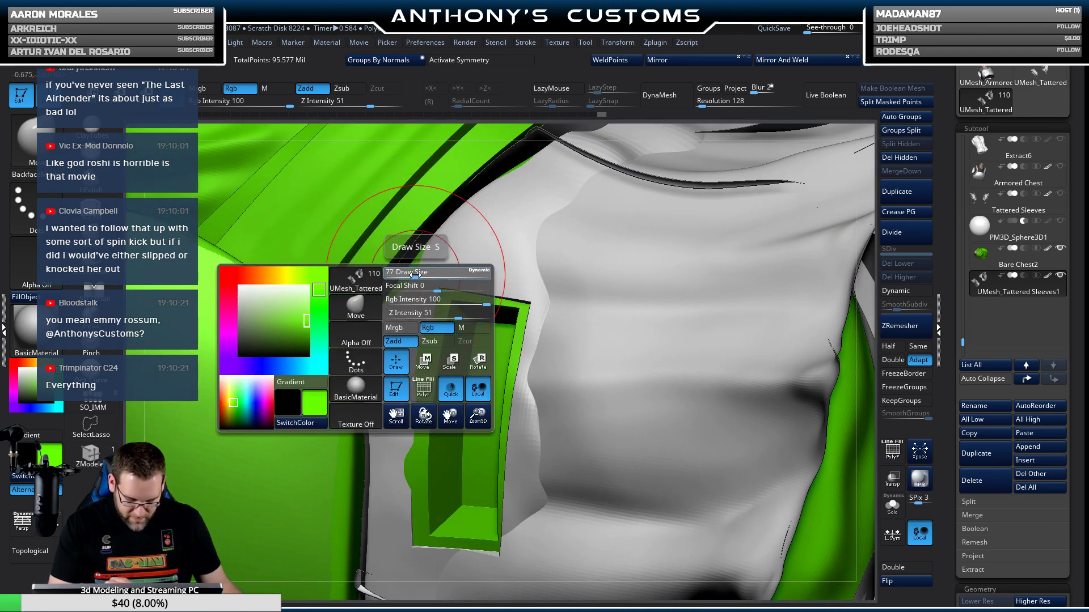
pyautogui.moveTo(424, 273)
pyautogui.mouseDown(button='right')
pyautogui.moveTo(414, 283)
pyautogui.moveTo(420, 270)
pyautogui.mouseUp(button='right')
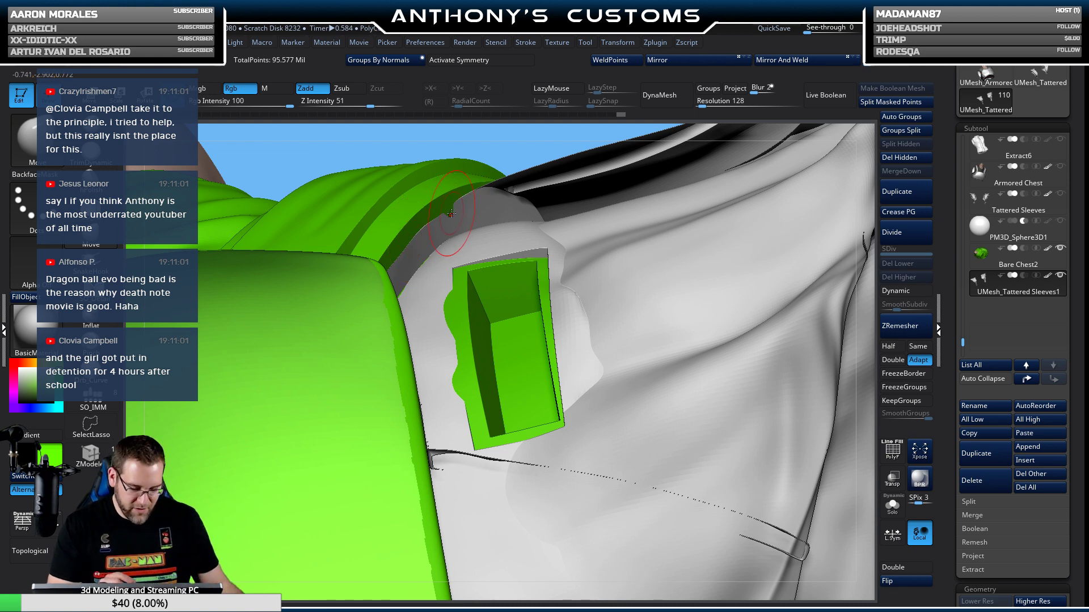
pyautogui.moveTo(451, 227)
pyautogui.mouseDown(button='right')
pyautogui.moveTo(458, 311)
pyautogui.moveTo(454, 295)
pyautogui.moveTo(444, 321)
pyautogui.moveTo(454, 341)
pyautogui.moveTo(435, 366)
pyautogui.mouseUp(button='right')
pyautogui.press('space')
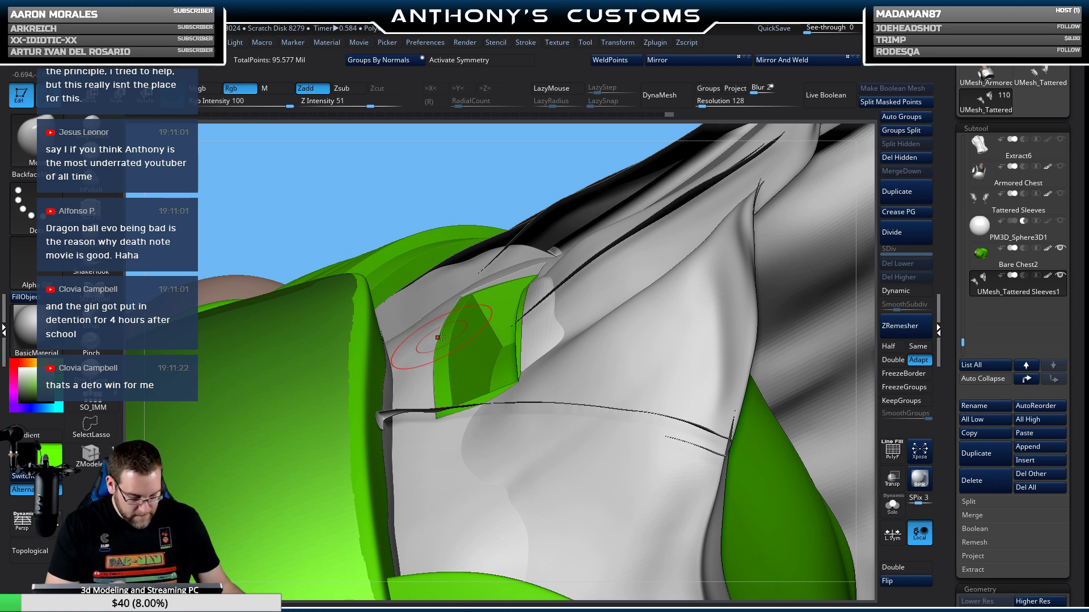
pyautogui.click(439, 335)
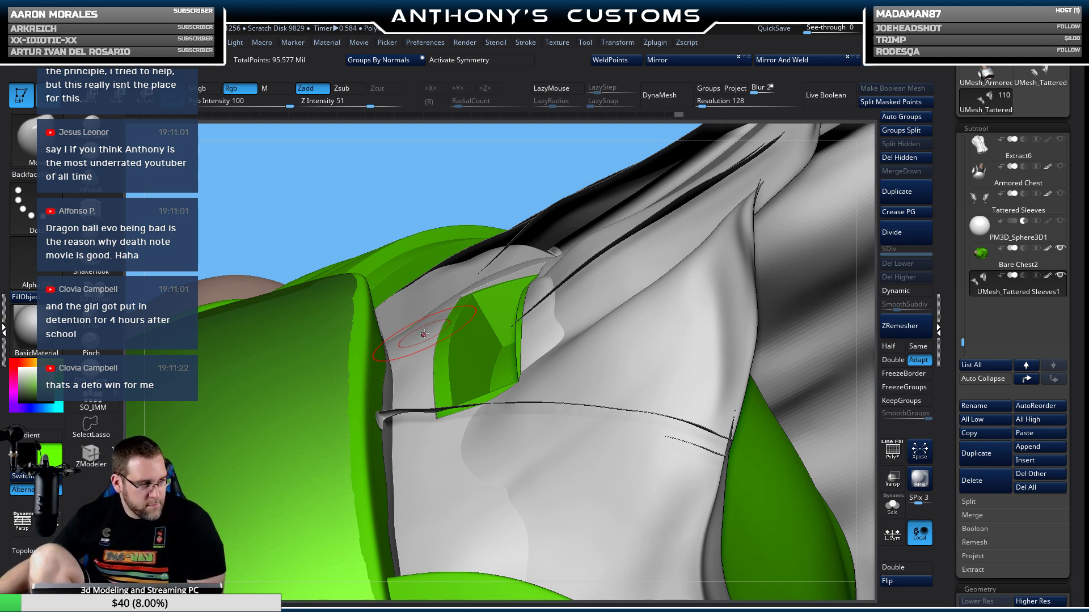
# Shape the opposite sleeve's corner between the armor plate and strap beside the peg opening, checking the sleeve mesh in isolation.
pyautogui.moveTo(579, 179); pyautogui.dragTo(553, 218)
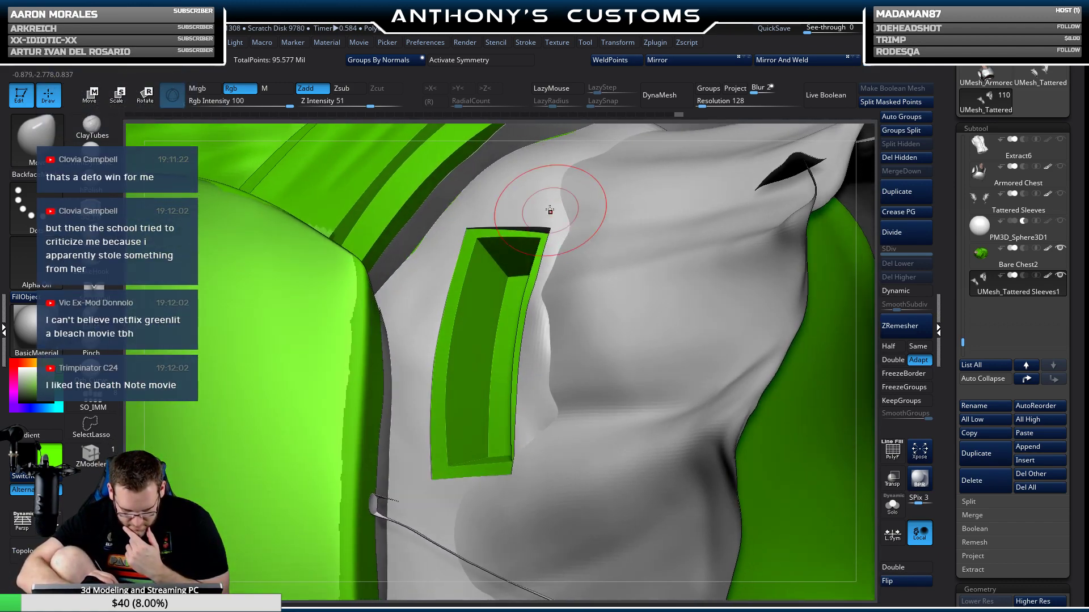
pyautogui.moveTo(486, 219); pyautogui.dragTo(454, 205, button='right')
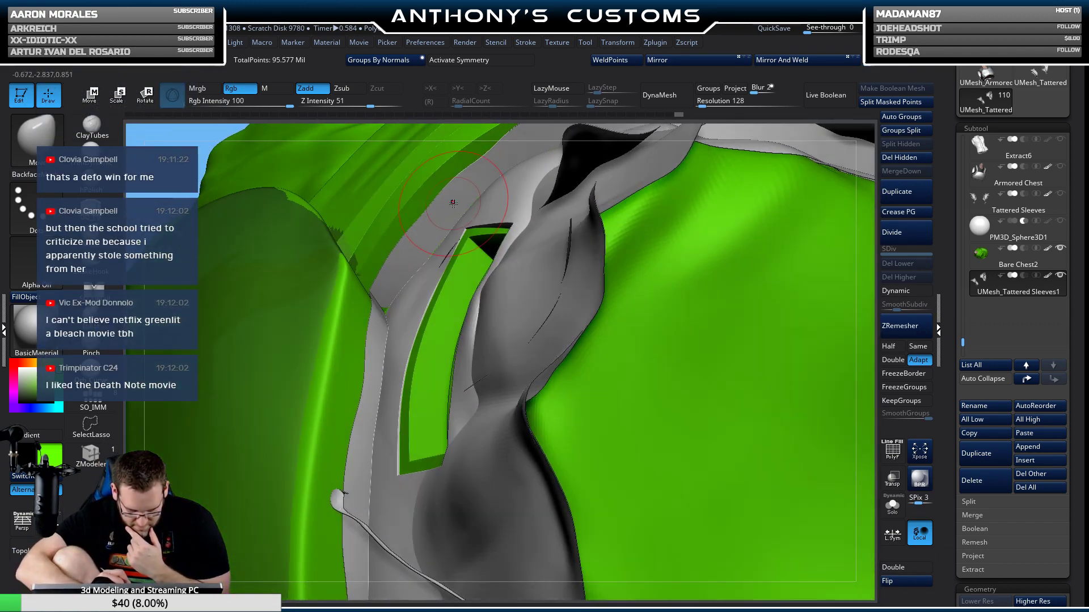
pyautogui.moveTo(454, 258)
pyautogui.mouseDown(button='right')
pyautogui.moveTo(462, 268)
pyautogui.moveTo(439, 244)
pyautogui.mouseUp(button='right')
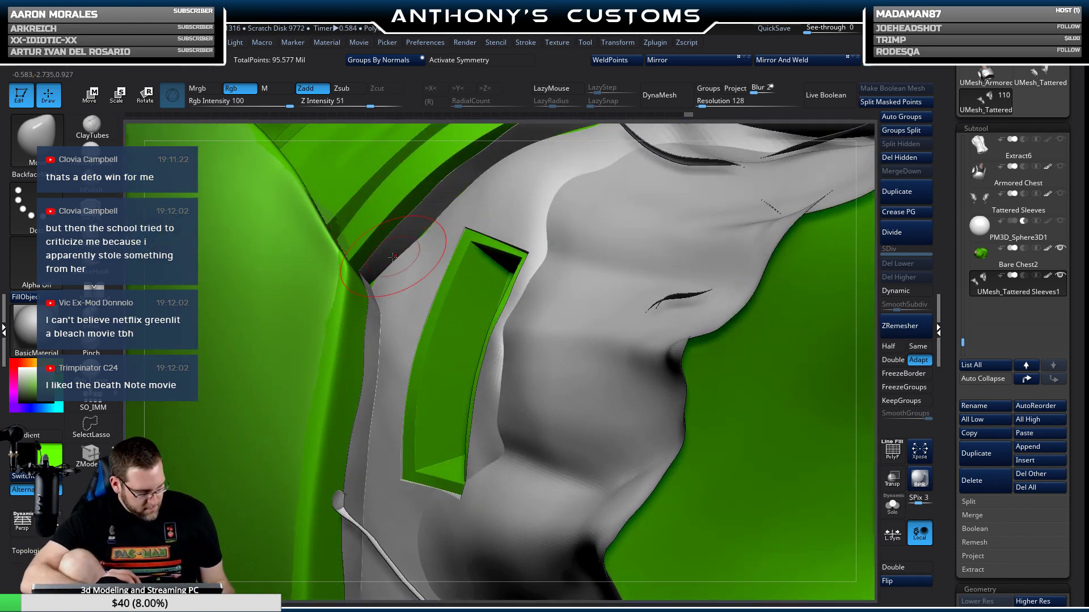
pyautogui.moveTo(386, 247); pyautogui.dragTo(402, 276, button='right')
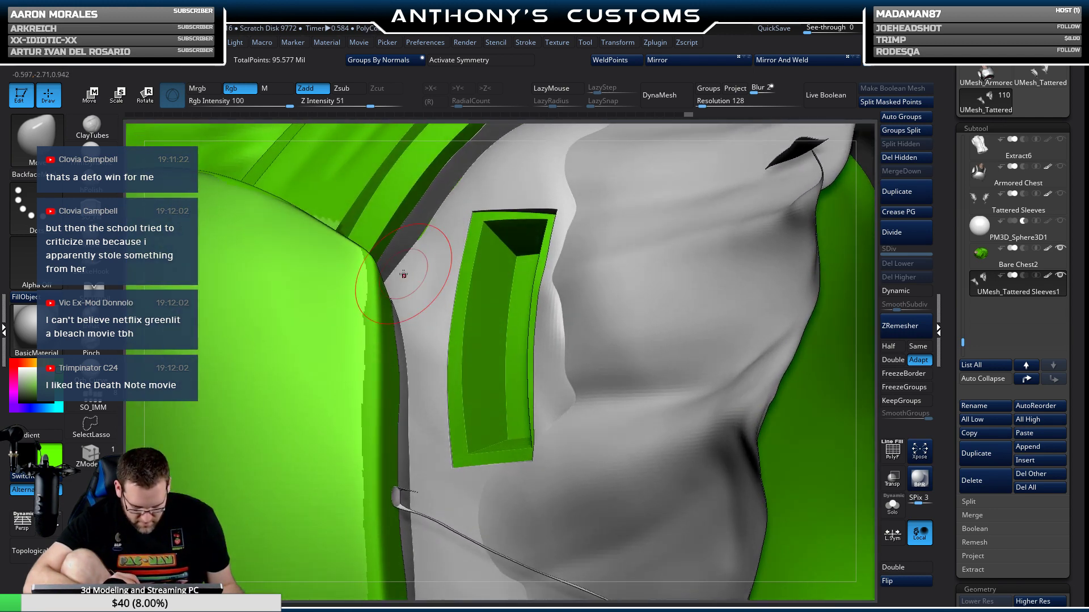
pyautogui.click(890, 510)
pyautogui.moveTo(377, 206); pyautogui.dragTo(369, 257, button='right')
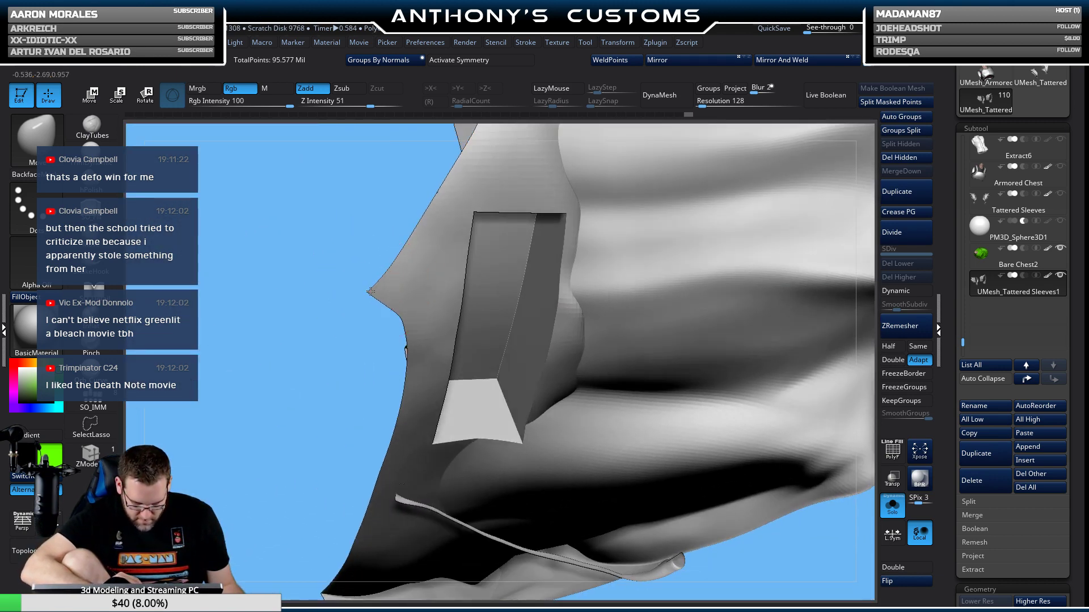
pyautogui.click(892, 506)
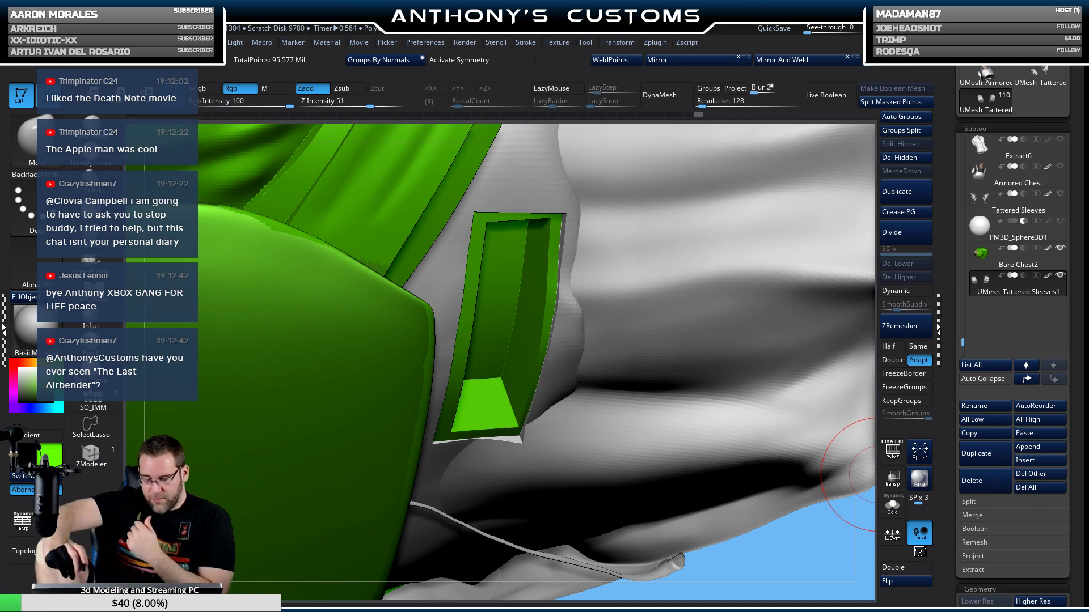
# Nudge the opposite sleeve's border along the shoulder strap above the peg opening to follow the strap's inner edge.
pyautogui.moveTo(601, 269)
pyautogui.mouseDown(button='right')
pyautogui.moveTo(537, 251)
pyautogui.moveTo(555, 132)
pyautogui.mouseUp(button='right')
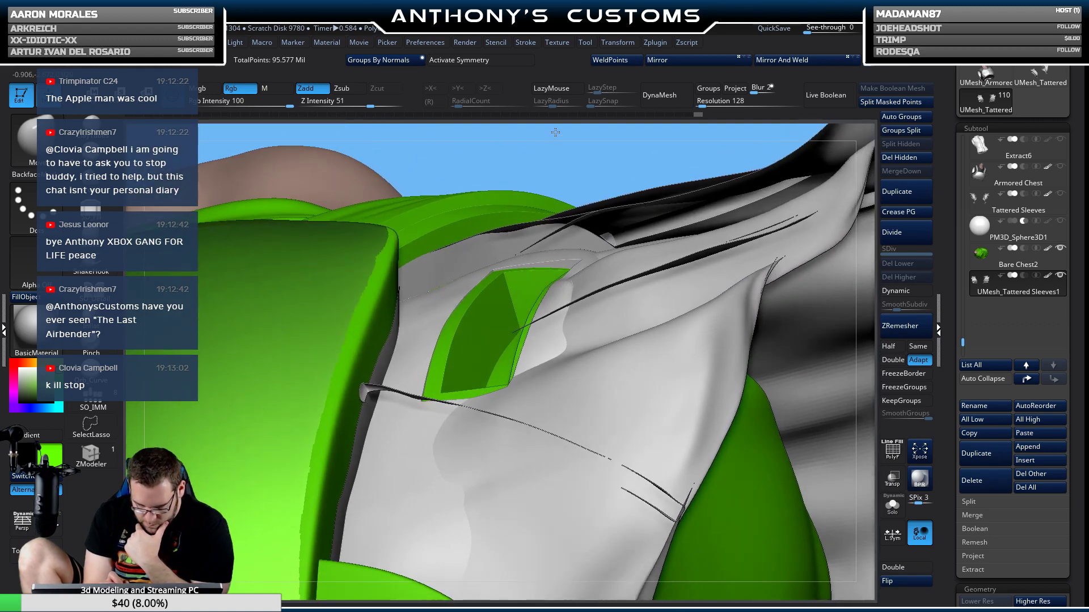
pyautogui.moveTo(428, 317)
pyautogui.mouseDown(button='right')
pyautogui.moveTo(440, 286)
pyautogui.moveTo(482, 284)
pyautogui.moveTo(481, 302)
pyautogui.moveTo(607, 248)
pyautogui.moveTo(606, 262)
pyautogui.mouseUp(button='right')
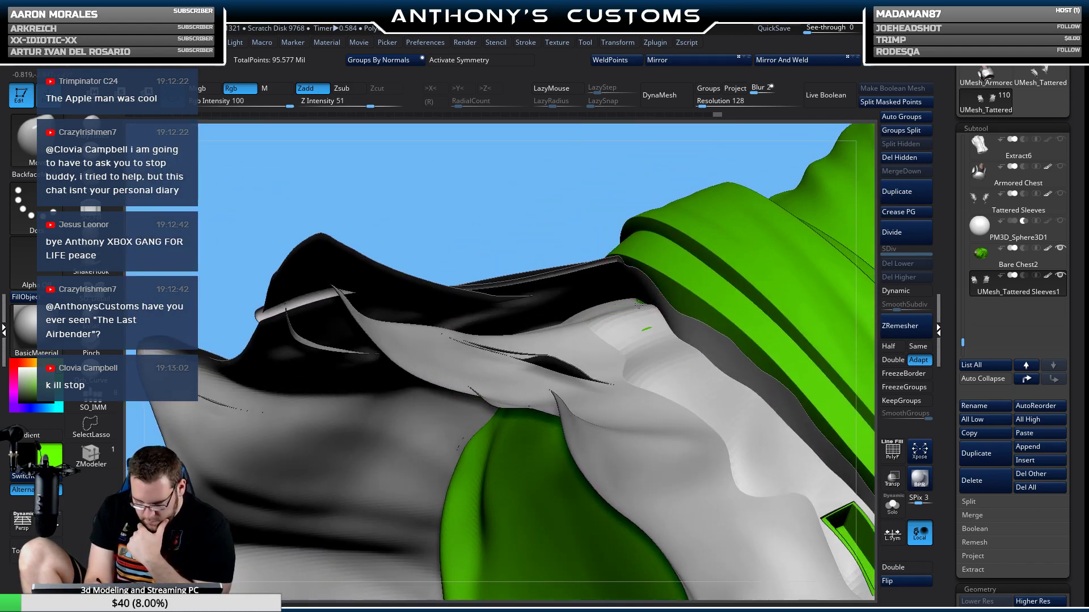
pyautogui.moveTo(655, 334)
pyautogui.mouseDown(button='right')
pyautogui.moveTo(702, 309)
pyautogui.moveTo(698, 357)
pyautogui.mouseUp(button='right')
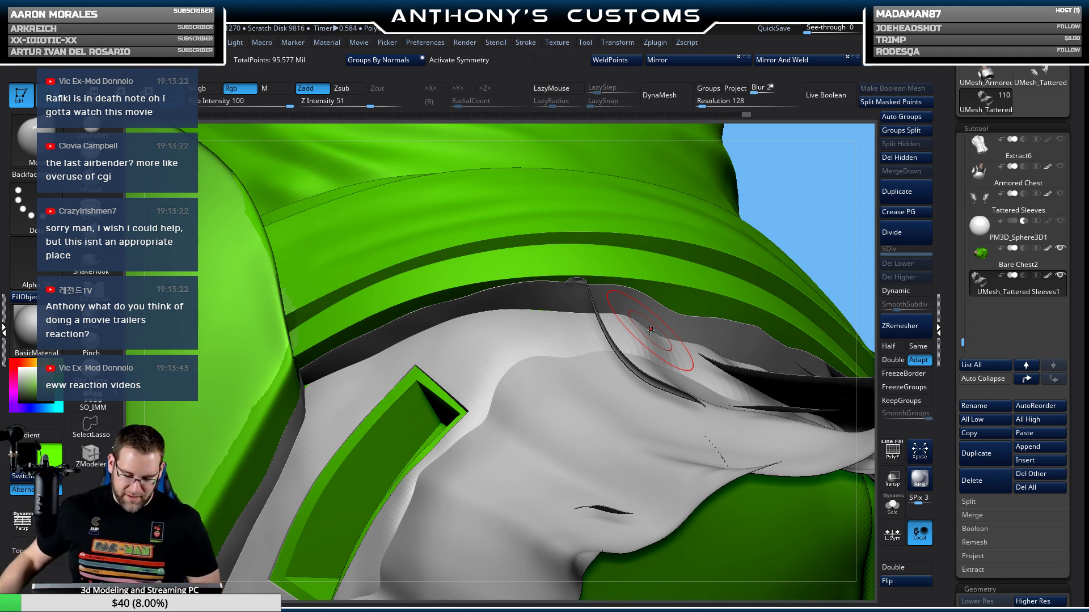
pyautogui.moveTo(650, 330); pyautogui.dragTo(560, 262, button='right')
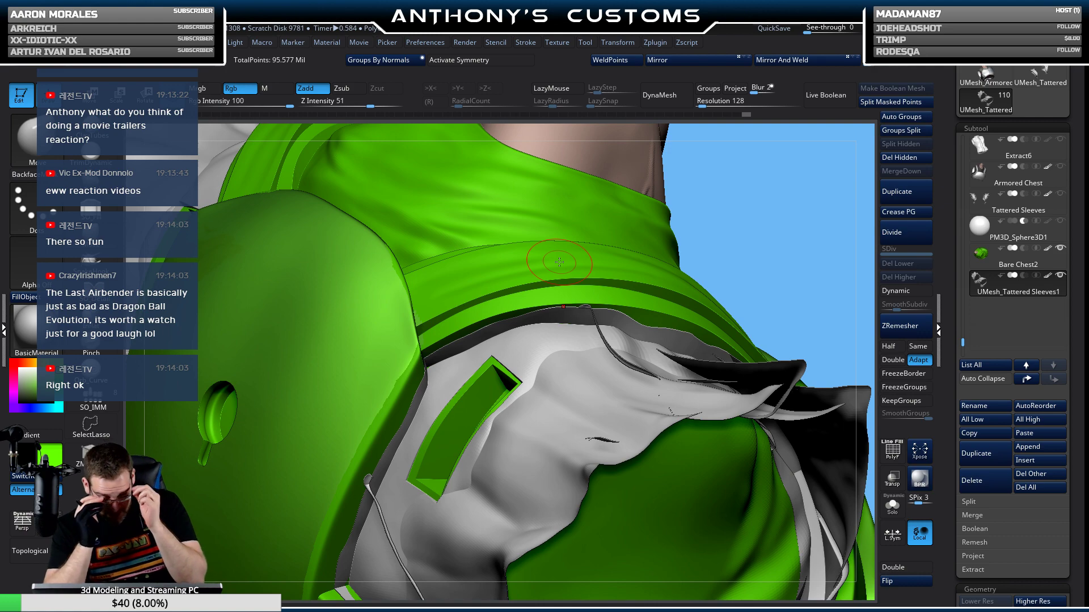
pyautogui.moveTo(780, 159)
pyautogui.mouseDown()
pyautogui.moveTo(765, 224)
pyautogui.moveTo(707, 138)
pyautogui.moveTo(697, 159)
pyautogui.moveTo(713, 189)
pyautogui.moveTo(664, 265)
pyautogui.moveTo(675, 287)
pyautogui.moveTo(595, 278)
pyautogui.moveTo(604, 287)
pyautogui.moveTo(590, 278)
pyautogui.moveTo(621, 143)
pyautogui.moveTo(646, 270)
pyautogui.mouseUp()
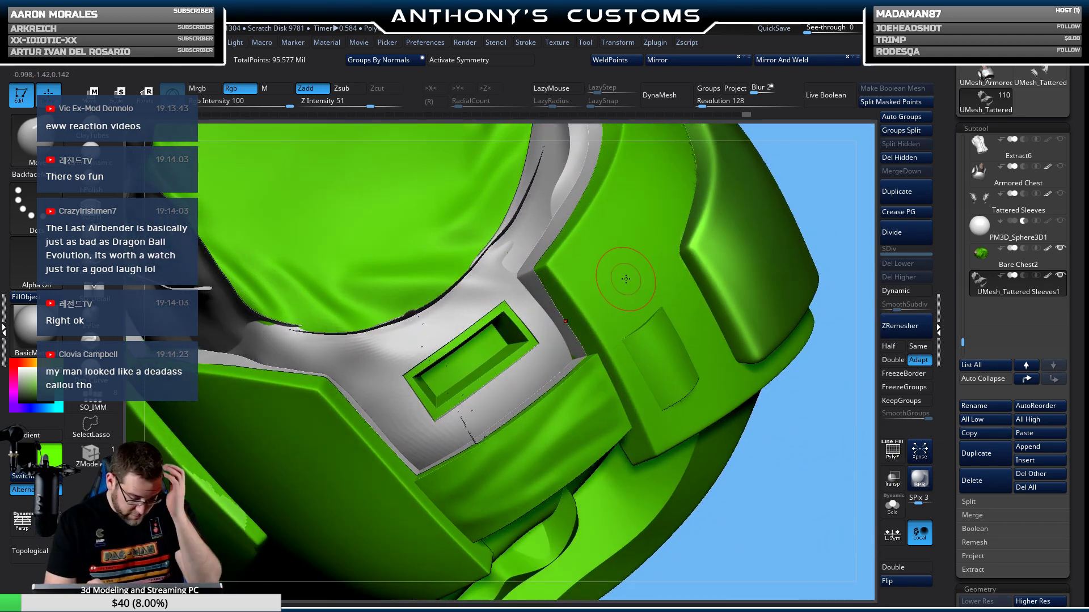
# Nudge the opposite sleeve's border along the armor plate edge beside the arm opening to follow the recess.
pyautogui.moveTo(768, 462)
pyautogui.mouseDown()
pyautogui.moveTo(763, 493)
pyautogui.moveTo(573, 359)
pyautogui.moveTo(767, 269)
pyautogui.moveTo(741, 474)
pyautogui.moveTo(747, 429)
pyautogui.mouseUp()
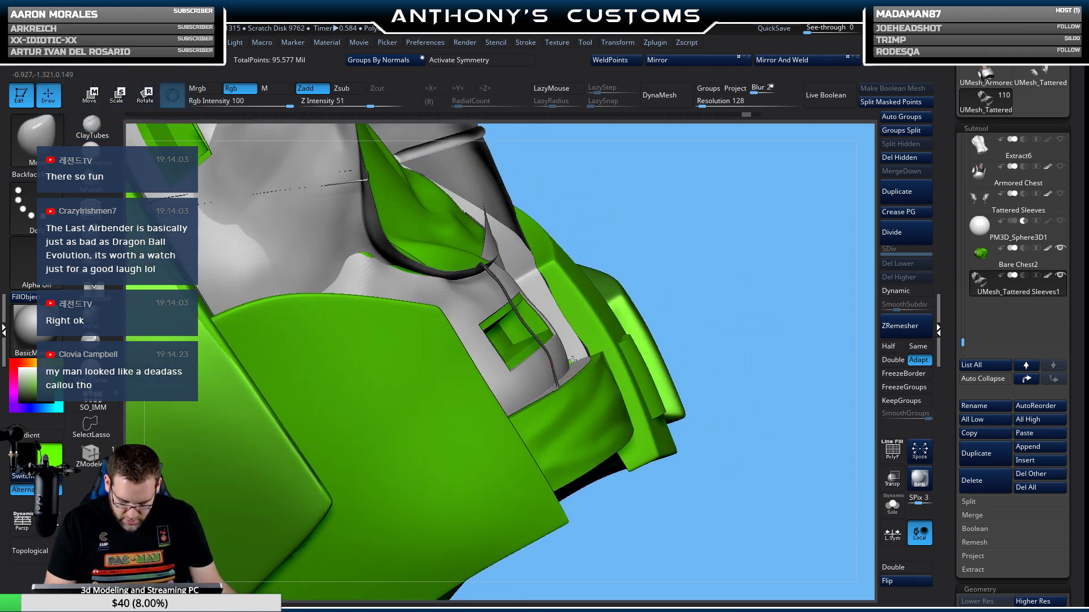
pyautogui.moveTo(680, 312)
pyautogui.mouseDown()
pyautogui.moveTo(574, 361)
pyautogui.moveTo(647, 465)
pyautogui.moveTo(681, 474)
pyautogui.moveTo(761, 442)
pyautogui.moveTo(418, 346)
pyautogui.moveTo(482, 369)
pyautogui.moveTo(454, 386)
pyautogui.mouseUp()
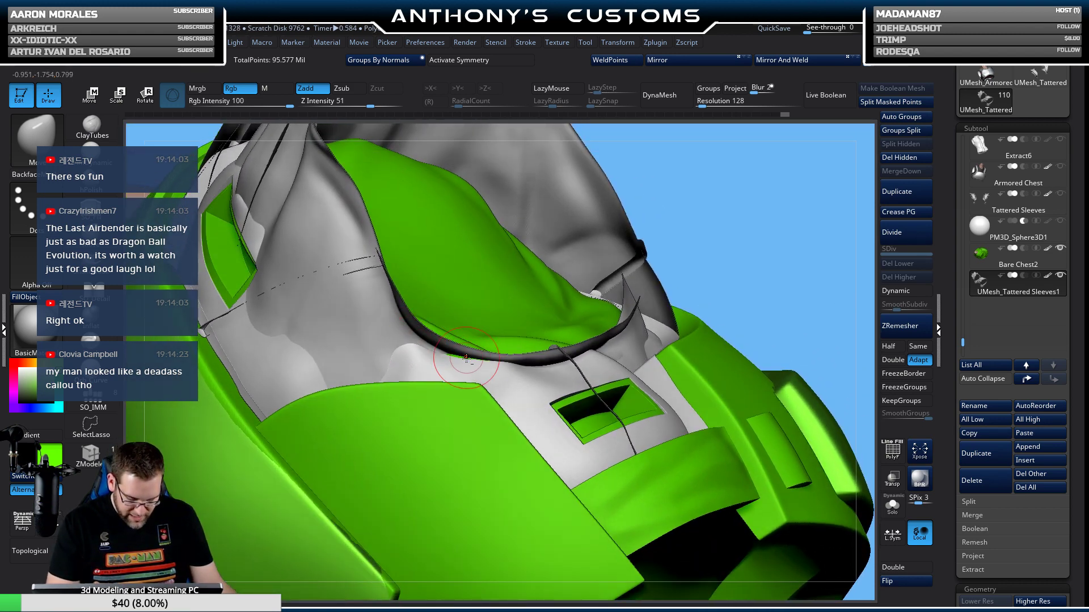
pyautogui.moveTo(503, 325)
pyautogui.mouseDown()
pyautogui.moveTo(579, 356)
pyautogui.moveTo(541, 313)
pyautogui.moveTo(453, 363)
pyautogui.mouseUp()
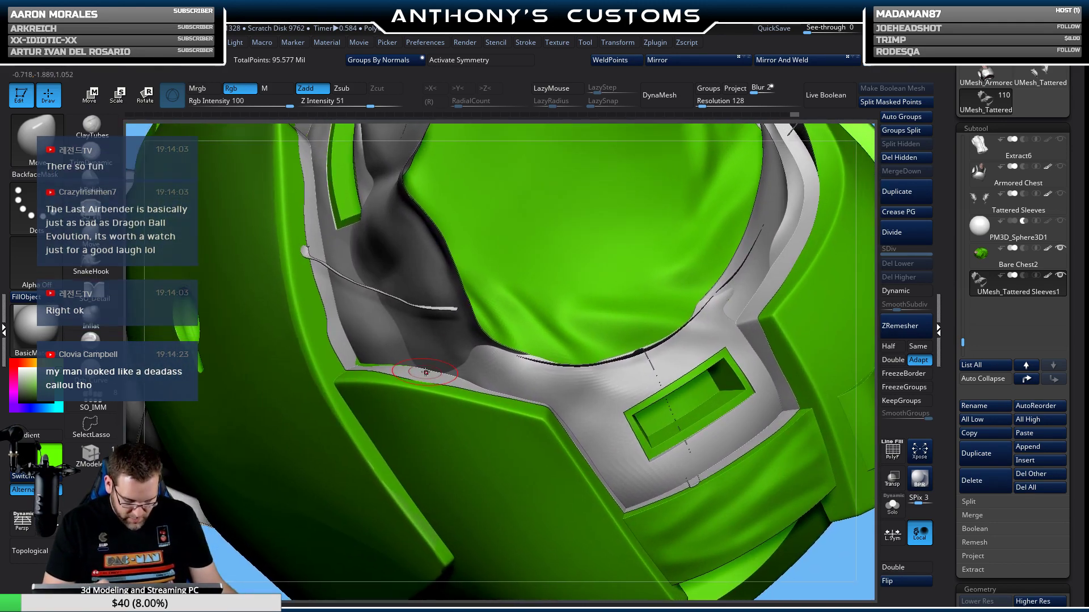
pyautogui.press('space')
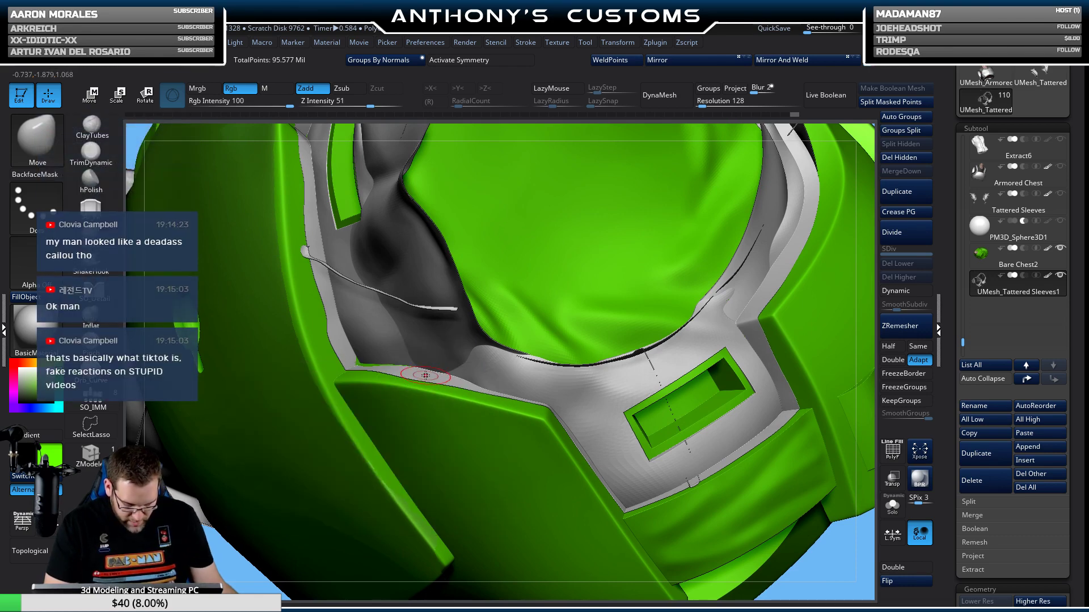
pyautogui.moveTo(361, 363)
pyautogui.mouseDown()
pyautogui.moveTo(379, 351)
pyautogui.moveTo(399, 361)
pyautogui.mouseUp()
pyautogui.press('space')
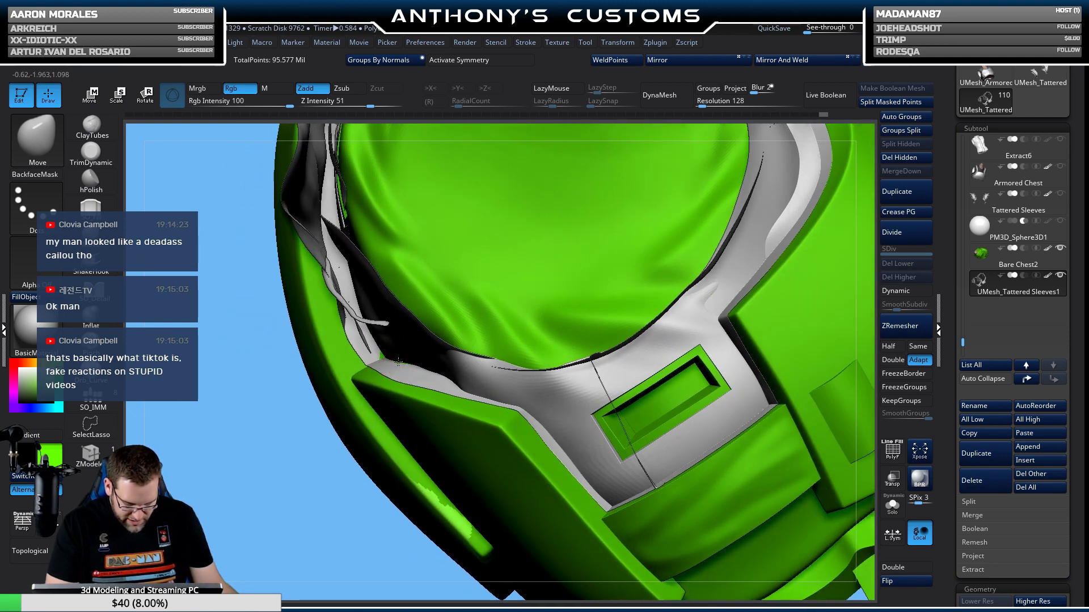
# Set the UMesh_Tattered Sleeves1 mesh to subtract and turn on Live Boolean, checking the sleeve cut-outs in the bare chest.
pyautogui.moveTo(406, 364); pyautogui.dragTo(715, 219, button='right')
pyautogui.moveTo(768, 275); pyautogui.dragTo(738, 289, button='right')
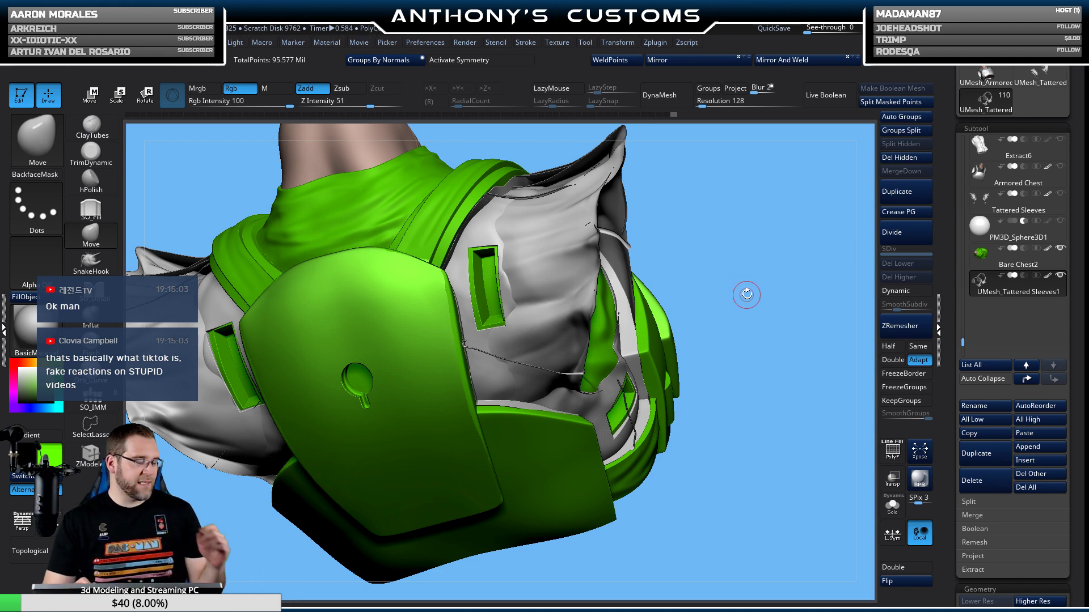
pyautogui.moveTo(762, 254); pyautogui.dragTo(760, 250)
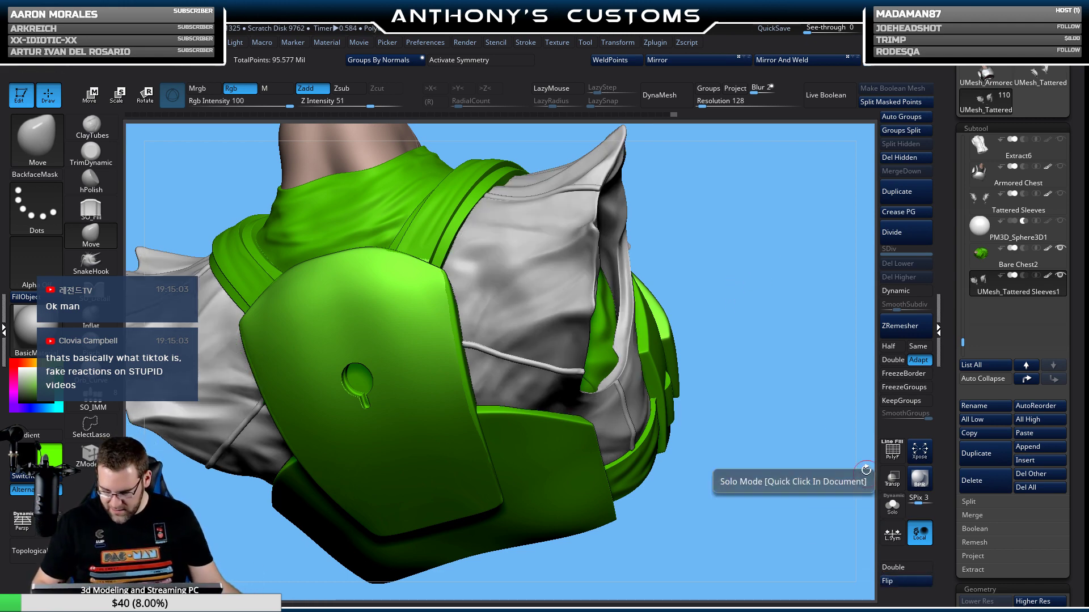
pyautogui.moveTo(753, 489); pyautogui.dragTo(695, 491)
pyautogui.moveTo(533, 433); pyautogui.dragTo(773, 384)
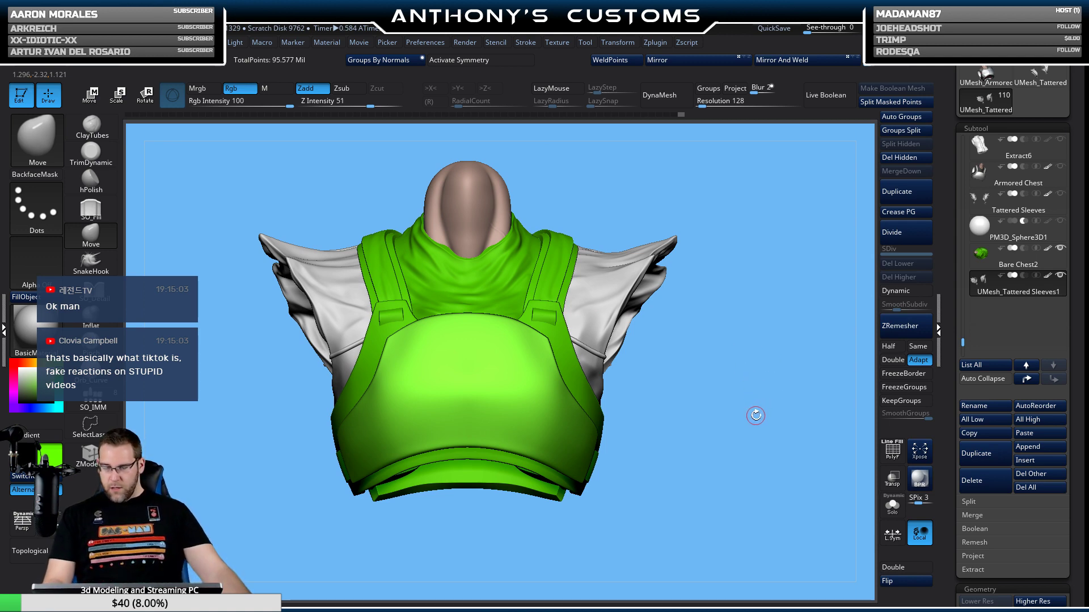
pyautogui.click(1024, 275)
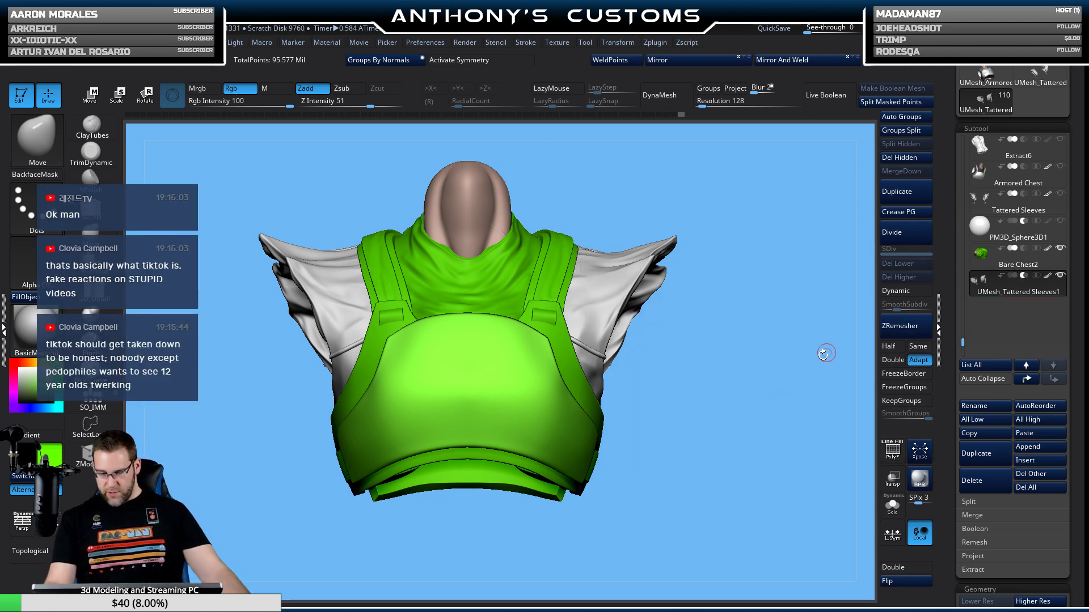
pyautogui.click(829, 96)
pyautogui.moveTo(769, 332); pyautogui.dragTo(727, 403)
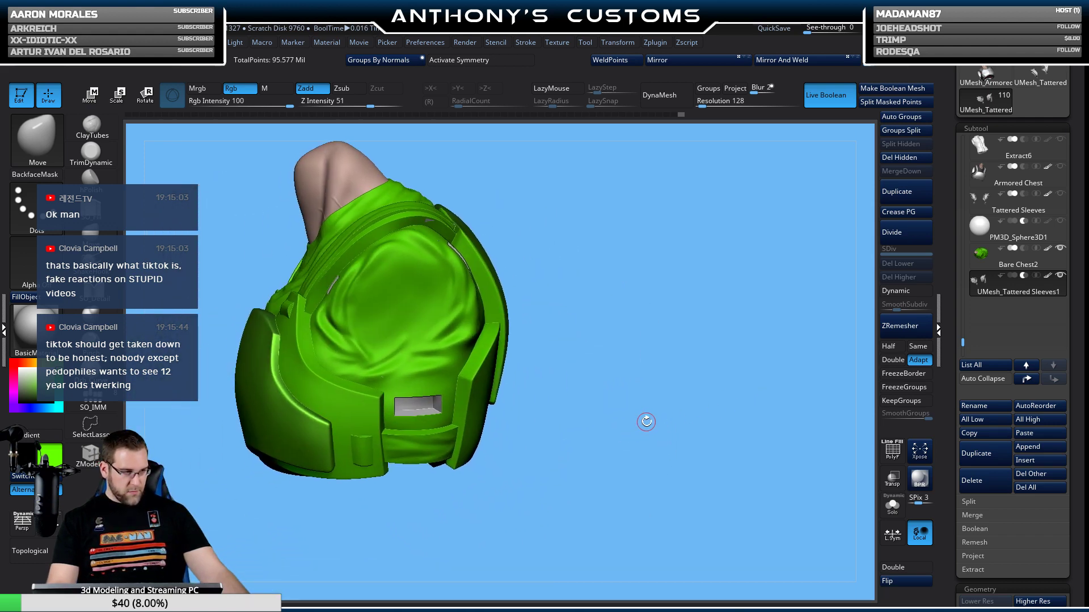
pyautogui.moveTo(652, 438)
pyautogui.mouseDown()
pyautogui.moveTo(698, 420)
pyautogui.moveTo(730, 428)
pyautogui.moveTo(737, 406)
pyautogui.mouseUp()
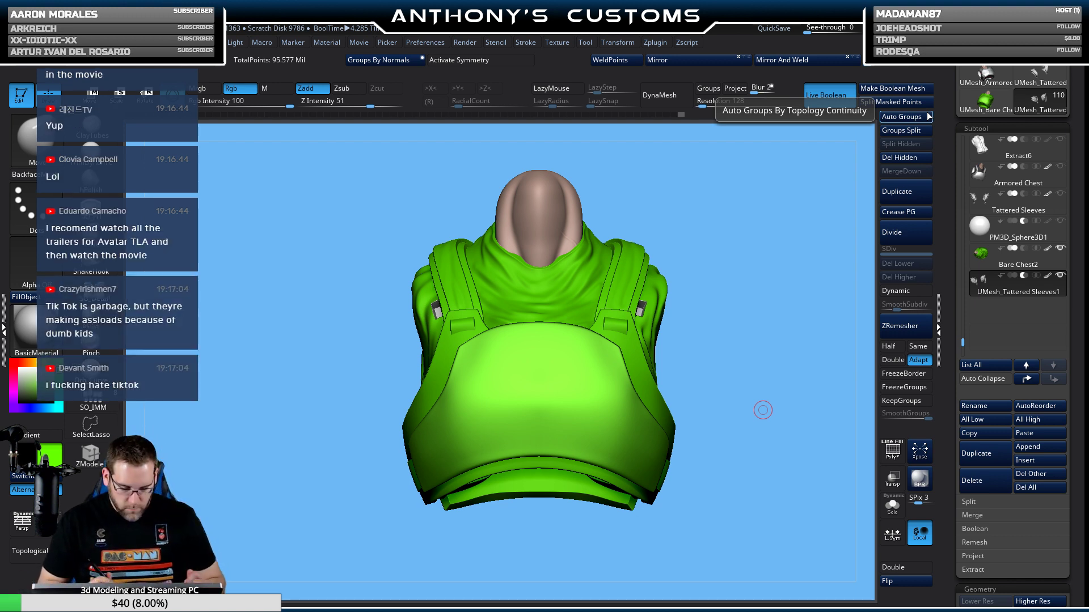
# Append the UMesh_Bare Chest3 boolean result to the subtools and select it.
pyautogui.click(1028, 447)
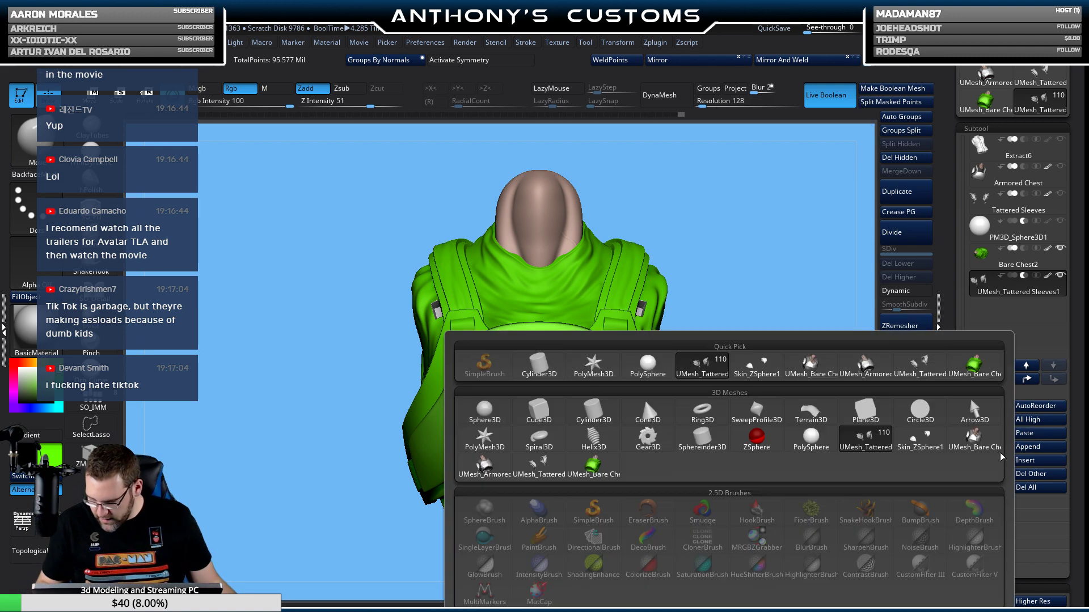
pyautogui.click(611, 464)
pyautogui.click(1012, 319)
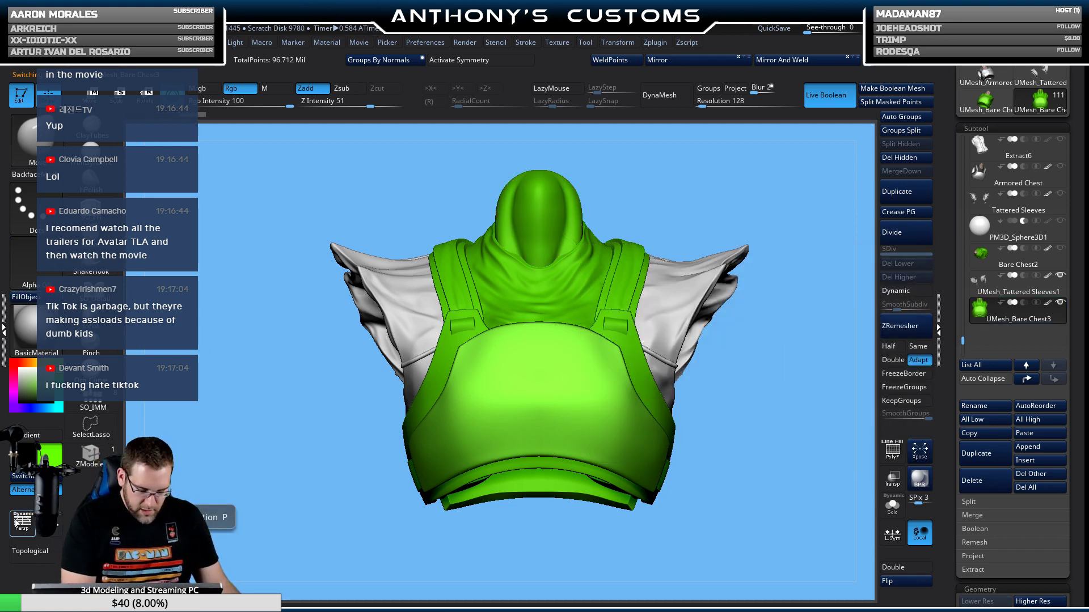
# Flip the UMesh_Tattered Sleeves1 mesh's face display to look through its outer surface at the peg sockets.
pyautogui.moveTo(773, 431); pyautogui.dragTo(876, 350)
pyautogui.click(983, 294)
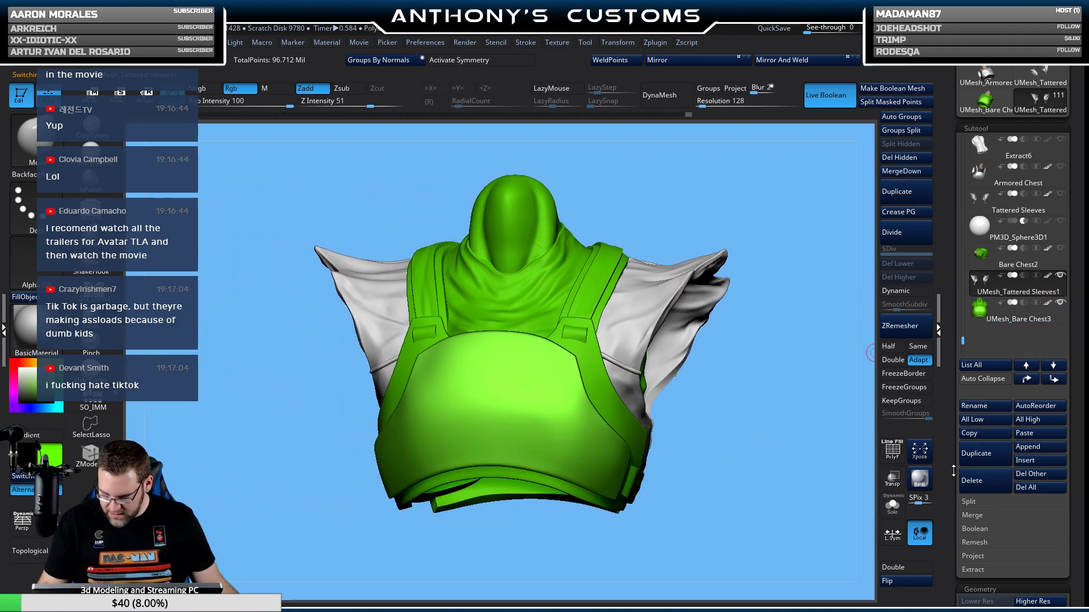
pyautogui.click(894, 567)
pyautogui.moveTo(797, 474); pyautogui.dragTo(767, 504)
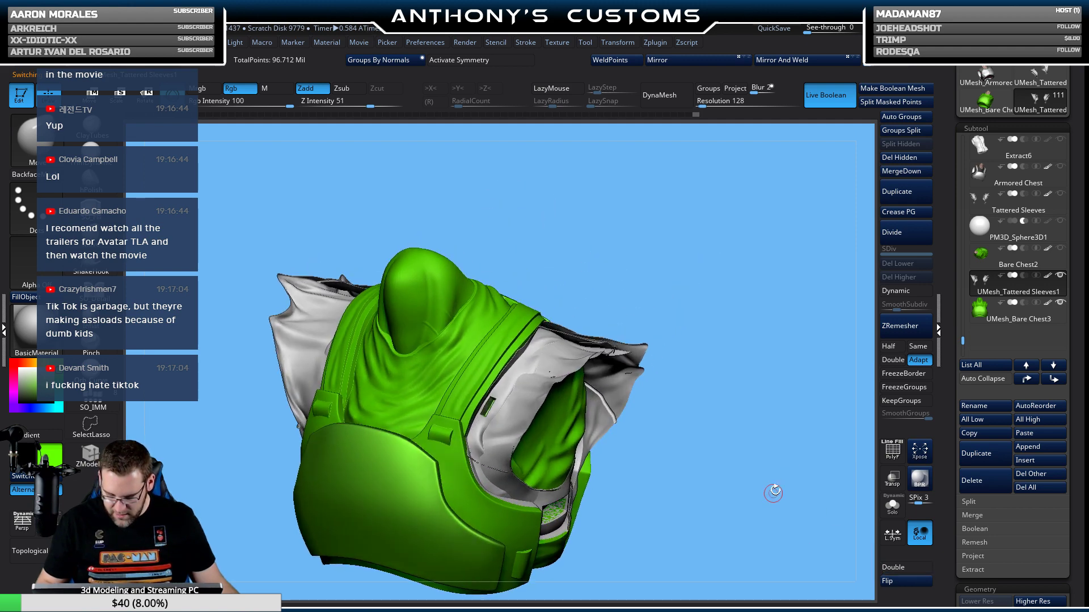
# Push the floor of one back peg socket in UMesh_Bare Chest3 deeper than the sleeve's peg with the Move brush.
pyautogui.click(986, 310)
pyautogui.moveTo(734, 369); pyautogui.dragTo(722, 320)
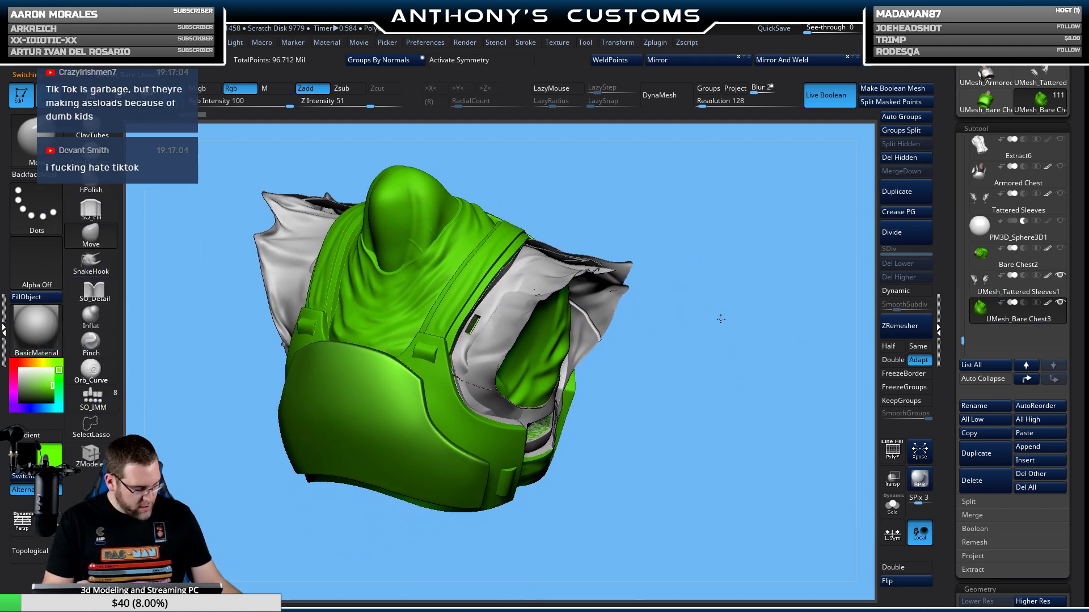
pyautogui.keyDown('alt'); pyautogui.moveTo(710, 365); pyautogui.dragTo(768, 402); pyautogui.keyUp('alt')
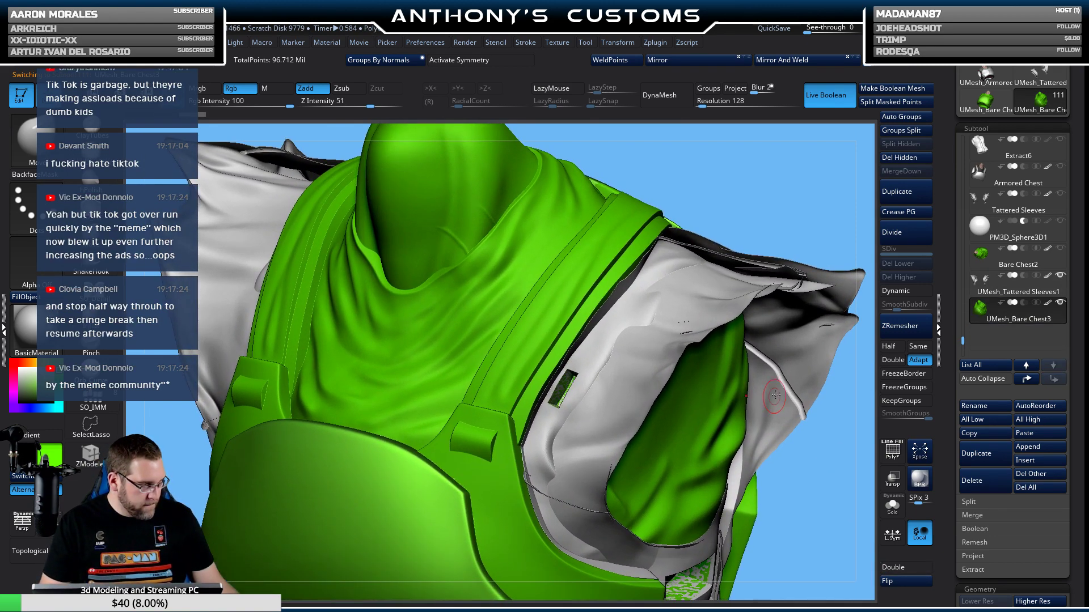
pyautogui.moveTo(753, 195); pyautogui.dragTo(690, 151)
pyautogui.moveTo(796, 382)
pyautogui.mouseDown()
pyautogui.moveTo(790, 389)
pyautogui.moveTo(766, 363)
pyautogui.moveTo(780, 376)
pyautogui.moveTo(700, 347)
pyautogui.moveTo(759, 317)
pyautogui.moveTo(767, 293)
pyautogui.mouseUp()
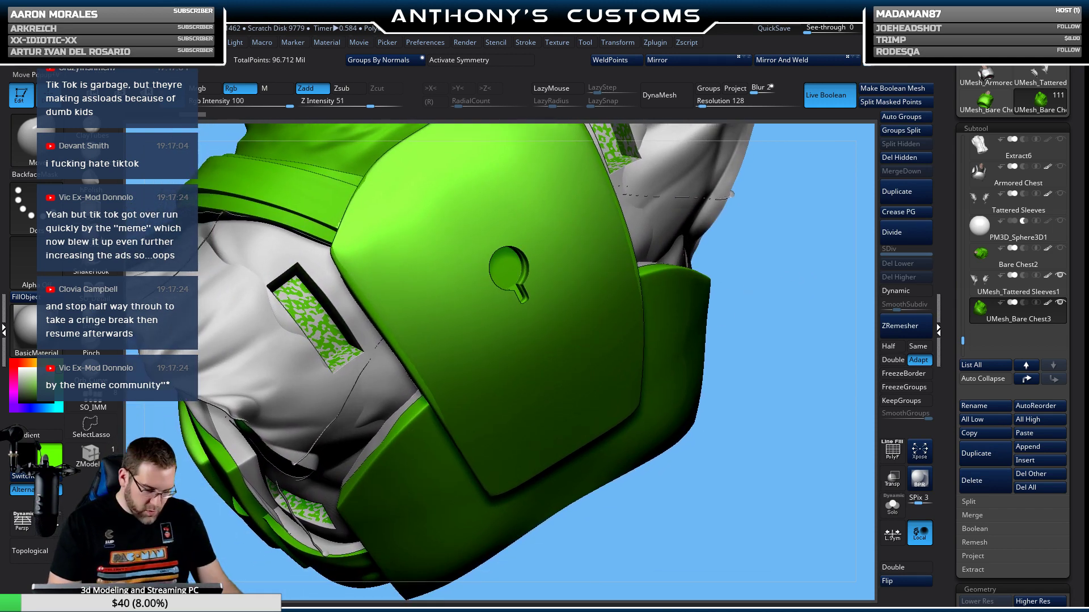
pyautogui.press('space')
pyautogui.moveTo(770, 278)
pyautogui.mouseDown()
pyautogui.moveTo(778, 264)
pyautogui.moveTo(768, 255)
pyautogui.mouseUp()
pyautogui.moveTo(334, 286)
pyautogui.keyDown('ctrl'); pyautogui.keyDown('alt'); pyautogui.mouseDown()
pyautogui.moveTo(346, 300)
pyautogui.moveTo(363, 295)
pyautogui.moveTo(335, 341)
pyautogui.moveTo(364, 340)
pyautogui.mouseUp(); pyautogui.keyUp('alt'); pyautogui.keyUp('ctrl')
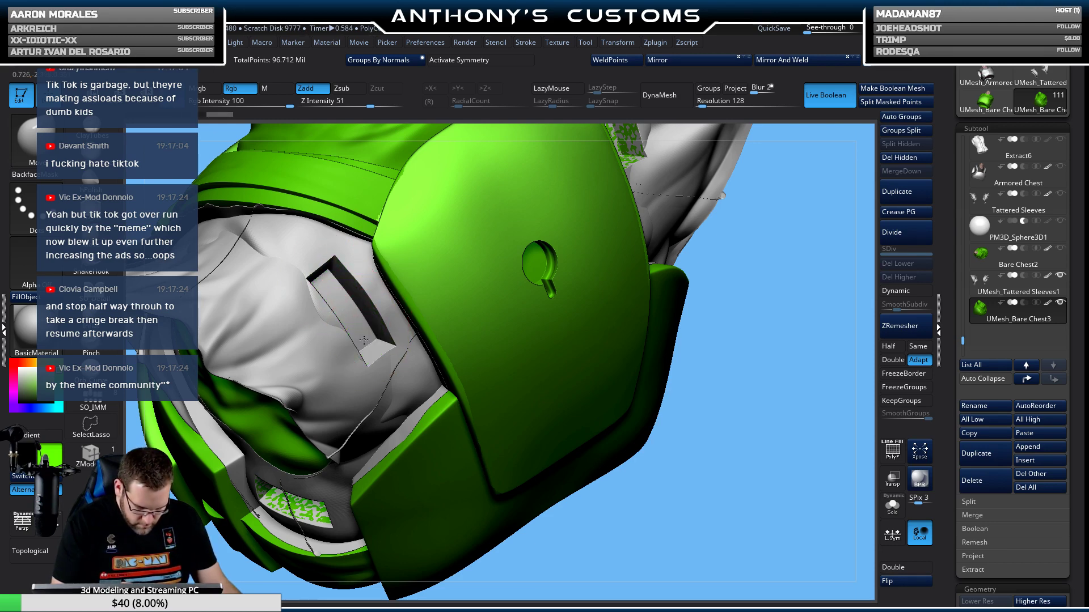
pyautogui.moveTo(723, 227); pyautogui.dragTo(410, 268)
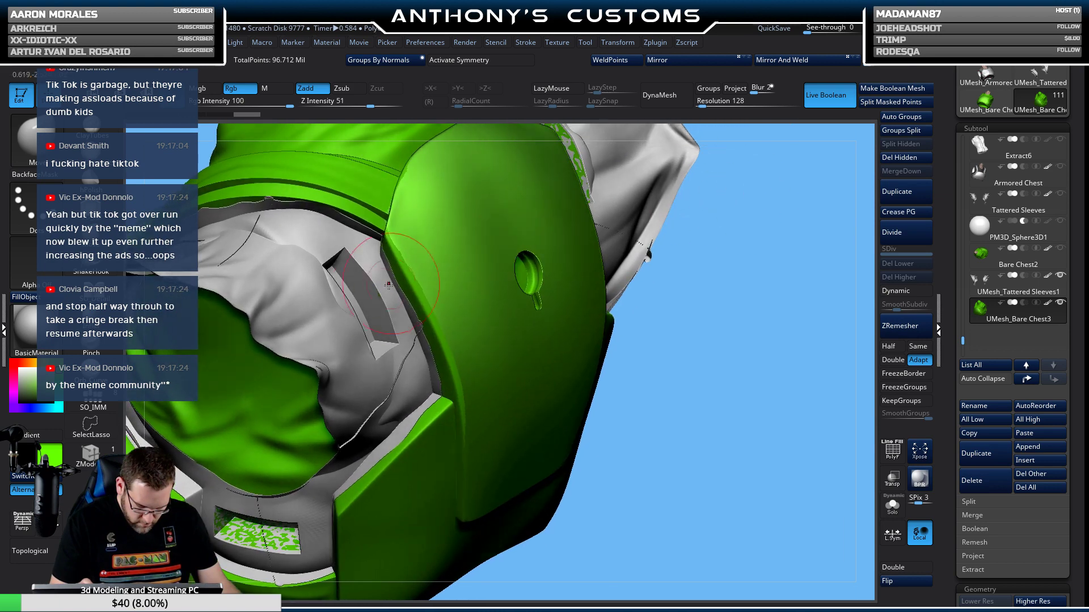
pyautogui.moveTo(370, 303); pyautogui.dragTo(340, 319)
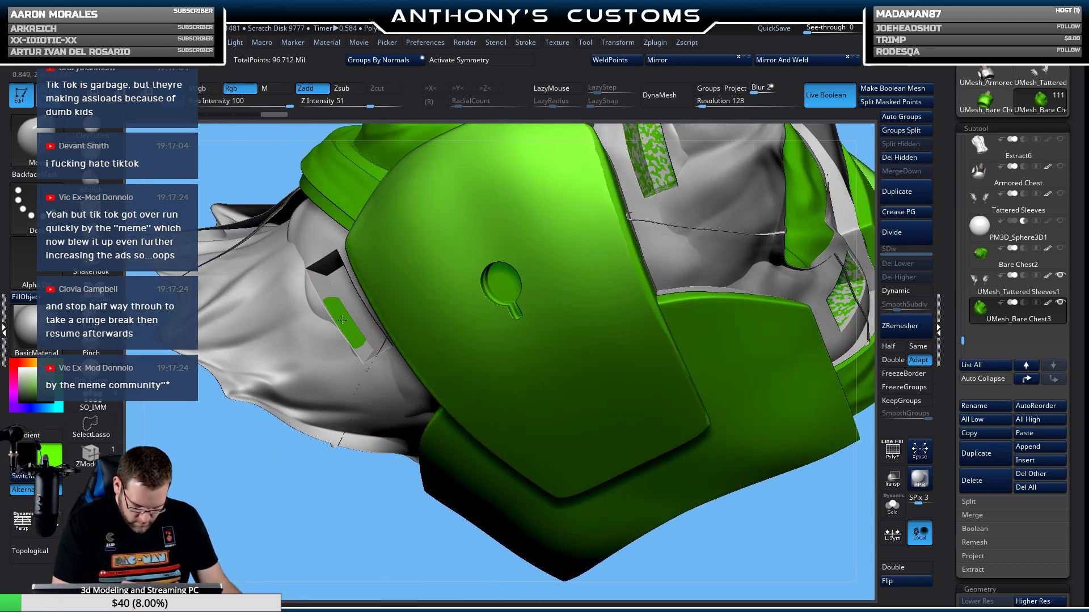
# Push the floor of the opposite back peg socket inward beyond the sleeve's peg.
pyautogui.moveTo(363, 476); pyautogui.dragTo(241, 587)
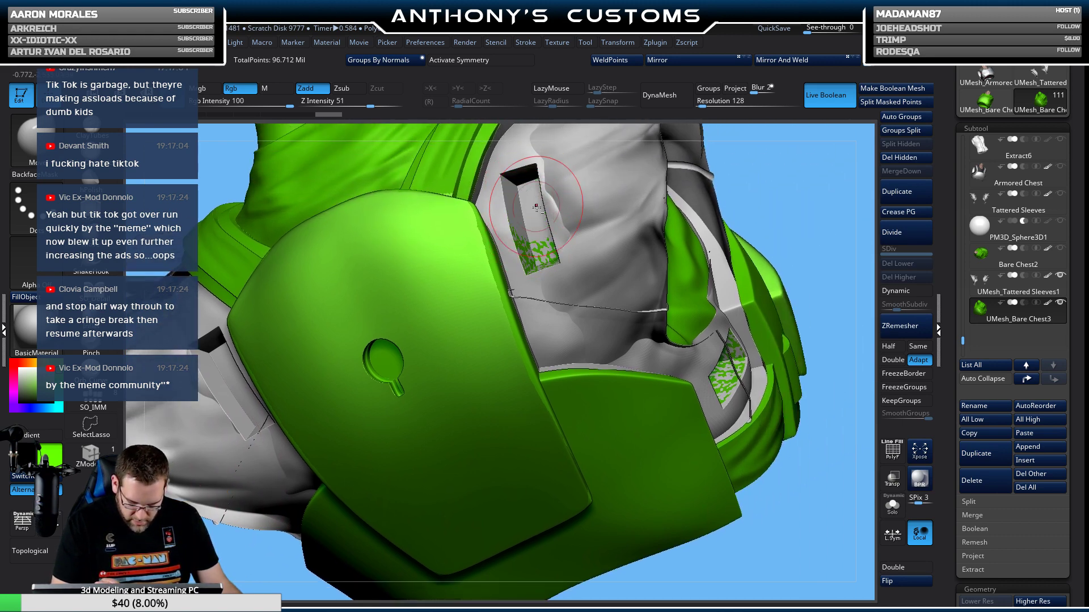
pyautogui.moveTo(759, 168); pyautogui.dragTo(731, 222)
pyautogui.moveTo(690, 252); pyautogui.dragTo(577, 231)
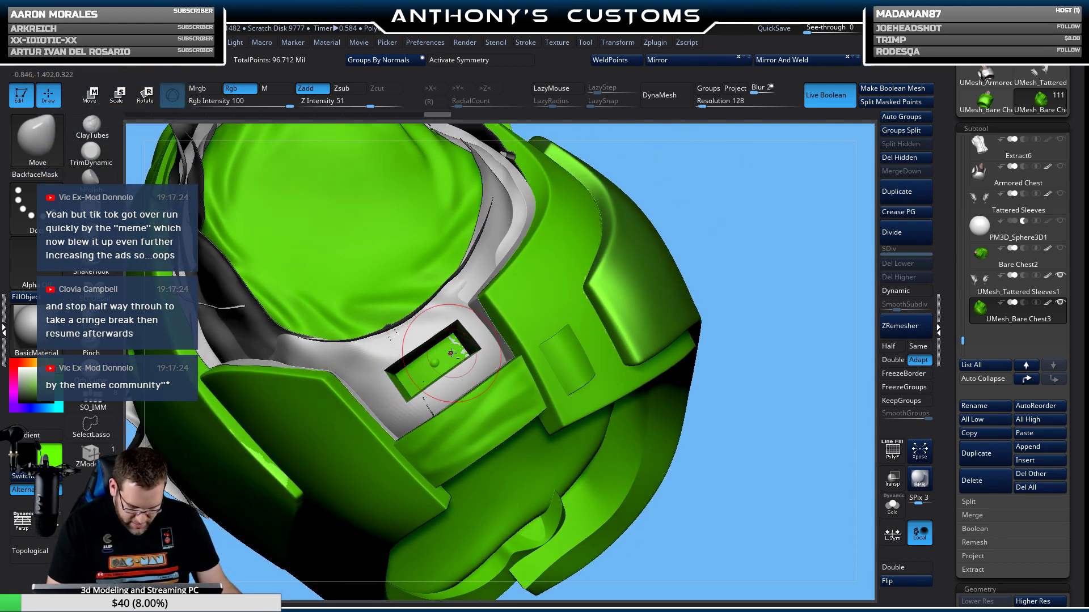
# Rework the floor of the peg socket beneath the same arm opening, pushing it inward and stepping back and forth through the strokes.
pyautogui.moveTo(458, 351); pyautogui.dragTo(456, 351)
pyautogui.hotkey('ctrl', 'z')
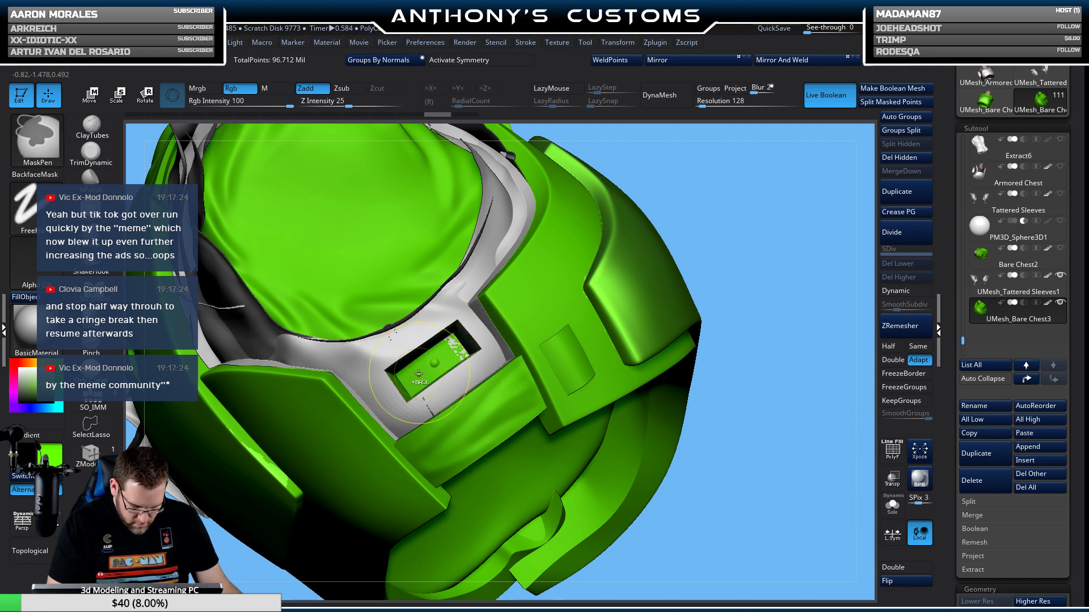
pyautogui.hotkey('ctrl', 'z')
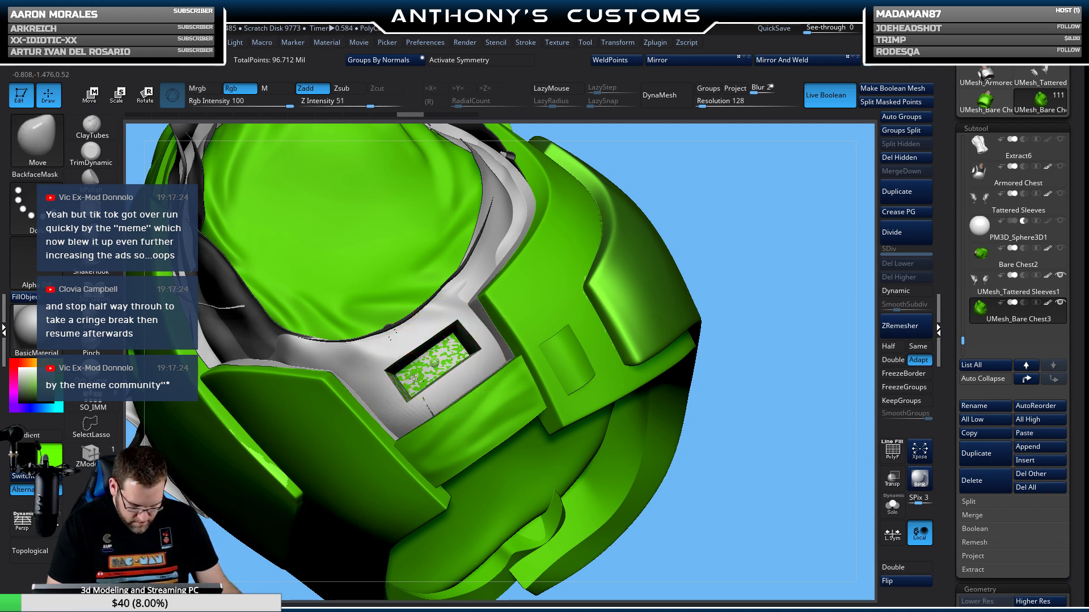
pyautogui.hotkey('ctrl', 'shift', 'z')
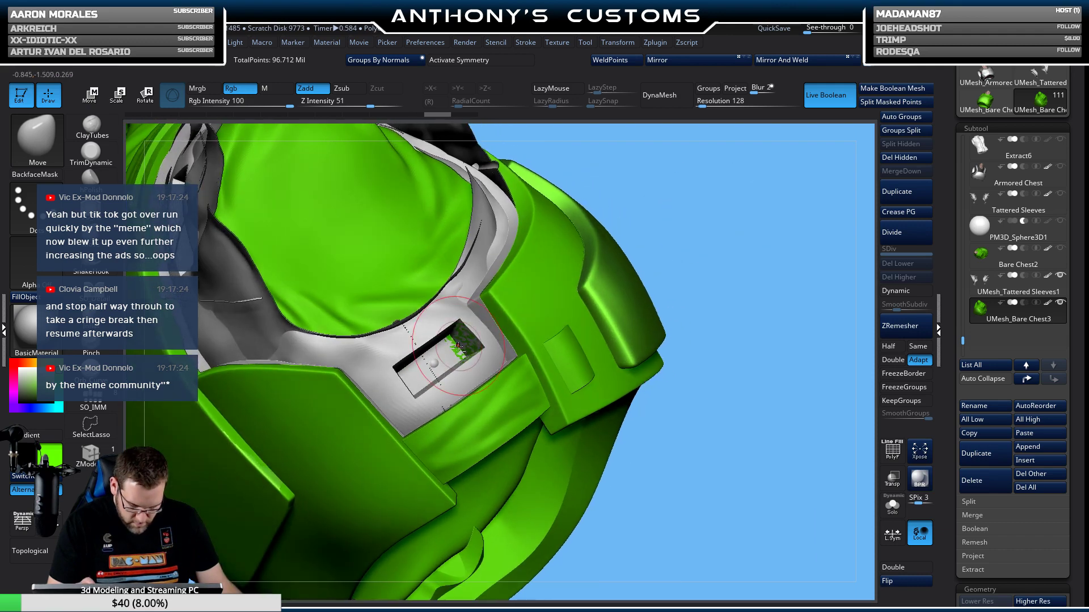
pyautogui.moveTo(724, 227); pyautogui.dragTo(606, 295)
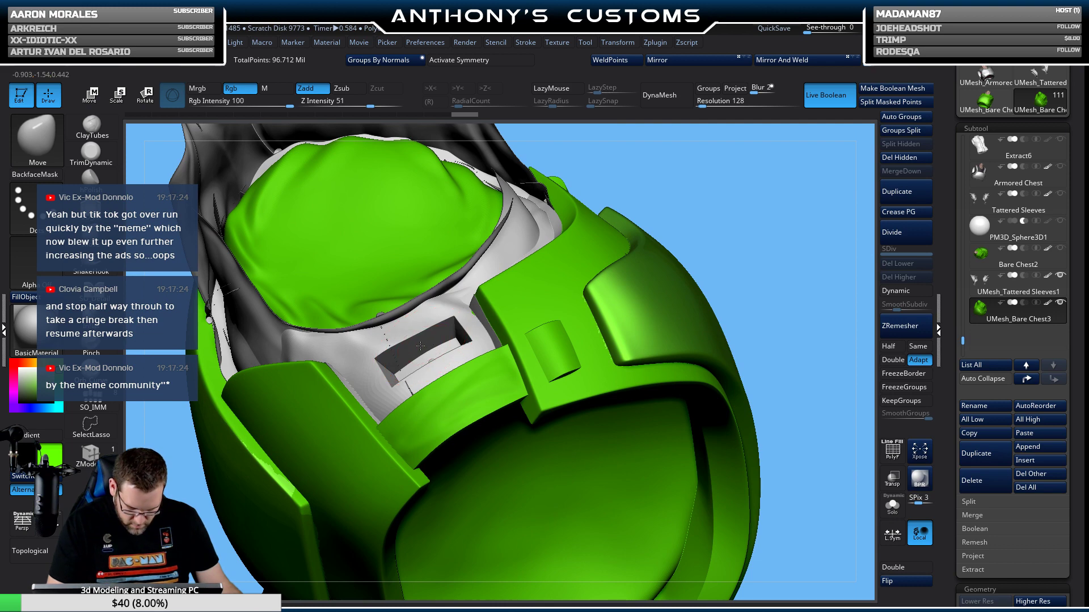
pyautogui.hotkey('ctrl', 'shift', 'z')
pyautogui.moveTo(420, 346); pyautogui.dragTo(462, 344, button='right')
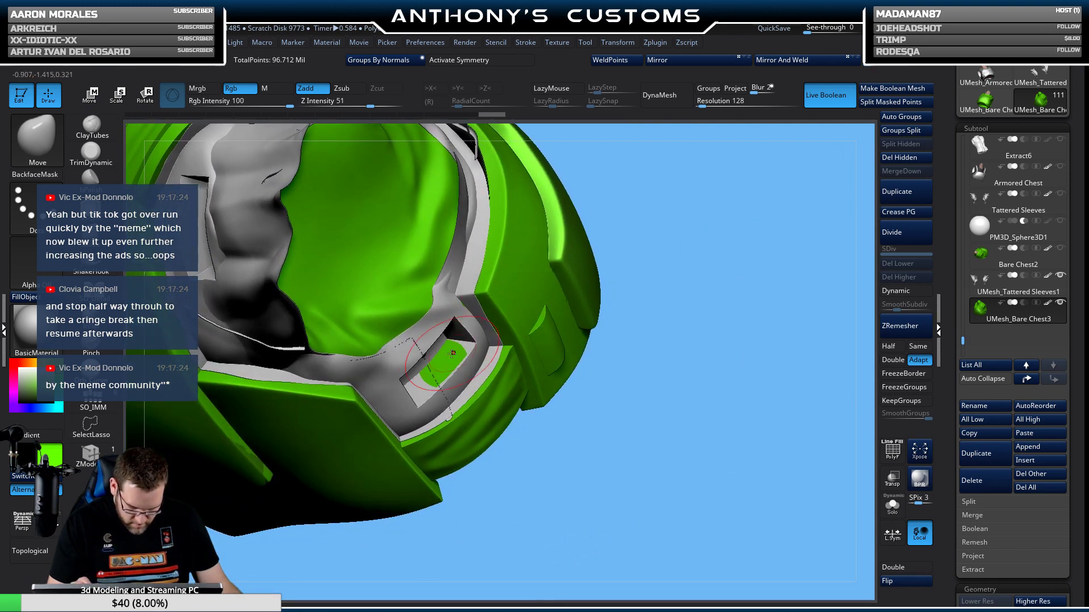
pyautogui.hotkey('ctrl', 'z')
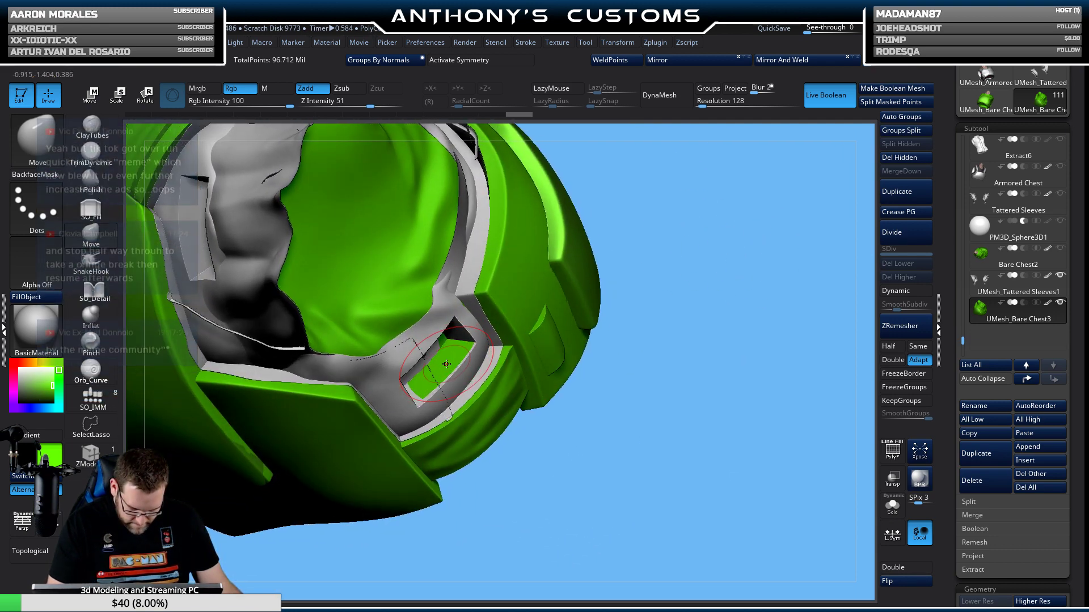
# Push the floors of the front peg sockets beside both shoulder straps deeper than the sleeve pegs.
pyautogui.moveTo(695, 321); pyautogui.dragTo(456, 263, button='right')
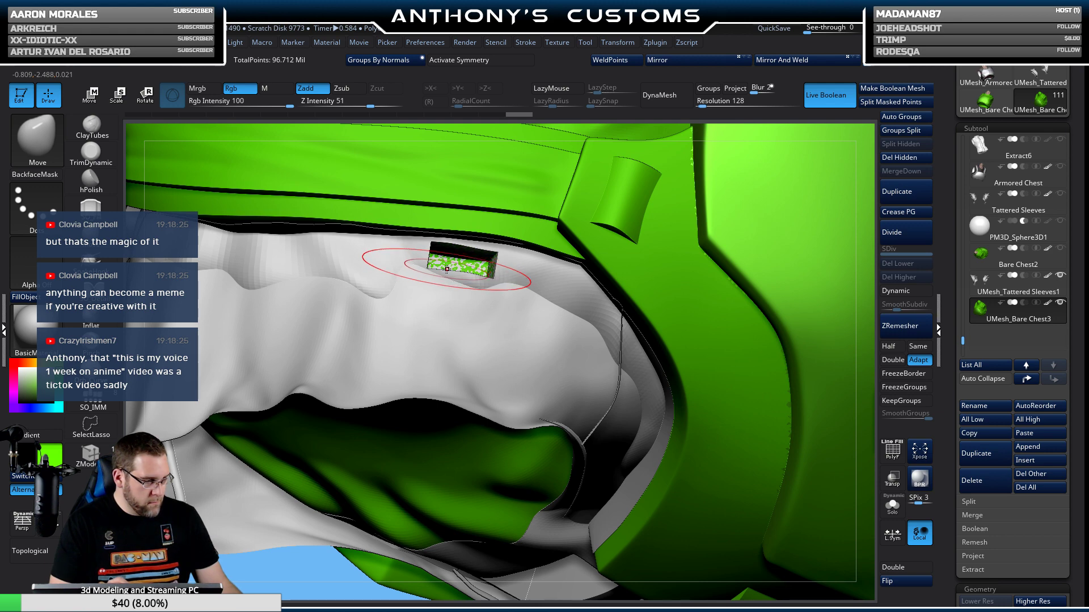
pyautogui.moveTo(469, 257)
pyautogui.mouseDown(button='right')
pyautogui.moveTo(448, 266)
pyautogui.moveTo(513, 228)
pyautogui.moveTo(486, 272)
pyautogui.moveTo(533, 182)
pyautogui.moveTo(591, 268)
pyautogui.moveTo(579, 227)
pyautogui.moveTo(693, 263)
pyautogui.mouseUp(button='right')
pyautogui.press('space')
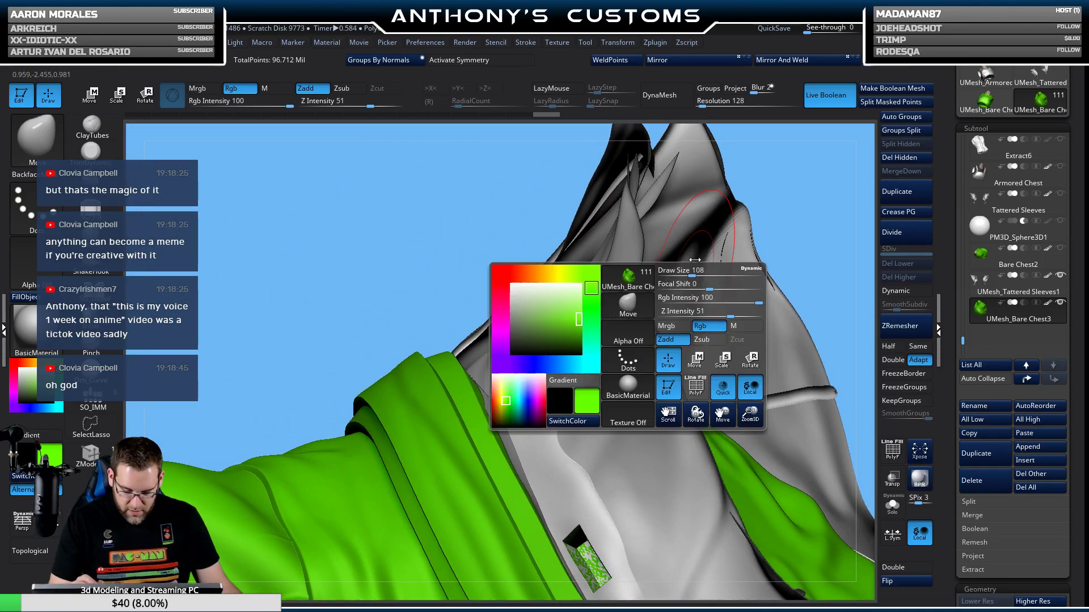
pyautogui.moveTo(802, 206); pyautogui.dragTo(510, 340, button='right')
pyautogui.press('space')
pyautogui.moveTo(669, 205); pyautogui.dragTo(449, 400, button='right')
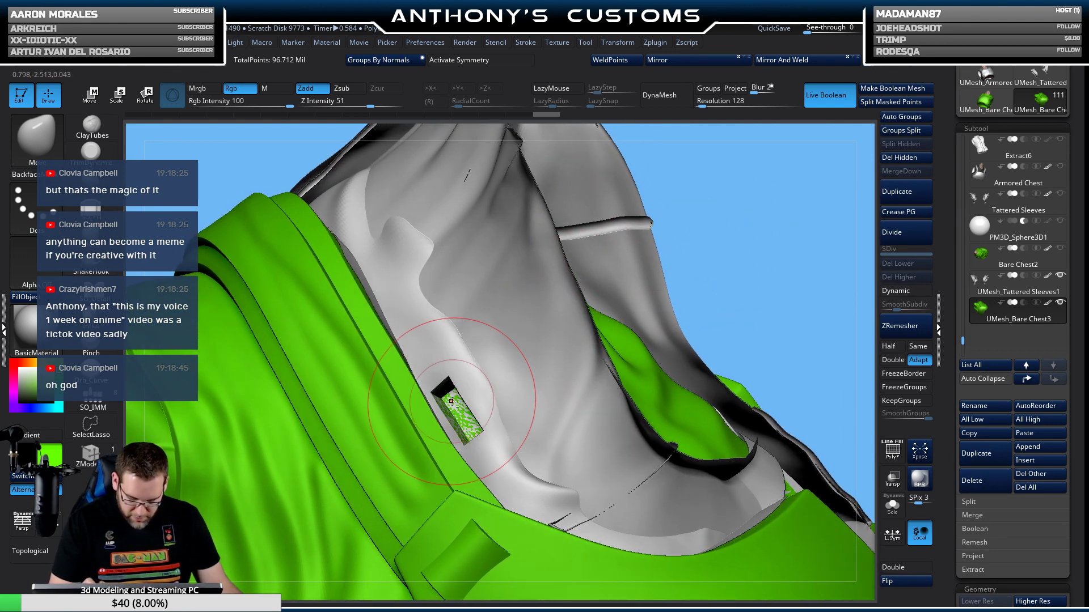
pyautogui.moveTo(510, 194); pyautogui.dragTo(509, 413, button='right')
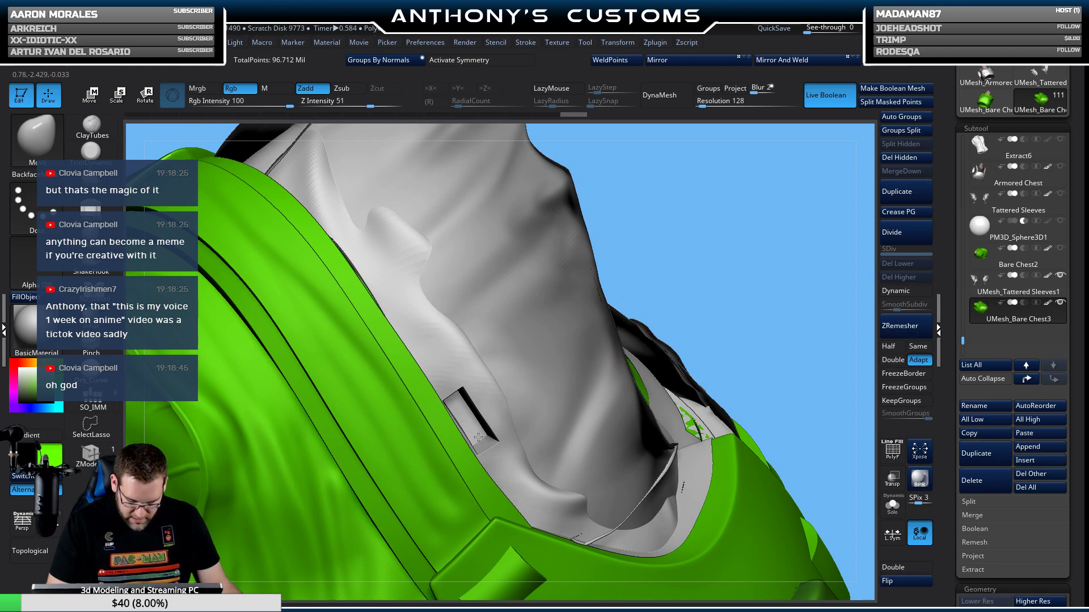
# Push the floor of the peg socket beneath the other arm opening inward to clear the sleeve's peg.
pyautogui.moveTo(571, 335)
pyautogui.mouseDown(button='right')
pyautogui.moveTo(320, 121)
pyautogui.moveTo(510, 320)
pyautogui.mouseUp(button='right')
pyautogui.moveTo(625, 242); pyautogui.dragTo(397, 385, button='right')
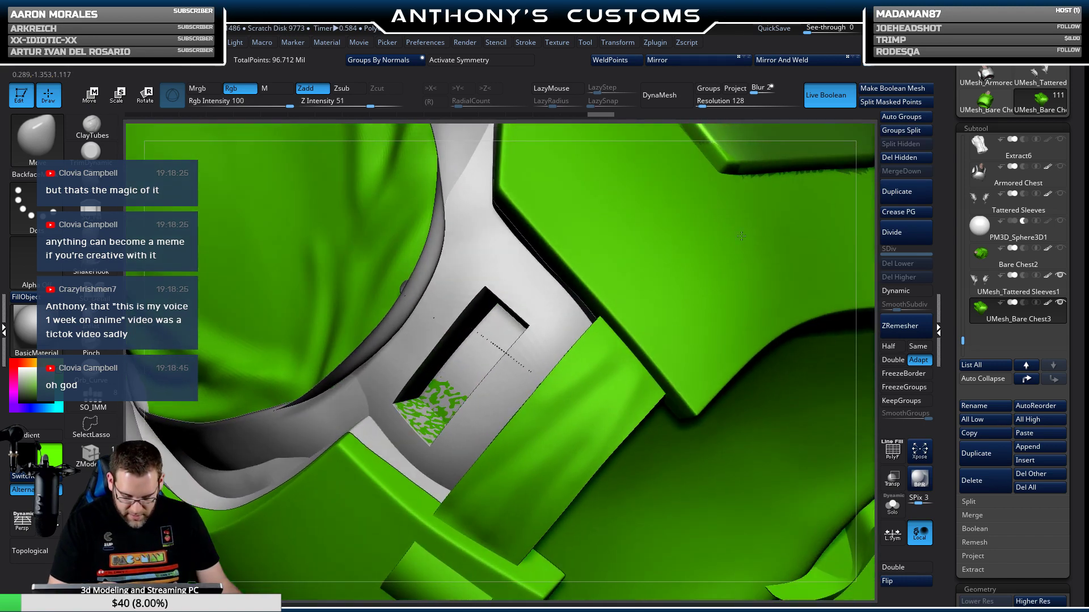
pyautogui.moveTo(464, 356)
pyautogui.mouseDown(button='right')
pyautogui.moveTo(519, 380)
pyautogui.moveTo(492, 340)
pyautogui.moveTo(573, 303)
pyautogui.moveTo(742, 256)
pyautogui.moveTo(511, 460)
pyautogui.mouseUp(button='right')
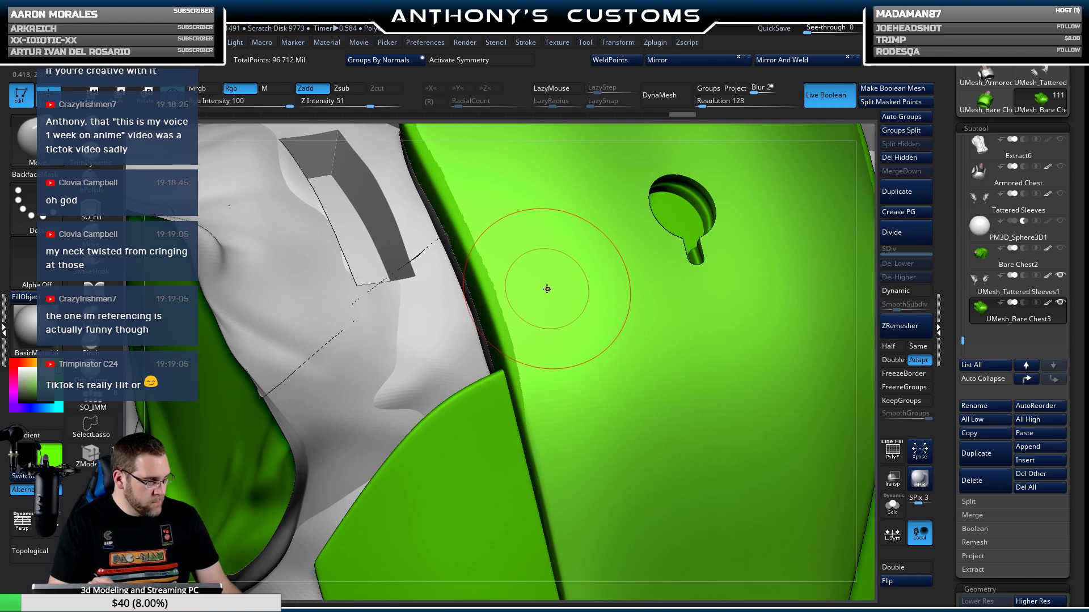
# Select the Untattered Sleeves subtool, showing it on the chest, and move it to the end of the subtool list.
pyautogui.moveTo(539, 280); pyautogui.dragTo(529, 319, button='right')
pyautogui.press('f')
pyautogui.moveTo(709, 482); pyautogui.dragTo(729, 353, button='right')
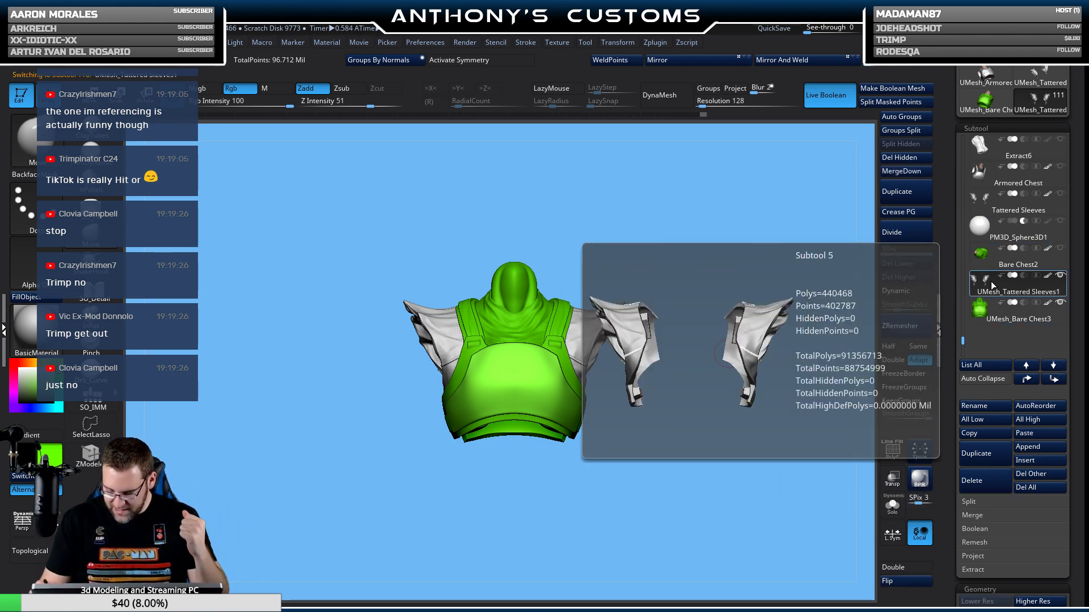
pyautogui.moveTo(975, 311)
pyautogui.scroll(5, 969, 313)
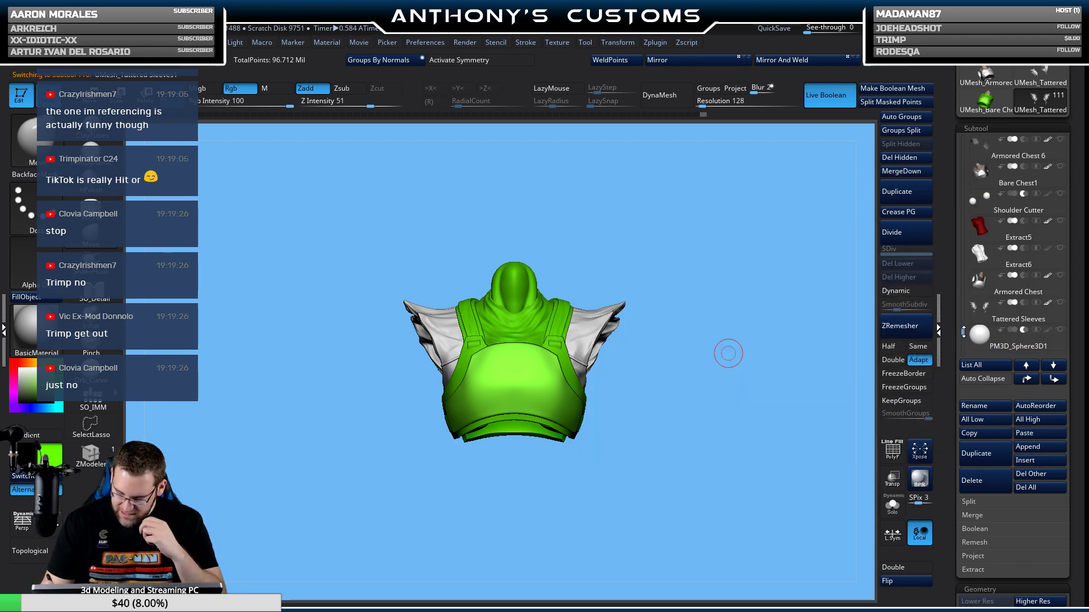
pyautogui.moveTo(965, 316); pyautogui.dragTo(963, 212)
pyautogui.moveTo(993, 230)
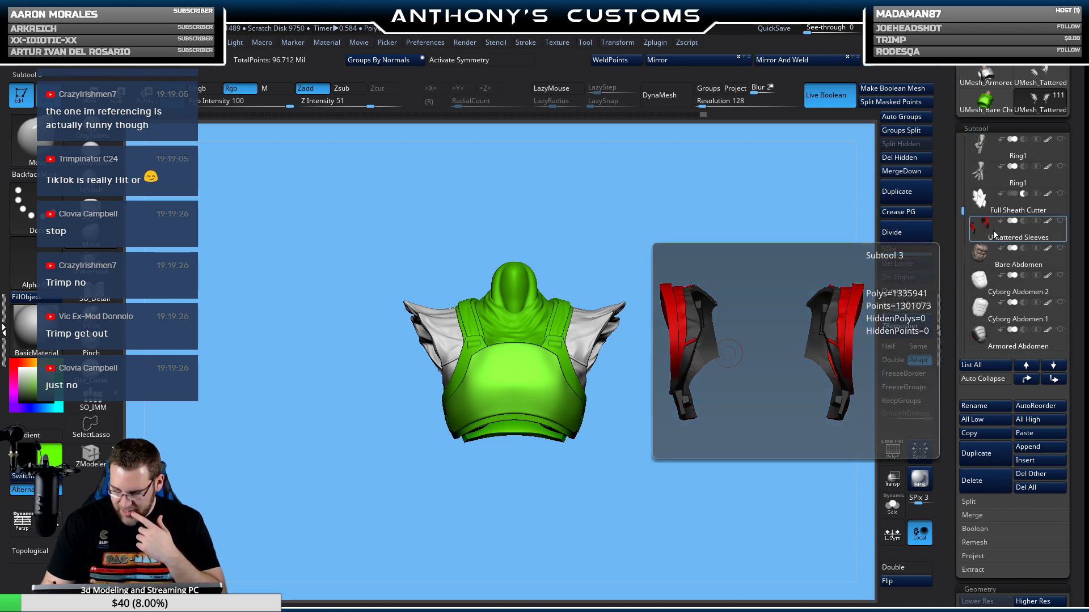
pyautogui.click(998, 236)
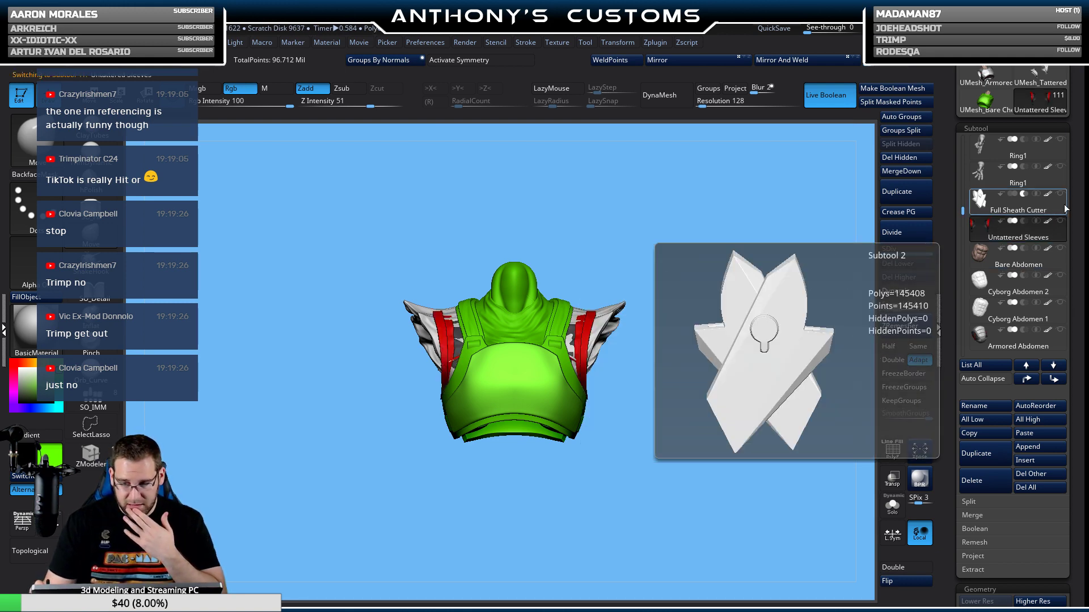
pyautogui.keyDown('shift'); pyautogui.click(1053, 365); pyautogui.keyUp('shift')
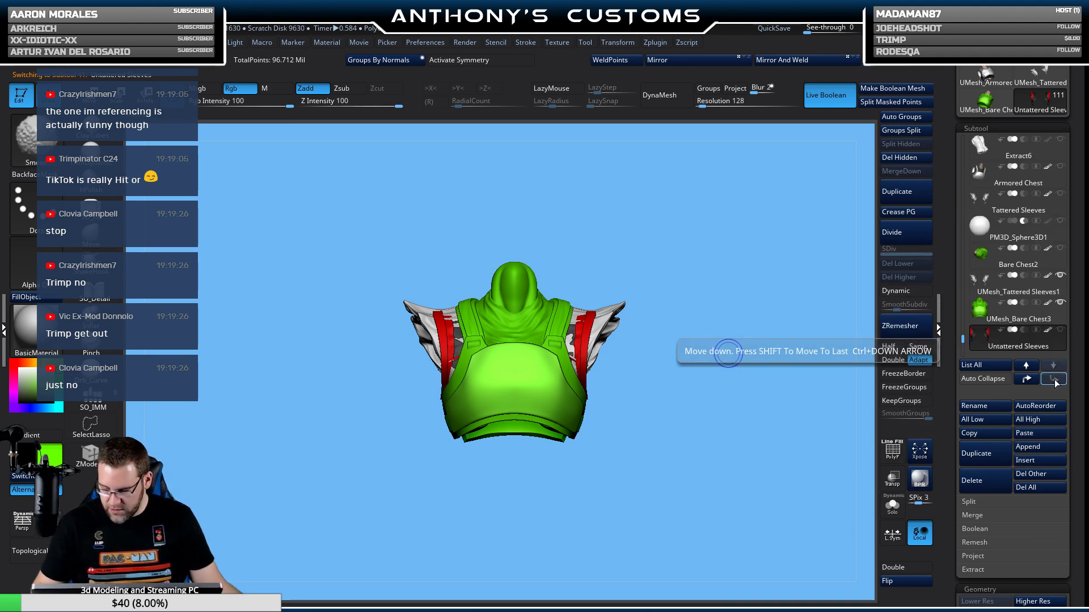
# Hide the UMesh_Tattered_Sleeves1 subtool and save the project.
pyautogui.click(1060, 275)
pyautogui.moveTo(585, 516); pyautogui.dragTo(527, 496)
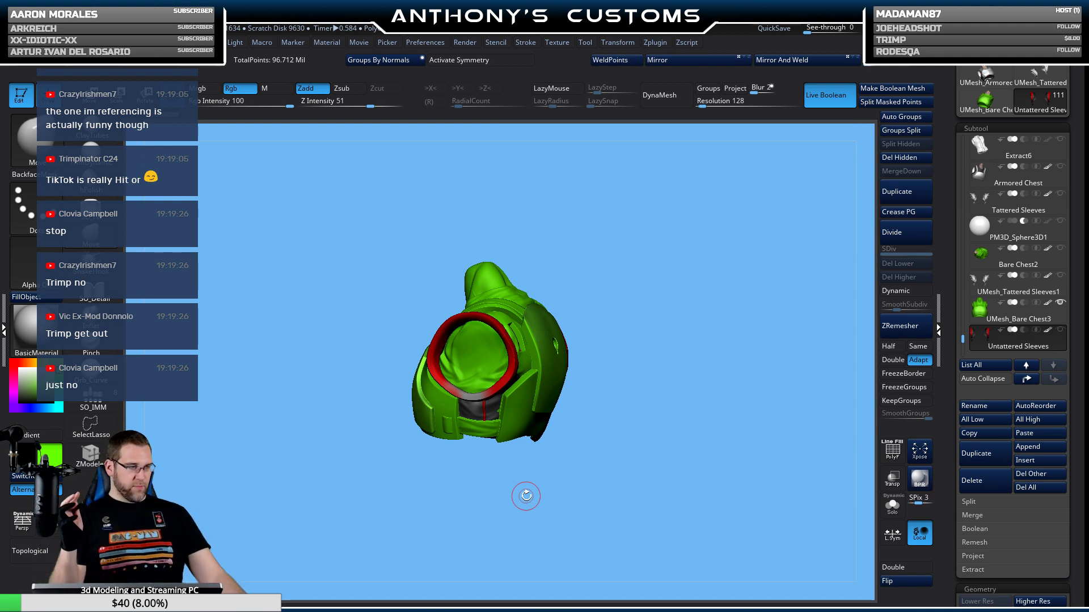
pyautogui.hotkey('ctrl', 's')
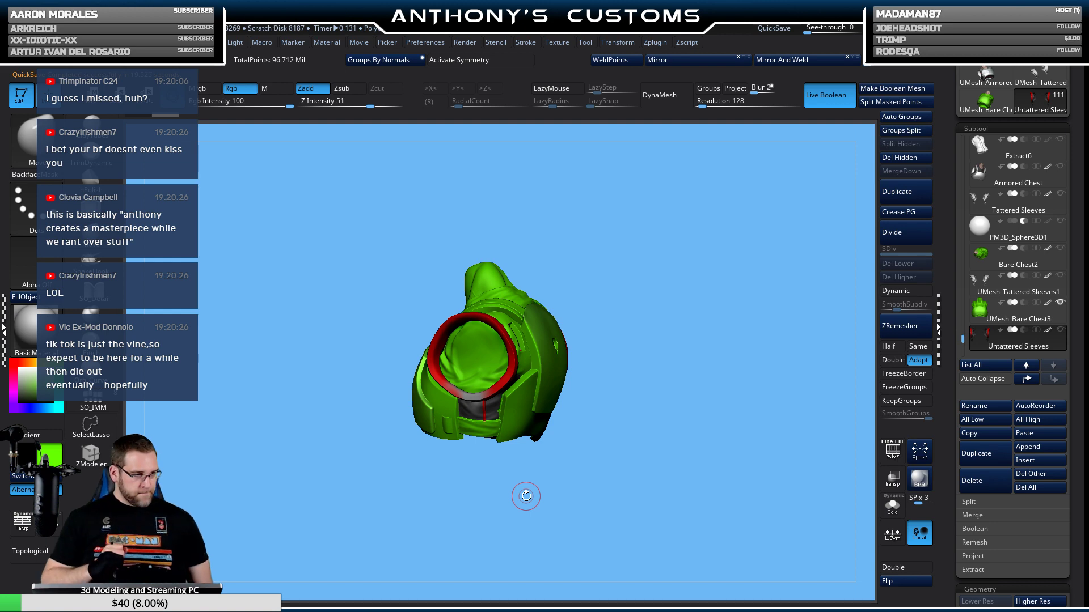
# Fill the Untattered Sleeves with plain white and turn on X symmetry for them.
pyautogui.moveTo(628, 435); pyautogui.dragTo(768, 439)
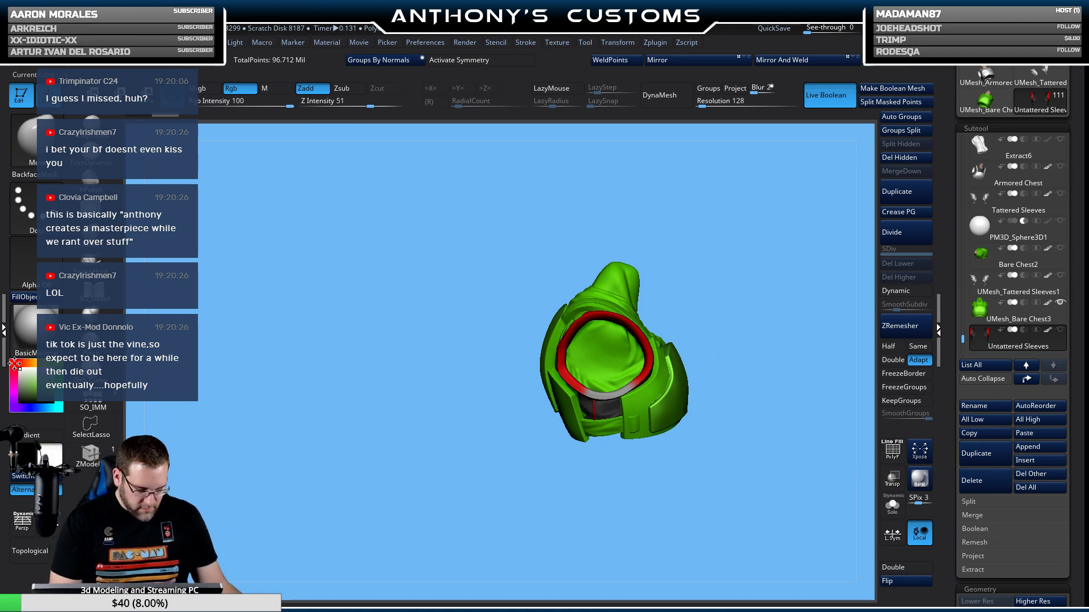
pyautogui.moveTo(682, 448); pyautogui.dragTo(720, 428)
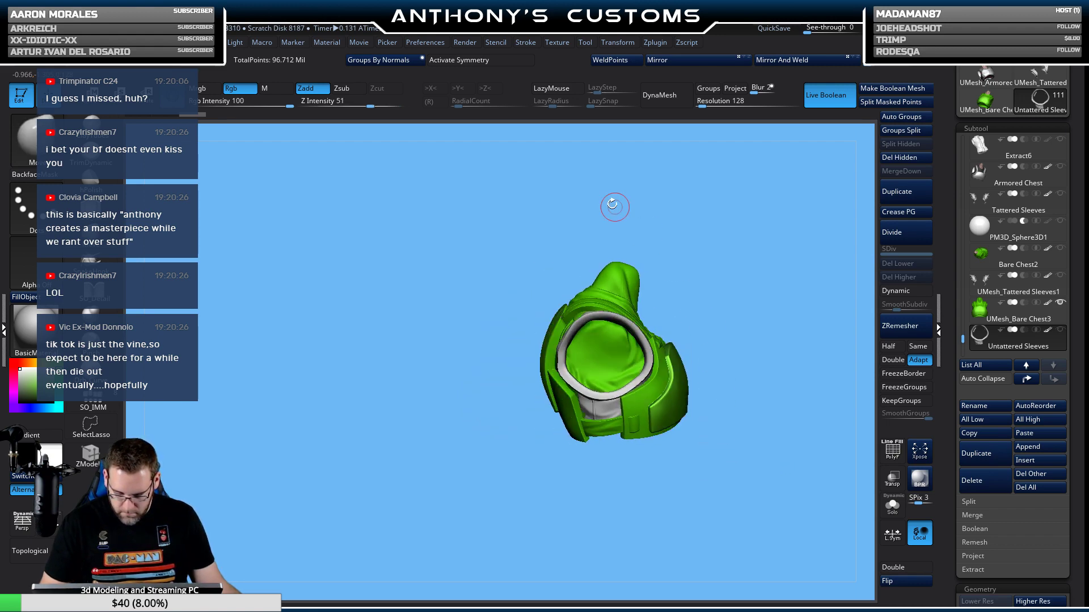
pyautogui.click(477, 61)
# Reshape the sleeves against the chest's shoulder straps and back plate with a large symmetrical Move brush.
pyautogui.moveTo(615, 497); pyautogui.dragTo(574, 475)
pyautogui.moveTo(708, 366)
pyautogui.mouseDown()
pyautogui.moveTo(667, 339)
pyautogui.moveTo(674, 389)
pyautogui.moveTo(662, 365)
pyautogui.moveTo(652, 437)
pyautogui.moveTo(630, 479)
pyautogui.moveTo(714, 429)
pyautogui.moveTo(683, 359)
pyautogui.moveTo(717, 347)
pyautogui.mouseUp()
pyautogui.press('space')
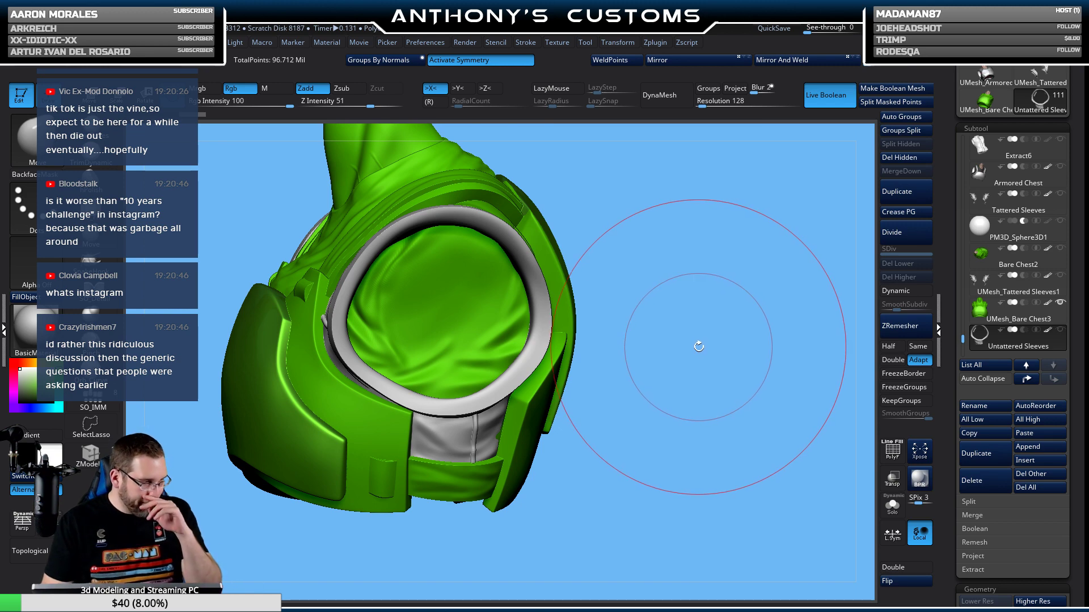
pyautogui.moveTo(693, 309)
pyautogui.mouseDown()
pyautogui.moveTo(703, 395)
pyautogui.moveTo(703, 363)
pyautogui.mouseUp()
pyautogui.moveTo(624, 232)
pyautogui.mouseDown()
pyautogui.moveTo(645, 279)
pyautogui.moveTo(597, 337)
pyautogui.moveTo(597, 314)
pyautogui.mouseUp()
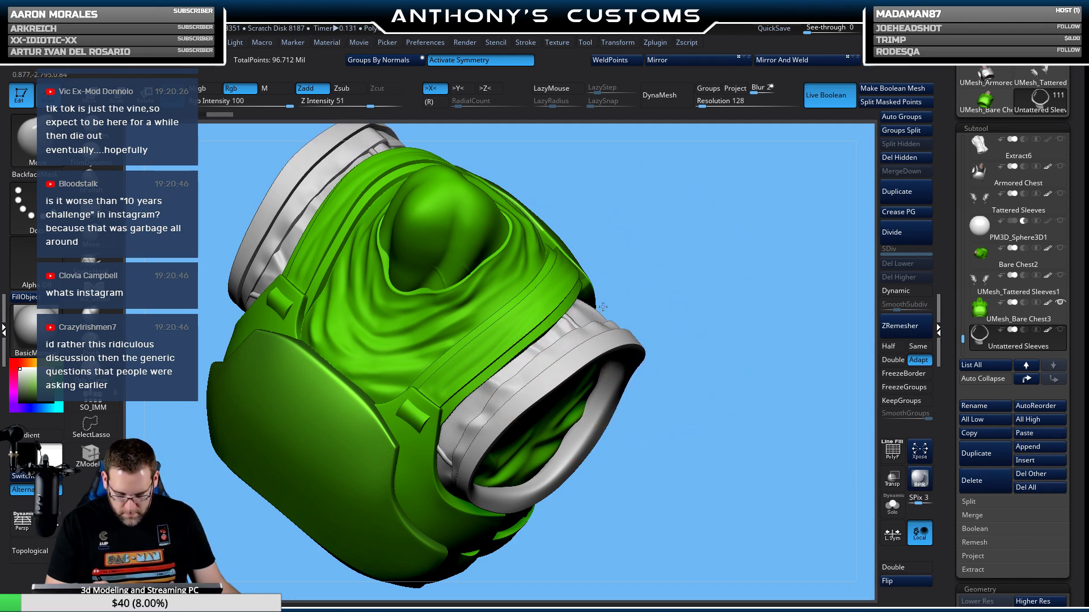
pyautogui.moveTo(773, 287); pyautogui.dragTo(688, 330)
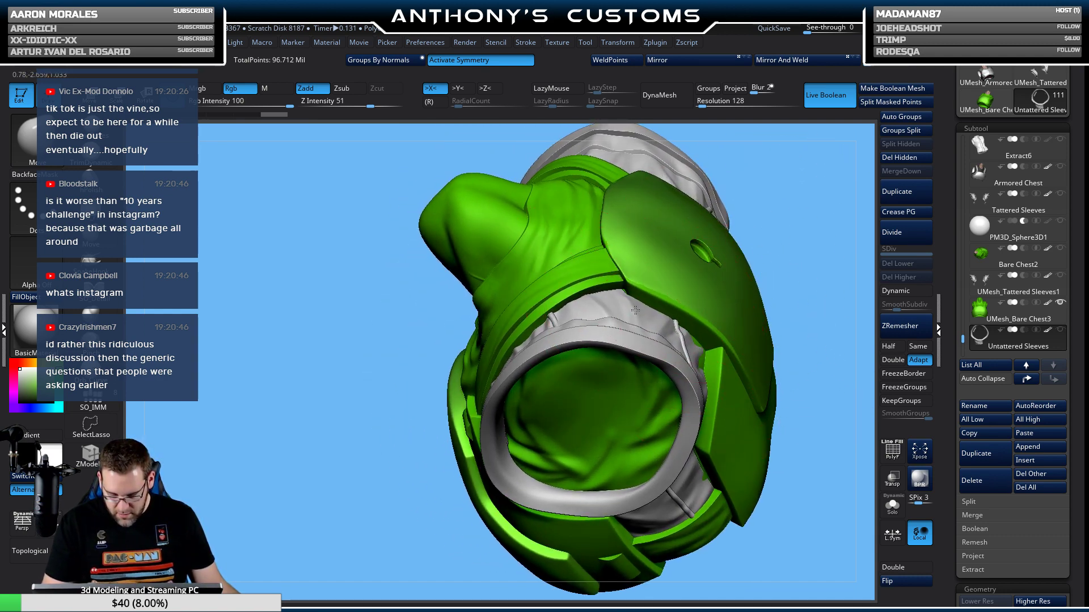
pyautogui.moveTo(783, 375); pyautogui.dragTo(835, 208)
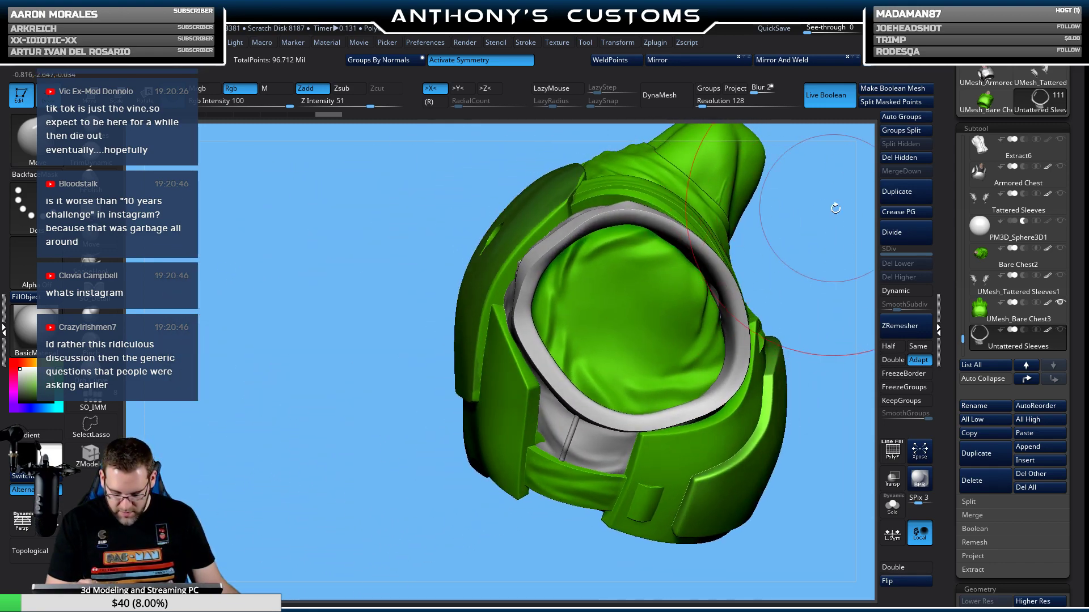
# Flip the sleeves' normals to expose their inner walls and adjust the wall near the shoulder strap with the Move brush.
pyautogui.click(891, 581)
pyautogui.moveTo(825, 431)
pyautogui.mouseDown()
pyautogui.moveTo(811, 231)
pyautogui.moveTo(726, 222)
pyautogui.moveTo(528, 256)
pyautogui.mouseUp()
pyautogui.press('space')
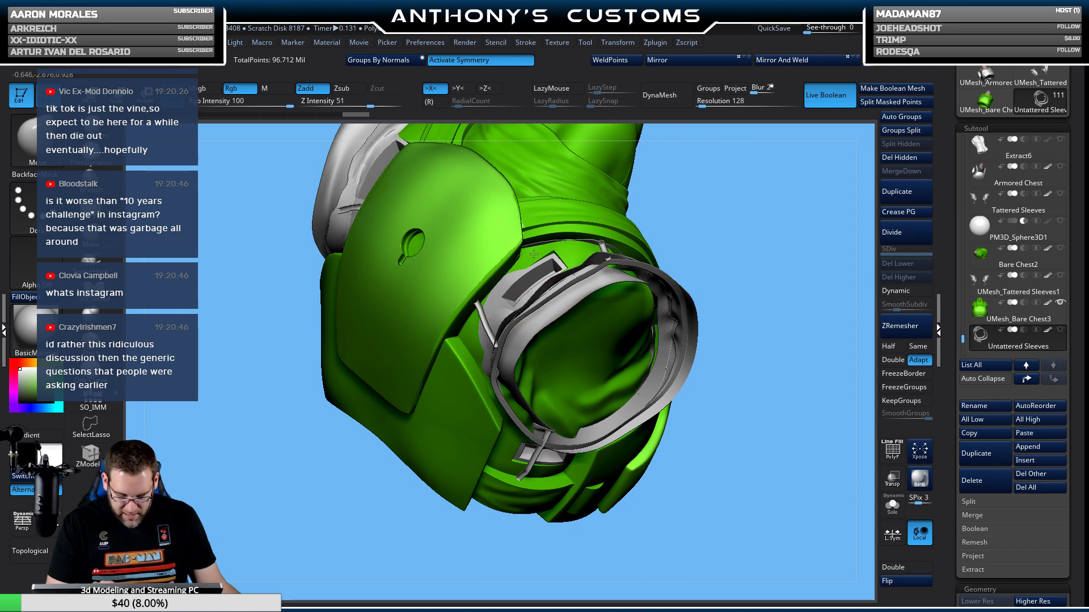
pyautogui.moveTo(542, 243)
pyautogui.mouseDown()
pyautogui.moveTo(532, 253)
pyautogui.moveTo(703, 187)
pyautogui.moveTo(692, 195)
pyautogui.moveTo(741, 226)
pyautogui.moveTo(754, 257)
pyautogui.mouseUp()
pyautogui.press('space')
pyautogui.press('ctrl')
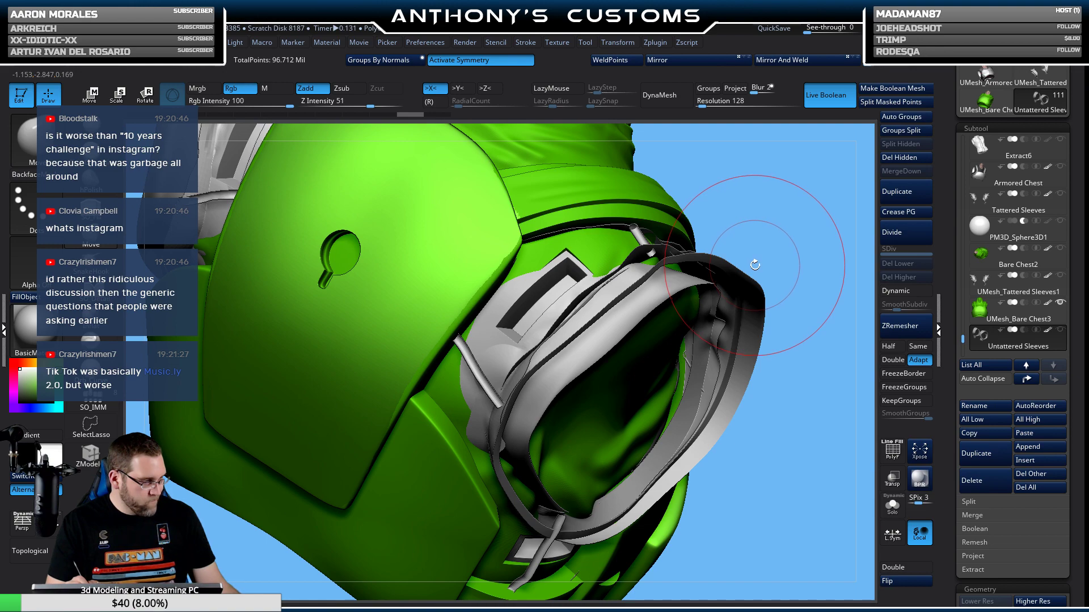
# Move the sleeve's inner wall to fit the chest alongside the edge of the back plate.
pyautogui.moveTo(766, 214)
pyautogui.mouseDown()
pyautogui.moveTo(742, 247)
pyautogui.moveTo(713, 181)
pyautogui.mouseUp()
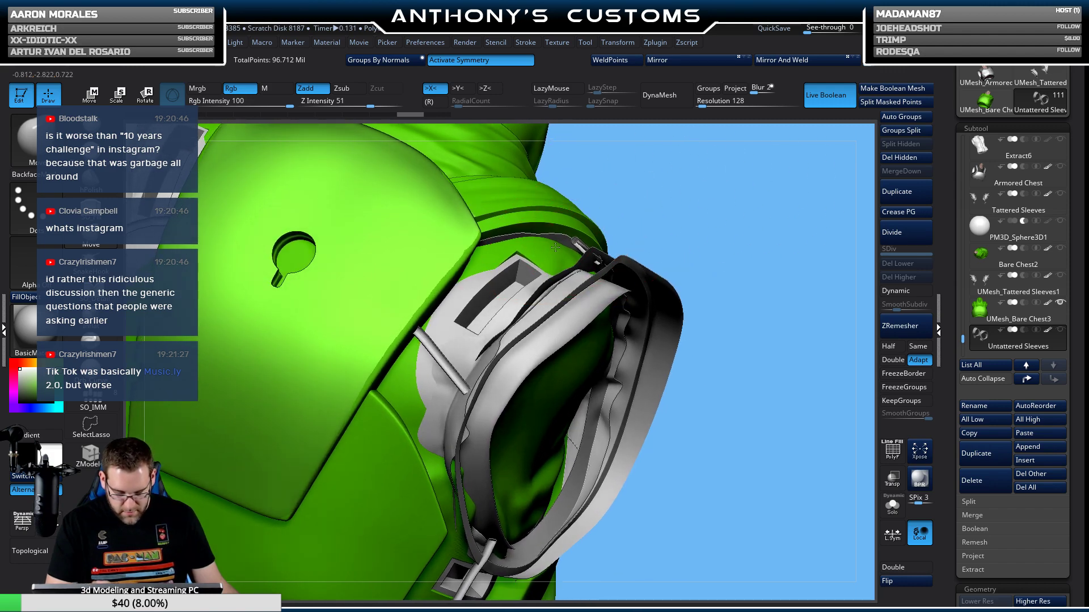
pyautogui.moveTo(671, 212)
pyautogui.mouseDown()
pyautogui.moveTo(658, 222)
pyautogui.moveTo(675, 204)
pyautogui.moveTo(662, 218)
pyautogui.moveTo(637, 180)
pyautogui.moveTo(579, 182)
pyautogui.moveTo(440, 250)
pyautogui.moveTo(444, 260)
pyautogui.moveTo(421, 273)
pyautogui.mouseUp()
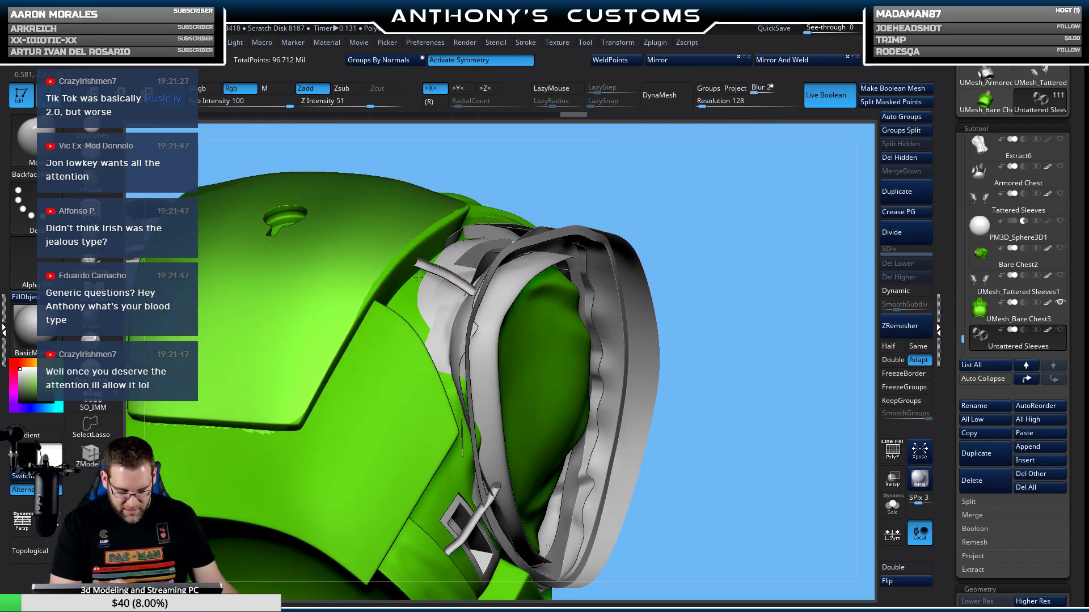
pyautogui.moveTo(668, 202); pyautogui.dragTo(483, 240)
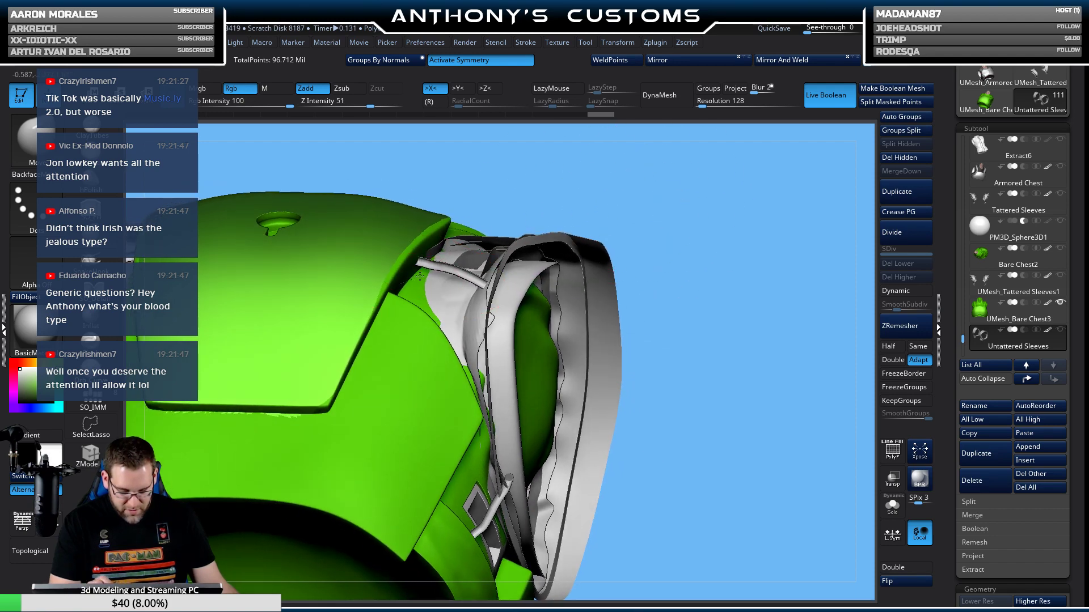
pyautogui.moveTo(649, 187); pyautogui.dragTo(399, 287)
pyautogui.moveTo(620, 170); pyautogui.dragTo(567, 264)
pyautogui.moveTo(372, 290)
pyautogui.mouseDown()
pyautogui.moveTo(318, 216)
pyautogui.moveTo(414, 206)
pyautogui.moveTo(351, 335)
pyautogui.moveTo(344, 399)
pyautogui.moveTo(370, 347)
pyautogui.moveTo(359, 356)
pyautogui.moveTo(361, 334)
pyautogui.moveTo(348, 345)
pyautogui.moveTo(354, 317)
pyautogui.moveTo(389, 255)
pyautogui.mouseUp()
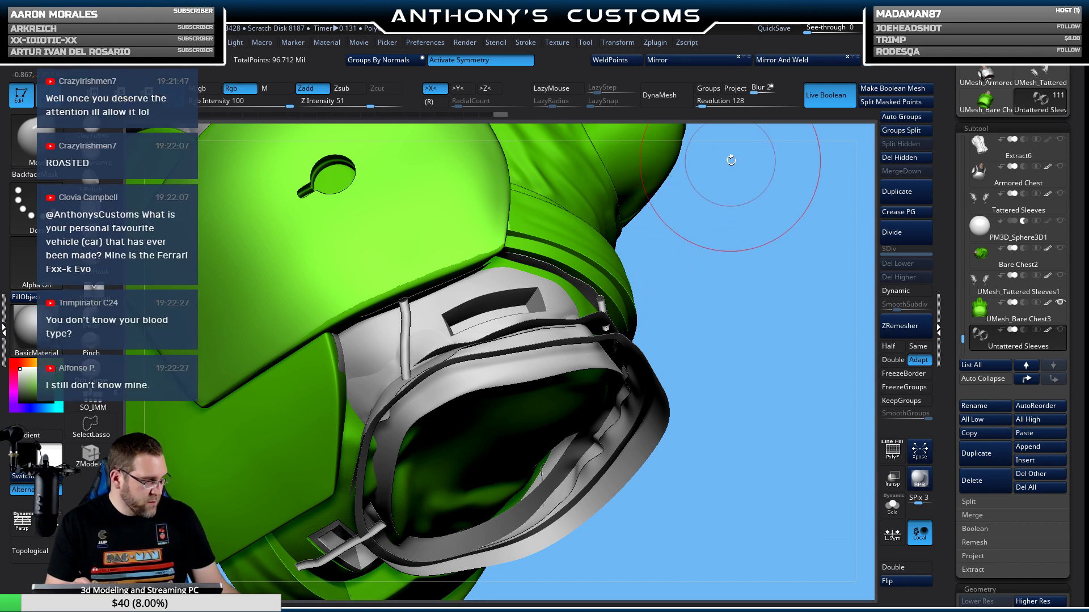
# Resize the Move brush and adjust the sleeve's inner wall beneath the front strap and around the arm opening.
pyautogui.press('space')
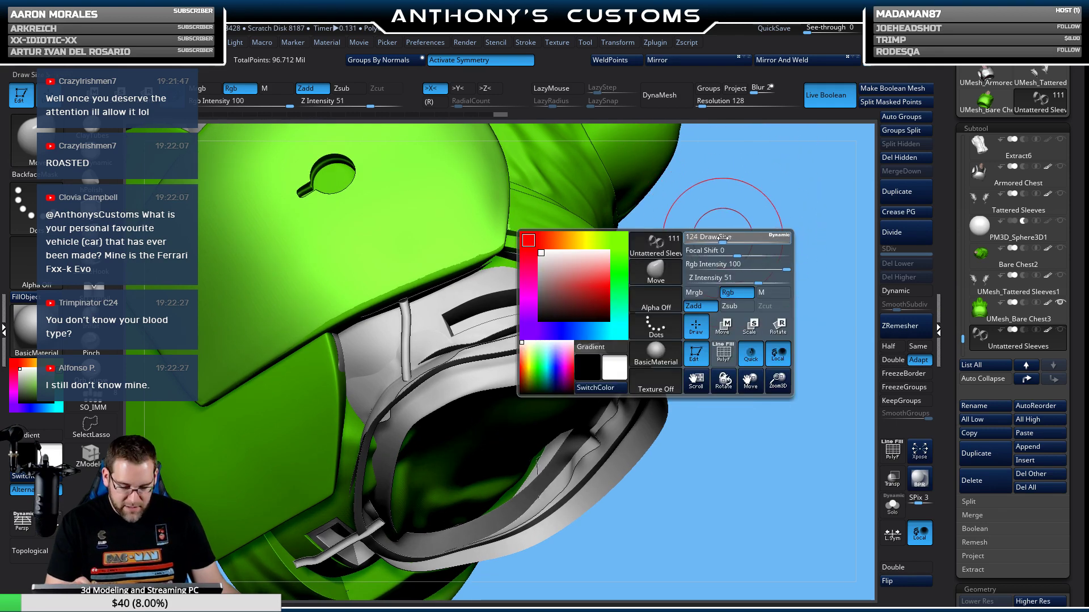
pyautogui.moveTo(690, 258)
pyautogui.mouseDown()
pyautogui.moveTo(707, 252)
pyautogui.moveTo(573, 232)
pyautogui.moveTo(487, 204)
pyautogui.moveTo(539, 204)
pyautogui.moveTo(499, 234)
pyautogui.mouseUp()
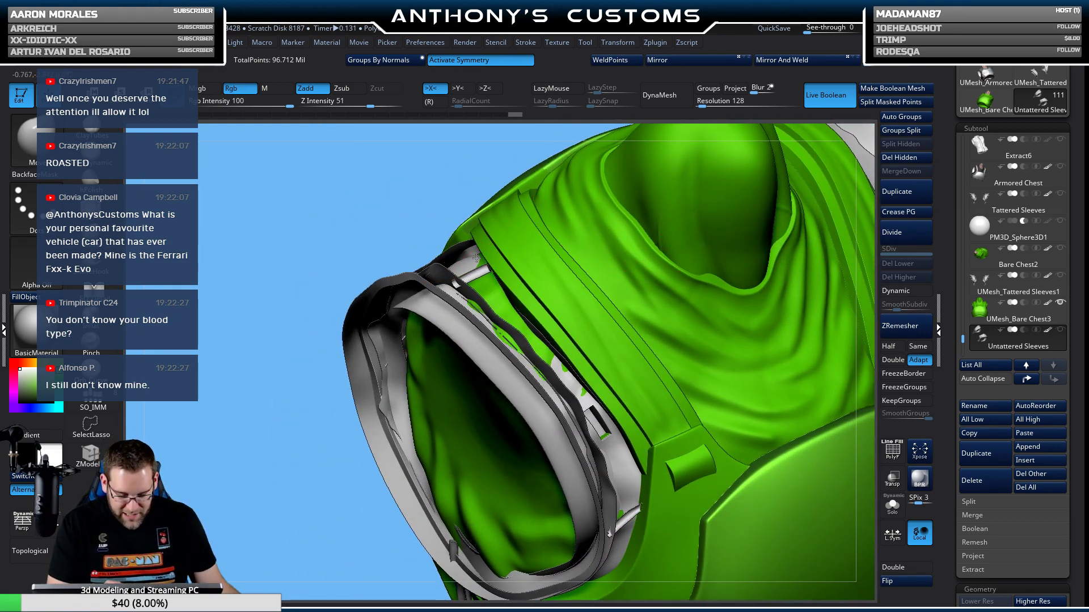
pyautogui.moveTo(495, 272)
pyautogui.mouseDown()
pyautogui.moveTo(489, 292)
pyautogui.moveTo(661, 165)
pyautogui.moveTo(678, 229)
pyautogui.moveTo(704, 191)
pyautogui.mouseUp()
pyautogui.press('space')
pyautogui.moveTo(707, 200); pyautogui.dragTo(369, 375)
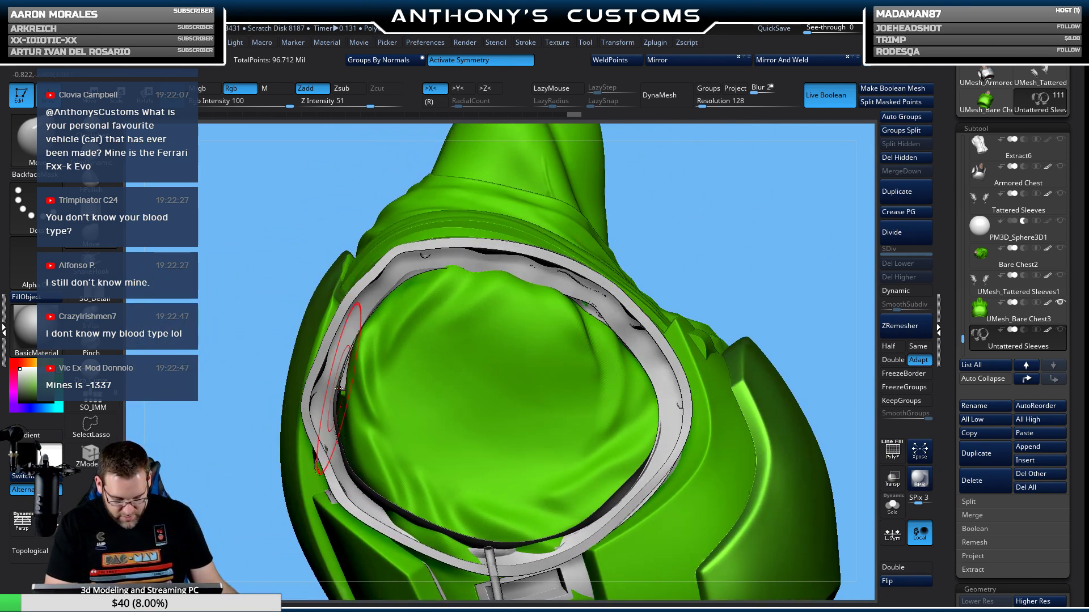
# Shift the sleeve's inner wall into the chest beneath the arm opening, beside the side armor panel, using a smaller Move brush.
pyautogui.moveTo(714, 194)
pyautogui.mouseDown()
pyautogui.moveTo(666, 180)
pyautogui.moveTo(681, 190)
pyautogui.mouseUp()
pyautogui.press('space')
pyautogui.moveTo(676, 228)
pyautogui.mouseDown()
pyautogui.moveTo(707, 212)
pyautogui.moveTo(386, 398)
pyautogui.mouseUp()
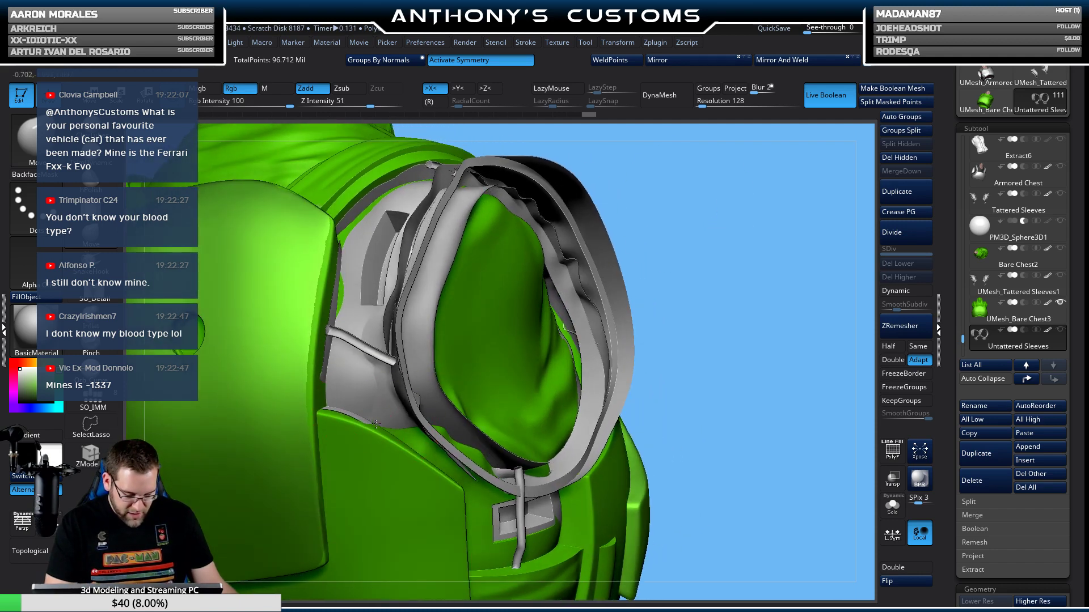
pyautogui.moveTo(705, 292)
pyautogui.mouseDown()
pyautogui.moveTo(722, 287)
pyautogui.moveTo(663, 270)
pyautogui.moveTo(630, 284)
pyautogui.mouseUp()
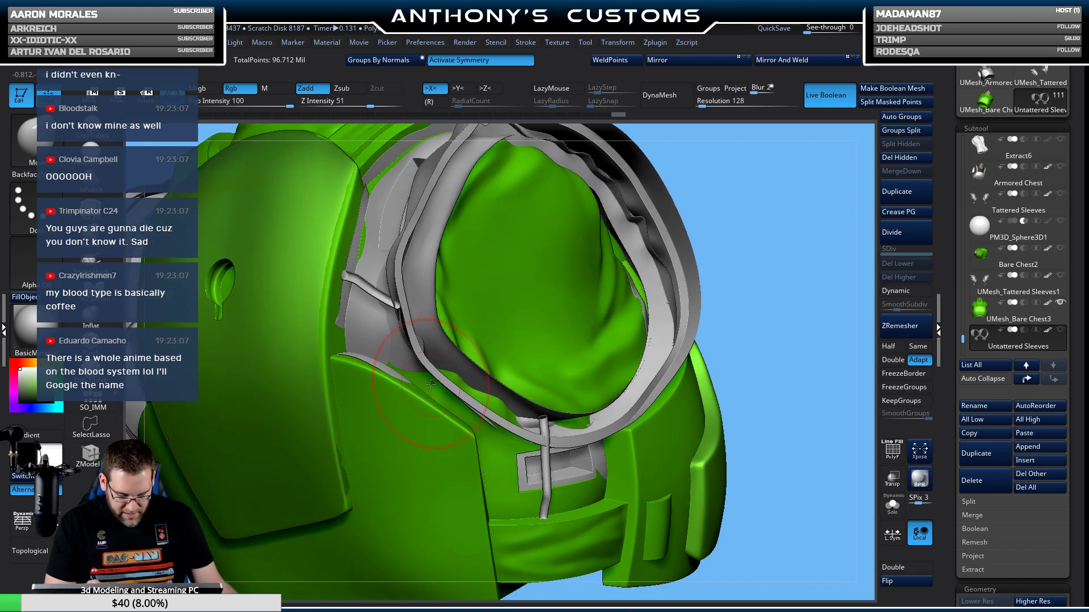
pyautogui.click(458, 414)
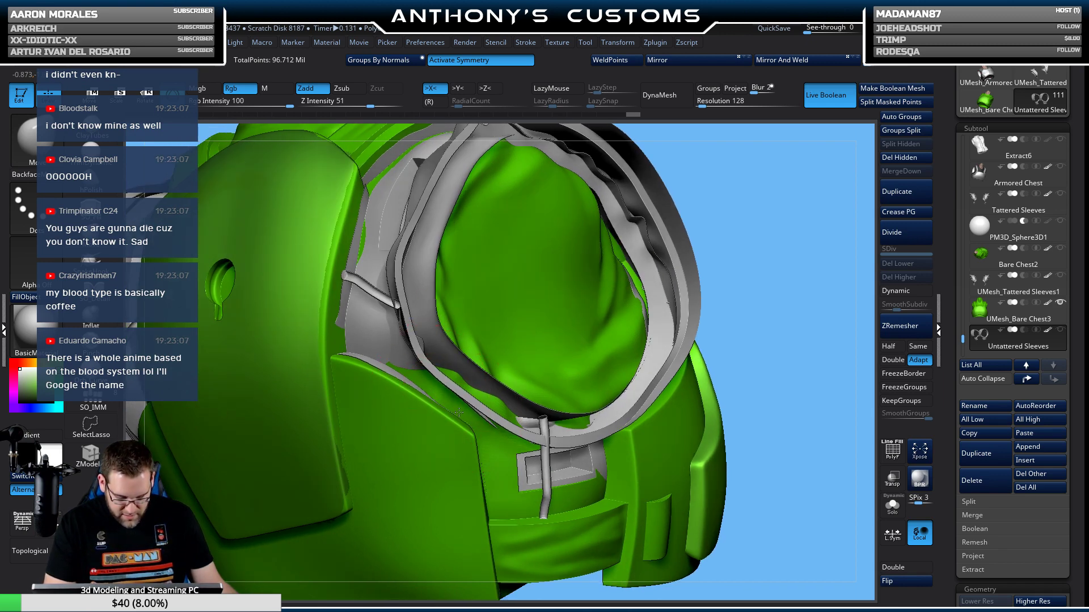
pyautogui.moveTo(748, 255)
pyautogui.mouseDown()
pyautogui.moveTo(718, 244)
pyautogui.moveTo(726, 221)
pyautogui.mouseUp()
pyautogui.press('space')
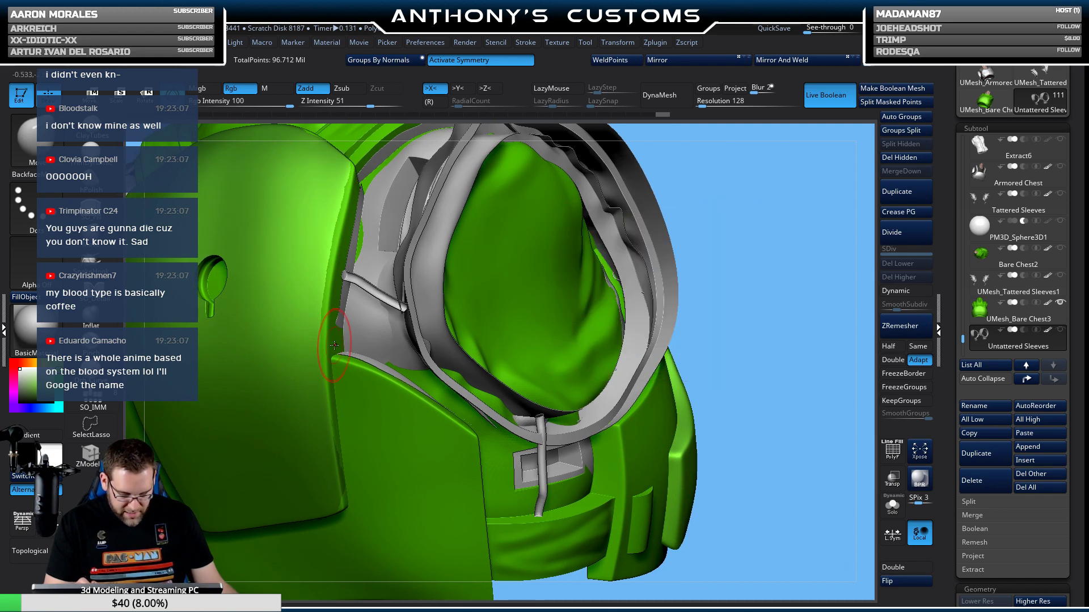
# Refine the sleeve's lower back corner where the back plate meets the side armor panel.
pyautogui.moveTo(351, 345); pyautogui.dragTo(338, 353, button='right')
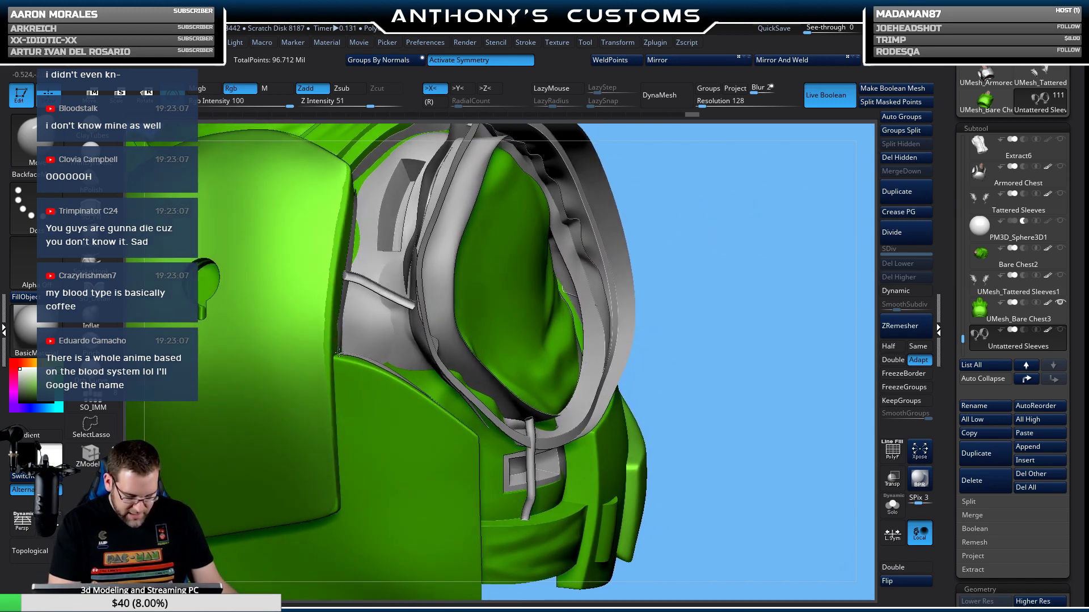
pyautogui.moveTo(580, 250); pyautogui.dragTo(348, 354, button='right')
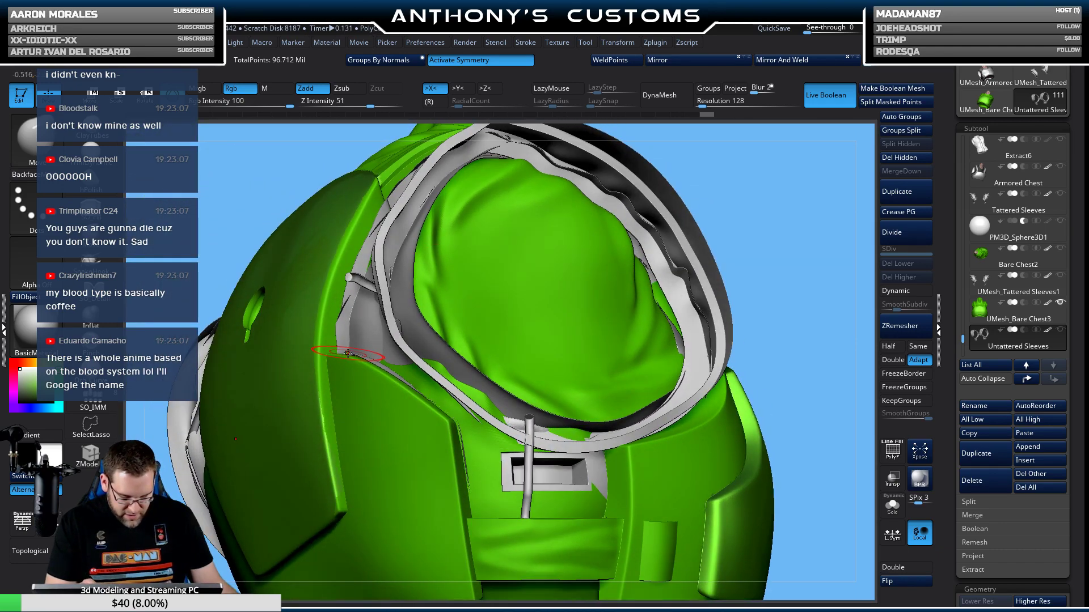
pyautogui.moveTo(724, 185); pyautogui.dragTo(363, 243, button='right')
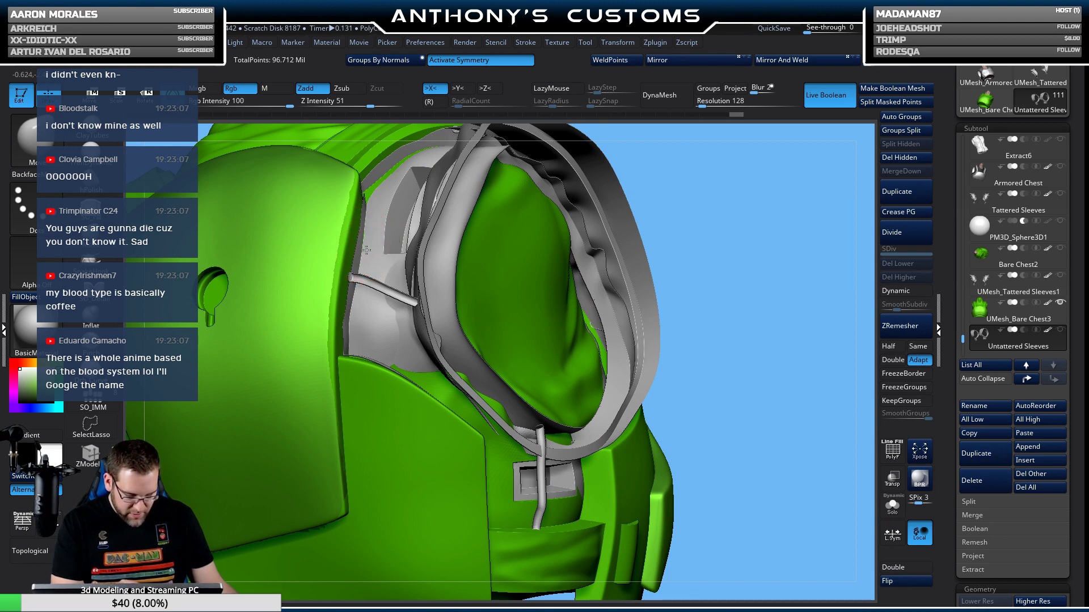
pyautogui.moveTo(712, 182); pyautogui.dragTo(712, 250, button='right')
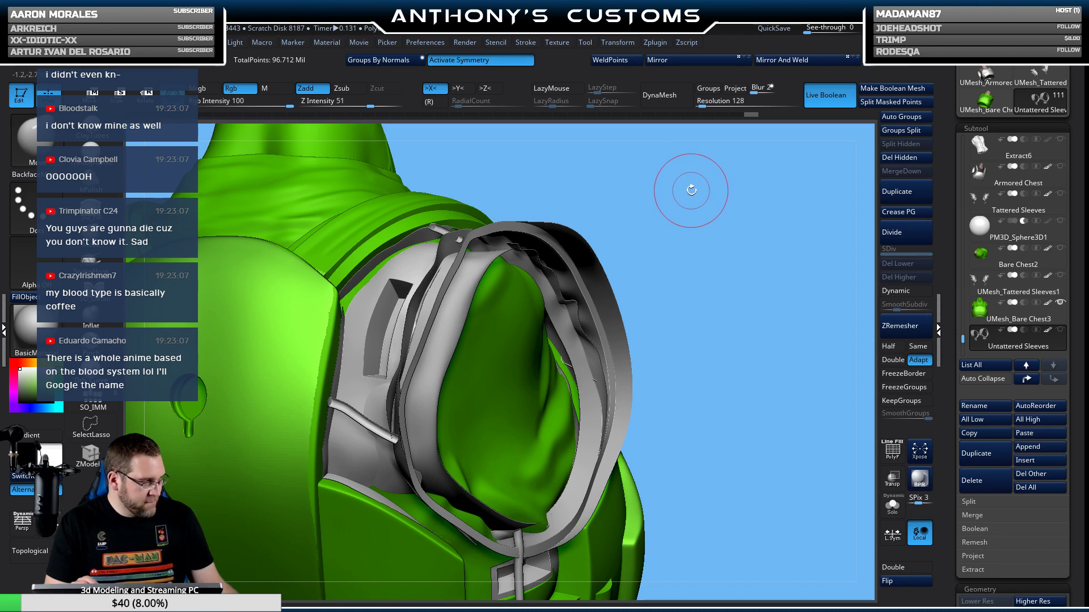
# Refine the sleeve's upper back corner where the back plate meets the shoulder strap, checking it from several angles.
pyautogui.moveTo(676, 194)
pyautogui.keyDown('alt'); pyautogui.mouseDown(button='right')
pyautogui.moveTo(732, 263)
pyautogui.moveTo(442, 301)
pyautogui.mouseUp(button='right'); pyautogui.keyUp('alt')
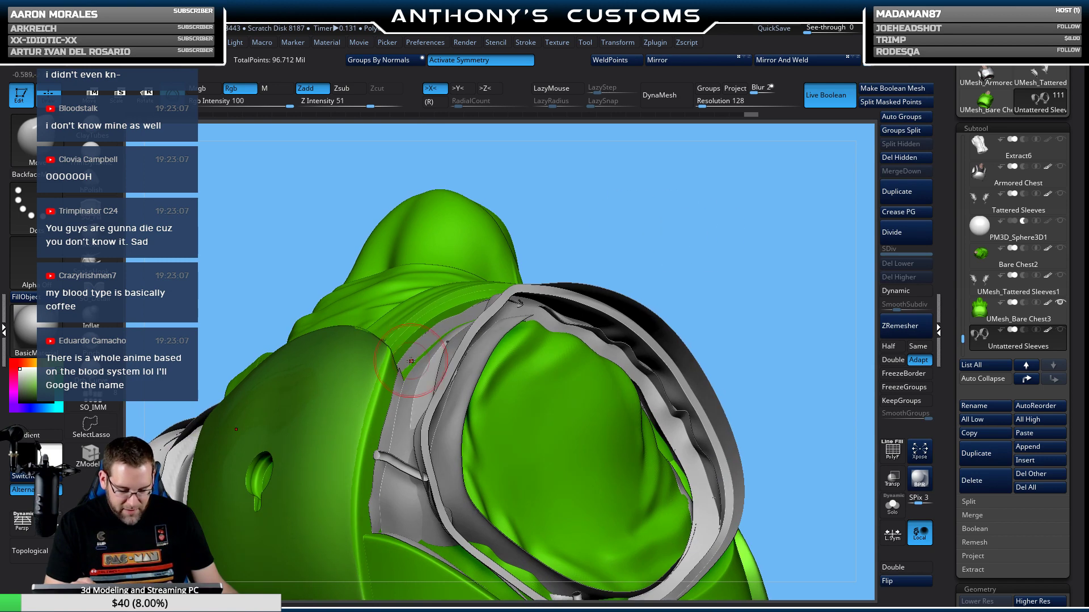
pyautogui.moveTo(516, 237); pyautogui.dragTo(523, 206, button='right')
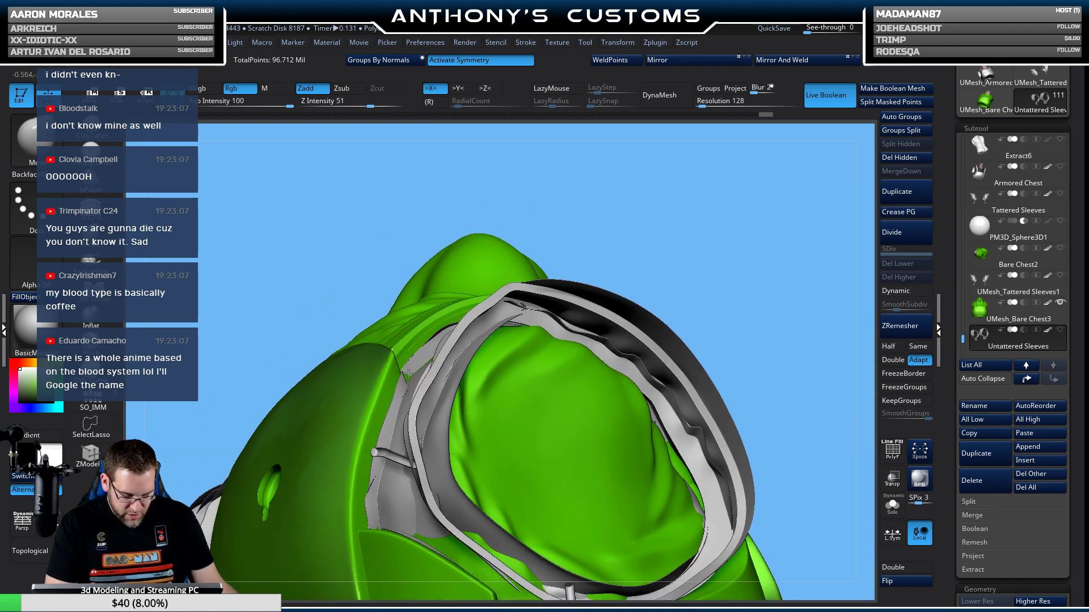
pyautogui.keyDown('ctrl'); pyautogui.moveTo(408, 373); pyautogui.dragTo(425, 363, button='right'); pyautogui.keyUp('ctrl')
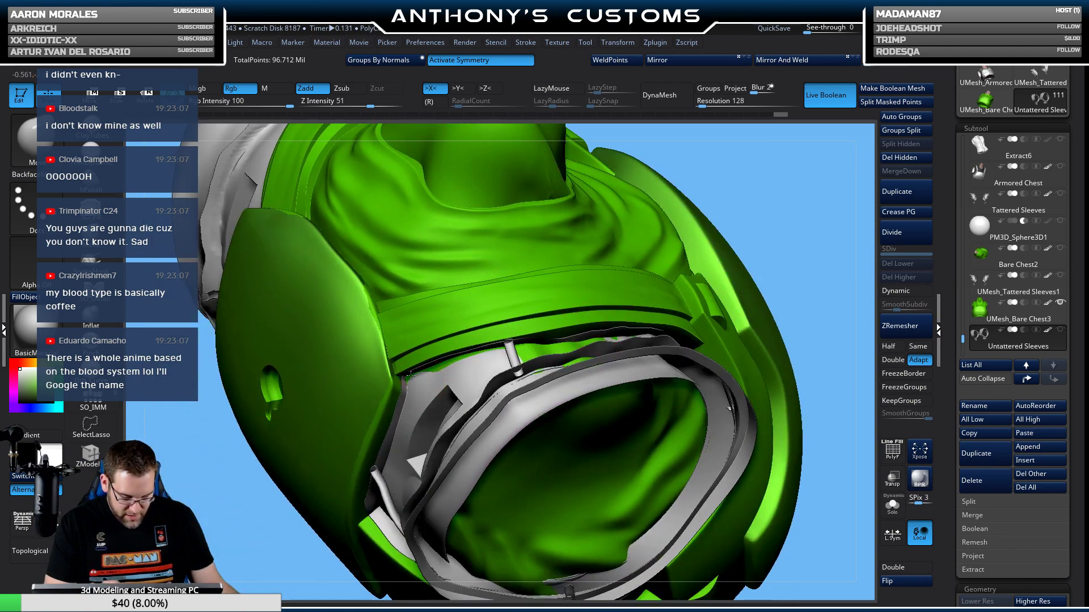
pyautogui.moveTo(741, 182); pyautogui.dragTo(482, 331, button='right')
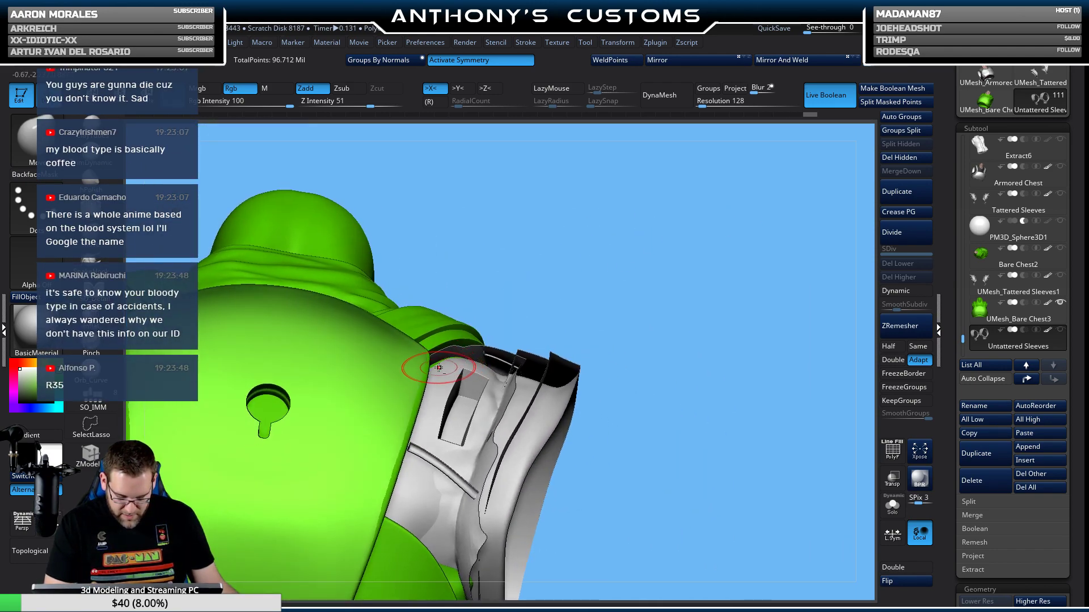
pyautogui.moveTo(576, 287)
pyautogui.mouseDown(button='right')
pyautogui.moveTo(617, 304)
pyautogui.moveTo(499, 340)
pyautogui.moveTo(620, 300)
pyautogui.moveTo(703, 218)
pyautogui.moveTo(705, 170)
pyautogui.moveTo(539, 284)
pyautogui.moveTo(412, 391)
pyautogui.mouseUp(button='right')
pyautogui.moveTo(503, 290); pyautogui.dragTo(651, 243, button='right')
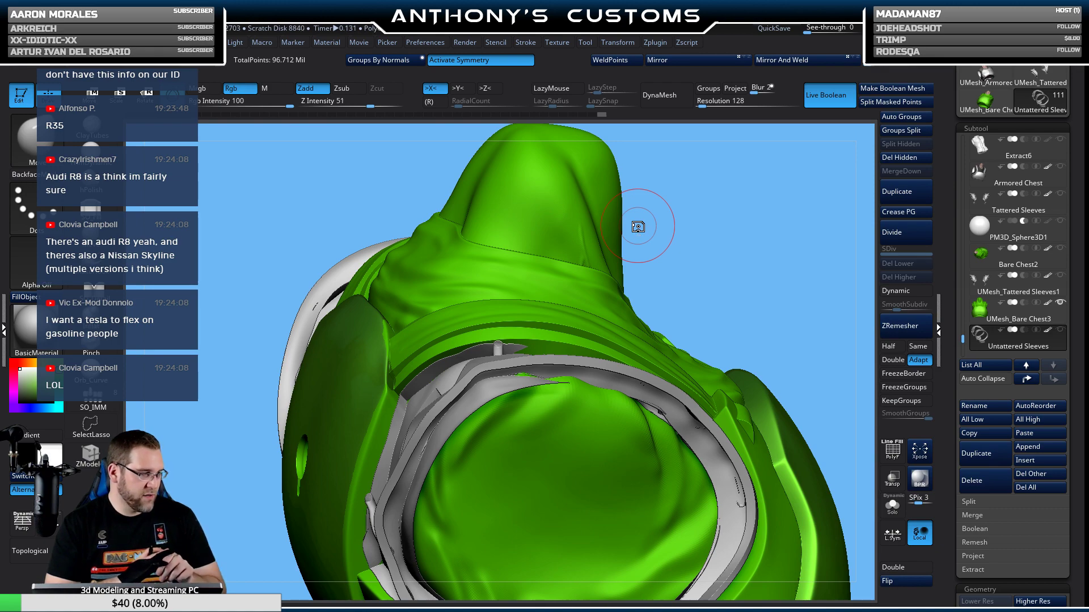
# Adjust the top of the sleeve's inner wall with the Move brush so it meets the chest beneath the shoulder strap.
pyautogui.moveTo(638, 227)
pyautogui.mouseDown()
pyautogui.moveTo(657, 266)
pyautogui.moveTo(771, 233)
pyautogui.moveTo(775, 246)
pyautogui.moveTo(707, 270)
pyautogui.mouseUp()
pyautogui.moveTo(547, 359)
pyautogui.mouseDown()
pyautogui.moveTo(608, 296)
pyautogui.moveTo(665, 267)
pyautogui.moveTo(597, 336)
pyautogui.moveTo(607, 332)
pyautogui.moveTo(500, 290)
pyautogui.mouseUp()
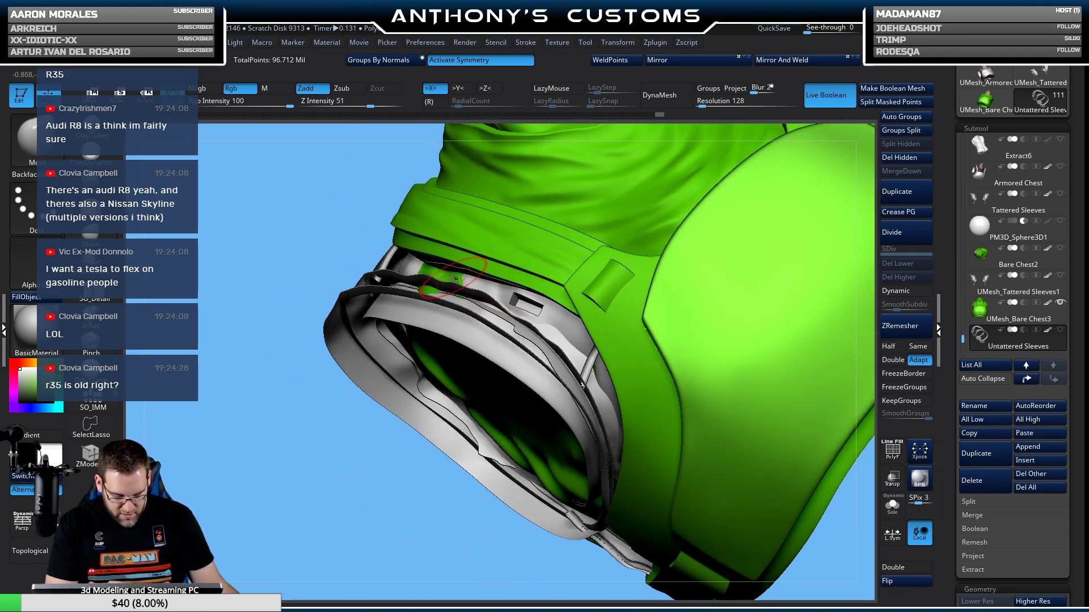
pyautogui.moveTo(433, 277)
pyautogui.mouseDown()
pyautogui.moveTo(618, 245)
pyautogui.moveTo(496, 255)
pyautogui.moveTo(426, 290)
pyautogui.mouseUp()
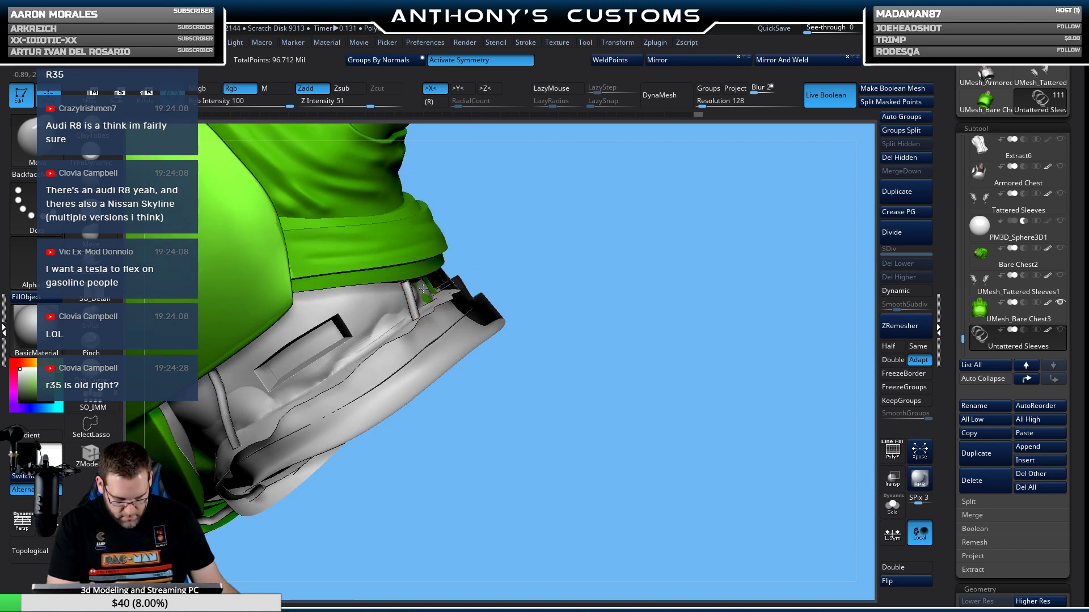
pyautogui.moveTo(442, 282)
pyautogui.mouseDown()
pyautogui.moveTo(466, 290)
pyautogui.moveTo(448, 279)
pyautogui.mouseUp()
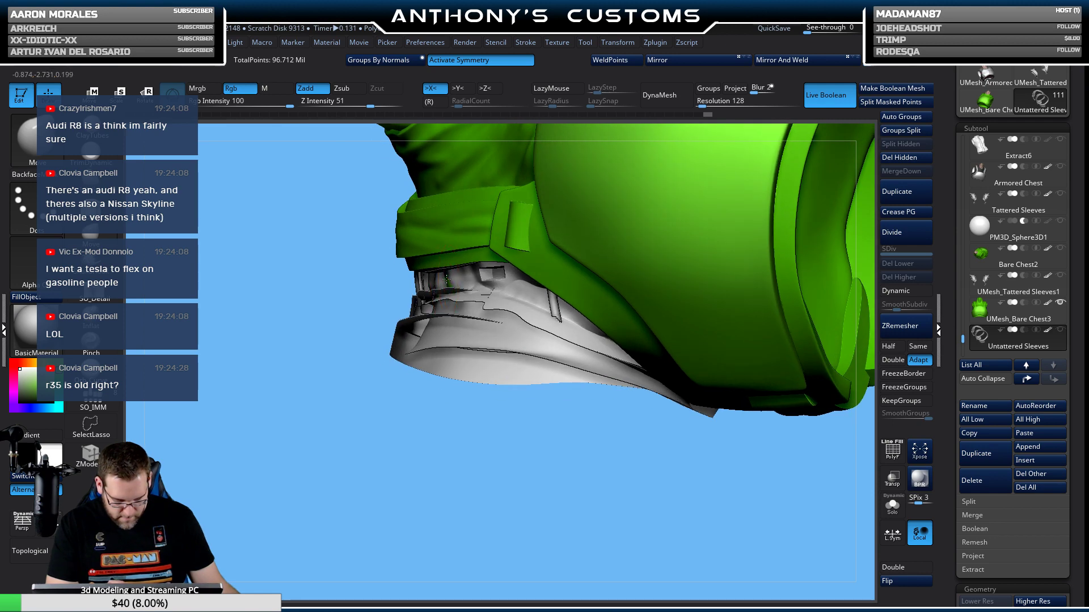
pyautogui.moveTo(426, 445); pyautogui.dragTo(444, 280)
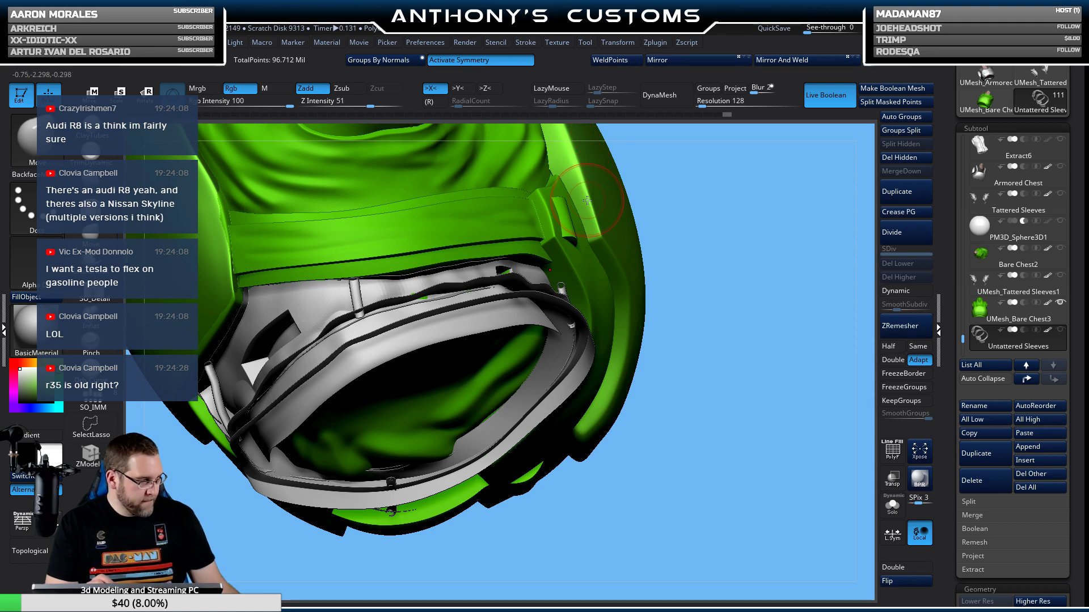
pyautogui.moveTo(705, 248)
pyautogui.mouseDown()
pyautogui.moveTo(701, 306)
pyautogui.moveTo(431, 336)
pyautogui.mouseUp()
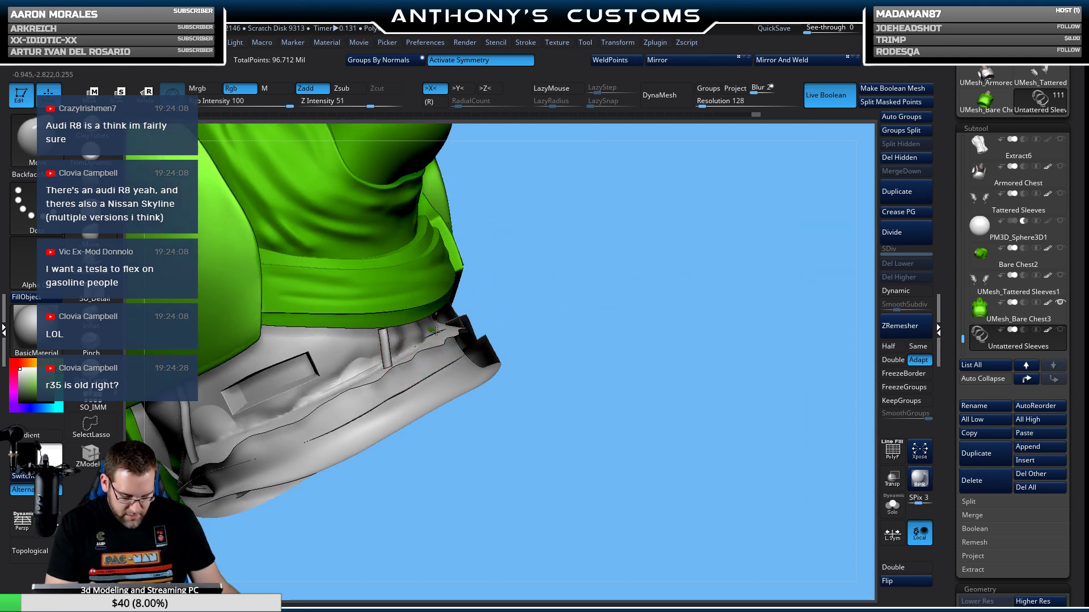
pyautogui.moveTo(555, 313)
pyautogui.mouseDown()
pyautogui.moveTo(566, 326)
pyautogui.moveTo(517, 304)
pyautogui.moveTo(476, 360)
pyautogui.moveTo(533, 303)
pyautogui.mouseUp()
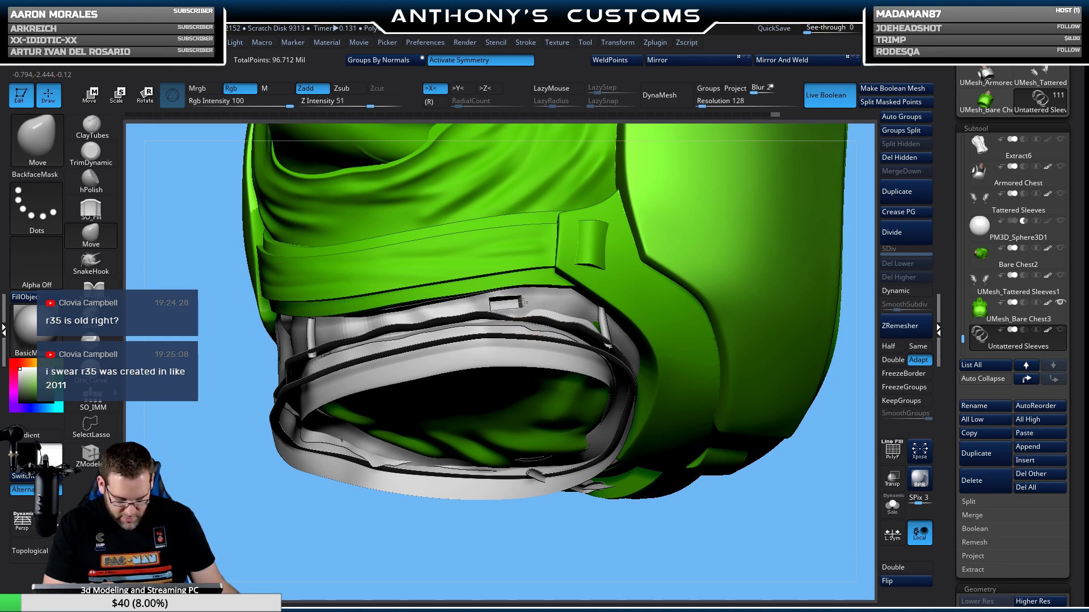
pyautogui.moveTo(647, 241)
pyautogui.mouseDown()
pyautogui.moveTo(628, 328)
pyautogui.moveTo(649, 317)
pyautogui.moveTo(676, 331)
pyautogui.moveTo(627, 334)
pyautogui.mouseUp()
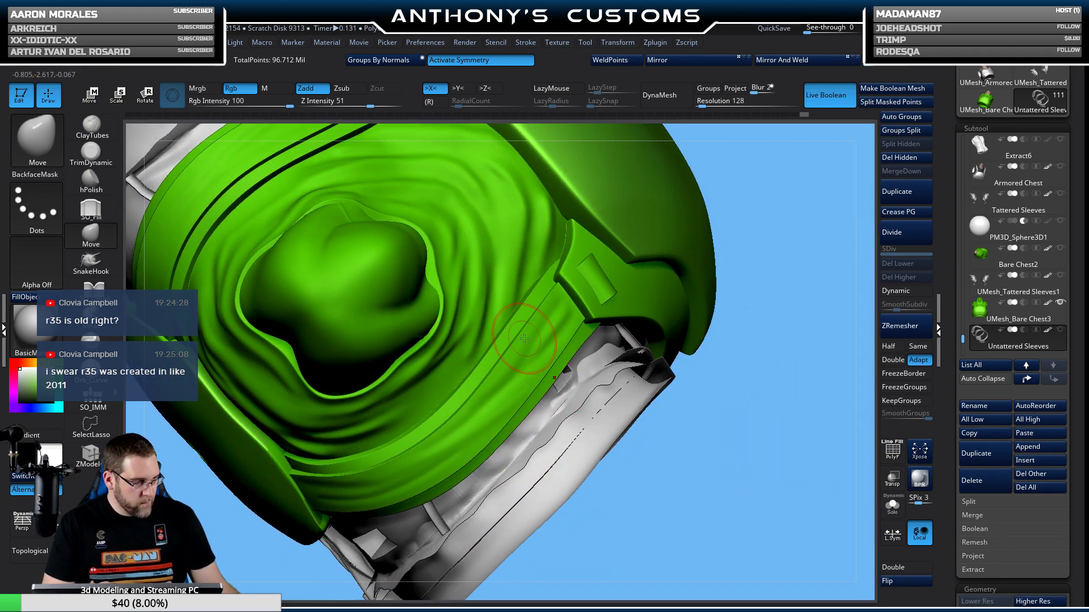
# Enlarge the Move brush and adjust the sleeve's front inner wall where the arm opening borders the chest's front strap.
pyautogui.moveTo(609, 383)
pyautogui.mouseDown()
pyautogui.moveTo(661, 372)
pyautogui.moveTo(657, 384)
pyautogui.moveTo(652, 284)
pyautogui.moveTo(668, 292)
pyautogui.moveTo(674, 272)
pyautogui.moveTo(703, 261)
pyautogui.moveTo(712, 301)
pyautogui.moveTo(729, 286)
pyautogui.moveTo(725, 314)
pyautogui.moveTo(590, 298)
pyautogui.mouseUp()
pyautogui.press('space')
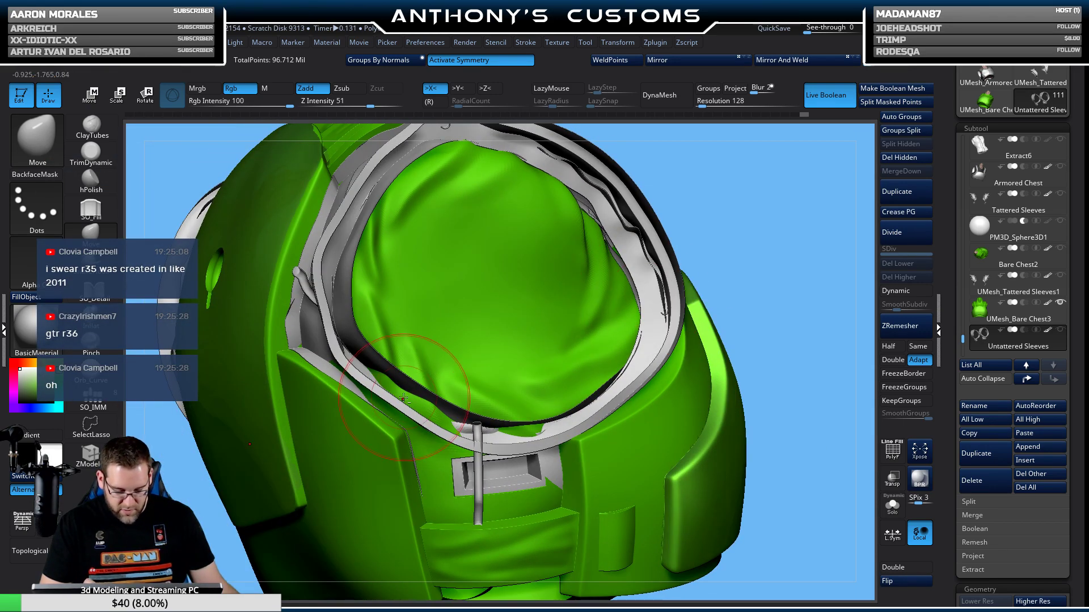
pyautogui.moveTo(773, 250)
pyautogui.mouseDown()
pyautogui.moveTo(727, 264)
pyautogui.moveTo(663, 322)
pyautogui.moveTo(653, 238)
pyautogui.mouseUp()
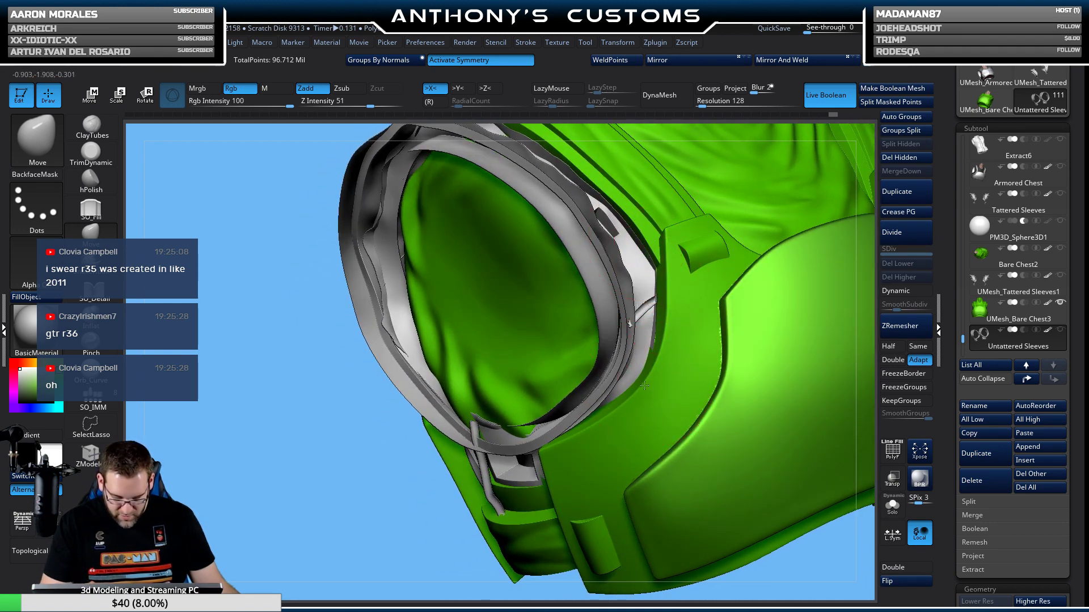
pyautogui.moveTo(658, 361); pyautogui.dragTo(641, 373)
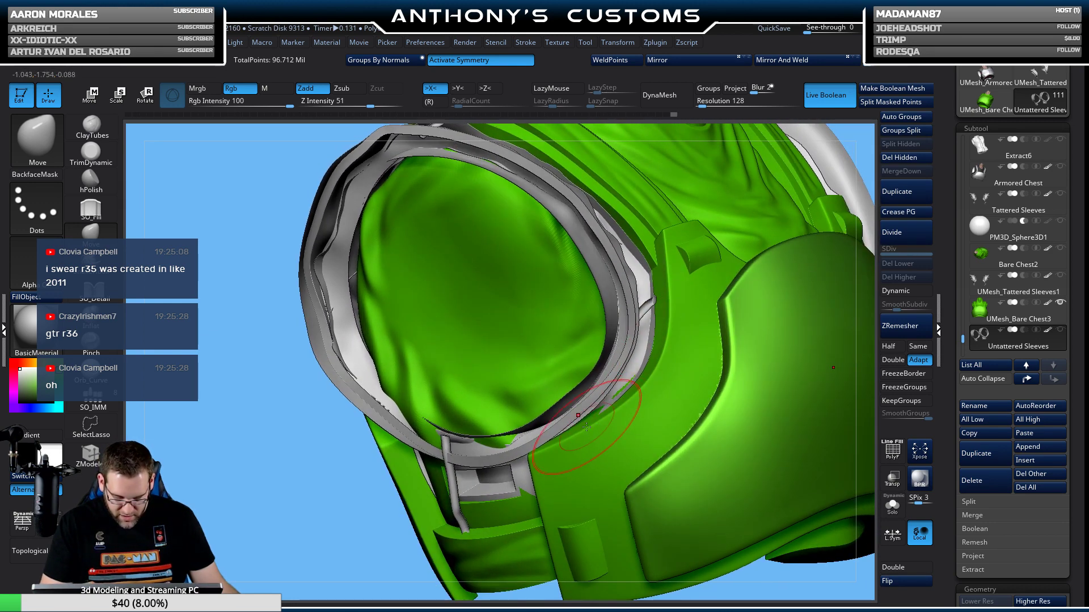
# Reshape the gray sleeve along the lower armhole rim with the Move brush so it fits against the green chest armour.
pyautogui.moveTo(587, 421); pyautogui.dragTo(617, 397)
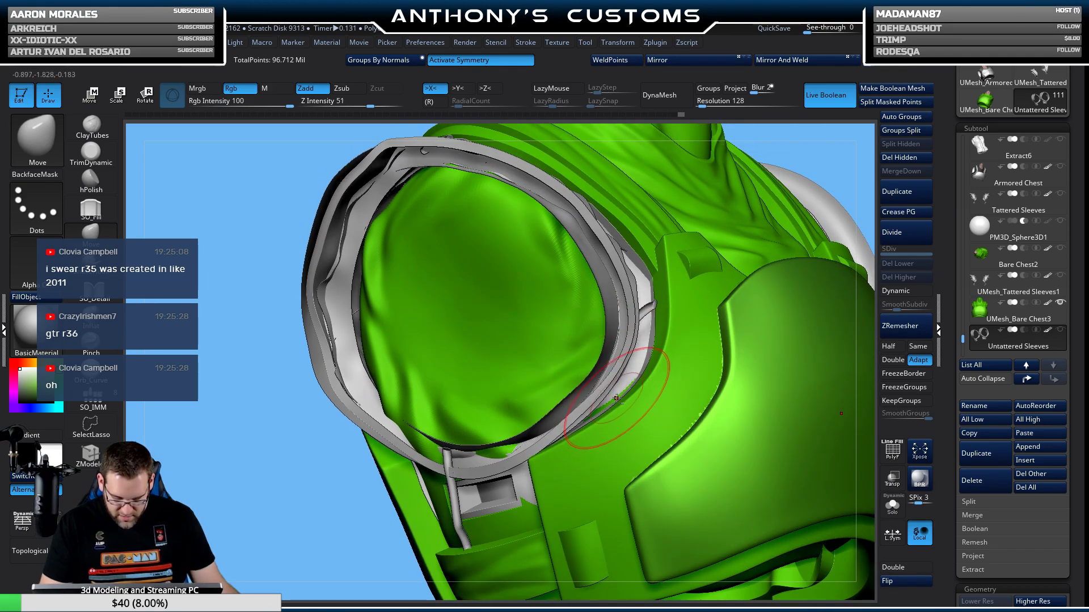
pyautogui.moveTo(614, 399); pyautogui.dragTo(534, 434, button='right')
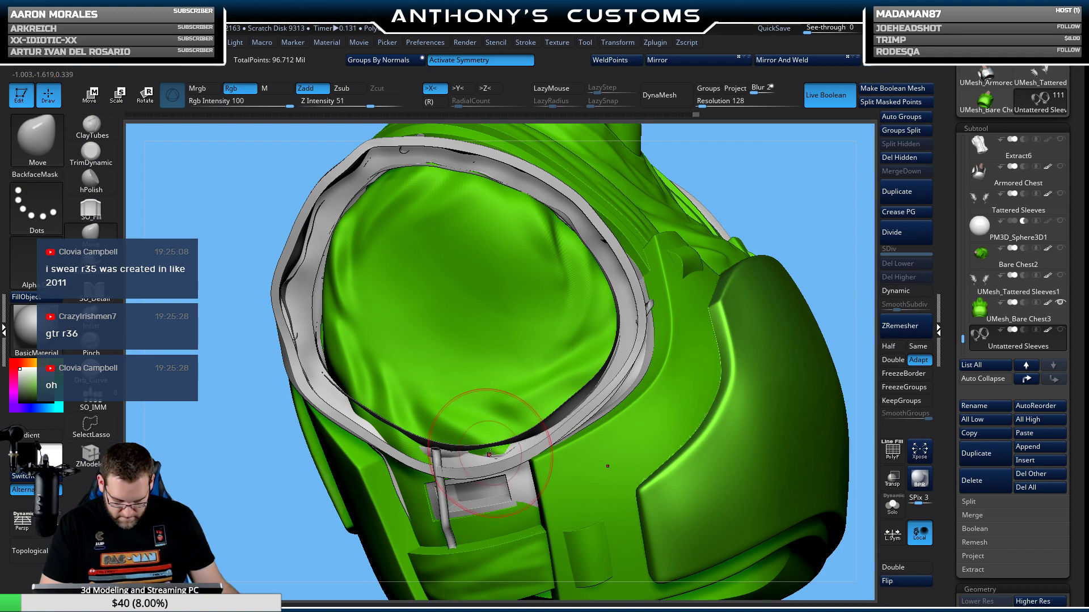
pyautogui.moveTo(492, 454)
pyautogui.mouseDown(button='right')
pyautogui.moveTo(519, 416)
pyautogui.moveTo(501, 443)
pyautogui.mouseUp(button='right')
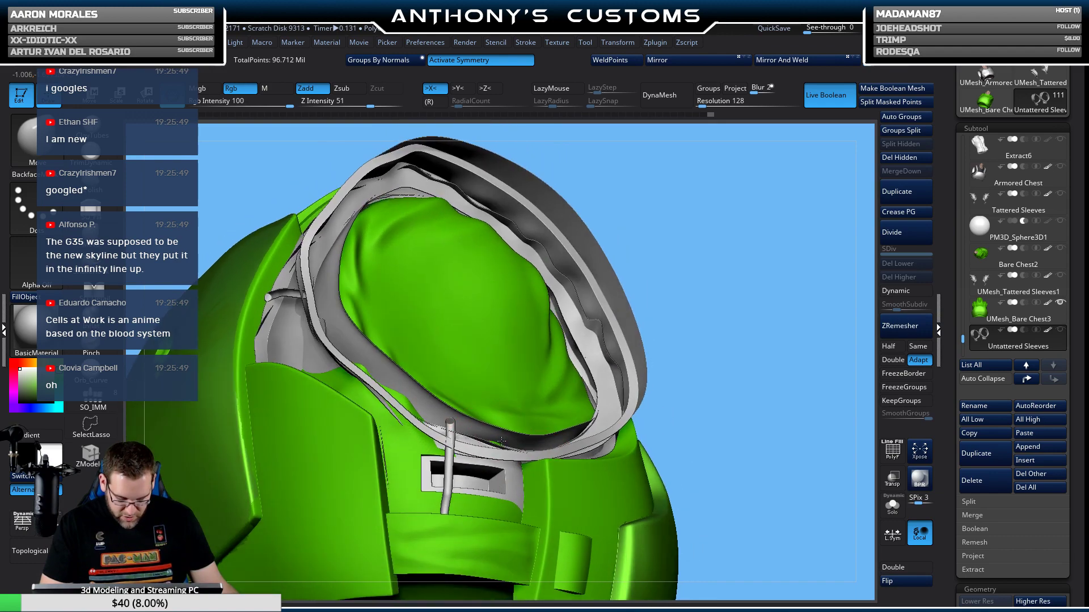
pyautogui.moveTo(673, 340)
pyautogui.mouseDown()
pyautogui.moveTo(489, 450)
pyautogui.moveTo(493, 441)
pyautogui.mouseUp()
pyautogui.press('space')
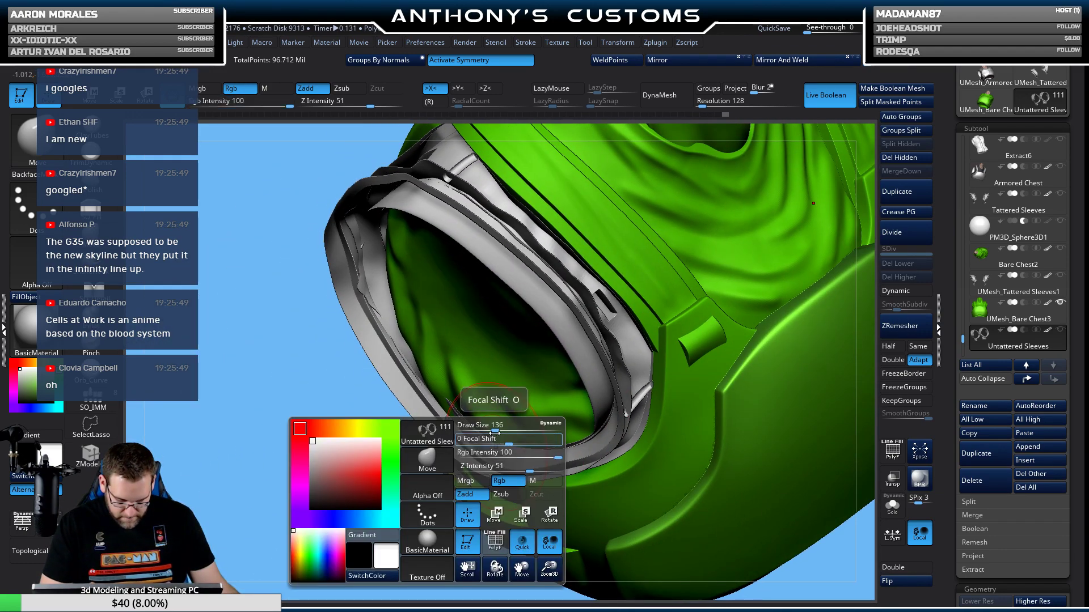
pyautogui.moveTo(486, 431); pyautogui.dragTo(796, 228, button='right')
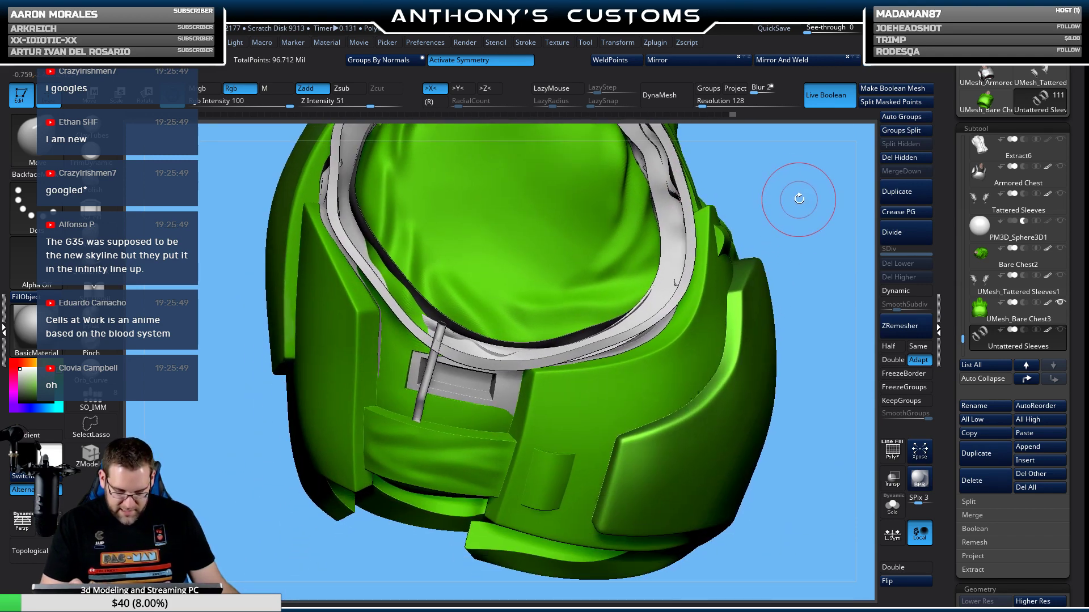
pyautogui.moveTo(830, 124)
pyautogui.mouseDown(button='right')
pyautogui.moveTo(802, 182)
pyautogui.moveTo(774, 208)
pyautogui.moveTo(492, 352)
pyautogui.mouseUp(button='right')
pyautogui.press('space')
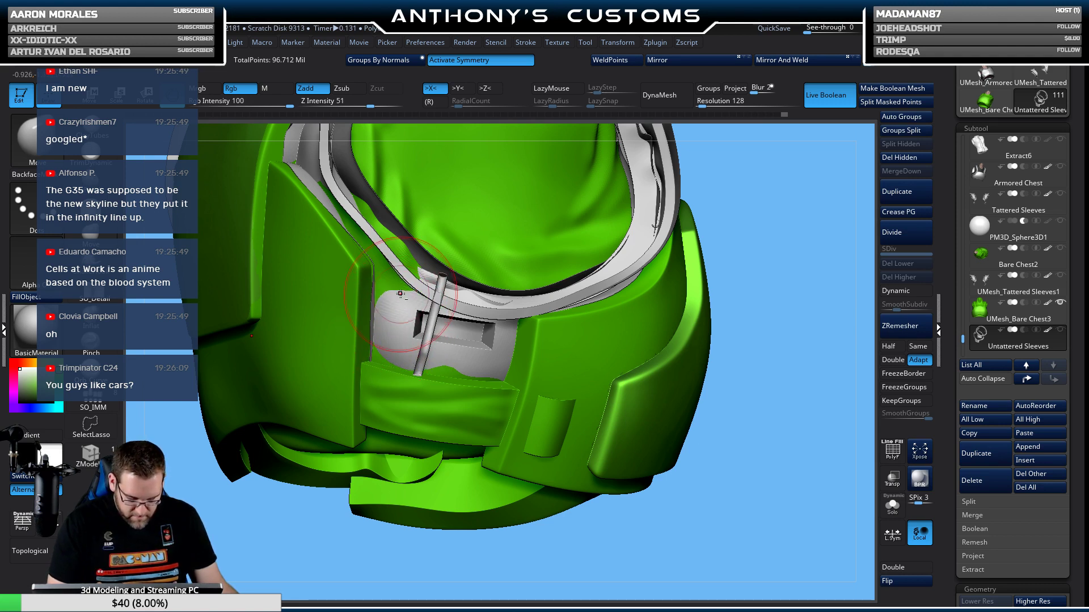
# Push the gray sleeve section around the slot and thin strap below the armhole against the neighbouring side armour plate.
pyautogui.moveTo(397, 286); pyautogui.dragTo(600, 195, button='right')
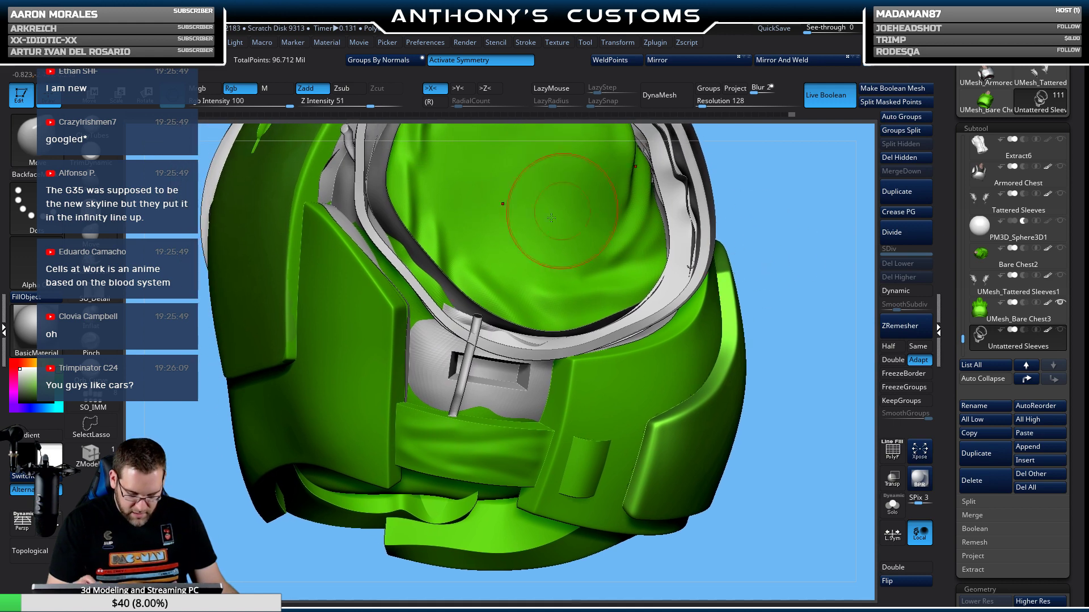
pyautogui.moveTo(406, 293)
pyautogui.mouseDown(button='right')
pyautogui.moveTo(760, 114)
pyautogui.moveTo(567, 193)
pyautogui.moveTo(403, 287)
pyautogui.moveTo(384, 278)
pyautogui.moveTo(393, 284)
pyautogui.mouseUp(button='right')
pyautogui.rightClick(392, 287)
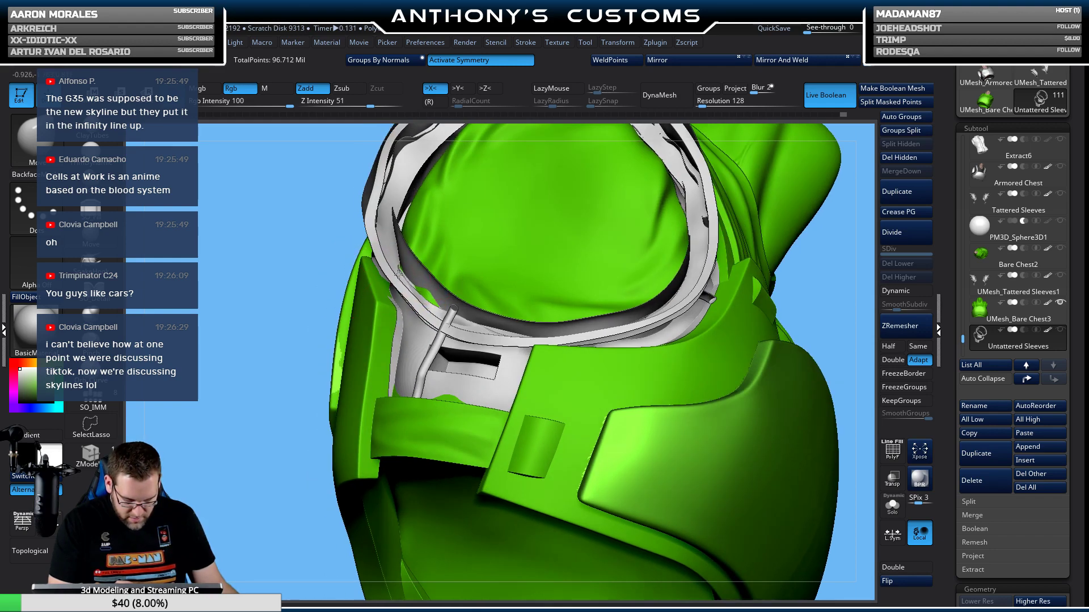
pyautogui.moveTo(399, 275)
pyautogui.mouseDown(button='right')
pyautogui.moveTo(429, 302)
pyautogui.moveTo(420, 316)
pyautogui.moveTo(430, 291)
pyautogui.moveTo(392, 303)
pyautogui.moveTo(461, 328)
pyautogui.mouseUp(button='right')
pyautogui.rightClick(386, 309)
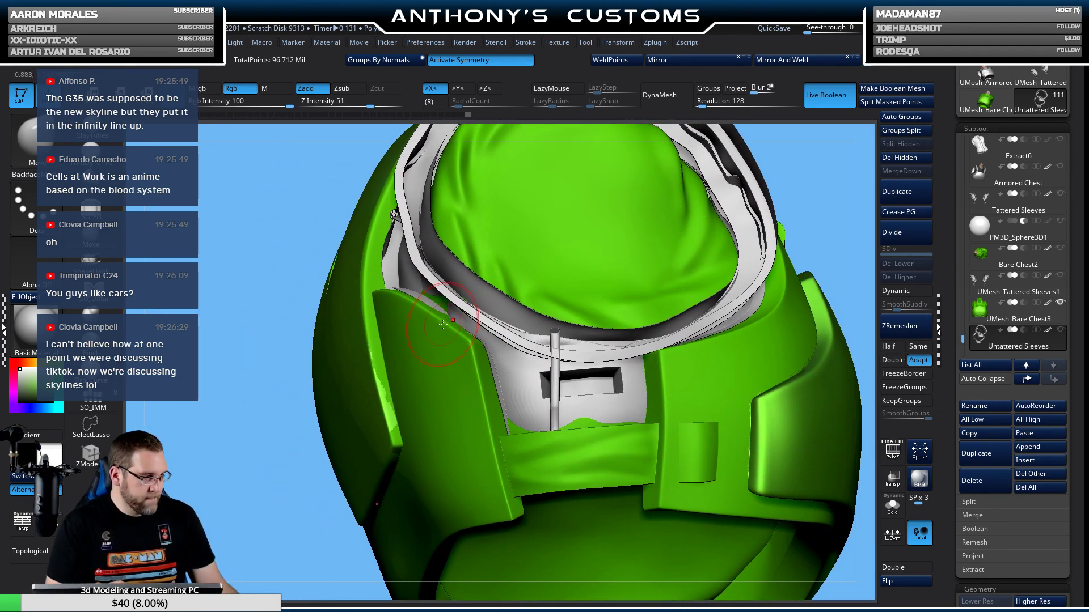
# Pull the sleeve surface along the upper edge of the rear side plate with the Move brush to close the gap.
pyautogui.moveTo(459, 335)
pyautogui.mouseDown(button='right')
pyautogui.moveTo(472, 363)
pyautogui.moveTo(434, 319)
pyautogui.mouseUp(button='right')
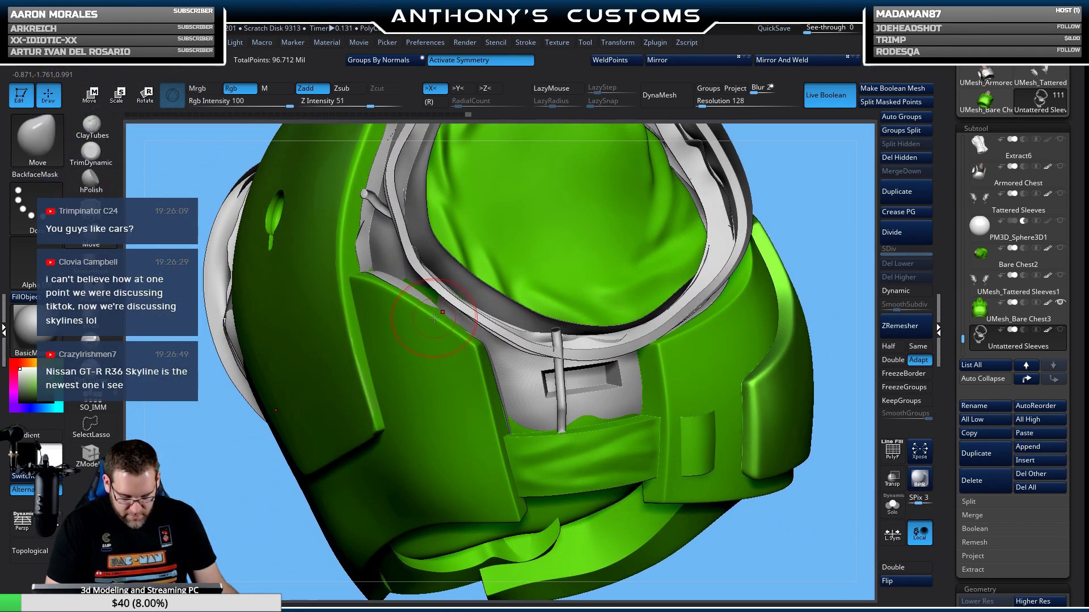
pyautogui.moveTo(437, 314); pyautogui.dragTo(438, 307)
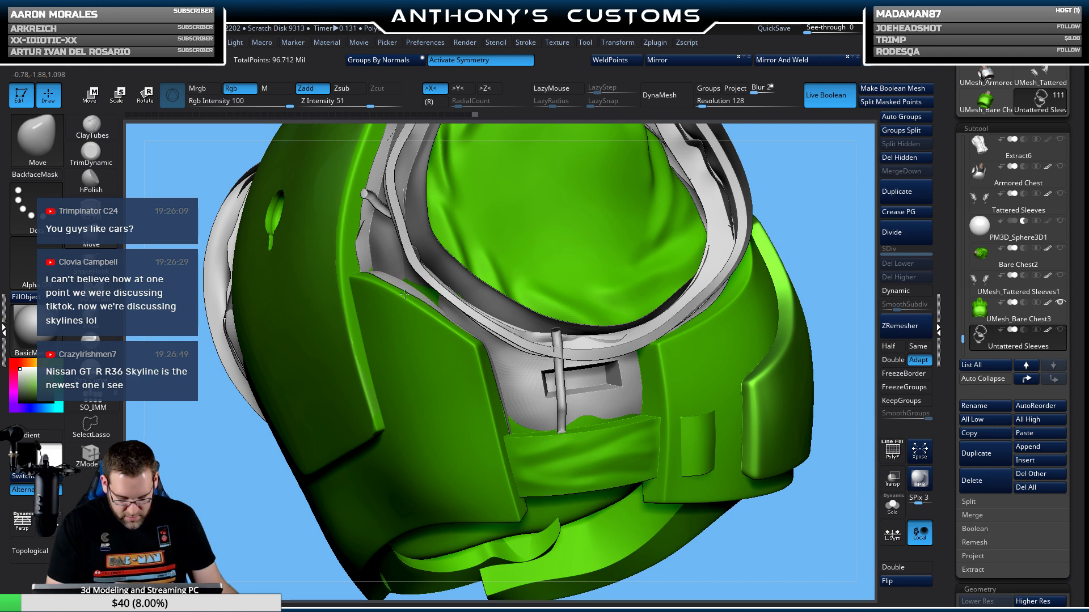
pyautogui.moveTo(454, 319); pyautogui.dragTo(415, 291, button='right')
pyautogui.moveTo(636, 214); pyautogui.dragTo(732, 245, button='right')
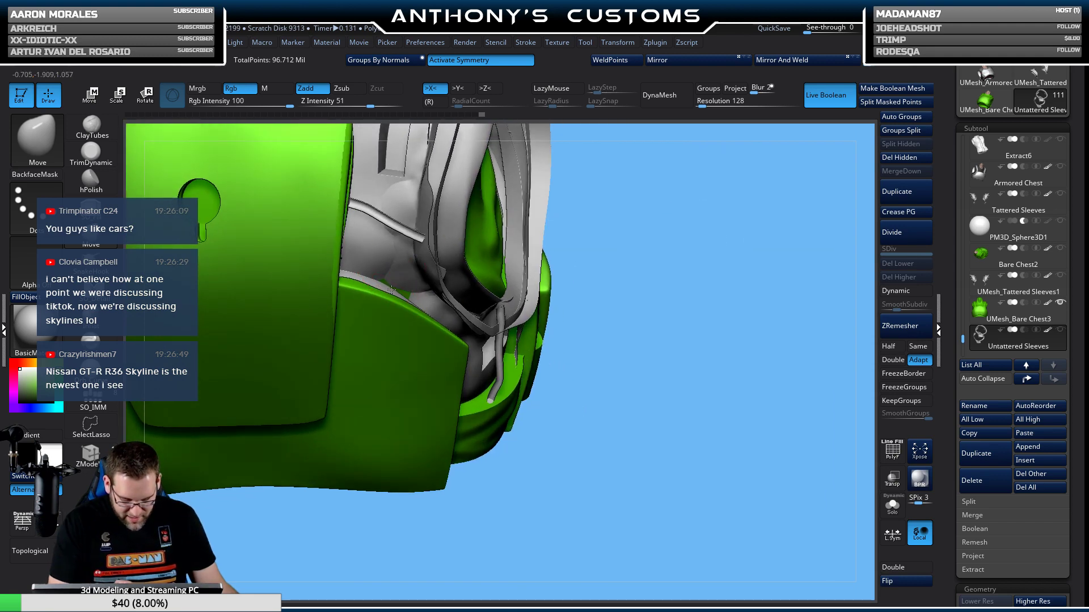
pyautogui.moveTo(394, 288)
pyautogui.mouseDown(button='right')
pyautogui.moveTo(435, 283)
pyautogui.moveTo(399, 308)
pyautogui.moveTo(332, 255)
pyautogui.mouseUp(button='right')
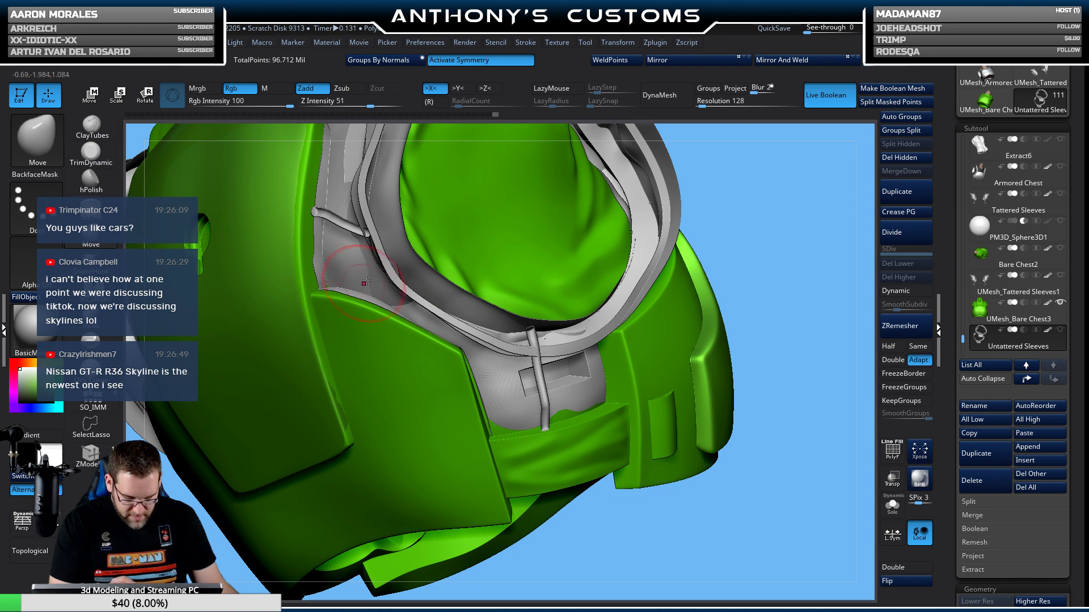
# Adjust the sleeve panel under the armhole where it meets the green side band and the front armour plate.
pyautogui.moveTo(768, 243); pyautogui.dragTo(767, 189, button='right')
pyautogui.moveTo(485, 368); pyautogui.dragTo(477, 370, button='right')
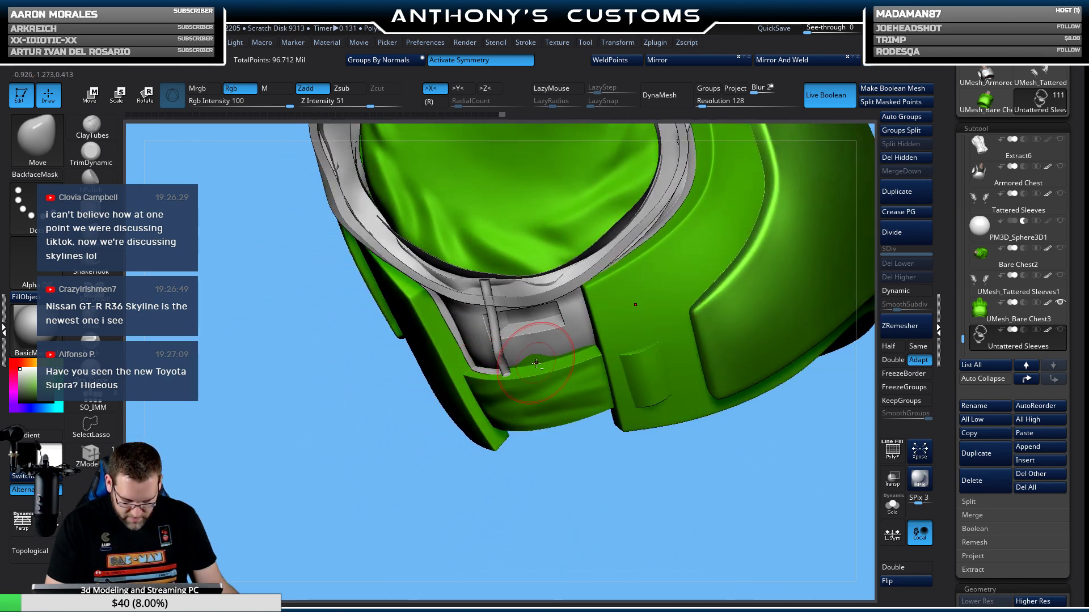
pyautogui.moveTo(586, 352); pyautogui.dragTo(599, 311, button='right')
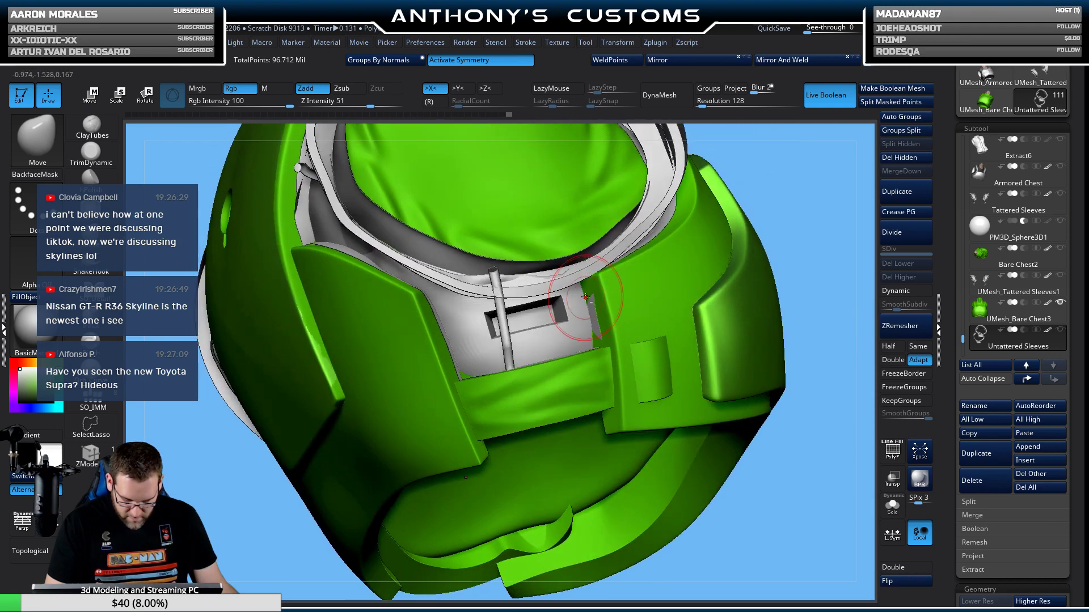
pyautogui.moveTo(775, 201)
pyautogui.mouseDown(button='right')
pyautogui.moveTo(808, 173)
pyautogui.moveTo(848, 235)
pyautogui.mouseUp(button='right')
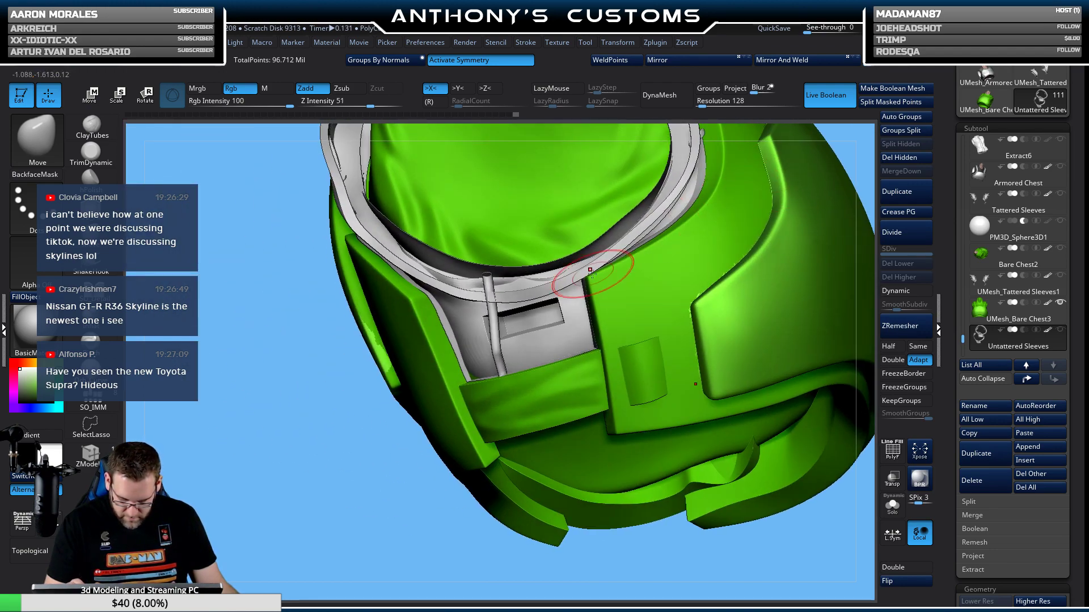
pyautogui.moveTo(583, 280); pyautogui.dragTo(598, 357, button='right')
pyautogui.moveTo(481, 454); pyautogui.dragTo(518, 454, button='right')
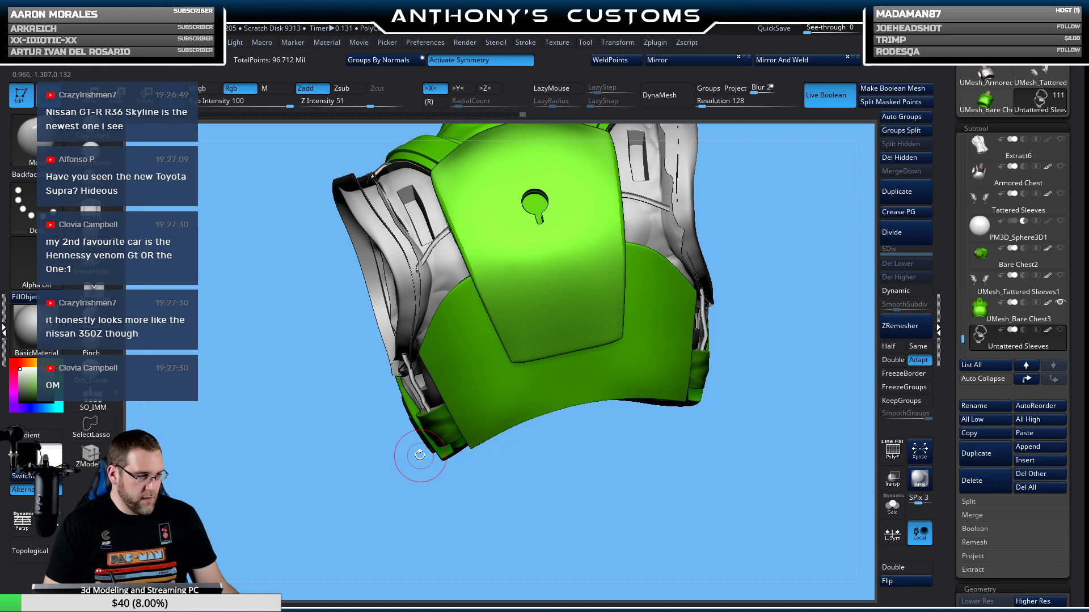
# Turn off symmetry and fit the opposite sleeve's lower edge to the surrounding armour with the Move brush.
pyautogui.moveTo(378, 397); pyautogui.dragTo(400, 447, button='right')
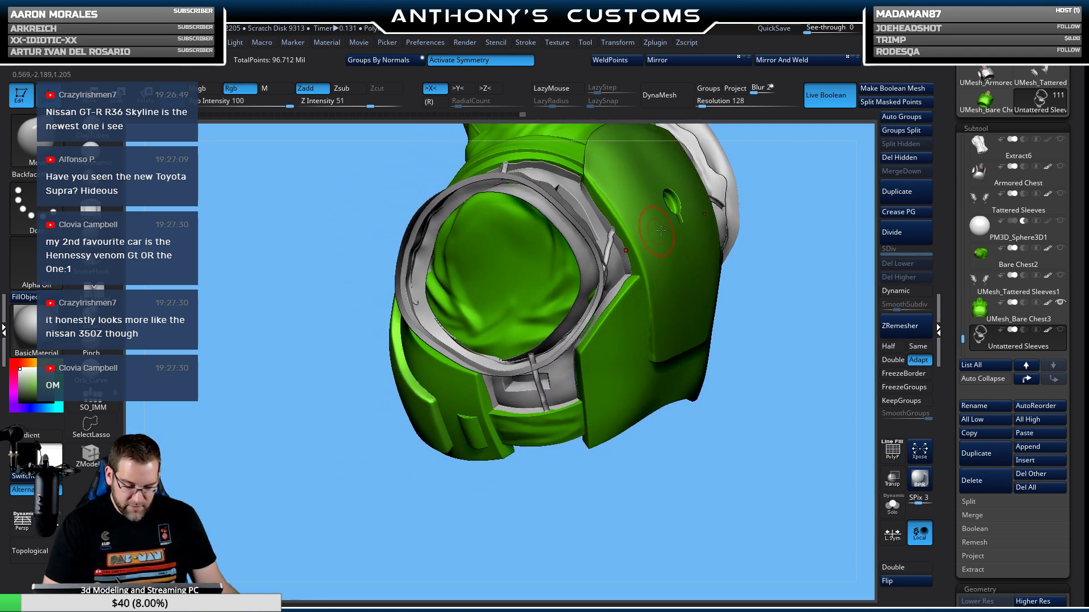
pyautogui.keyDown('alt'); pyautogui.moveTo(782, 220); pyautogui.dragTo(686, 300, button='right'); pyautogui.keyUp('alt')
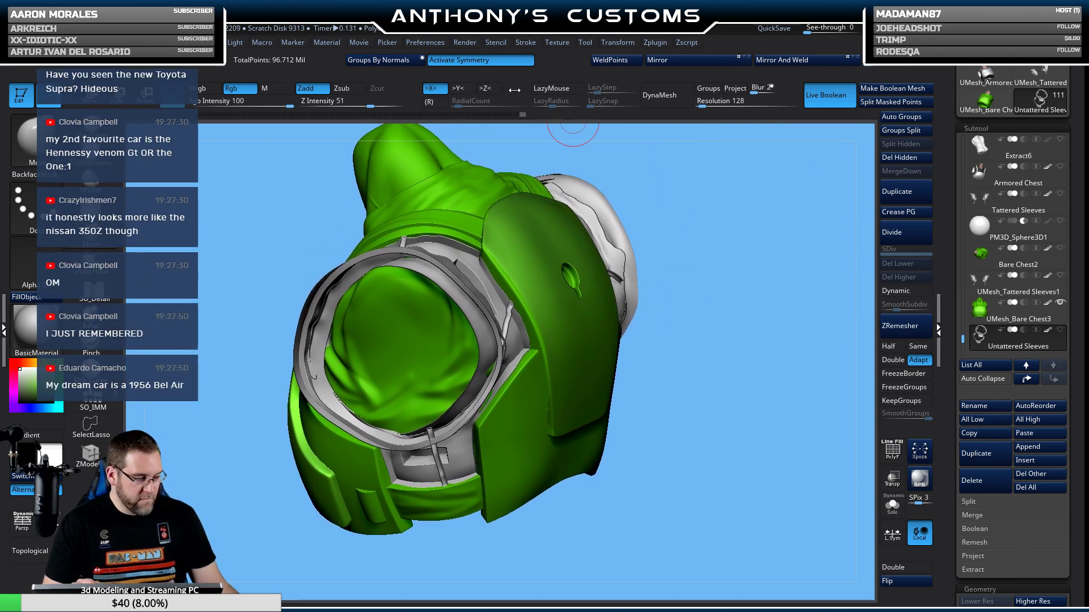
pyautogui.click(478, 61)
pyautogui.moveTo(669, 270)
pyautogui.mouseDown()
pyautogui.moveTo(638, 262)
pyautogui.moveTo(709, 280)
pyautogui.moveTo(542, 199)
pyautogui.mouseUp()
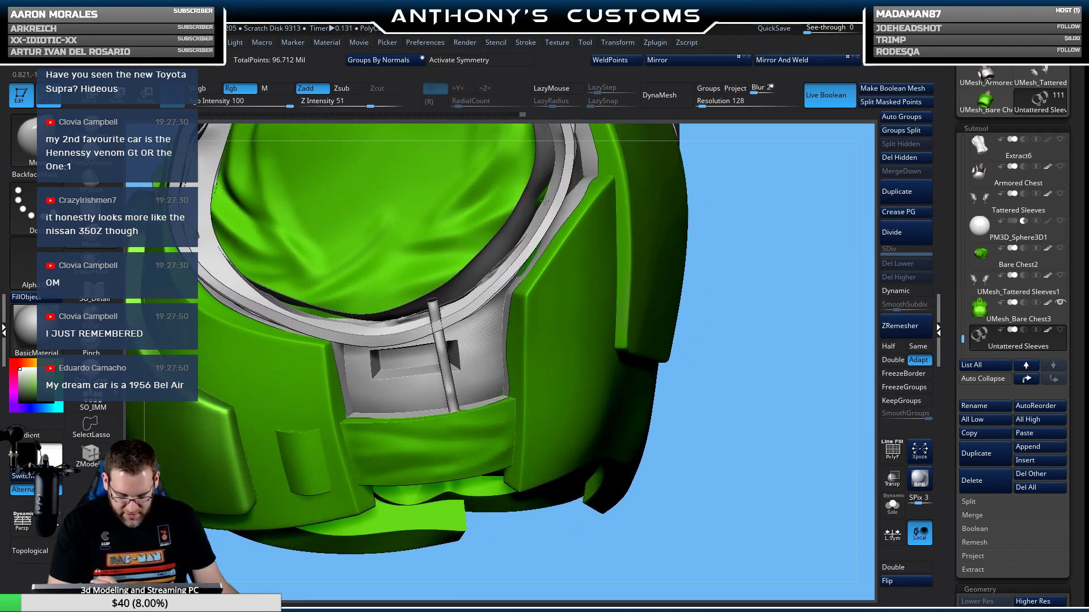
pyautogui.moveTo(729, 190); pyautogui.dragTo(671, 243)
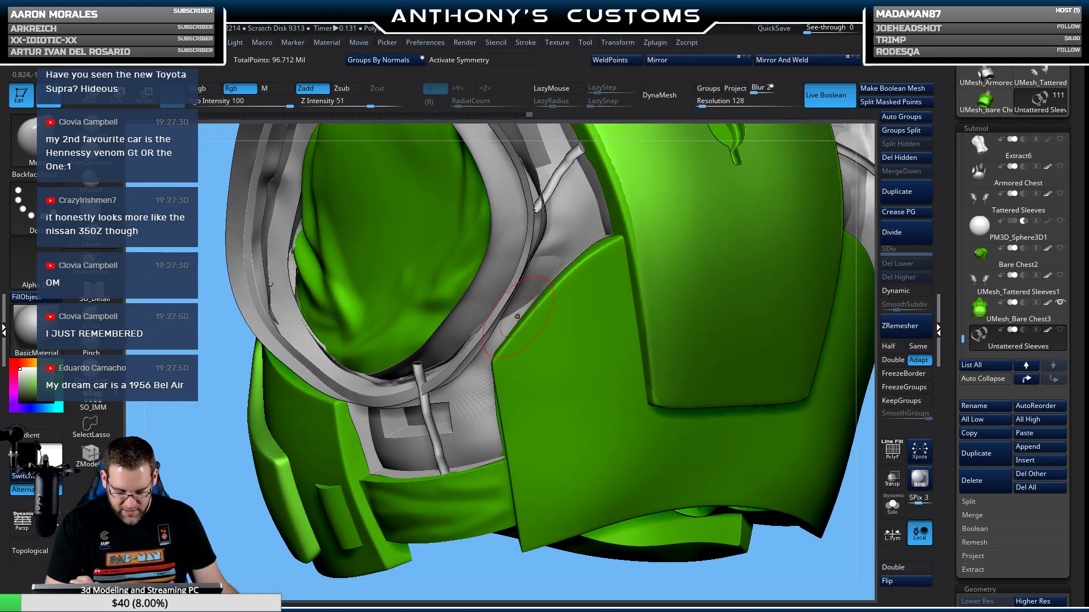
pyautogui.moveTo(516, 321)
pyautogui.mouseDown()
pyautogui.moveTo(544, 303)
pyautogui.moveTo(649, 297)
pyautogui.moveTo(627, 304)
pyautogui.mouseUp()
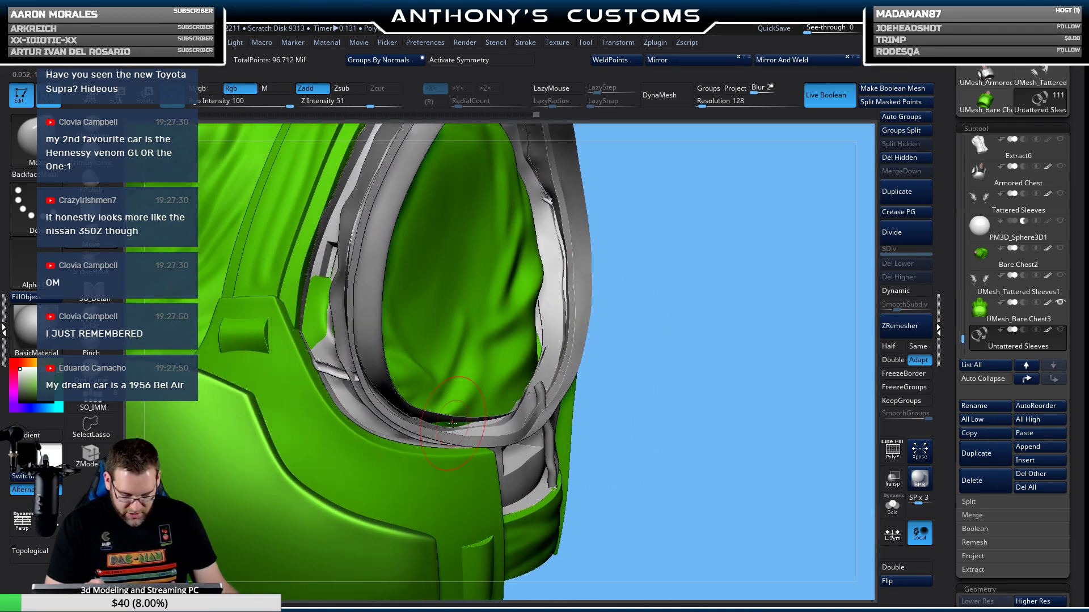
pyautogui.moveTo(607, 348)
pyautogui.mouseDown()
pyautogui.moveTo(435, 432)
pyautogui.moveTo(438, 409)
pyautogui.moveTo(457, 448)
pyautogui.mouseUp()
pyautogui.moveTo(309, 507)
pyautogui.mouseDown()
pyautogui.moveTo(323, 321)
pyautogui.moveTo(319, 300)
pyautogui.moveTo(305, 357)
pyautogui.moveTo(314, 297)
pyautogui.mouseUp()
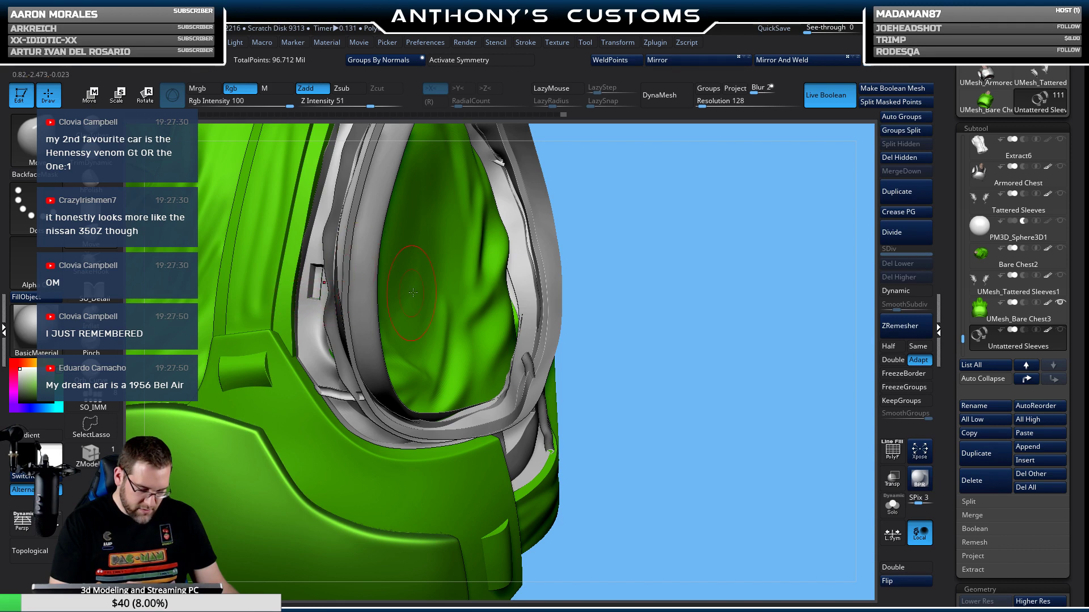
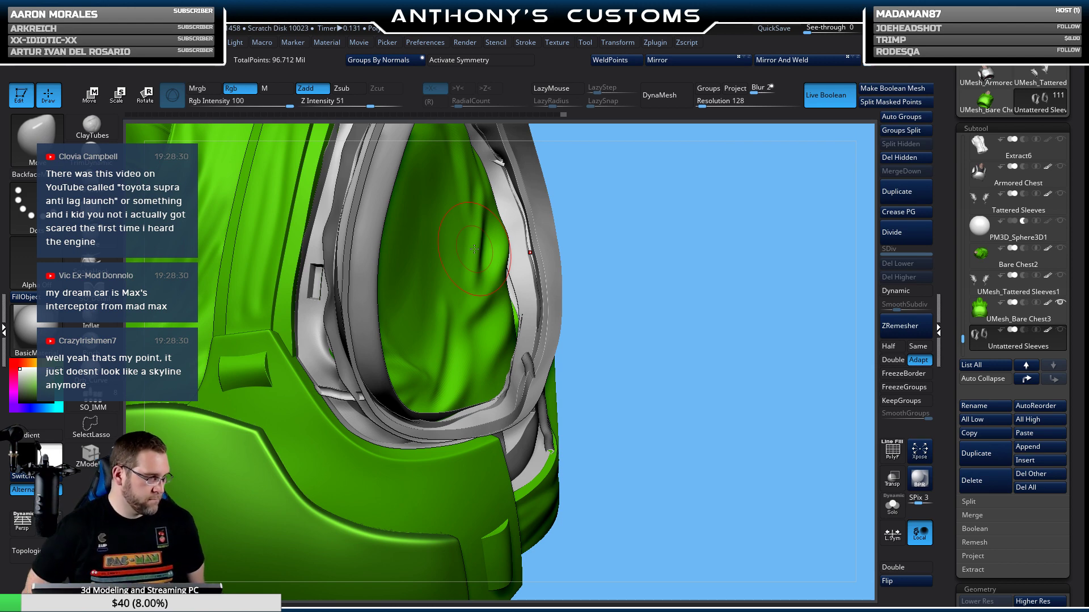
# Flip the surface normals of the Untattered Sleeves subtool after checking both sleeves from the side and back.
pyautogui.moveTo(664, 316)
pyautogui.mouseDown()
pyautogui.moveTo(675, 318)
pyautogui.moveTo(645, 363)
pyautogui.mouseUp()
pyautogui.keyDown('ctrl'); pyautogui.keyDown('shift'); pyautogui.moveTo(338, 356); pyautogui.dragTo(337, 354); pyautogui.keyUp('shift'); pyautogui.keyUp('ctrl')
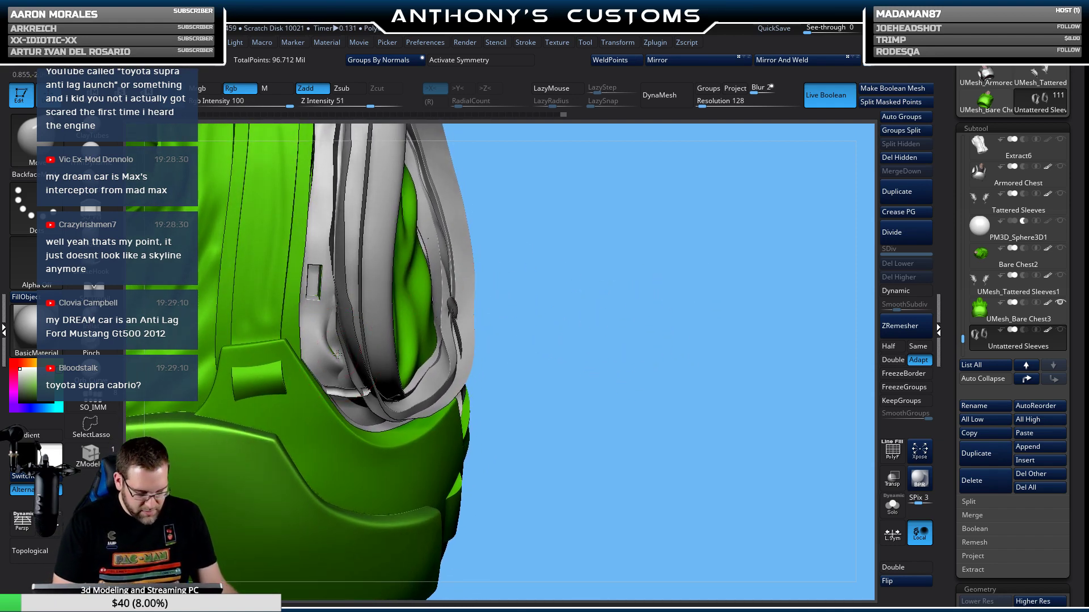
pyautogui.moveTo(522, 304)
pyautogui.mouseDown()
pyautogui.moveTo(556, 311)
pyautogui.moveTo(614, 278)
pyautogui.moveTo(522, 366)
pyautogui.moveTo(446, 409)
pyautogui.moveTo(712, 322)
pyautogui.moveTo(692, 272)
pyautogui.moveTo(627, 288)
pyautogui.mouseUp()
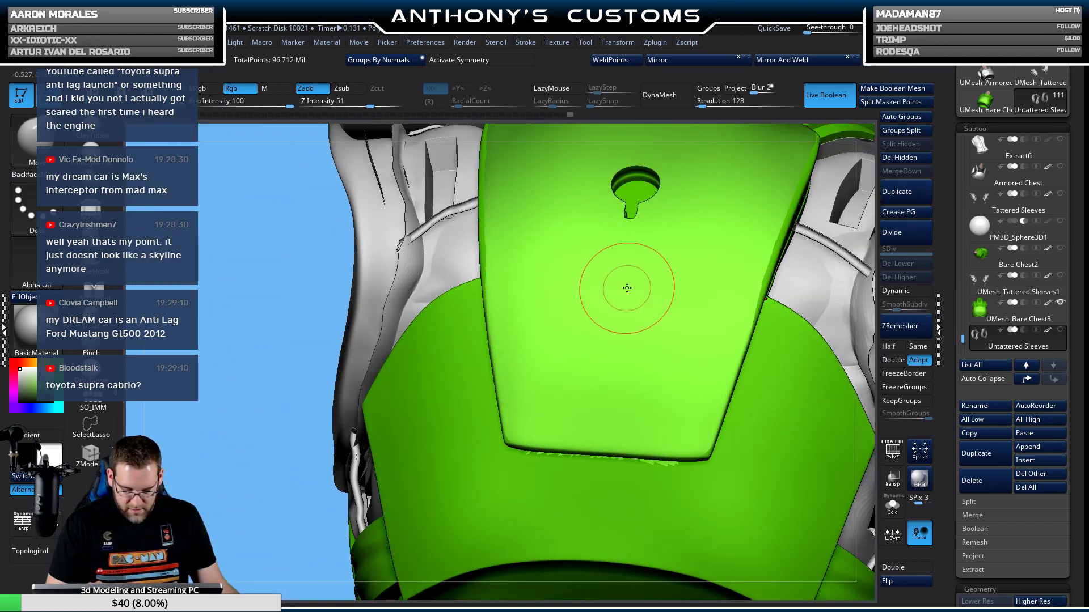
pyautogui.moveTo(530, 351); pyautogui.dragTo(280, 381)
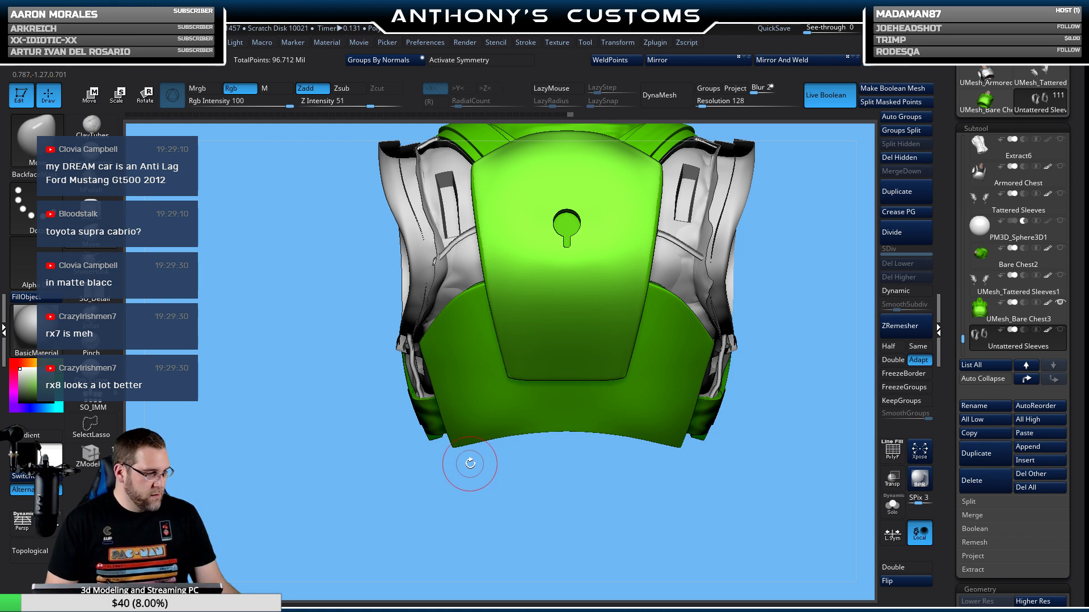
pyautogui.keyDown('alt'); pyautogui.moveTo(485, 488); pyautogui.dragTo(439, 500); pyautogui.keyUp('alt')
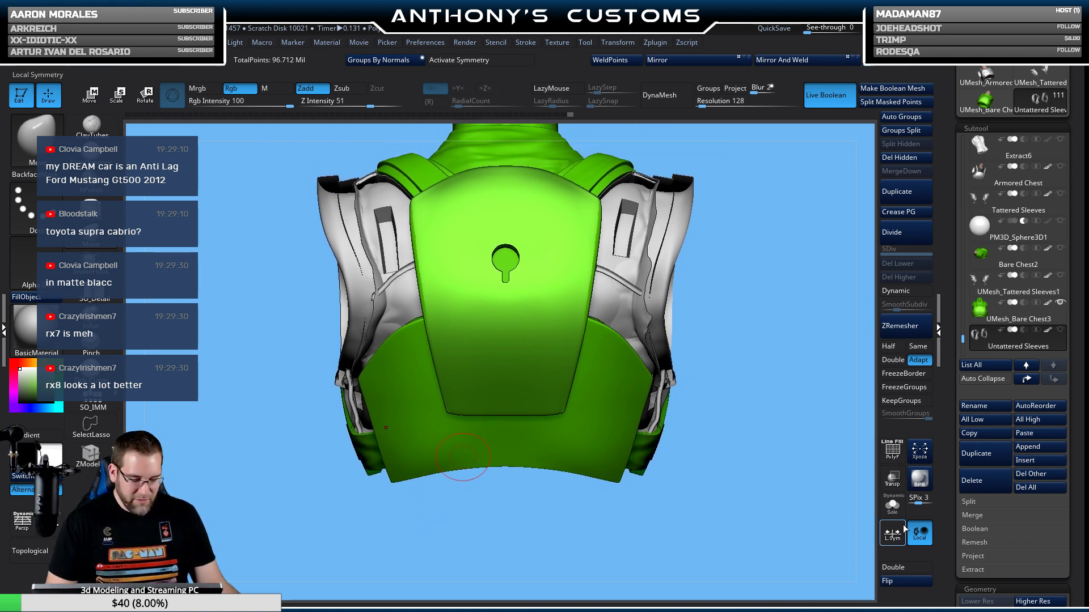
pyautogui.click(898, 581)
# Move the sleeve's inner edge against the back plate and shoulder strap around the upper rear corner.
pyautogui.moveTo(778, 304)
pyautogui.mouseDown()
pyautogui.moveTo(761, 340)
pyautogui.moveTo(676, 251)
pyautogui.mouseUp()
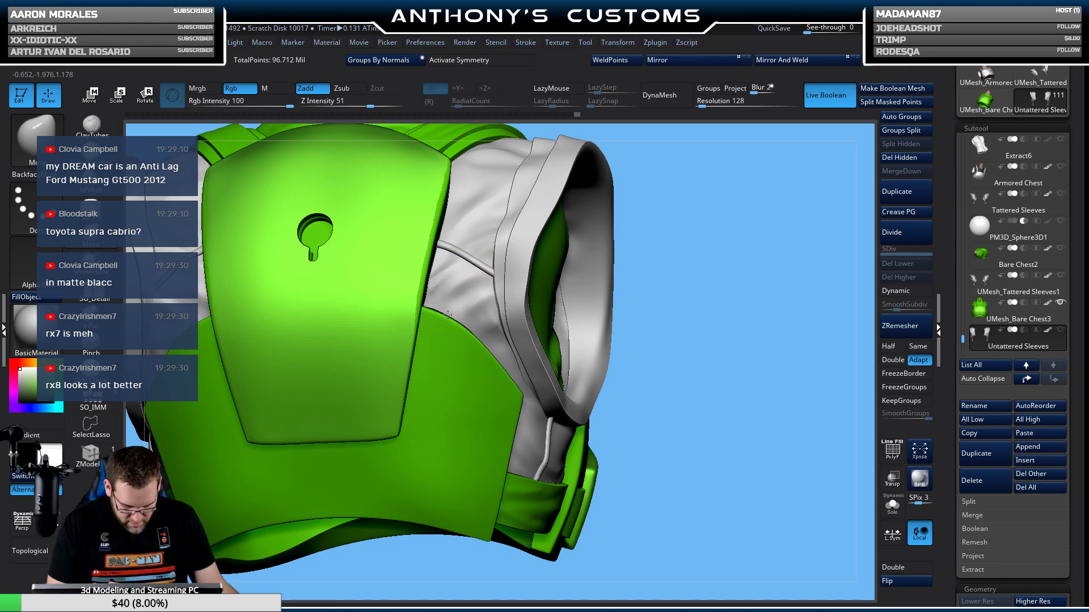
pyautogui.press('space')
pyautogui.keyDown('alt'); pyautogui.moveTo(679, 204); pyautogui.dragTo(703, 282); pyautogui.keyUp('alt')
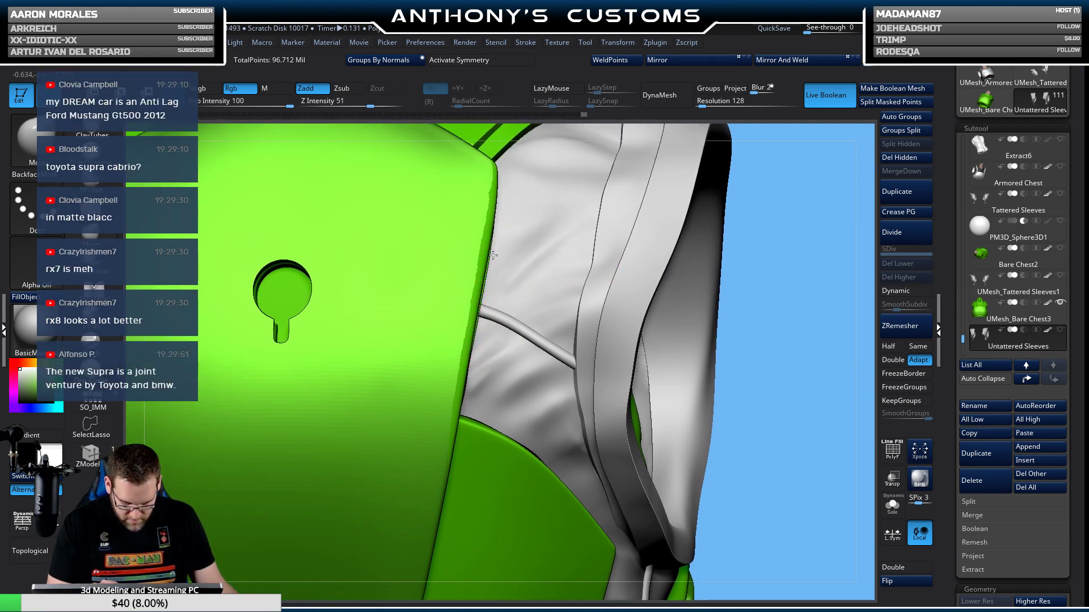
pyautogui.moveTo(493, 253)
pyautogui.mouseDown()
pyautogui.moveTo(754, 249)
pyautogui.moveTo(750, 288)
pyautogui.moveTo(465, 247)
pyautogui.mouseUp()
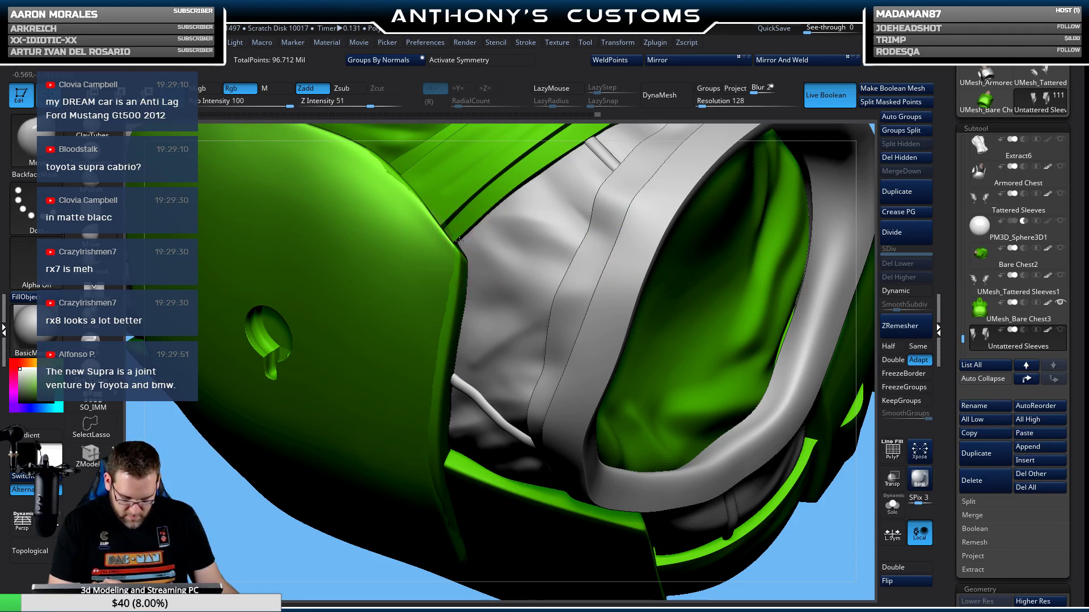
pyautogui.moveTo(488, 254); pyautogui.dragTo(457, 326)
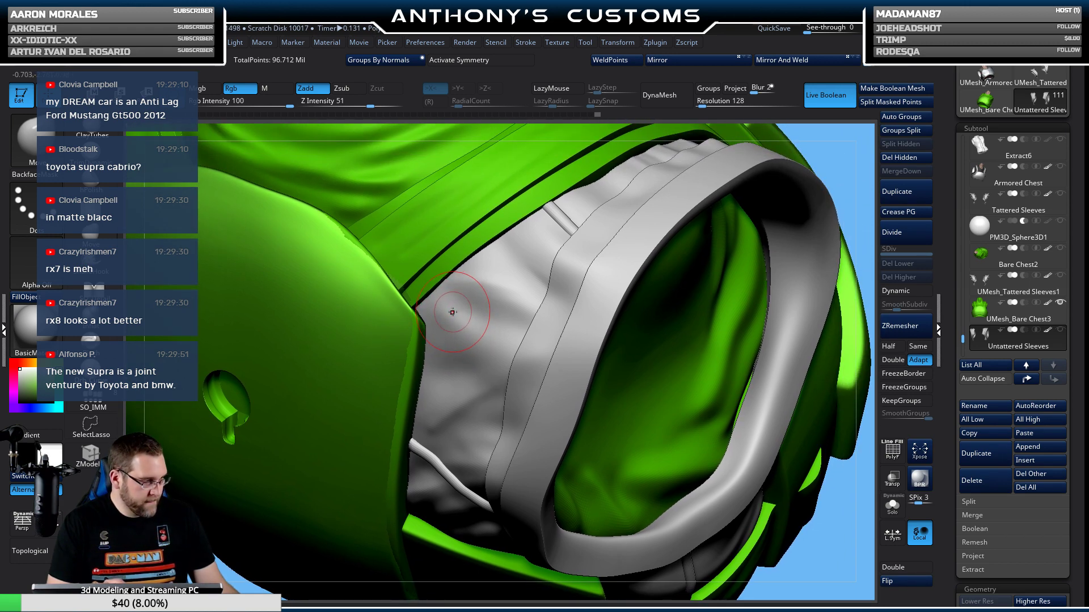
# Fit the sleeve's upper edge beneath the green shoulder armour, from the strap loop past the raised seam along the armhole.
pyautogui.moveTo(510, 292)
pyautogui.mouseDown()
pyautogui.moveTo(517, 311)
pyautogui.moveTo(560, 250)
pyautogui.moveTo(476, 391)
pyautogui.moveTo(471, 377)
pyautogui.moveTo(499, 340)
pyautogui.moveTo(605, 265)
pyautogui.mouseUp()
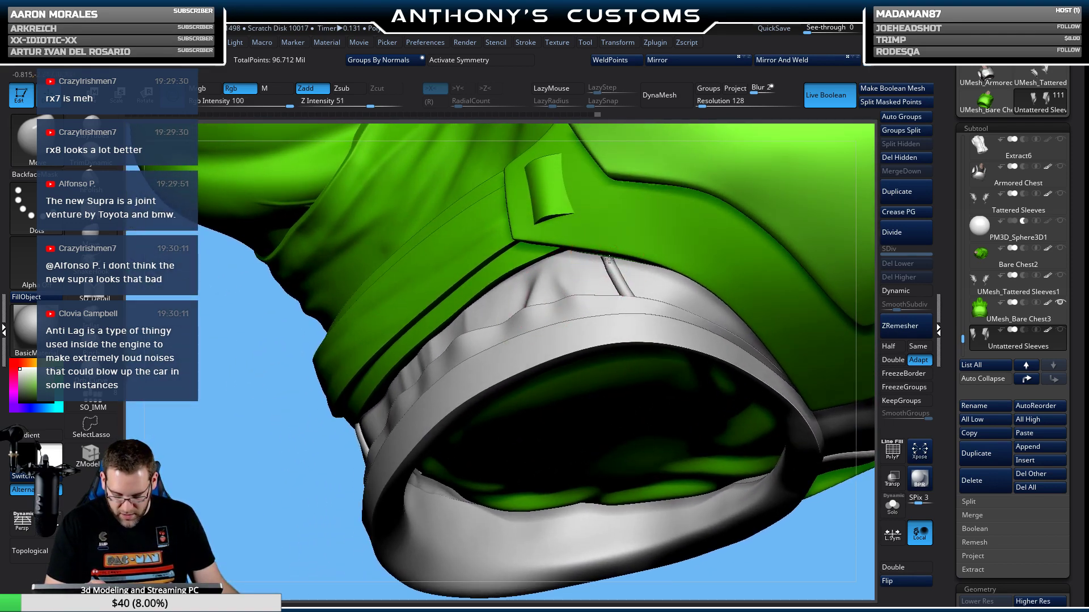
pyautogui.moveTo(663, 273)
pyautogui.mouseDown()
pyautogui.moveTo(632, 304)
pyautogui.moveTo(505, 285)
pyautogui.moveTo(573, 360)
pyautogui.moveTo(540, 297)
pyautogui.moveTo(548, 353)
pyautogui.mouseUp()
pyautogui.moveTo(564, 341); pyautogui.dragTo(552, 346, button='right')
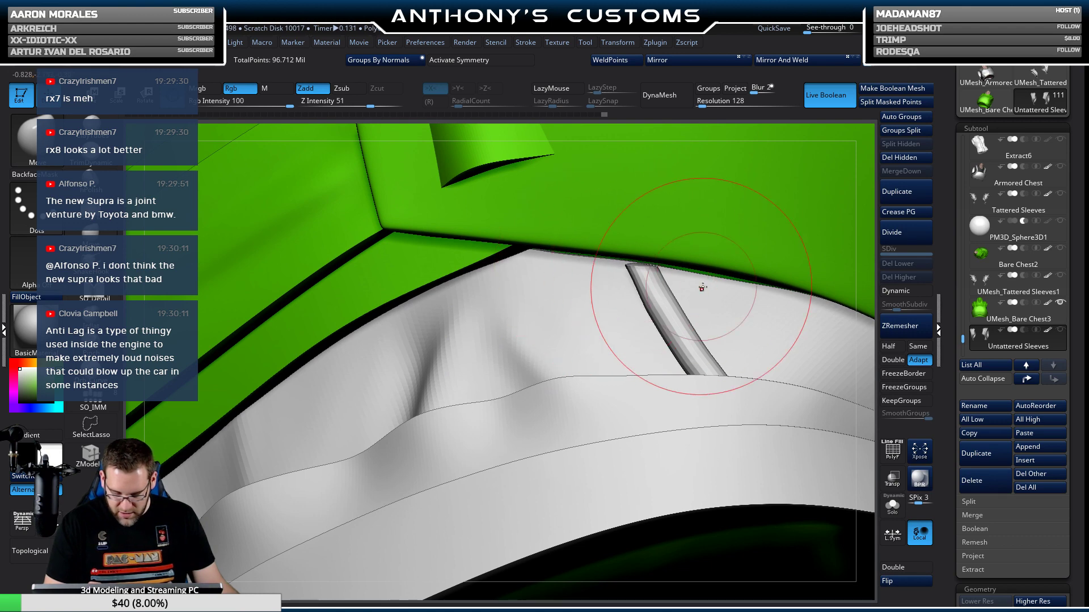
pyautogui.moveTo(729, 288)
pyautogui.mouseDown(button='right')
pyautogui.moveTo(584, 312)
pyautogui.moveTo(463, 299)
pyautogui.mouseUp(button='right')
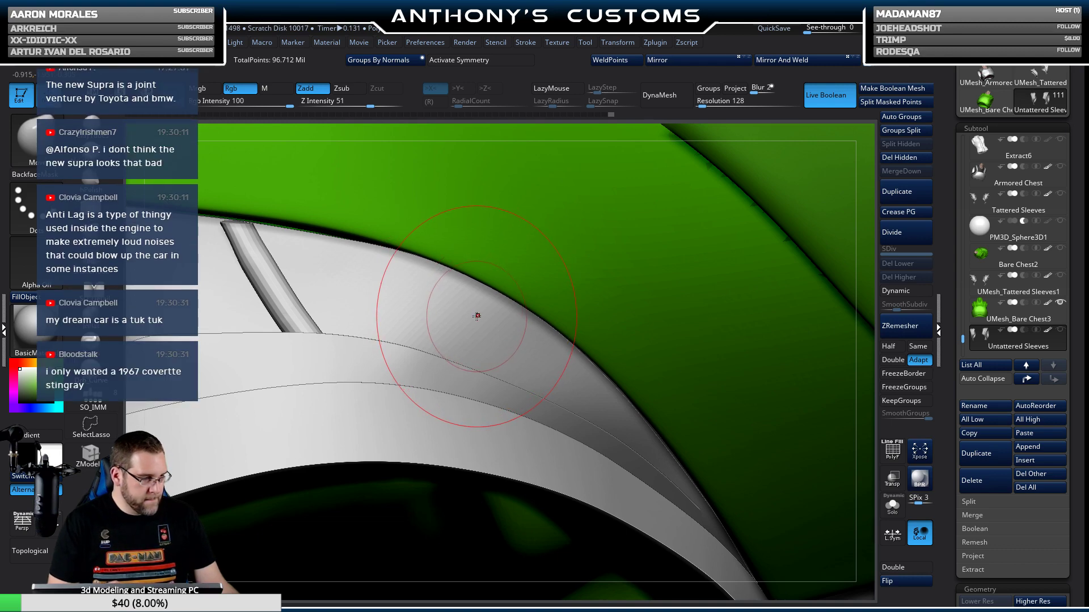
pyautogui.moveTo(518, 381)
pyautogui.mouseDown(button='right')
pyautogui.moveTo(505, 379)
pyautogui.moveTo(549, 372)
pyautogui.moveTo(525, 287)
pyautogui.moveTo(557, 290)
pyautogui.moveTo(605, 363)
pyautogui.mouseUp(button='right')
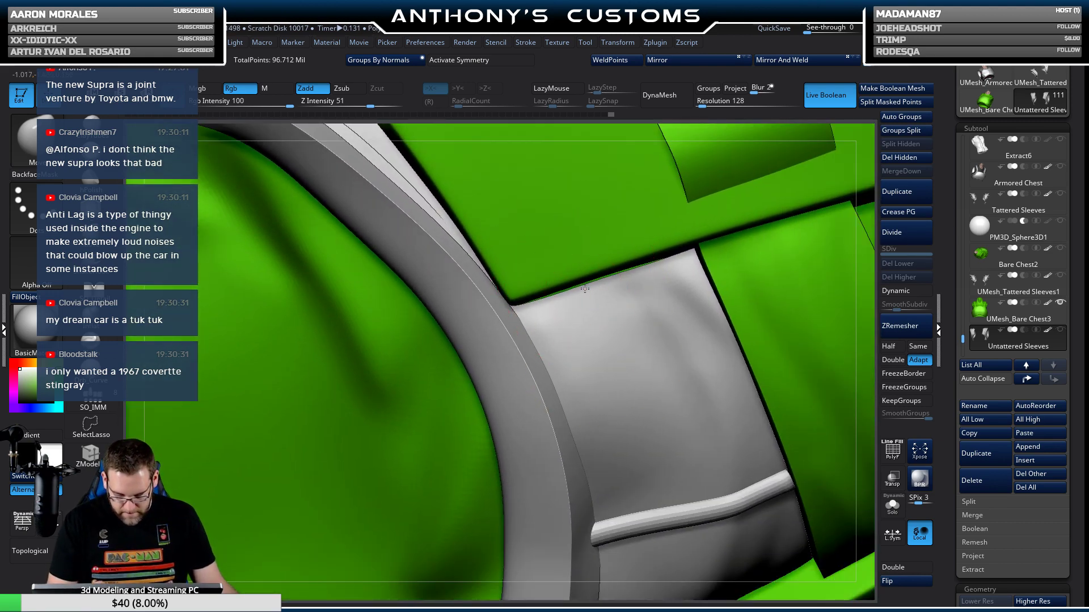
# Move the sleeve panel's edges against the strap, side band and armour plate corner around the short raised seam.
pyautogui.moveTo(636, 280)
pyautogui.mouseDown(button='right')
pyautogui.moveTo(662, 269)
pyautogui.moveTo(595, 295)
pyautogui.moveTo(567, 275)
pyautogui.mouseUp(button='right')
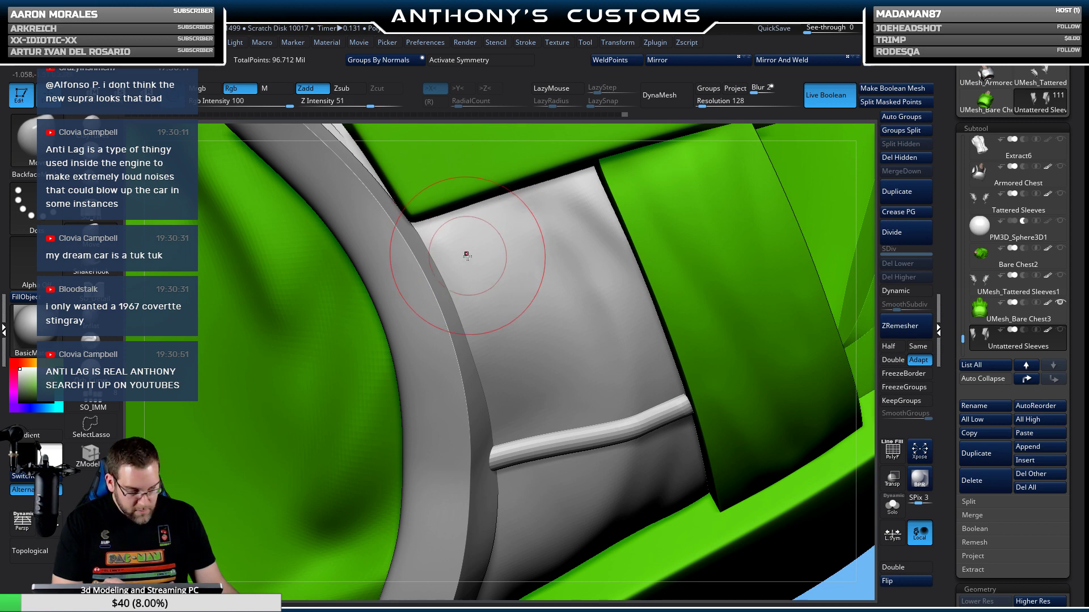
pyautogui.moveTo(499, 325); pyautogui.dragTo(466, 243, button='right')
pyautogui.moveTo(671, 272)
pyautogui.mouseDown(button='right')
pyautogui.moveTo(633, 336)
pyautogui.moveTo(585, 196)
pyautogui.moveTo(632, 292)
pyautogui.mouseUp(button='right')
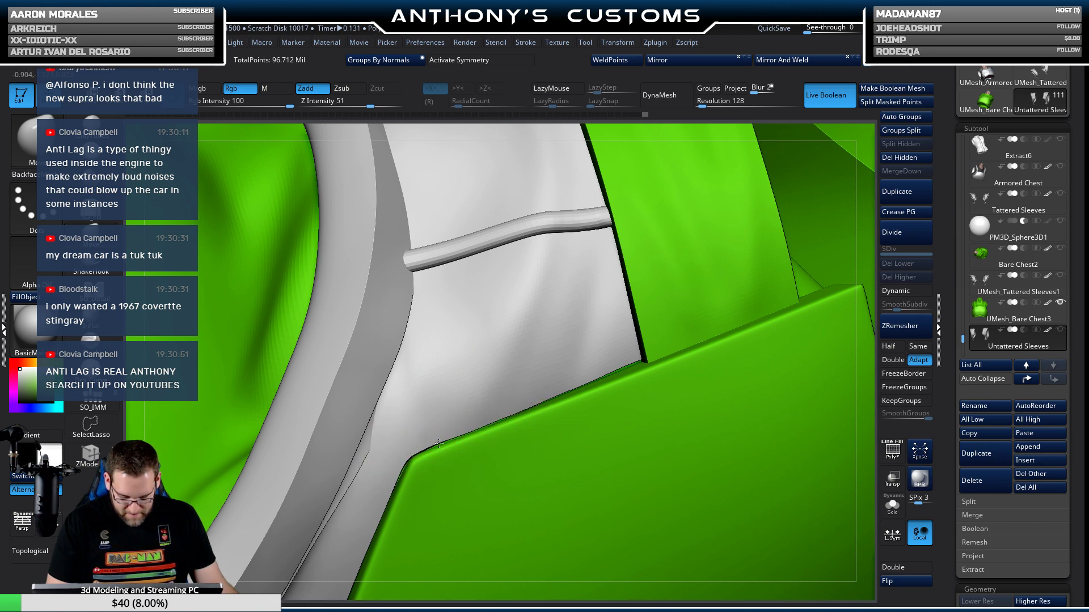
pyautogui.scroll(3, 448, 409)
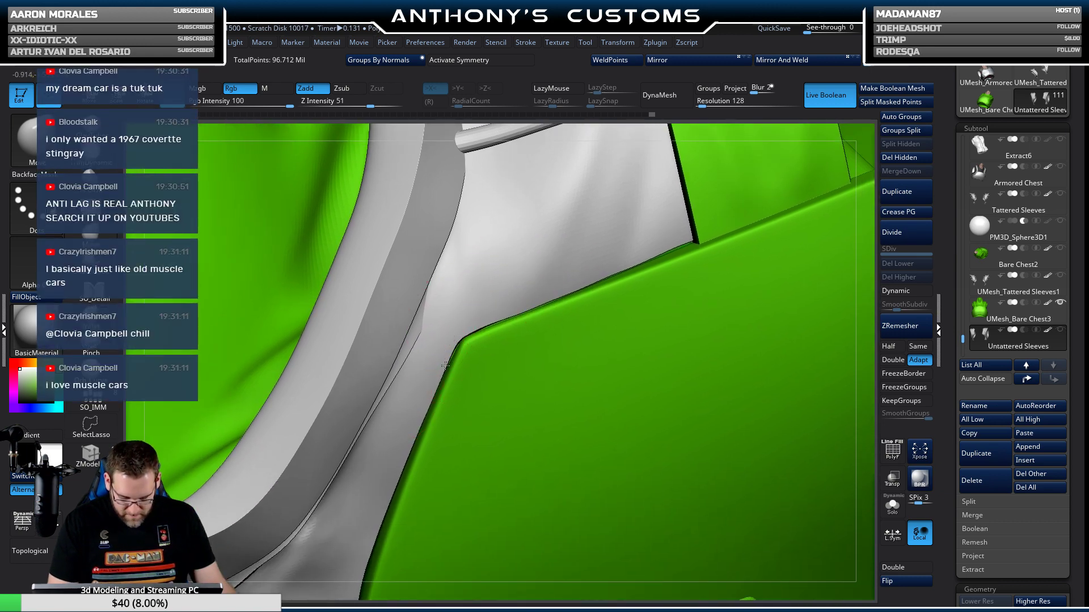
# Fit the sleeve's folded lower section along the curved armour plate and its rim with the Move brush, and save the project.
pyautogui.moveTo(476, 358); pyautogui.dragTo(401, 316, button='right')
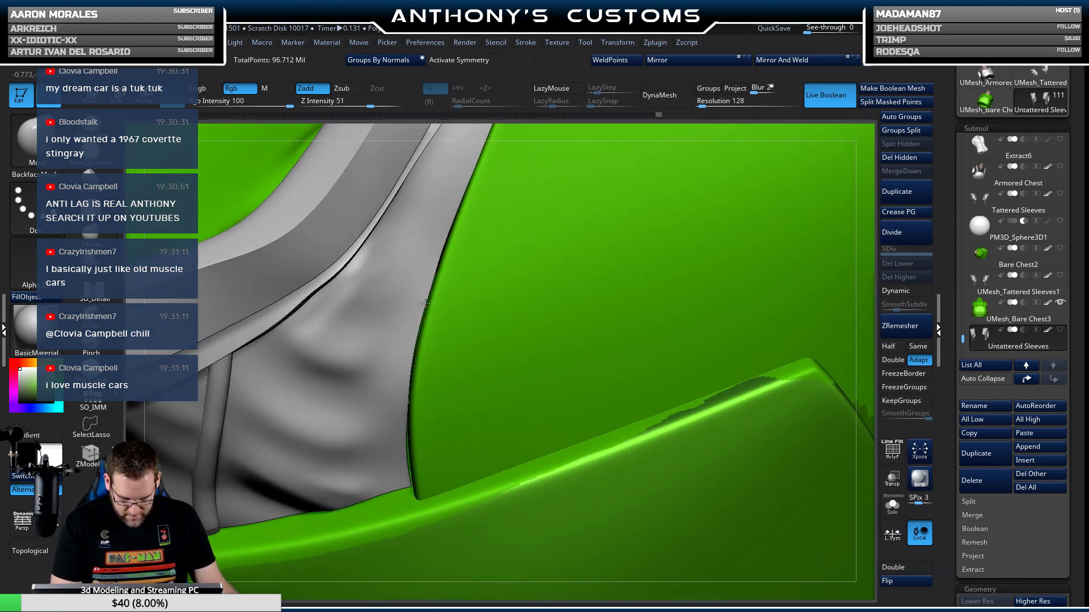
pyautogui.moveTo(364, 292)
pyautogui.mouseDown(button='right')
pyautogui.moveTo(405, 447)
pyautogui.moveTo(394, 393)
pyautogui.mouseUp(button='right')
pyautogui.press('space')
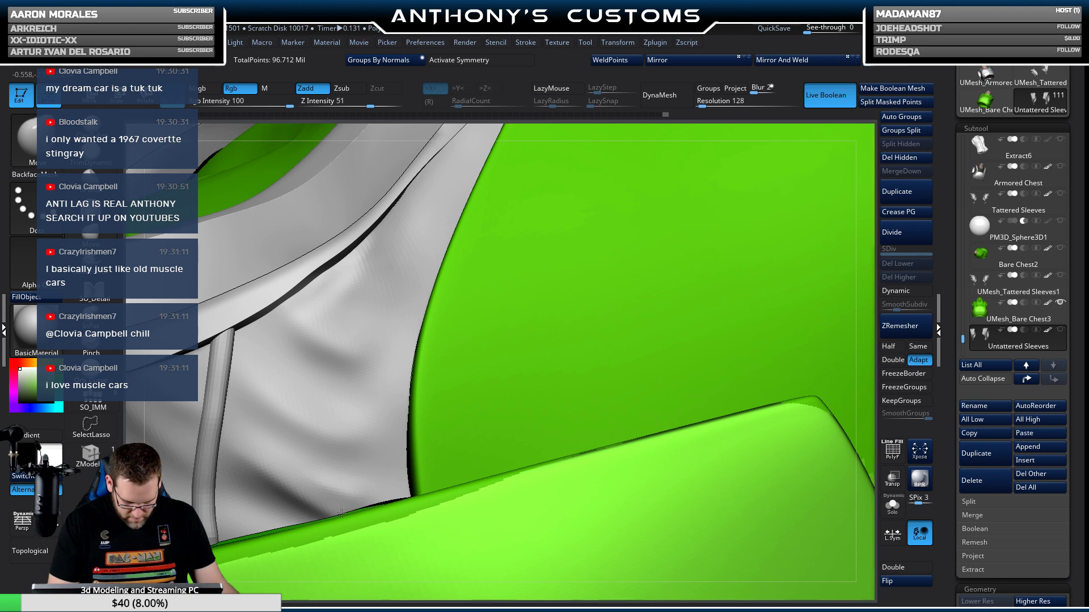
pyautogui.moveTo(364, 503); pyautogui.dragTo(413, 389, button='right')
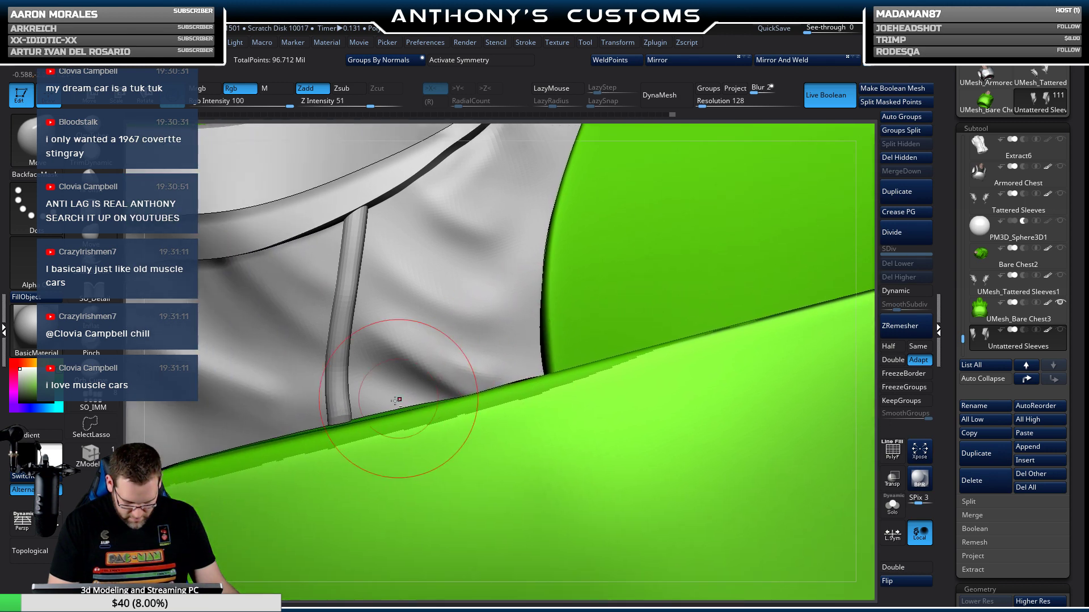
pyautogui.moveTo(369, 418)
pyautogui.mouseDown(button='right')
pyautogui.moveTo(570, 353)
pyautogui.moveTo(553, 330)
pyautogui.moveTo(561, 307)
pyautogui.moveTo(461, 409)
pyautogui.moveTo(447, 408)
pyautogui.mouseUp(button='right')
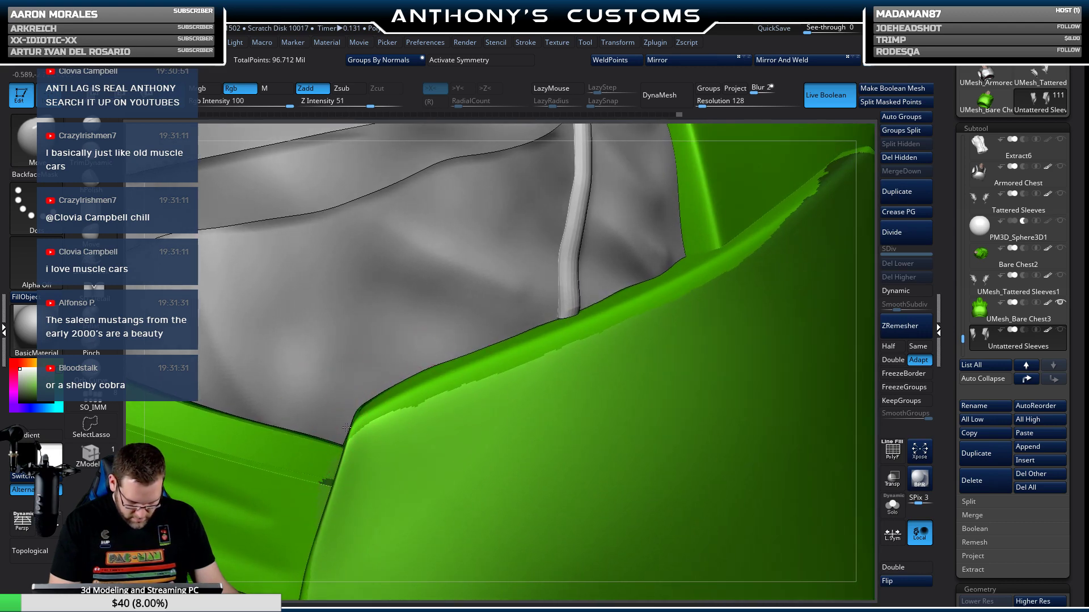
pyautogui.hotkey('ctrl', 's')
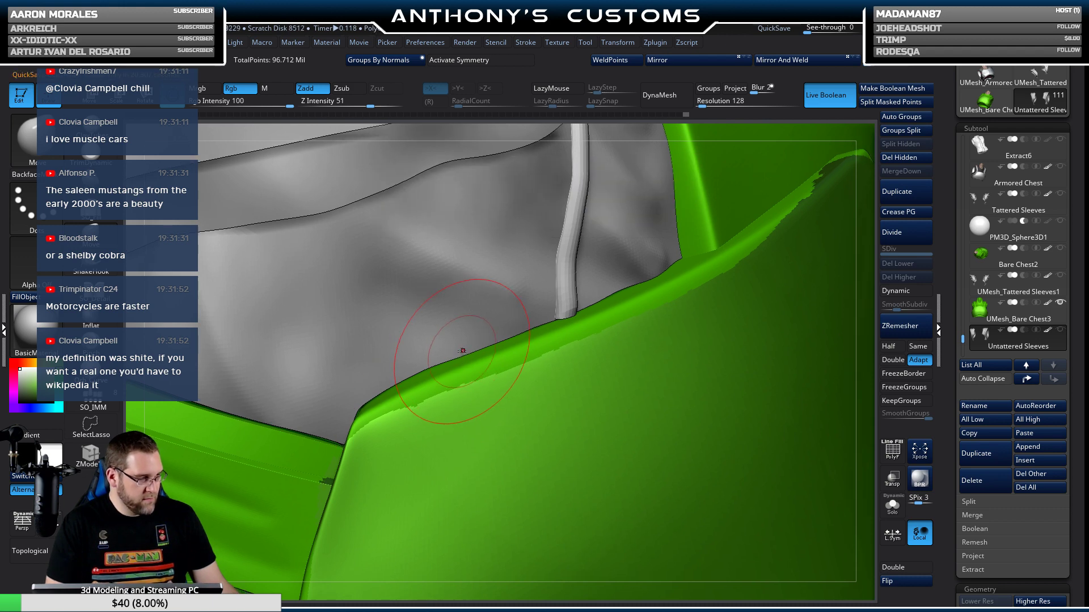
# Close the gap between the sleeve's lower edge and the green side band beside the armour plate corner.
pyautogui.moveTo(445, 374)
pyautogui.mouseDown(button='right')
pyautogui.moveTo(515, 292)
pyautogui.moveTo(567, 255)
pyautogui.moveTo(607, 265)
pyautogui.moveTo(562, 244)
pyautogui.mouseUp(button='right')
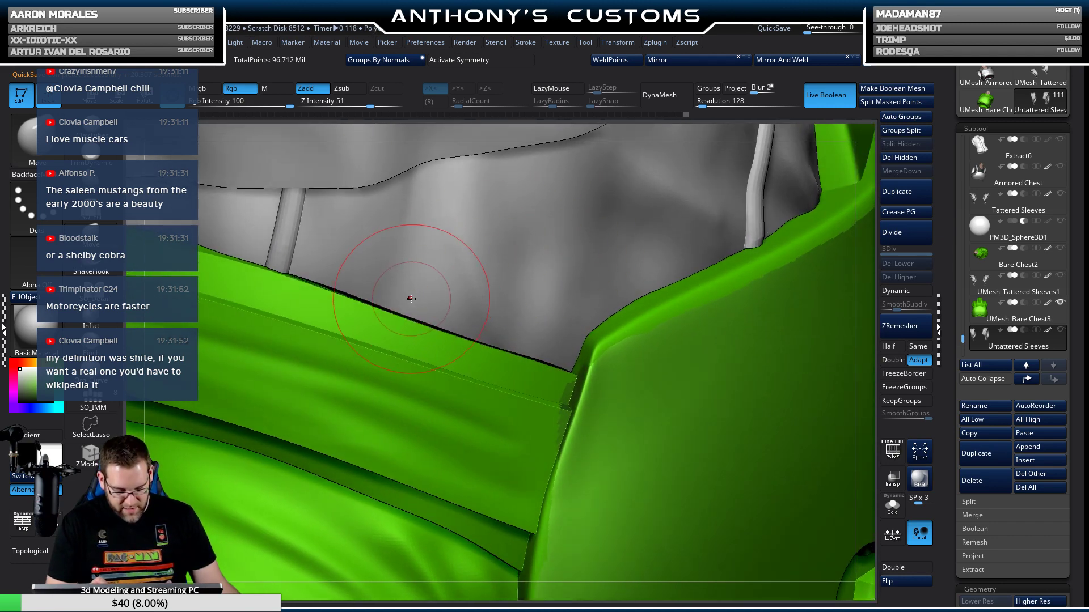
pyautogui.moveTo(392, 309); pyautogui.dragTo(359, 299, button='right')
pyautogui.moveTo(373, 335)
pyautogui.mouseDown(button='right')
pyautogui.moveTo(340, 272)
pyautogui.moveTo(700, 470)
pyautogui.moveTo(408, 296)
pyautogui.moveTo(426, 362)
pyautogui.moveTo(481, 327)
pyautogui.moveTo(346, 290)
pyautogui.mouseUp(button='right')
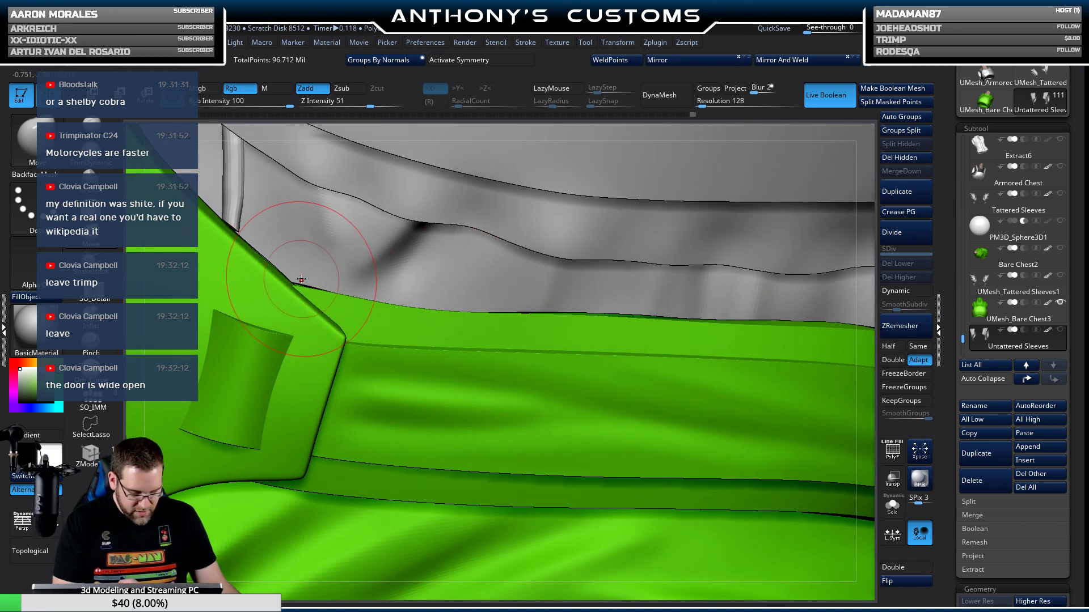
# Adjust the sleeve's edge near the strap loop corner and follow it around the armhole trim to the armour plate.
pyautogui.moveTo(259, 248); pyautogui.dragTo(340, 255, button='right')
pyautogui.press('space')
pyautogui.moveTo(433, 284)
pyautogui.mouseDown(button='right')
pyautogui.moveTo(626, 447)
pyautogui.moveTo(461, 280)
pyautogui.moveTo(344, 267)
pyautogui.mouseUp(button='right')
pyautogui.press('space')
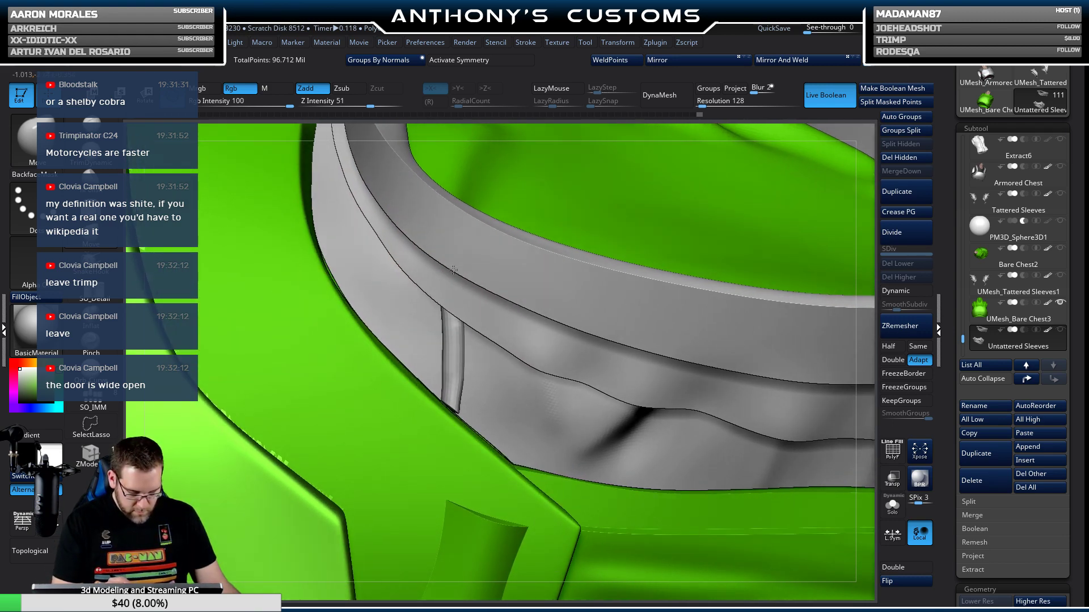
pyautogui.moveTo(446, 266)
pyautogui.mouseDown(button='right')
pyautogui.moveTo(480, 486)
pyautogui.moveTo(404, 233)
pyautogui.moveTo(404, 389)
pyautogui.moveTo(395, 376)
pyautogui.mouseUp(button='right')
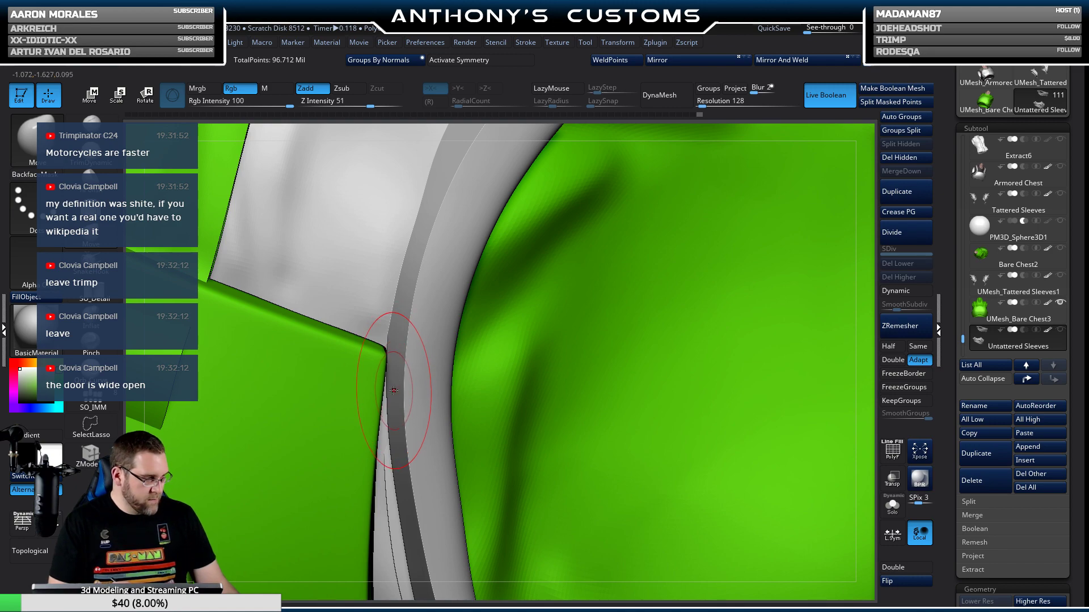
# Switch to the opposite sleeve and fit its panel corner between the armour plate and the green side band.
pyautogui.press('f')
pyautogui.moveTo(811, 190)
pyautogui.mouseDown(button='right')
pyautogui.moveTo(788, 152)
pyautogui.moveTo(827, 175)
pyautogui.moveTo(817, 264)
pyautogui.moveTo(710, 236)
pyautogui.moveTo(413, 310)
pyautogui.mouseUp(button='right')
pyautogui.scroll(5, 413, 310)
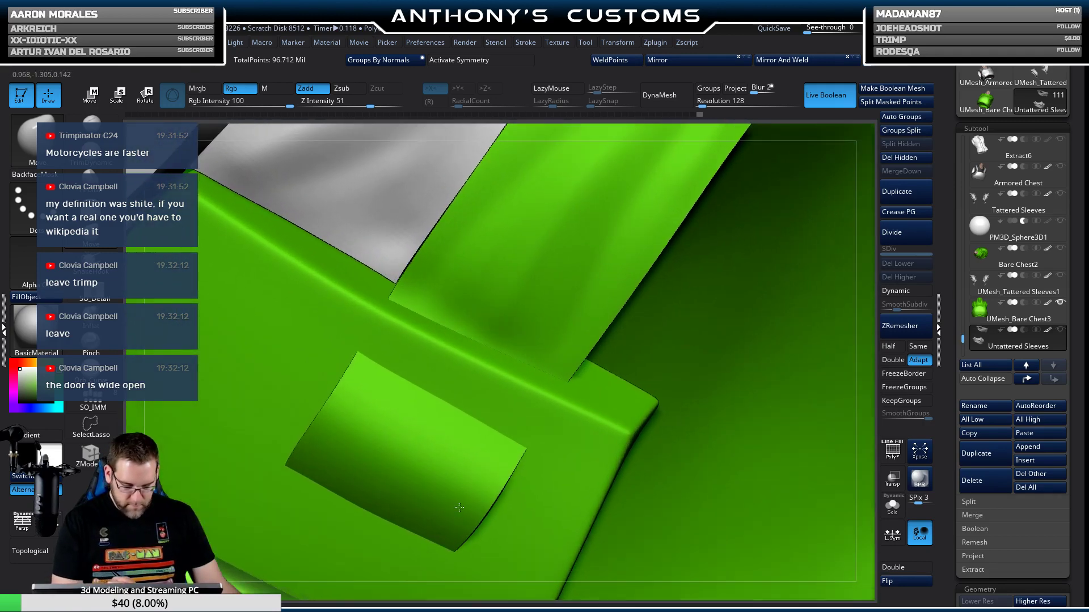
pyautogui.moveTo(465, 275)
pyautogui.mouseDown(button='right')
pyautogui.moveTo(540, 228)
pyautogui.moveTo(530, 277)
pyautogui.mouseUp(button='right')
pyautogui.press('space')
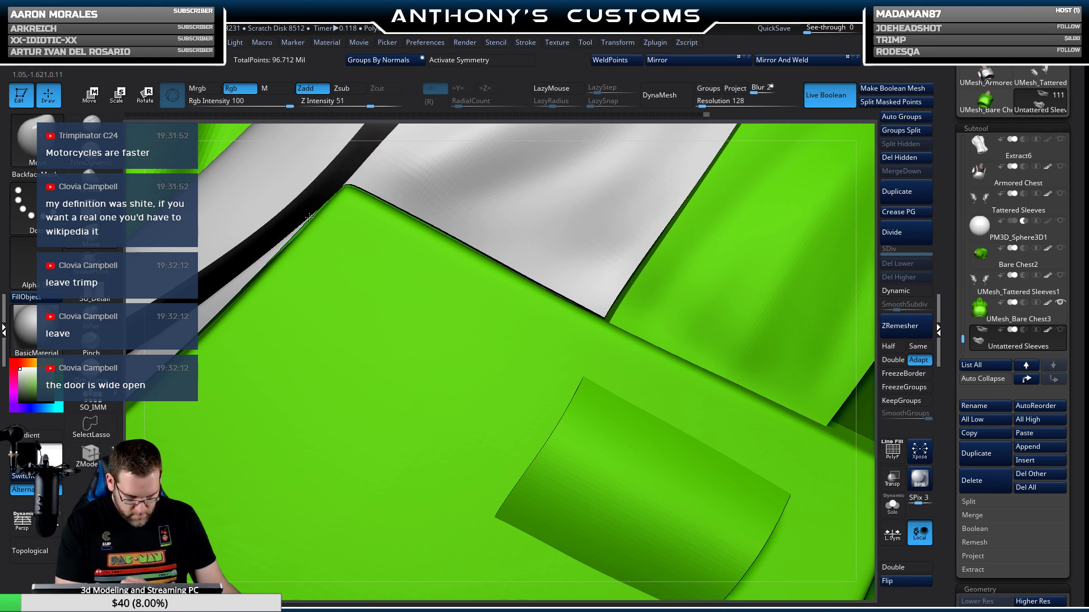
# Move the opposite sleeve's edge against the armour along the curved section beside the armhole trim.
pyautogui.keyDown('alt'); pyautogui.moveTo(364, 194); pyautogui.dragTo(554, 224, button='right'); pyautogui.keyUp('alt')
pyautogui.moveTo(505, 254); pyautogui.dragTo(365, 351, button='right')
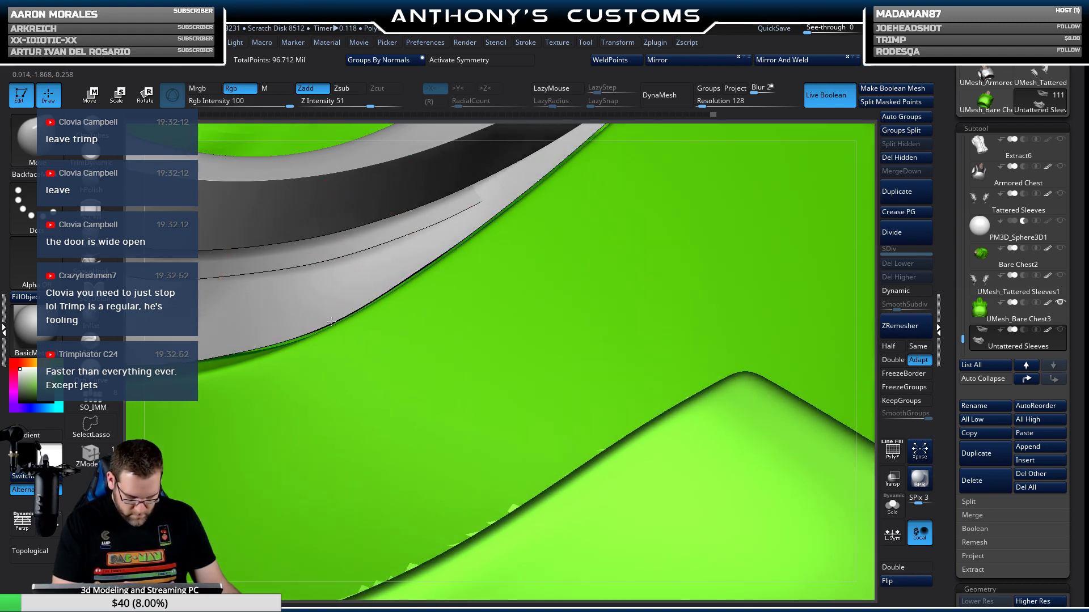
pyautogui.moveTo(480, 227)
pyautogui.mouseDown(button='right')
pyautogui.moveTo(480, 267)
pyautogui.moveTo(517, 283)
pyautogui.moveTo(365, 274)
pyautogui.moveTo(365, 248)
pyautogui.moveTo(229, 237)
pyautogui.mouseUp(button='right')
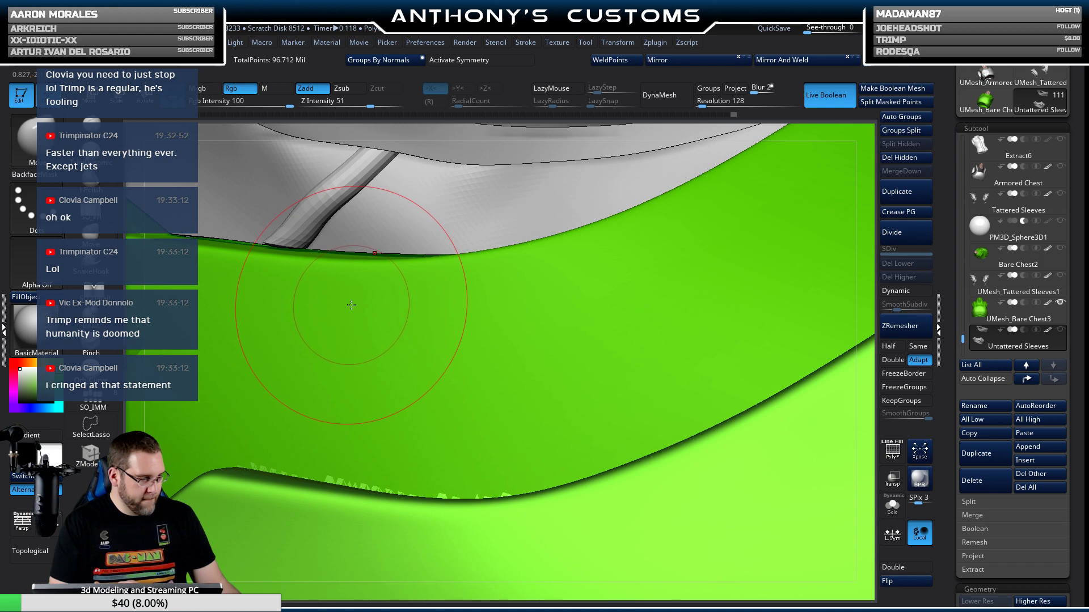
# Reduce the Move brush's draw size to 33 and fit the sleeve edge around the raised seam near the strap loop.
pyautogui.press('space')
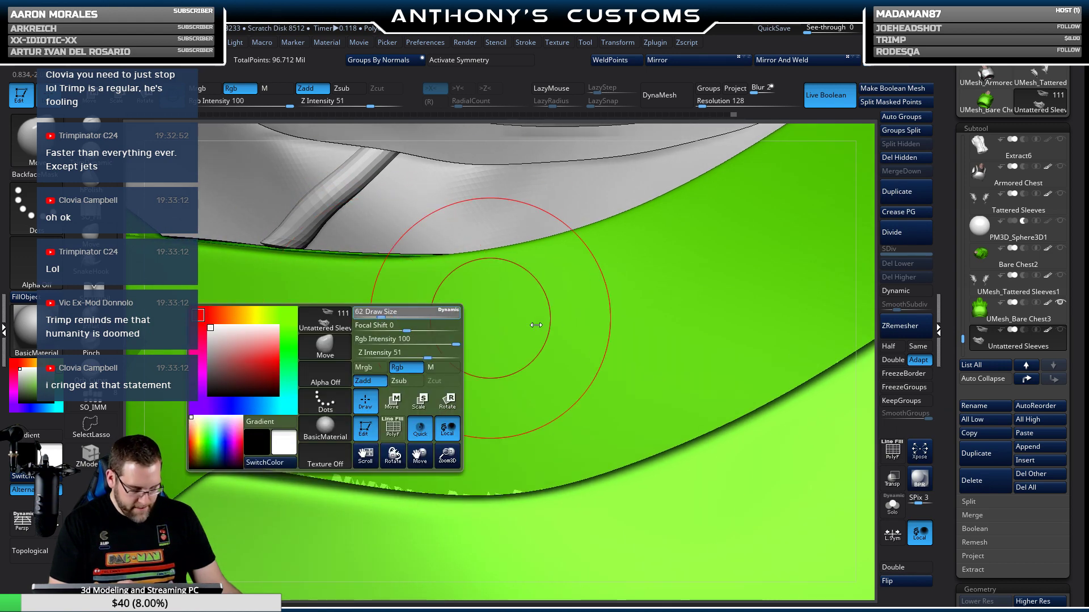
pyautogui.moveTo(511, 272); pyautogui.dragTo(461, 287, button='right')
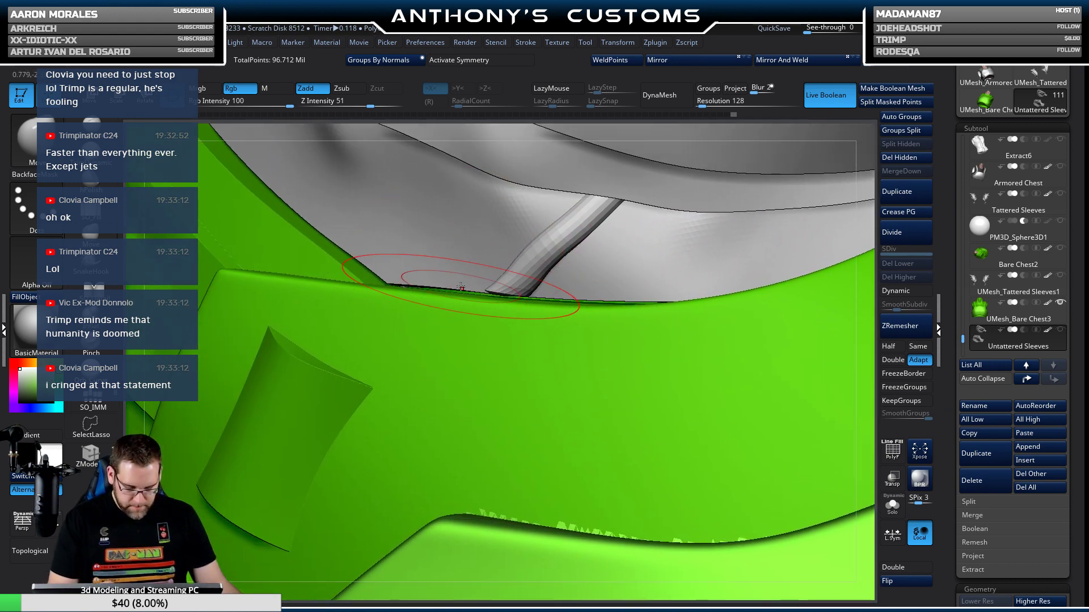
pyautogui.press('space')
pyautogui.moveTo(462, 313); pyautogui.dragTo(444, 314)
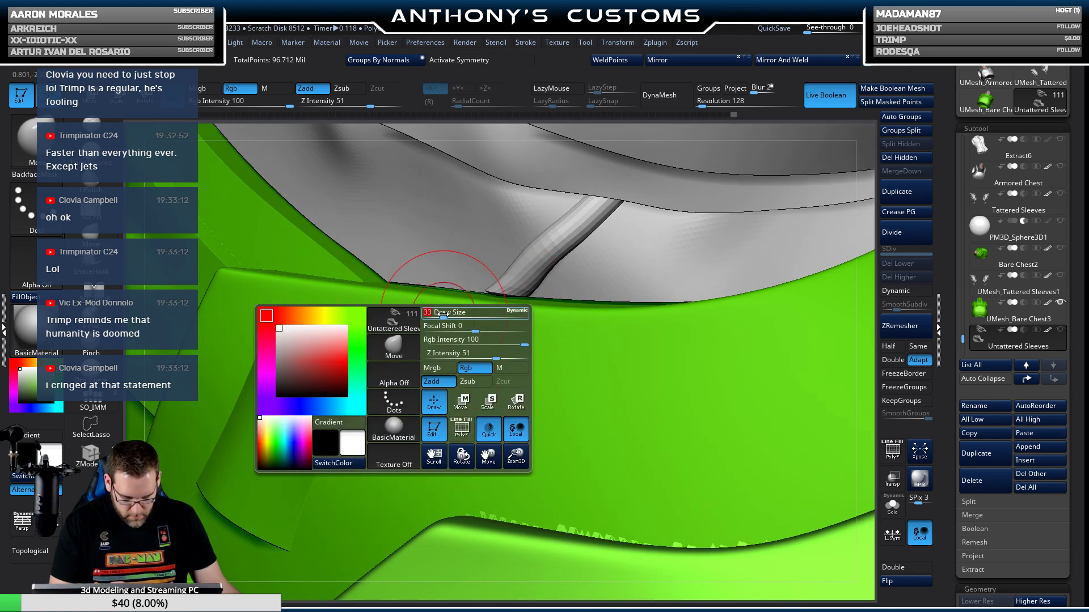
pyautogui.moveTo(443, 313)
pyautogui.mouseDown(button='right')
pyautogui.moveTo(522, 328)
pyautogui.moveTo(506, 364)
pyautogui.moveTo(495, 338)
pyautogui.moveTo(509, 348)
pyautogui.moveTo(462, 334)
pyautogui.moveTo(479, 302)
pyautogui.moveTo(504, 341)
pyautogui.mouseUp(button='right')
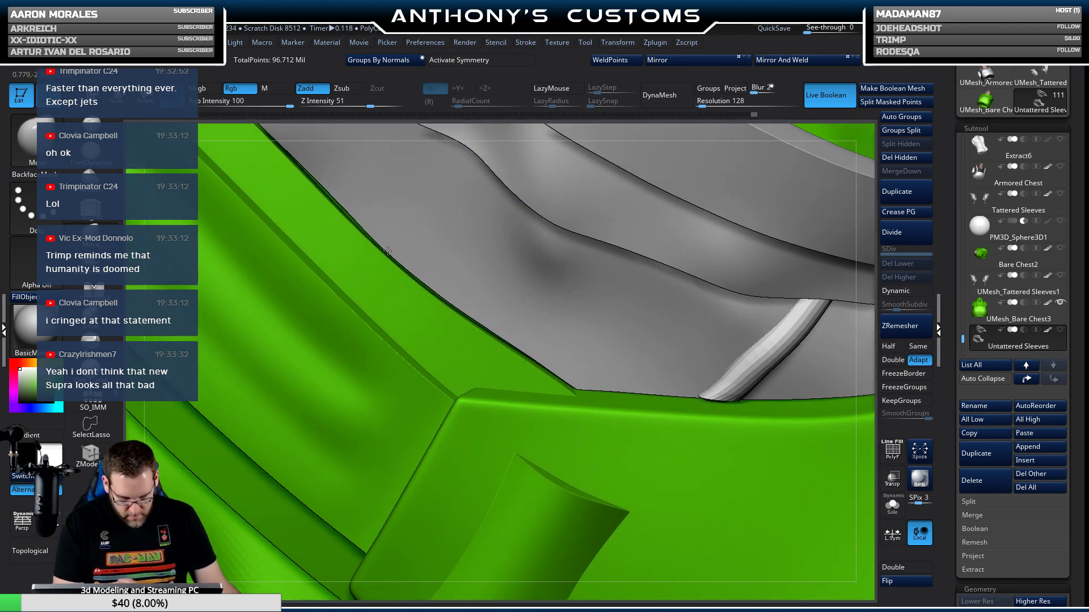
# Fit the sleeve's long lower edge flush along the green side band below the wavy armhole trim.
pyautogui.moveTo(387, 250)
pyautogui.mouseDown(button='right')
pyautogui.moveTo(441, 335)
pyautogui.moveTo(411, 283)
pyautogui.moveTo(426, 251)
pyautogui.moveTo(429, 286)
pyautogui.mouseUp(button='right')
pyautogui.press('space')
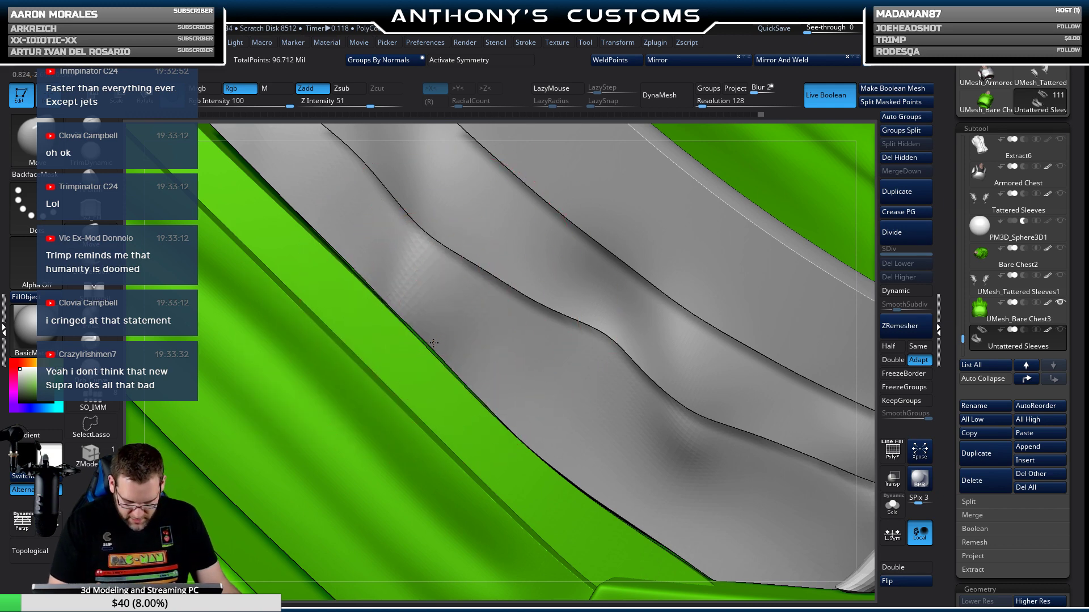
pyautogui.moveTo(425, 258)
pyautogui.mouseDown(button='right')
pyautogui.moveTo(376, 270)
pyautogui.moveTo(426, 309)
pyautogui.mouseUp(button='right')
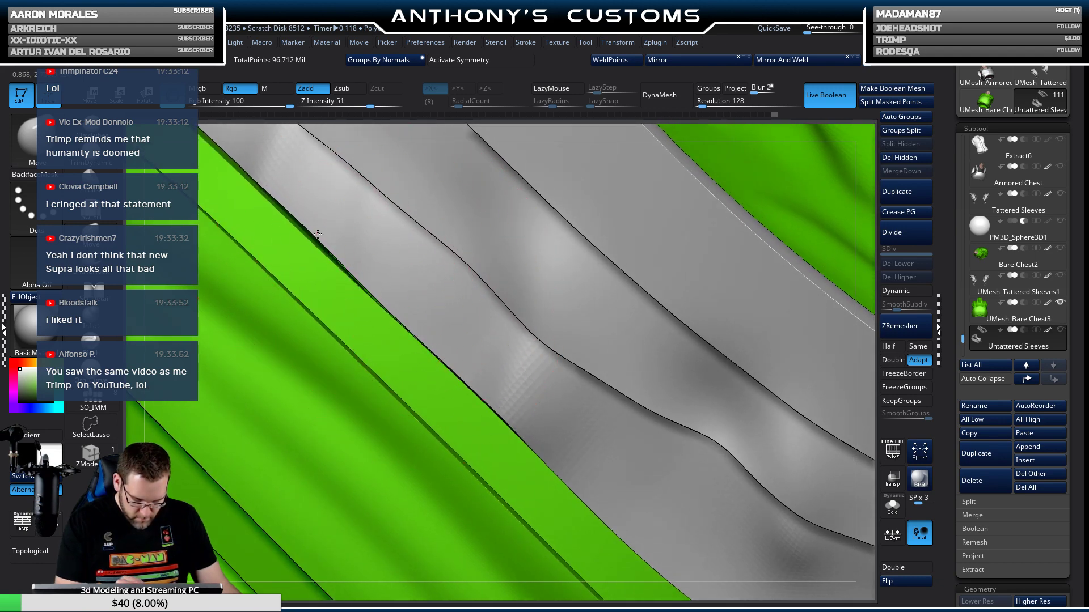
pyautogui.moveTo(316, 235)
pyautogui.mouseDown(button='right')
pyautogui.moveTo(431, 315)
pyautogui.moveTo(421, 313)
pyautogui.moveTo(440, 292)
pyautogui.moveTo(419, 292)
pyautogui.moveTo(646, 409)
pyautogui.mouseUp(button='right')
pyautogui.moveTo(437, 295); pyautogui.dragTo(435, 292, button='right')
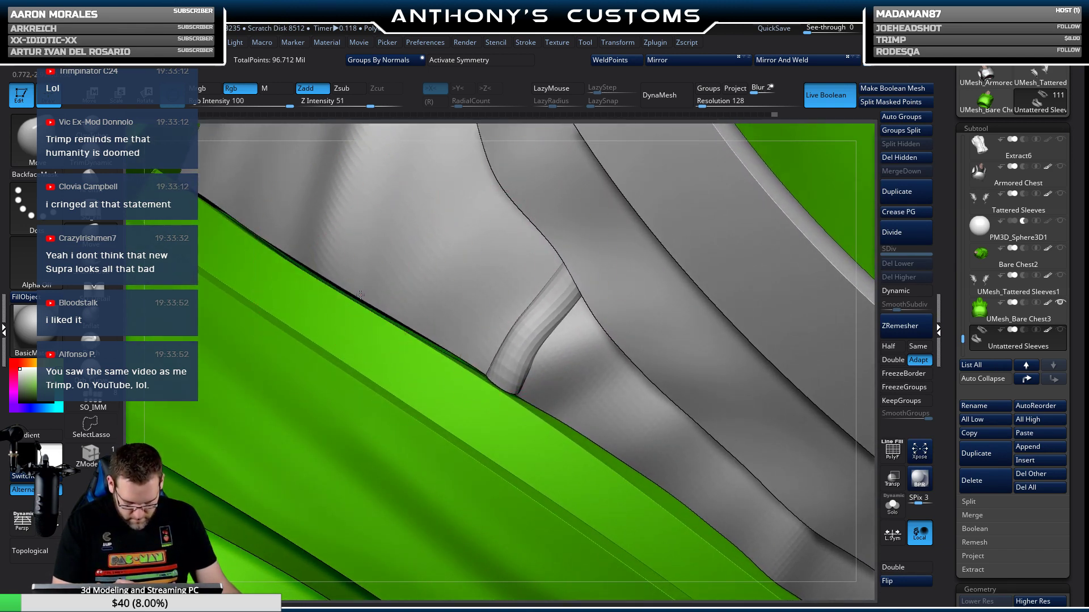
# Refine the sleeve's edge along the side band beside the raised seam near the band's end, adjusting the Move brush size.
pyautogui.moveTo(374, 285); pyautogui.dragTo(454, 335, button='right')
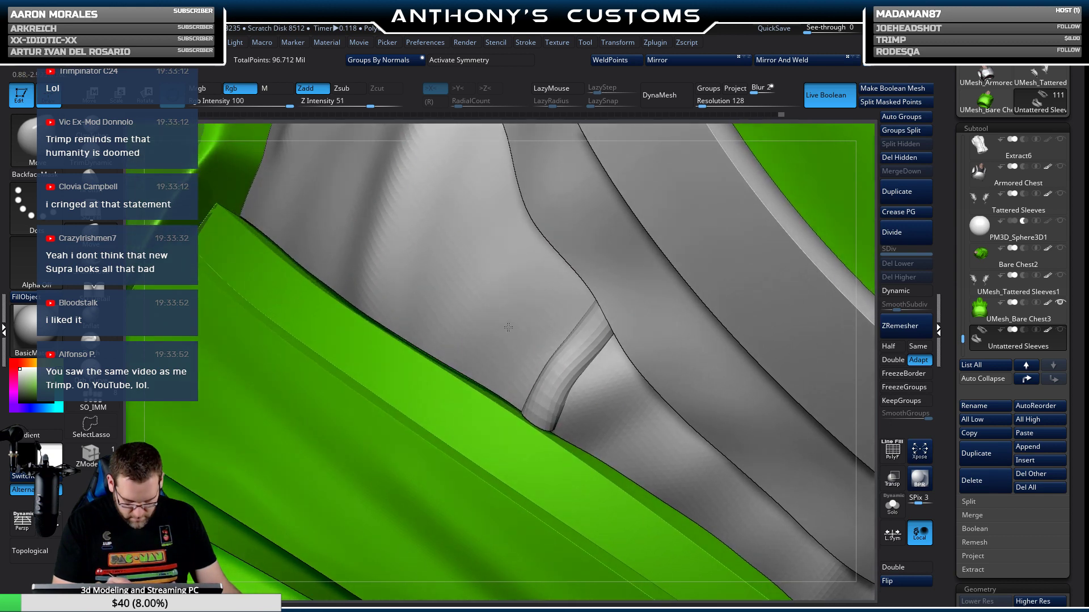
pyautogui.rightClick(465, 340)
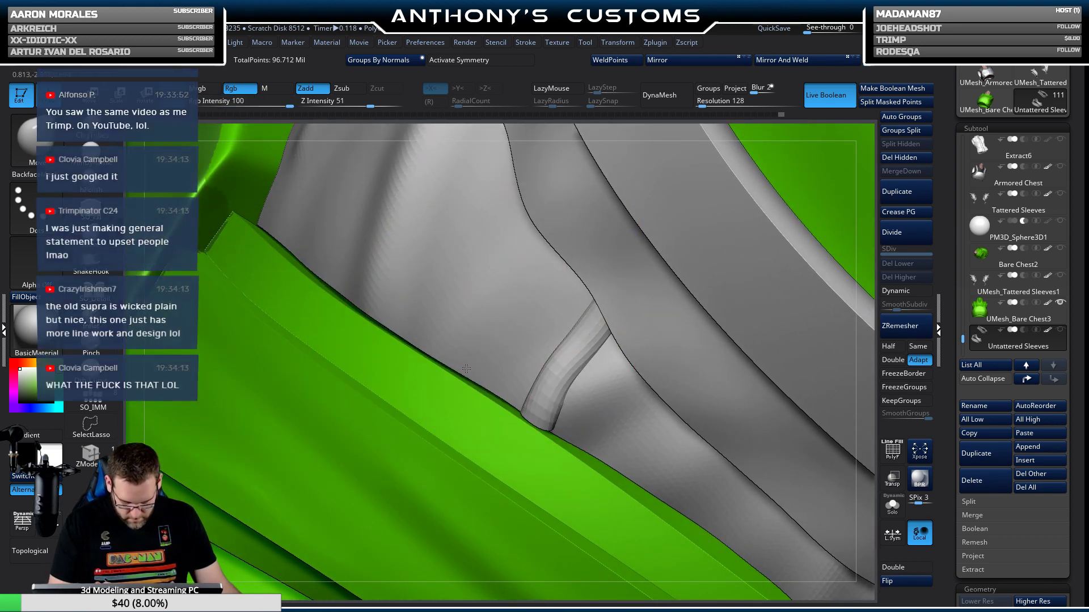
pyautogui.moveTo(478, 352)
pyautogui.mouseDown(button='right')
pyautogui.moveTo(444, 332)
pyautogui.moveTo(361, 317)
pyautogui.moveTo(424, 324)
pyautogui.moveTo(336, 293)
pyautogui.mouseUp(button='right')
pyautogui.moveTo(369, 242); pyautogui.dragTo(411, 292, button='right')
pyautogui.press('space')
pyautogui.moveTo(412, 296); pyautogui.dragTo(397, 292)
pyautogui.moveTo(397, 292)
pyautogui.mouseDown(button='right')
pyautogui.moveTo(418, 341)
pyautogui.moveTo(372, 293)
pyautogui.mouseUp(button='right')
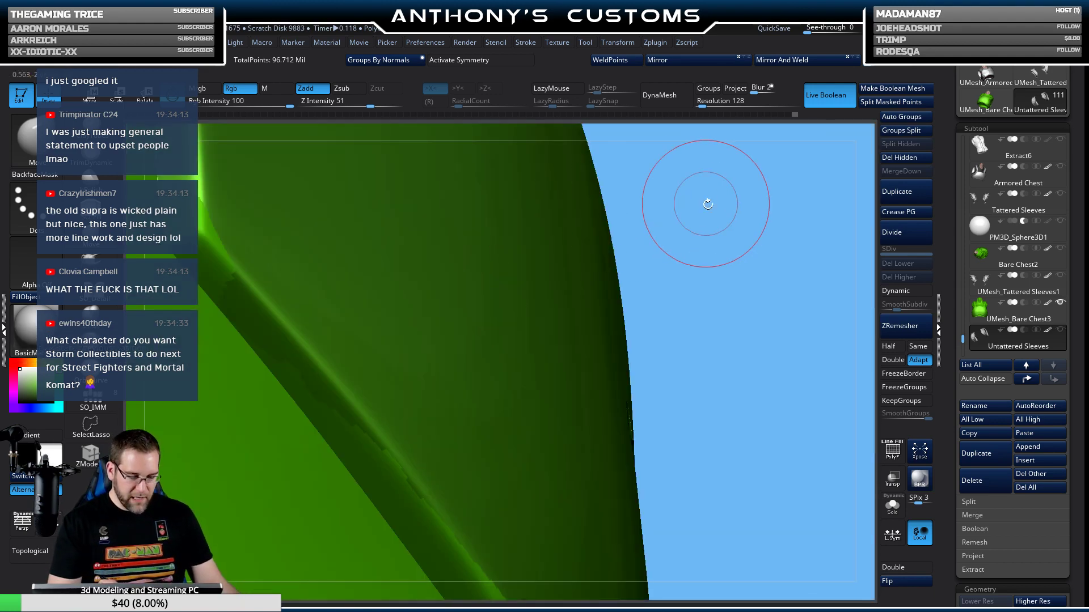
# Resize the Move brush and fit the sleeve's corner where the bevelled armour plate meets the green side band.
pyautogui.moveTo(705, 195); pyautogui.dragTo(530, 214)
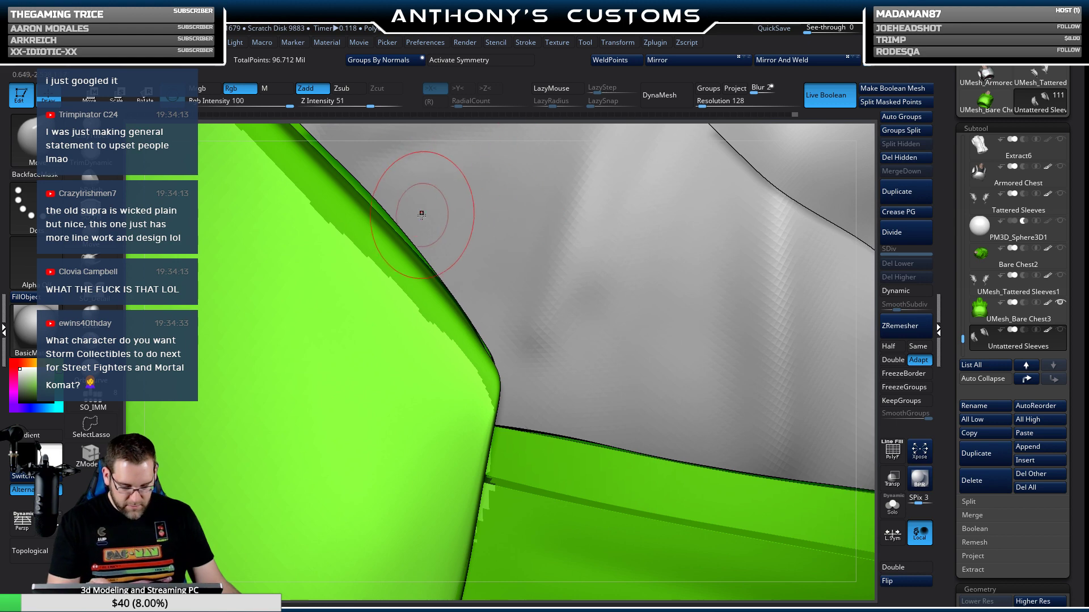
pyautogui.press('space')
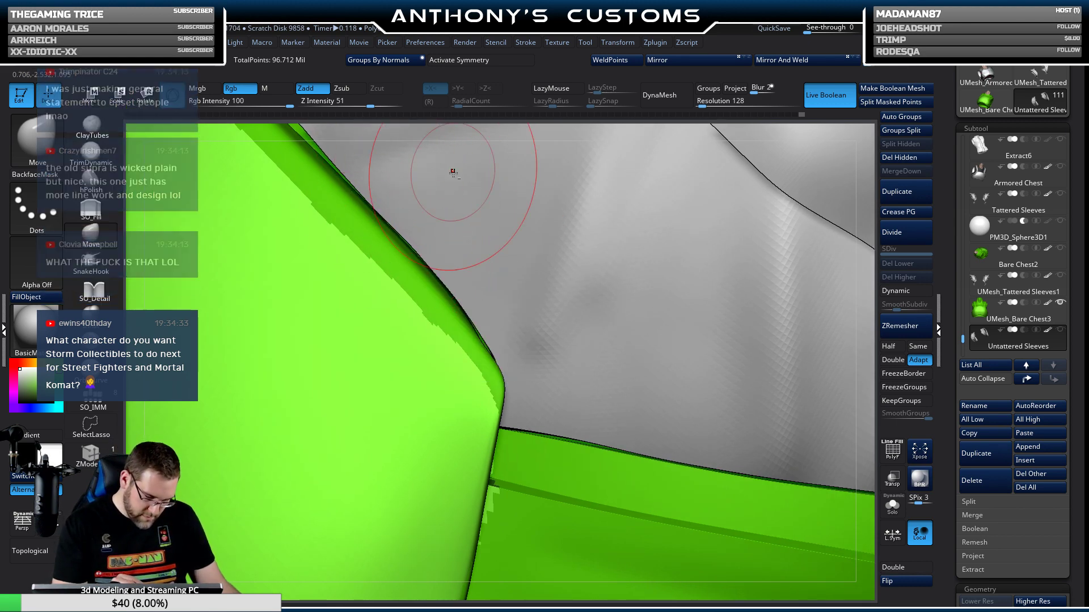
pyautogui.moveTo(449, 161); pyautogui.dragTo(499, 236, button='right')
pyautogui.moveTo(359, 209)
pyautogui.mouseDown(button='right')
pyautogui.moveTo(449, 274)
pyautogui.moveTo(364, 195)
pyautogui.moveTo(423, 334)
pyautogui.mouseUp(button='right')
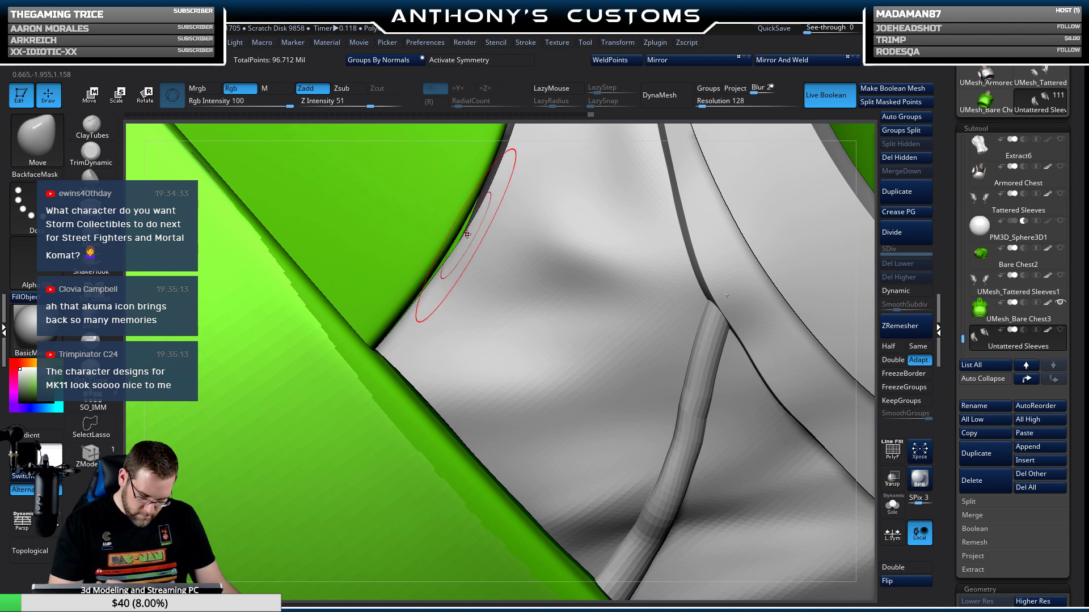
# Pull the sleeve's narrow edge against the curved armour plate alongside the armhole trim, following it to the next plate corner.
pyautogui.moveTo(473, 216); pyautogui.dragTo(445, 380, button='right')
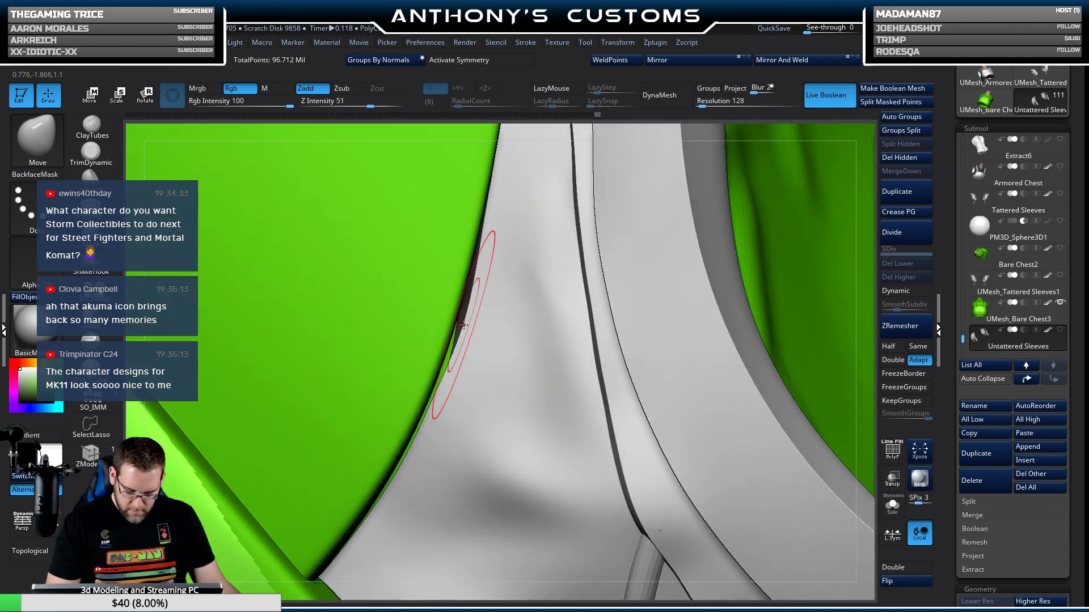
pyautogui.moveTo(501, 294); pyautogui.dragTo(450, 369, button='right')
pyautogui.moveTo(486, 267)
pyautogui.mouseDown(button='right')
pyautogui.moveTo(467, 378)
pyautogui.moveTo(444, 389)
pyautogui.moveTo(451, 413)
pyautogui.moveTo(447, 393)
pyautogui.mouseUp(button='right')
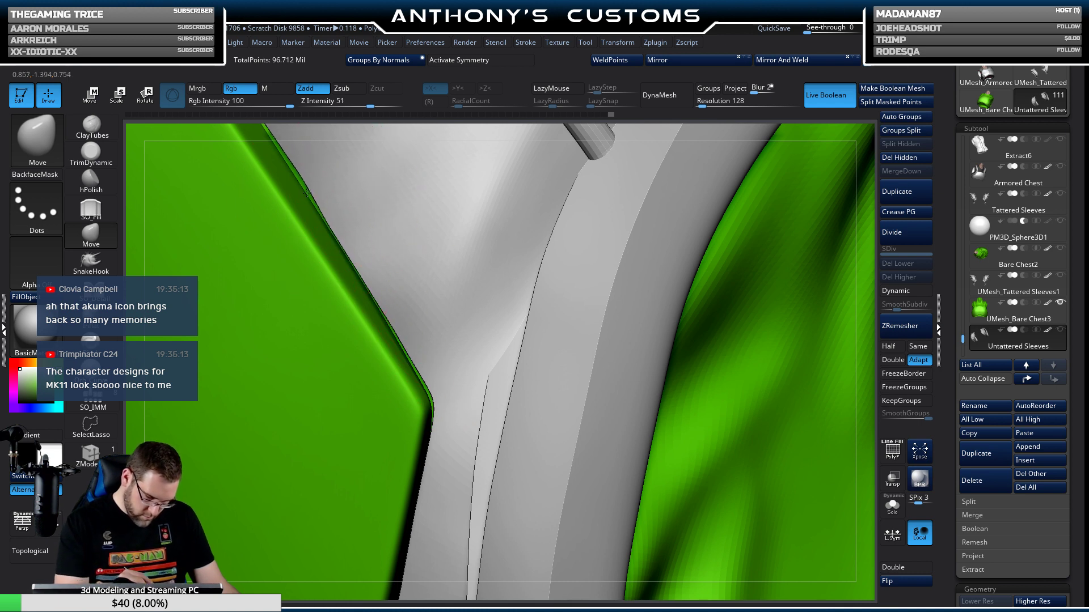
# Fit the sleeve's edge and corner against the bevelled green plate beside the raised seam cord.
pyautogui.moveTo(304, 194)
pyautogui.mouseDown(button='right')
pyautogui.moveTo(377, 244)
pyautogui.moveTo(419, 309)
pyautogui.mouseUp(button='right')
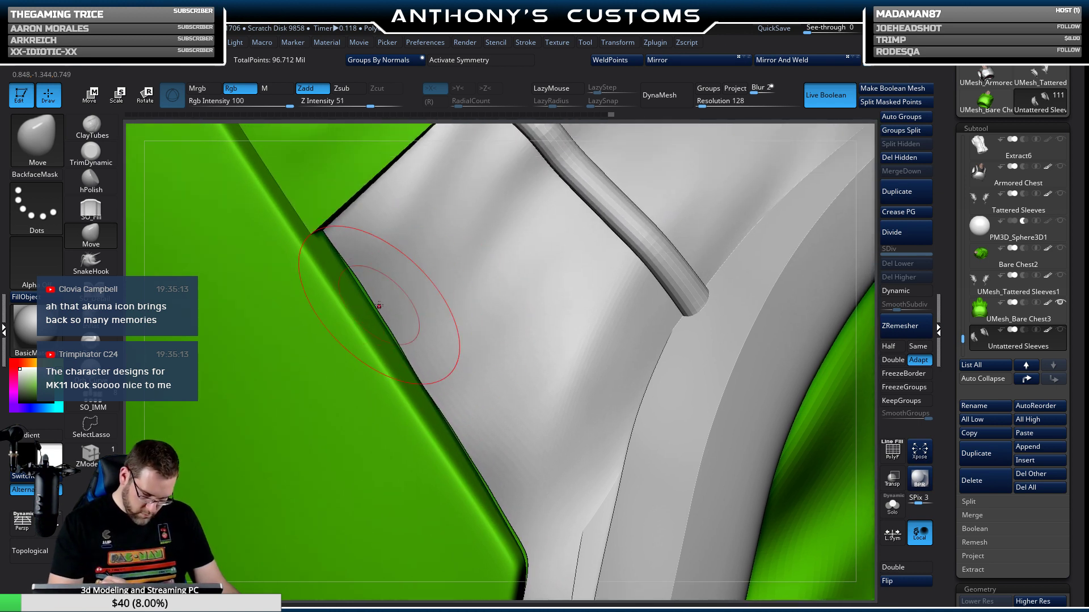
pyautogui.moveTo(338, 256); pyautogui.dragTo(349, 264, button='right')
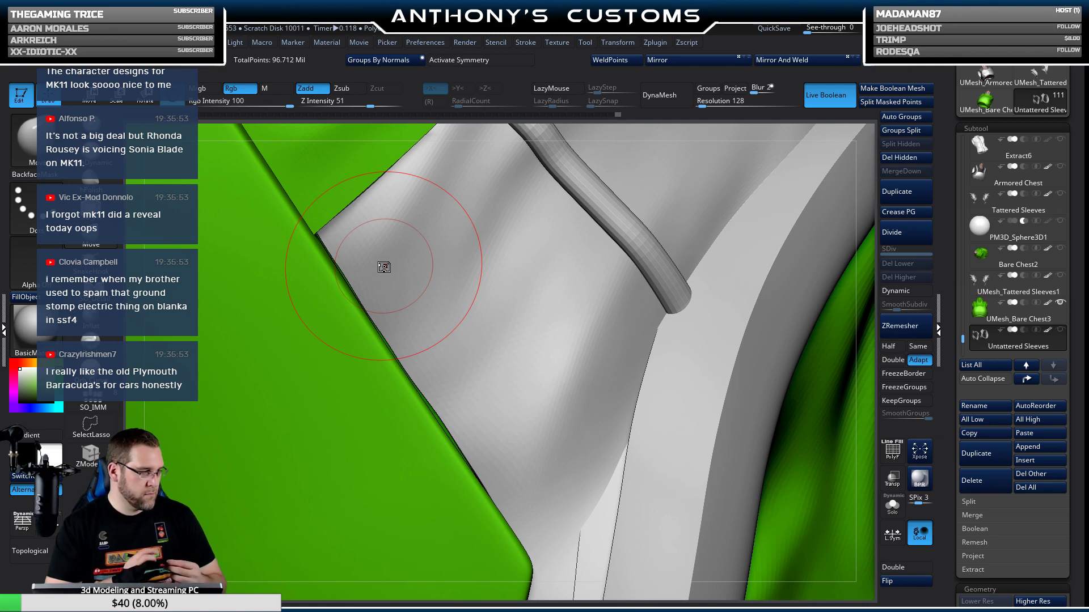
pyautogui.moveTo(384, 268)
pyautogui.mouseDown(button='right')
pyautogui.moveTo(401, 207)
pyautogui.moveTo(389, 196)
pyautogui.moveTo(355, 206)
pyautogui.mouseUp(button='right')
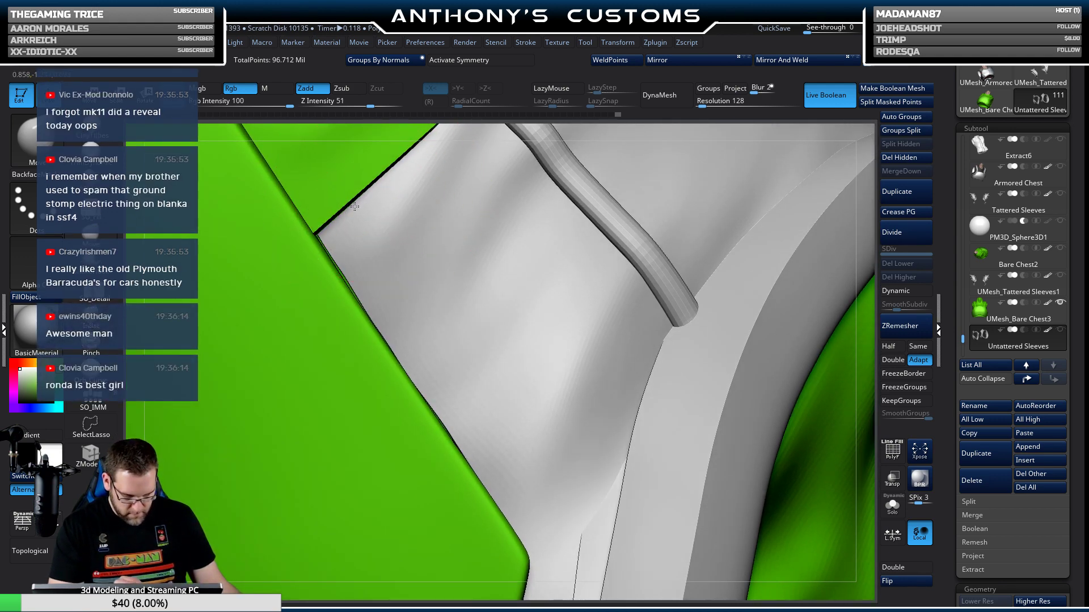
pyautogui.moveTo(438, 177)
pyautogui.mouseDown(button='right')
pyautogui.moveTo(413, 261)
pyautogui.moveTo(376, 308)
pyautogui.mouseUp(button='right')
pyautogui.moveTo(448, 254); pyautogui.dragTo(443, 320, button='right')
pyautogui.moveTo(553, 216)
pyautogui.mouseDown(button='right')
pyautogui.moveTo(341, 418)
pyautogui.moveTo(397, 369)
pyautogui.moveTo(401, 392)
pyautogui.moveTo(389, 359)
pyautogui.moveTo(595, 351)
pyautogui.moveTo(656, 321)
pyautogui.mouseUp(button='right')
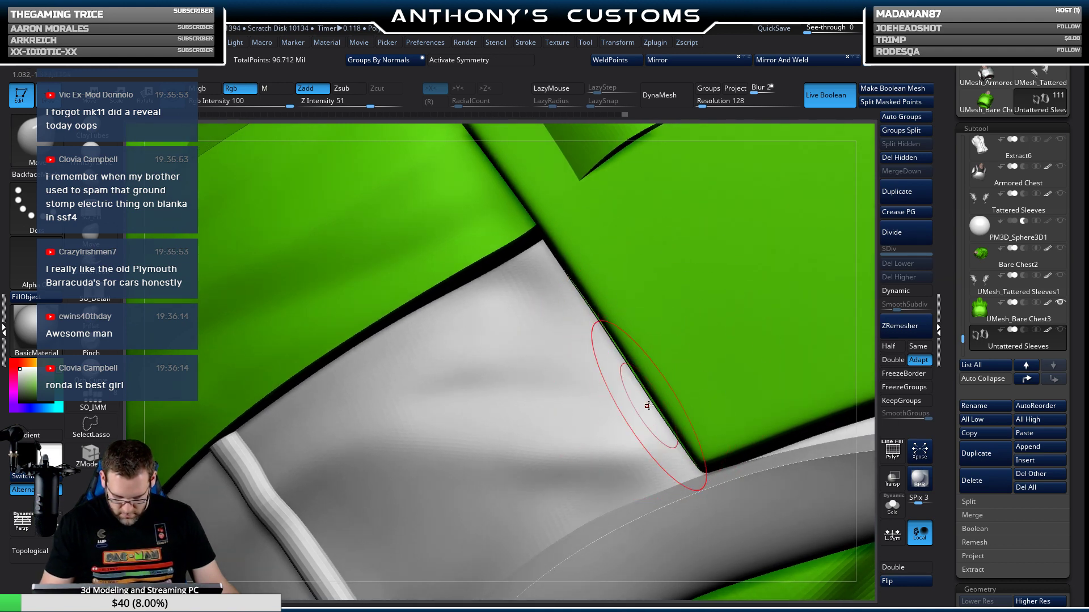
# Refine the sleeve's edge along the green plate to its pointed corner, continuing along the narrow strip beside the armhole trim.
pyautogui.moveTo(594, 319); pyautogui.dragTo(611, 339, button='right')
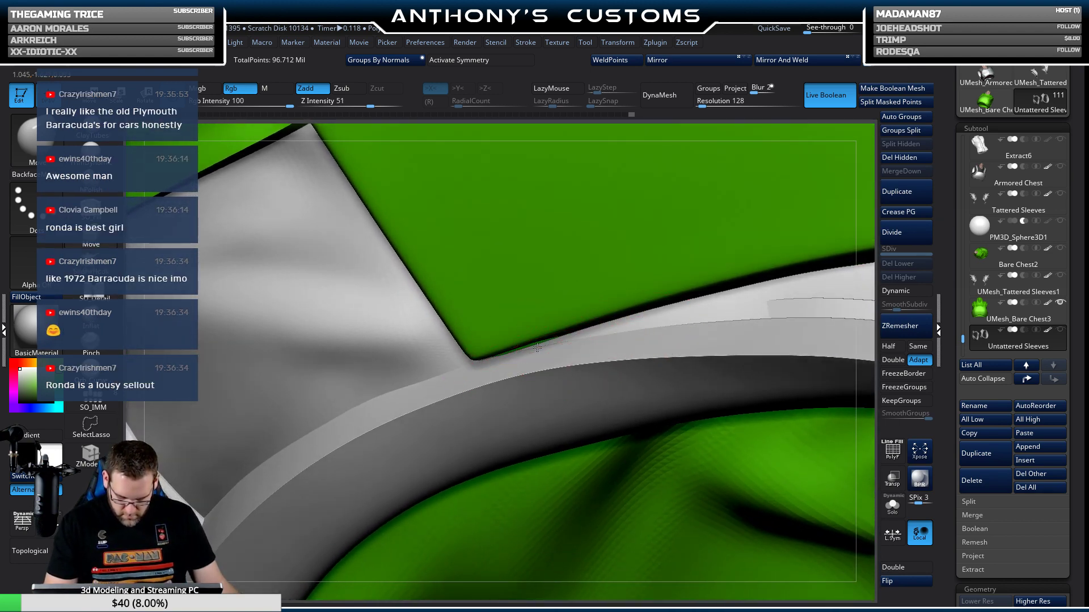
pyautogui.moveTo(539, 343); pyautogui.dragTo(402, 368, button='right')
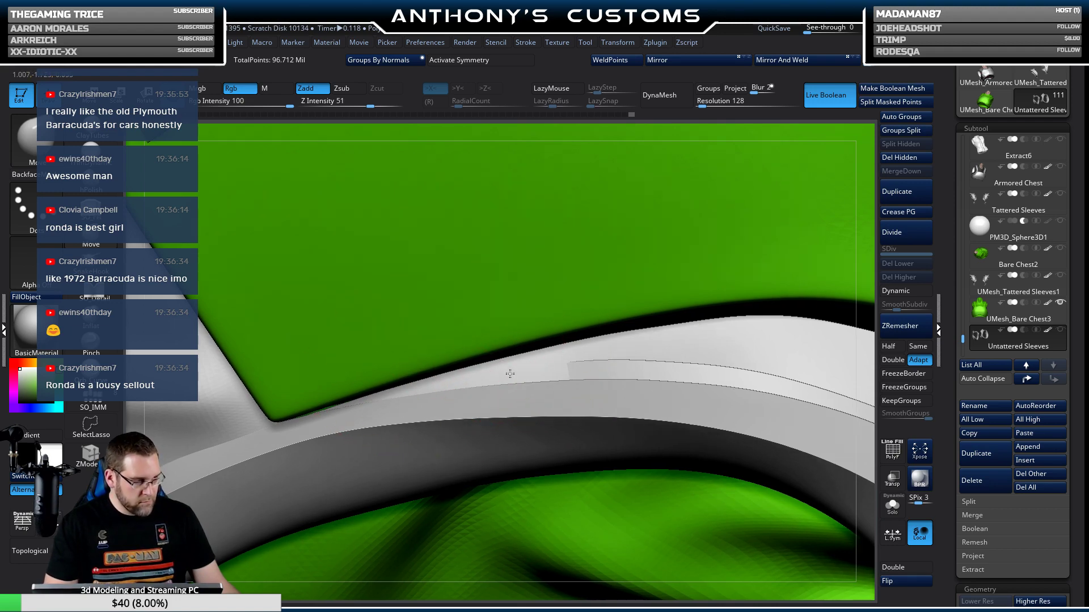
pyautogui.moveTo(511, 375); pyautogui.dragTo(510, 388, button='right')
pyautogui.moveTo(665, 327)
pyautogui.mouseDown(button='right')
pyautogui.moveTo(535, 376)
pyautogui.moveTo(547, 328)
pyautogui.moveTo(486, 340)
pyautogui.moveTo(571, 389)
pyautogui.moveTo(467, 306)
pyautogui.moveTo(583, 359)
pyautogui.moveTo(638, 339)
pyautogui.moveTo(486, 304)
pyautogui.mouseUp(button='right')
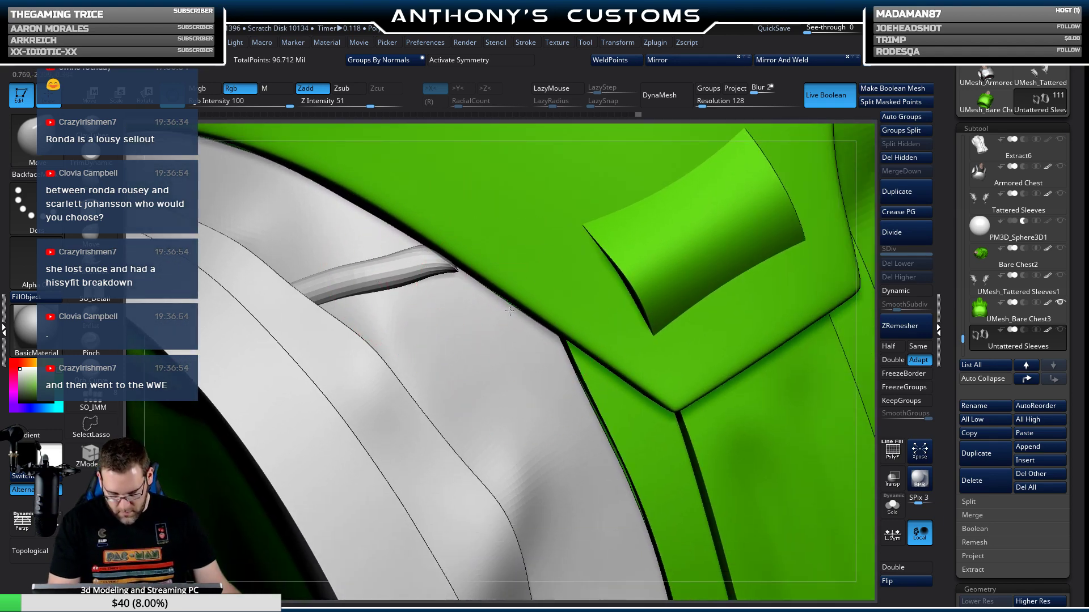
# Fit the sleeve's edge along the green shoulder strap from the buckle plate down to the large rounded plate.
pyautogui.moveTo(611, 384)
pyautogui.mouseDown(button='right')
pyautogui.moveTo(692, 423)
pyautogui.moveTo(587, 169)
pyautogui.moveTo(618, 279)
pyautogui.mouseUp(button='right')
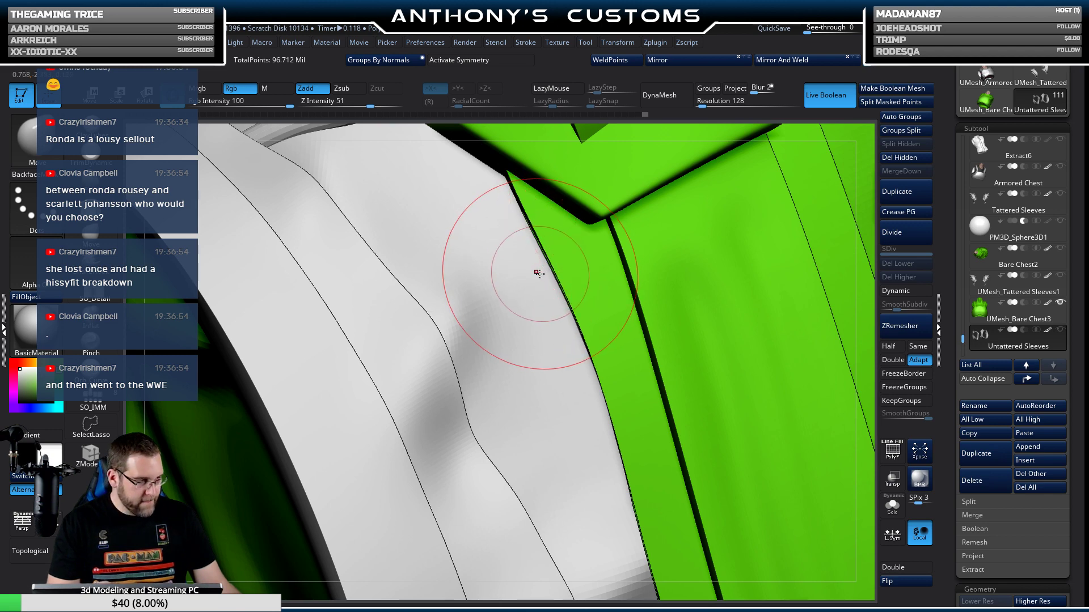
pyautogui.moveTo(559, 272)
pyautogui.mouseDown(button='right')
pyautogui.moveTo(587, 262)
pyautogui.moveTo(583, 236)
pyautogui.moveTo(603, 289)
pyautogui.moveTo(585, 386)
pyautogui.moveTo(570, 327)
pyautogui.moveTo(525, 341)
pyautogui.moveTo(522, 280)
pyautogui.moveTo(533, 340)
pyautogui.moveTo(522, 353)
pyautogui.moveTo(556, 355)
pyautogui.moveTo(462, 255)
pyautogui.moveTo(556, 347)
pyautogui.moveTo(554, 328)
pyautogui.moveTo(450, 195)
pyautogui.moveTo(526, 271)
pyautogui.mouseUp(button='right')
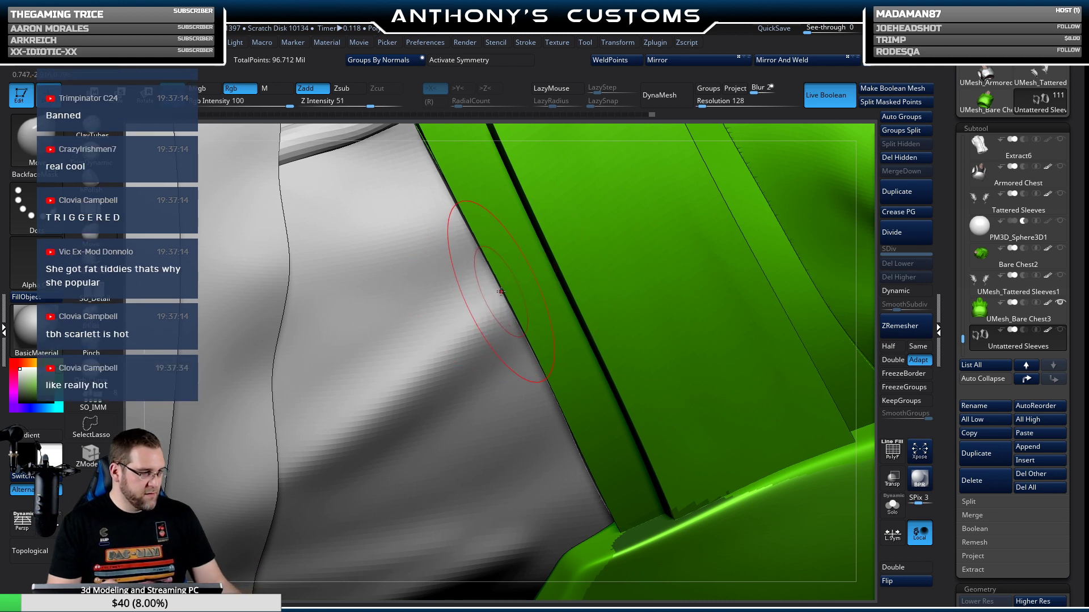
pyautogui.moveTo(502, 289); pyautogui.dragTo(590, 265, button='right')
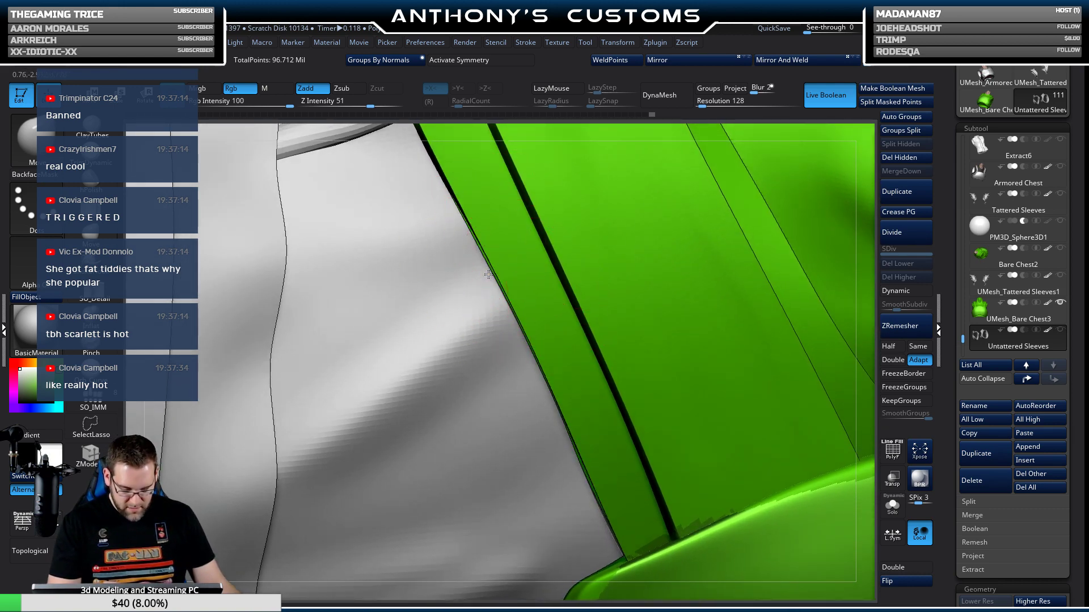
pyautogui.moveTo(571, 304)
pyautogui.mouseDown(button='right')
pyautogui.moveTo(582, 270)
pyautogui.moveTo(542, 326)
pyautogui.moveTo(559, 312)
pyautogui.moveTo(568, 320)
pyautogui.moveTo(539, 318)
pyautogui.mouseUp(button='right')
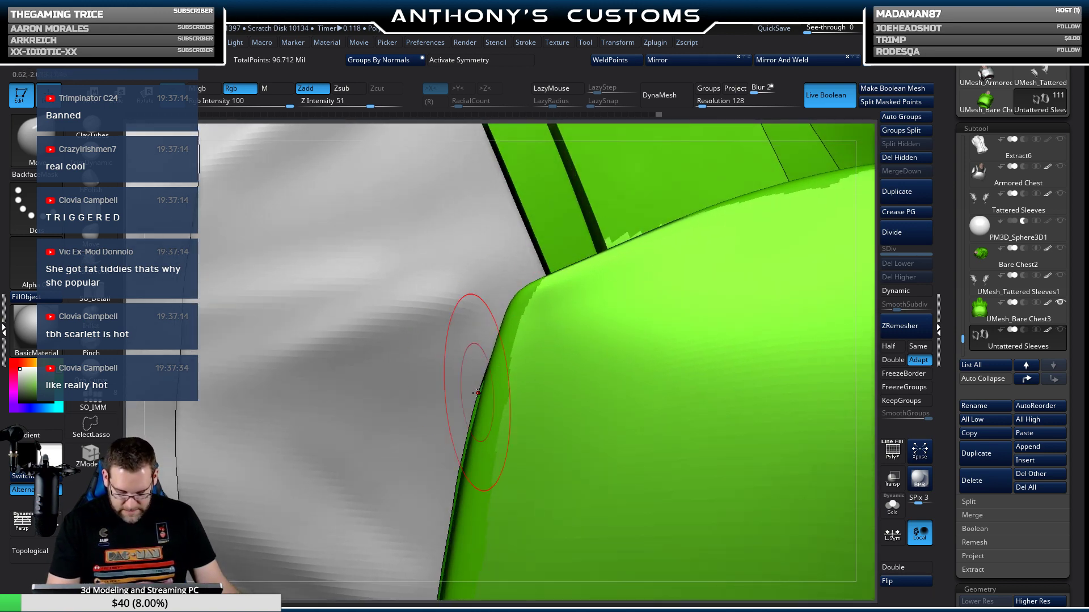
# Pull the sleeve's edge flush against the large rounded plate's side, down to the raised seam cord.
pyautogui.moveTo(474, 408)
pyautogui.mouseDown(button='right')
pyautogui.moveTo(509, 401)
pyautogui.moveTo(550, 294)
pyautogui.moveTo(500, 255)
pyautogui.mouseUp(button='right')
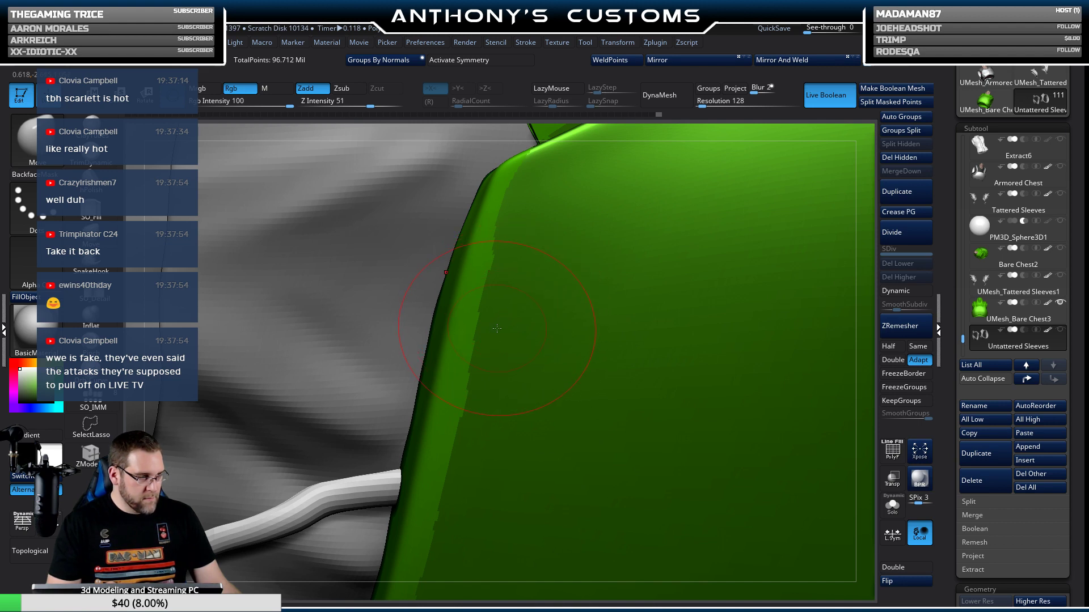
pyautogui.moveTo(495, 333); pyautogui.dragTo(489, 298, button='right')
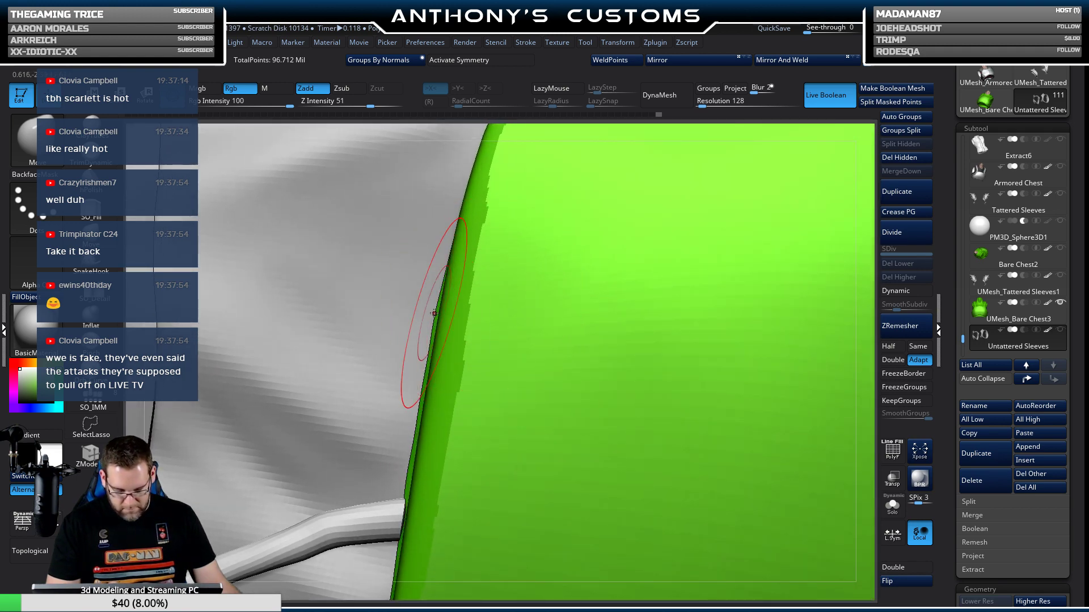
pyautogui.moveTo(409, 437); pyautogui.dragTo(393, 531)
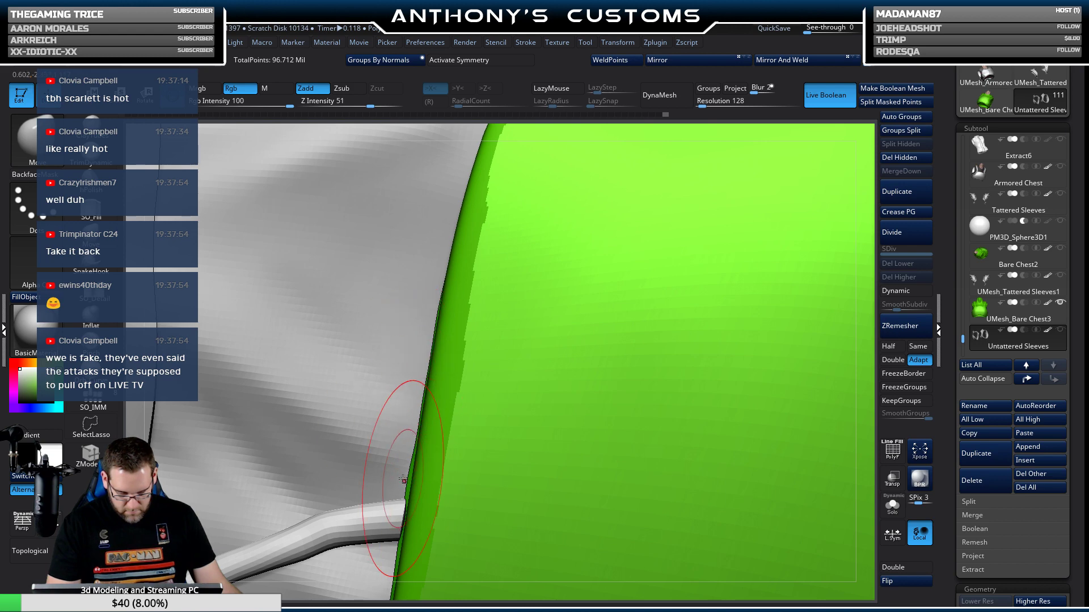
pyautogui.moveTo(415, 433)
pyautogui.mouseDown(button='right')
pyautogui.moveTo(475, 399)
pyautogui.moveTo(496, 300)
pyautogui.moveTo(499, 309)
pyautogui.mouseUp(button='right')
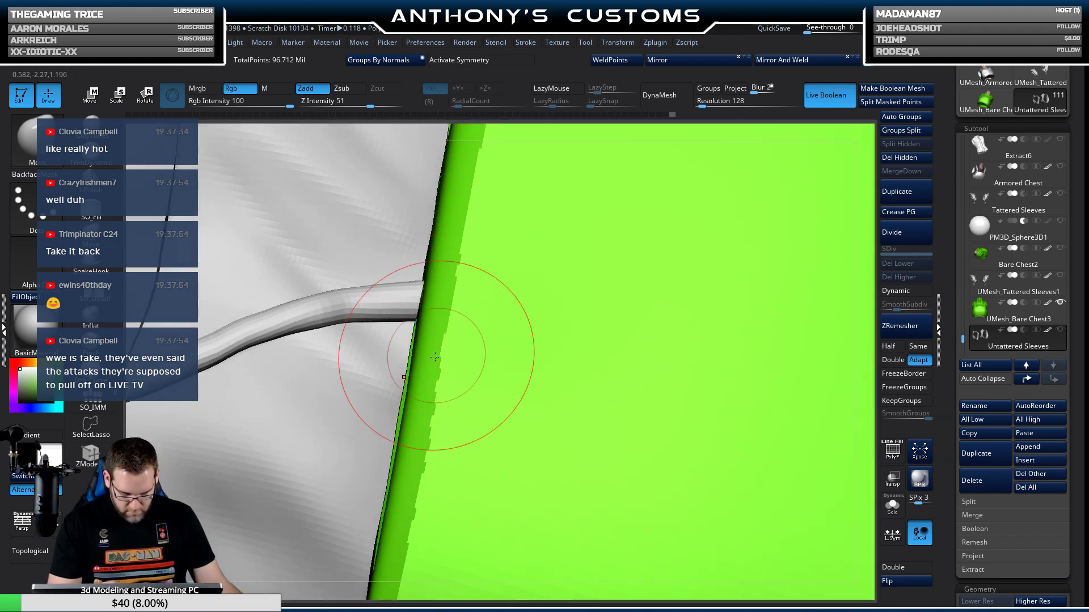
# Fit the sleeve below the seam cord against the curved top edge of the bevelled plate, continuing around to the green side band.
pyautogui.moveTo(402, 403)
pyautogui.mouseDown(button='right')
pyautogui.moveTo(457, 285)
pyautogui.moveTo(482, 297)
pyautogui.moveTo(601, 299)
pyautogui.moveTo(368, 332)
pyautogui.mouseUp(button='right')
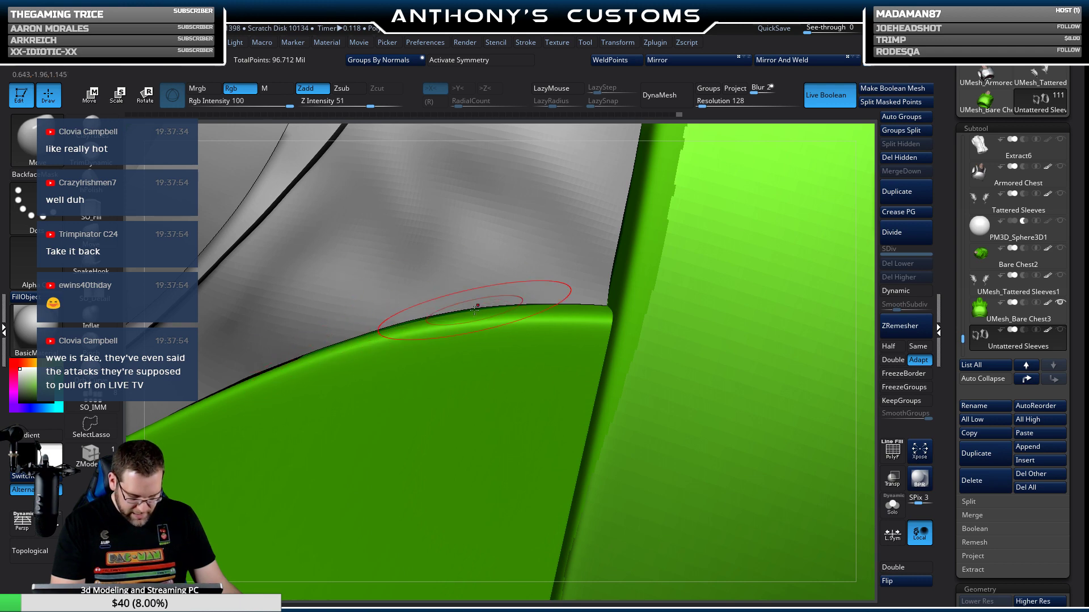
pyautogui.moveTo(401, 311); pyautogui.dragTo(584, 240, button='right')
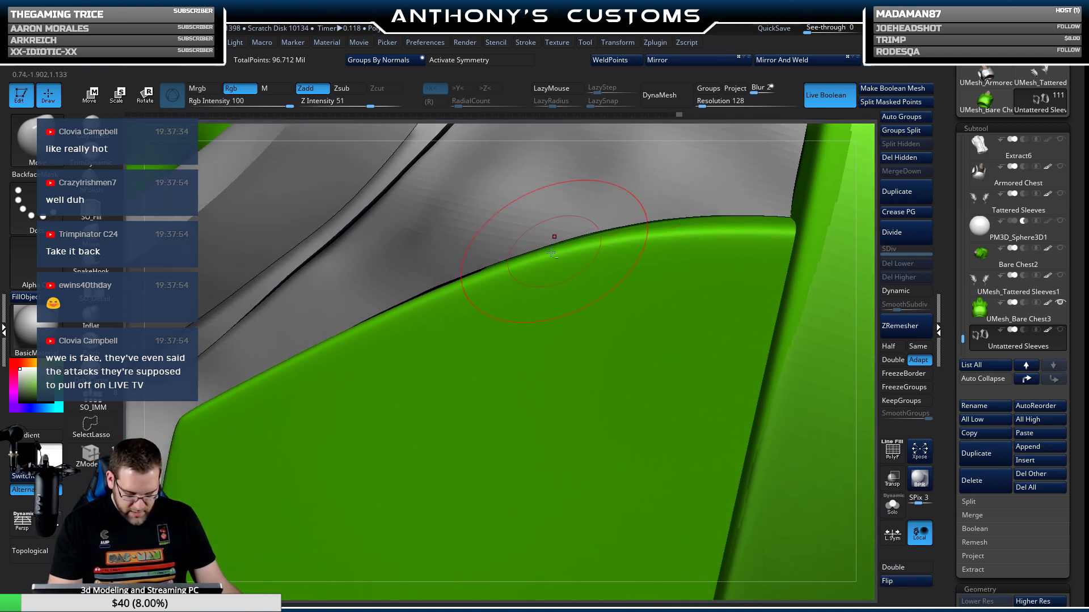
pyautogui.moveTo(409, 307); pyautogui.dragTo(401, 304, button='right')
pyautogui.moveTo(351, 330)
pyautogui.mouseDown(button='right')
pyautogui.moveTo(244, 355)
pyautogui.moveTo(332, 347)
pyautogui.moveTo(268, 387)
pyautogui.mouseUp(button='right')
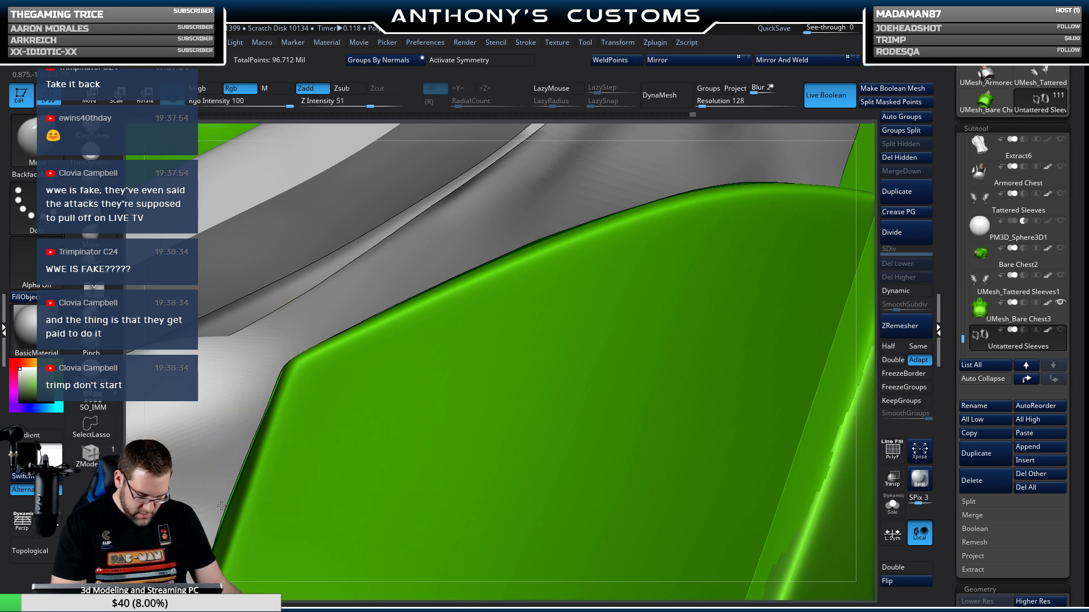
pyautogui.moveTo(224, 506)
pyautogui.mouseDown(button='right')
pyautogui.moveTo(401, 244)
pyautogui.moveTo(418, 275)
pyautogui.moveTo(413, 227)
pyautogui.moveTo(343, 341)
pyautogui.moveTo(437, 244)
pyautogui.moveTo(400, 386)
pyautogui.moveTo(499, 340)
pyautogui.moveTo(504, 353)
pyautogui.moveTo(547, 283)
pyautogui.moveTo(552, 253)
pyautogui.mouseUp(button='right')
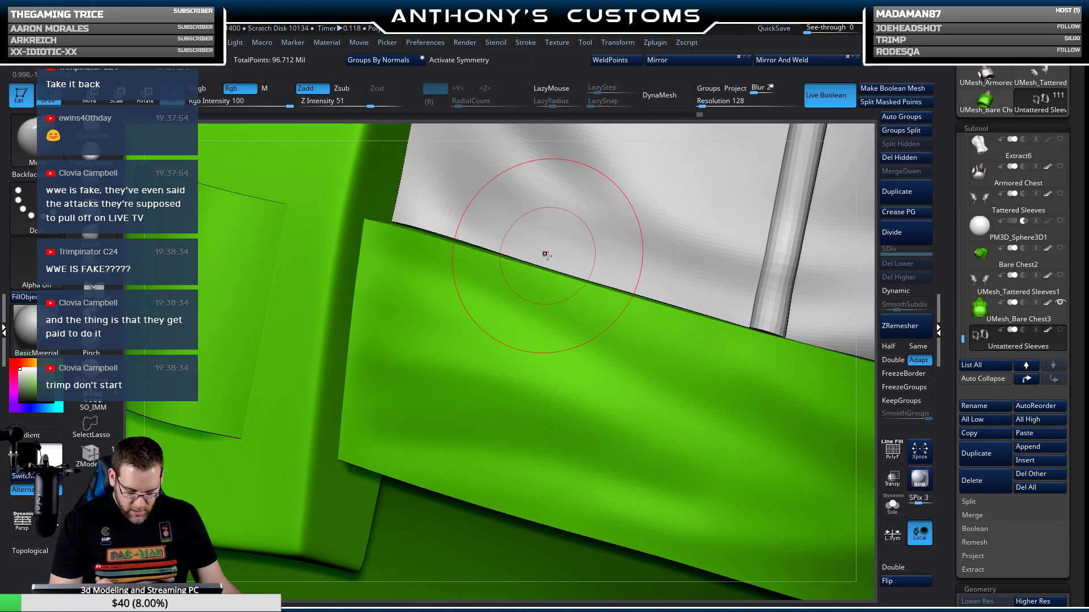
# Check both sleeves on the whole model and flip the Untattered Sleeves mesh's normals.
pyautogui.press('f')
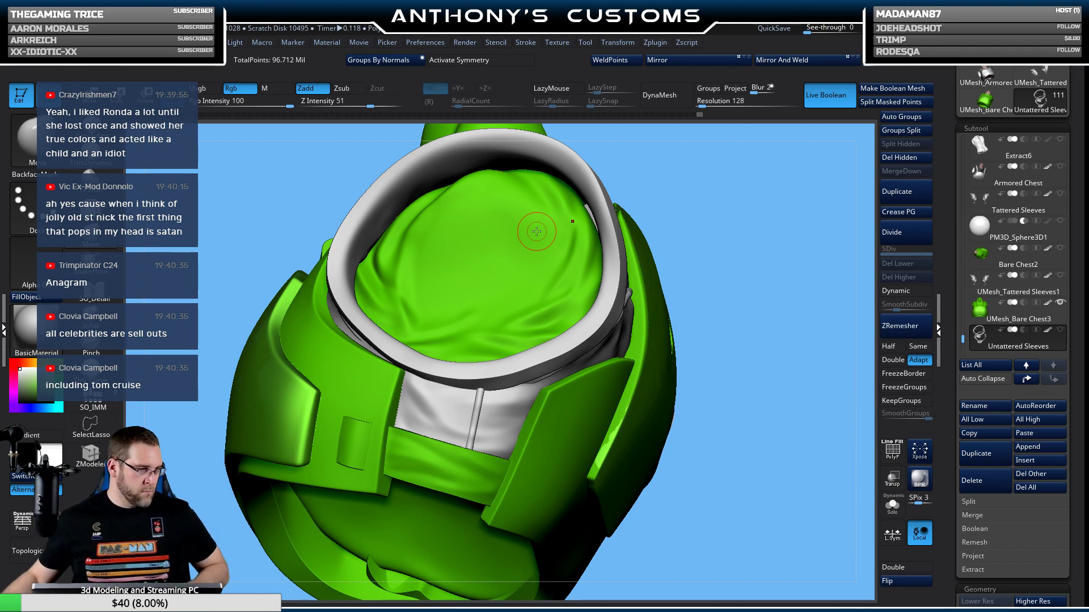
pyautogui.moveTo(748, 311)
pyautogui.mouseDown()
pyautogui.moveTo(751, 340)
pyautogui.moveTo(721, 339)
pyautogui.moveTo(697, 324)
pyautogui.moveTo(712, 294)
pyautogui.mouseUp()
pyautogui.moveTo(856, 544); pyautogui.dragTo(851, 506)
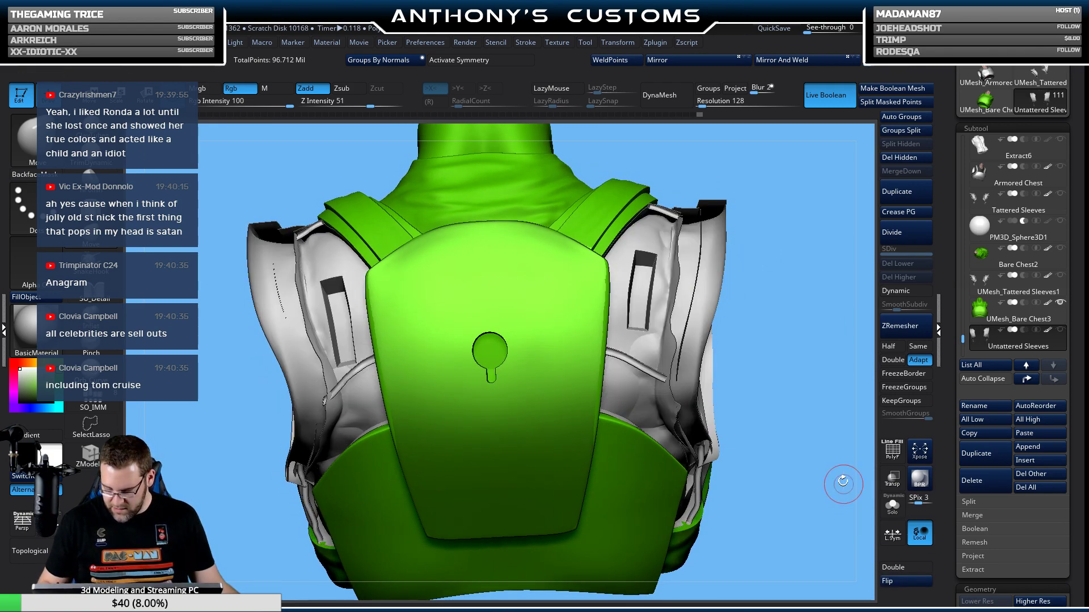
pyautogui.moveTo(788, 332); pyautogui.dragTo(674, 432)
pyautogui.moveTo(773, 294); pyautogui.dragTo(764, 263)
pyautogui.click(904, 582)
pyautogui.press('f')
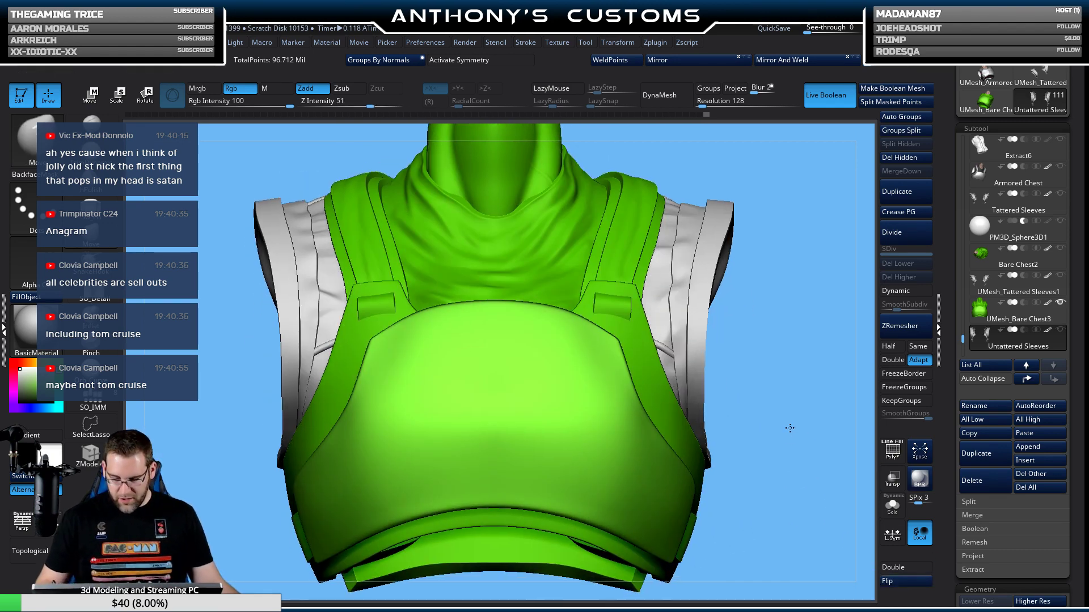
# Isolate Tattered Sleeves with polygroups shown, and inspect the seam cords on UMesh_Tattered Sleeves1 up close for comparison.
pyautogui.moveTo(993, 199)
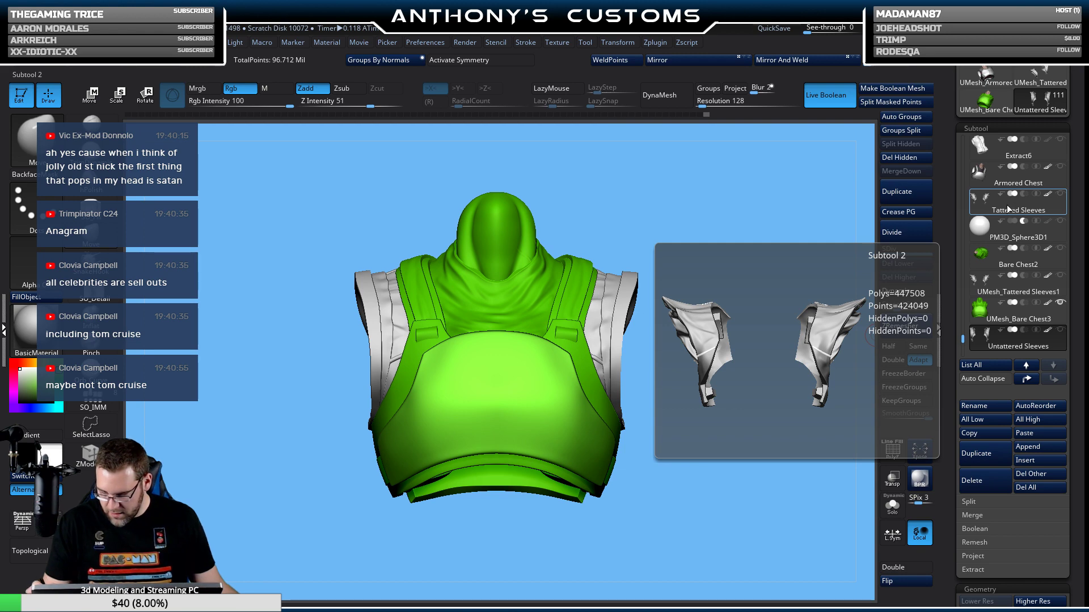
pyautogui.click(1008, 199)
pyautogui.click(891, 517)
pyautogui.hotkey('shift', 'f')
pyautogui.moveTo(767, 478); pyautogui.dragTo(665, 305)
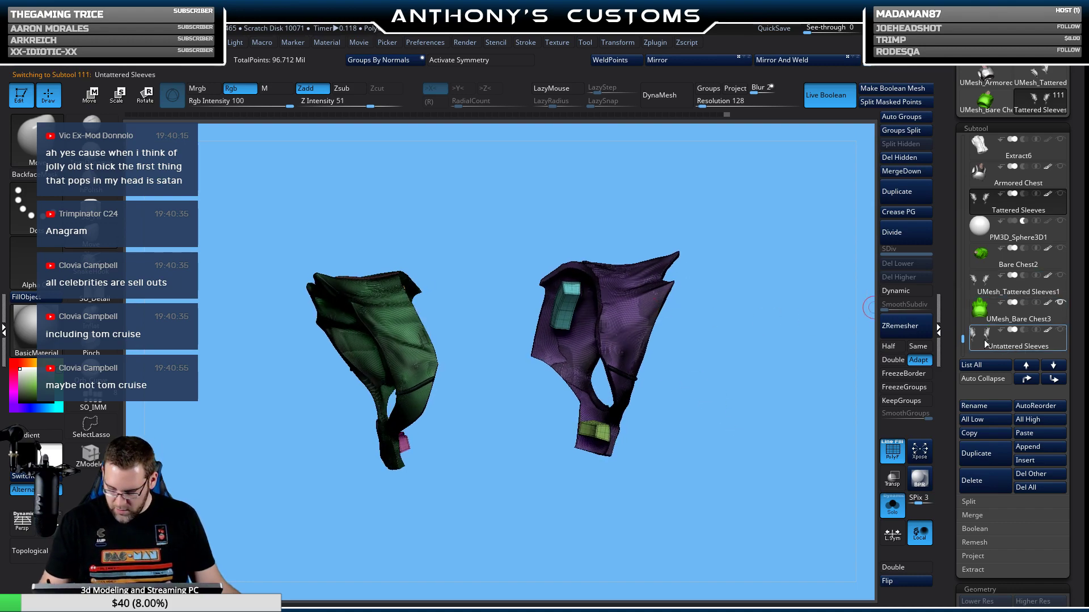
pyautogui.click(982, 288)
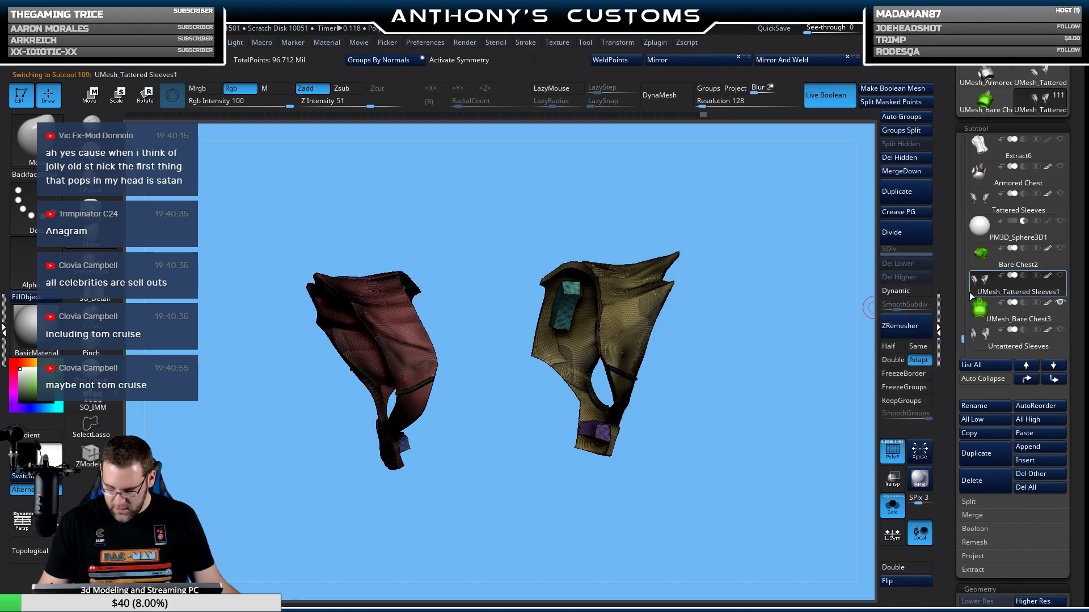
pyautogui.scroll(10, 749, 352)
pyautogui.moveTo(512, 458)
pyautogui.mouseDown()
pyautogui.moveTo(628, 406)
pyautogui.moveTo(511, 409)
pyautogui.moveTo(382, 433)
pyautogui.moveTo(713, 352)
pyautogui.moveTo(644, 382)
pyautogui.moveTo(709, 341)
pyautogui.mouseUp()
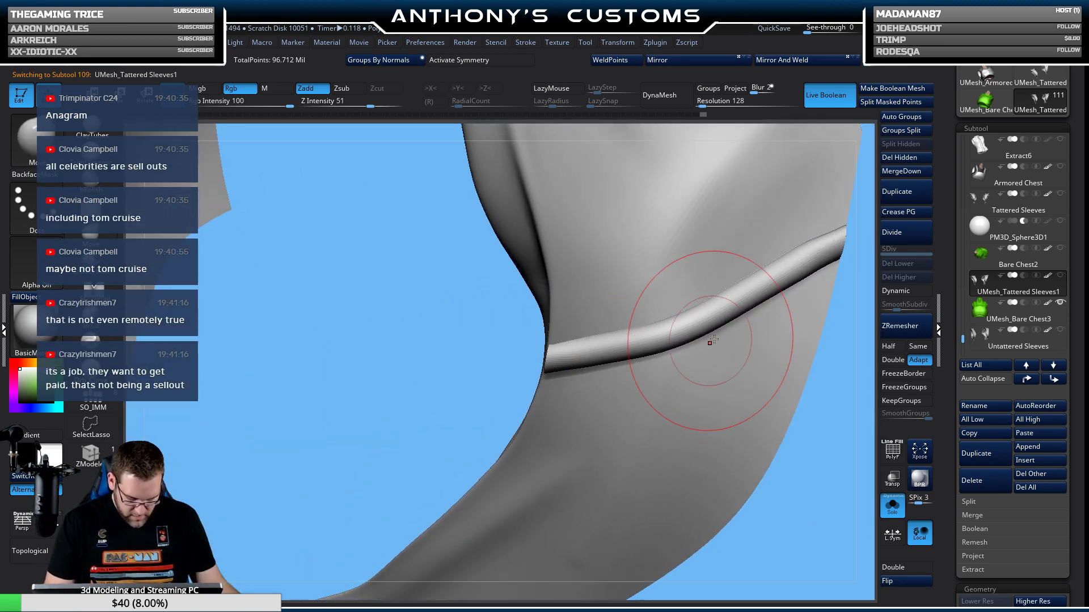
# Select Untattered Sleeves, inspect its seam cord, and display the polygroups of both sleeves.
pyautogui.click(987, 343)
pyautogui.moveTo(822, 397); pyautogui.dragTo(807, 490)
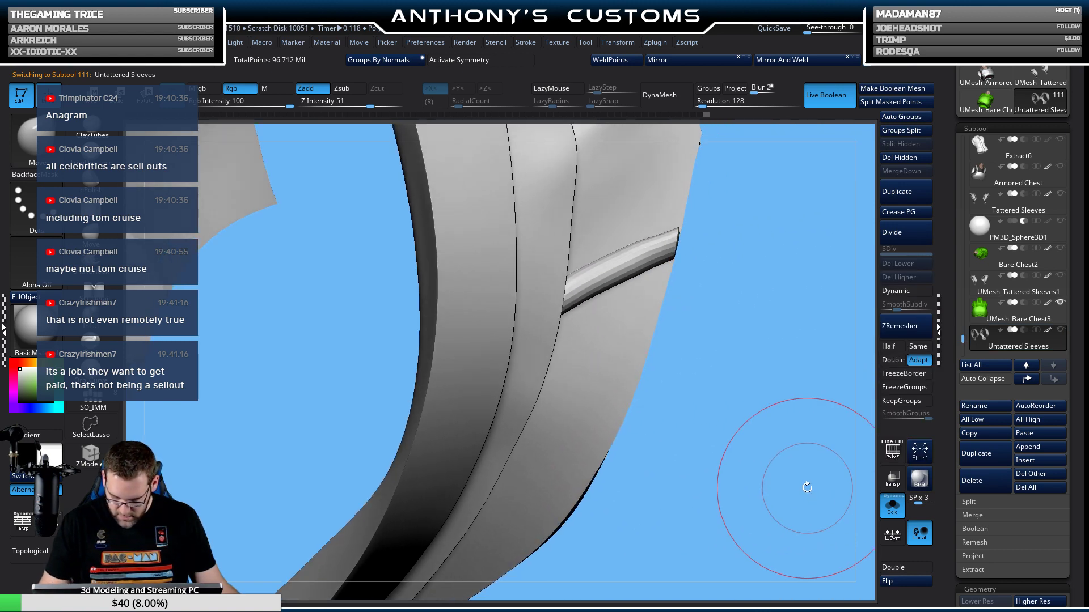
pyautogui.moveTo(704, 376)
pyautogui.mouseDown()
pyautogui.moveTo(688, 320)
pyautogui.moveTo(705, 389)
pyautogui.moveTo(503, 343)
pyautogui.mouseUp()
pyautogui.hotkey('shift', 'f')
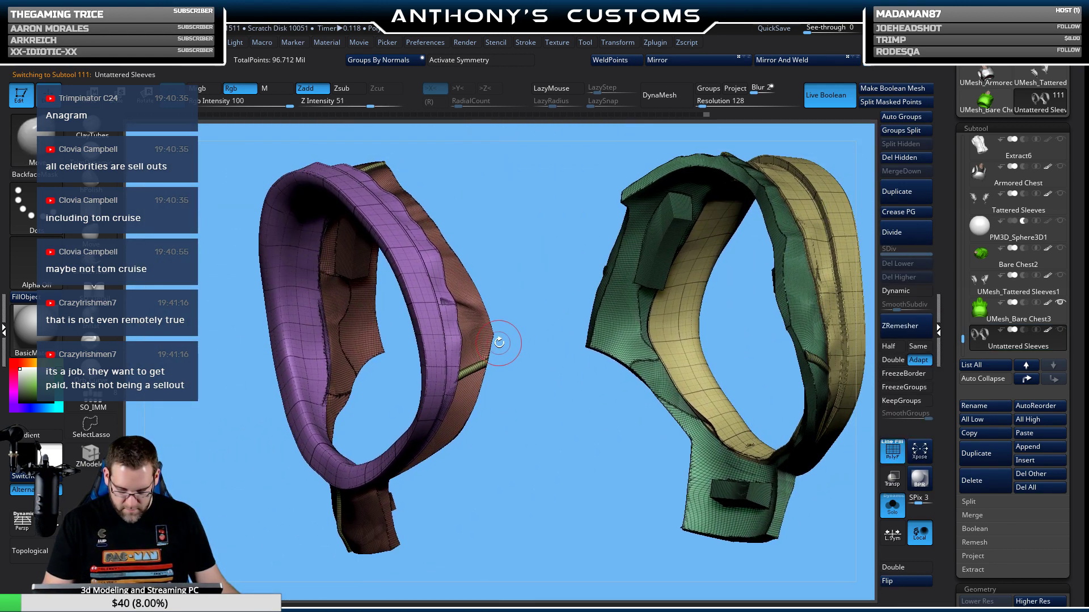
# Isolate the seam cord polygroups of both Untattered Sleeves and split the hidden sleeve geometry into a separate subtool.
pyautogui.hotkey('ctrl', 'shift')
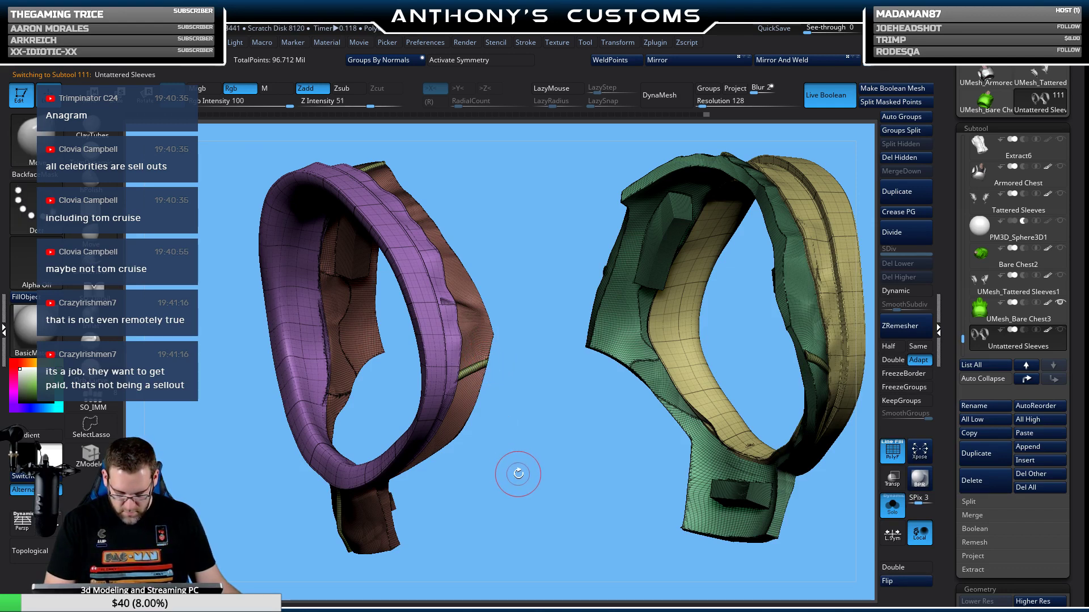
pyautogui.keyDown('ctrl'); pyautogui.keyDown('shift'); pyautogui.click(482, 346); pyautogui.keyUp('shift'); pyautogui.keyUp('ctrl')
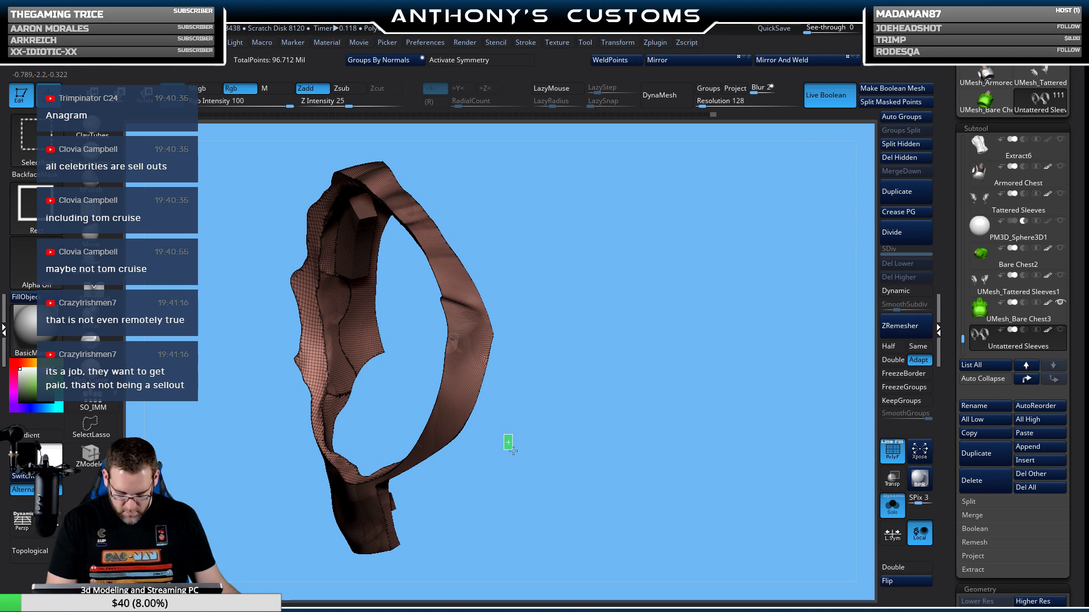
pyautogui.keyDown('ctrl'); pyautogui.keyDown('shift'); pyautogui.moveTo(508, 440); pyautogui.dragTo(461, 401); pyautogui.keyUp('shift'); pyautogui.keyUp('ctrl')
pyautogui.keyDown('ctrl'); pyautogui.keyDown('alt'); pyautogui.keyDown('shift'); pyautogui.click(443, 400); pyautogui.keyUp('shift'); pyautogui.keyUp('alt'); pyautogui.keyUp('ctrl')
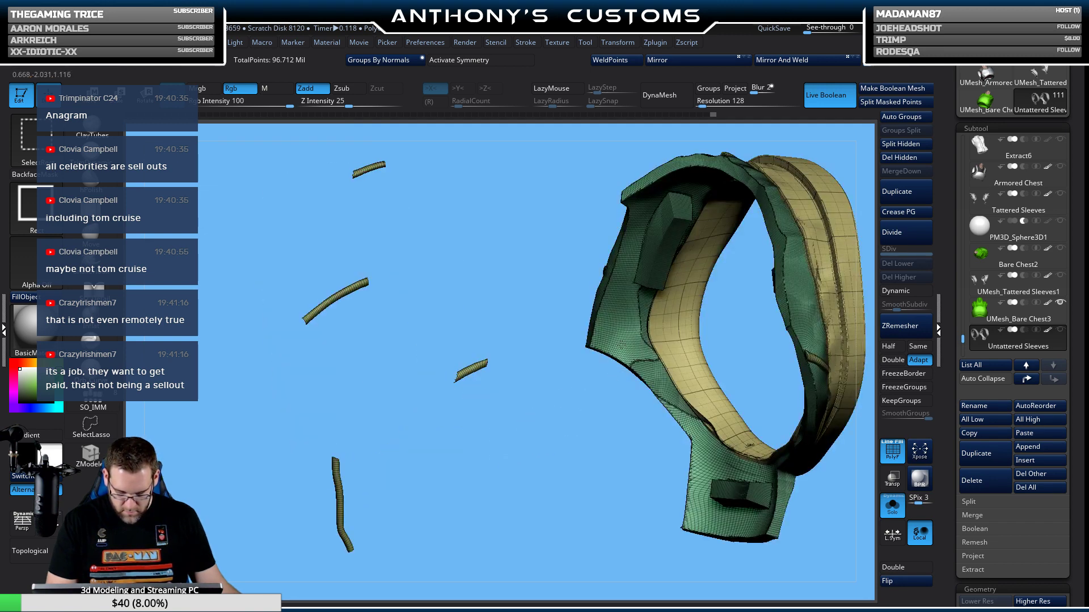
pyautogui.keyDown('ctrl'); pyautogui.keyDown('alt'); pyautogui.keyDown('shift'); pyautogui.click(633, 358); pyautogui.keyUp('shift'); pyautogui.keyUp('alt'); pyautogui.keyUp('ctrl')
pyautogui.keyDown('ctrl'); pyautogui.keyDown('alt'); pyautogui.keyDown('shift'); pyautogui.click(680, 349); pyautogui.keyUp('shift'); pyautogui.keyUp('alt'); pyautogui.keyUp('ctrl')
pyautogui.moveTo(630, 448)
pyautogui.keyDown('alt'); pyautogui.mouseDown()
pyautogui.moveTo(578, 478)
pyautogui.moveTo(556, 455)
pyautogui.moveTo(539, 384)
pyautogui.moveTo(543, 507)
pyautogui.mouseUp(); pyautogui.keyUp('alt')
pyautogui.click(901, 144)
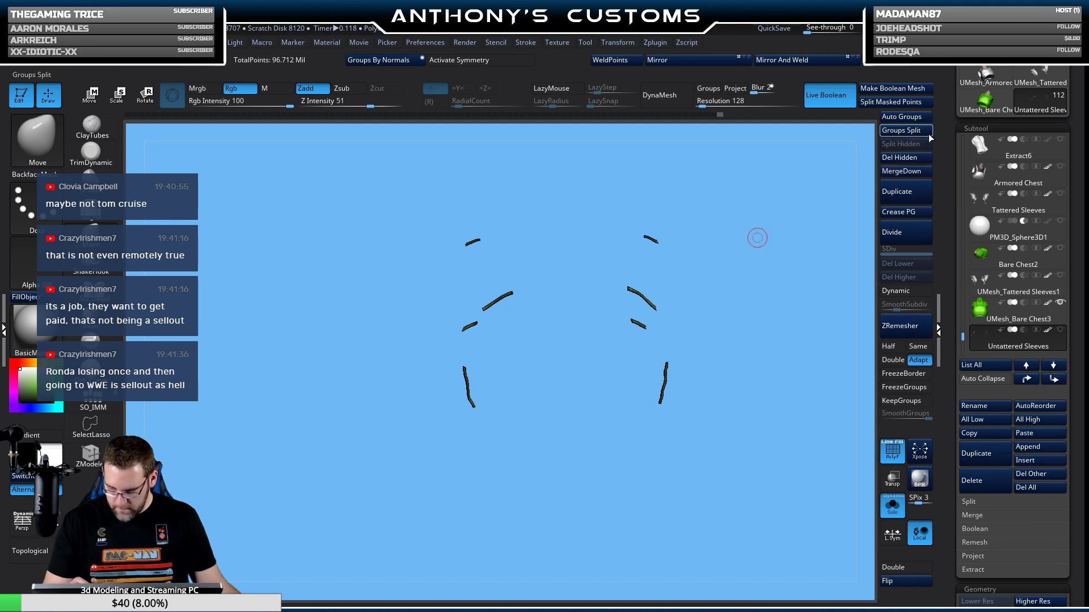
# Subdivide the separated seam cords once to subdivision level 2.
pyautogui.moveTo(1014, 341)
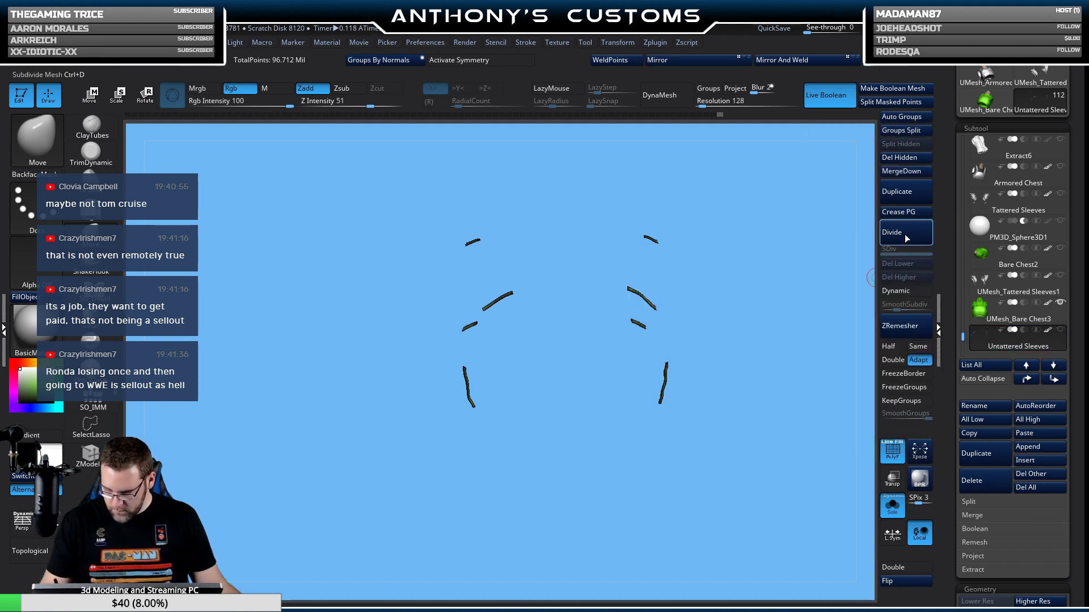
pyautogui.keyDown('alt'); pyautogui.moveTo(783, 317); pyautogui.dragTo(766, 515); pyautogui.keyUp('alt')
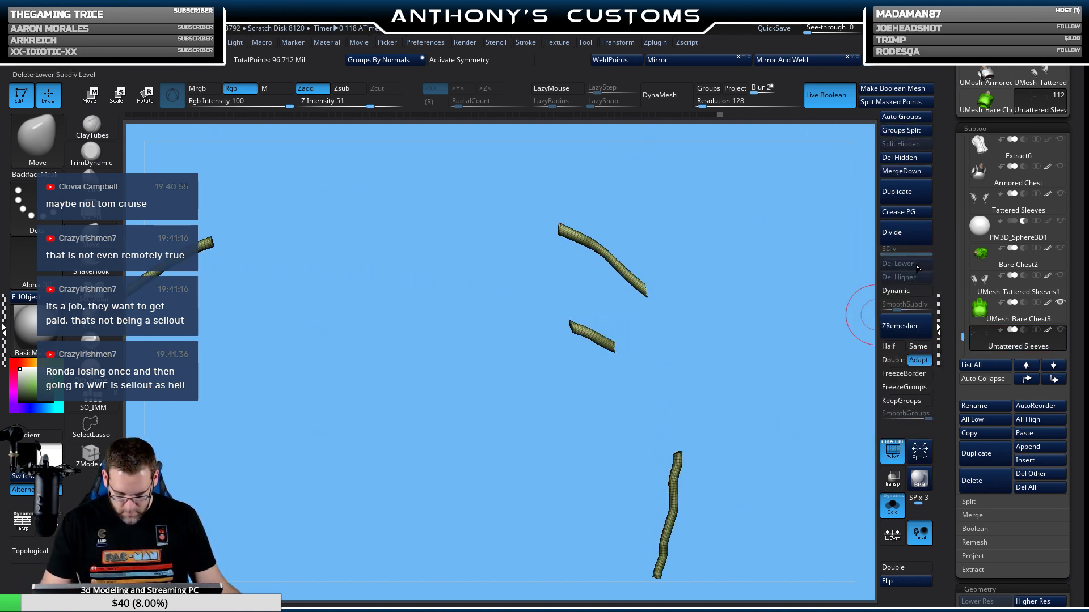
pyautogui.hotkey('ctrl', 'd')
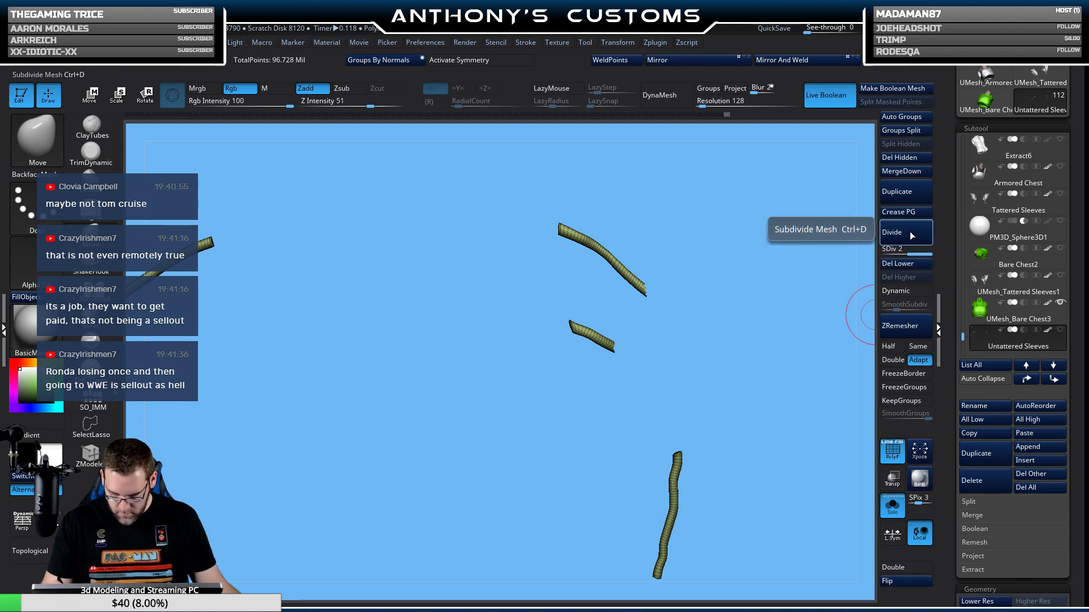
# Hide the polygroup display and merge the separated seam cords down with Untattered Sleeves1 into one subtool.
pyautogui.hotkey('shift', 'f')
pyautogui.moveTo(963, 337); pyautogui.dragTo(962, 339)
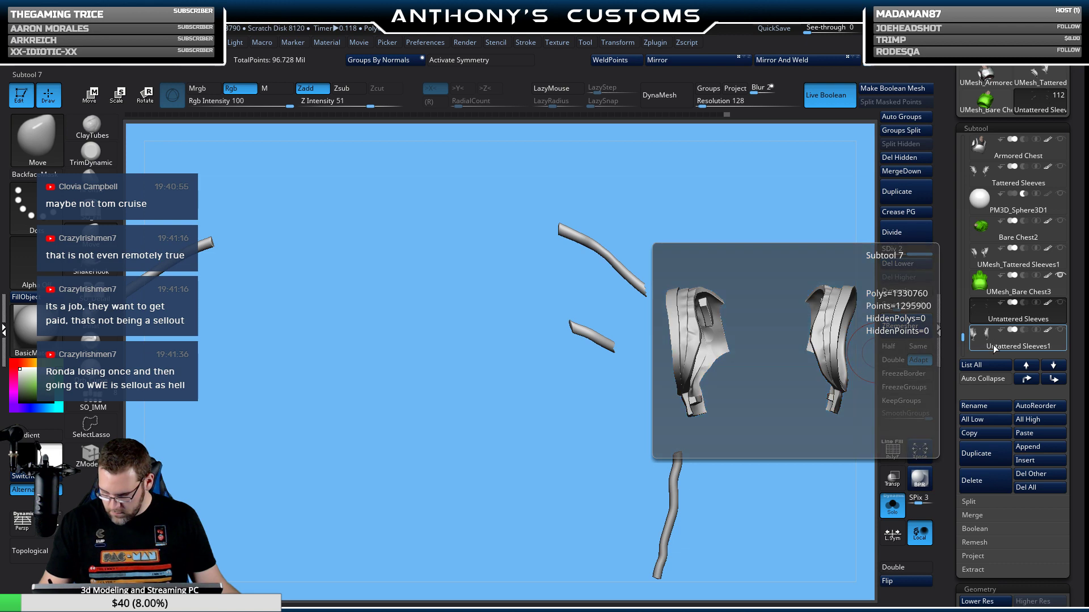
pyautogui.click(910, 172)
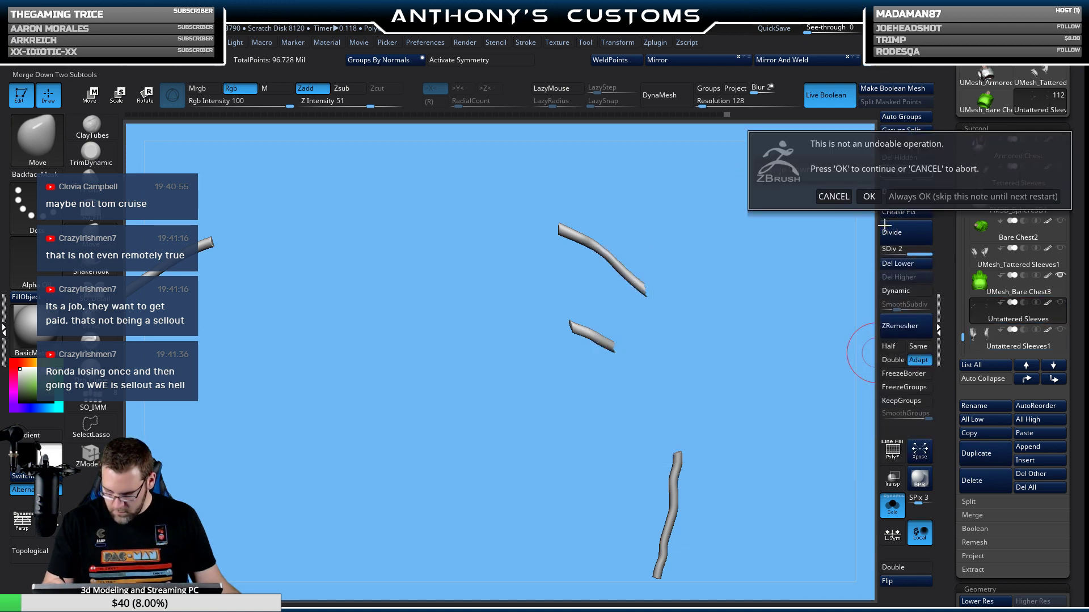
pyautogui.click(866, 199)
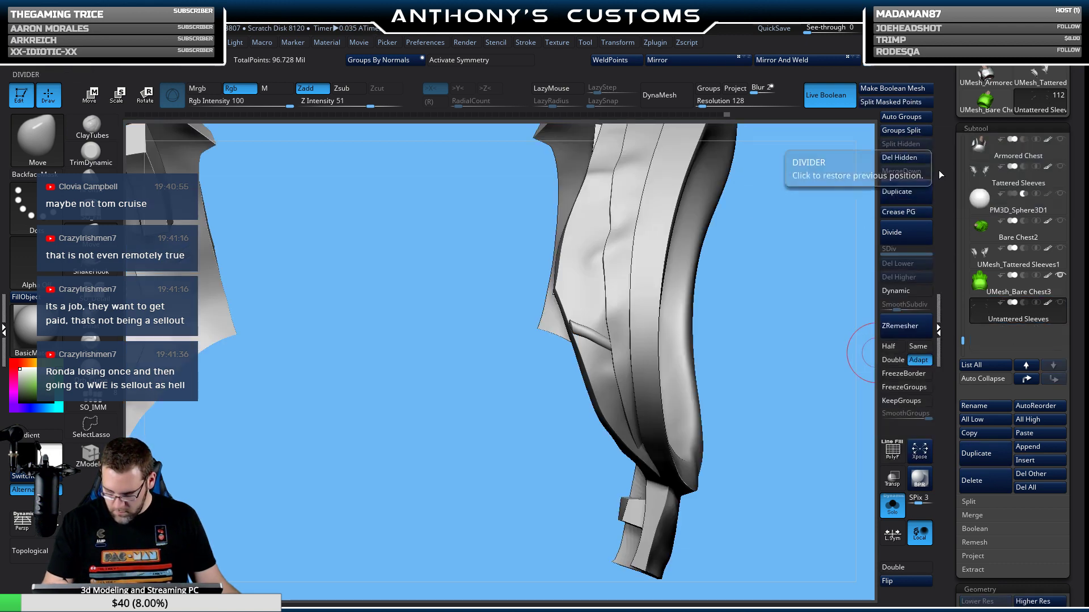
pyautogui.moveTo(761, 440); pyautogui.dragTo(775, 430)
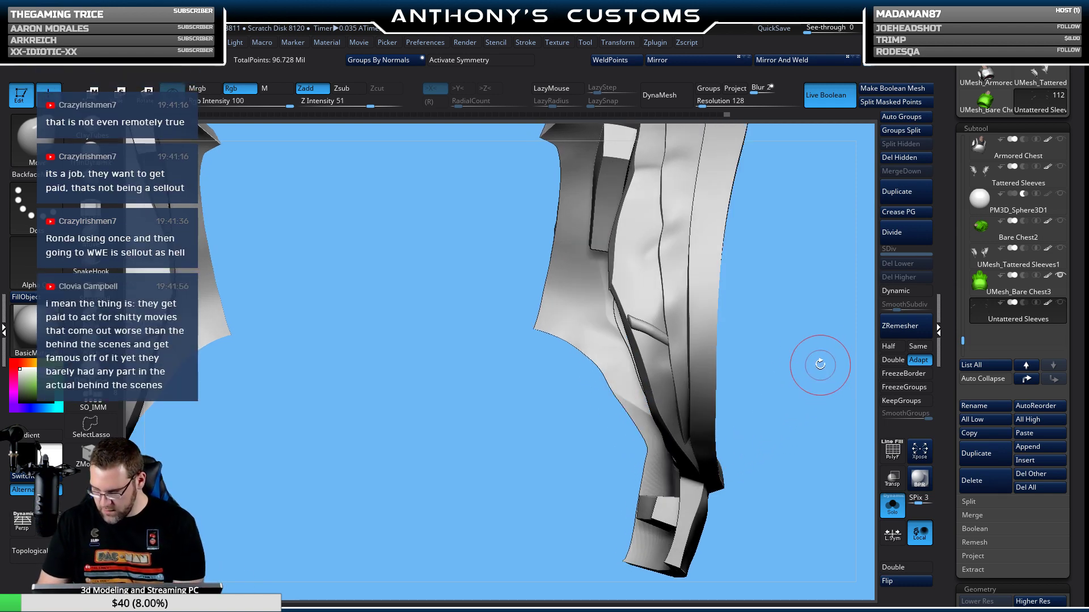
# Select the original Tattered Sleeves subtool and rename it as Tat.
pyautogui.moveTo(1046, 188)
pyautogui.moveTo(1015, 265)
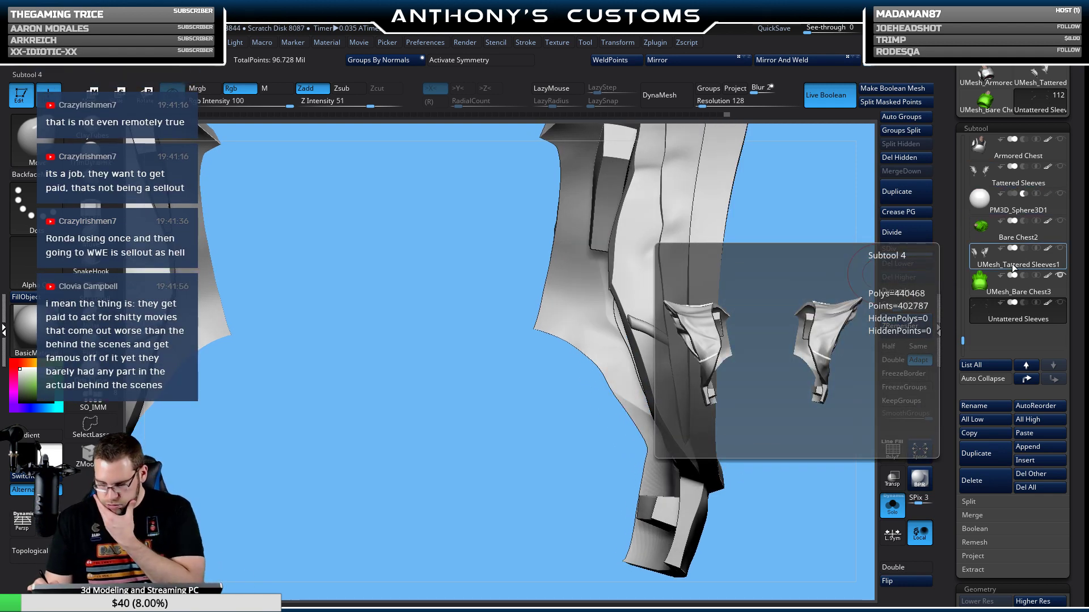
pyautogui.click(1025, 175)
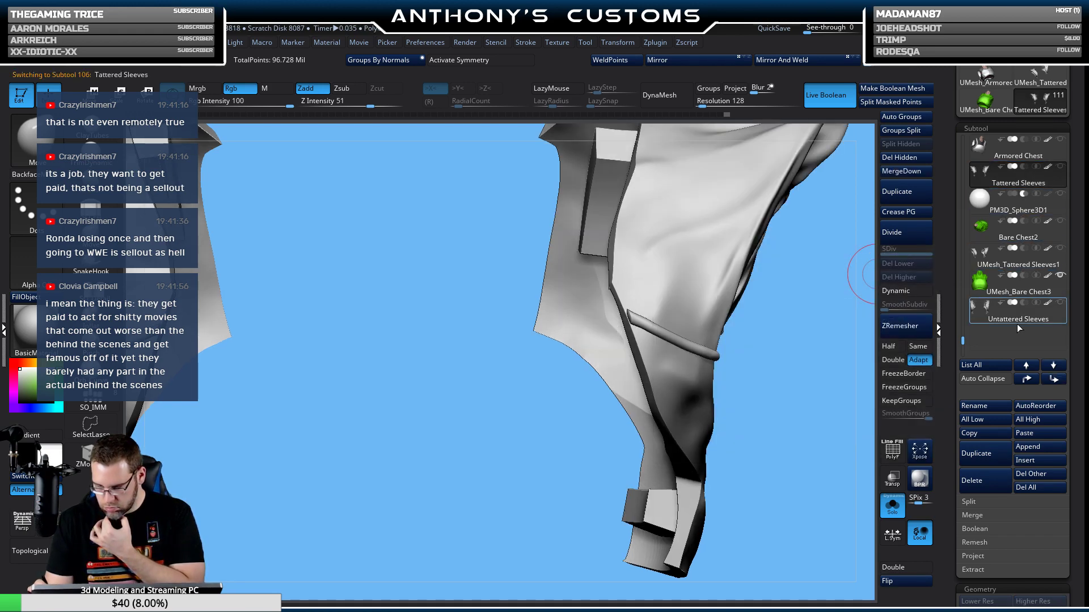
pyautogui.click(998, 404)
pyautogui.click(918, 424)
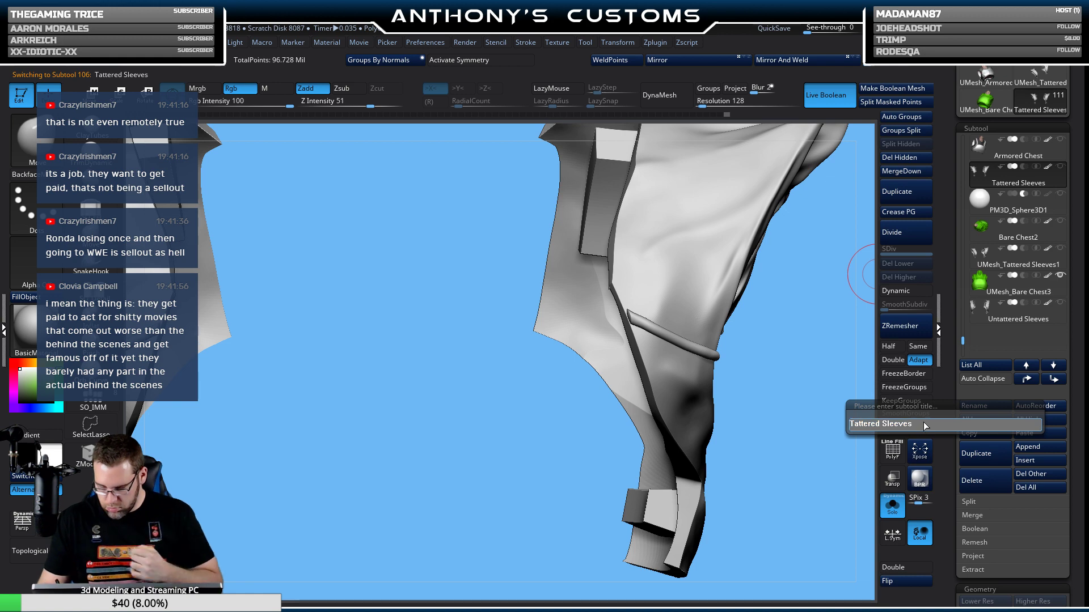
pyautogui.press('BackSpace')
pyautogui.press('BackSpace')
pyautogui.press('BackSpace')
pyautogui.press('BackSpace')
pyautogui.press('BackSpace')
pyautogui.press('BackSpace')
pyautogui.press('BackSpace')
pyautogui.press('Return')
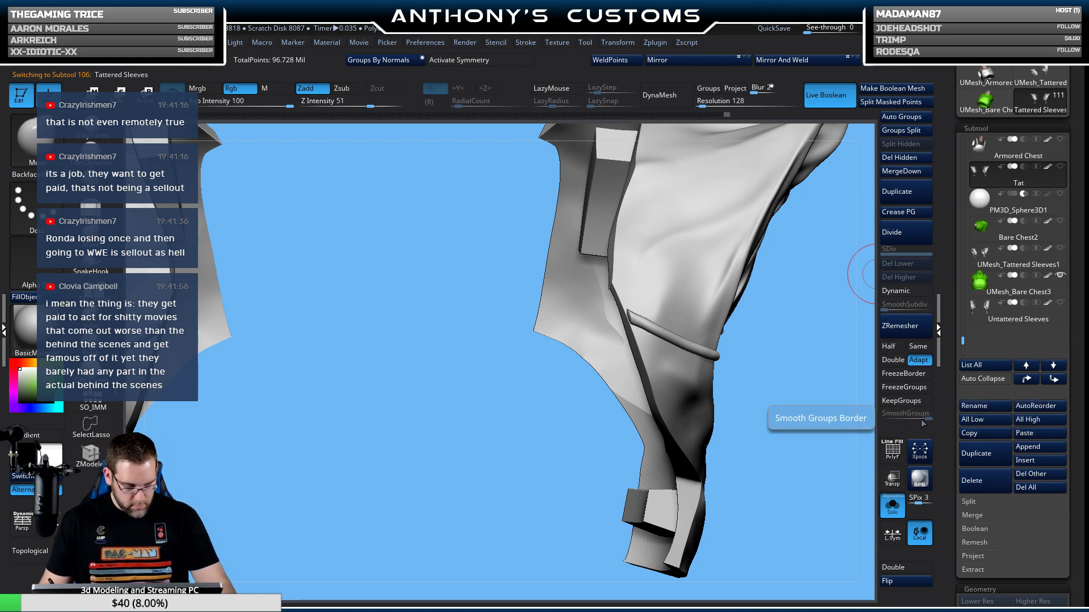
# Rename the UMesh_Tattered Sleeves1 subtool as Tattered Sleeves.
pyautogui.click(996, 256)
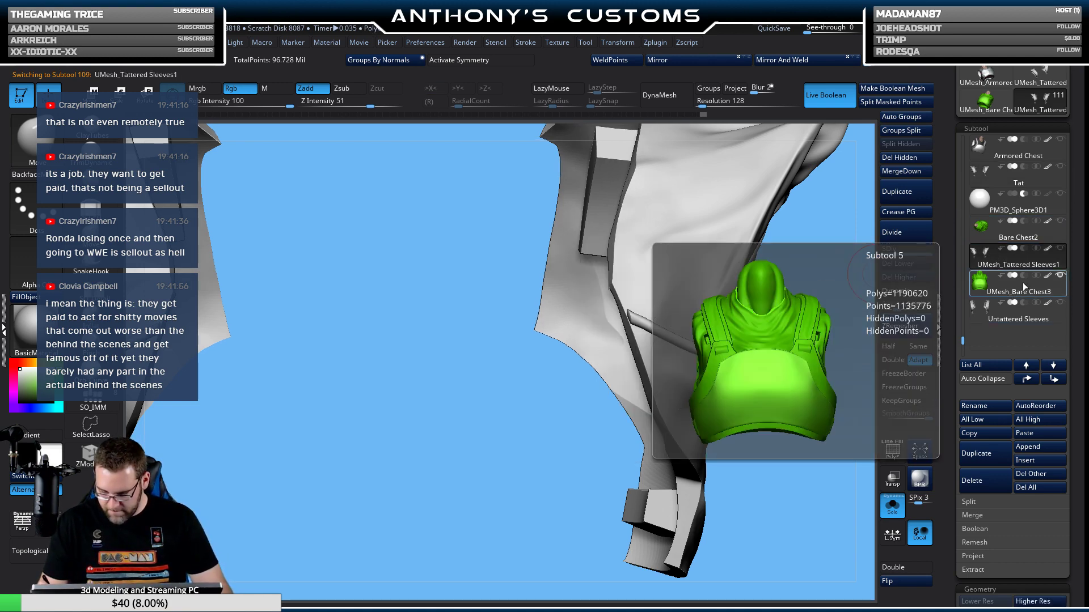
pyautogui.click(987, 406)
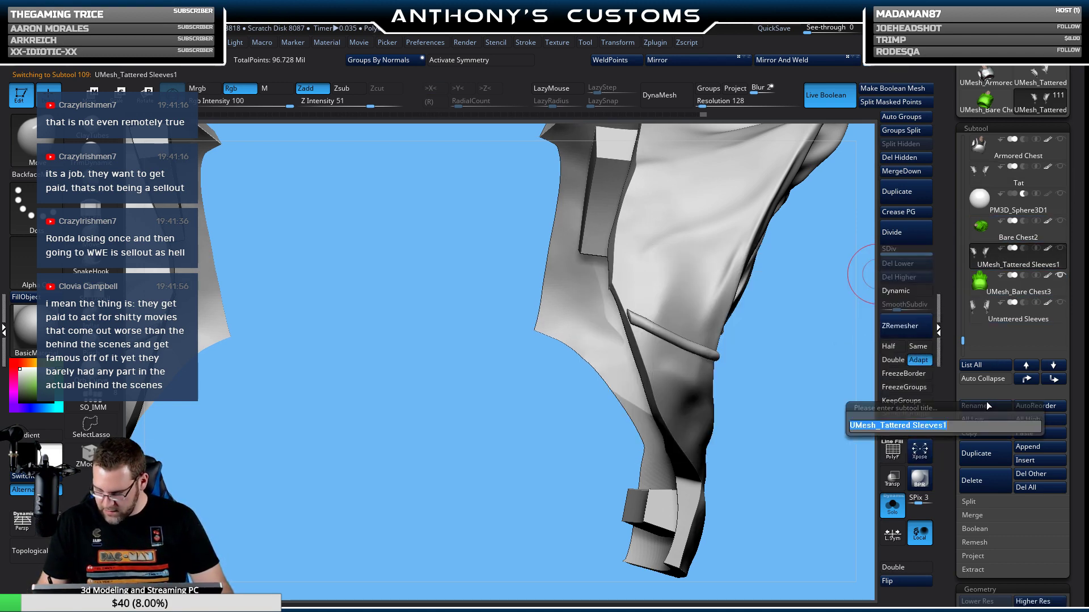
pyautogui.write('Tattered Sl')
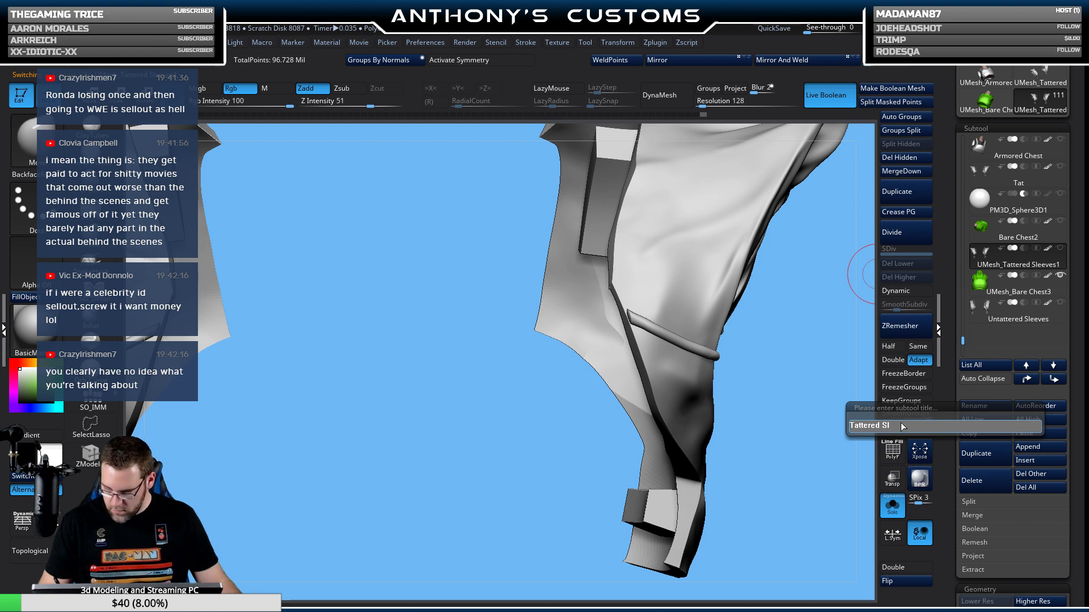
pyautogui.write('eeves')
pyautogui.press('Return')
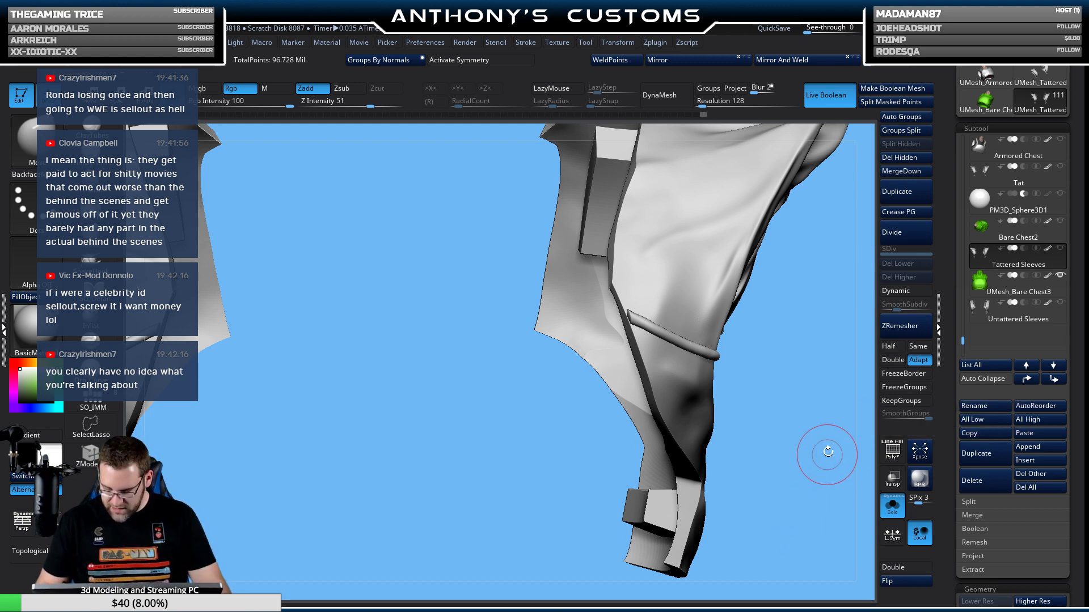
# Compare the Tattered Sleeves and Untattered Sleeves subtools by viewing them alternately from the same angle.
pyautogui.moveTo(823, 409)
pyautogui.mouseDown()
pyautogui.moveTo(787, 450)
pyautogui.moveTo(827, 413)
pyautogui.mouseUp()
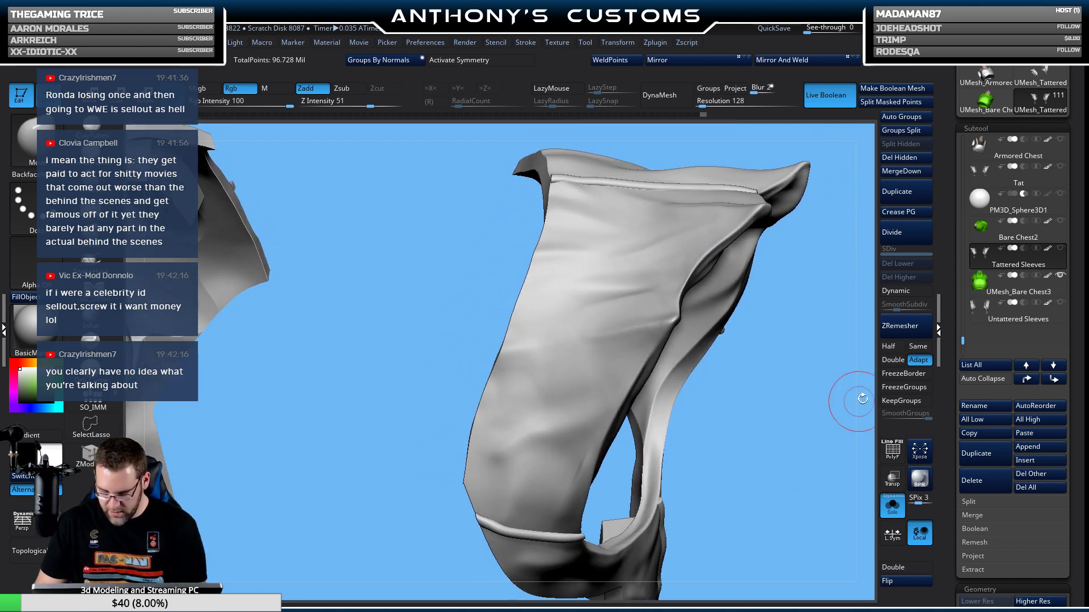
pyautogui.click(975, 321)
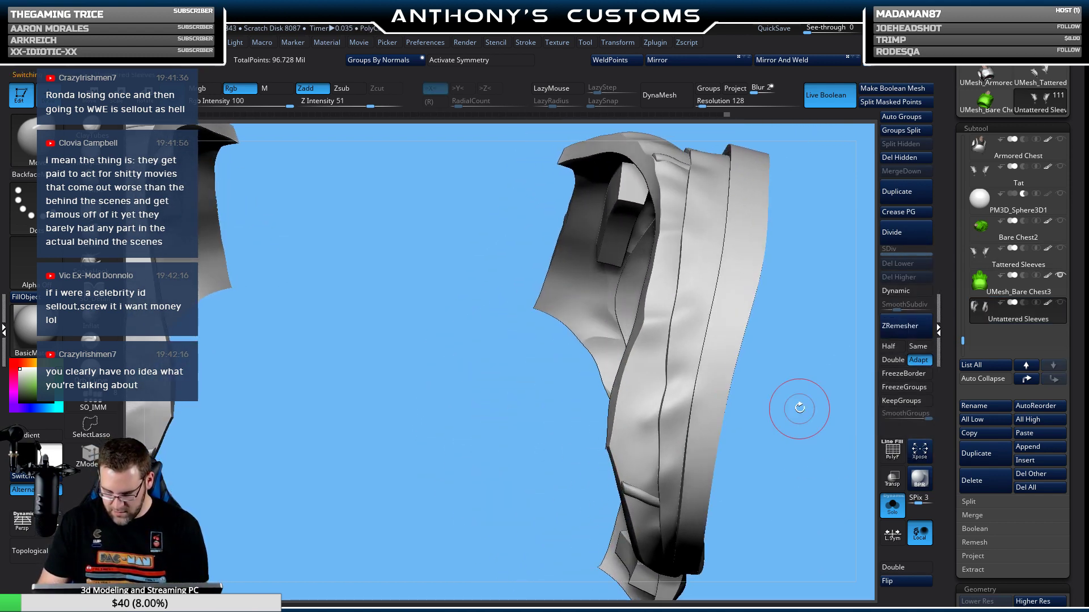
pyautogui.click(988, 258)
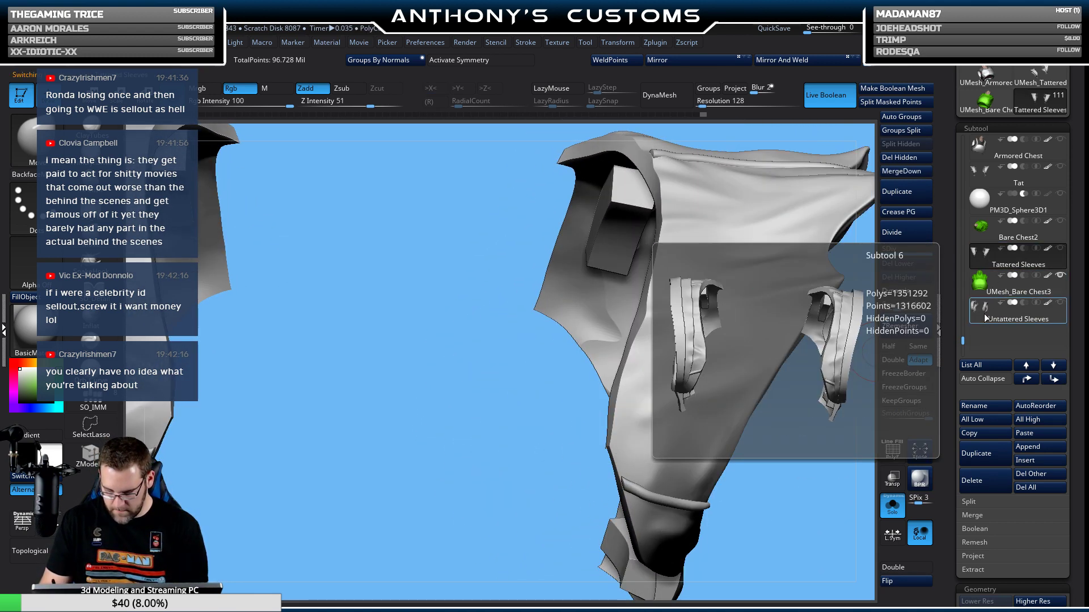
pyautogui.click(983, 306)
pyautogui.click(987, 255)
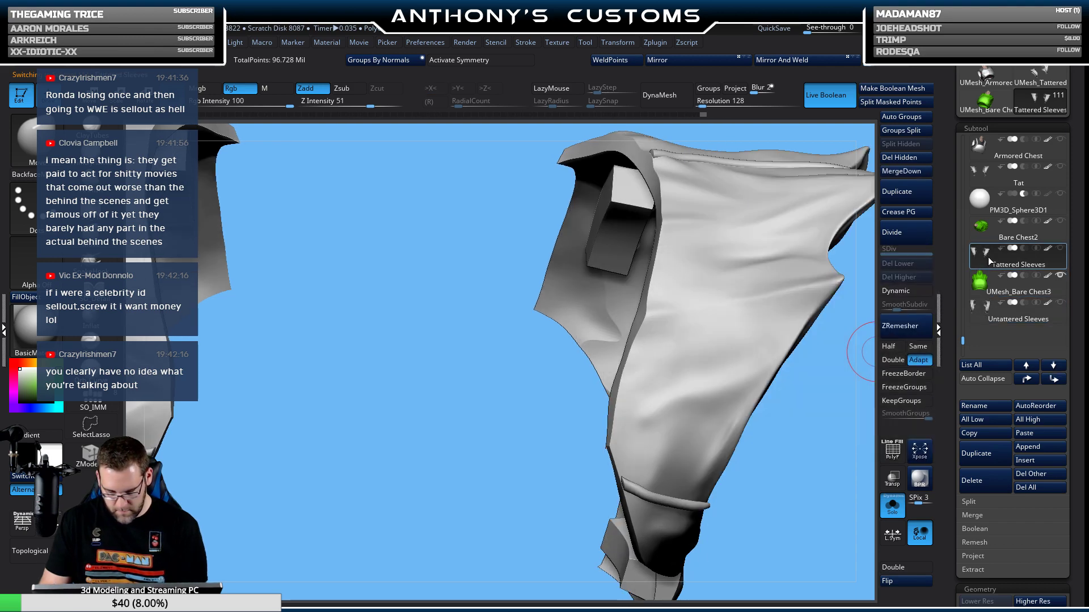
pyautogui.click(990, 318)
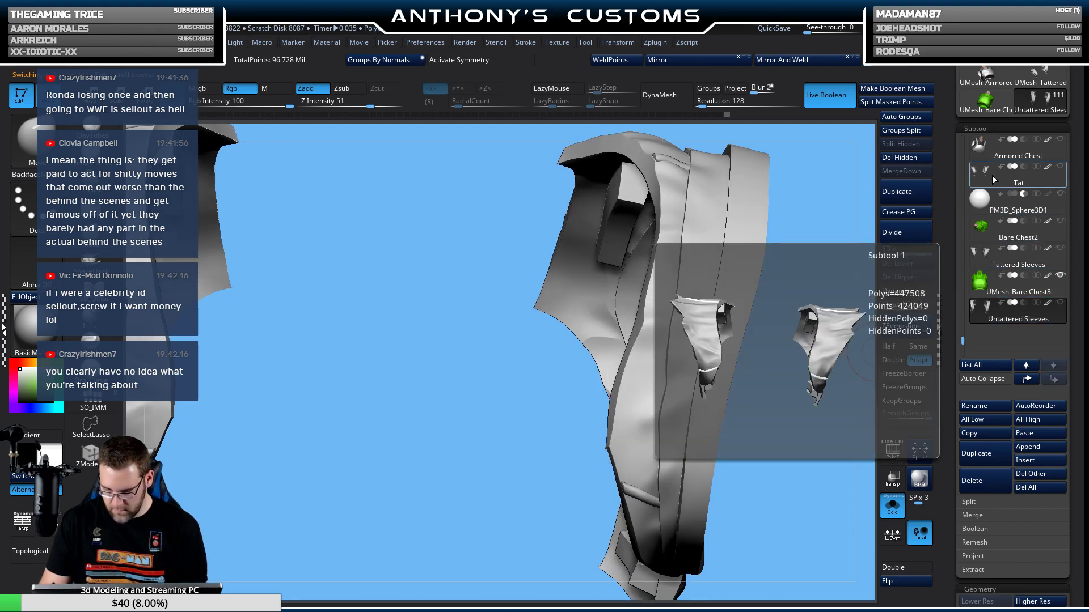
# Show polygroups on Tat, hide the connector blocks of both sleeves, and split the hidden blocks into a separate subtool.
pyautogui.click(992, 179)
pyautogui.hotkey('shift', 'f')
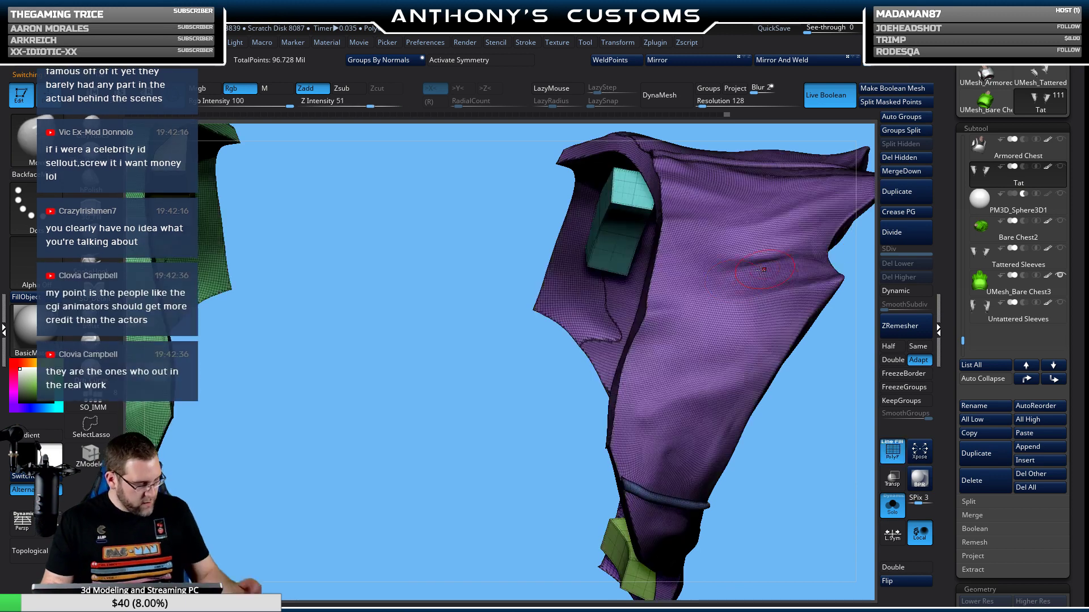
pyautogui.moveTo(510, 397)
pyautogui.mouseDown()
pyautogui.moveTo(428, 440)
pyautogui.moveTo(438, 428)
pyautogui.moveTo(442, 444)
pyautogui.moveTo(409, 419)
pyautogui.mouseUp()
pyautogui.keyDown('ctrl'); pyautogui.keyDown('shift'); pyautogui.click(381, 401); pyautogui.keyUp('shift'); pyautogui.keyUp('ctrl')
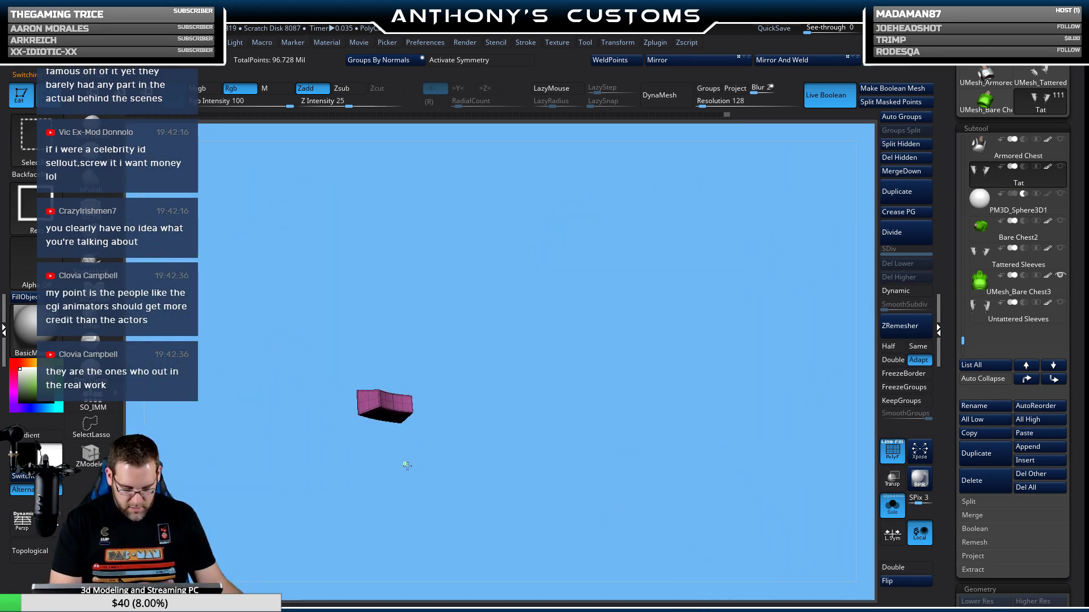
pyautogui.keyDown('ctrl'); pyautogui.keyDown('shift'); pyautogui.click(397, 431); pyautogui.keyUp('shift'); pyautogui.keyUp('ctrl')
pyautogui.keyDown('ctrl'); pyautogui.keyDown('alt'); pyautogui.keyDown('shift'); pyautogui.click(445, 243); pyautogui.keyUp('shift'); pyautogui.keyUp('alt'); pyautogui.keyUp('ctrl')
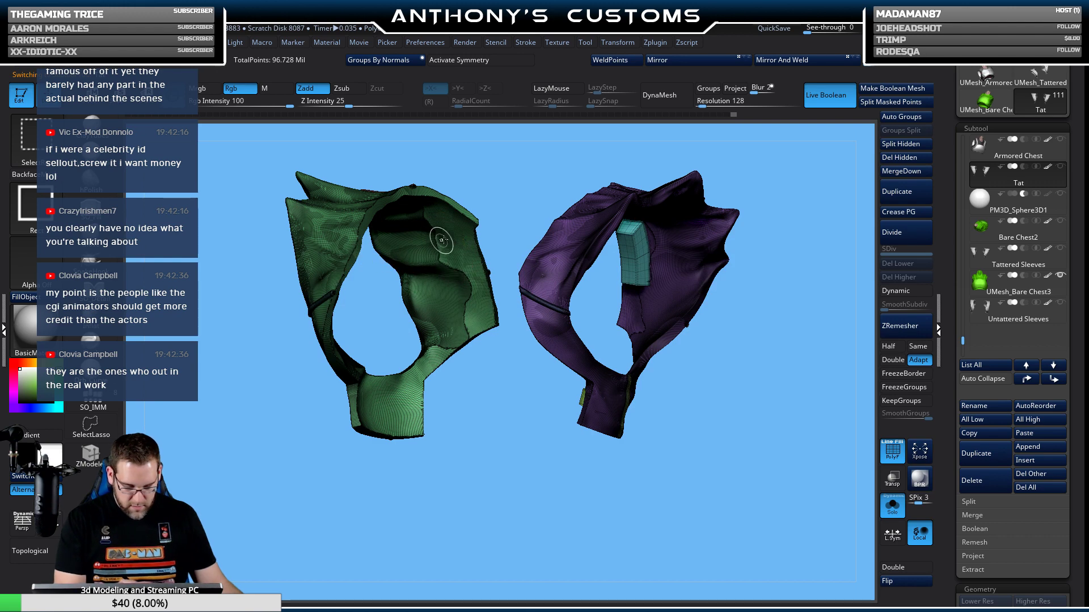
pyautogui.keyDown('ctrl'); pyautogui.keyDown('alt'); pyautogui.keyDown('shift'); pyautogui.click(633, 253); pyautogui.keyUp('shift'); pyautogui.keyUp('alt'); pyautogui.keyUp('ctrl')
pyautogui.moveTo(707, 440)
pyautogui.mouseDown()
pyautogui.moveTo(675, 486)
pyautogui.moveTo(741, 463)
pyautogui.moveTo(734, 432)
pyautogui.mouseUp()
pyautogui.hotkey('ctrl', 'shift')
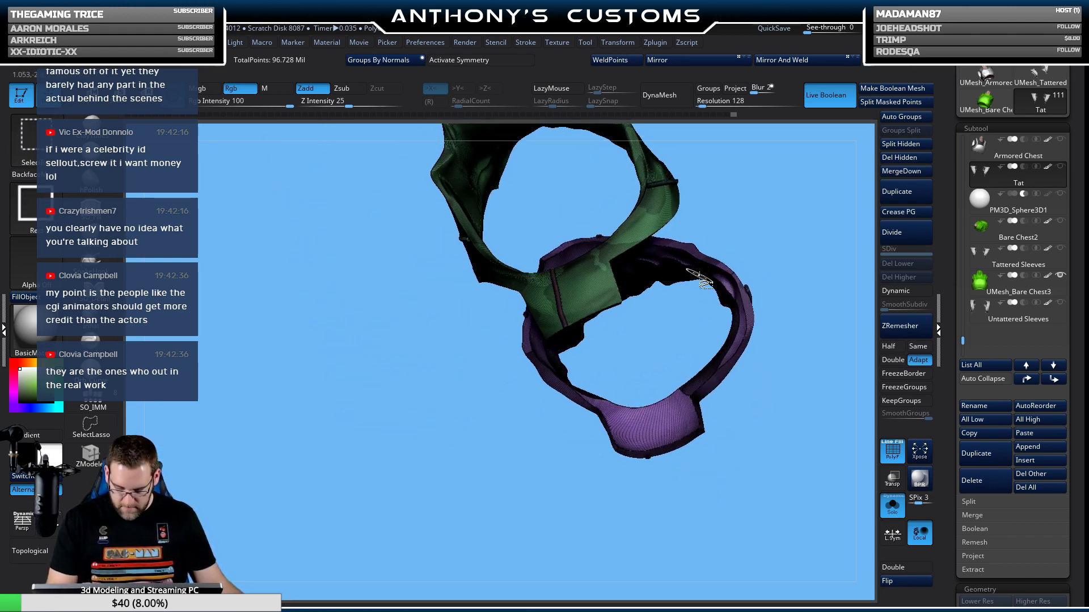
pyautogui.click(900, 144)
pyautogui.moveTo(780, 418); pyautogui.dragTo(682, 438)
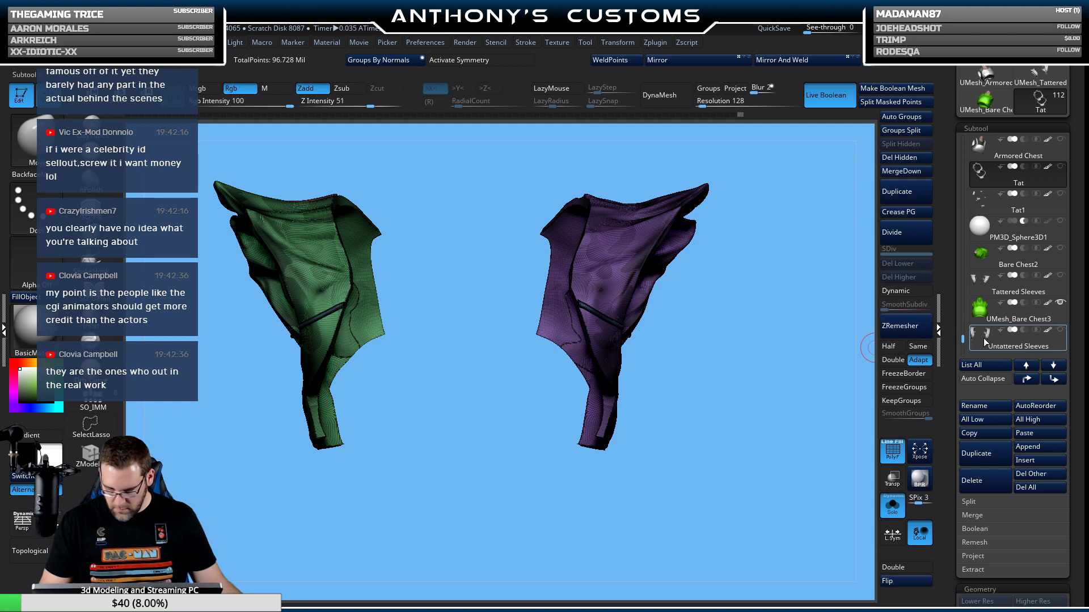
# Inspect Untattered Sleeves and the split-off connector blocks, and save the project.
pyautogui.moveTo(986, 342)
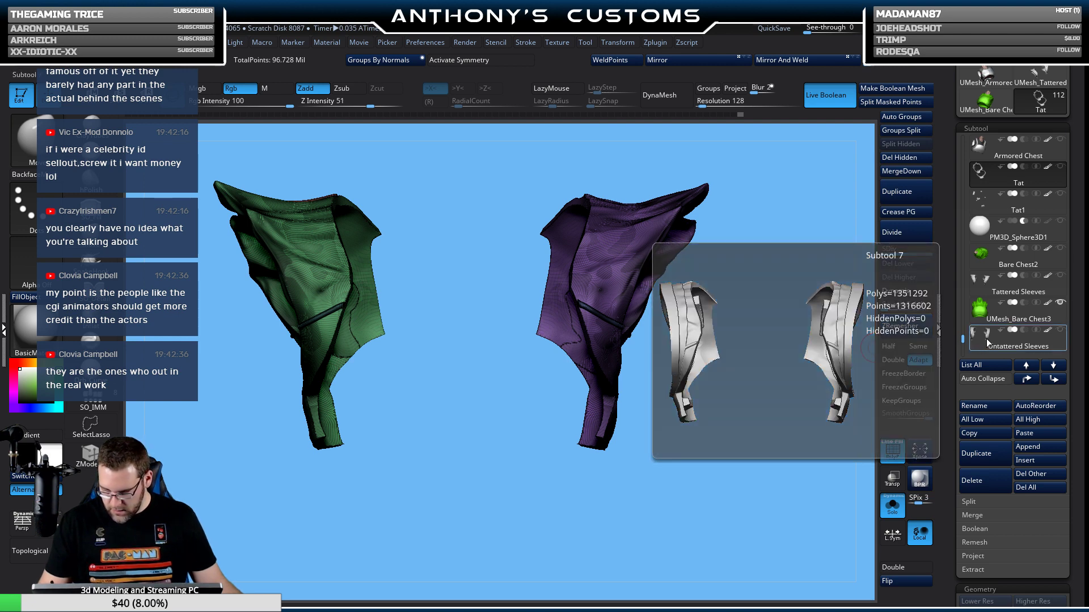
pyautogui.click(985, 338)
pyautogui.moveTo(826, 399)
pyautogui.mouseDown()
pyautogui.moveTo(782, 432)
pyautogui.moveTo(740, 430)
pyautogui.moveTo(778, 440)
pyautogui.moveTo(729, 458)
pyautogui.moveTo(728, 429)
pyautogui.moveTo(763, 448)
pyautogui.moveTo(716, 462)
pyautogui.mouseUp()
pyautogui.hotkey('shift', 'f')
pyautogui.hotkey('shift', 'f')
pyautogui.hotkey('ctrl', 's')
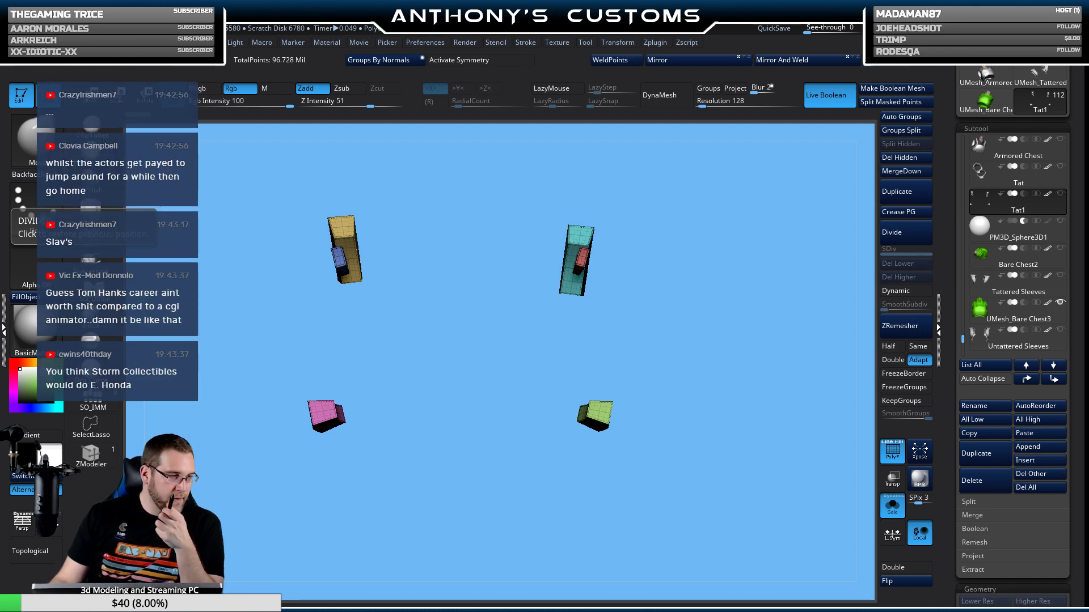
# Move the Tat1 blocks below Untattered Sleeves in the subtool order and show both subtools together.
pyautogui.keyDown('shift'); pyautogui.click(1054, 379); pyautogui.keyUp('shift')
pyautogui.moveTo(1036, 318)
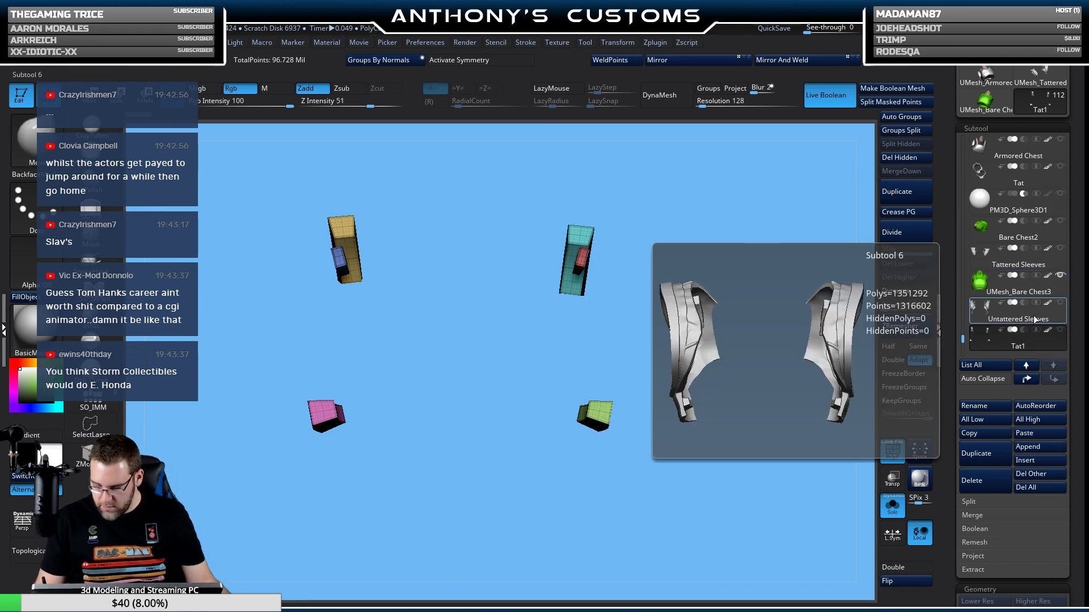
pyautogui.click(1060, 304)
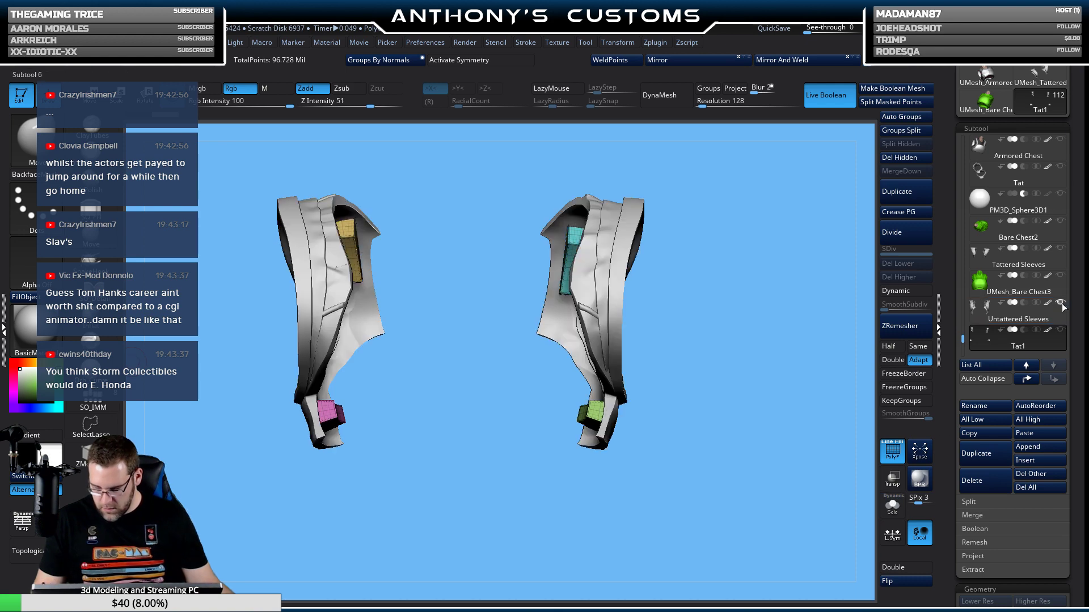
pyautogui.moveTo(724, 423); pyautogui.dragTo(850, 328)
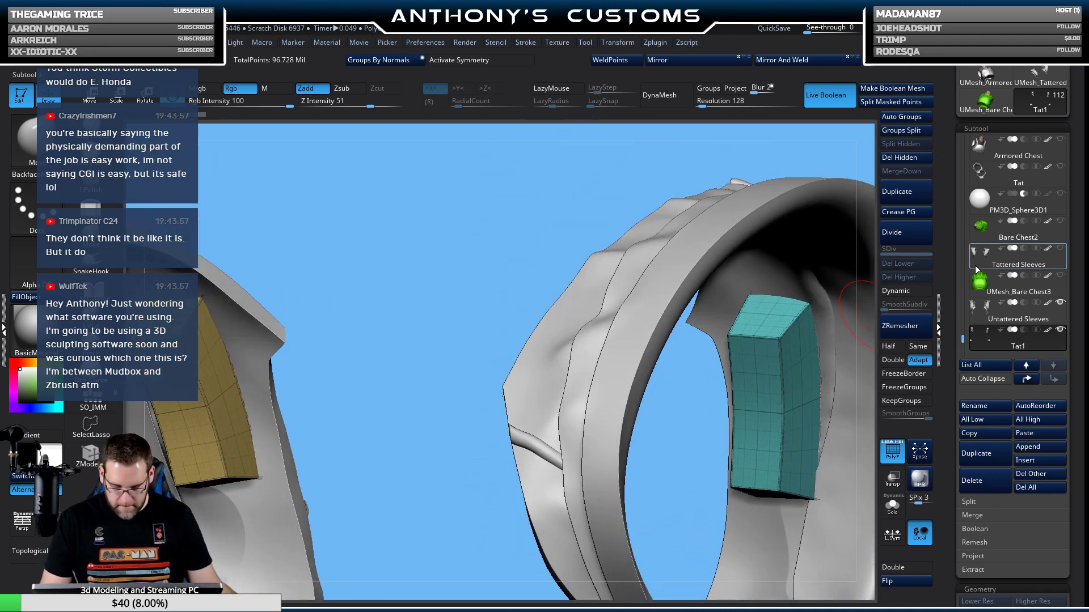
# Select Untattered Sleeves with polygroups shown, resize the Move brush, and reshape the inner sleeve surface around the small connector block.
pyautogui.click(979, 311)
pyautogui.moveTo(500, 371)
pyautogui.mouseDown()
pyautogui.moveTo(450, 443)
pyautogui.moveTo(403, 306)
pyautogui.moveTo(412, 449)
pyautogui.mouseUp()
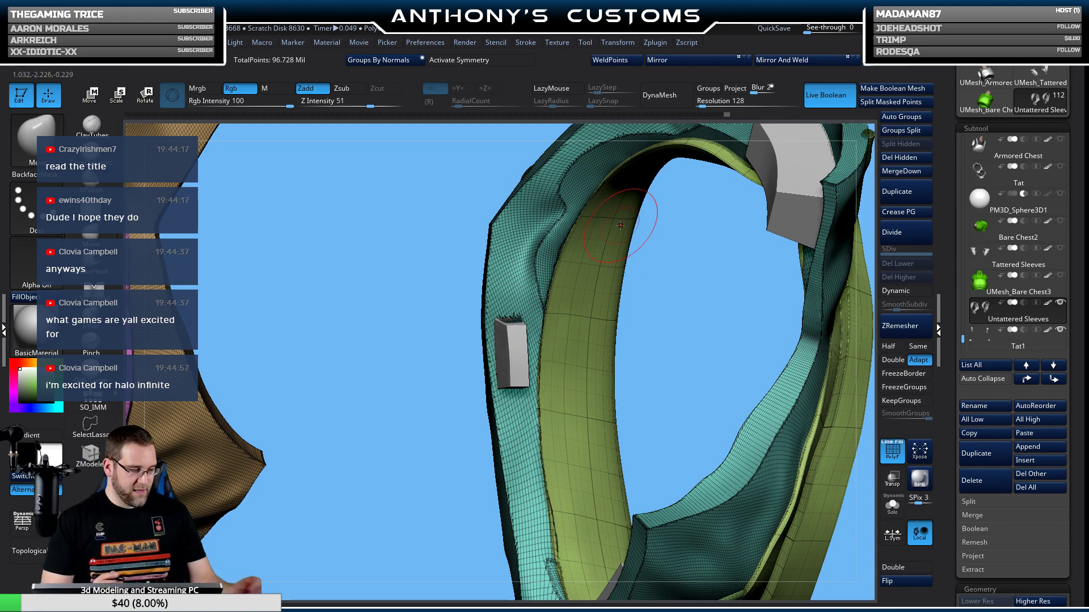
pyautogui.moveTo(666, 278)
pyautogui.mouseDown()
pyautogui.moveTo(666, 352)
pyautogui.moveTo(647, 338)
pyautogui.mouseUp()
pyautogui.press('space')
pyautogui.moveTo(414, 353); pyautogui.dragTo(423, 353)
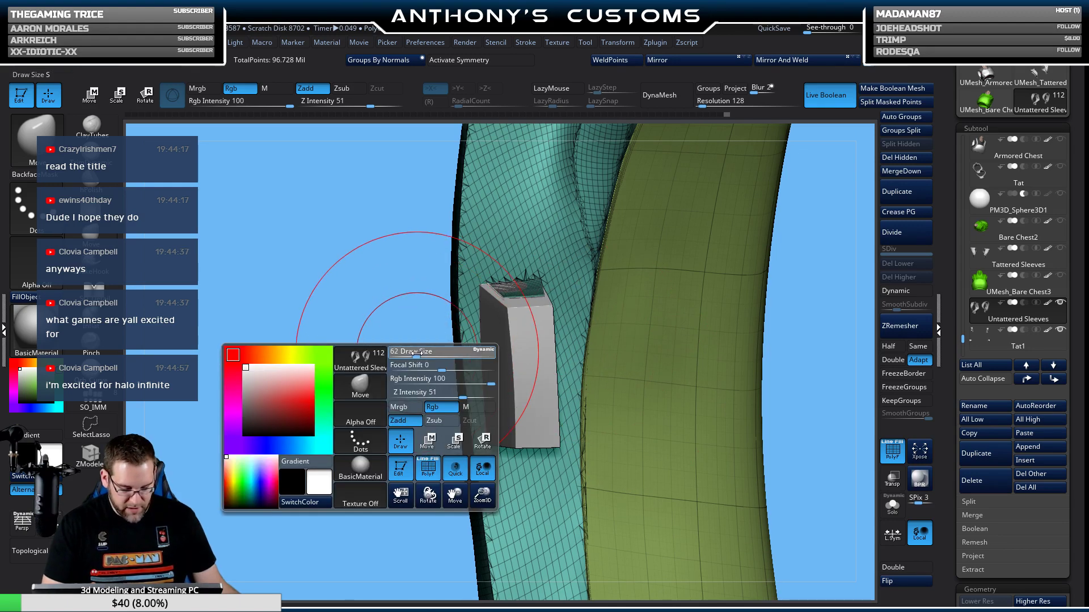
pyautogui.press('space')
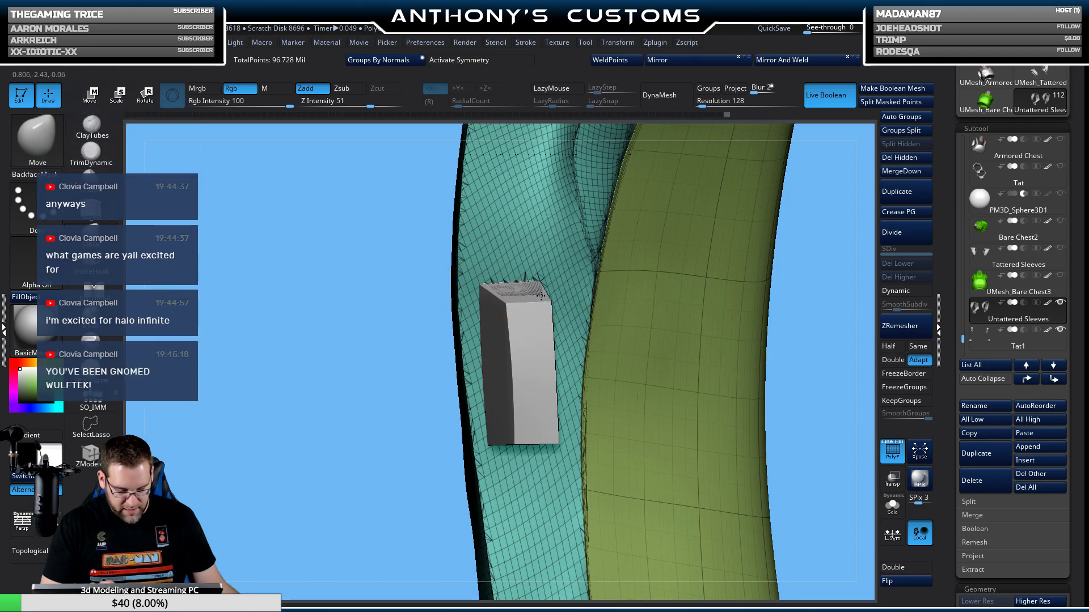
pyautogui.moveTo(827, 195)
pyautogui.mouseDown()
pyautogui.moveTo(789, 299)
pyautogui.moveTo(767, 290)
pyautogui.moveTo(809, 257)
pyautogui.moveTo(771, 278)
pyautogui.mouseUp()
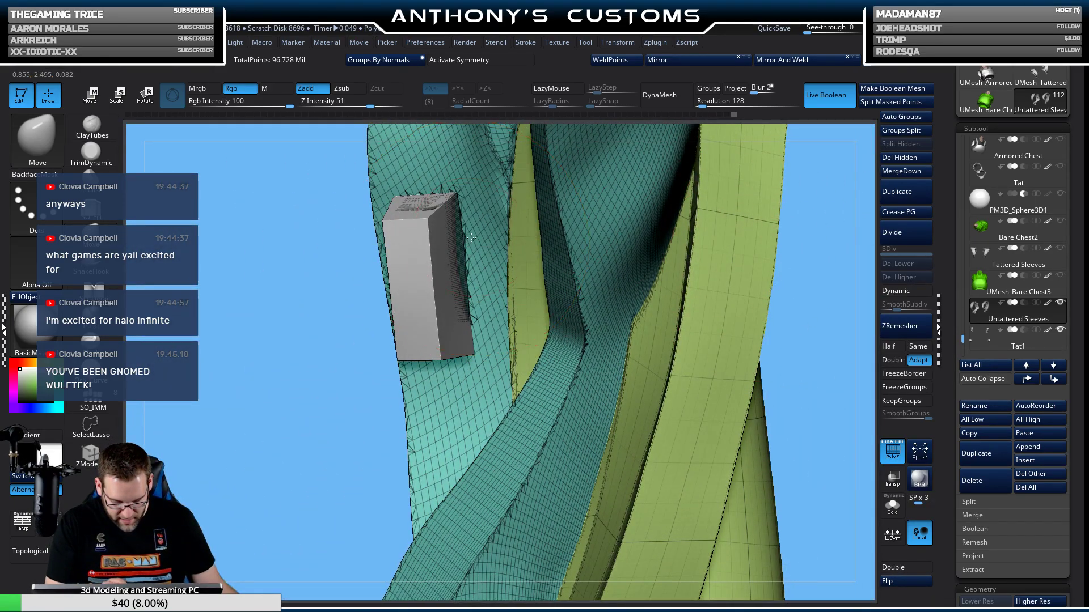
pyautogui.press('space')
pyautogui.moveTo(473, 239)
pyautogui.mouseDown()
pyautogui.moveTo(456, 239)
pyautogui.moveTo(465, 197)
pyautogui.mouseUp()
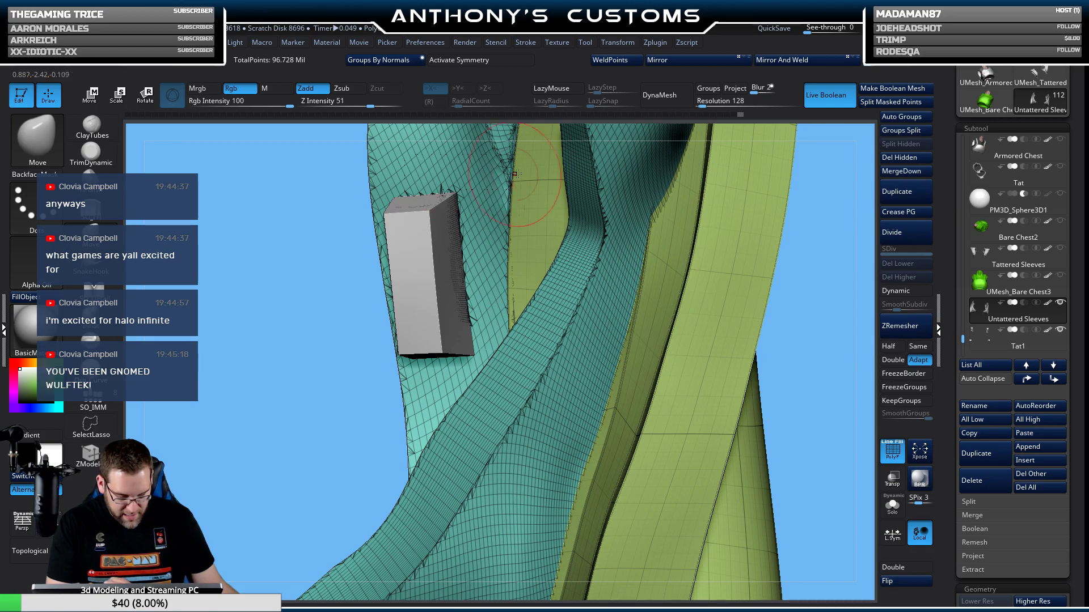
# Adjust the inner surface of Untattered Sleeves around the large connector block with the Move brush, checking the fit from several angles.
pyautogui.moveTo(778, 312); pyautogui.dragTo(804, 272)
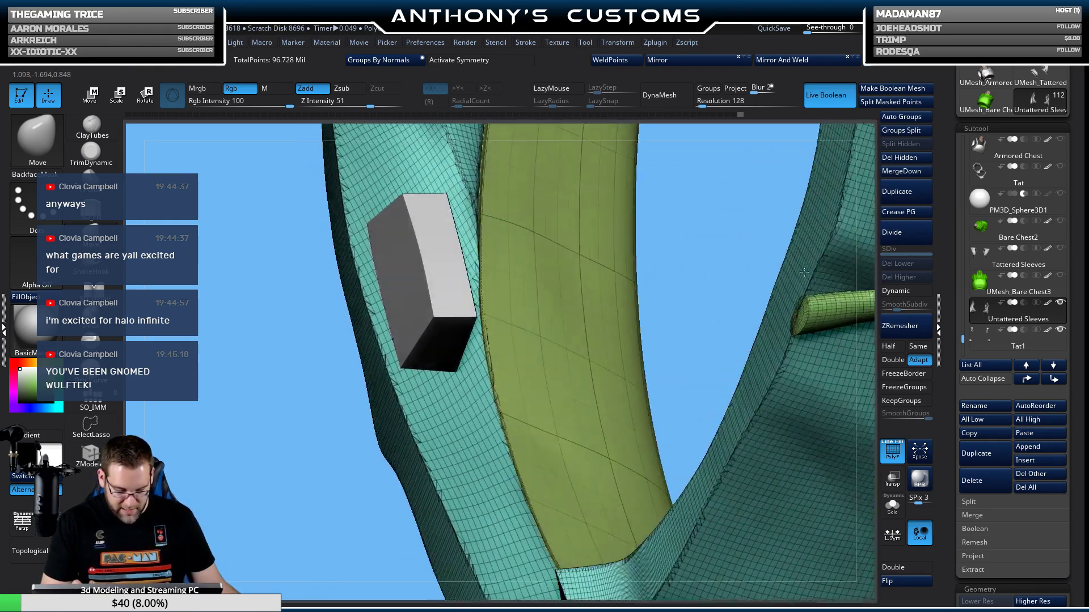
pyautogui.moveTo(703, 245); pyautogui.dragTo(794, 263)
pyautogui.moveTo(646, 376); pyautogui.dragTo(582, 298)
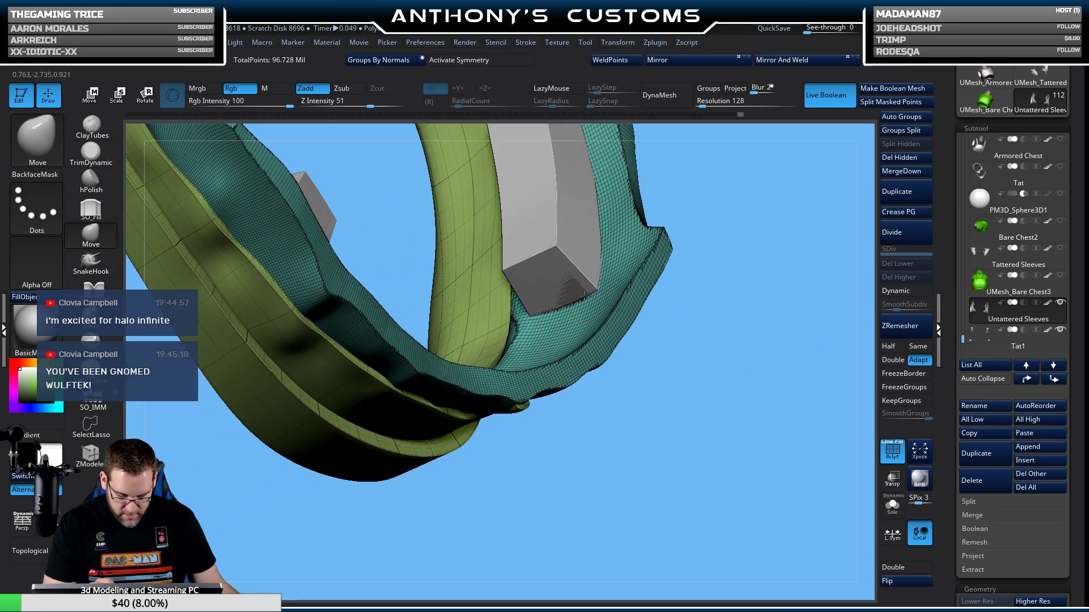
pyautogui.moveTo(652, 341); pyautogui.dragTo(630, 408)
pyautogui.moveTo(693, 390); pyautogui.dragTo(664, 294)
pyautogui.moveTo(650, 213); pyautogui.dragTo(659, 290)
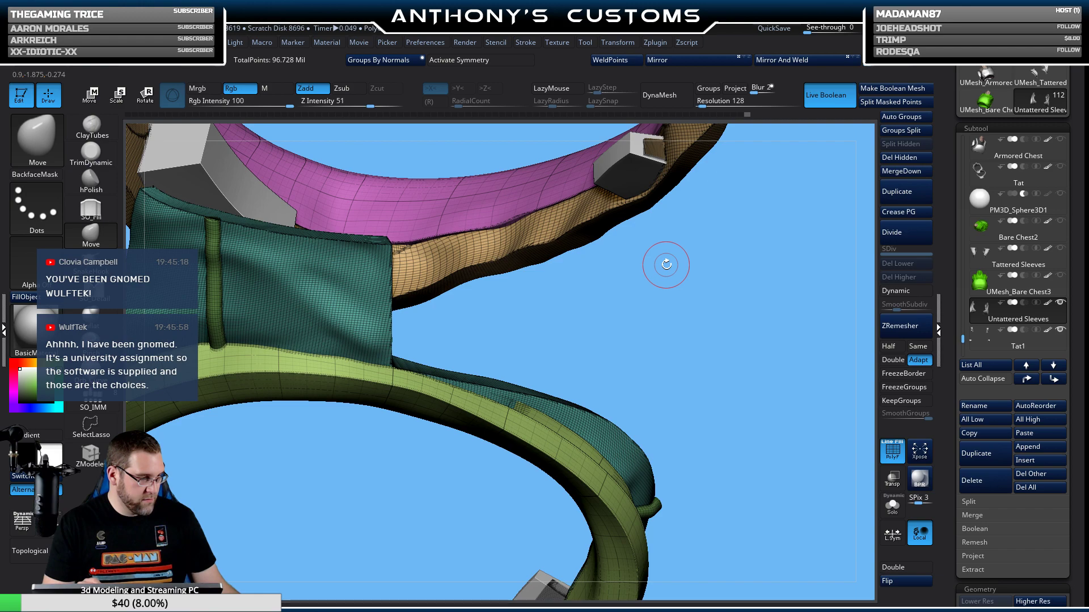
# Check how Untattered Sleeves fits around the connector blocks from several angles and turn off the polygroup display.
pyautogui.moveTo(680, 278); pyautogui.dragTo(388, 339)
pyautogui.press('space')
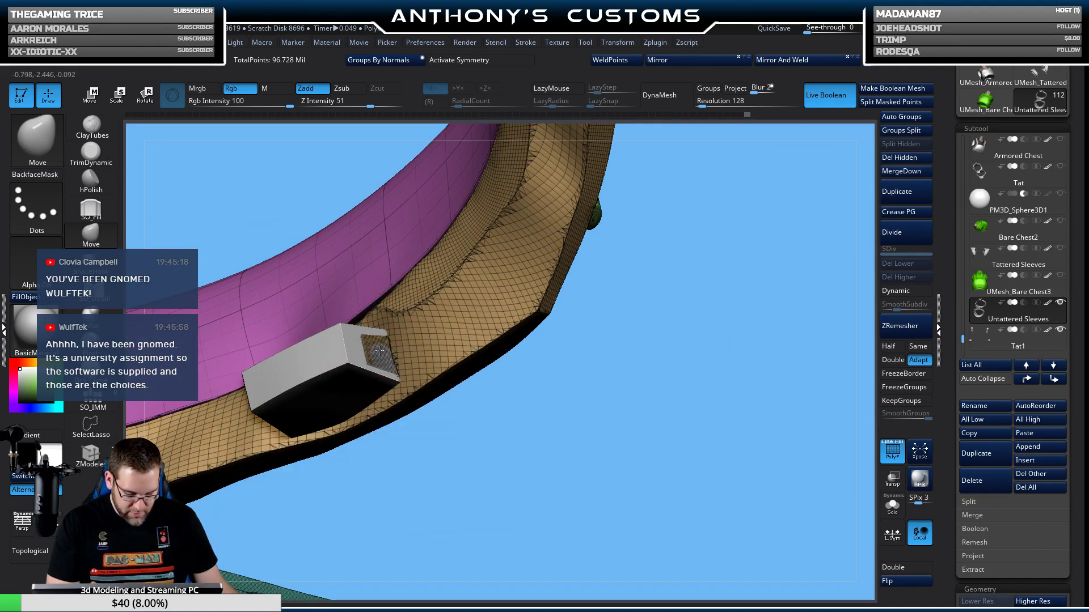
pyautogui.moveTo(458, 397); pyautogui.dragTo(510, 471)
pyautogui.press('f')
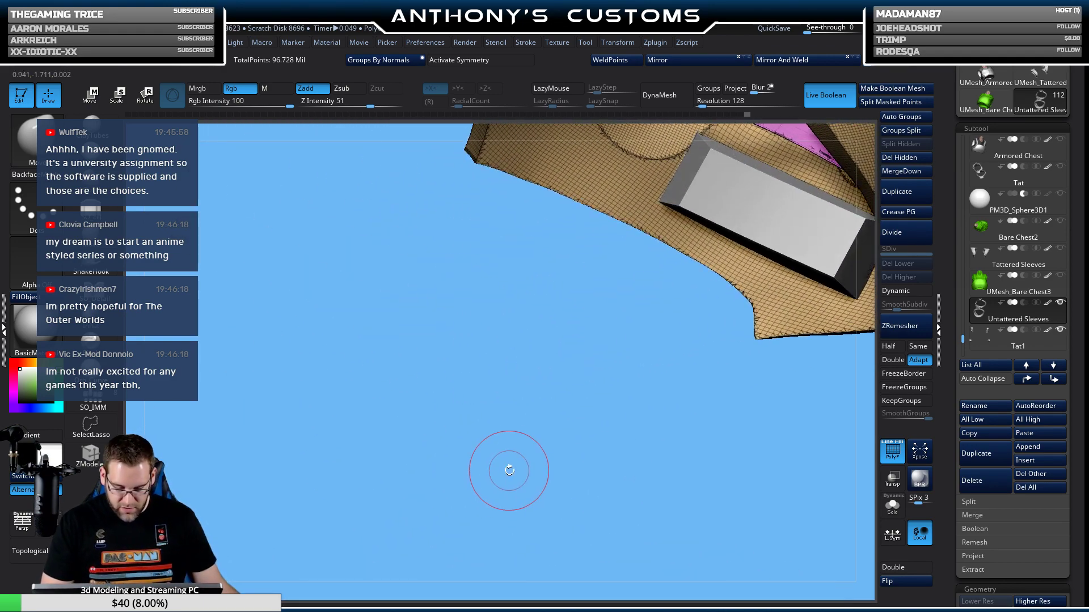
pyautogui.moveTo(583, 355); pyautogui.dragTo(582, 313)
pyautogui.moveTo(502, 405)
pyautogui.mouseDown()
pyautogui.moveTo(498, 461)
pyautogui.moveTo(498, 437)
pyautogui.moveTo(543, 482)
pyautogui.moveTo(498, 462)
pyautogui.moveTo(488, 408)
pyautogui.moveTo(453, 448)
pyautogui.moveTo(409, 469)
pyautogui.moveTo(535, 353)
pyautogui.moveTo(373, 447)
pyautogui.moveTo(430, 393)
pyautogui.moveTo(505, 474)
pyautogui.moveTo(606, 232)
pyautogui.moveTo(661, 297)
pyautogui.moveTo(530, 338)
pyautogui.moveTo(600, 348)
pyautogui.moveTo(820, 205)
pyautogui.moveTo(744, 212)
pyautogui.moveTo(736, 178)
pyautogui.moveTo(697, 306)
pyautogui.moveTo(635, 430)
pyautogui.mouseUp()
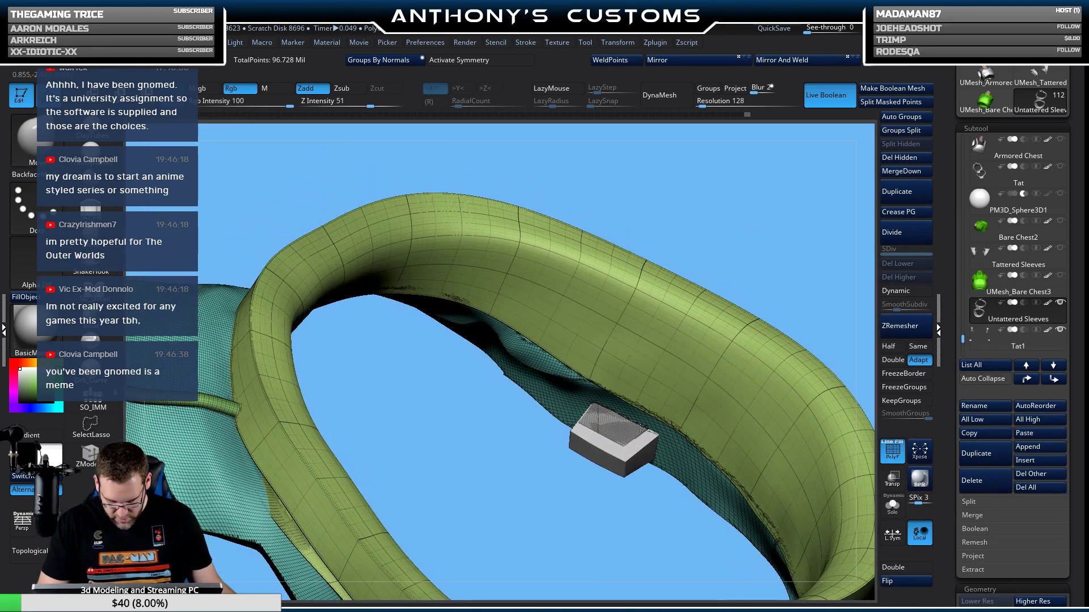
pyautogui.moveTo(602, 416)
pyautogui.mouseDown()
pyautogui.moveTo(579, 470)
pyautogui.moveTo(604, 486)
pyautogui.moveTo(639, 284)
pyautogui.moveTo(628, 209)
pyautogui.moveTo(690, 242)
pyautogui.moveTo(695, 267)
pyautogui.moveTo(747, 182)
pyautogui.moveTo(675, 220)
pyautogui.moveTo(709, 271)
pyautogui.mouseUp()
pyautogui.hotkey('shift', 'f')
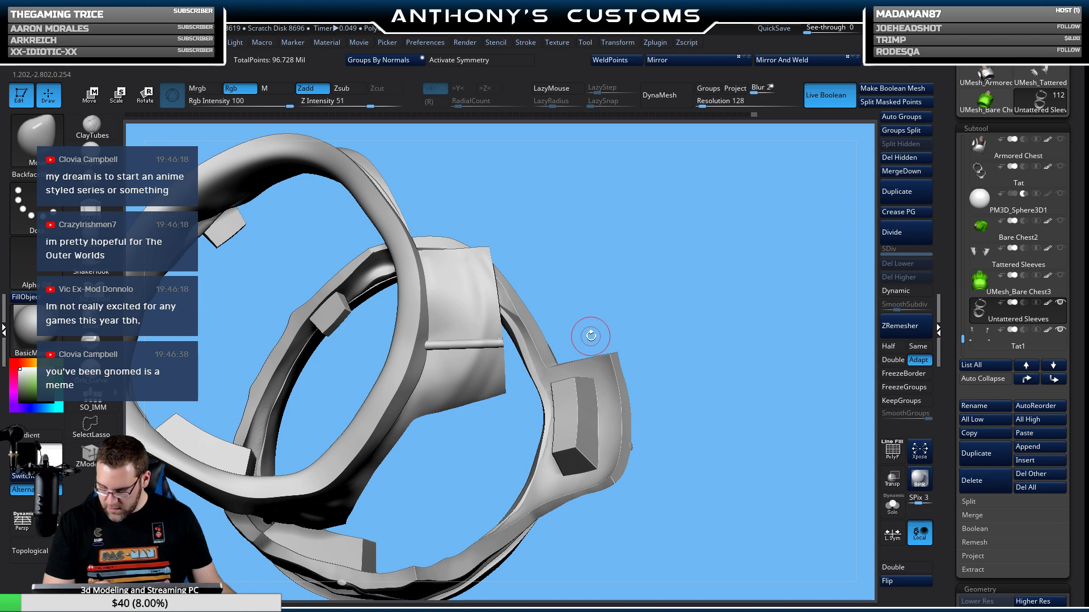
# Select Tat1, fill its connector blocks with green, and inspect how they sit inside both sleeves.
pyautogui.keyDown('alt'); pyautogui.click(431, 346); pyautogui.keyUp('alt')
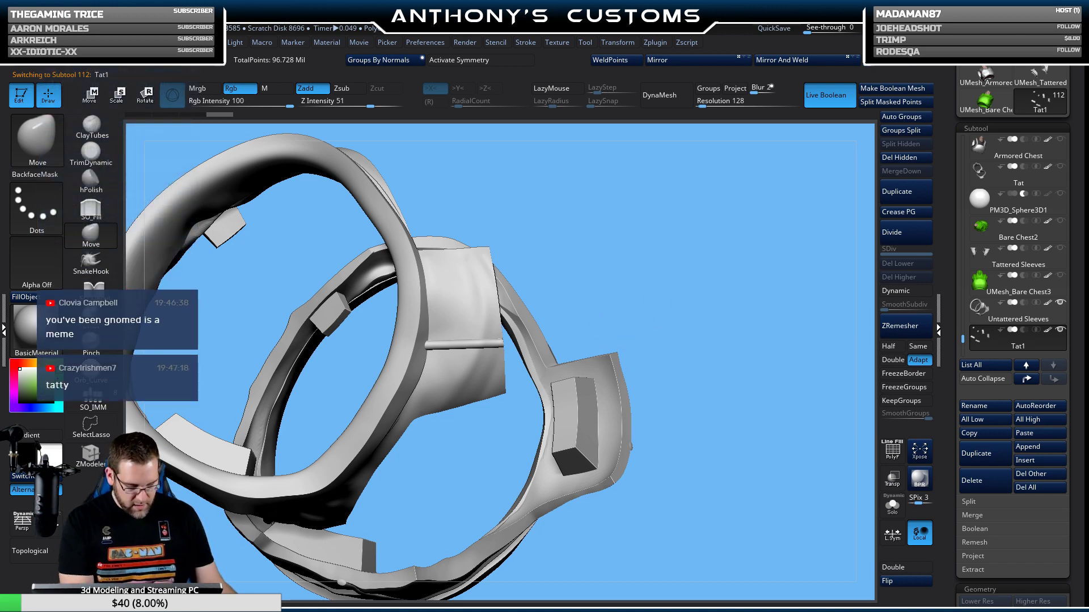
pyautogui.click(25, 397)
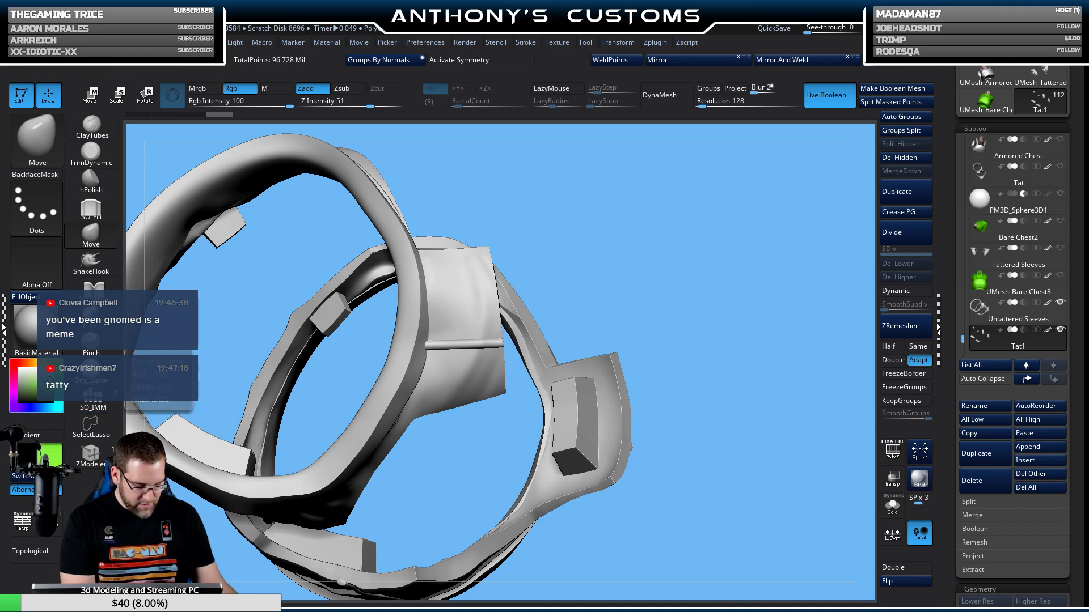
pyautogui.click(25, 297)
pyautogui.moveTo(696, 264); pyautogui.dragTo(533, 301)
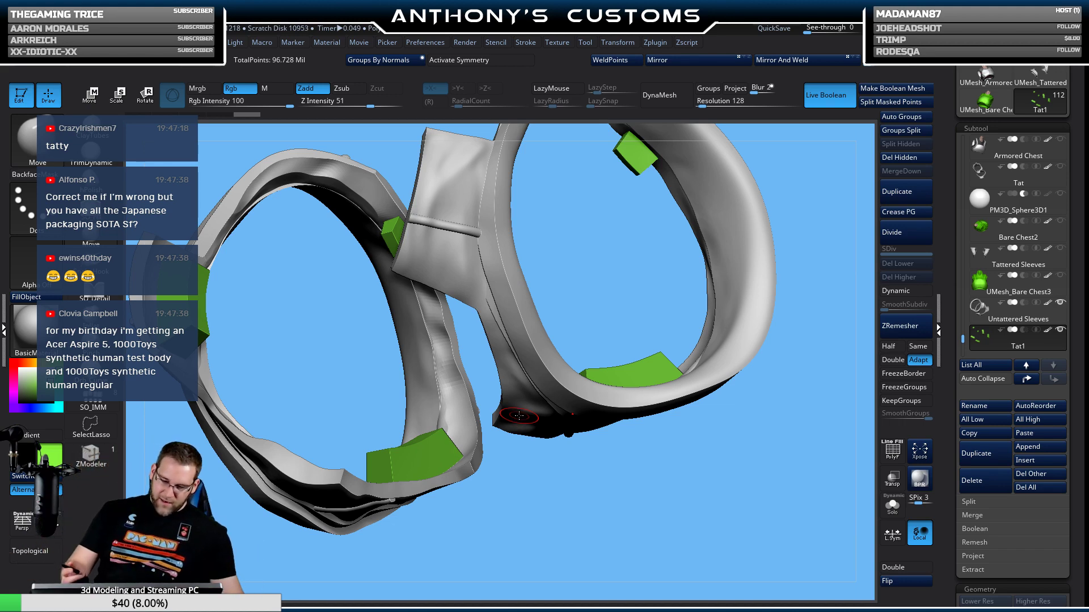
pyautogui.moveTo(676, 464); pyautogui.dragTo(604, 449)
pyautogui.moveTo(596, 392); pyautogui.dragTo(571, 452)
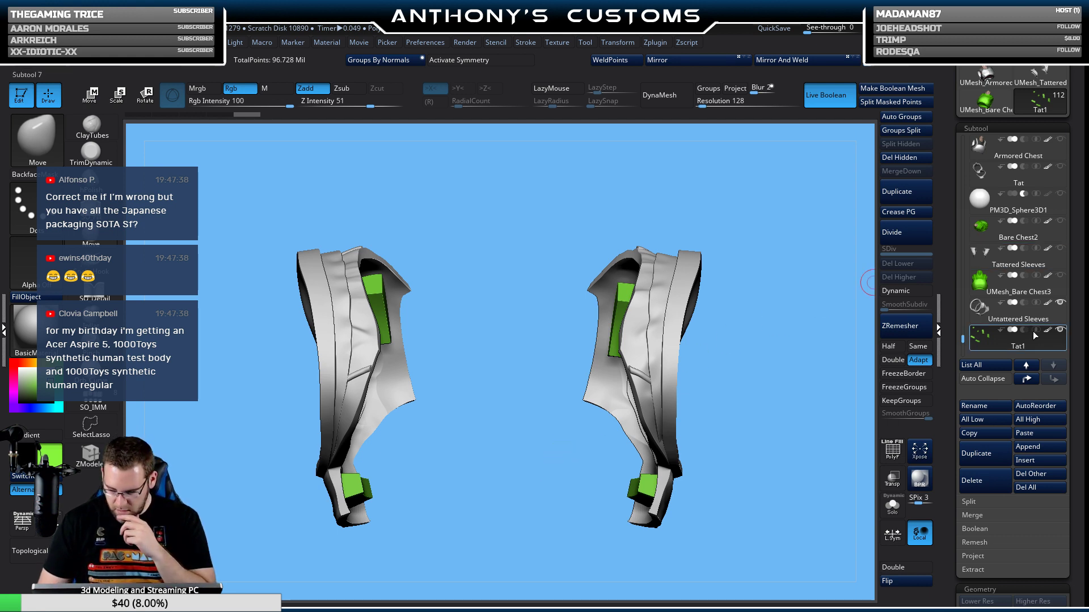
# Fill the Tat1 blocks with white and merge Tat1 into Untattered Sleeves.
pyautogui.click(20, 369)
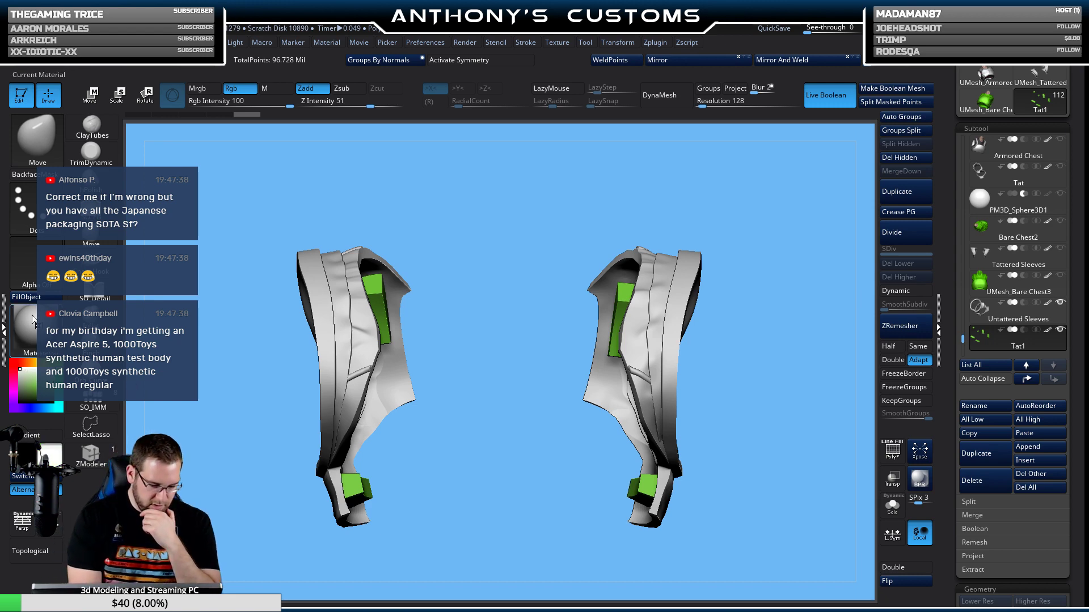
pyautogui.click(26, 297)
pyautogui.click(1002, 334)
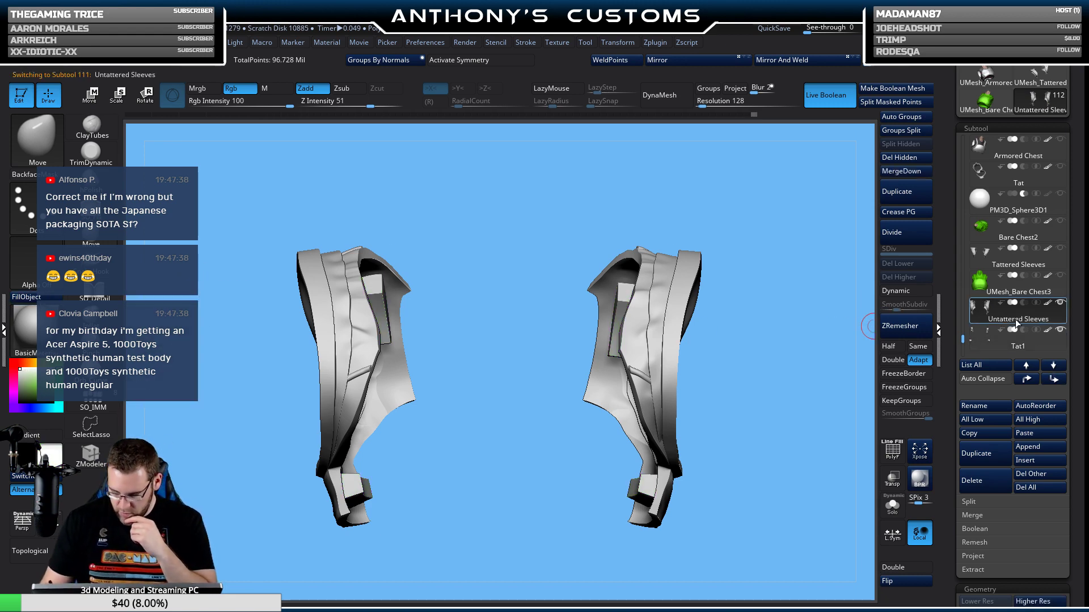
pyautogui.click(1002, 310)
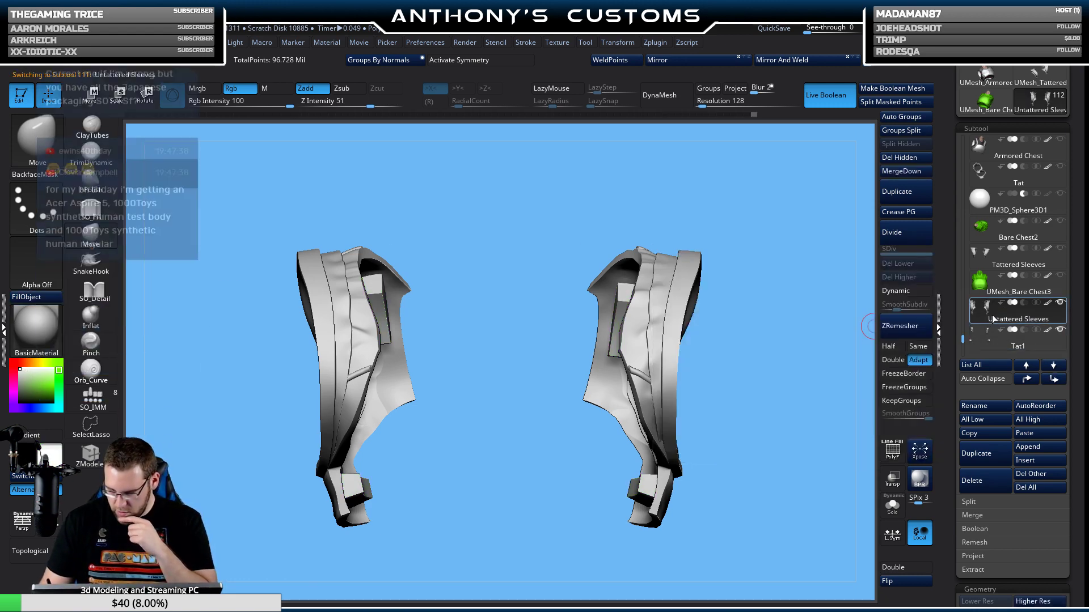
pyautogui.click(901, 171)
pyautogui.click(864, 195)
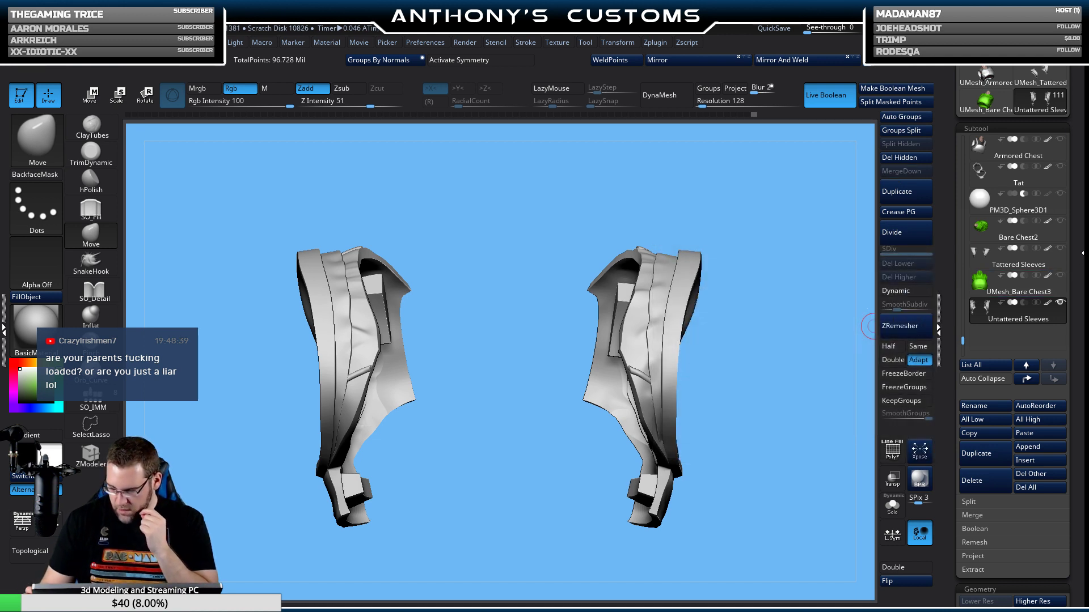
# Move PM3D_Sphere3D1 directly below Untattered Sleeves in the subtool order, show it, and make a Boolean mesh from both.
pyautogui.click(1018, 205)
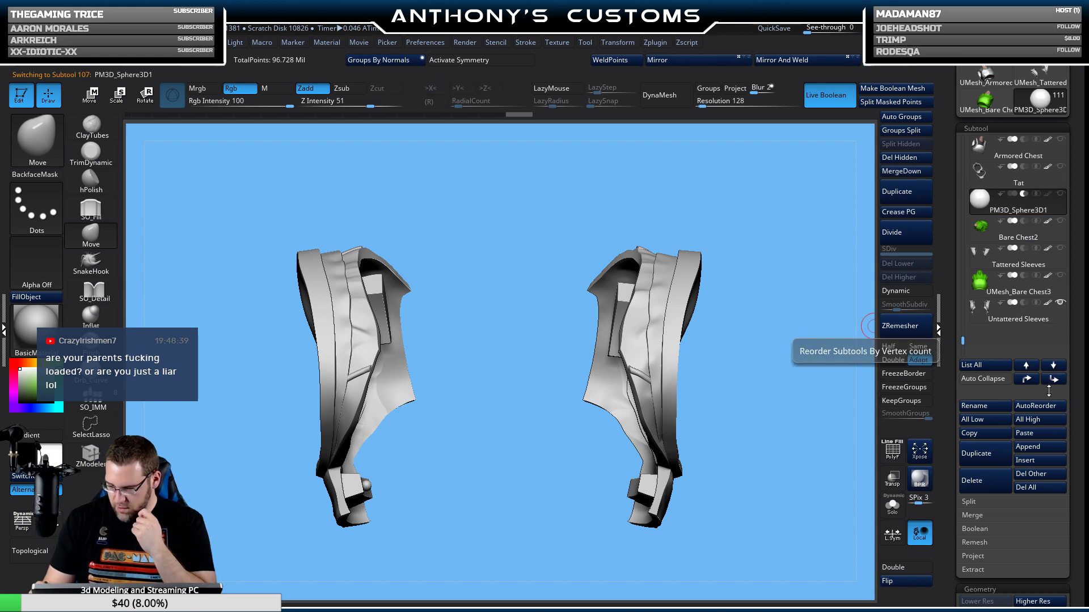
pyautogui.click(1054, 379)
pyautogui.click(1053, 379)
pyautogui.click(1053, 378)
pyautogui.click(1053, 379)
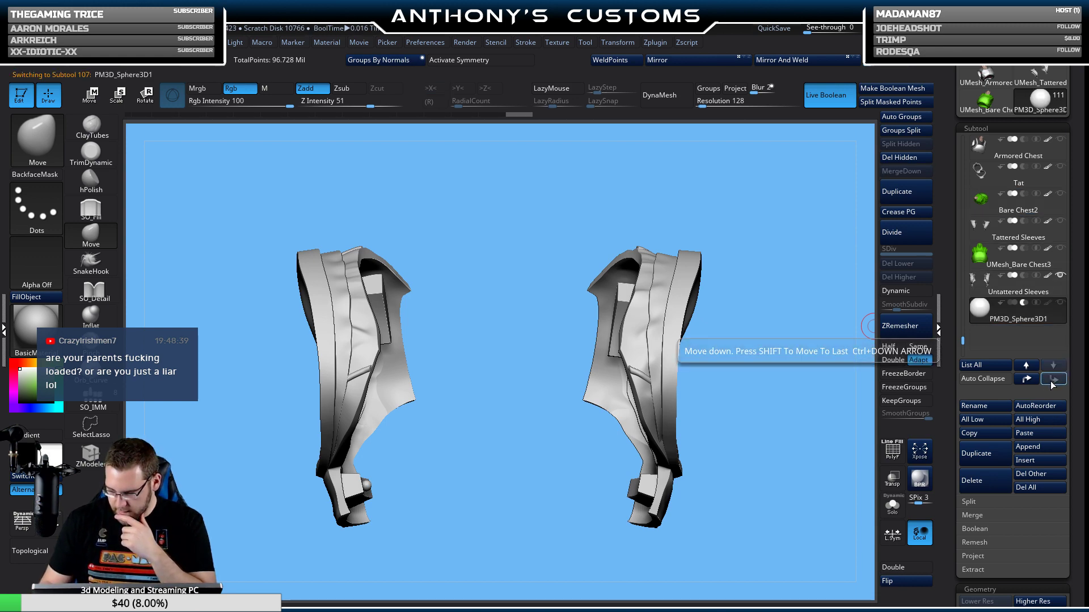
pyautogui.click(1059, 302)
pyautogui.moveTo(807, 428); pyautogui.dragTo(819, 409)
pyautogui.click(907, 93)
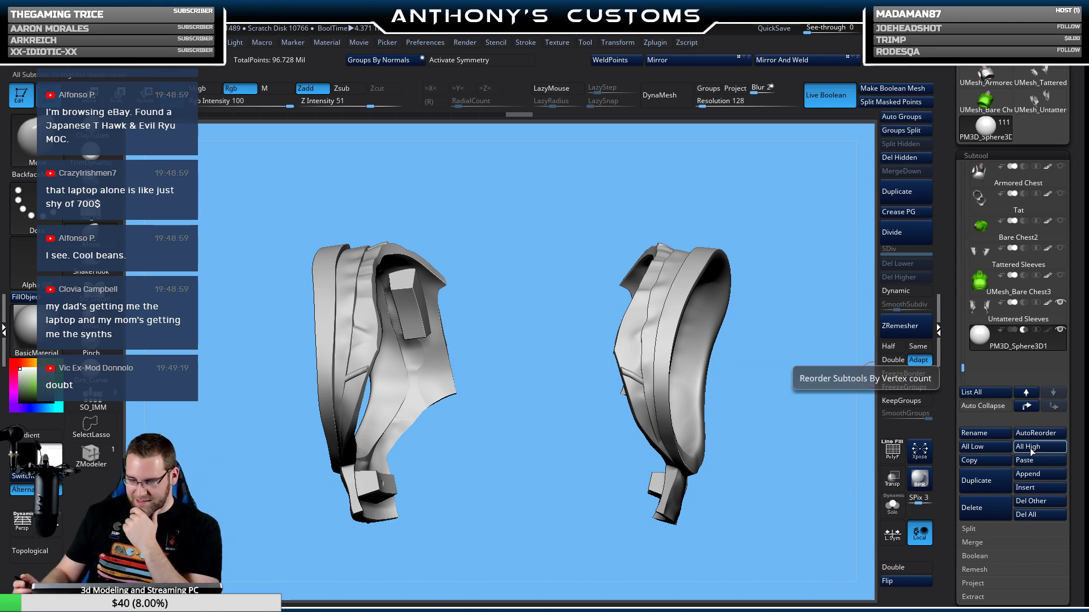
# Insert the UMesh_Untattered Sleeves Boolean result as a subtool, check its fit against UMesh_Bare Chest3, and hide the chest again.
pyautogui.click(1031, 489)
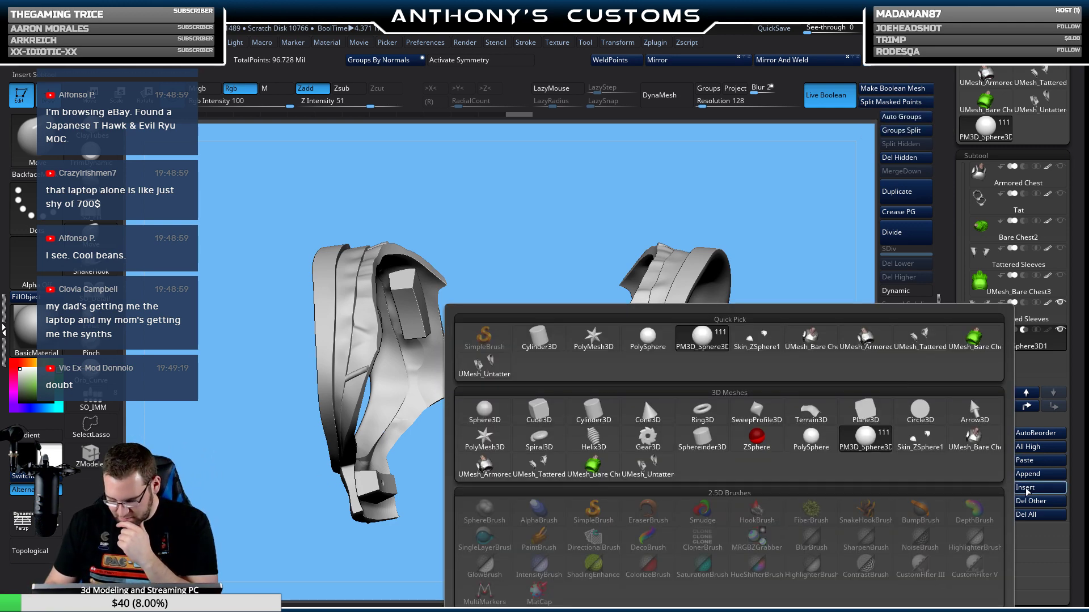
pyautogui.click(657, 472)
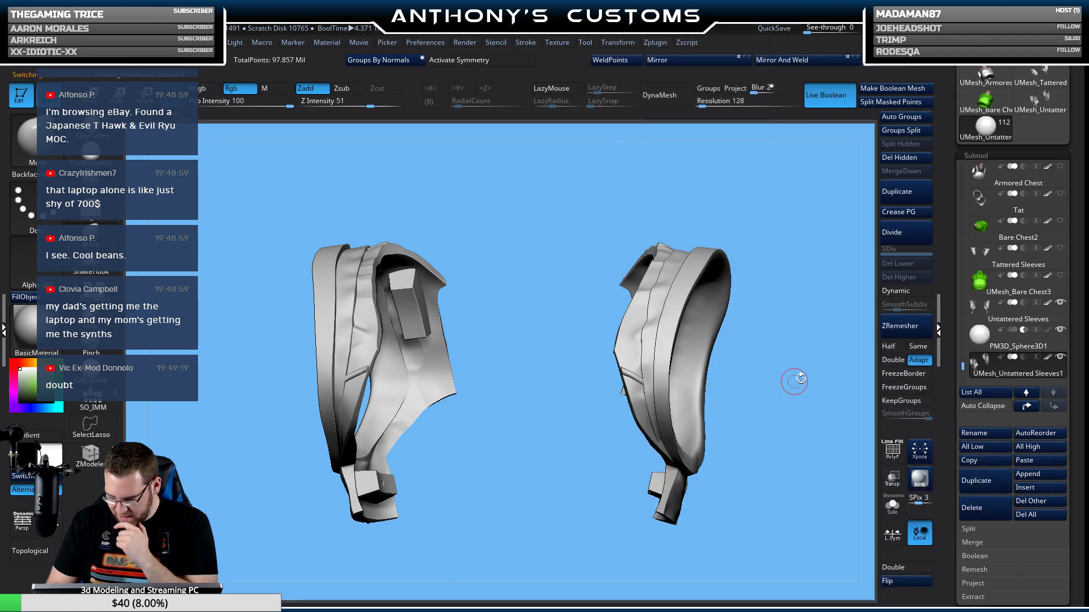
pyautogui.click(1060, 276)
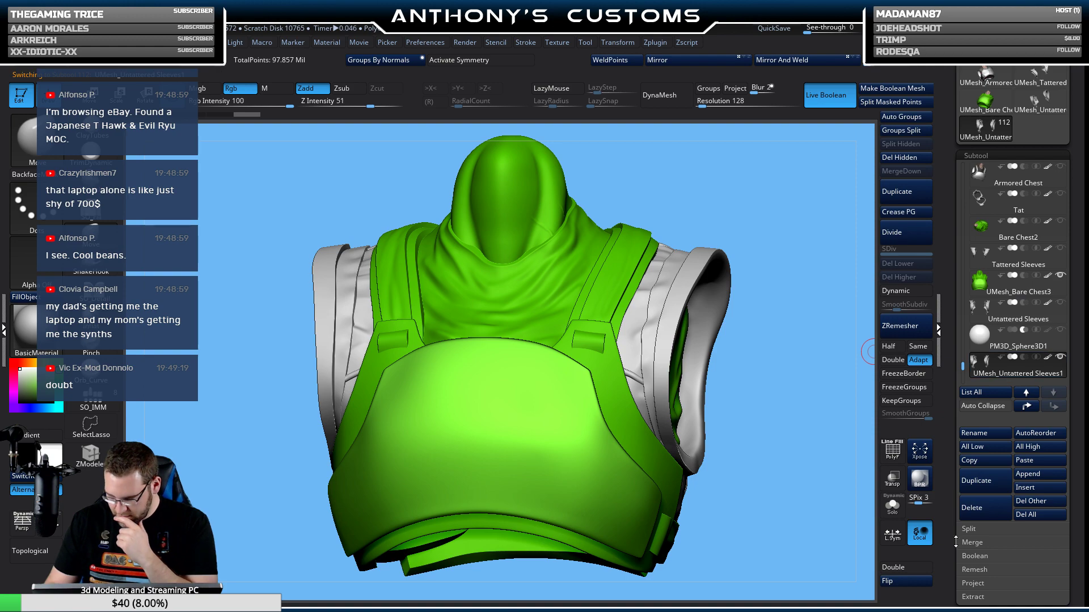
pyautogui.moveTo(862, 536); pyautogui.dragTo(768, 457)
pyautogui.click(1056, 275)
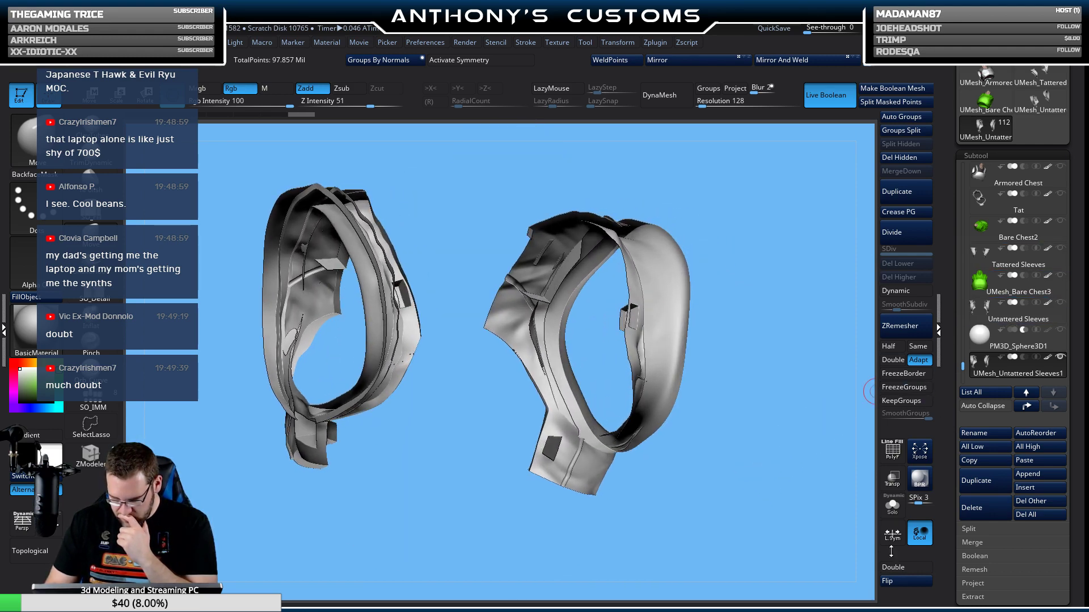
pyautogui.moveTo(772, 499); pyautogui.dragTo(799, 479)
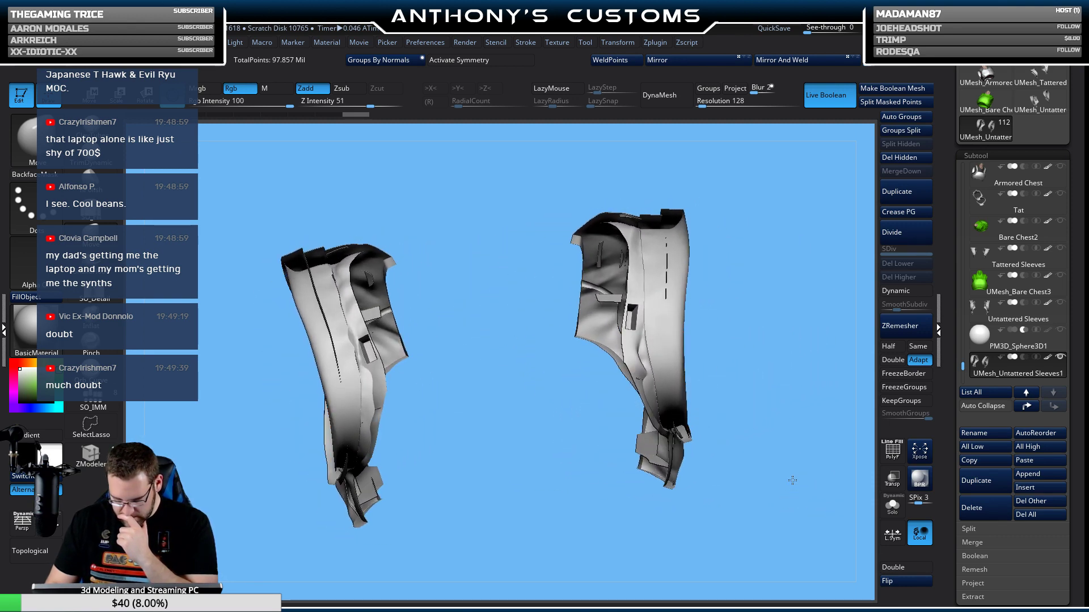
# Split UMesh_Untattered Sleeves1 into its separate parts.
pyautogui.moveTo(963, 363); pyautogui.dragTo(964, 369)
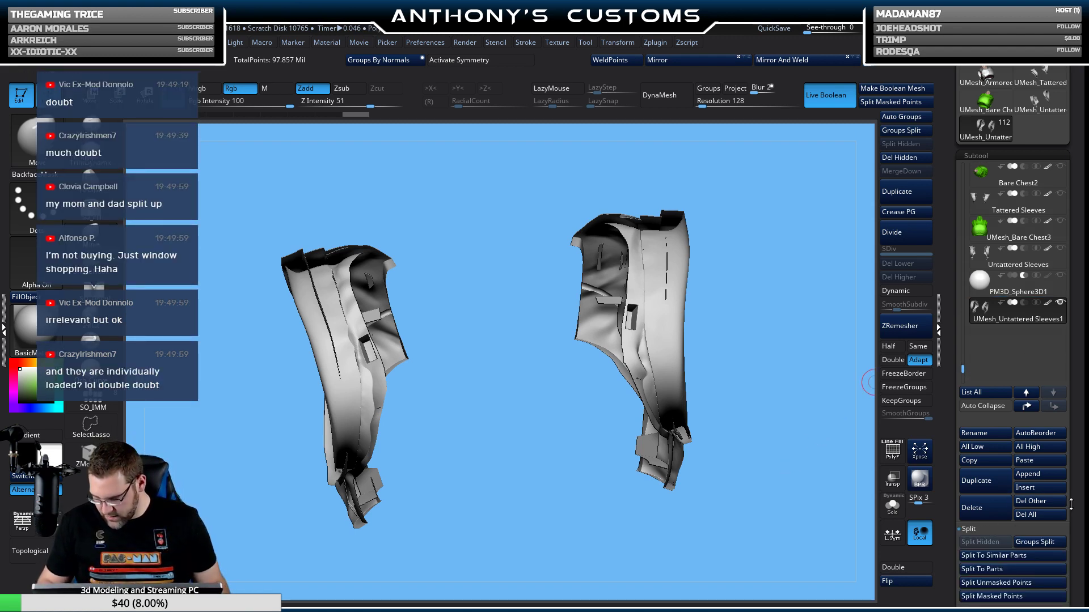
pyautogui.click(1055, 529)
pyautogui.click(987, 526)
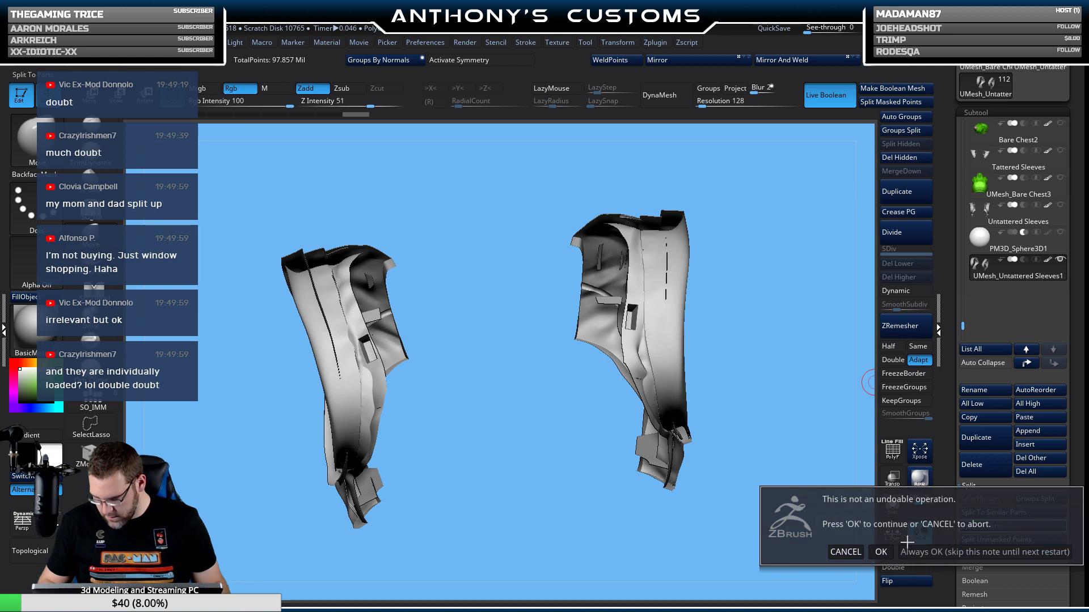
pyautogui.click(879, 551)
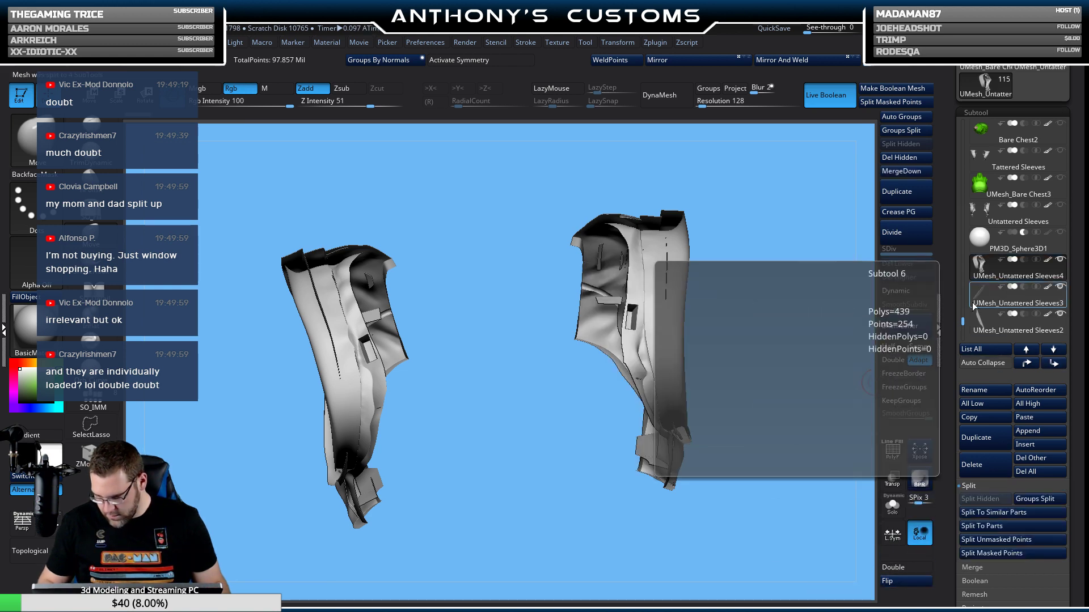
# Review the split parts and delete the stray fragments UMesh_Untattered Sleeves3 and UMesh_Untattered Sleeves2.
pyautogui.scroll(-2, 964, 322)
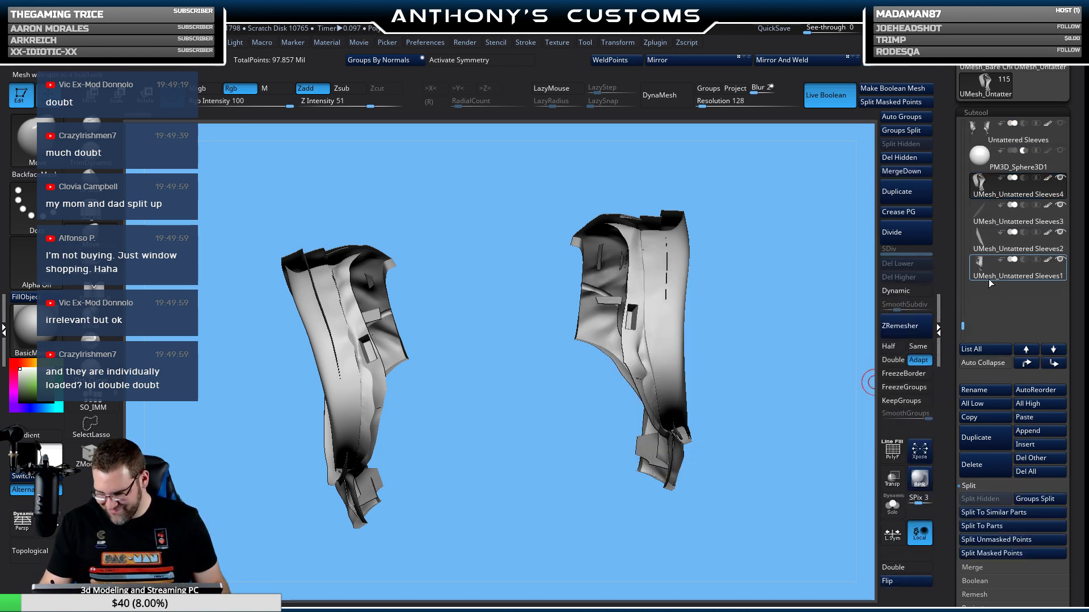
pyautogui.moveTo(991, 278)
pyautogui.moveTo(1000, 193)
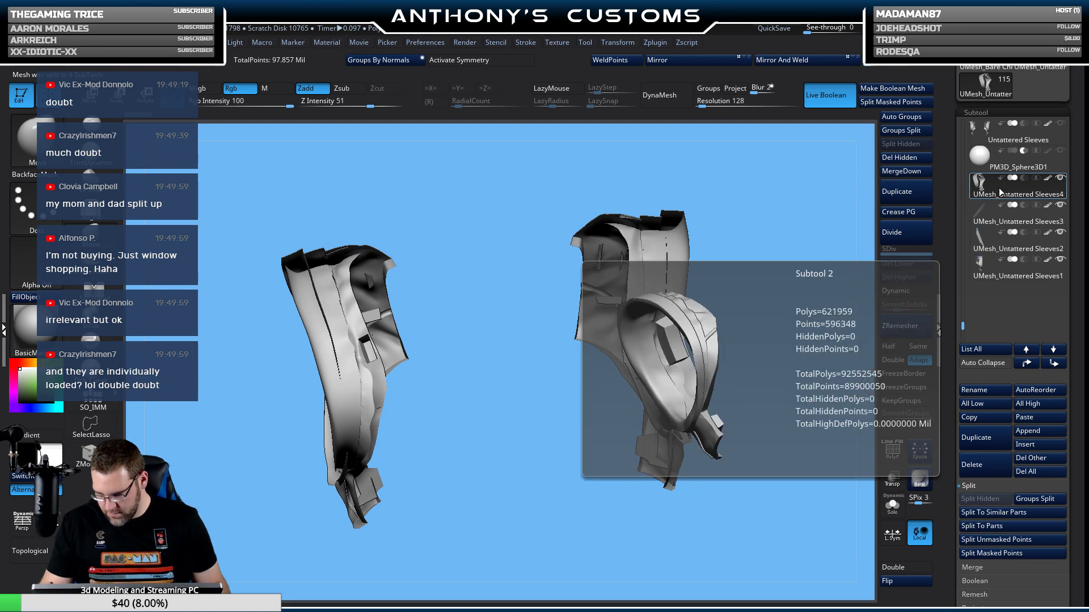
pyautogui.moveTo(999, 212)
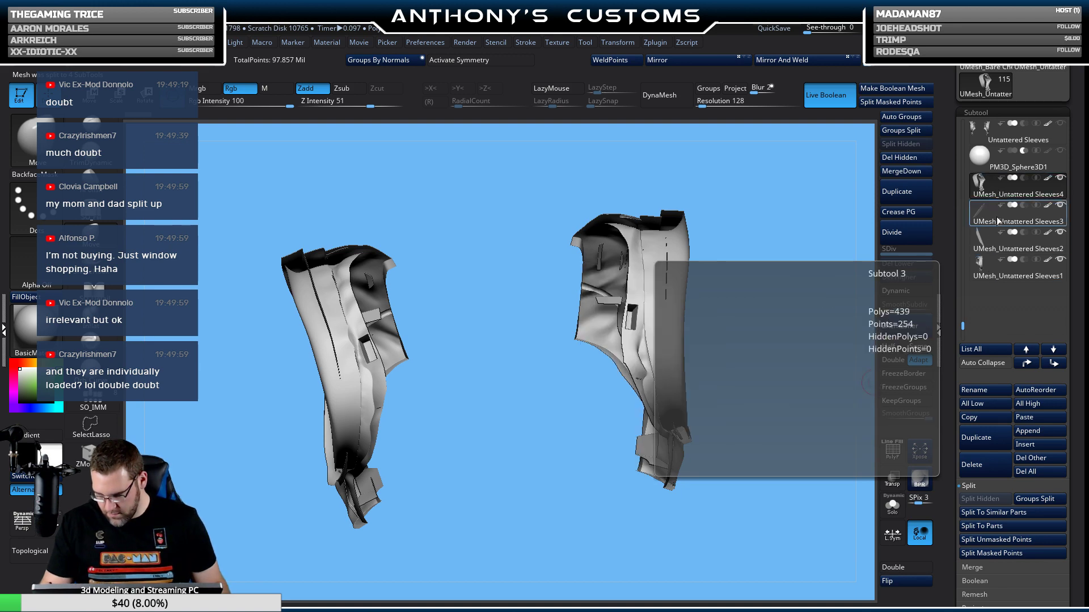
pyautogui.click(999, 219)
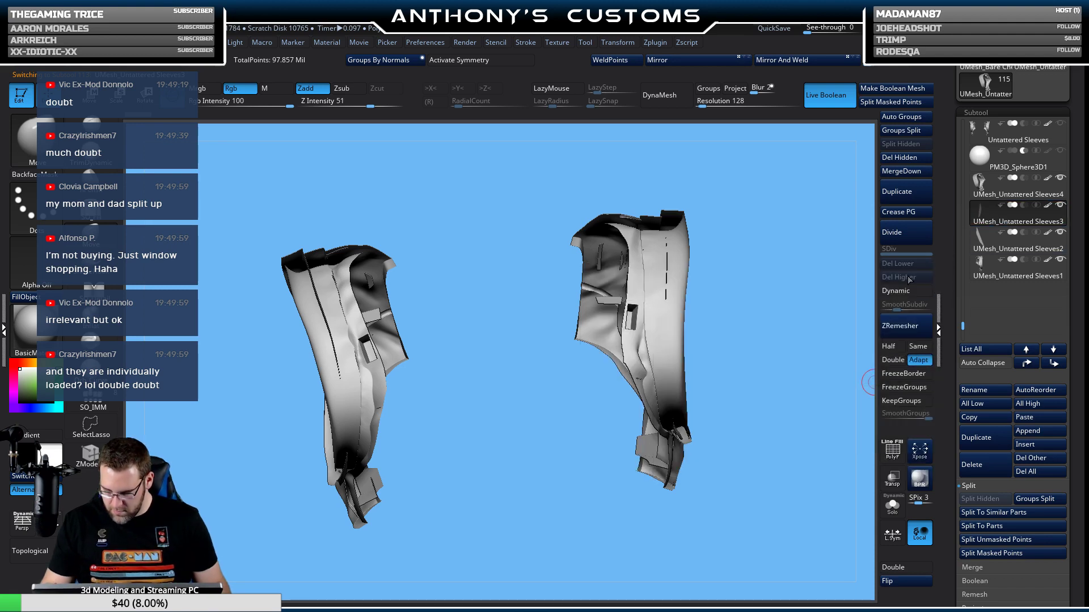
pyautogui.click(902, 157)
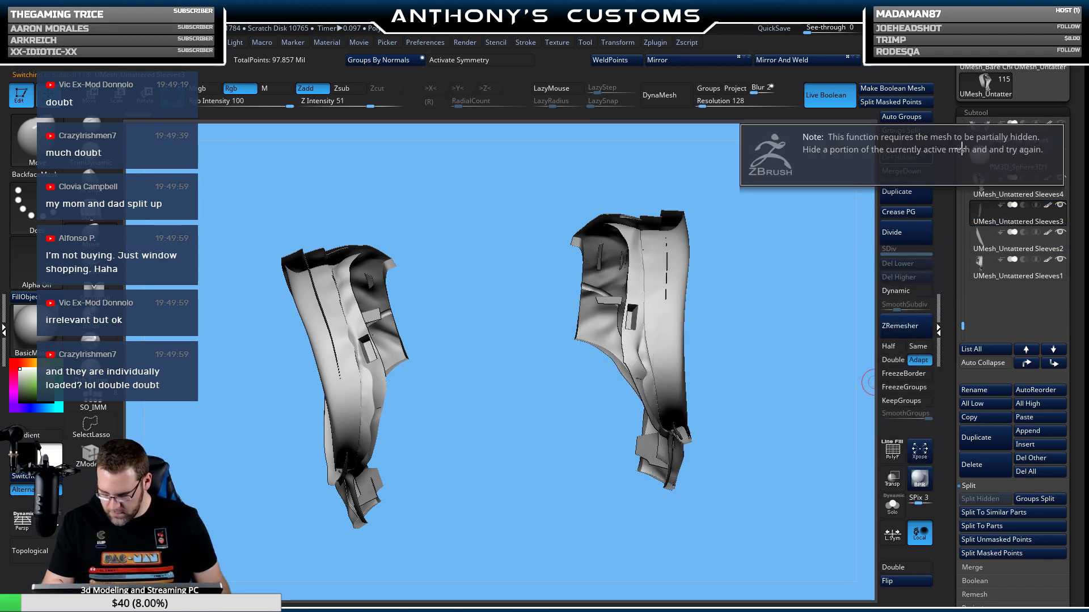
pyautogui.click(966, 474)
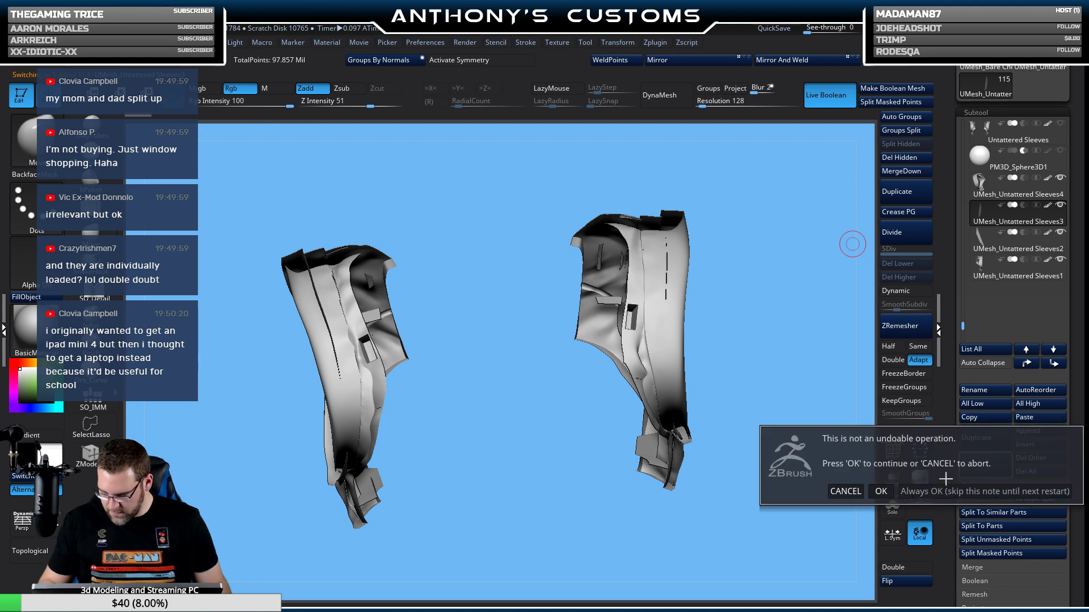
pyautogui.click(880, 491)
pyautogui.click(967, 475)
pyautogui.click(881, 494)
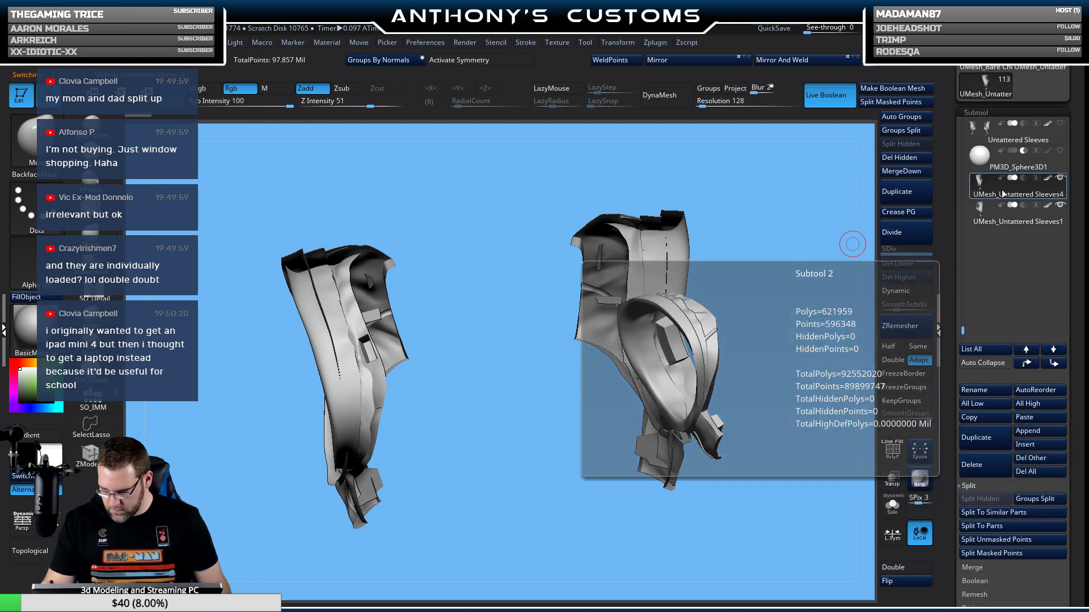
# Merge UMesh_Untattered Sleeves4 with UMesh_Untattered Sleeves1, flip the merged mesh's normals, and turn off the polygroup display.
pyautogui.click(1008, 198)
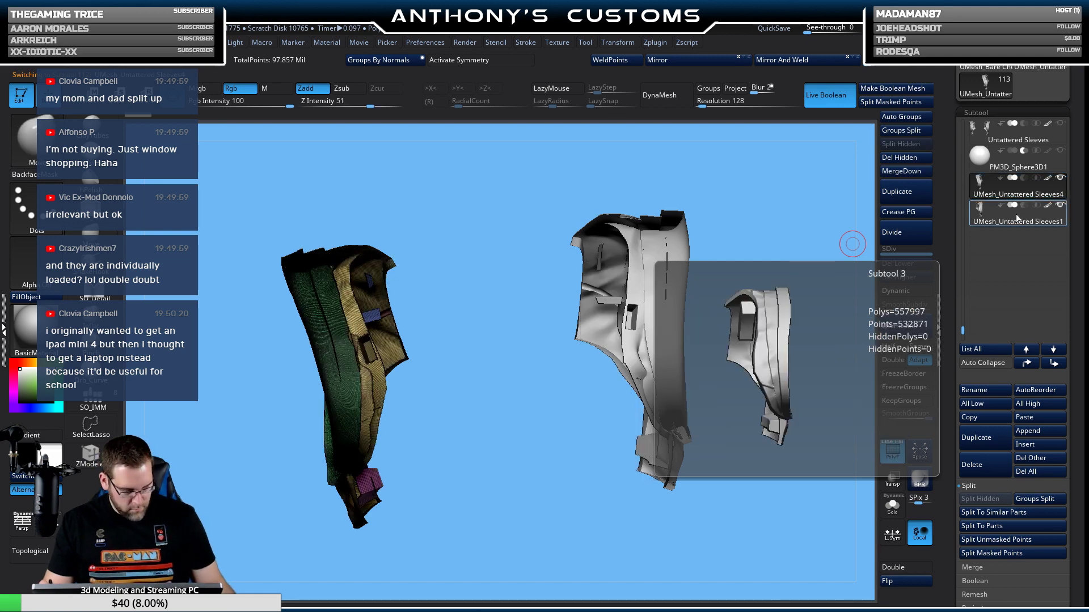
pyautogui.click(1015, 214)
pyautogui.click(995, 193)
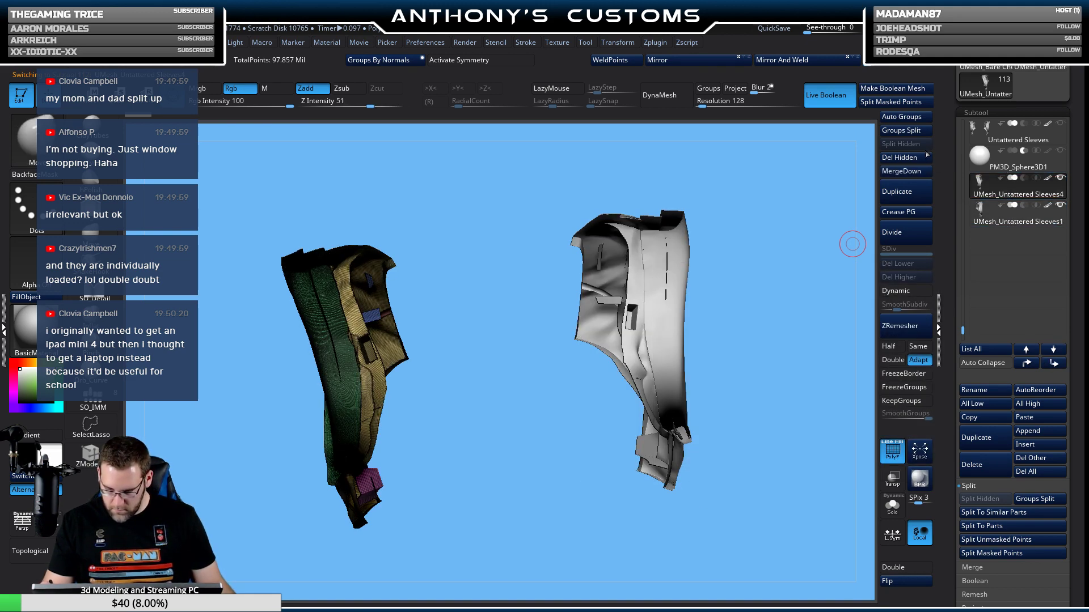
pyautogui.click(902, 171)
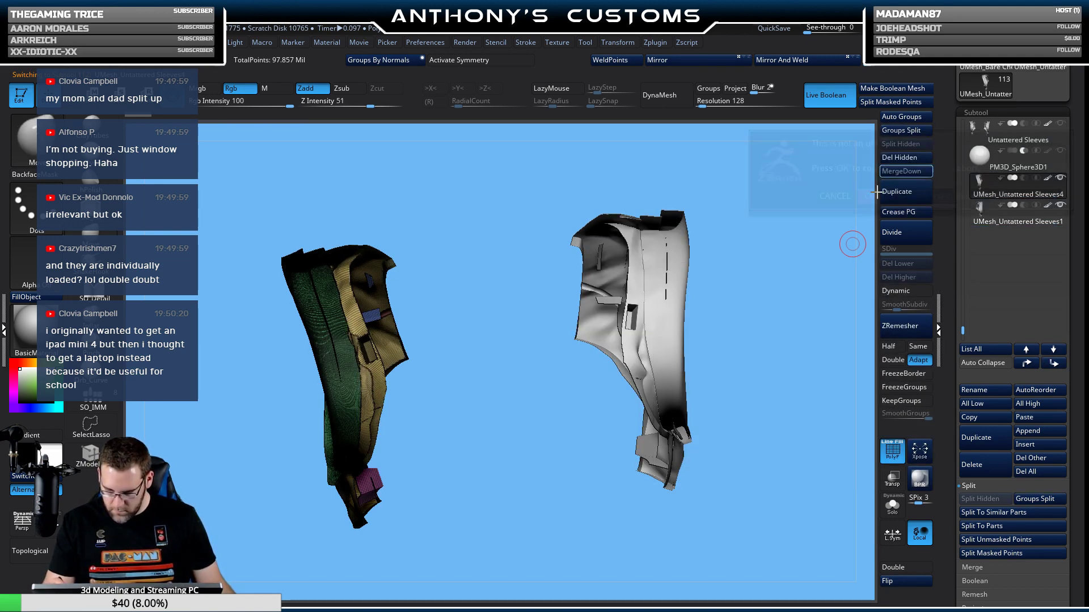
pyautogui.click(873, 195)
pyautogui.click(910, 583)
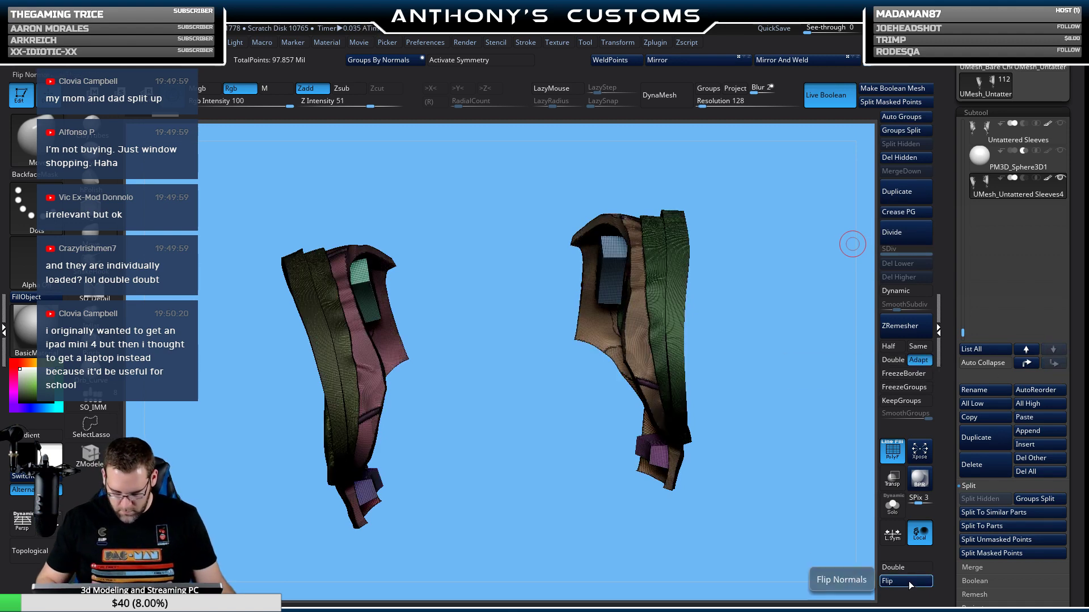
pyautogui.hotkey('shift', 'f')
pyautogui.moveTo(839, 519)
pyautogui.mouseDown()
pyautogui.moveTo(771, 504)
pyautogui.moveTo(839, 423)
pyautogui.mouseUp()
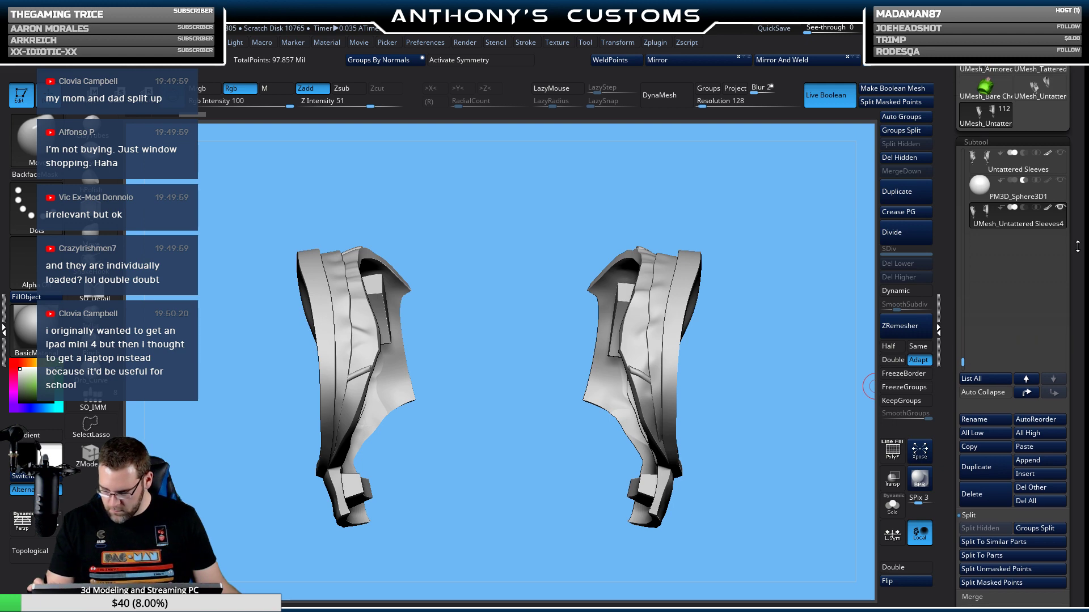
# Show UMesh_Bare Chest3 and check the fit of the merged sleeves around the chest from an angled view.
pyautogui.moveTo(964, 362); pyautogui.dragTo(964, 351)
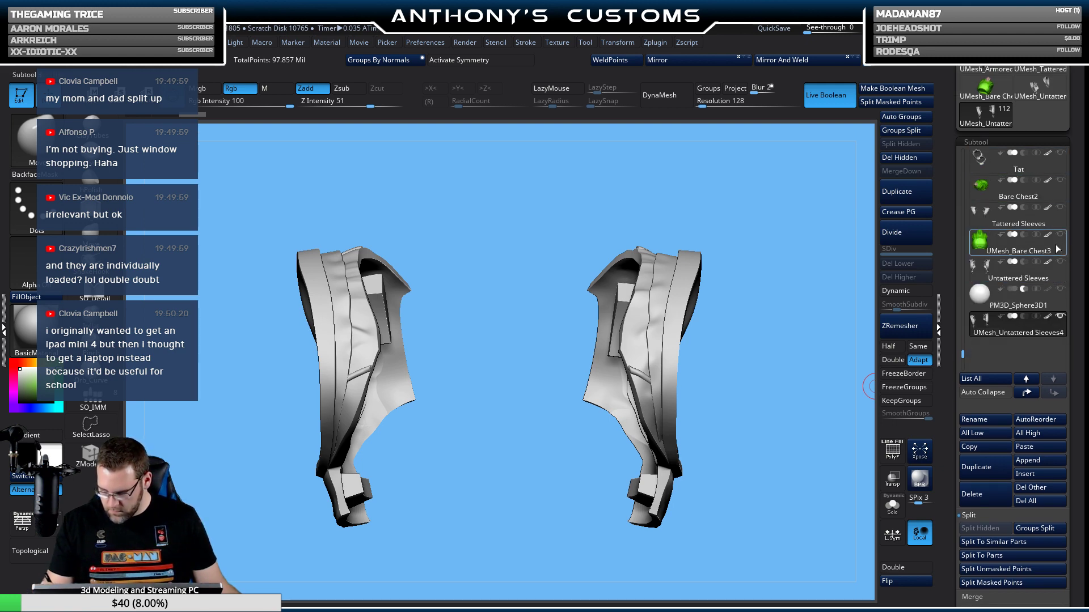
pyautogui.click(1060, 234)
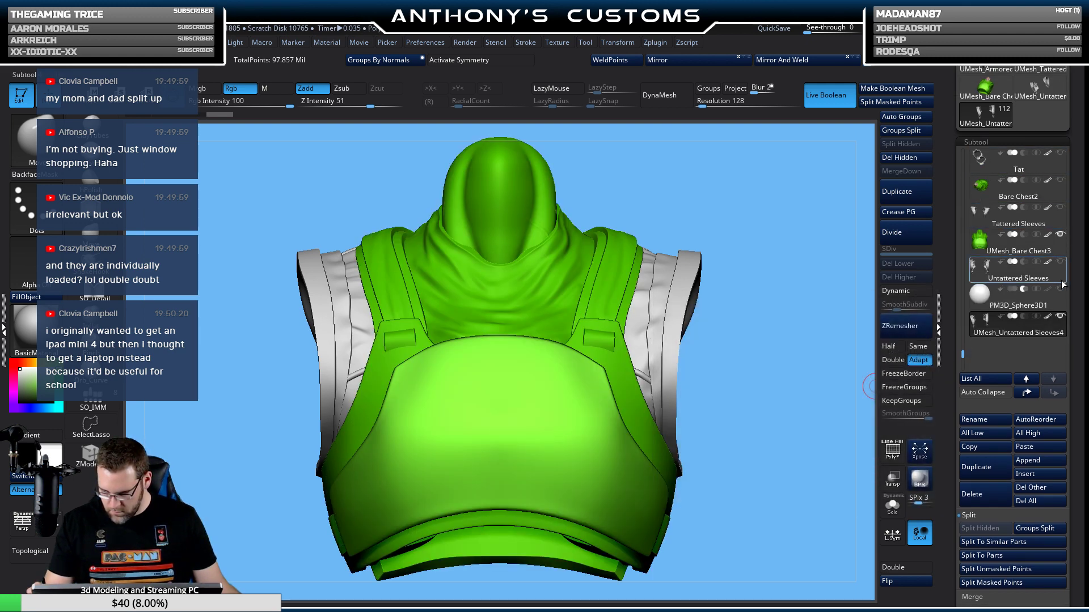
pyautogui.moveTo(864, 375); pyautogui.dragTo(788, 382)
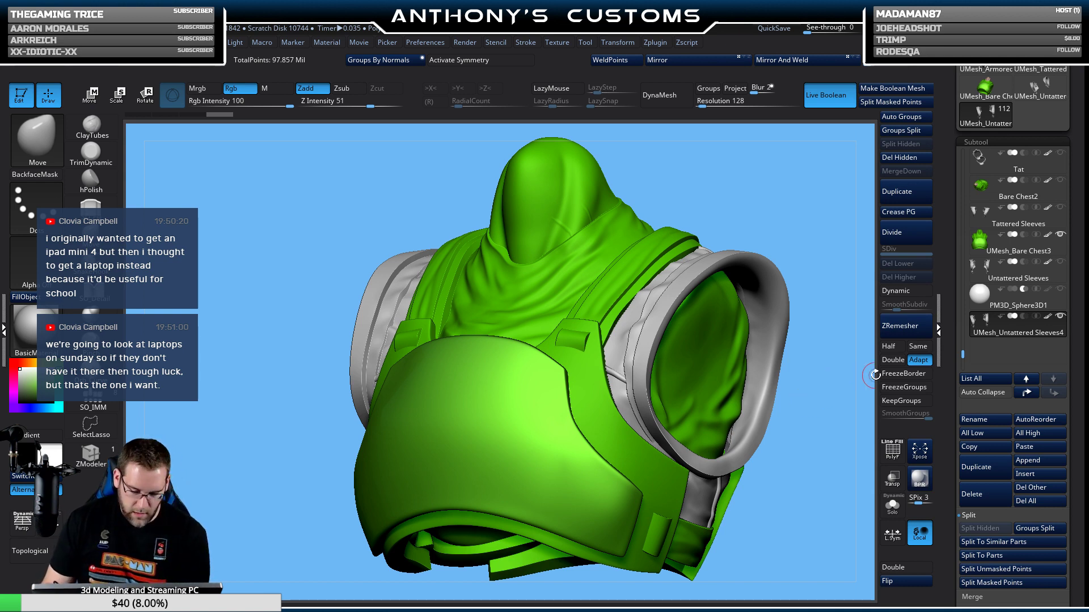
# Flip the normals of UMesh_Untattered Sleeves4, inspect it against the chest, and delete that subtool.
pyautogui.moveTo(1075, 352); pyautogui.dragTo(1083, 302)
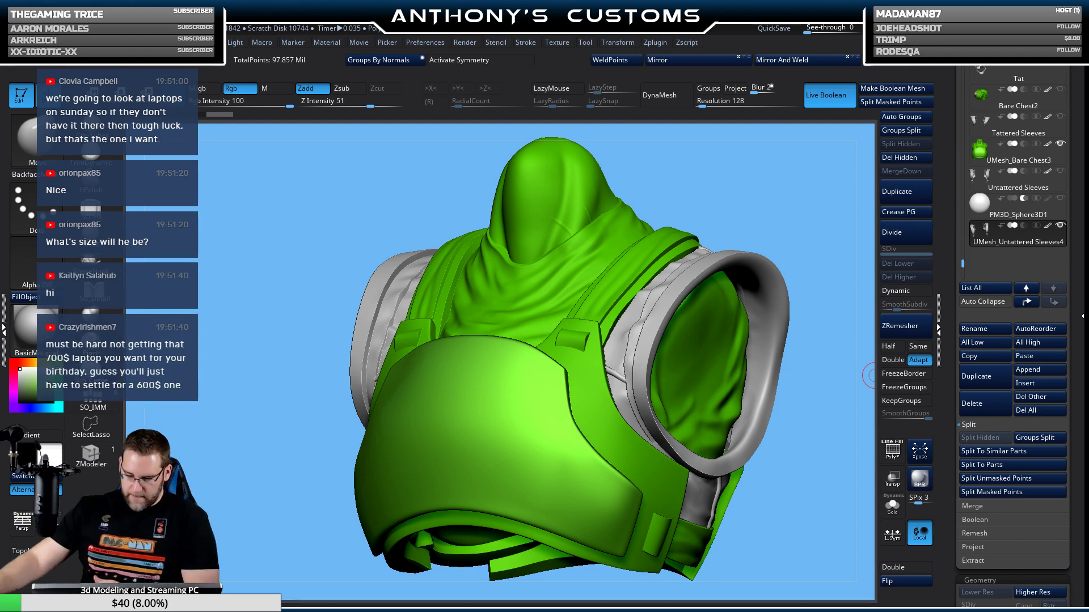
pyautogui.moveTo(839, 567); pyautogui.dragTo(817, 562)
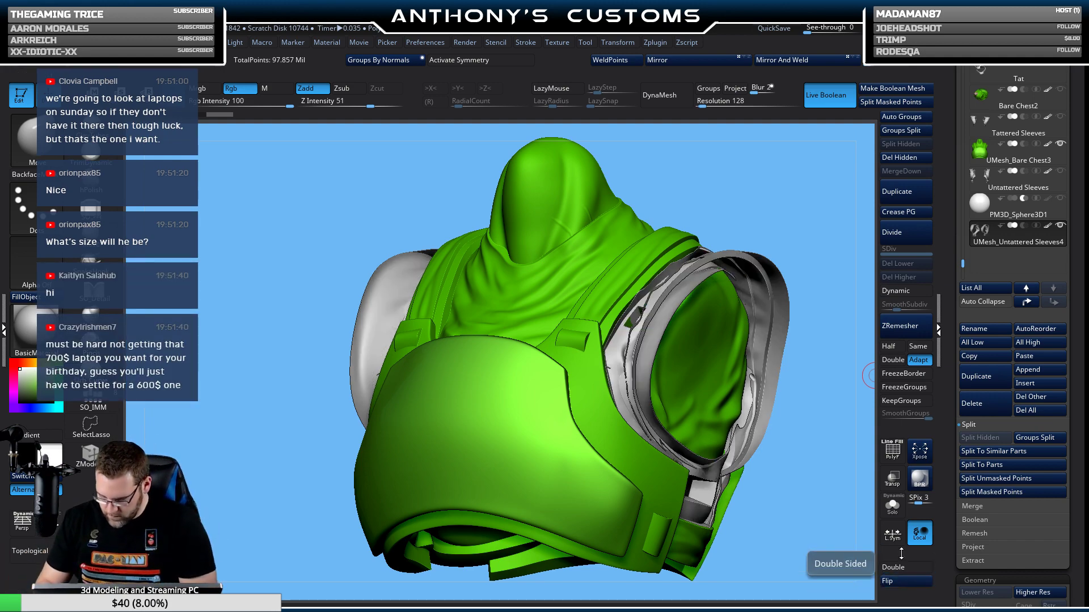
pyautogui.moveTo(816, 488); pyautogui.dragTo(733, 367)
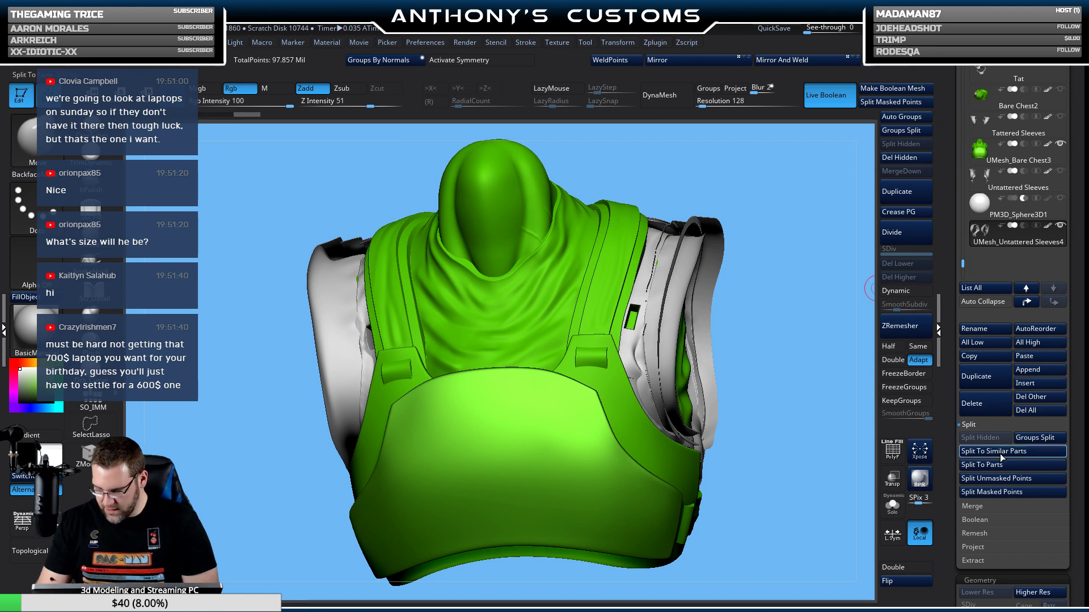
pyautogui.click(981, 400)
pyautogui.click(885, 432)
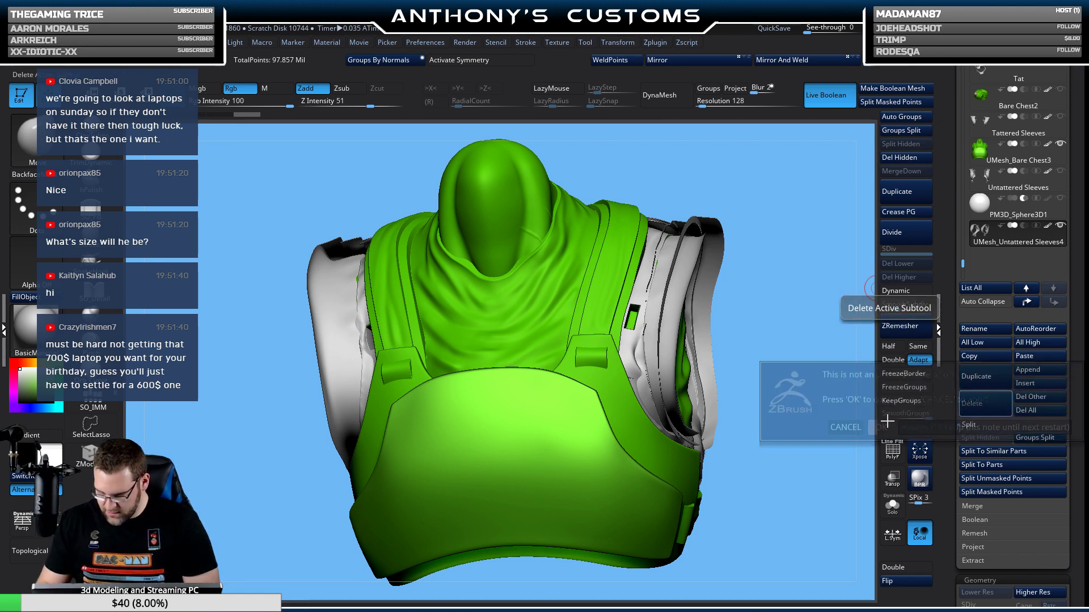
# Isolate the Untattered Sleeves subtool, inspect it with and without the polygroup display, and save the project.
pyautogui.click(892, 505)
pyautogui.hotkey('shift', 'f')
pyautogui.moveTo(777, 468); pyautogui.dragTo(518, 466)
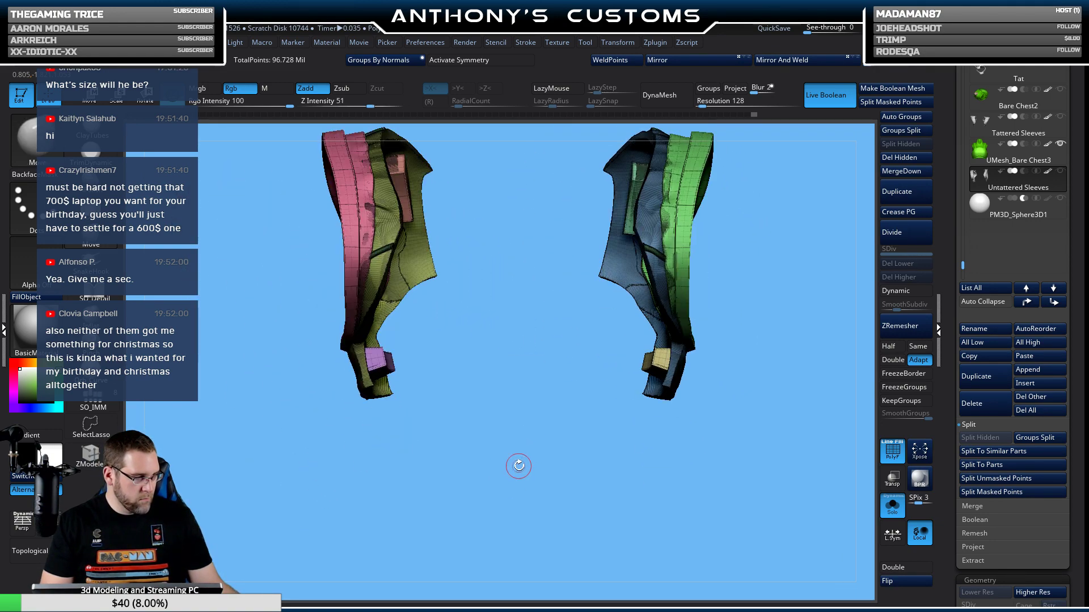
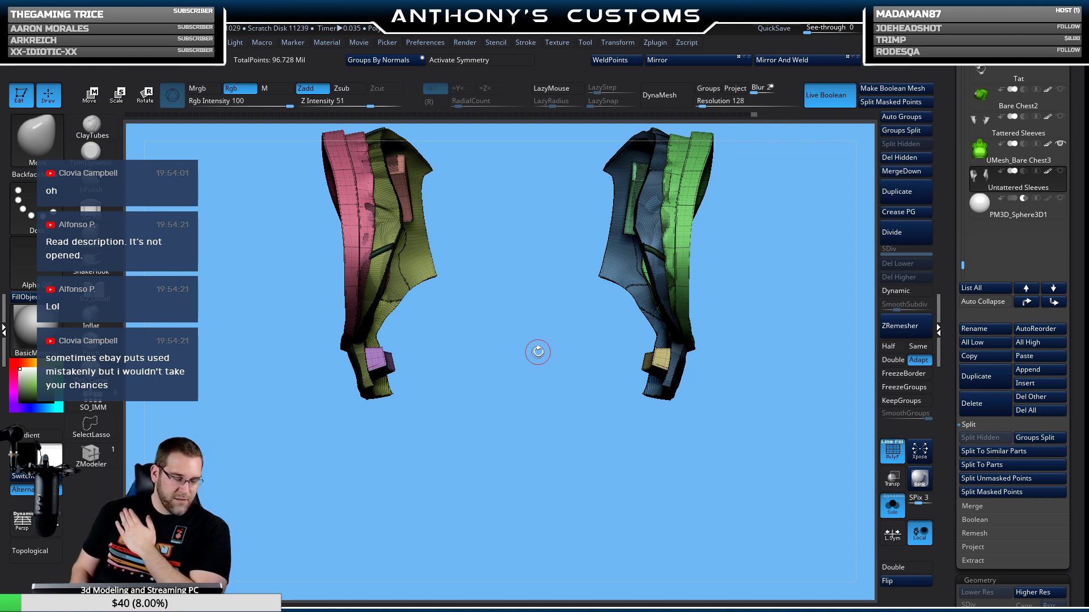
pyautogui.hotkey('shift', 'f')
pyautogui.moveTo(537, 352)
pyautogui.mouseDown()
pyautogui.moveTo(513, 446)
pyautogui.moveTo(525, 433)
pyautogui.mouseUp()
pyautogui.hotkey('ctrl', 's')
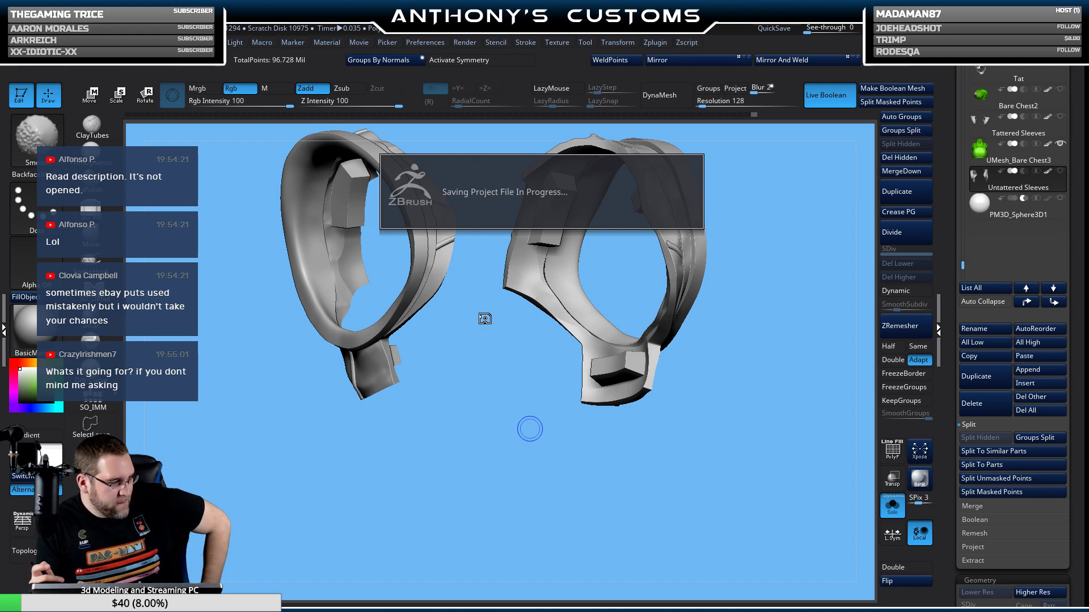
# Turn on the polygroup display and use the Move brush at draw size 62 to adjust the upper connector block's edge against the sleeve wall.
pyautogui.hotkey('shift', 'f')
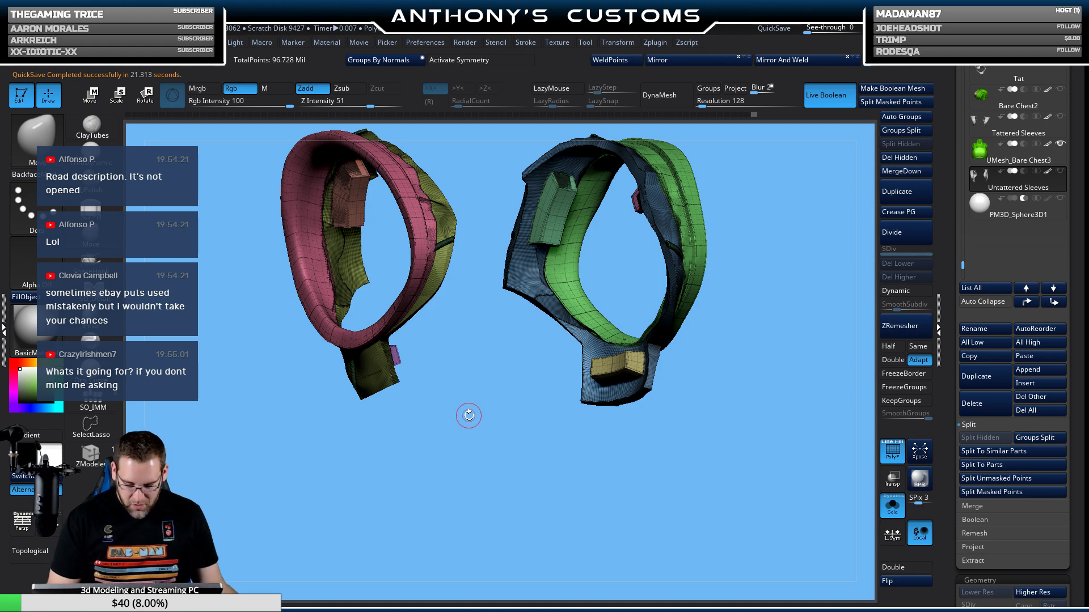
pyautogui.moveTo(486, 444)
pyautogui.mouseDown()
pyautogui.moveTo(491, 431)
pyautogui.moveTo(441, 433)
pyautogui.moveTo(499, 434)
pyautogui.moveTo(500, 405)
pyautogui.moveTo(549, 303)
pyautogui.moveTo(327, 344)
pyautogui.moveTo(651, 449)
pyautogui.moveTo(374, 323)
pyautogui.mouseUp()
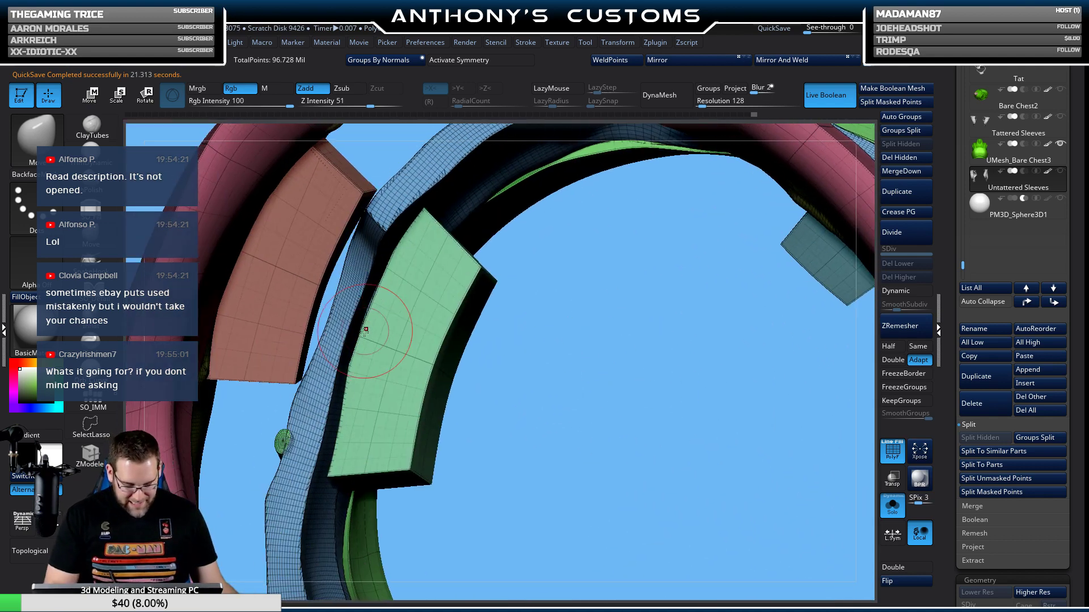
pyautogui.moveTo(576, 333); pyautogui.dragTo(314, 427)
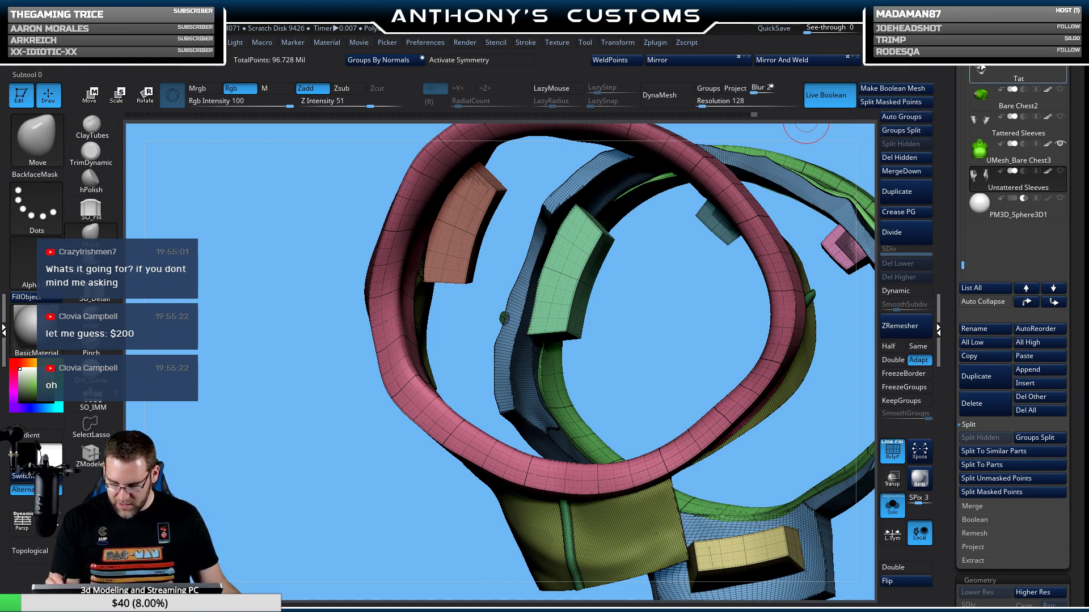
pyautogui.moveTo(675, 274)
pyautogui.mouseDown()
pyautogui.moveTo(609, 282)
pyautogui.moveTo(675, 283)
pyautogui.moveTo(649, 331)
pyautogui.moveTo(645, 378)
pyautogui.moveTo(523, 323)
pyautogui.moveTo(576, 360)
pyautogui.mouseUp()
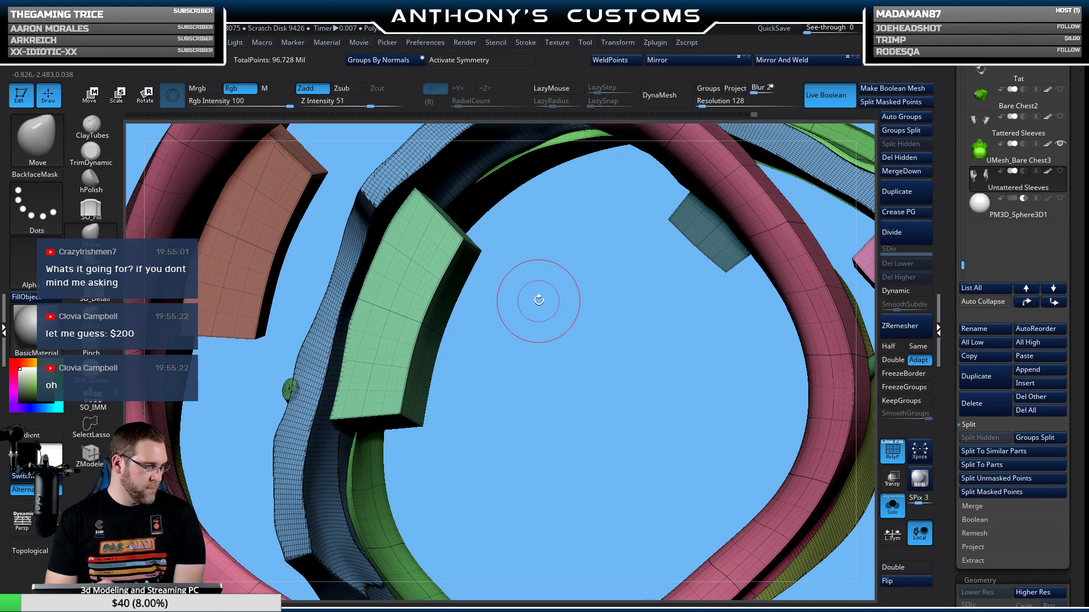
pyautogui.moveTo(590, 323); pyautogui.dragTo(601, 328)
pyautogui.press('space')
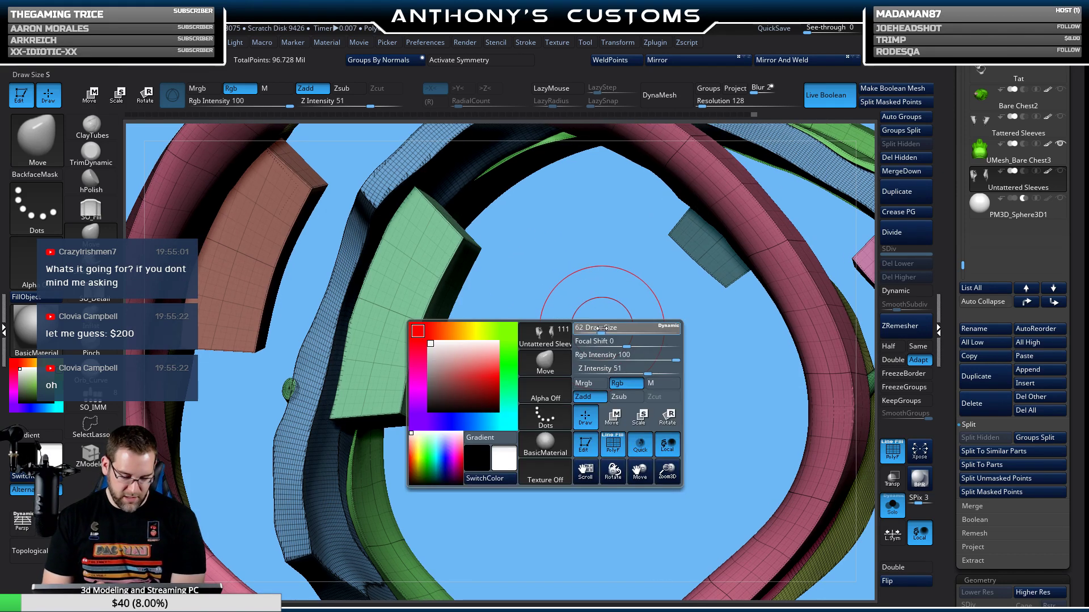
pyautogui.scroll(5, 520, 294)
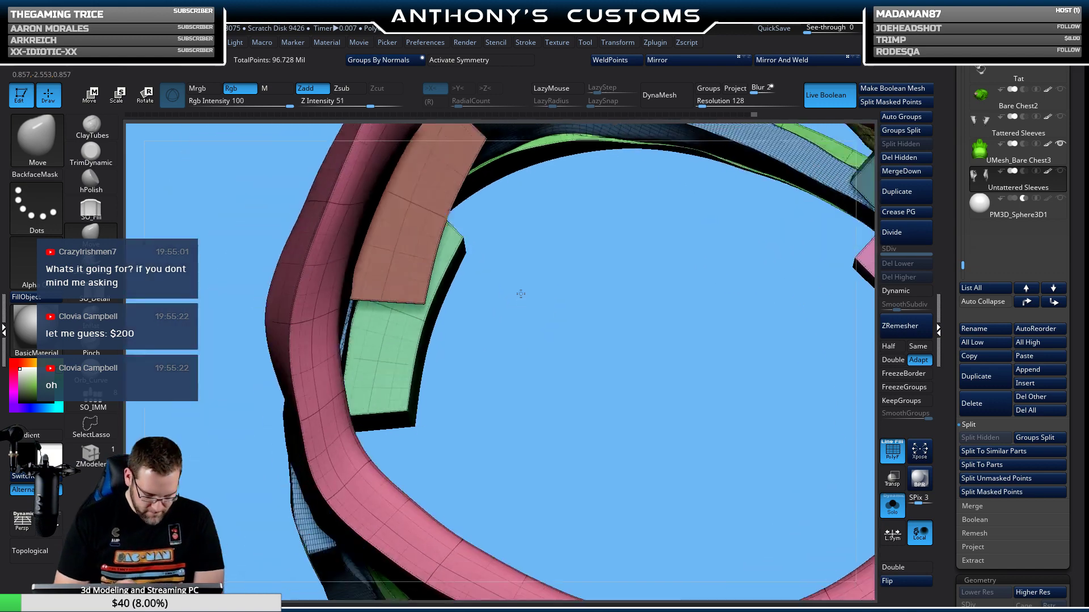
pyautogui.scroll(-5, 520, 295)
pyautogui.moveTo(520, 295); pyautogui.dragTo(380, 254)
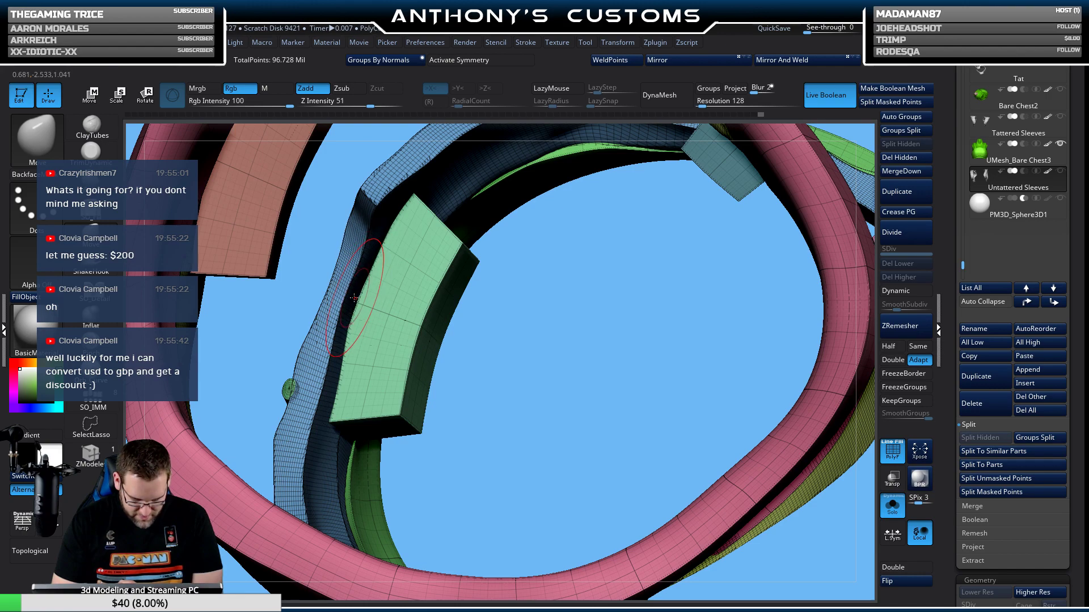
# Inspect the upper connector blocks from other angles and refine their contact with the inner sleeve walls using the Move brush.
pyautogui.scroll(5, 500, 326)
pyautogui.moveTo(505, 349)
pyautogui.mouseDown(button='right')
pyautogui.moveTo(645, 310)
pyautogui.moveTo(638, 291)
pyautogui.mouseUp(button='right')
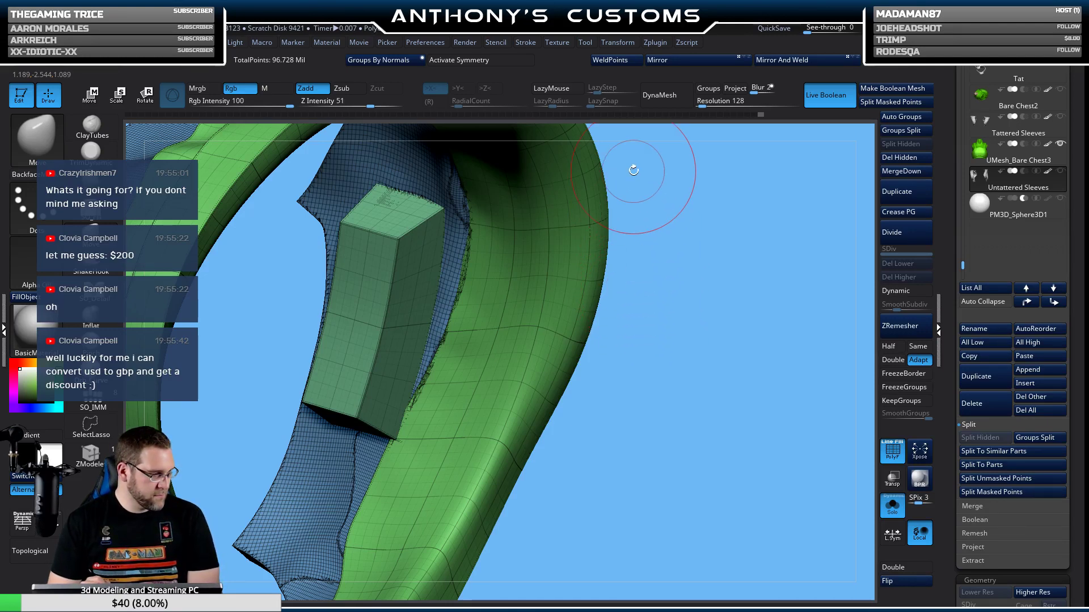
pyautogui.moveTo(664, 308)
pyautogui.mouseDown(button='right')
pyautogui.moveTo(639, 276)
pyautogui.moveTo(773, 364)
pyautogui.moveTo(615, 292)
pyautogui.moveTo(652, 376)
pyautogui.moveTo(802, 418)
pyautogui.moveTo(608, 254)
pyautogui.moveTo(687, 478)
pyautogui.moveTo(615, 408)
pyautogui.moveTo(661, 347)
pyautogui.moveTo(668, 372)
pyautogui.moveTo(686, 323)
pyautogui.moveTo(671, 389)
pyautogui.moveTo(651, 369)
pyautogui.moveTo(409, 517)
pyautogui.moveTo(671, 336)
pyautogui.moveTo(755, 326)
pyautogui.moveTo(535, 459)
pyautogui.moveTo(614, 437)
pyautogui.moveTo(628, 347)
pyautogui.mouseUp(button='right')
pyautogui.moveTo(662, 393)
pyautogui.mouseDown()
pyautogui.moveTo(537, 396)
pyautogui.moveTo(492, 277)
pyautogui.moveTo(498, 498)
pyautogui.moveTo(444, 466)
pyautogui.moveTo(522, 333)
pyautogui.moveTo(602, 409)
pyautogui.moveTo(549, 285)
pyautogui.moveTo(550, 335)
pyautogui.moveTo(486, 333)
pyautogui.moveTo(461, 304)
pyautogui.moveTo(275, 227)
pyautogui.moveTo(729, 352)
pyautogui.moveTo(567, 369)
pyautogui.moveTo(482, 414)
pyautogui.moveTo(317, 190)
pyautogui.moveTo(652, 250)
pyautogui.moveTo(590, 467)
pyautogui.mouseUp()
pyautogui.moveTo(578, 424); pyautogui.dragTo(744, 23)
pyautogui.moveTo(486, 527); pyautogui.dragTo(403, 559)
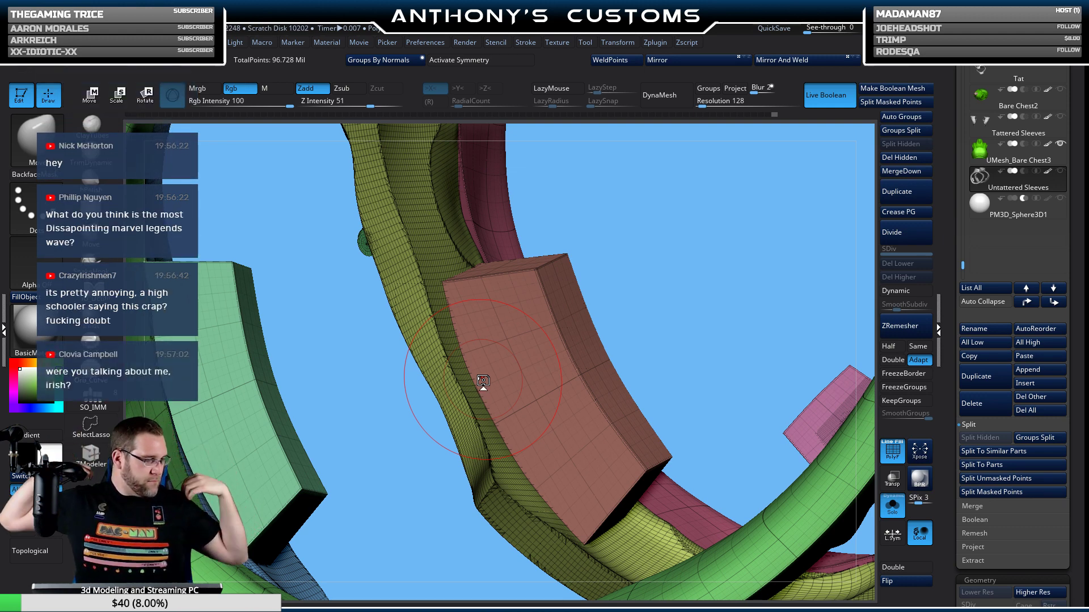
# Show PM3D_Sphere3D1 beside the Untattered Sleeves, hide UMesh_Bare Chest3, and turn off the isolation and polygroup display.
pyautogui.moveTo(479, 384)
pyautogui.mouseDown(button='right')
pyautogui.moveTo(665, 287)
pyautogui.moveTo(597, 321)
pyautogui.moveTo(657, 318)
pyautogui.moveTo(783, 244)
pyautogui.moveTo(753, 198)
pyautogui.moveTo(709, 284)
pyautogui.moveTo(683, 474)
pyautogui.moveTo(722, 339)
pyautogui.moveTo(730, 352)
pyautogui.mouseUp(button='right')
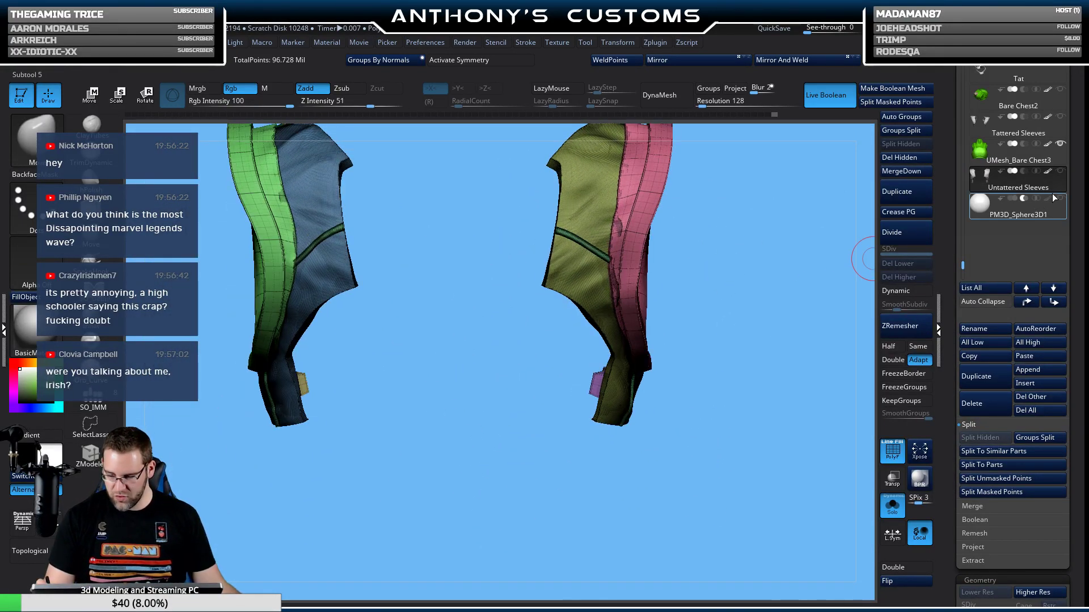
pyautogui.moveTo(765, 323); pyautogui.dragTo(718, 406, button='right')
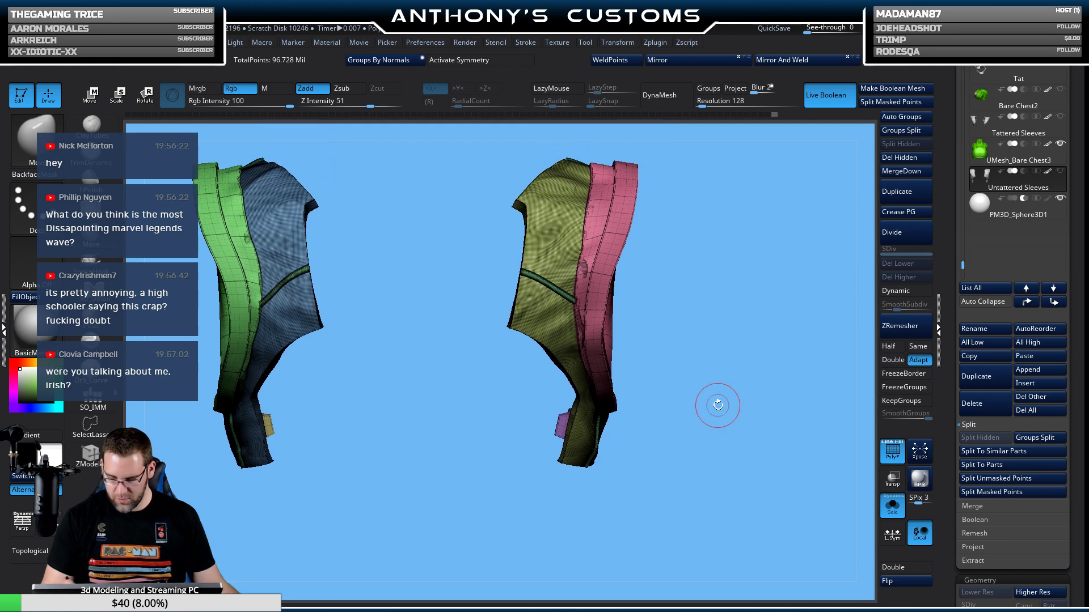
pyautogui.click(1060, 144)
pyautogui.moveTo(826, 305); pyautogui.dragTo(662, 376, button='right')
pyautogui.hotkey('shift', 'f')
pyautogui.moveTo(691, 489); pyautogui.dragTo(525, 445, button='right')
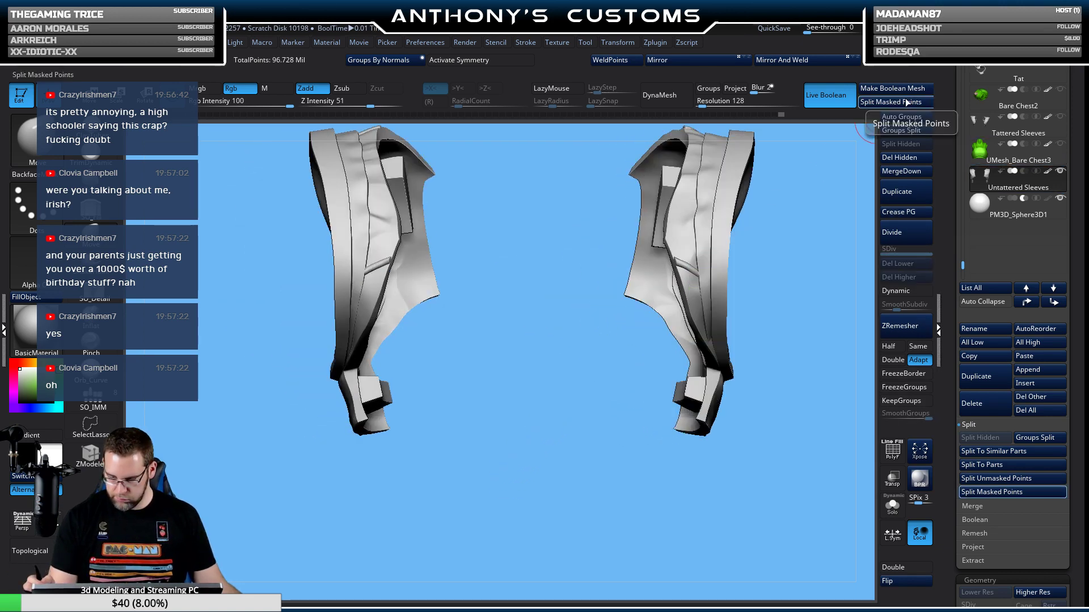
# Make a Boolean mesh from the visible sleeves and sphere, and append the result as a subtool.
pyautogui.click(887, 83)
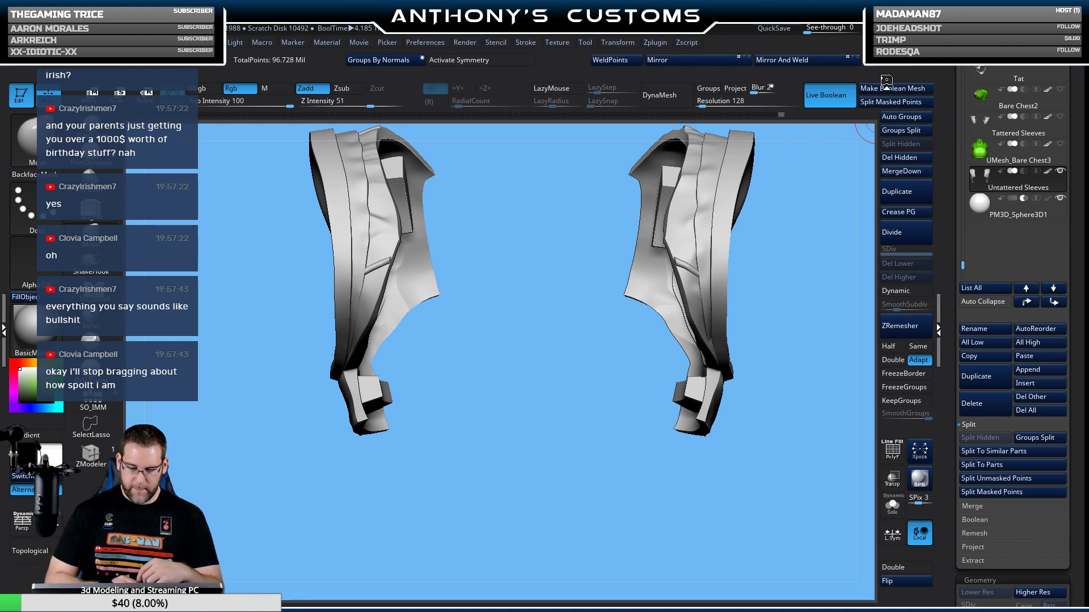
pyautogui.click(1046, 372)
pyautogui.click(1015, 374)
pyautogui.click(705, 466)
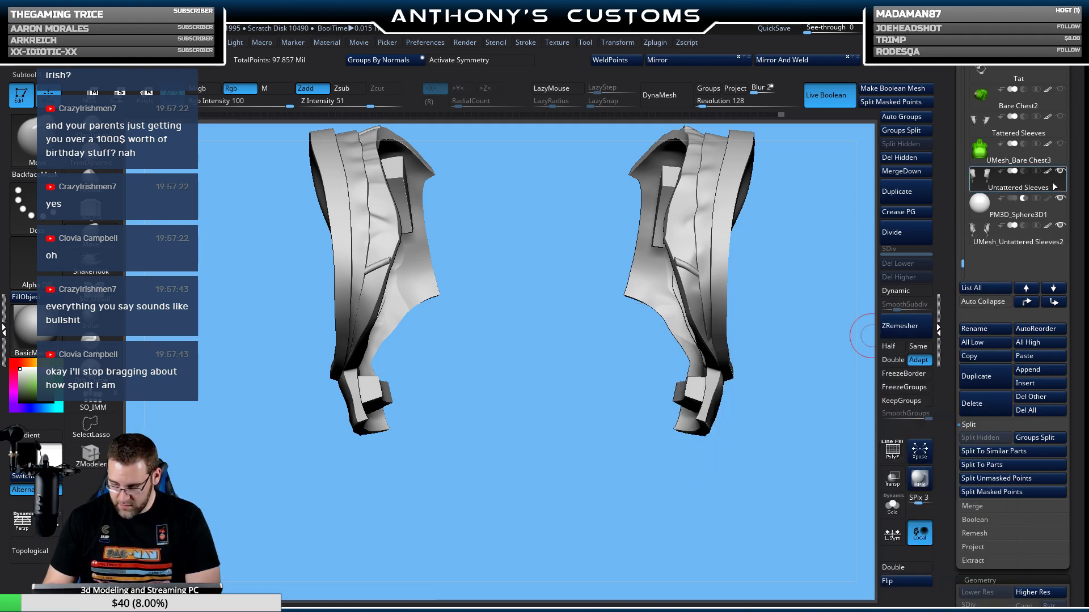
# Flip the normals of UMesh_Untattered Sleeves2 and split the mesh into its separate parts.
pyautogui.click(1018, 233)
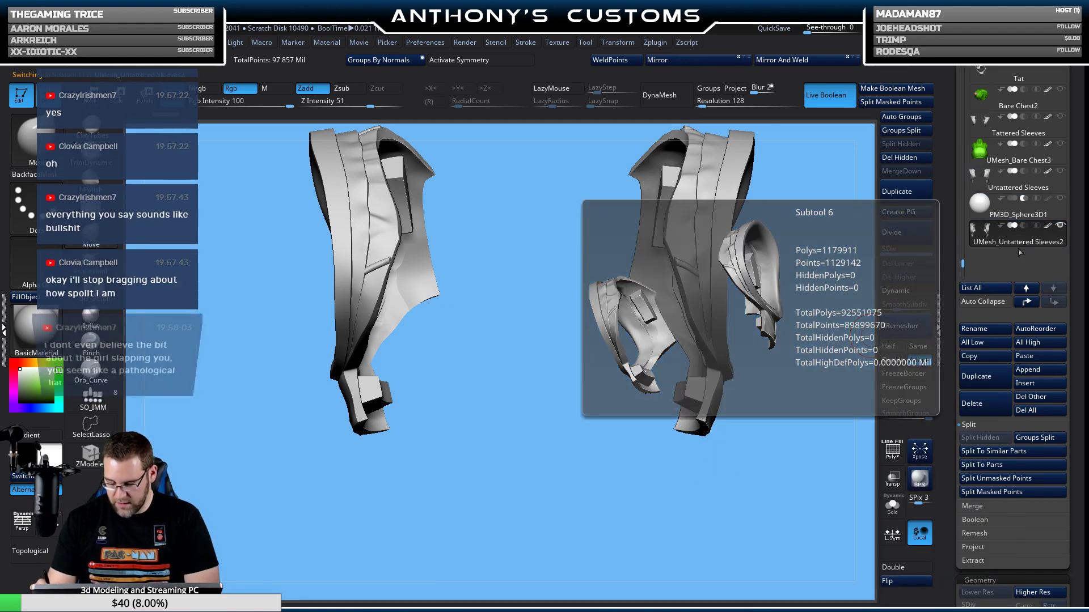
pyautogui.click(897, 581)
pyautogui.moveTo(824, 450); pyautogui.dragTo(732, 451)
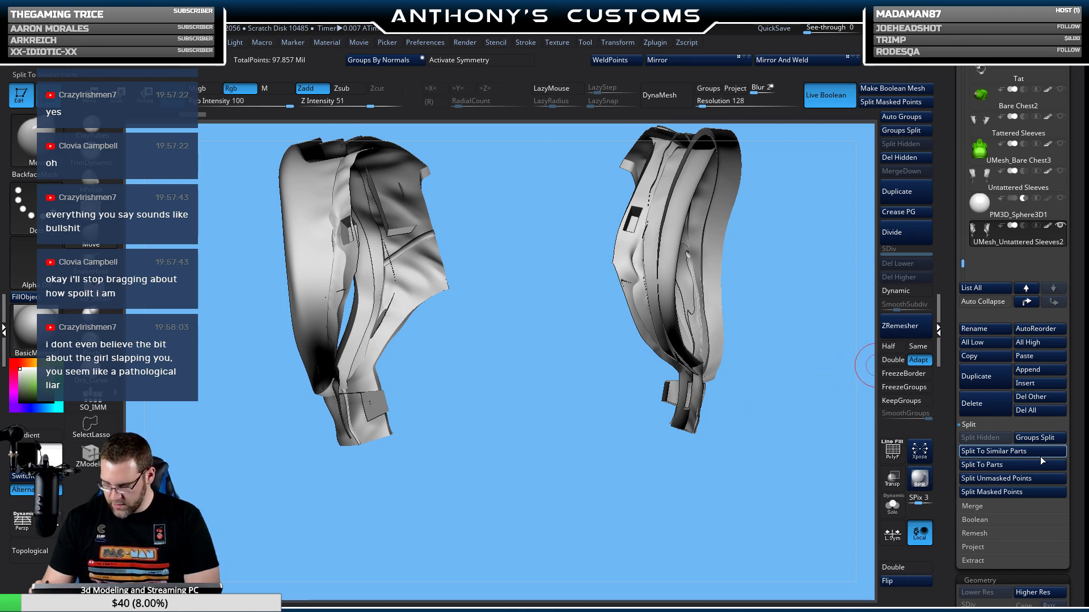
pyautogui.click(1010, 465)
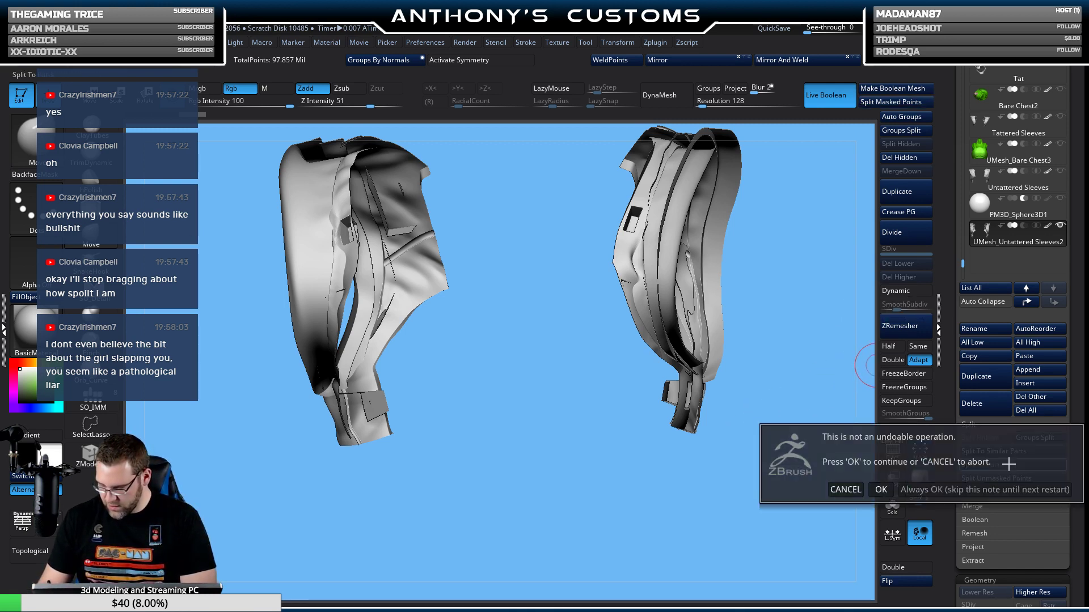
pyautogui.click(881, 489)
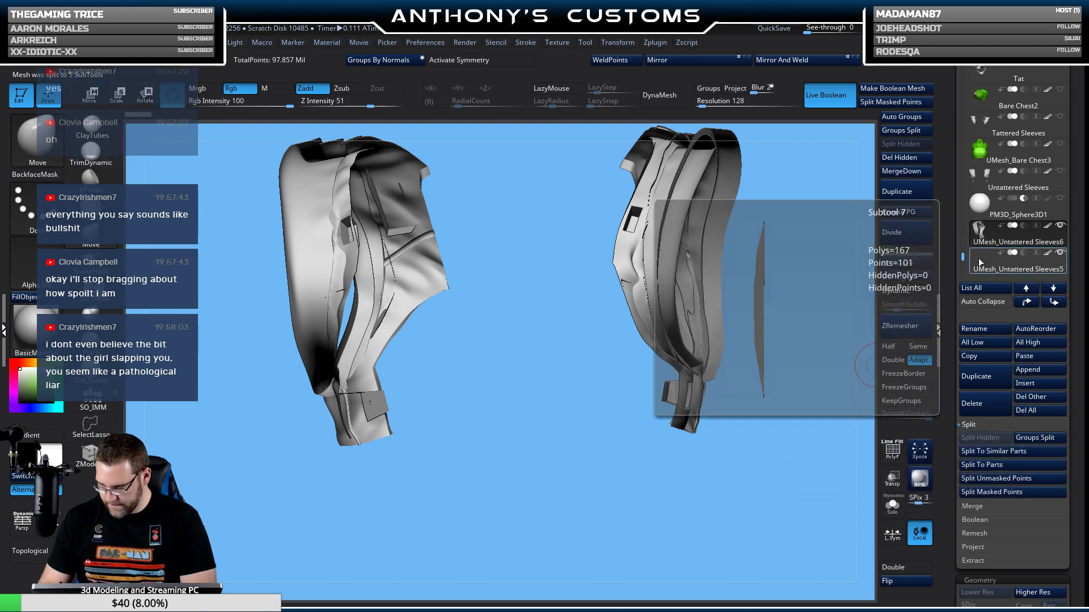
# Delete the stray fragments UMesh_Untattered Sleeves5, UMesh_Untattered Sleeves4 and UMesh_Untattered Sleeves3.
pyautogui.scroll(-3, 959, 258)
pyautogui.click(1018, 154)
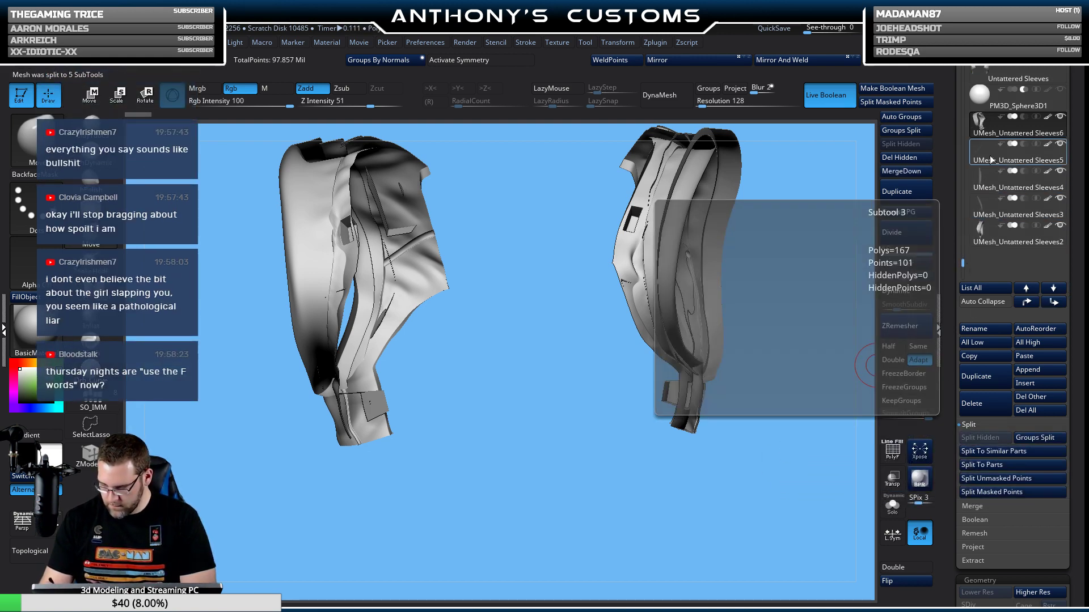
pyautogui.click(981, 396)
pyautogui.press('Return')
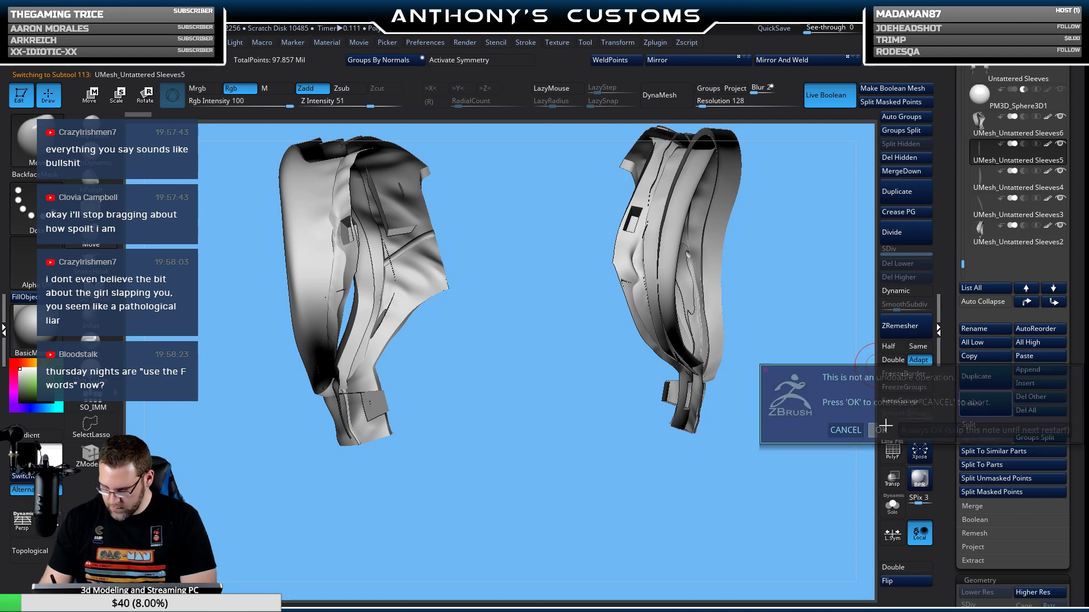
pyautogui.click(984, 403)
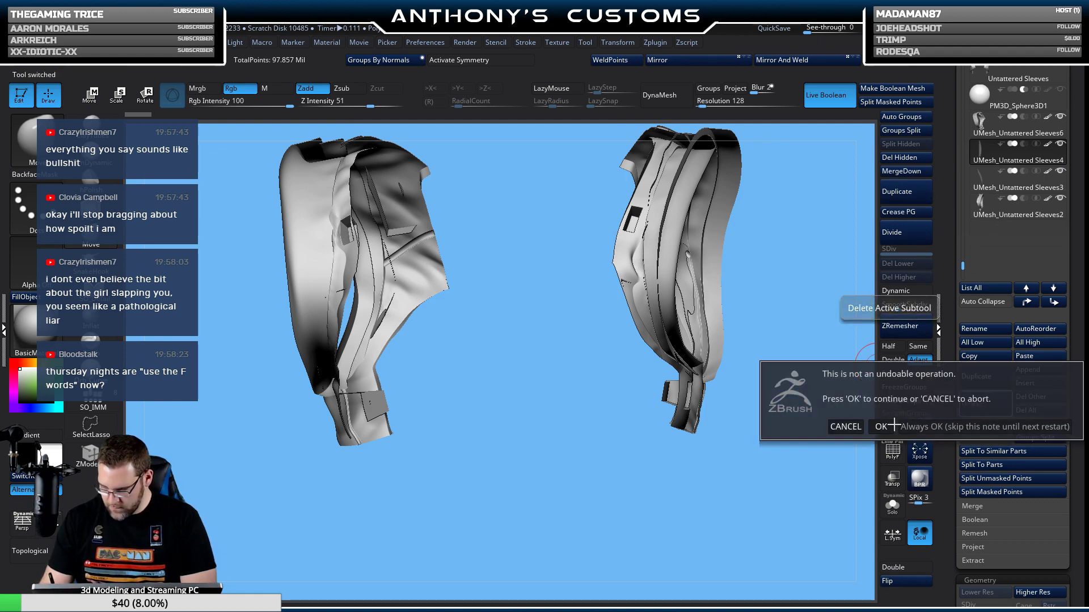
pyautogui.click(900, 425)
pyautogui.click(984, 403)
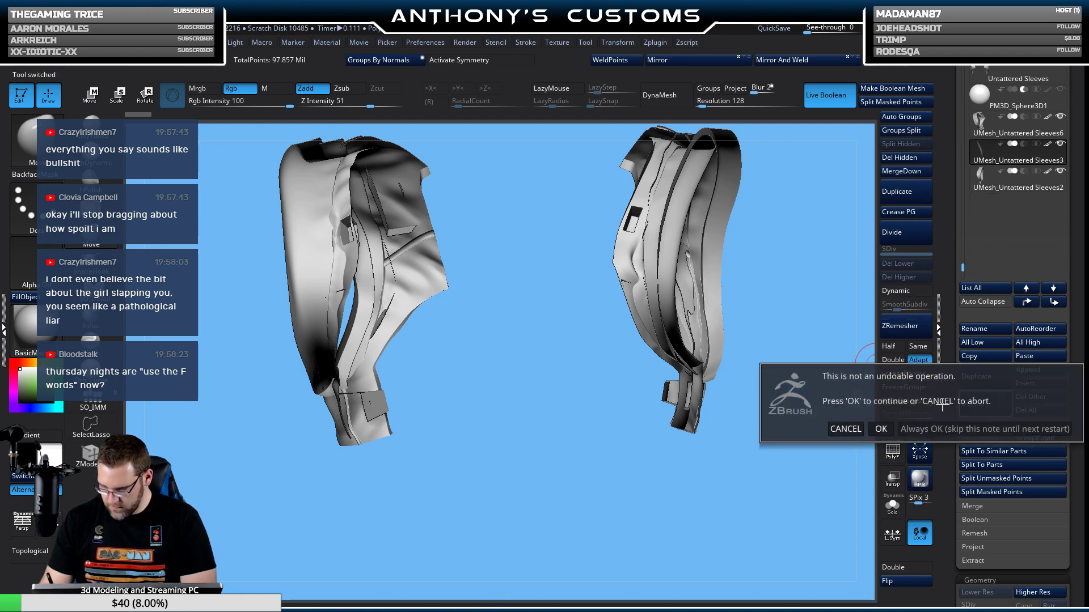
pyautogui.click(883, 427)
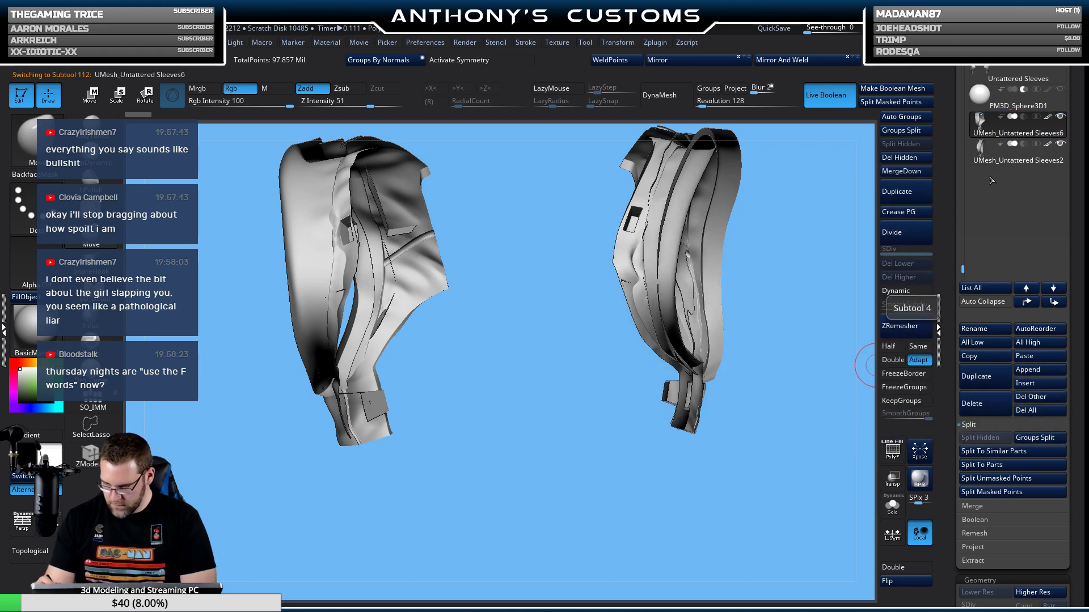
# Merge UMesh_Untattered Sleeves6 down with UMesh_Untattered Sleeves2 and inspect the combined pair of sleeves.
pyautogui.click(914, 170)
pyautogui.click(869, 190)
pyautogui.moveTo(839, 231); pyautogui.dragTo(804, 327)
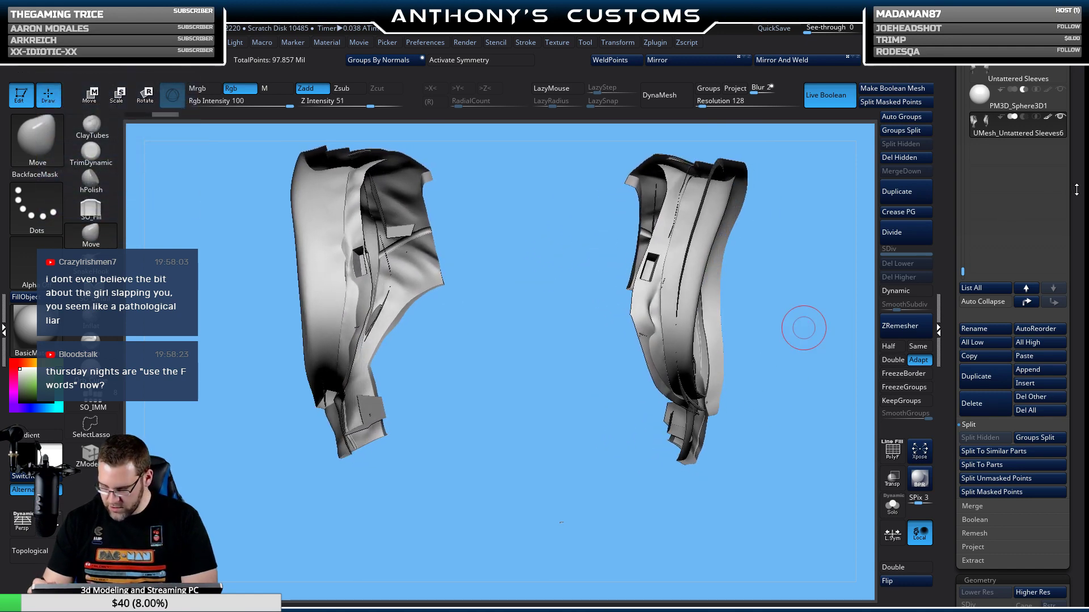
# Show UMesh_Bare Chest3 with the merged sleeves and examine how they fit from the back and side.
pyautogui.moveTo(1073, 187); pyautogui.dragTo(1073, 376)
pyautogui.click(1060, 225)
pyautogui.click(975, 256)
pyautogui.moveTo(794, 340); pyautogui.dragTo(702, 424)
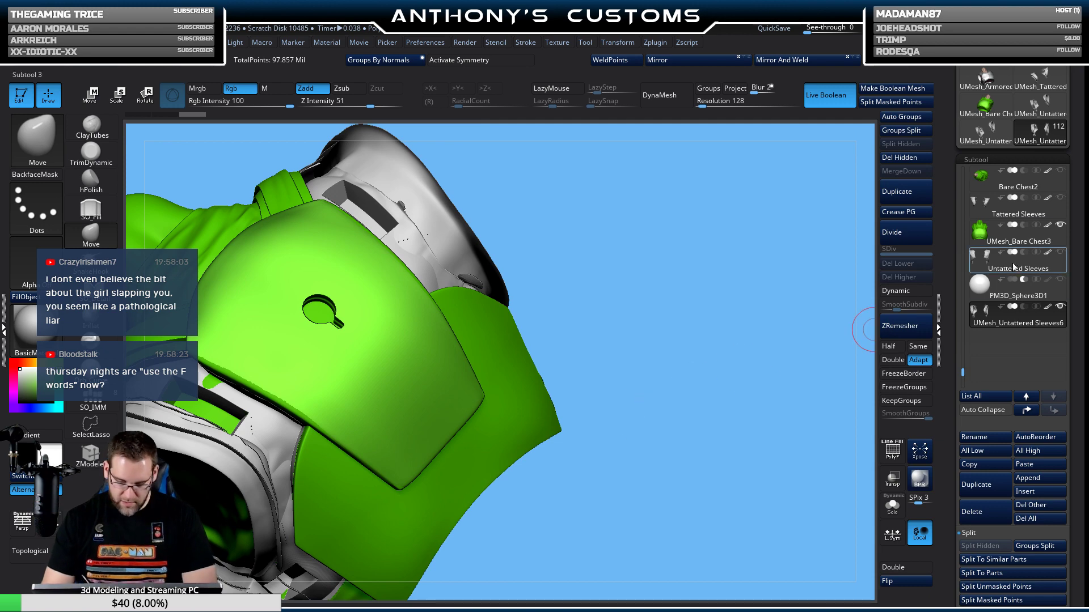
# Select UMesh_Untattered Sleeves6 and examine from the back how the sleeve pair fits against the green chest armour.
pyautogui.click(1007, 312)
pyautogui.moveTo(1002, 321)
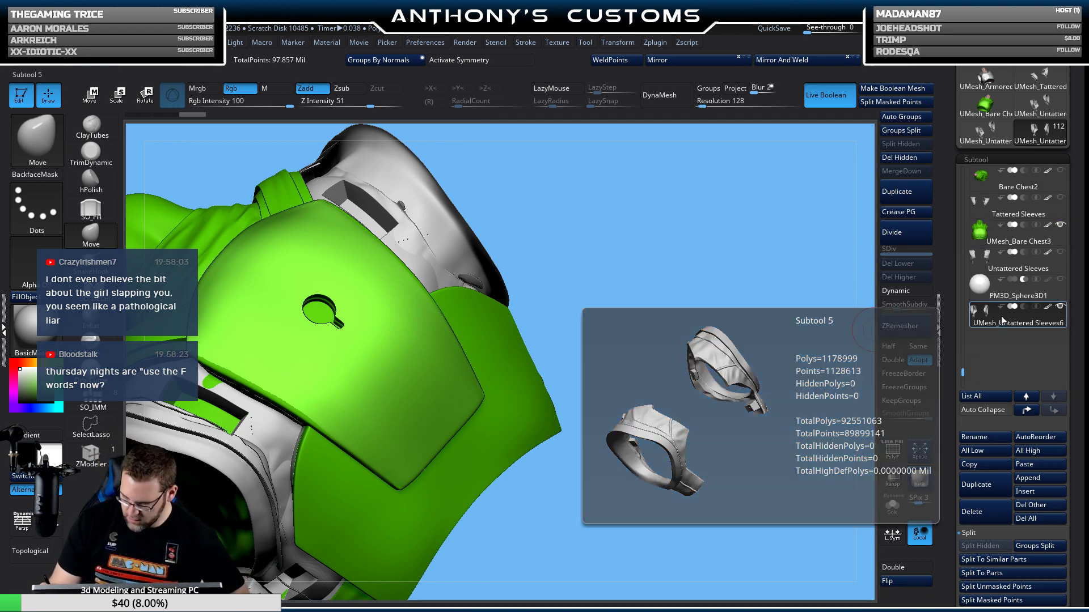
pyautogui.click(1021, 299)
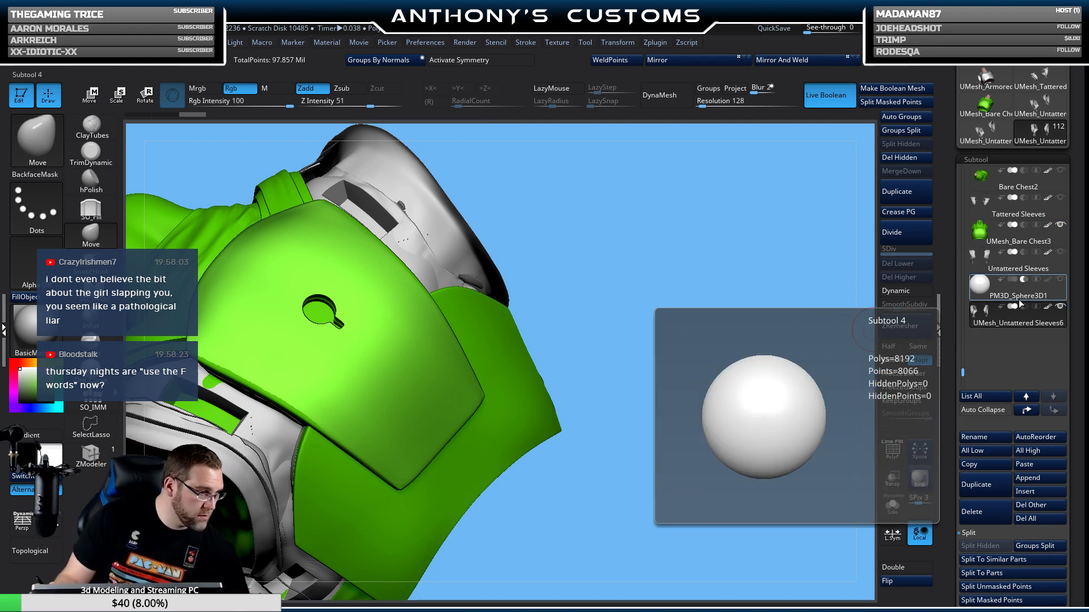
pyautogui.click(1025, 307)
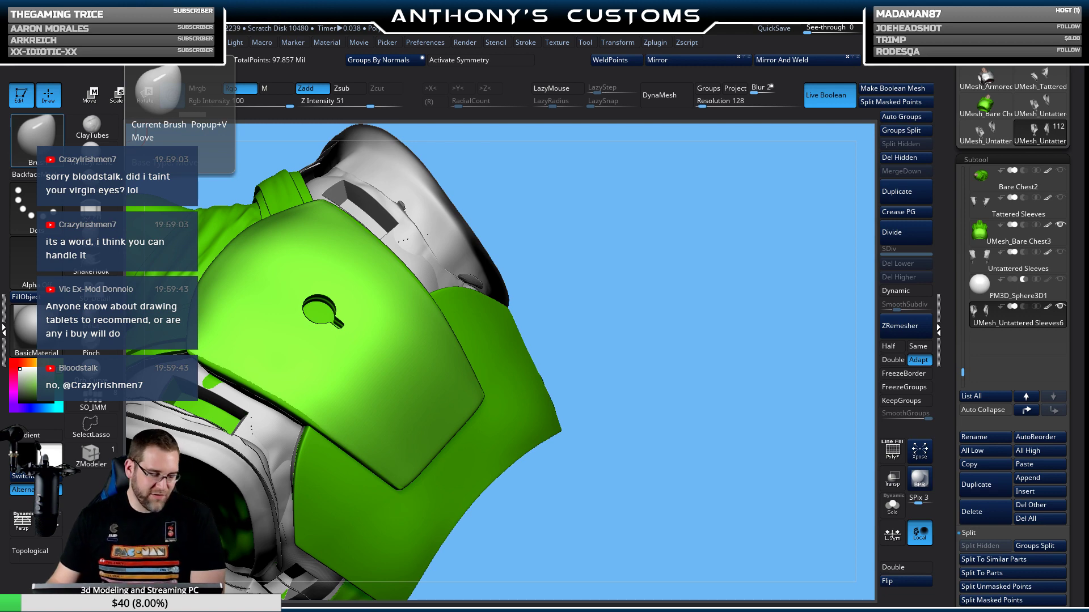
pyautogui.moveTo(635, 272)
pyautogui.mouseDown()
pyautogui.moveTo(705, 328)
pyautogui.moveTo(627, 306)
pyautogui.moveTo(734, 369)
pyautogui.moveTo(747, 356)
pyautogui.mouseUp()
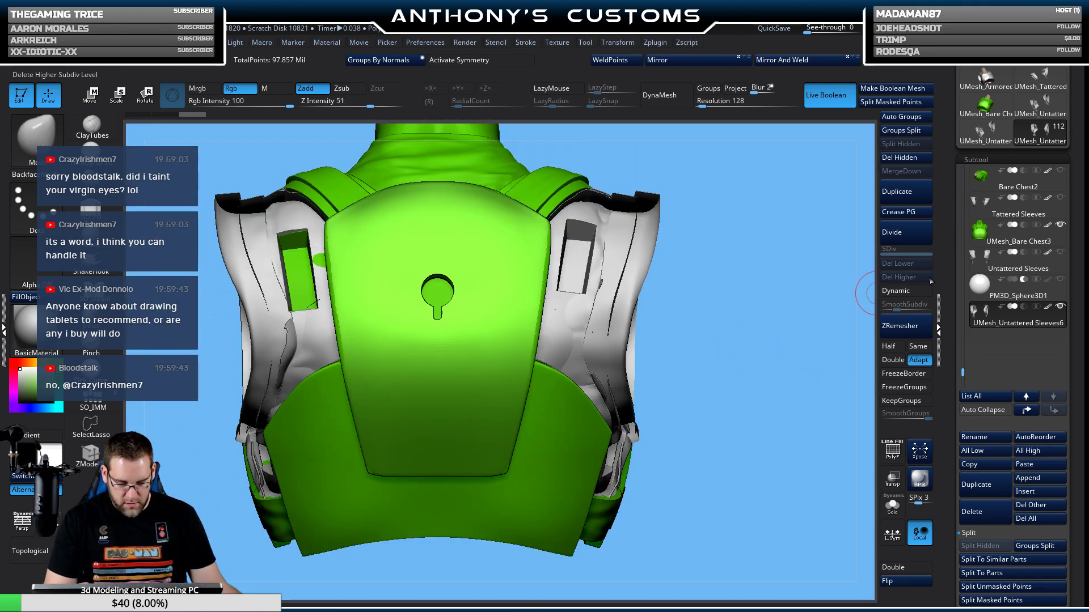
# Switch to the Untattered Sleeves subtool, flip its displayed normals and examine the connector blocks from the back.
pyautogui.moveTo(1050, 265)
pyautogui.click(1015, 258)
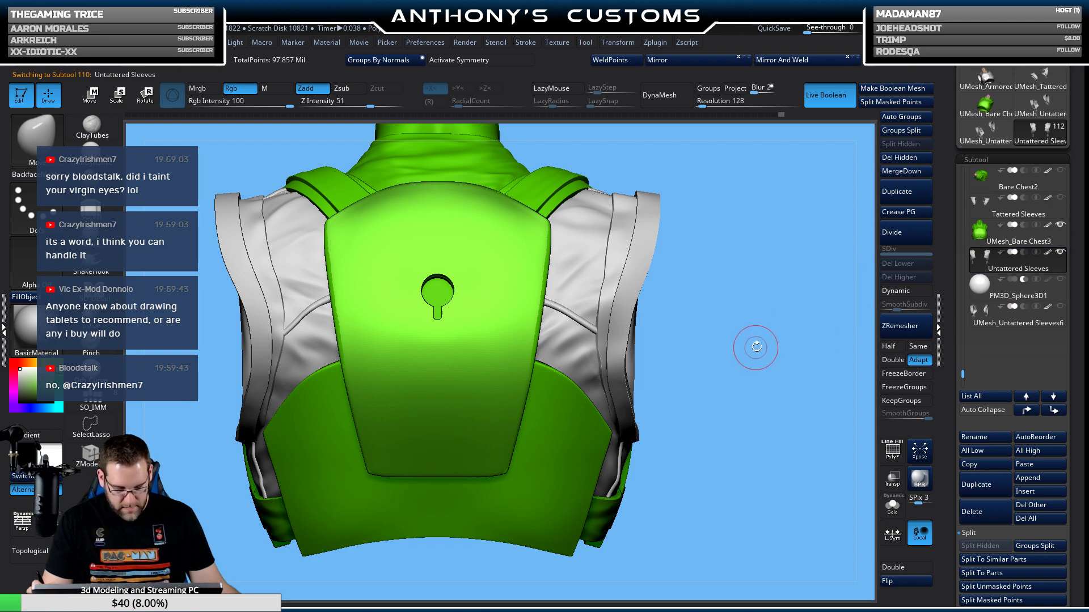
pyautogui.click(888, 580)
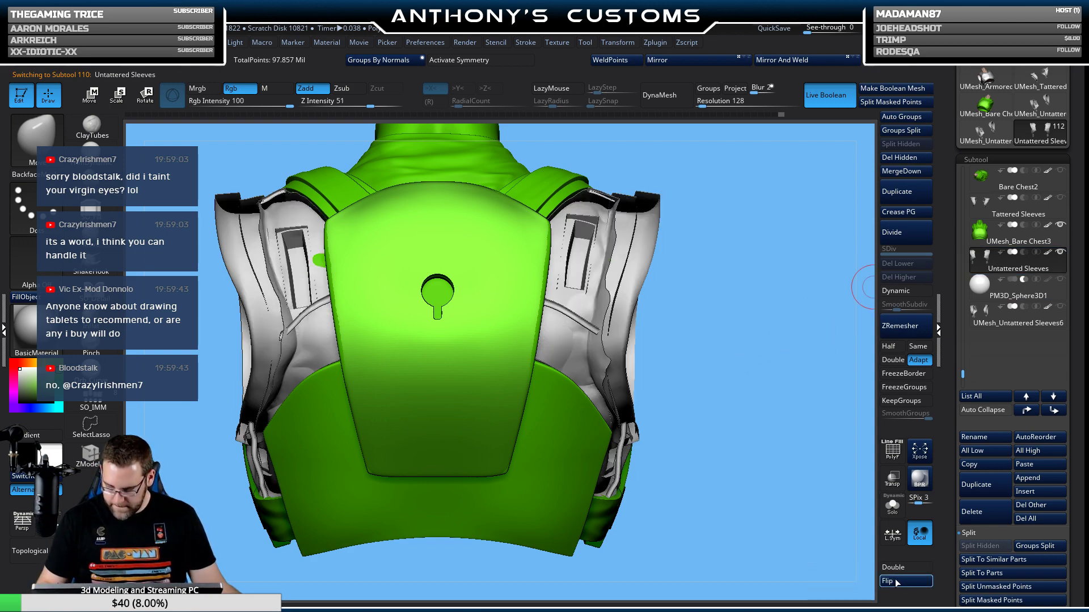
pyautogui.moveTo(751, 323); pyautogui.dragTo(712, 250)
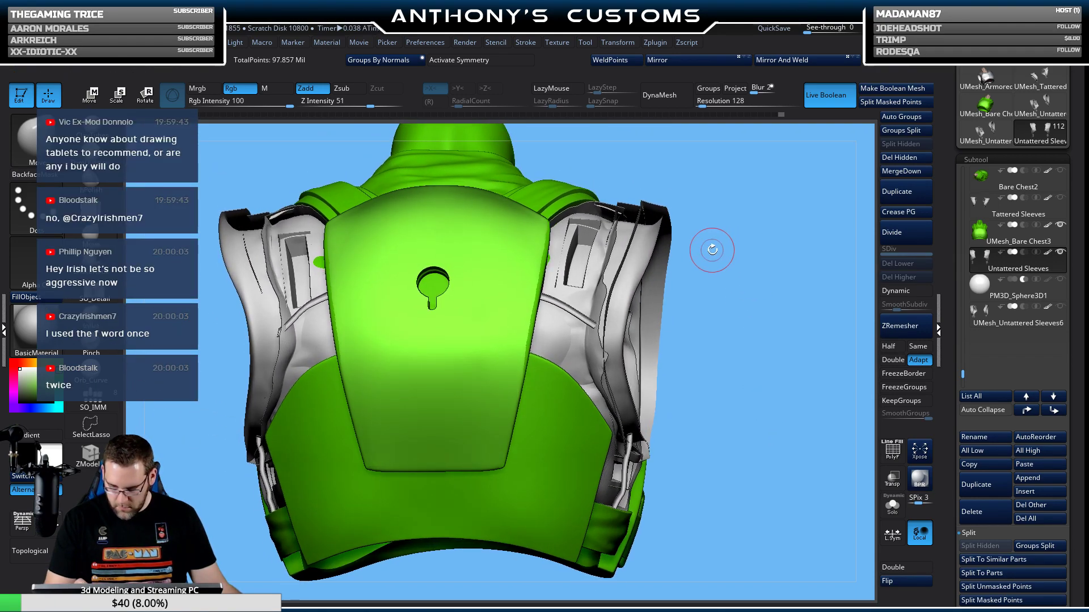
pyautogui.moveTo(724, 294); pyautogui.dragTo(833, 272)
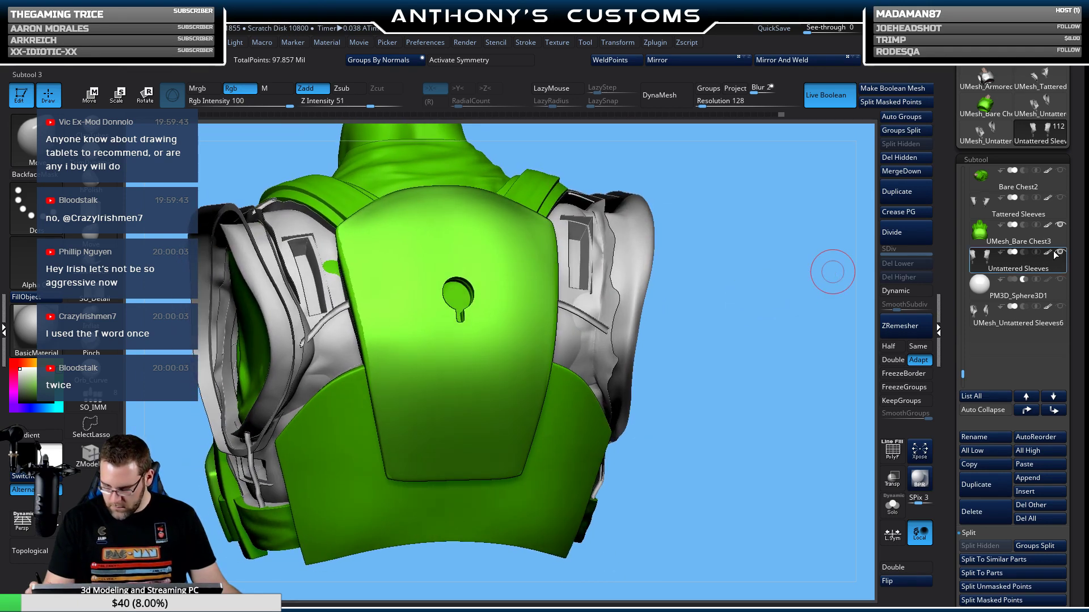
# Switch to the Tattered Sleeves subtool, flip its displayed normals and check its connectors behind the shoulders.
pyautogui.click(1038, 210)
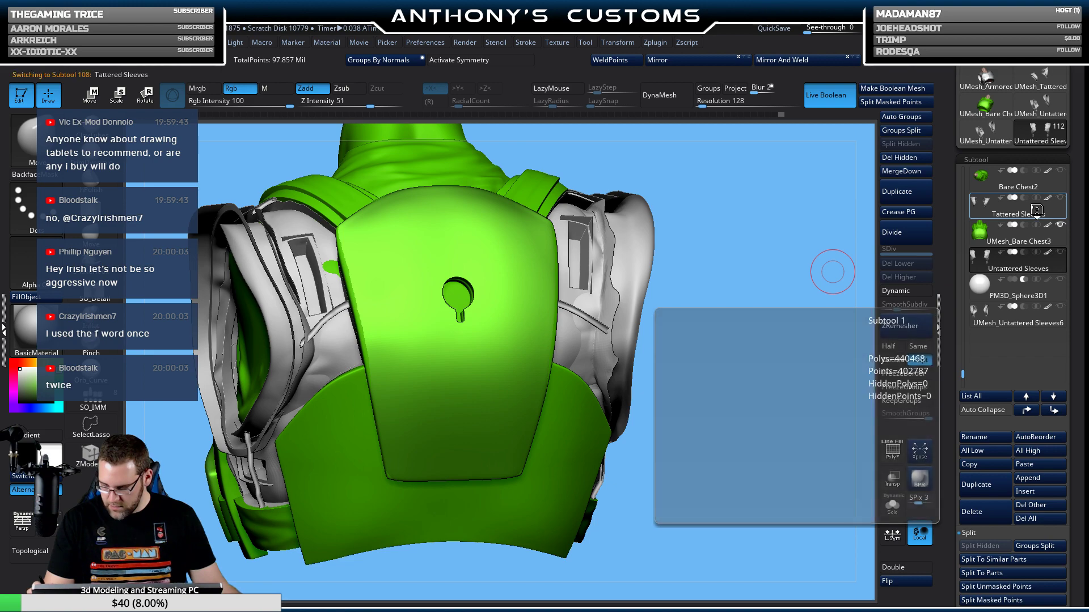
pyautogui.click(892, 581)
pyautogui.moveTo(751, 358)
pyautogui.mouseDown()
pyautogui.moveTo(707, 423)
pyautogui.moveTo(714, 383)
pyautogui.mouseUp()
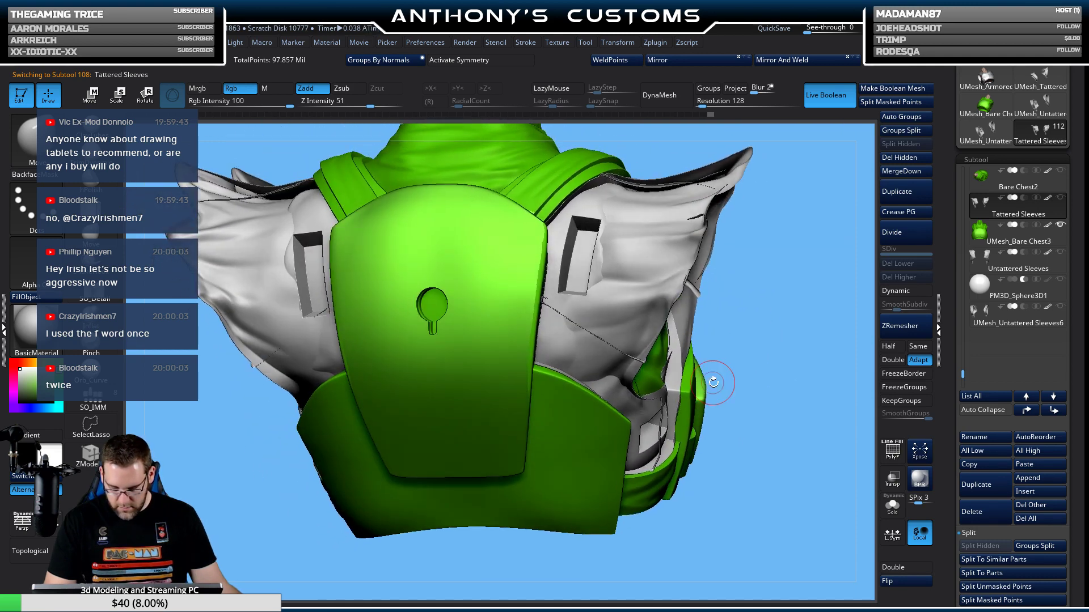
# Alternate between UMesh_Untattered Sleeves6 and Tattered Sleeves to compare their connector positions and fit from the back.
pyautogui.click(1002, 320)
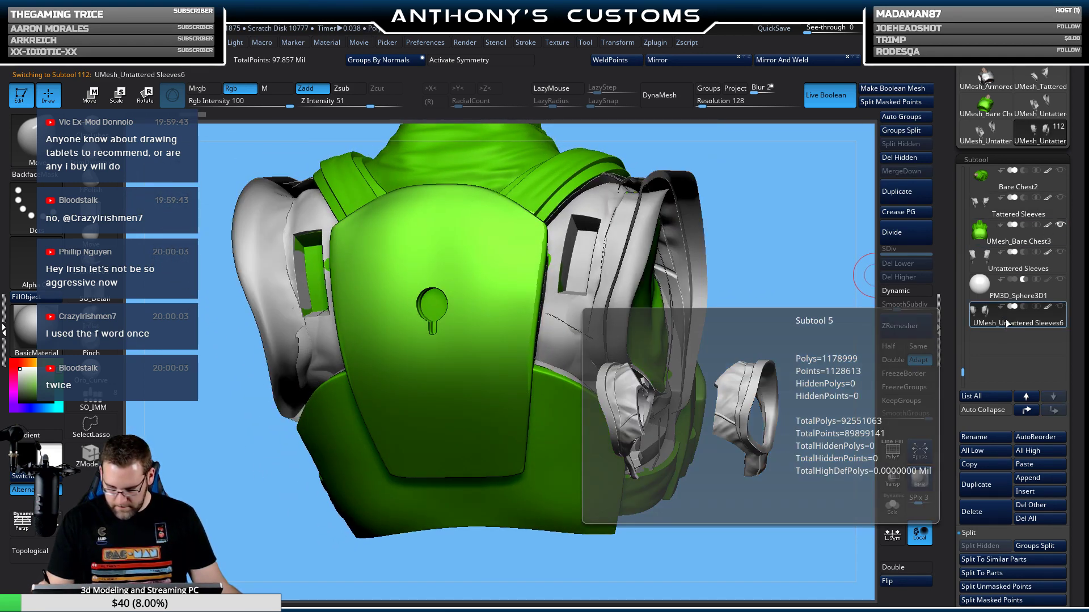
pyautogui.moveTo(816, 295); pyautogui.dragTo(781, 363)
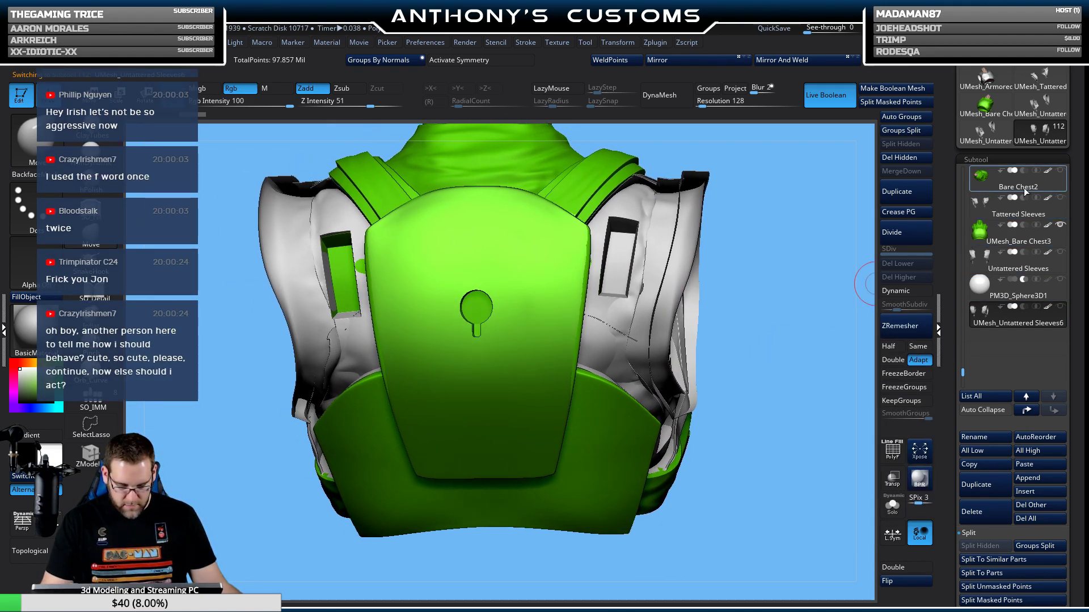
pyautogui.moveTo(1007, 221)
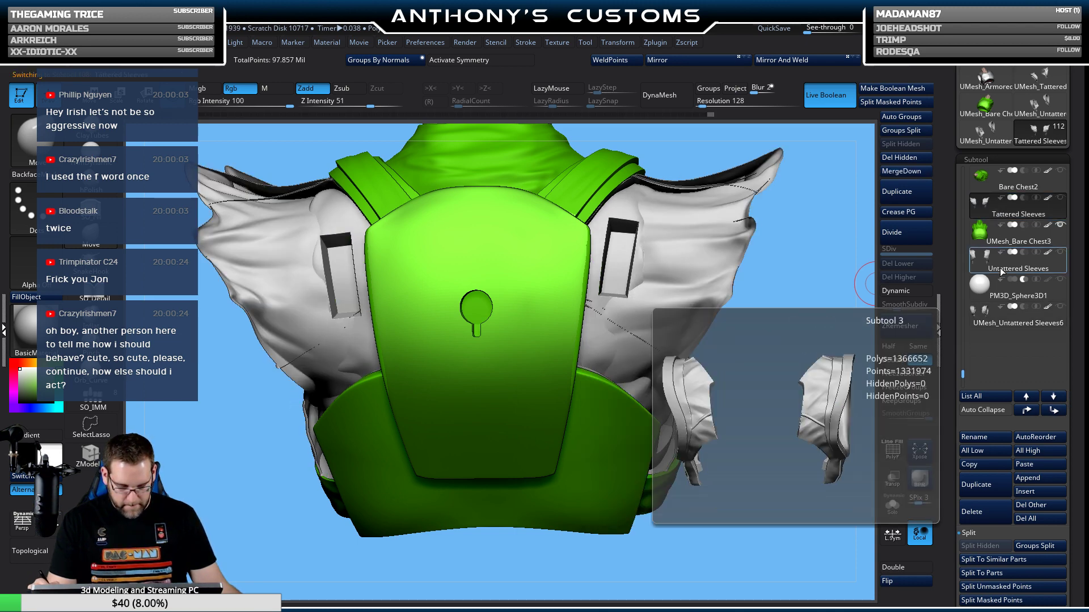
pyautogui.click(992, 317)
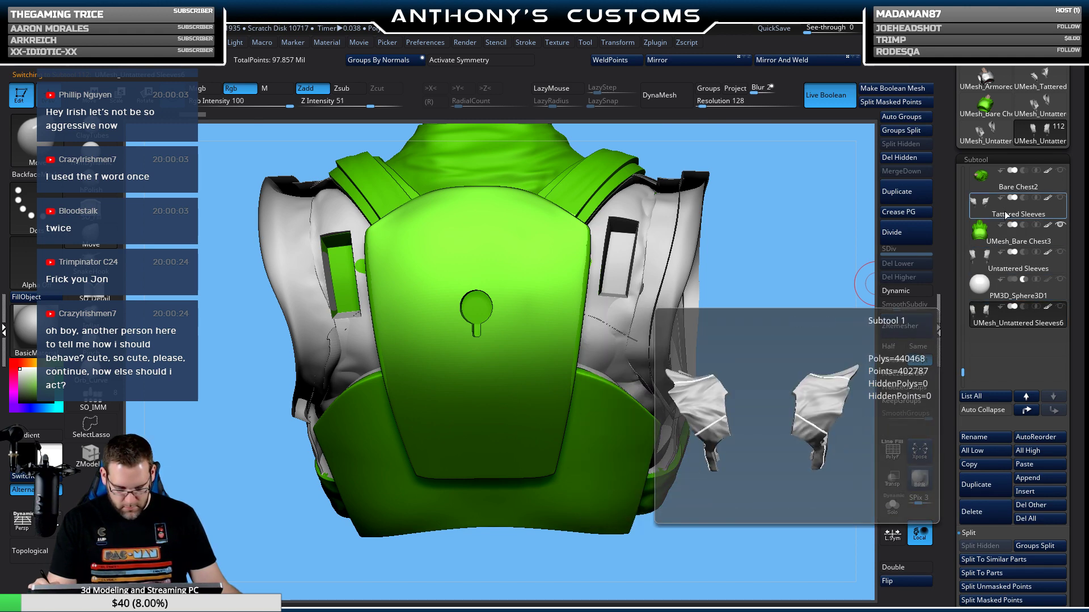
pyautogui.click(1006, 215)
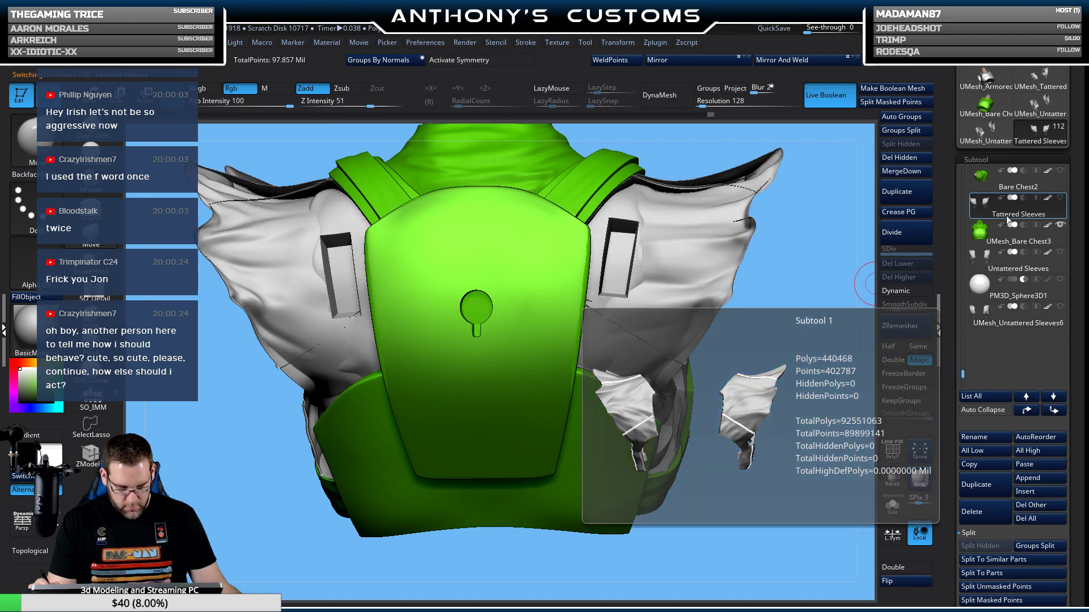
pyautogui.click(999, 312)
pyautogui.moveTo(1006, 204)
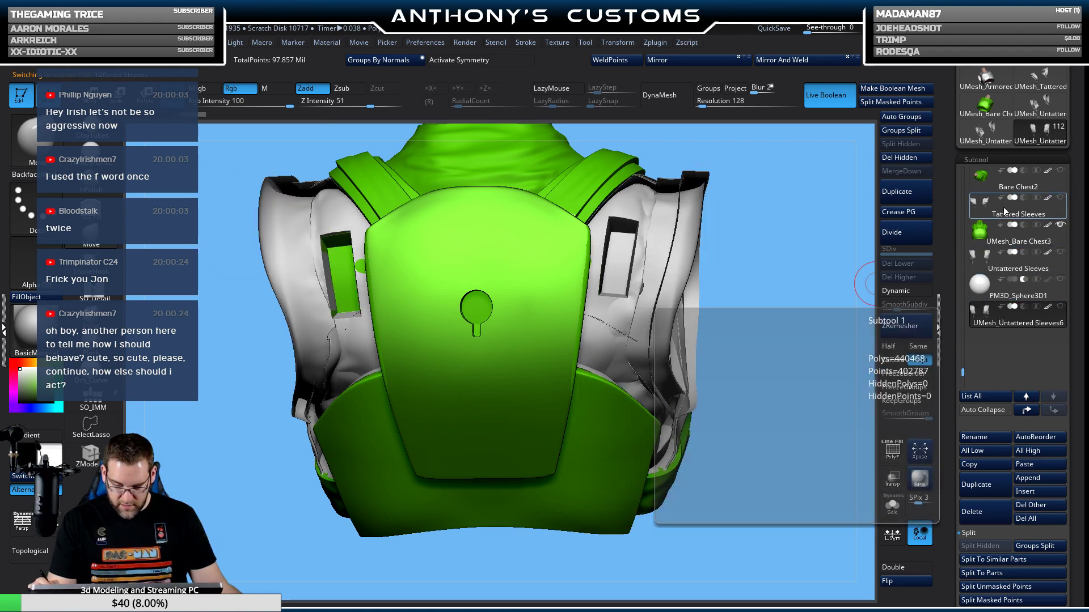
pyautogui.click(996, 316)
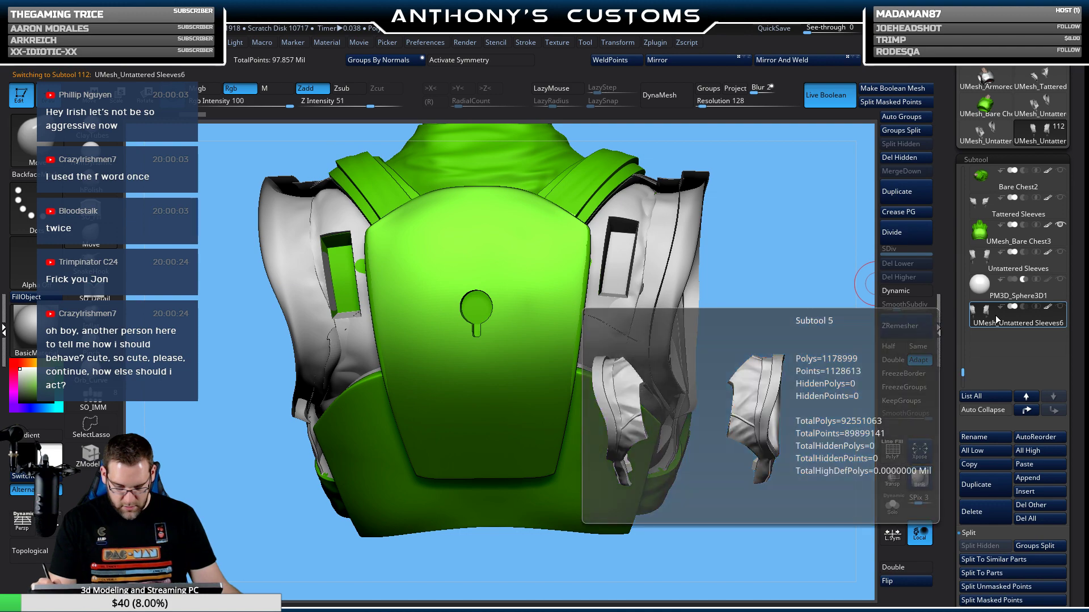
# Compare UMesh_Untattered Sleeves6 with Tattered Sleeves around the armhole and connector slot from the front.
pyautogui.moveTo(817, 238); pyautogui.dragTo(330, 372)
pyautogui.moveTo(379, 447)
pyautogui.mouseDown()
pyautogui.moveTo(384, 460)
pyautogui.moveTo(505, 338)
pyautogui.mouseUp()
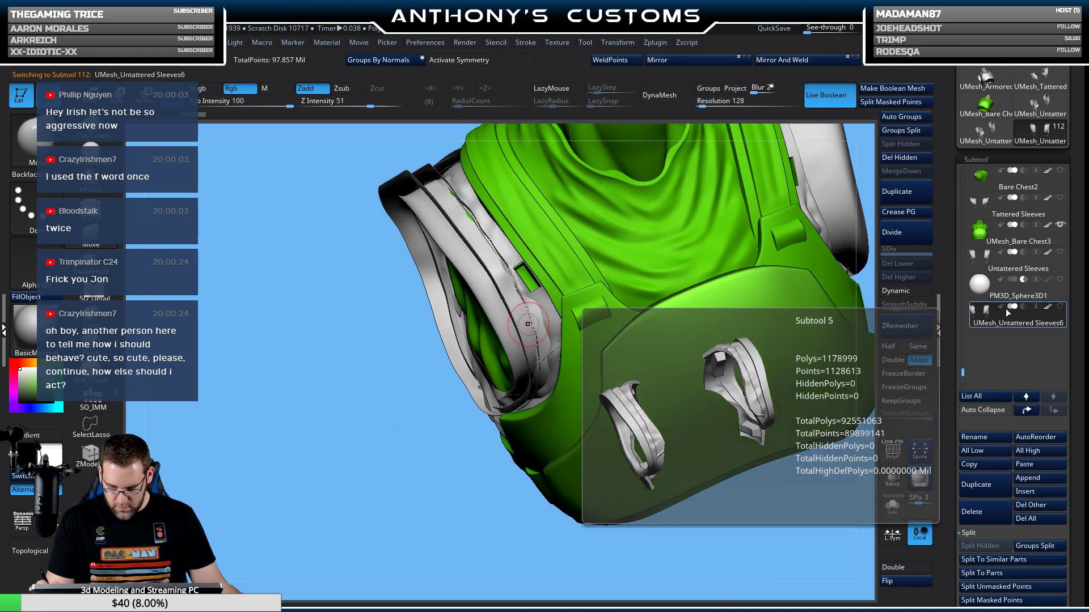
pyautogui.click(993, 204)
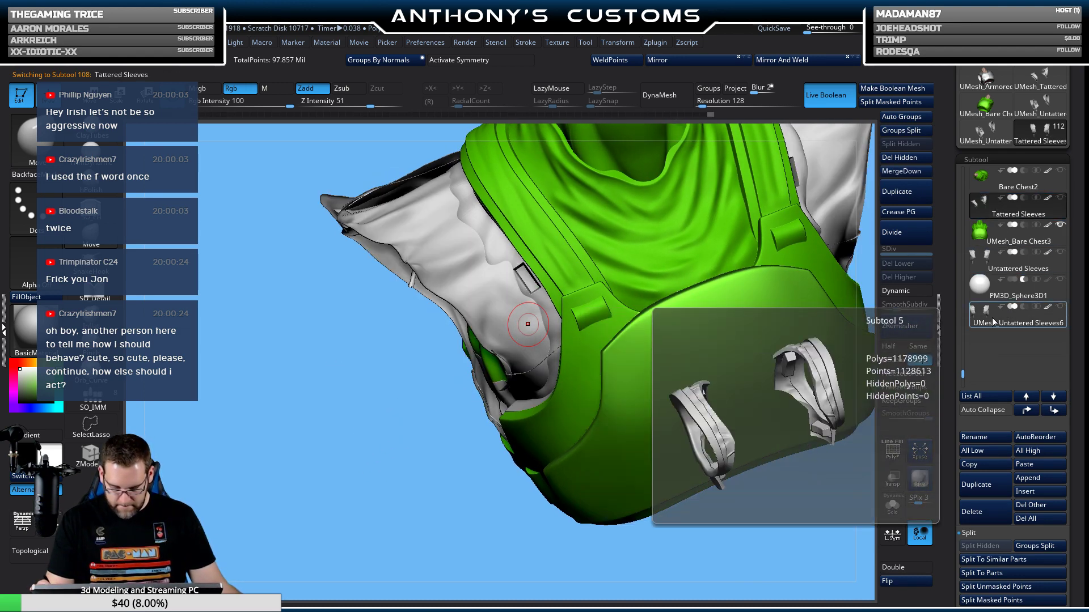
pyautogui.click(991, 318)
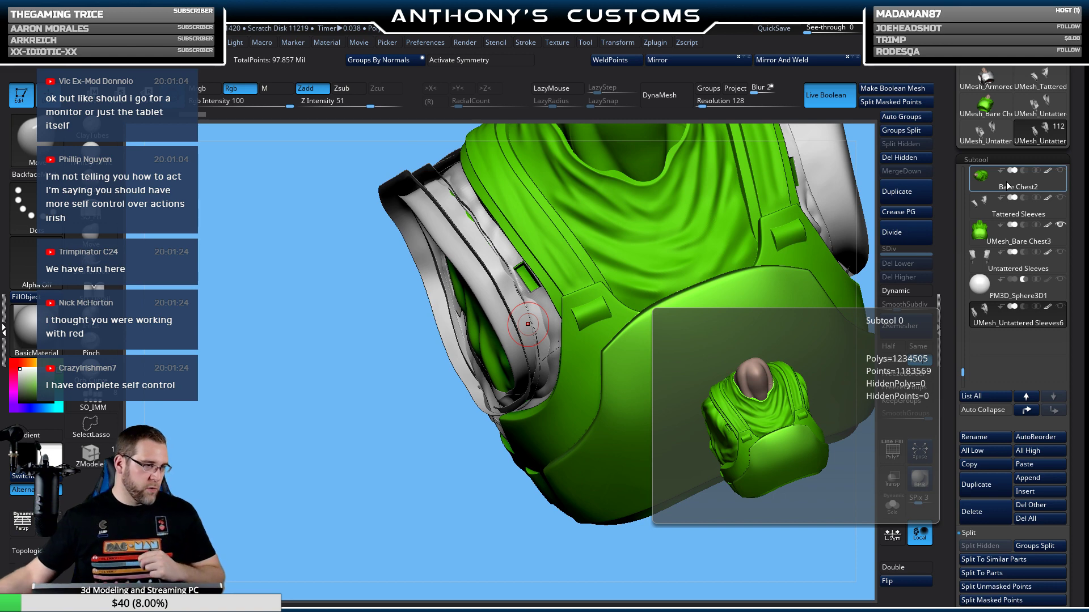
# Inspect the front connector slot of UMesh_Untattered Sleeves6 up close, hiding UMesh_Bare Chest3 and flipping the displayed sleeve normals.
pyautogui.moveTo(359, 437); pyautogui.dragTo(501, 280)
pyautogui.moveTo(838, 256); pyautogui.dragTo(528, 330)
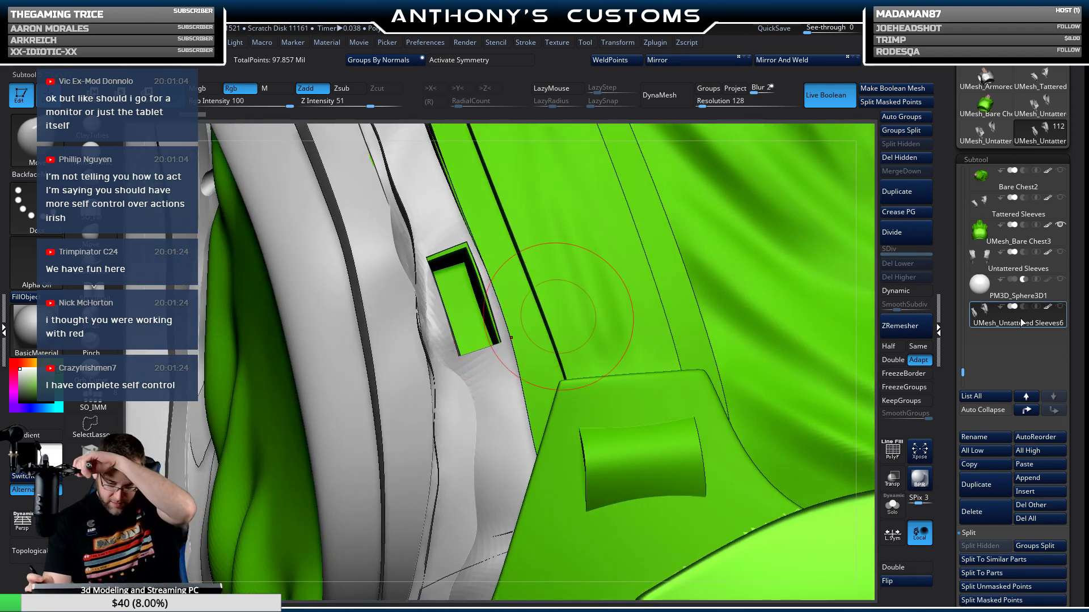
pyautogui.click(1060, 224)
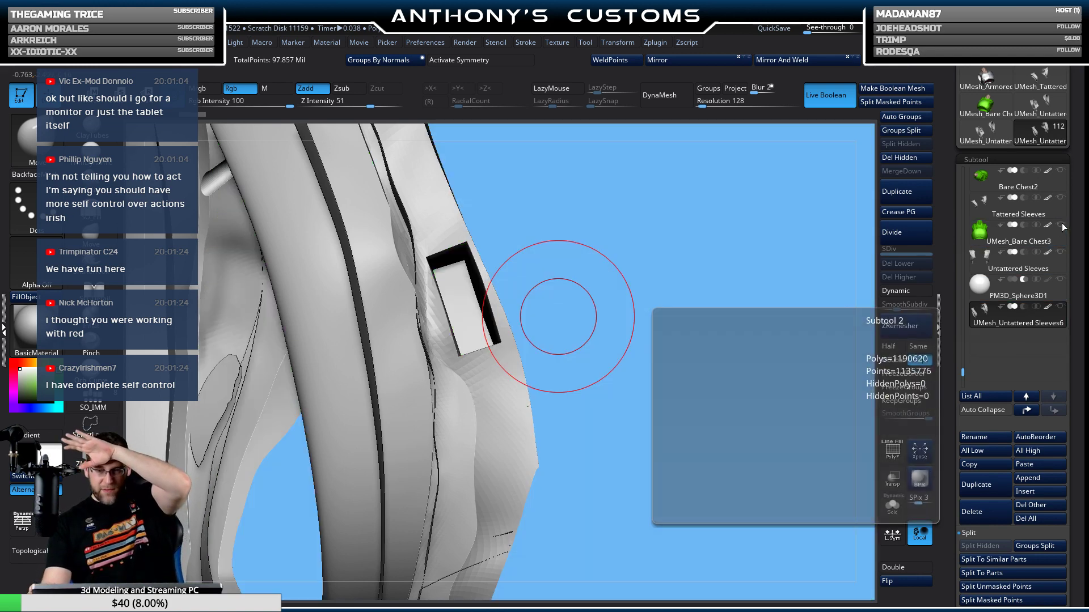
pyautogui.moveTo(822, 272)
pyautogui.mouseDown()
pyautogui.moveTo(757, 374)
pyautogui.moveTo(834, 403)
pyautogui.mouseUp()
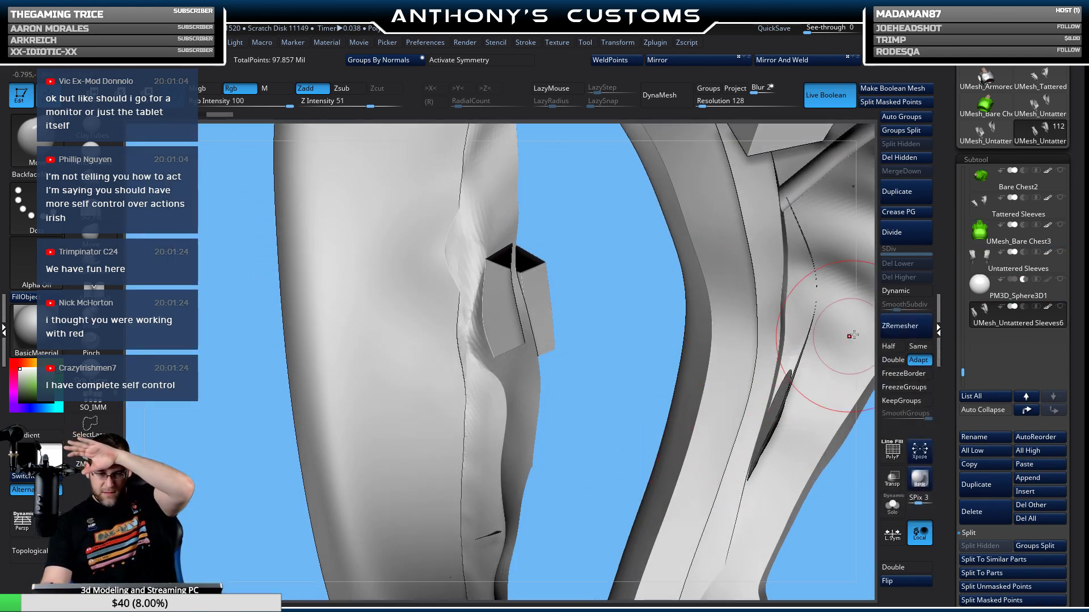
pyautogui.click(928, 588)
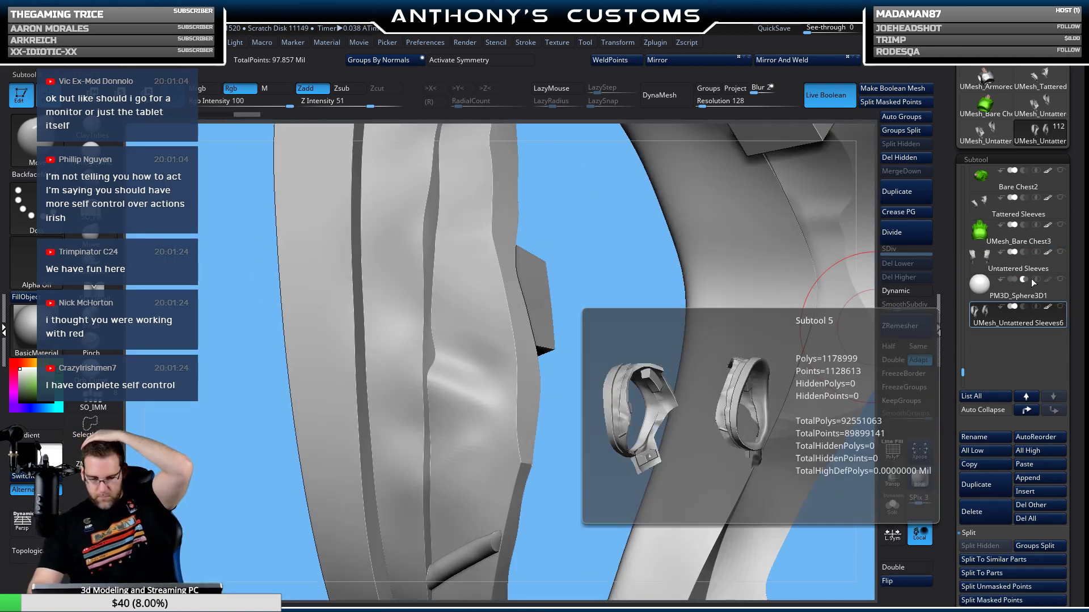
# Show Tattered Sleeves alongside the merged sleeves, flip its displayed normals and examine the connector blocks on the inner side.
pyautogui.click(1060, 198)
pyautogui.moveTo(584, 448)
pyautogui.mouseDown()
pyautogui.moveTo(590, 431)
pyautogui.moveTo(574, 425)
pyautogui.moveTo(739, 392)
pyautogui.moveTo(694, 297)
pyautogui.moveTo(735, 398)
pyautogui.moveTo(730, 385)
pyautogui.mouseUp()
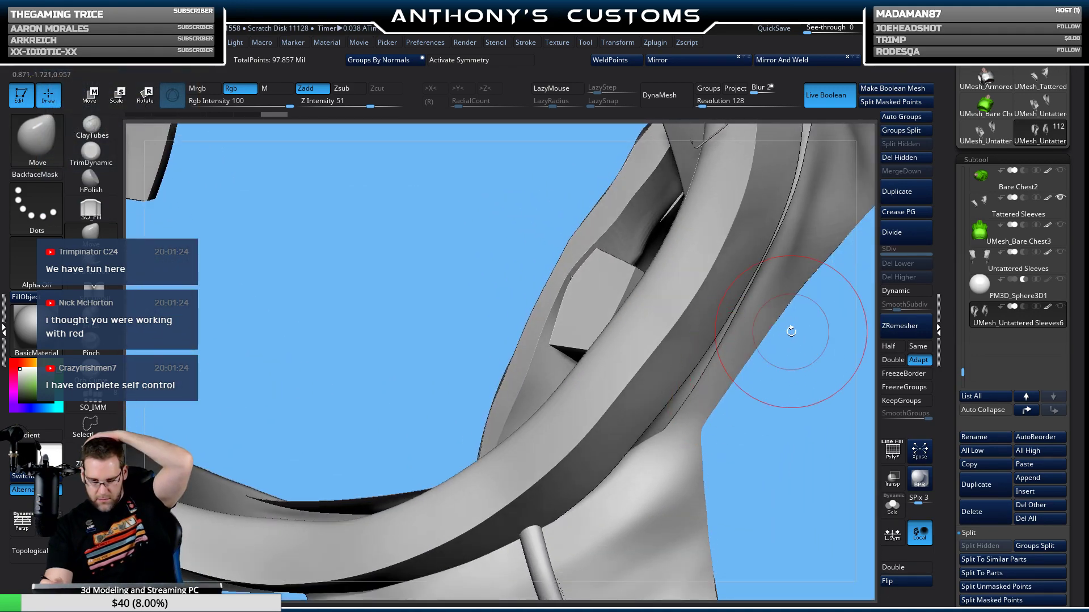
pyautogui.moveTo(807, 437); pyautogui.dragTo(800, 453)
pyautogui.click(1001, 207)
pyautogui.click(888, 581)
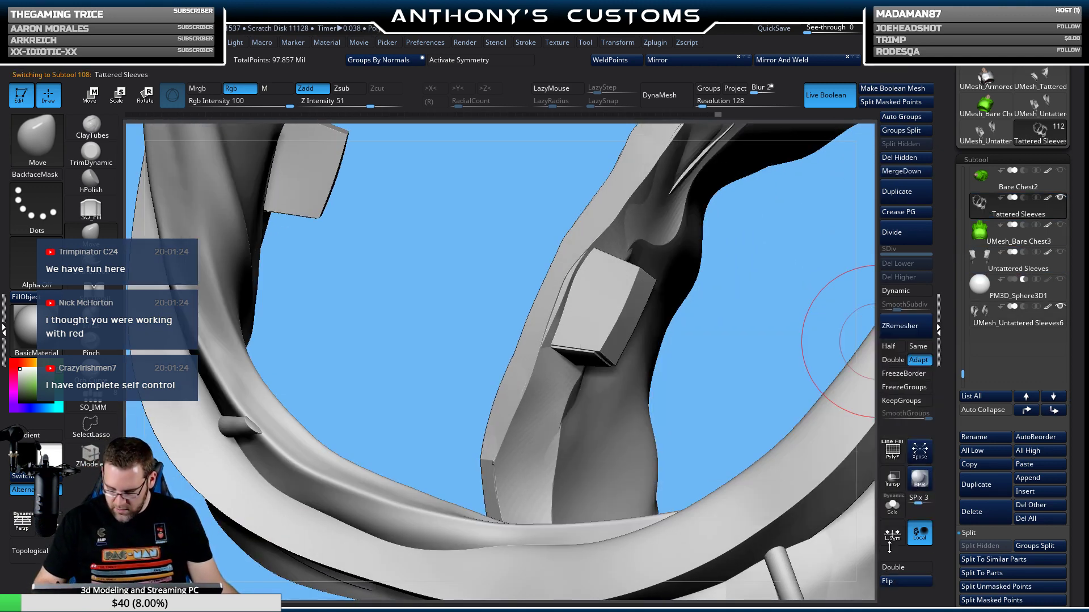
pyautogui.moveTo(785, 315)
pyautogui.mouseDown()
pyautogui.moveTo(768, 305)
pyautogui.moveTo(802, 408)
pyautogui.moveTo(790, 384)
pyautogui.moveTo(689, 366)
pyautogui.moveTo(591, 401)
pyautogui.moveTo(618, 406)
pyautogui.moveTo(631, 425)
pyautogui.mouseUp()
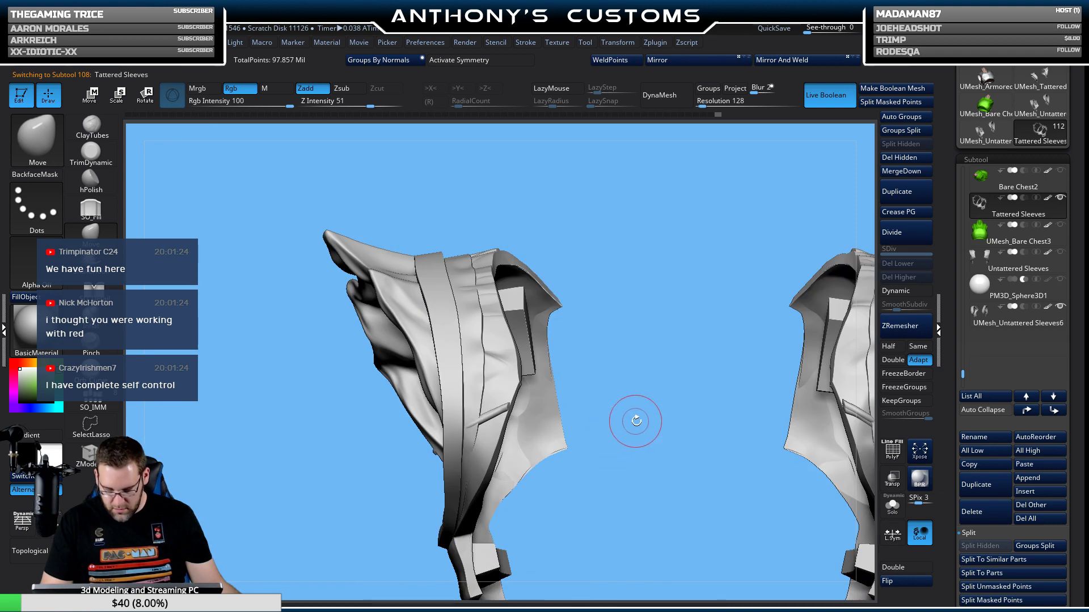
# Show UMesh_Bare Chest3 again, flip the displayed normals of Tattered Sleeves and inspect the rear connectors.
pyautogui.click(1060, 225)
pyautogui.click(887, 582)
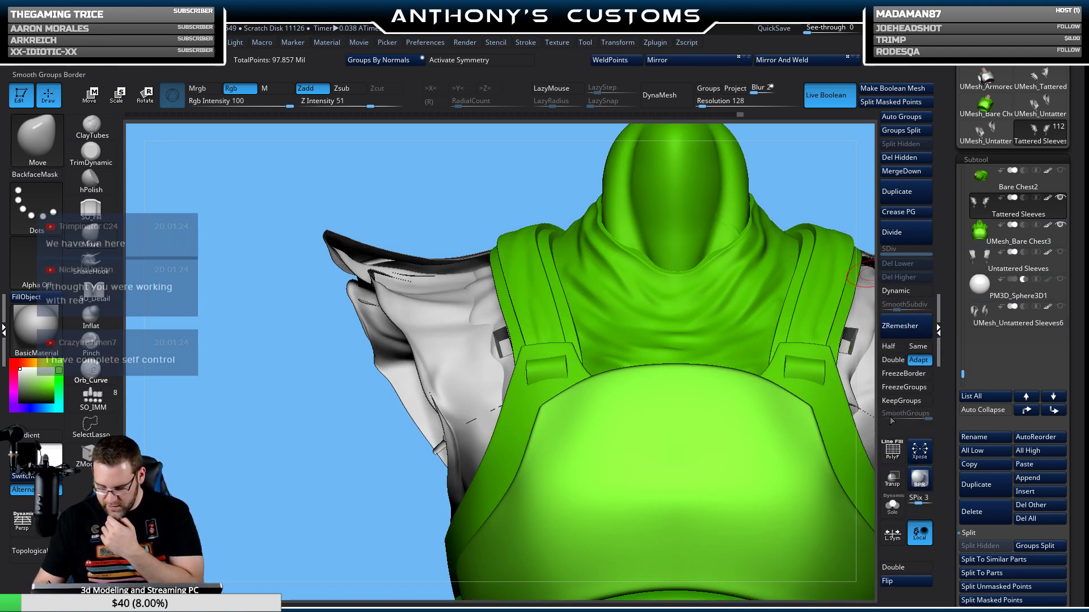
pyautogui.moveTo(821, 164); pyautogui.dragTo(748, 420)
# Select the Tat subtool and examine its sleeves from below with the chest armour hidden.
pyautogui.moveTo(963, 375); pyautogui.dragTo(964, 368)
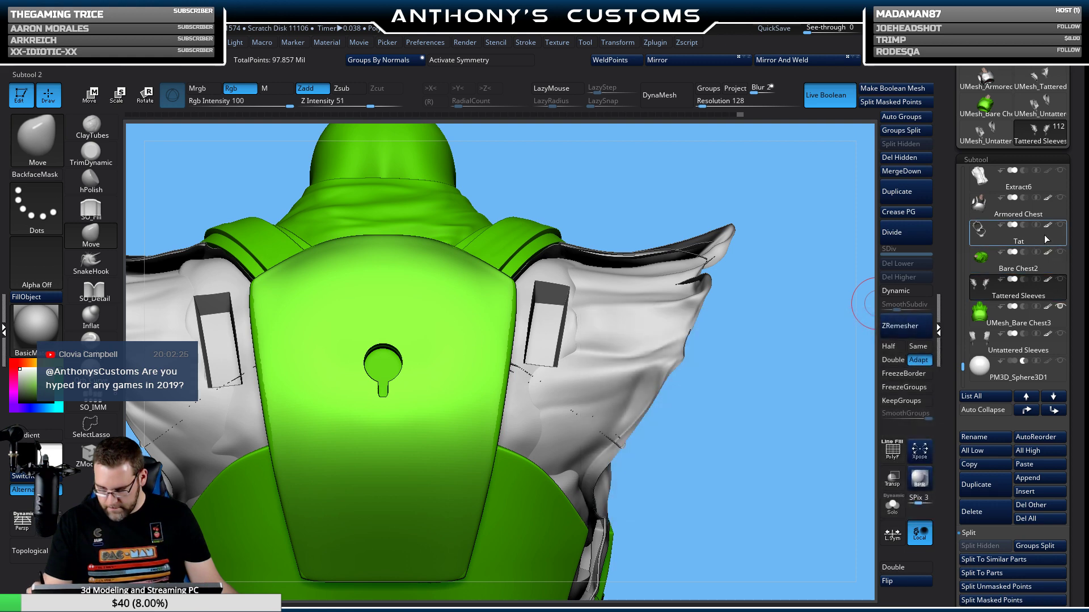
pyautogui.click(1045, 238)
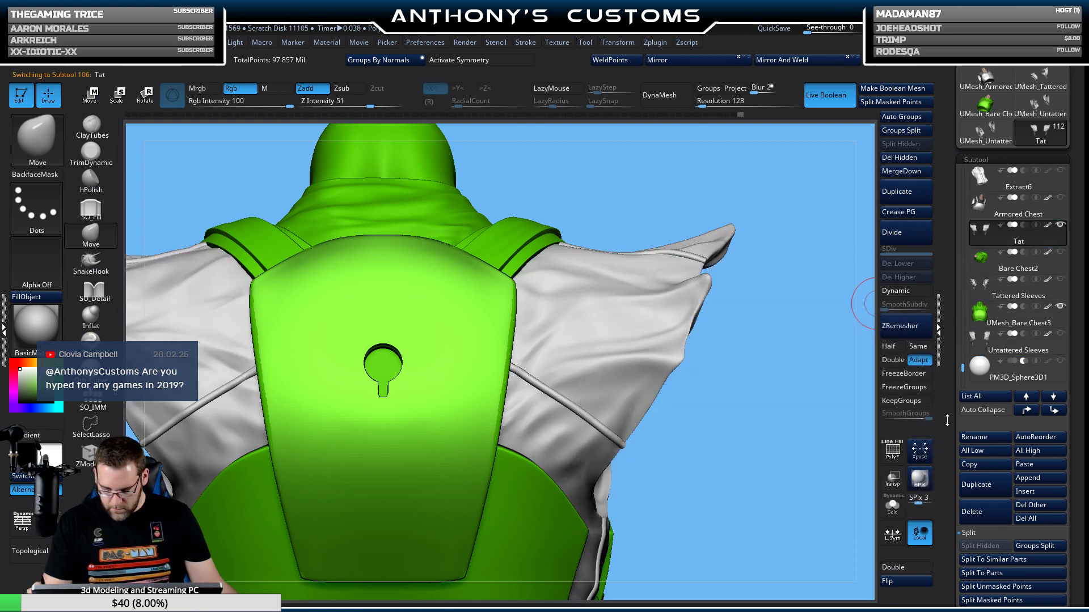
pyautogui.click(891, 581)
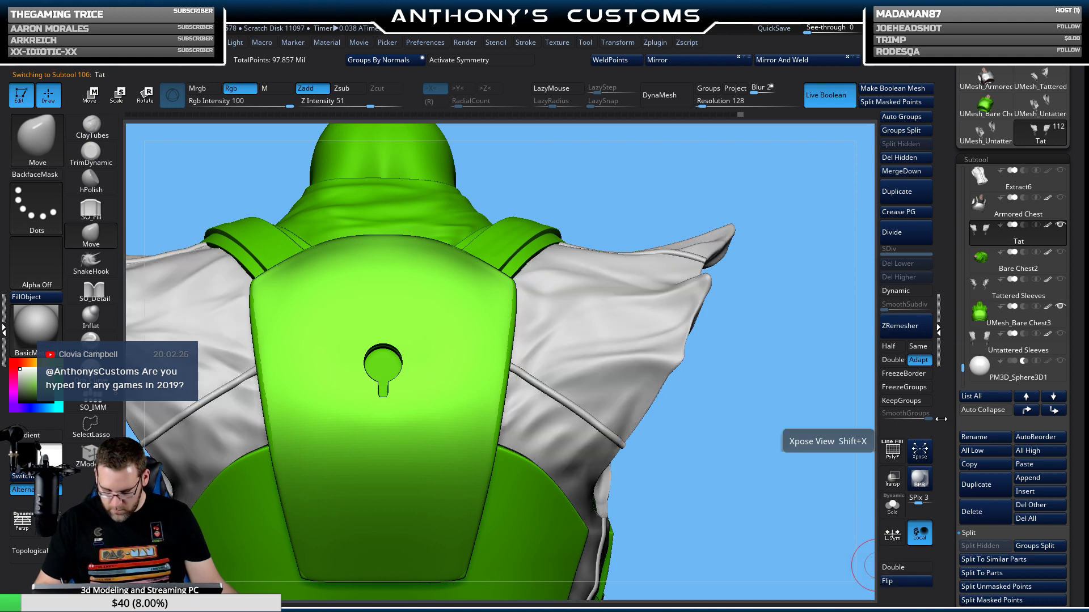
pyautogui.keyDown('shift'); pyautogui.click(1061, 280); pyautogui.keyUp('shift')
pyautogui.moveTo(766, 432); pyautogui.dragTo(628, 486)
# Show UMesh_Untattered Sleeves6 with UMesh_Bare Chest3 and examine the armhole rim and the lower connector slot from the side.
pyautogui.moveTo(966, 359); pyautogui.dragTo(966, 367)
pyautogui.scroll(-1, 965, 368)
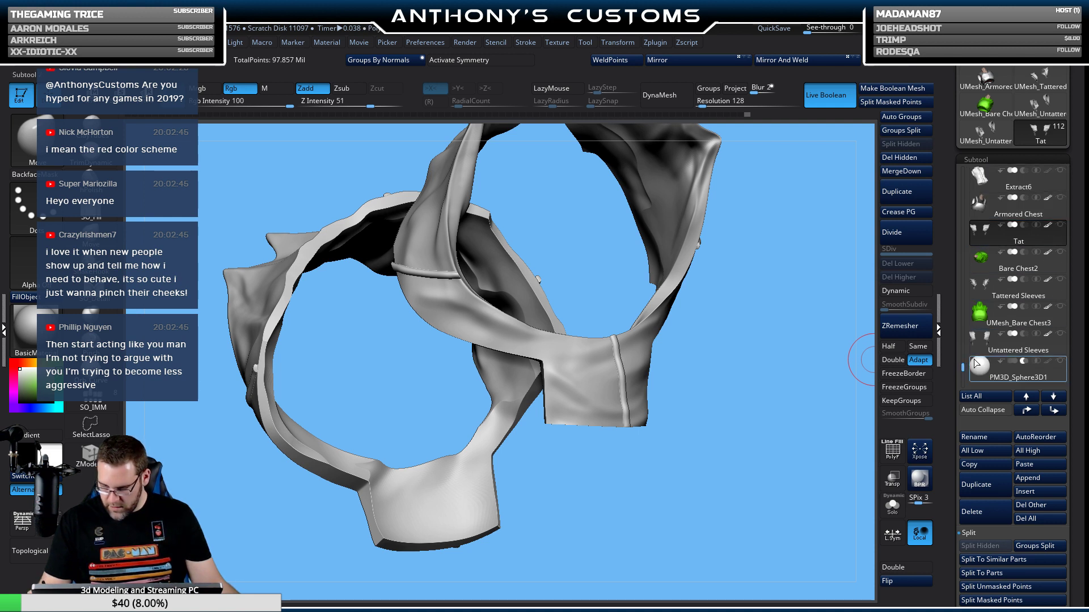
pyautogui.scroll(-1, 967, 366)
pyautogui.scroll(-2, 993, 368)
pyautogui.click(1060, 307)
pyautogui.click(1060, 224)
pyautogui.click(1015, 321)
pyautogui.moveTo(1016, 321)
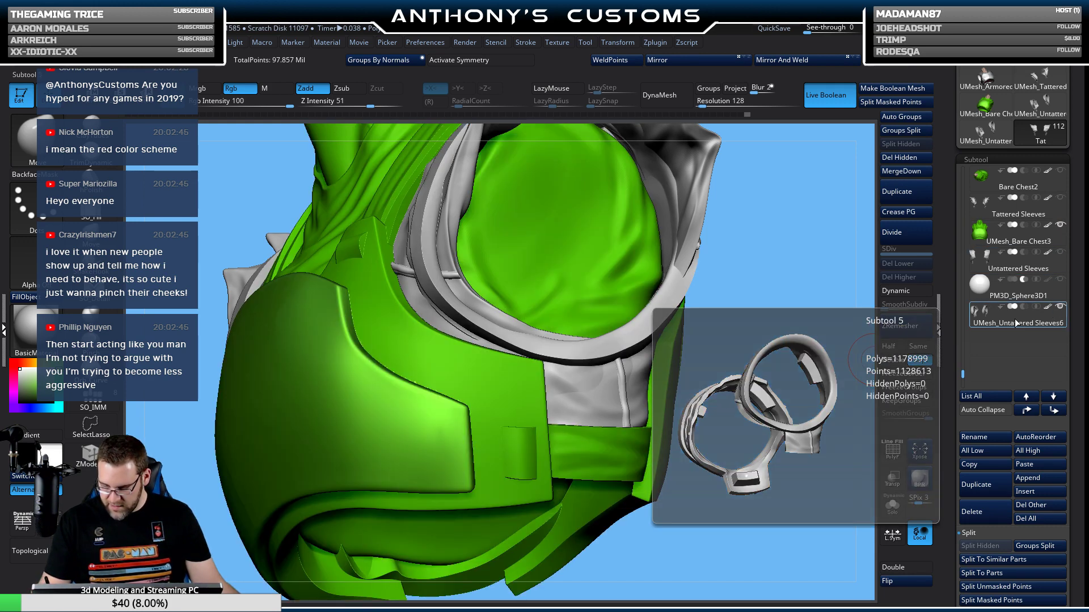
pyautogui.click(1013, 322)
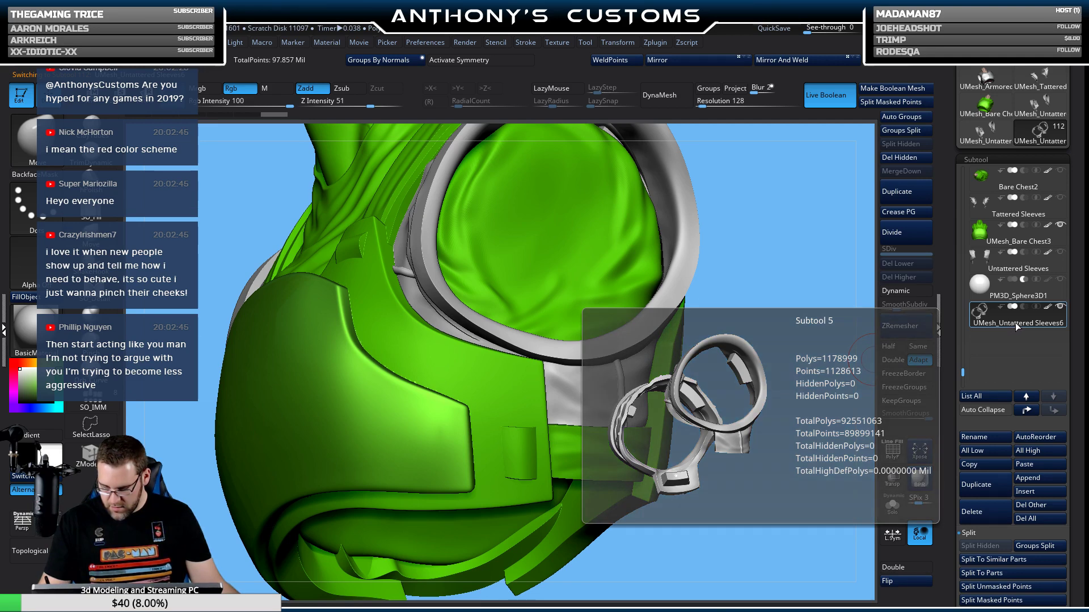
pyautogui.moveTo(819, 479); pyautogui.dragTo(816, 411)
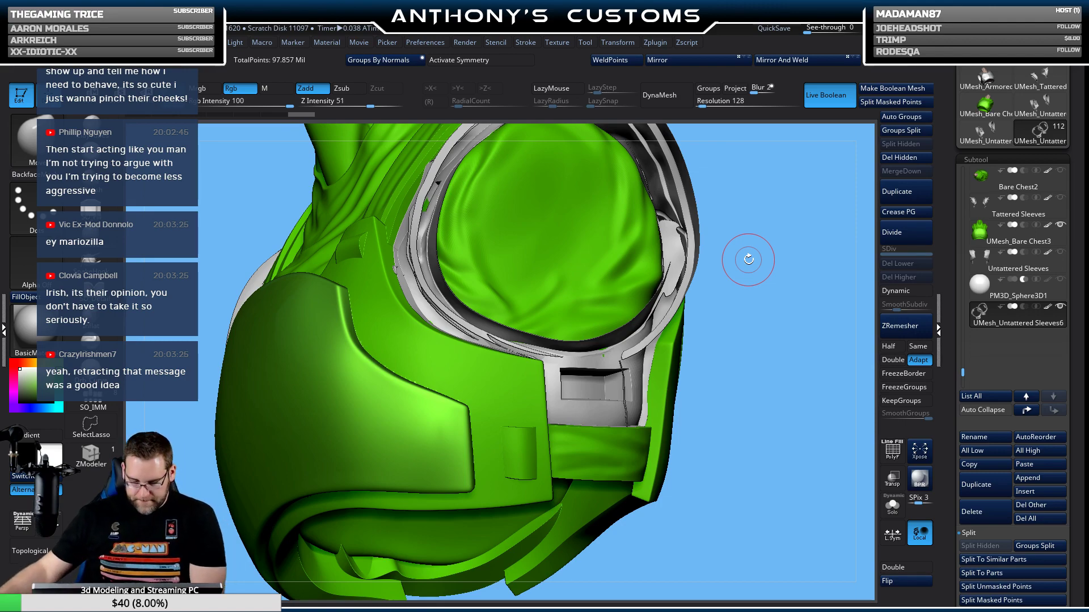
# Examine the rear connector slot of UMesh_Untattered Sleeves6 against the green chest armour from several angles.
pyautogui.moveTo(740, 251)
pyautogui.mouseDown()
pyautogui.moveTo(773, 219)
pyautogui.moveTo(766, 234)
pyautogui.moveTo(670, 284)
pyautogui.mouseUp()
pyautogui.moveTo(533, 289); pyautogui.dragTo(499, 368)
pyautogui.moveTo(392, 357)
pyautogui.mouseDown()
pyautogui.moveTo(431, 397)
pyautogui.moveTo(417, 380)
pyautogui.moveTo(425, 385)
pyautogui.mouseUp()
pyautogui.press('space')
pyautogui.press('space')
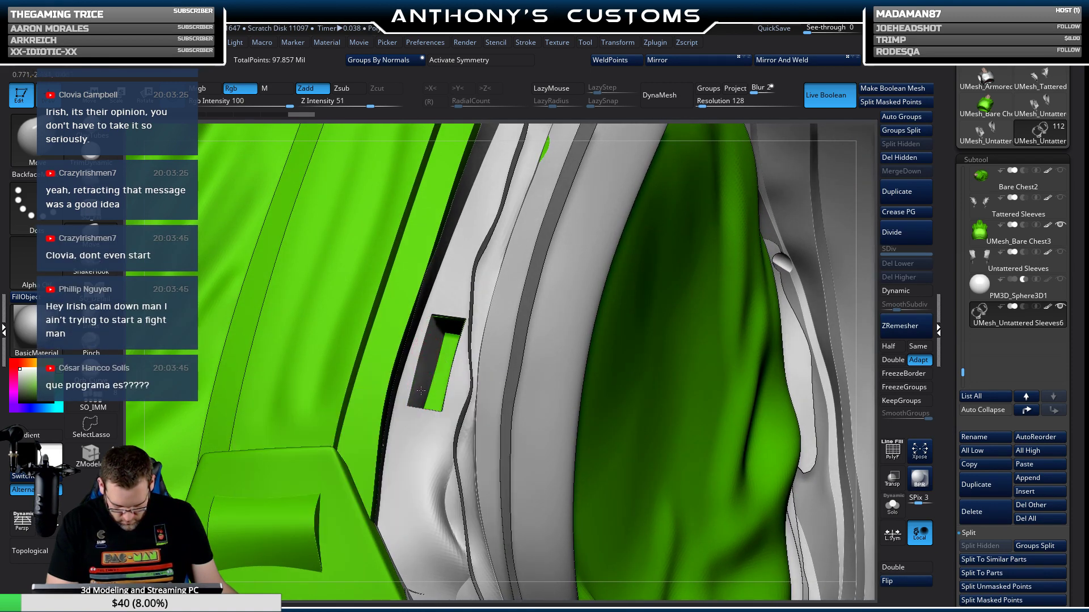
pyautogui.moveTo(446, 325); pyautogui.dragTo(493, 312, button='right')
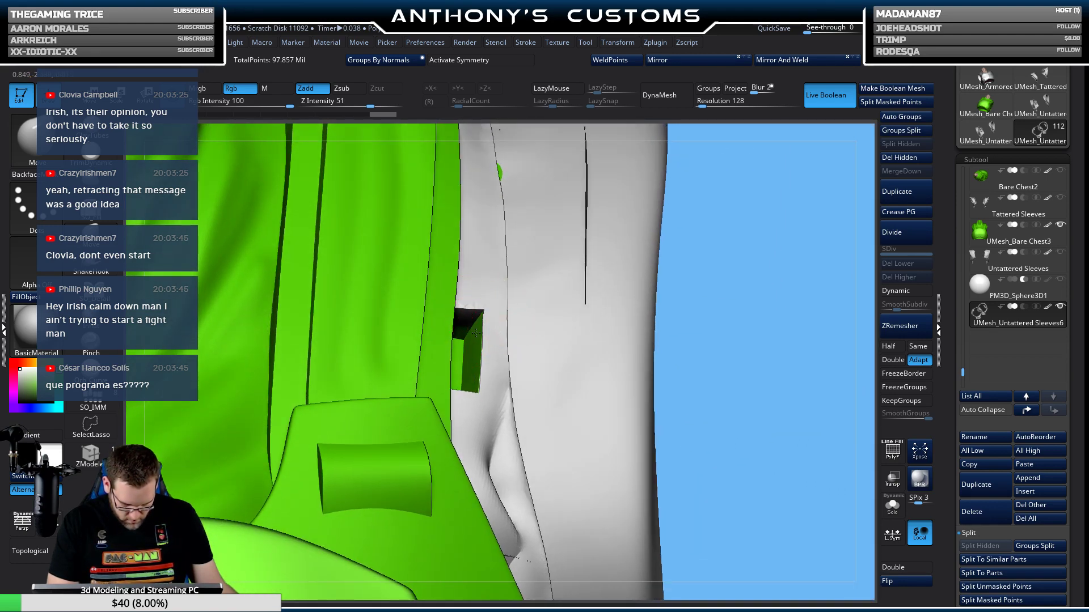
pyautogui.moveTo(693, 292)
pyautogui.mouseDown(button='right')
pyautogui.moveTo(691, 307)
pyautogui.moveTo(687, 279)
pyautogui.mouseUp(button='right')
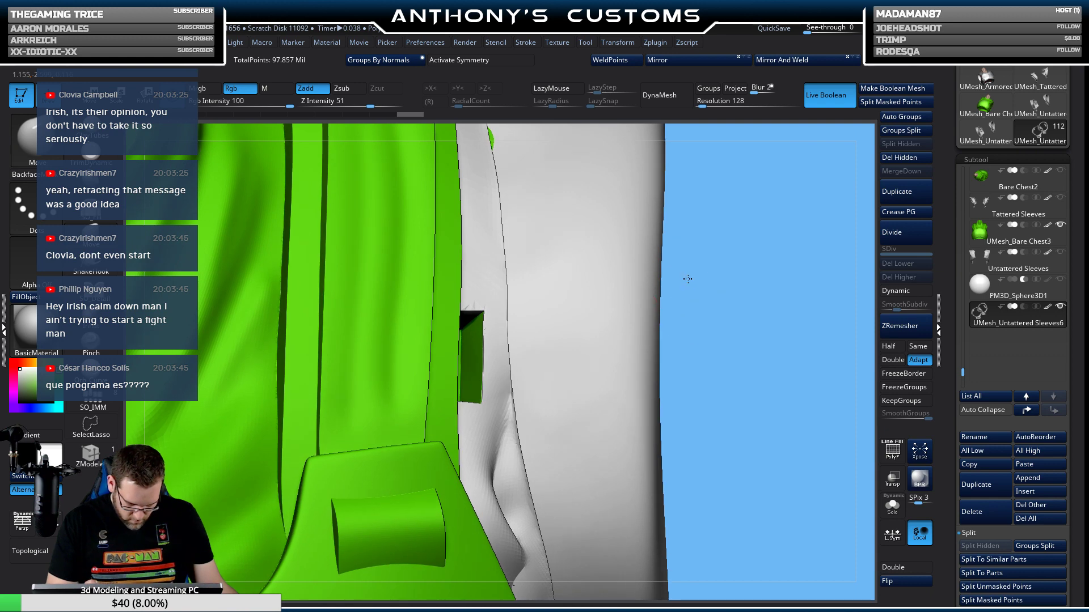
pyautogui.press('space')
pyautogui.click(474, 338)
pyautogui.click(471, 330)
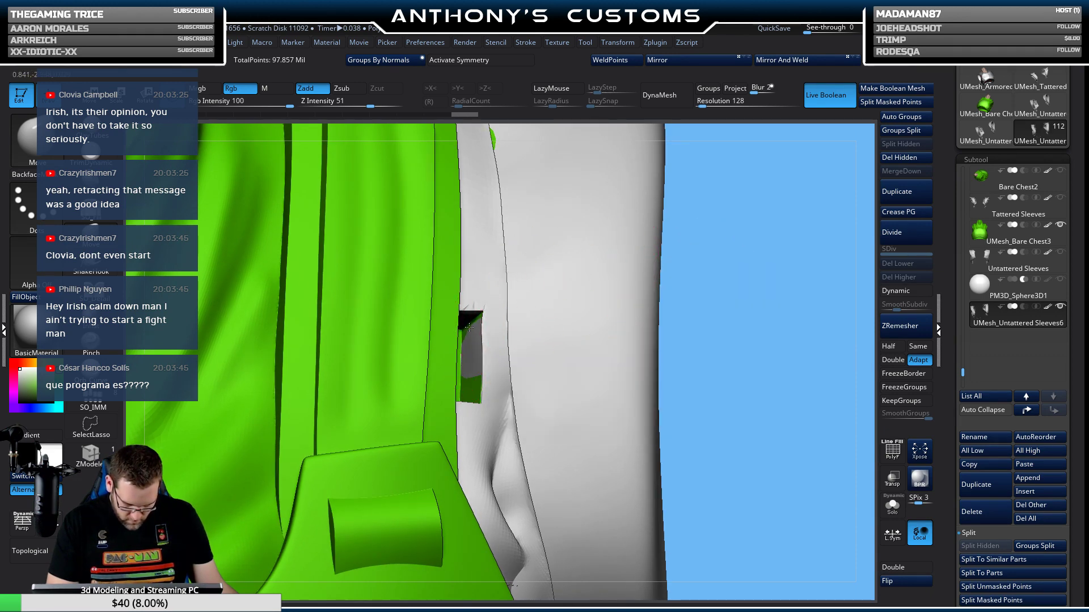
pyautogui.click(469, 328)
pyautogui.moveTo(643, 280)
pyautogui.mouseDown(button='right')
pyautogui.moveTo(702, 283)
pyautogui.moveTo(719, 245)
pyautogui.mouseUp(button='right')
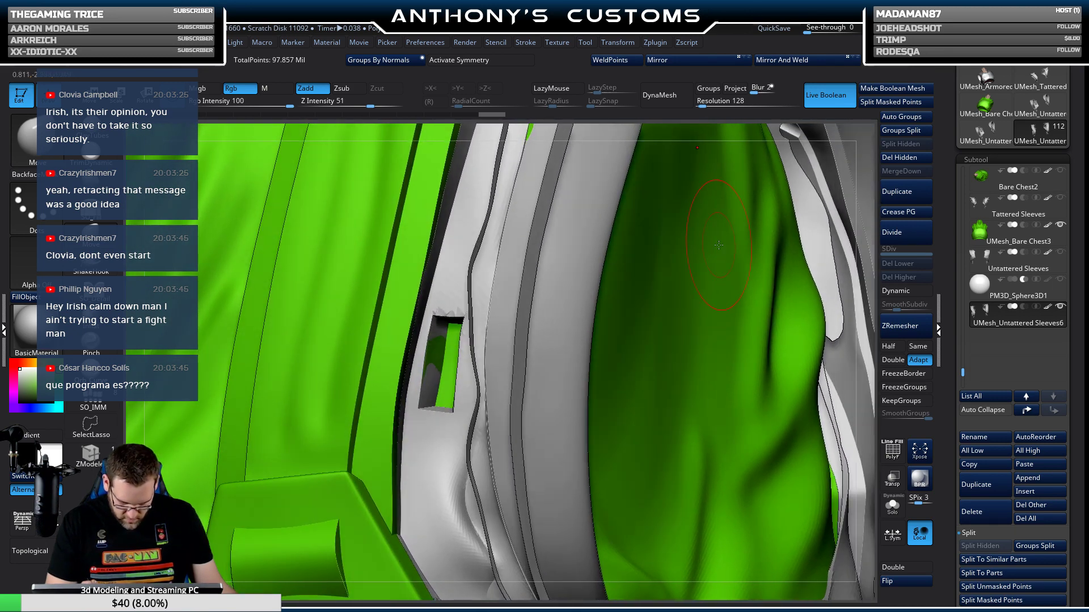
# Delete the UMesh_Untattered Sleeves6 subtool and make Untattered Sleeves active to check its rear slot against the armour.
pyautogui.click(971, 512)
pyautogui.click(883, 537)
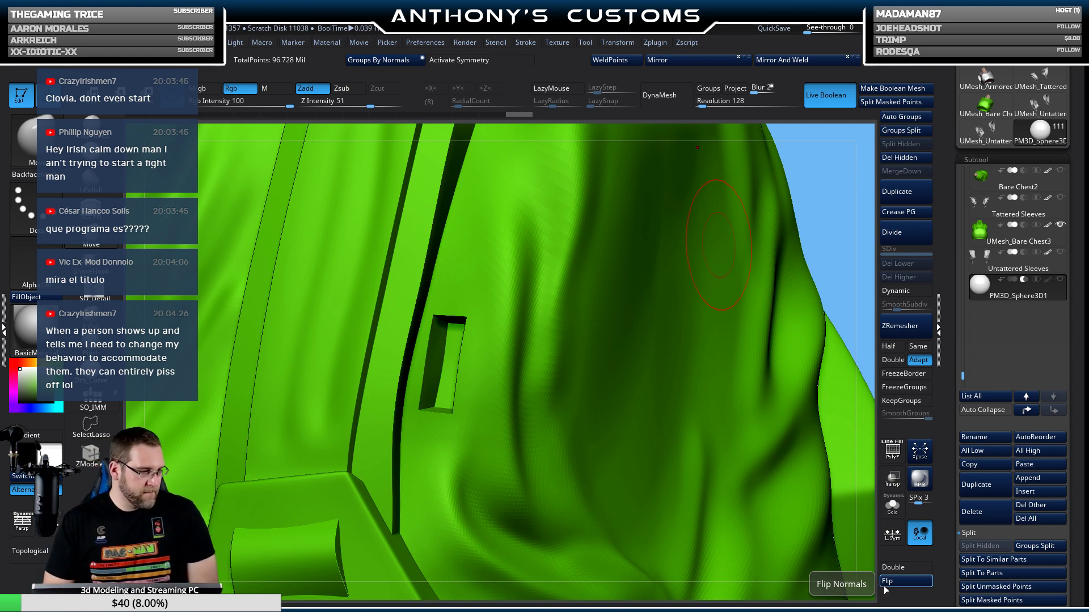
pyautogui.click(1009, 255)
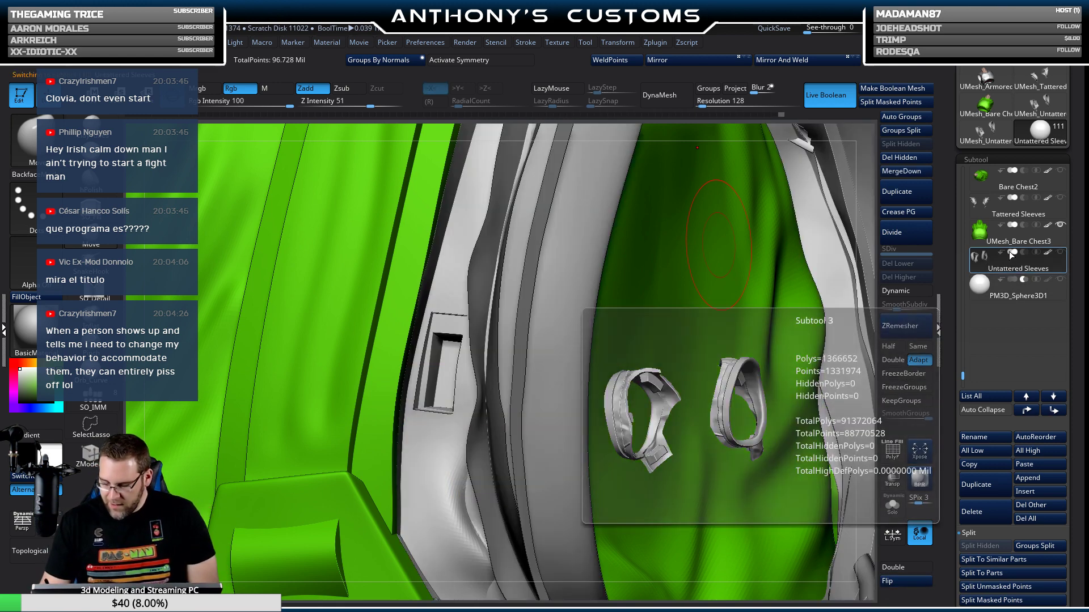
pyautogui.moveTo(757, 278); pyautogui.dragTo(837, 279, button='right')
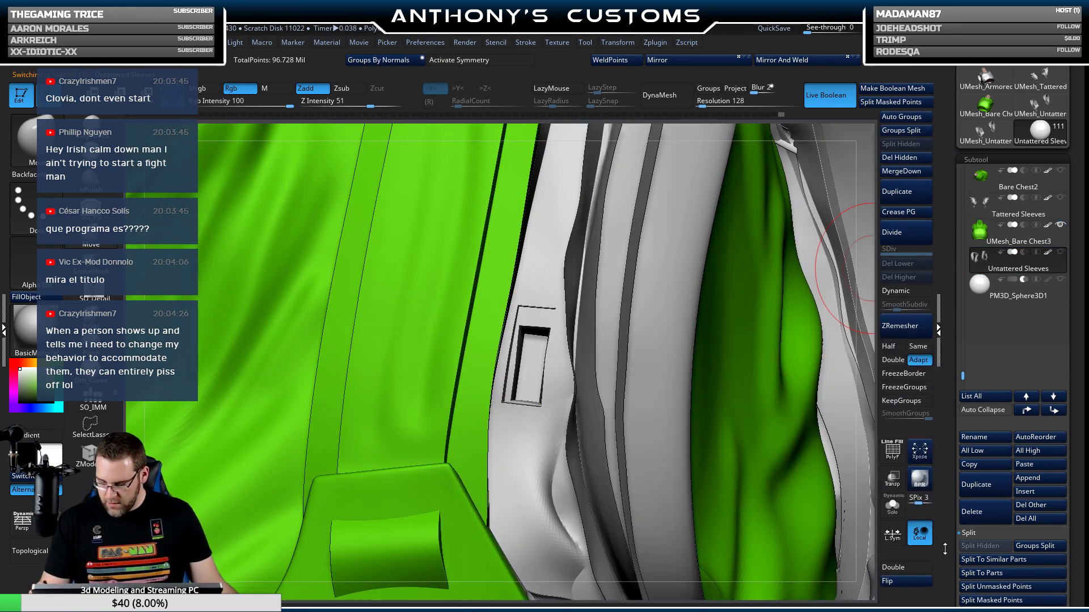
# Isolate Untattered Sleeves with the chest armour hidden, flip its displayed normals and turn on the polygroup wireframe.
pyautogui.click(1060, 225)
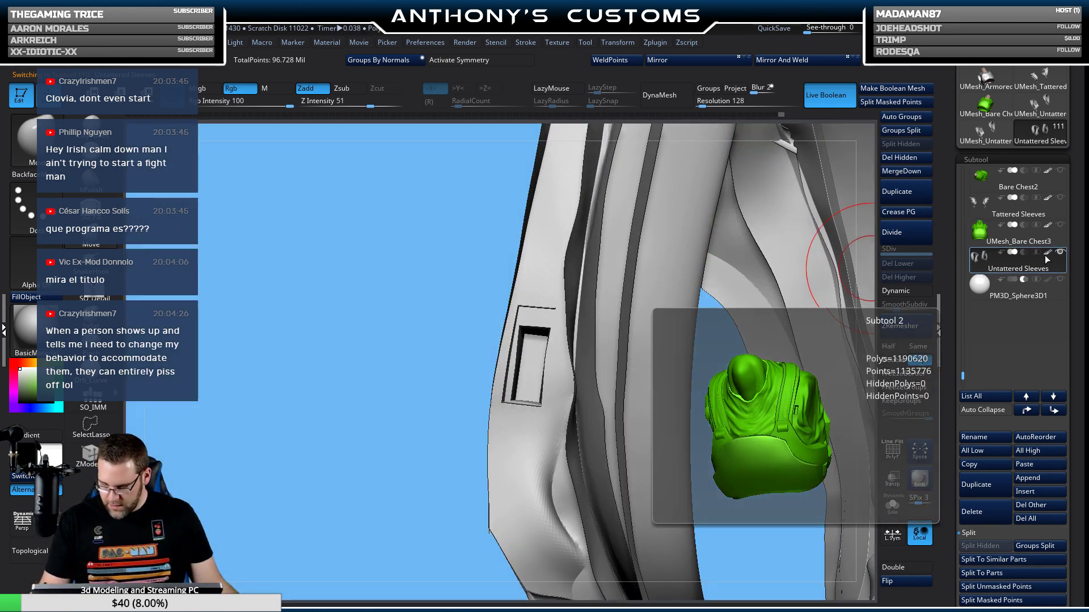
pyautogui.click(892, 505)
pyautogui.moveTo(743, 462)
pyautogui.mouseDown(button='right')
pyautogui.moveTo(614, 443)
pyautogui.moveTo(704, 503)
pyautogui.mouseUp(button='right')
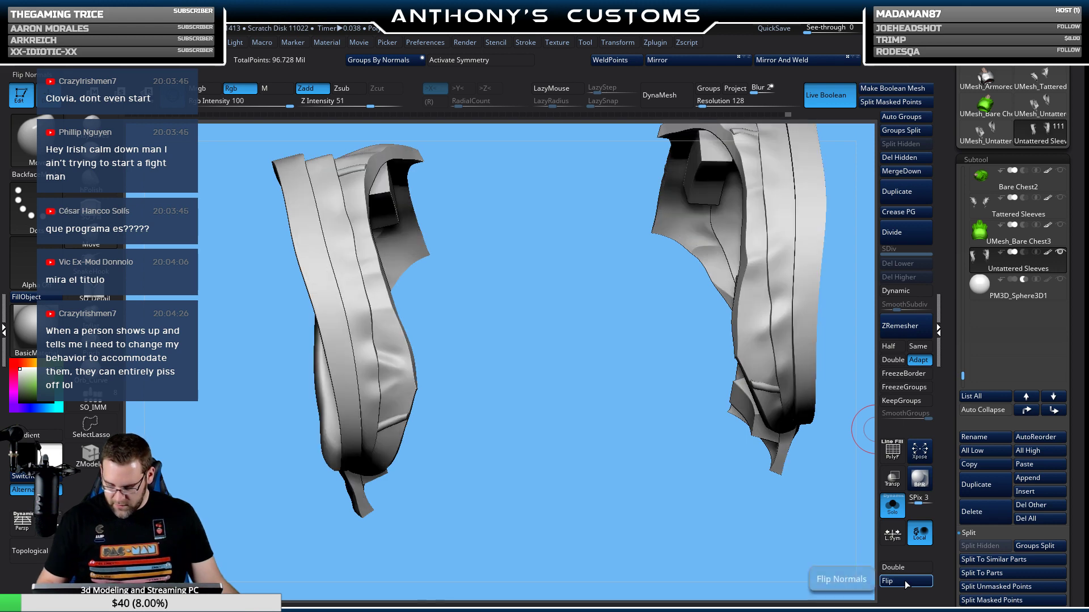
pyautogui.hotkey('shift', 'f')
pyautogui.moveTo(607, 413); pyautogui.dragTo(586, 380, button='right')
pyautogui.moveTo(540, 418)
pyautogui.keyDown('alt'); pyautogui.mouseDown(button='right')
pyautogui.moveTo(533, 425)
pyautogui.moveTo(570, 446)
pyautogui.moveTo(540, 426)
pyautogui.mouseUp(button='right'); pyautogui.keyUp('alt')
pyautogui.hotkey('ctrl', 'shift')
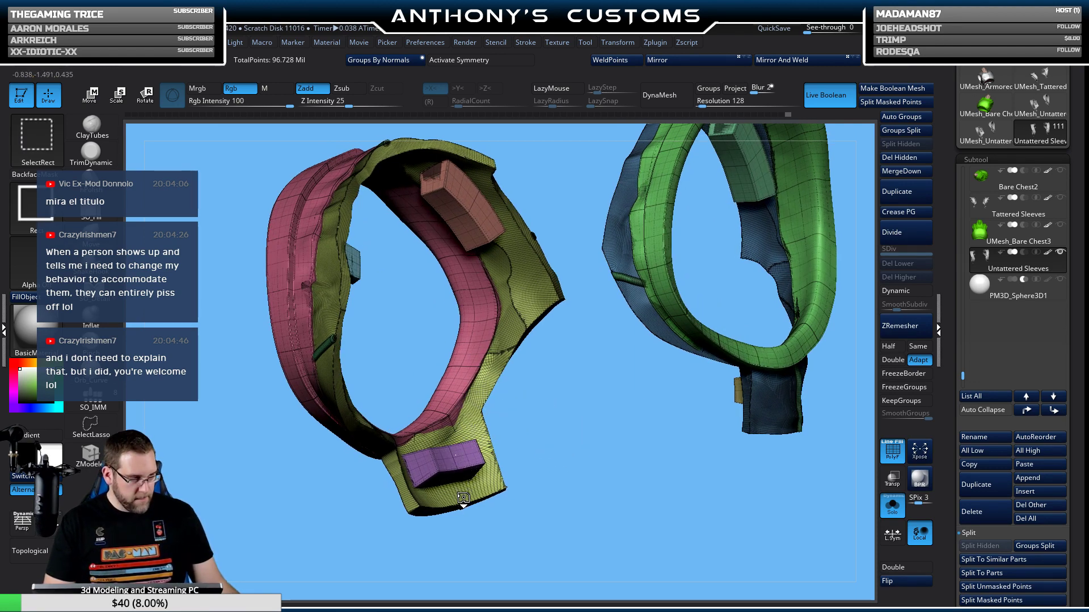
pyautogui.keyDown('ctrl'); pyautogui.keyDown('shift'); pyautogui.click(463, 501); pyautogui.keyUp('shift'); pyautogui.keyUp('ctrl')
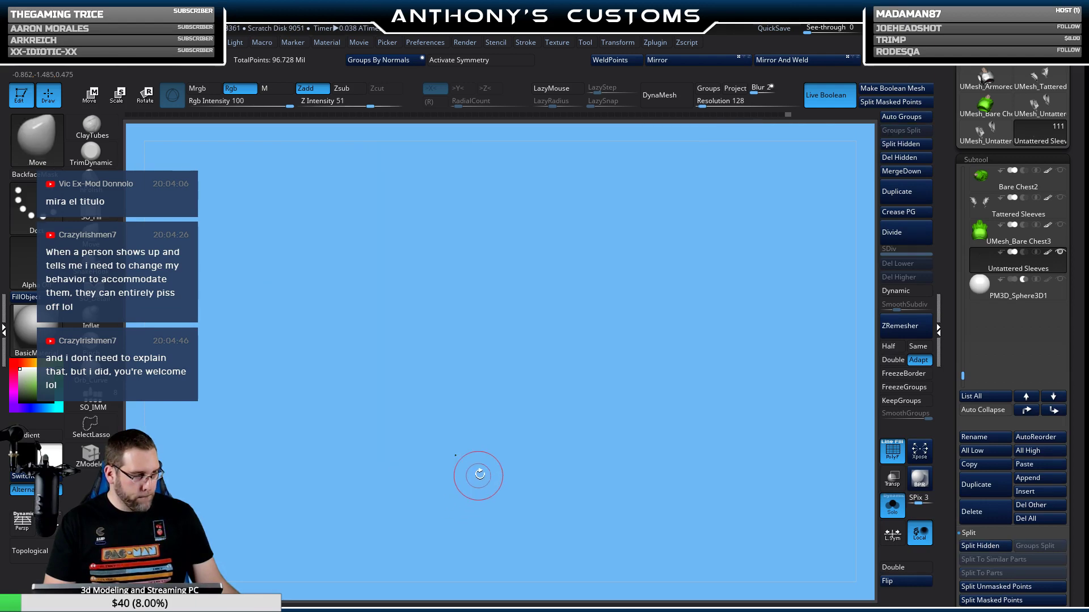
pyautogui.moveTo(565, 533); pyautogui.dragTo(579, 422)
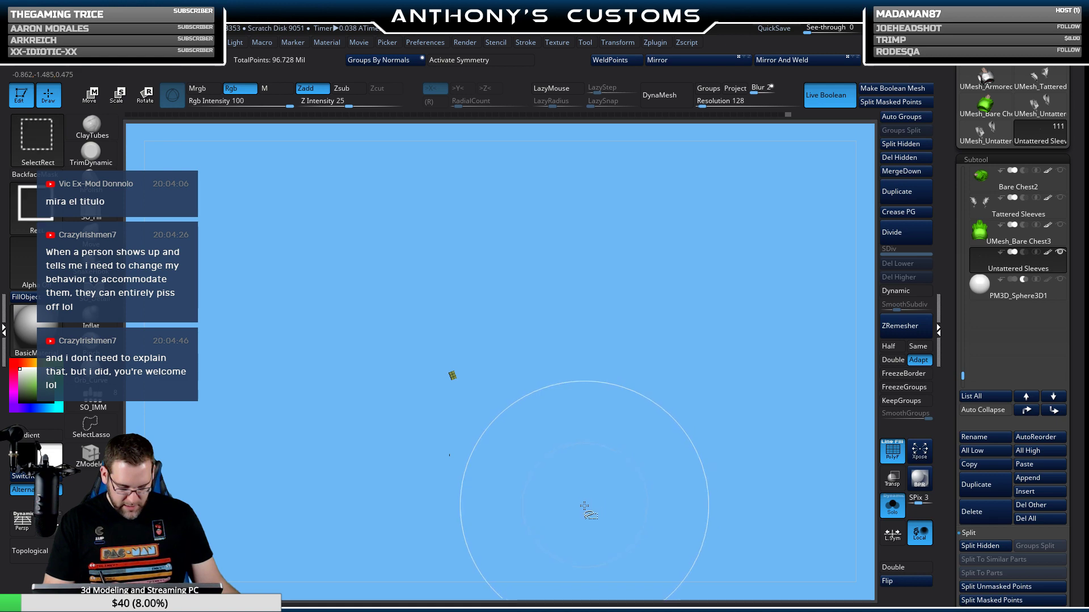
pyautogui.keyDown('ctrl'); pyautogui.keyDown('shift'); pyautogui.click(584, 504); pyautogui.keyUp('shift'); pyautogui.keyUp('ctrl')
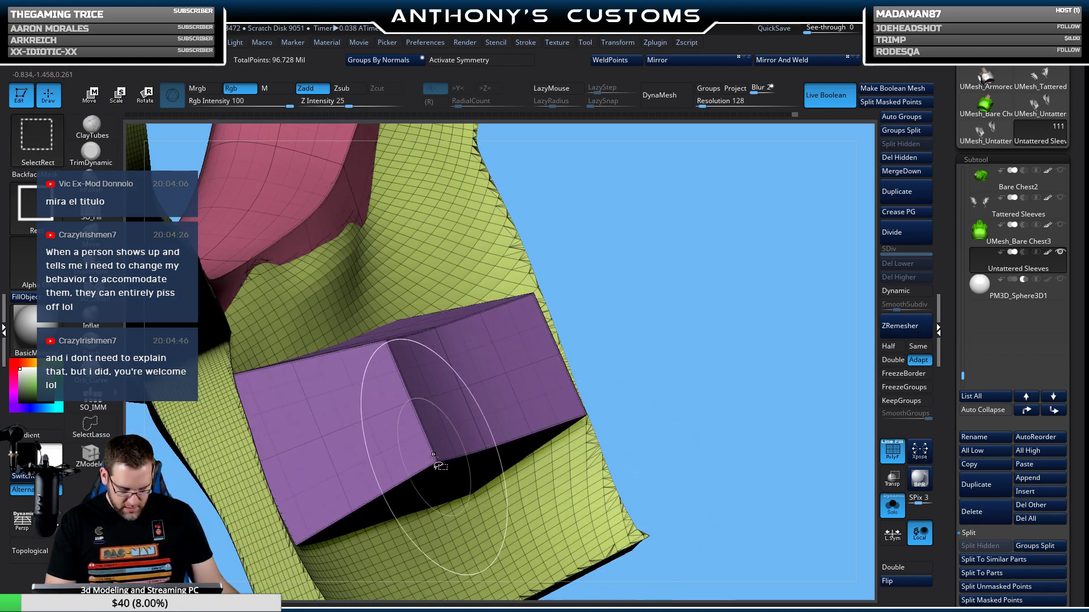
# Hide the separately coloured connector-block polygroups on both untattered sleeves and delete the hidden geometry.
pyautogui.keyDown('ctrl'); pyautogui.keyDown('shift'); pyautogui.click(453, 443); pyautogui.keyUp('shift'); pyautogui.keyUp('ctrl')
pyautogui.moveTo(454, 442)
pyautogui.mouseDown()
pyautogui.moveTo(637, 430)
pyautogui.moveTo(625, 444)
pyautogui.moveTo(652, 479)
pyautogui.moveTo(611, 404)
pyautogui.moveTo(593, 292)
pyautogui.mouseUp()
pyautogui.keyDown('ctrl'); pyautogui.keyDown('shift'); pyautogui.click(646, 442); pyautogui.keyUp('shift'); pyautogui.keyUp('ctrl')
pyautogui.keyDown('ctrl'); pyautogui.keyDown('shift'); pyautogui.click(651, 469); pyautogui.keyUp('shift'); pyautogui.keyUp('ctrl')
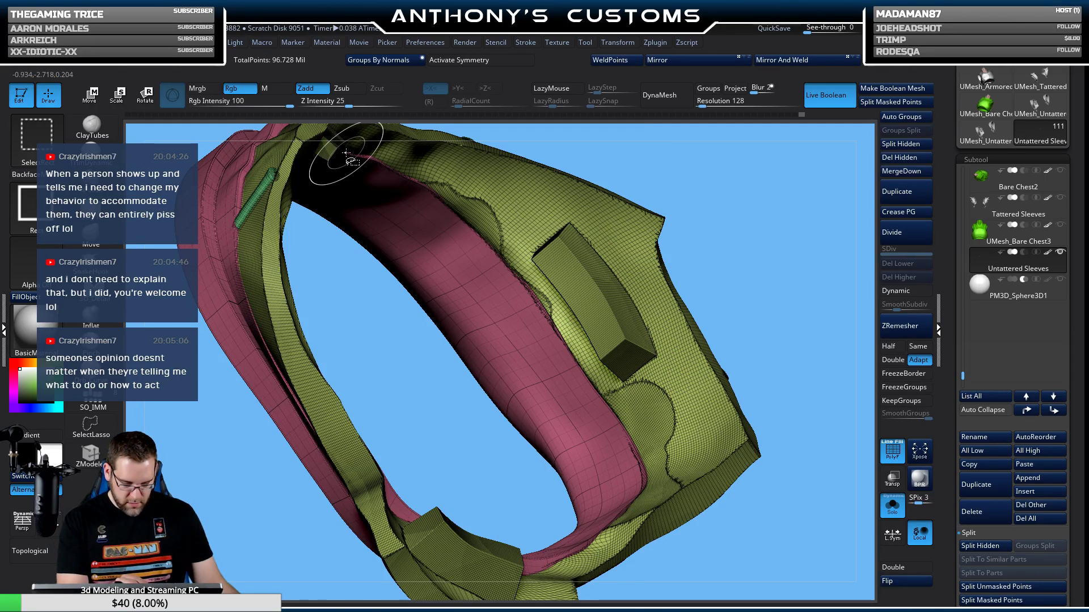
pyautogui.moveTo(698, 235)
pyautogui.mouseDown()
pyautogui.moveTo(761, 282)
pyautogui.moveTo(503, 382)
pyautogui.mouseUp()
pyautogui.moveTo(724, 267)
pyautogui.mouseDown()
pyautogui.moveTo(749, 282)
pyautogui.moveTo(685, 358)
pyautogui.mouseUp()
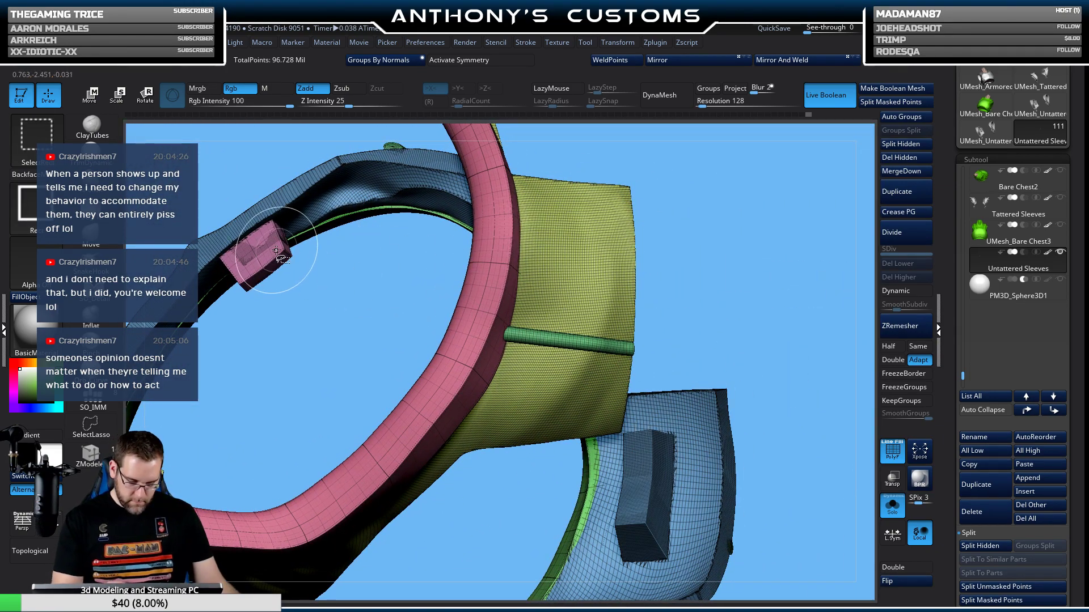
pyautogui.keyDown('ctrl'); pyautogui.click(258, 253); pyautogui.keyUp('ctrl')
pyautogui.click(919, 144)
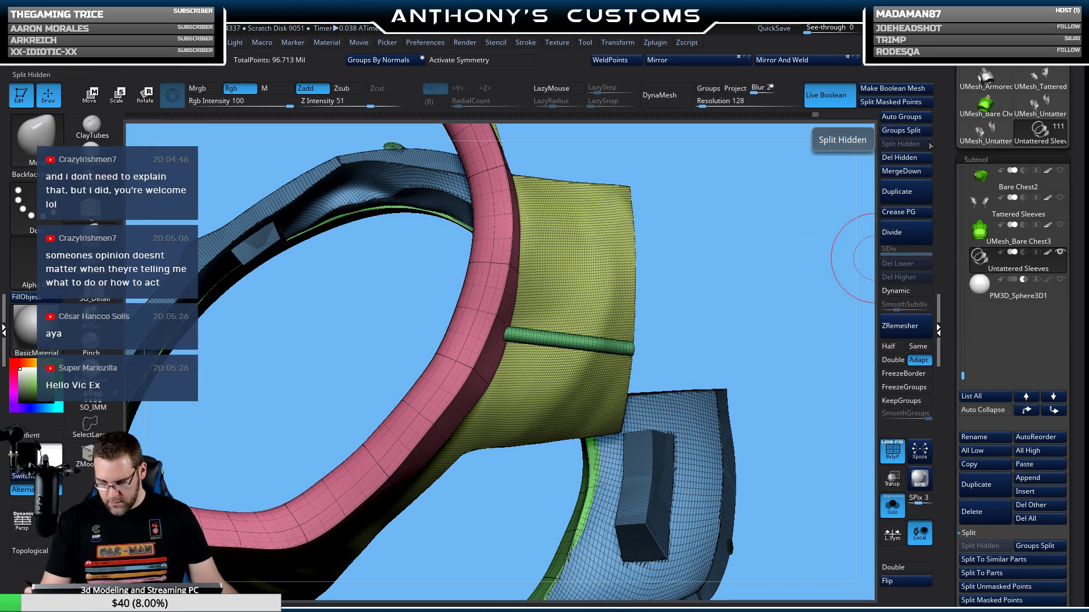
# Examine the remaining sleeve geometry, hiding the blue inner polygroup to check the green ring and its pegs.
pyautogui.moveTo(773, 365)
pyautogui.mouseDown()
pyautogui.moveTo(757, 309)
pyautogui.moveTo(765, 369)
pyautogui.moveTo(850, 264)
pyautogui.mouseUp()
pyautogui.hotkey('ctrl', 'shift')
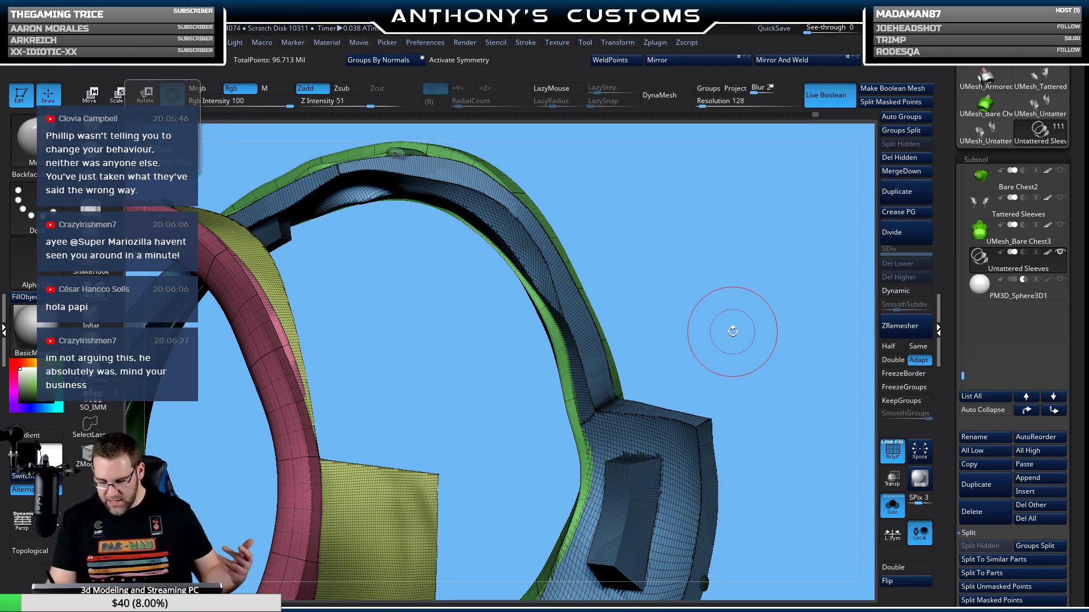
pyautogui.moveTo(724, 348); pyautogui.dragTo(737, 363)
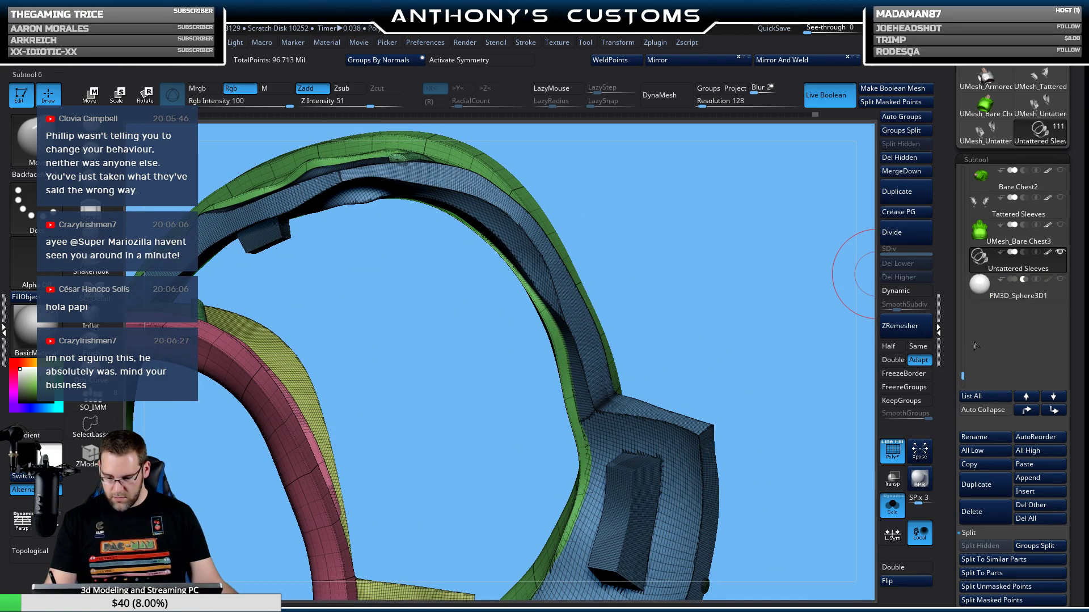
pyautogui.moveTo(980, 263)
pyautogui.hotkey('ctrl', 'shift')
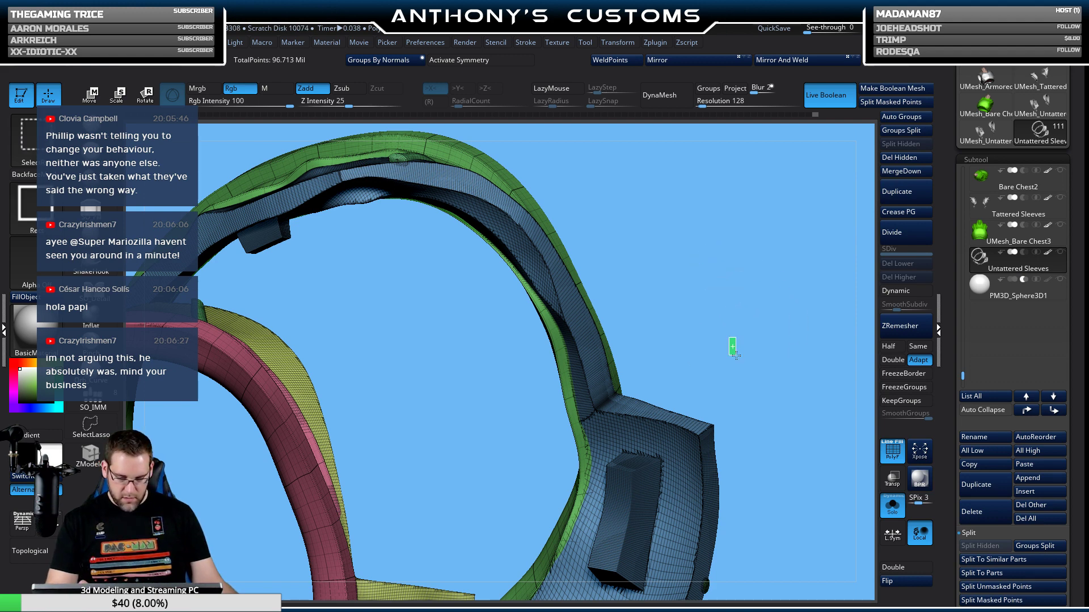
pyautogui.keyDown('ctrl'); pyautogui.keyDown('shift'); pyautogui.click(690, 442); pyautogui.keyUp('shift'); pyautogui.keyUp('ctrl')
pyautogui.keyDown('ctrl'); pyautogui.keyDown('shift'); pyautogui.click(743, 412); pyautogui.keyUp('shift'); pyautogui.keyUp('ctrl')
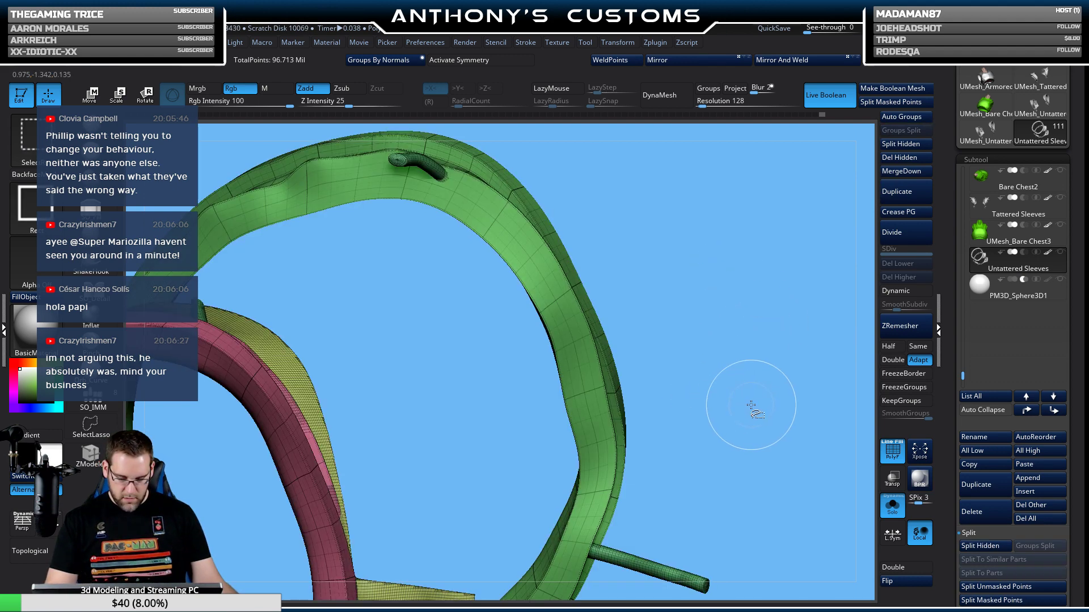
# Quick-save the work, frame both sleeves with the polygroup wireframe turned off and save the project.
pyautogui.moveTo(785, 367)
pyautogui.mouseDown()
pyautogui.moveTo(738, 292)
pyautogui.moveTo(746, 352)
pyautogui.moveTo(772, 394)
pyautogui.moveTo(737, 340)
pyautogui.moveTo(712, 355)
pyautogui.mouseUp()
pyautogui.hotkey('ctrl', 's')
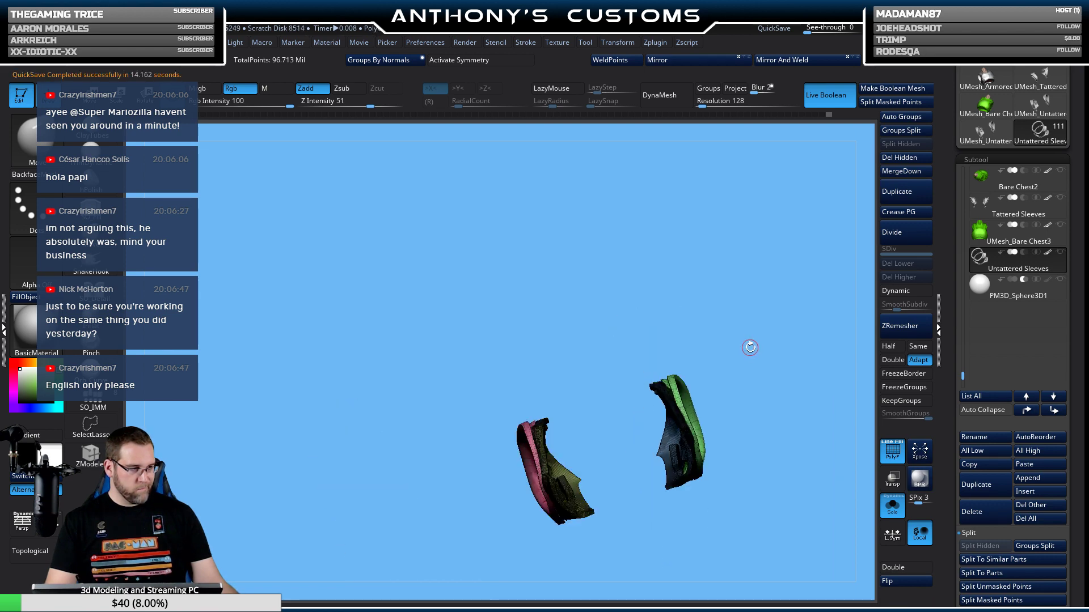
pyautogui.moveTo(709, 326); pyautogui.dragTo(736, 450)
pyautogui.hotkey('shift', 'f')
pyautogui.moveTo(766, 316)
pyautogui.mouseDown()
pyautogui.moveTo(755, 392)
pyautogui.moveTo(779, 316)
pyautogui.mouseUp()
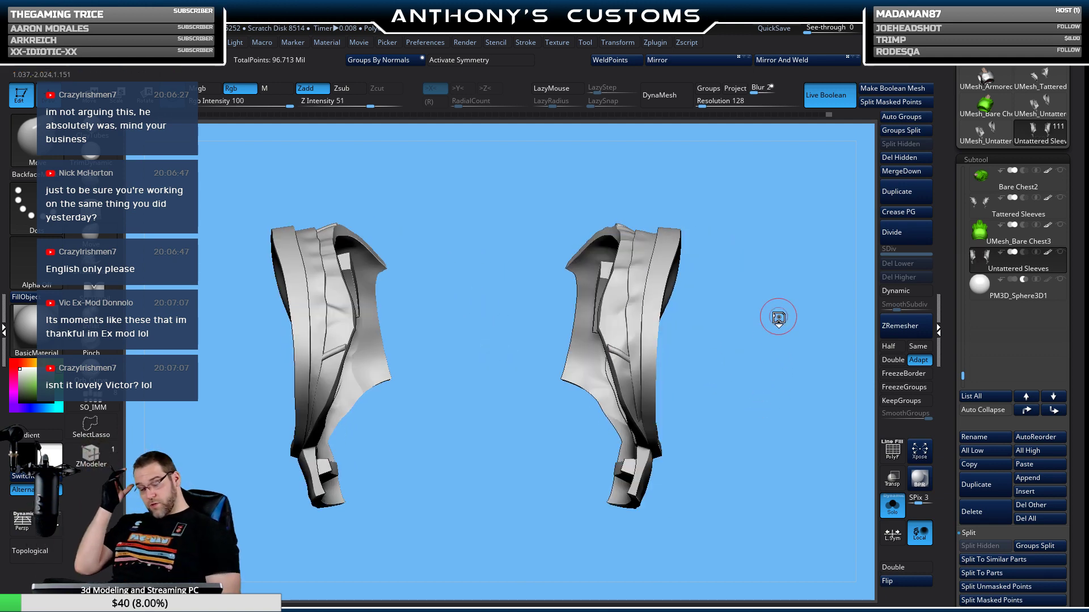
pyautogui.press('ctrl')
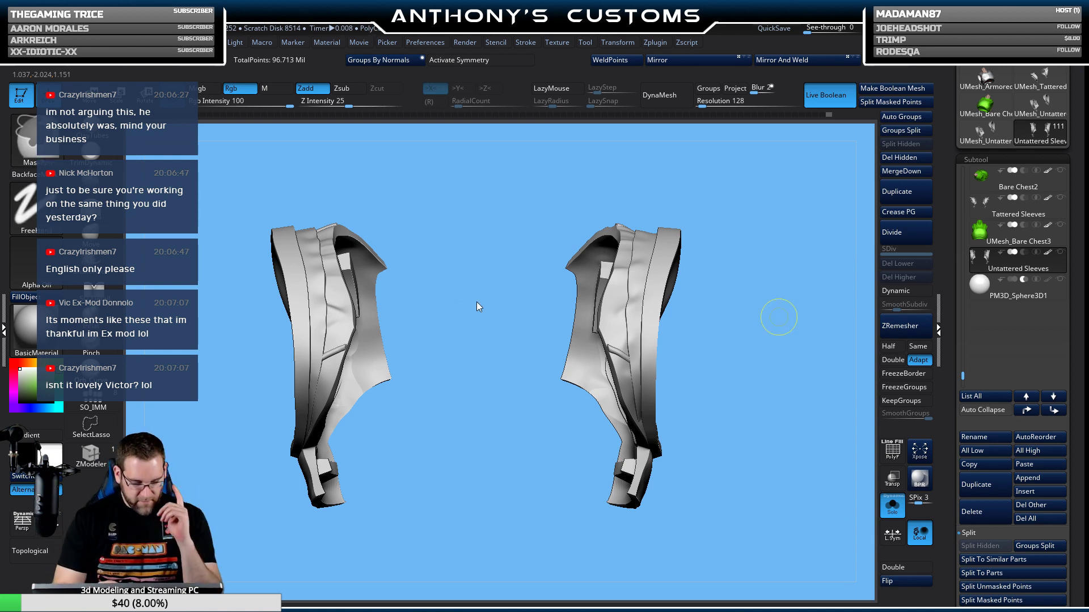
pyautogui.hotkey('ctrl', 's')
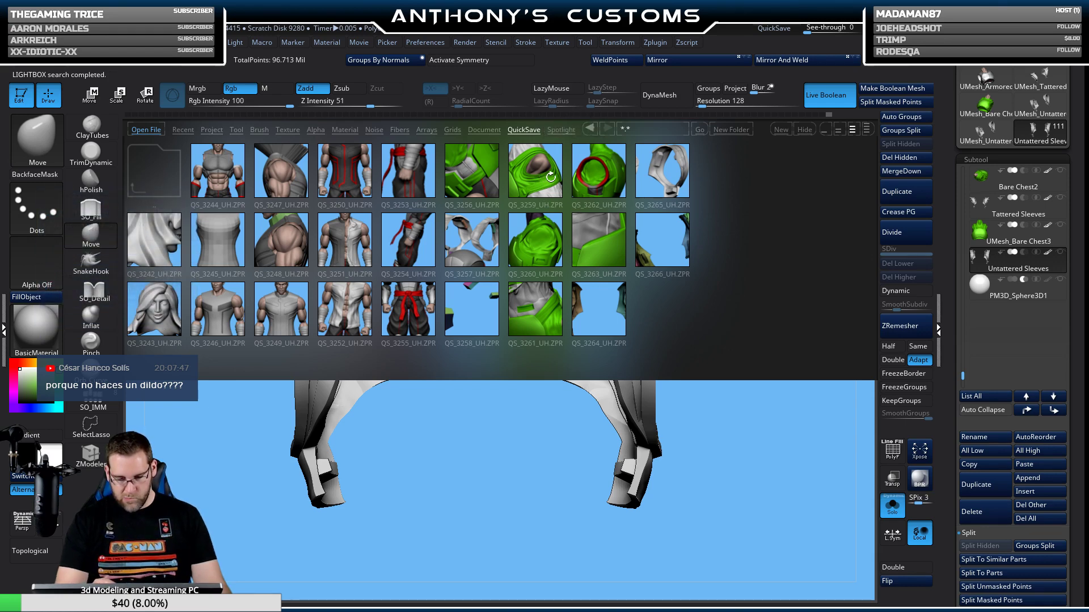
# Open the quick save QS_3260_UH.ZPR and examine the isolated Tattered Sleeves1 and the Tattered Sleeves connector blocks.
pyautogui.doubleClick(539, 250)
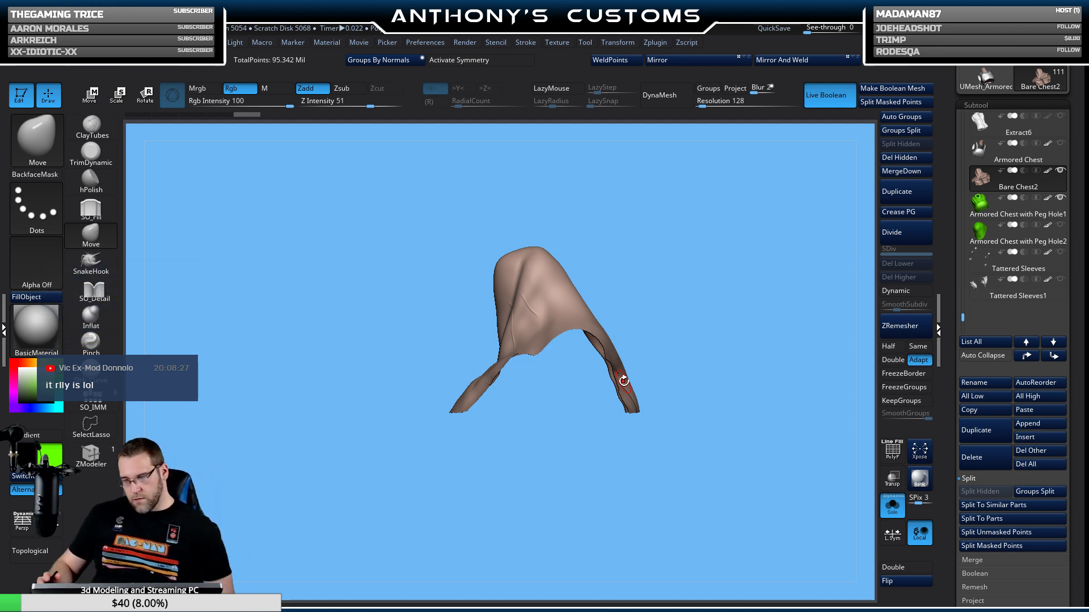
pyautogui.moveTo(729, 350); pyautogui.dragTo(800, 332)
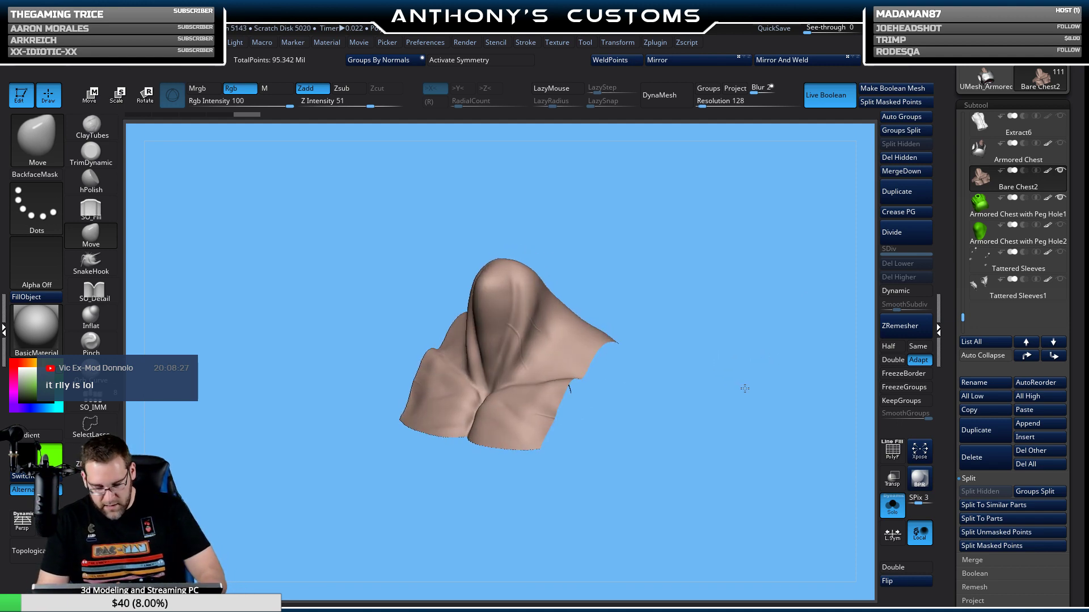
pyautogui.click(992, 297)
pyautogui.moveTo(819, 377); pyautogui.dragTo(867, 303)
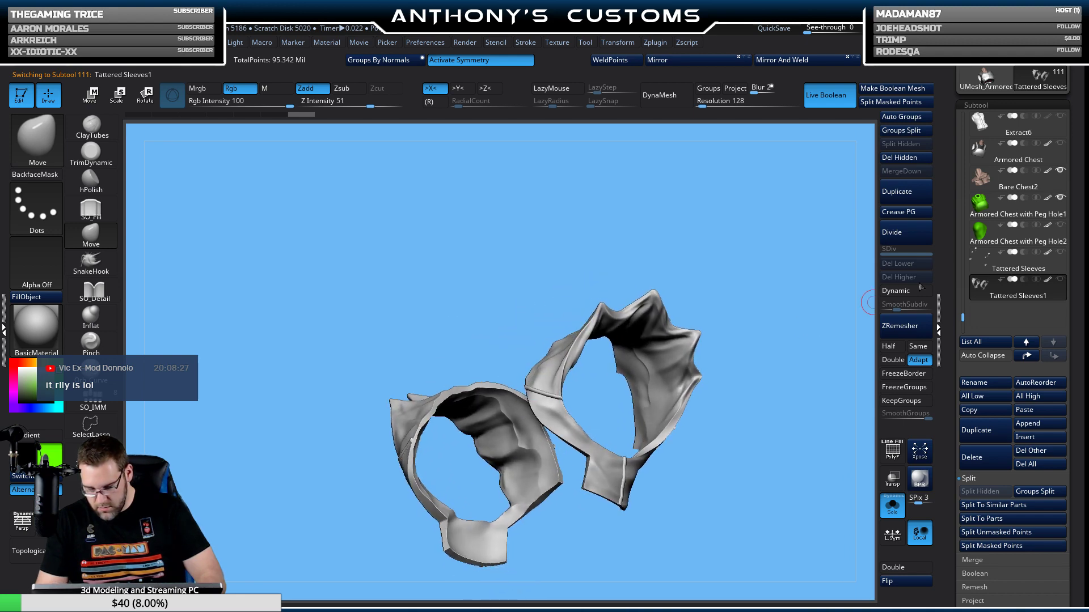
pyautogui.click(987, 268)
pyautogui.moveTo(739, 435); pyautogui.dragTo(763, 497)
pyautogui.click(1061, 251)
pyautogui.moveTo(1064, 148)
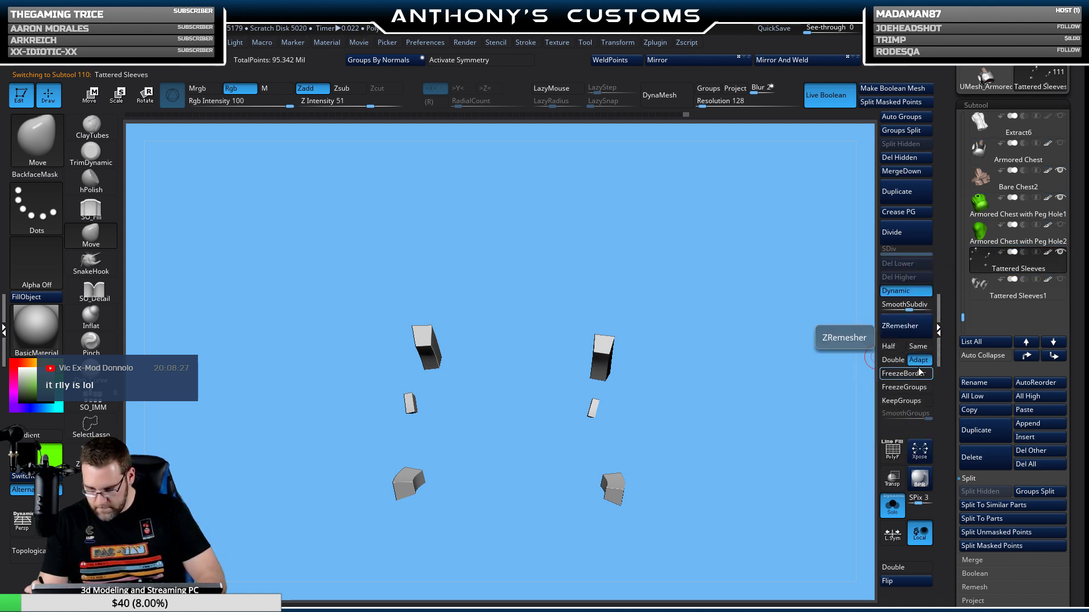
# Show the Tattered Sleeves connector blocks with Armored Chest with Peg Hole1 and examine the lower side connector.
pyautogui.click(892, 505)
pyautogui.moveTo(1062, 176)
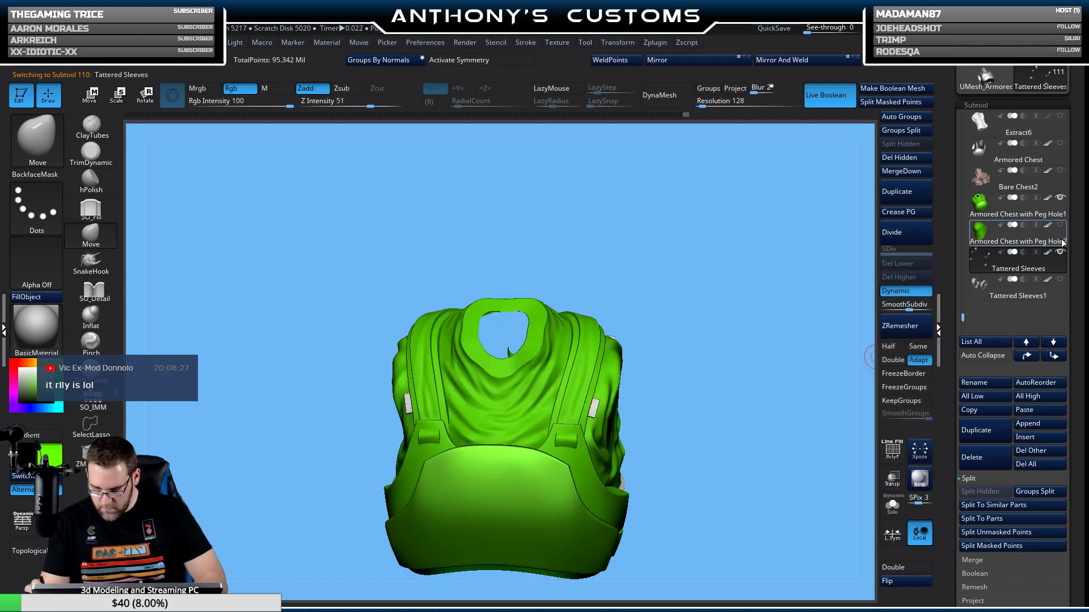
pyautogui.moveTo(797, 403); pyautogui.dragTo(758, 524)
pyautogui.click(1015, 207)
pyautogui.moveTo(1062, 256)
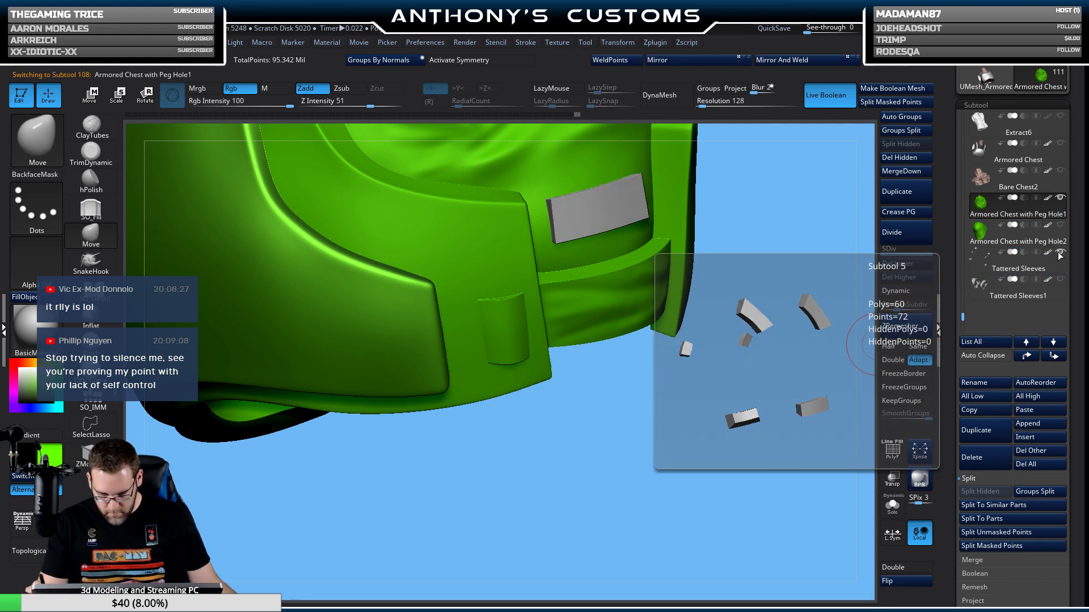
pyautogui.click(1003, 269)
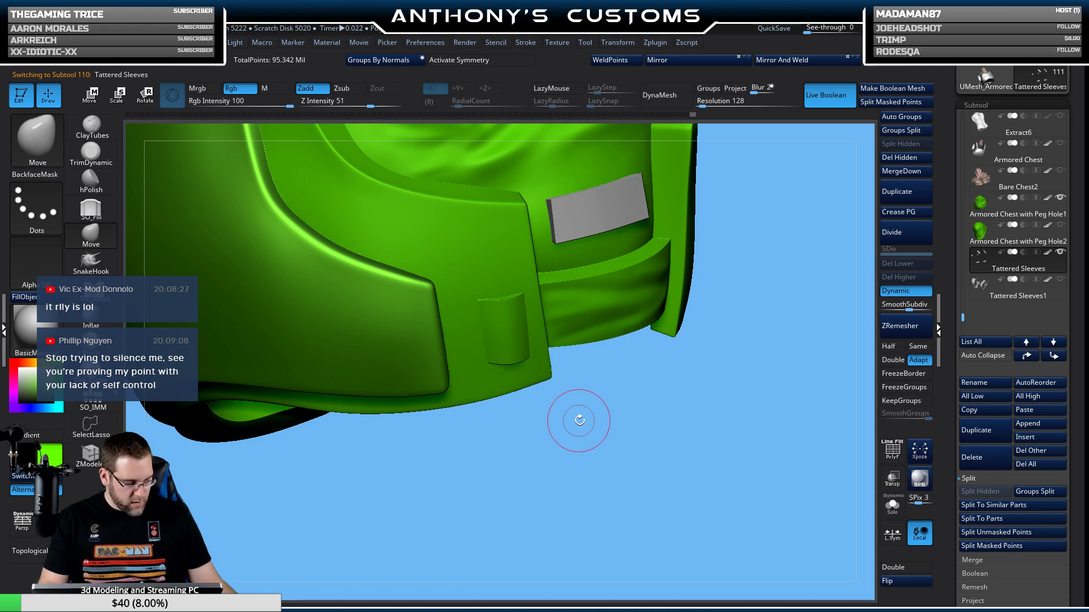
# Open the saved project AFMaster5.ZPR in place of the older quick save.
pyautogui.press(',')
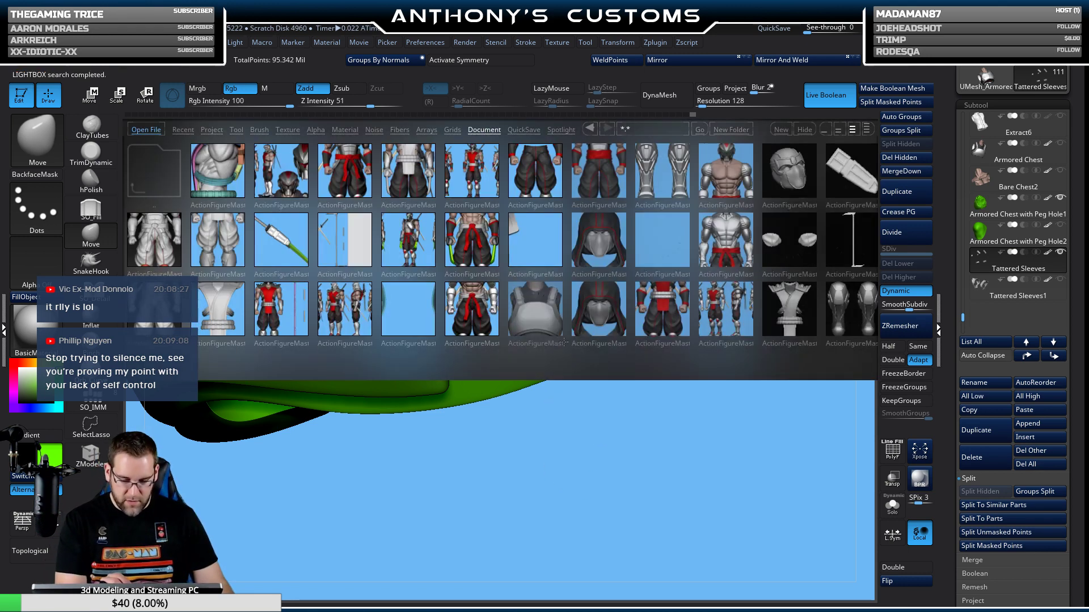
pyautogui.moveTo(598, 313); pyautogui.dragTo(427, 325)
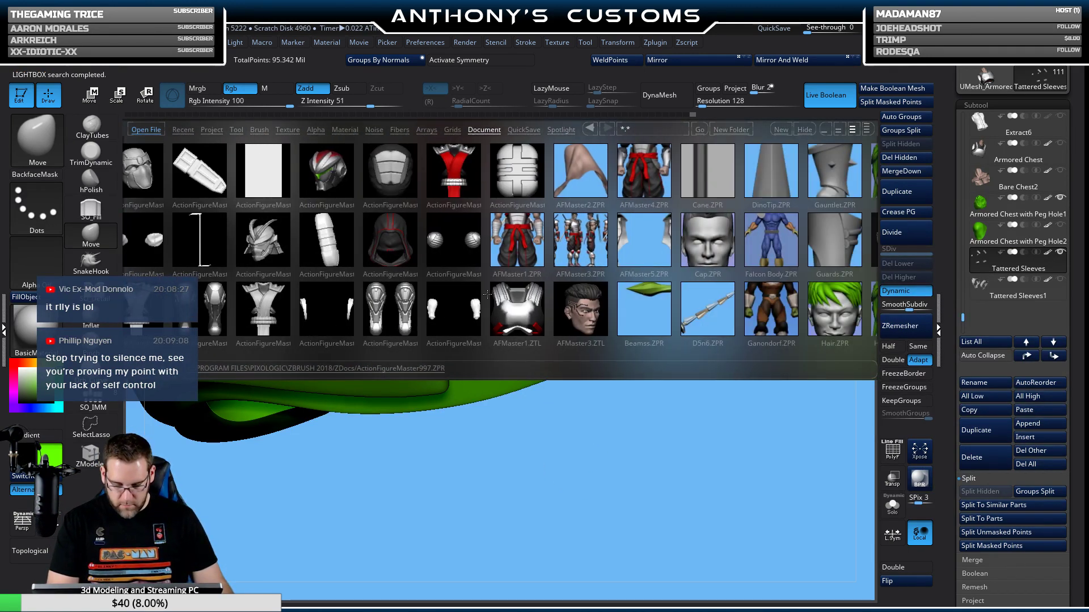
pyautogui.doubleClick(650, 242)
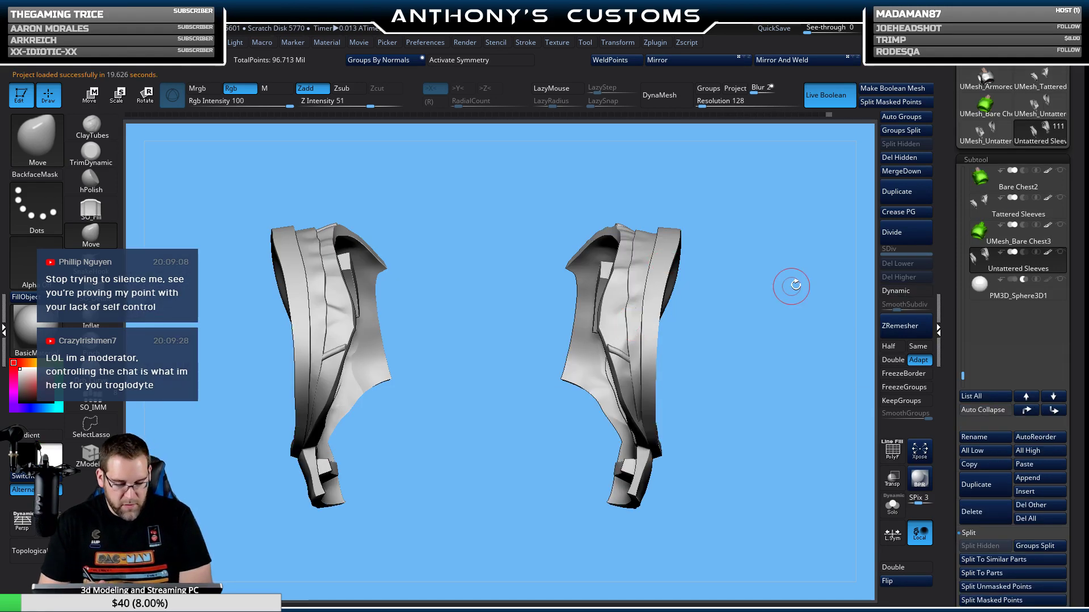
# Paste the copied connector blocks into the project as a new subtool below Tattered Sleeves.
pyautogui.click(1051, 213)
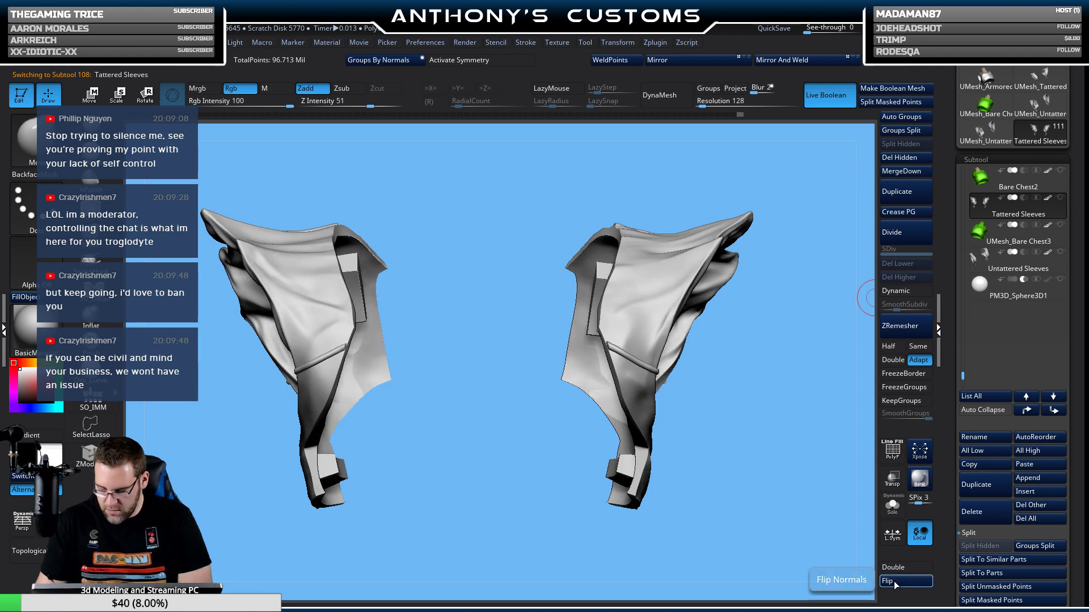
pyautogui.moveTo(744, 523); pyautogui.dragTo(755, 388)
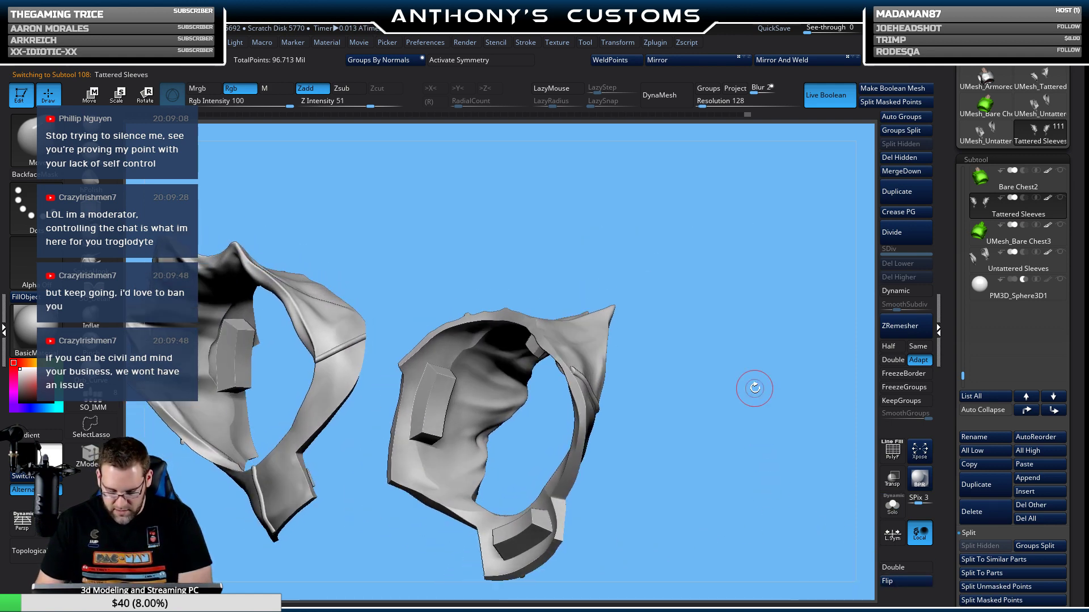
pyautogui.moveTo(716, 437); pyautogui.dragTo(797, 363)
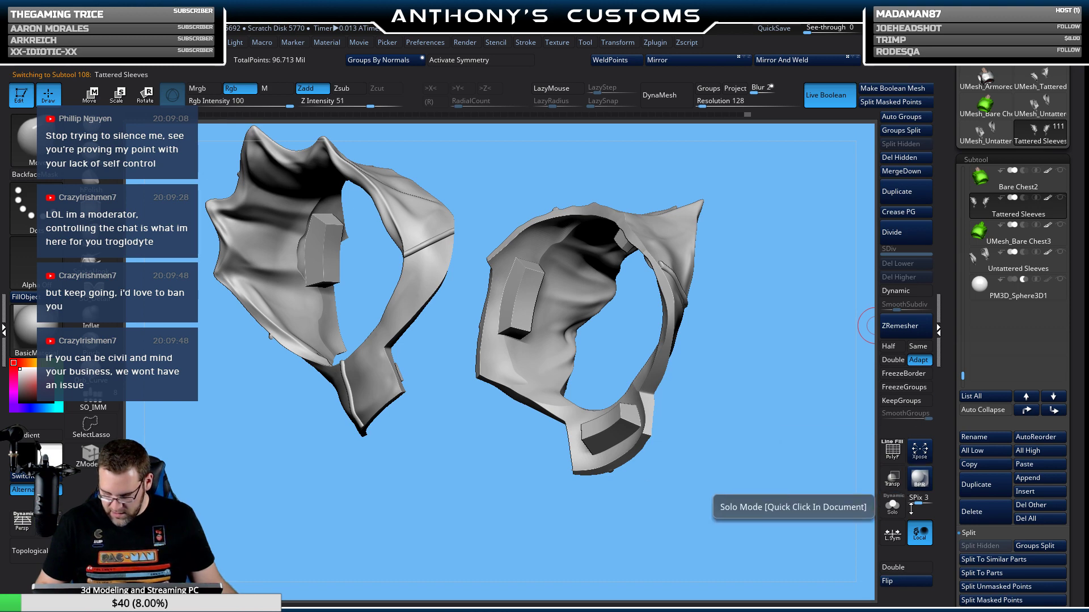
pyautogui.click(1036, 465)
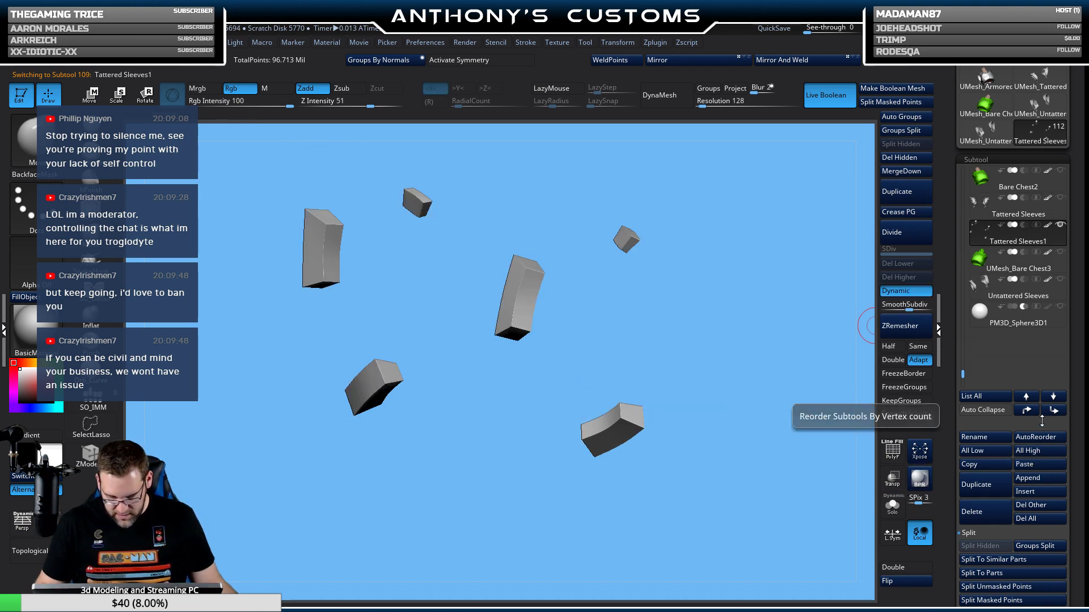
# Show Tattered Sleeves together with the pasted Tattered Sleeves1 blocks and fill the blocks with solid green.
pyautogui.click(1061, 199)
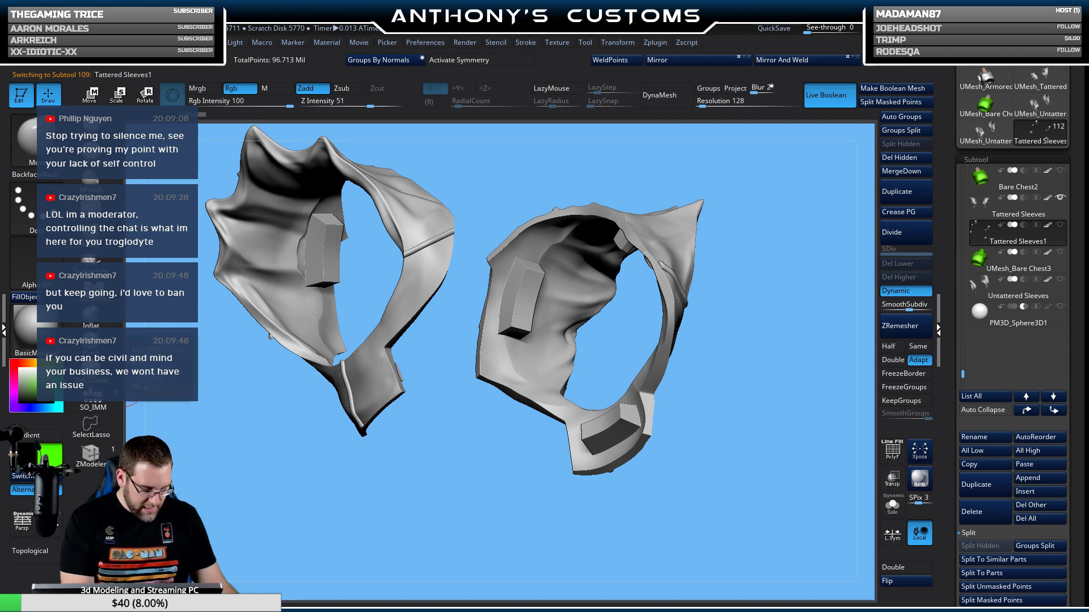
pyautogui.click(23, 297)
pyautogui.moveTo(766, 442); pyautogui.dragTo(654, 415)
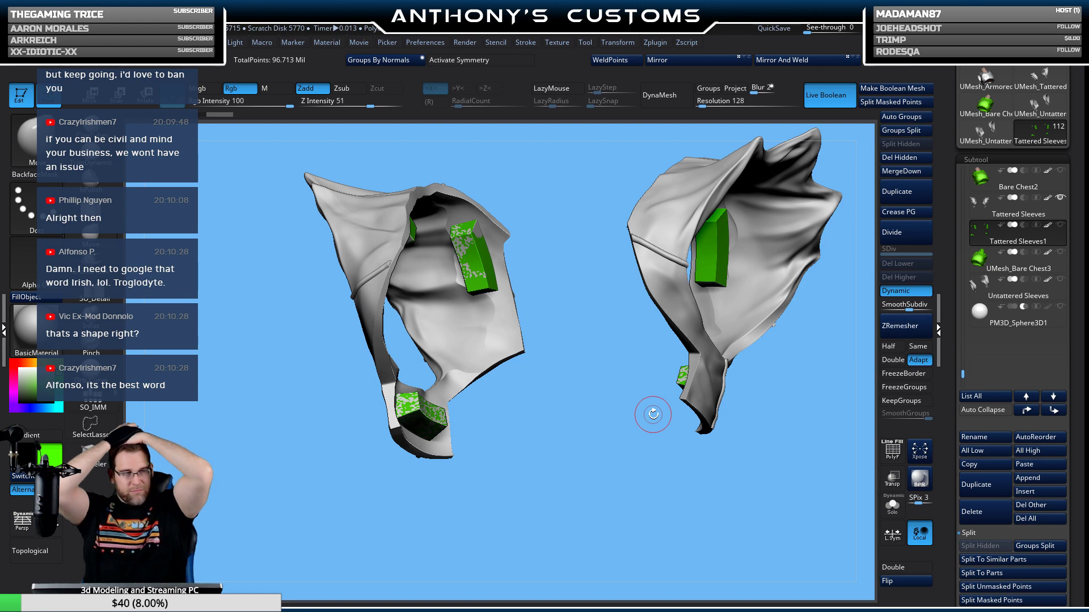
pyautogui.moveTo(757, 433); pyautogui.dragTo(758, 468)
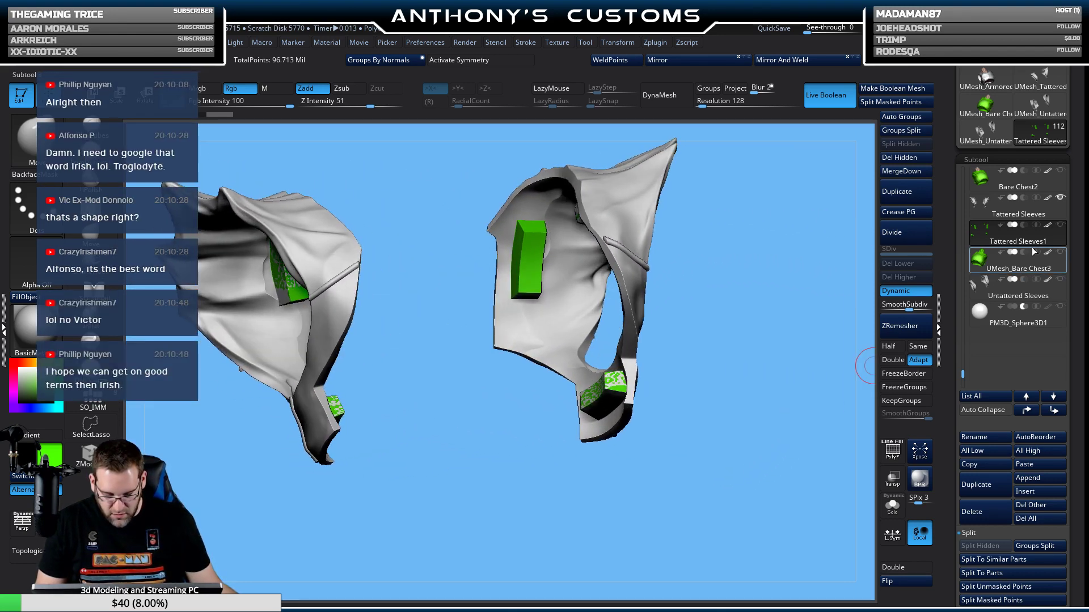
# Hide Tattered Sleeves, show UMesh_Bare Chest3 with the Tattered Sleeves1 blocks, and examine how each connector sits on the chest.
pyautogui.click(1060, 199)
pyautogui.click(1064, 236)
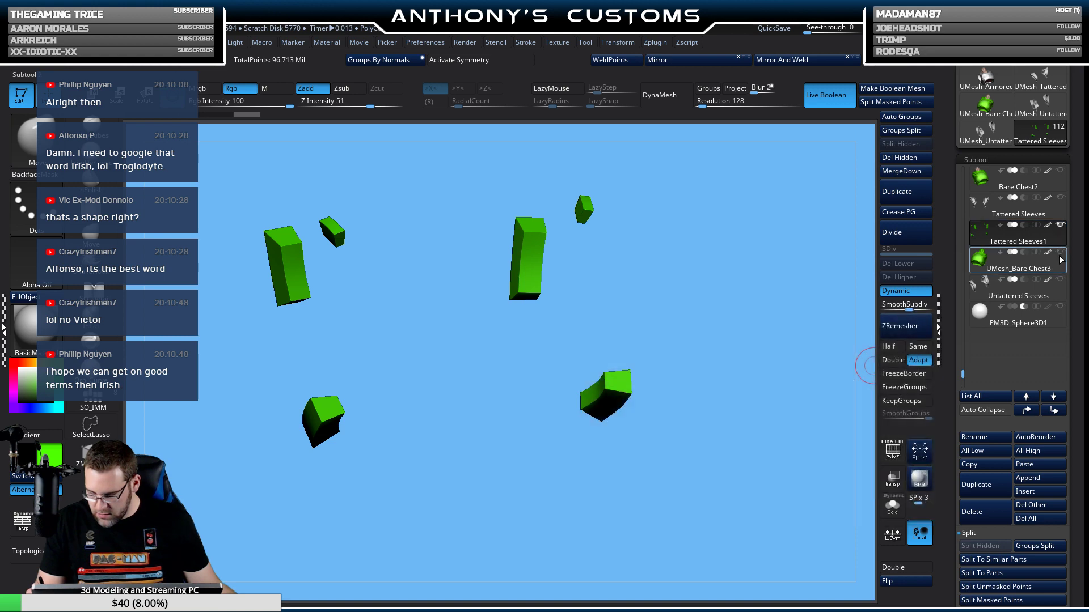
pyautogui.click(1060, 251)
pyautogui.moveTo(805, 431); pyautogui.dragTo(665, 405)
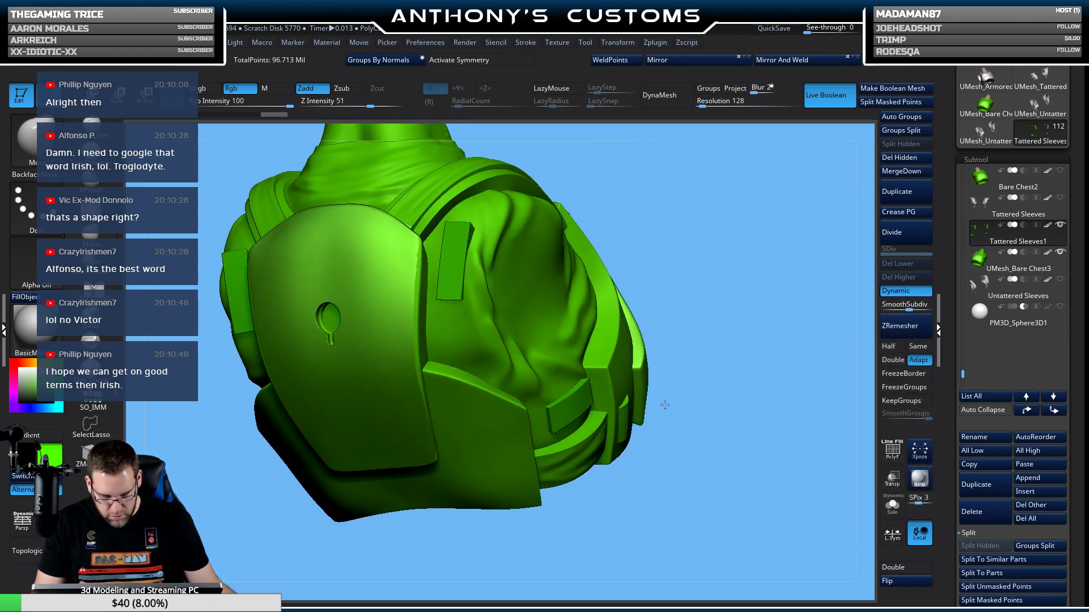
pyautogui.moveTo(718, 347)
pyautogui.mouseDown()
pyautogui.moveTo(759, 369)
pyautogui.moveTo(747, 468)
pyautogui.moveTo(780, 450)
pyautogui.moveTo(746, 272)
pyautogui.moveTo(744, 382)
pyautogui.moveTo(772, 171)
pyautogui.moveTo(802, 357)
pyautogui.moveTo(777, 448)
pyautogui.moveTo(787, 459)
pyautogui.mouseUp()
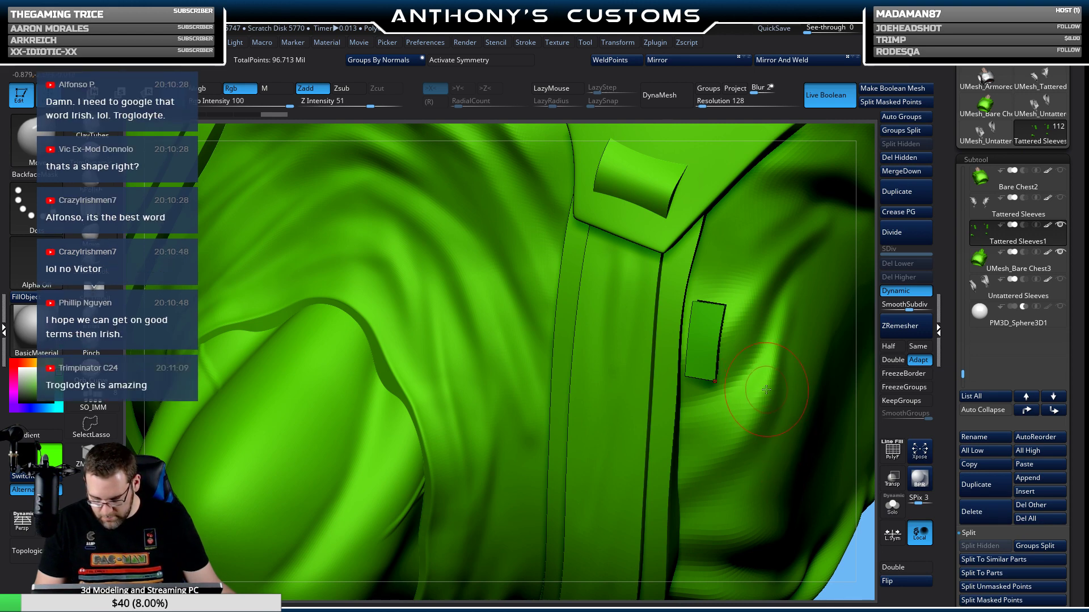
pyautogui.moveTo(753, 403); pyautogui.dragTo(800, 296)
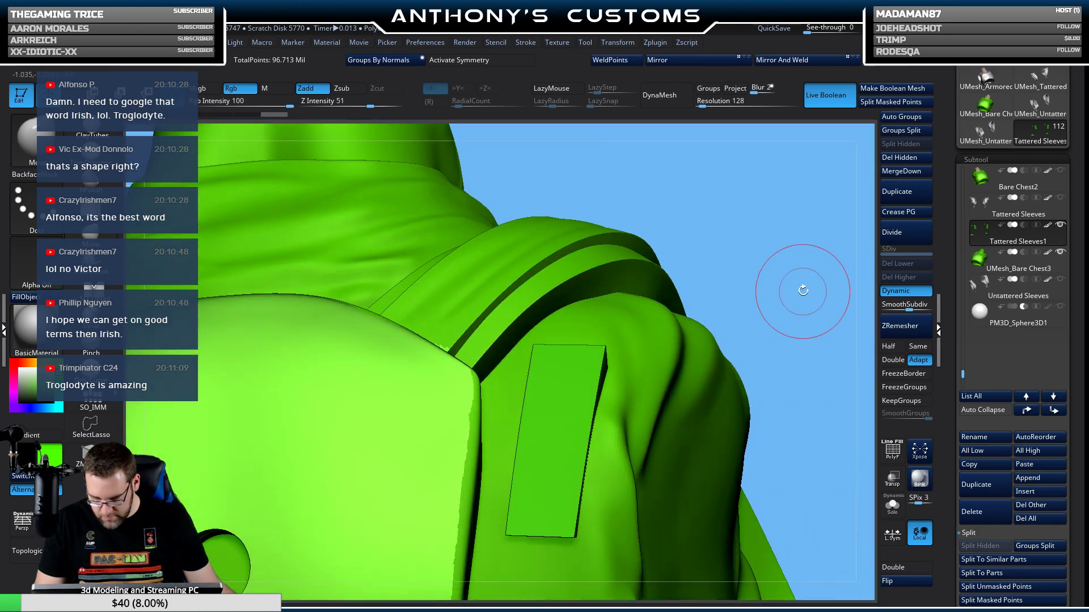
# Show Tattered Sleeves with the green Tattered Sleeves1 blocks inside them, hide the chest, and make the block subtool active.
pyautogui.click(1060, 206)
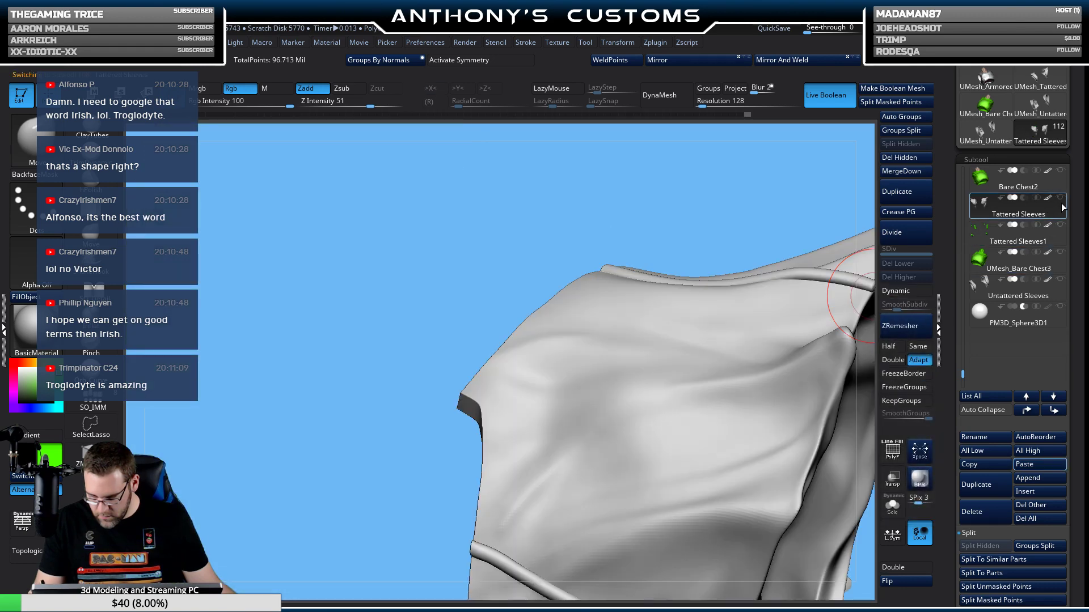
pyautogui.click(1060, 225)
pyautogui.moveTo(736, 213)
pyautogui.mouseDown()
pyautogui.moveTo(778, 199)
pyautogui.moveTo(827, 292)
pyautogui.moveTo(685, 199)
pyautogui.moveTo(714, 231)
pyautogui.mouseUp()
pyautogui.moveTo(807, 329); pyautogui.dragTo(773, 251)
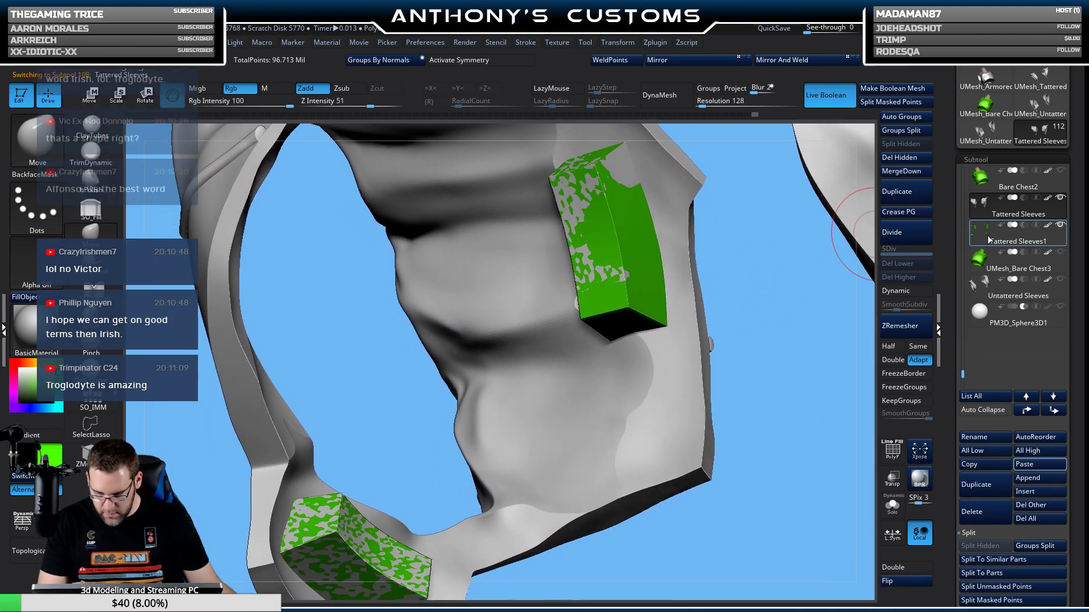
pyautogui.moveTo(787, 325); pyautogui.dragTo(784, 340)
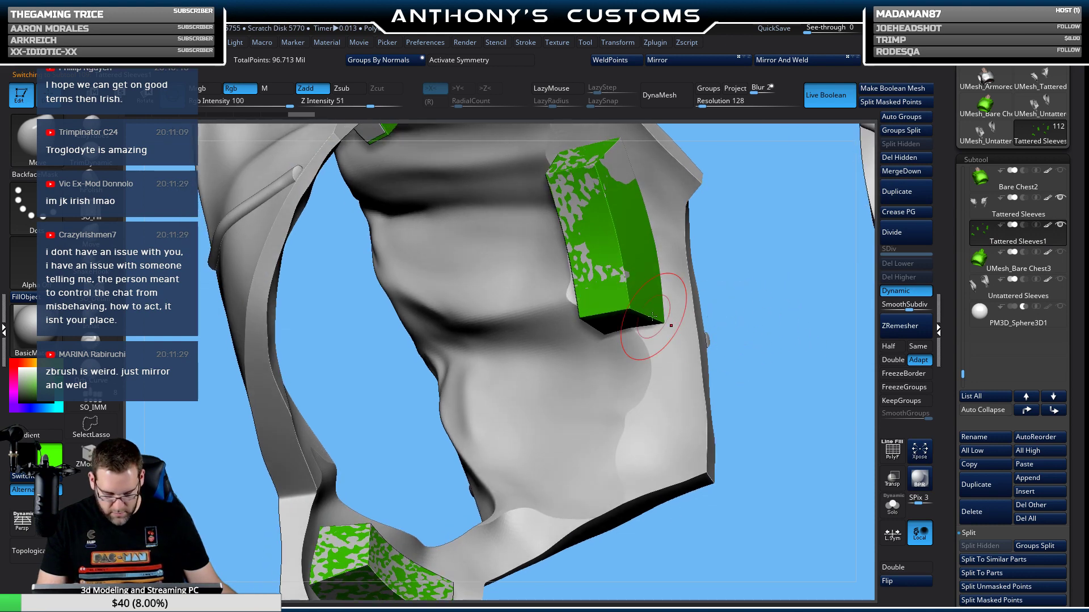
# Move the corners of the tall green rear connector so its side faces sink into the sleeve's own block.
pyautogui.moveTo(553, 246); pyautogui.dragTo(411, 283)
pyautogui.moveTo(293, 301); pyautogui.dragTo(530, 421)
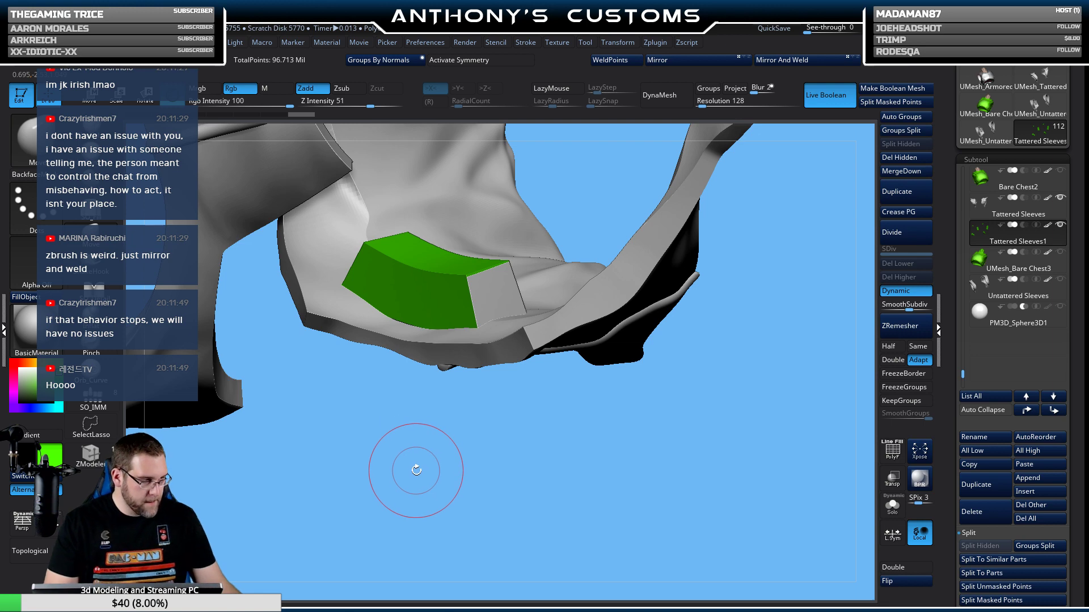
pyautogui.moveTo(423, 463)
pyautogui.mouseDown()
pyautogui.moveTo(476, 447)
pyautogui.moveTo(460, 434)
pyautogui.moveTo(440, 345)
pyautogui.moveTo(490, 451)
pyautogui.moveTo(507, 439)
pyautogui.moveTo(475, 406)
pyautogui.moveTo(803, 300)
pyautogui.moveTo(673, 335)
pyautogui.mouseUp()
pyautogui.press('space')
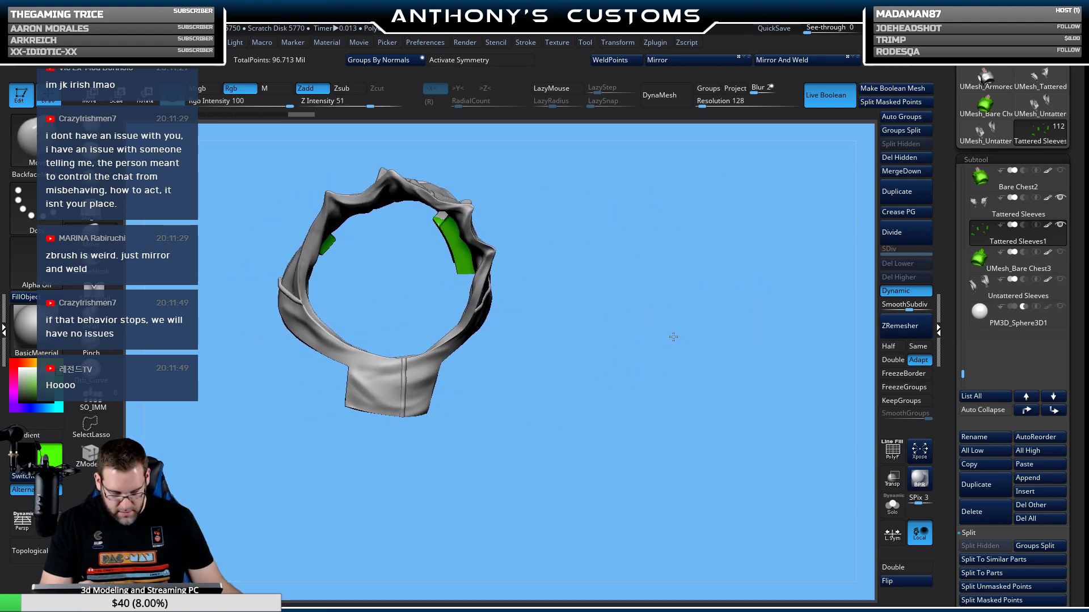
pyautogui.moveTo(530, 217)
pyautogui.mouseDown()
pyautogui.moveTo(771, 331)
pyautogui.moveTo(408, 329)
pyautogui.moveTo(746, 338)
pyautogui.moveTo(568, 477)
pyautogui.moveTo(549, 457)
pyautogui.moveTo(693, 440)
pyautogui.moveTo(677, 435)
pyautogui.mouseUp()
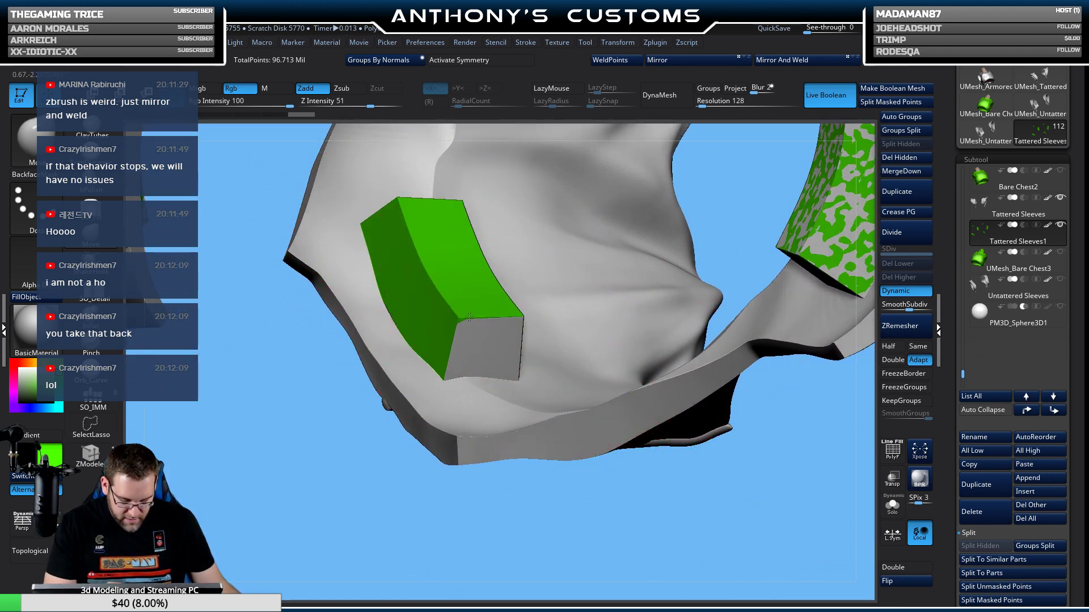
pyautogui.moveTo(469, 318)
pyautogui.mouseDown()
pyautogui.moveTo(377, 469)
pyautogui.moveTo(389, 462)
pyautogui.moveTo(382, 507)
pyautogui.mouseUp()
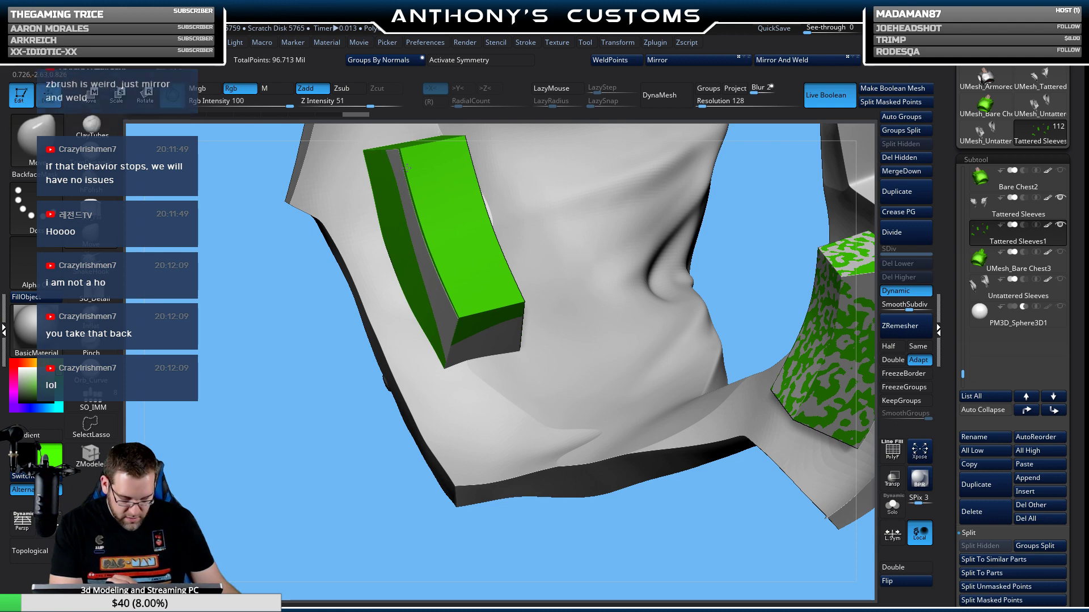
pyautogui.moveTo(363, 487); pyautogui.dragTo(368, 358)
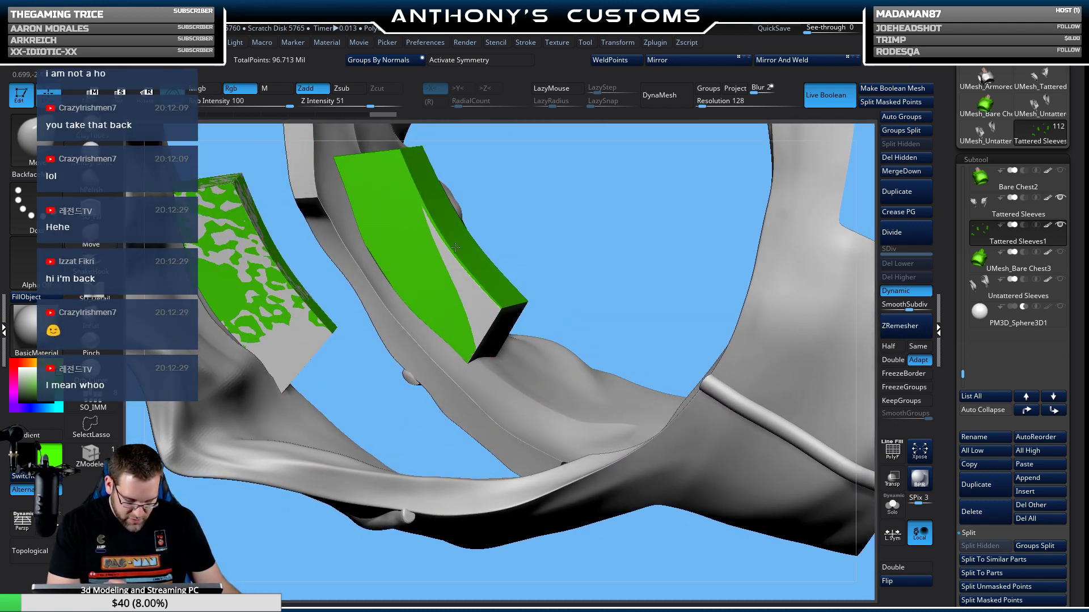
pyautogui.moveTo(454, 194); pyautogui.dragTo(459, 293)
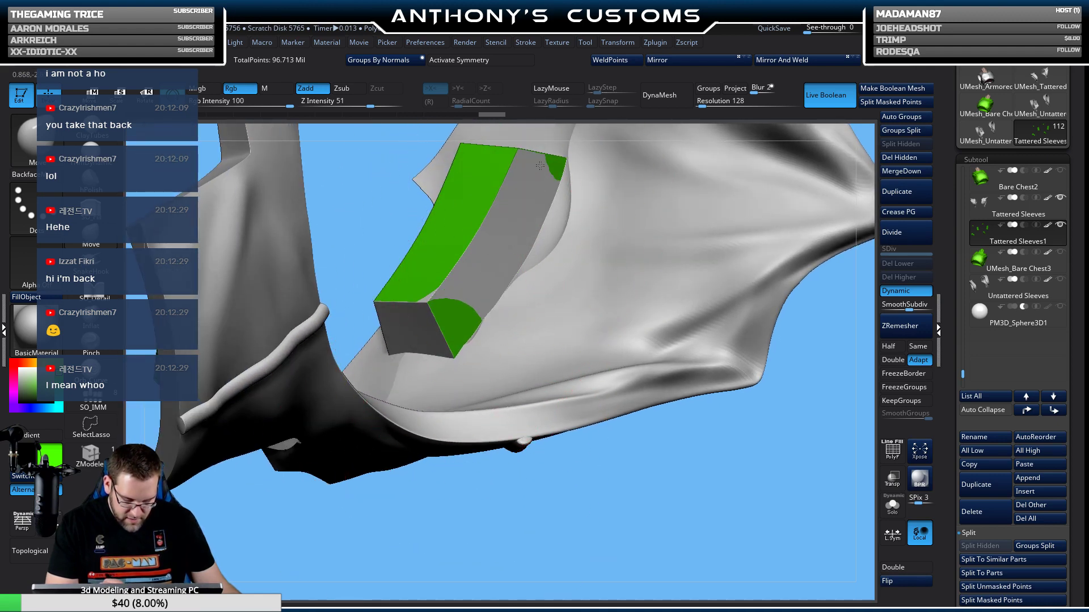
pyautogui.moveTo(540, 177); pyautogui.dragTo(498, 258)
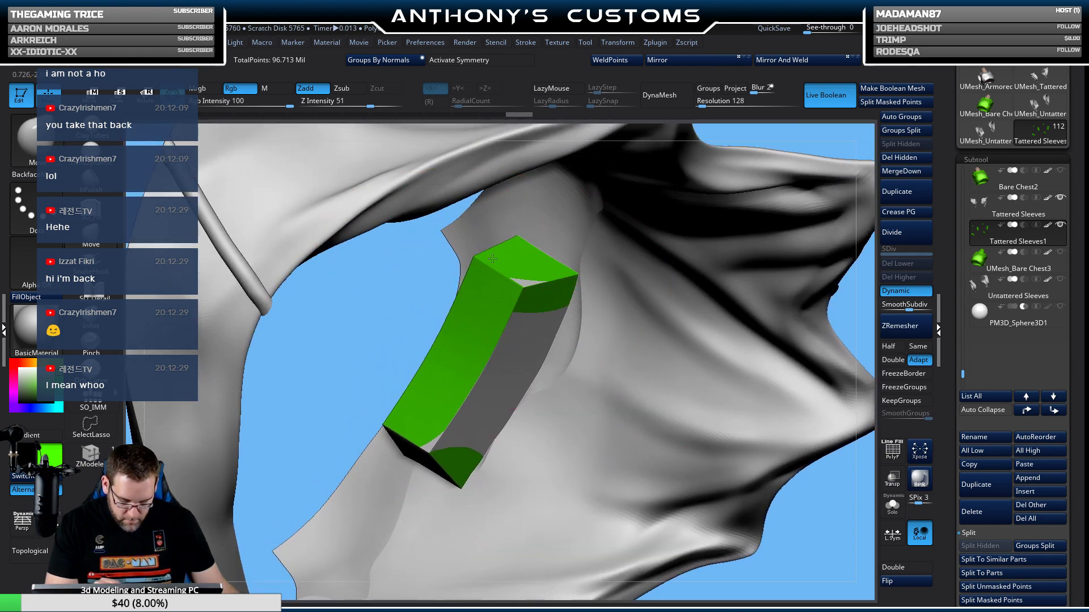
# Turn on the polygroup wireframe and move the tall connector's inner-face corners beneath the sleeve block's surface.
pyautogui.moveTo(536, 271); pyautogui.dragTo(536, 285)
pyautogui.press('space')
pyautogui.moveTo(526, 288); pyautogui.dragTo(577, 270, button='right')
pyautogui.moveTo(501, 286)
pyautogui.mouseDown(button='right')
pyautogui.moveTo(414, 316)
pyautogui.moveTo(478, 343)
pyautogui.mouseUp(button='right')
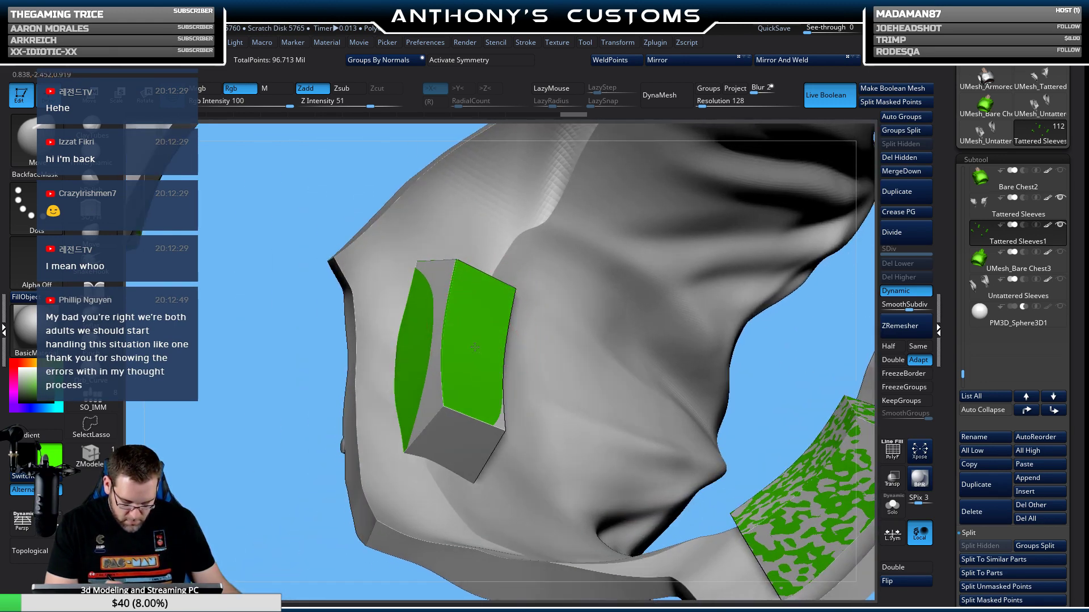
pyautogui.hotkey('shift', 'f')
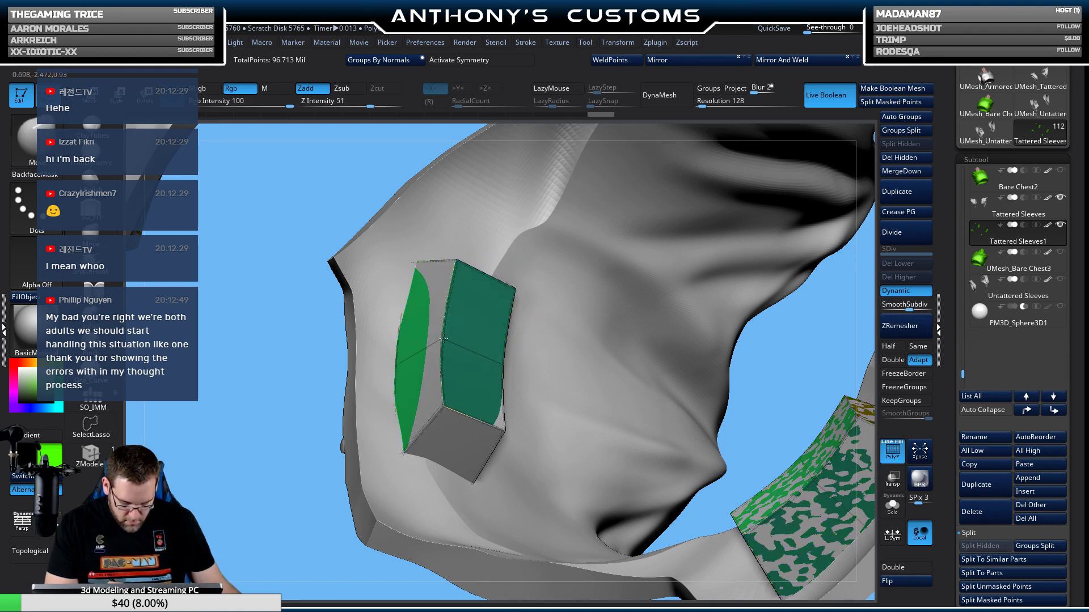
pyautogui.moveTo(502, 365); pyautogui.dragTo(457, 259)
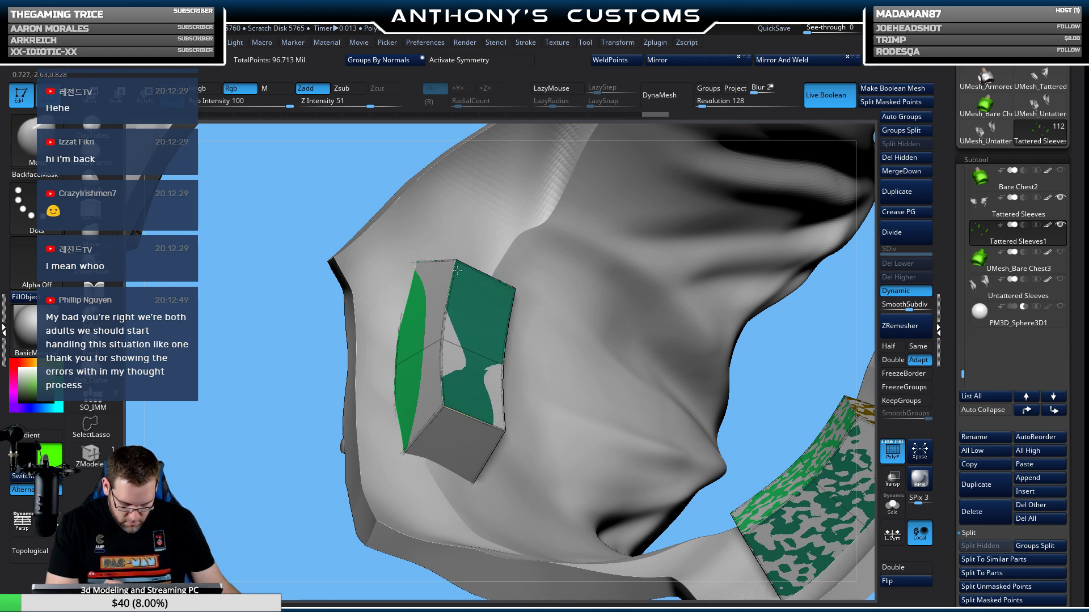
pyautogui.moveTo(465, 234); pyautogui.dragTo(463, 274, button='right')
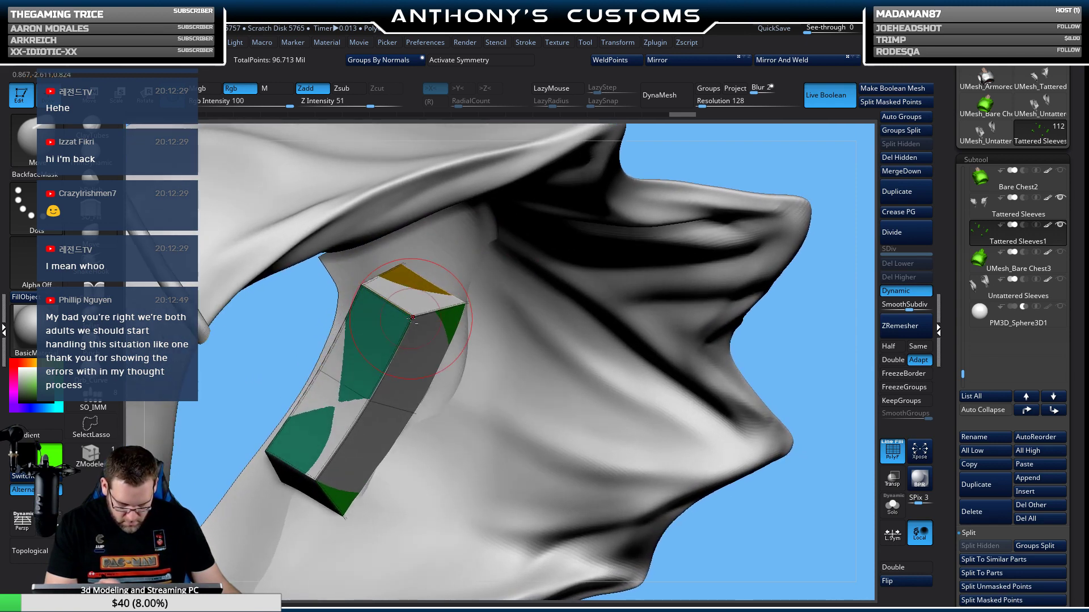
pyautogui.moveTo(409, 319)
pyautogui.mouseDown()
pyautogui.moveTo(362, 292)
pyautogui.moveTo(287, 454)
pyautogui.moveTo(267, 452)
pyautogui.mouseUp()
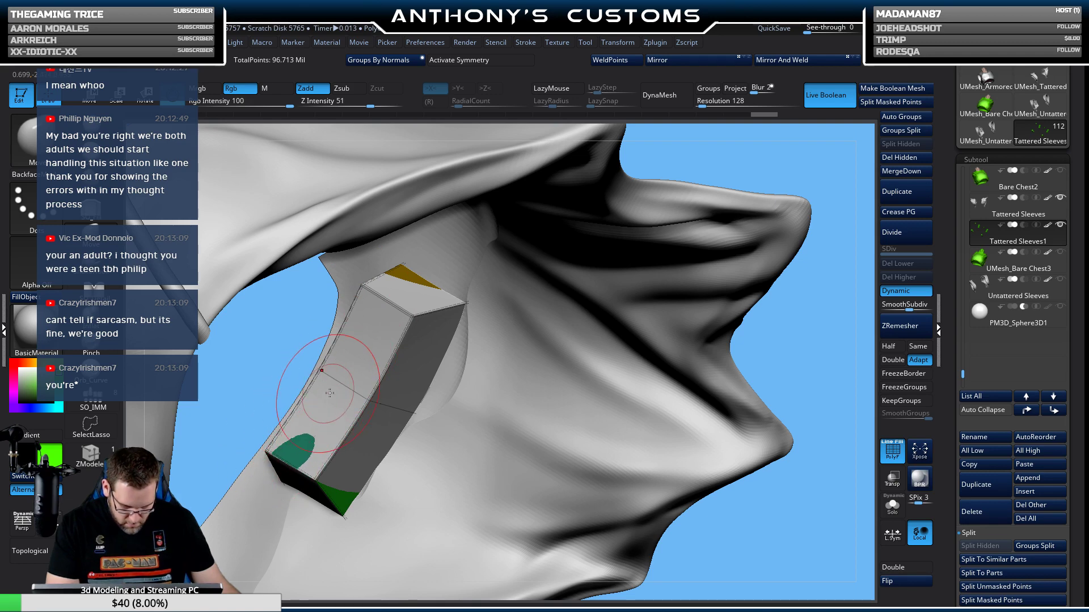
# Tuck the tall connector's remaining end corners inside the sleeve's block and turn off the wireframe.
pyautogui.moveTo(316, 384); pyautogui.dragTo(359, 360, button='right')
pyautogui.moveTo(309, 433)
pyautogui.mouseDown()
pyautogui.moveTo(334, 435)
pyautogui.moveTo(284, 442)
pyautogui.moveTo(281, 397)
pyautogui.moveTo(291, 394)
pyautogui.mouseUp()
pyautogui.moveTo(340, 352); pyautogui.dragTo(362, 386, button='right')
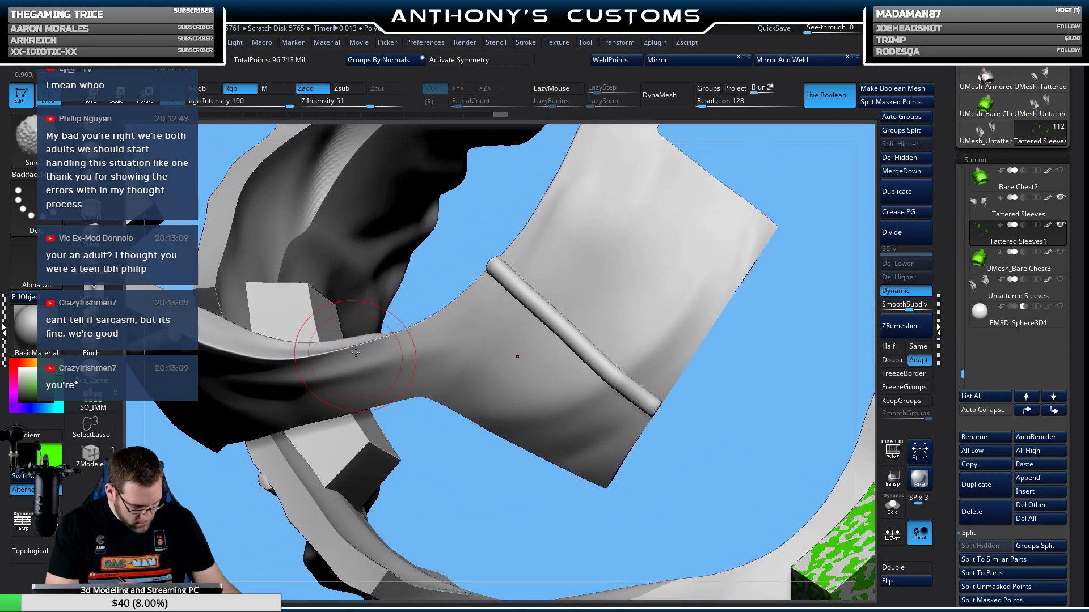
pyautogui.moveTo(397, 340)
pyautogui.mouseDown(button='right')
pyautogui.moveTo(431, 397)
pyautogui.moveTo(558, 340)
pyautogui.moveTo(556, 366)
pyautogui.moveTo(547, 318)
pyautogui.mouseUp(button='right')
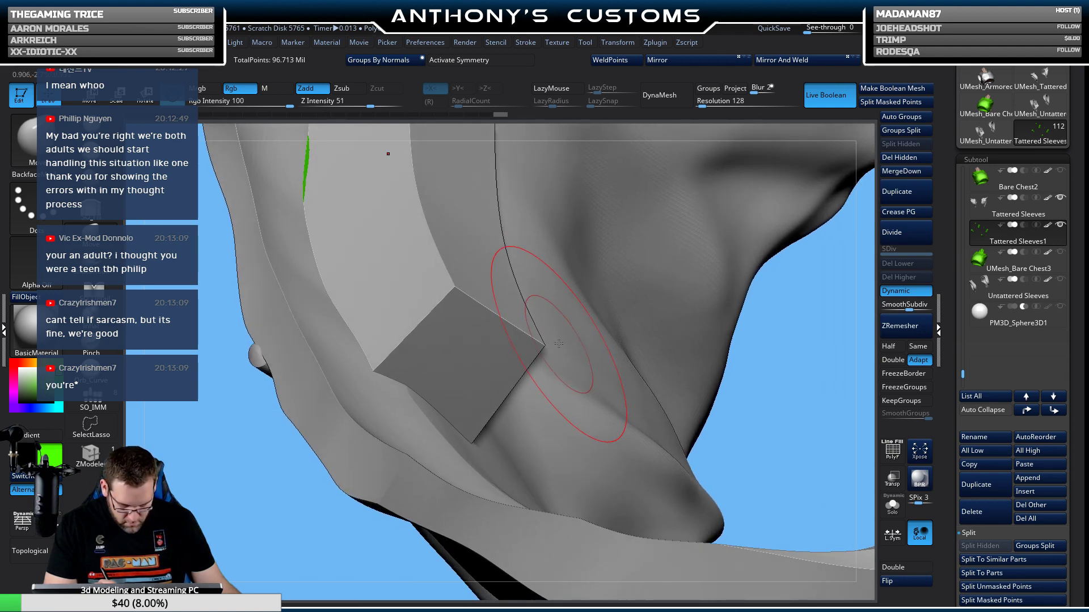
# Try to adjust the end of the lower connector on the Tattered Sleeves mesh with the Move brush.
pyautogui.click(1032, 211)
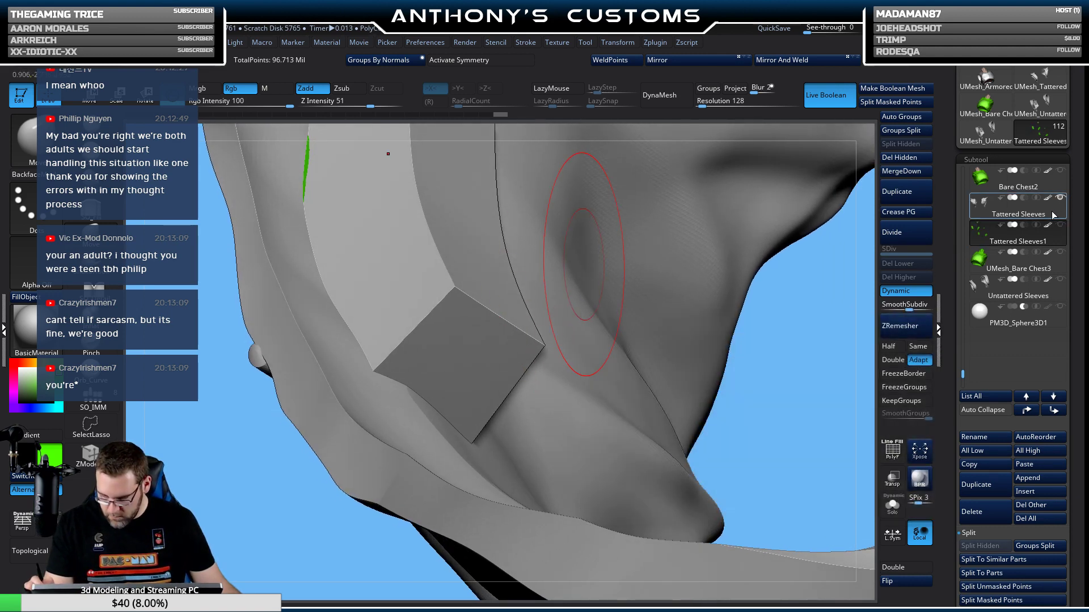
pyautogui.moveTo(791, 315)
pyautogui.mouseDown(button='right')
pyautogui.moveTo(805, 323)
pyautogui.moveTo(794, 323)
pyautogui.moveTo(865, 270)
pyautogui.mouseUp(button='right')
pyautogui.moveTo(758, 323)
pyautogui.mouseDown(button='right')
pyautogui.moveTo(706, 276)
pyautogui.moveTo(688, 224)
pyautogui.mouseUp(button='right')
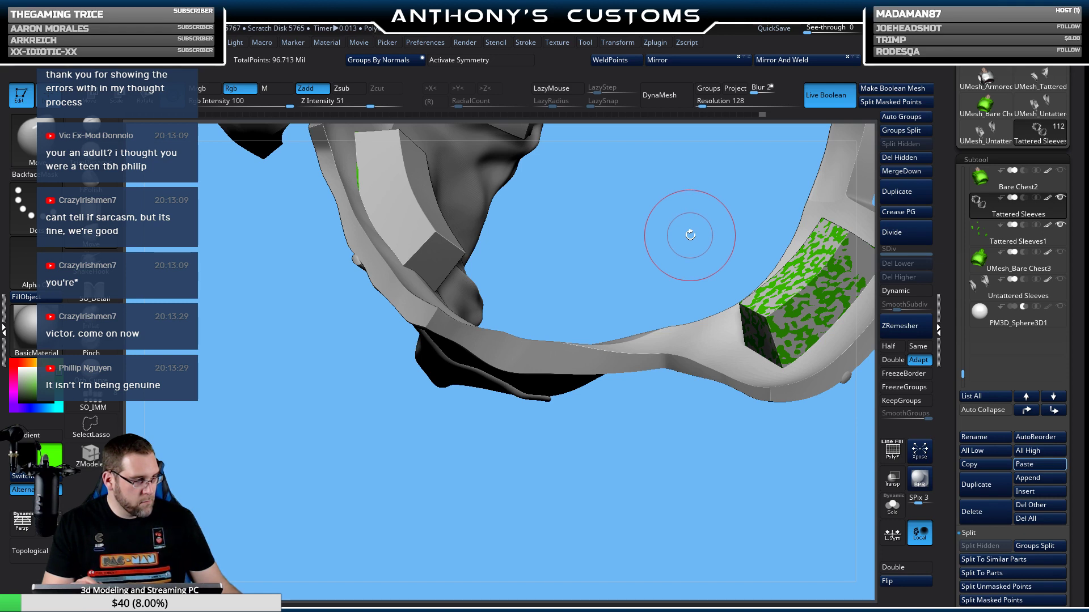
pyautogui.moveTo(606, 419)
pyautogui.mouseDown()
pyautogui.moveTo(608, 383)
pyautogui.moveTo(670, 363)
pyautogui.moveTo(627, 394)
pyautogui.moveTo(698, 454)
pyautogui.moveTo(612, 425)
pyautogui.mouseUp()
pyautogui.moveTo(544, 324); pyautogui.dragTo(547, 309)
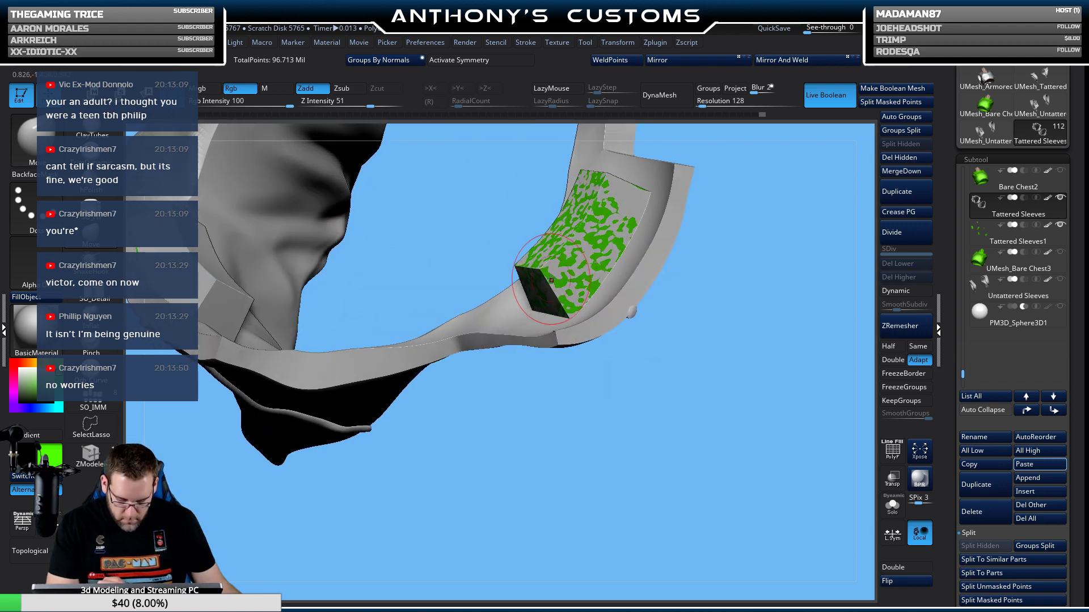
pyautogui.click(540, 268)
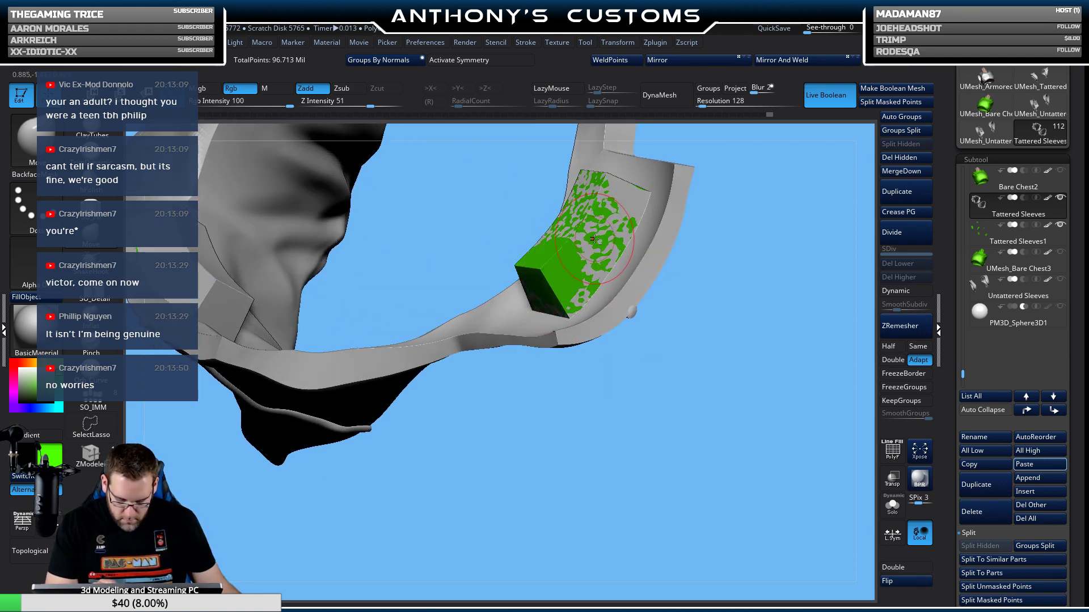
pyautogui.moveTo(661, 311); pyautogui.dragTo(691, 324)
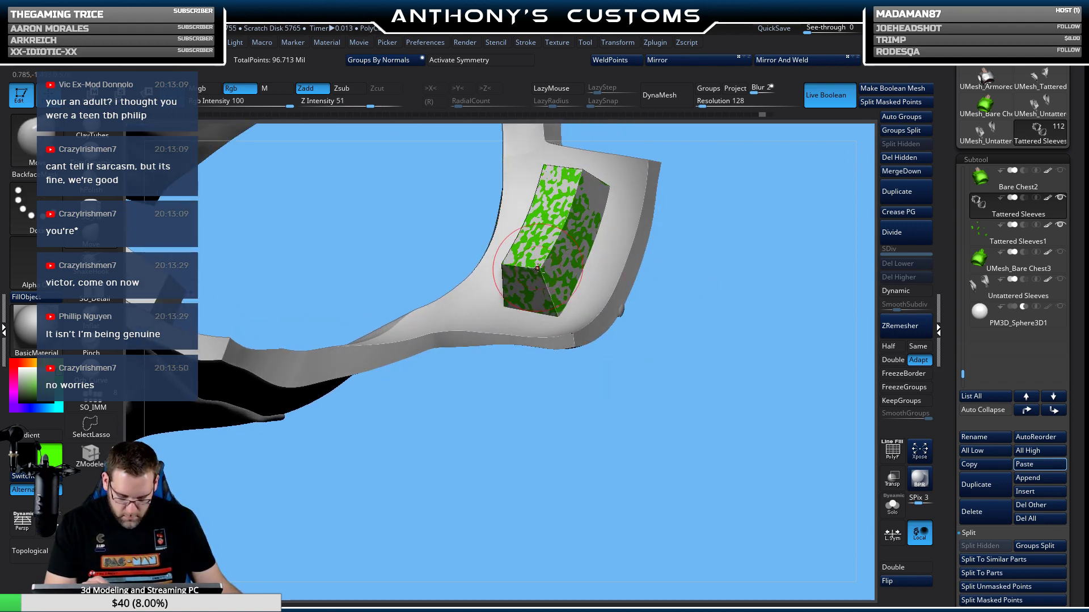
# Select the Tattered Sleeves1 connectors and move the small lower connector's outer corners toward the inside of the sleeve's own block.
pyautogui.keyDown('alt'); pyautogui.click(544, 266); pyautogui.keyUp('alt')
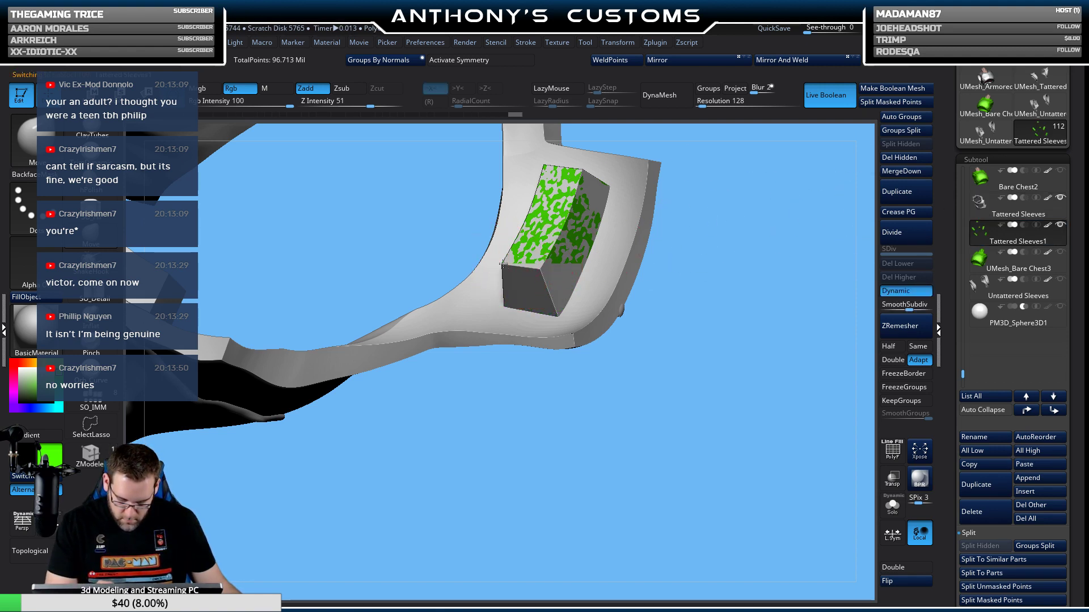
pyautogui.moveTo(580, 170); pyautogui.dragTo(705, 214, button='right')
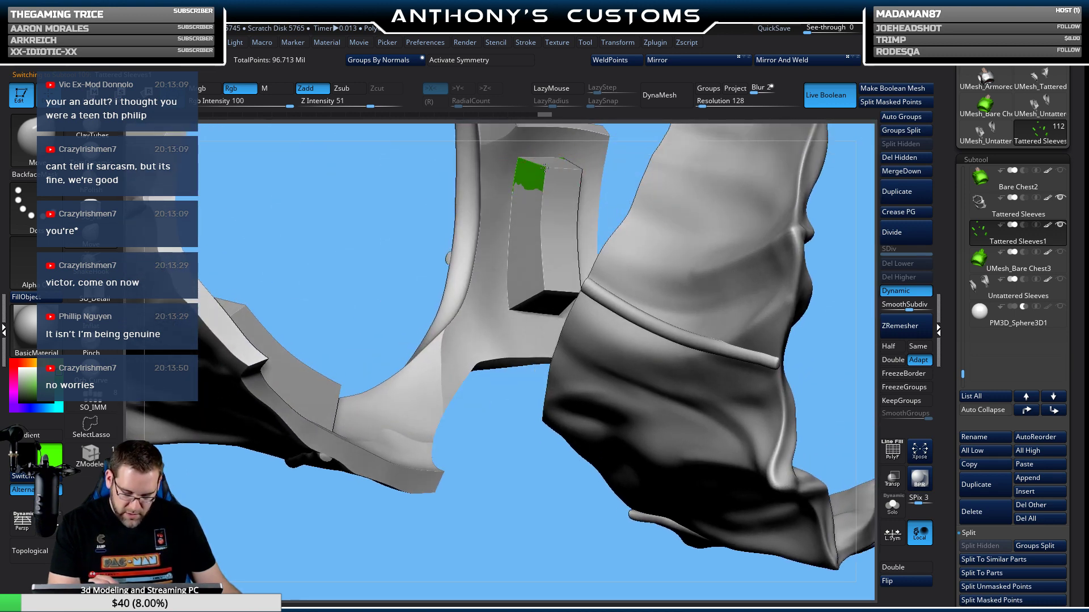
pyautogui.moveTo(498, 461); pyautogui.dragTo(602, 395, button='right')
pyautogui.keyDown('alt'); pyautogui.moveTo(570, 320); pyautogui.dragTo(635, 252, button='right'); pyautogui.keyUp('alt')
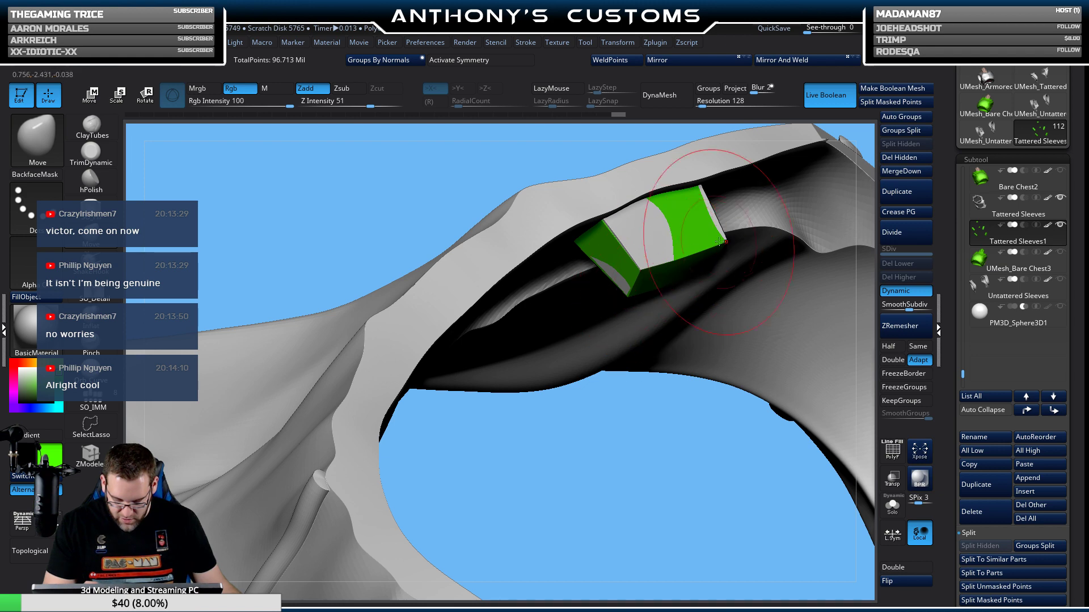
pyautogui.moveTo(721, 238); pyautogui.dragTo(773, 194, button='right')
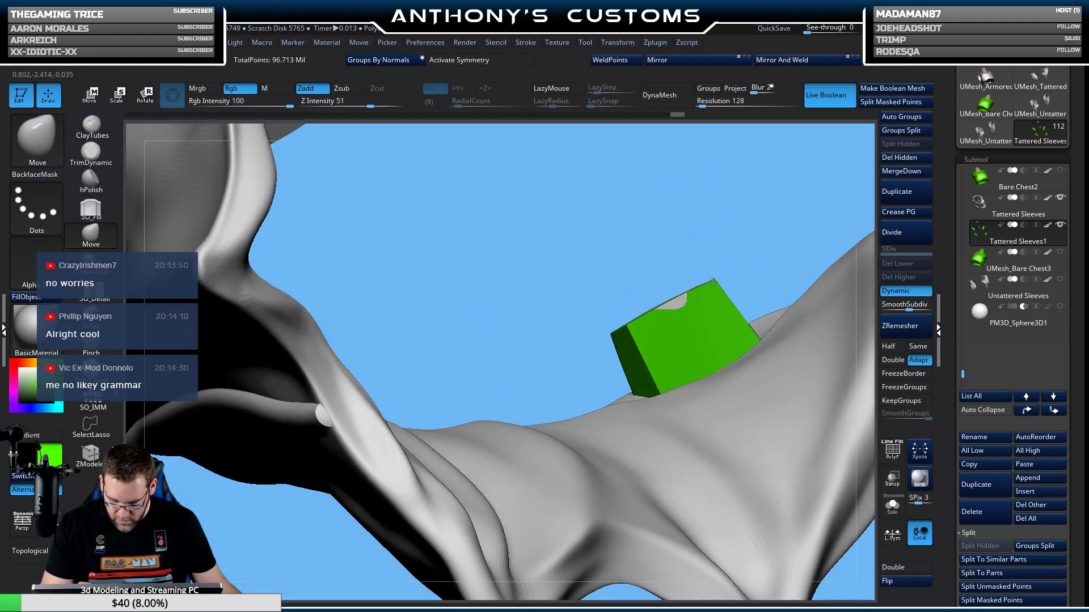
pyautogui.moveTo(634, 331); pyautogui.dragTo(634, 321, button='right')
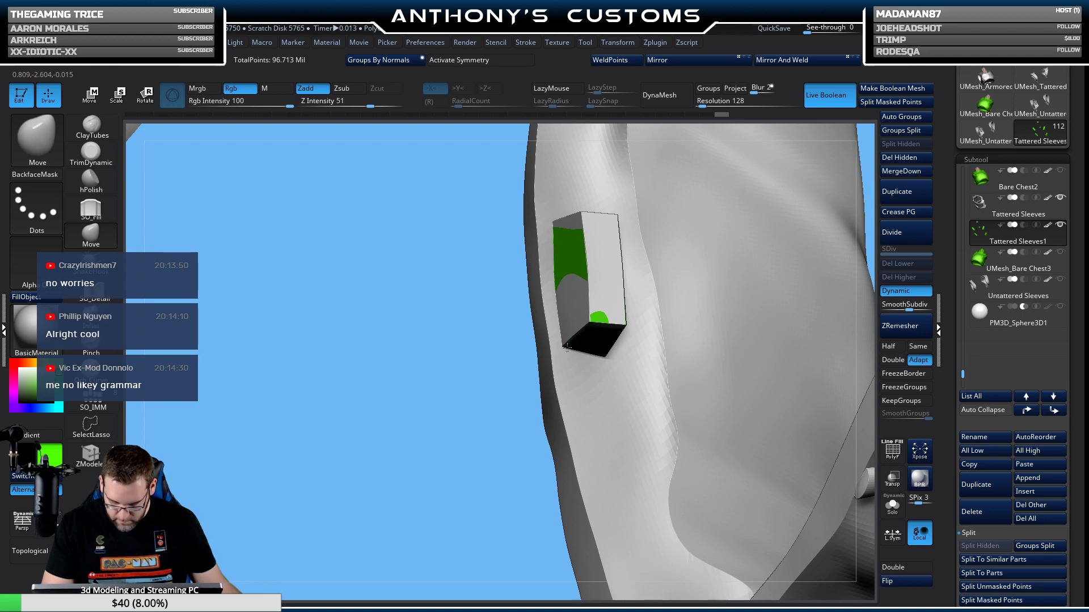
# Move the small lower connector's side corners beneath the faces of the sleeve's own block.
pyautogui.moveTo(566, 346)
pyautogui.mouseDown(button='right')
pyautogui.moveTo(499, 438)
pyautogui.moveTo(452, 401)
pyautogui.moveTo(586, 350)
pyautogui.mouseUp(button='right')
pyautogui.keyDown('alt'); pyautogui.moveTo(496, 353); pyautogui.dragTo(682, 273, button='right'); pyautogui.keyUp('alt')
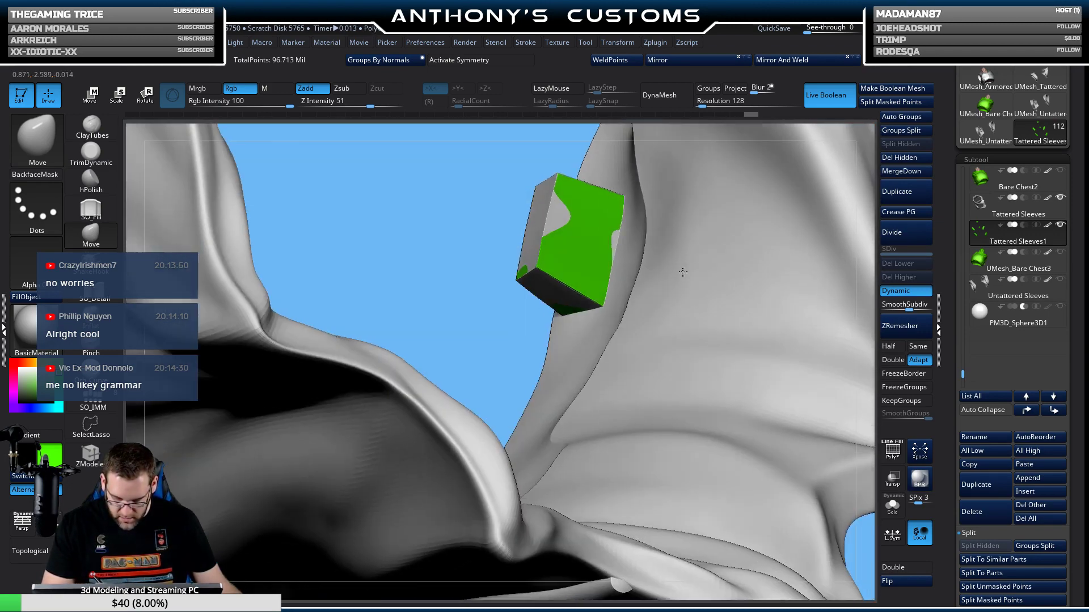
pyautogui.moveTo(605, 306); pyautogui.dragTo(578, 250)
pyautogui.moveTo(537, 269)
pyautogui.mouseDown(button='right')
pyautogui.moveTo(527, 340)
pyautogui.moveTo(479, 406)
pyautogui.moveTo(495, 461)
pyautogui.moveTo(466, 341)
pyautogui.mouseUp(button='right')
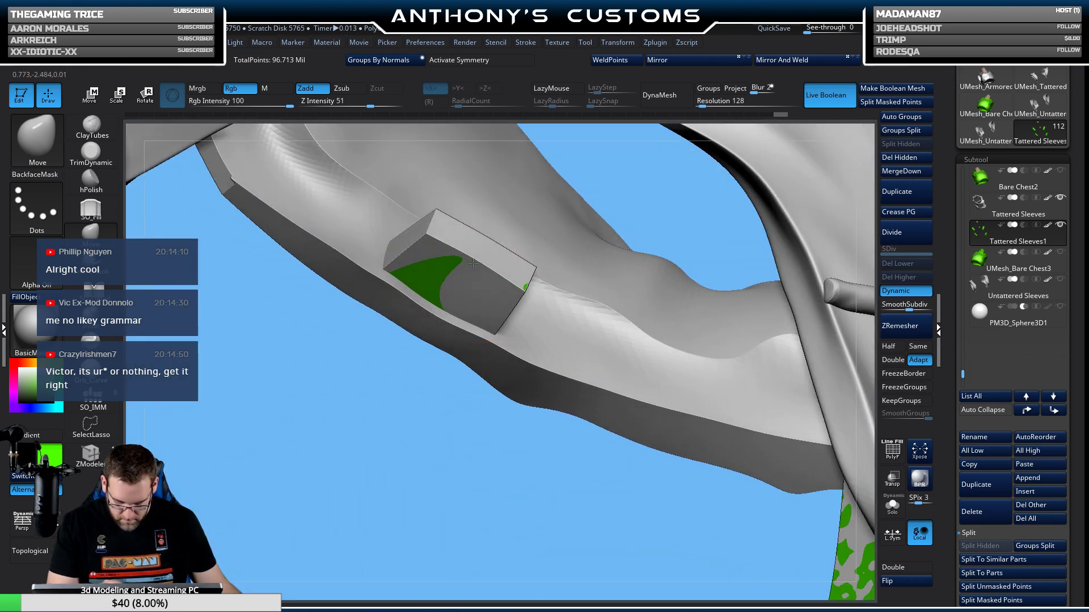
pyautogui.moveTo(470, 271)
pyautogui.mouseDown(button='right')
pyautogui.moveTo(438, 412)
pyautogui.moveTo(426, 340)
pyautogui.moveTo(445, 418)
pyautogui.moveTo(535, 292)
pyautogui.mouseUp(button='right')
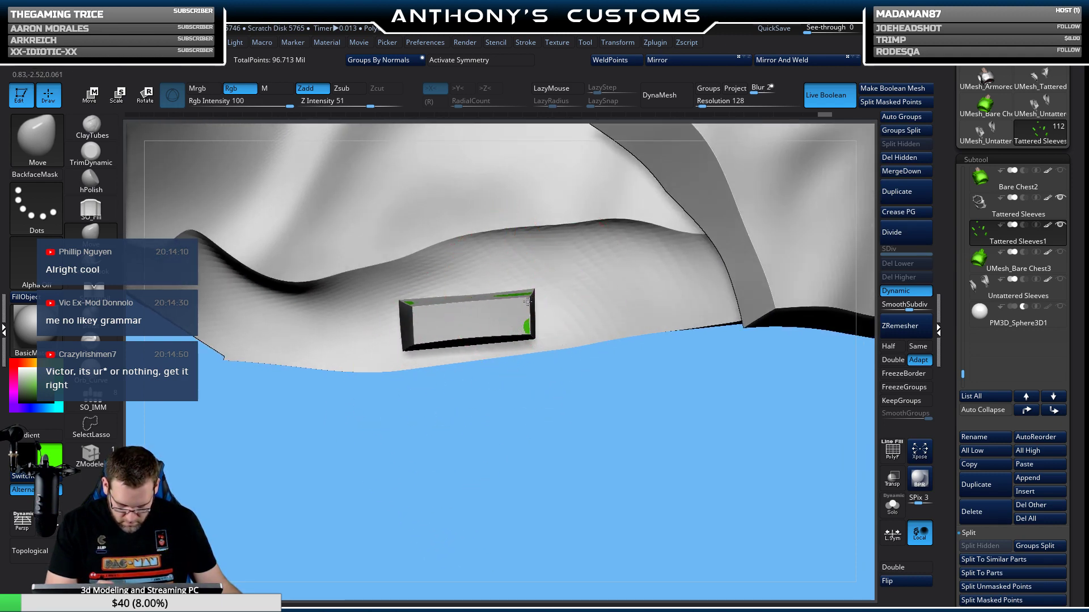
# Tuck the small lower connector's remaining base corners inside the sleeve's block.
pyautogui.moveTo(527, 341)
pyautogui.mouseDown(button='right')
pyautogui.moveTo(549, 349)
pyautogui.moveTo(511, 346)
pyautogui.moveTo(461, 376)
pyautogui.mouseUp(button='right')
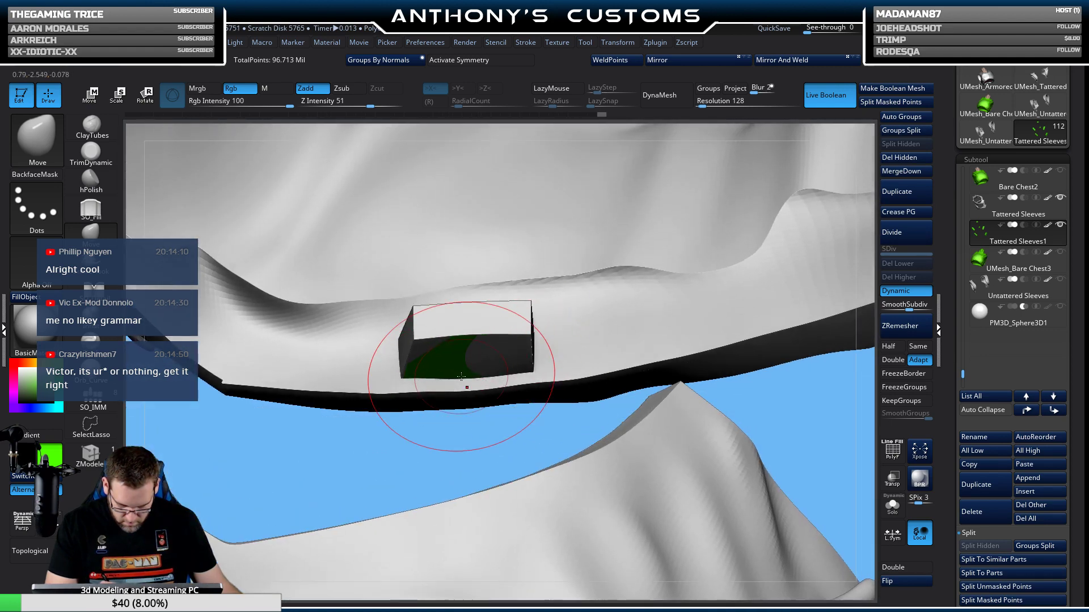
pyautogui.press('ctrl')
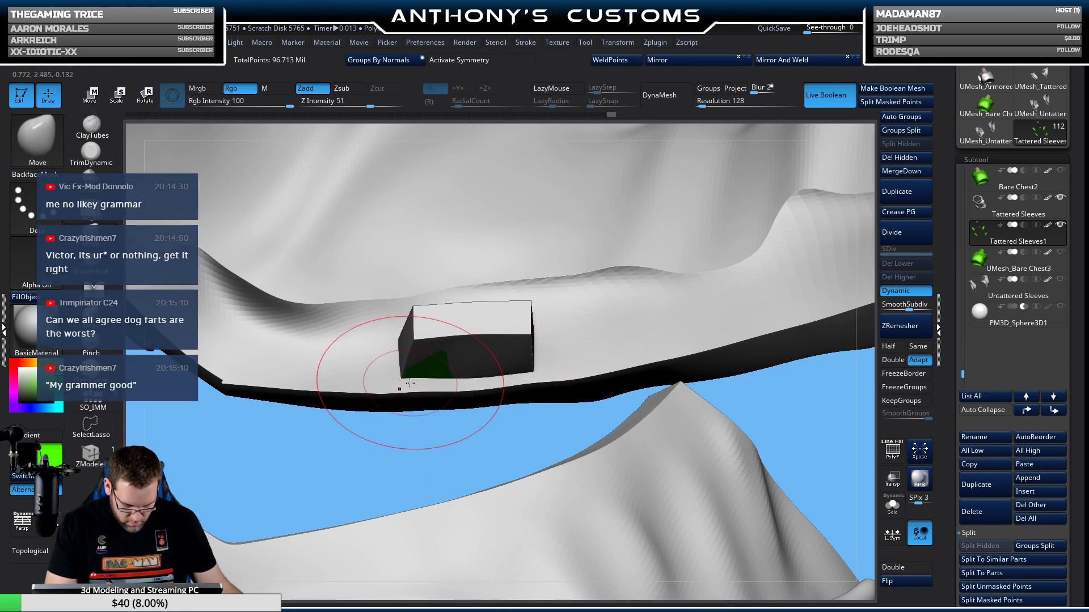
pyautogui.moveTo(403, 419); pyautogui.dragTo(451, 441)
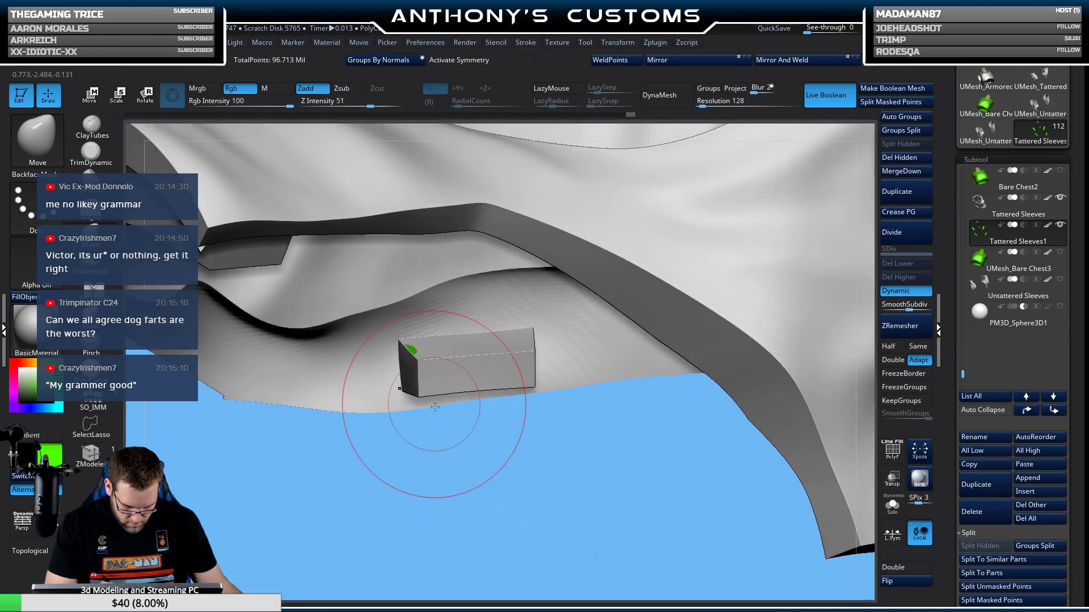
pyautogui.moveTo(423, 437)
pyautogui.mouseDown()
pyautogui.moveTo(442, 443)
pyautogui.moveTo(474, 408)
pyautogui.moveTo(519, 433)
pyautogui.moveTo(675, 245)
pyautogui.moveTo(549, 265)
pyautogui.mouseUp()
pyautogui.moveTo(542, 303); pyautogui.dragTo(583, 299)
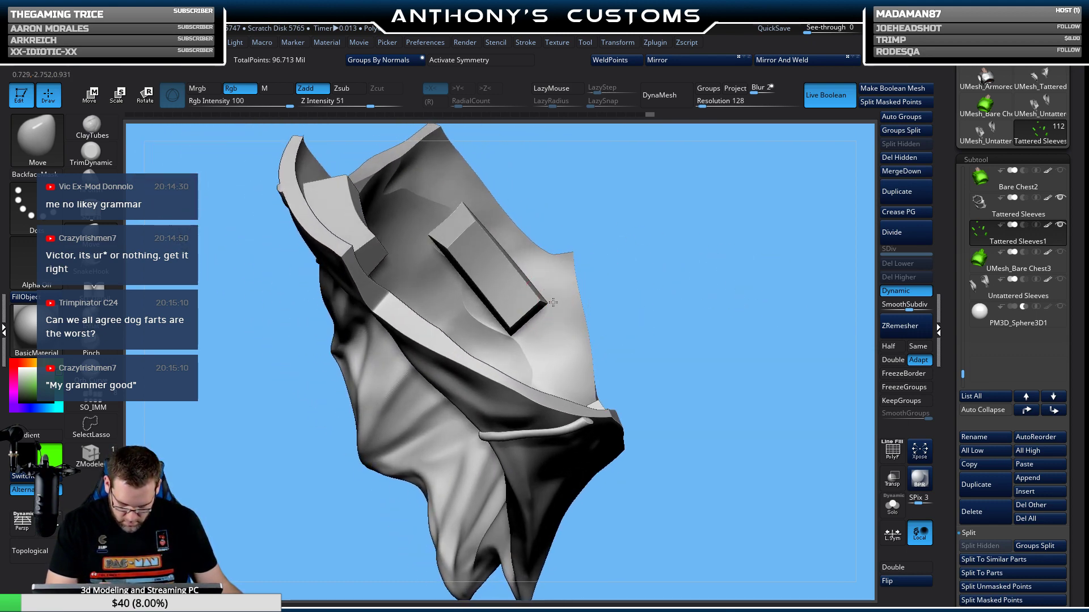
# Sink the side-face corners of the opposite sleeve's tall connector into that sleeve's own block.
pyautogui.moveTo(646, 287); pyautogui.dragTo(442, 208)
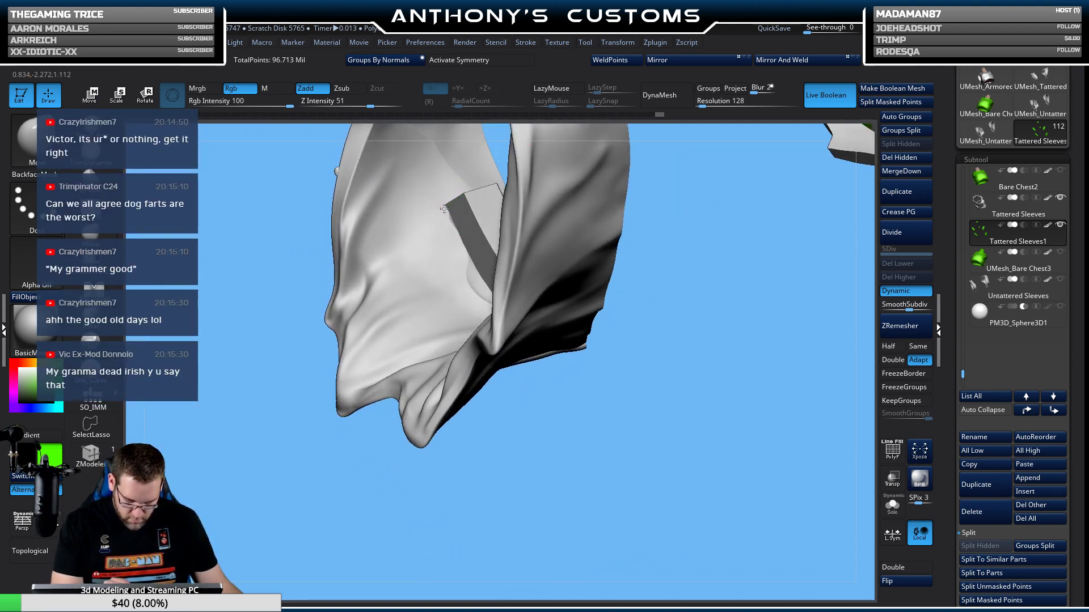
pyautogui.moveTo(664, 223)
pyautogui.mouseDown()
pyautogui.moveTo(391, 469)
pyautogui.moveTo(396, 452)
pyautogui.mouseUp()
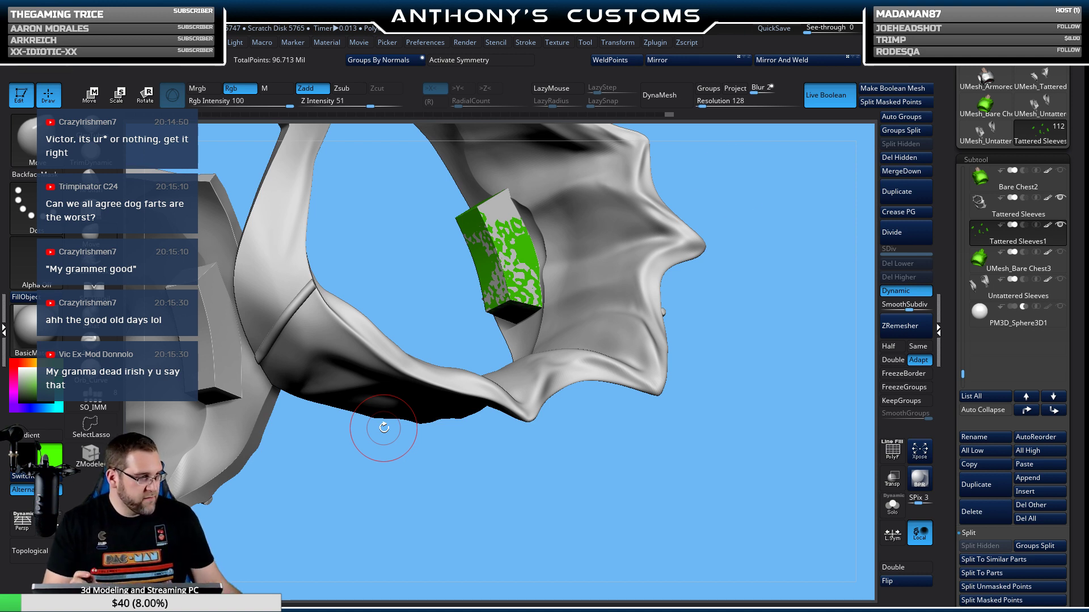
pyautogui.moveTo(754, 226)
pyautogui.mouseDown()
pyautogui.moveTo(549, 265)
pyautogui.moveTo(532, 297)
pyautogui.mouseUp()
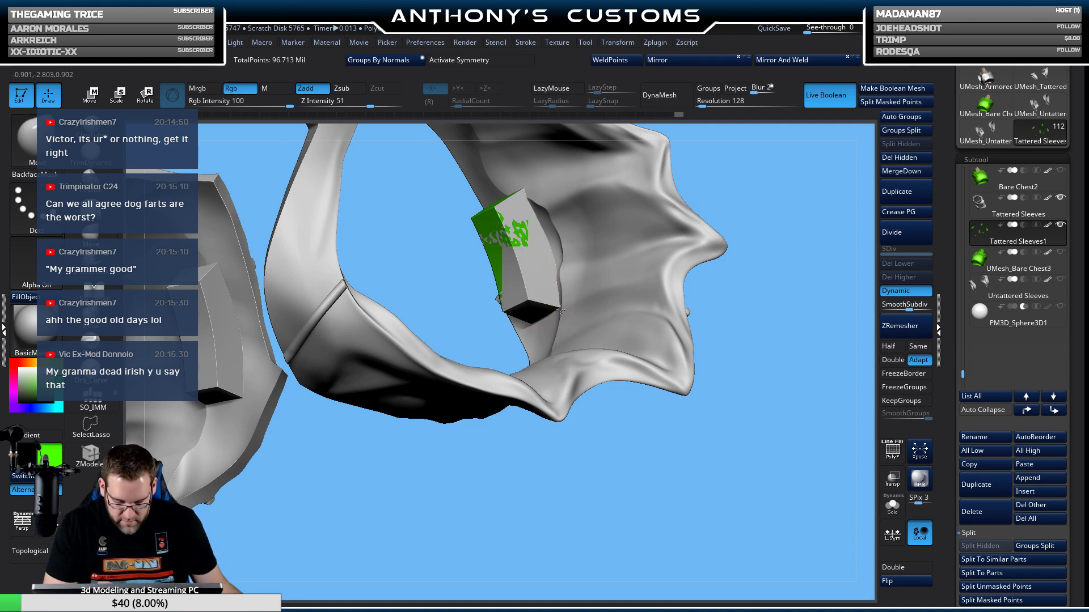
pyautogui.moveTo(749, 363)
pyautogui.mouseDown()
pyautogui.moveTo(759, 202)
pyautogui.moveTo(541, 330)
pyautogui.mouseUp()
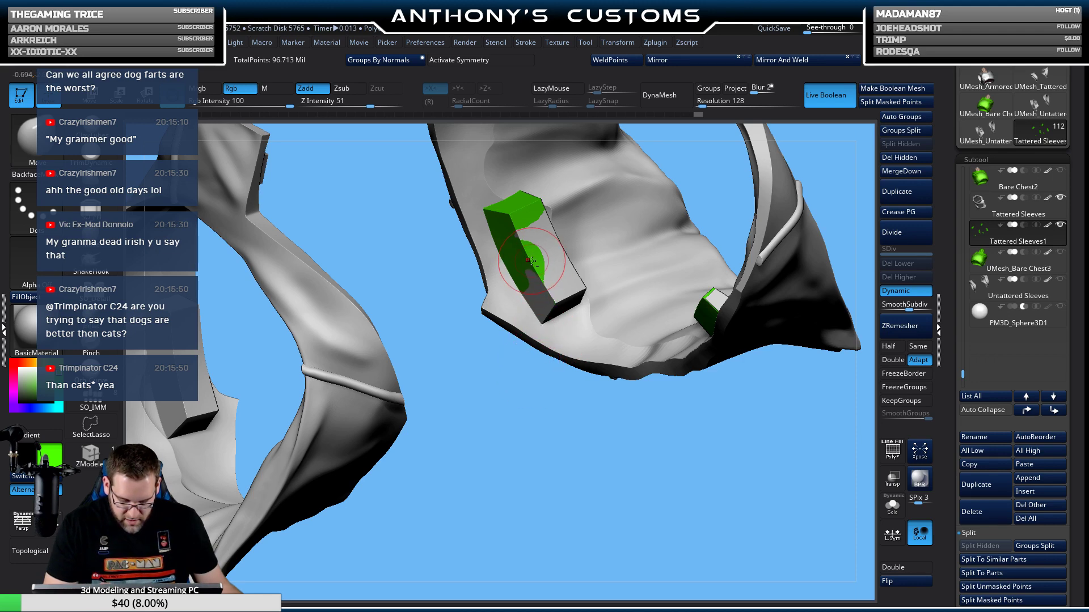
pyautogui.moveTo(556, 273); pyautogui.dragTo(529, 259)
pyautogui.moveTo(487, 213); pyautogui.dragTo(507, 229)
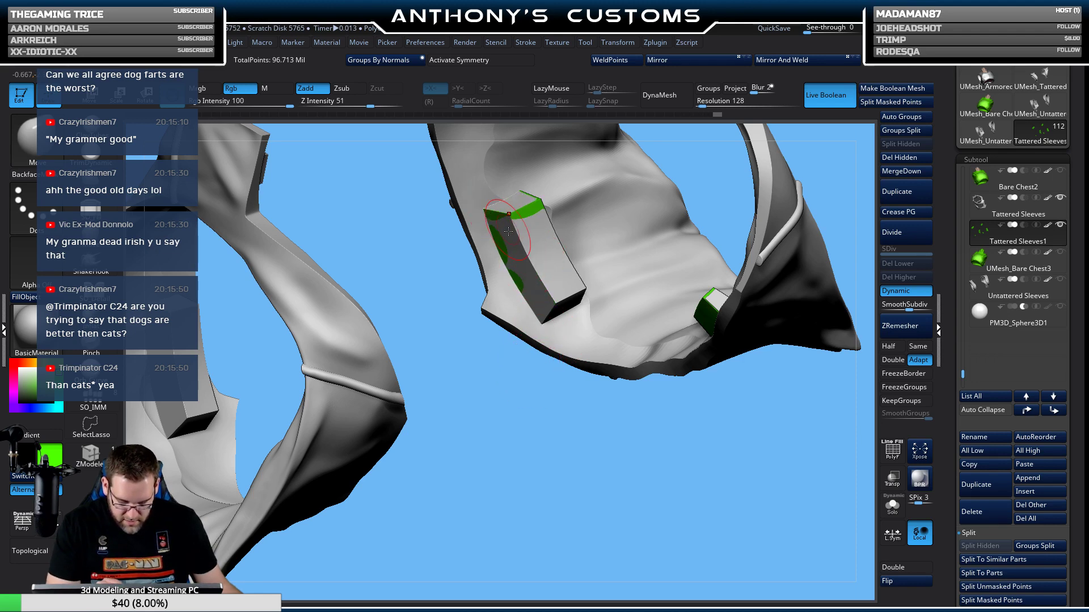
# Tuck the end corners of the opposite sleeve's tall connector inside its block.
pyautogui.moveTo(499, 397); pyautogui.dragTo(481, 384)
pyautogui.moveTo(504, 263)
pyautogui.mouseDown()
pyautogui.moveTo(533, 200)
pyautogui.moveTo(505, 213)
pyautogui.mouseUp()
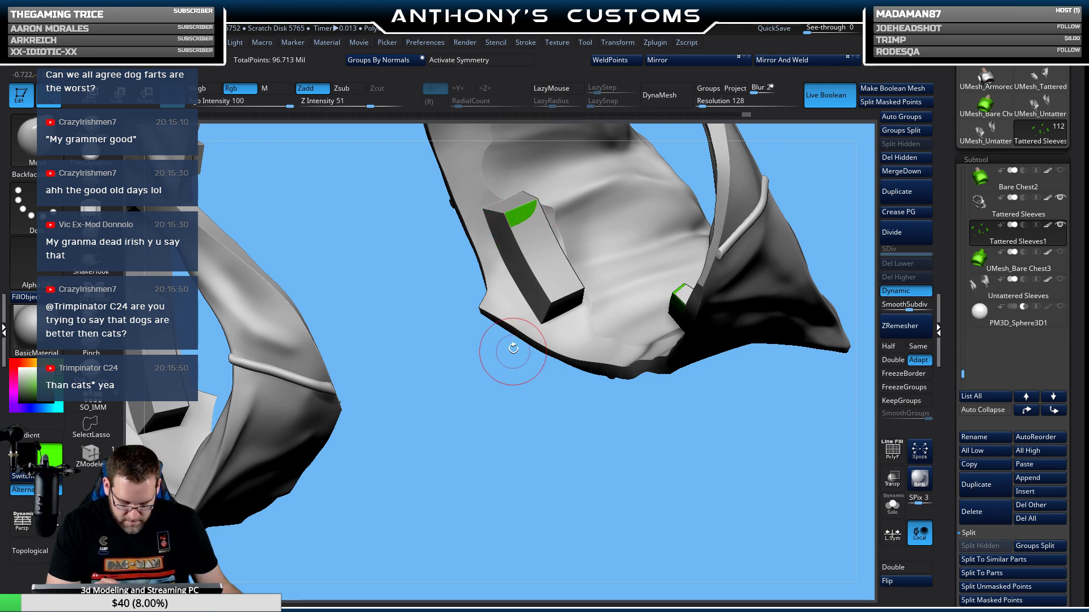
pyautogui.moveTo(506, 389)
pyautogui.mouseDown()
pyautogui.moveTo(474, 396)
pyautogui.moveTo(463, 307)
pyautogui.moveTo(600, 301)
pyautogui.moveTo(583, 287)
pyautogui.moveTo(521, 347)
pyautogui.moveTo(498, 313)
pyautogui.moveTo(495, 266)
pyautogui.mouseUp()
pyautogui.moveTo(536, 326); pyautogui.dragTo(505, 360)
pyautogui.moveTo(584, 301)
pyautogui.mouseDown()
pyautogui.moveTo(605, 289)
pyautogui.moveTo(579, 226)
pyautogui.moveTo(573, 238)
pyautogui.mouseUp()
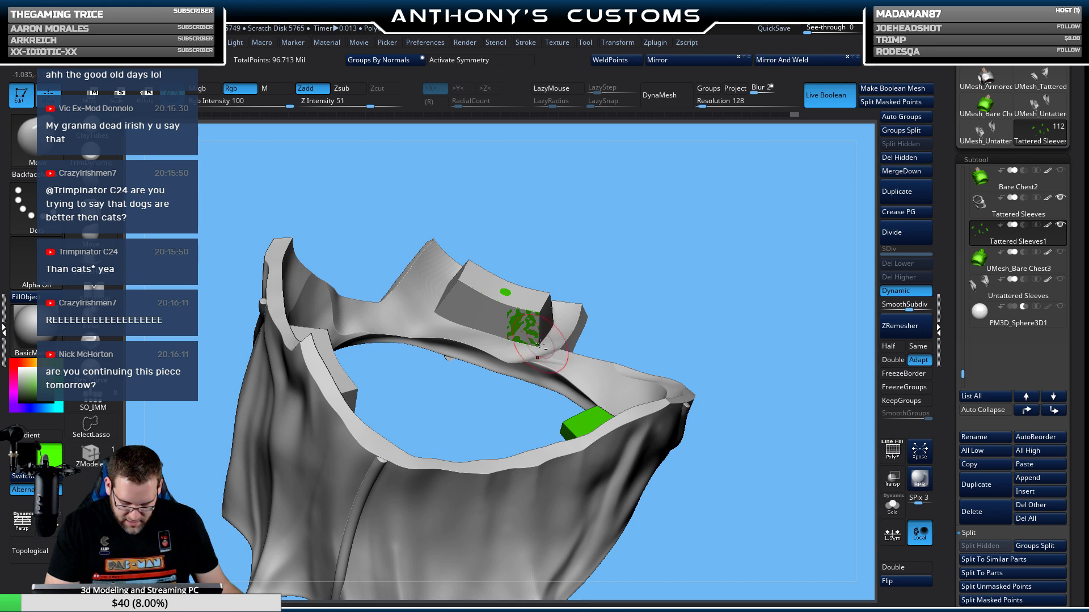
# Move the outer-face corners of the opposite sleeve's small lower connector into its existing block.
pyautogui.moveTo(694, 341)
pyautogui.mouseDown()
pyautogui.moveTo(698, 243)
pyautogui.moveTo(495, 226)
pyautogui.moveTo(492, 247)
pyautogui.mouseUp()
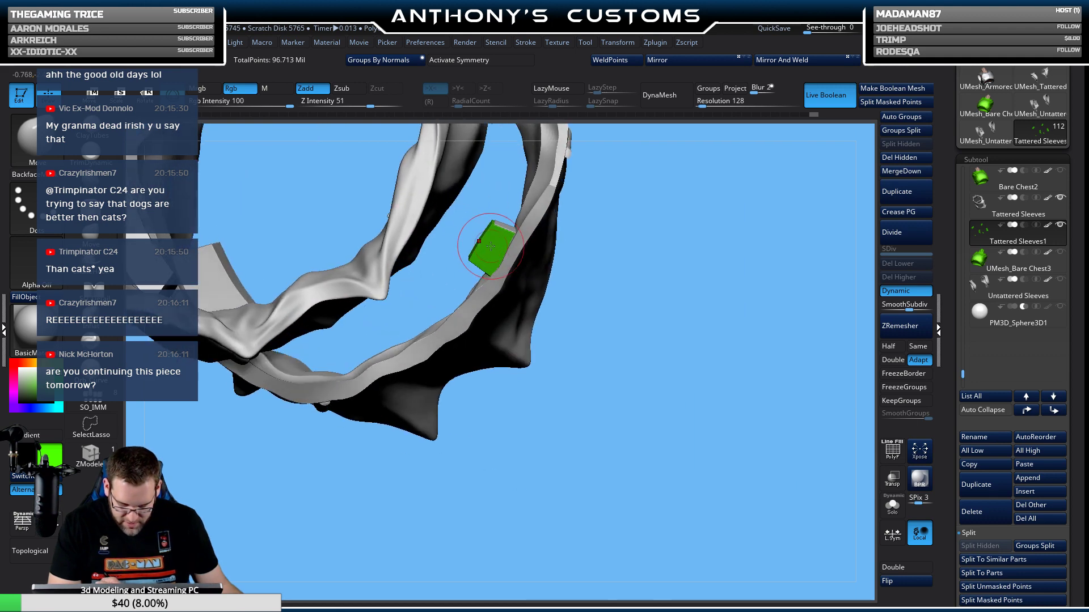
pyautogui.moveTo(600, 241); pyautogui.dragTo(374, 349)
pyautogui.press('space')
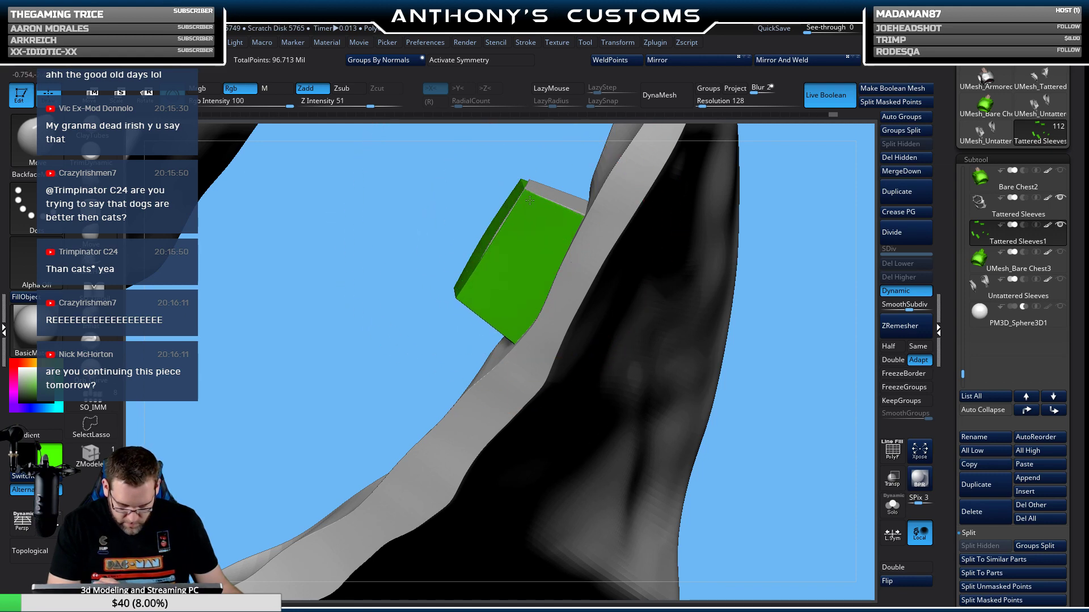
pyautogui.moveTo(449, 316)
pyautogui.mouseDown()
pyautogui.moveTo(498, 272)
pyautogui.moveTo(616, 249)
pyautogui.moveTo(534, 250)
pyautogui.mouseUp()
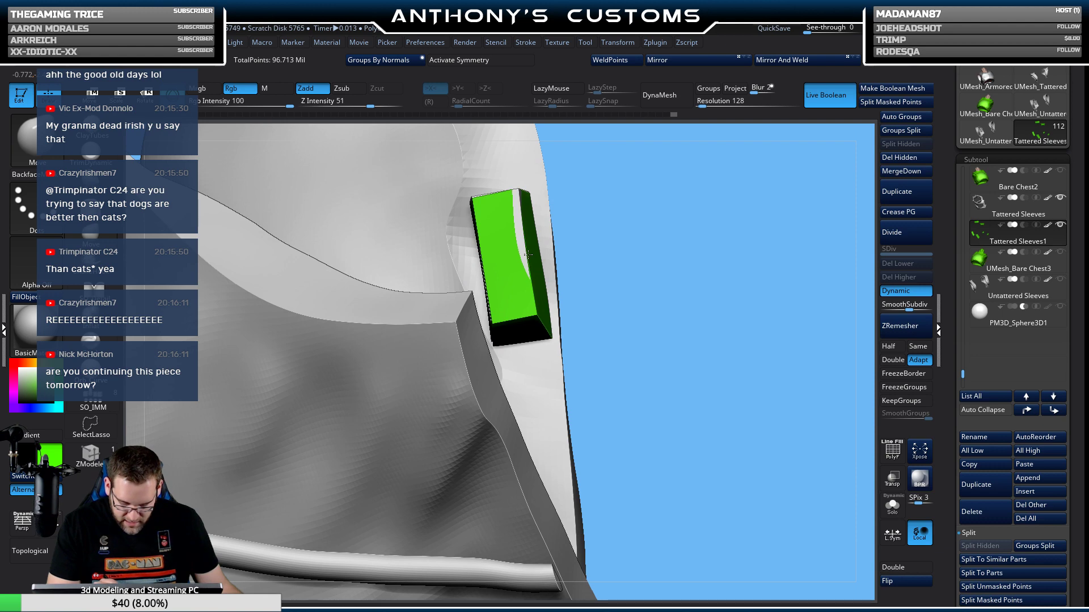
pyautogui.moveTo(571, 293); pyautogui.dragTo(580, 323)
pyautogui.moveTo(505, 322)
pyautogui.mouseDown()
pyautogui.moveTo(512, 239)
pyautogui.moveTo(553, 284)
pyautogui.moveTo(581, 377)
pyautogui.moveTo(533, 334)
pyautogui.mouseUp()
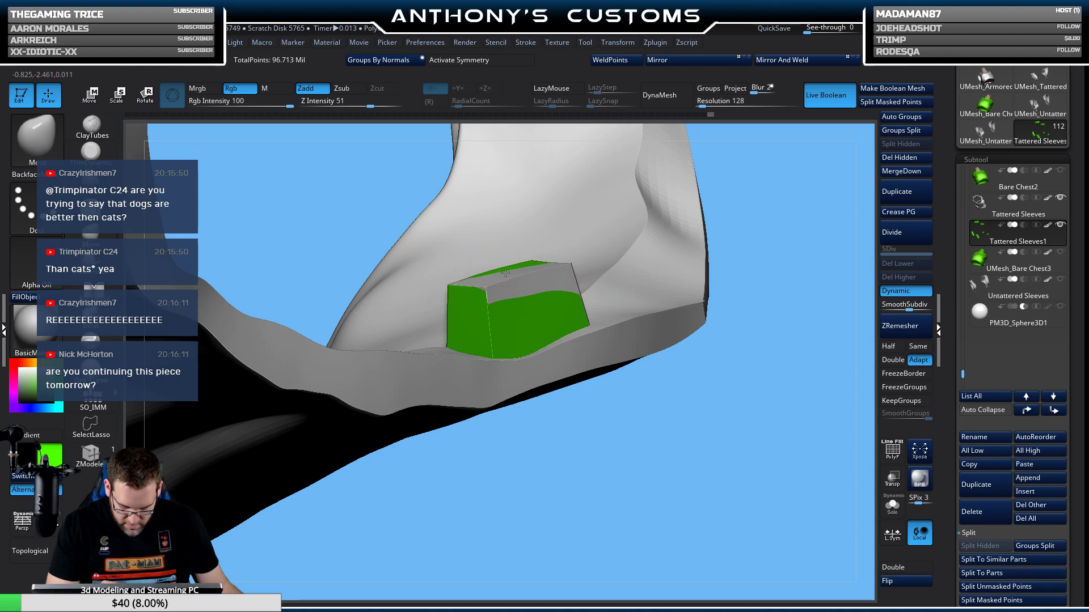
# Turn on the polygroup wireframe and sink the opposite small connector's inner-face corners beneath the block's surface.
pyautogui.rightClick(567, 256)
pyautogui.moveTo(635, 397)
pyautogui.mouseDown()
pyautogui.moveTo(556, 427)
pyautogui.moveTo(573, 437)
pyautogui.mouseUp()
pyautogui.moveTo(544, 350); pyautogui.dragTo(417, 262)
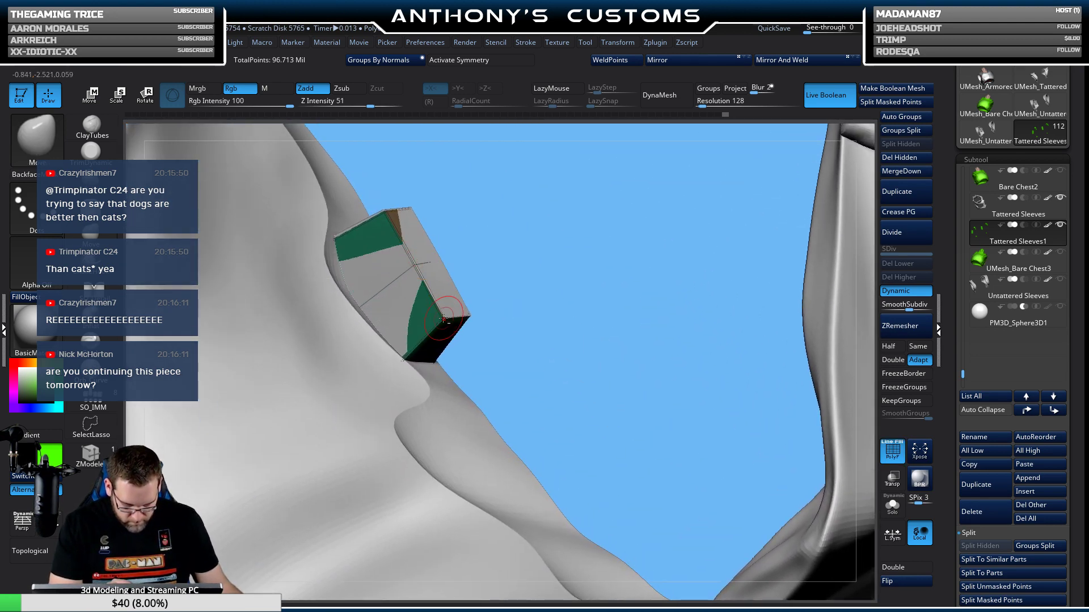
pyautogui.moveTo(482, 309)
pyautogui.mouseDown()
pyautogui.moveTo(454, 304)
pyautogui.moveTo(624, 300)
pyautogui.moveTo(489, 326)
pyautogui.mouseUp()
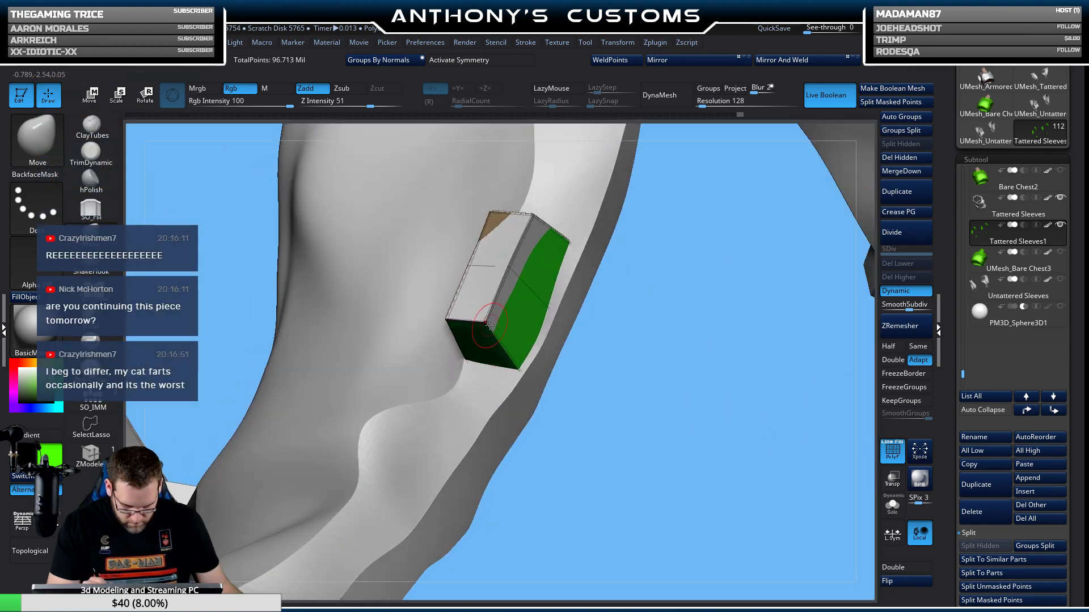
pyautogui.moveTo(629, 278); pyautogui.dragTo(477, 202)
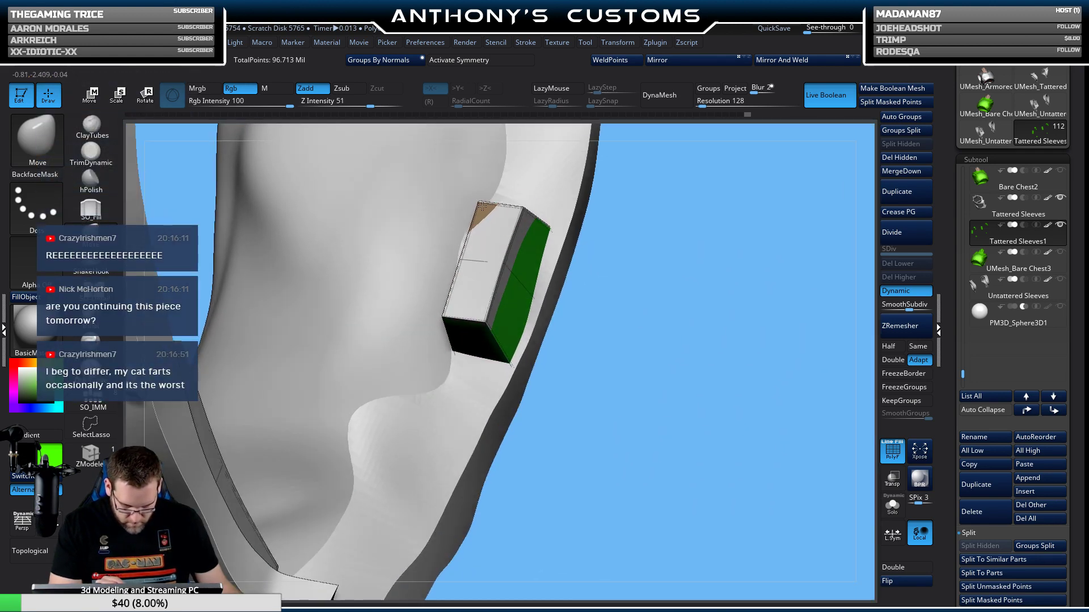
pyautogui.moveTo(608, 228); pyautogui.dragTo(588, 176)
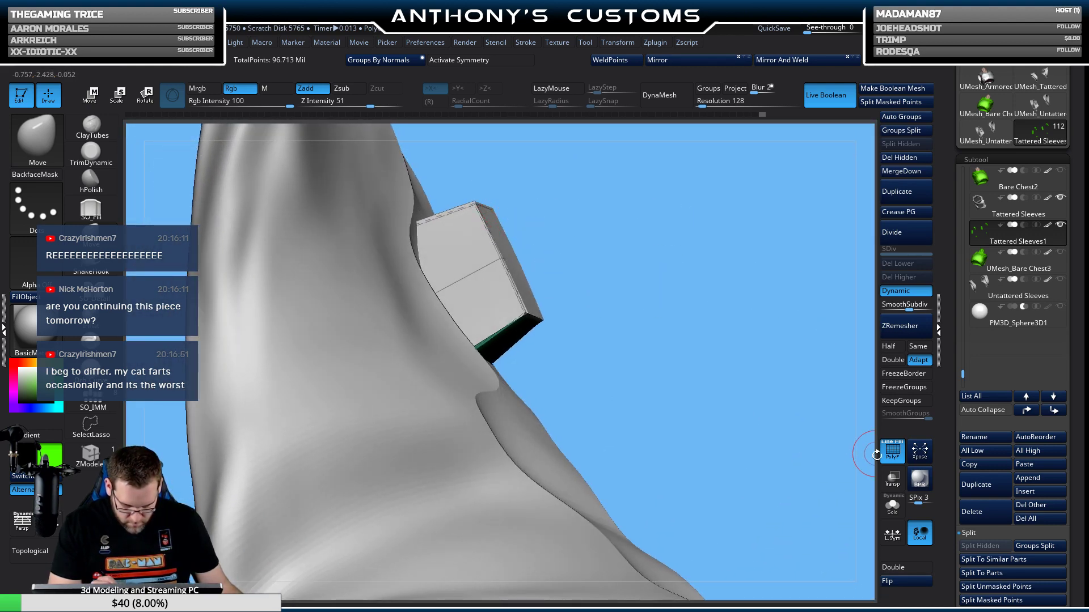
# Enlarge the Move brush and tuck the opposite small connector's remaining side and base corners inside the block.
pyautogui.moveTo(589, 346); pyautogui.dragTo(529, 337)
pyautogui.press('space')
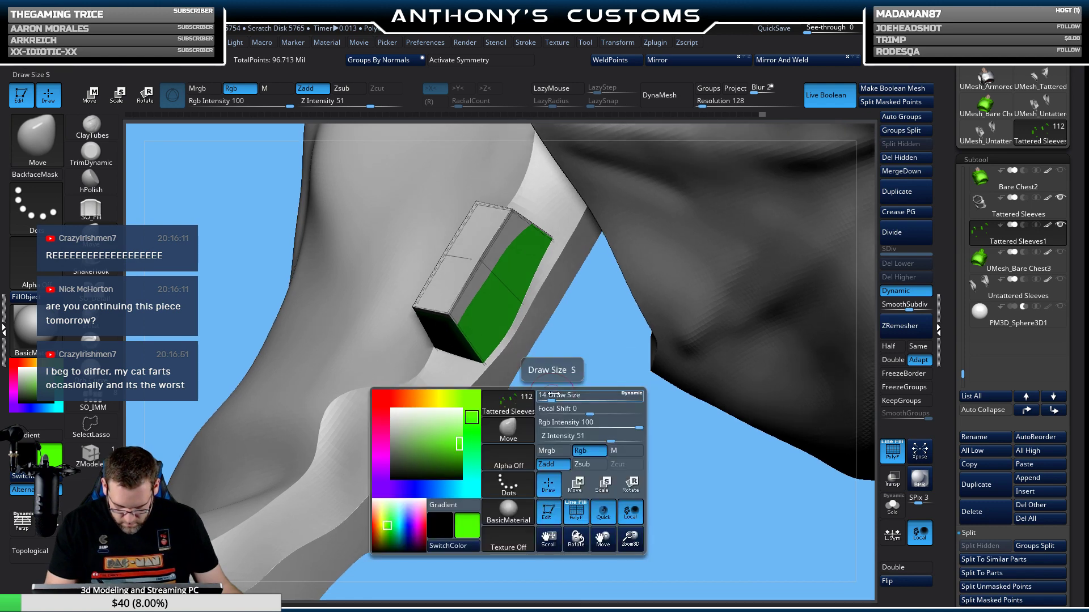
pyautogui.moveTo(551, 395); pyautogui.dragTo(499, 382)
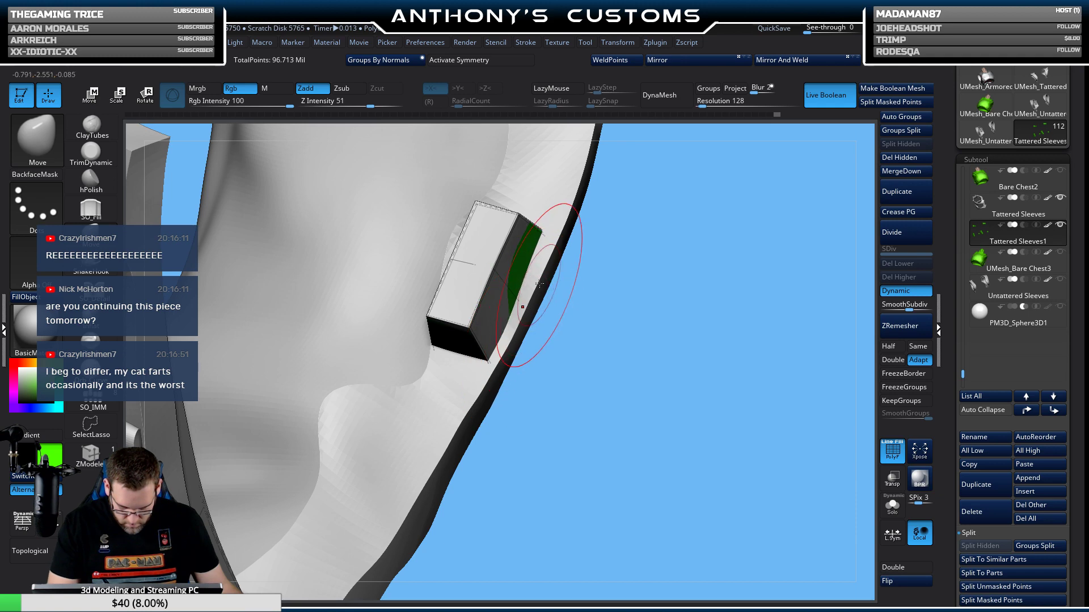
pyautogui.moveTo(560, 232); pyautogui.dragTo(420, 391)
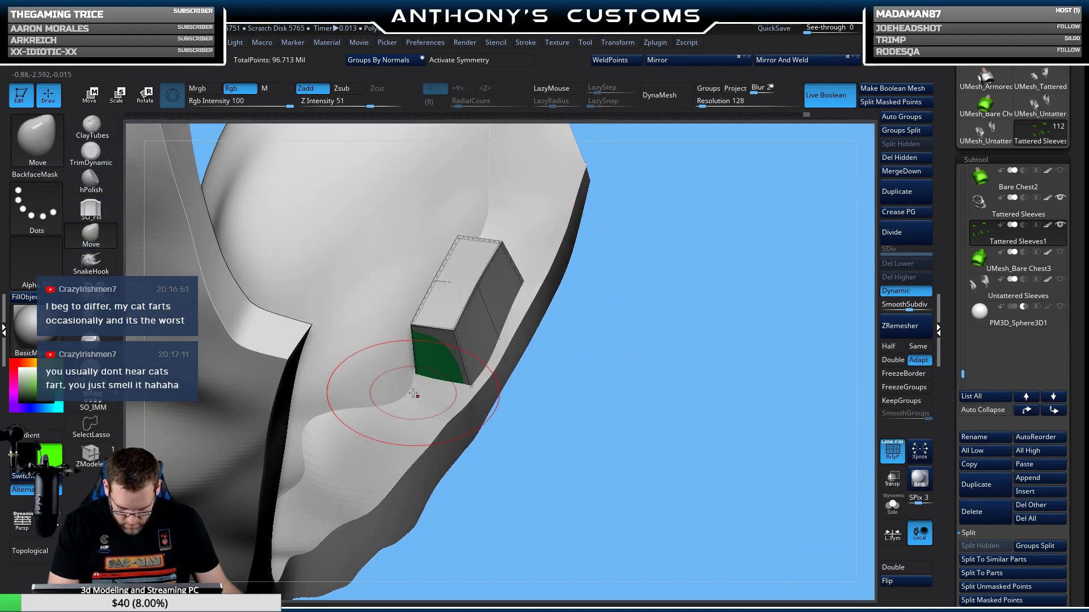
pyautogui.moveTo(416, 385)
pyautogui.mouseDown()
pyautogui.moveTo(454, 397)
pyautogui.moveTo(539, 372)
pyautogui.moveTo(427, 387)
pyautogui.moveTo(482, 351)
pyautogui.moveTo(530, 340)
pyautogui.moveTo(424, 389)
pyautogui.moveTo(573, 321)
pyautogui.moveTo(595, 369)
pyautogui.moveTo(583, 294)
pyautogui.moveTo(573, 420)
pyautogui.moveTo(528, 396)
pyautogui.moveTo(625, 408)
pyautogui.moveTo(582, 447)
pyautogui.moveTo(529, 449)
pyautogui.moveTo(562, 418)
pyautogui.mouseUp()
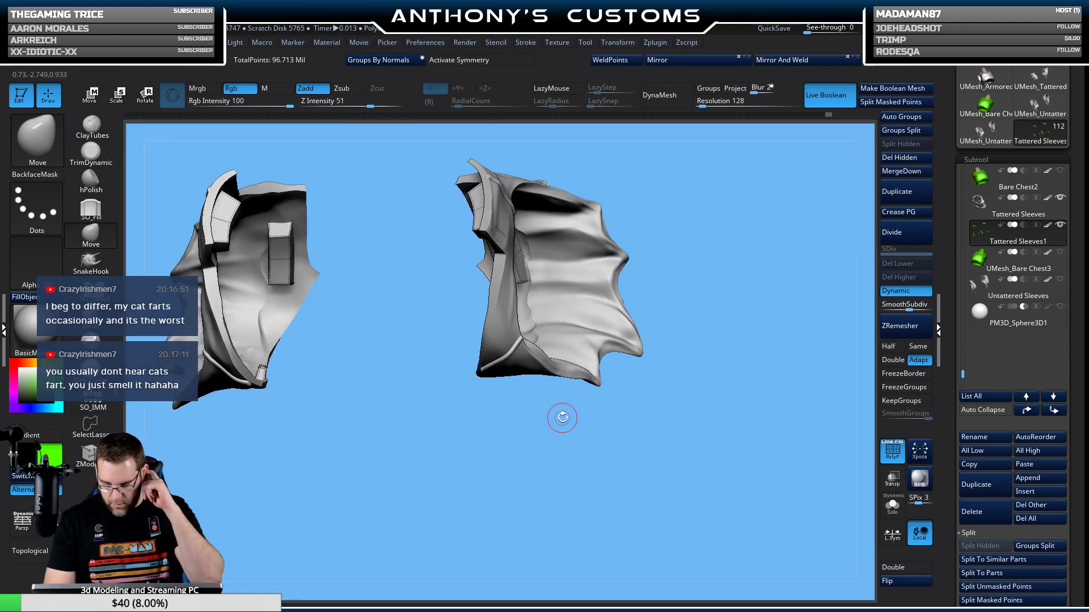
# Move the Tattered Sleeves1 connectors below Untattered Sleeves in the subtool order and show the Untattered Sleeves with them.
pyautogui.click(1052, 410)
pyautogui.click(1052, 411)
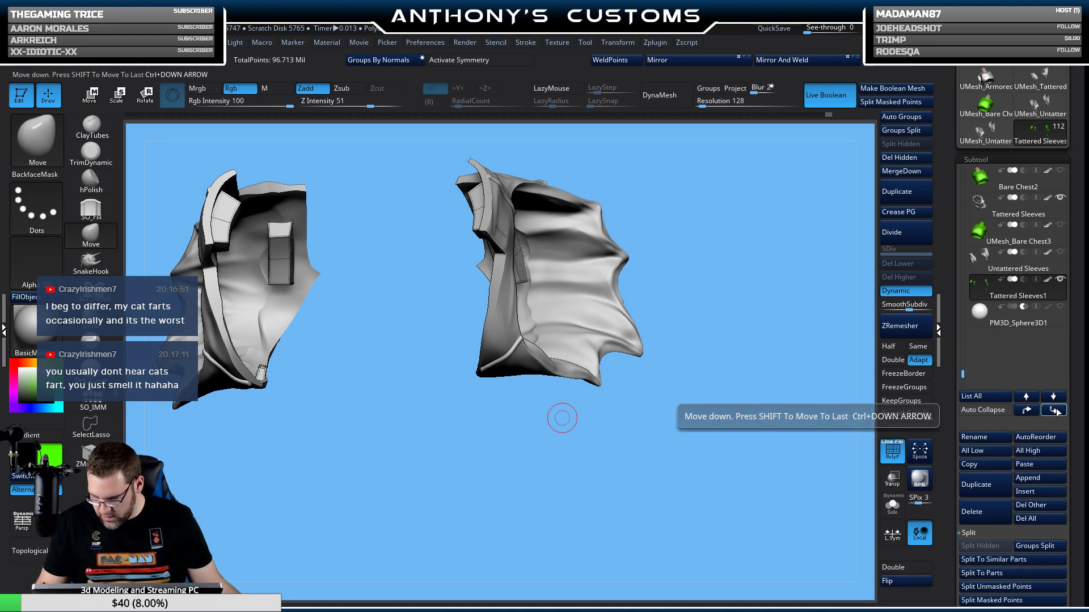
pyautogui.click(1058, 253)
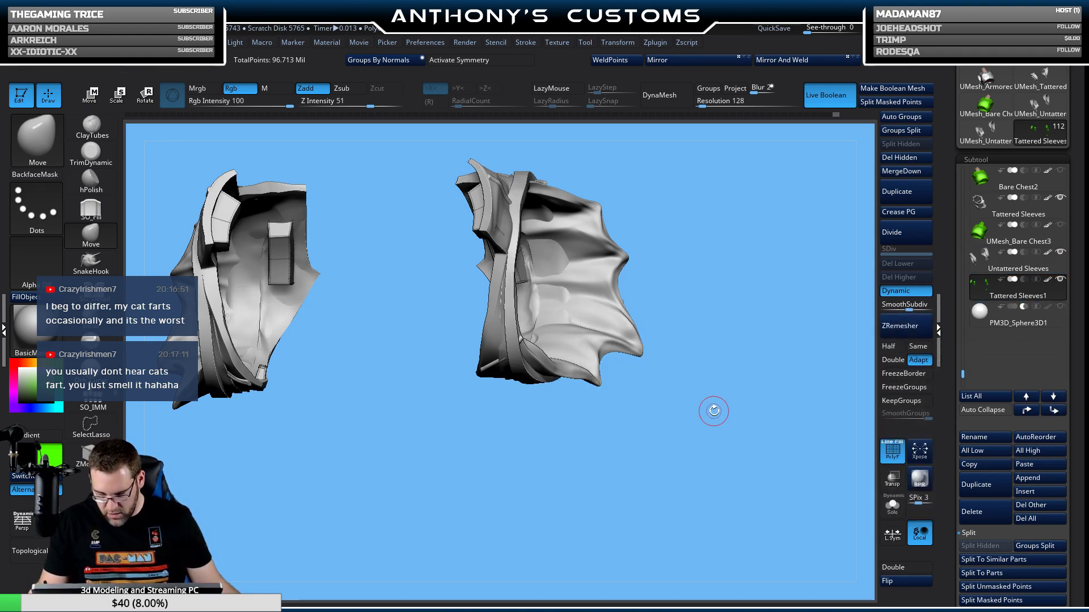
pyautogui.moveTo(712, 412)
pyautogui.mouseDown()
pyautogui.moveTo(750, 315)
pyautogui.moveTo(704, 312)
pyautogui.moveTo(655, 359)
pyautogui.moveTo(703, 350)
pyautogui.moveTo(703, 335)
pyautogui.moveTo(628, 452)
pyautogui.moveTo(653, 423)
pyautogui.moveTo(681, 342)
pyautogui.moveTo(669, 418)
pyautogui.moveTo(678, 470)
pyautogui.moveTo(673, 457)
pyautogui.moveTo(754, 306)
pyautogui.mouseUp()
pyautogui.press('ctrl')
pyautogui.press('ctrl')
pyautogui.press('ctrl')
# Apply the dynamic subdivision of the Tattered Sleeves1 connectors to the mesh.
pyautogui.click(1008, 291)
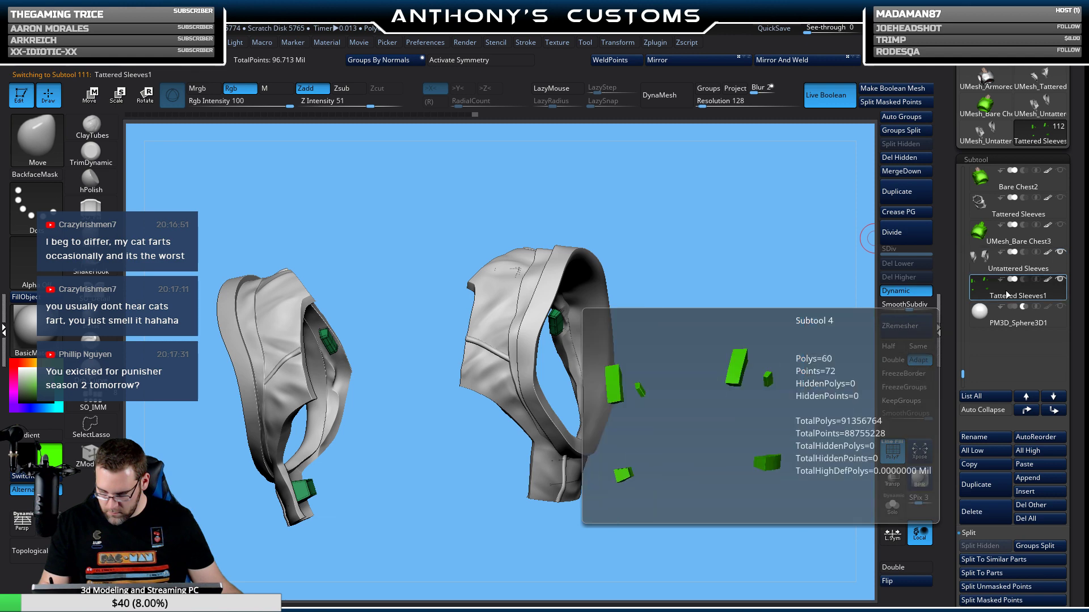
pyautogui.moveTo(1073, 439); pyautogui.dragTo(1074, 278)
pyautogui.scroll(-3, 1060, 465)
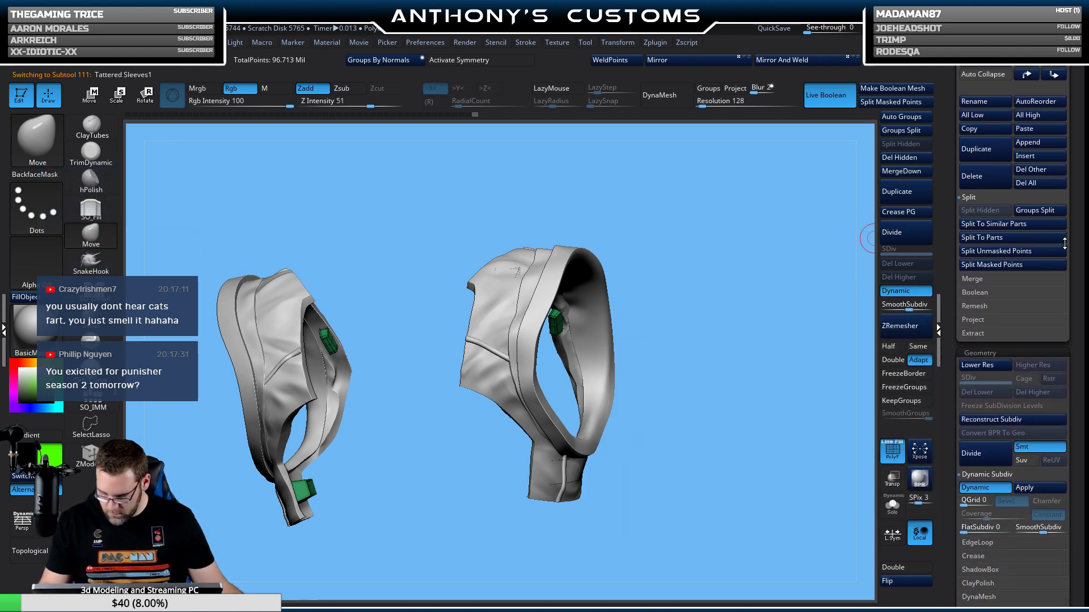
pyautogui.click(1045, 492)
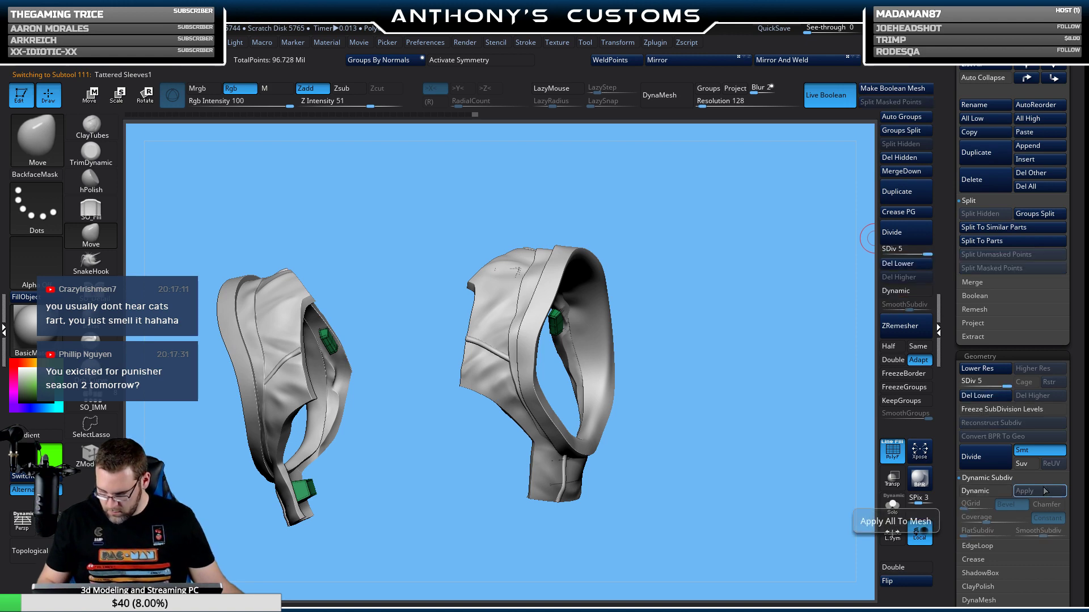
# Merge the Untattered Sleeves subtool down with the Tattered Sleeves1 connectors.
pyautogui.scroll(5, 1031, 239)
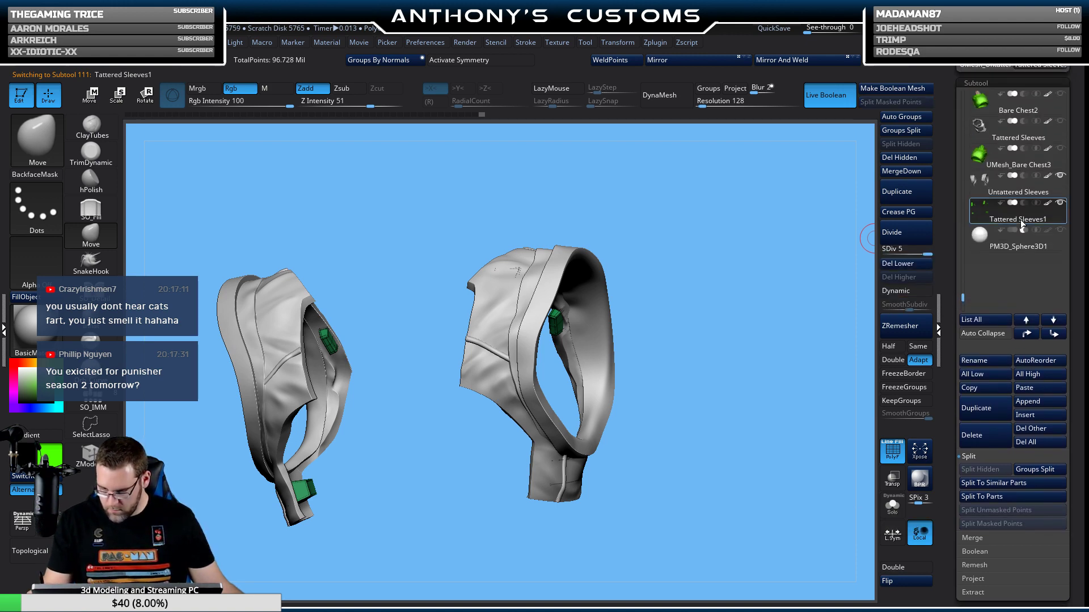
pyautogui.click(998, 189)
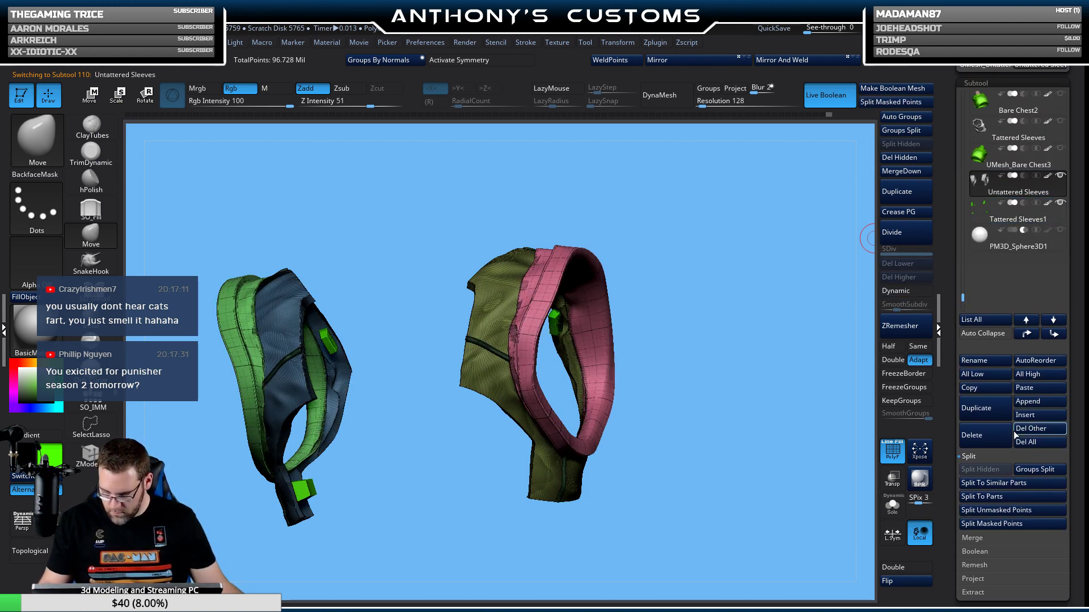
pyautogui.click(901, 171)
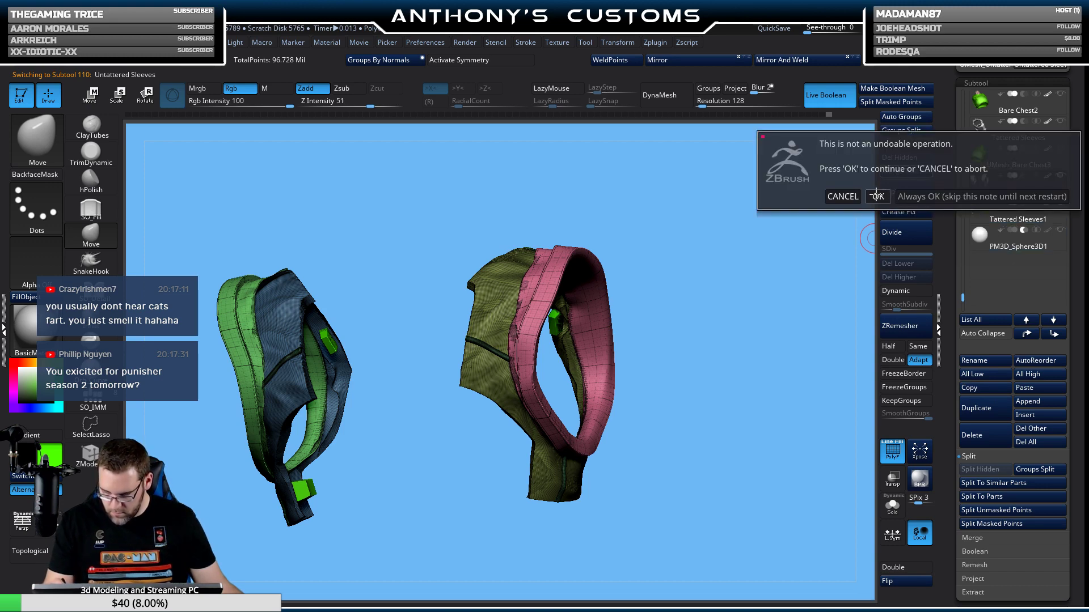
# Complete merging the Untattered Sleeves subtool with the Tattered Sleeves1 subtool below it.
pyautogui.click(876, 196)
pyautogui.moveTo(725, 401); pyautogui.dragTo(828, 369)
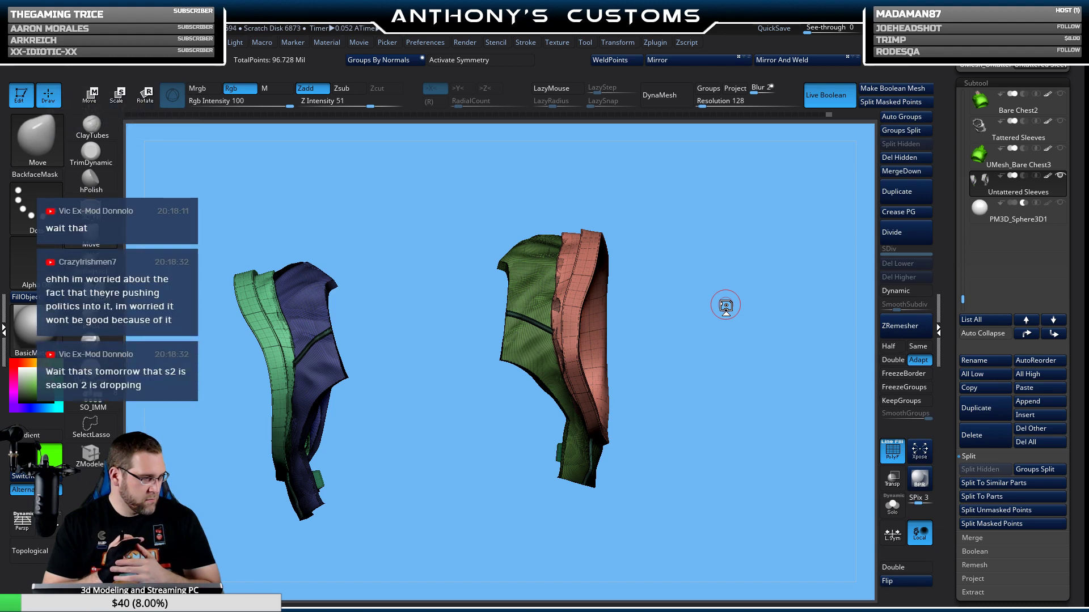
# Examine the merged sleeves' rims and inner surfaces, comparing the mesh with the polygroup wireframe shown and hidden.
pyautogui.moveTo(690, 329); pyautogui.dragTo(723, 306)
pyautogui.hotkey('shift', 'f')
pyautogui.moveTo(776, 227); pyautogui.dragTo(661, 180)
pyautogui.hotkey('shift', 'f')
pyautogui.moveTo(747, 388)
pyautogui.mouseDown()
pyautogui.moveTo(659, 353)
pyautogui.moveTo(691, 280)
pyautogui.moveTo(675, 219)
pyautogui.moveTo(698, 284)
pyautogui.moveTo(691, 260)
pyautogui.moveTo(754, 258)
pyautogui.moveTo(602, 340)
pyautogui.moveTo(694, 373)
pyautogui.moveTo(658, 470)
pyautogui.moveTo(615, 450)
pyautogui.moveTo(578, 452)
pyautogui.moveTo(631, 331)
pyautogui.moveTo(595, 376)
pyautogui.moveTo(577, 437)
pyautogui.moveTo(564, 431)
pyautogui.moveTo(652, 384)
pyautogui.moveTo(591, 356)
pyautogui.moveTo(554, 318)
pyautogui.moveTo(511, 321)
pyautogui.moveTo(545, 429)
pyautogui.mouseUp()
pyautogui.hotkey('shift', 'f')
pyautogui.hotkey('shift', 'f')
pyautogui.moveTo(566, 290)
pyautogui.mouseDown()
pyautogui.moveTo(590, 308)
pyautogui.moveTo(584, 291)
pyautogui.mouseUp()
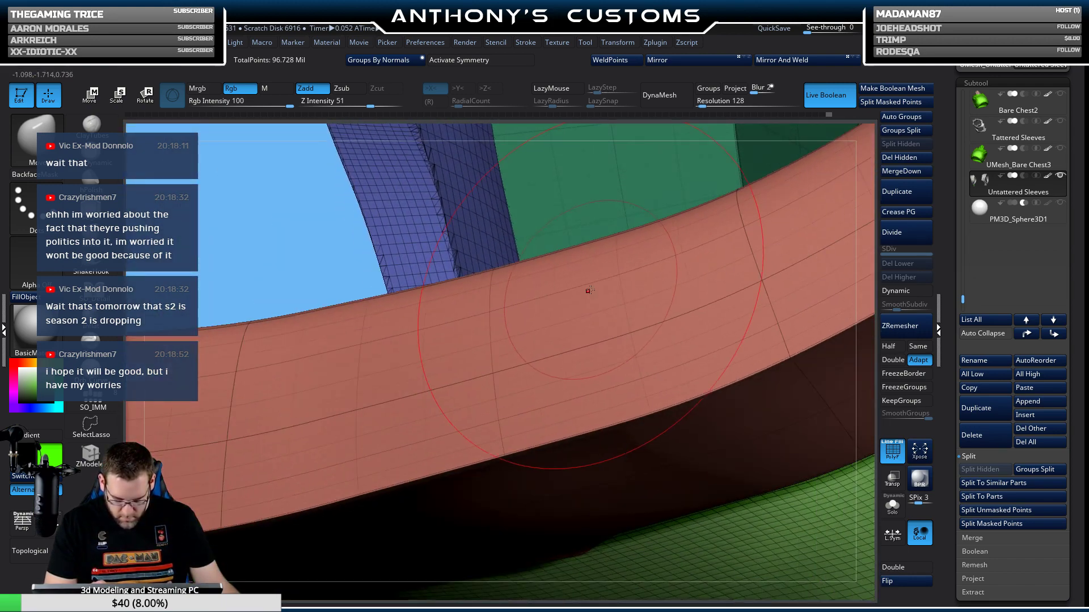
pyautogui.hotkey('shift', 'f')
pyautogui.moveTo(602, 251)
pyautogui.mouseDown()
pyautogui.moveTo(586, 354)
pyautogui.moveTo(556, 258)
pyautogui.moveTo(559, 303)
pyautogui.moveTo(629, 340)
pyautogui.moveTo(717, 377)
pyautogui.moveTo(725, 346)
pyautogui.moveTo(661, 340)
pyautogui.moveTo(729, 426)
pyautogui.moveTo(693, 182)
pyautogui.moveTo(702, 369)
pyautogui.moveTo(729, 316)
pyautogui.moveTo(652, 317)
pyautogui.moveTo(544, 357)
pyautogui.moveTo(702, 200)
pyautogui.moveTo(617, 325)
pyautogui.moveTo(408, 296)
pyautogui.mouseUp()
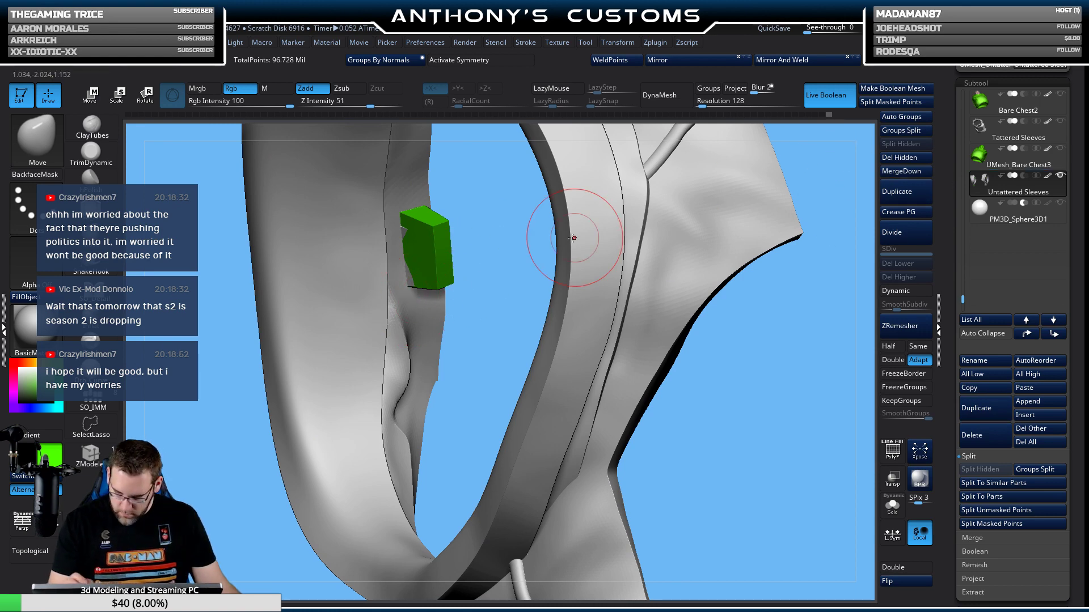
pyautogui.hotkey('shift', 'f')
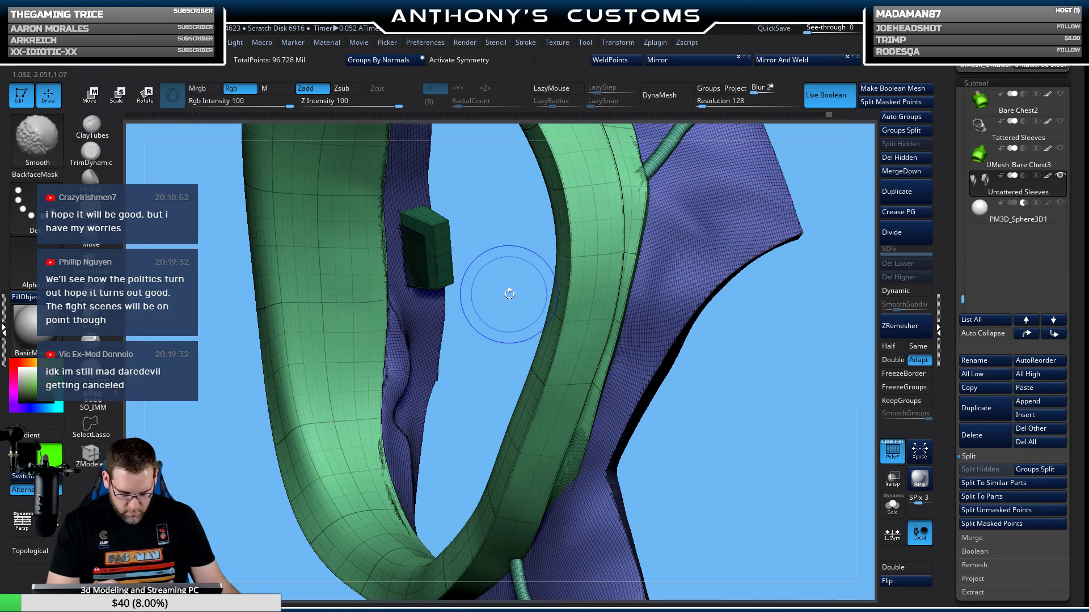
pyautogui.hotkey('shift', 'f')
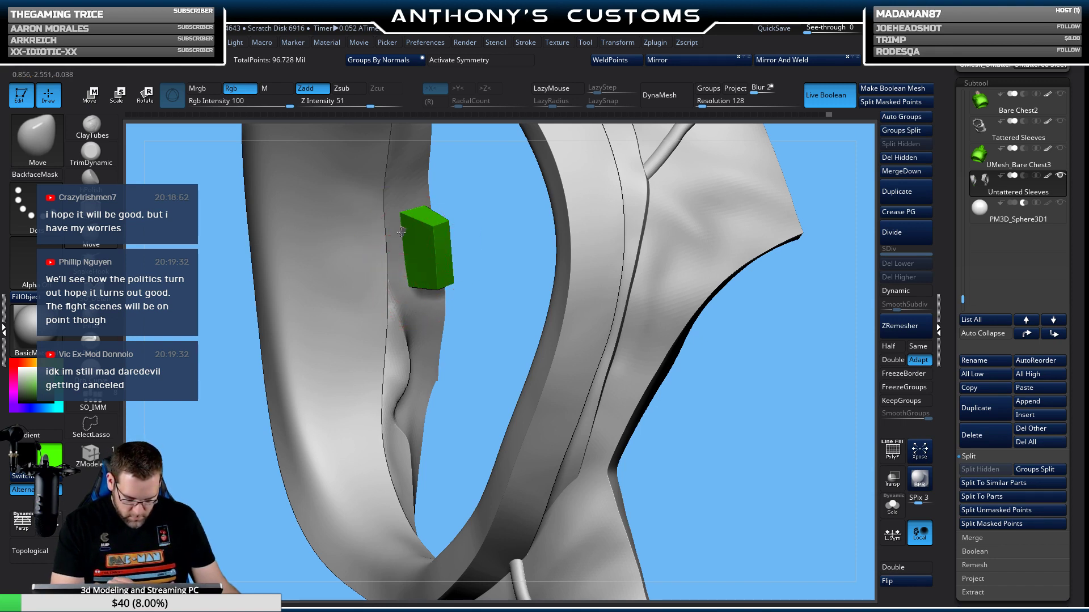
# Inspect the green connector blocks on the sleeves from several angles, checking their edges against the surrounding cloth mesh.
pyautogui.moveTo(773, 345); pyautogui.dragTo(349, 332)
pyautogui.moveTo(657, 394)
pyautogui.mouseDown()
pyautogui.moveTo(619, 401)
pyautogui.moveTo(656, 397)
pyautogui.moveTo(596, 376)
pyautogui.moveTo(593, 389)
pyautogui.moveTo(591, 363)
pyautogui.moveTo(607, 357)
pyautogui.moveTo(533, 307)
pyautogui.moveTo(564, 450)
pyautogui.moveTo(654, 299)
pyautogui.moveTo(663, 255)
pyautogui.moveTo(652, 231)
pyautogui.moveTo(492, 300)
pyautogui.mouseUp()
pyautogui.keyDown('ctrl'); pyautogui.moveTo(493, 300); pyautogui.dragTo(522, 397, button='right'); pyautogui.keyUp('ctrl')
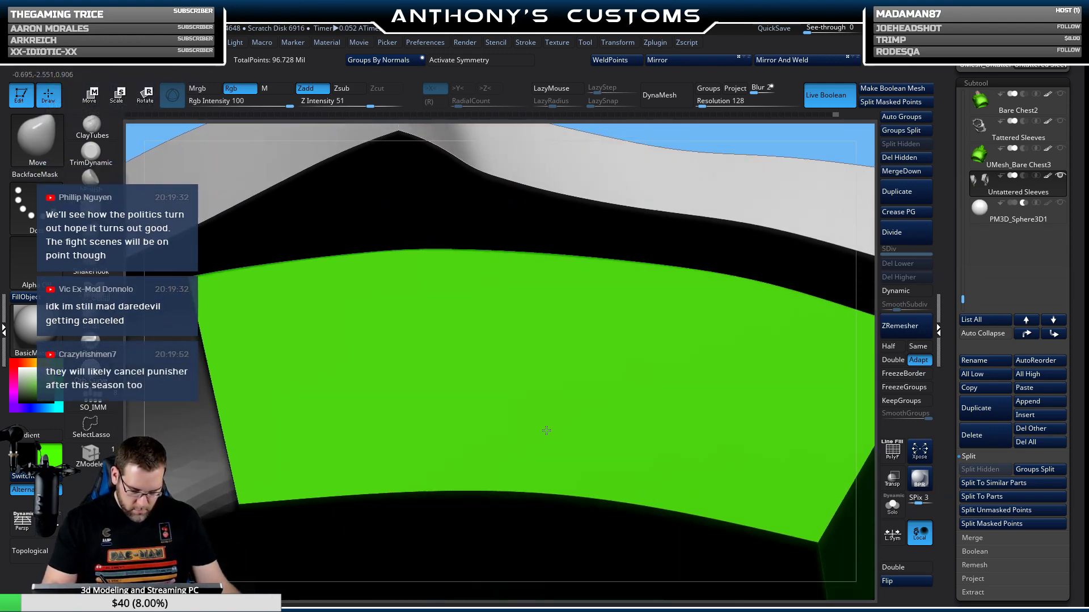
pyautogui.press('space')
pyautogui.hotkey('shift', 'f')
pyautogui.moveTo(564, 244); pyautogui.dragTo(610, 298)
pyautogui.moveTo(595, 415)
pyautogui.mouseDown(button='right')
pyautogui.moveTo(594, 433)
pyautogui.moveTo(559, 394)
pyautogui.mouseUp(button='right')
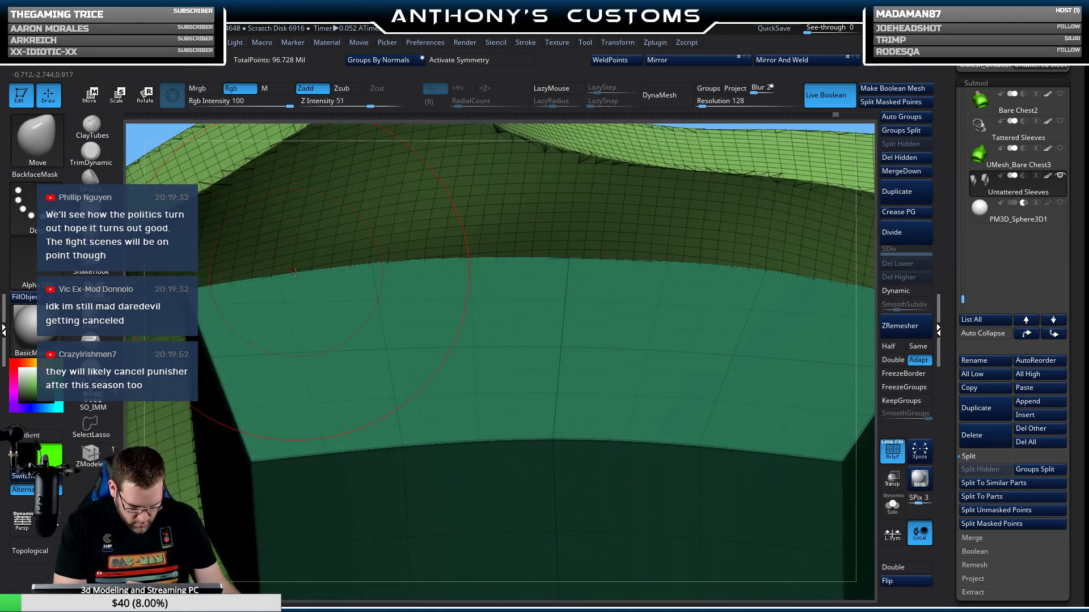
pyautogui.moveTo(321, 287)
pyautogui.mouseDown(button='right')
pyautogui.moveTo(316, 327)
pyautogui.moveTo(325, 293)
pyautogui.mouseUp(button='right')
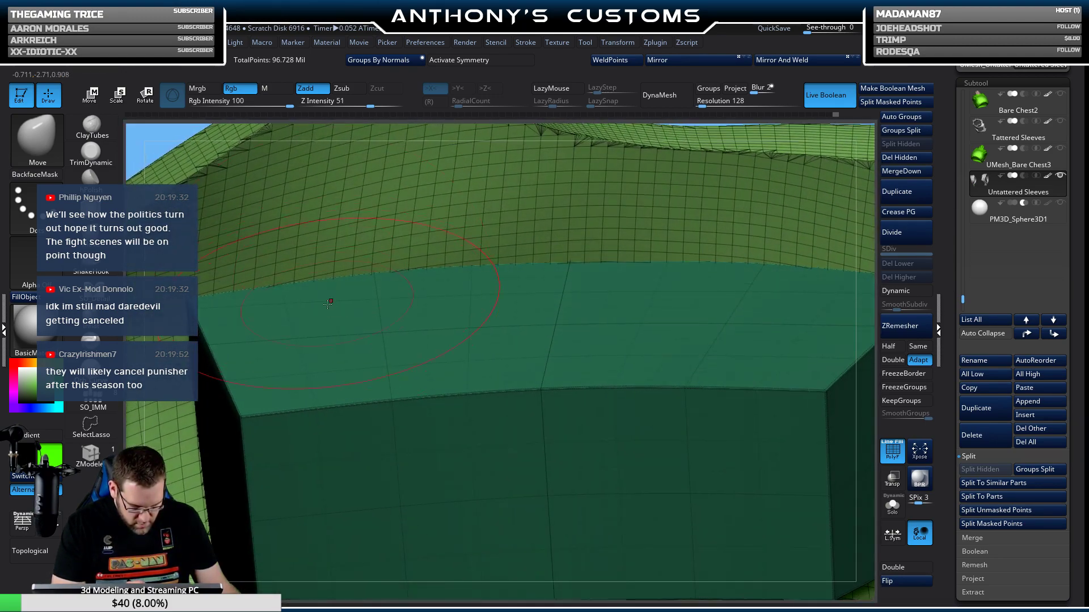
pyautogui.moveTo(352, 388)
pyautogui.mouseDown(button='right')
pyautogui.moveTo(544, 361)
pyautogui.moveTo(500, 361)
pyautogui.moveTo(502, 295)
pyautogui.mouseUp(button='right')
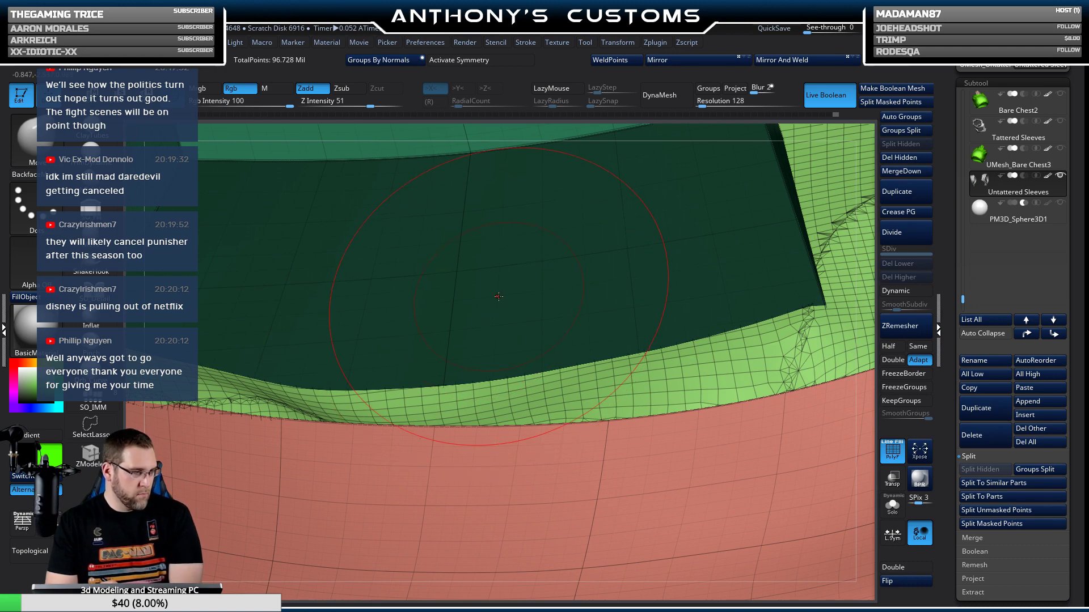
pyautogui.moveTo(601, 329)
pyautogui.mouseDown(button='right')
pyautogui.moveTo(596, 369)
pyautogui.moveTo(580, 342)
pyautogui.moveTo(567, 219)
pyautogui.moveTo(651, 307)
pyautogui.moveTo(644, 382)
pyautogui.moveTo(645, 236)
pyautogui.moveTo(644, 329)
pyautogui.moveTo(627, 393)
pyautogui.moveTo(654, 298)
pyautogui.moveTo(755, 303)
pyautogui.moveTo(613, 450)
pyautogui.moveTo(552, 381)
pyautogui.moveTo(529, 437)
pyautogui.moveTo(459, 416)
pyautogui.moveTo(424, 363)
pyautogui.moveTo(462, 409)
pyautogui.mouseUp(button='right')
pyautogui.press('shift')
pyautogui.hotkey('shift', 'f')
pyautogui.moveTo(760, 417); pyautogui.dragTo(633, 339, button='right')
# Make the PM3D_Sphere3D1 subtool visible and save the project.
pyautogui.click(1059, 204)
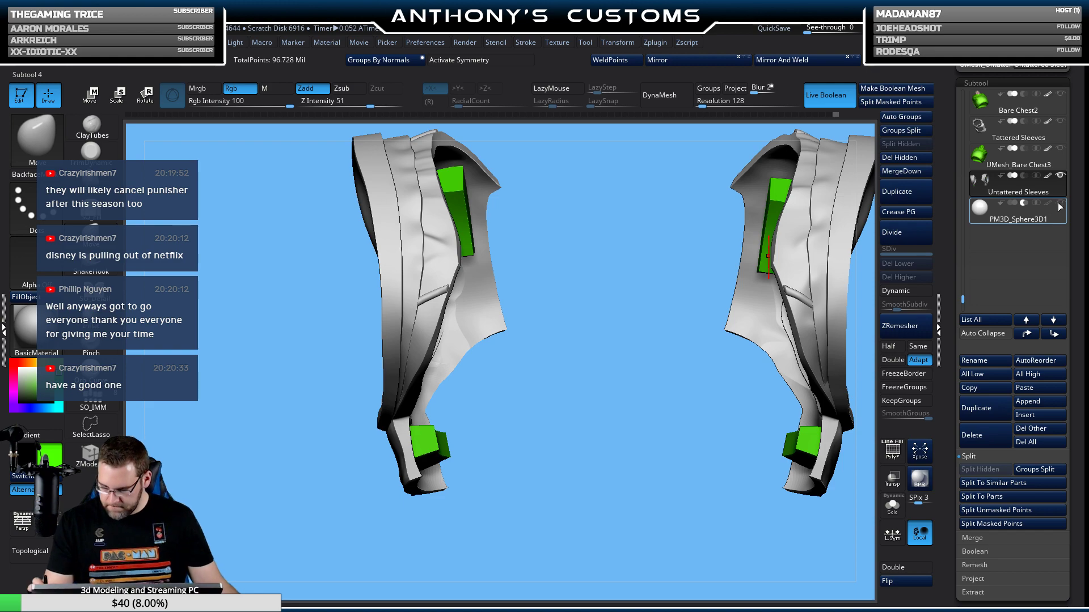
pyautogui.moveTo(623, 397); pyautogui.dragTo(648, 413, button='right')
pyautogui.hotkey('ctrl', 's')
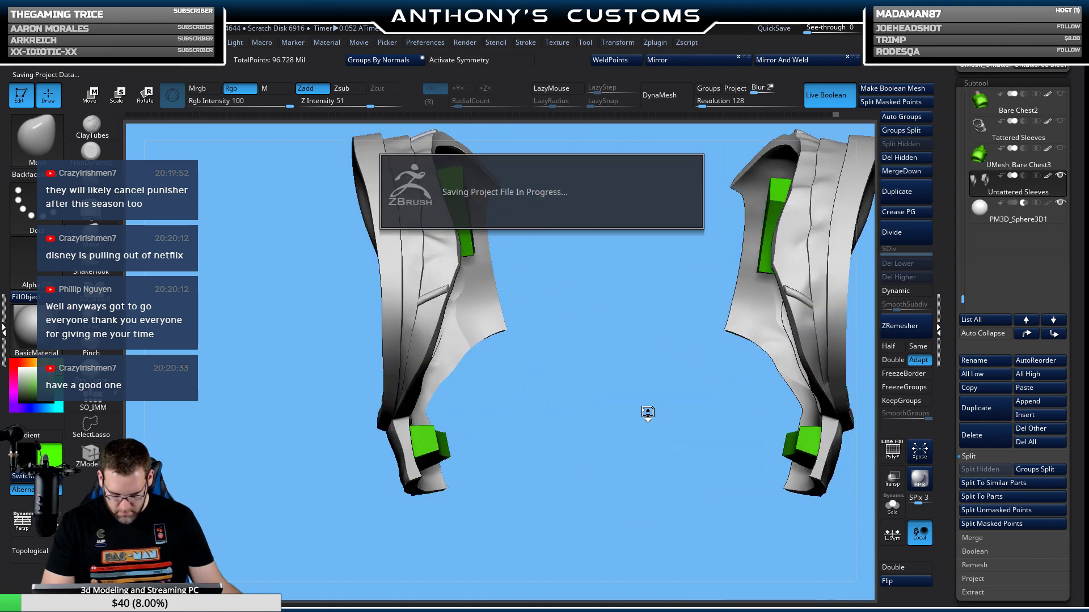
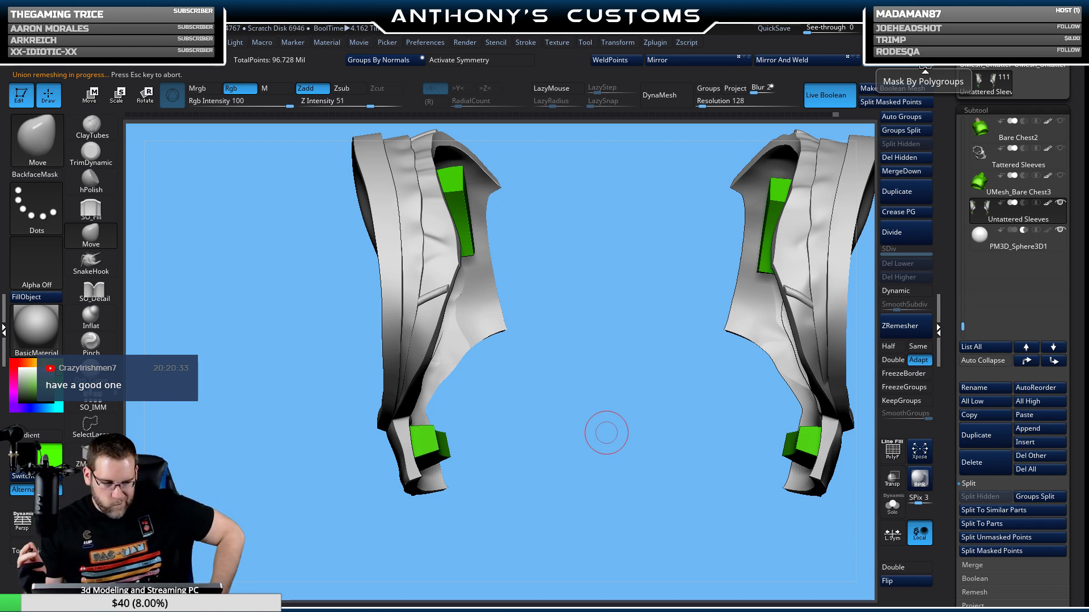
# Insert the UMesh_Untattered Sleeves3 boolean mesh as a subtool and move it below PM3D_Sphere3D1.
pyautogui.click(1037, 444)
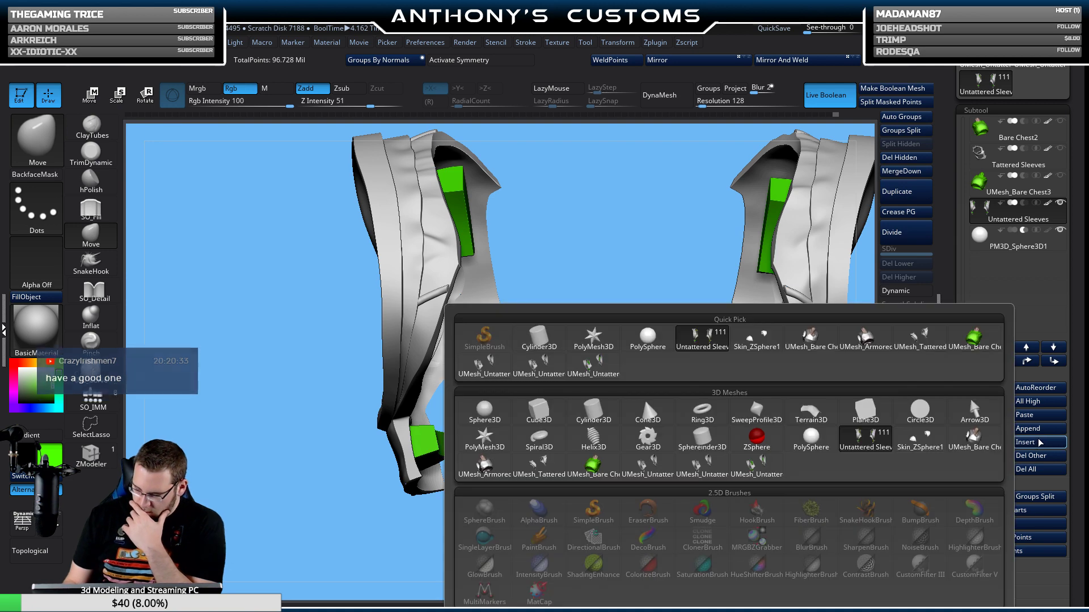
pyautogui.click(766, 471)
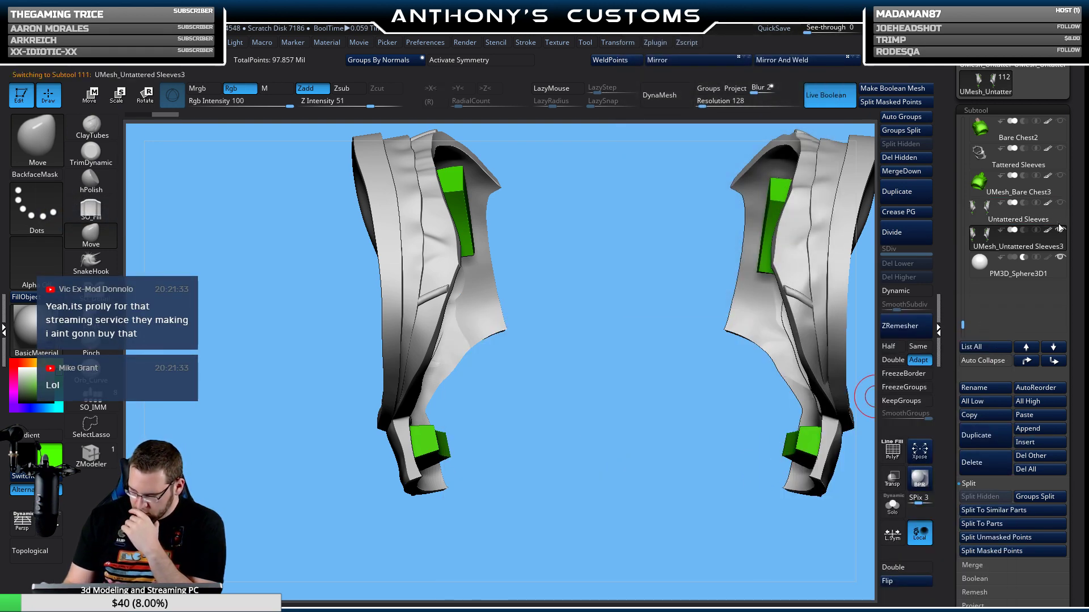
pyautogui.moveTo(1047, 271)
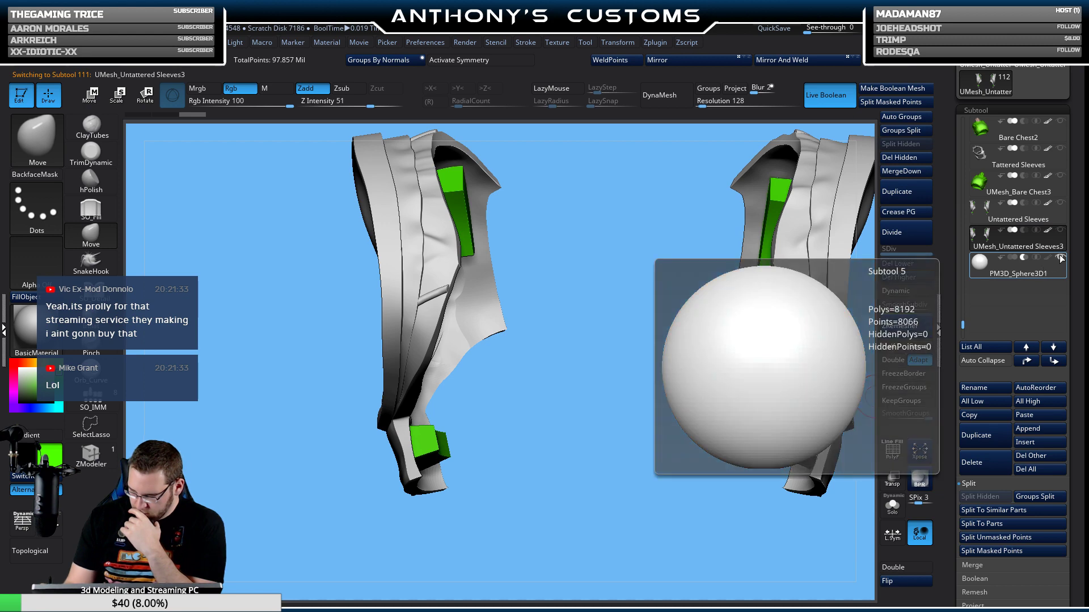
pyautogui.moveTo(635, 397); pyautogui.dragTo(715, 419)
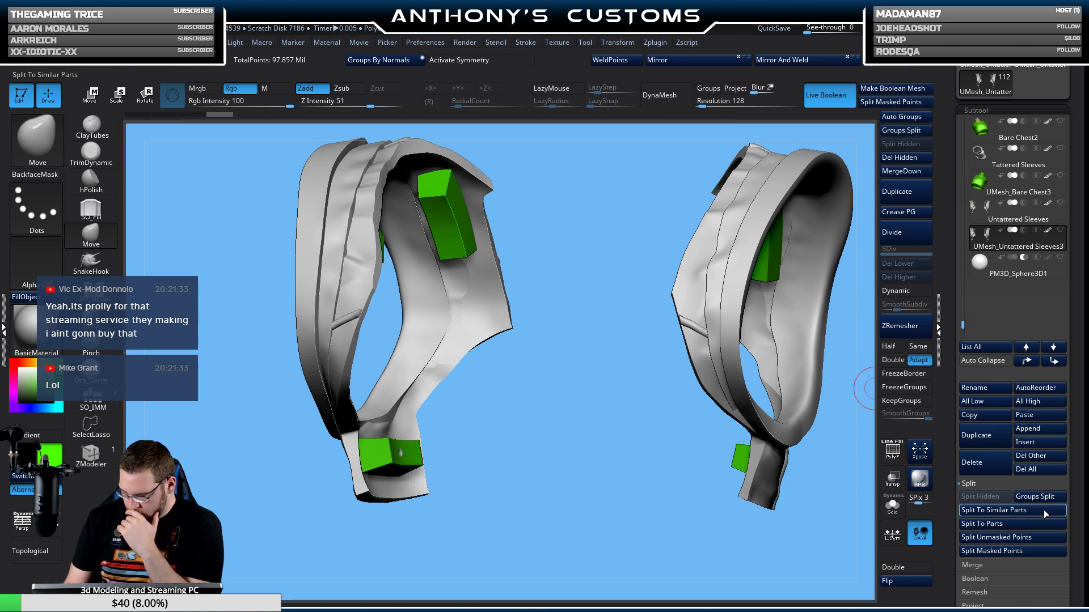
pyautogui.click(1053, 360)
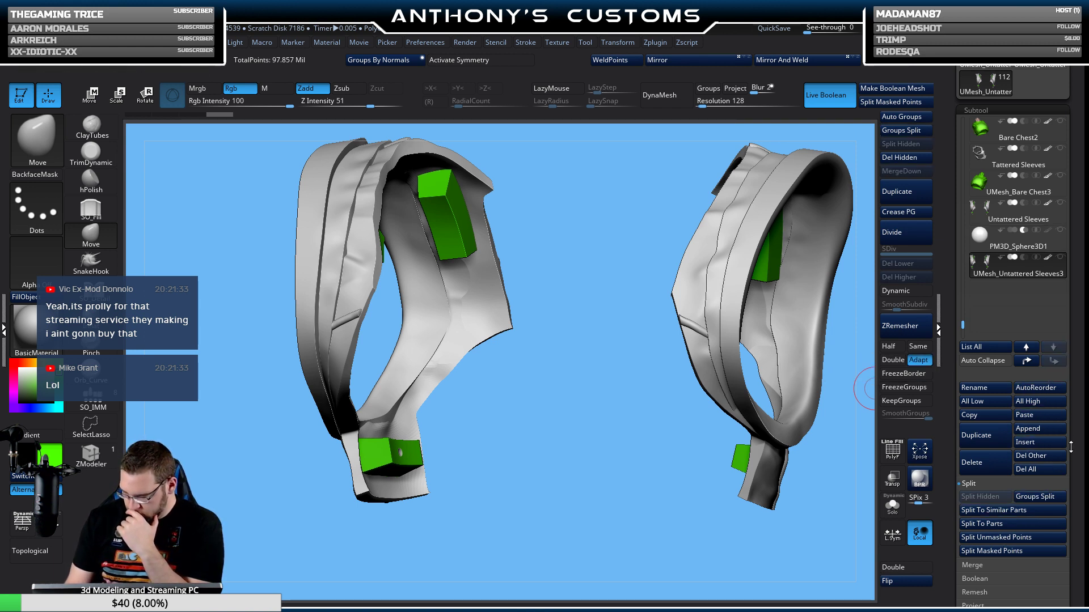
# Split the inserted sleeves mesh into parts and delete the two thin green sliver subtools.
pyautogui.click(1022, 523)
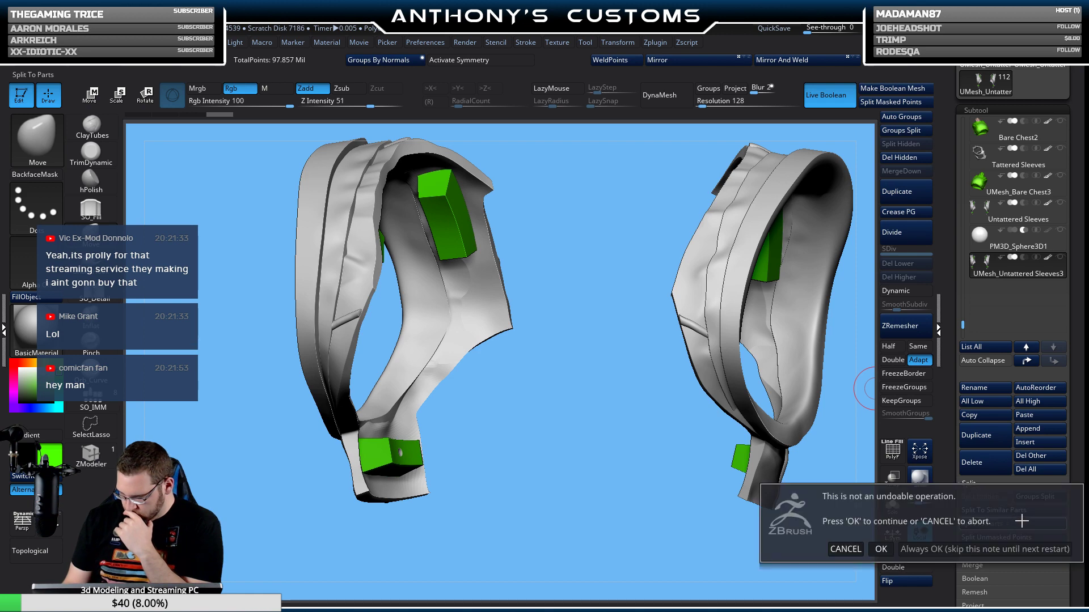
pyautogui.click(880, 549)
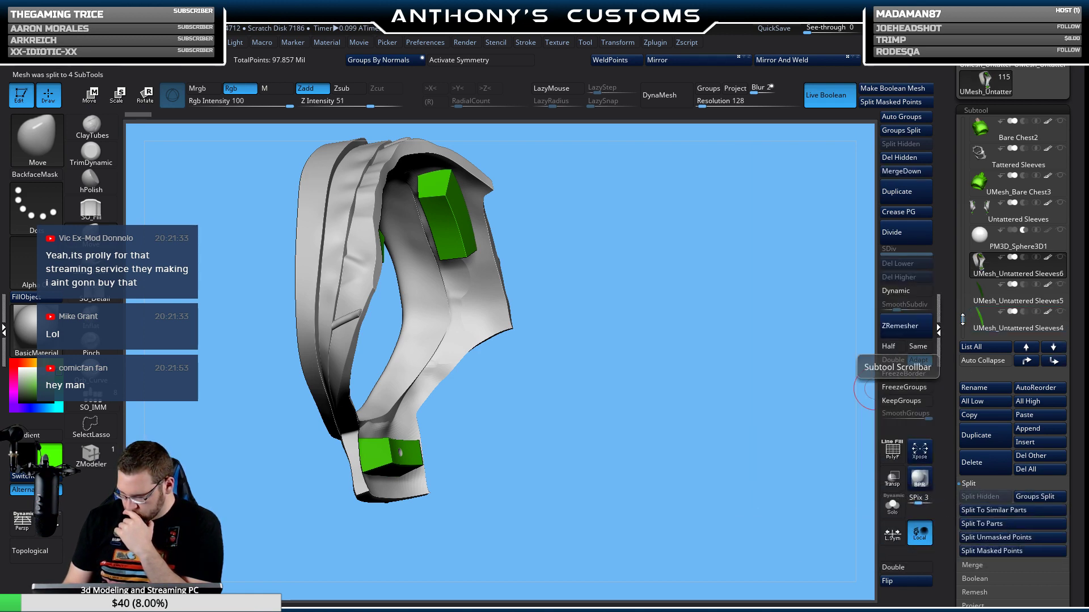
pyautogui.moveTo(962, 319); pyautogui.dragTo(963, 324)
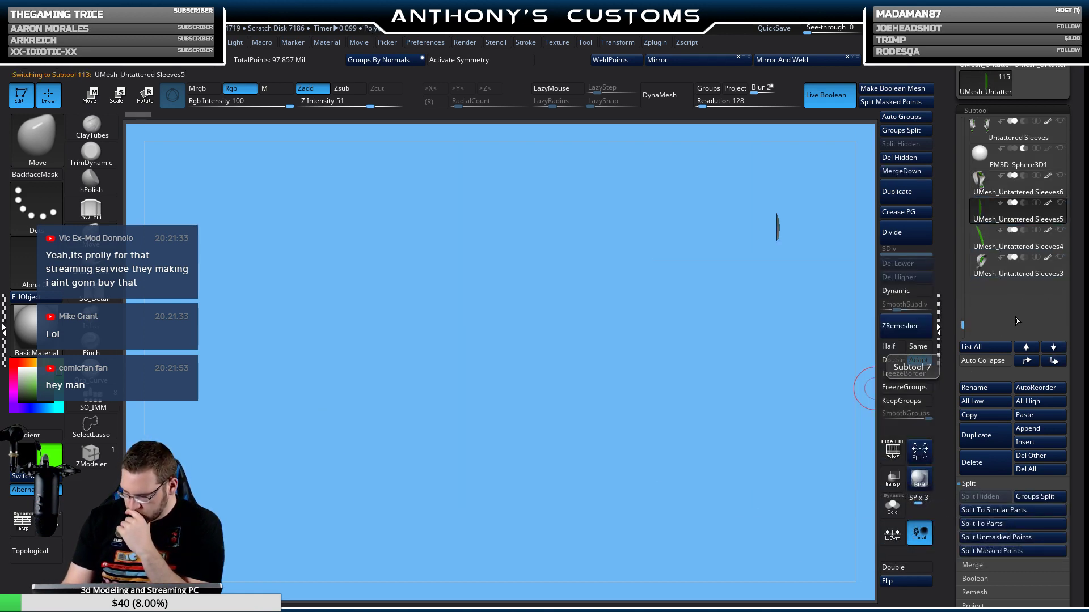
pyautogui.click(971, 462)
pyautogui.click(881, 487)
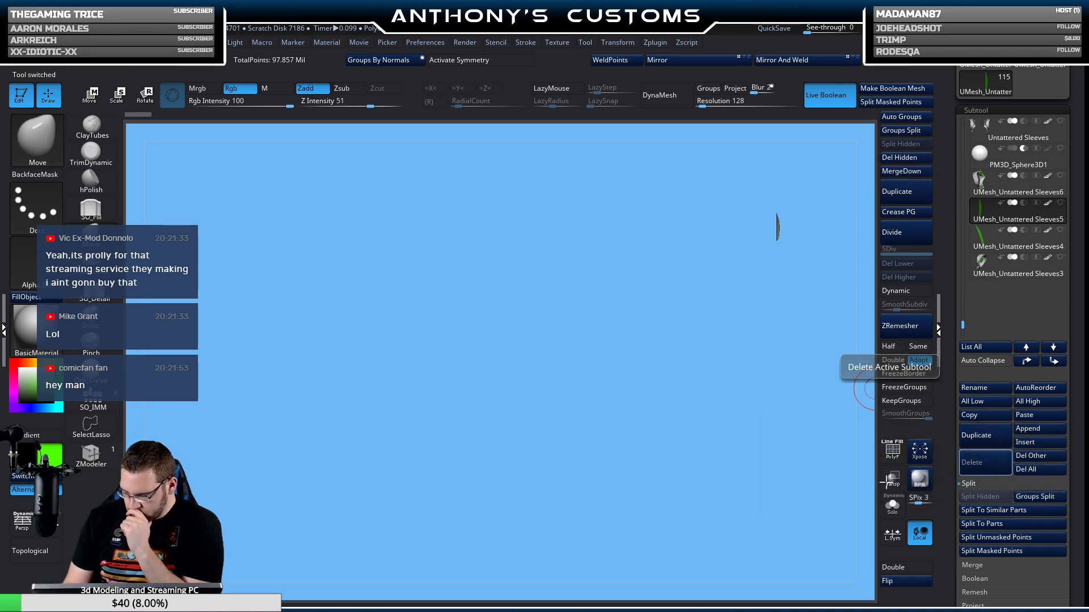
pyautogui.click(987, 467)
pyautogui.click(891, 487)
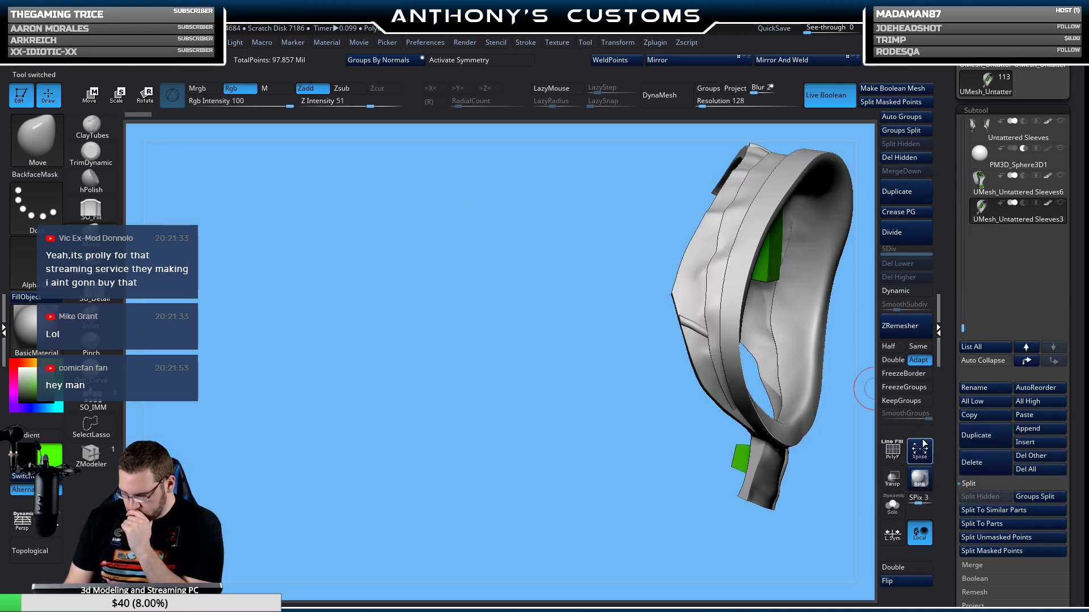
# Merge UMesh_Untattered Sleeves6 with UMesh_Untattered Sleeves3 below it and fill the merged sleeves with white.
pyautogui.click(1020, 193)
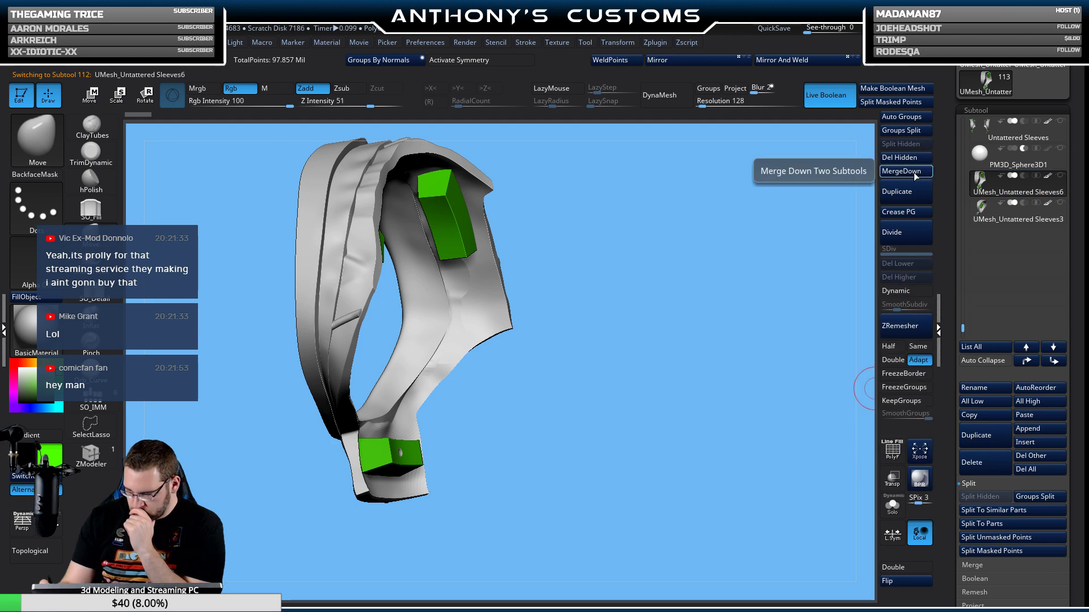
pyautogui.click(901, 171)
pyautogui.click(872, 198)
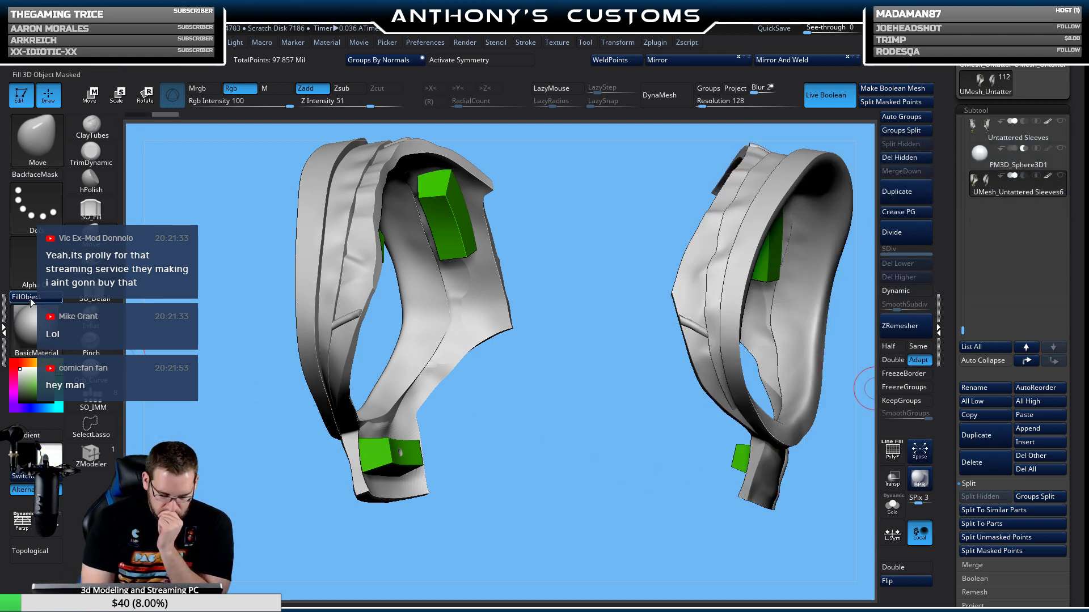
pyautogui.moveTo(511, 567); pyautogui.dragTo(794, 510)
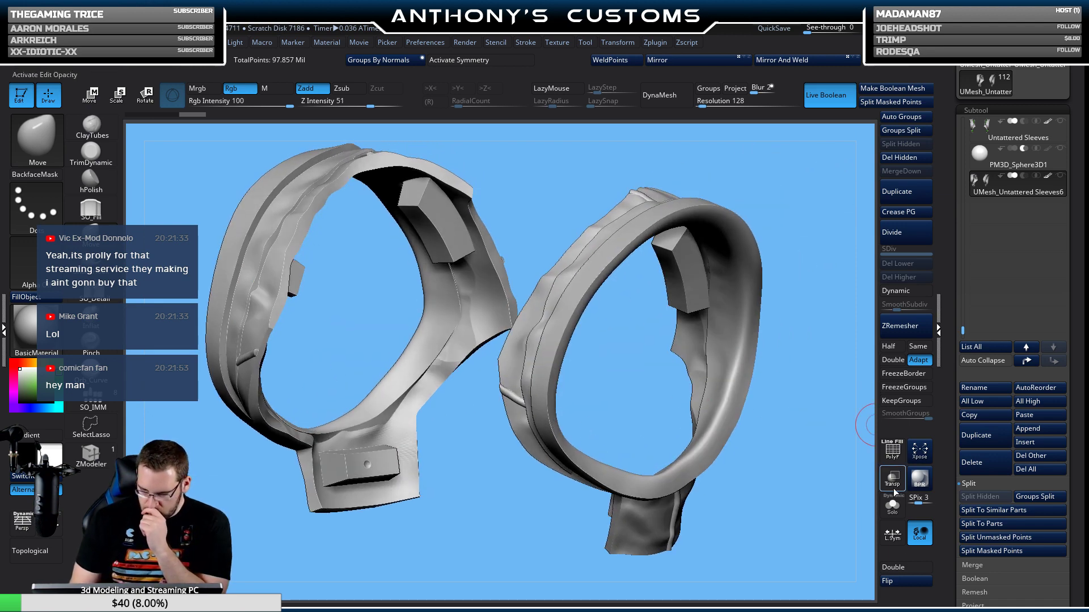
# Flip the merged sleeves' faces and show the UMesh_Bare Chest3 subtool together with them.
pyautogui.click(897, 582)
pyautogui.moveTo(769, 553)
pyautogui.mouseDown()
pyautogui.moveTo(719, 575)
pyautogui.moveTo(670, 571)
pyautogui.moveTo(724, 527)
pyautogui.mouseUp()
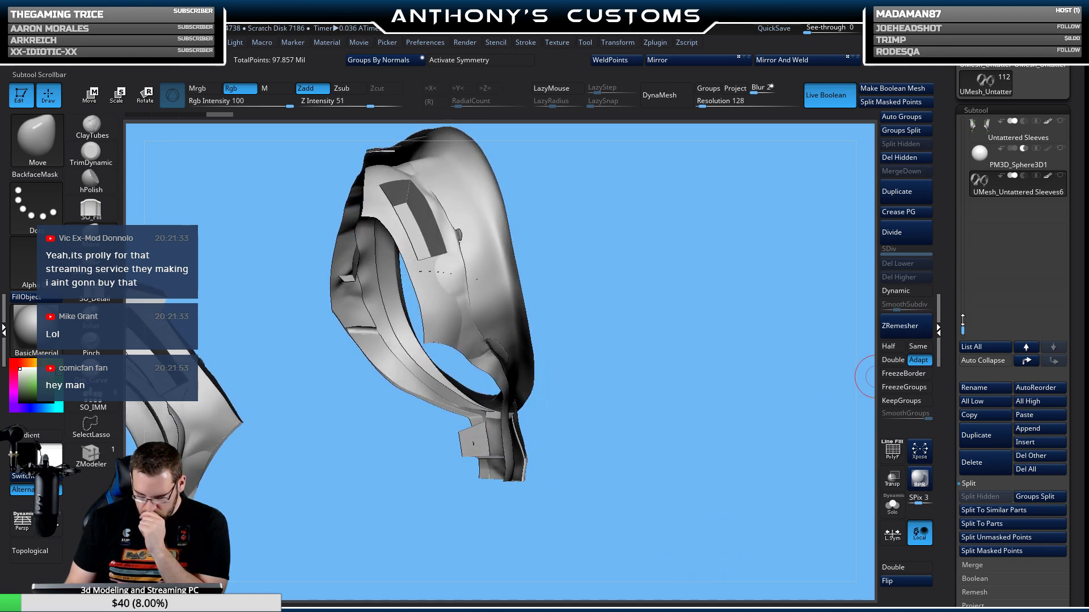
pyautogui.scroll(4, 964, 315)
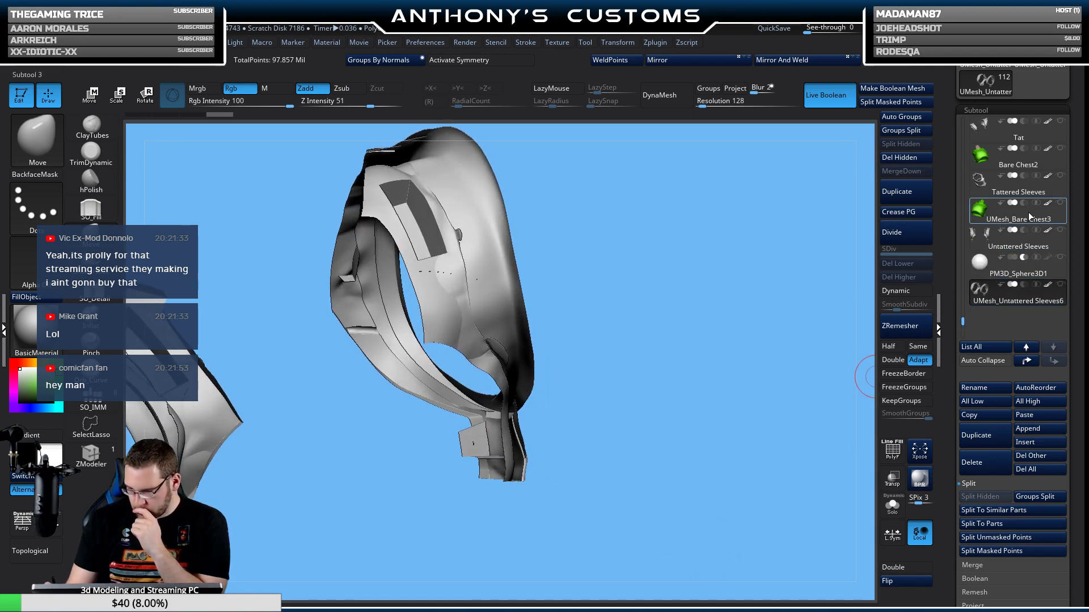
pyautogui.moveTo(1027, 218)
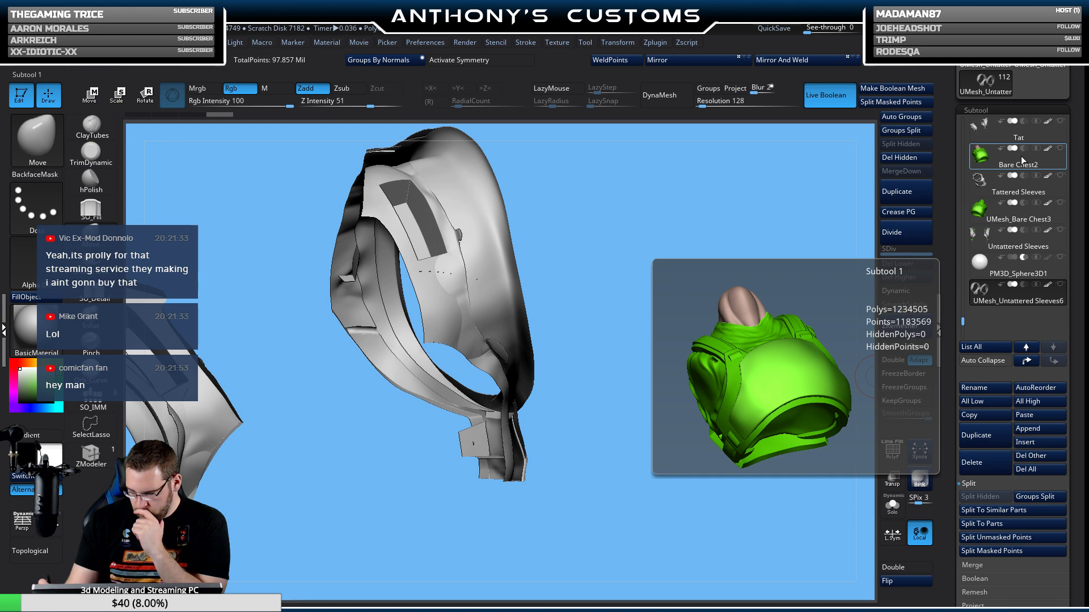
pyautogui.click(1058, 203)
pyautogui.moveTo(802, 304); pyautogui.dragTo(711, 364)
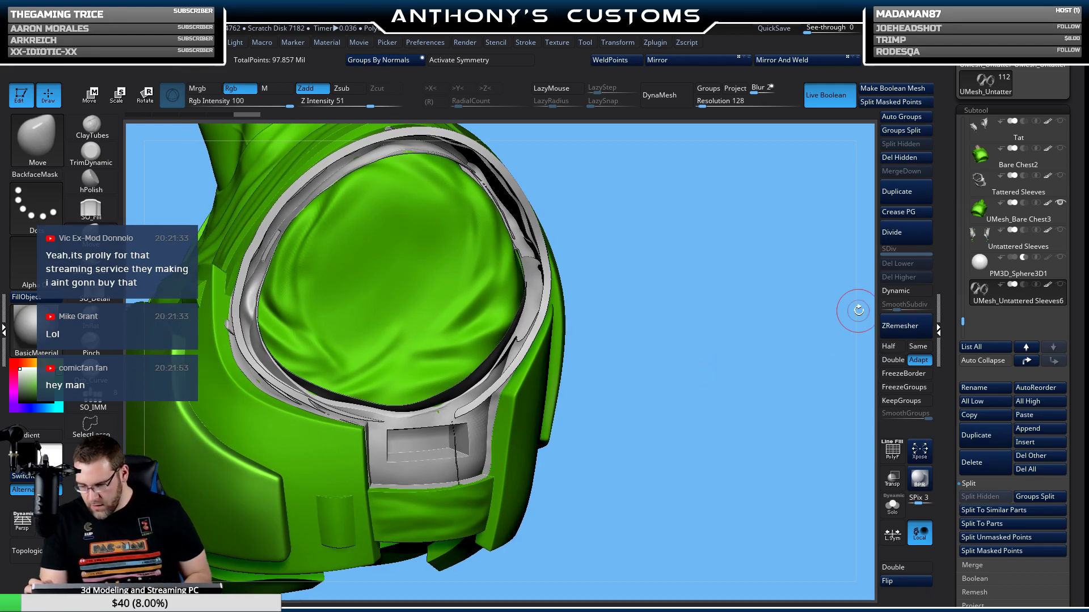
# Rename the merged UMesh_Untattered Sleeves6 subtool as Sleeves.
pyautogui.click(985, 391)
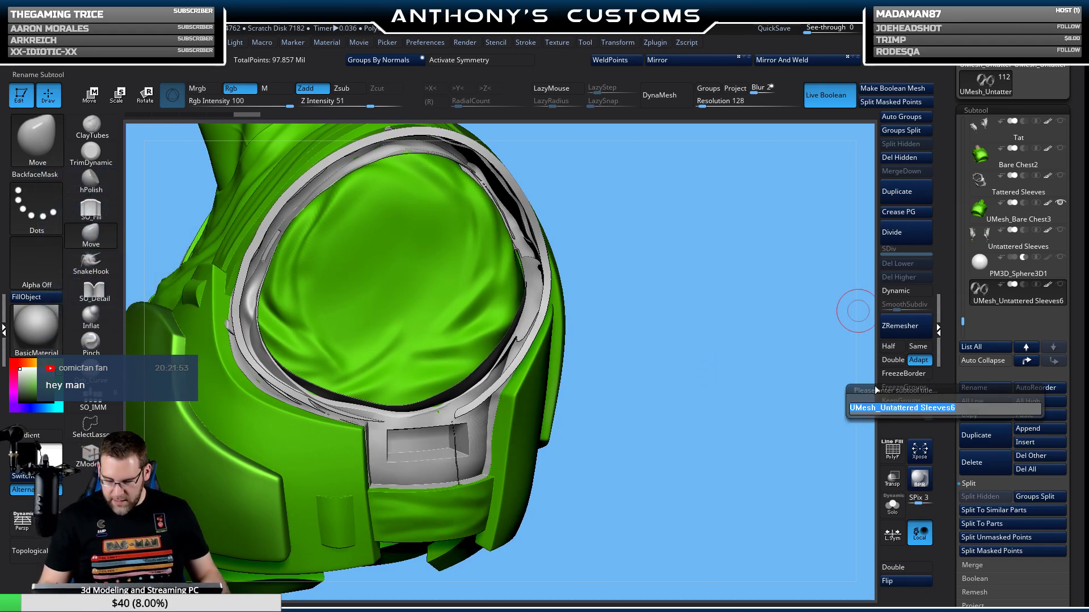
pyautogui.press('shift')
pyautogui.write('Sleeves')
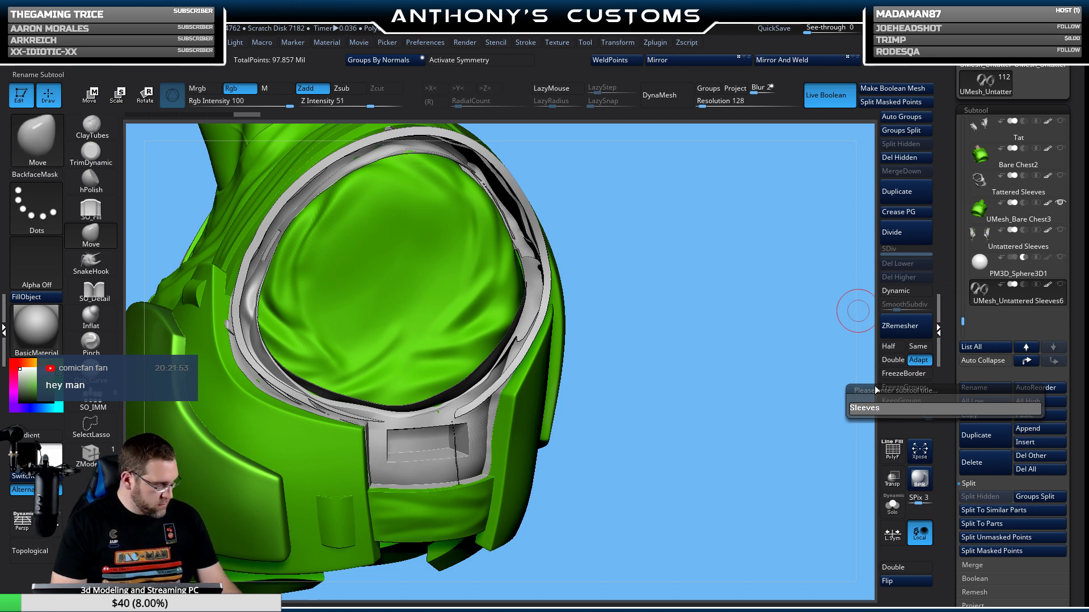
pyautogui.press('Return')
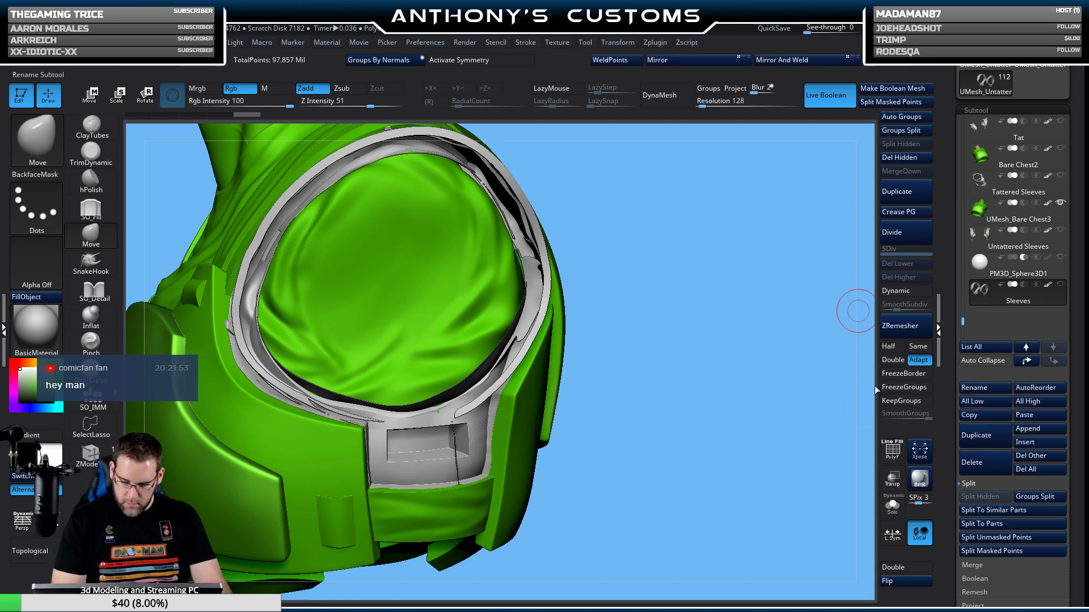
# Rename the UMesh_Bare Chest3 subtool as Armored Chest.
pyautogui.click(1004, 220)
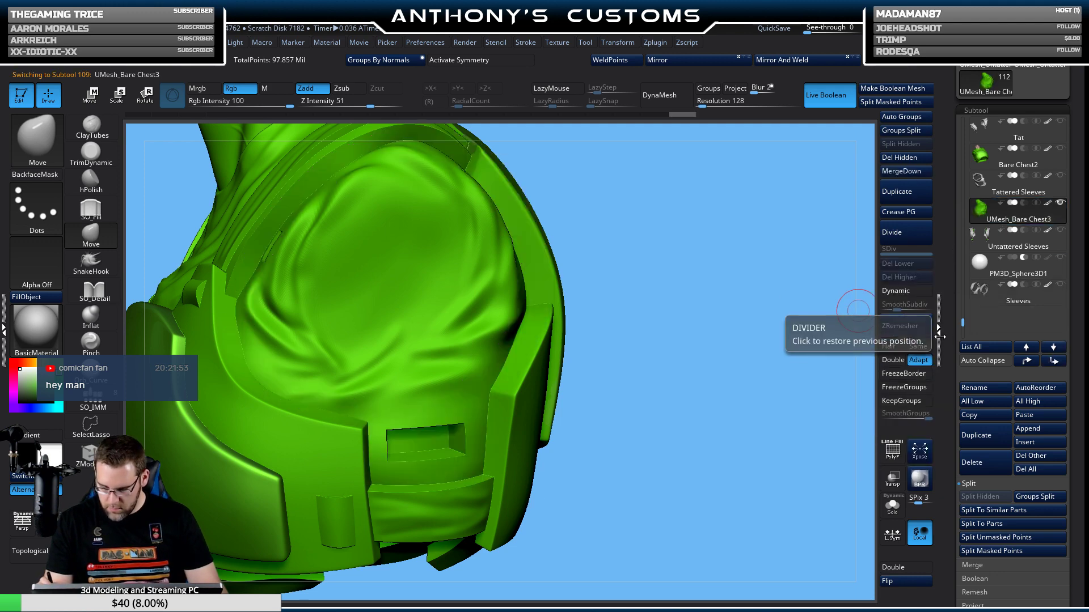
pyautogui.click(984, 389)
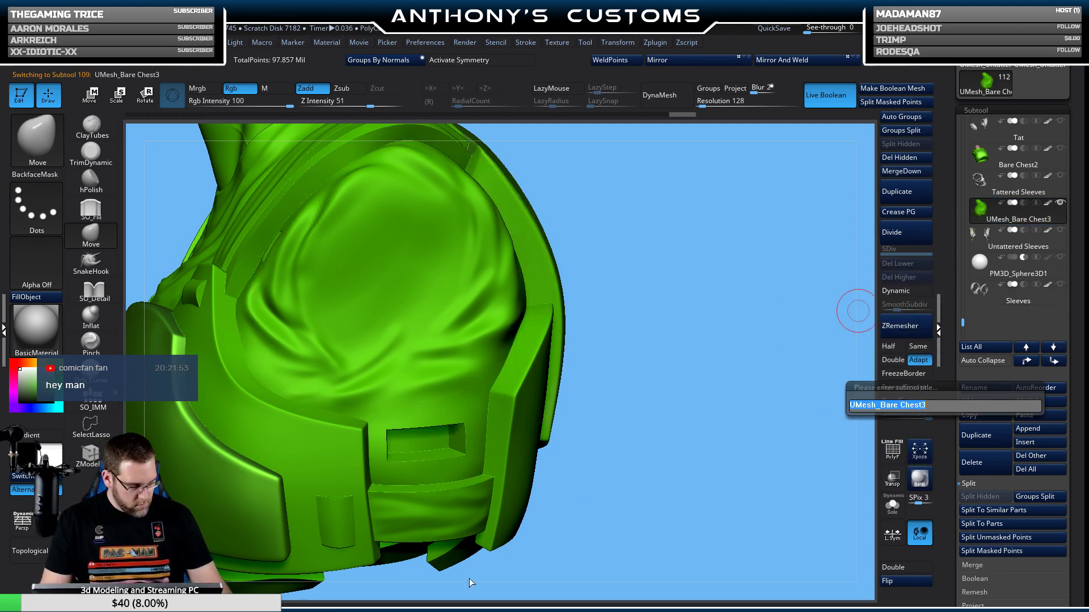
pyautogui.write('Arm')
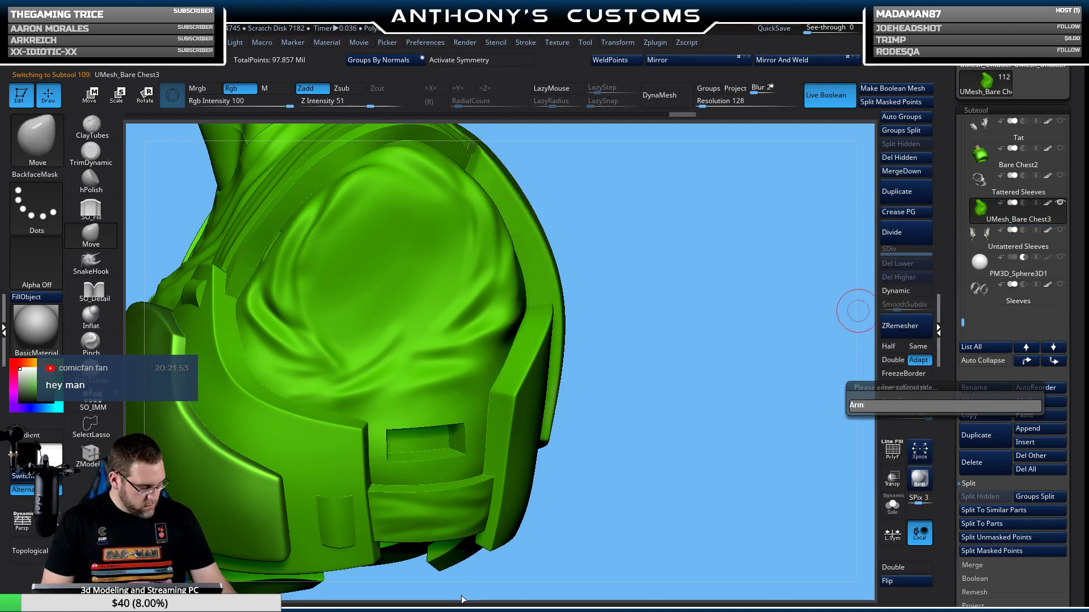
pyautogui.write('ored Chest')
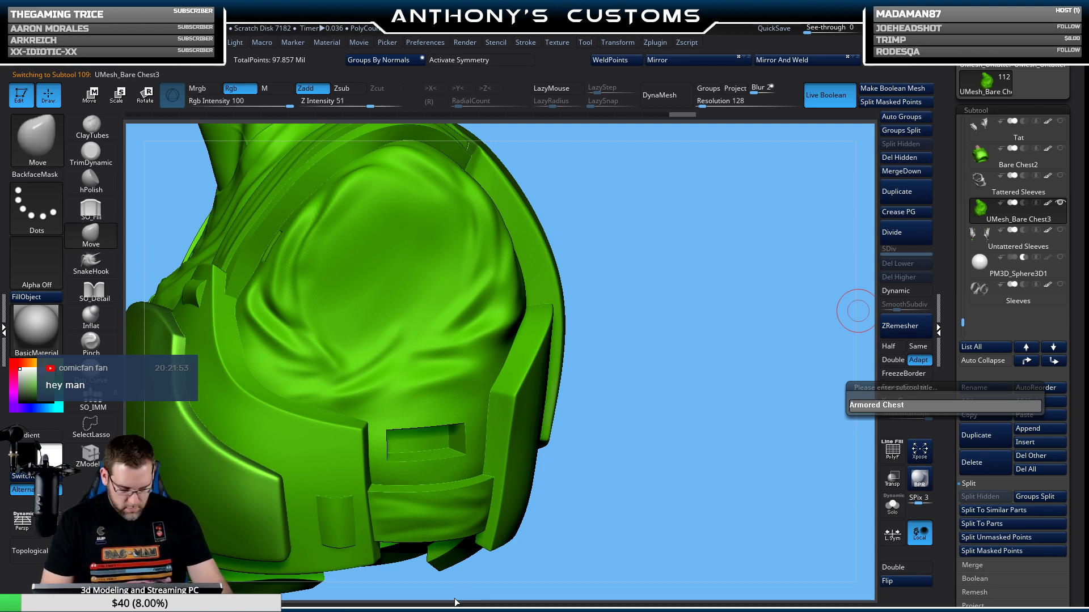
pyautogui.press('Return')
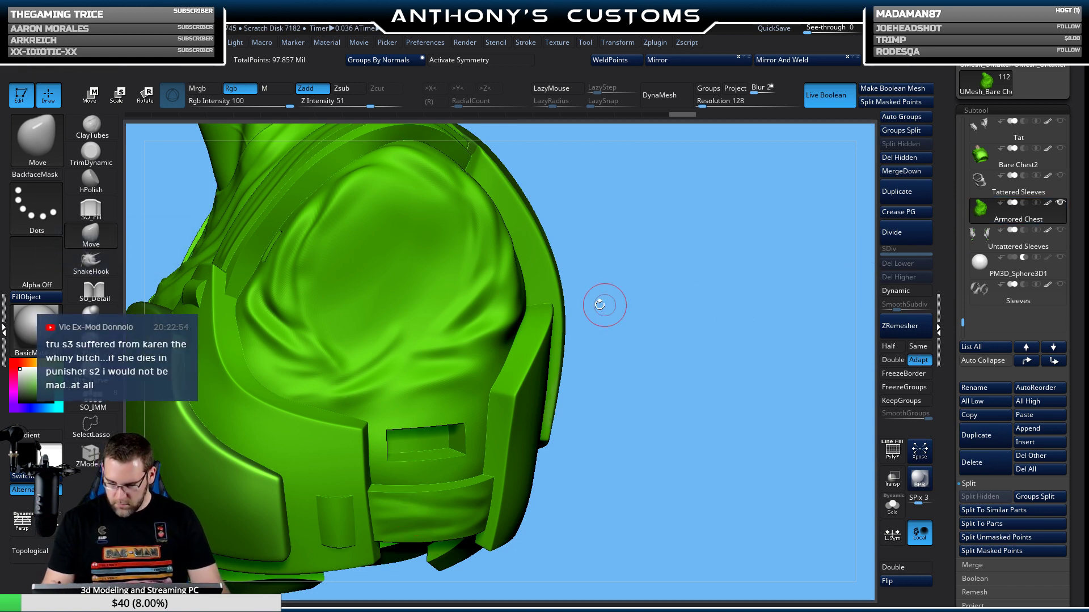
# Fill the renamed Armored Chest subtool with white.
pyautogui.click(37, 297)
pyautogui.moveTo(652, 363); pyautogui.dragTo(706, 368)
pyautogui.keyDown('alt'); pyautogui.moveTo(834, 311); pyautogui.dragTo(837, 232); pyautogui.keyUp('alt')
# Delete the PM3D_Sphere3D1 subtool.
pyautogui.moveTo(1031, 259)
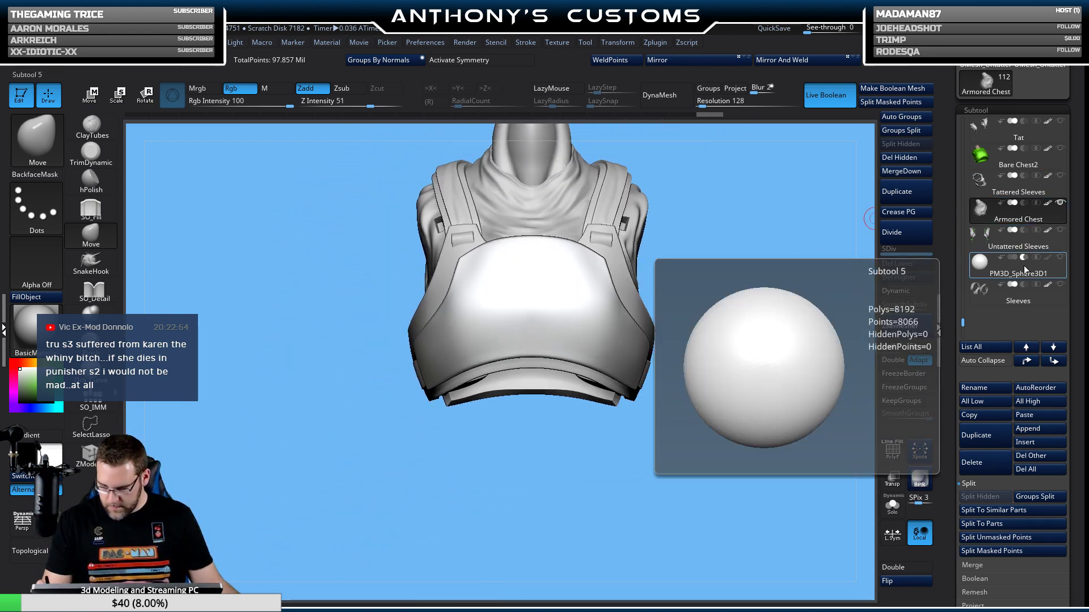
pyautogui.click(1025, 277)
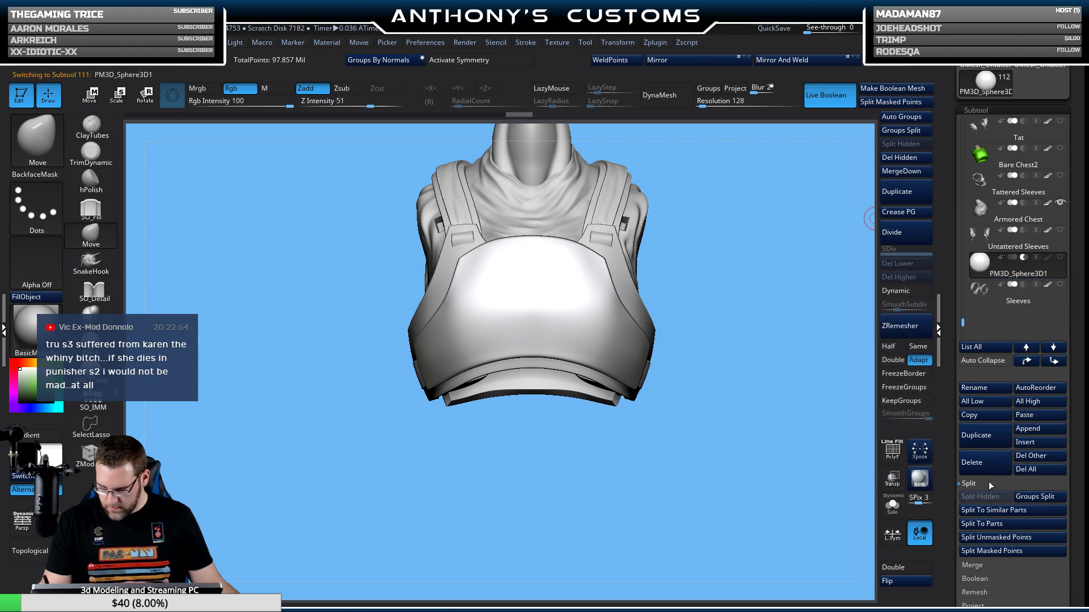
pyautogui.click(978, 464)
pyautogui.click(885, 482)
# Isolate the Sleeves subtool, flip its faces and check its polygroups with the wireframe overlay.
pyautogui.moveTo(865, 500)
pyautogui.mouseDown()
pyautogui.moveTo(744, 509)
pyautogui.moveTo(762, 494)
pyautogui.moveTo(781, 524)
pyautogui.moveTo(798, 515)
pyautogui.mouseUp()
pyautogui.click(896, 507)
pyautogui.click(889, 579)
pyautogui.hotkey('shift', 'f')
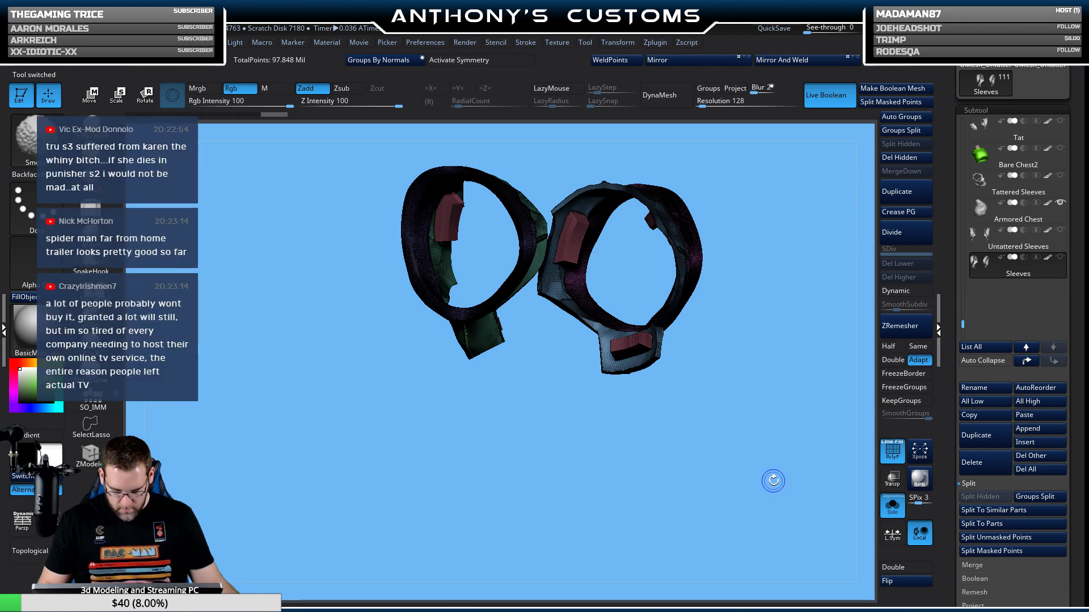
pyautogui.hotkey('shift', 'f')
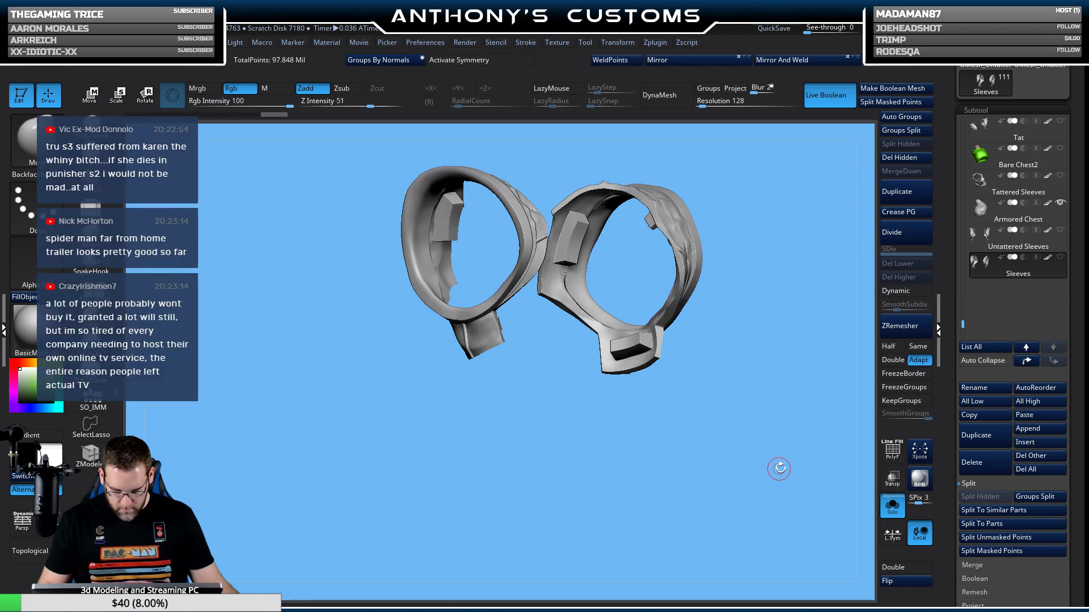
# Compare the Untattered Sleeves subtool with the Sleeves subtool, examining the connector blocks and polygroups up close.
pyautogui.click(994, 239)
pyautogui.hotkey('shift', 'f')
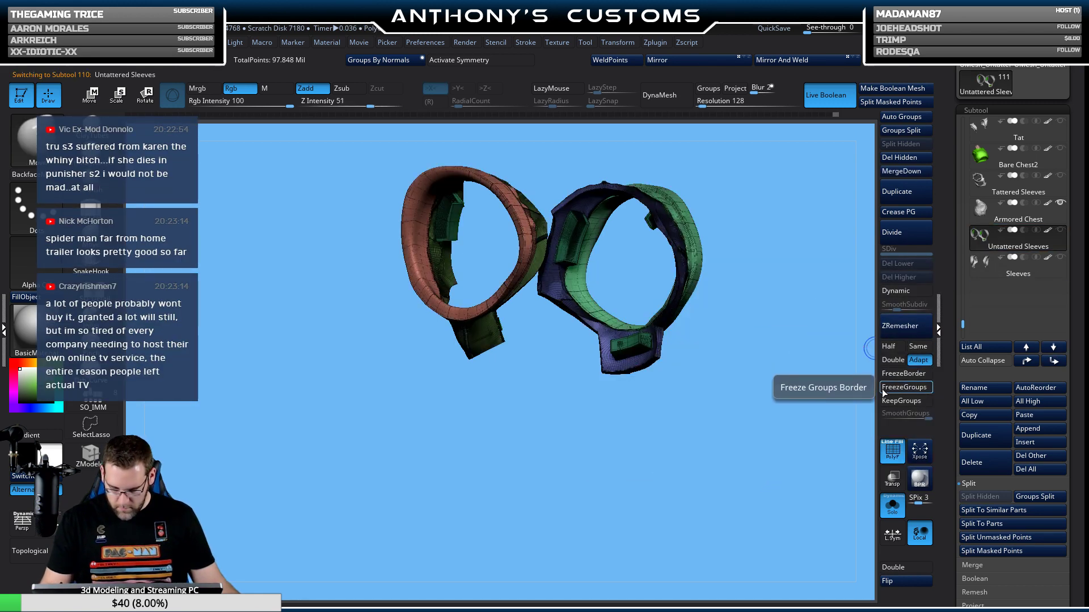
pyautogui.moveTo(749, 454); pyautogui.dragTo(701, 449)
pyautogui.keyDown('alt'); pyautogui.moveTo(675, 330); pyautogui.dragTo(662, 498); pyautogui.keyUp('alt')
pyautogui.hotkey('shift', 'f')
pyautogui.moveTo(529, 499); pyautogui.dragTo(547, 499)
pyautogui.hotkey('shift', 'f')
pyautogui.click(998, 278)
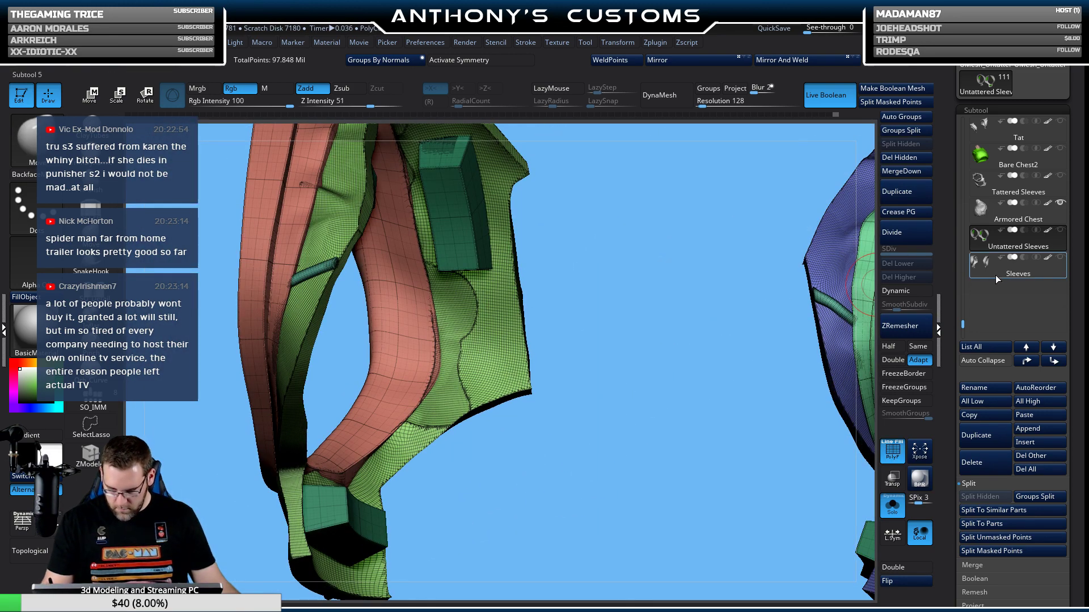
pyautogui.moveTo(993, 279)
pyautogui.click(989, 248)
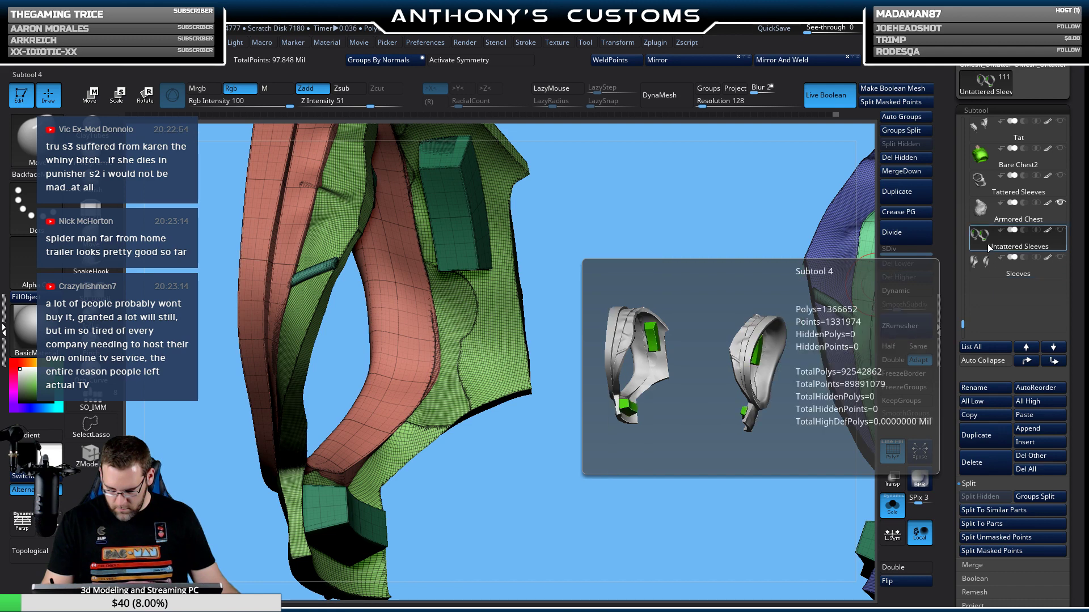
pyautogui.click(985, 263)
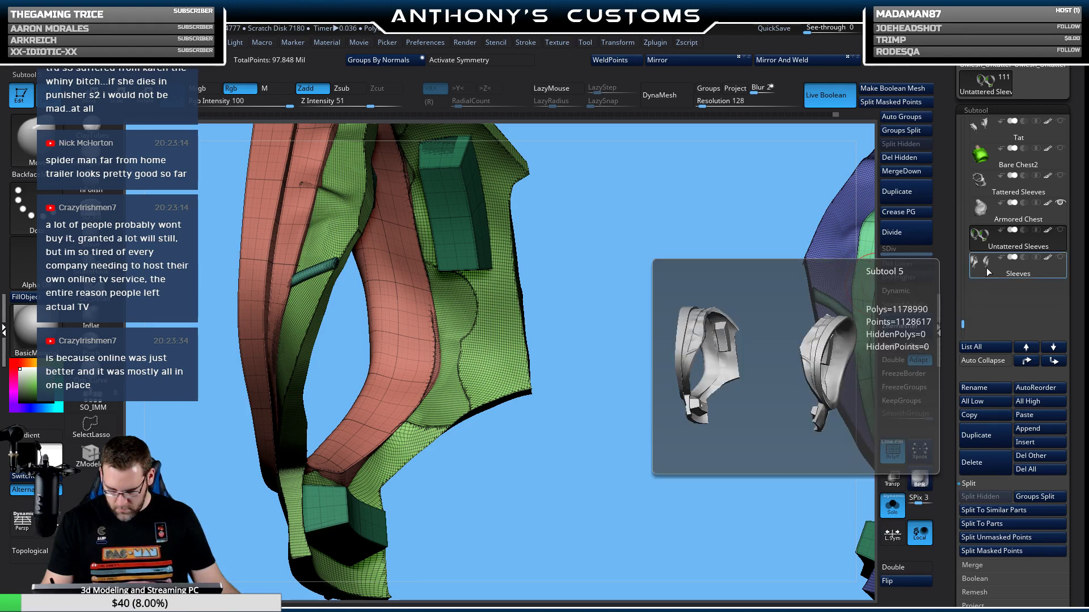
pyautogui.click(998, 265)
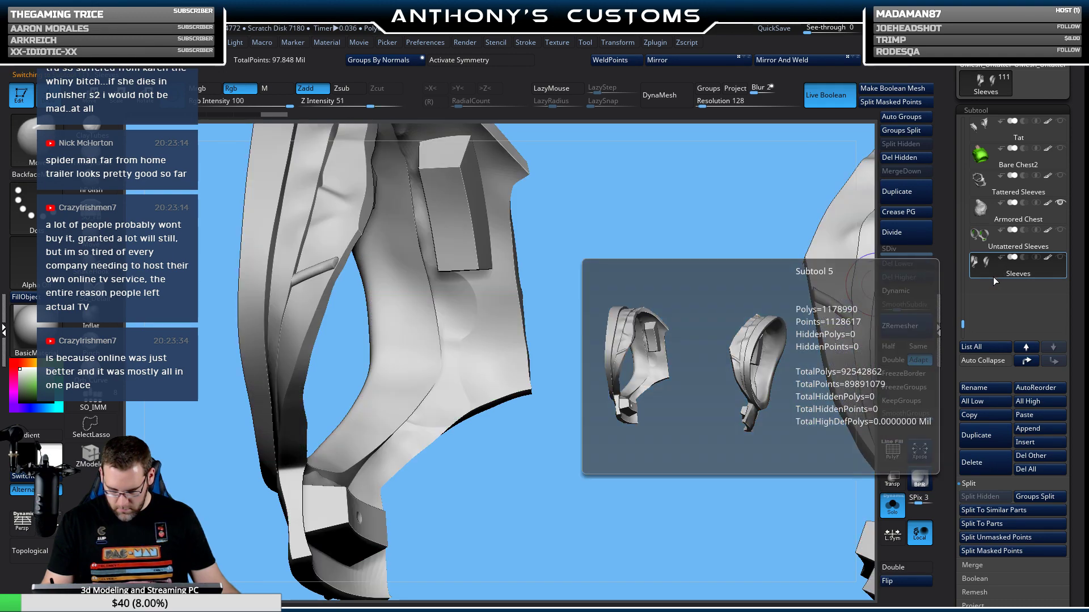
pyautogui.moveTo(732, 397); pyautogui.dragTo(673, 431)
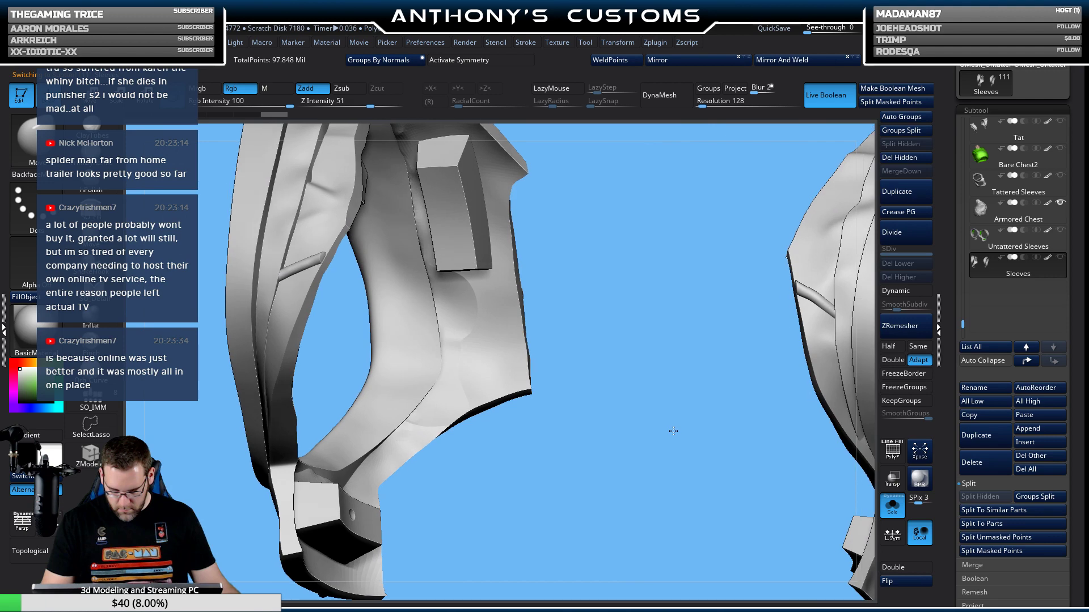
# Delete the Untattered Sleeves subtool.
pyautogui.click(1027, 248)
pyautogui.click(984, 468)
pyautogui.click(884, 490)
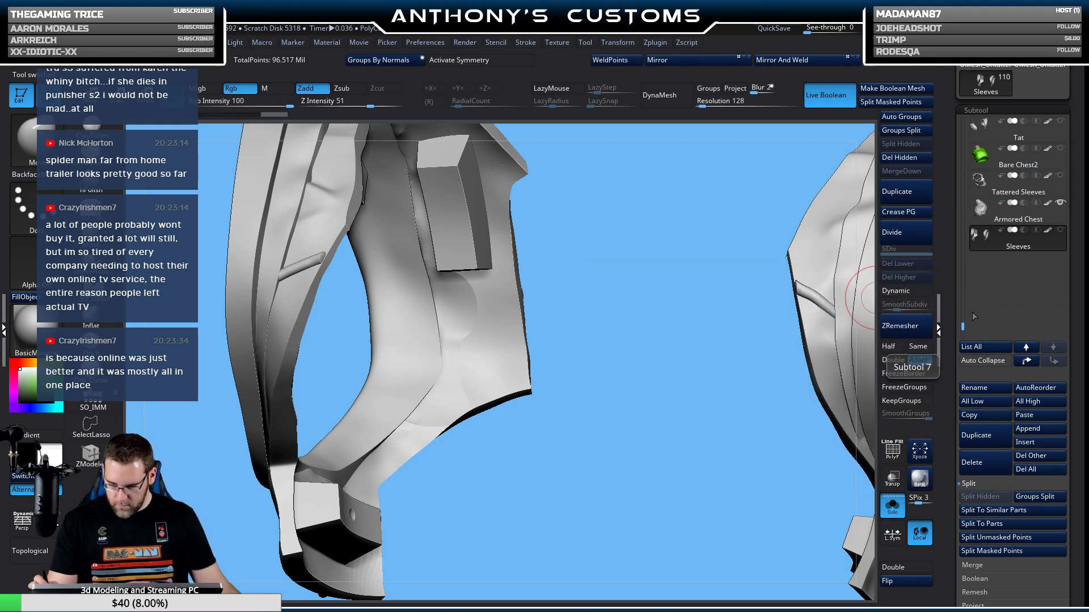
# Delete the Tat subtool.
pyautogui.moveTo(964, 325); pyautogui.dragTo(964, 301)
pyautogui.click(1007, 189)
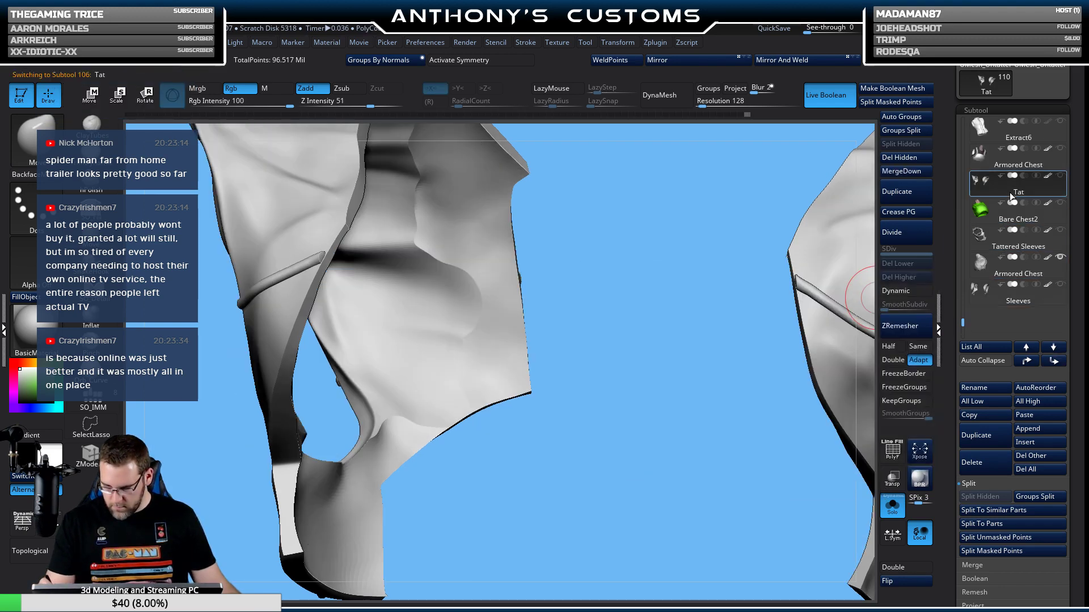
pyautogui.click(975, 462)
pyautogui.click(885, 490)
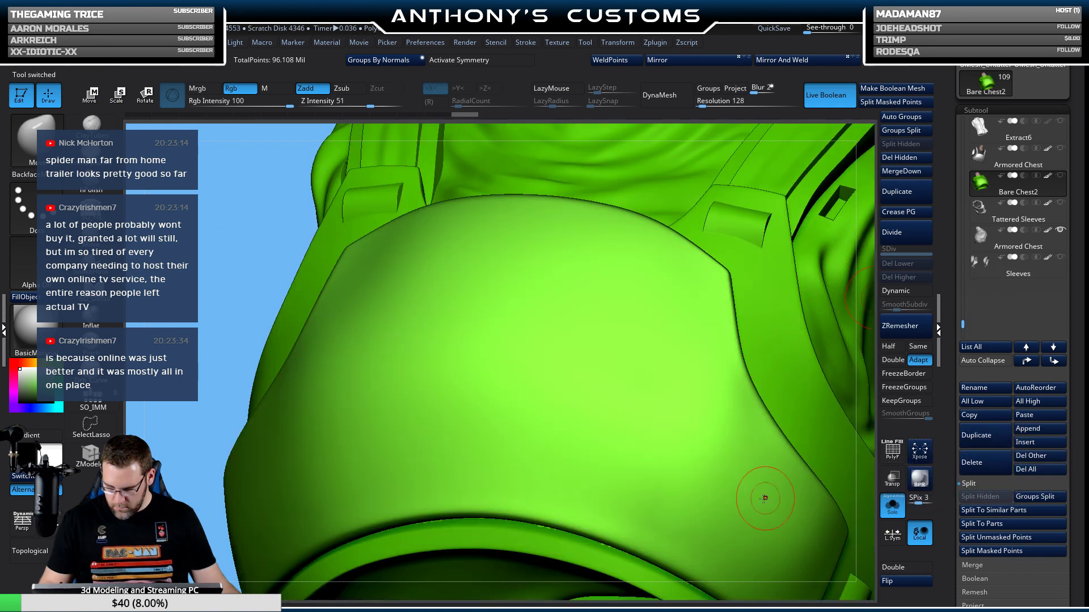
# Compare the Bare Chest2 subtool with the new Armored Chest, check its polygroups, and delete Bare Chest2.
pyautogui.moveTo(387, 326); pyautogui.dragTo(238, 271, button='right')
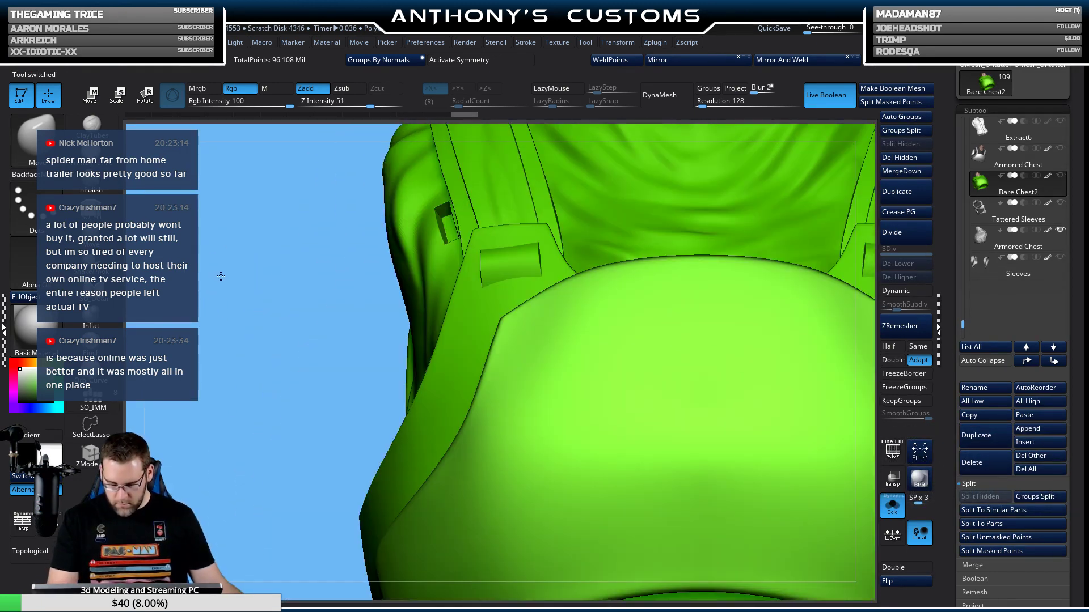
pyautogui.moveTo(244, 333); pyautogui.dragTo(227, 234, button='right')
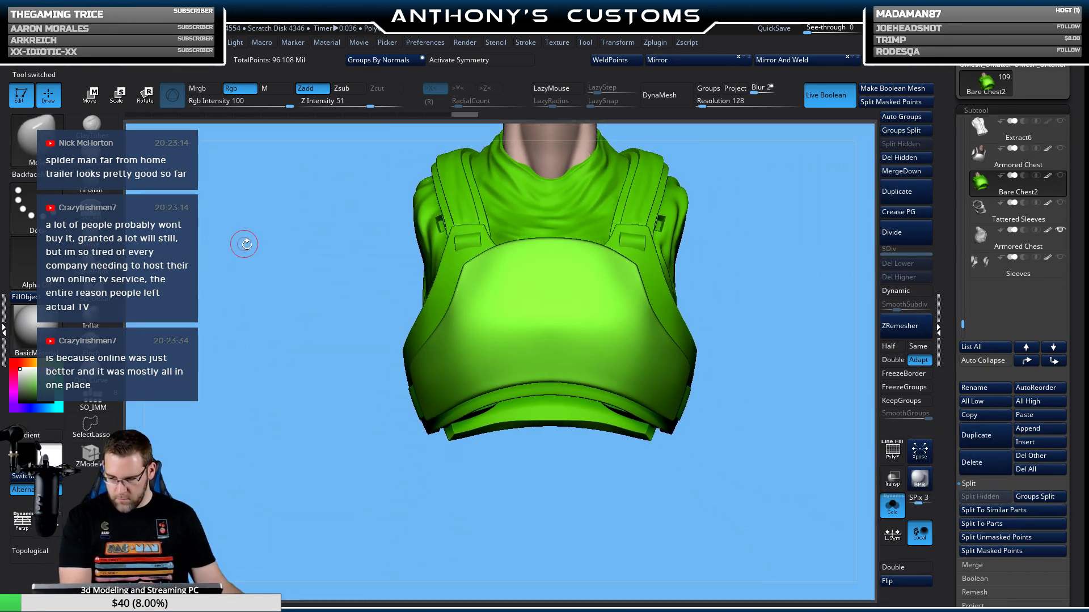
pyautogui.moveTo(786, 290); pyautogui.dragTo(867, 263, button='right')
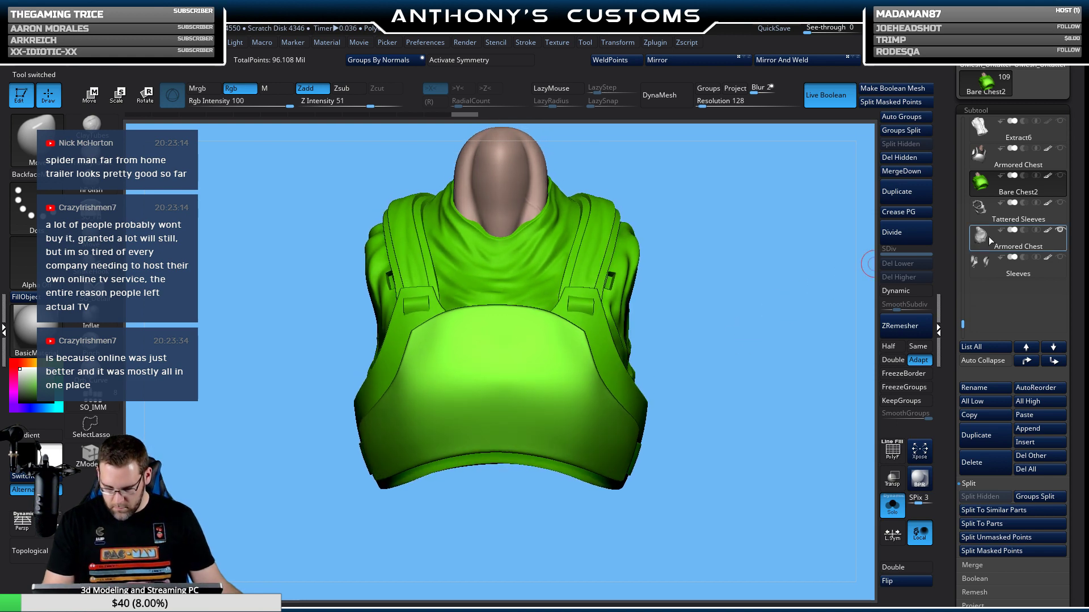
pyautogui.click(1003, 247)
pyautogui.click(1015, 189)
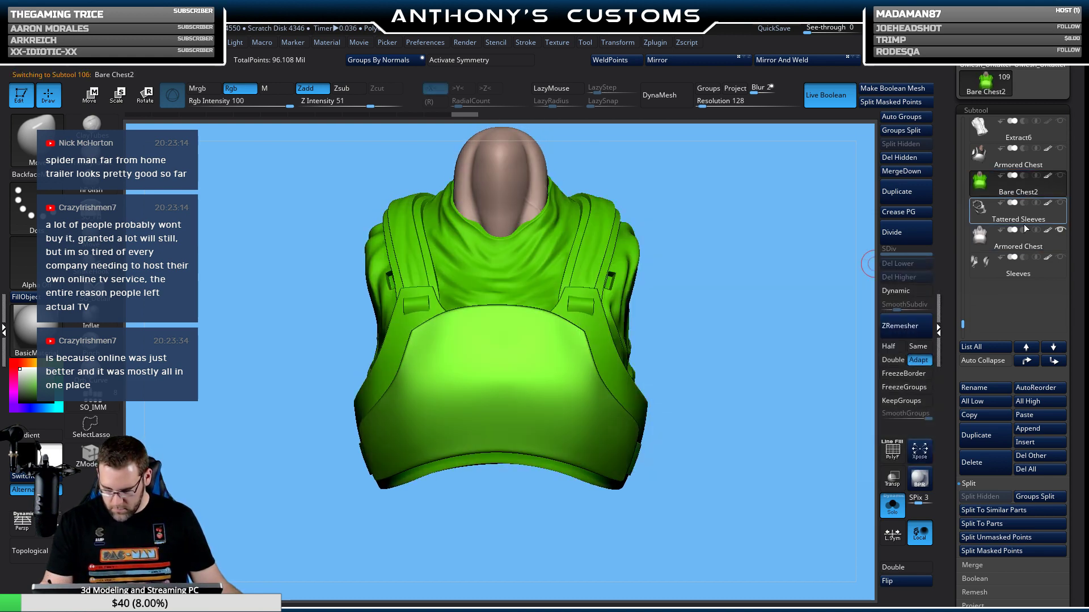
pyautogui.hotkey('shift', 'f')
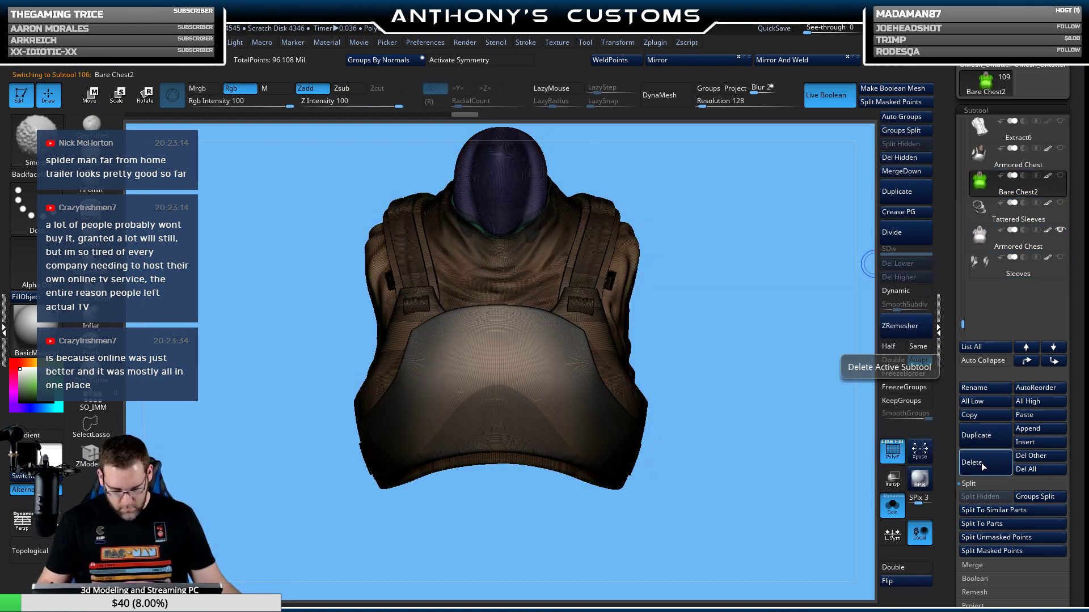
pyautogui.hotkey('shift', 'f')
pyautogui.click(983, 466)
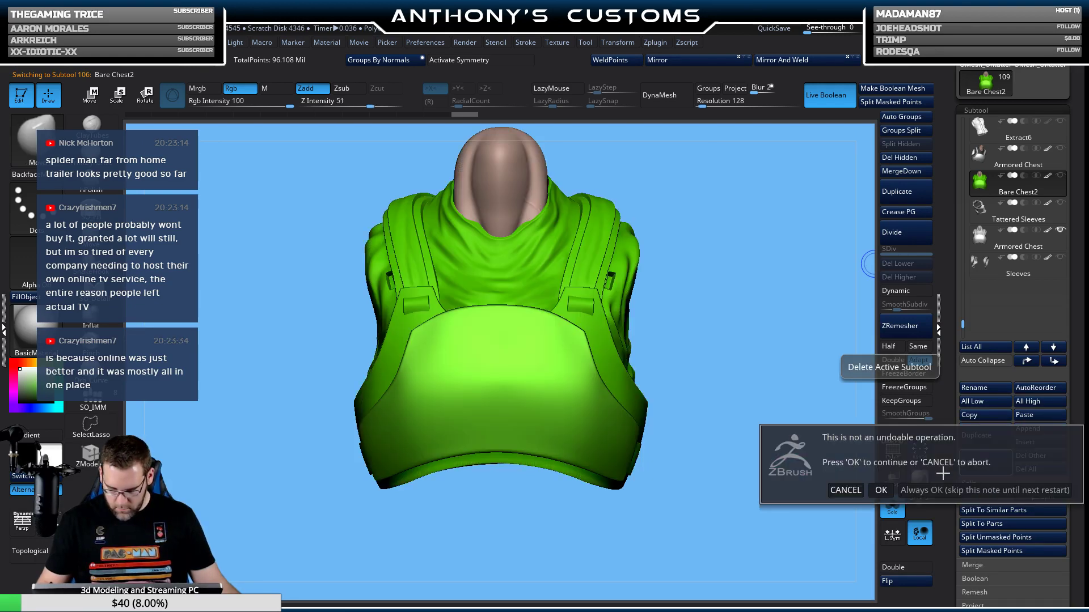
pyautogui.click(880, 490)
# Show the painted Armored Chest with the white one, move it sideways until they stand side by side, and turn off symmetry.
pyautogui.moveTo(1007, 162)
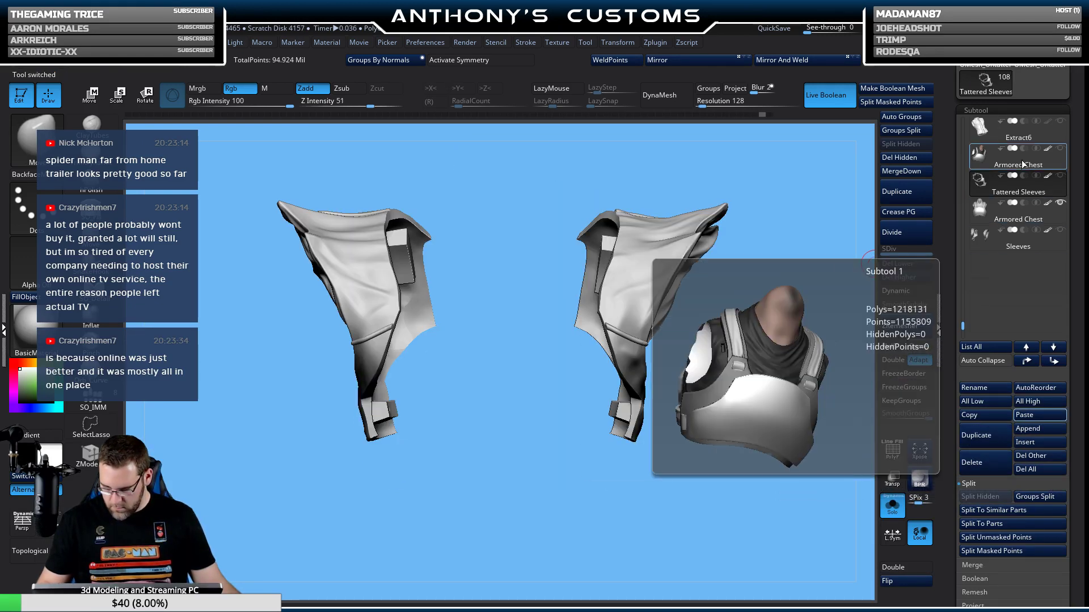
pyautogui.moveTo(1049, 225)
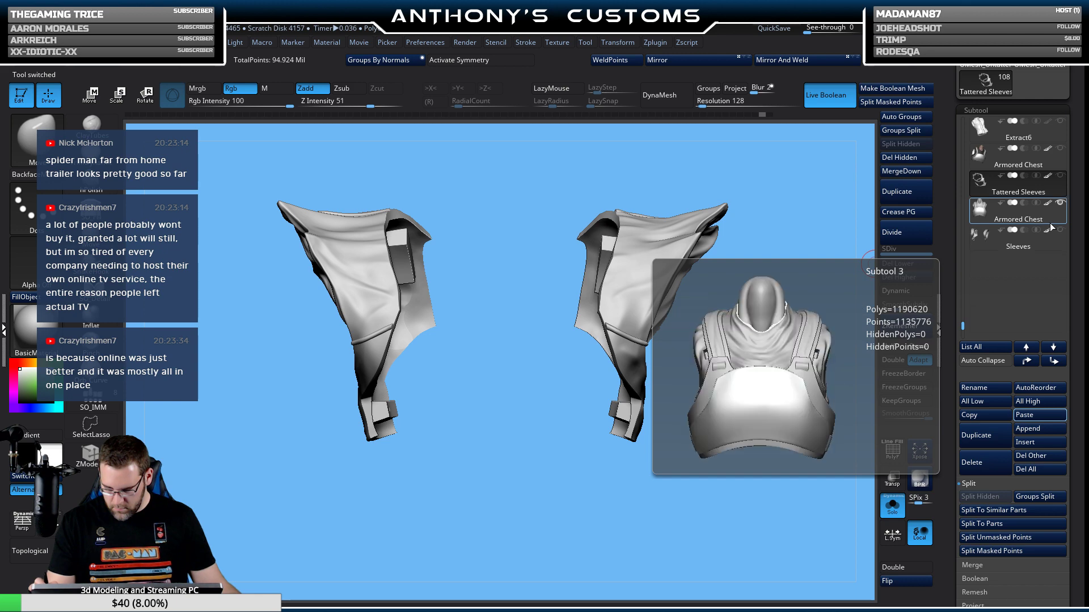
pyautogui.click(1002, 165)
pyautogui.click(897, 513)
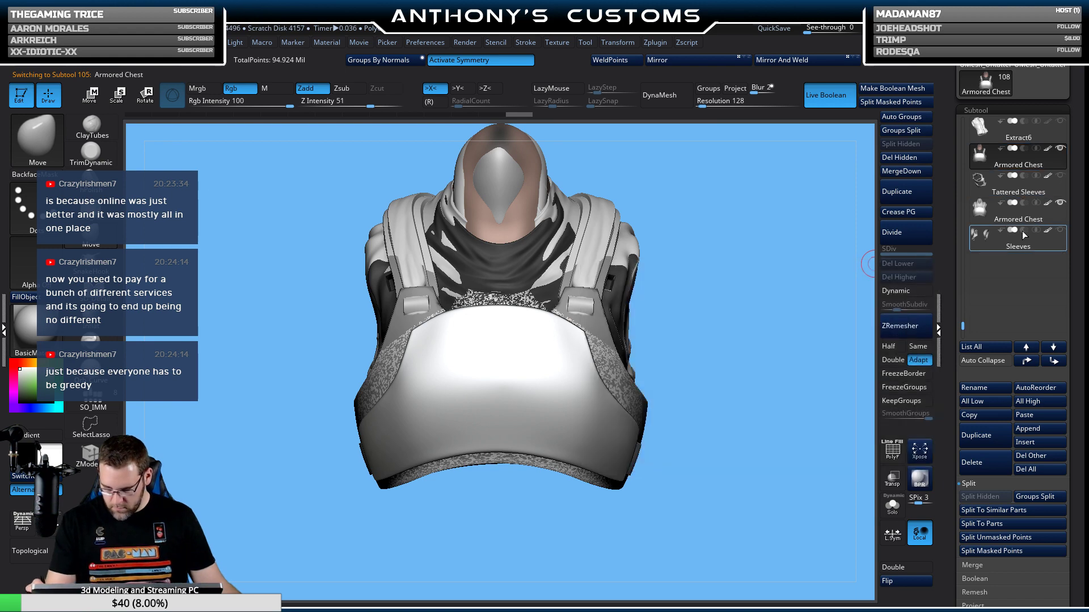
pyautogui.press('w')
pyautogui.moveTo(499, 575); pyautogui.dragTo(740, 581)
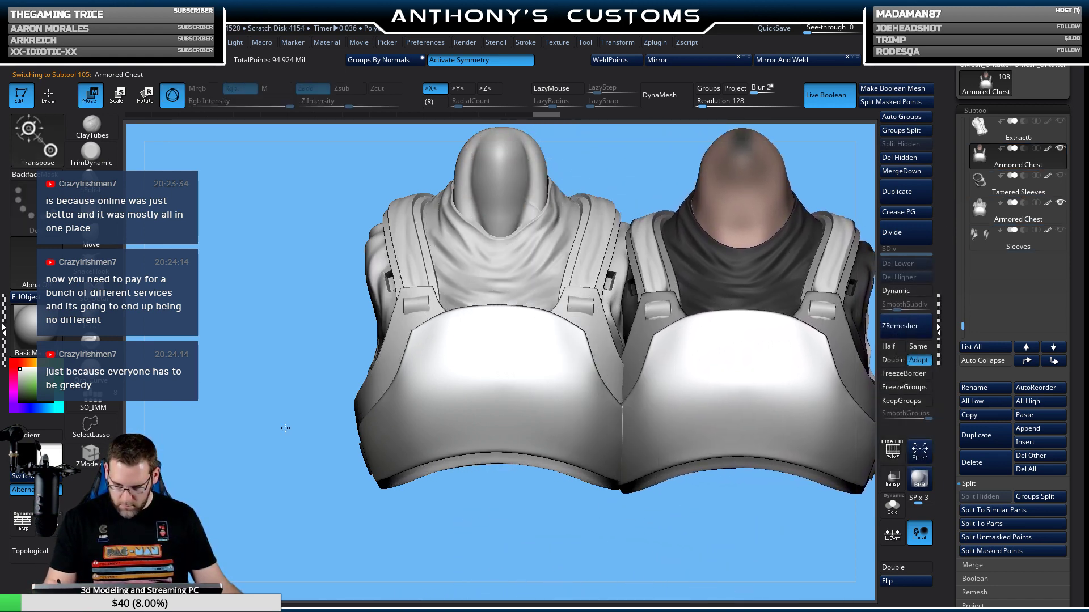
pyautogui.keyDown('alt'); pyautogui.moveTo(299, 433); pyautogui.dragTo(224, 416); pyautogui.keyUp('alt')
pyautogui.click(527, 60)
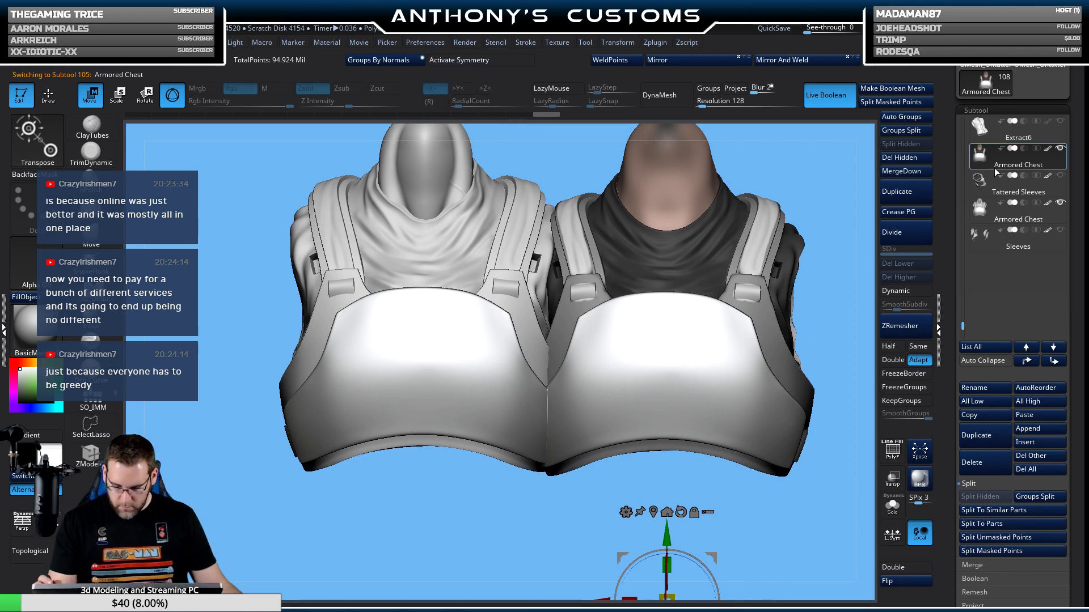
pyautogui.click(523, 60)
# Select the white Armored Chest subtool, check its polygroups, and pick the Paint brush with a larger brush size.
pyautogui.click(998, 213)
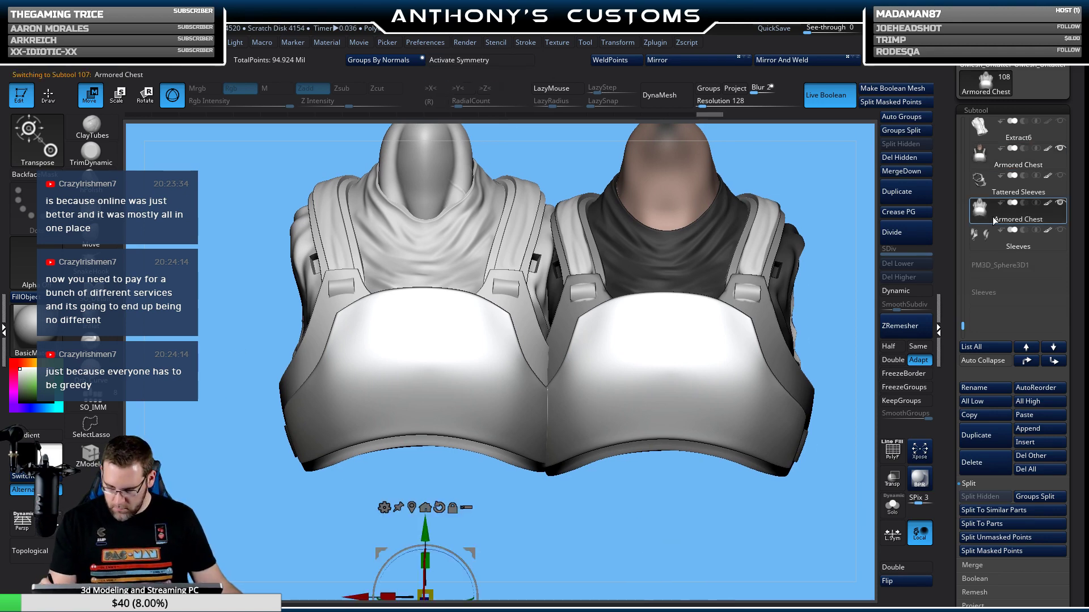
pyautogui.press('b')
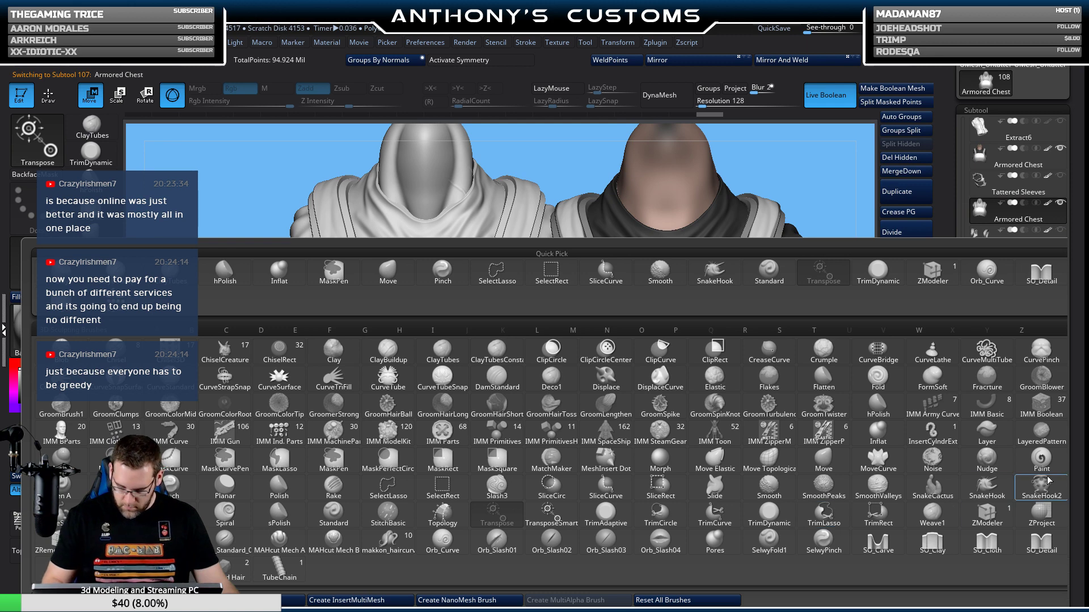
pyautogui.click(1032, 457)
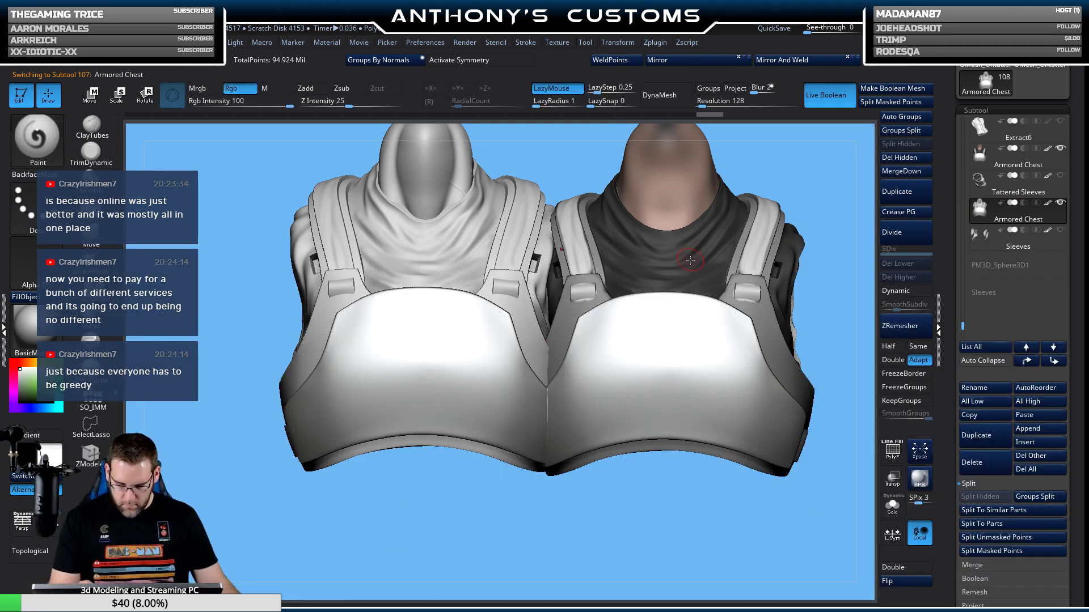
pyautogui.hotkey('shift', 'f')
pyautogui.click(880, 132)
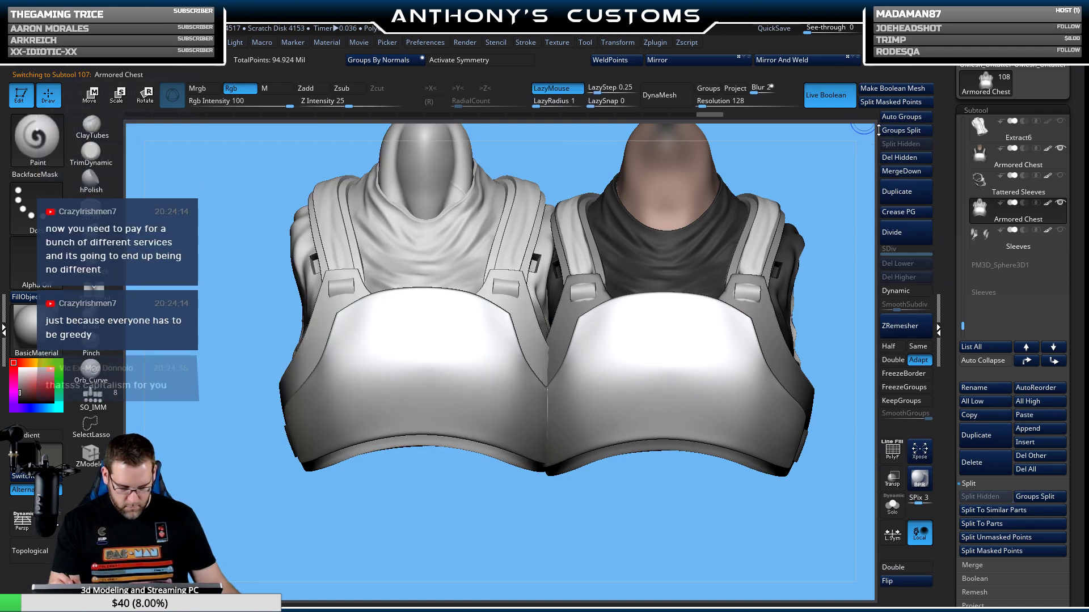
pyautogui.hotkey('shift', 'f')
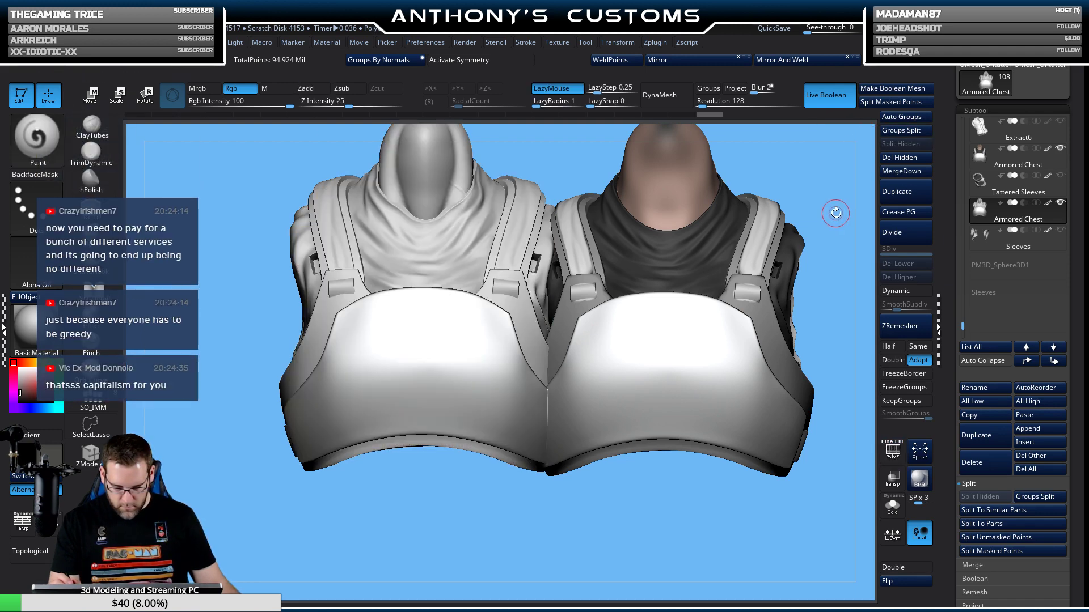
pyautogui.press('space')
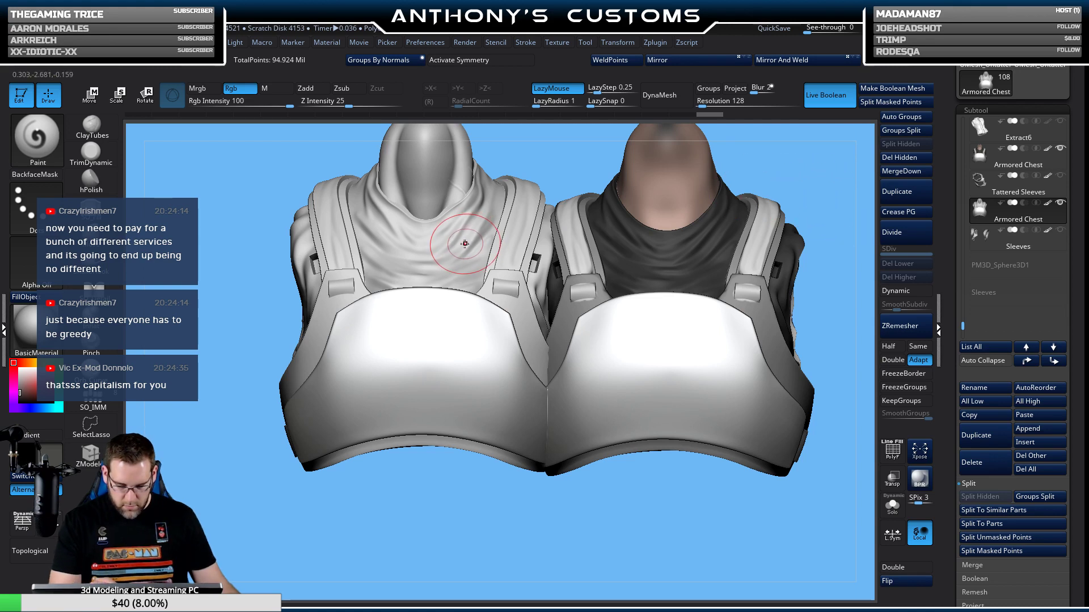
# Try recolouring the white Armored Chest in the dark grey of the painted chest's collar.
pyautogui.moveTo(465, 244)
pyautogui.mouseDown()
pyautogui.moveTo(499, 232)
pyautogui.moveTo(476, 272)
pyautogui.moveTo(465, 210)
pyautogui.moveTo(386, 272)
pyautogui.moveTo(349, 221)
pyautogui.moveTo(383, 190)
pyautogui.mouseUp()
pyautogui.hotkey('shift', 'f')
pyautogui.hotkey('shift', 'f')
pyautogui.moveTo(440, 494)
pyautogui.mouseDown()
pyautogui.moveTo(401, 500)
pyautogui.moveTo(449, 506)
pyautogui.moveTo(448, 486)
pyautogui.moveTo(468, 513)
pyautogui.moveTo(465, 488)
pyautogui.mouseUp()
pyautogui.moveTo(450, 267)
pyautogui.mouseDown()
pyautogui.moveTo(463, 281)
pyautogui.moveTo(508, 197)
pyautogui.mouseUp()
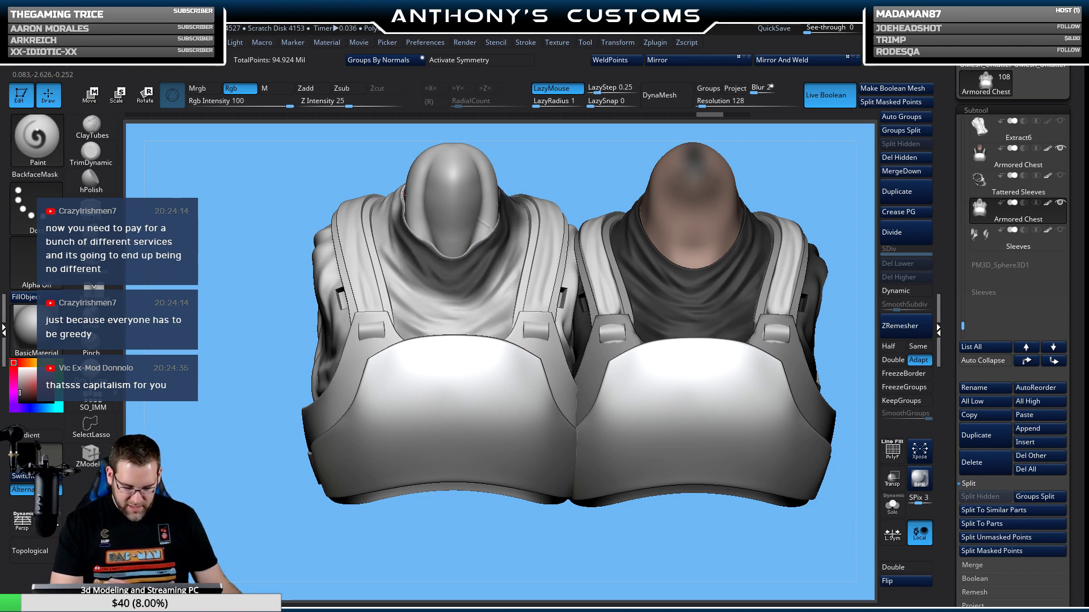
pyautogui.hotkey('ctrl', 'z')
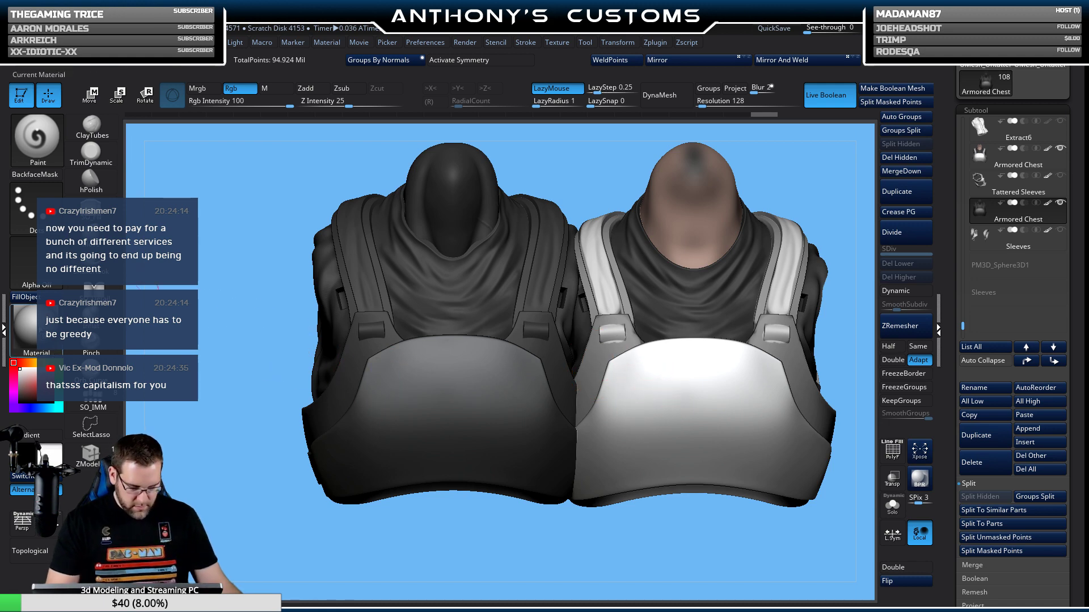
# Fill the new Armored Chest with BasicMaterial and the painted collar's dark grey, using Mrgb so colour and material both apply.
pyautogui.click(26, 328)
pyautogui.click(432, 284)
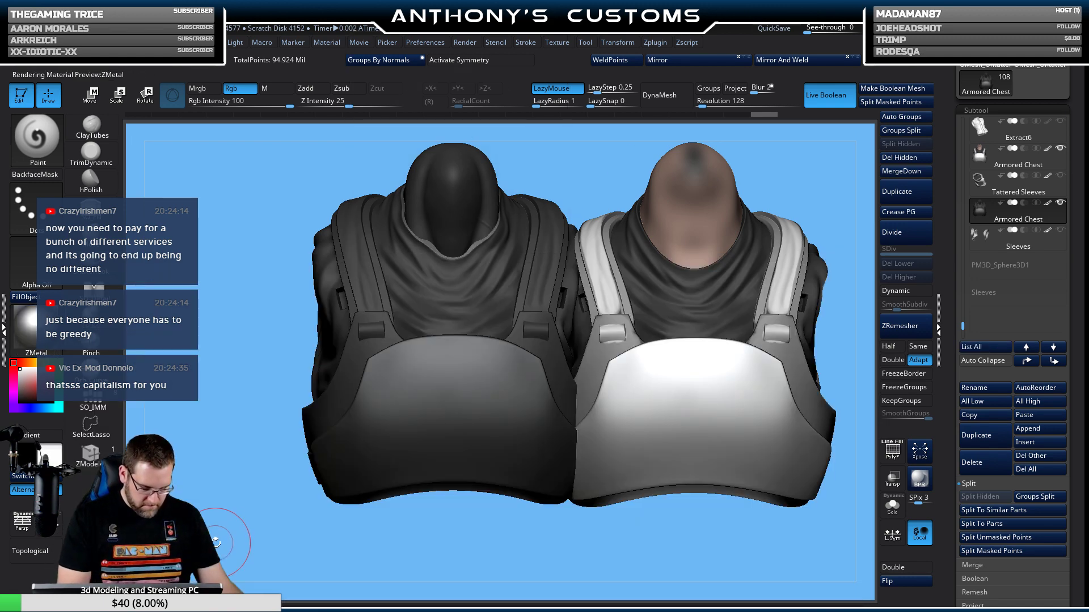
pyautogui.click(26, 327)
pyautogui.click(227, 284)
pyautogui.click(203, 90)
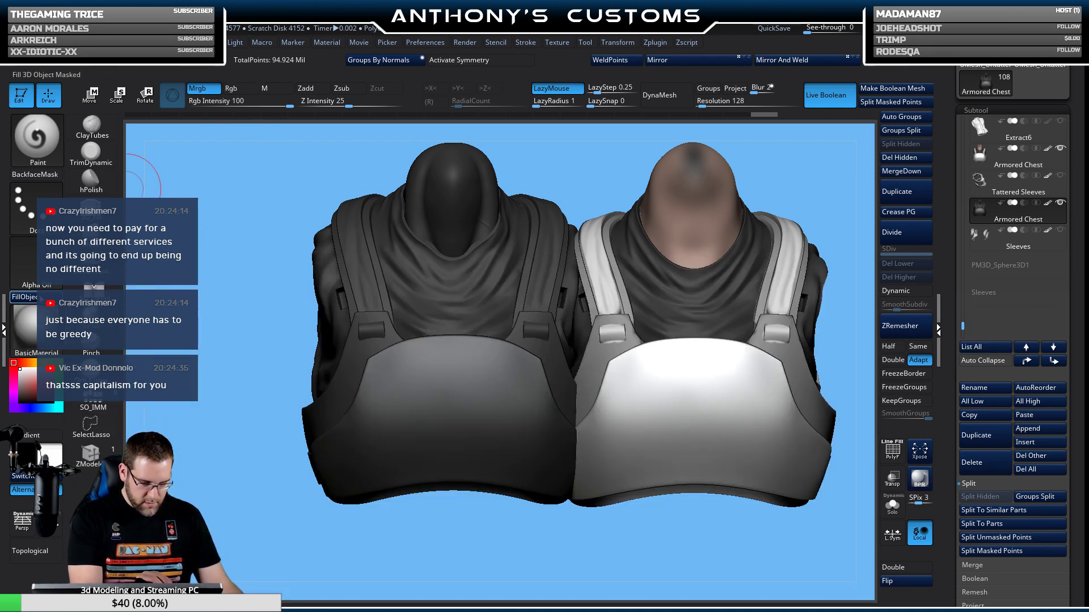
pyautogui.click(26, 297)
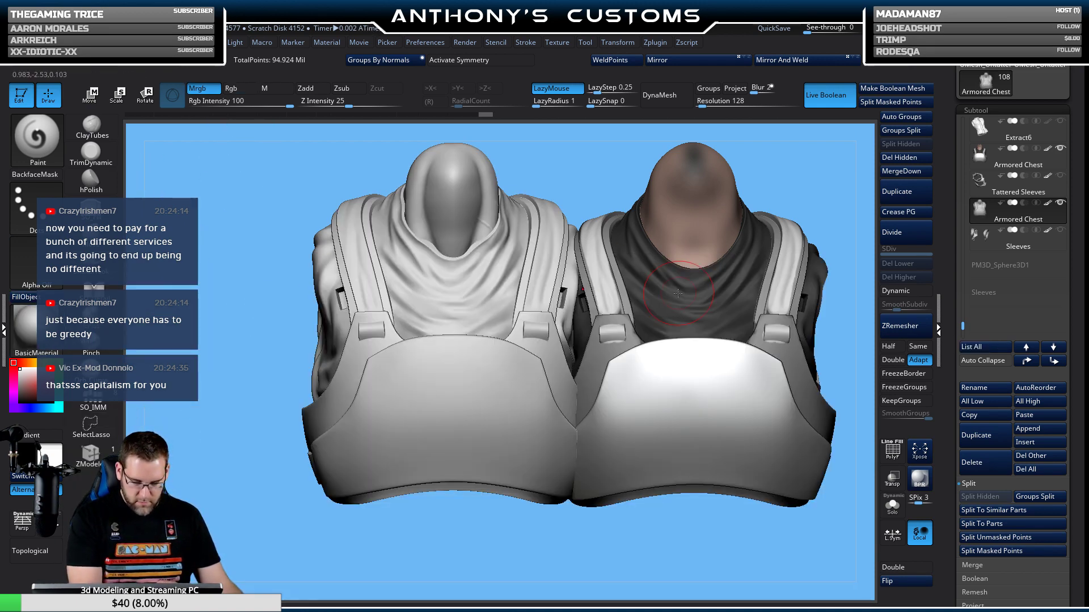
pyautogui.moveTo(635, 544); pyautogui.dragTo(406, 369)
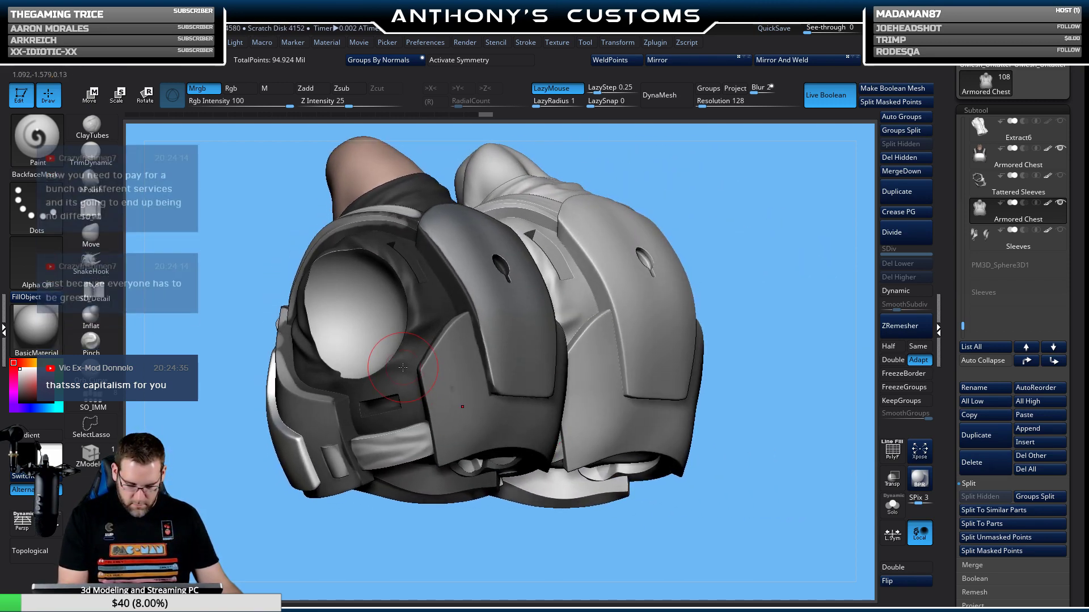
pyautogui.moveTo(365, 522); pyautogui.dragTo(213, 469)
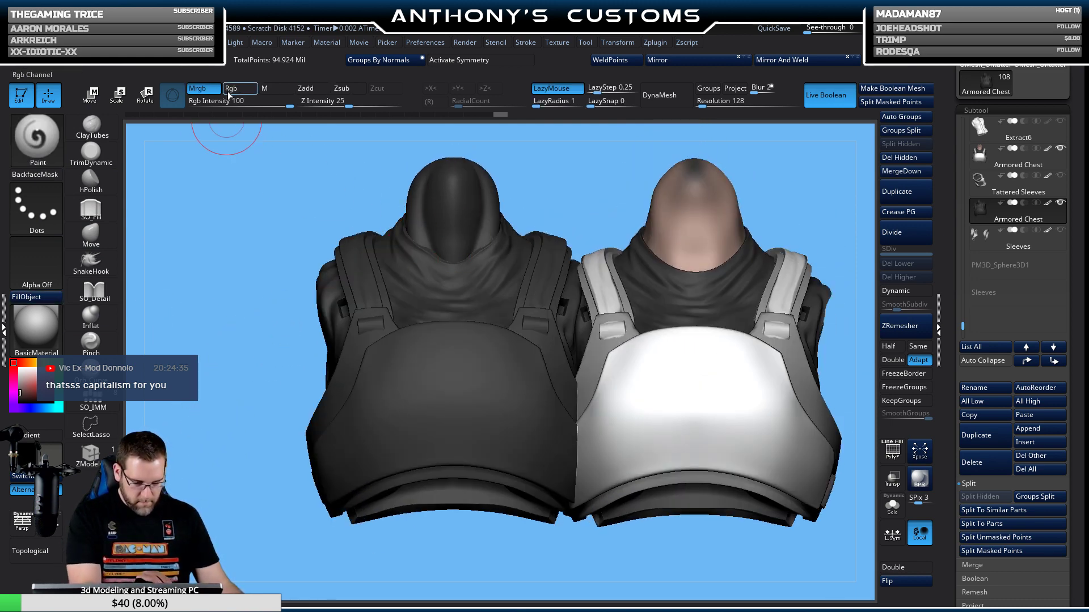
# Paint the middle of the front chest plate in white ZMetal with symmetry on.
pyautogui.click(48, 326)
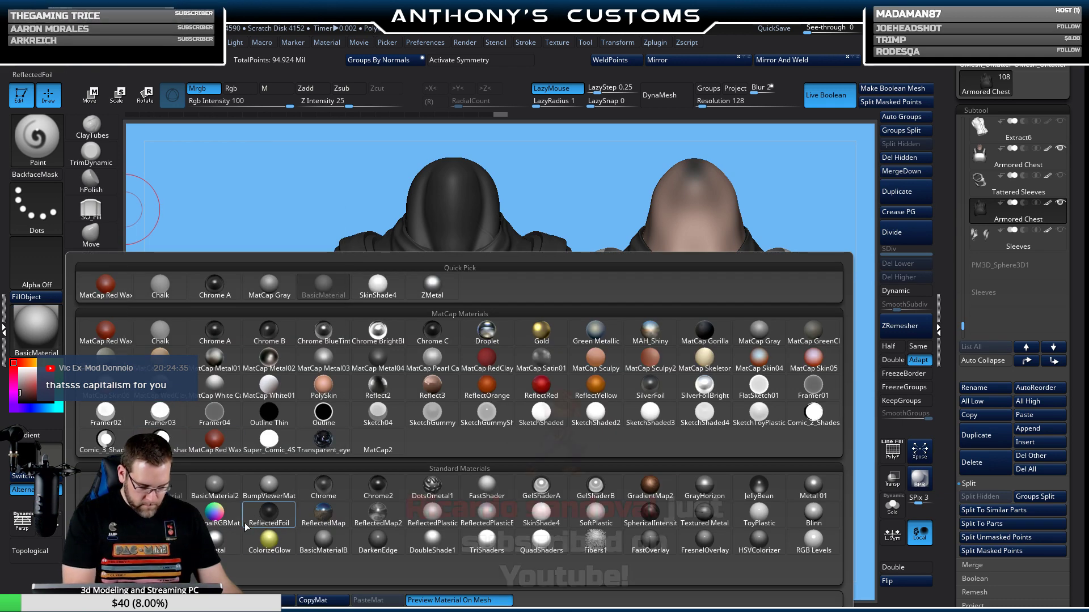
pyautogui.click(432, 283)
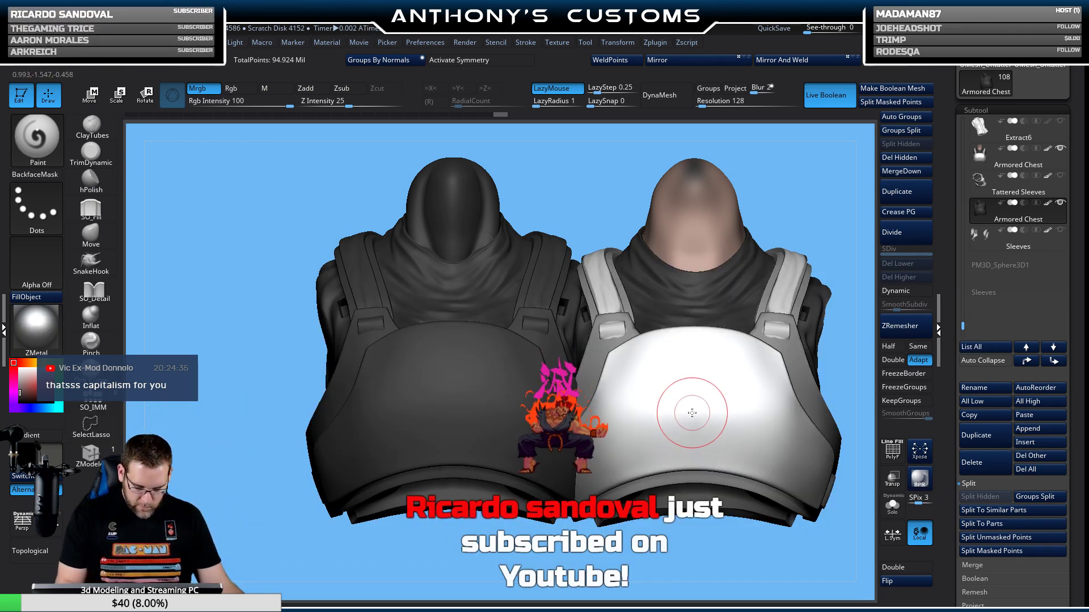
pyautogui.press('space')
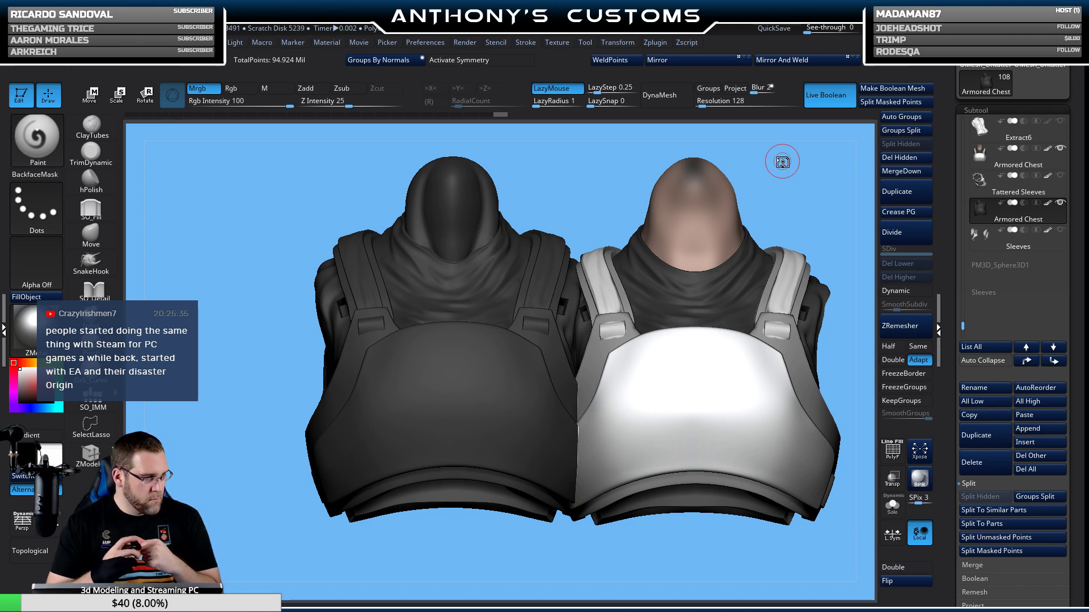
pyautogui.moveTo(414, 377)
pyautogui.mouseDown()
pyautogui.moveTo(391, 397)
pyautogui.moveTo(445, 412)
pyautogui.moveTo(428, 440)
pyautogui.moveTo(365, 420)
pyautogui.moveTo(364, 406)
pyautogui.mouseUp()
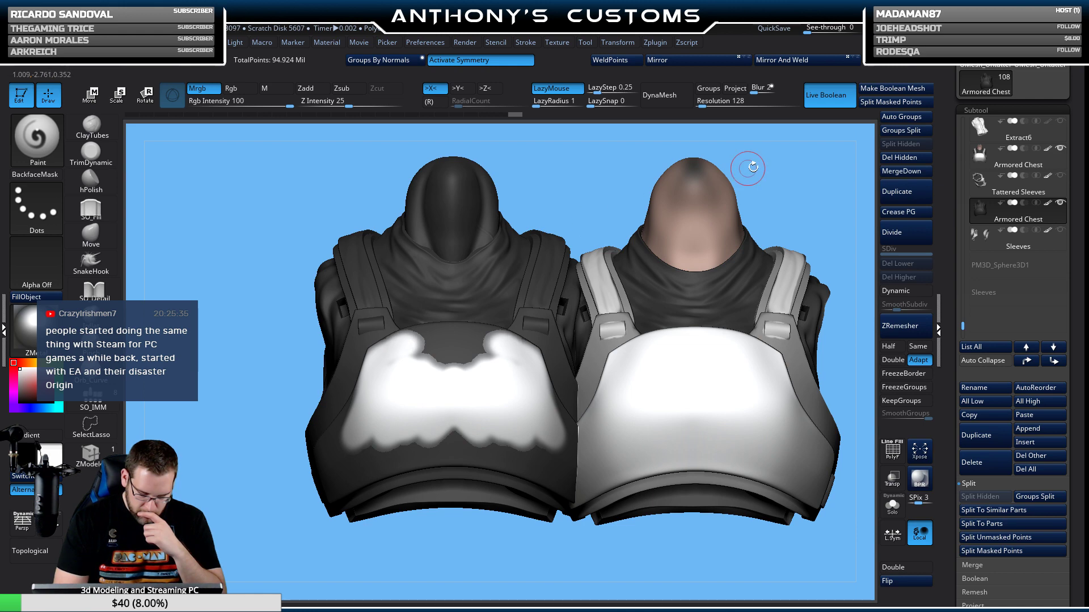
# Try Auto Groups on the new Armored Chest, then undo the regrouping and restore the white plate paint.
pyautogui.hotkey('shift', 'f')
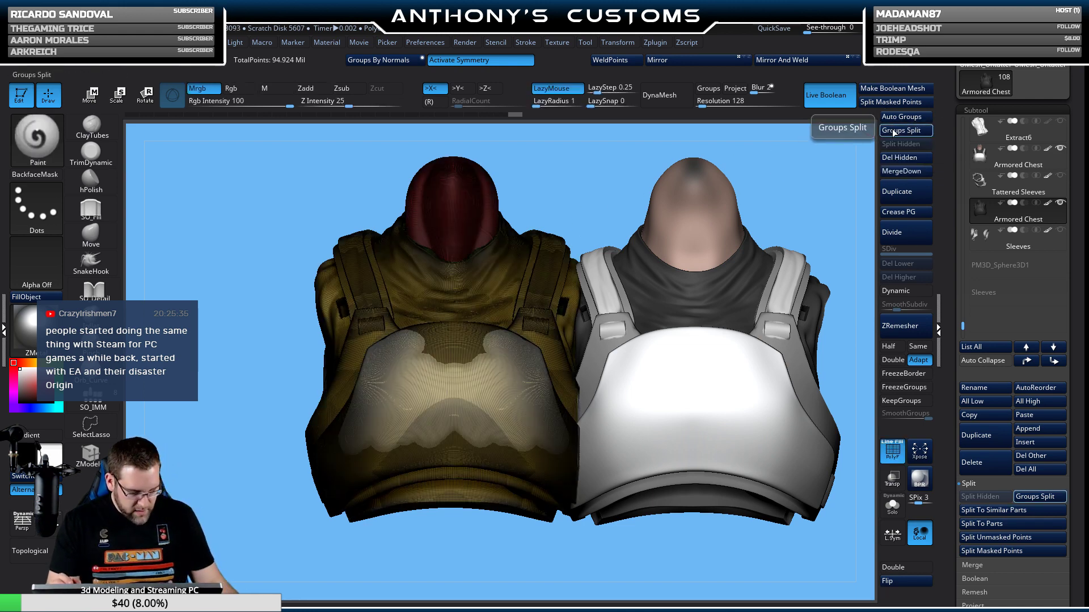
pyautogui.click(902, 115)
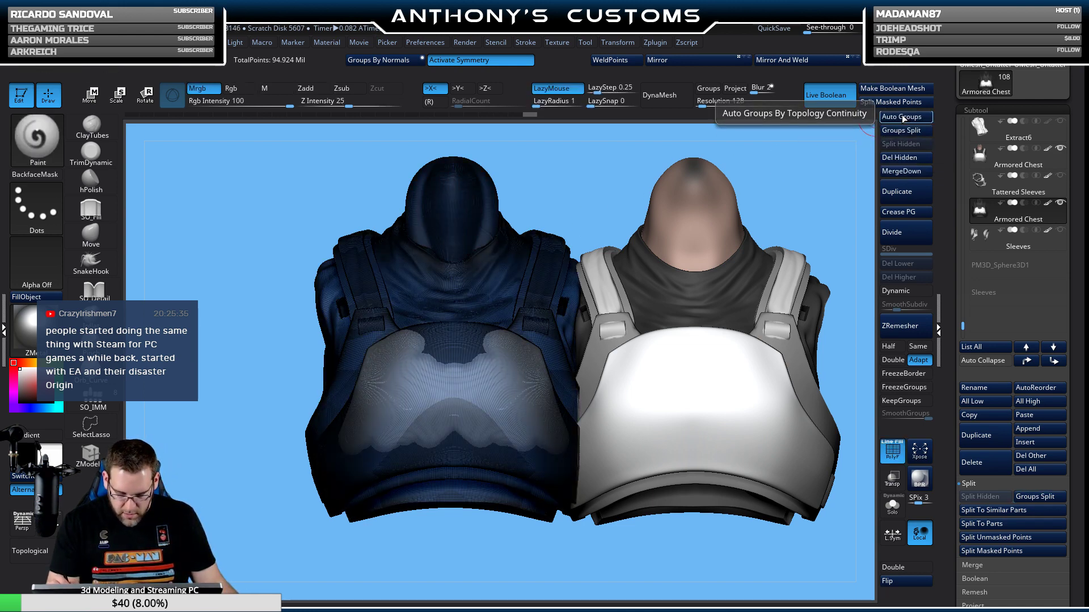
pyautogui.hotkey('ctrl', 'z')
pyautogui.hotkey('ctrl', 'z')
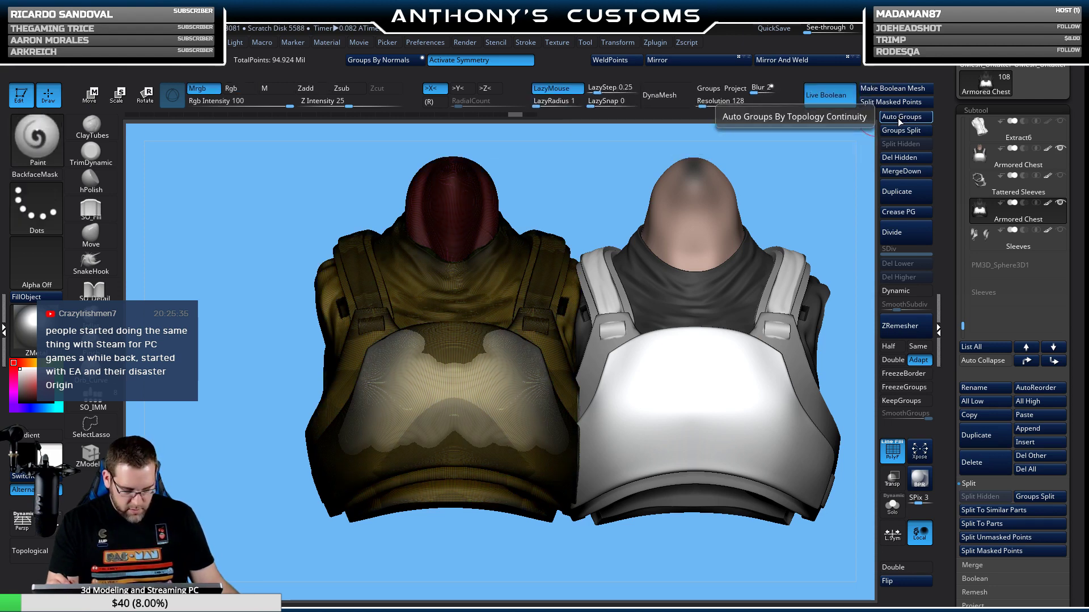
pyautogui.hotkey('shift', 'f')
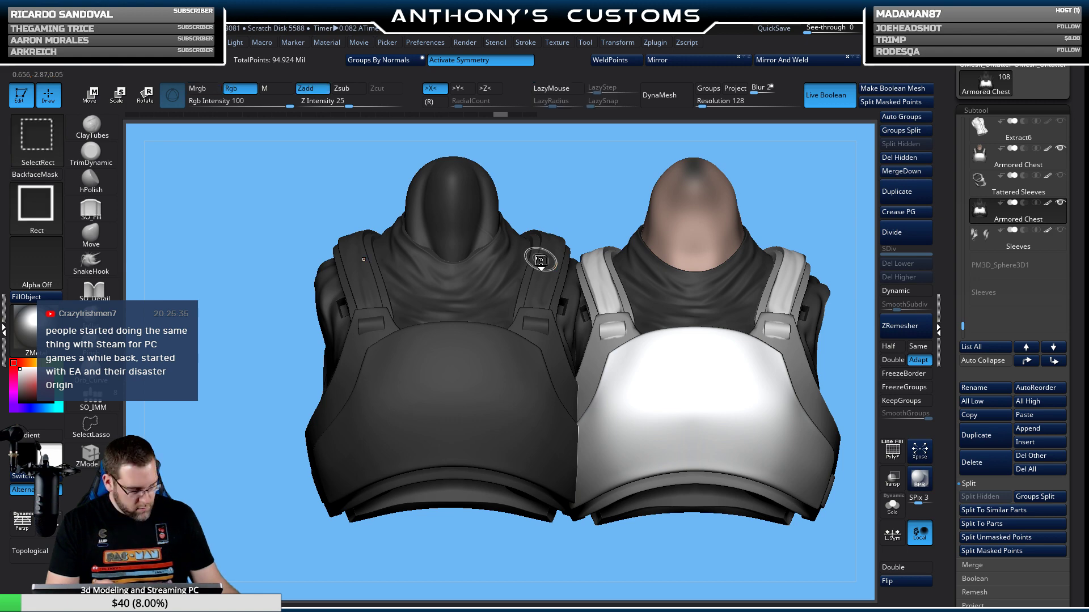
pyautogui.hotkey('ctrl', 'shift', 'z')
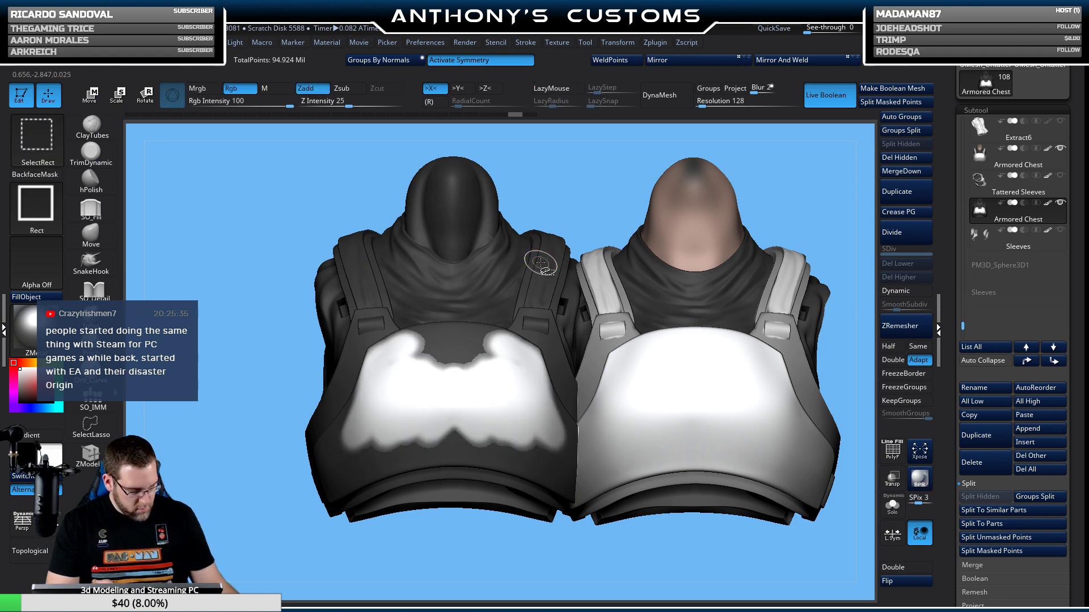
pyautogui.hotkey('shift', 'f')
pyautogui.hotkey('shift', 'f')
pyautogui.moveTo(476, 317); pyautogui.dragTo(488, 291)
pyautogui.hotkey('ctrl', 'z')
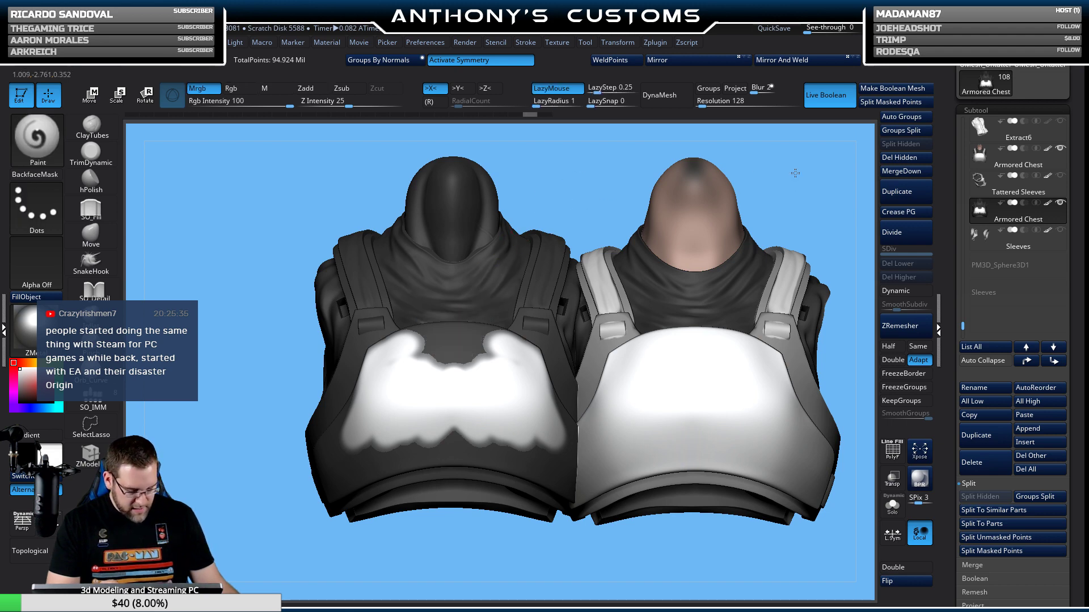
# Extend the white ZMetal paint across the upper front plate and down its side.
pyautogui.moveTo(796, 168); pyautogui.dragTo(817, 155)
pyautogui.hotkey('shift', 'f')
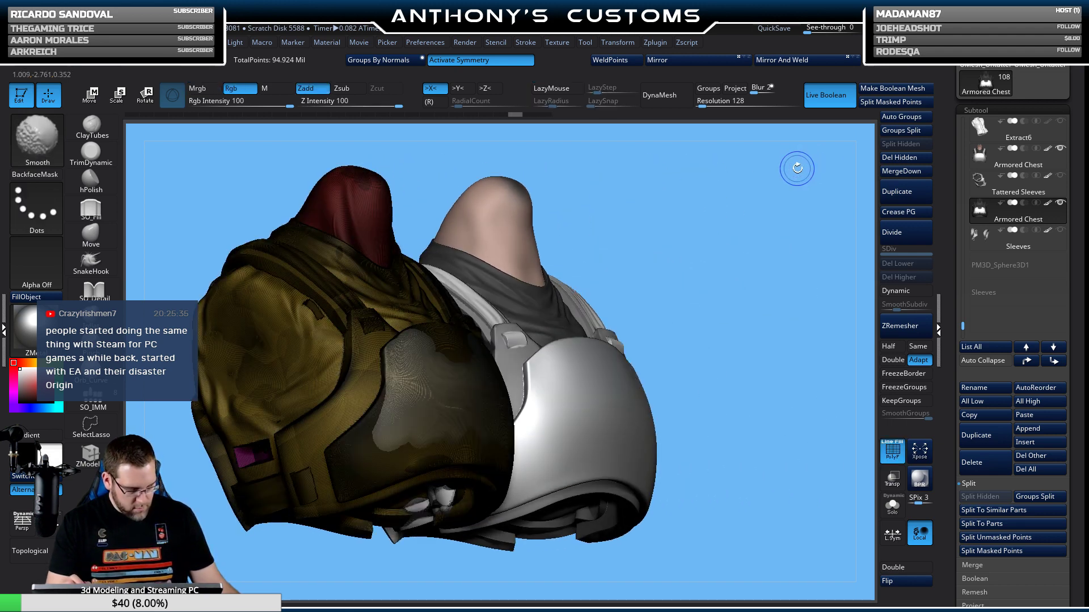
pyautogui.moveTo(705, 229)
pyautogui.mouseDown()
pyautogui.moveTo(725, 235)
pyautogui.moveTo(747, 219)
pyautogui.moveTo(722, 224)
pyautogui.moveTo(724, 246)
pyautogui.moveTo(567, 284)
pyautogui.moveTo(432, 376)
pyautogui.moveTo(414, 365)
pyautogui.moveTo(424, 367)
pyautogui.moveTo(447, 338)
pyautogui.mouseUp()
pyautogui.press('shift')
pyautogui.hotkey('shift', 'f')
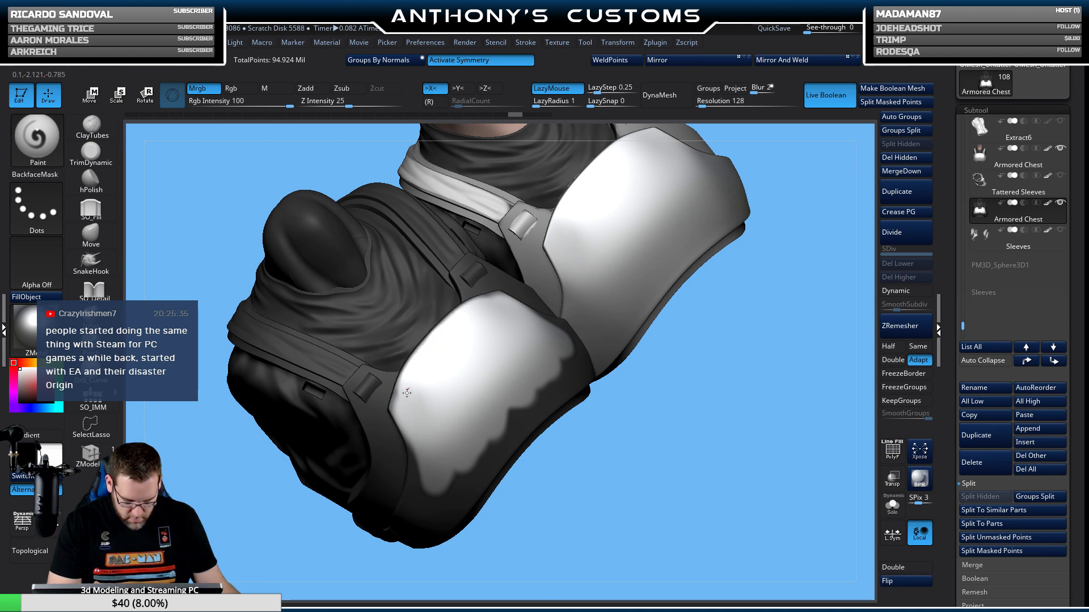
pyautogui.moveTo(450, 396)
pyautogui.mouseDown(button='right')
pyautogui.moveTo(448, 419)
pyautogui.moveTo(447, 399)
pyautogui.mouseUp(button='right')
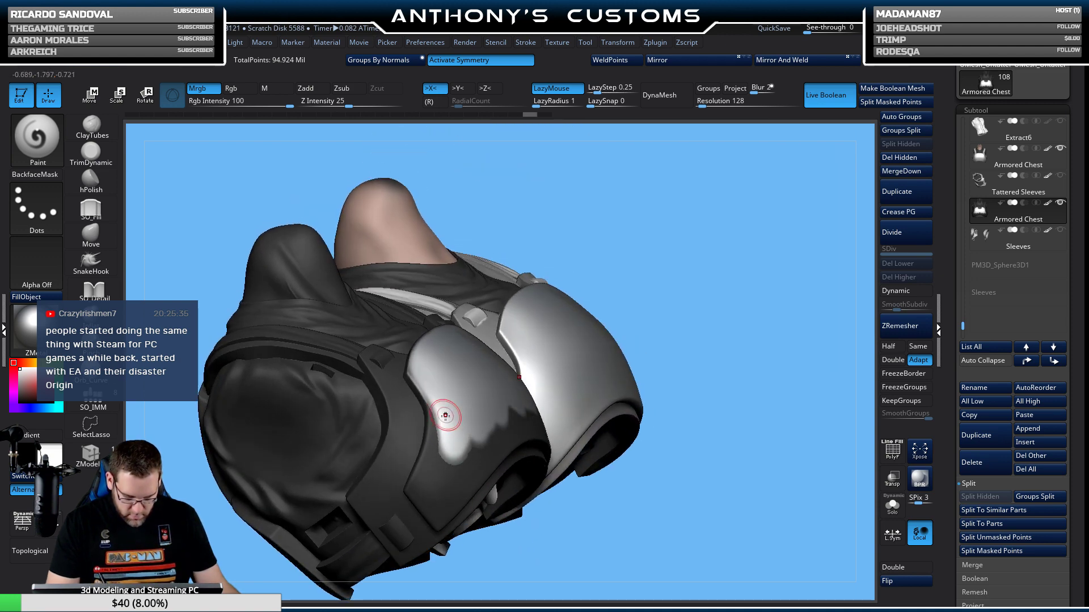
pyautogui.moveTo(442, 471)
pyautogui.mouseDown()
pyautogui.moveTo(530, 413)
pyautogui.moveTo(465, 455)
pyautogui.mouseUp()
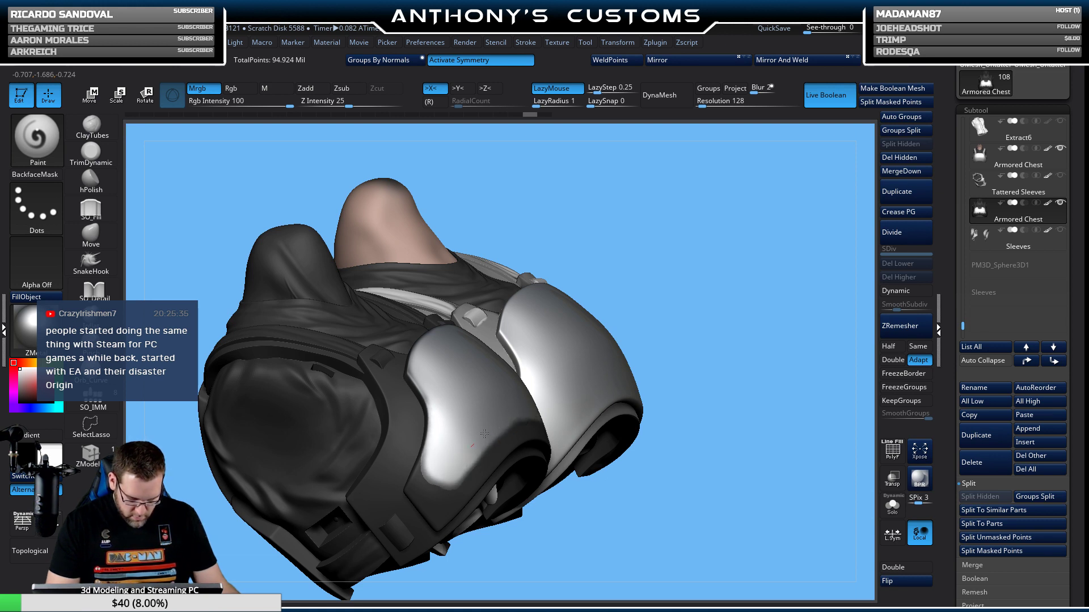
# Paint white ZMetal along the curved side edge of the front plate with a smaller brush.
pyautogui.press('space')
pyautogui.moveTo(435, 465)
pyautogui.mouseDown(button='right')
pyautogui.moveTo(435, 448)
pyautogui.moveTo(705, 236)
pyautogui.moveTo(644, 394)
pyautogui.moveTo(560, 540)
pyautogui.moveTo(475, 360)
pyautogui.moveTo(527, 369)
pyautogui.mouseUp(button='right')
pyautogui.press('space')
pyautogui.press('space')
pyautogui.moveTo(471, 383); pyautogui.dragTo(489, 336)
pyautogui.moveTo(504, 273); pyautogui.dragTo(462, 185)
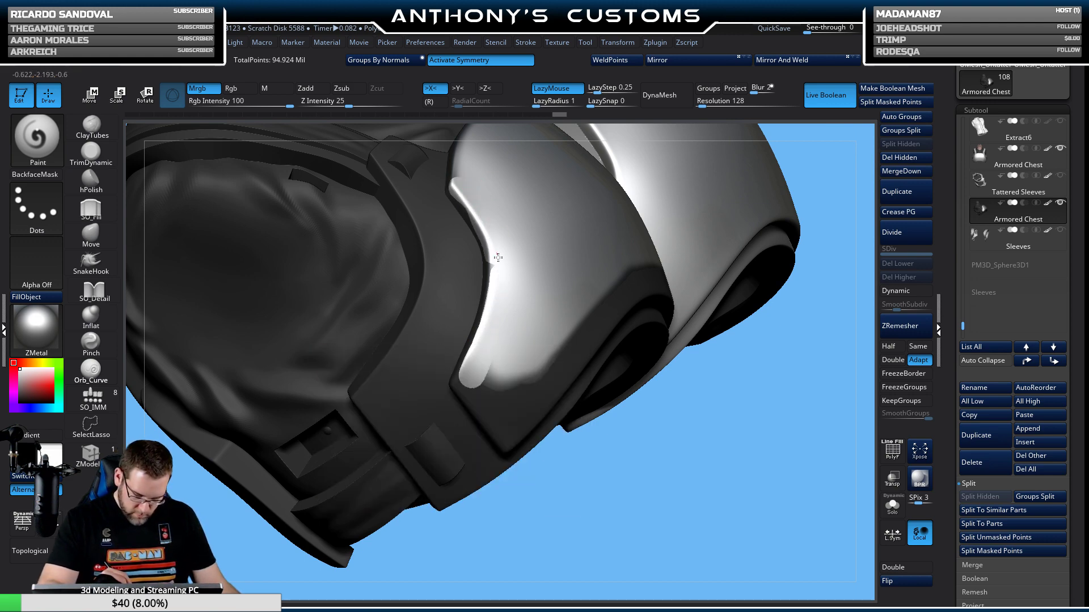
# Fill the front plate's lower side corner and lower edge with white ZMetal paint.
pyautogui.moveTo(490, 386); pyautogui.dragTo(475, 375)
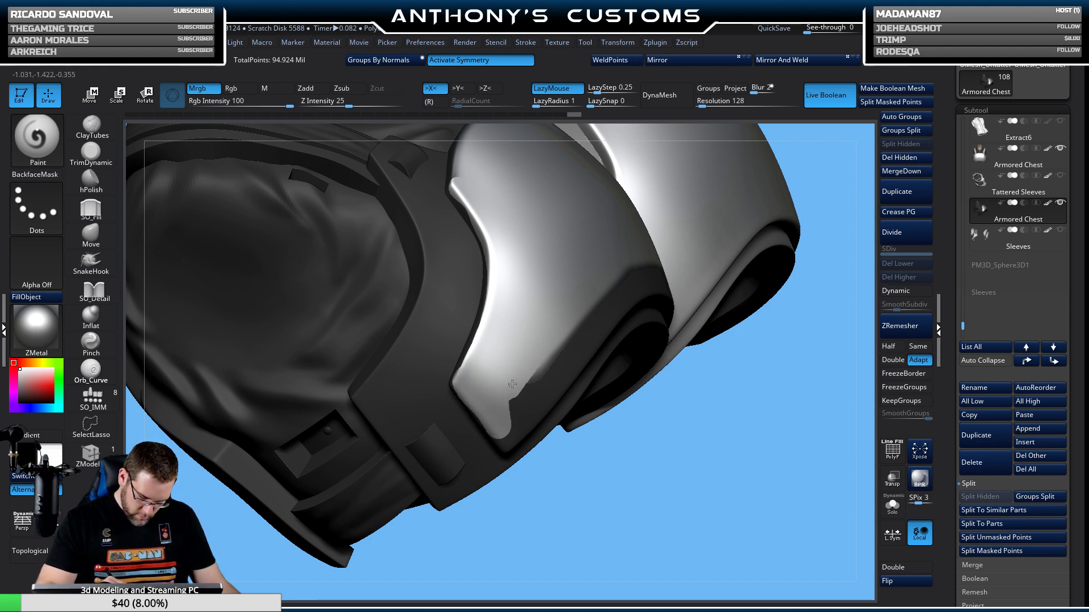
pyautogui.moveTo(508, 390); pyautogui.dragTo(572, 321)
pyautogui.moveTo(513, 416)
pyautogui.mouseDown()
pyautogui.moveTo(571, 326)
pyautogui.moveTo(631, 282)
pyautogui.mouseUp()
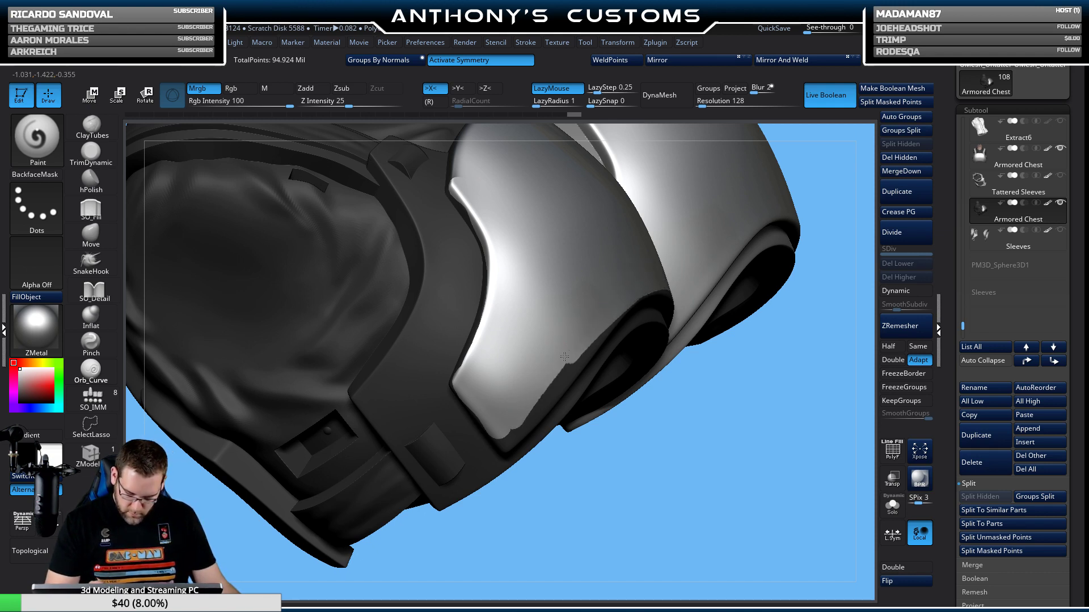
pyautogui.moveTo(544, 393); pyautogui.dragTo(583, 355)
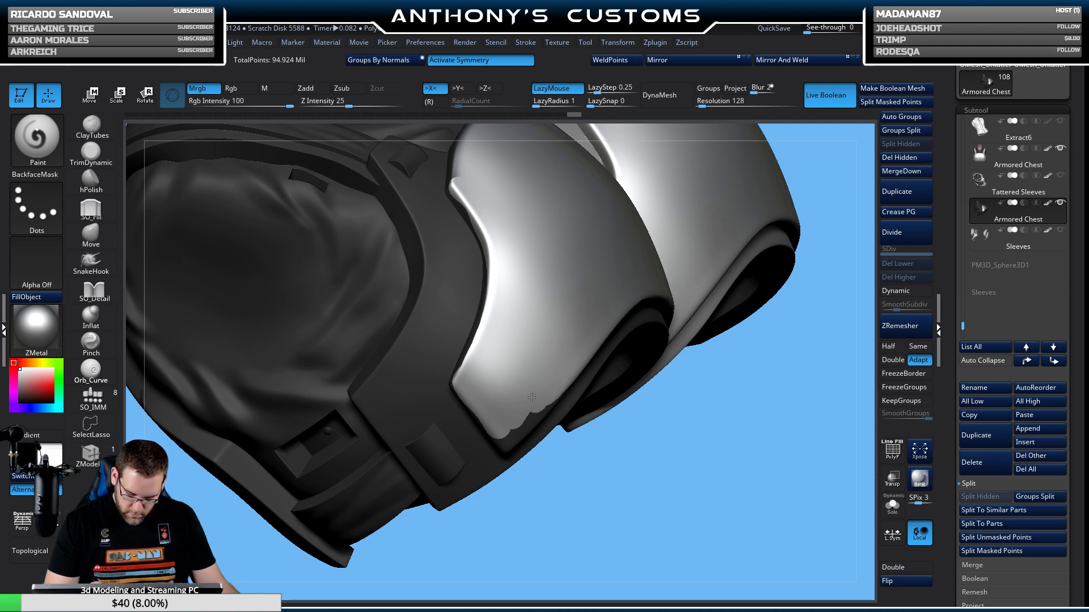
pyautogui.rightClick(517, 424)
pyautogui.moveTo(514, 427); pyautogui.dragTo(512, 437, button='right')
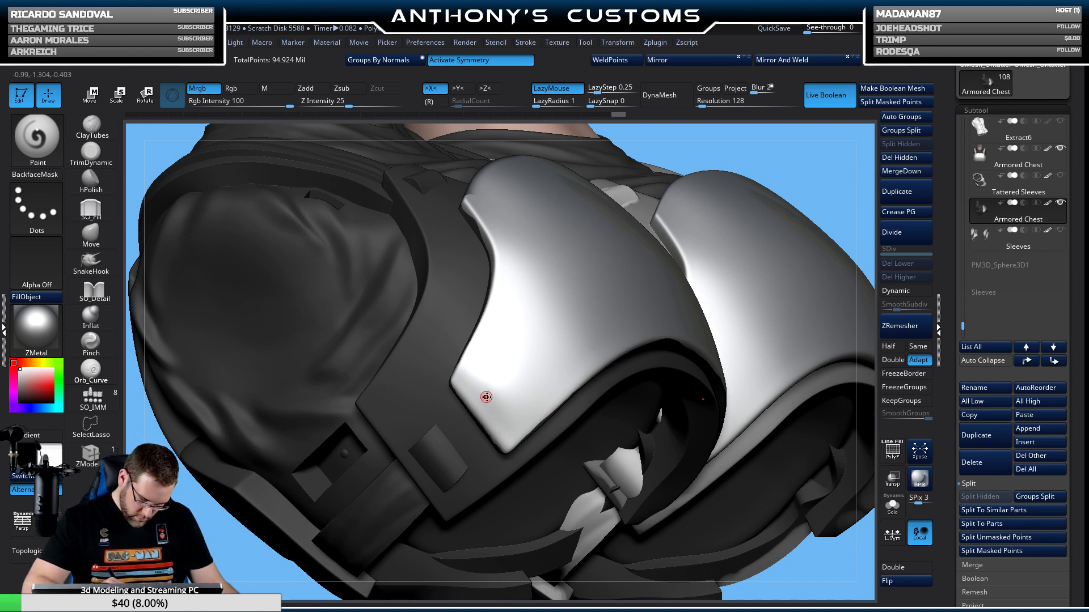
# Finish the white ZMetal paint along the front plate's upper side edge and compare the backs of both chests.
pyautogui.moveTo(823, 144); pyautogui.dragTo(817, 180)
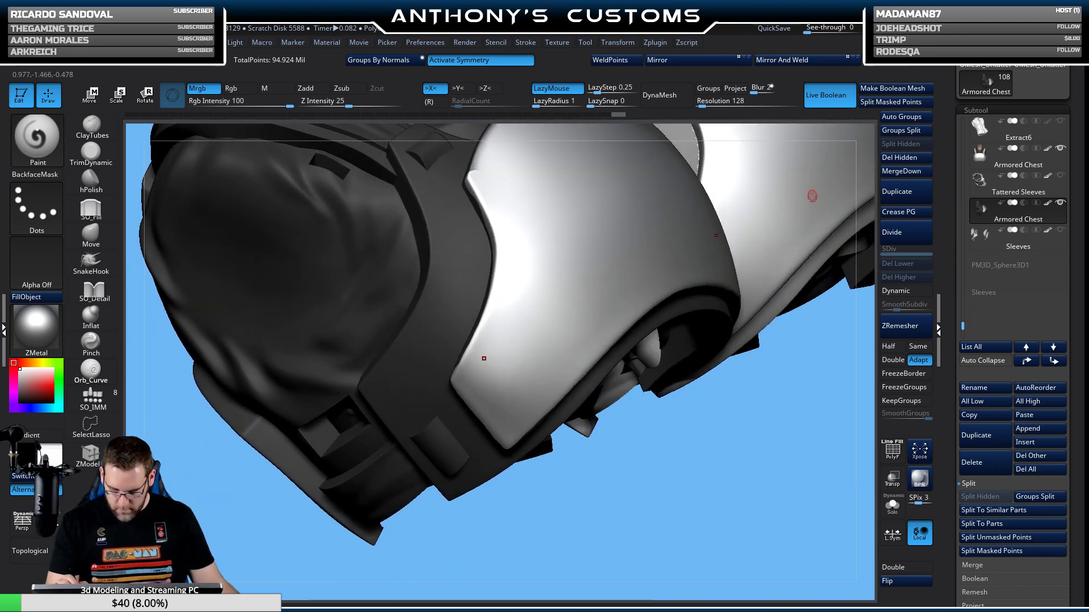
pyautogui.moveTo(735, 468); pyautogui.dragTo(737, 521)
pyautogui.moveTo(418, 333)
pyautogui.keyDown('shift'); pyautogui.mouseDown()
pyautogui.moveTo(443, 246)
pyautogui.moveTo(495, 231)
pyautogui.mouseUp(); pyautogui.keyUp('shift')
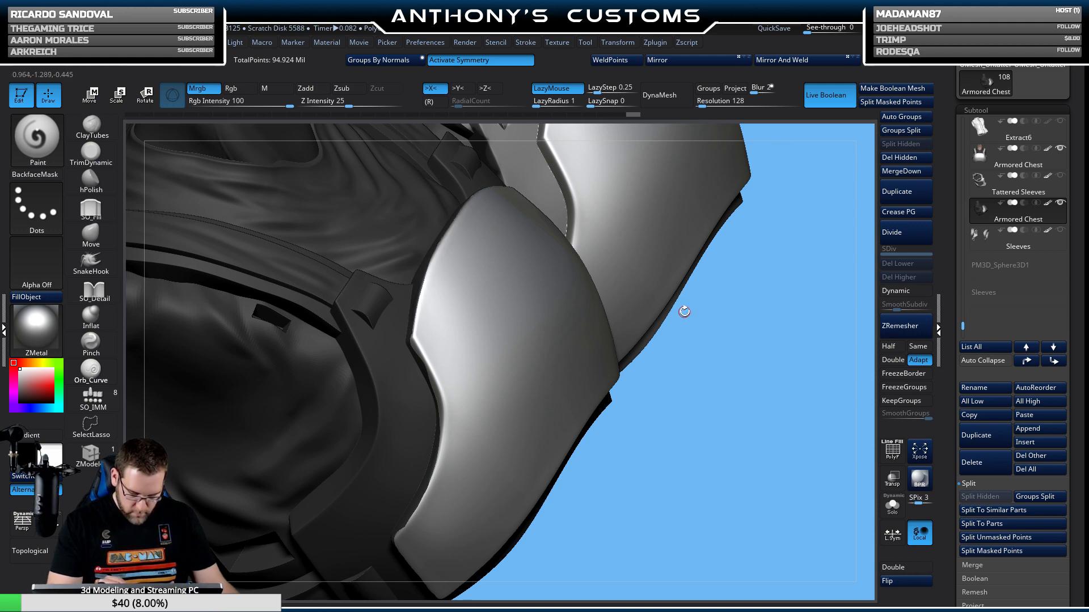
pyautogui.moveTo(734, 468); pyautogui.dragTo(725, 297)
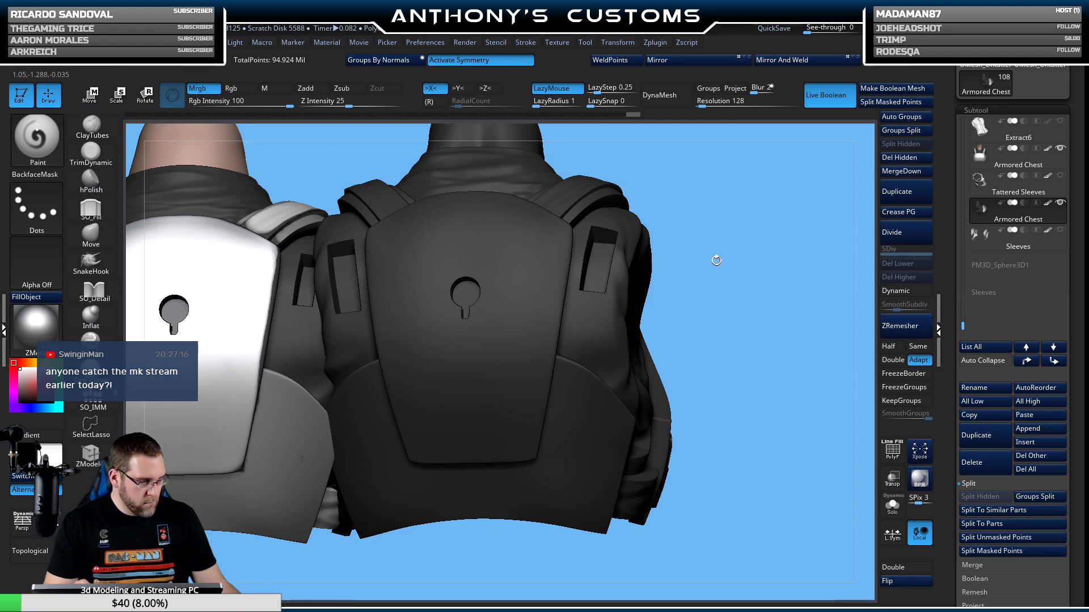
# Fill the new chest's back plate with white ZMetal paint.
pyautogui.press('space')
pyautogui.moveTo(500, 227)
pyautogui.mouseDown()
pyautogui.moveTo(482, 323)
pyautogui.moveTo(448, 356)
pyautogui.mouseUp()
pyautogui.moveTo(448, 286)
pyautogui.mouseDown()
pyautogui.moveTo(405, 340)
pyautogui.moveTo(414, 227)
pyautogui.moveTo(490, 233)
pyautogui.moveTo(470, 219)
pyautogui.moveTo(400, 222)
pyautogui.moveTo(377, 258)
pyautogui.moveTo(384, 313)
pyautogui.moveTo(413, 364)
pyautogui.moveTo(423, 411)
pyautogui.moveTo(471, 445)
pyautogui.moveTo(474, 375)
pyautogui.mouseUp()
pyautogui.press('space')
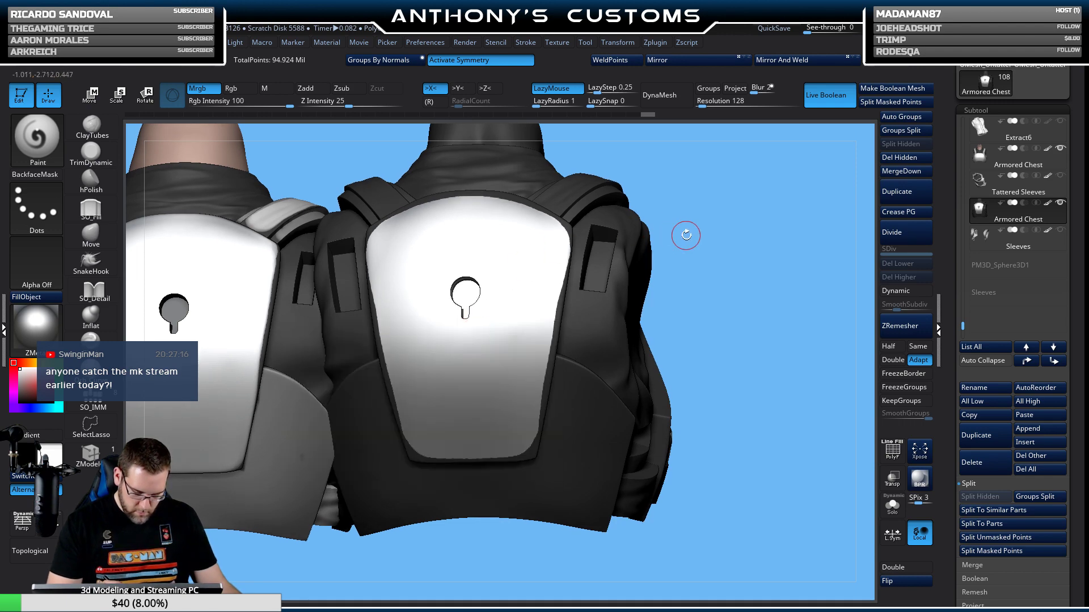
# Extend the white ZMetal paint over the back plate's upper side edges and into its lower corners.
pyautogui.moveTo(676, 234); pyautogui.dragTo(549, 267)
pyautogui.press('space')
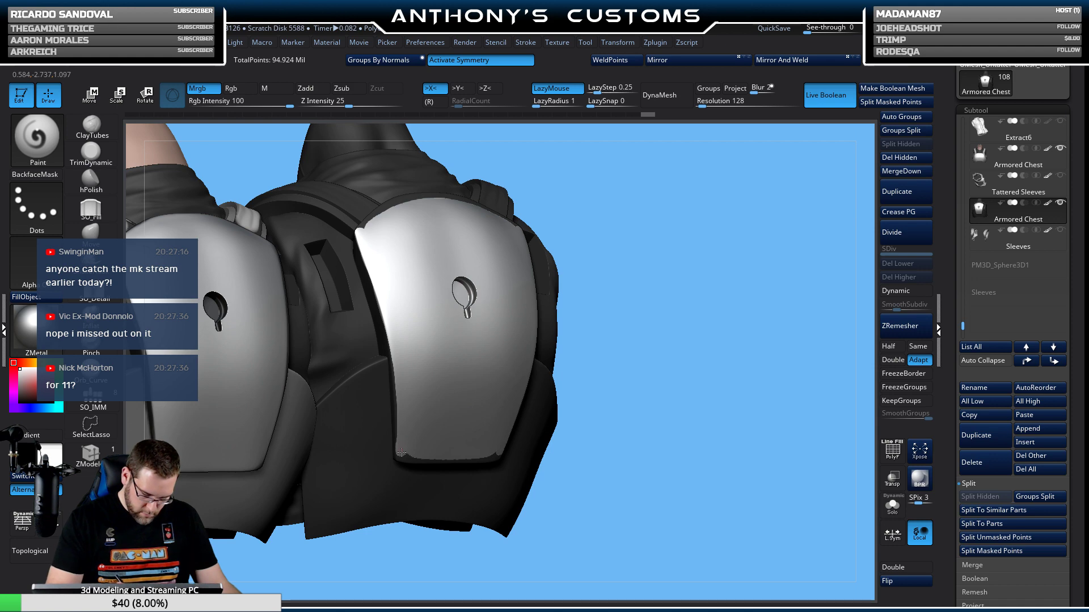
pyautogui.moveTo(595, 371); pyautogui.dragTo(629, 240)
pyautogui.moveTo(426, 299); pyautogui.dragTo(410, 325)
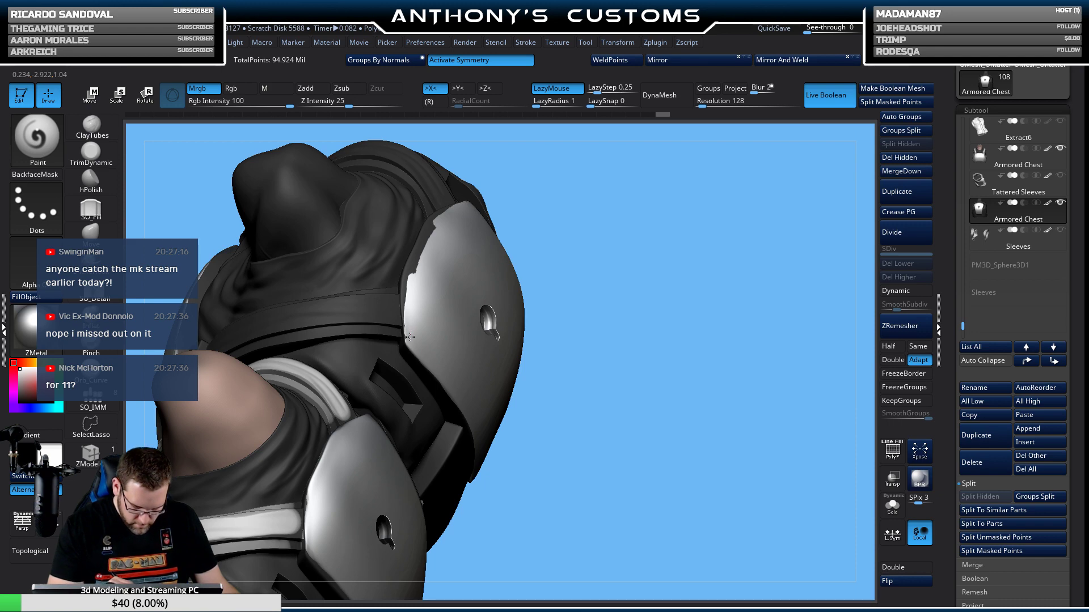
pyautogui.moveTo(419, 278); pyautogui.dragTo(635, 247, button='right')
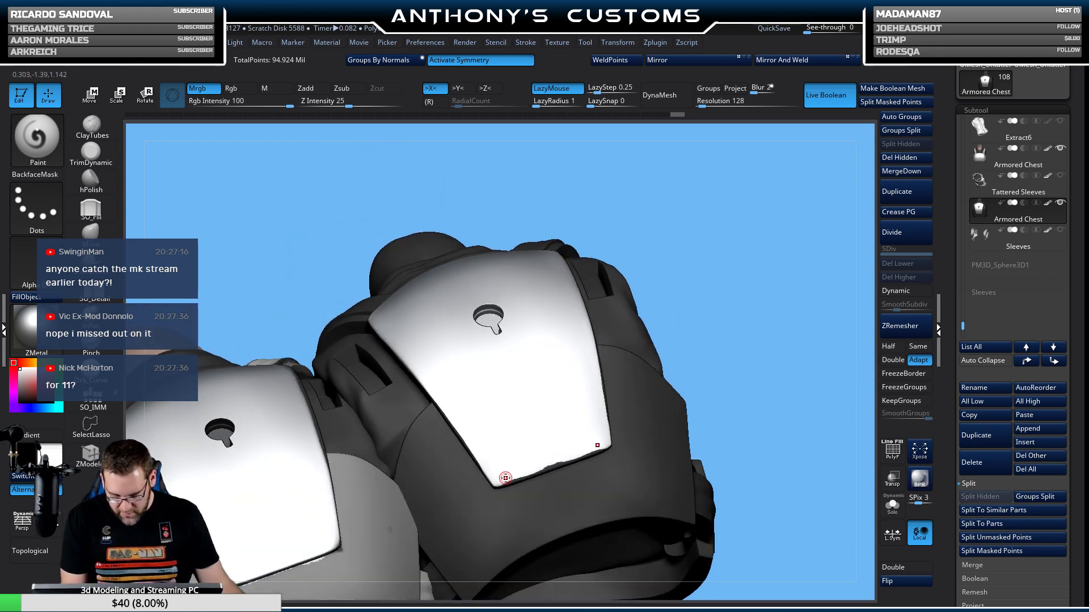
pyautogui.moveTo(741, 360); pyautogui.dragTo(613, 301, button='right')
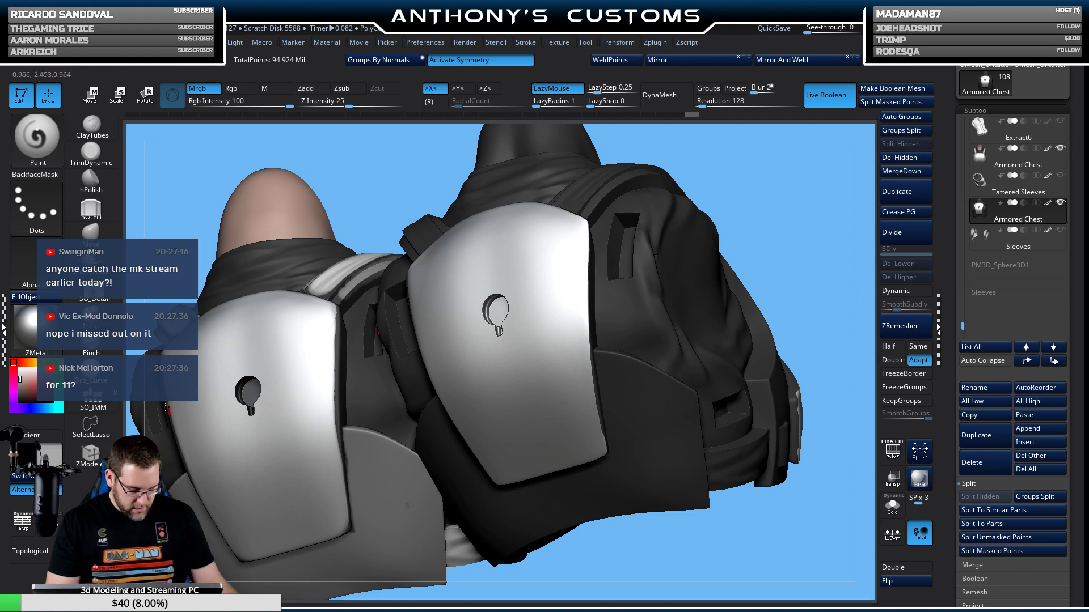
# Switch the paint to BasicMaterial in the medium grey of the painted chest's lower back panel.
pyautogui.click(23, 332)
pyautogui.click(323, 283)
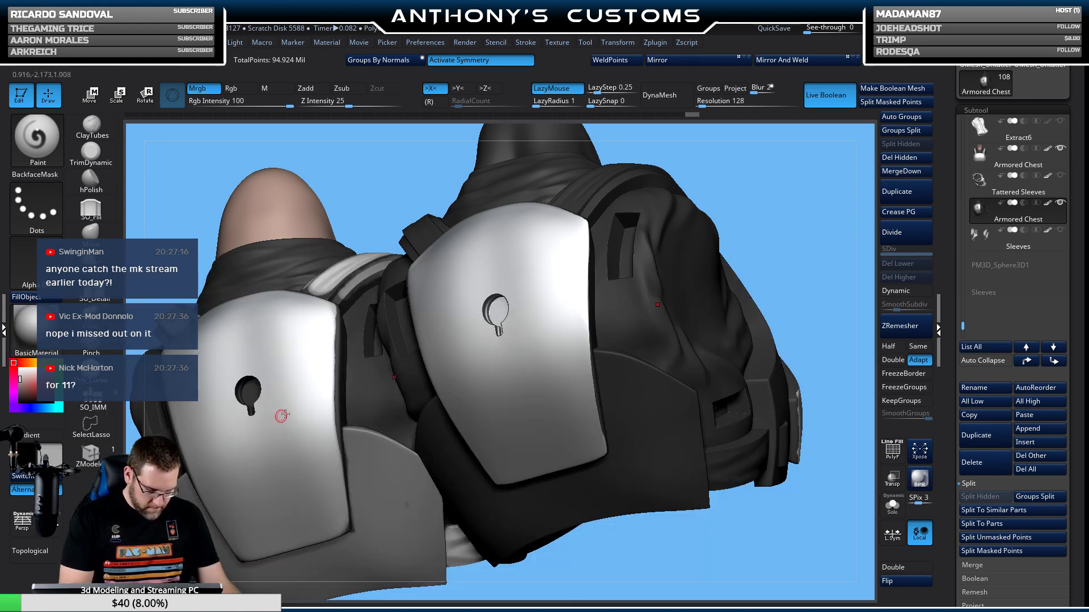
pyautogui.moveTo(743, 255); pyautogui.dragTo(787, 247, button='right')
pyautogui.press('space')
pyautogui.moveTo(997, 159)
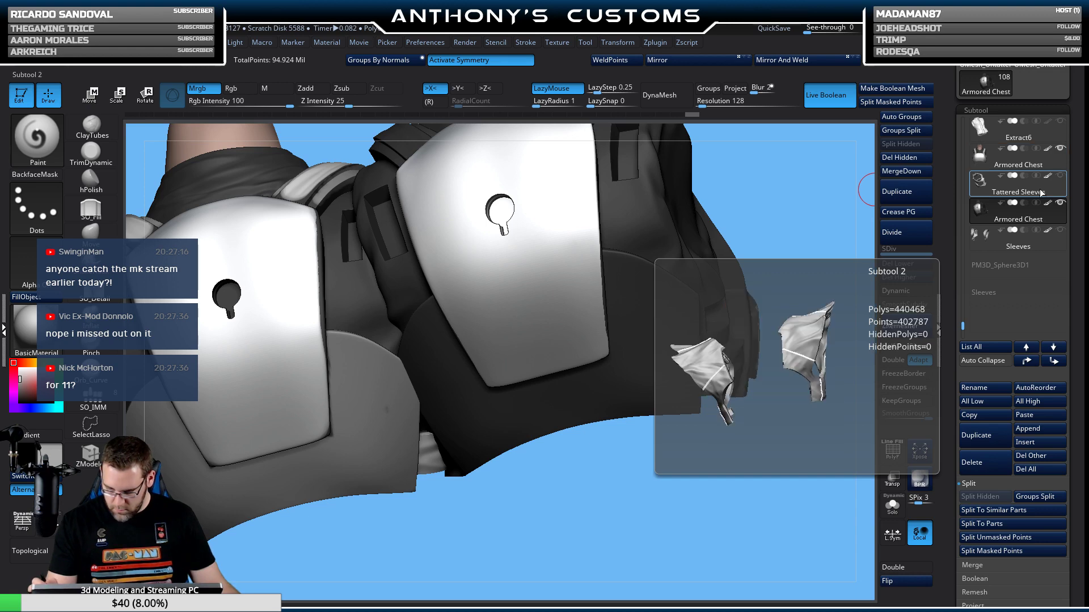
# Move the painted Armored Chest farther from the new one, and reselect the new Armored Chest for painting.
pyautogui.click(1005, 162)
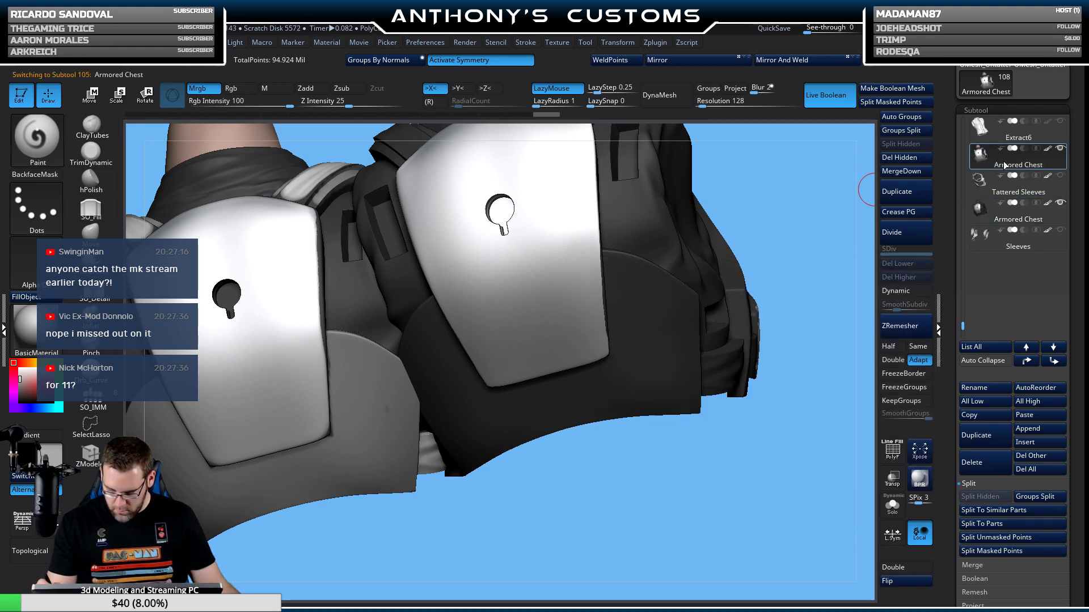
pyautogui.press('w')
pyautogui.moveTo(431, 382); pyautogui.dragTo(737, 500, button='right')
pyautogui.click(1018, 211)
pyautogui.moveTo(828, 383)
pyautogui.mouseDown(button='right')
pyautogui.moveTo(726, 427)
pyautogui.moveTo(712, 369)
pyautogui.mouseUp(button='right')
pyautogui.press('q')
# Paint medium grey patches on the lower back panel on both sides of the white plate.
pyautogui.moveTo(631, 267)
pyautogui.mouseDown()
pyautogui.moveTo(629, 346)
pyautogui.moveTo(616, 262)
pyautogui.moveTo(623, 340)
pyautogui.mouseUp()
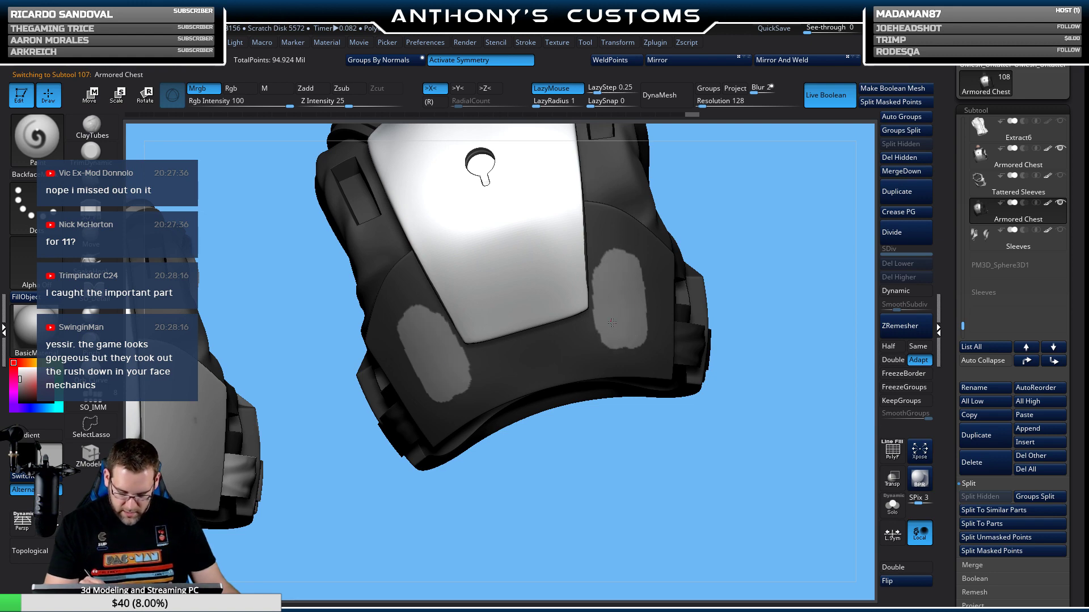
pyautogui.moveTo(757, 190); pyautogui.dragTo(743, 193, button='right')
pyautogui.moveTo(610, 238); pyautogui.dragTo(608, 310)
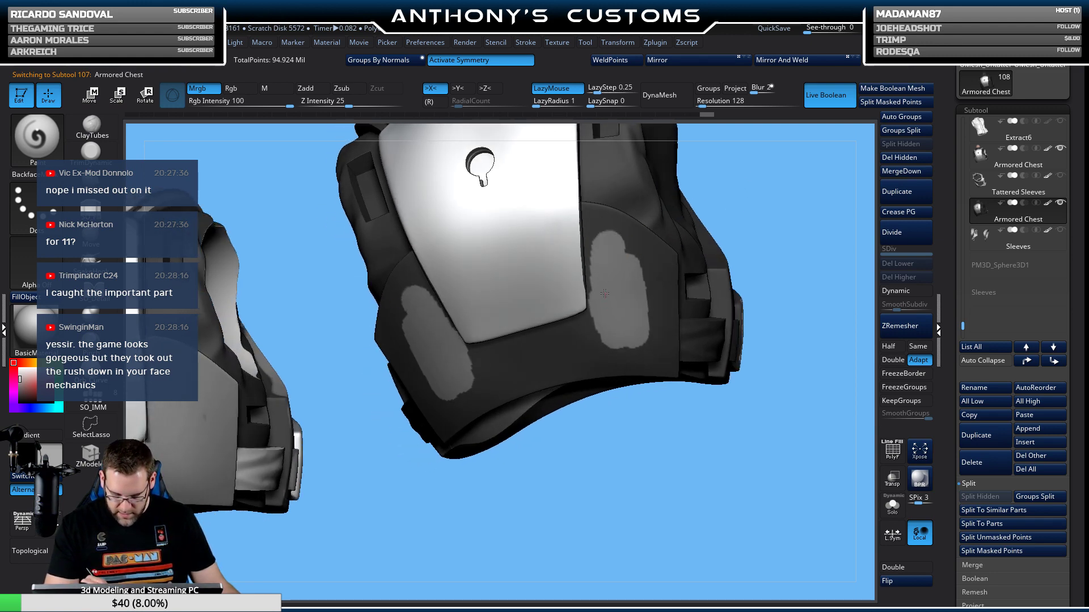
pyautogui.moveTo(785, 193)
pyautogui.mouseDown(button='right')
pyautogui.moveTo(780, 166)
pyautogui.moveTo(741, 287)
pyautogui.mouseUp(button='right')
pyautogui.press('shift')
pyautogui.moveTo(669, 308)
pyautogui.mouseDown()
pyautogui.moveTo(709, 267)
pyautogui.moveTo(731, 431)
pyautogui.moveTo(688, 334)
pyautogui.mouseUp()
pyautogui.press('space')
pyautogui.moveTo(593, 184)
pyautogui.mouseDown()
pyautogui.moveTo(573, 218)
pyautogui.moveTo(566, 277)
pyautogui.moveTo(554, 143)
pyautogui.moveTo(572, 184)
pyautogui.mouseUp()
pyautogui.moveTo(666, 377); pyautogui.dragTo(607, 213, button='right')
pyautogui.moveTo(604, 274); pyautogui.dragTo(602, 443)
# Spread the medium grey paint across the lower back panel beneath and beside the white plate.
pyautogui.press('space')
pyautogui.moveTo(584, 352); pyautogui.dragTo(618, 351)
pyautogui.moveTo(593, 276)
pyautogui.mouseDown()
pyautogui.moveTo(624, 340)
pyautogui.moveTo(621, 391)
pyautogui.mouseUp()
pyautogui.moveTo(580, 357)
pyautogui.mouseDown(button='right')
pyautogui.moveTo(498, 316)
pyautogui.moveTo(718, 221)
pyautogui.moveTo(636, 295)
pyautogui.mouseUp(button='right')
pyautogui.moveTo(635, 295)
pyautogui.mouseDown()
pyautogui.moveTo(409, 374)
pyautogui.moveTo(652, 272)
pyautogui.moveTo(556, 336)
pyautogui.moveTo(435, 349)
pyautogui.moveTo(374, 369)
pyautogui.mouseUp()
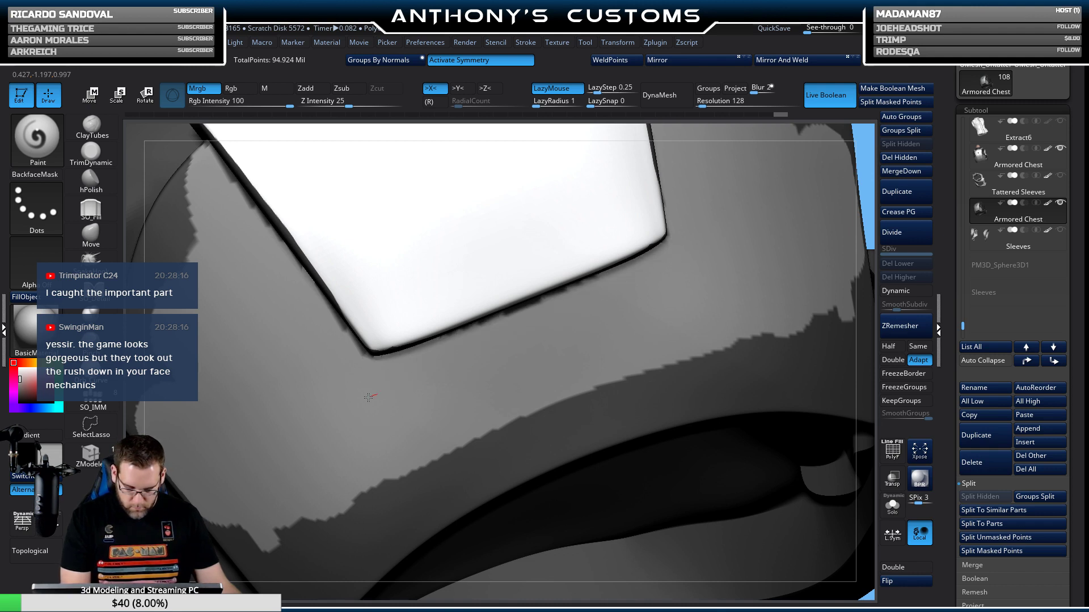
pyautogui.moveTo(335, 510); pyautogui.dragTo(705, 363)
pyautogui.moveTo(705, 360); pyautogui.dragTo(370, 335, button='right')
pyautogui.moveTo(370, 334)
pyautogui.mouseDown()
pyautogui.moveTo(453, 392)
pyautogui.moveTo(674, 266)
pyautogui.mouseUp()
# Fill the lower back panel's side edges, corners and upper tip with medium grey paint.
pyautogui.moveTo(652, 236); pyautogui.dragTo(574, 245, button='right')
pyautogui.rightClick(574, 245)
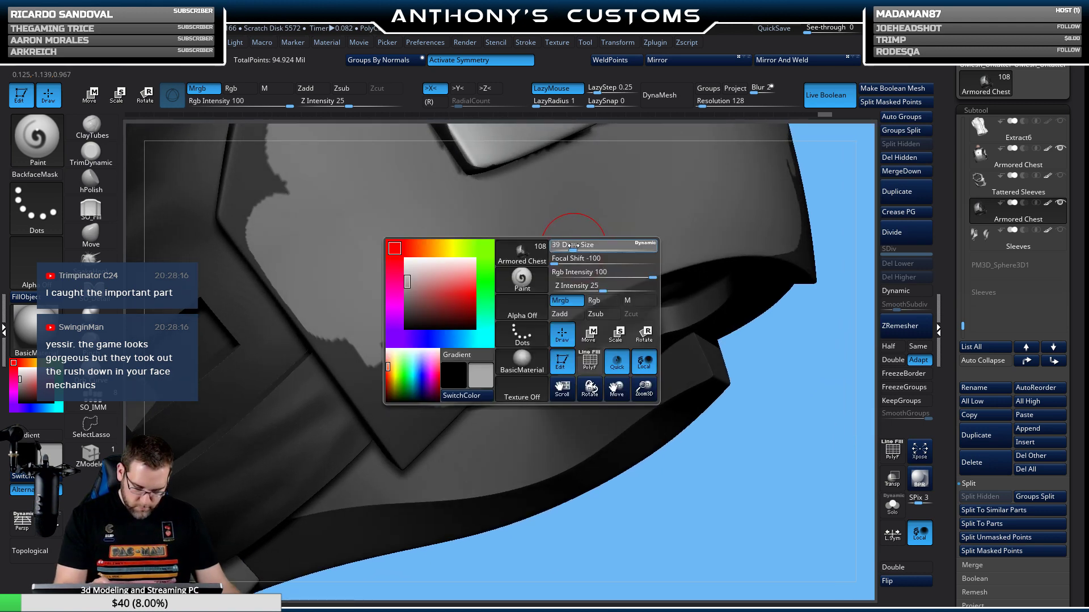
pyautogui.moveTo(241, 233); pyautogui.dragTo(268, 265)
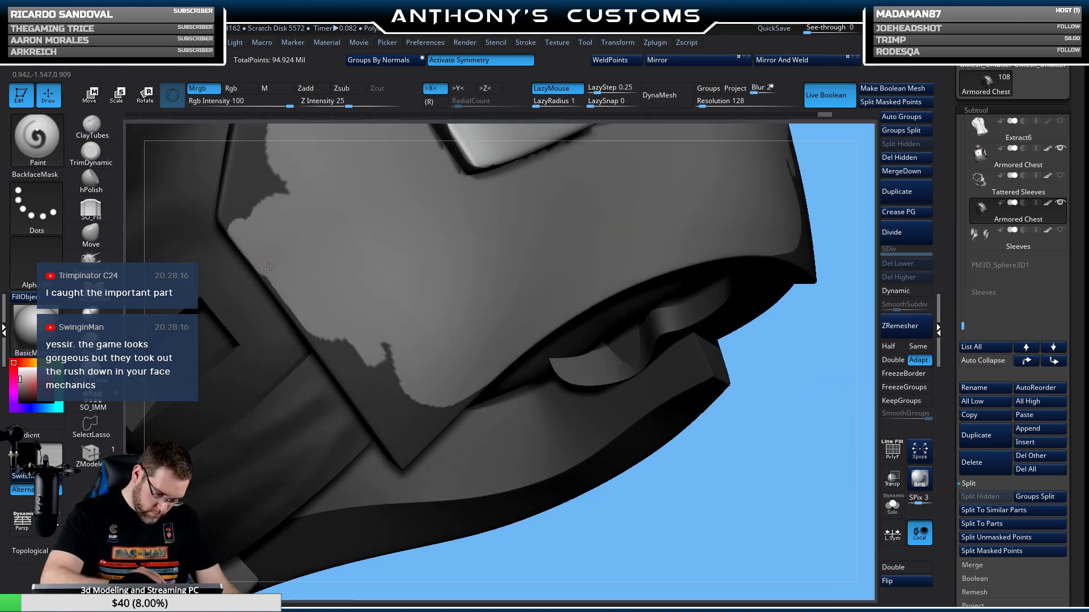
pyautogui.moveTo(299, 309)
pyautogui.mouseDown()
pyautogui.moveTo(396, 443)
pyautogui.moveTo(437, 414)
pyautogui.moveTo(411, 417)
pyautogui.moveTo(389, 386)
pyautogui.moveTo(377, 391)
pyautogui.mouseUp()
pyautogui.moveTo(384, 340); pyautogui.dragTo(381, 379, button='right')
pyautogui.moveTo(355, 390)
pyautogui.mouseDown()
pyautogui.moveTo(328, 419)
pyautogui.moveTo(332, 326)
pyautogui.moveTo(383, 215)
pyautogui.mouseUp()
pyautogui.moveTo(382, 177)
pyautogui.mouseDown()
pyautogui.moveTo(340, 261)
pyautogui.moveTo(371, 216)
pyautogui.mouseUp()
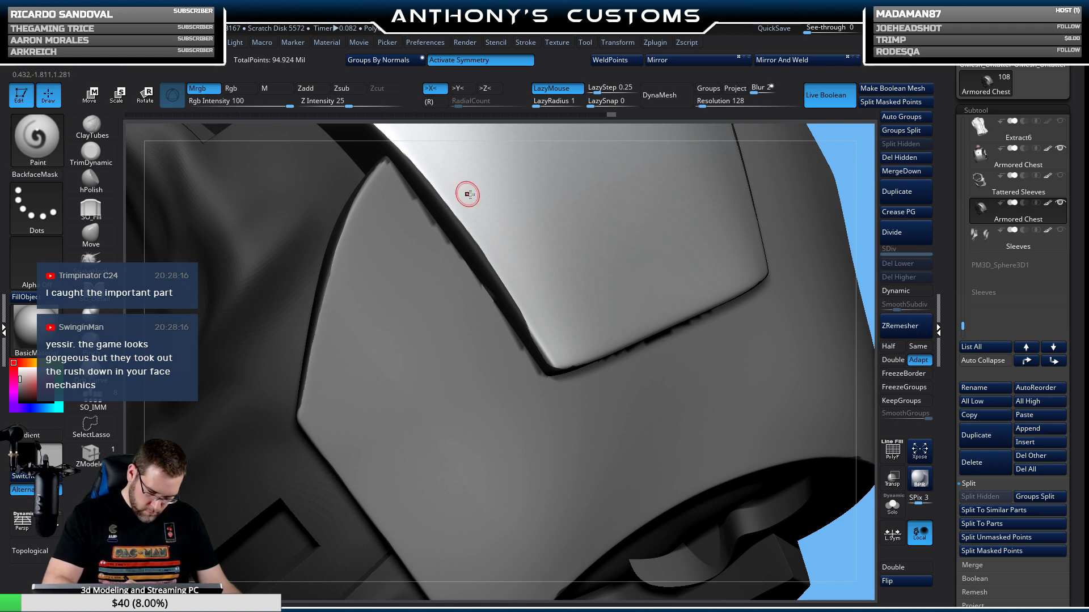
# Paint the front plate's side frame, its side buckle and the lower rim medium grey.
pyautogui.press('f')
pyautogui.moveTo(607, 202); pyautogui.dragTo(456, 276)
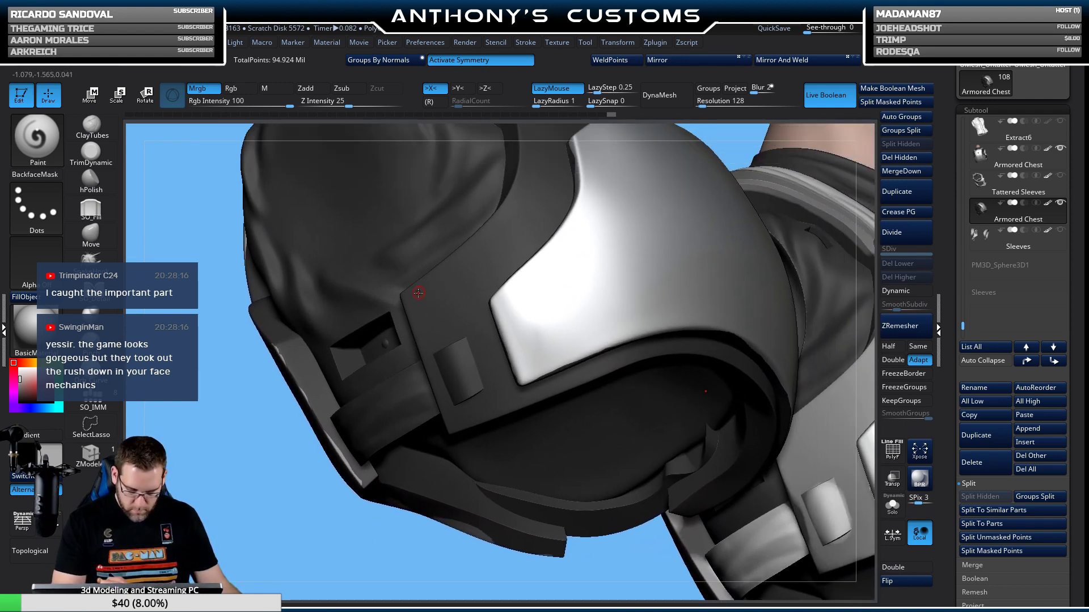
pyautogui.press('space')
pyautogui.moveTo(425, 298)
pyautogui.mouseDown()
pyautogui.moveTo(510, 222)
pyautogui.moveTo(534, 166)
pyautogui.mouseUp()
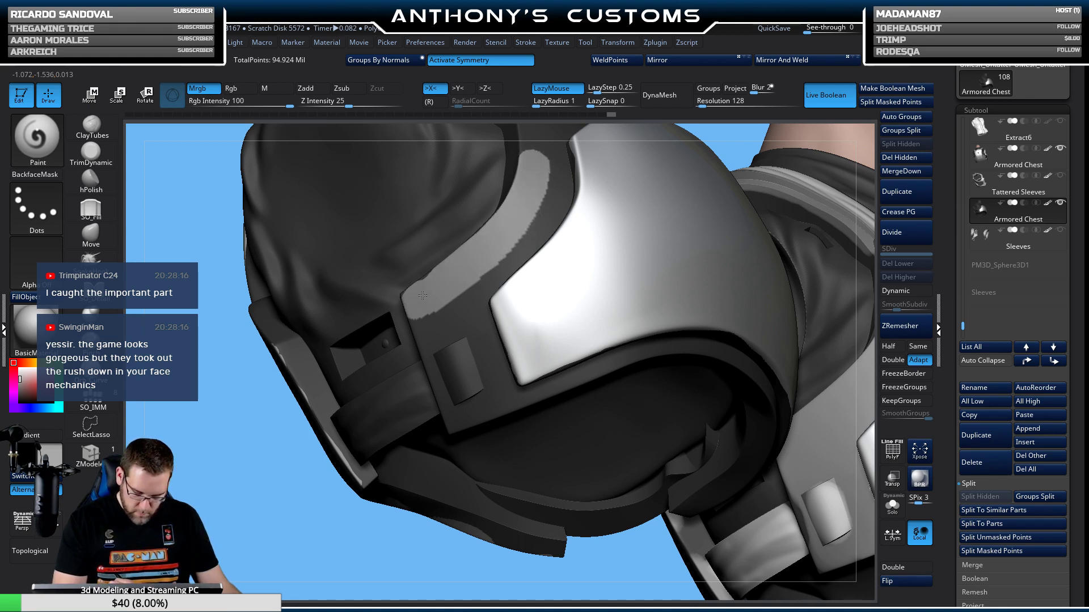
pyautogui.moveTo(412, 302)
pyautogui.mouseDown()
pyautogui.moveTo(456, 392)
pyautogui.moveTo(480, 400)
pyautogui.moveTo(466, 325)
pyautogui.mouseUp()
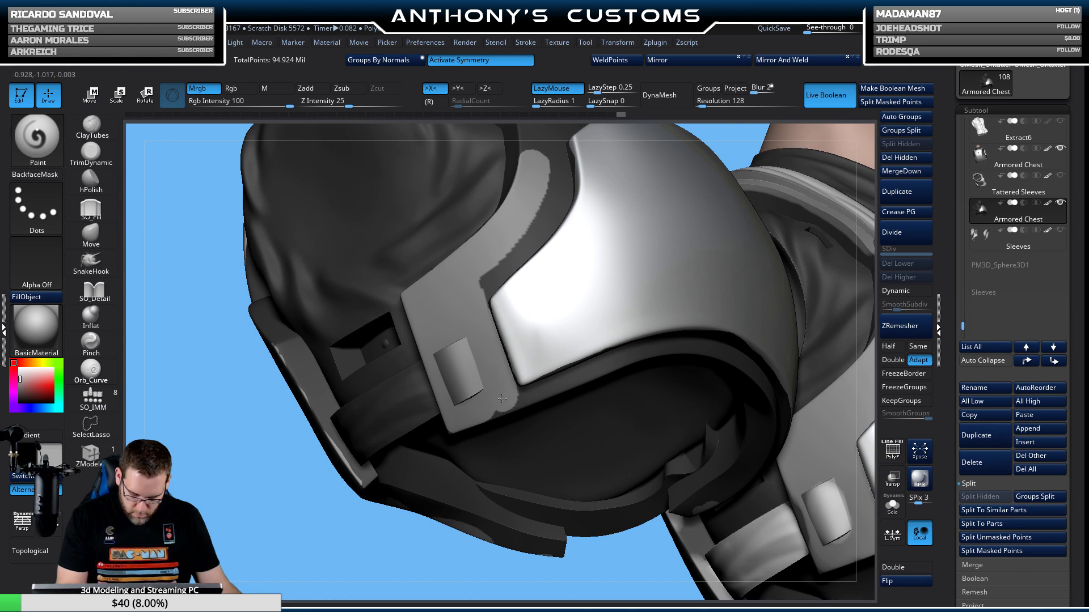
pyautogui.press('space')
pyautogui.moveTo(474, 395); pyautogui.dragTo(520, 406, button='right')
pyautogui.moveTo(519, 405)
pyautogui.mouseDown()
pyautogui.moveTo(659, 351)
pyautogui.moveTo(760, 362)
pyautogui.mouseUp()
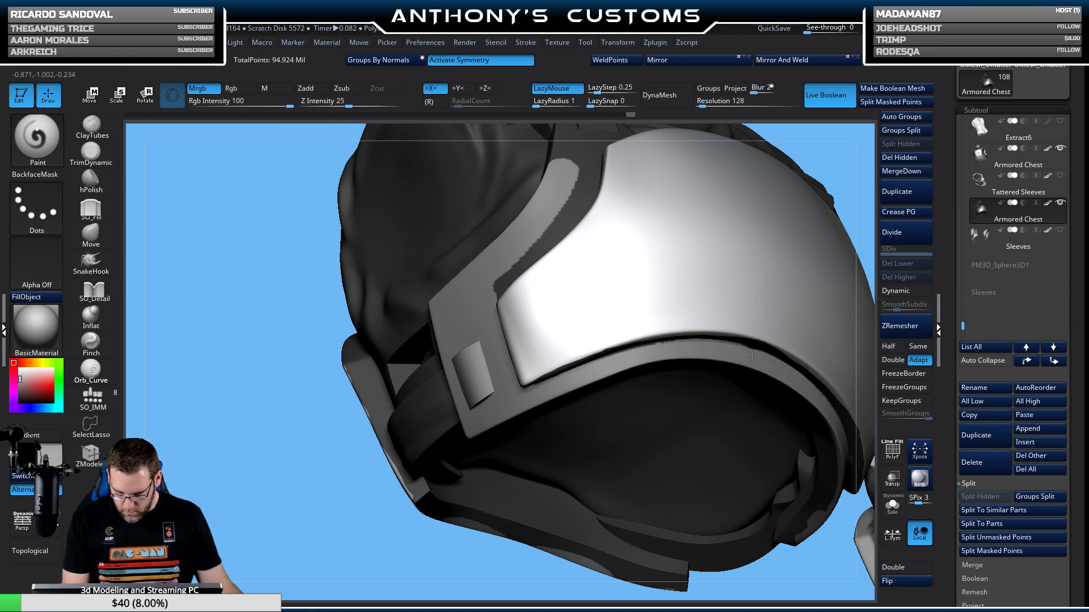
# Paint the frame beside the front plate medium grey up to and including the shoulder strap buckle.
pyautogui.moveTo(540, 356); pyautogui.dragTo(442, 231, button='right')
pyautogui.moveTo(421, 306)
pyautogui.mouseDown()
pyautogui.moveTo(423, 442)
pyautogui.moveTo(434, 425)
pyautogui.mouseUp()
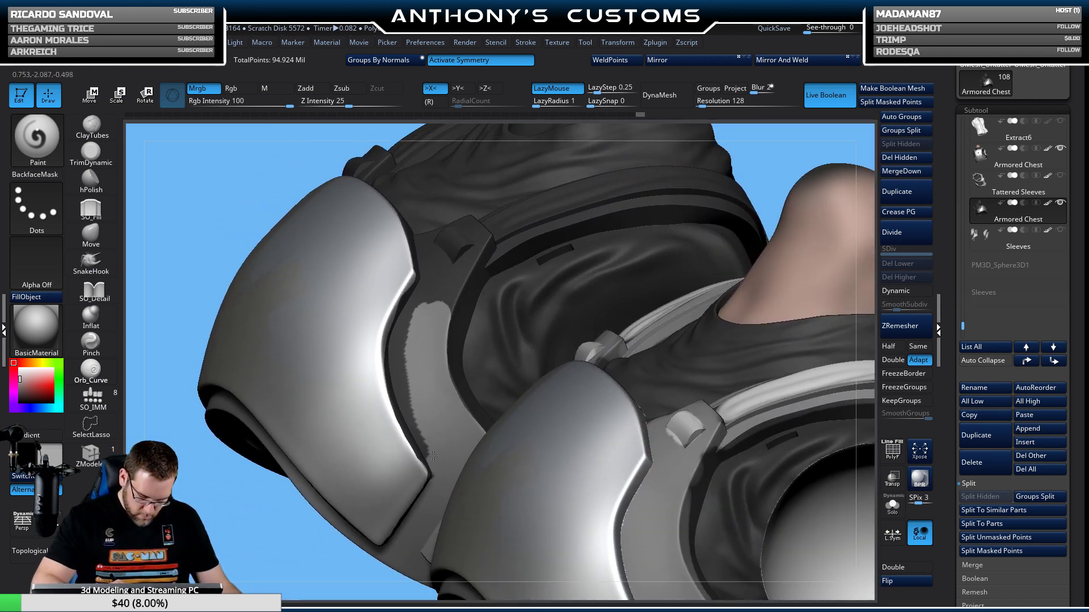
pyautogui.moveTo(399, 388)
pyautogui.mouseDown()
pyautogui.moveTo(415, 302)
pyautogui.moveTo(440, 322)
pyautogui.mouseUp()
pyautogui.moveTo(481, 239)
pyautogui.mouseDown()
pyautogui.moveTo(451, 254)
pyautogui.moveTo(424, 250)
pyautogui.mouseUp()
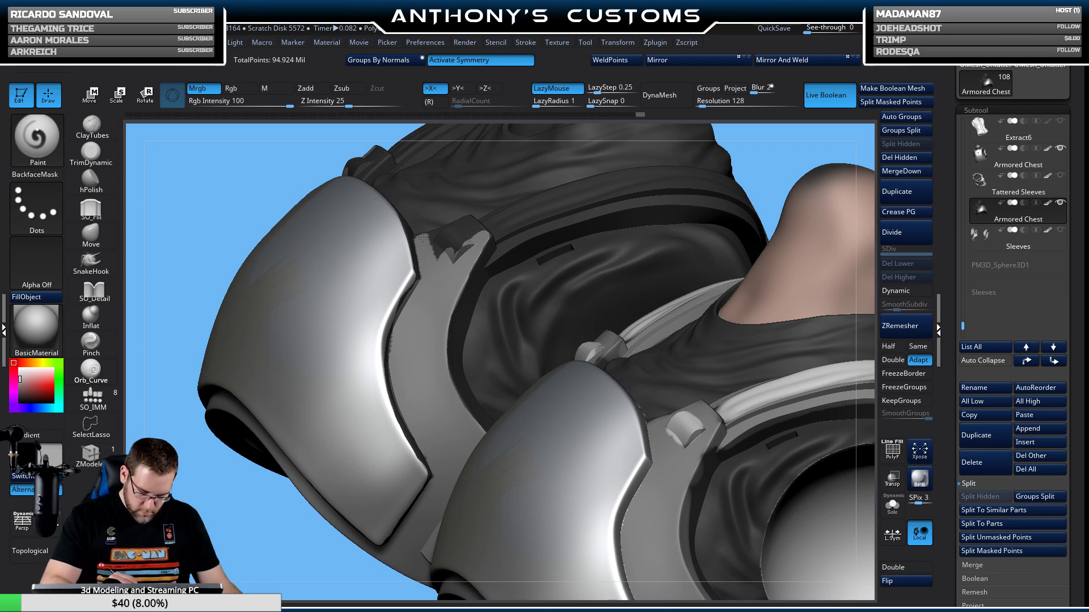
pyautogui.keyDown('ctrl'); pyautogui.moveTo(440, 259); pyautogui.dragTo(421, 226, button='right'); pyautogui.keyUp('ctrl')
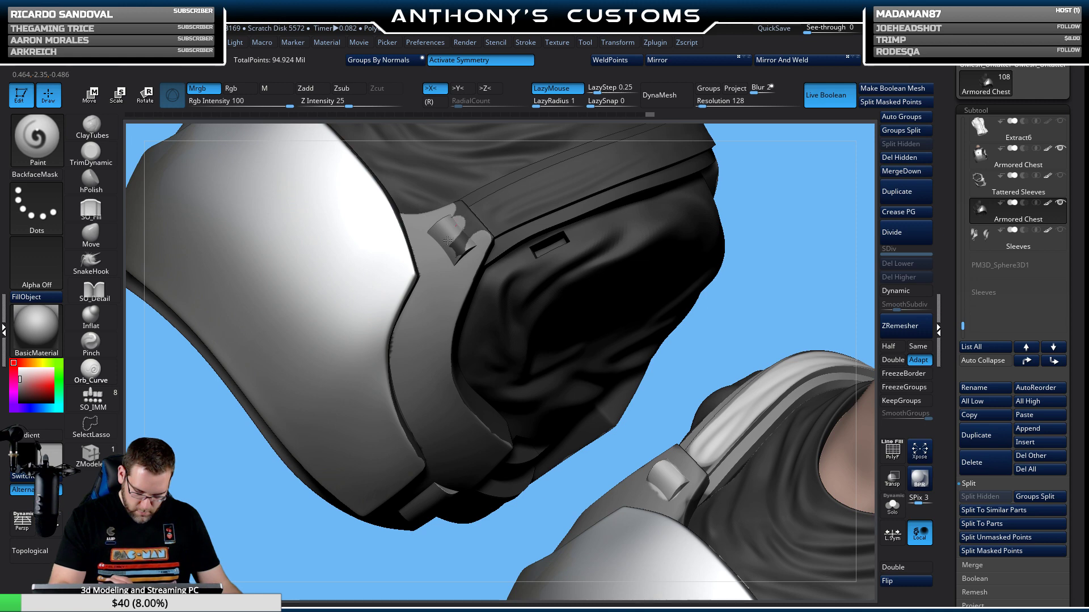
pyautogui.moveTo(464, 248); pyautogui.dragTo(459, 217)
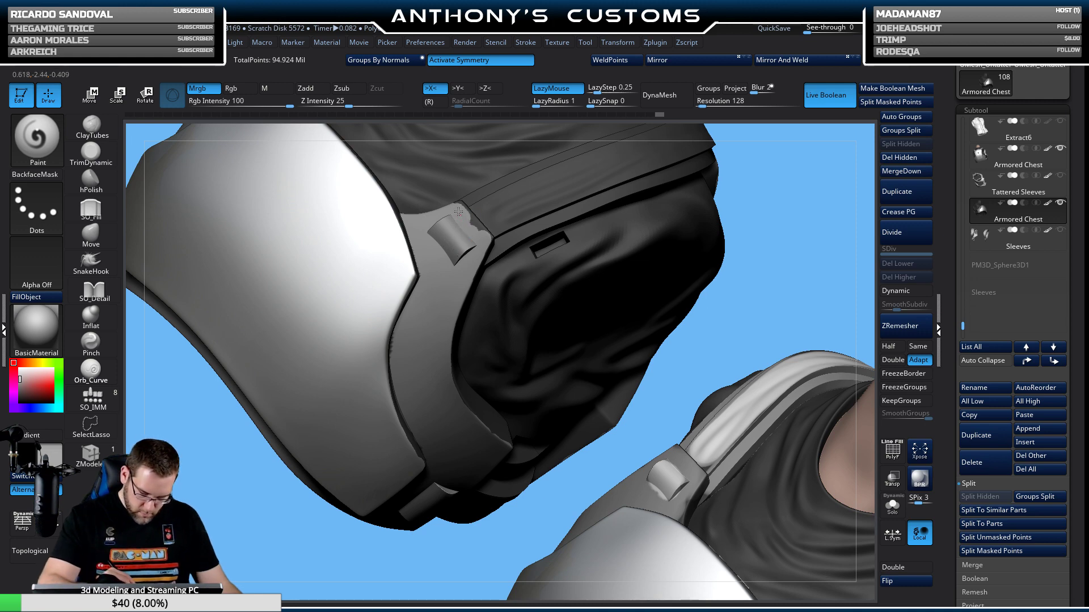
# Sample the painted chest's light grey shoulder strap colour and paint the new strap's outer edge with it.
pyautogui.keyDown('ctrl'); pyautogui.moveTo(563, 286); pyautogui.dragTo(753, 317, button='right'); pyautogui.keyUp('ctrl')
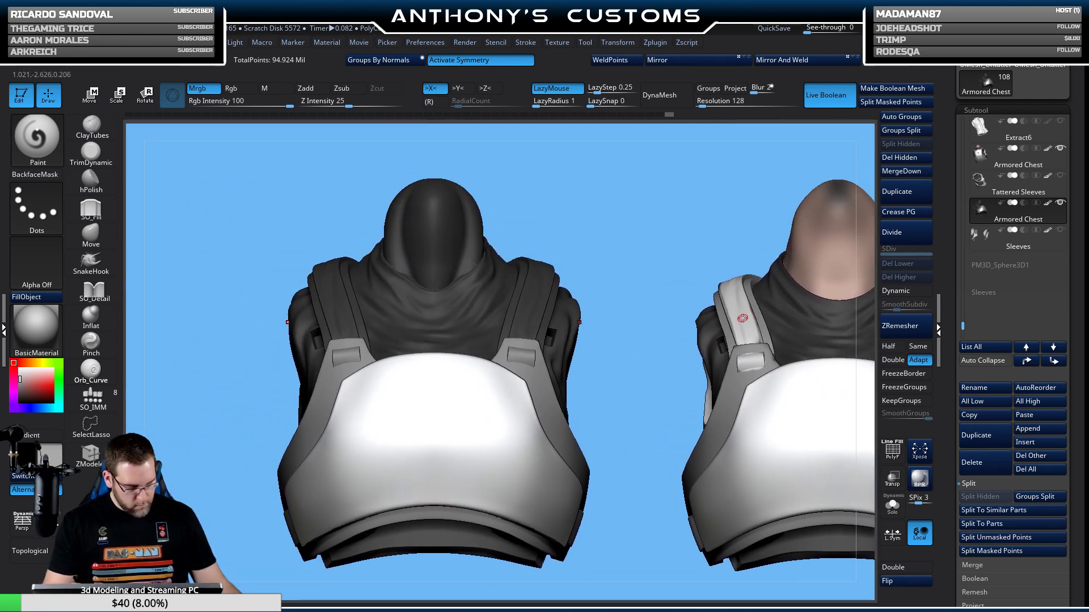
pyautogui.press('c')
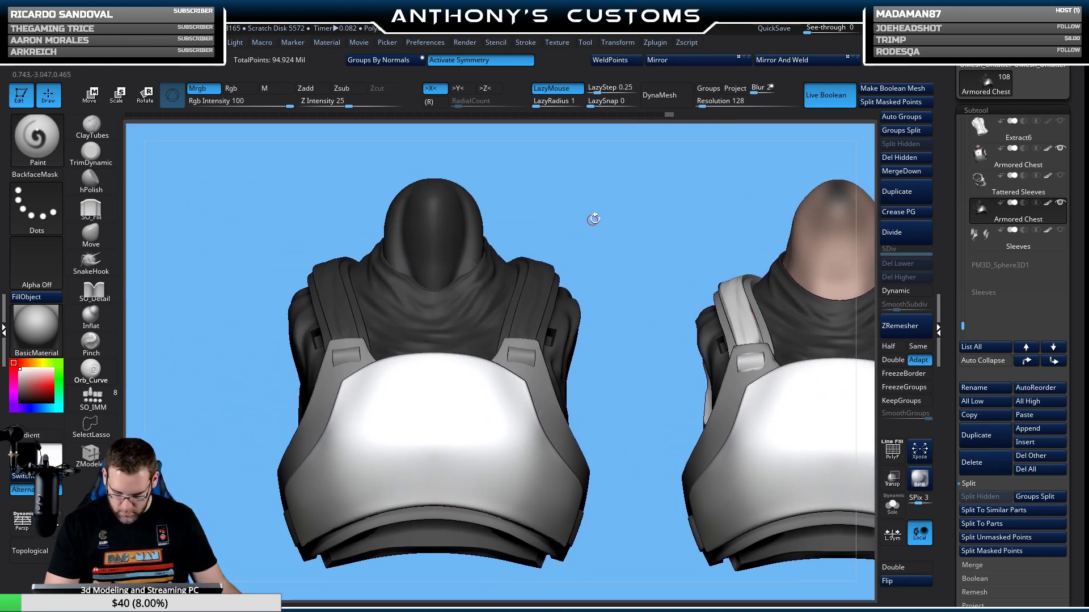
pyautogui.moveTo(726, 280); pyautogui.dragTo(546, 305, button='right')
pyautogui.moveTo(547, 346); pyautogui.dragTo(565, 287)
pyautogui.moveTo(596, 228); pyautogui.dragTo(634, 218, button='right')
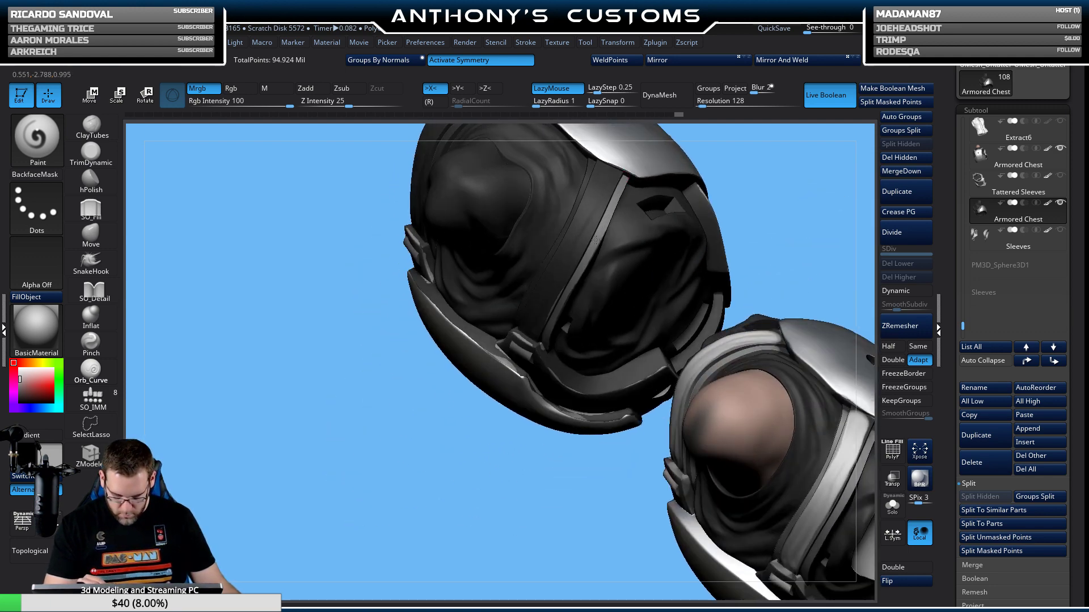
pyautogui.moveTo(606, 172); pyautogui.dragTo(593, 165, button='right')
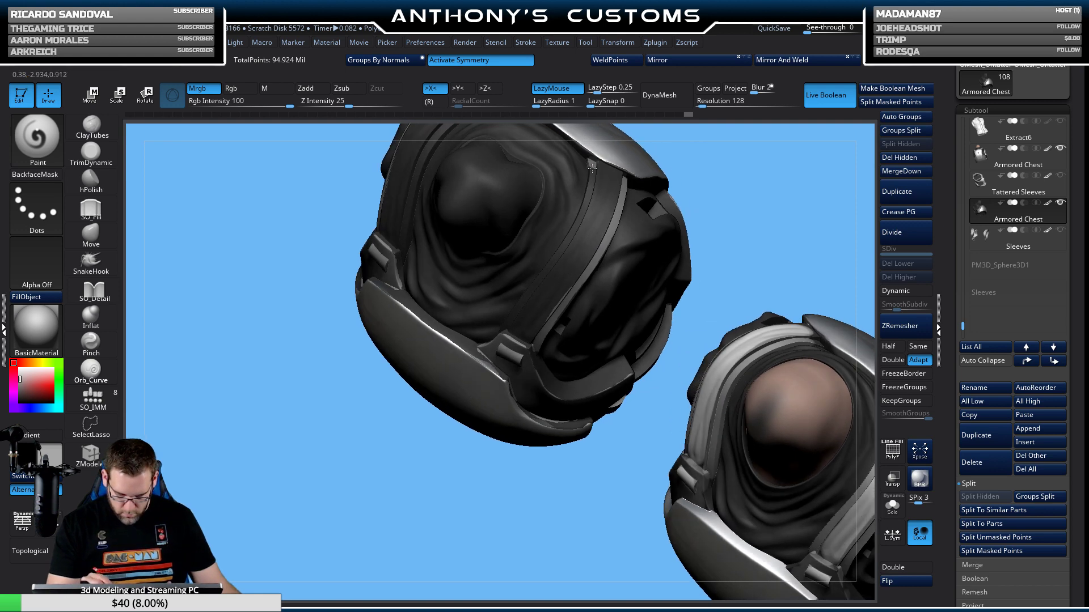
# Fill the shoulder straps with light grey paint from the front buckles over to the back plate.
pyautogui.moveTo(426, 480); pyautogui.dragTo(527, 282, button='right')
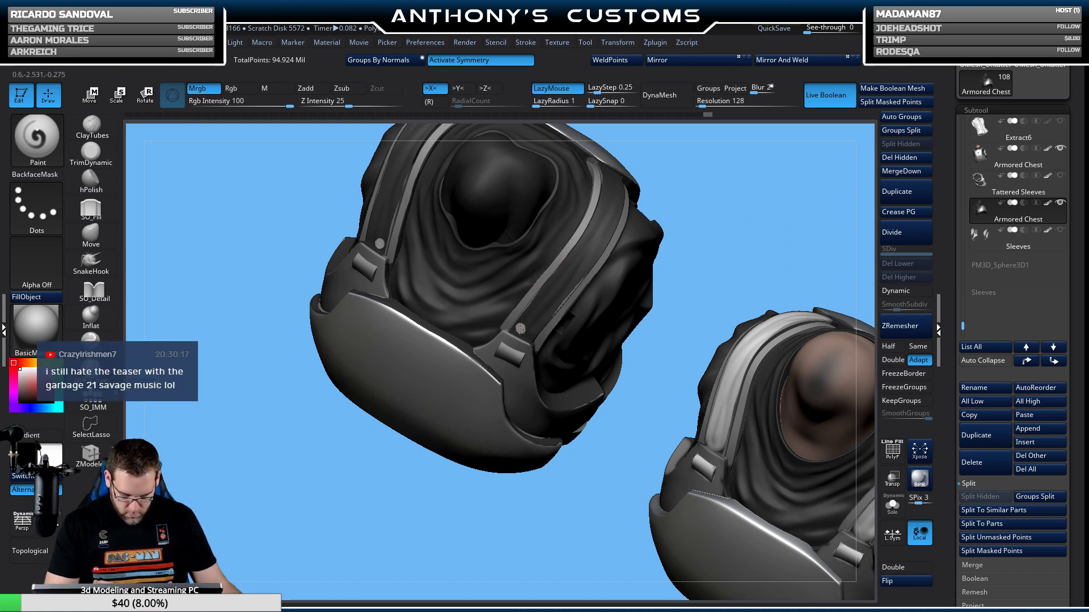
pyautogui.moveTo(515, 328)
pyautogui.mouseDown()
pyautogui.moveTo(561, 272)
pyautogui.moveTo(548, 289)
pyautogui.moveTo(562, 279)
pyautogui.moveTo(553, 300)
pyautogui.moveTo(565, 291)
pyautogui.mouseUp()
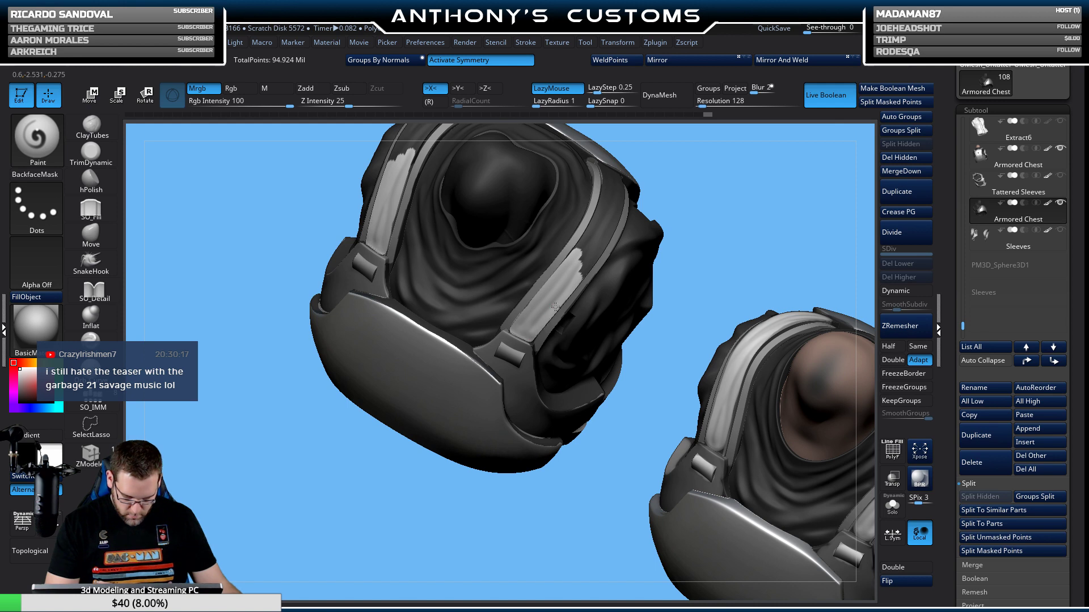
pyautogui.moveTo(601, 220)
pyautogui.mouseDown()
pyautogui.moveTo(570, 265)
pyautogui.moveTo(590, 257)
pyautogui.mouseUp()
pyautogui.moveTo(680, 272)
pyautogui.mouseDown()
pyautogui.moveTo(671, 262)
pyautogui.moveTo(652, 273)
pyautogui.mouseUp()
pyautogui.moveTo(541, 281); pyautogui.dragTo(536, 335)
pyautogui.moveTo(552, 299); pyautogui.dragTo(559, 262)
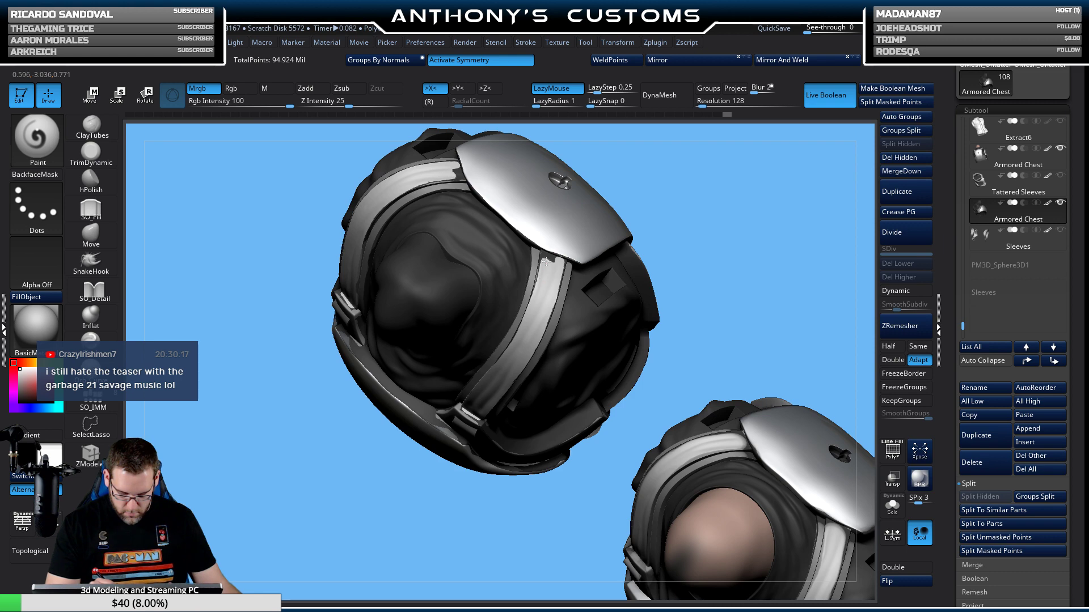
# Paint the shoulder buckles, side buckles and side straps light grey.
pyautogui.moveTo(689, 249)
pyautogui.mouseDown()
pyautogui.moveTo(501, 304)
pyautogui.moveTo(515, 315)
pyautogui.mouseUp()
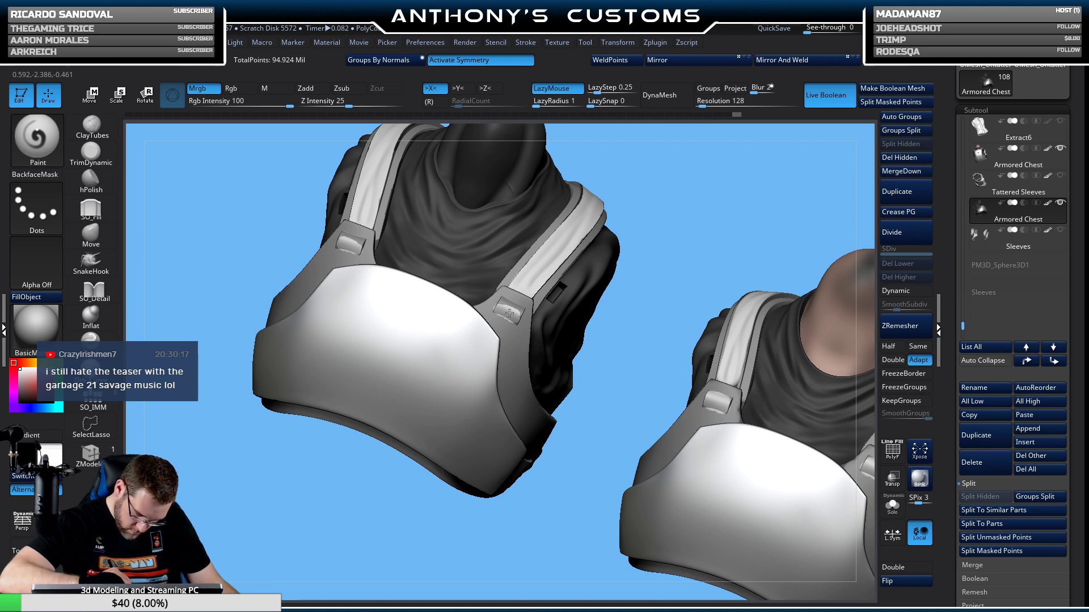
pyautogui.moveTo(631, 255); pyautogui.dragTo(563, 359)
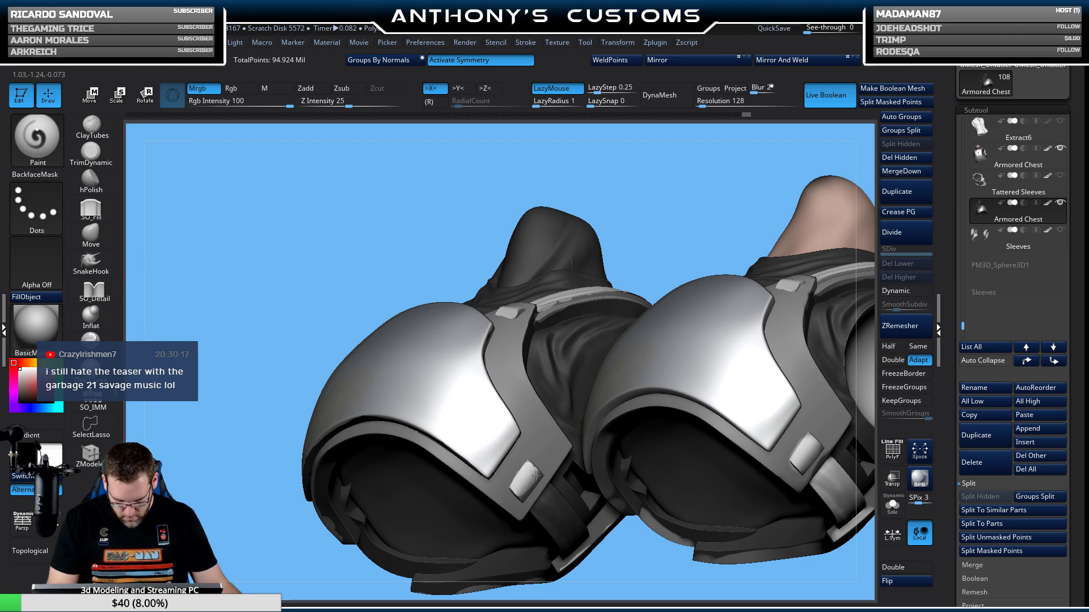
pyautogui.moveTo(656, 200)
pyautogui.mouseDown()
pyautogui.moveTo(683, 187)
pyautogui.moveTo(693, 243)
pyautogui.moveTo(656, 204)
pyautogui.moveTo(732, 273)
pyautogui.moveTo(685, 225)
pyautogui.mouseUp()
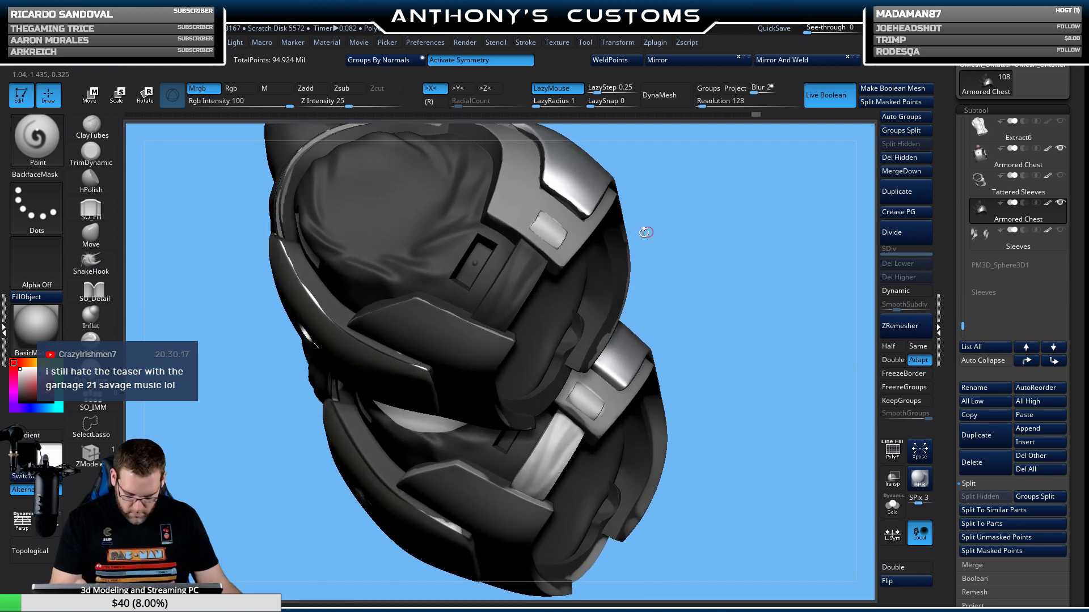
pyautogui.moveTo(520, 246); pyautogui.dragTo(495, 298)
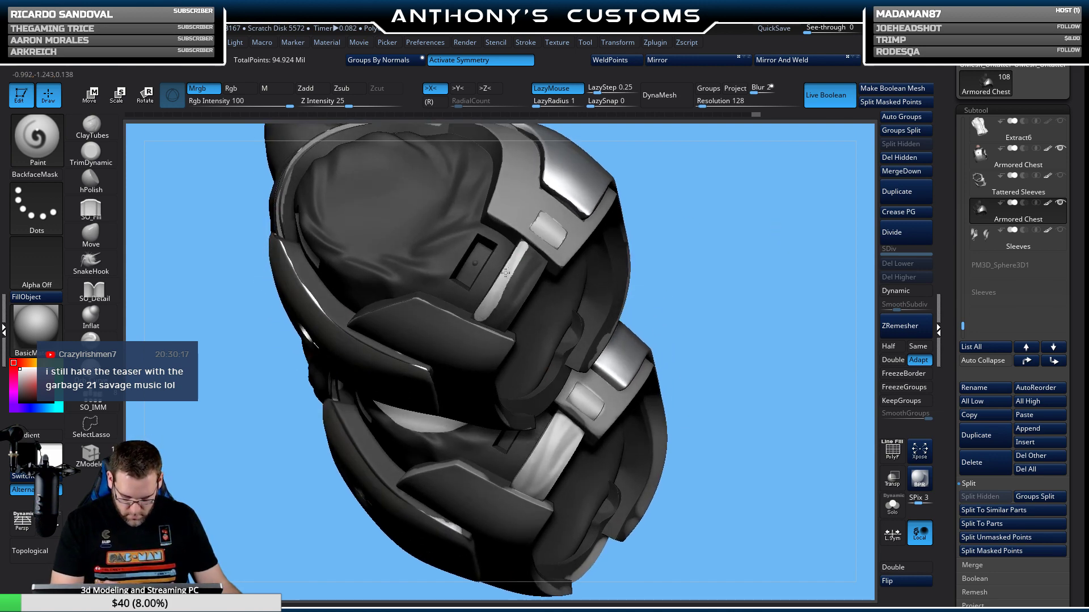
pyautogui.moveTo(503, 327)
pyautogui.mouseDown()
pyautogui.moveTo(523, 294)
pyautogui.moveTo(507, 297)
pyautogui.mouseUp()
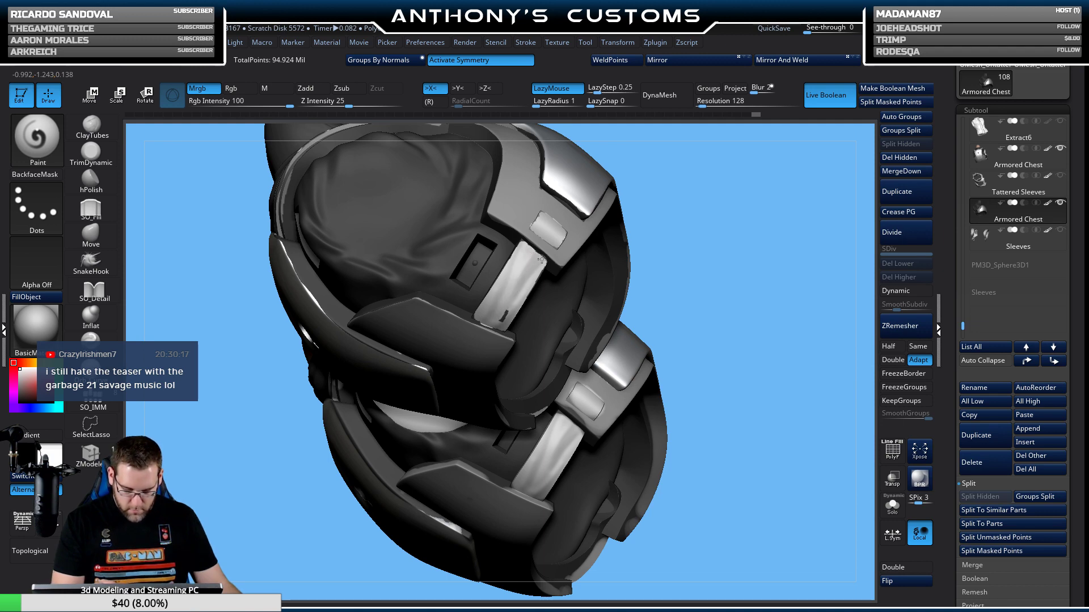
# Sample the painted chest's skin tone and paint the new Armored Chest's neck with it.
pyautogui.moveTo(735, 244); pyautogui.dragTo(655, 280)
pyautogui.press('c')
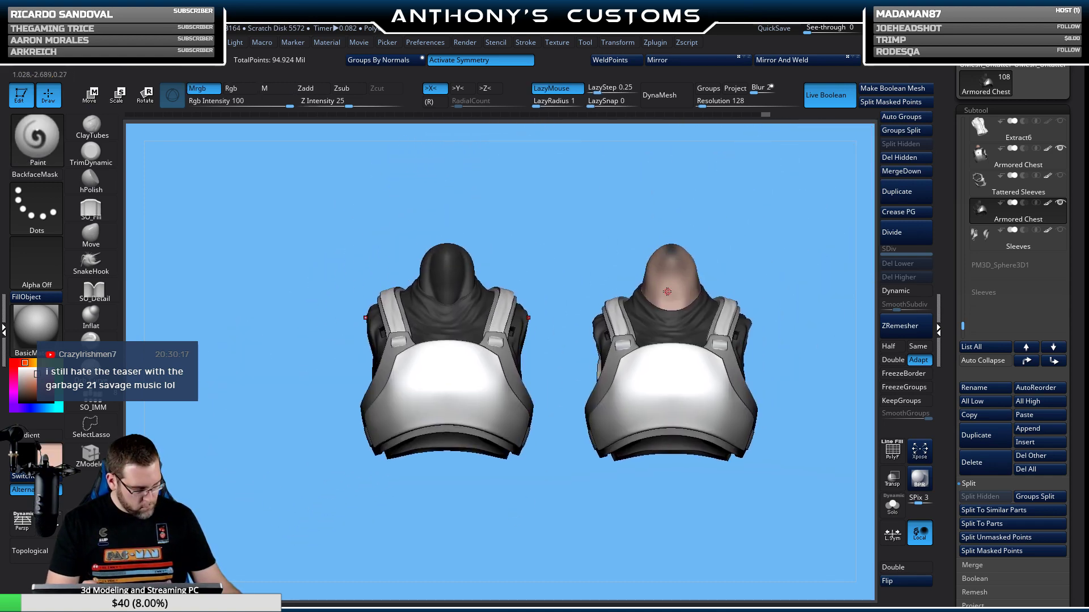
pyautogui.press('space')
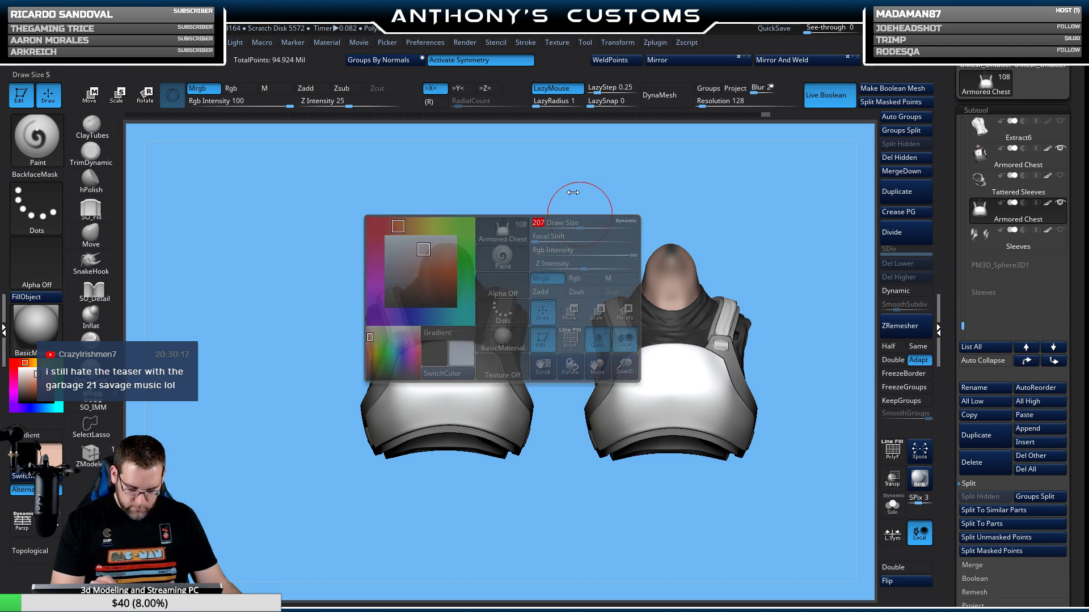
pyautogui.click(456, 260)
pyautogui.moveTo(554, 195)
pyautogui.mouseDown()
pyautogui.moveTo(554, 338)
pyautogui.moveTo(459, 238)
pyautogui.mouseUp()
pyautogui.moveTo(497, 324)
pyautogui.mouseDown()
pyautogui.moveTo(522, 396)
pyautogui.moveTo(518, 304)
pyautogui.mouseUp()
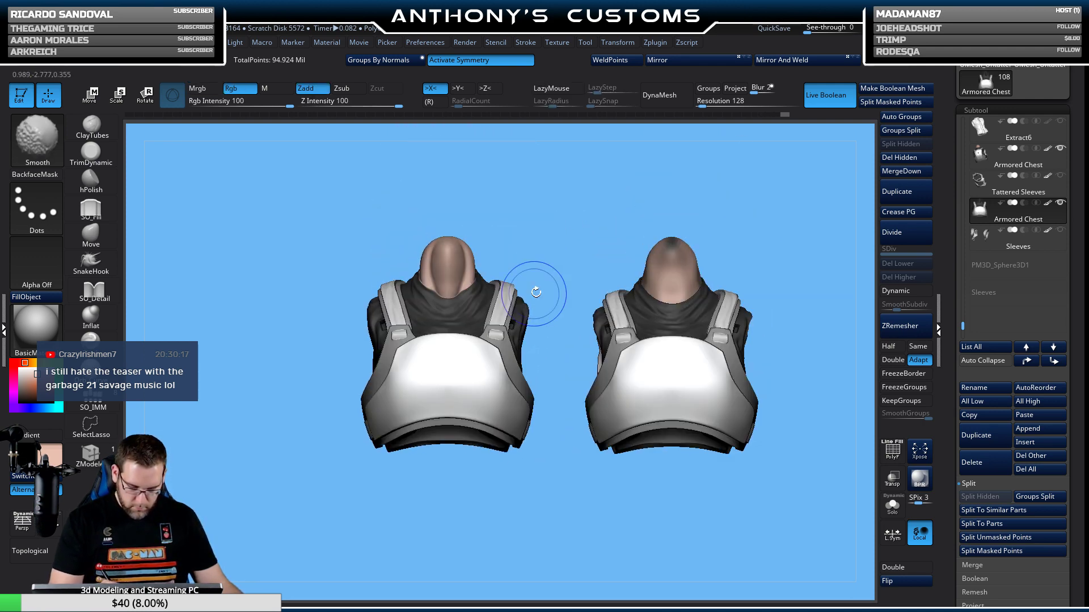
# Delete the old painted Armored Chest subtool, keeping the newly painted one.
pyautogui.click(1018, 159)
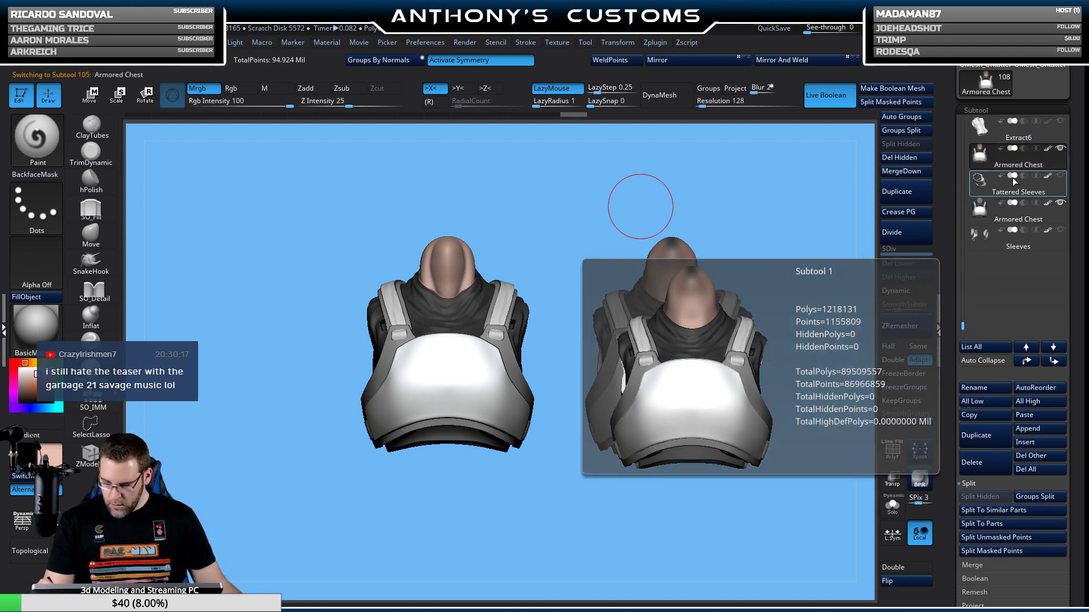
pyautogui.click(983, 467)
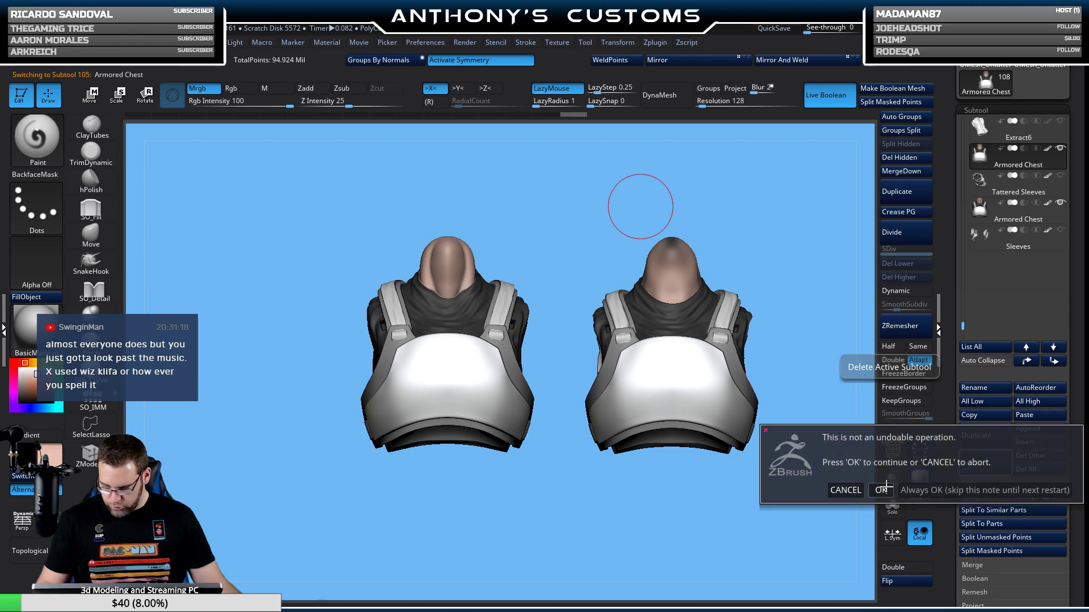
pyautogui.click(882, 490)
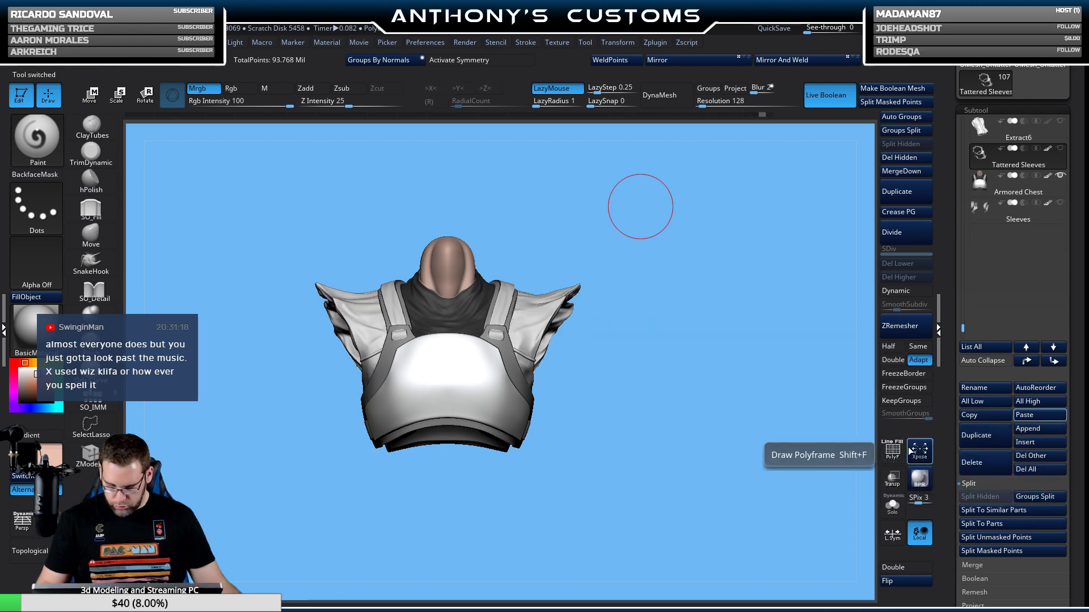
# Paint the Tattered Sleeves' fabric around one shoulder dark grey to match the scarf, leaving the piping light.
pyautogui.moveTo(764, 364)
pyautogui.mouseDown()
pyautogui.moveTo(662, 410)
pyautogui.moveTo(681, 398)
pyautogui.moveTo(712, 406)
pyautogui.mouseUp()
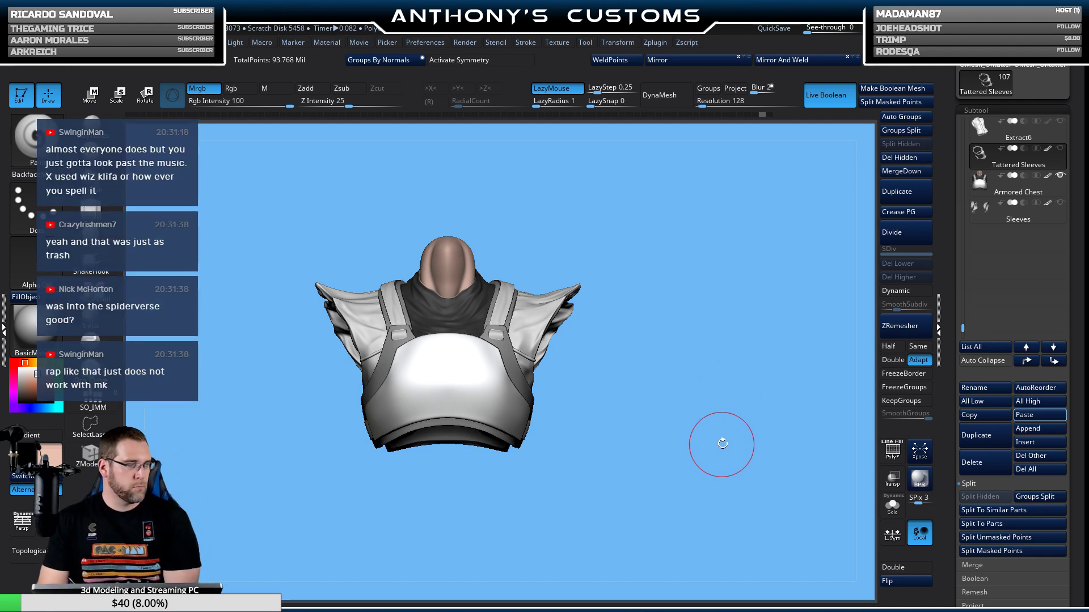
pyautogui.click(999, 176)
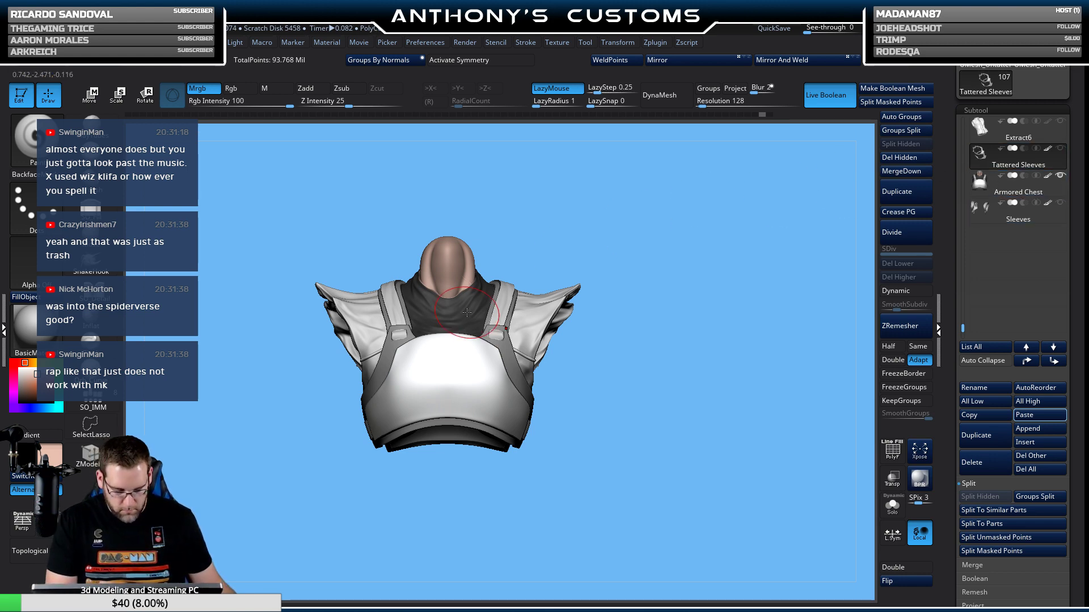
pyautogui.hotkey('shift', 'f')
pyautogui.moveTo(698, 277)
pyautogui.mouseDown()
pyautogui.moveTo(673, 301)
pyautogui.moveTo(675, 343)
pyautogui.moveTo(756, 359)
pyautogui.moveTo(762, 396)
pyautogui.moveTo(760, 284)
pyautogui.moveTo(704, 317)
pyautogui.moveTo(668, 263)
pyautogui.mouseUp()
pyautogui.hotkey('shift', 'f')
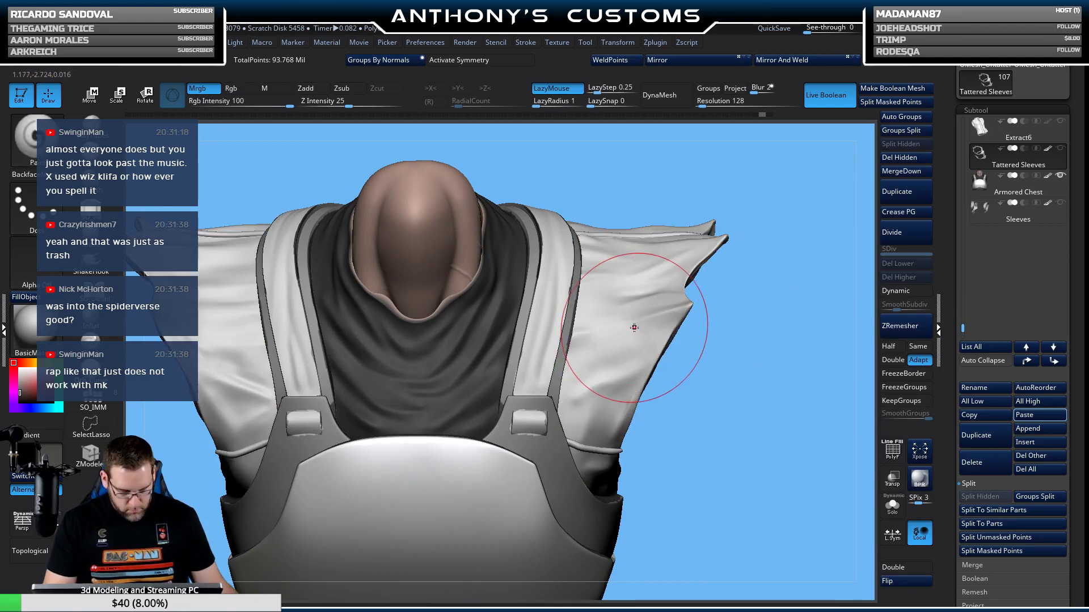
pyautogui.moveTo(677, 349)
pyautogui.mouseDown()
pyautogui.moveTo(681, 318)
pyautogui.moveTo(613, 306)
pyautogui.moveTo(621, 244)
pyautogui.moveTo(651, 214)
pyautogui.moveTo(568, 187)
pyautogui.moveTo(579, 385)
pyautogui.moveTo(629, 396)
pyautogui.moveTo(705, 478)
pyautogui.moveTo(681, 397)
pyautogui.moveTo(590, 283)
pyautogui.moveTo(482, 352)
pyautogui.mouseUp()
pyautogui.keyDown('ctrl'); pyautogui.moveTo(653, 222); pyautogui.dragTo(624, 318); pyautogui.keyUp('ctrl')
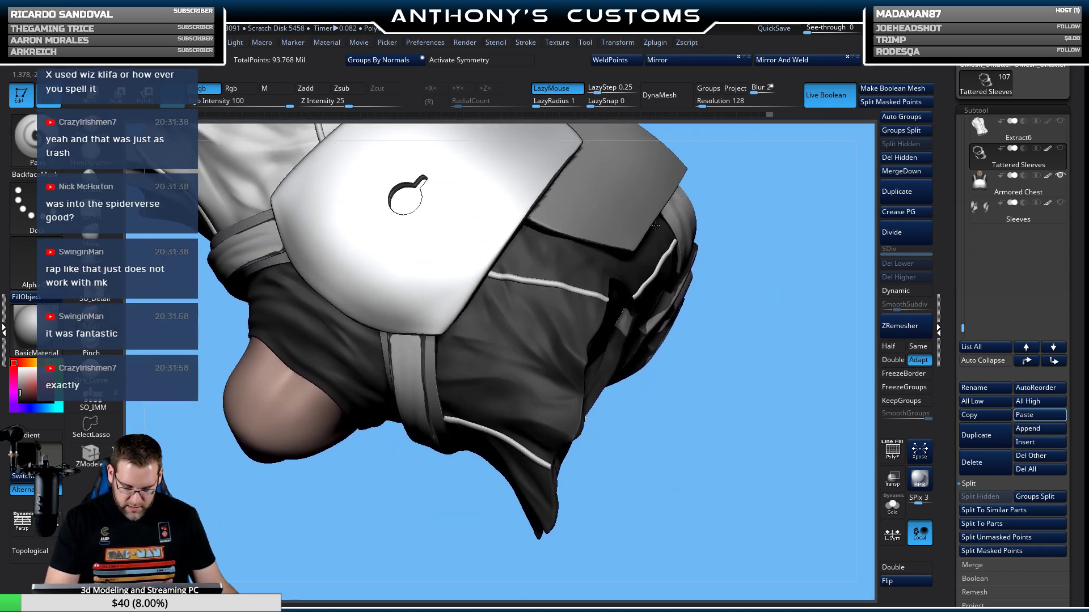
# Paint the opposite tattered sleeve and the remaining light fabric around the armholes and sides dark grey.
pyautogui.moveTo(680, 389)
pyautogui.mouseDown()
pyautogui.moveTo(720, 339)
pyautogui.moveTo(664, 292)
pyautogui.moveTo(771, 231)
pyautogui.mouseUp()
pyautogui.keyDown('ctrl'); pyautogui.moveTo(330, 273); pyautogui.dragTo(295, 318); pyautogui.keyUp('ctrl')
pyautogui.keyDown('ctrl'); pyautogui.moveTo(295, 187); pyautogui.dragTo(357, 204); pyautogui.keyUp('ctrl')
pyautogui.moveTo(737, 238)
pyautogui.mouseDown()
pyautogui.moveTo(667, 217)
pyautogui.moveTo(675, 224)
pyautogui.mouseUp()
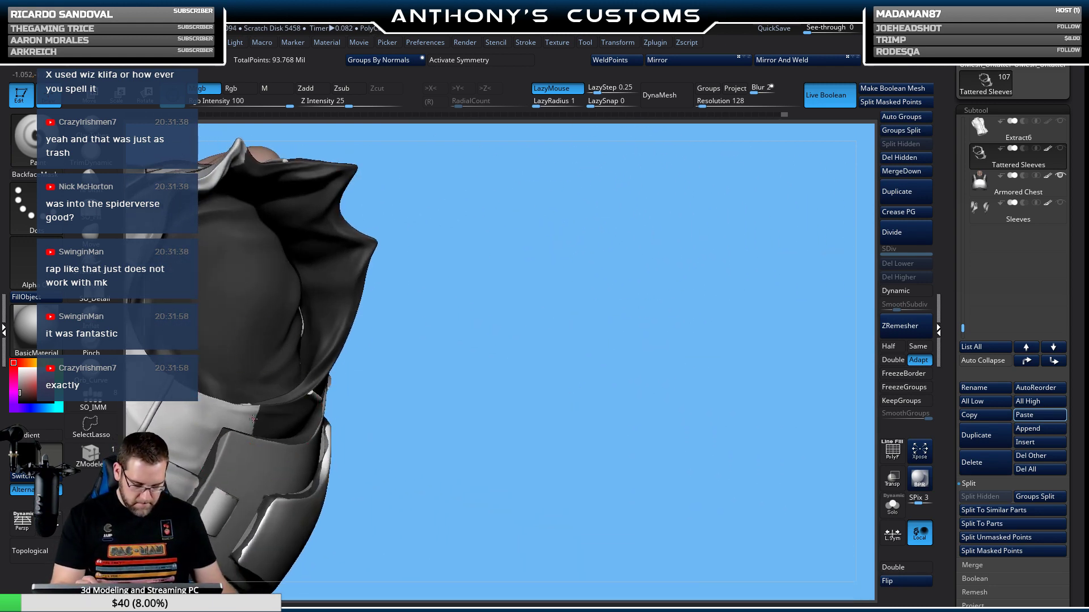
pyautogui.moveTo(647, 306); pyautogui.dragTo(451, 393)
pyautogui.moveTo(661, 246); pyautogui.dragTo(850, 218)
# Select the Sleeves subtool and paint the shirt fabric around one shoulder dark grey, leaving the piping light.
pyautogui.click(989, 217)
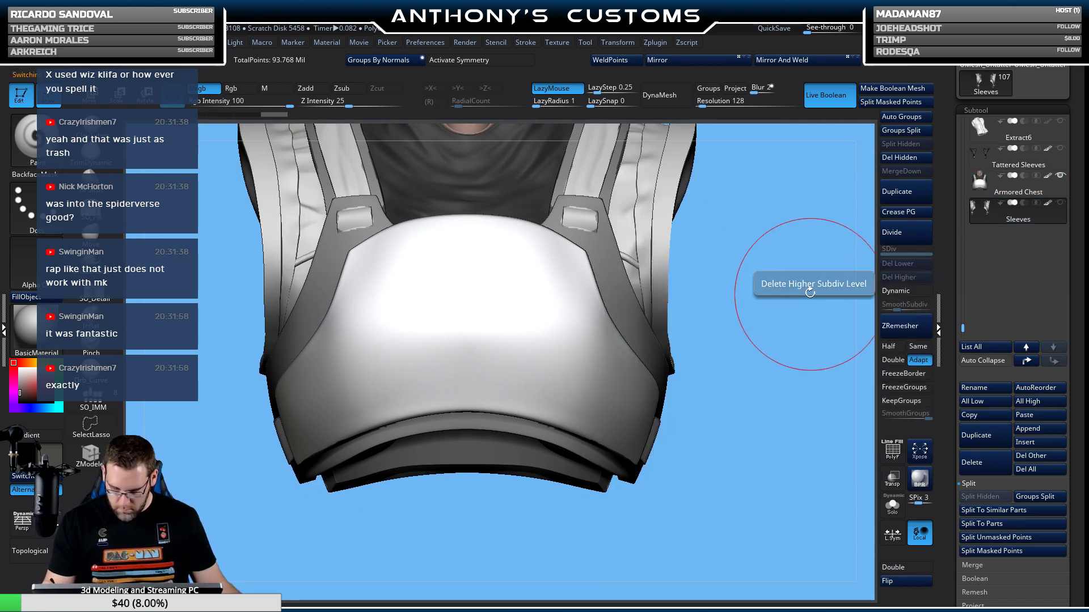
pyautogui.moveTo(844, 285); pyautogui.dragTo(722, 338)
pyautogui.keyDown('ctrl'); pyautogui.keyDown('shift'); pyautogui.click(588, 312); pyautogui.keyUp('shift'); pyautogui.keyUp('ctrl')
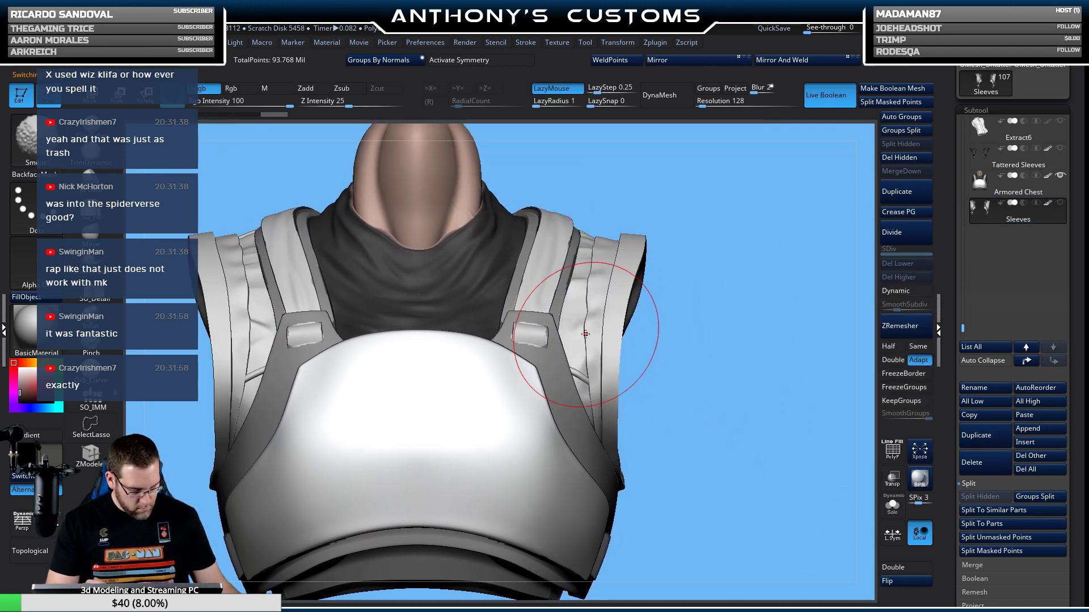
pyautogui.moveTo(295, 249)
pyautogui.keyDown('ctrl'); pyautogui.keyDown('alt'); pyautogui.keyDown('shift'); pyautogui.mouseDown()
pyautogui.moveTo(380, 391)
pyautogui.moveTo(238, 397)
pyautogui.mouseUp(); pyautogui.keyUp('shift'); pyautogui.keyUp('alt'); pyautogui.keyUp('ctrl')
pyautogui.moveTo(676, 347)
pyautogui.mouseDown()
pyautogui.moveTo(749, 323)
pyautogui.moveTo(538, 320)
pyautogui.moveTo(521, 270)
pyautogui.mouseUp()
pyautogui.keyDown('ctrl'); pyautogui.keyDown('shift'); pyautogui.click(521, 271); pyautogui.keyUp('shift'); pyautogui.keyUp('ctrl')
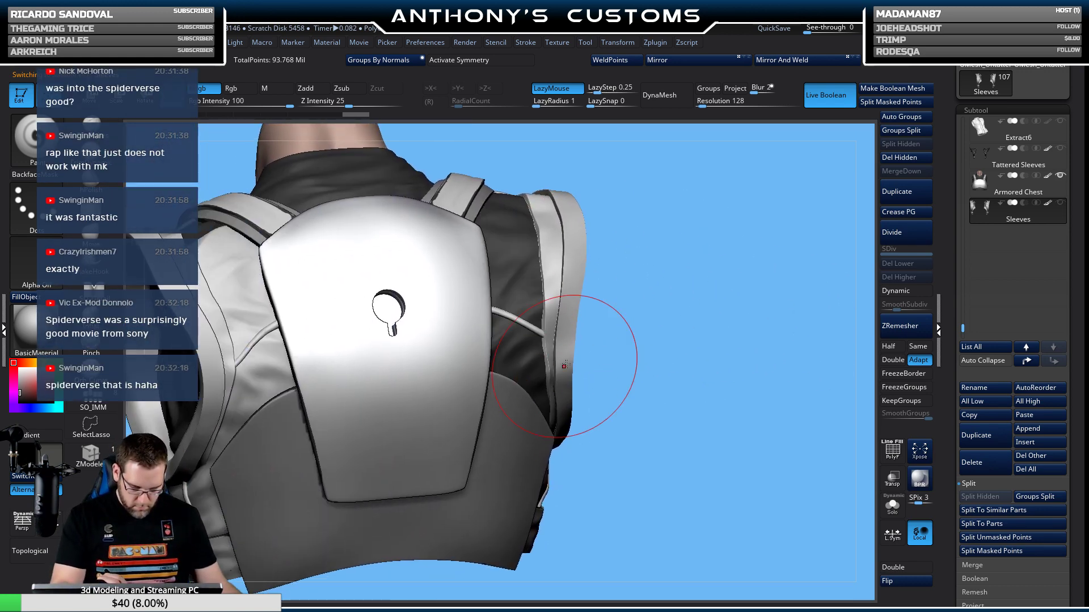
# Paint the Sleeves' remaining shirt fabric on the opposite shoulder and both arm bands dark grey.
pyautogui.keyDown('ctrl'); pyautogui.keyDown('shift'); pyautogui.click(252, 373); pyautogui.keyUp('shift'); pyautogui.keyUp('ctrl')
pyautogui.moveTo(705, 390); pyautogui.dragTo(428, 452)
pyautogui.moveTo(709, 431); pyautogui.dragTo(571, 391)
pyautogui.moveTo(318, 431); pyautogui.dragTo(284, 409)
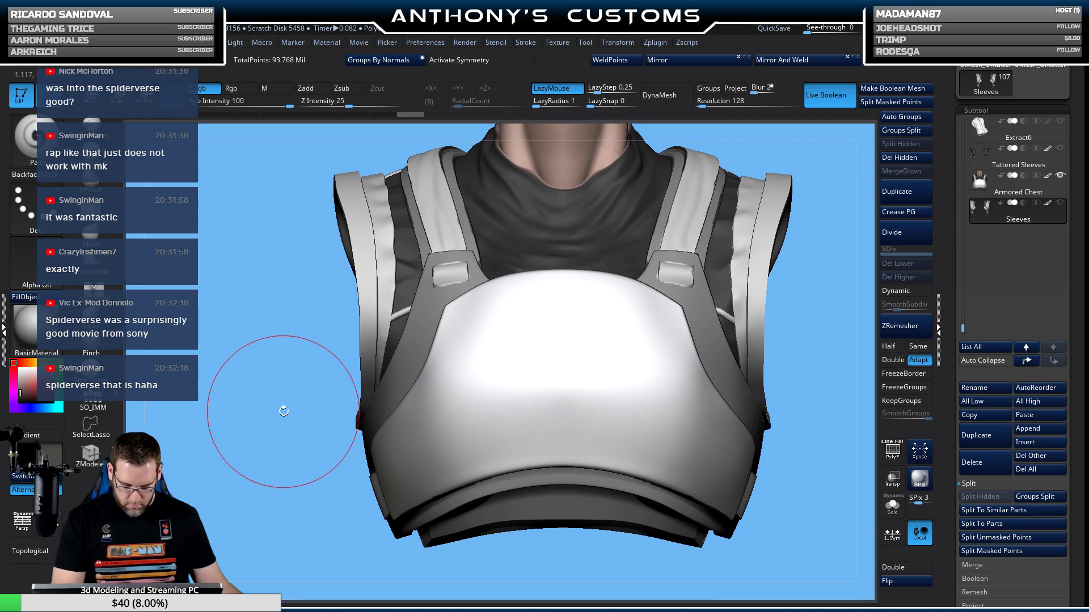
pyautogui.keyDown('ctrl'); pyautogui.moveTo(755, 227); pyautogui.dragTo(757, 347); pyautogui.keyUp('ctrl')
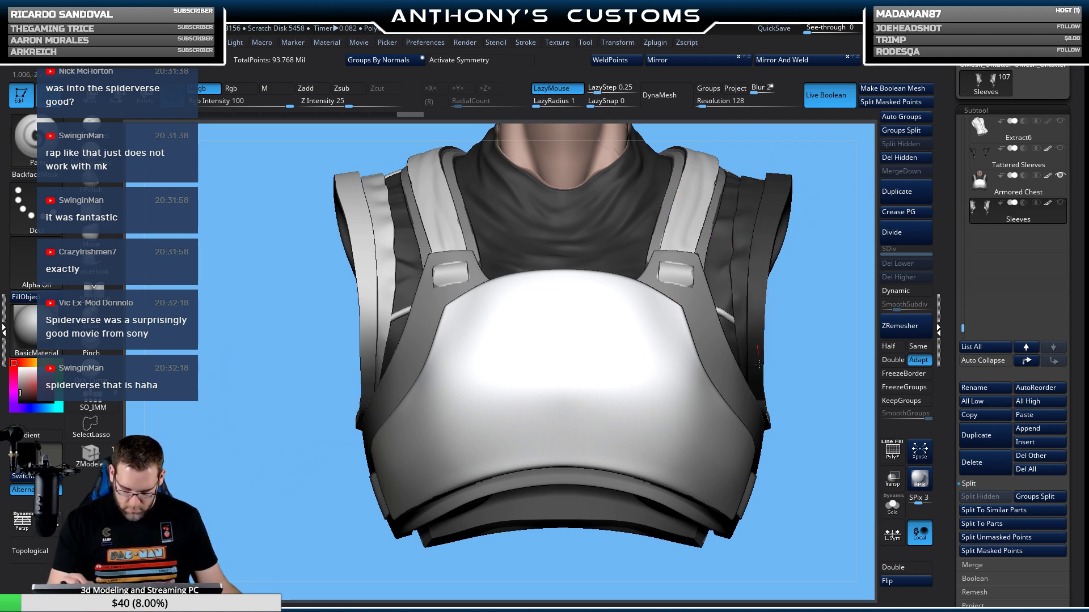
pyautogui.moveTo(346, 283)
pyautogui.keyDown('ctrl'); pyautogui.mouseDown()
pyautogui.moveTo(364, 230)
pyautogui.moveTo(352, 187)
pyautogui.moveTo(338, 500)
pyautogui.moveTo(351, 368)
pyautogui.moveTo(316, 273)
pyautogui.moveTo(333, 449)
pyautogui.mouseUp(); pyautogui.keyUp('ctrl')
# Save the project and subdivide the Sleeves mesh one level.
pyautogui.hotkey('ctrl', 's')
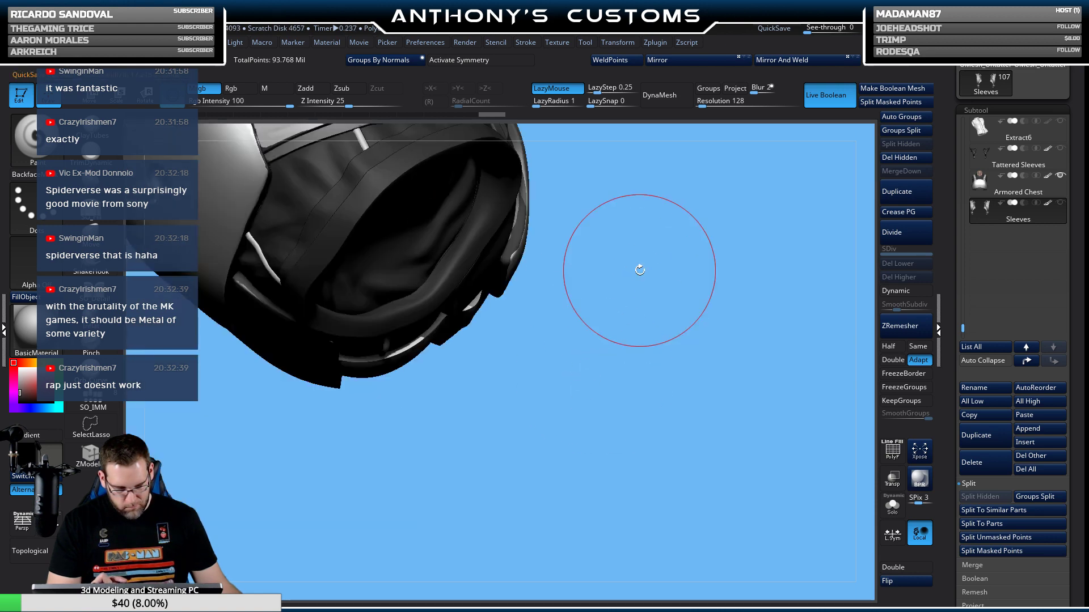
pyautogui.moveTo(601, 273); pyautogui.dragTo(717, 308)
pyautogui.click(891, 232)
# Show the Armored Belt, sample its red, and paint the Sleeves' piping red on the front, shoulders, back and sides.
pyautogui.moveTo(962, 328); pyautogui.dragTo(966, 267)
pyautogui.click(1060, 230)
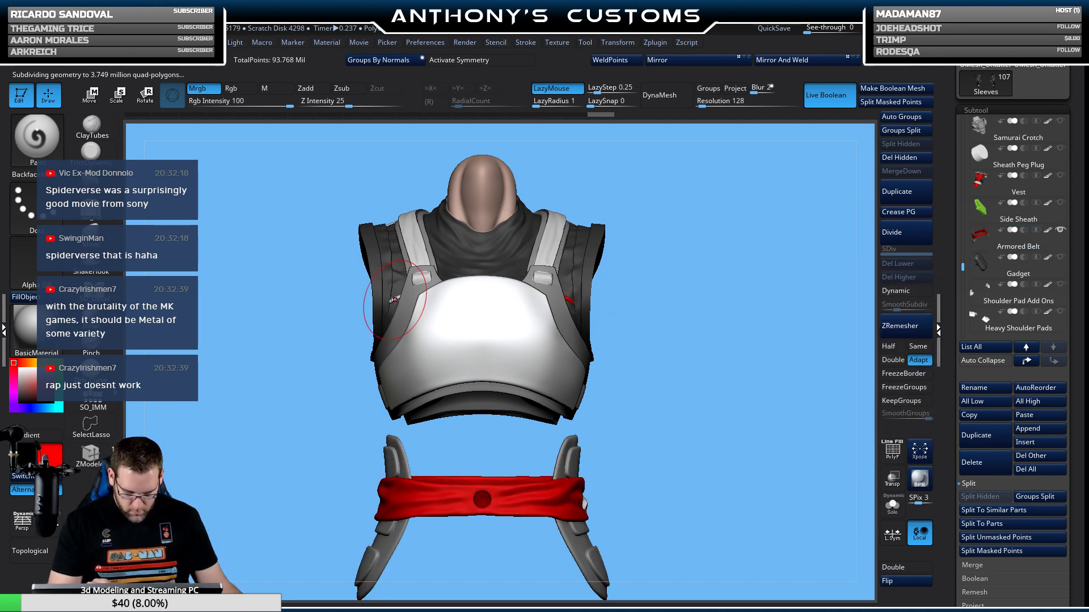
pyautogui.moveTo(667, 267); pyautogui.dragTo(606, 263)
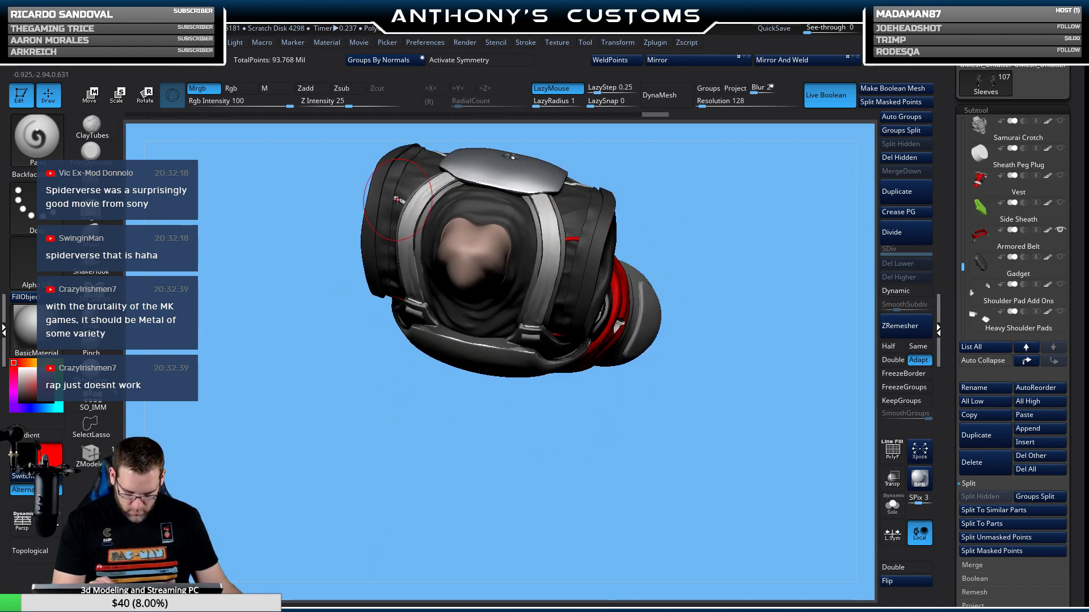
pyautogui.moveTo(696, 223)
pyautogui.mouseDown()
pyautogui.moveTo(683, 309)
pyautogui.moveTo(531, 311)
pyautogui.mouseUp()
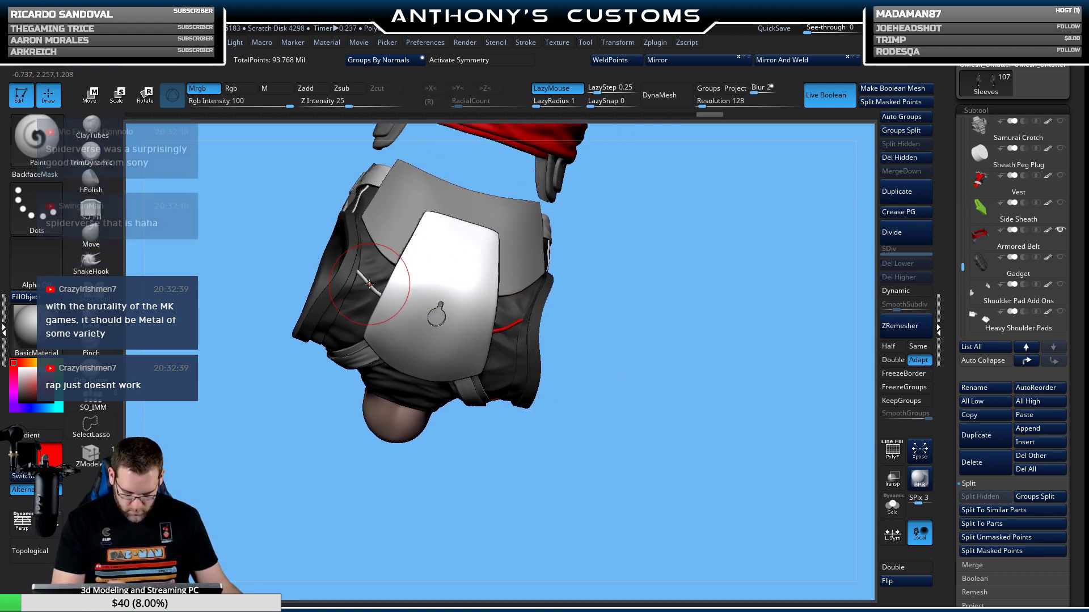
pyautogui.moveTo(639, 275); pyautogui.dragTo(579, 257)
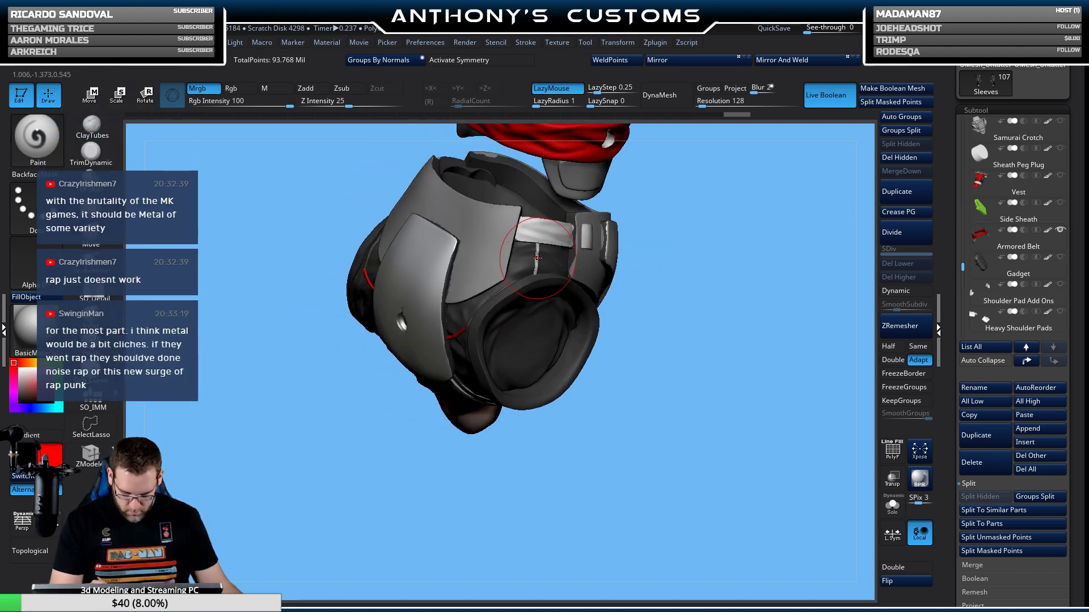
pyautogui.moveTo(627, 206); pyautogui.dragTo(389, 184)
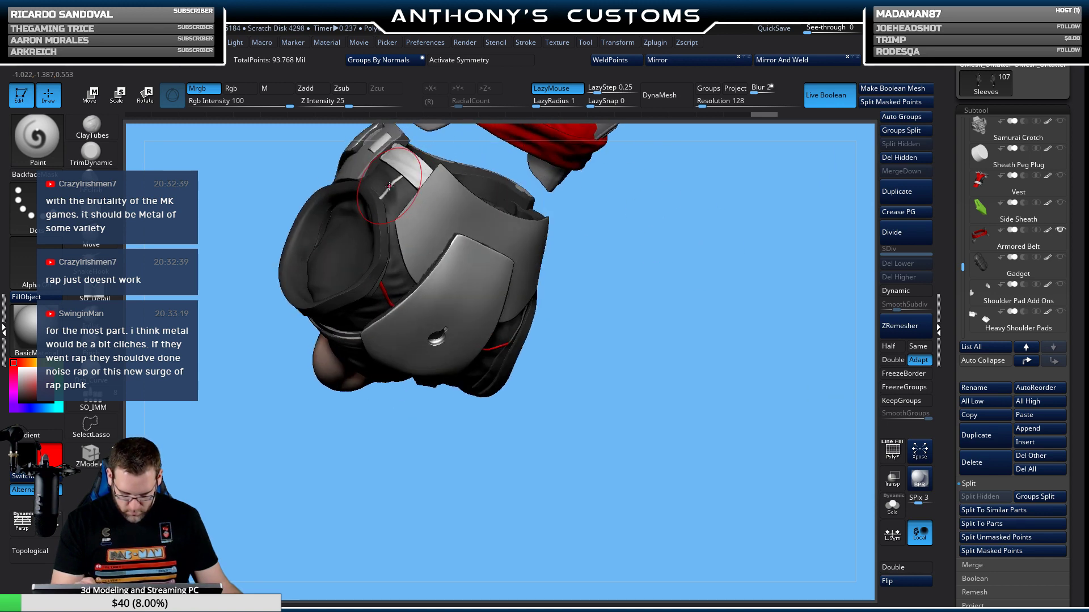
pyautogui.moveTo(630, 396); pyautogui.dragTo(706, 332)
pyautogui.keyDown('alt'); pyautogui.moveTo(727, 203); pyautogui.dragTo(745, 283); pyautogui.keyUp('alt')
# Select the Tattered Sleeves and paint their piping red on the front, shoulders, back and sides.
pyautogui.moveTo(964, 282); pyautogui.dragTo(970, 326)
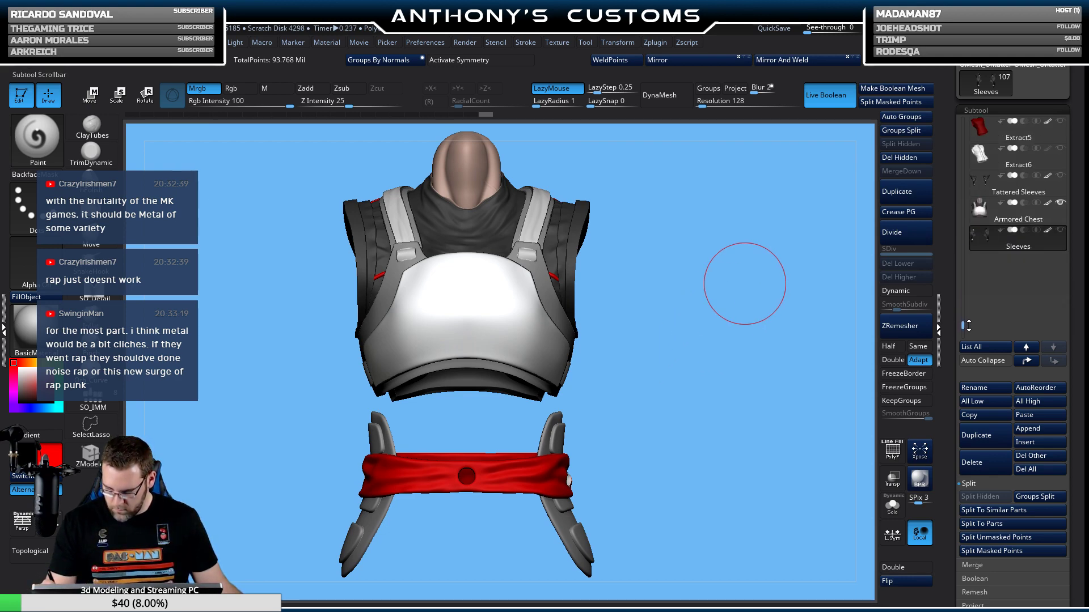
pyautogui.click(1006, 193)
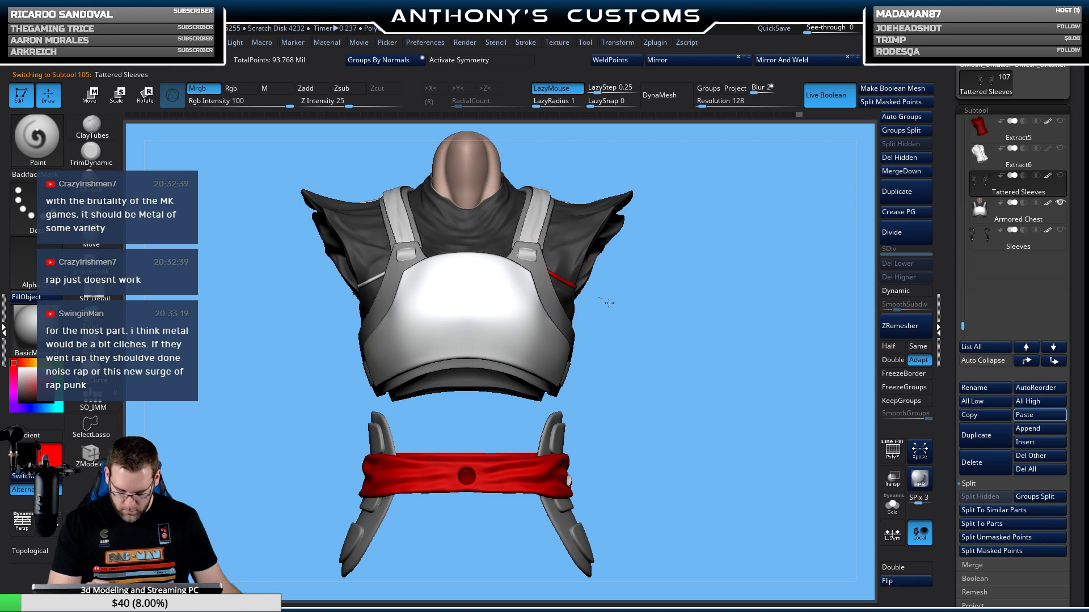
pyautogui.moveTo(584, 279); pyautogui.dragTo(537, 241)
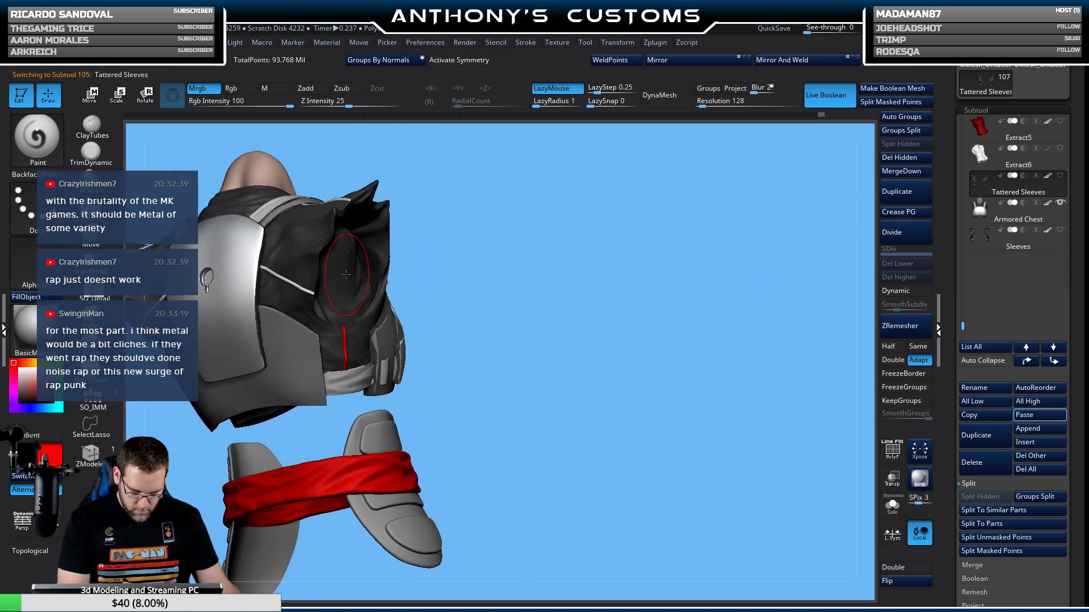
pyautogui.moveTo(456, 273); pyautogui.dragTo(766, 214)
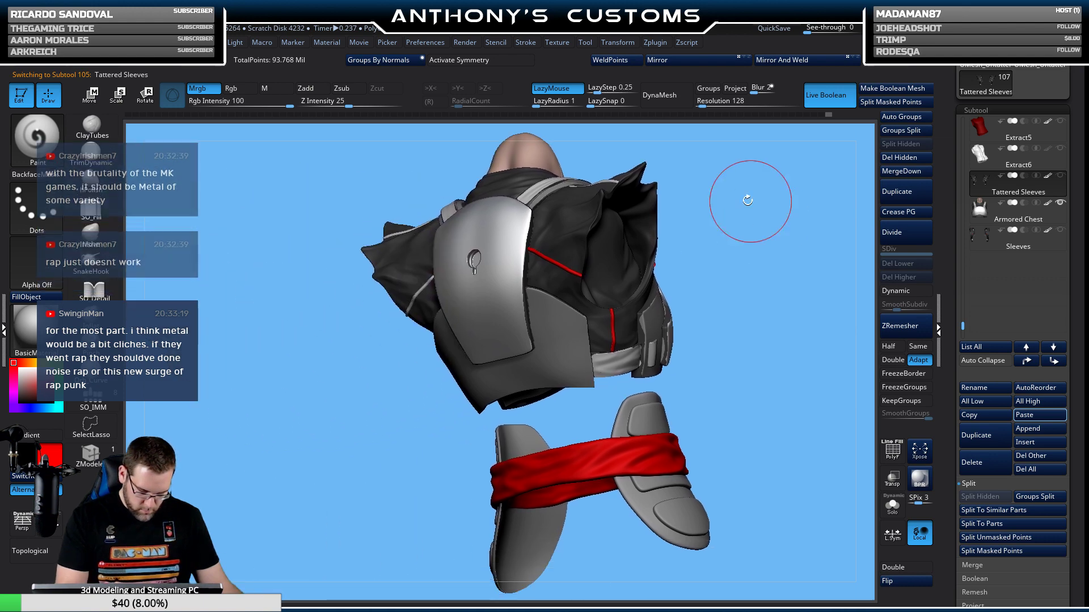
pyautogui.moveTo(484, 288); pyautogui.dragTo(593, 271, button='right')
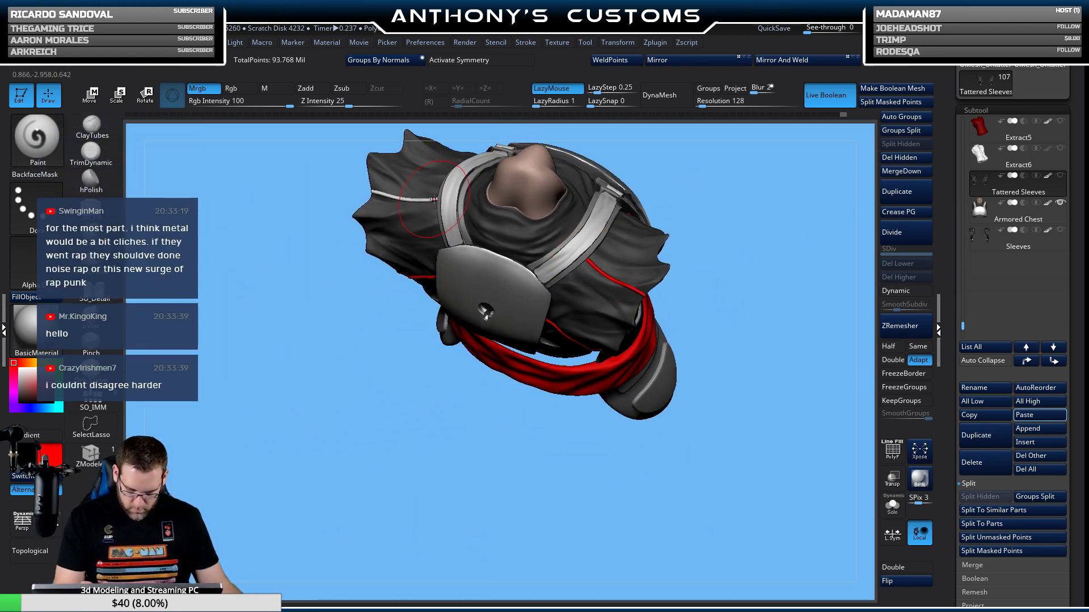
pyautogui.moveTo(287, 309); pyautogui.dragTo(363, 287)
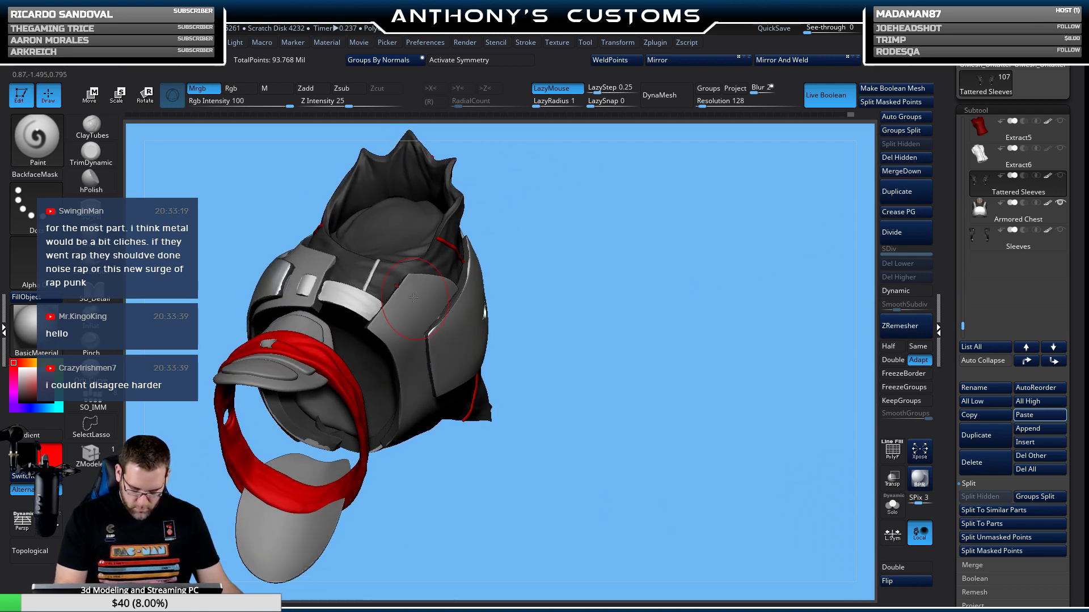
pyautogui.moveTo(618, 208); pyautogui.dragTo(663, 281)
pyautogui.moveTo(550, 302); pyautogui.dragTo(692, 333)
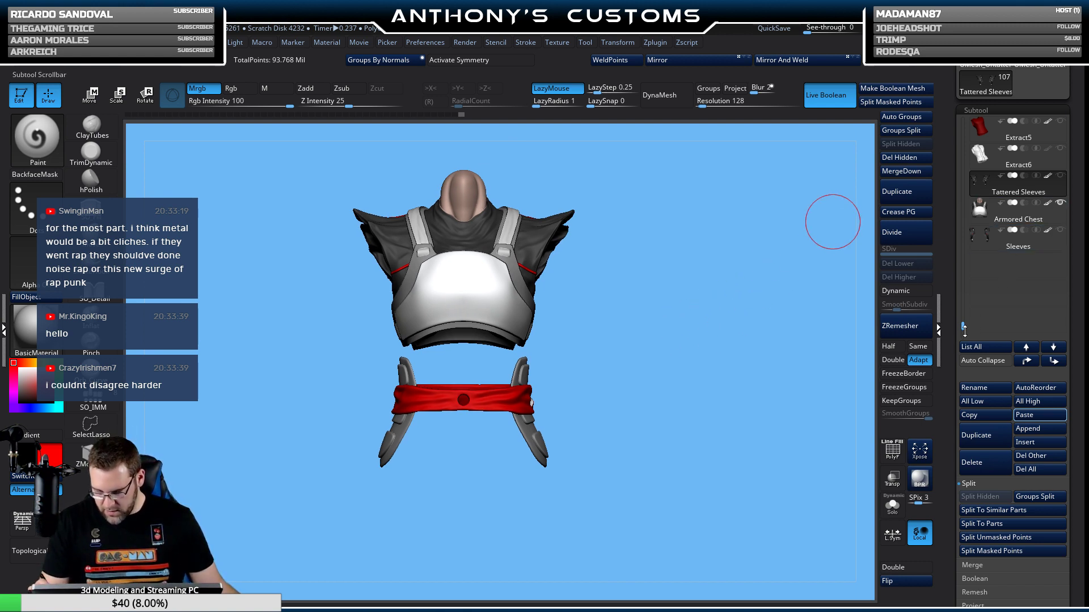
# Move the Shoulder Cutter subtool down the list until it sits directly below the Armored Chest.
pyautogui.moveTo(964, 329); pyautogui.dragTo(967, 316)
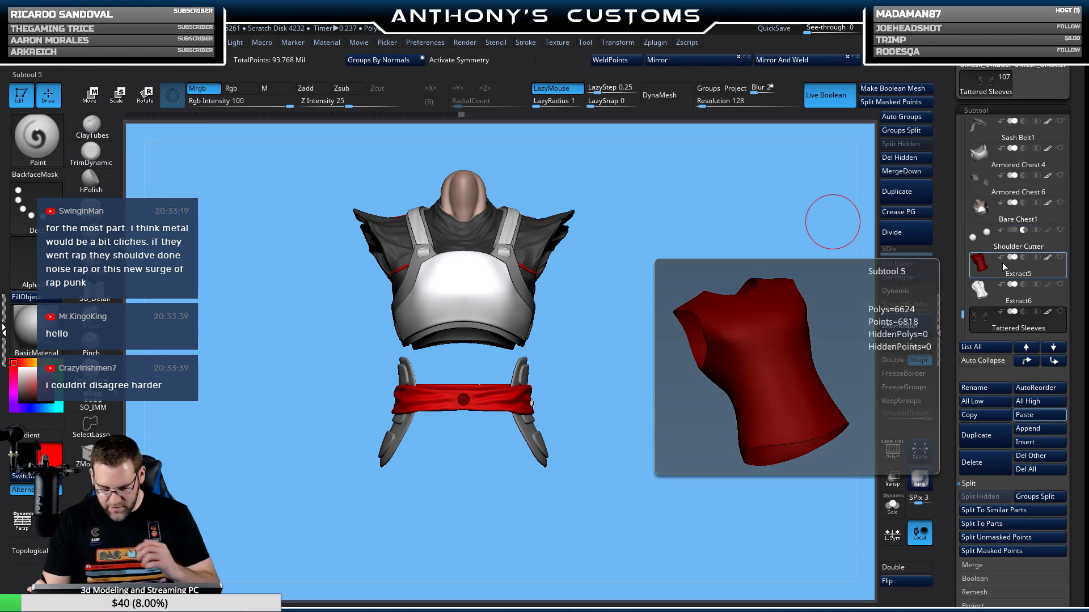
pyautogui.click(1042, 245)
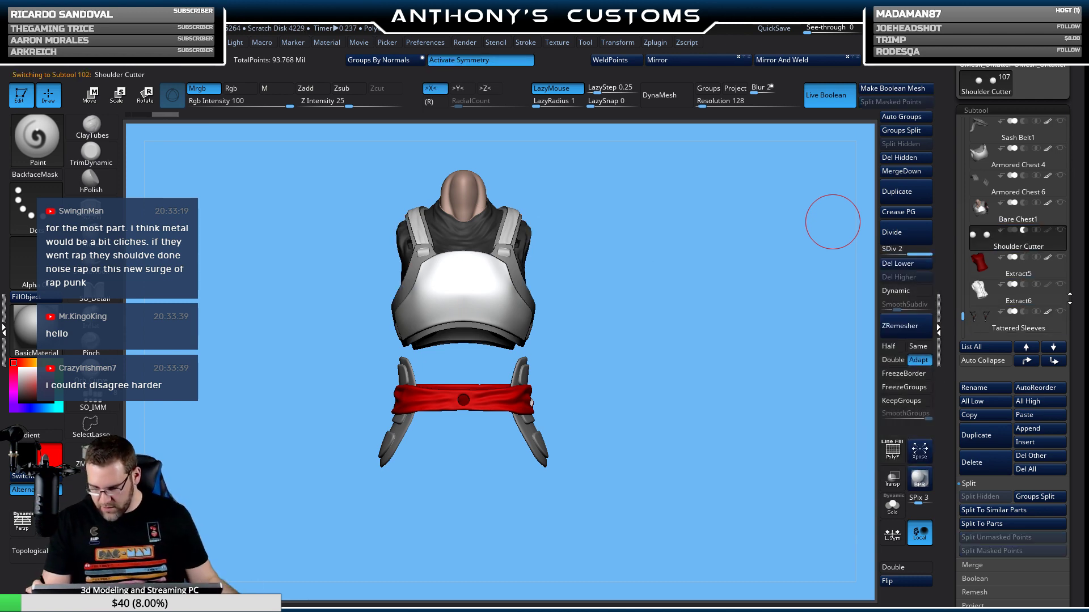
pyautogui.click(1053, 362)
pyautogui.click(1053, 361)
pyautogui.moveTo(794, 397); pyautogui.dragTo(782, 351)
pyautogui.click(1054, 361)
pyautogui.click(1054, 361)
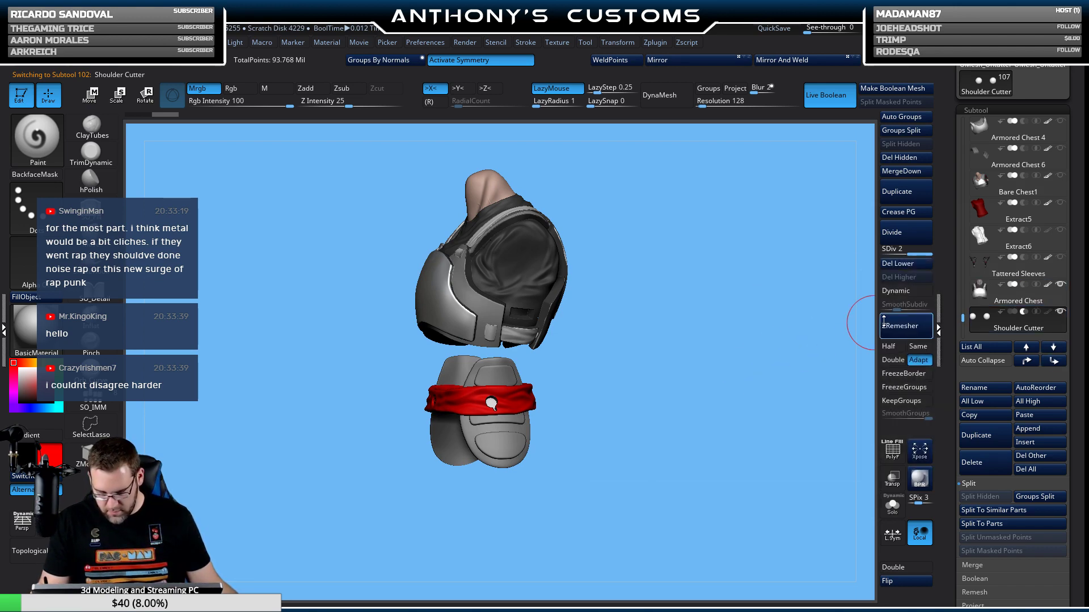
# Select the Armored Chest and toggle the Shoulder Cutter's visibility to compare the chest with and without it.
pyautogui.click(993, 304)
pyautogui.moveTo(709, 448)
pyautogui.mouseDown()
pyautogui.moveTo(670, 462)
pyautogui.moveTo(737, 455)
pyautogui.moveTo(676, 445)
pyautogui.moveTo(760, 447)
pyautogui.moveTo(754, 430)
pyautogui.moveTo(719, 442)
pyautogui.moveTo(720, 420)
pyautogui.moveTo(683, 435)
pyautogui.moveTo(511, 428)
pyautogui.mouseUp()
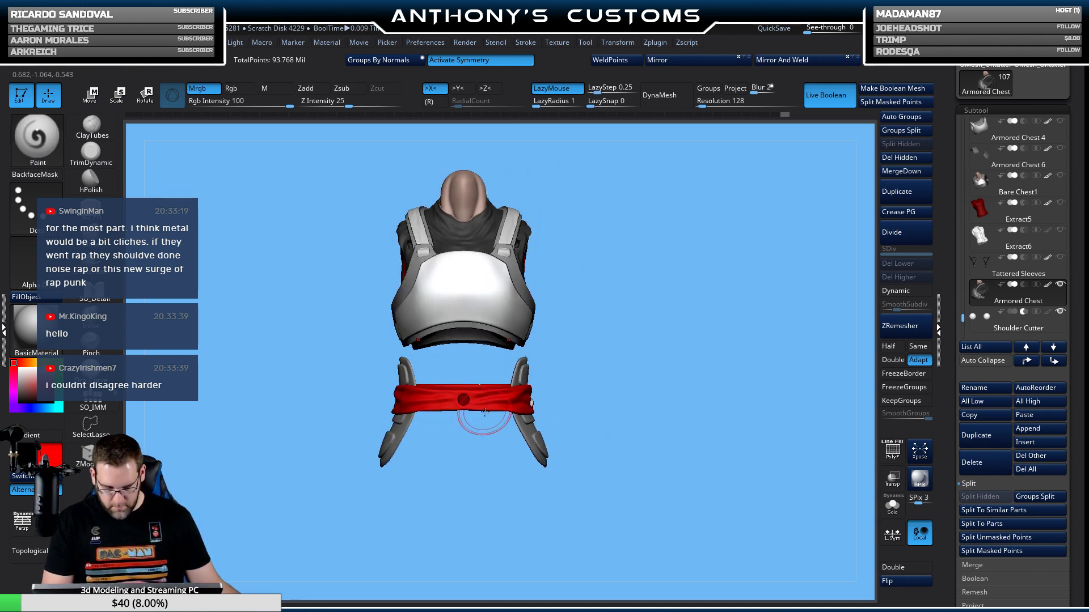
pyautogui.click(1060, 312)
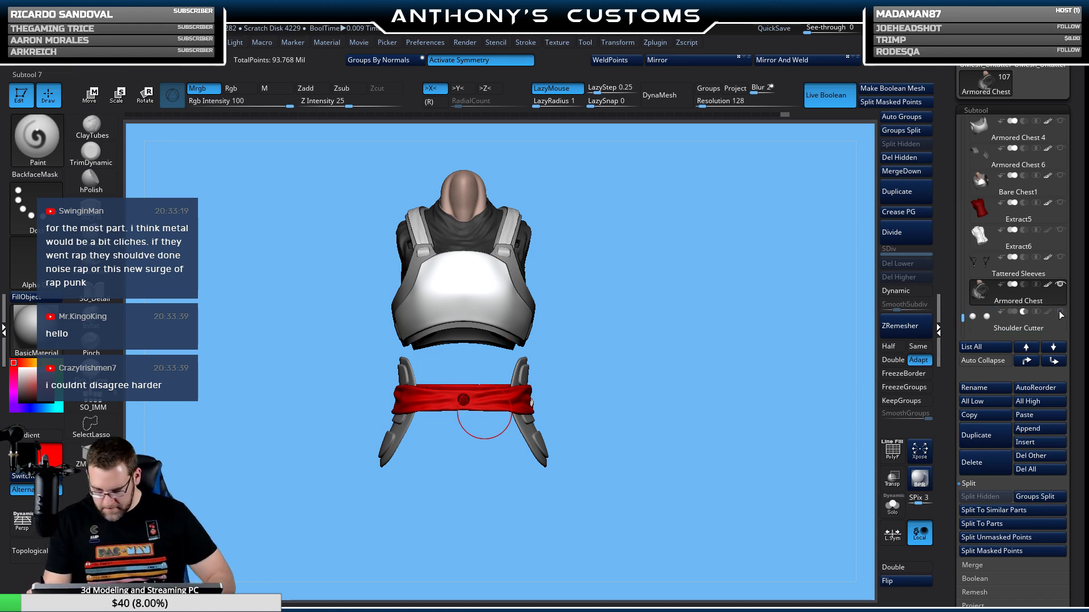
pyautogui.moveTo(1052, 315)
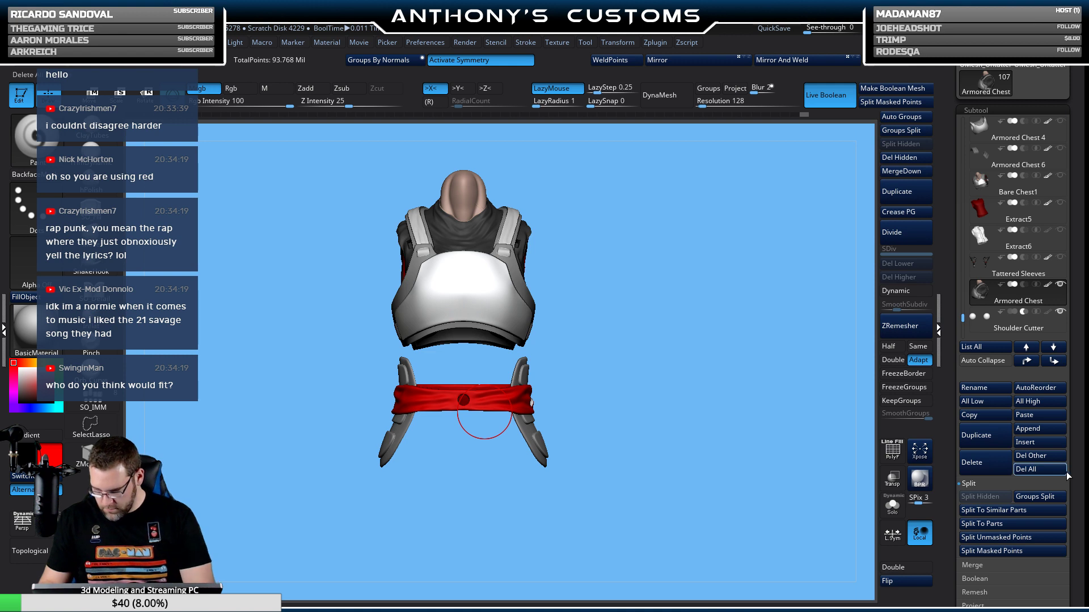
pyautogui.click(905, 94)
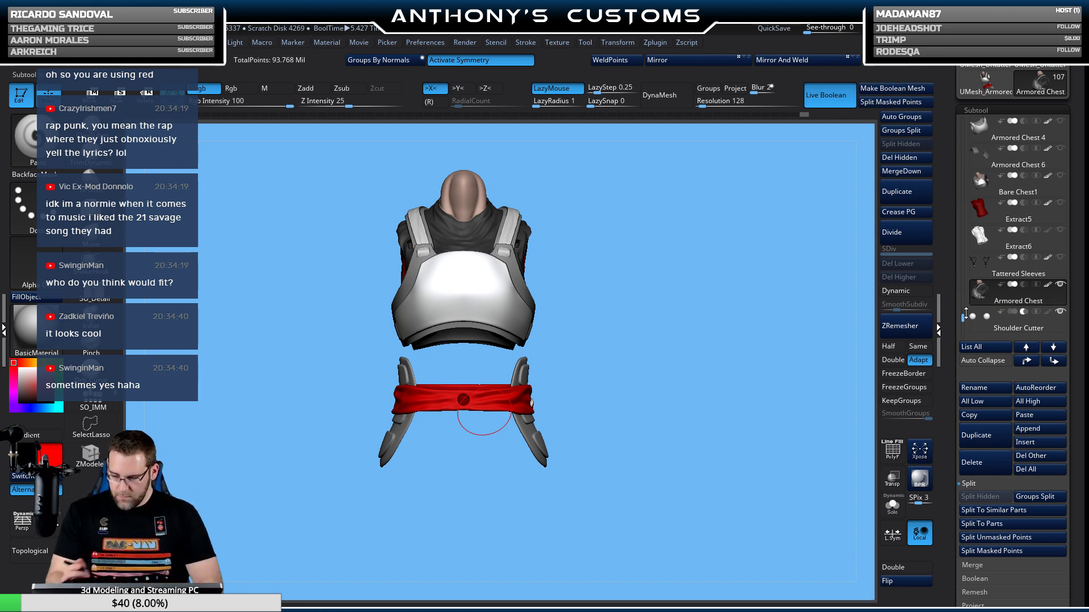
pyautogui.scroll(-1, 964, 318)
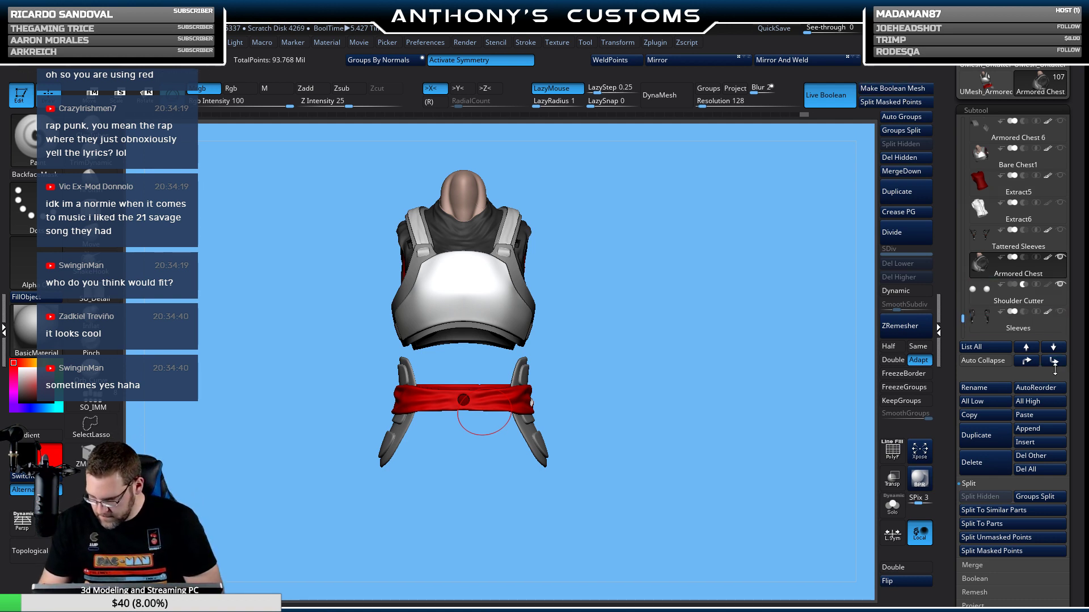
pyautogui.click(1029, 442)
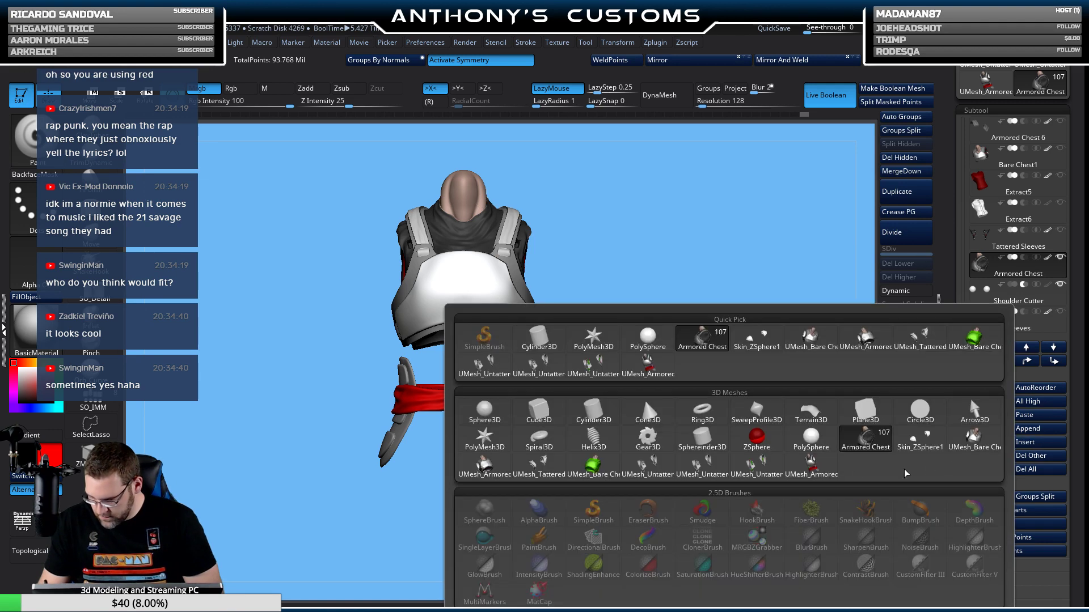
pyautogui.click(827, 472)
pyautogui.click(977, 464)
pyautogui.click(876, 487)
# Hide the Armored Belt and select the Shoulder Cutter so only the chest and cutter enter the boolean.
pyautogui.moveTo(964, 319)
pyautogui.mouseDown()
pyautogui.moveTo(963, 270)
pyautogui.moveTo(963, 309)
pyautogui.mouseUp()
pyautogui.moveTo(737, 397)
pyautogui.mouseDown()
pyautogui.moveTo(697, 396)
pyautogui.moveTo(731, 392)
pyautogui.mouseUp()
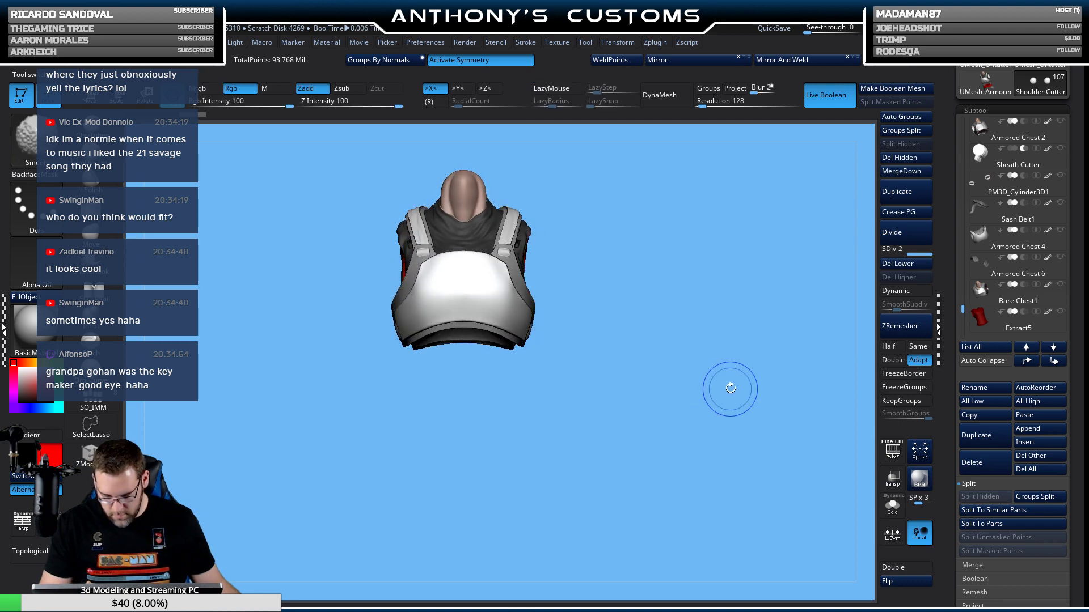
pyautogui.moveTo(963, 309); pyautogui.dragTo(963, 328)
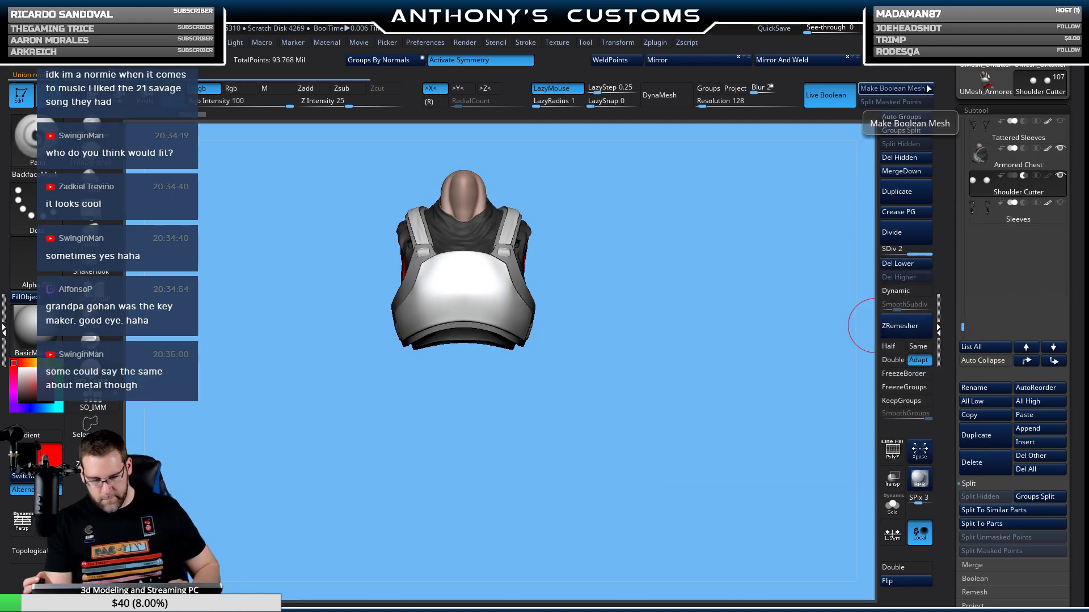
# Make a boolean mesh from the Armored Chest and Shoulder Cutter and insert it directly below the Shoulder Cutter.
pyautogui.click(929, 89)
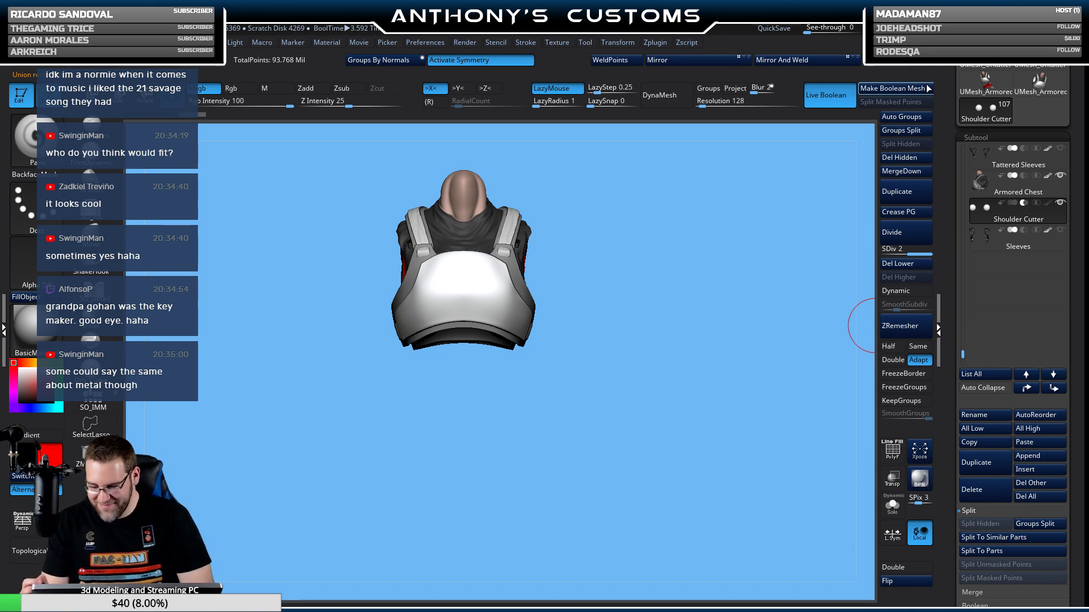
pyautogui.click(1025, 459)
pyautogui.click(871, 474)
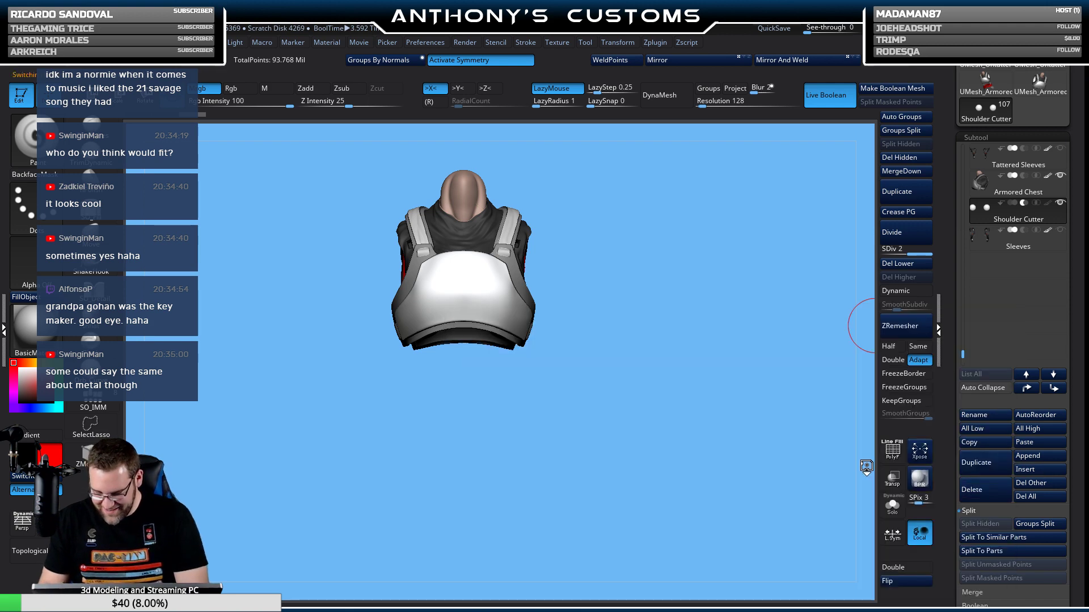
# Hide the original Armored Chest and Shoulder Cutter, and rename the inserted boolean mesh as Armored Chest Cut.
pyautogui.click(1018, 211)
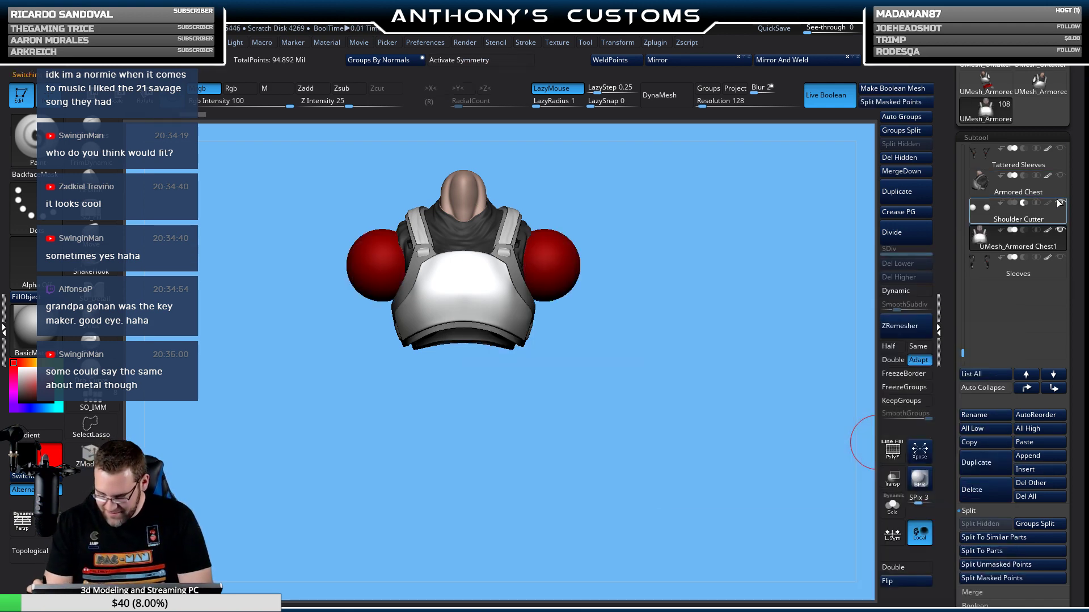
pyautogui.moveTo(715, 364); pyautogui.dragTo(658, 384)
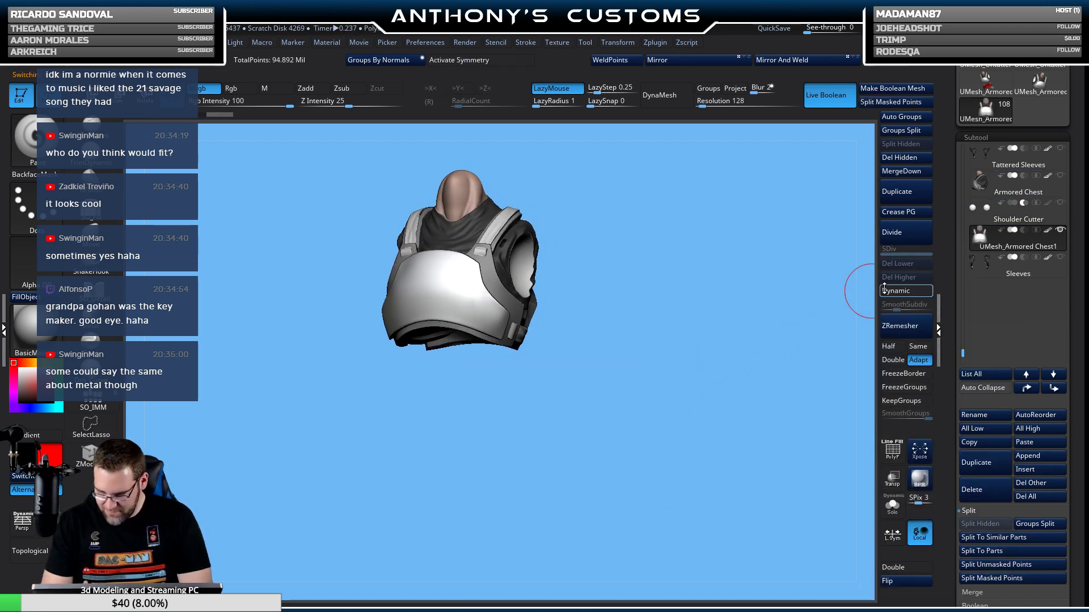
pyautogui.click(980, 416)
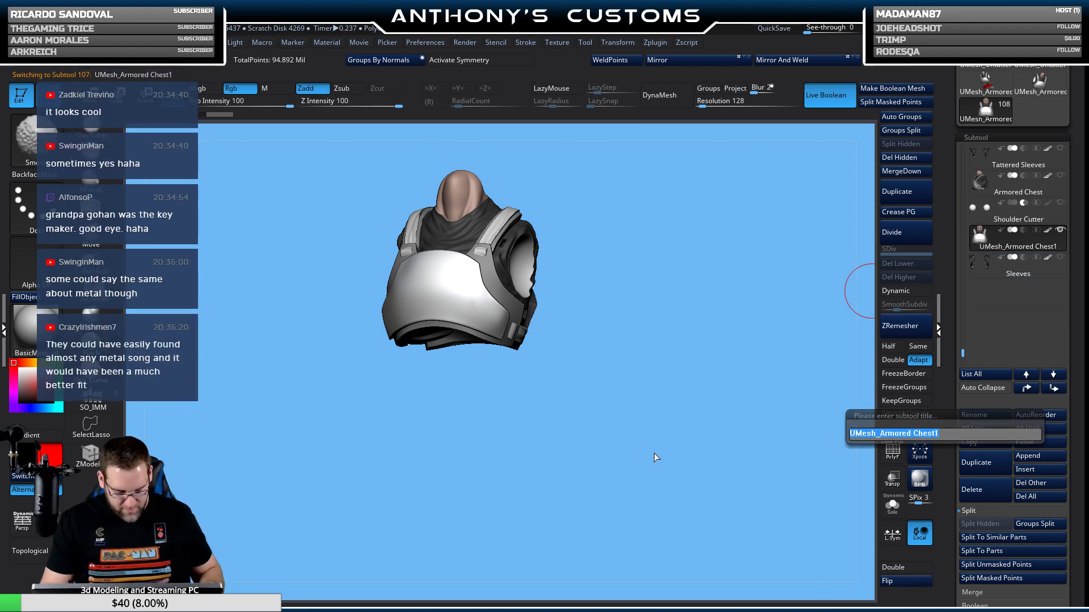
pyautogui.write('Ar')
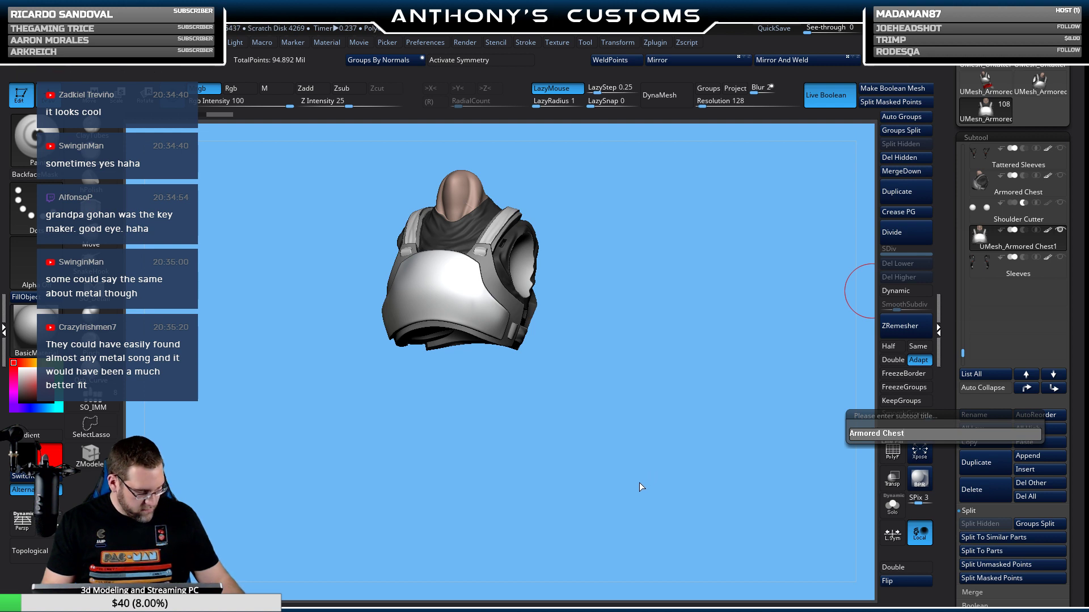
pyautogui.write(' Cu')
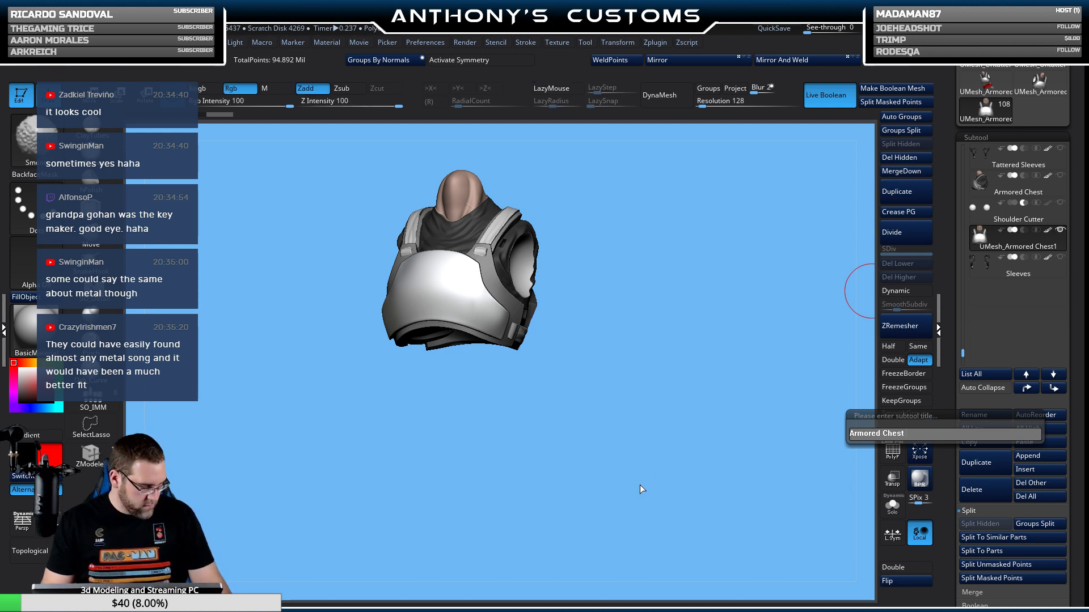
pyautogui.write('t')
pyautogui.press('Return')
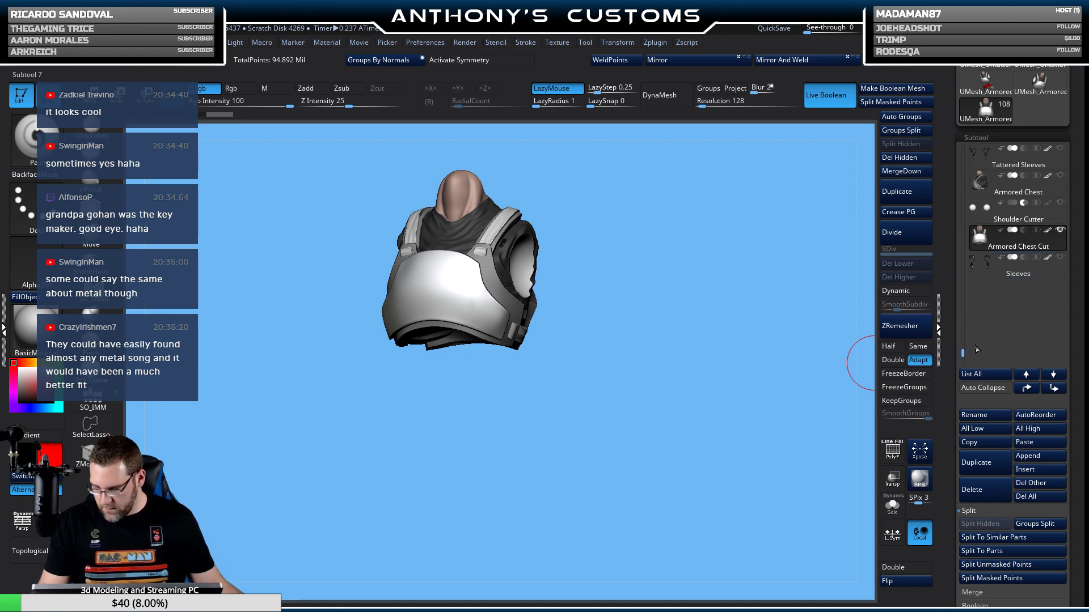
# Show the Tattered Sleeves and Bare Biceps together with the cut chest.
pyautogui.click(1057, 157)
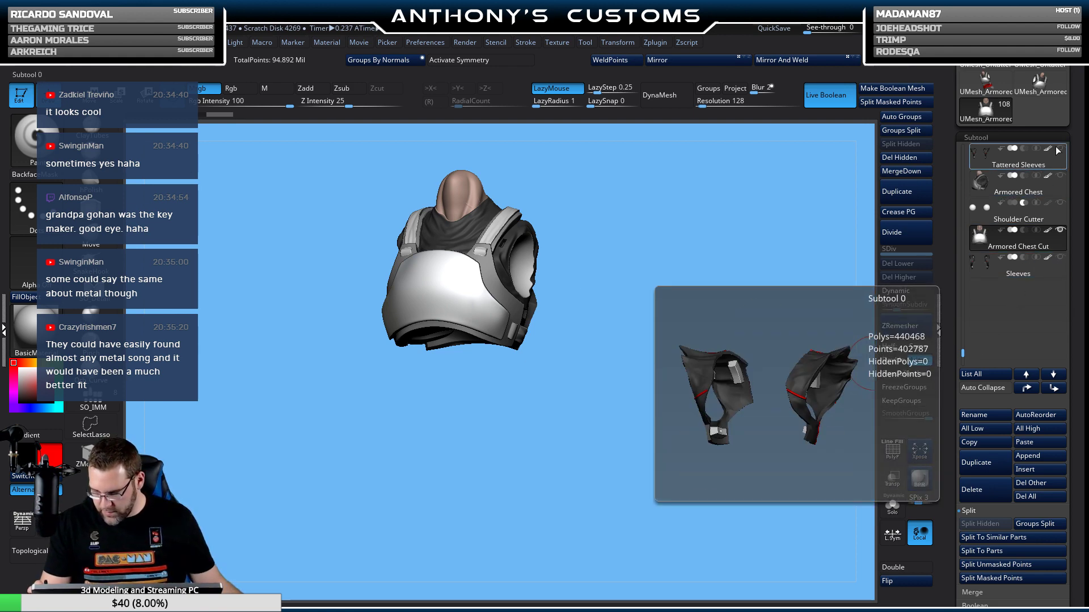
pyautogui.moveTo(785, 292); pyautogui.dragTo(764, 345)
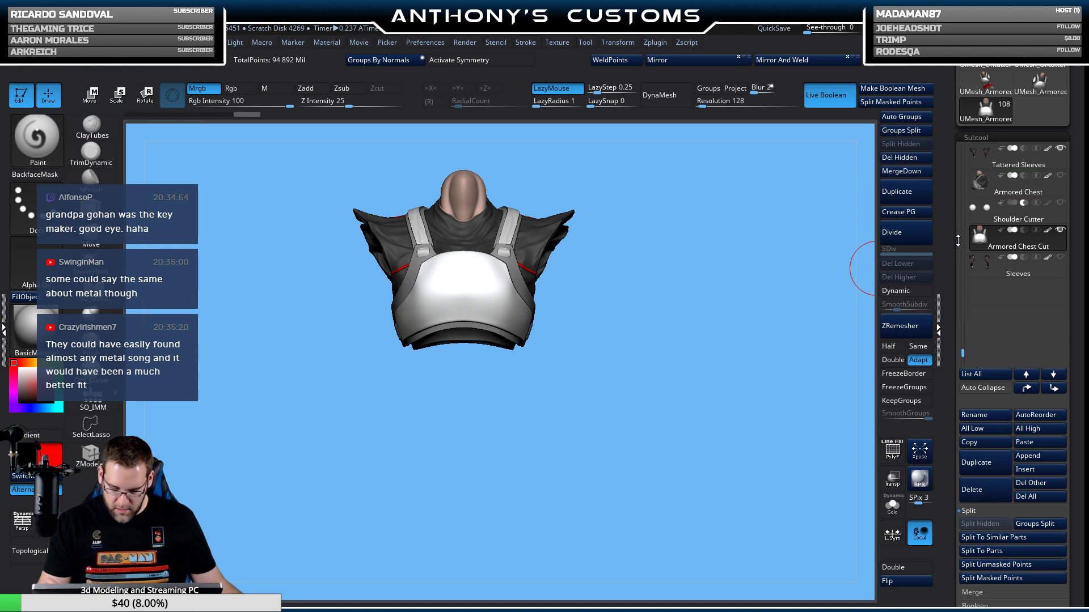
pyautogui.moveTo(962, 338); pyautogui.dragTo(963, 322)
pyautogui.moveTo(1059, 179)
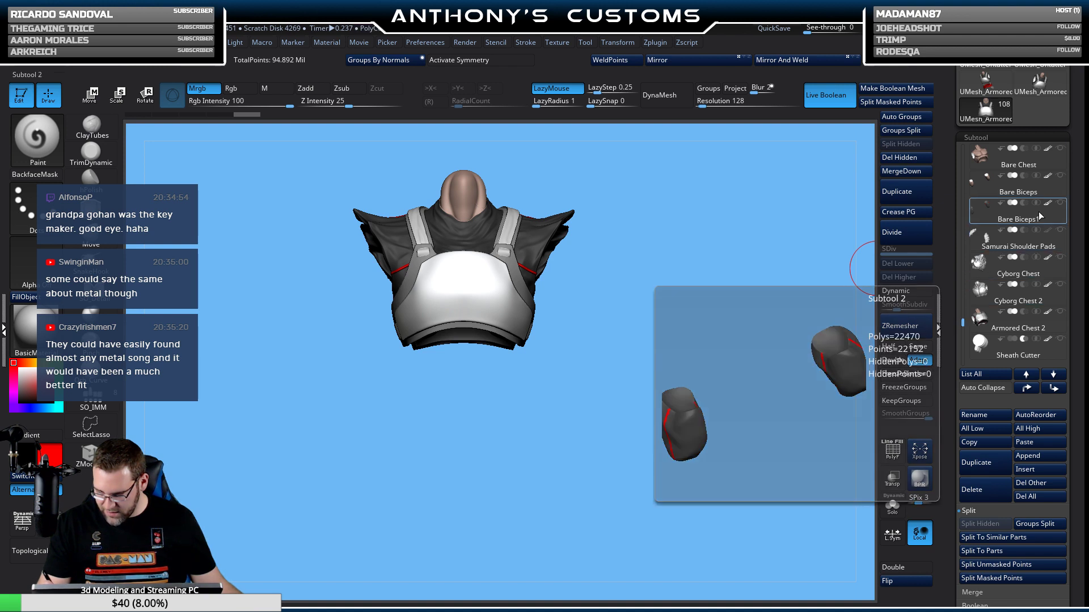
pyautogui.click(1059, 179)
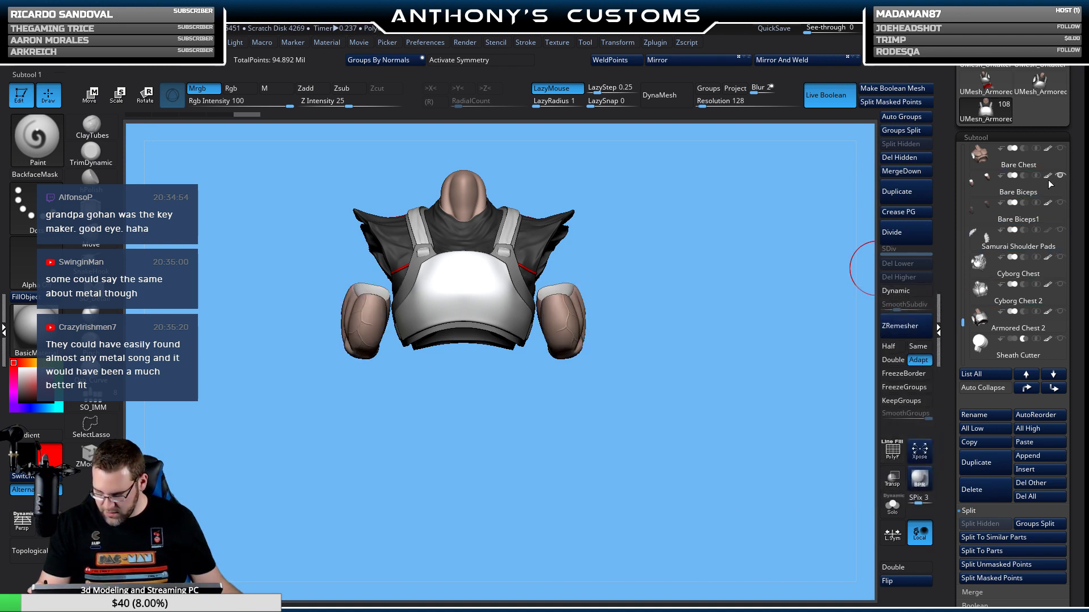
# Show the Armored Belt and the lower-body subtools Feet 1, Boots 1, Knees 1 and Pants.
pyautogui.moveTo(963, 323); pyautogui.dragTo(967, 264)
pyautogui.click(1062, 231)
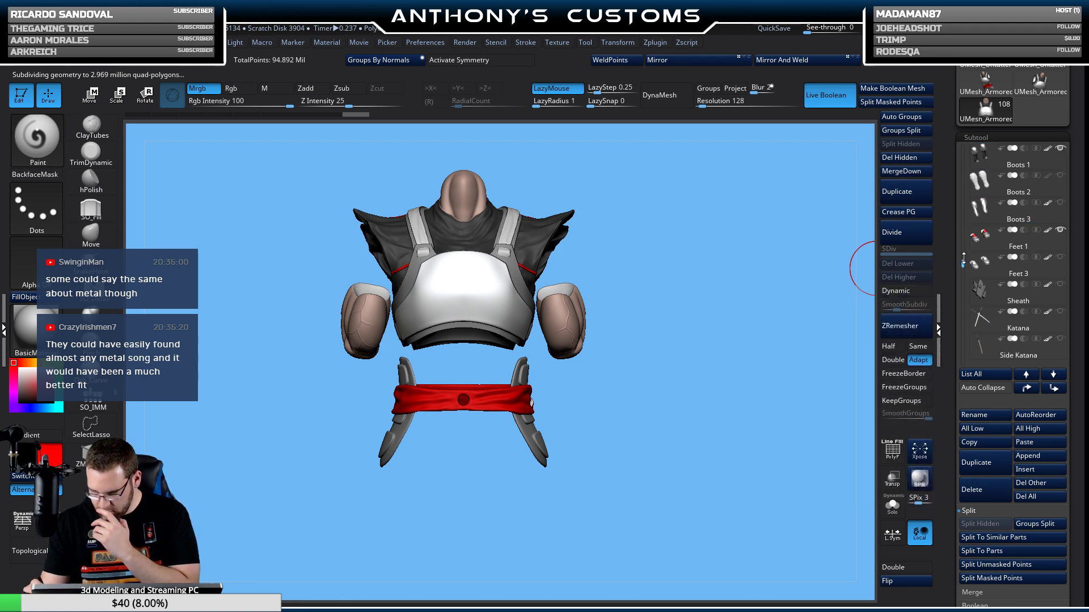
pyautogui.moveTo(964, 263); pyautogui.dragTo(964, 255)
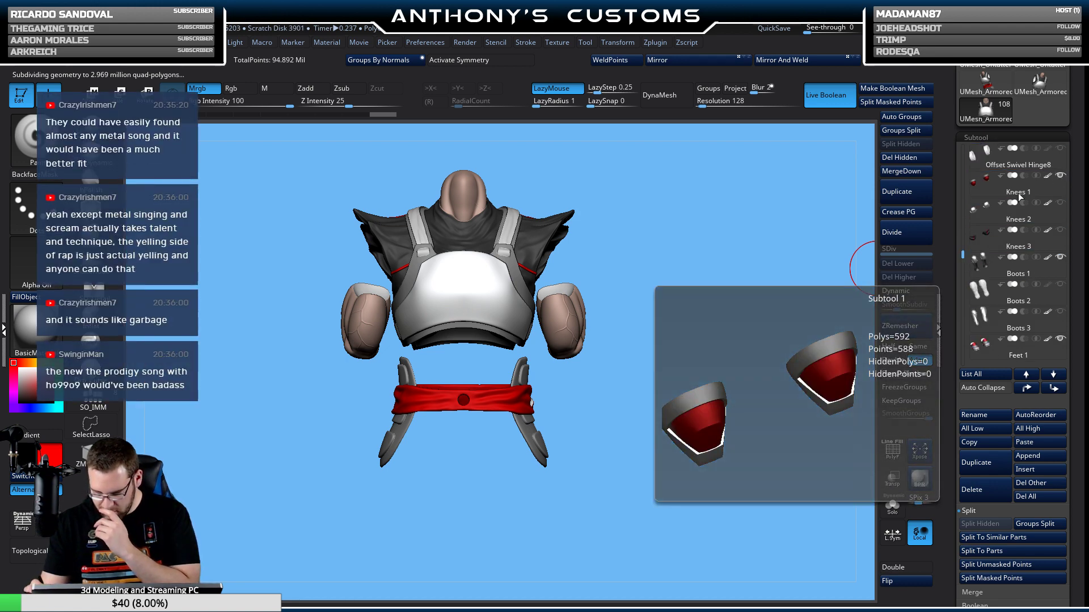
pyautogui.moveTo(964, 259); pyautogui.dragTo(964, 243)
pyautogui.click(1060, 203)
pyautogui.scroll(2, 1042, 198)
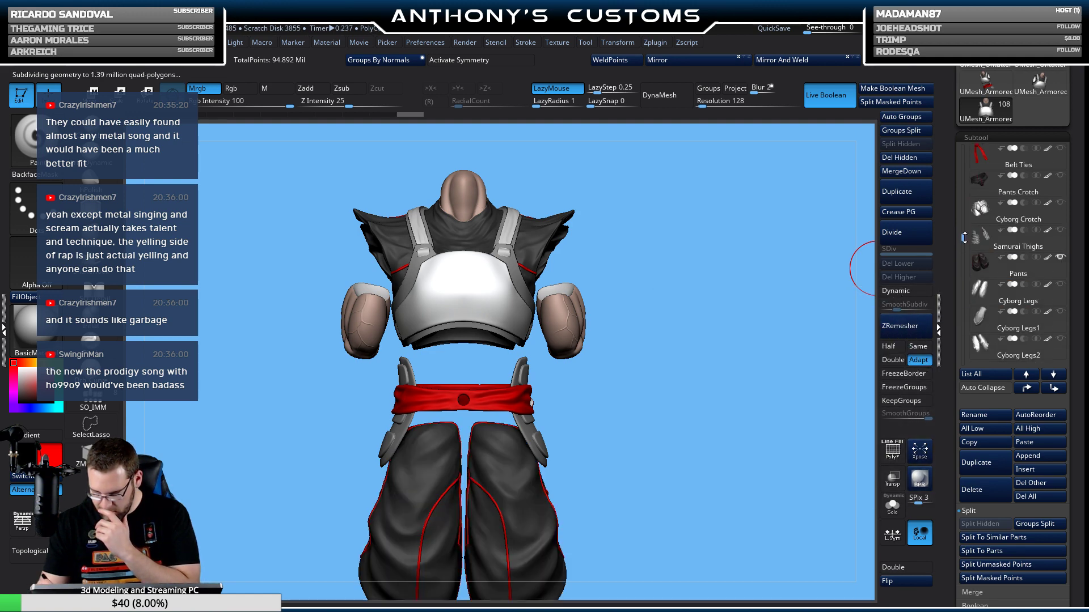
# Show the Pants Crotch, Belt Ties and Armored Abdomen to complete the figure's midsection.
pyautogui.click(1060, 176)
pyautogui.click(1060, 149)
pyautogui.scroll(2, 1032, 181)
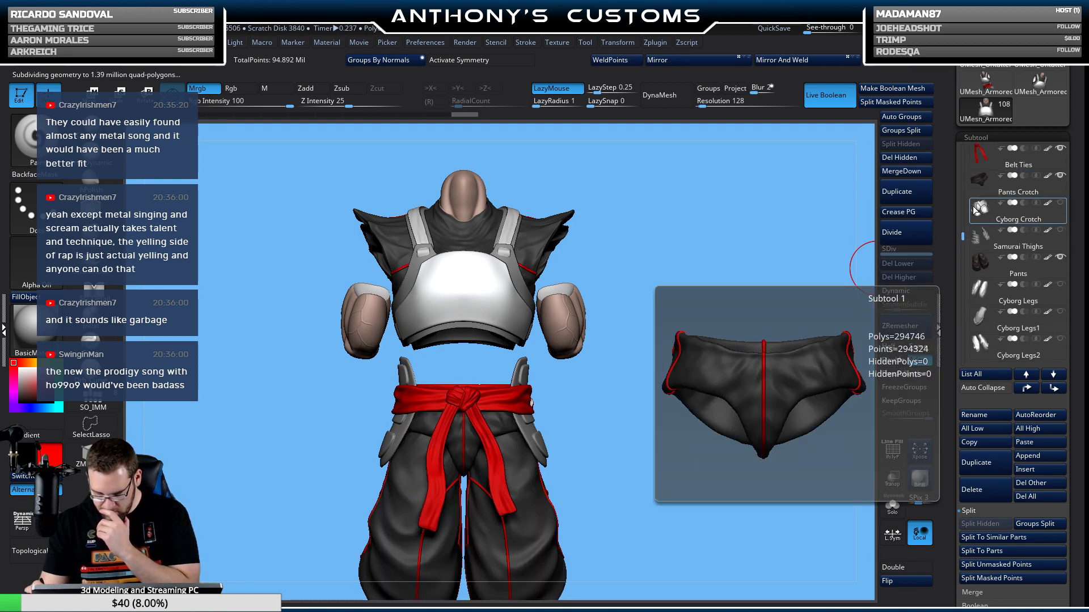
pyautogui.scroll(2, 1009, 210)
pyautogui.click(1060, 203)
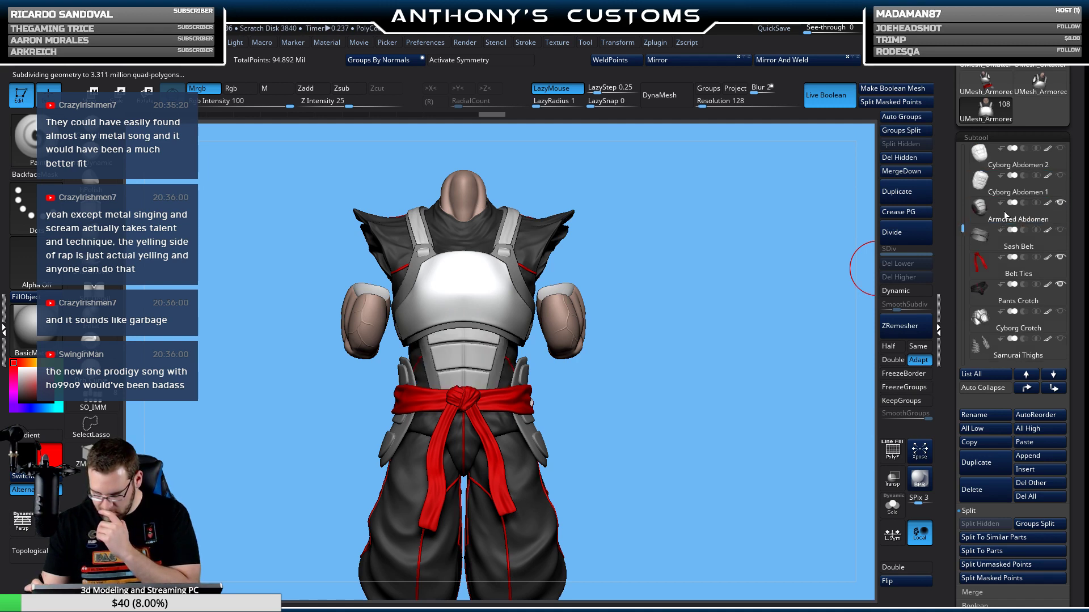
# Show Gauntlets 1, the Bare Forearms and the Bare Elbows to complete the arms.
pyautogui.moveTo(963, 232); pyautogui.dragTo(966, 206)
pyautogui.click(1059, 229)
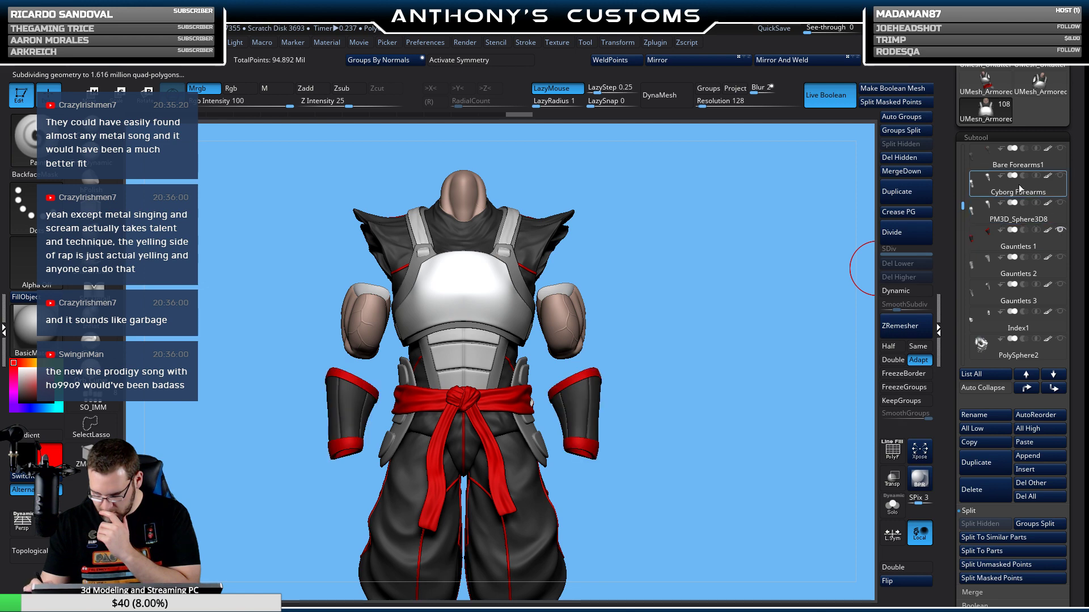
pyautogui.scroll(3, 964, 204)
pyautogui.click(1060, 201)
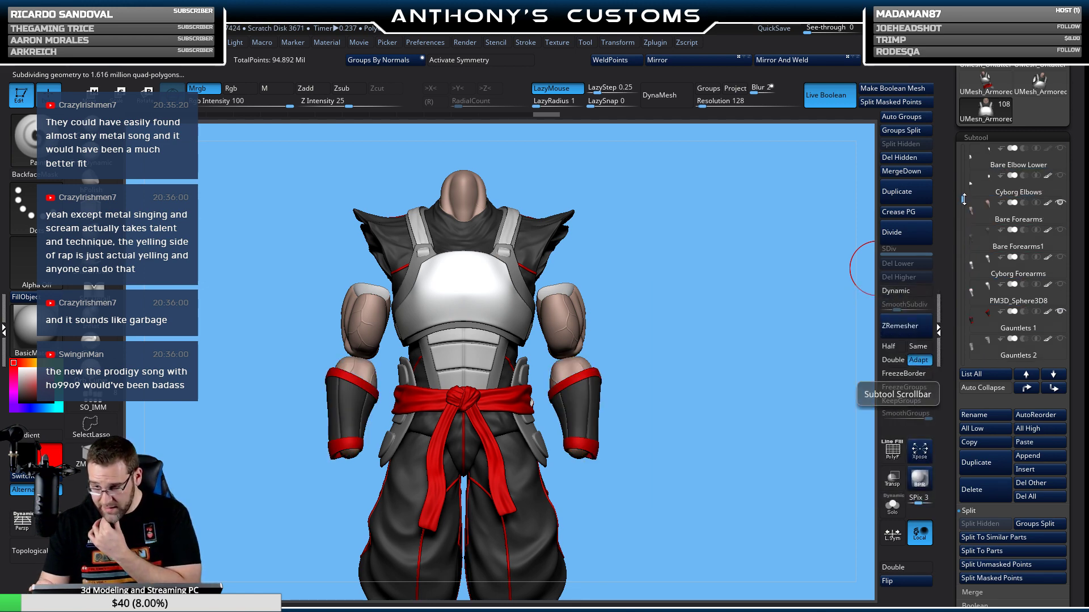
pyautogui.scroll(2, 964, 199)
pyautogui.scroll(1, 964, 194)
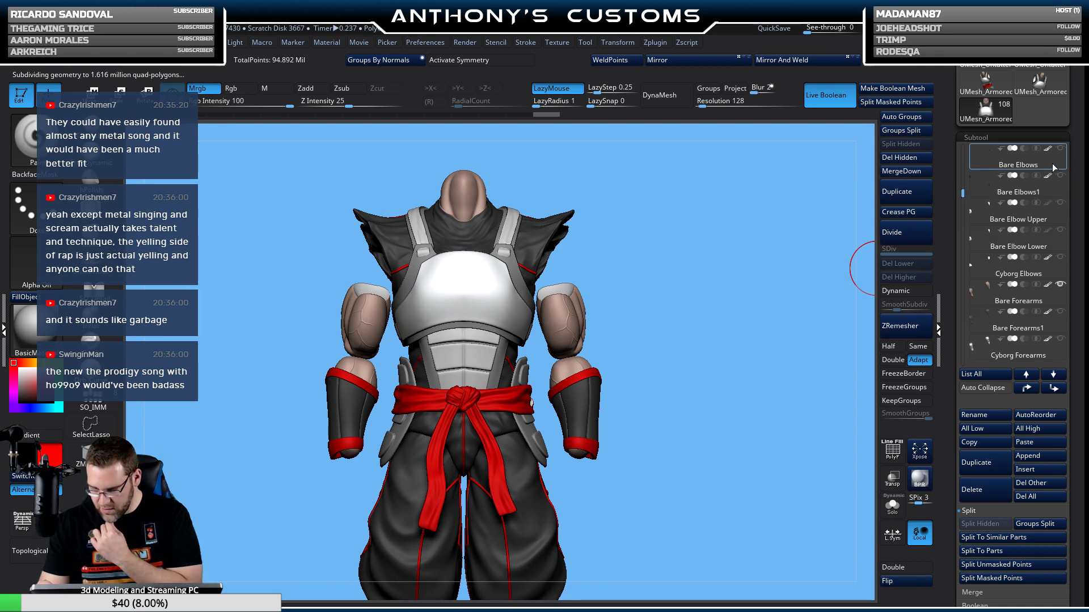
pyautogui.scroll(3, 966, 187)
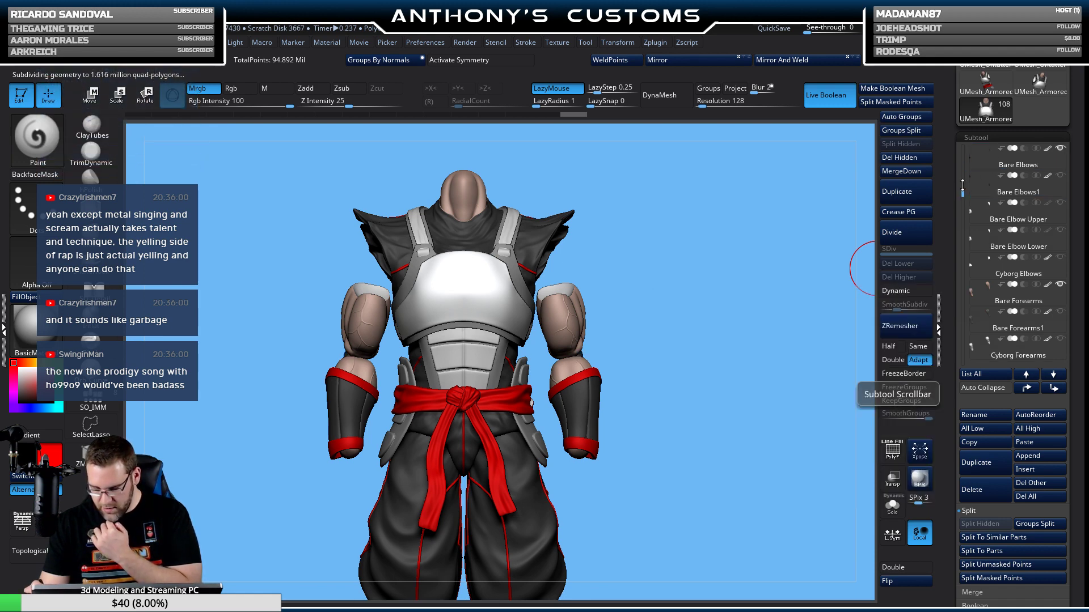
# Show the Merged_Head Done1 head and the Bare Shoulders.
pyautogui.scroll(6, 965, 187)
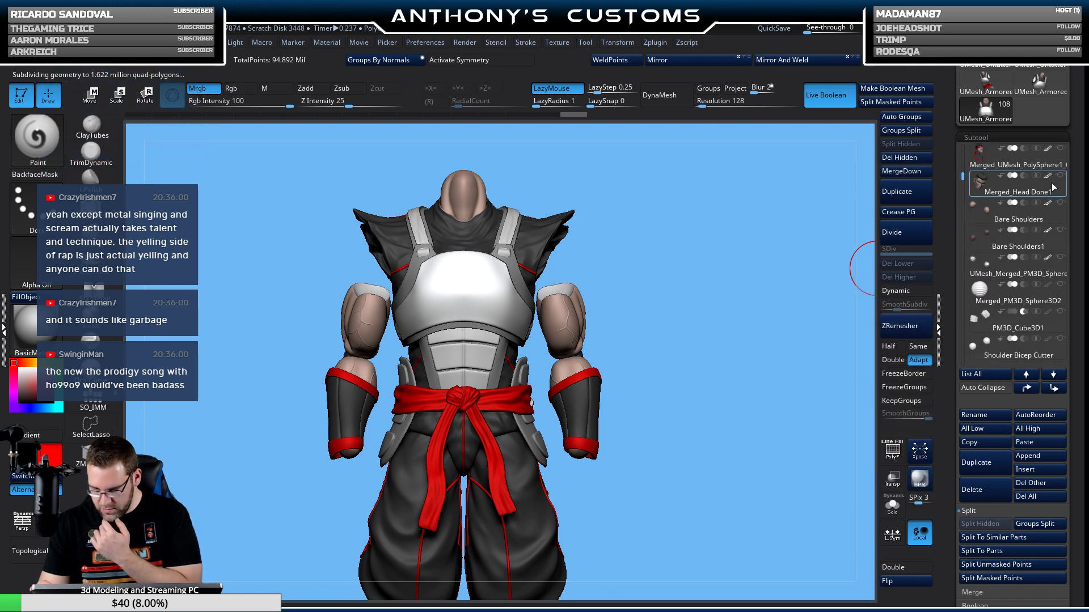
pyautogui.click(1061, 176)
pyautogui.moveTo(1053, 179)
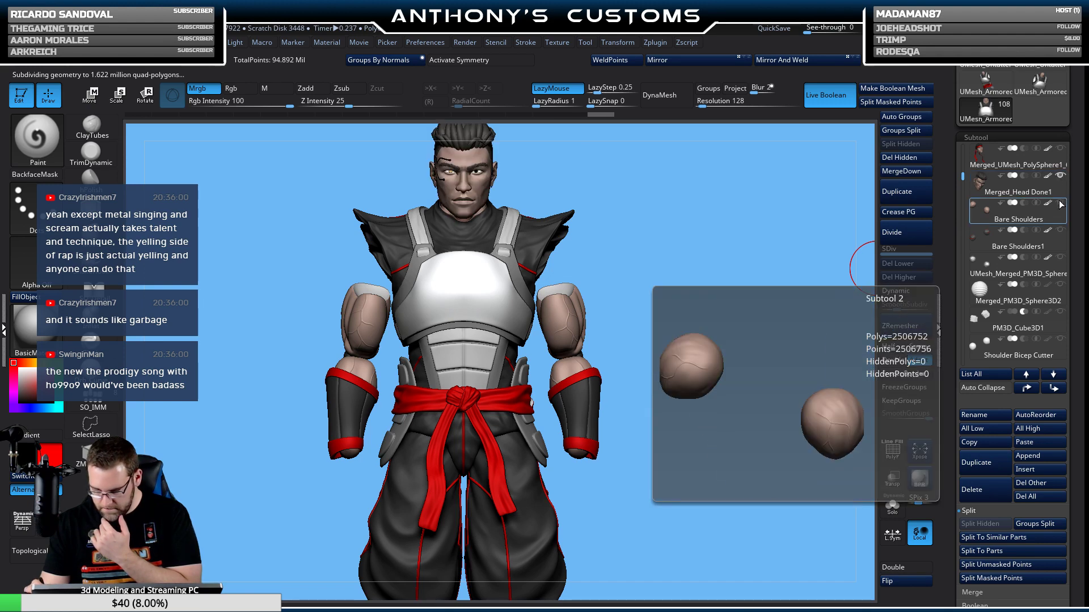
pyautogui.click(1059, 203)
# Select the Bare Elbows subtool on the back of the figure's arm.
pyautogui.moveTo(706, 366); pyautogui.dragTo(598, 275)
pyautogui.keyDown('alt'); pyautogui.moveTo(652, 250); pyautogui.dragTo(782, 248); pyautogui.keyUp('alt')
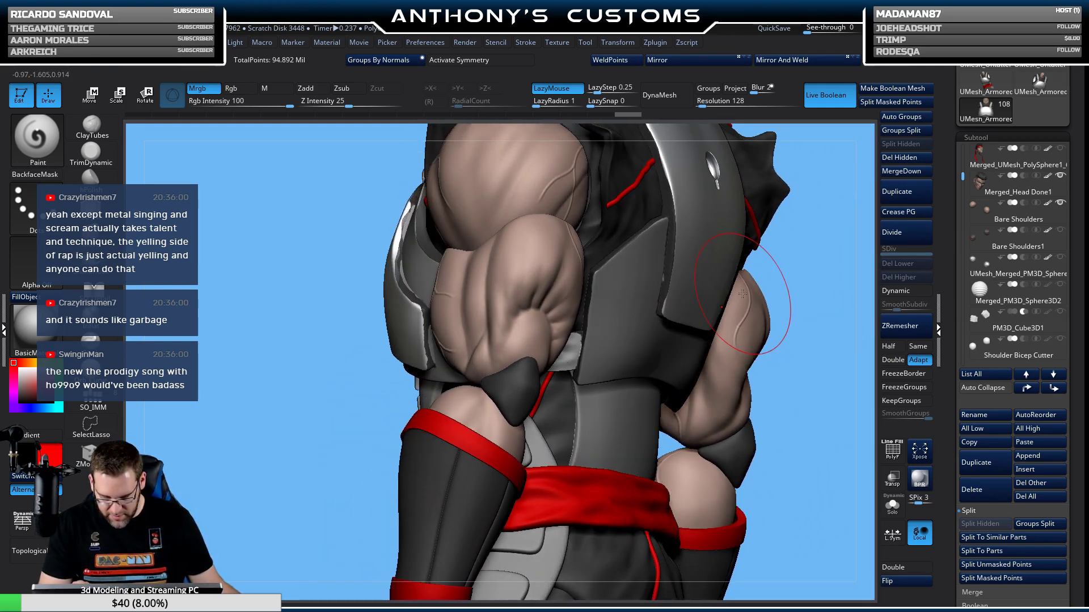
pyautogui.keyDown('alt'); pyautogui.click(516, 396); pyautogui.keyUp('alt')
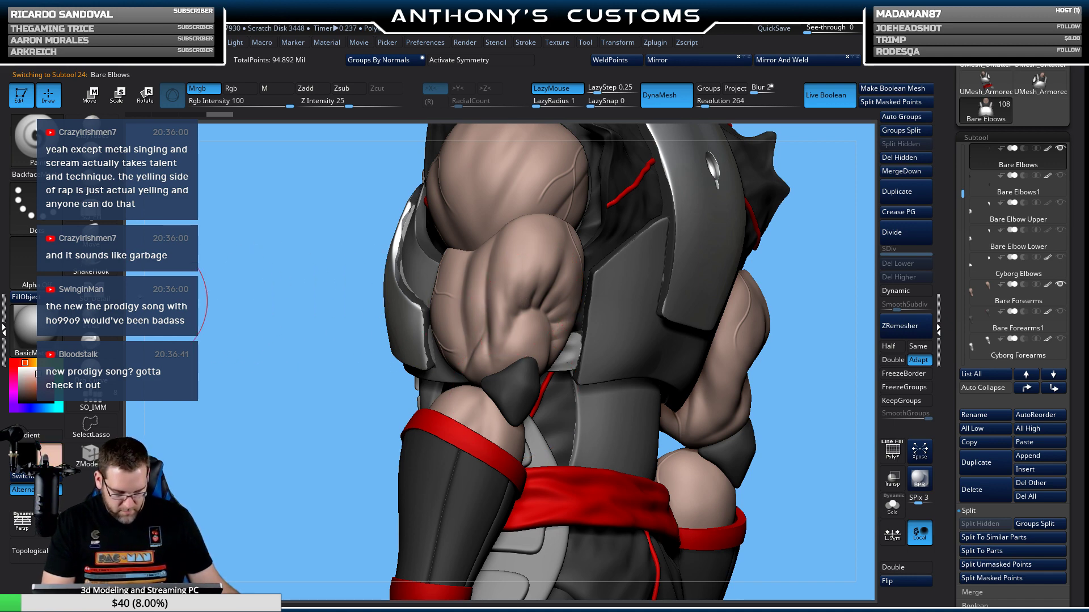
# Show the Bare Fist subtool so the figure has both hands.
pyautogui.moveTo(777, 386); pyautogui.dragTo(693, 383)
pyautogui.moveTo(962, 194); pyautogui.dragTo(962, 159)
pyautogui.click(1060, 176)
pyautogui.moveTo(727, 374); pyautogui.dragTo(610, 370)
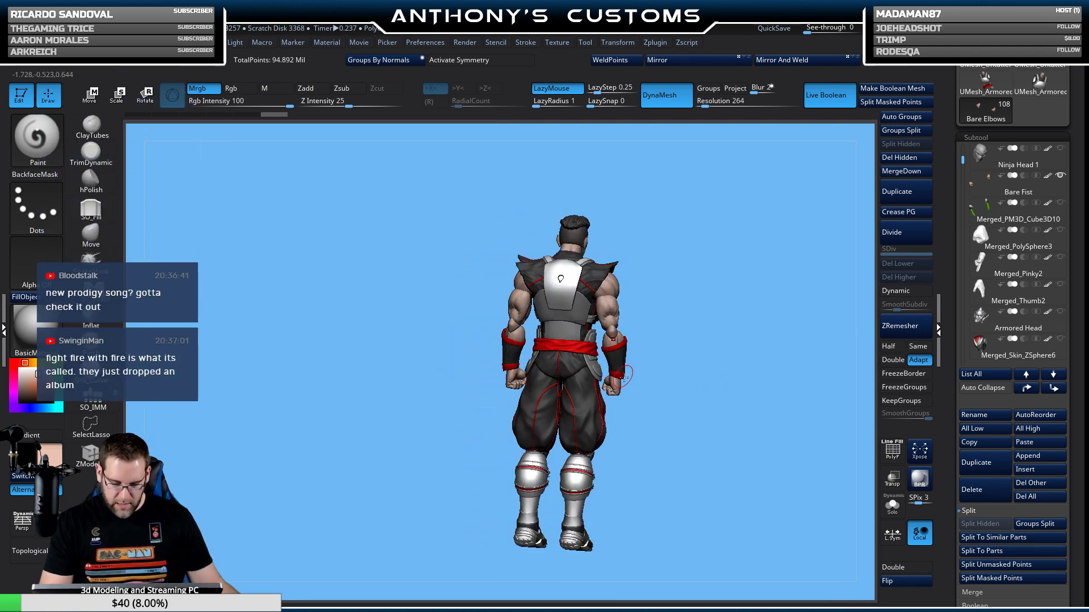
# Hide the Tattered Sleeves to view the cut chest with bare shoulders on the full figure.
pyautogui.moveTo(721, 489); pyautogui.dragTo(684, 468)
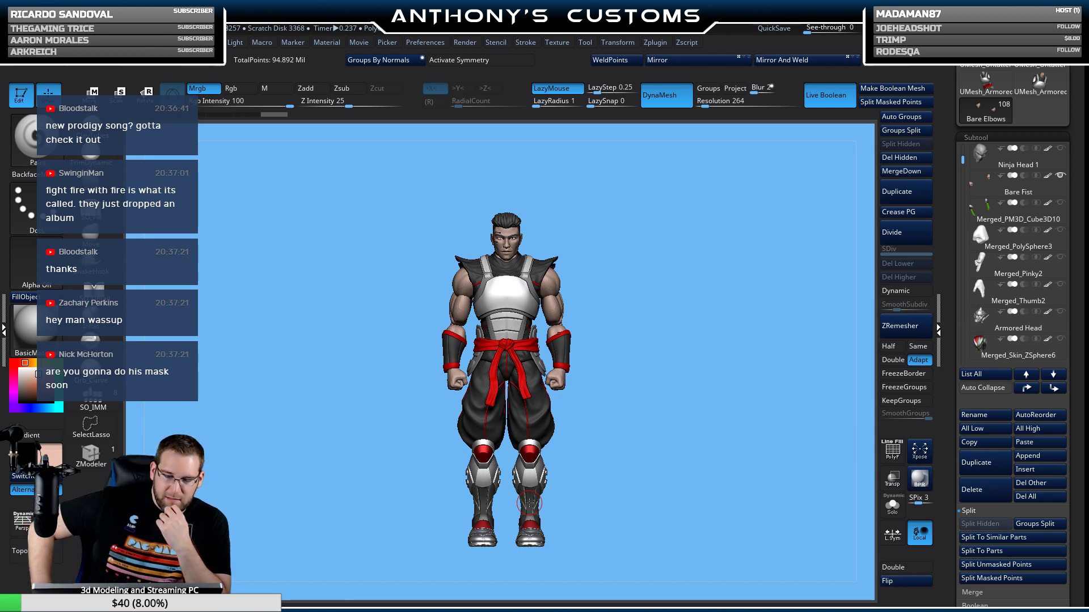
pyautogui.moveTo(770, 304); pyautogui.dragTo(679, 342)
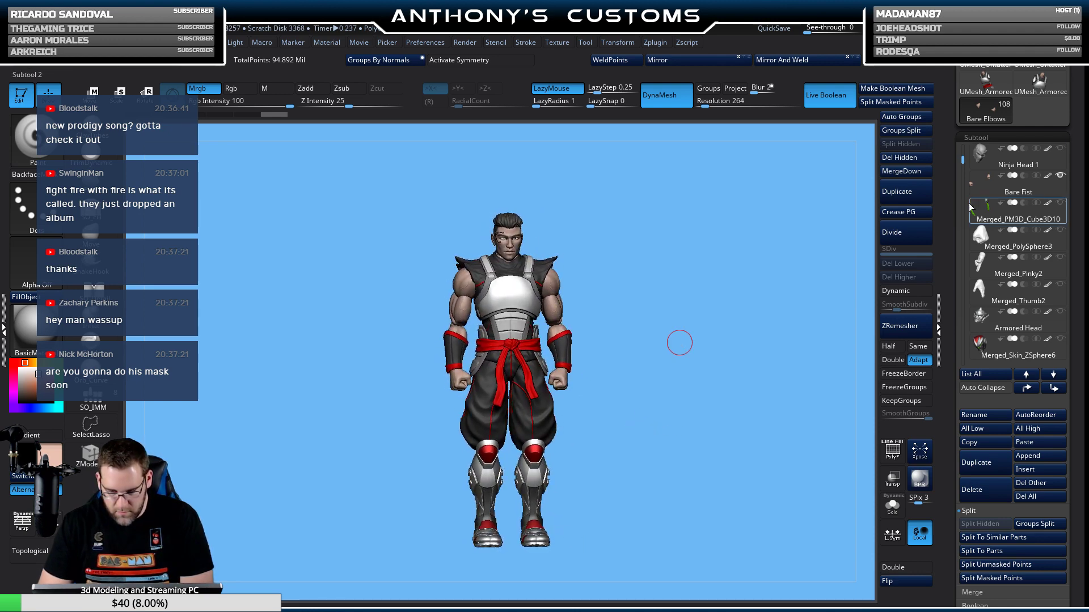
pyautogui.moveTo(732, 307); pyautogui.dragTo(772, 332)
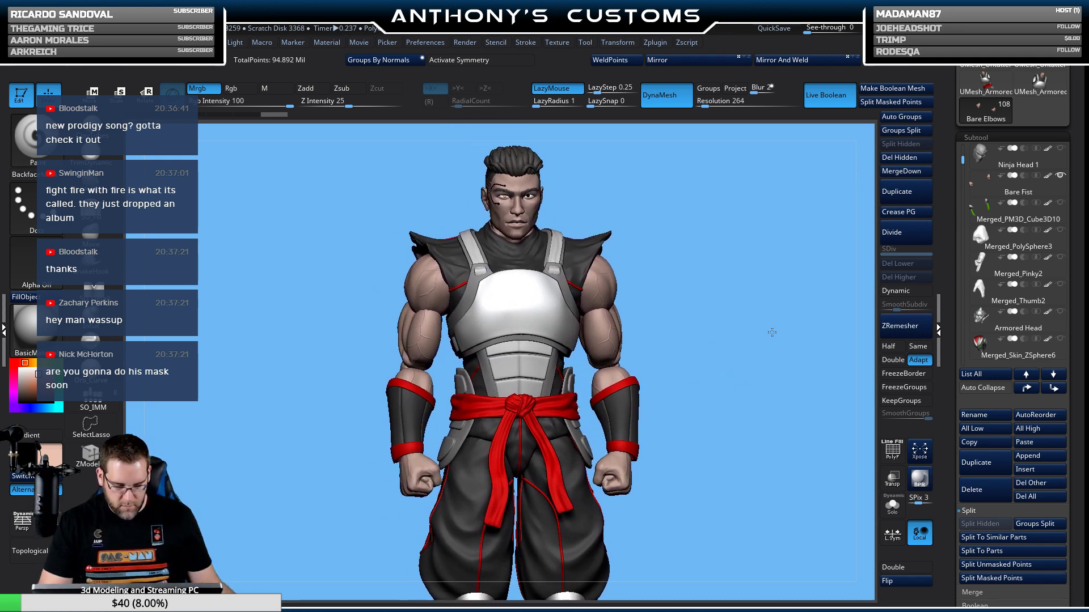
pyautogui.moveTo(962, 161); pyautogui.dragTo(958, 349)
pyautogui.click(1061, 204)
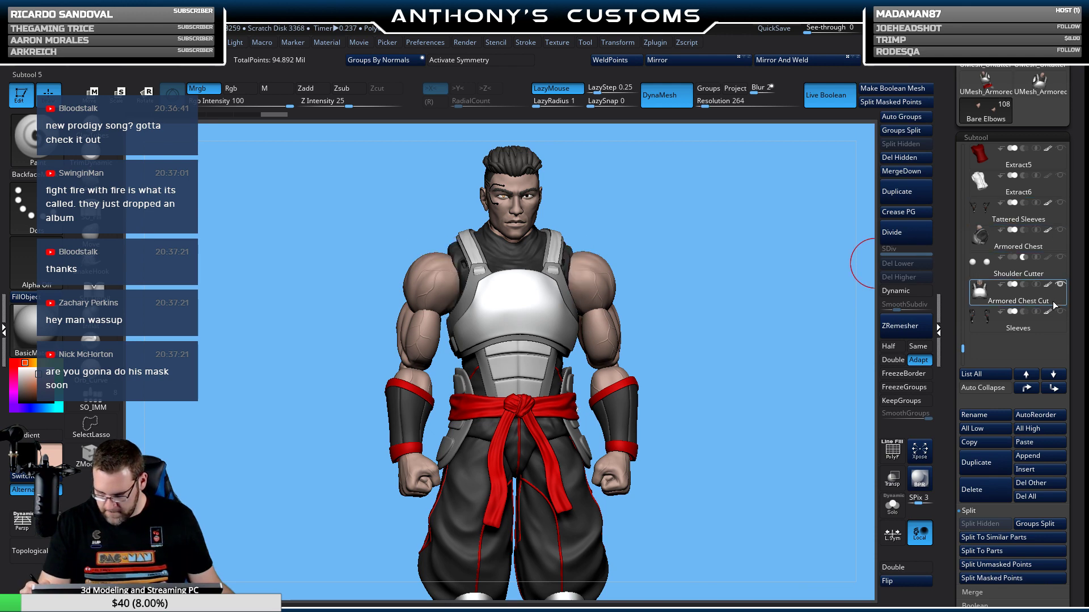
# Show the rounded Skin_ZSphere2 shoulder pads on the figure and swap them for the angular Shoulder Straps1 pads.
pyautogui.moveTo(766, 346); pyautogui.dragTo(719, 333)
pyautogui.moveTo(962, 348); pyautogui.dragTo(965, 327)
pyautogui.moveTo(1005, 320)
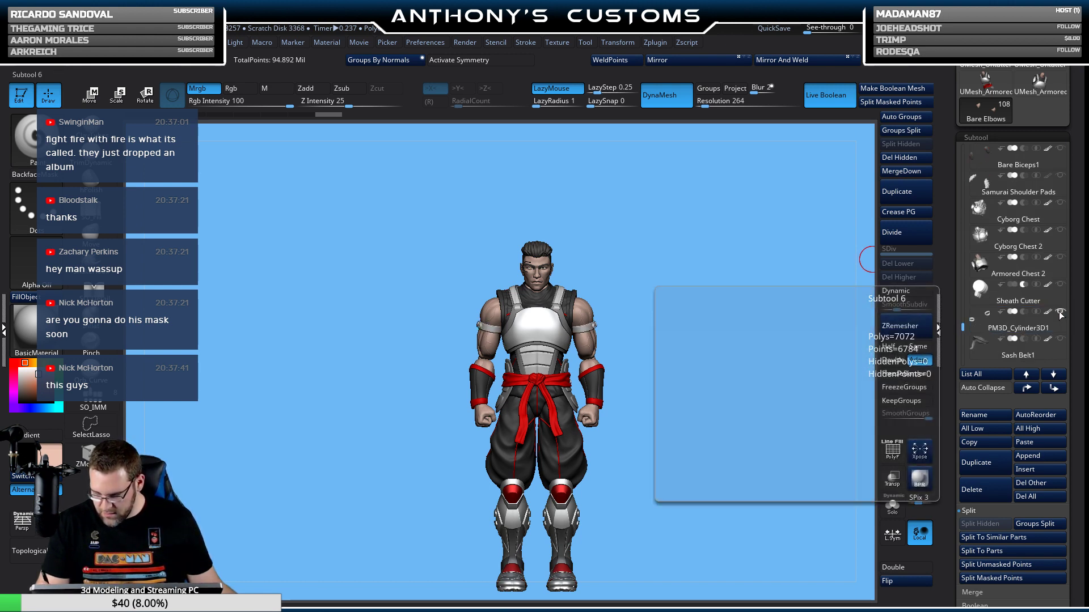
pyautogui.moveTo(965, 323); pyautogui.dragTo(965, 312)
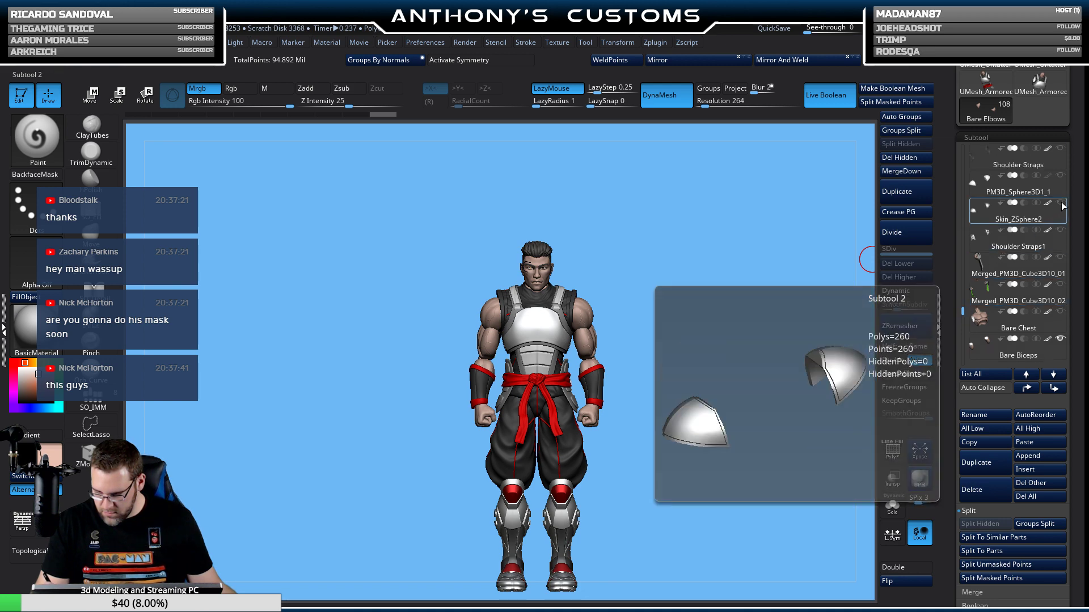
pyautogui.click(1061, 203)
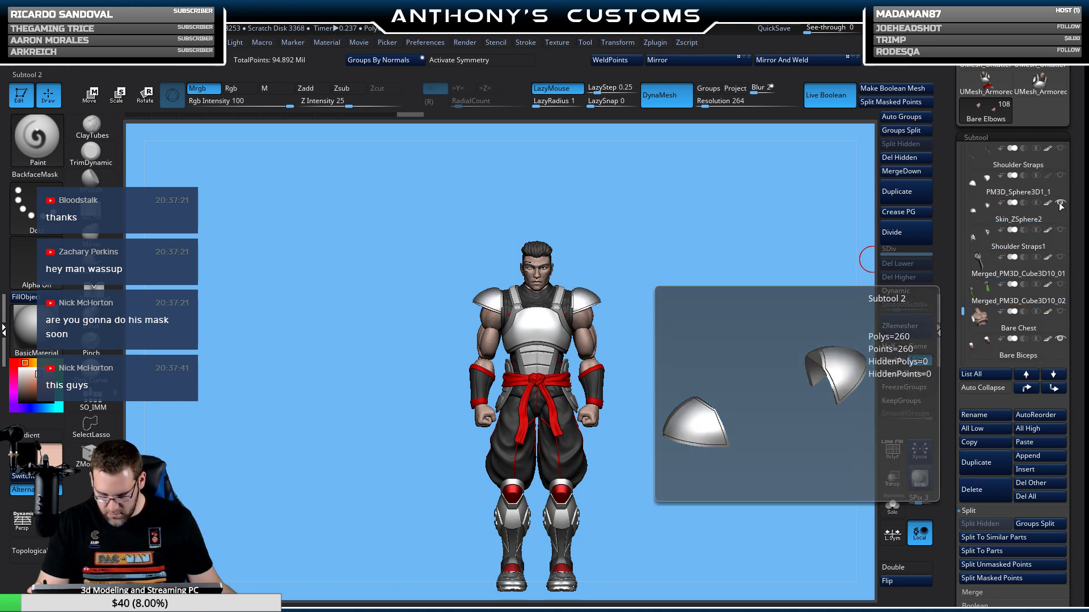
pyautogui.click(1060, 230)
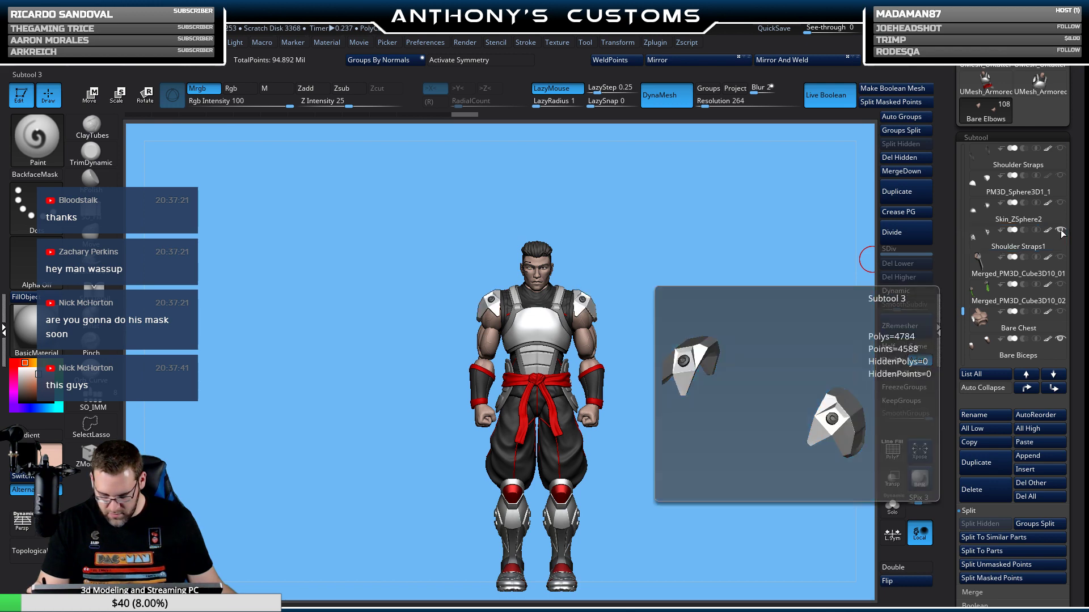
pyautogui.moveTo(746, 342); pyautogui.dragTo(871, 272)
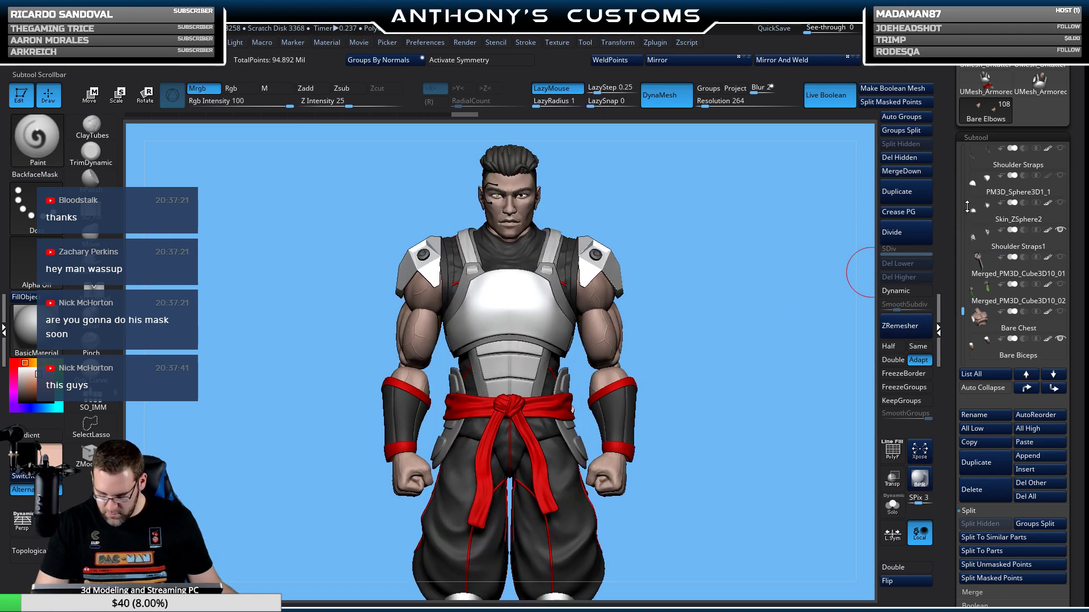
# Compare the figure with and without the Shoulder Straps1 pads from front and back, leaving the pads hidden.
pyautogui.click(1060, 229)
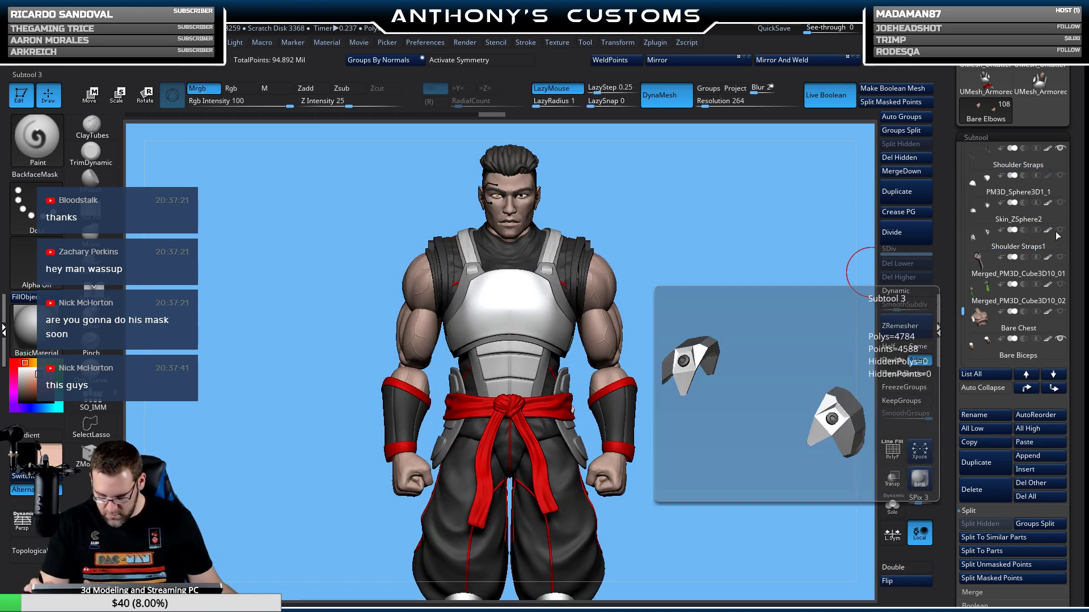
pyautogui.moveTo(753, 335); pyautogui.dragTo(769, 287)
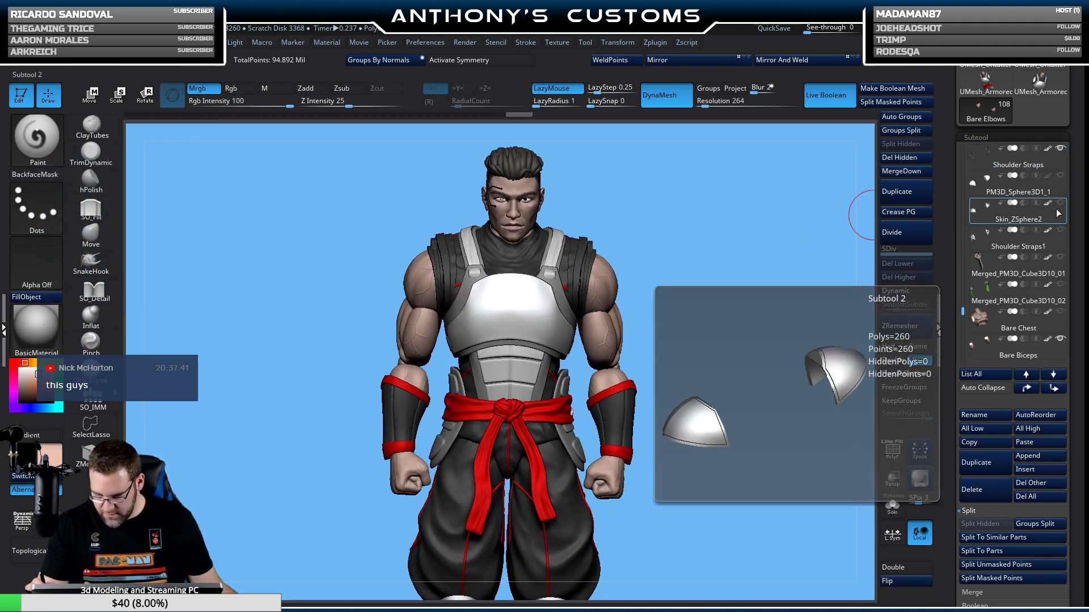
pyautogui.click(1061, 205)
pyautogui.keyDown('alt'); pyautogui.moveTo(802, 257); pyautogui.dragTo(762, 325); pyautogui.keyUp('alt')
pyautogui.moveTo(846, 289); pyautogui.dragTo(666, 341)
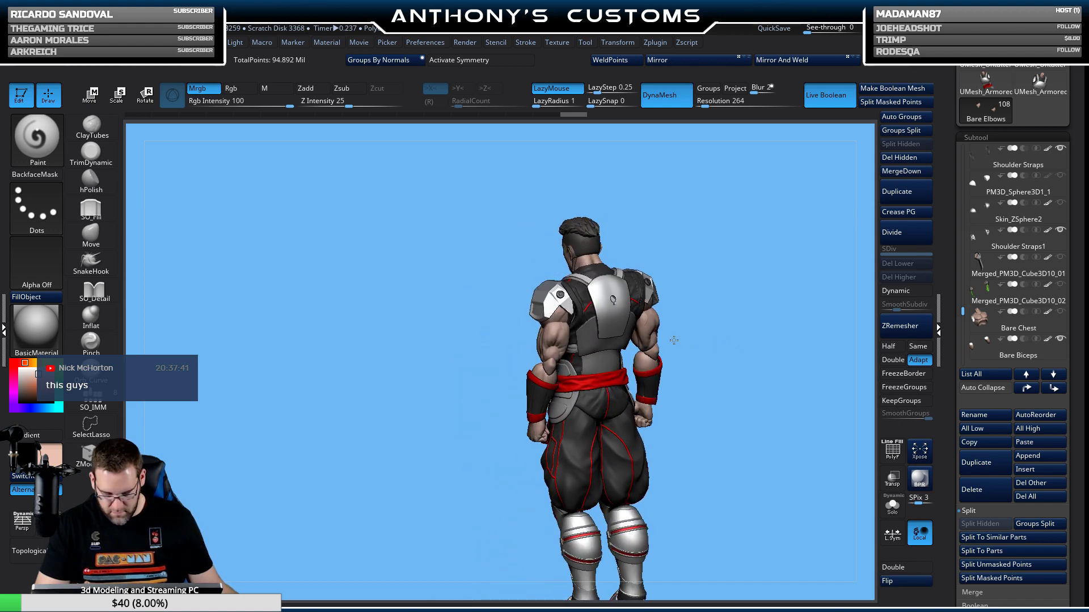
pyautogui.moveTo(757, 344)
pyautogui.mouseDown()
pyautogui.moveTo(743, 342)
pyautogui.moveTo(759, 406)
pyautogui.moveTo(771, 410)
pyautogui.moveTo(754, 330)
pyautogui.moveTo(700, 338)
pyautogui.moveTo(665, 326)
pyautogui.moveTo(675, 314)
pyautogui.mouseUp()
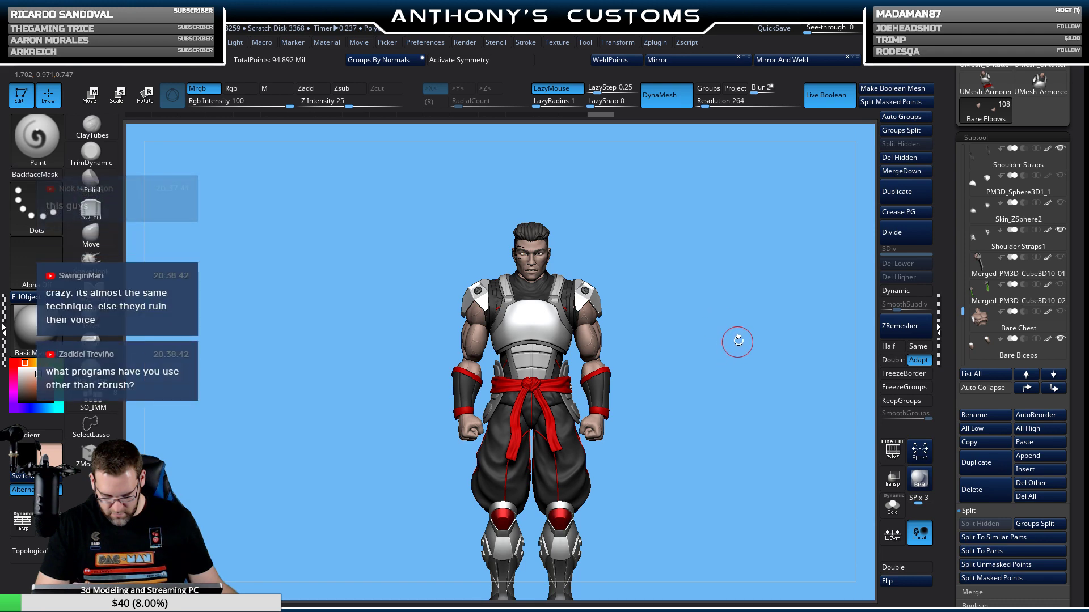
pyautogui.click(1064, 185)
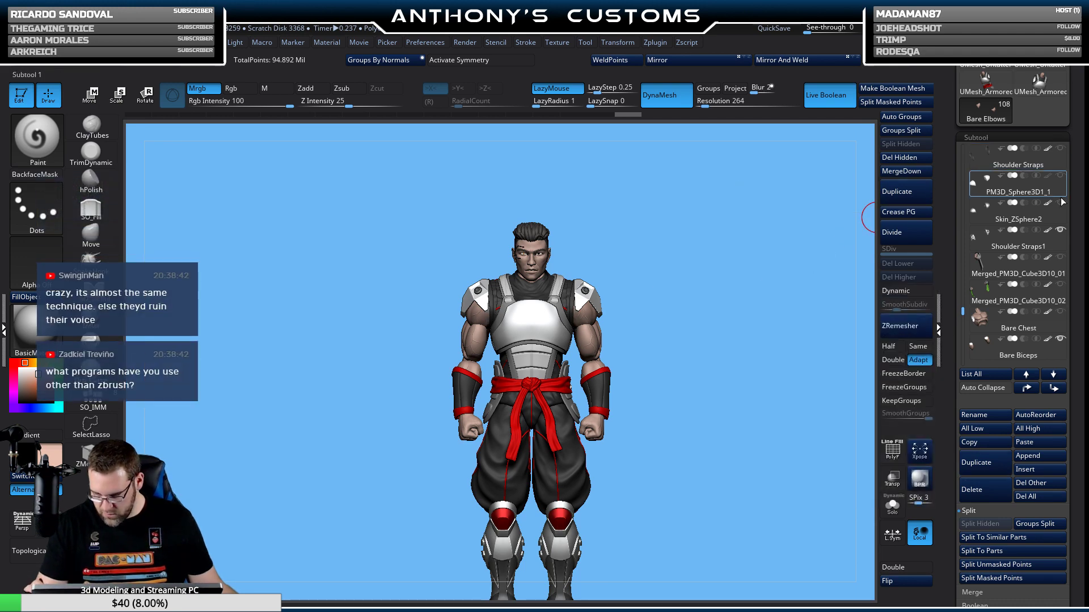
pyautogui.click(1061, 232)
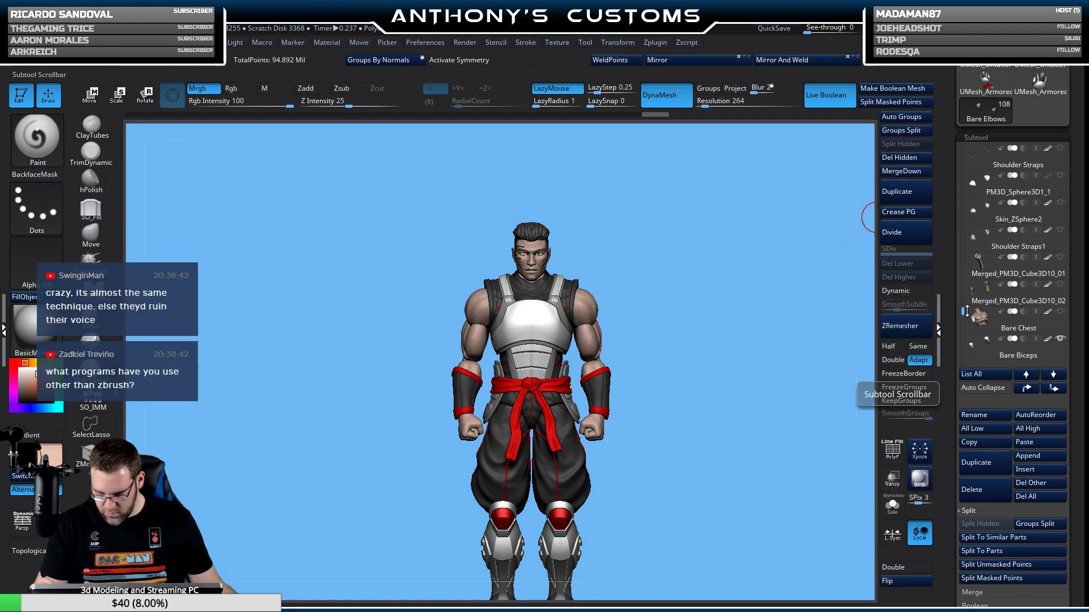
# Swap the Armored Chest Cut for the angular V-necked armored chest on the full figure.
pyautogui.moveTo(964, 311); pyautogui.dragTo(965, 351)
pyautogui.click(1061, 257)
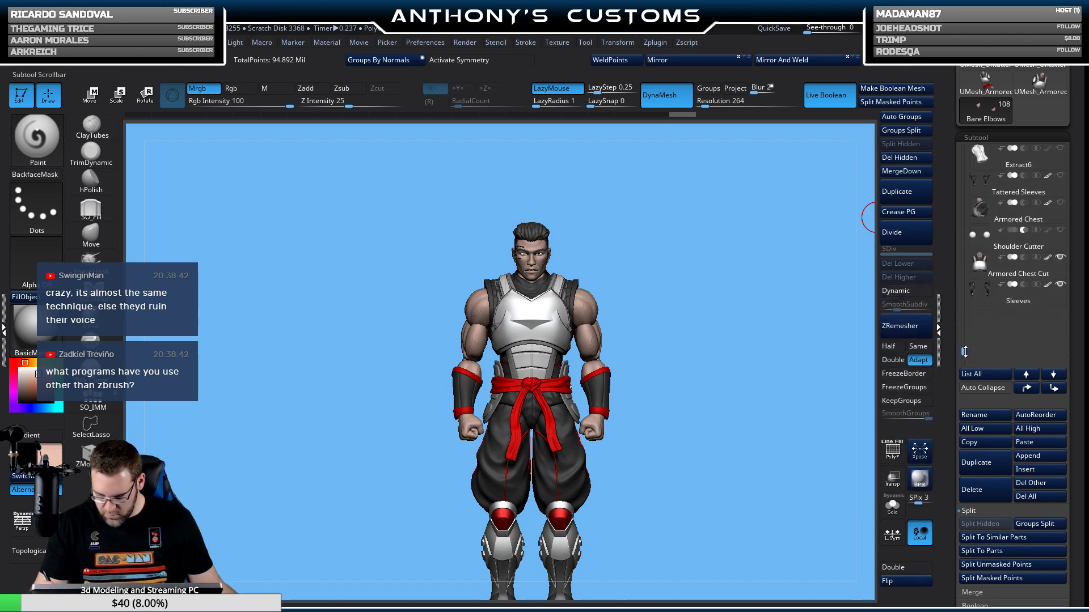
pyautogui.click(1060, 257)
pyautogui.moveTo(770, 349); pyautogui.dragTo(760, 297)
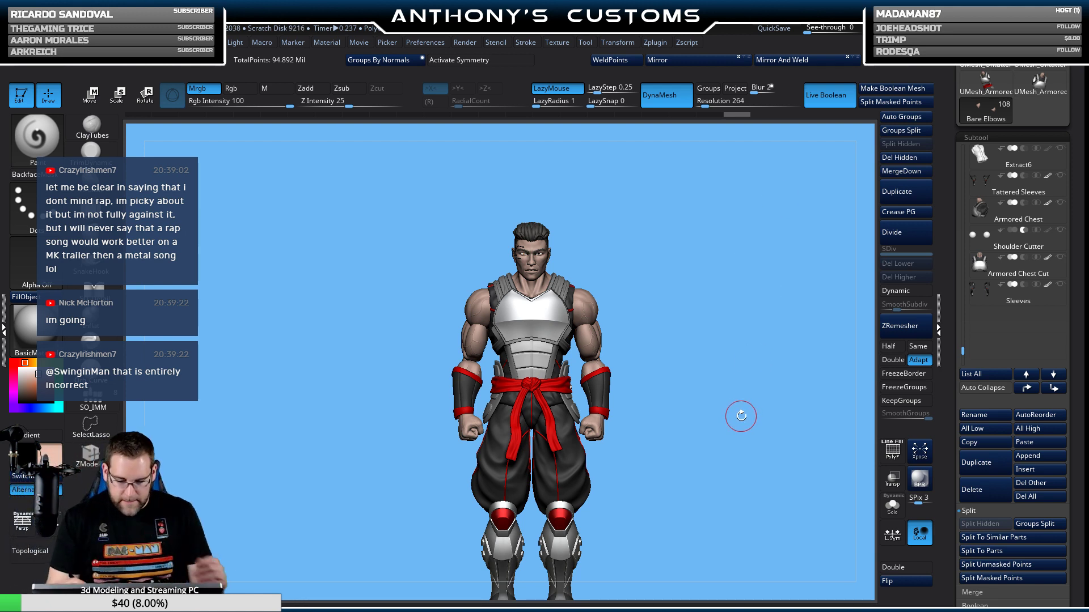
pyautogui.keyDown('alt'); pyautogui.moveTo(731, 437); pyautogui.dragTo(760, 395); pyautogui.keyUp('alt')
pyautogui.moveTo(732, 306); pyautogui.dragTo(733, 411)
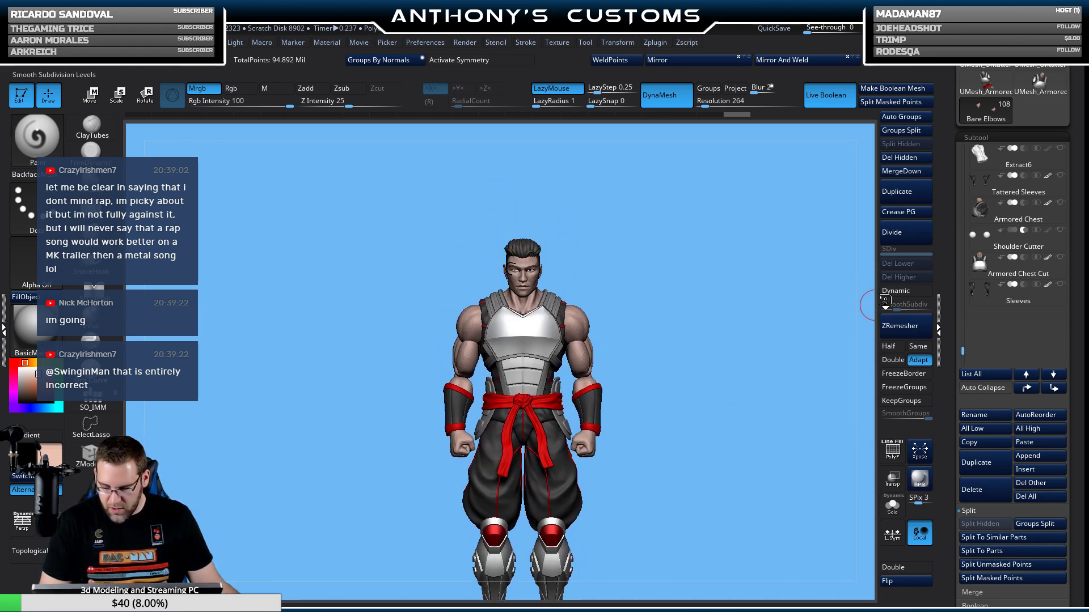
# Show the Hood and the Ninja Head 1 mask head, and hide the Merged_Head Done1 head.
pyautogui.moveTo(963, 303); pyautogui.dragTo(963, 171)
pyautogui.scroll(-5, 961, 155)
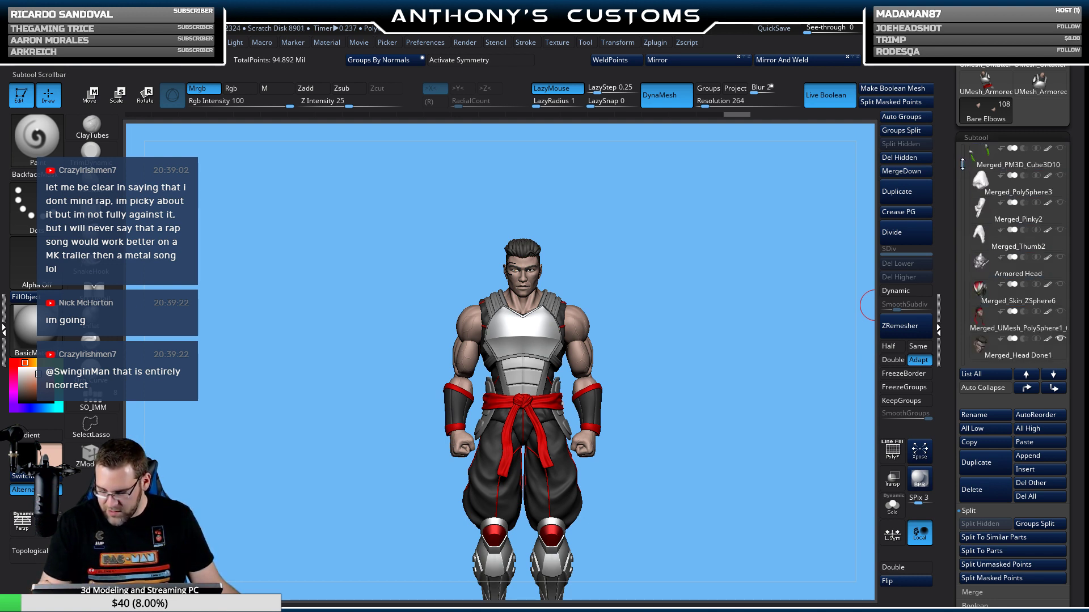
pyautogui.scroll(3, 965, 170)
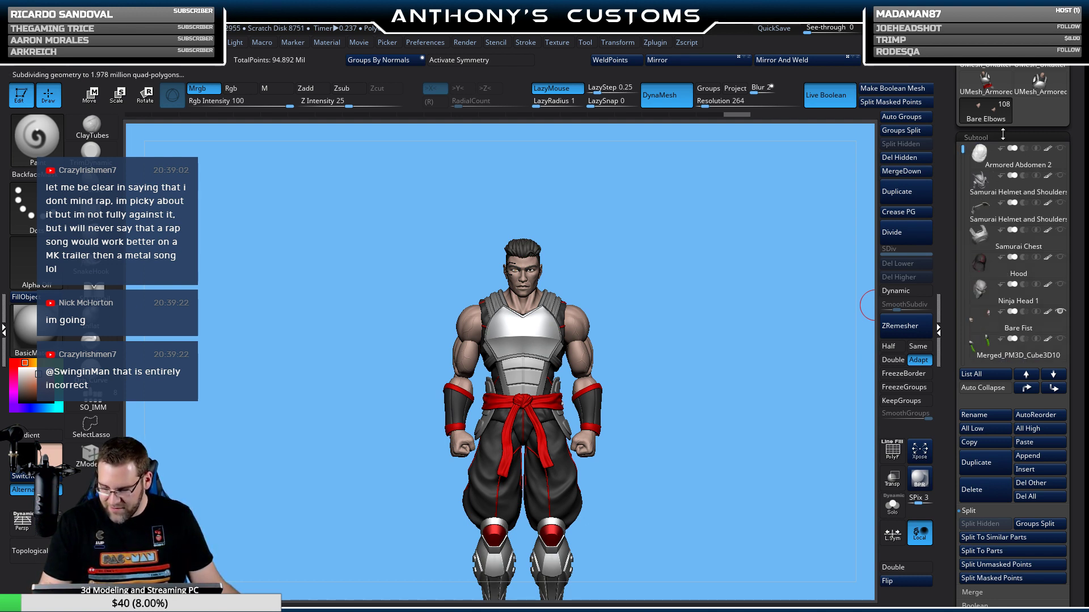
pyautogui.click(1060, 257)
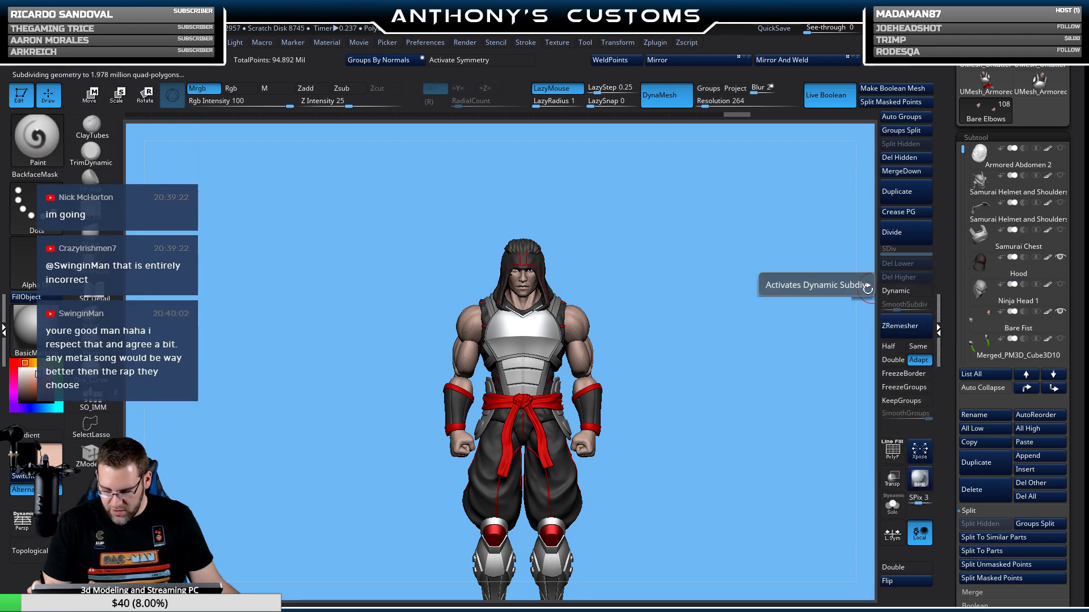
pyautogui.click(1021, 164)
pyautogui.click(1060, 284)
pyautogui.moveTo(962, 150); pyautogui.dragTo(963, 169)
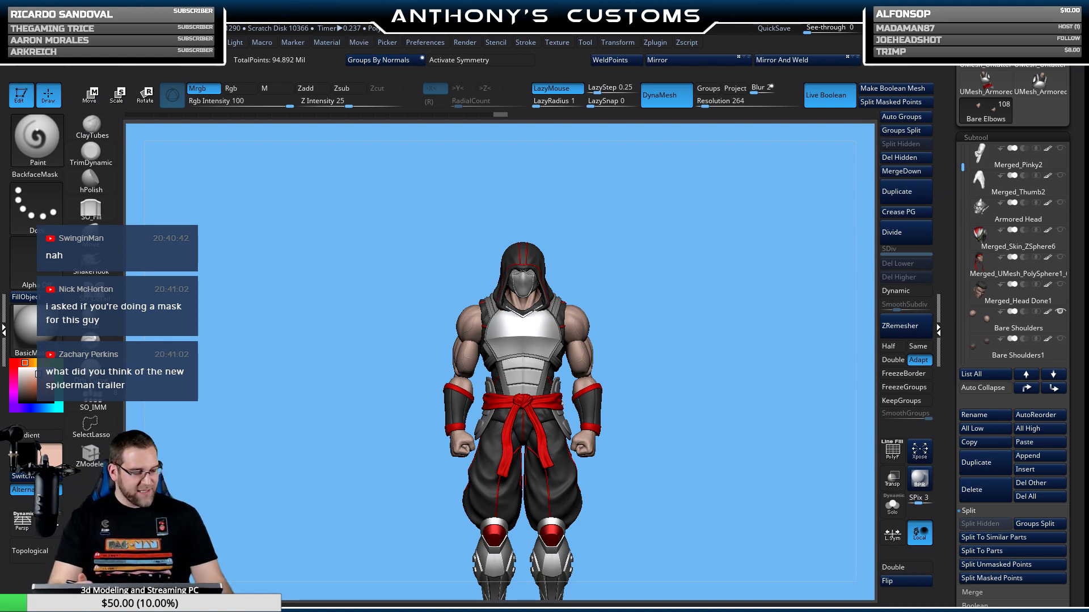
pyautogui.press(',')
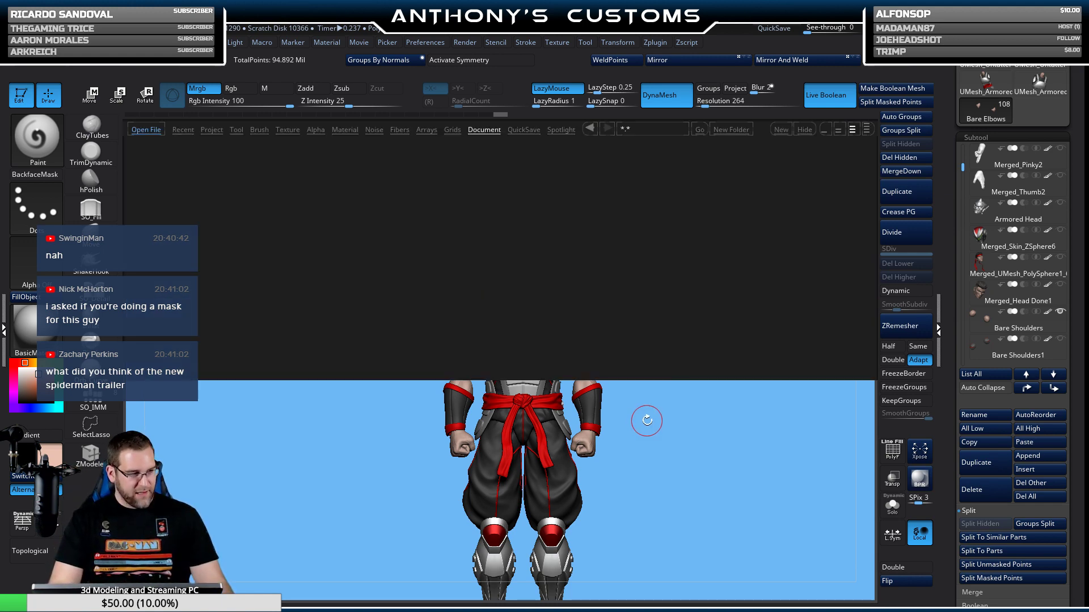
pyautogui.moveTo(667, 329); pyautogui.dragTo(475, 341)
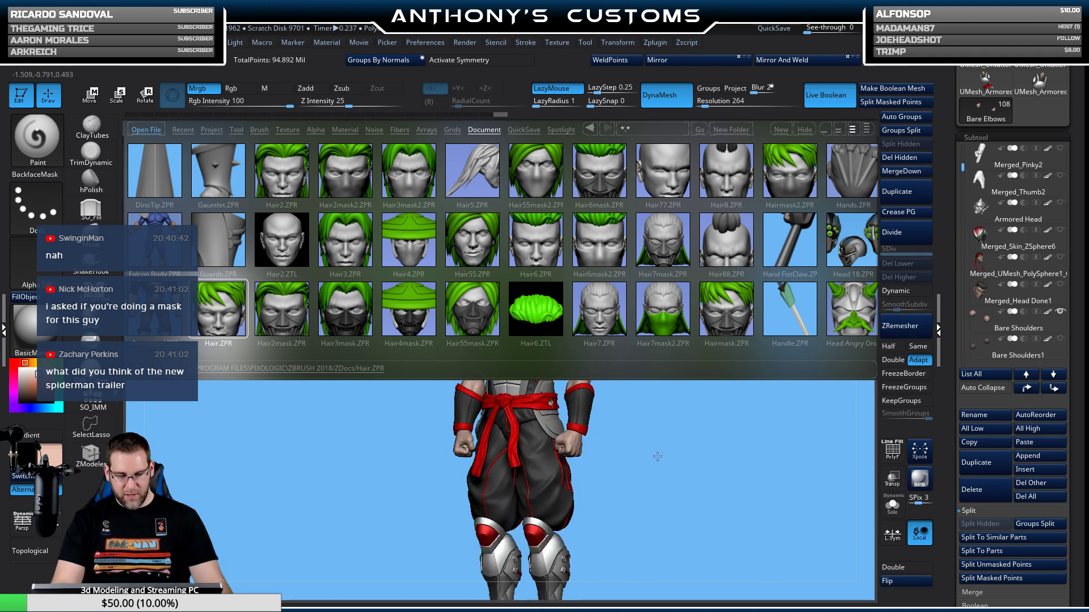
pyautogui.press(',')
pyautogui.keyDown('shift'); pyautogui.moveTo(687, 458); pyautogui.dragTo(690, 449); pyautogui.keyUp('shift')
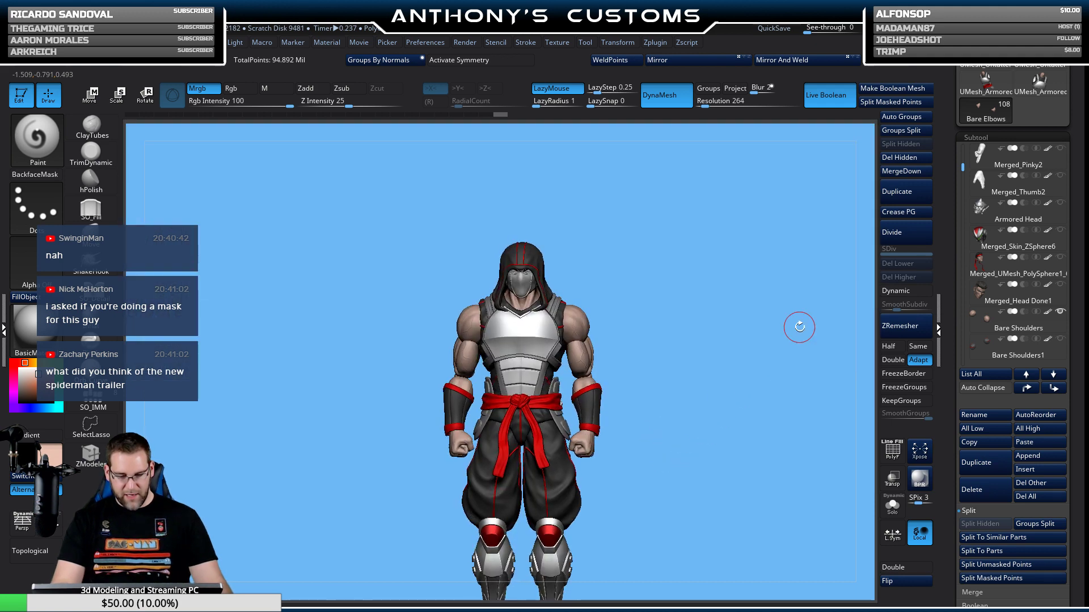
# Examine the hooded figure from the side and select the Hood subtool.
pyautogui.moveTo(960, 170); pyautogui.dragTo(963, 339)
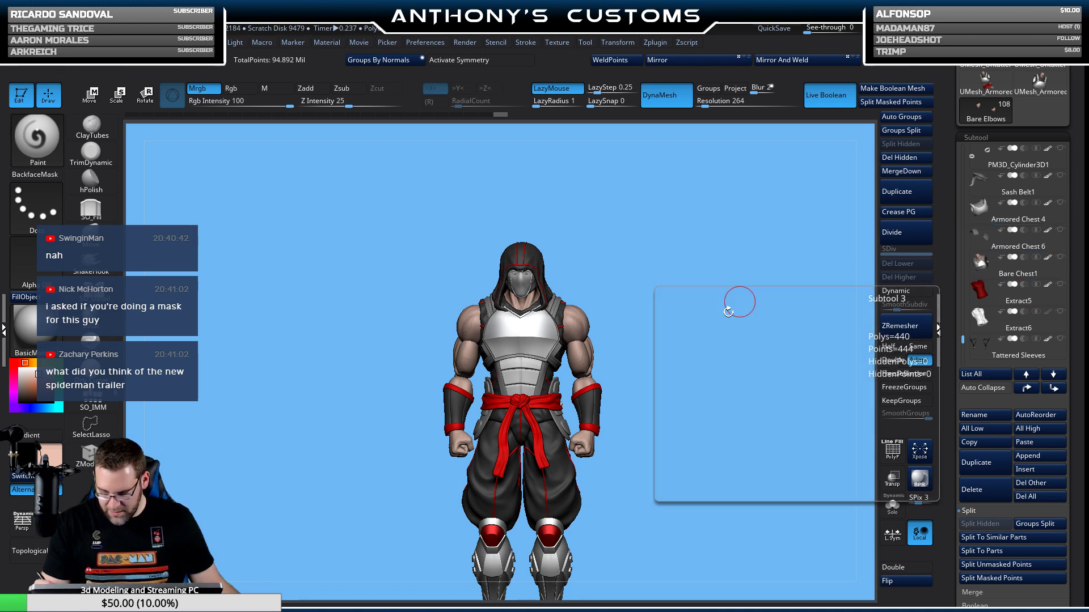
pyautogui.keyDown('alt'); pyautogui.moveTo(688, 375); pyautogui.dragTo(790, 324); pyautogui.keyUp('alt')
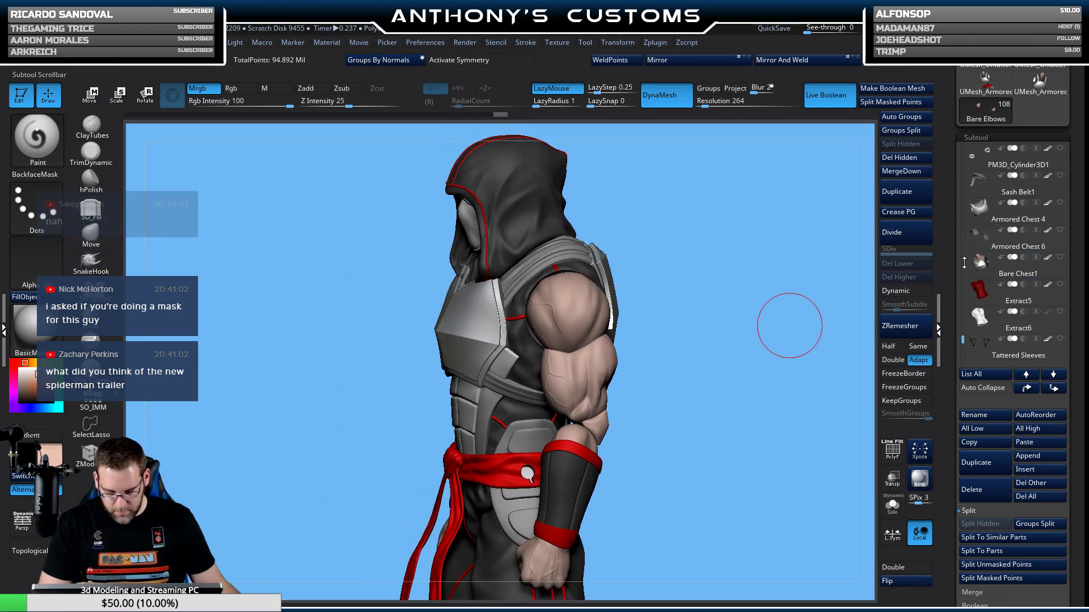
pyautogui.moveTo(734, 369); pyautogui.dragTo(833, 309)
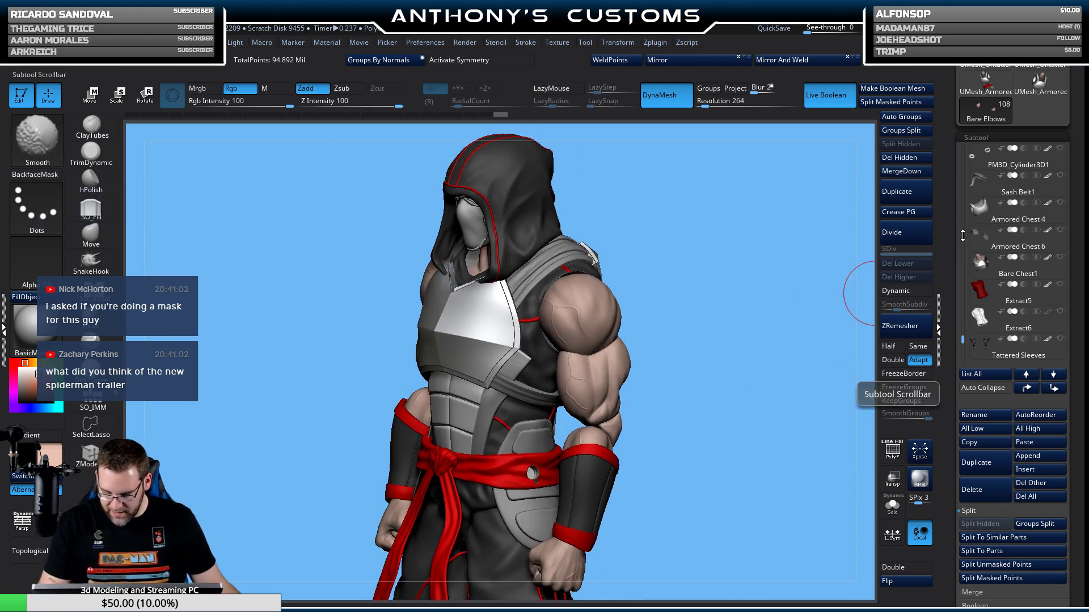
pyautogui.keyDown('alt'); pyautogui.click(523, 216); pyautogui.keyUp('alt')
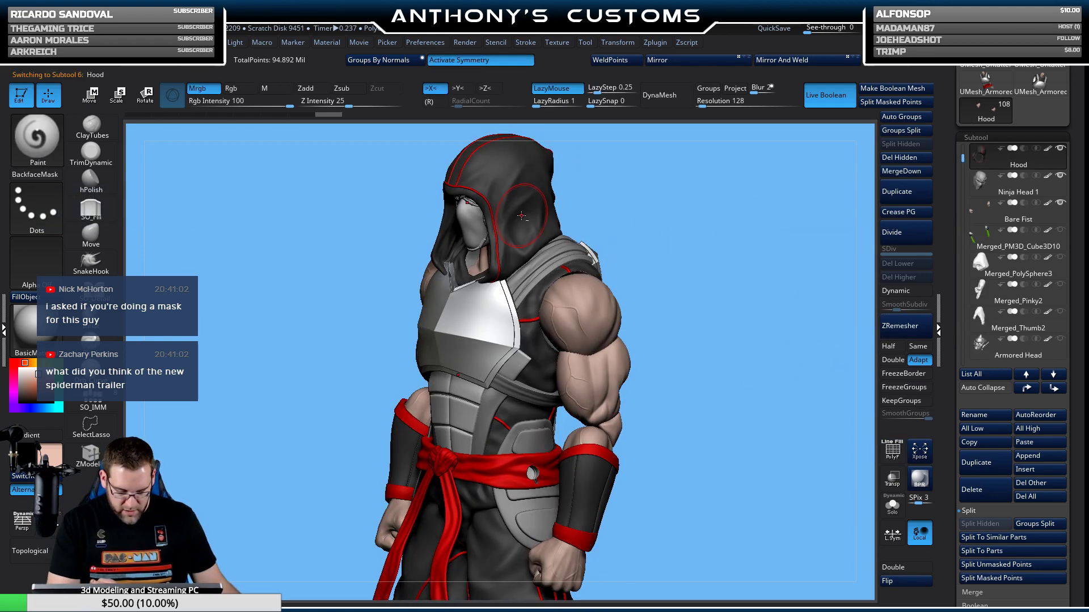
pyautogui.moveTo(710, 329)
pyautogui.mouseDown()
pyautogui.moveTo(678, 410)
pyautogui.moveTo(722, 320)
pyautogui.mouseUp()
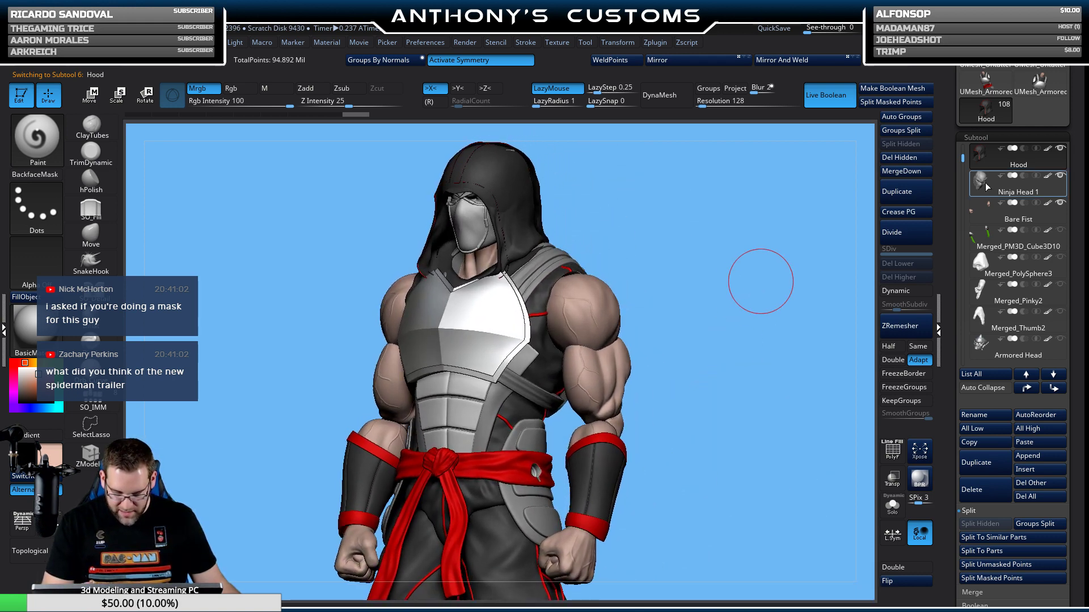
# Show the Armored Chest Cut in place of the angular V-necked chest and check how the hood sits over it.
pyautogui.moveTo(962, 158); pyautogui.dragTo(963, 348)
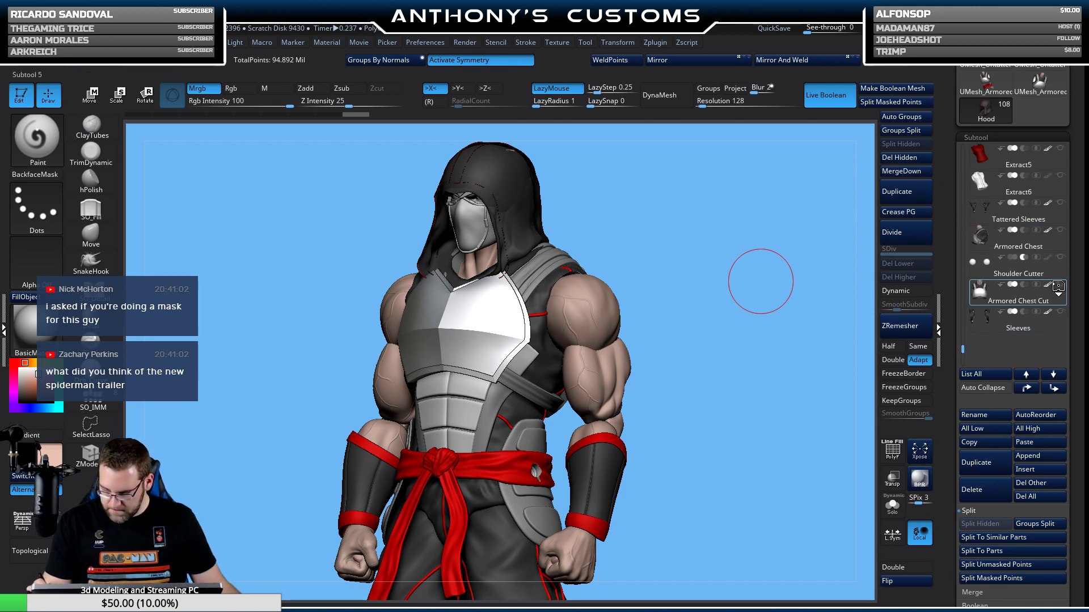
pyautogui.moveTo(1057, 293)
pyautogui.moveTo(962, 350)
pyautogui.mouseDown()
pyautogui.moveTo(968, 317)
pyautogui.moveTo(968, 332)
pyautogui.mouseUp()
pyautogui.click(1059, 230)
pyautogui.click(1060, 230)
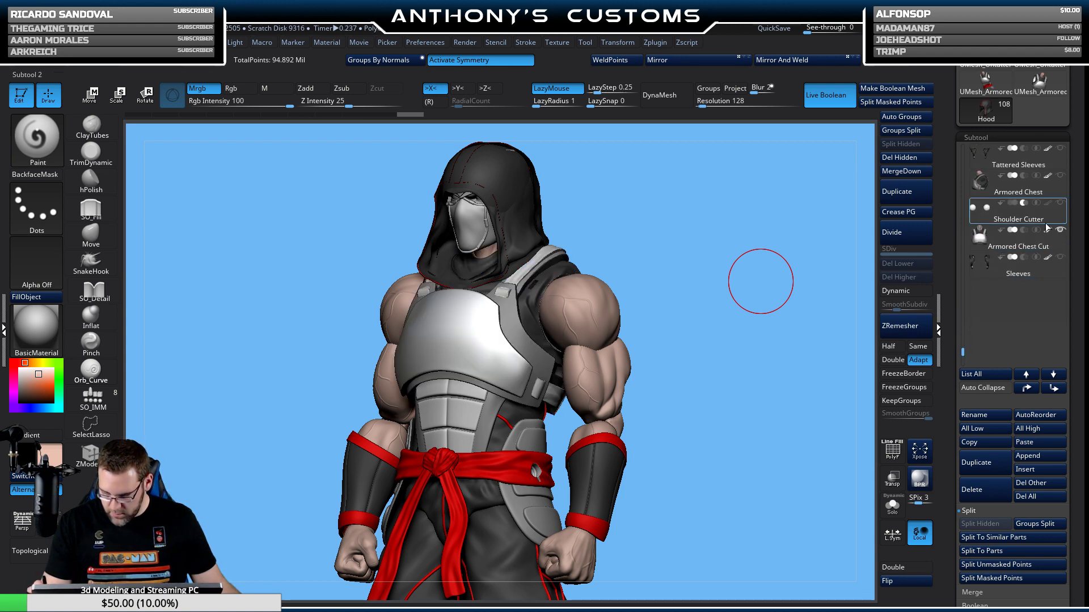
pyautogui.moveTo(713, 353)
pyautogui.mouseDown()
pyautogui.moveTo(724, 403)
pyautogui.moveTo(681, 392)
pyautogui.moveTo(681, 401)
pyautogui.moveTo(705, 338)
pyautogui.moveTo(728, 319)
pyautogui.moveTo(732, 348)
pyautogui.mouseUp()
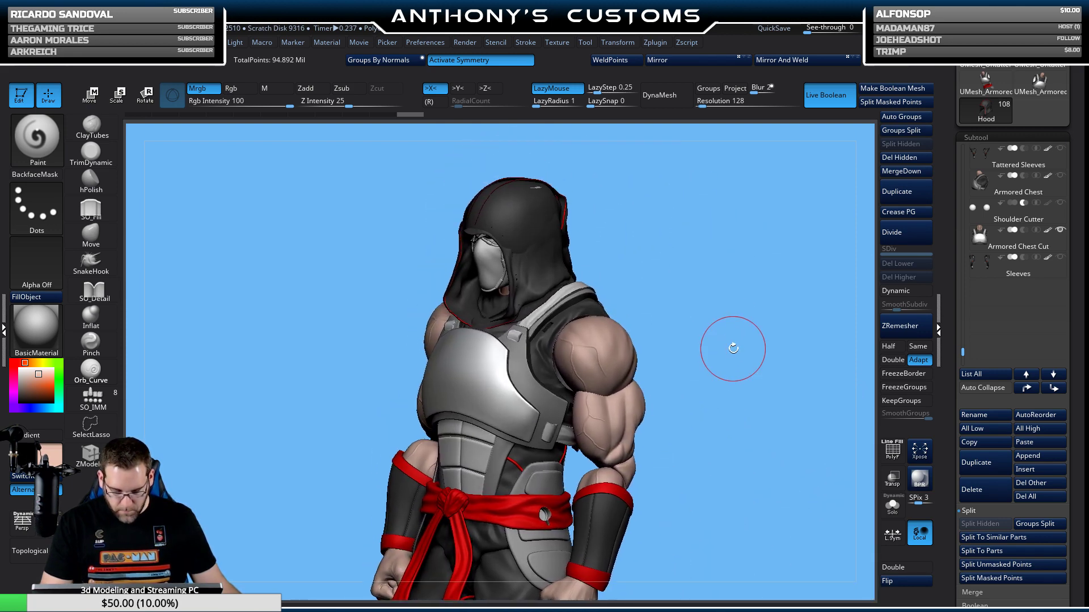
# Fill the whole Hood with a bright, saturated green using the Paint brush's current colour.
pyautogui.hotkey('shift', 'f')
pyautogui.hotkey('shift', 'f')
pyautogui.press('b')
pyautogui.press('p')
pyautogui.press('a')
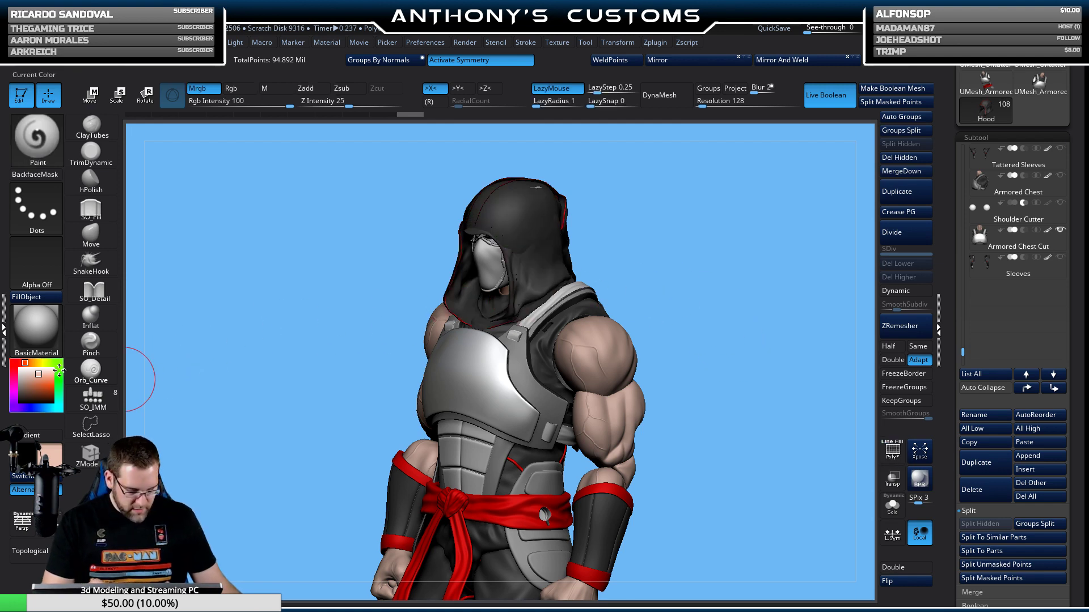
pyautogui.click(60, 391)
pyautogui.click(37, 297)
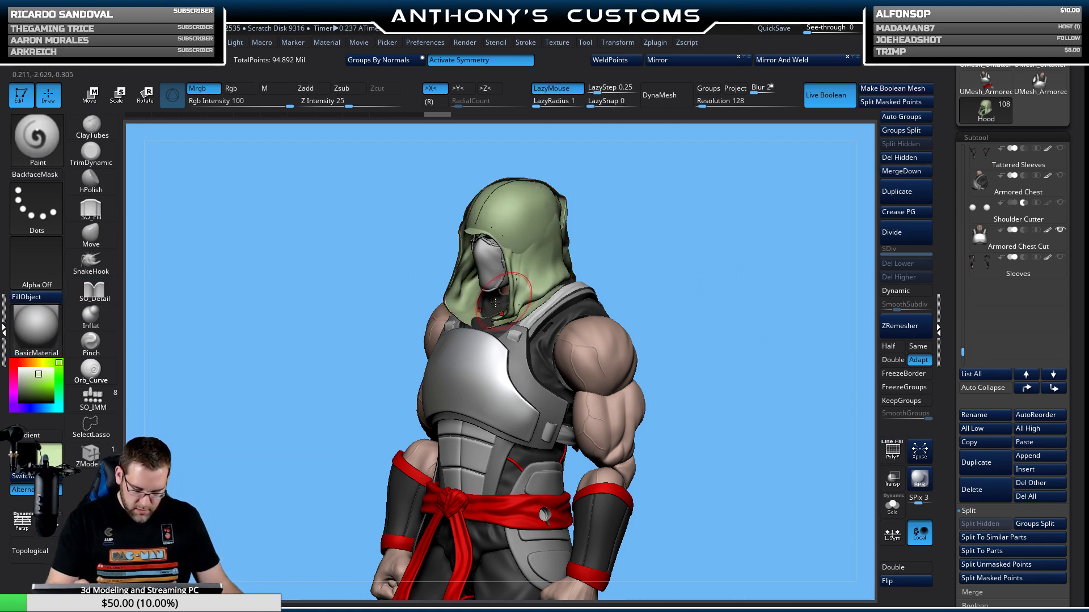
pyautogui.click(48, 384)
pyautogui.click(36, 297)
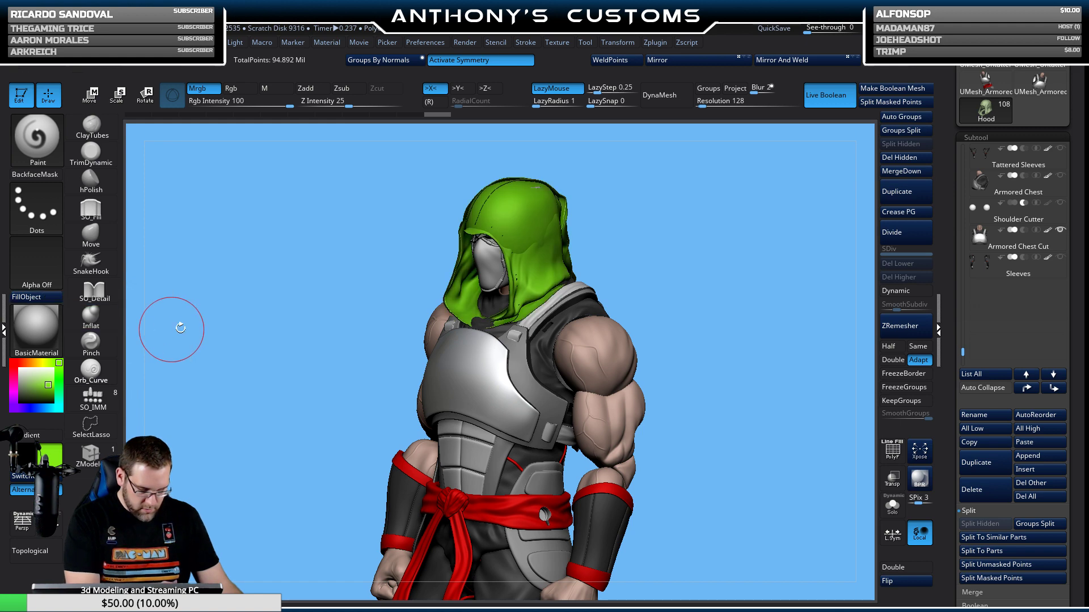
# Reshape the Hood's lower side edges over the shoulders of the Armored Chest Cut with the Move brush.
pyautogui.moveTo(785, 316); pyautogui.dragTo(756, 243)
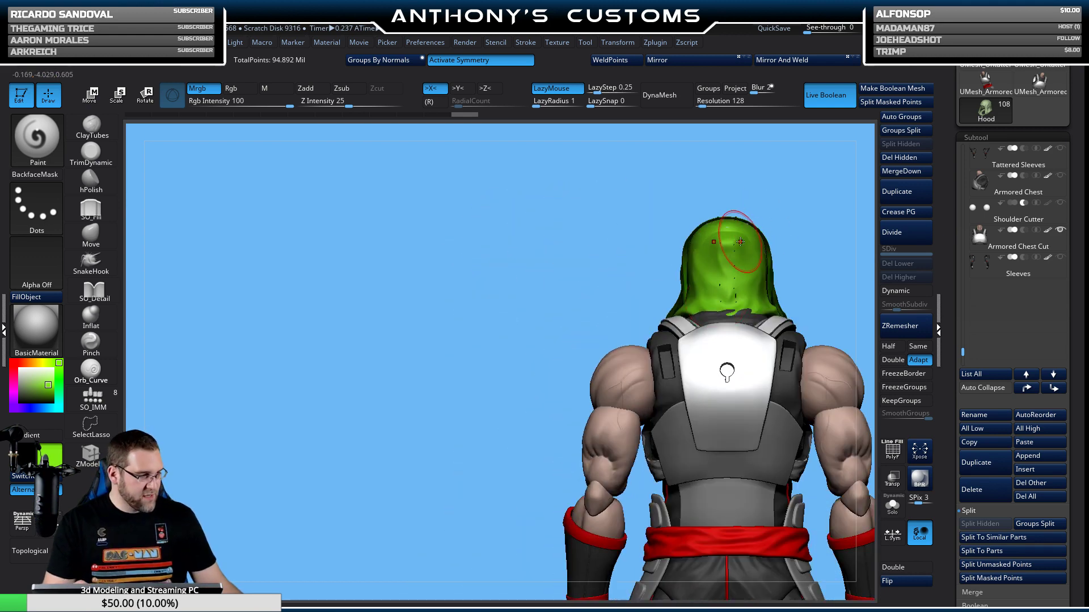
pyautogui.keyDown('alt'); pyautogui.moveTo(499, 258); pyautogui.dragTo(338, 261); pyautogui.keyUp('alt')
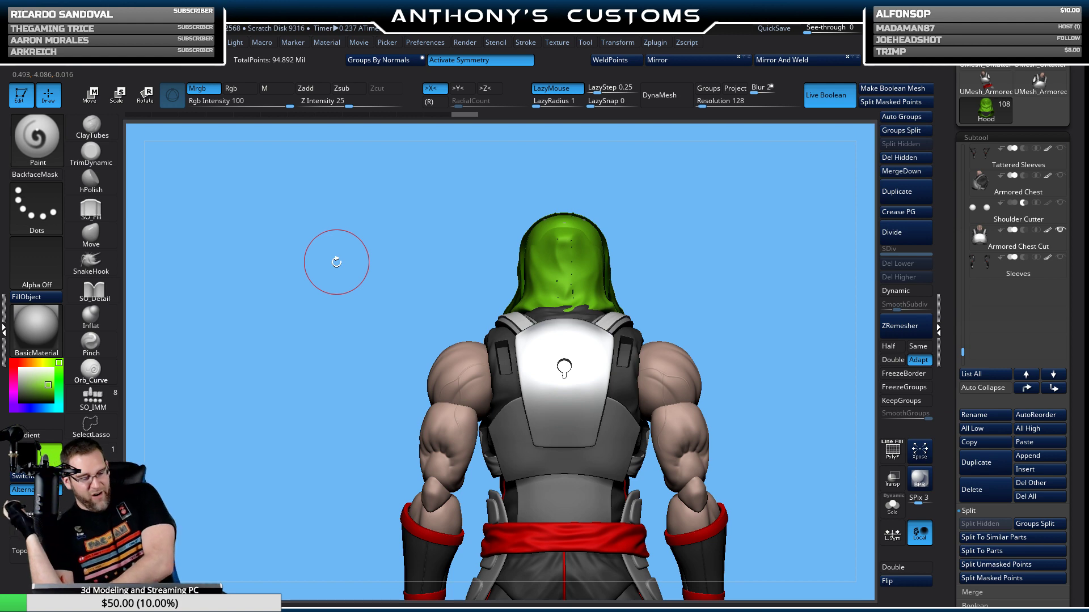
pyautogui.click(95, 240)
pyautogui.moveTo(729, 260)
pyautogui.mouseDown()
pyautogui.moveTo(738, 267)
pyautogui.moveTo(737, 250)
pyautogui.moveTo(766, 265)
pyautogui.moveTo(710, 324)
pyautogui.moveTo(671, 342)
pyautogui.moveTo(560, 318)
pyautogui.moveTo(685, 249)
pyautogui.moveTo(675, 284)
pyautogui.moveTo(635, 278)
pyautogui.mouseUp()
pyautogui.press('space')
pyautogui.press('space')
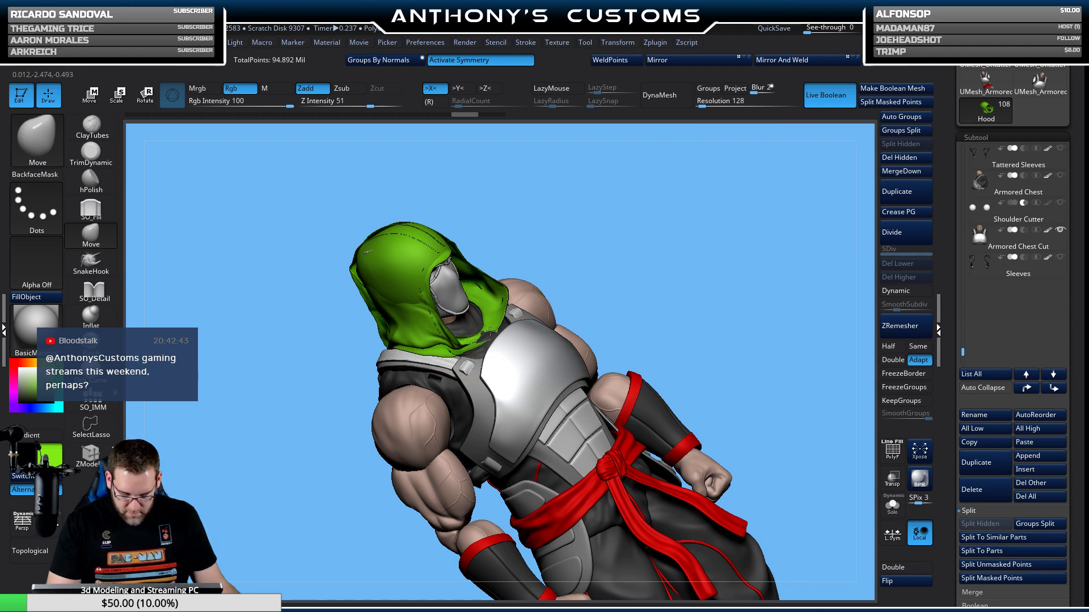
pyautogui.moveTo(632, 230)
pyautogui.mouseDown()
pyautogui.moveTo(642, 373)
pyautogui.moveTo(712, 261)
pyautogui.moveTo(663, 233)
pyautogui.moveTo(647, 272)
pyautogui.moveTo(470, 307)
pyautogui.mouseUp()
pyautogui.moveTo(553, 241)
pyautogui.mouseDown()
pyautogui.moveTo(559, 207)
pyautogui.moveTo(462, 302)
pyautogui.mouseUp()
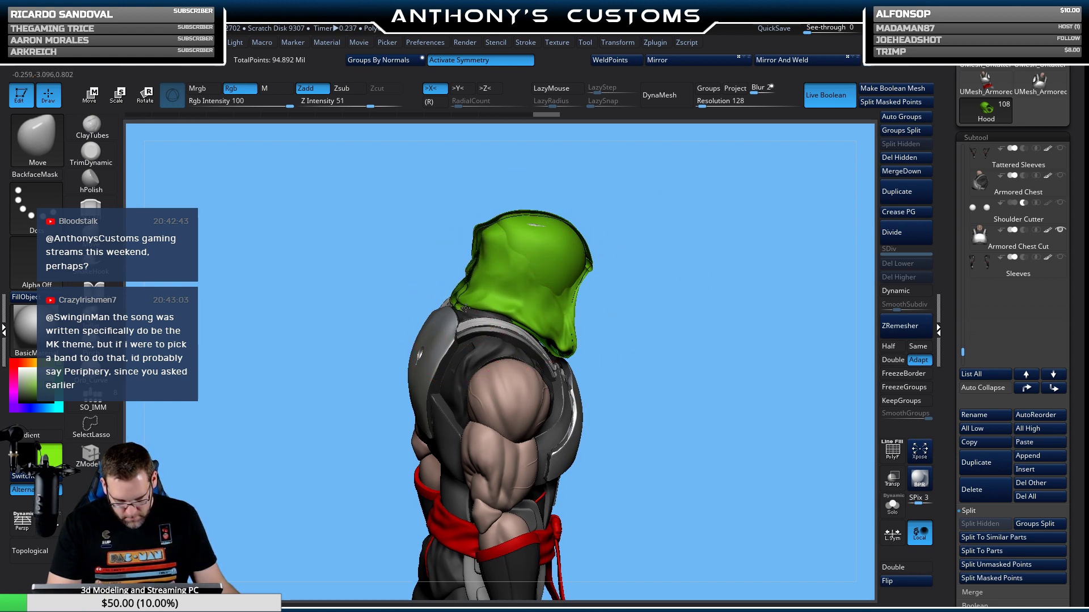
# Adjust the Hood's lower back edge to sit on the Armored Chest Cut's collar with the Move brush, and save the project.
pyautogui.moveTo(627, 297); pyautogui.dragTo(558, 296)
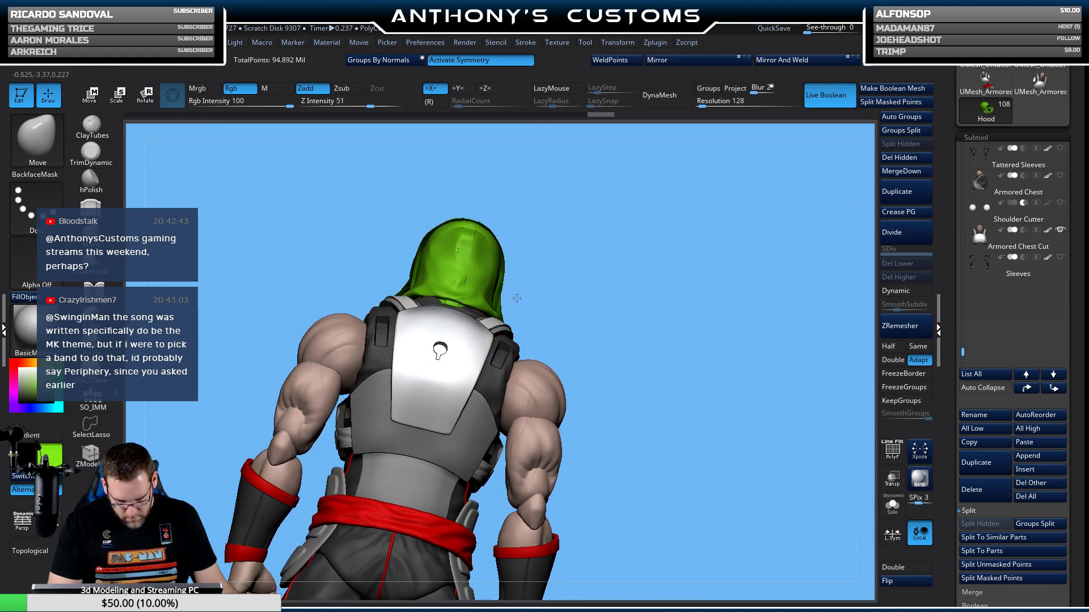
pyautogui.press('space')
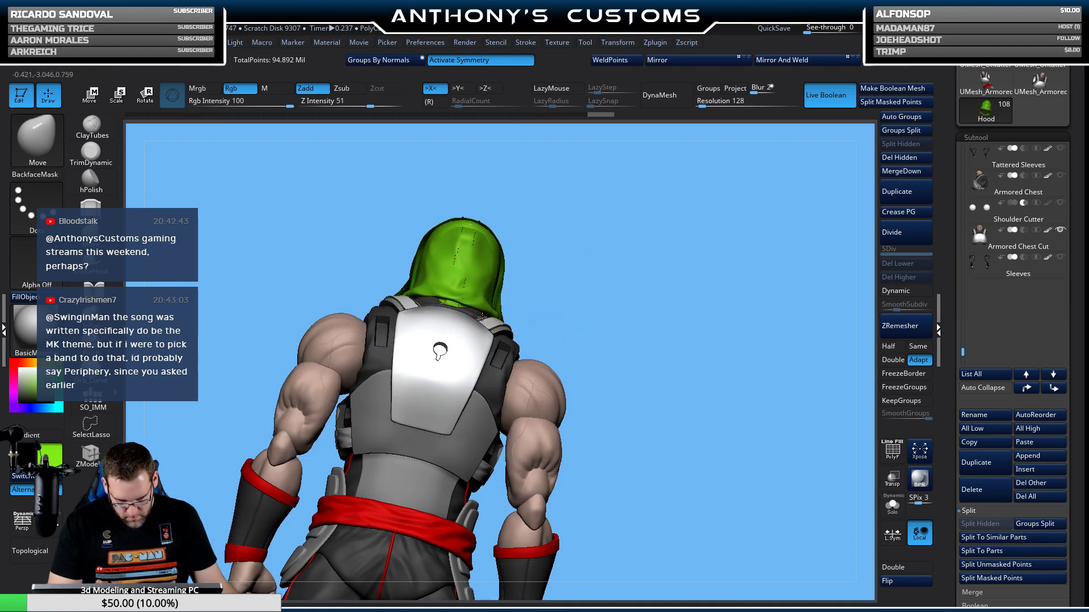
pyautogui.moveTo(513, 304); pyautogui.dragTo(483, 316)
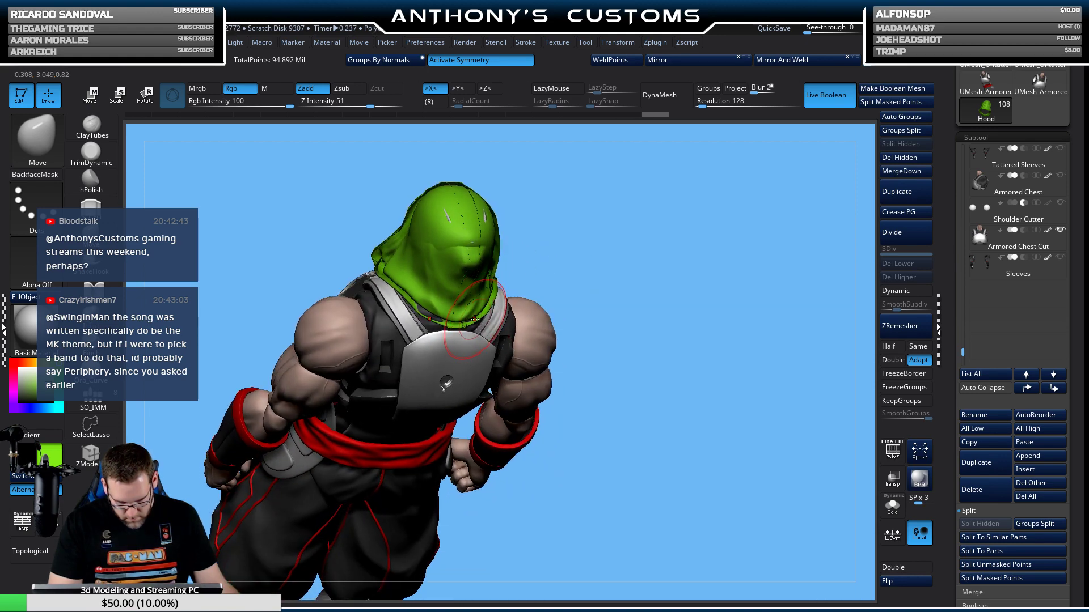
pyautogui.moveTo(475, 319)
pyautogui.mouseDown()
pyautogui.moveTo(573, 270)
pyautogui.moveTo(483, 317)
pyautogui.mouseUp()
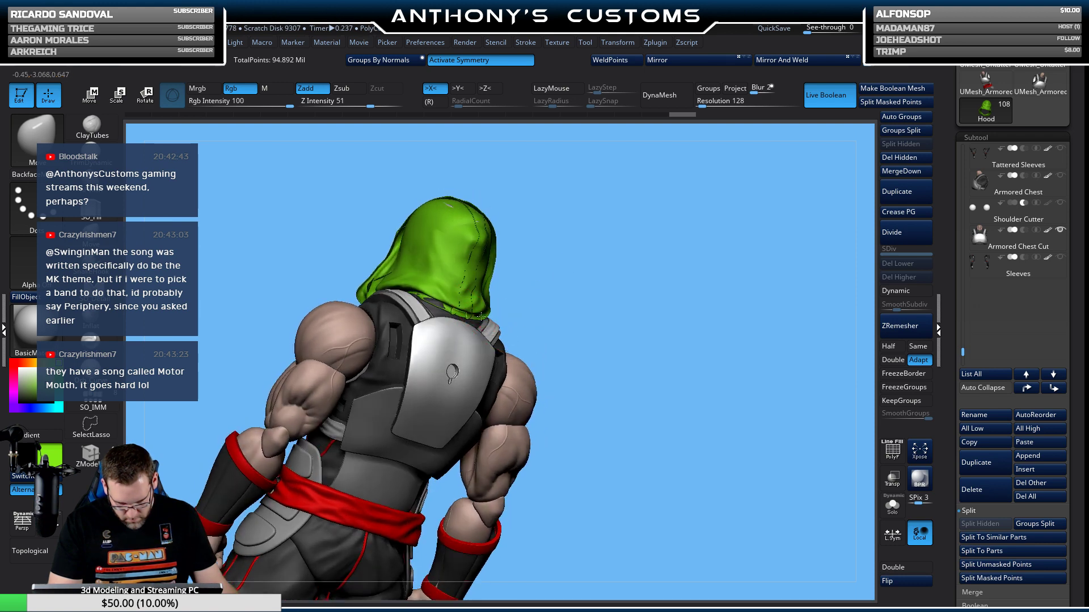
pyautogui.moveTo(483, 316)
pyautogui.mouseDown()
pyautogui.moveTo(569, 252)
pyautogui.moveTo(435, 299)
pyautogui.mouseUp()
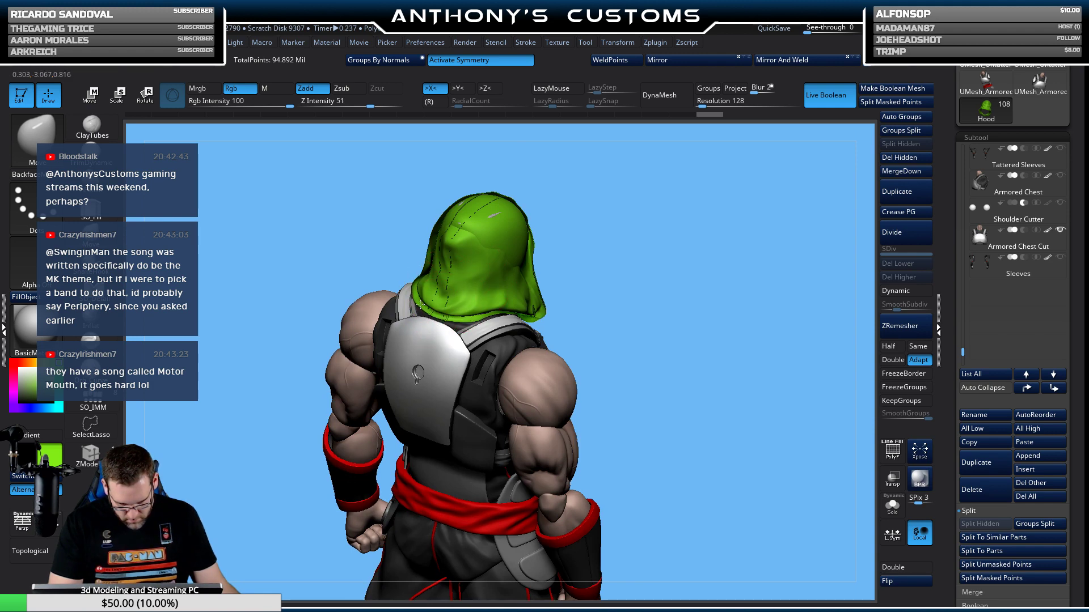
pyautogui.moveTo(622, 238)
pyautogui.mouseDown()
pyautogui.moveTo(591, 235)
pyautogui.moveTo(517, 306)
pyautogui.mouseUp()
pyautogui.moveTo(583, 287)
pyautogui.mouseDown()
pyautogui.moveTo(584, 259)
pyautogui.moveTo(627, 330)
pyautogui.moveTo(559, 371)
pyautogui.moveTo(707, 187)
pyautogui.moveTo(646, 233)
pyautogui.mouseUp()
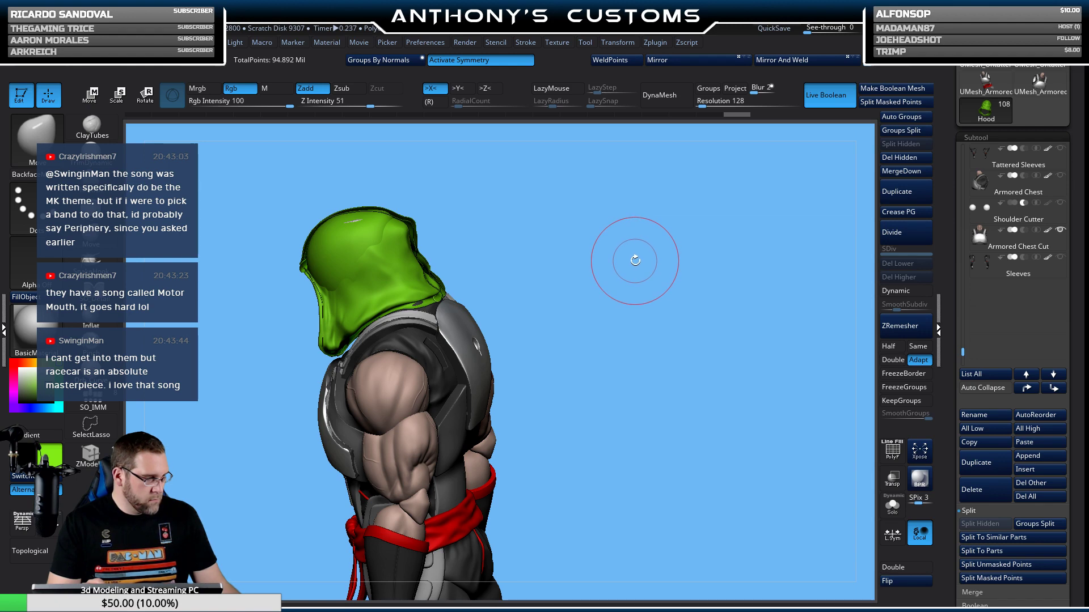
pyautogui.moveTo(618, 330)
pyautogui.keyDown('shift'); pyautogui.mouseDown()
pyautogui.moveTo(676, 305)
pyautogui.moveTo(621, 287)
pyautogui.moveTo(657, 273)
pyautogui.mouseUp(); pyautogui.keyUp('shift')
pyautogui.hotkey('ctrl', 's')
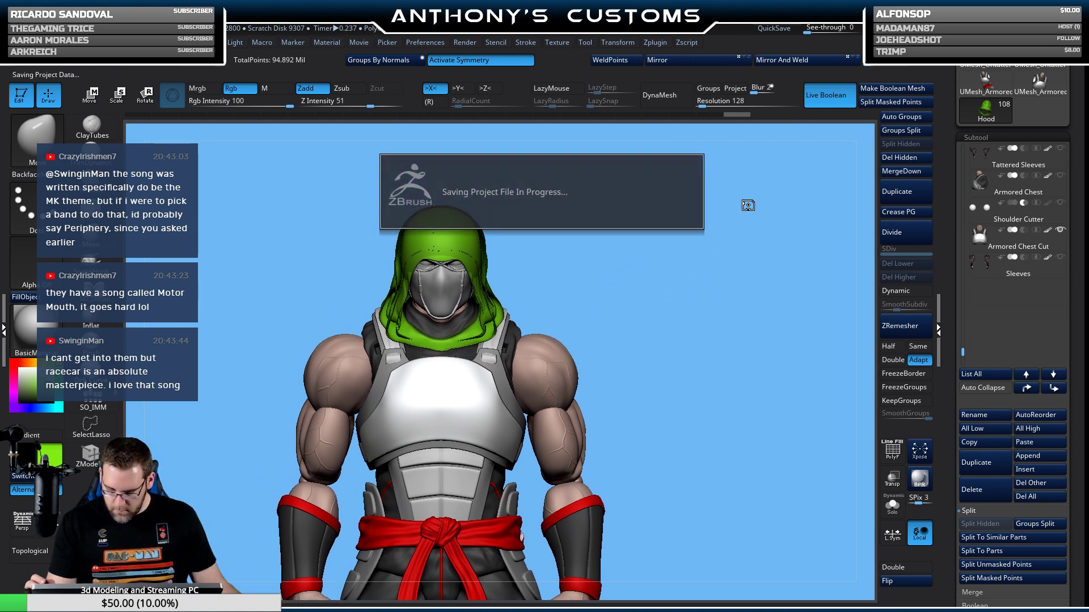
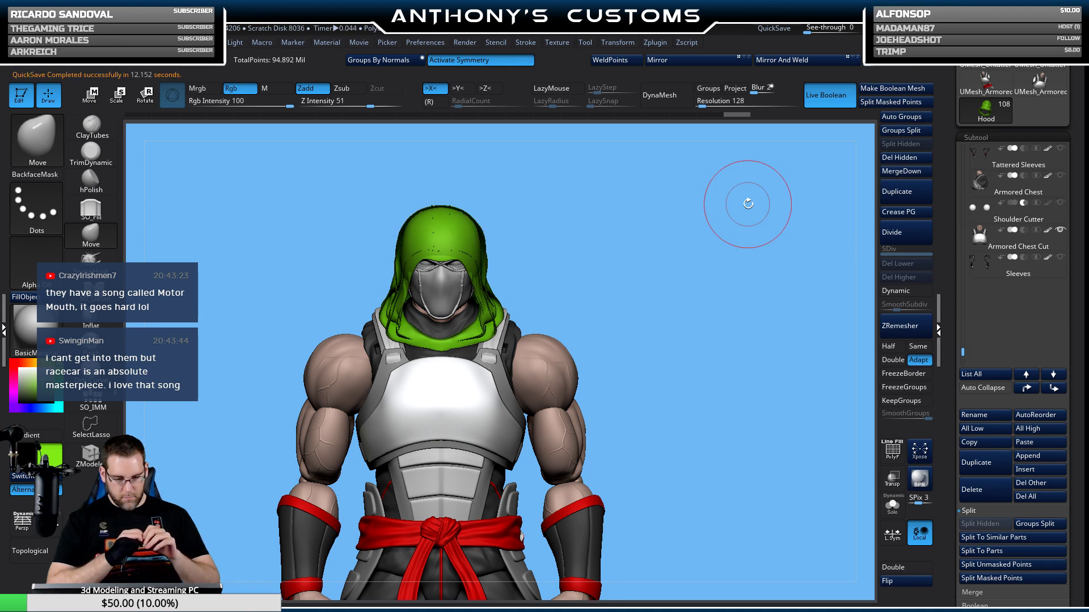
# Check the Hood's neckline with the Armored Chest Cut hidden and shown, and preview the Tattered Sleeves on the figure.
pyautogui.click(1059, 234)
pyautogui.click(1060, 234)
pyautogui.click(1060, 234)
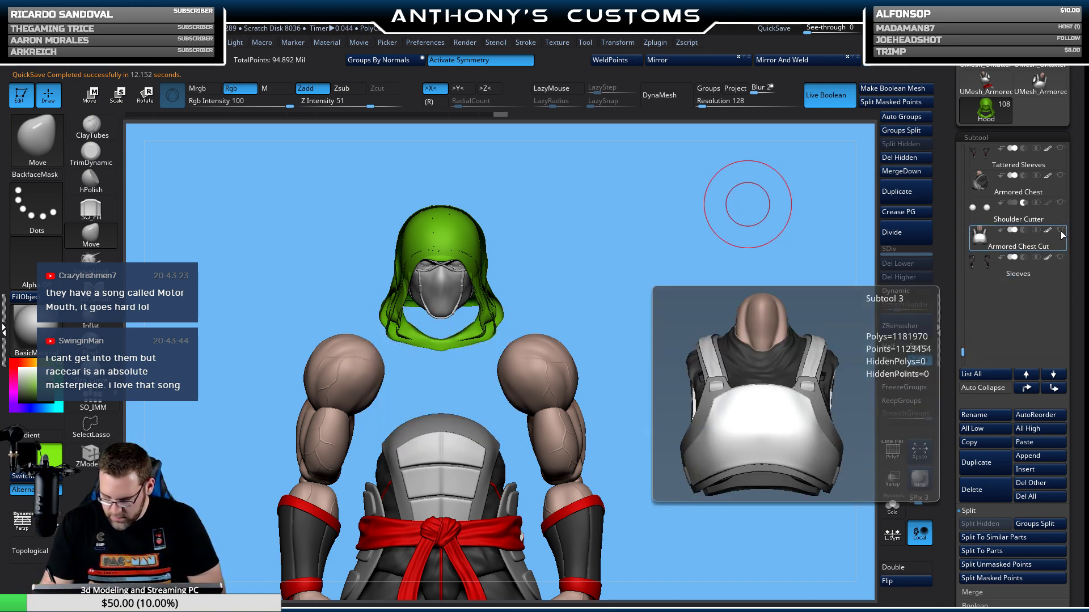
pyautogui.click(1060, 231)
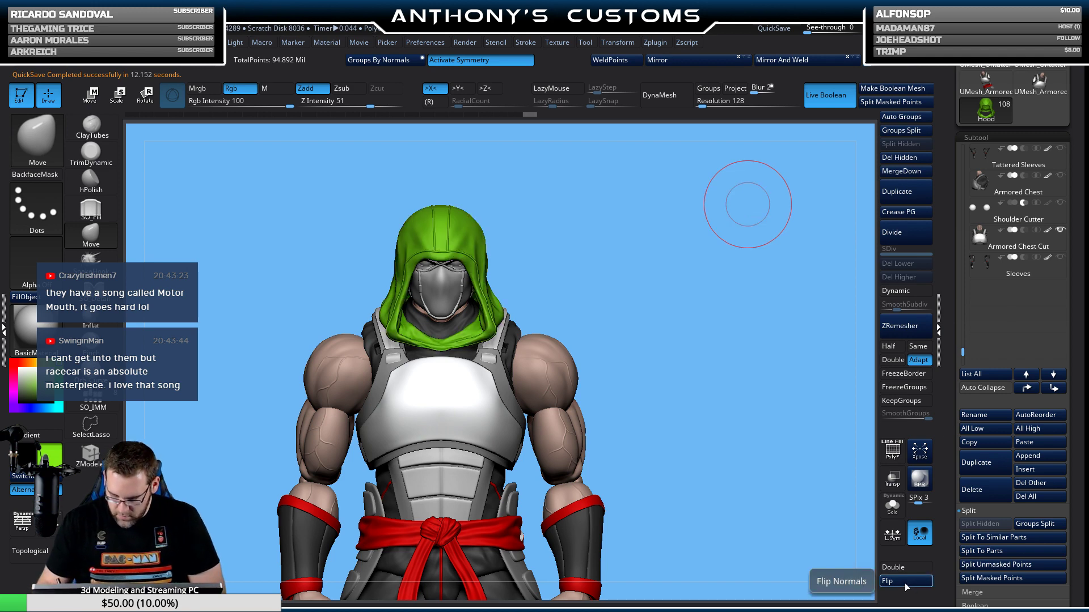
pyautogui.moveTo(773, 516); pyautogui.dragTo(875, 427)
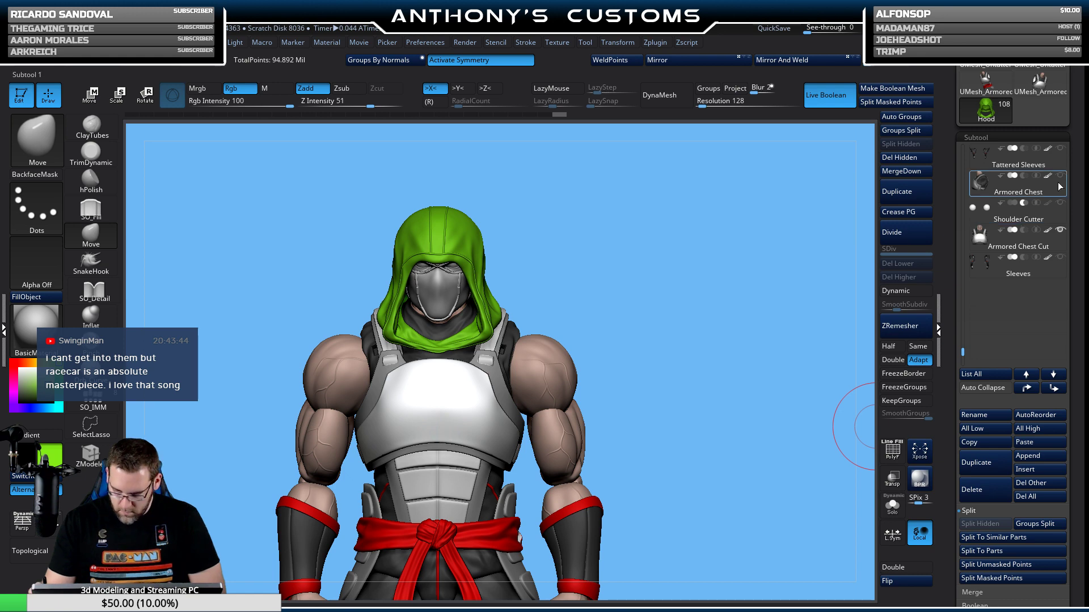
pyautogui.click(1059, 149)
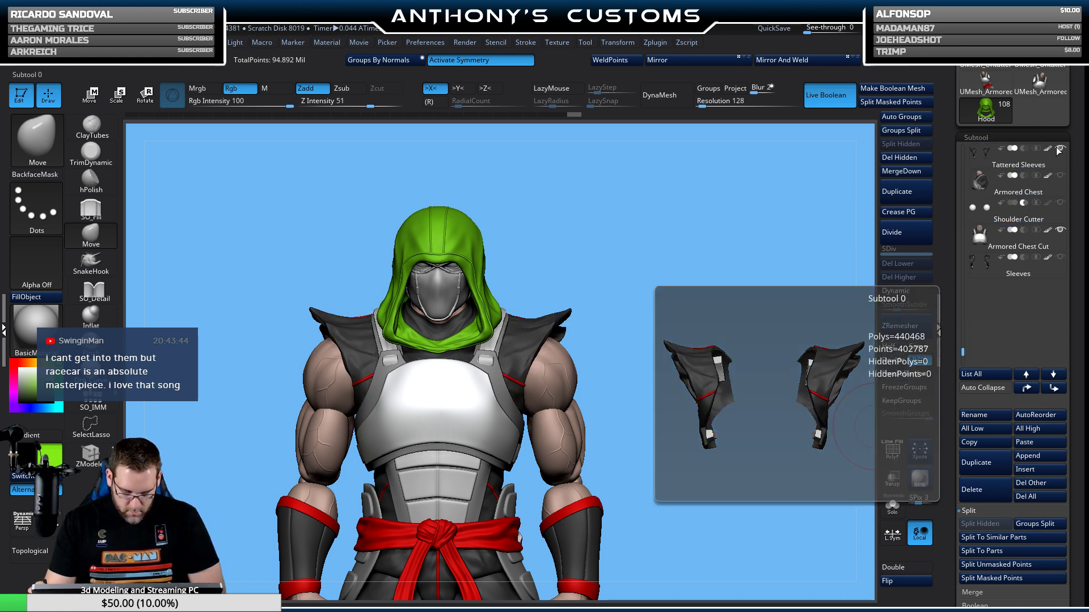
pyautogui.click(1059, 150)
# Hide the Armored Chest Cut and show the V-necked Armored Chest 2 in its place.
pyautogui.click(1060, 231)
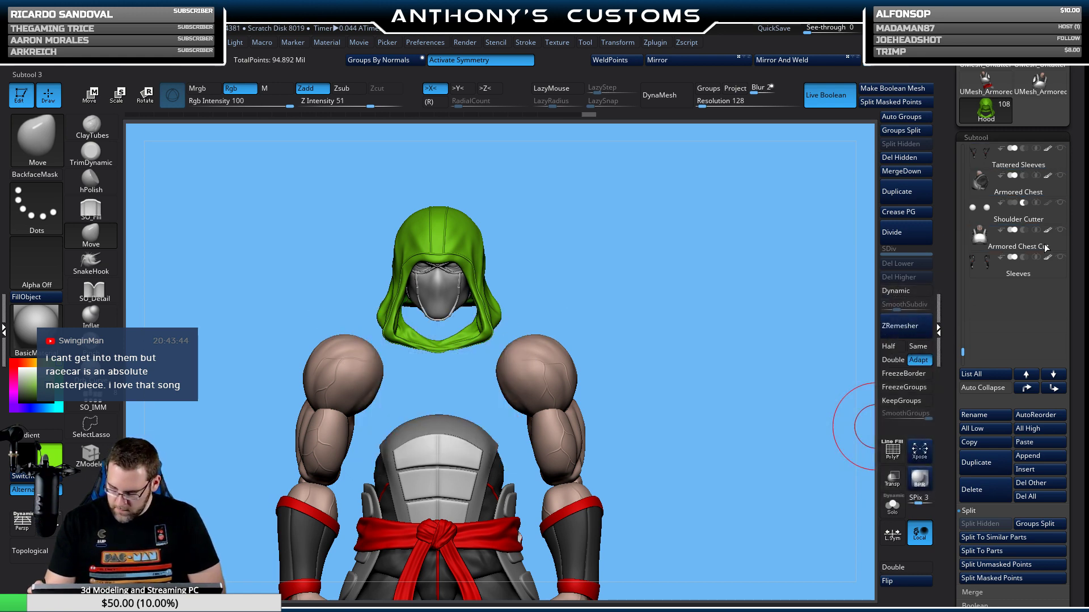
pyautogui.moveTo(963, 353); pyautogui.dragTo(964, 339)
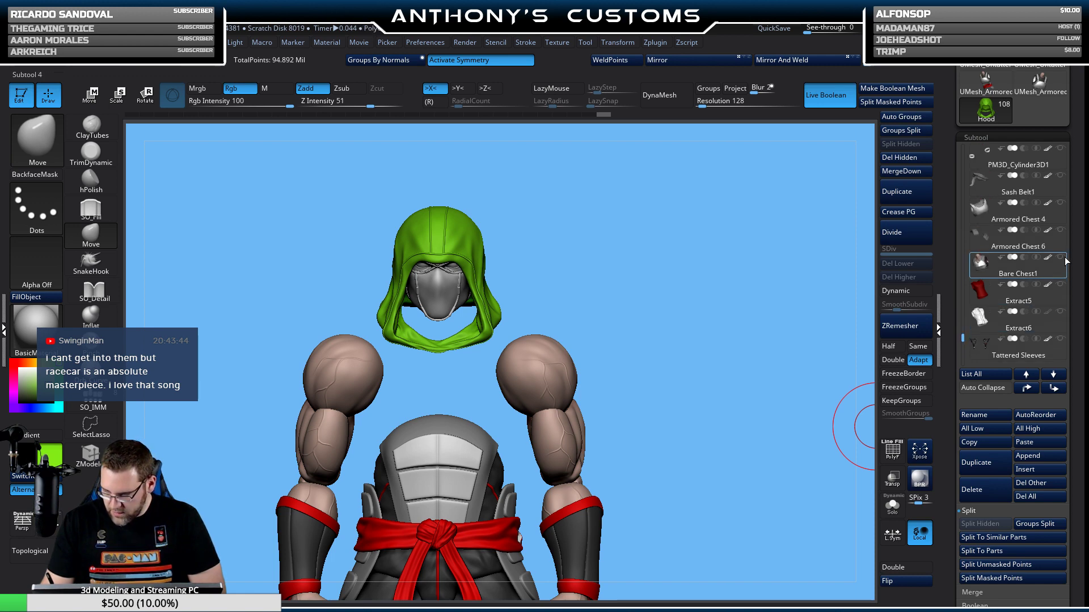
pyautogui.moveTo(1008, 274)
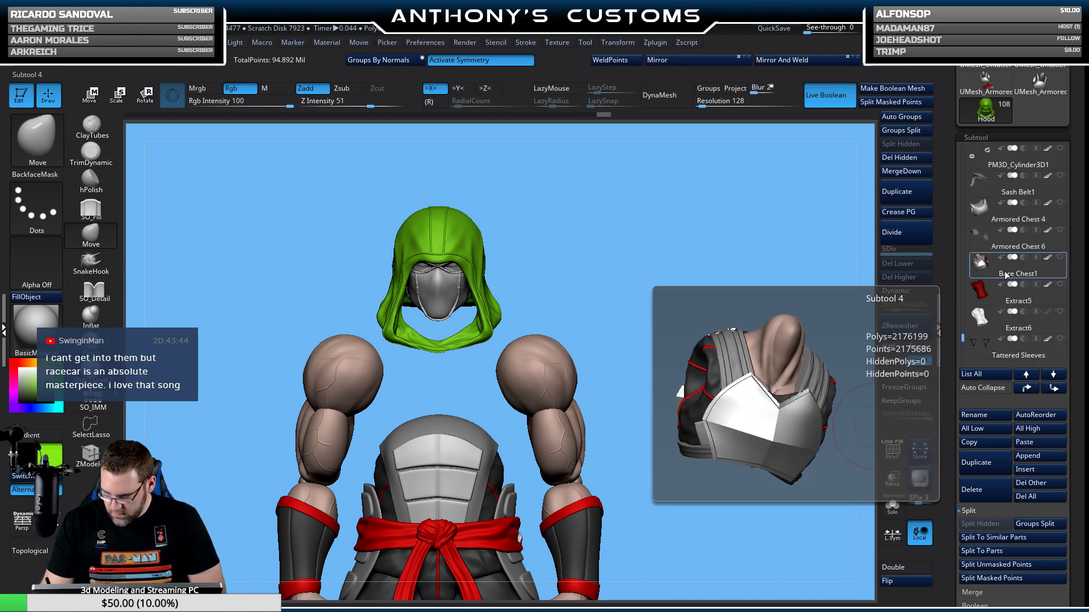
pyautogui.moveTo(962, 339); pyautogui.dragTo(963, 330)
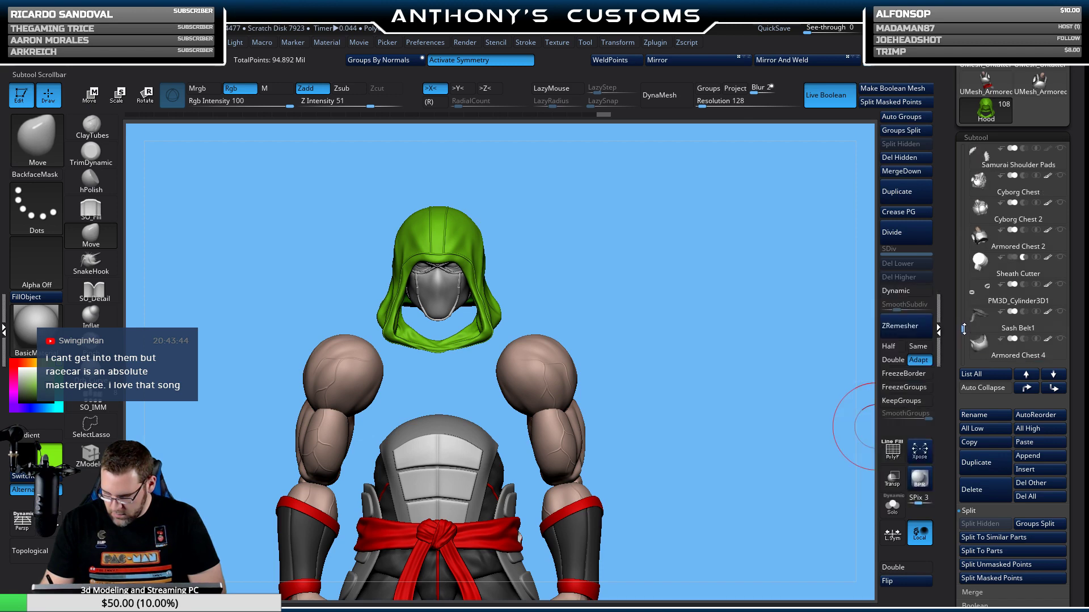
pyautogui.moveTo(1005, 250)
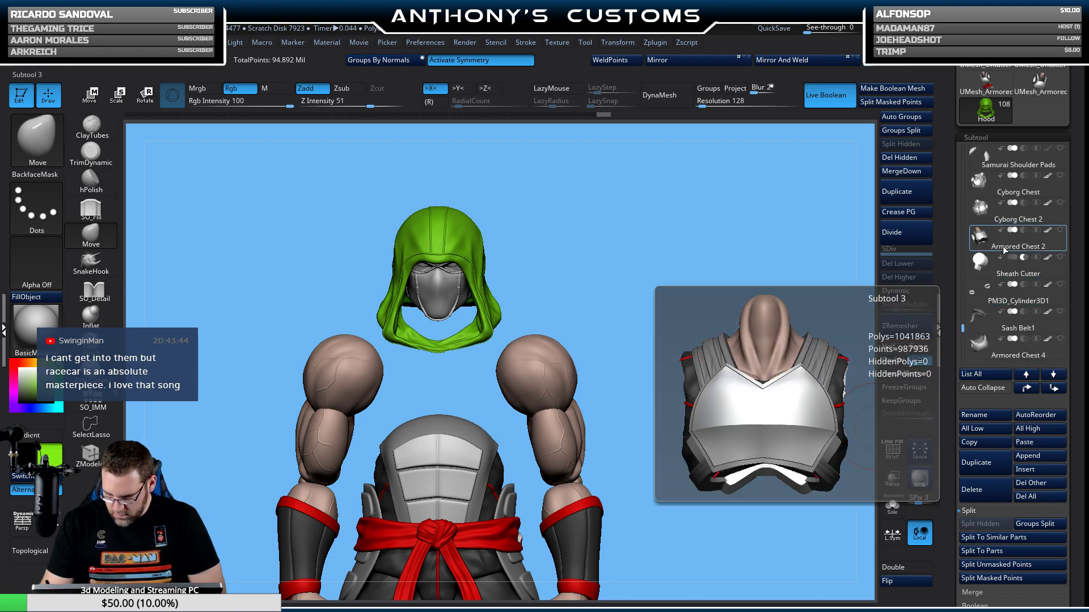
pyautogui.click(1058, 232)
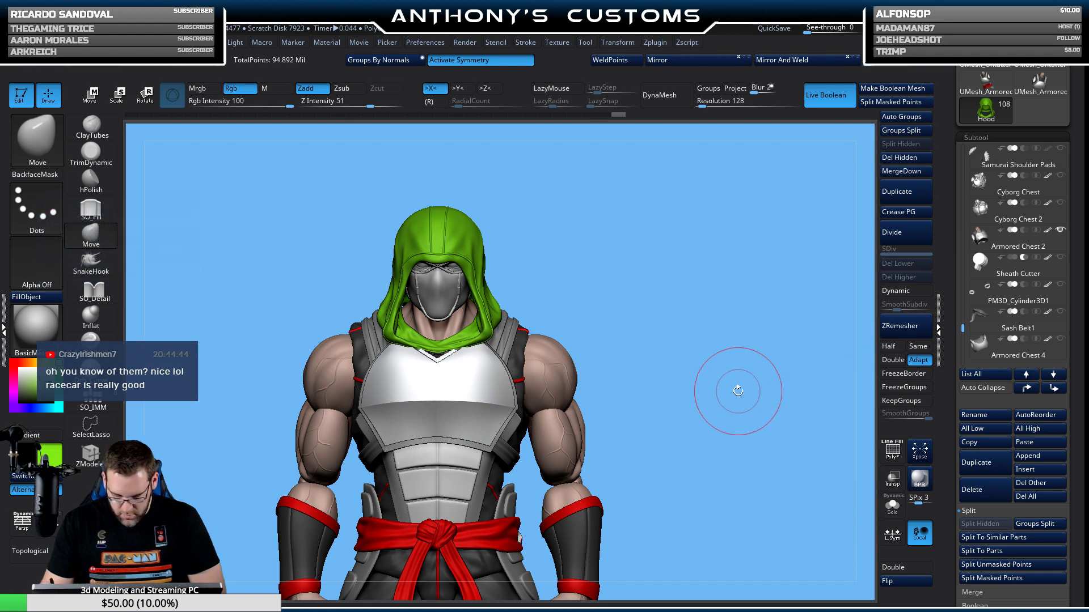
# Flip the Hood's normals and shape its side edge to follow the shoulder straps of Armored Chest 2 with the Move brush.
pyautogui.click(888, 581)
pyautogui.moveTo(743, 399)
pyautogui.mouseDown()
pyautogui.moveTo(708, 420)
pyautogui.moveTo(717, 442)
pyautogui.moveTo(744, 451)
pyautogui.moveTo(713, 446)
pyautogui.moveTo(705, 365)
pyautogui.moveTo(745, 372)
pyautogui.moveTo(722, 379)
pyautogui.moveTo(734, 387)
pyautogui.moveTo(691, 364)
pyautogui.moveTo(682, 421)
pyautogui.moveTo(658, 425)
pyautogui.moveTo(671, 406)
pyautogui.mouseUp()
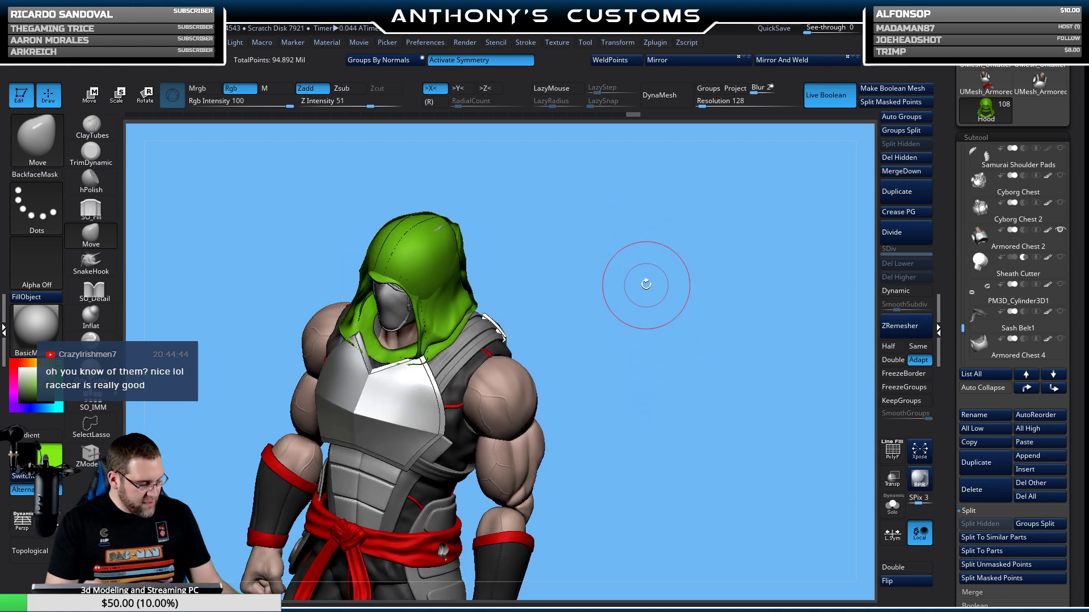
pyautogui.moveTo(647, 292)
pyautogui.mouseDown()
pyautogui.moveTo(629, 348)
pyautogui.moveTo(671, 304)
pyautogui.moveTo(676, 274)
pyautogui.moveTo(660, 250)
pyautogui.moveTo(645, 315)
pyautogui.moveTo(658, 239)
pyautogui.moveTo(486, 282)
pyautogui.mouseUp()
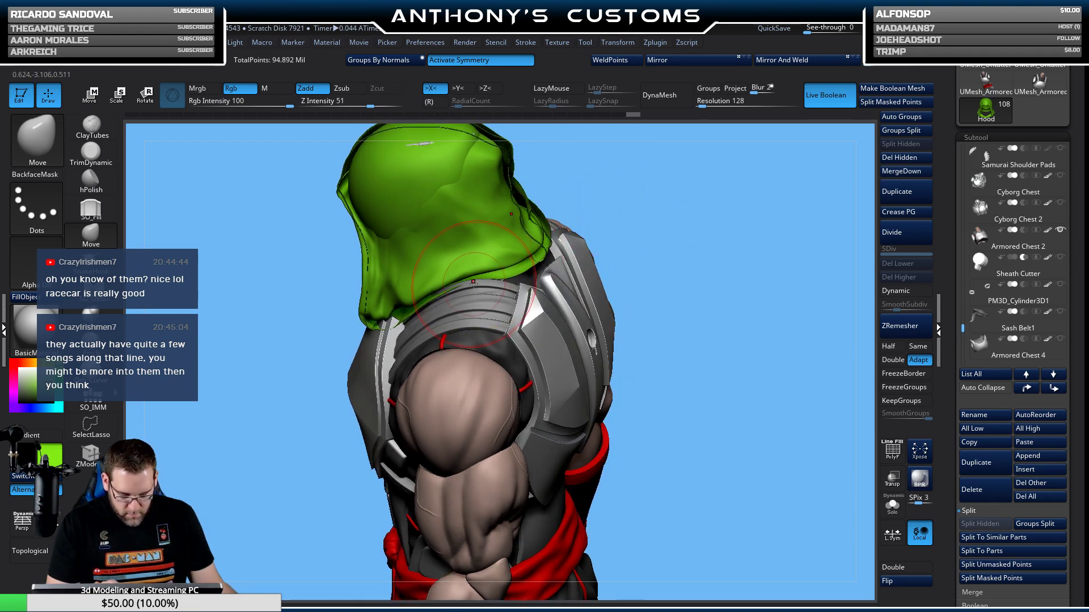
pyautogui.press('space')
pyautogui.moveTo(658, 238)
pyautogui.mouseDown()
pyautogui.moveTo(648, 211)
pyautogui.moveTo(476, 266)
pyautogui.mouseUp()
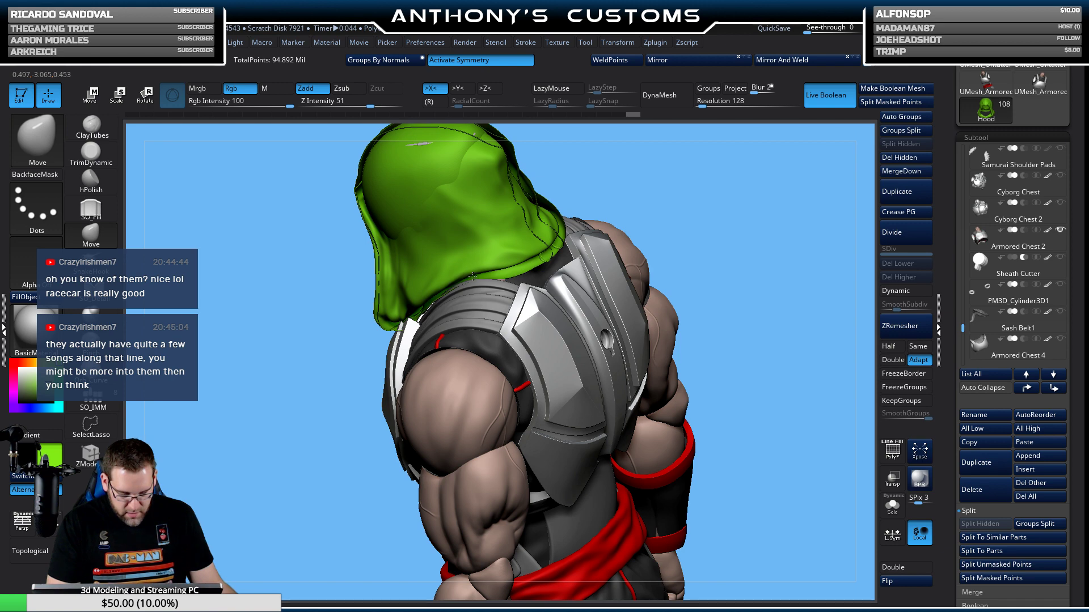
pyautogui.moveTo(613, 188); pyautogui.dragTo(475, 290)
pyautogui.moveTo(385, 484)
pyautogui.mouseDown()
pyautogui.moveTo(640, 230)
pyautogui.moveTo(482, 280)
pyautogui.mouseUp()
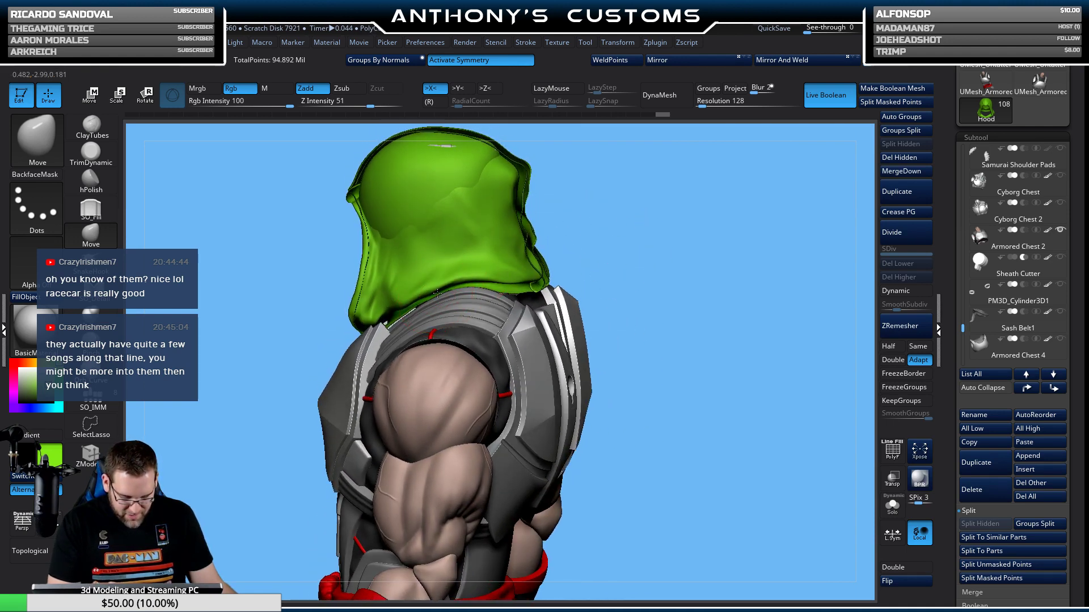
pyautogui.moveTo(642, 251); pyautogui.dragTo(620, 226)
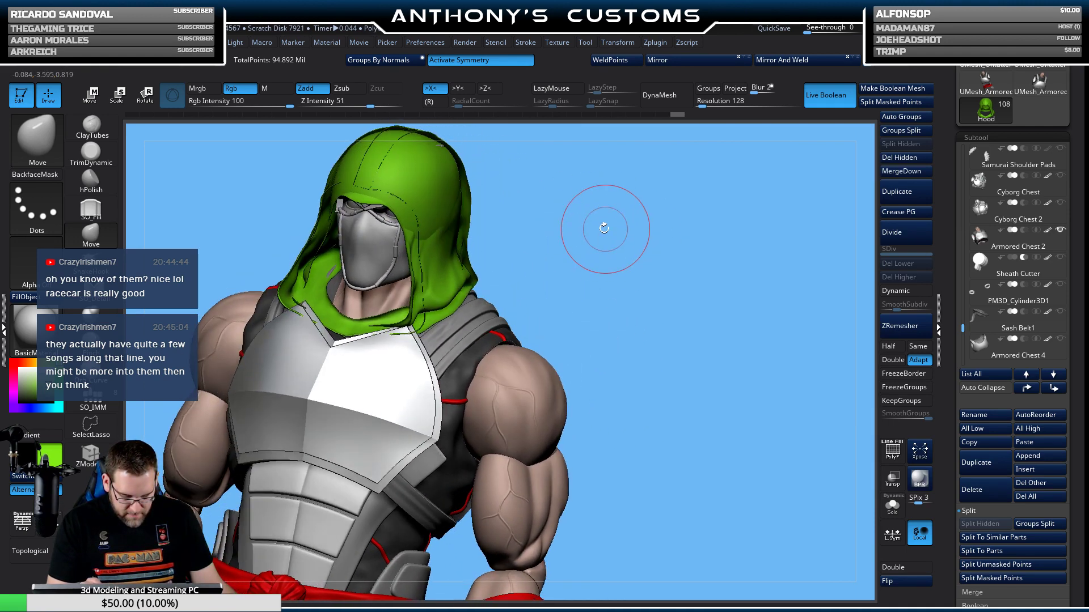
# Reshape the Hood's front hem around the V-neck and upper straps of Armored Chest 2 with the Move brush.
pyautogui.moveTo(602, 271)
pyautogui.mouseDown()
pyautogui.moveTo(574, 266)
pyautogui.moveTo(571, 250)
pyautogui.moveTo(634, 267)
pyautogui.moveTo(610, 275)
pyautogui.moveTo(604, 264)
pyautogui.moveTo(699, 299)
pyautogui.moveTo(682, 267)
pyautogui.moveTo(508, 336)
pyautogui.mouseUp()
pyautogui.press('space')
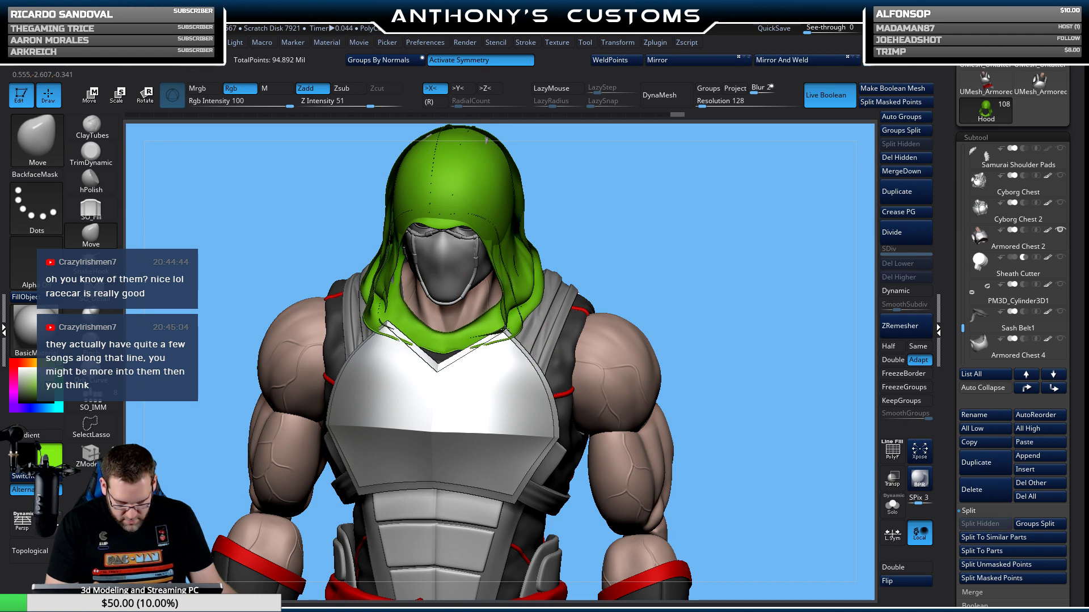
pyautogui.moveTo(653, 334); pyautogui.dragTo(521, 326)
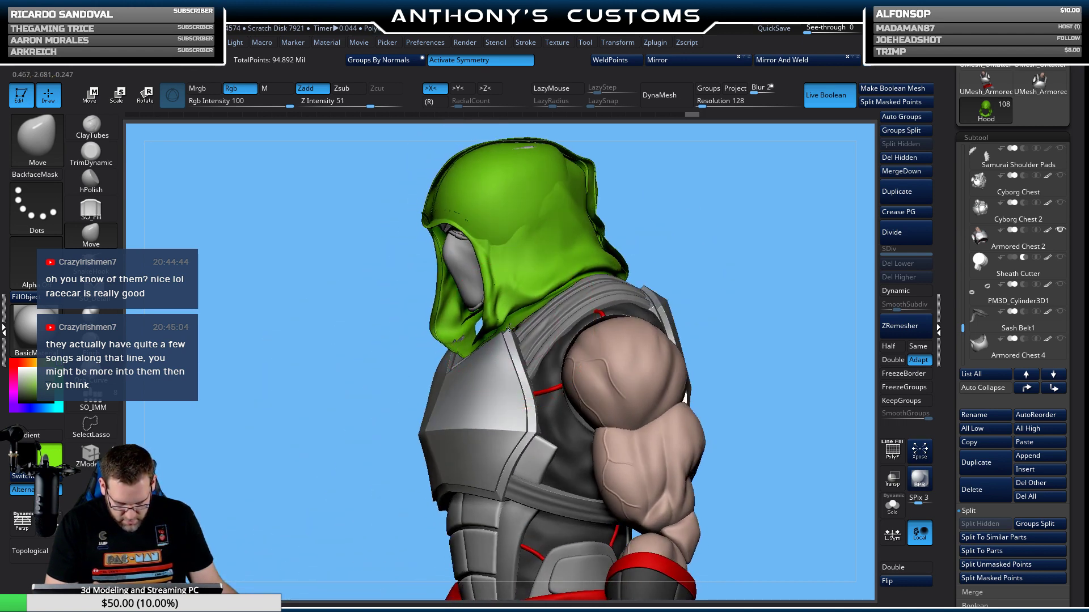
pyautogui.press('space')
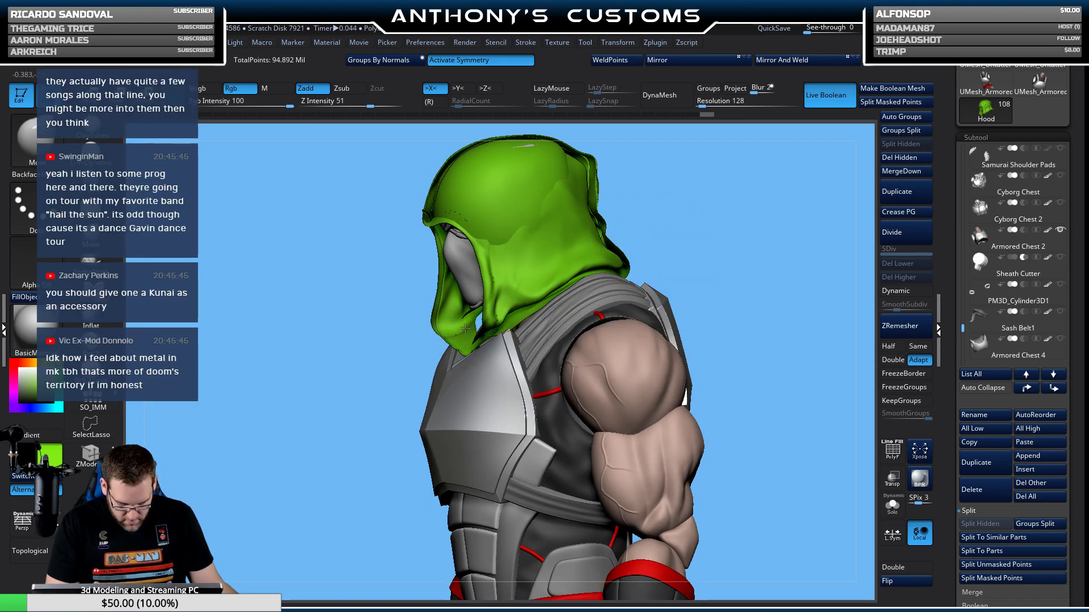
pyautogui.moveTo(567, 257); pyautogui.dragTo(620, 285)
pyautogui.moveTo(572, 325); pyautogui.dragTo(558, 311)
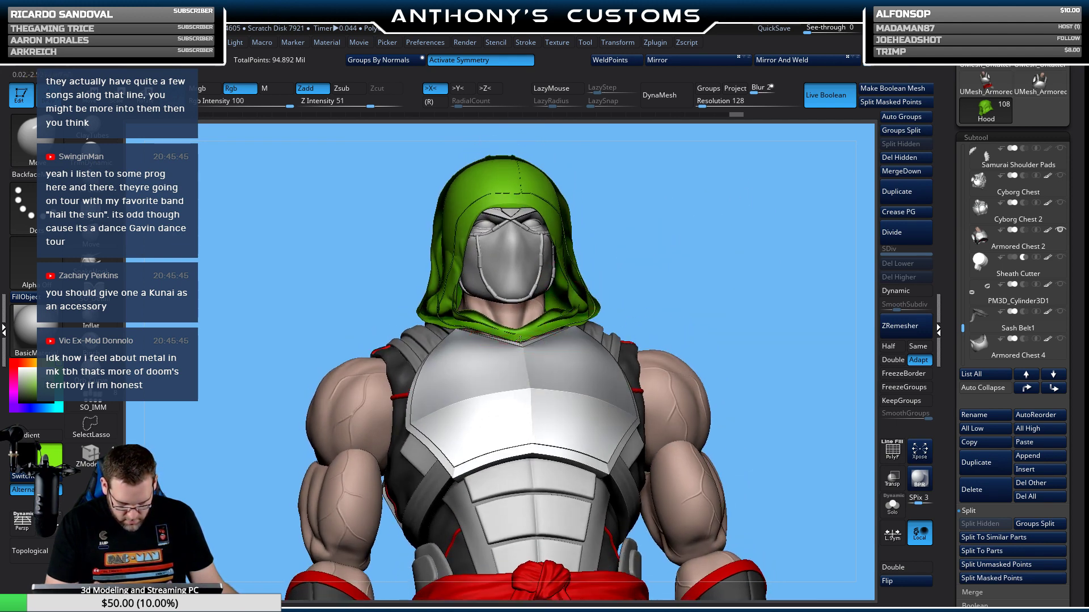
# Adjust the Hood's rear hem above the back plate of Armored Chest 2 and check the fit from behind and in front.
pyautogui.moveTo(717, 255)
pyautogui.mouseDown()
pyautogui.moveTo(733, 311)
pyautogui.moveTo(668, 294)
pyautogui.moveTo(669, 207)
pyautogui.moveTo(692, 236)
pyautogui.moveTo(629, 277)
pyautogui.mouseUp()
pyautogui.press('space')
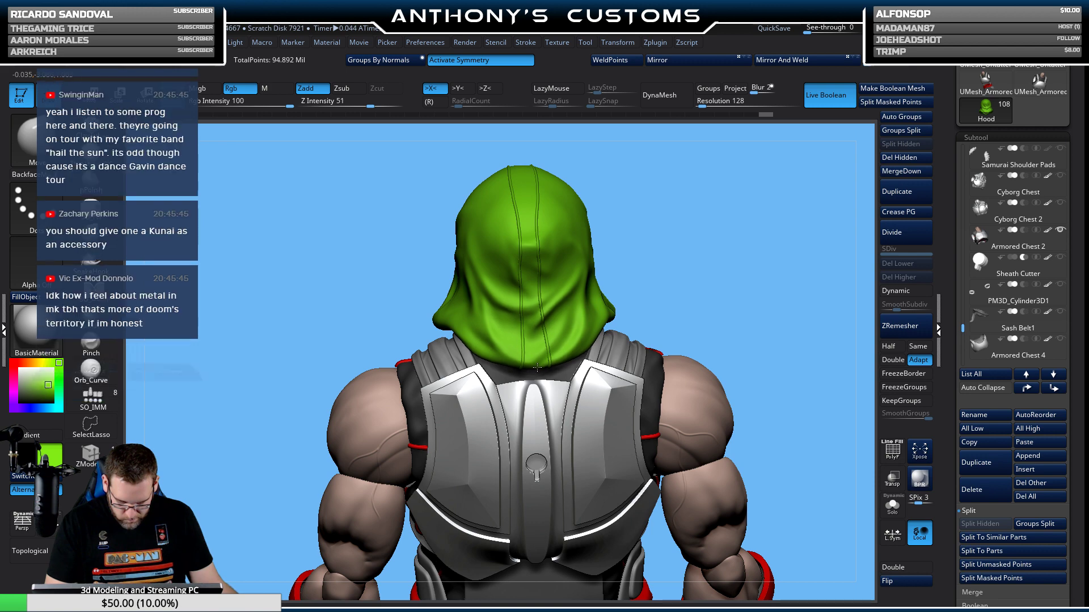
pyautogui.moveTo(669, 250)
pyautogui.mouseDown()
pyautogui.moveTo(733, 246)
pyautogui.moveTo(720, 244)
pyautogui.moveTo(694, 300)
pyautogui.moveTo(672, 318)
pyautogui.mouseUp()
pyautogui.moveTo(674, 316); pyautogui.dragTo(672, 253)
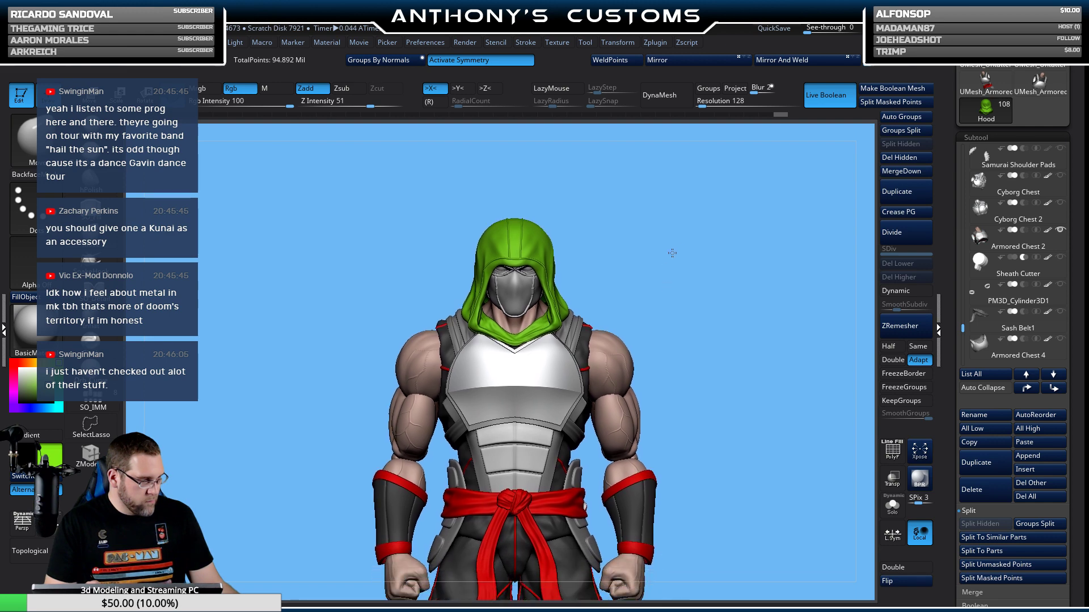
# Show the Armored Chest Cut in place of Armored Chest 2 and check the reshaped Hood over it from the side.
pyautogui.click(1061, 230)
pyautogui.click(1012, 273)
pyautogui.moveTo(964, 334); pyautogui.dragTo(964, 349)
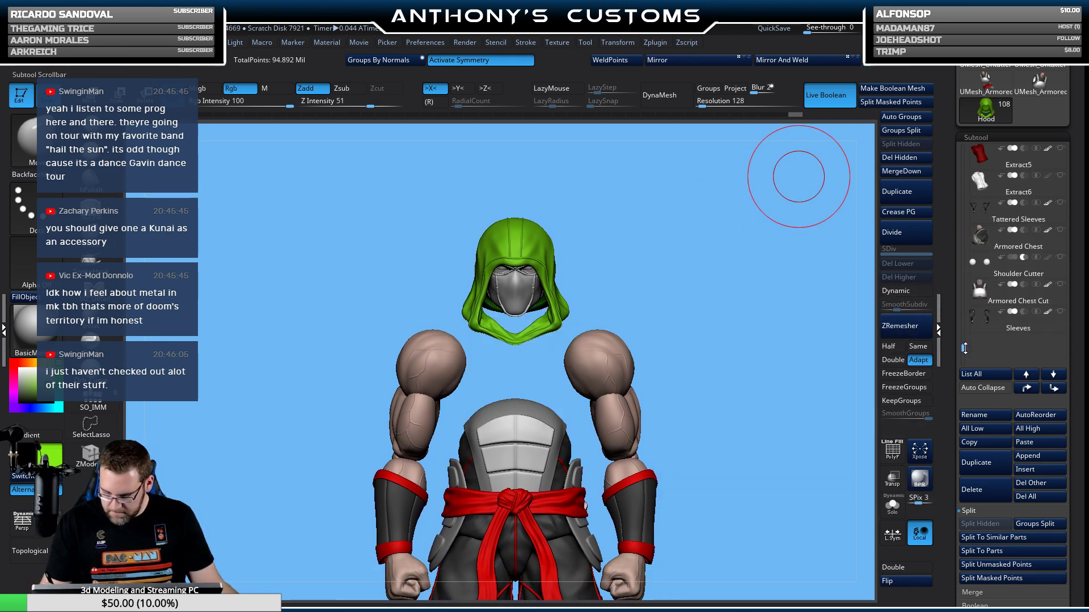
pyautogui.click(1060, 285)
pyautogui.click(1042, 275)
pyautogui.moveTo(764, 354); pyautogui.dragTo(825, 245)
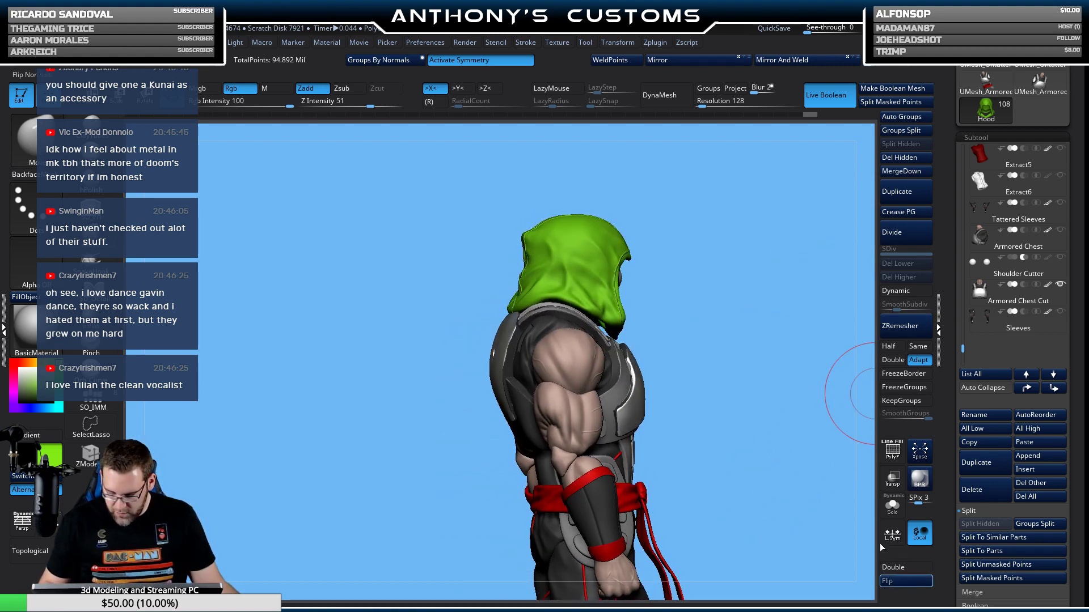
# Flip the Hood's normals and inspect its side and rear hem over the Armored Chest Cut.
pyautogui.moveTo(737, 374)
pyautogui.mouseDown()
pyautogui.moveTo(722, 323)
pyautogui.moveTo(740, 284)
pyautogui.moveTo(766, 244)
pyautogui.moveTo(800, 237)
pyautogui.moveTo(711, 235)
pyautogui.moveTo(731, 269)
pyautogui.moveTo(755, 250)
pyautogui.moveTo(710, 293)
pyautogui.moveTo(686, 236)
pyautogui.mouseUp()
pyautogui.press('space')
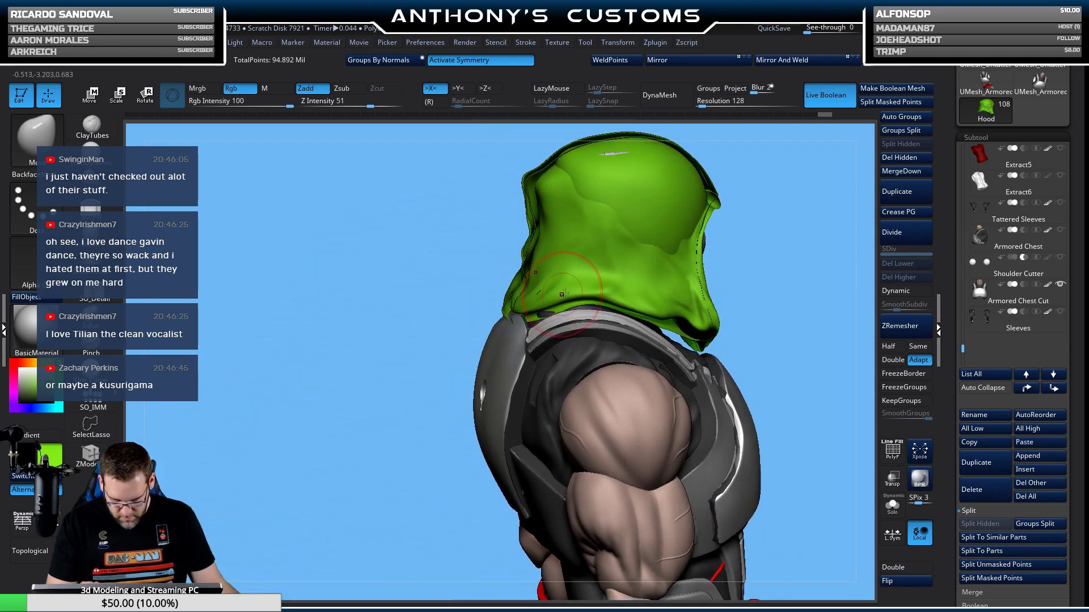
pyautogui.moveTo(779, 239); pyautogui.dragTo(825, 207)
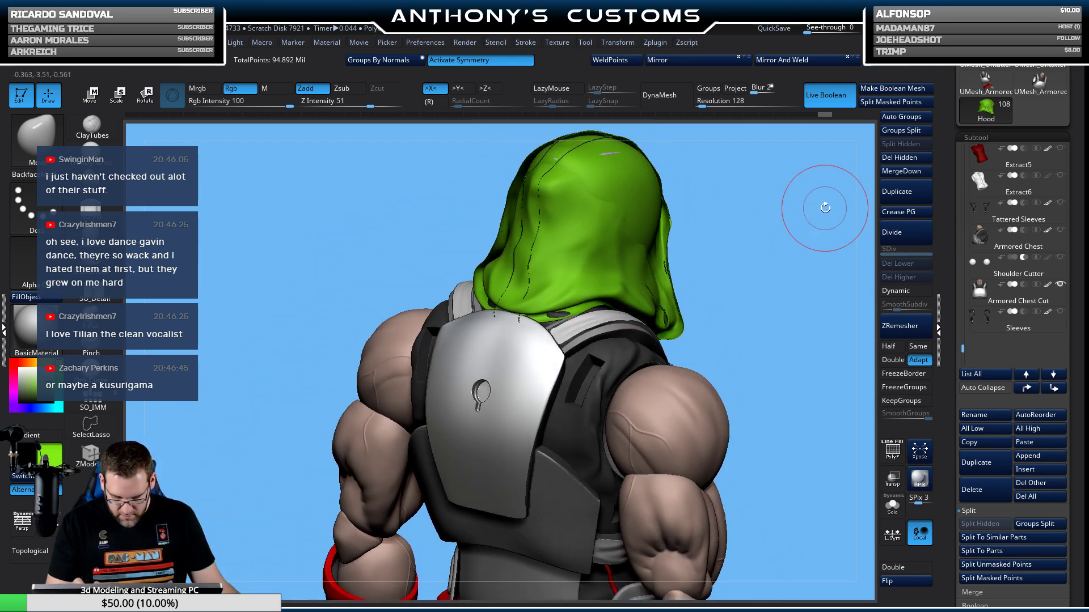
# Isolate the Armored Chest Cut, activate symmetry and adjust the upper edge of its back plate with the Move brush.
pyautogui.click(985, 300)
pyautogui.click(892, 505)
pyautogui.moveTo(735, 320); pyautogui.dragTo(736, 306)
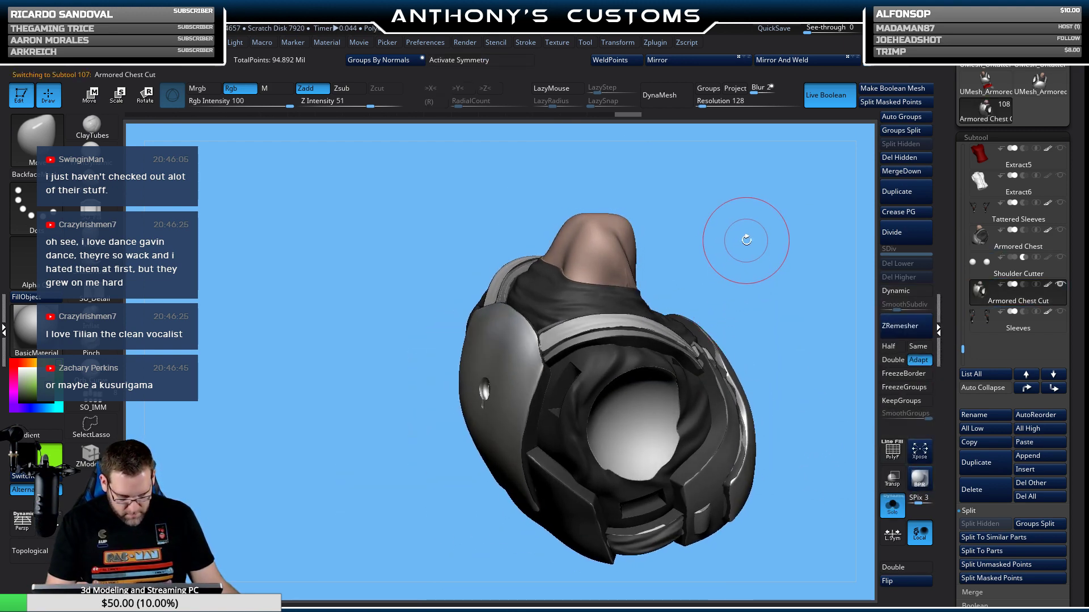
pyautogui.click(734, 199)
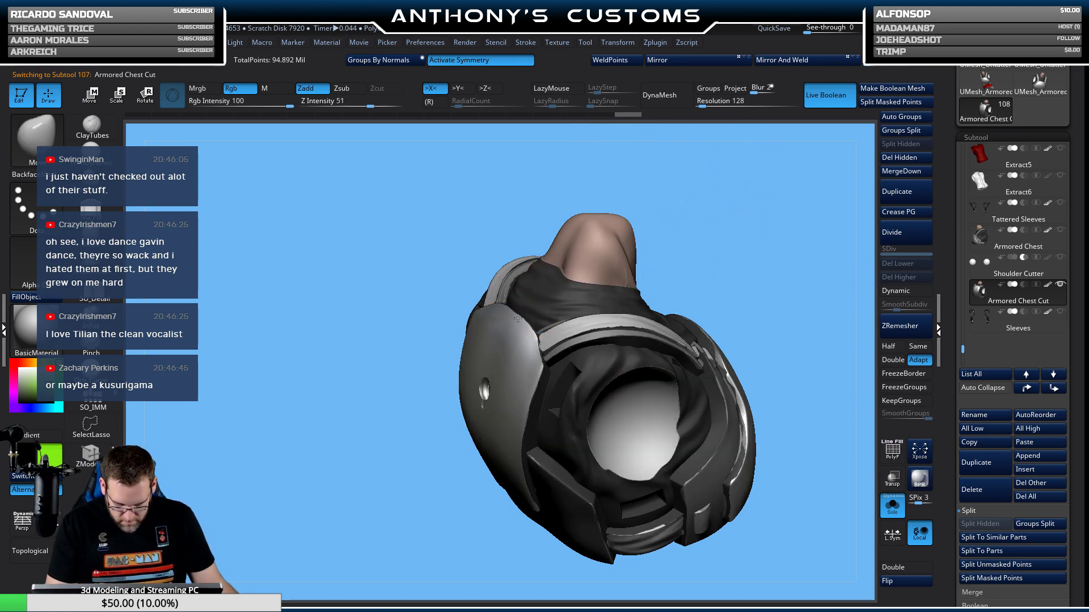
pyautogui.moveTo(655, 213); pyautogui.dragTo(685, 306)
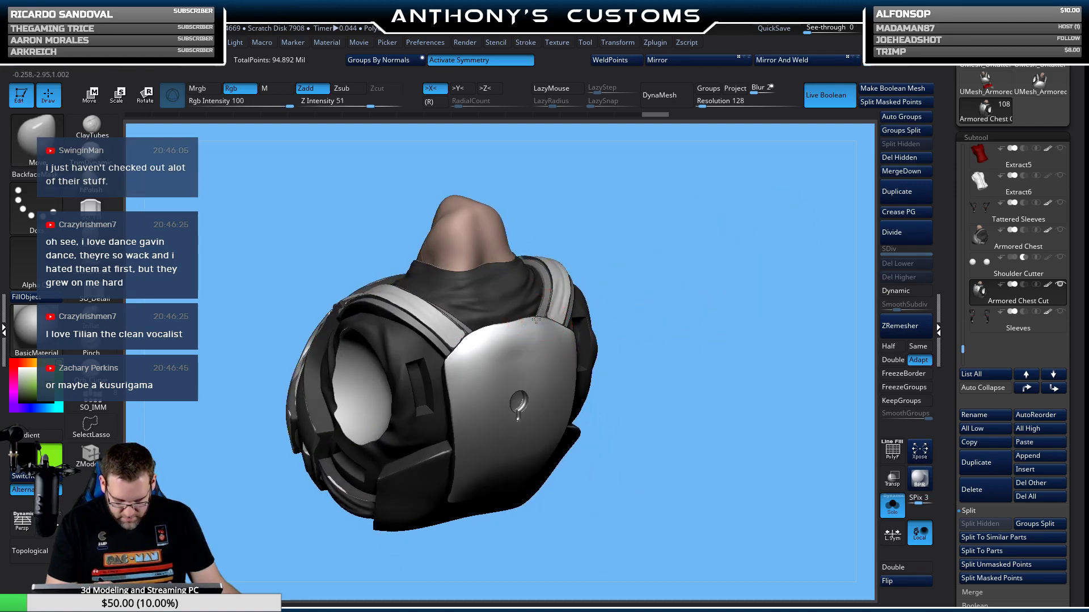
pyautogui.press('space')
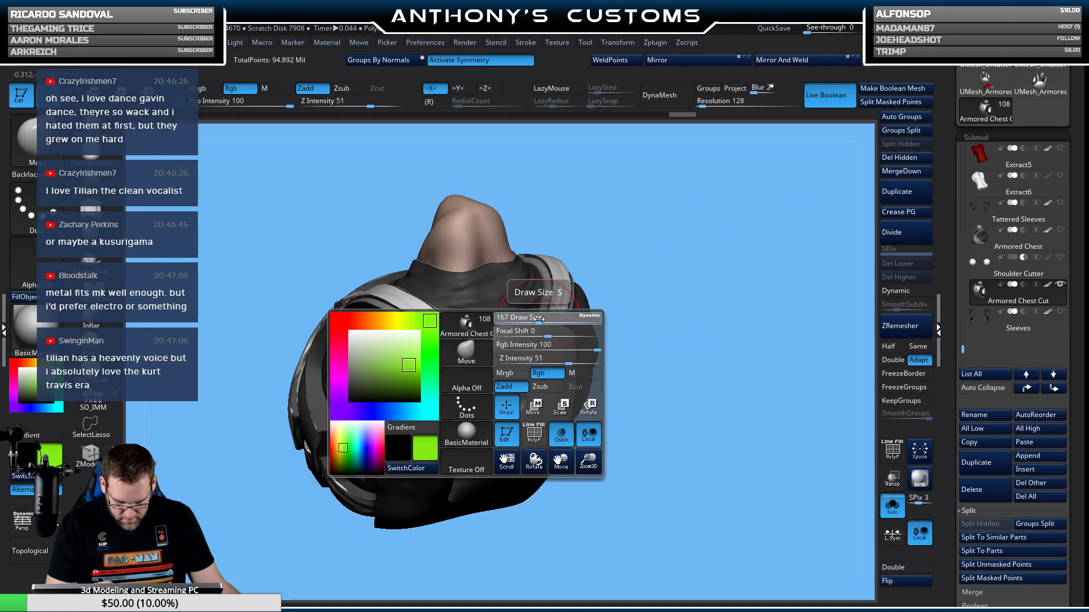
pyautogui.moveTo(644, 267); pyautogui.dragTo(533, 318)
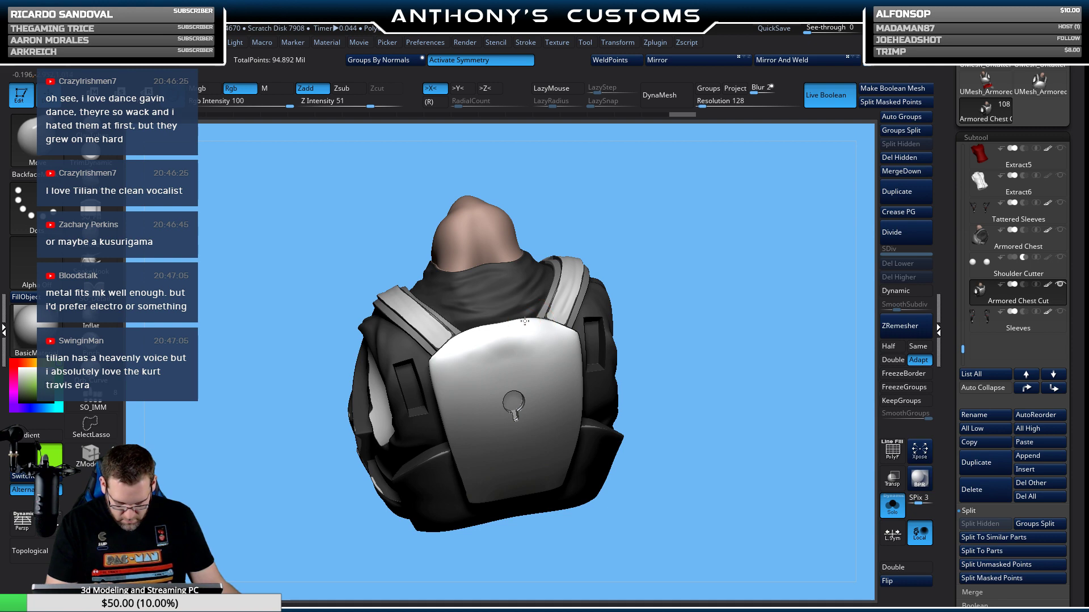
pyautogui.moveTo(668, 282); pyautogui.dragTo(676, 222)
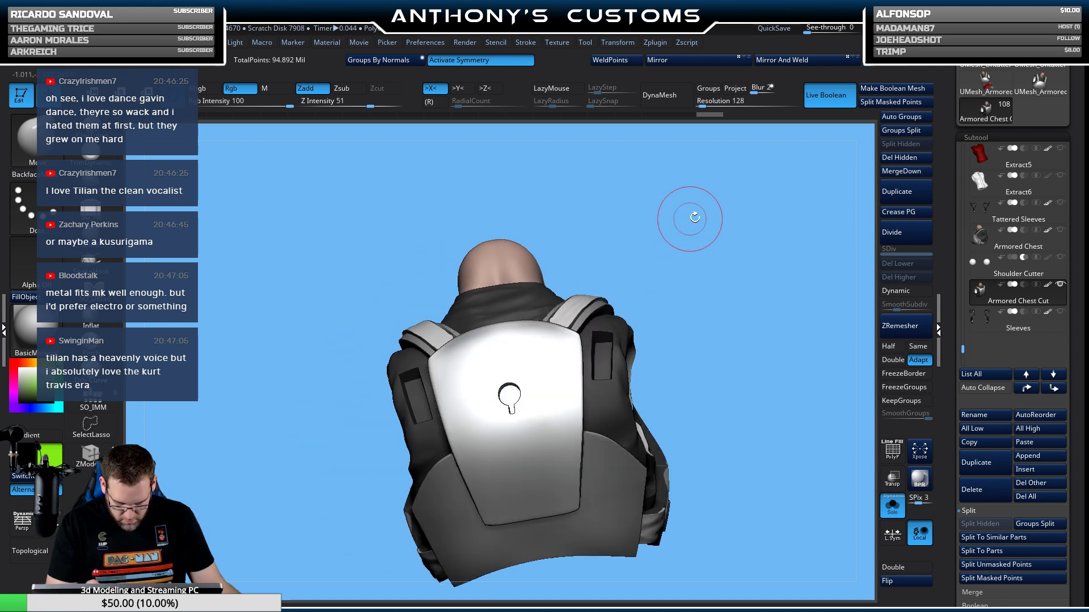
# Show the full figure again, select the Hood and adjust its lower edge over the Armored Chest Cut's shoulders.
pyautogui.click(892, 505)
pyautogui.moveTo(760, 408); pyautogui.dragTo(710, 306)
pyautogui.moveTo(777, 303); pyautogui.dragTo(761, 275)
pyautogui.press('space')
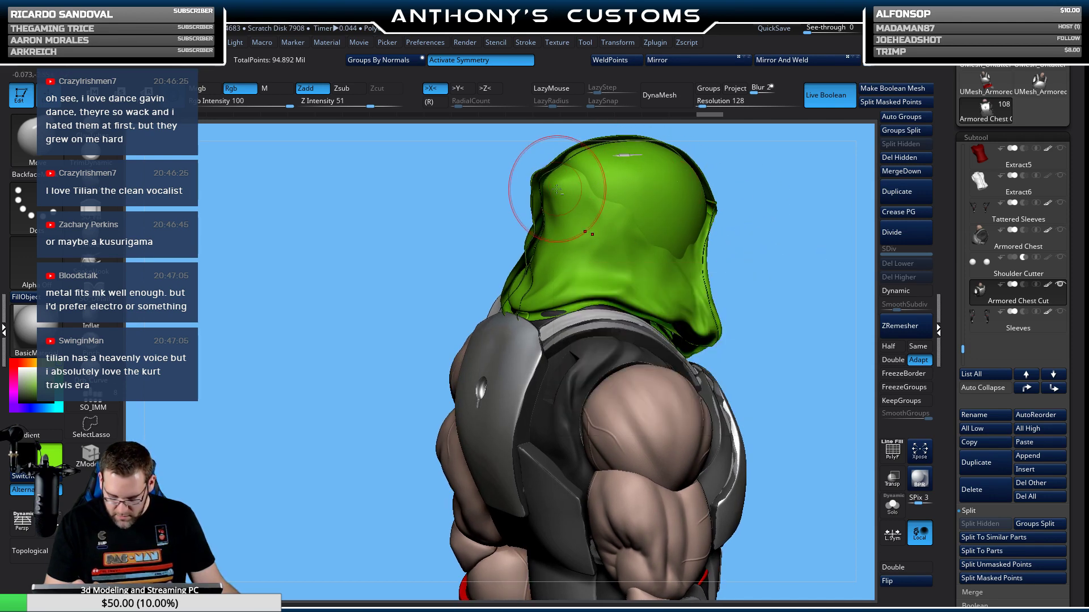
pyautogui.keyDown('alt'); pyautogui.click(561, 177); pyautogui.keyUp('alt')
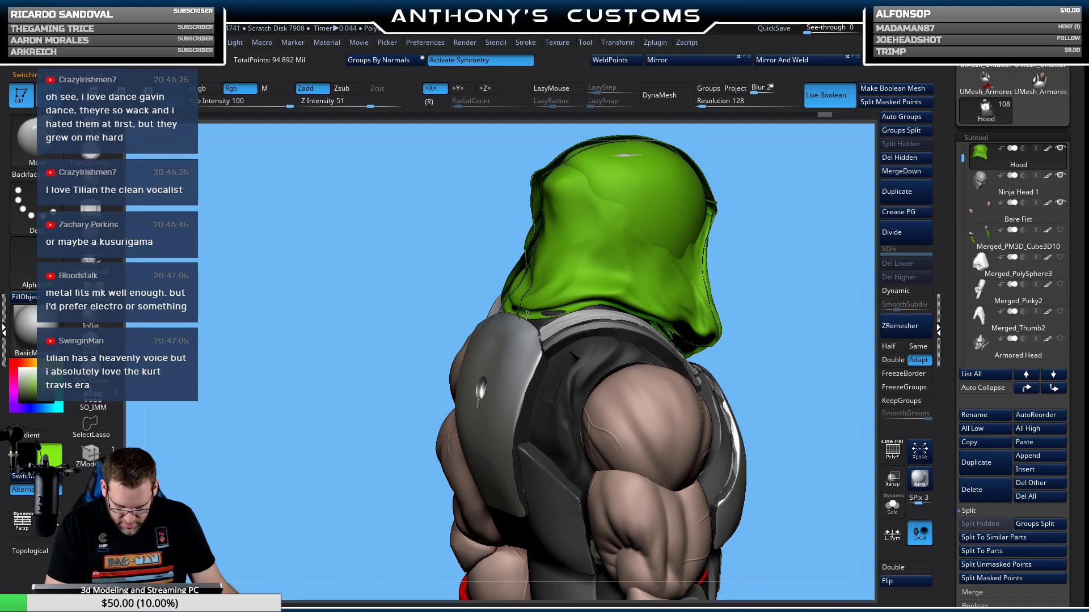
pyautogui.moveTo(729, 207)
pyautogui.mouseDown()
pyautogui.moveTo(768, 314)
pyautogui.moveTo(725, 249)
pyautogui.moveTo(740, 232)
pyautogui.mouseUp()
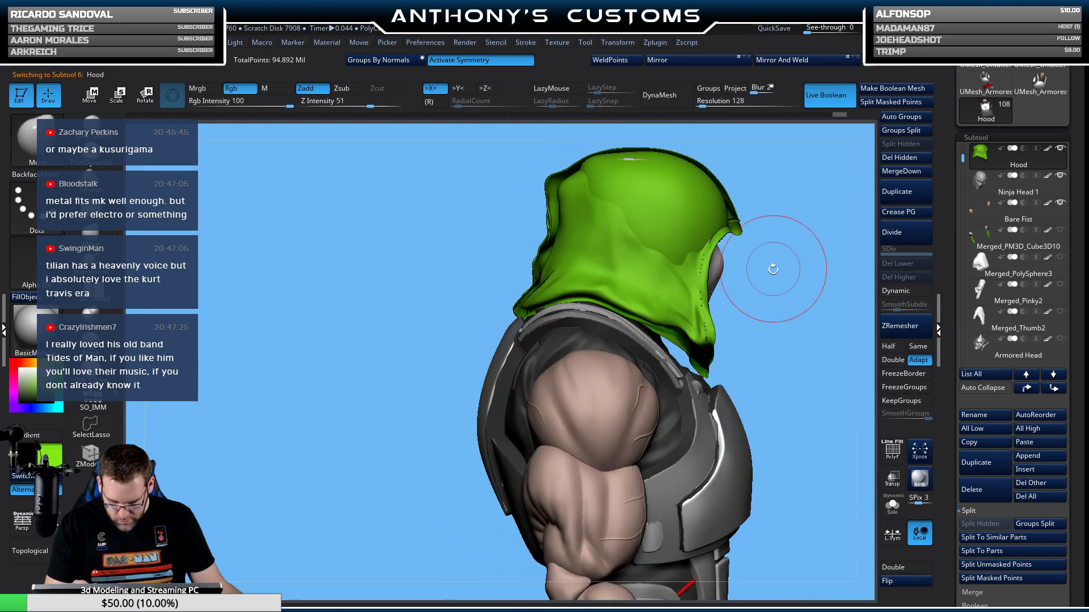
pyautogui.moveTo(793, 305); pyautogui.dragTo(692, 300)
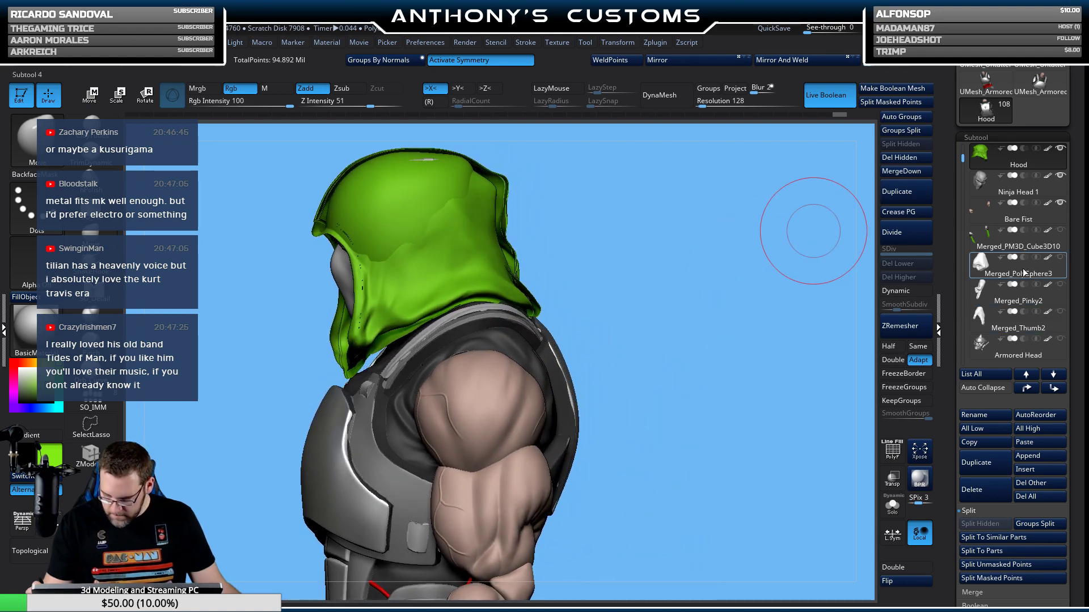
# Show Armored Chest 2 in place of the Armored Chest Cut and flip the Hood's normals.
pyautogui.moveTo(965, 162); pyautogui.dragTo(962, 332)
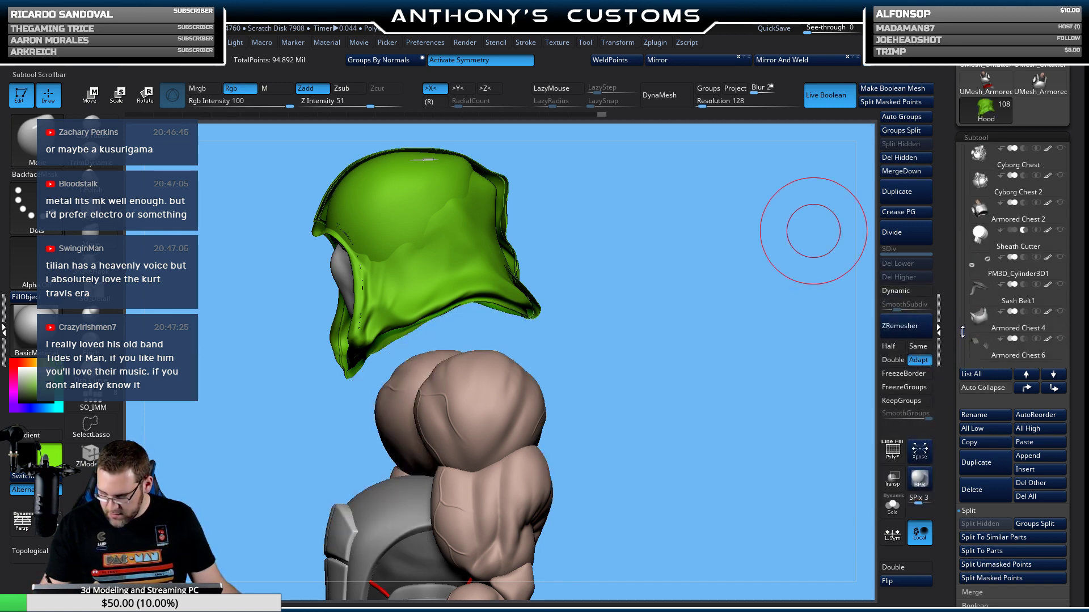
pyautogui.click(1060, 194)
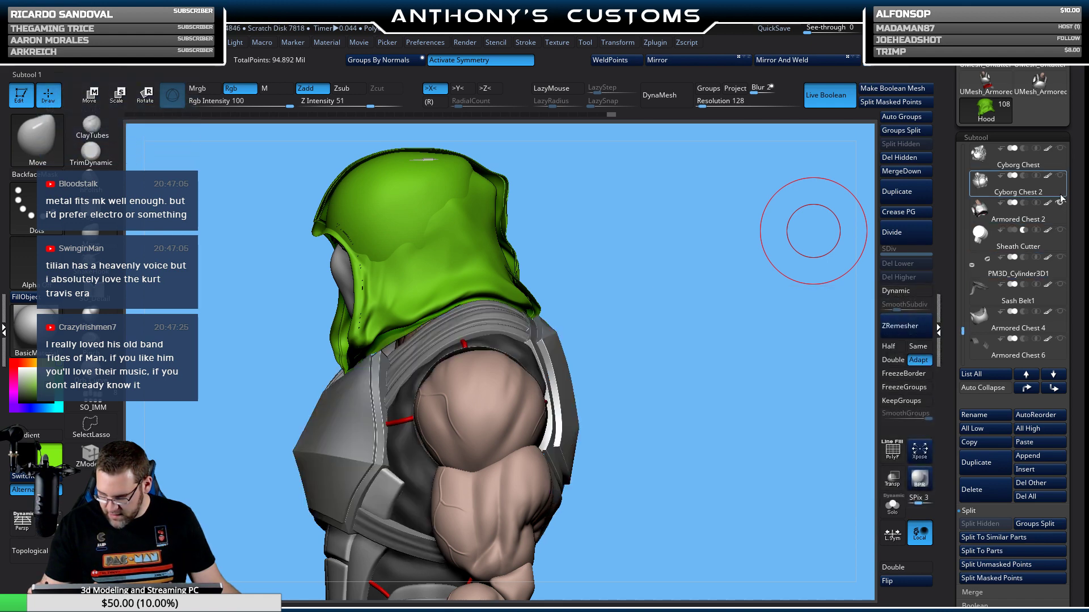
pyautogui.moveTo(656, 276)
pyautogui.mouseDown()
pyautogui.moveTo(656, 322)
pyautogui.moveTo(655, 293)
pyautogui.mouseUp()
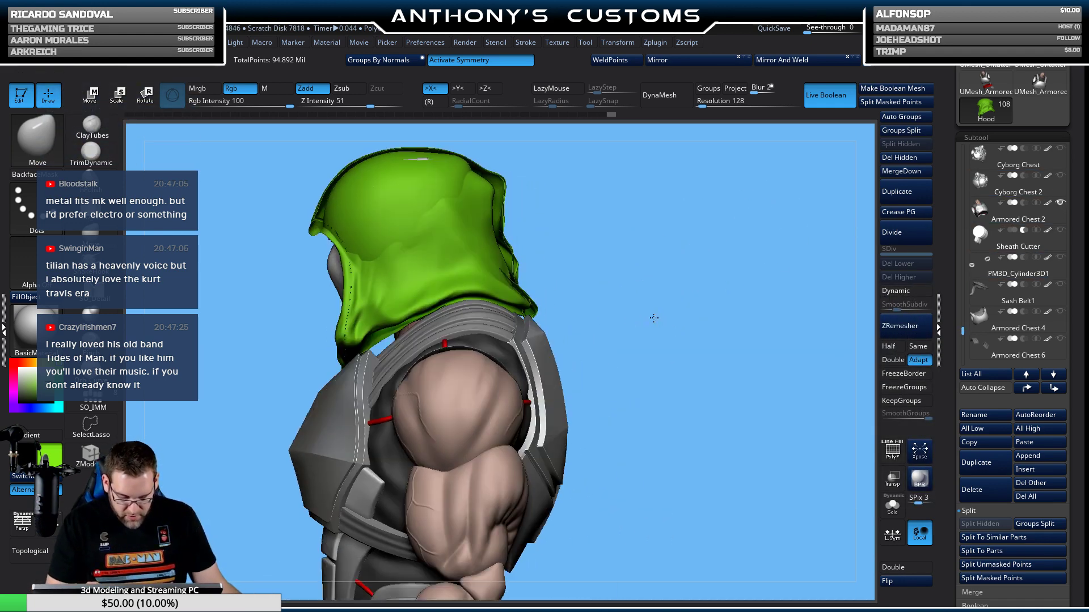
pyautogui.press('space')
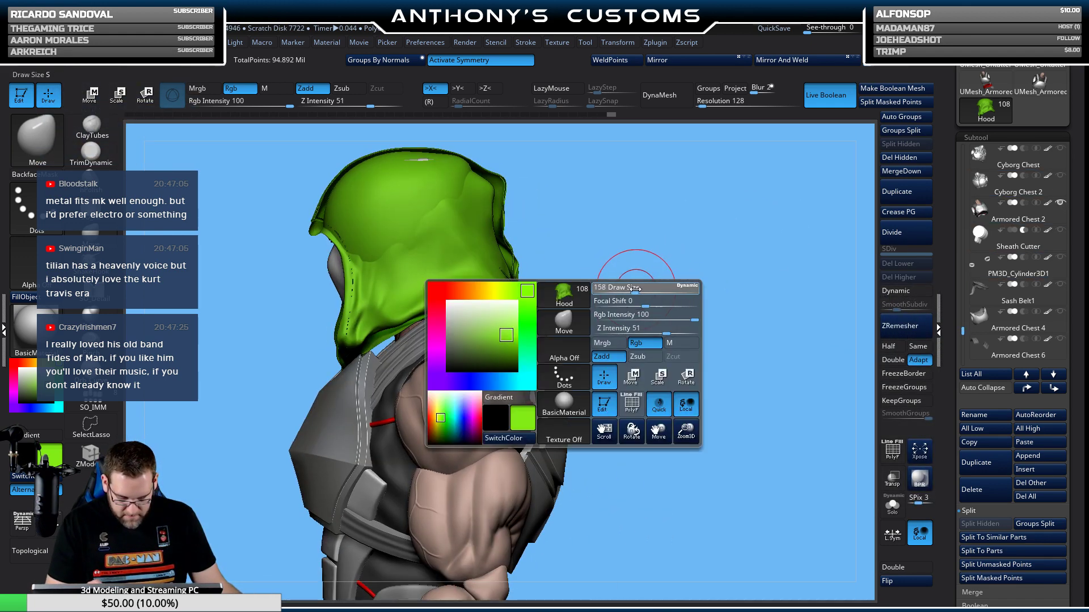
pyautogui.click(903, 582)
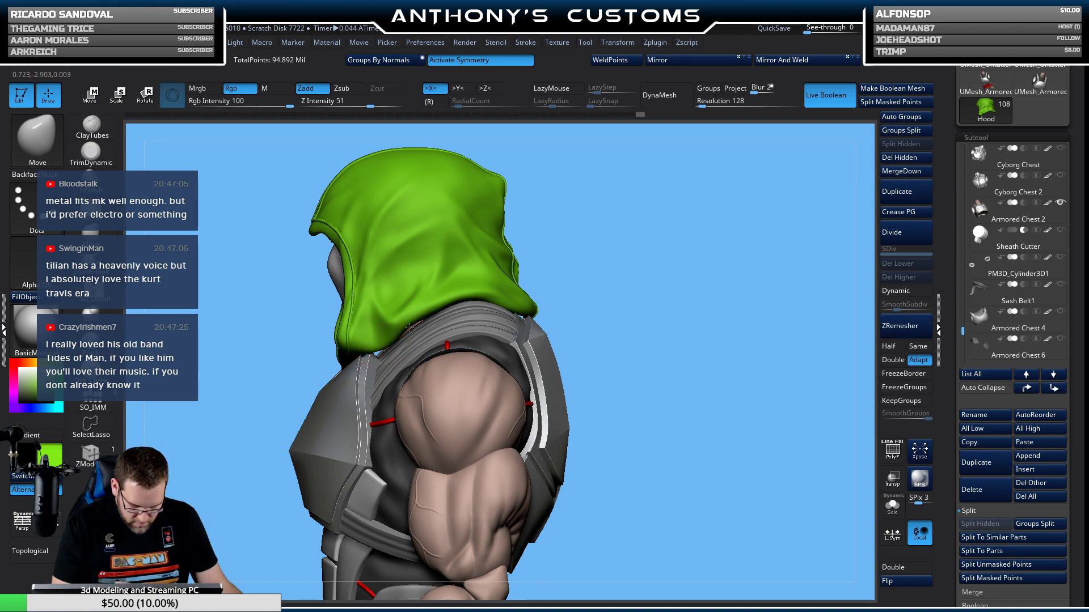
# Adjust the Hood's lower edge around Armored Chest 2 with the Move brush, checking it from behind and the side with flipped normals.
pyautogui.moveTo(653, 293)
pyautogui.mouseDown()
pyautogui.moveTo(640, 277)
pyautogui.moveTo(628, 287)
pyautogui.moveTo(637, 289)
pyautogui.mouseUp()
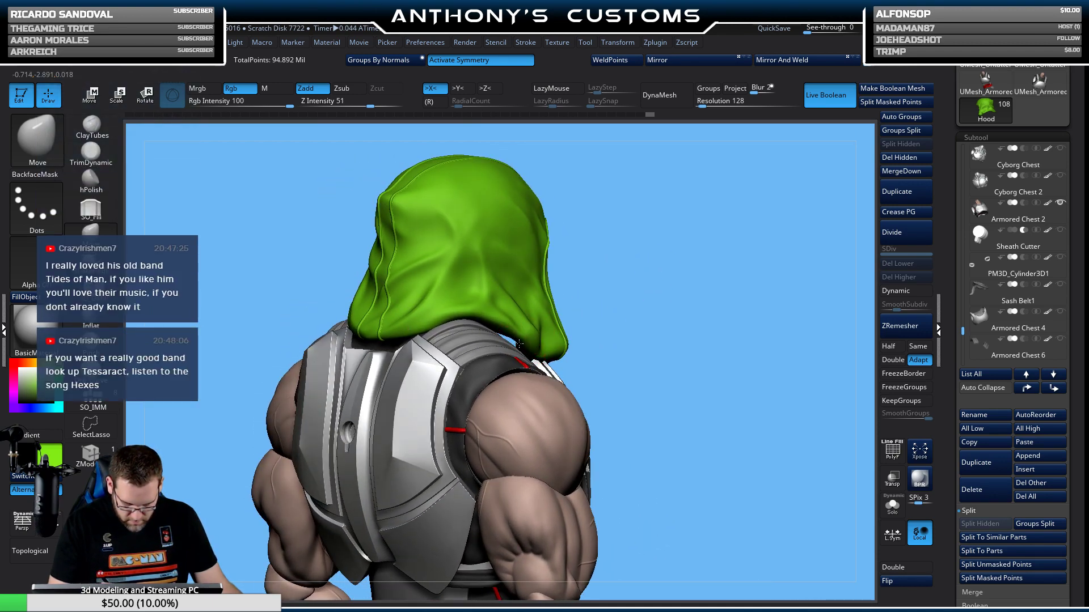
pyautogui.moveTo(623, 308); pyautogui.dragTo(668, 299)
pyautogui.moveTo(659, 396); pyautogui.dragTo(711, 372)
pyautogui.click(896, 581)
pyautogui.moveTo(645, 324)
pyautogui.mouseDown()
pyautogui.moveTo(673, 369)
pyautogui.moveTo(692, 362)
pyautogui.moveTo(627, 318)
pyautogui.moveTo(622, 368)
pyautogui.moveTo(658, 367)
pyautogui.moveTo(634, 336)
pyautogui.moveTo(647, 408)
pyautogui.moveTo(613, 413)
pyautogui.moveTo(613, 369)
pyautogui.moveTo(647, 317)
pyautogui.moveTo(690, 386)
pyautogui.moveTo(759, 397)
pyautogui.moveTo(705, 407)
pyautogui.moveTo(737, 375)
pyautogui.mouseUp()
pyautogui.click(906, 576)
# Show the Armored Chest Cut in place of Armored Chest 2 and check the Hood on the figure from the front.
pyautogui.scroll(-5, 968, 327)
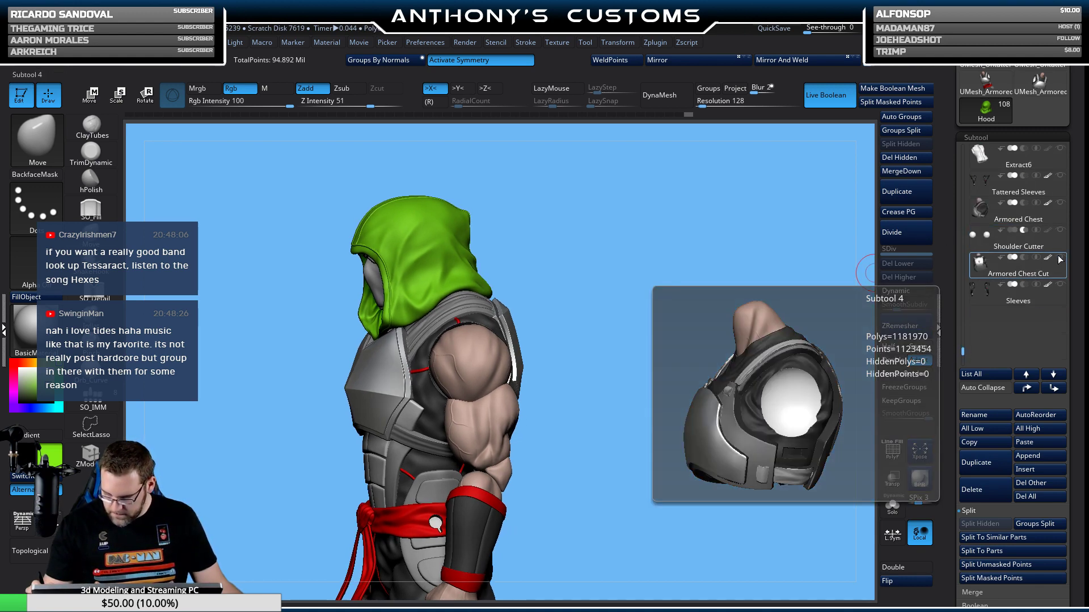
pyautogui.scroll(7, 964, 337)
pyautogui.scroll(3, 964, 336)
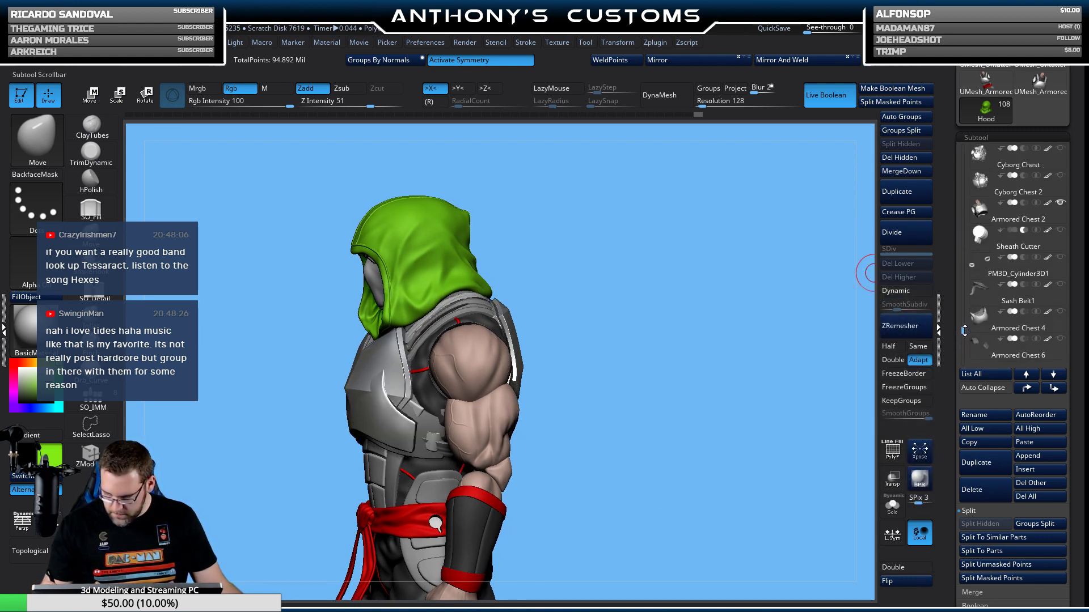
pyautogui.moveTo(681, 362)
pyautogui.mouseDown()
pyautogui.moveTo(785, 359)
pyautogui.moveTo(733, 361)
pyautogui.moveTo(712, 346)
pyautogui.moveTo(768, 323)
pyautogui.moveTo(684, 373)
pyautogui.mouseUp()
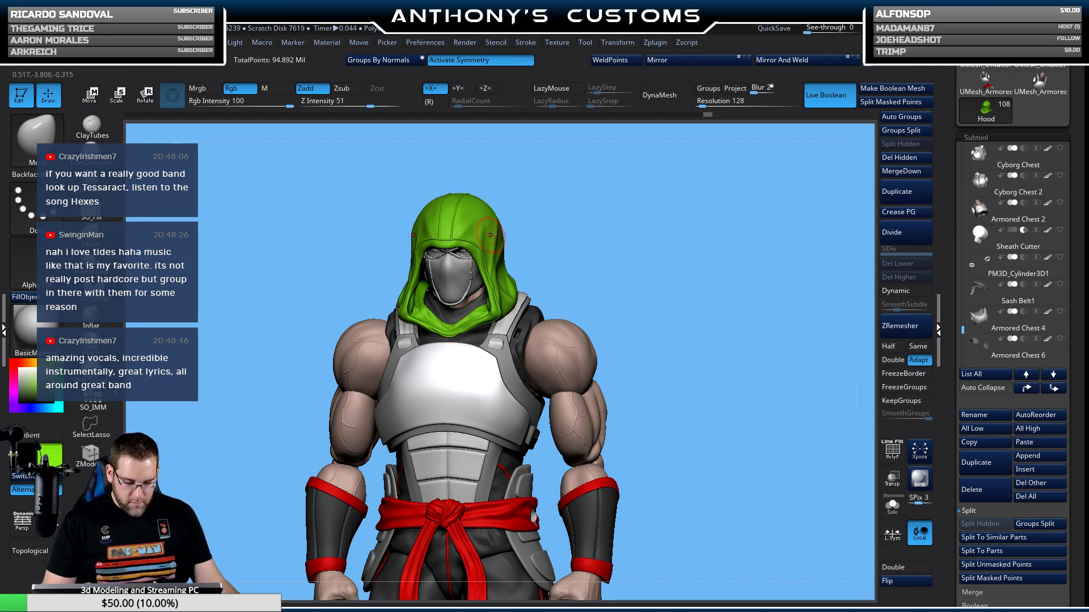
pyautogui.keyDown('shift'); pyautogui.moveTo(499, 232); pyautogui.dragTo(503, 227); pyautogui.keyUp('shift')
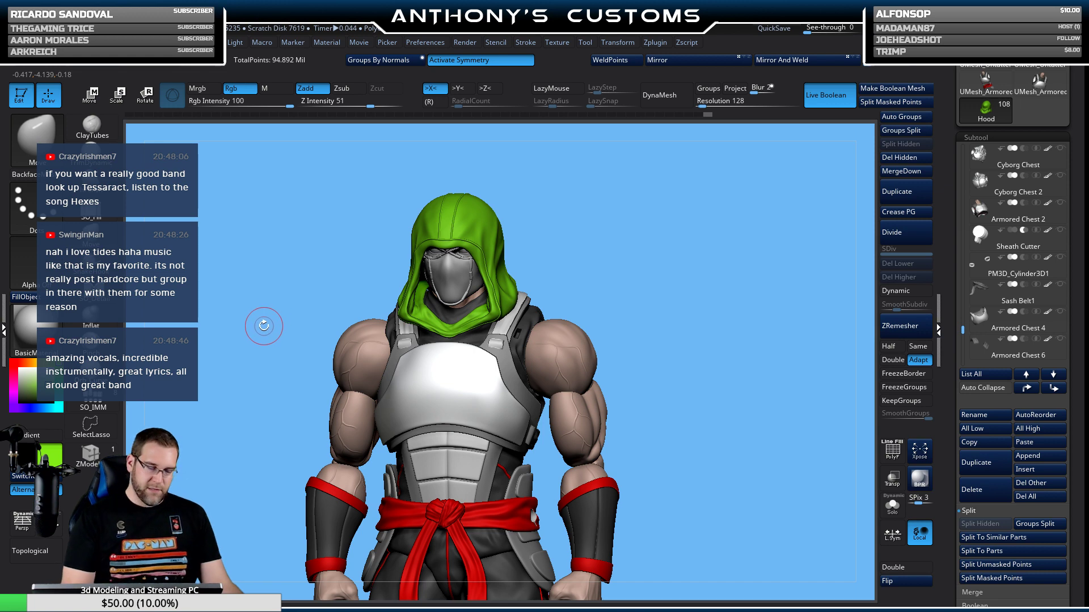
# Color the Hood's cloth dark grey with the Paint brush, keeping the narrow trim and seam bands out of the fill.
pyautogui.press('b')
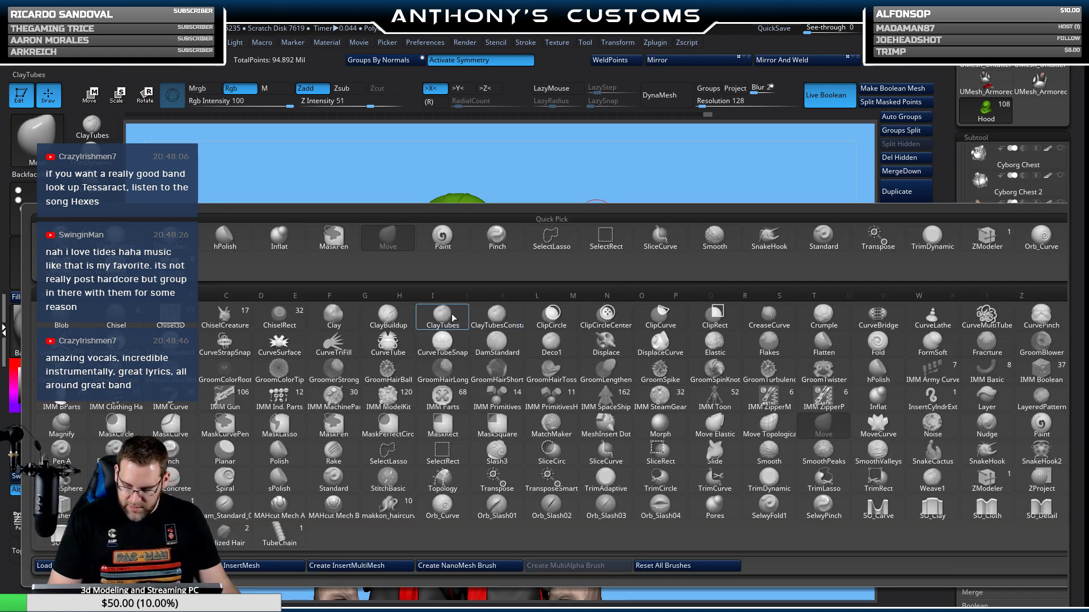
pyautogui.click(1031, 429)
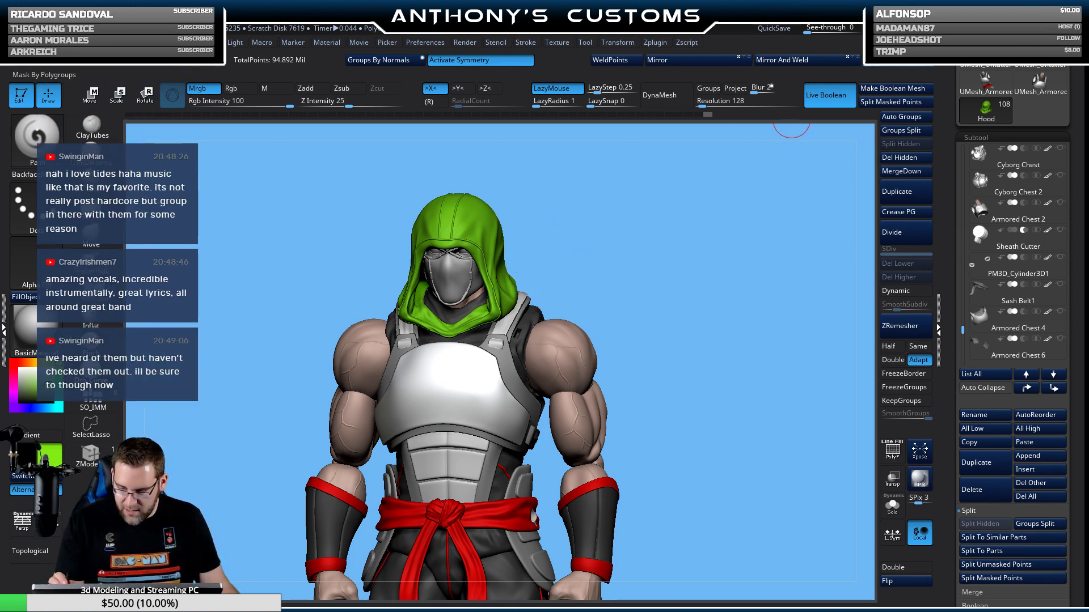
pyautogui.rightClick(738, 182)
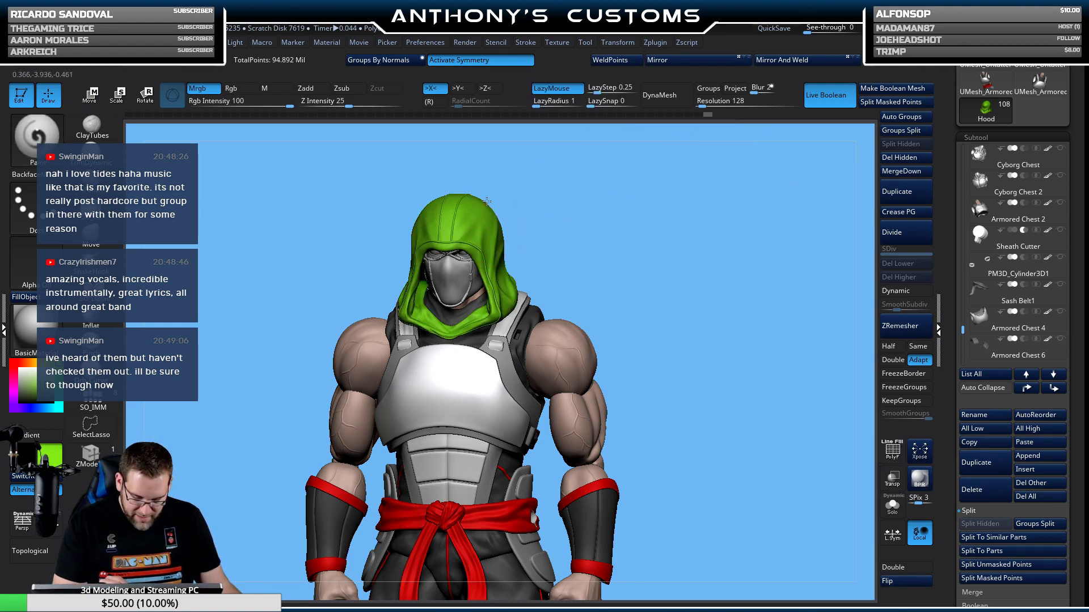
pyautogui.press('shift')
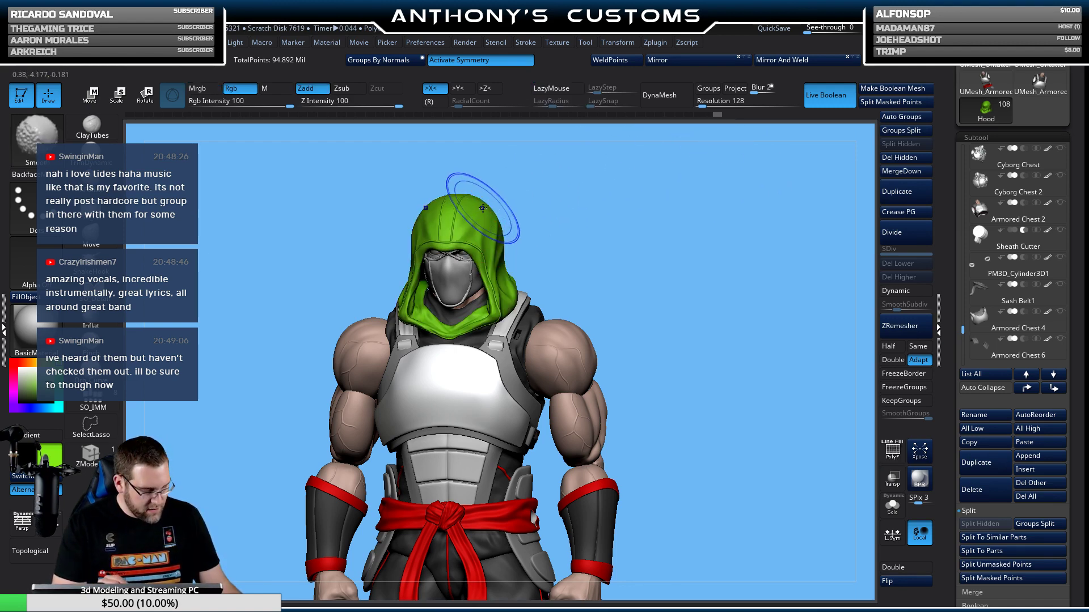
pyautogui.hotkey('shift', 'f')
pyautogui.hotkey('shift', 'f')
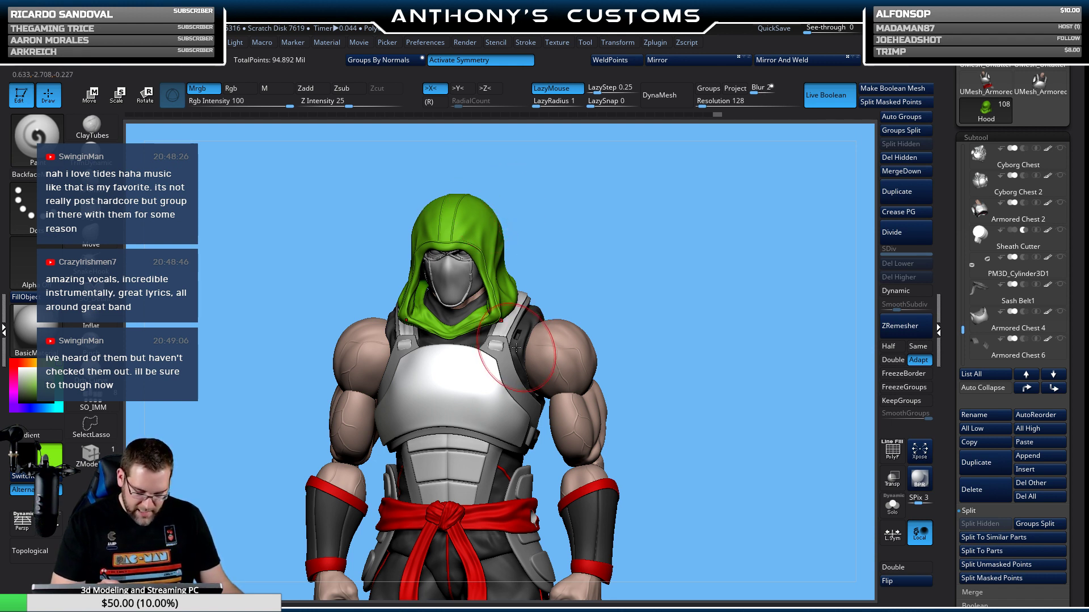
pyautogui.keyDown('ctrl'); pyautogui.keyDown('alt'); pyautogui.keyDown('shift'); pyautogui.click(474, 209); pyautogui.keyUp('shift'); pyautogui.keyUp('alt'); pyautogui.keyUp('ctrl')
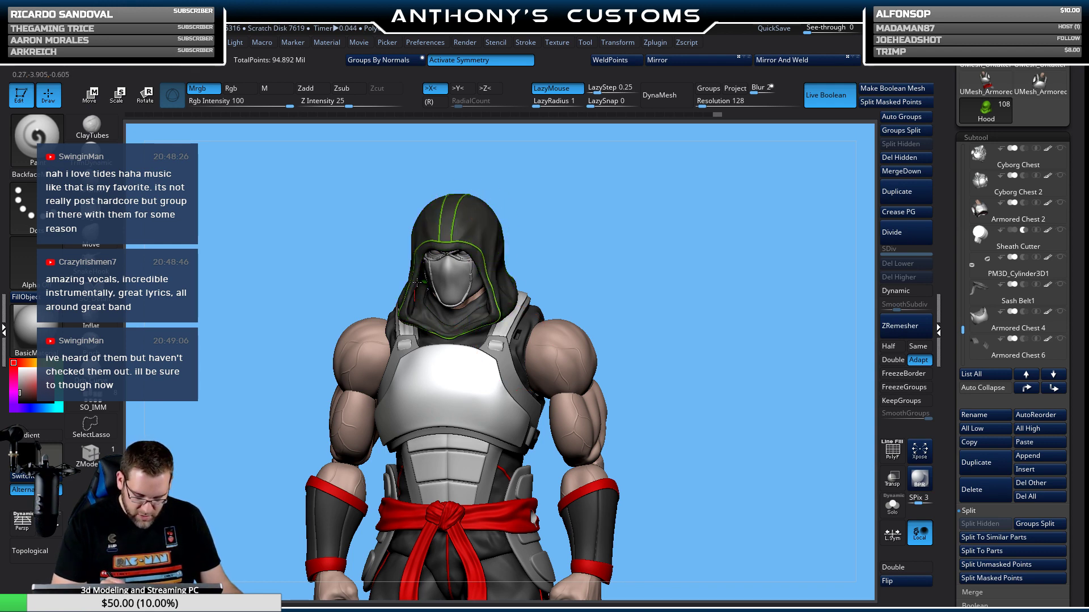
pyautogui.moveTo(561, 199); pyautogui.dragTo(593, 282)
pyautogui.moveTo(631, 232)
pyautogui.mouseDown()
pyautogui.moveTo(760, 195)
pyautogui.moveTo(785, 154)
pyautogui.mouseUp()
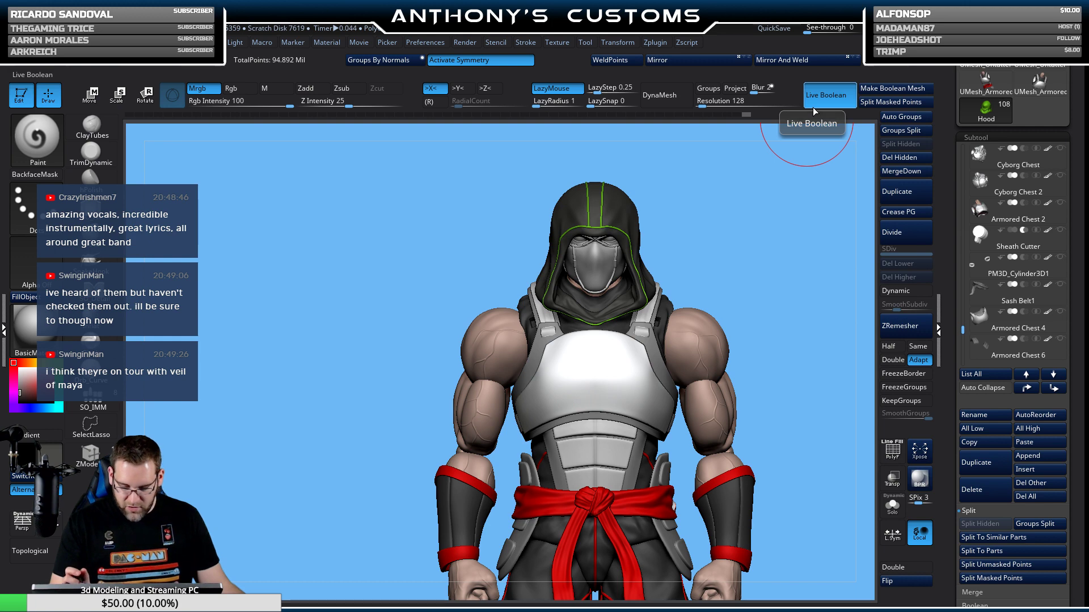
# Isolate the Hood to check its inside, and paint its front trim and crown bands red on the full figure.
pyautogui.moveTo(836, 376)
pyautogui.keyDown('alt'); pyautogui.mouseDown()
pyautogui.moveTo(722, 291)
pyautogui.moveTo(738, 357)
pyautogui.moveTo(831, 358)
pyautogui.mouseUp(); pyautogui.keyUp('alt')
pyautogui.click(892, 513)
pyautogui.moveTo(718, 510)
pyautogui.mouseDown()
pyautogui.moveTo(706, 397)
pyautogui.moveTo(689, 505)
pyautogui.moveTo(666, 340)
pyautogui.moveTo(623, 310)
pyautogui.mouseUp()
pyautogui.keyDown('ctrl'); pyautogui.keyDown('shift'); pyautogui.click(458, 335); pyautogui.keyUp('shift'); pyautogui.keyUp('ctrl')
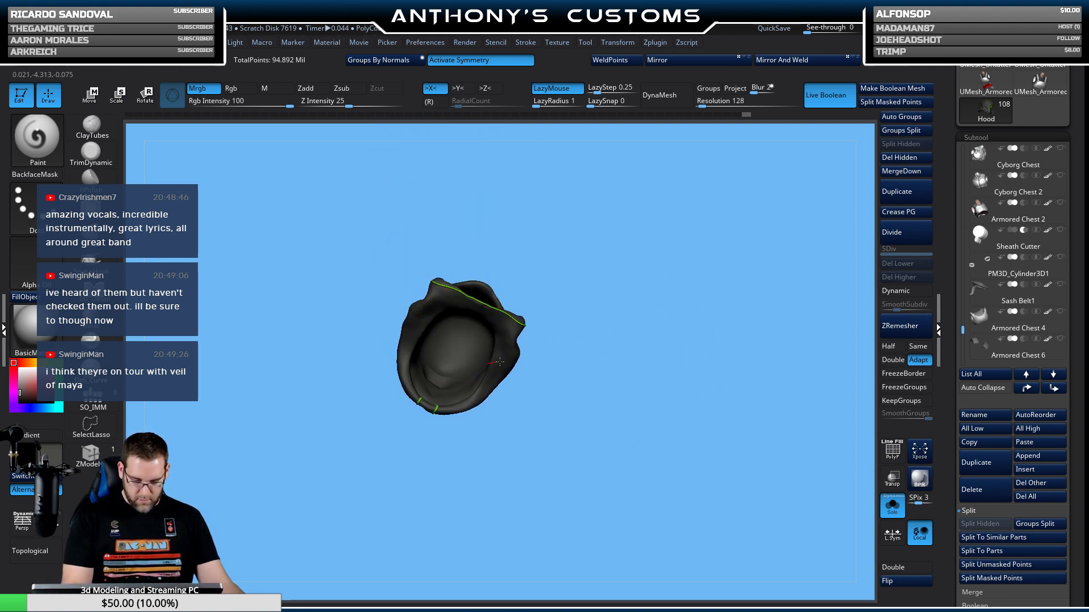
pyautogui.hotkey('ctrl', 'z')
pyautogui.hotkey('ctrl', 'shift', 'z')
pyautogui.moveTo(602, 245); pyautogui.dragTo(579, 437)
pyautogui.click(891, 508)
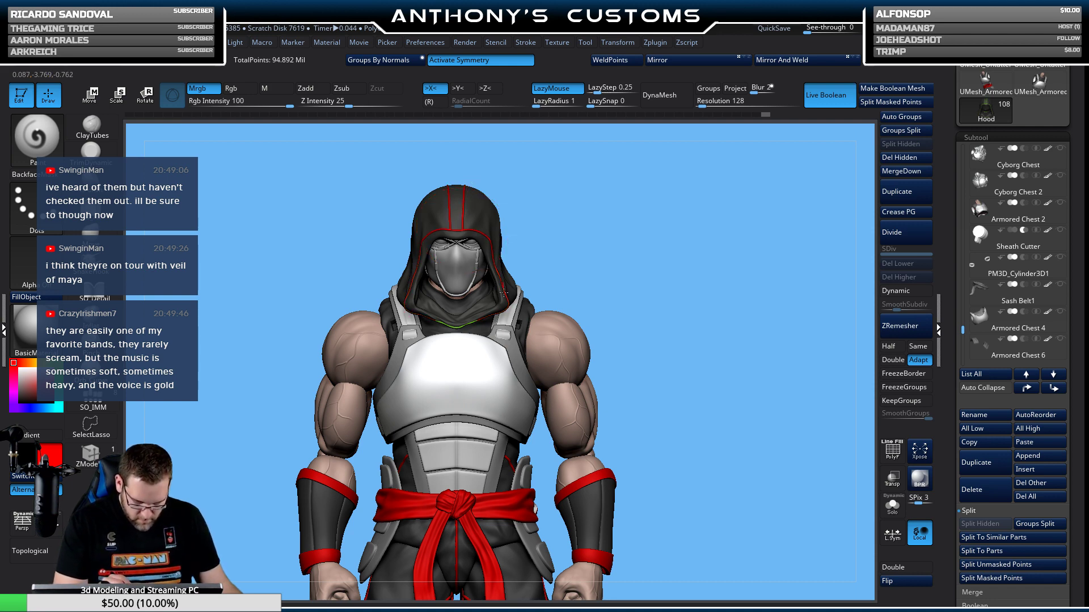
# Paint the Hood's rear seam bands and remaining green trim red down to the hem.
pyautogui.moveTo(629, 271); pyautogui.dragTo(404, 394)
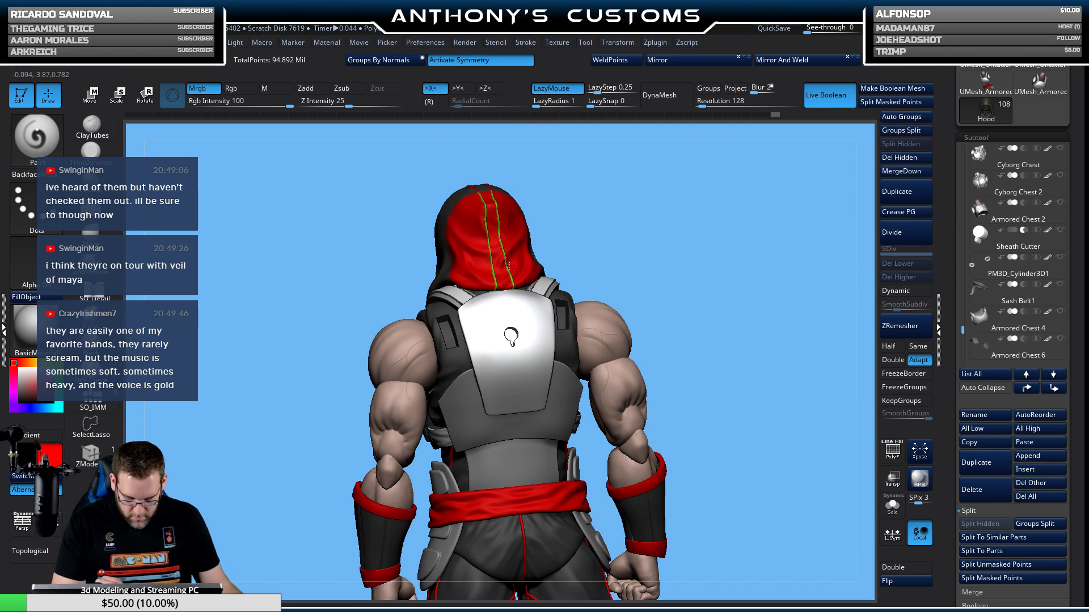
pyautogui.moveTo(698, 247)
pyautogui.keyDown('ctrl'); pyautogui.mouseDown(button='right')
pyautogui.moveTo(669, 261)
pyautogui.moveTo(501, 250)
pyautogui.mouseUp(button='right'); pyautogui.keyUp('ctrl')
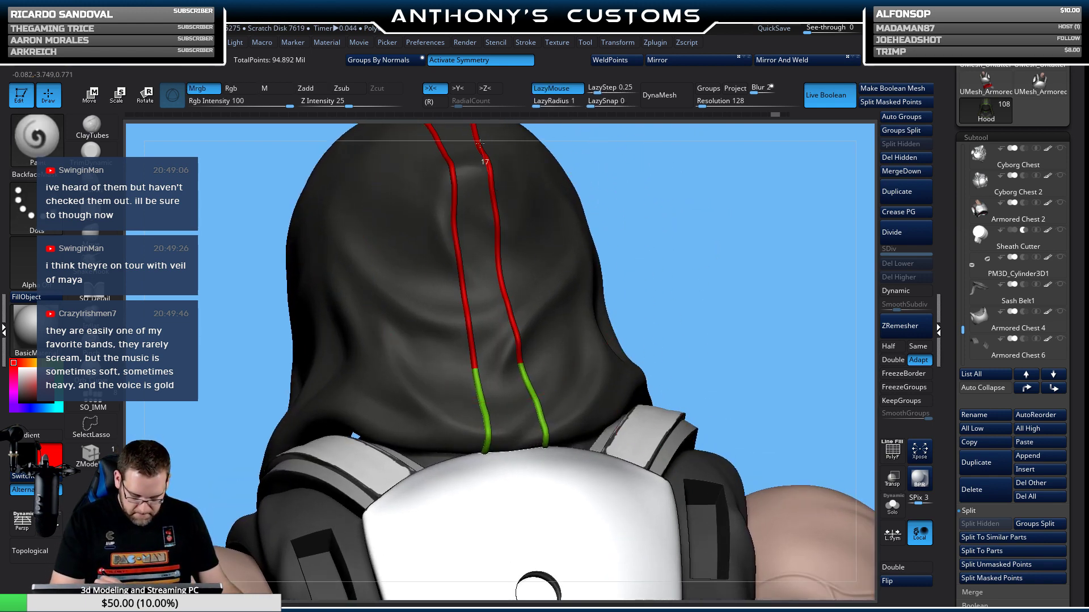
pyautogui.hotkey('ctrl', 'shift', 's')
pyautogui.moveTo(669, 369); pyautogui.dragTo(794, 352)
pyautogui.hotkey('ctrl', 'shift', 's')
pyautogui.keyDown('alt'); pyautogui.moveTo(766, 318); pyautogui.dragTo(747, 306); pyautogui.keyUp('alt')
# Show the Tattered Sleeves together with the Armored Chest Cut on the figure.
pyautogui.moveTo(963, 330); pyautogui.dragTo(963, 350)
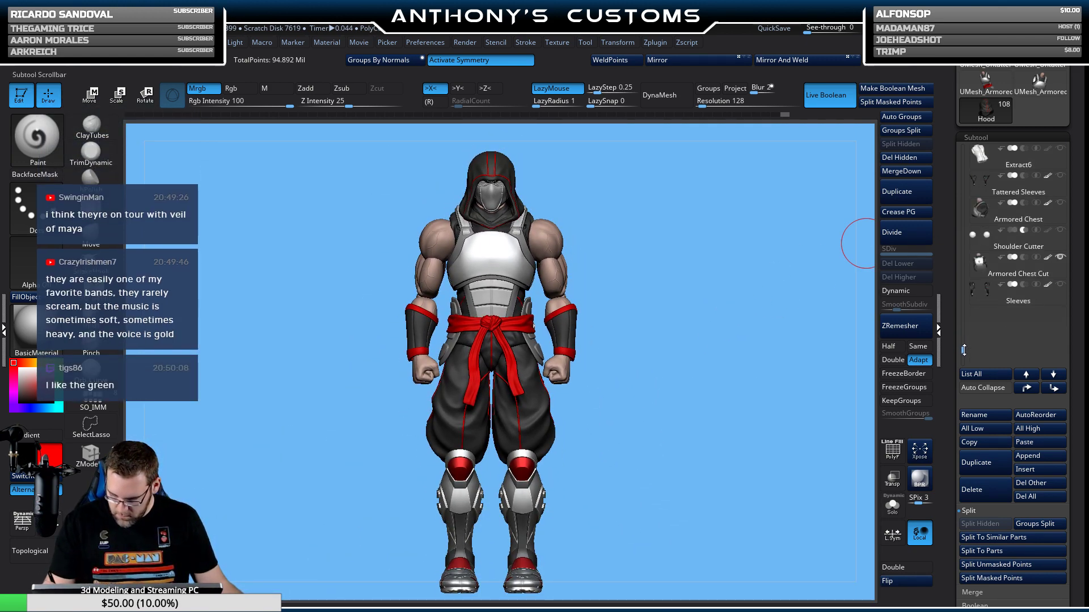
pyautogui.click(1058, 177)
pyautogui.moveTo(670, 416)
pyautogui.mouseDown()
pyautogui.moveTo(559, 413)
pyautogui.moveTo(646, 407)
pyautogui.moveTo(637, 402)
pyautogui.moveTo(600, 404)
pyautogui.moveTo(628, 447)
pyautogui.mouseUp()
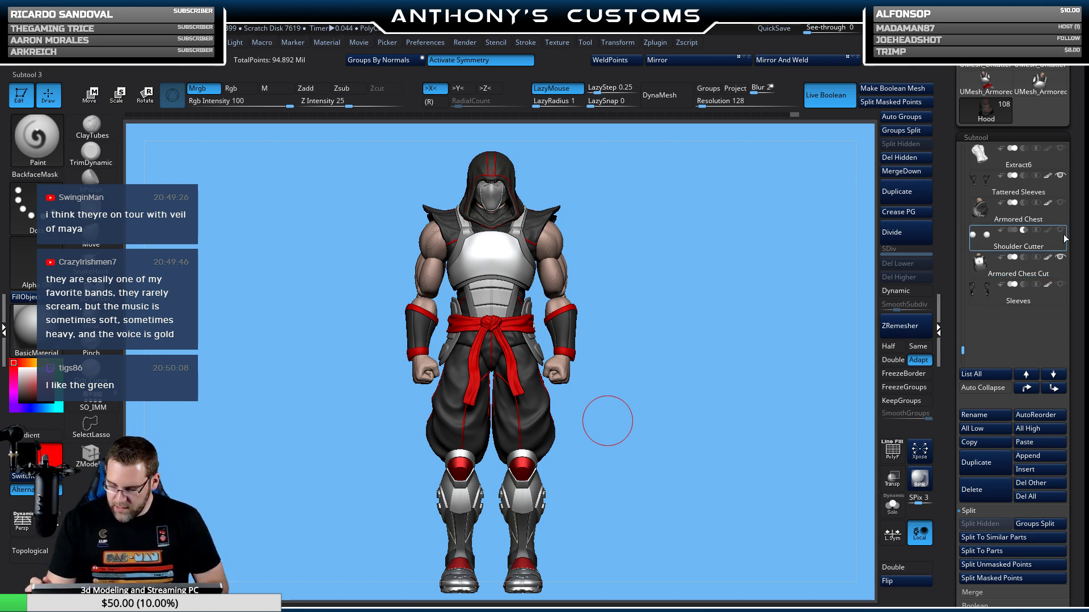
# Hide the Tattered Sleeves and Armored Chest Cut, and show Armored Chest 2 on the figure.
pyautogui.click(1062, 185)
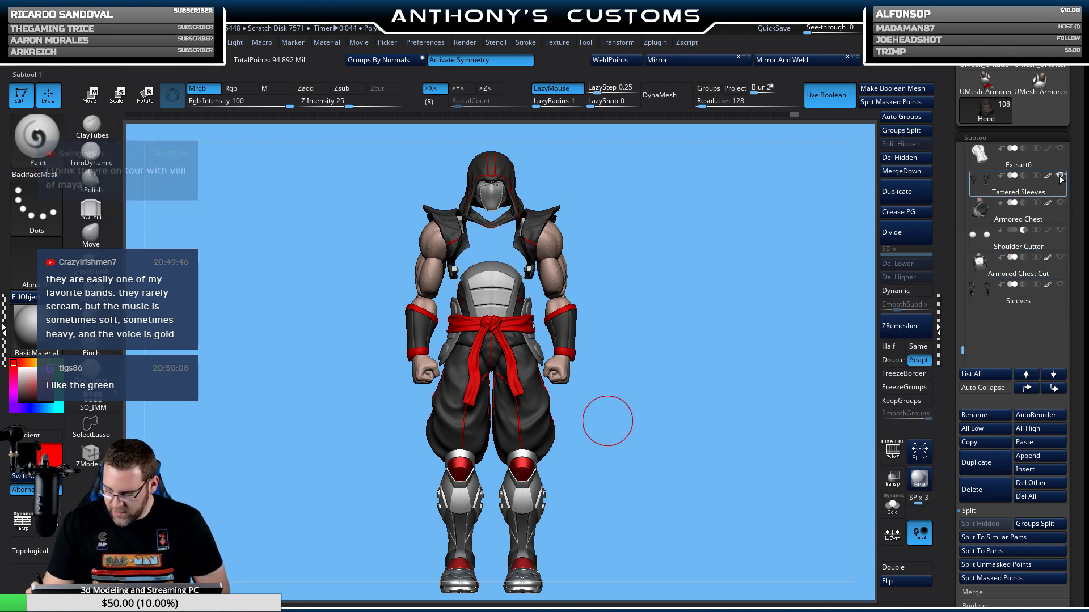
pyautogui.moveTo(962, 350); pyautogui.dragTo(963, 322)
pyautogui.click(1059, 258)
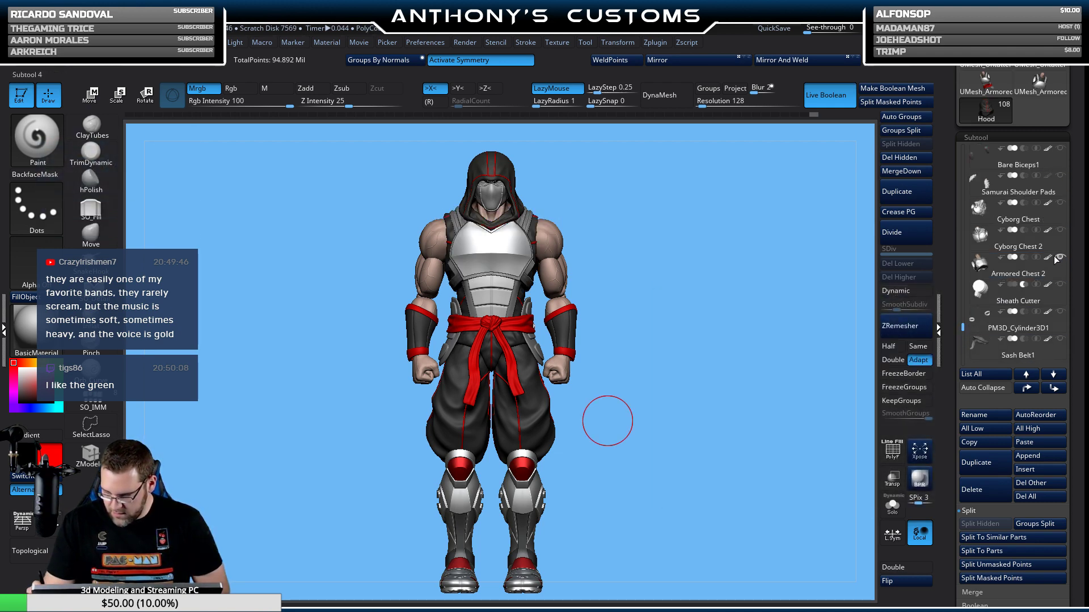
# Swap Bare Biceps for the dark Bare Biceps1 and Bare Forearms for the dark Bare Forearms1.
pyautogui.moveTo(703, 387)
pyautogui.mouseDown()
pyautogui.moveTo(622, 393)
pyautogui.moveTo(705, 391)
pyautogui.moveTo(705, 378)
pyautogui.mouseUp()
pyautogui.scroll(3, 964, 322)
pyautogui.click(1058, 234)
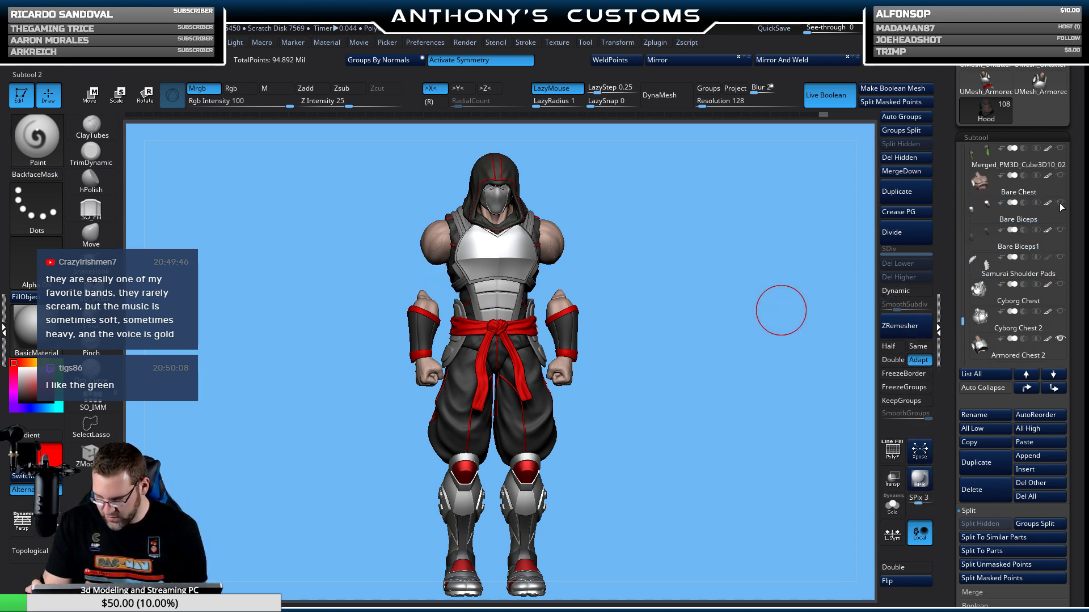
pyautogui.moveTo(962, 321); pyautogui.dragTo(966, 202)
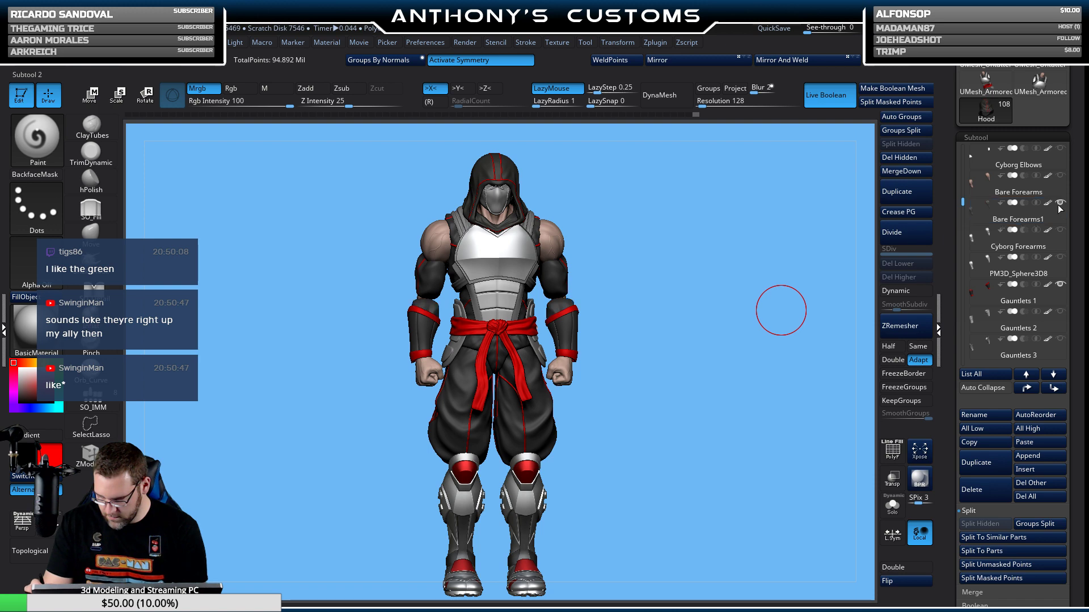
pyautogui.moveTo(963, 202); pyautogui.dragTo(966, 183)
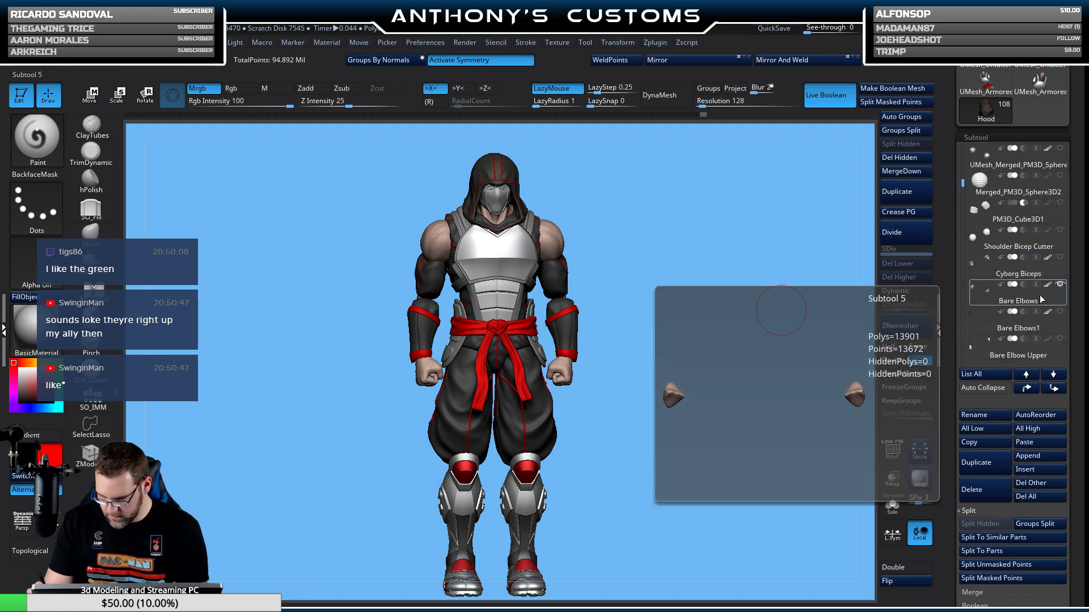
pyautogui.click(1041, 302)
pyautogui.click(985, 477)
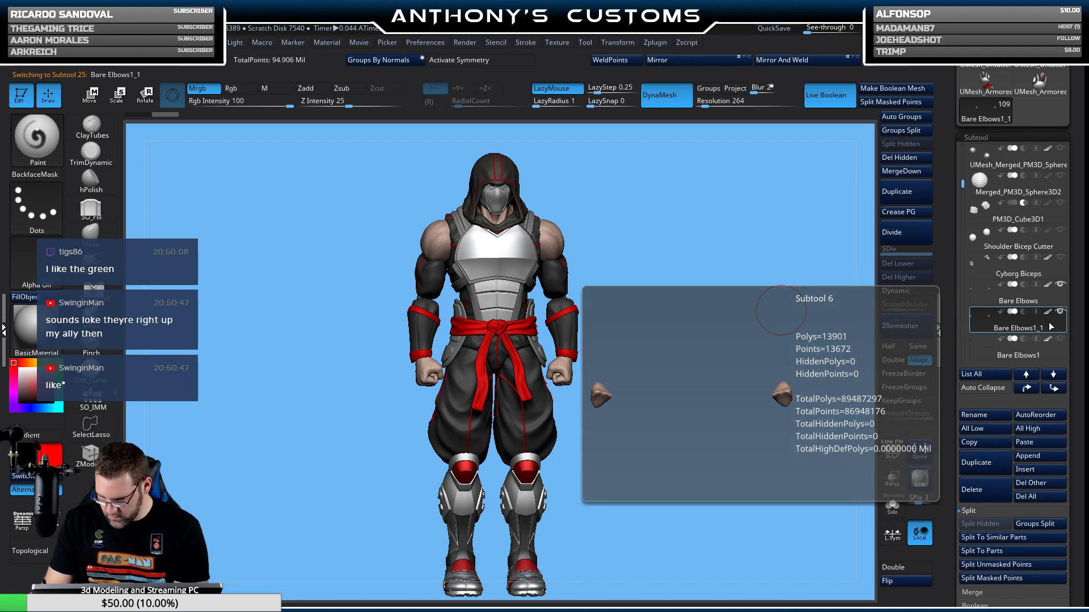
pyautogui.click(971, 490)
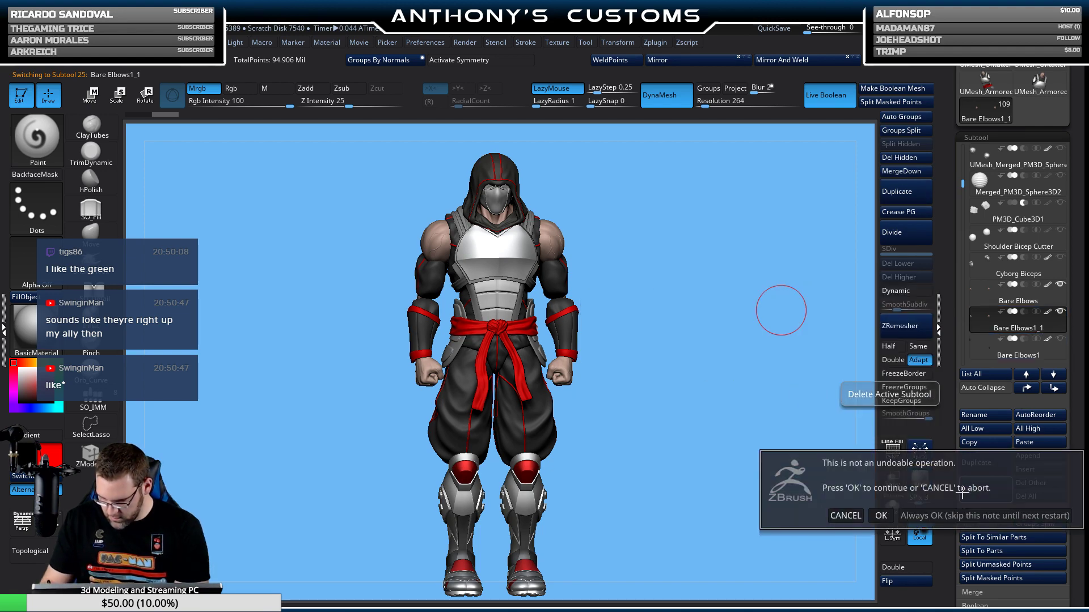
pyautogui.click(881, 516)
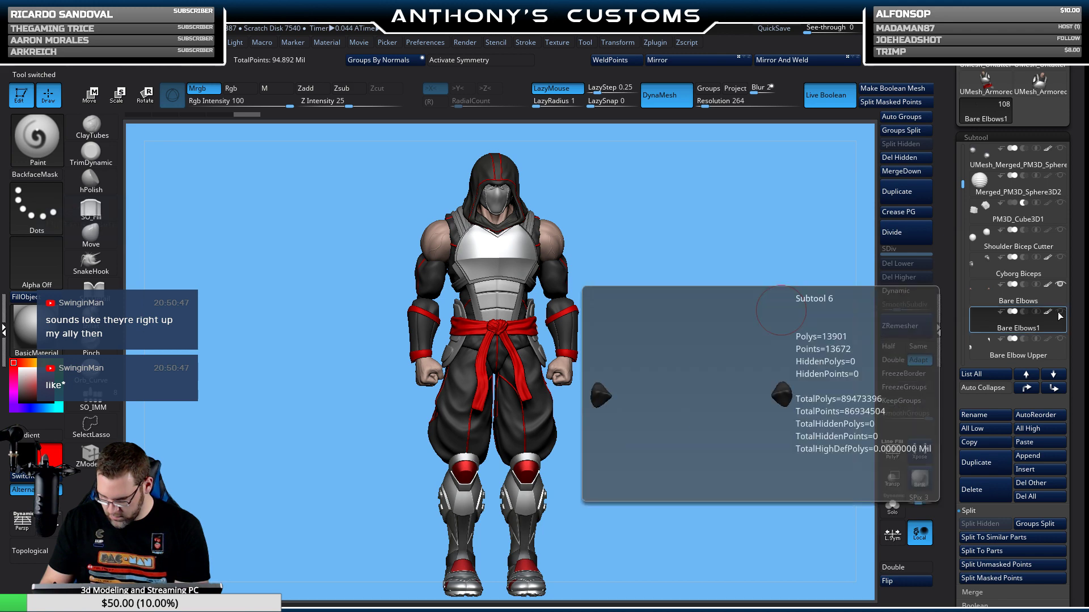
# Show the dark Bare Elbows1 and Bare Shoulders1 in place of Bare Elbows and Bare Shoulders.
pyautogui.moveTo(810, 418)
pyautogui.mouseDown()
pyautogui.moveTo(732, 436)
pyautogui.moveTo(752, 406)
pyautogui.mouseUp()
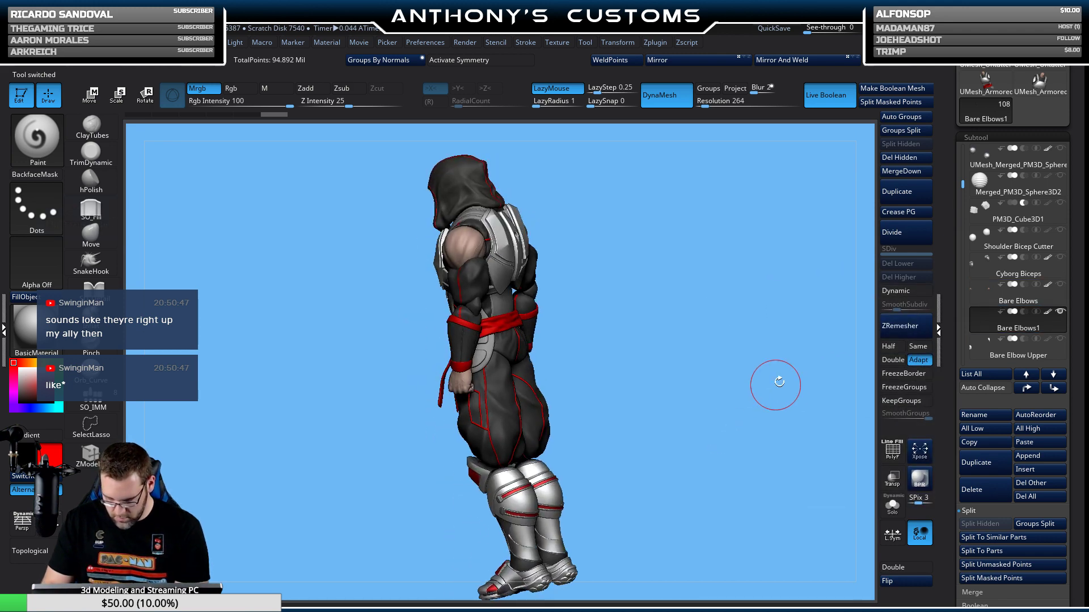
pyautogui.moveTo(966, 189); pyautogui.dragTo(966, 177)
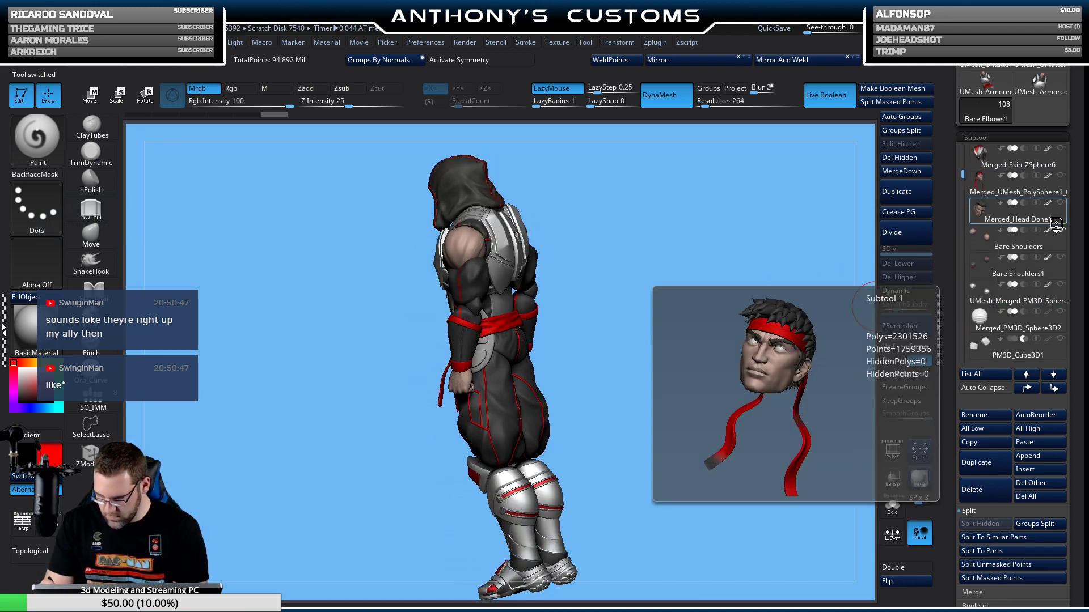
pyautogui.moveTo(672, 390)
pyautogui.mouseDown()
pyautogui.moveTo(717, 364)
pyautogui.moveTo(748, 378)
pyautogui.moveTo(777, 372)
pyautogui.moveTo(718, 382)
pyautogui.moveTo(794, 340)
pyautogui.mouseUp()
# Replace Gauntlets 1 with Gauntlets 3 and inspect the outfit from the sides and front.
pyautogui.moveTo(964, 176); pyautogui.dragTo(964, 213)
pyautogui.moveTo(1055, 247)
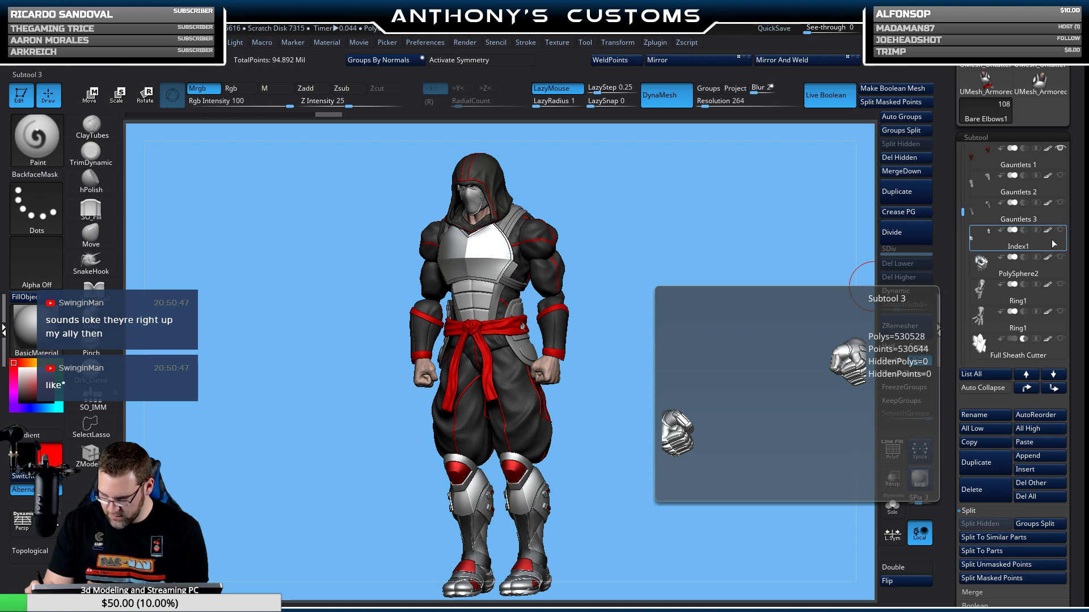
pyautogui.click(1058, 203)
pyautogui.click(1063, 158)
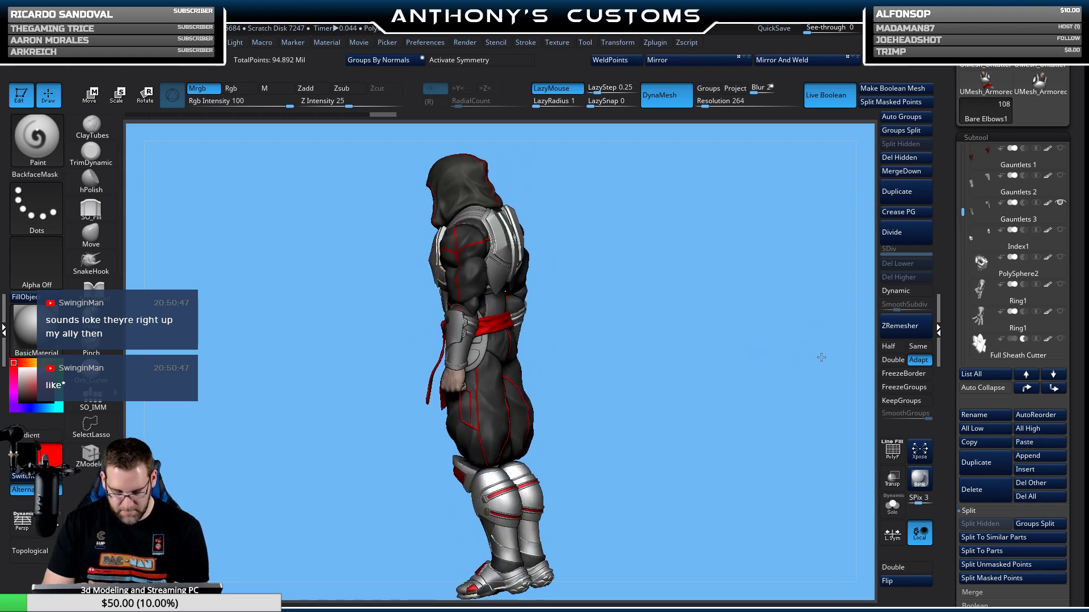
pyautogui.moveTo(803, 350); pyautogui.dragTo(555, 365)
pyautogui.moveTo(336, 413); pyautogui.dragTo(363, 426)
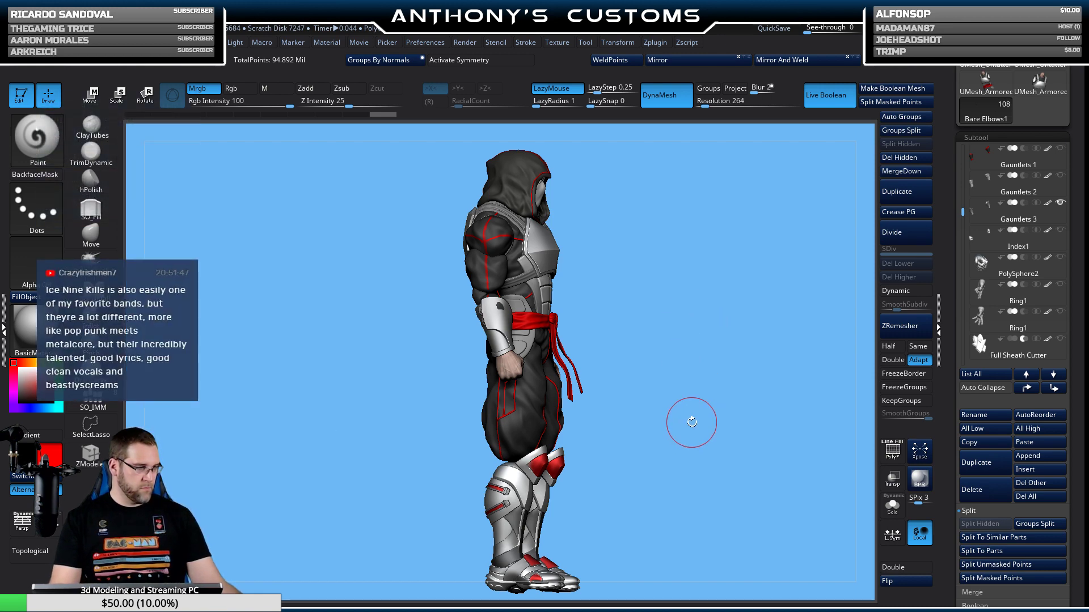
pyautogui.moveTo(692, 417); pyautogui.dragTo(665, 415)
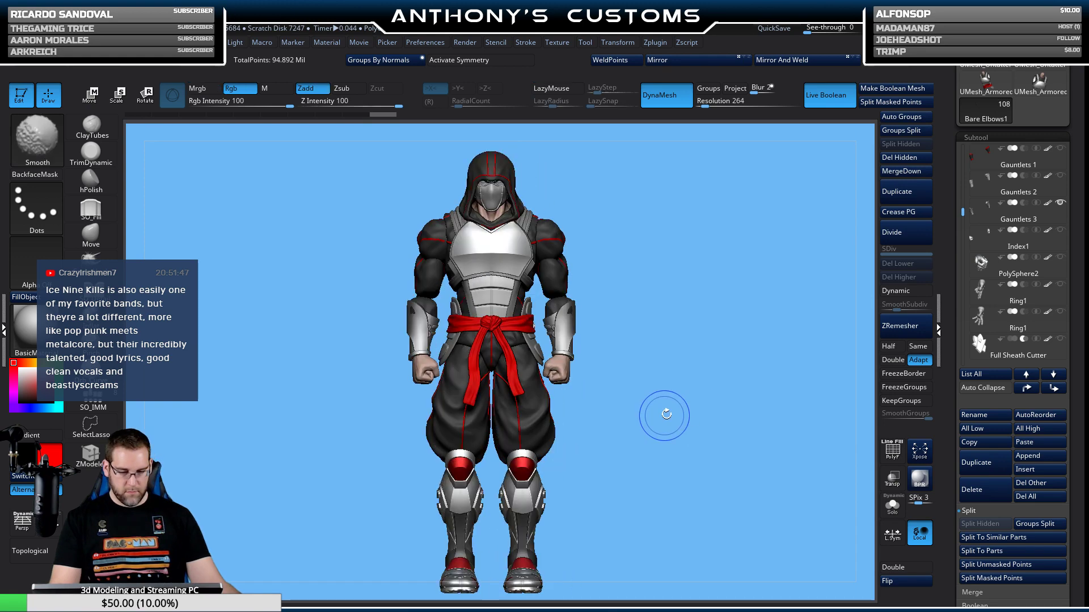
pyautogui.moveTo(660, 369)
pyautogui.mouseDown()
pyautogui.moveTo(700, 377)
pyautogui.moveTo(701, 389)
pyautogui.moveTo(480, 413)
pyautogui.mouseUp()
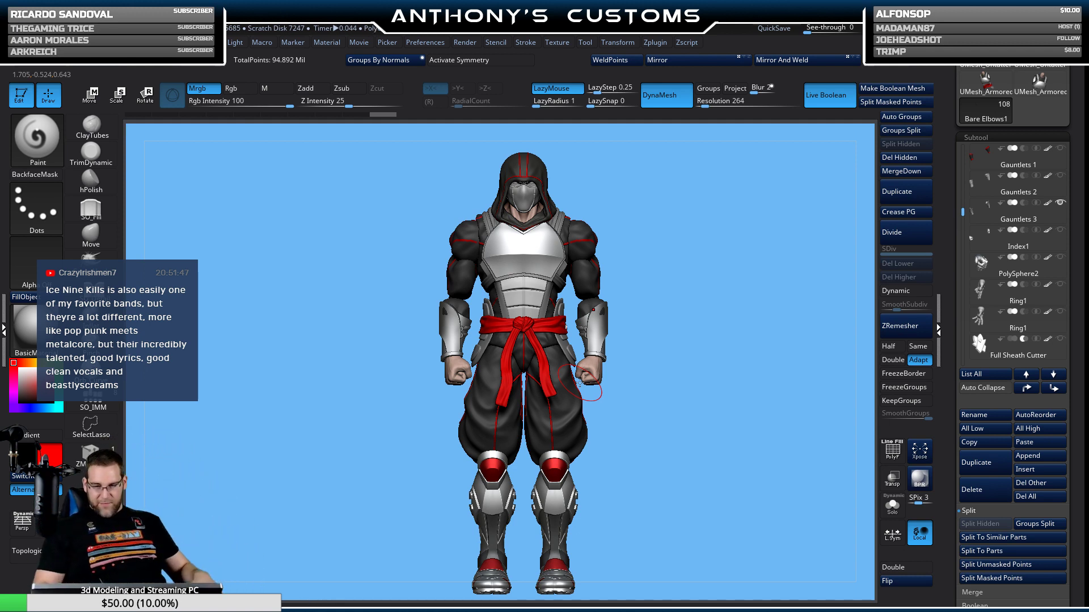
# Swap Bare Forearms1 for the skin-colored Bare Forearms and replace the gauntlets with Gauntlets 2.
pyautogui.scroll(6, 981, 196)
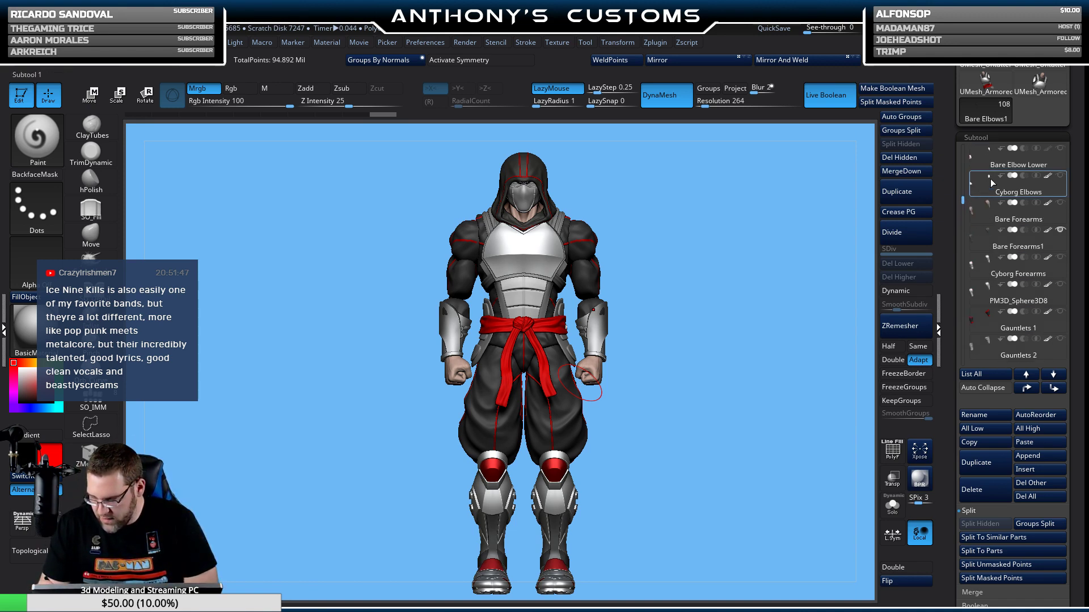
pyautogui.moveTo(1062, 207)
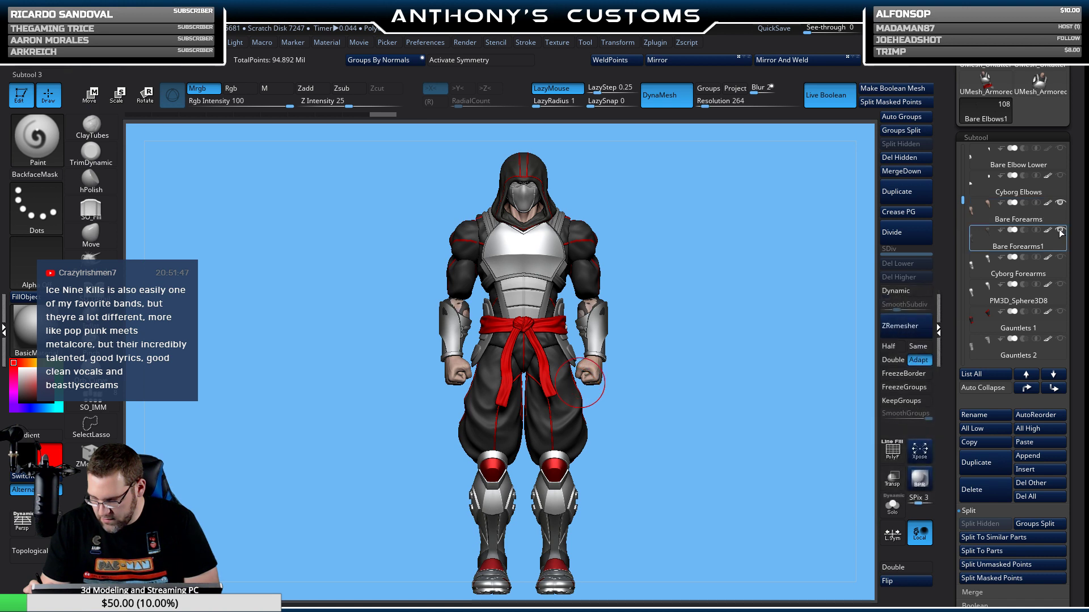
pyautogui.click(1060, 312)
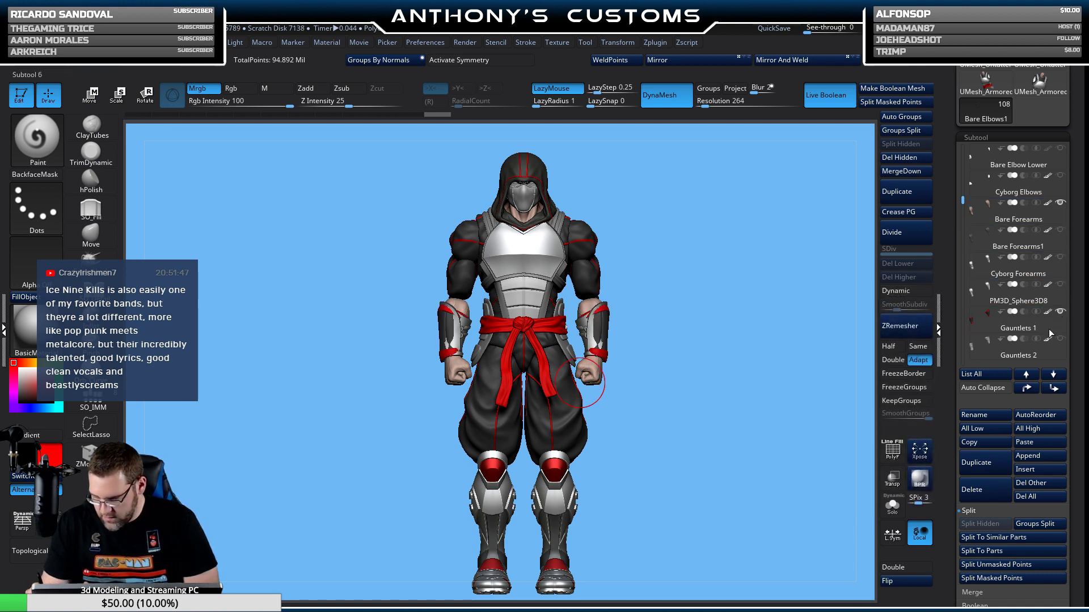
pyautogui.click(1049, 347)
# Show the skin-colored Bare Elbows and Bare Shoulders in place of Bare Elbows1 and Bare Shoulders1.
pyautogui.moveTo(959, 200); pyautogui.dragTo(967, 189)
pyautogui.click(1060, 286)
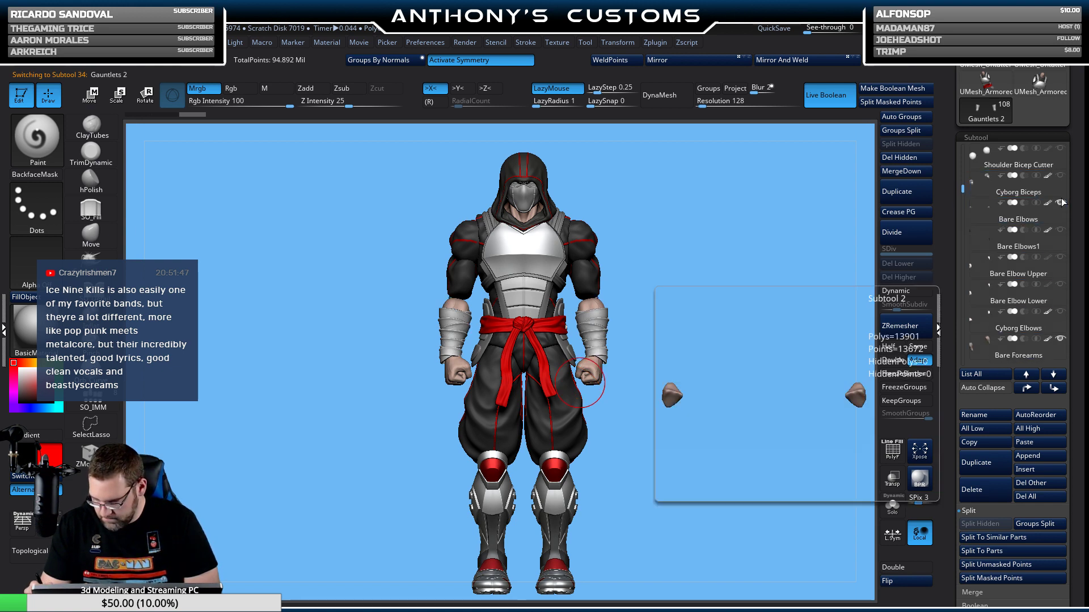
pyautogui.scroll(5, 1049, 173)
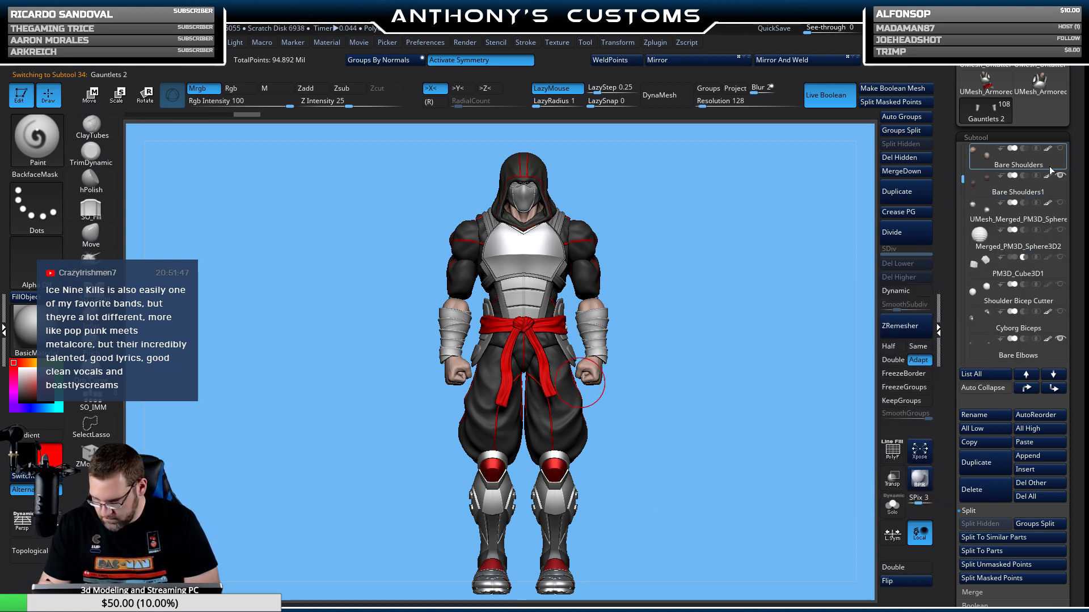
pyautogui.click(1060, 150)
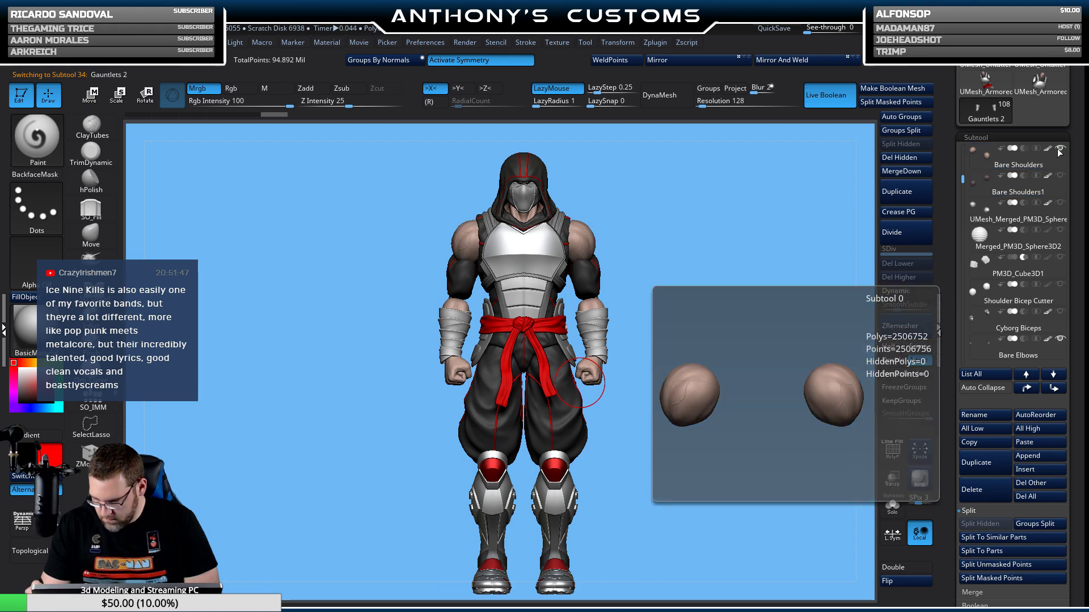
# Replace the Armored Abdomen with the Bare Abdomen on the figure.
pyautogui.moveTo(963, 179); pyautogui.dragTo(962, 226)
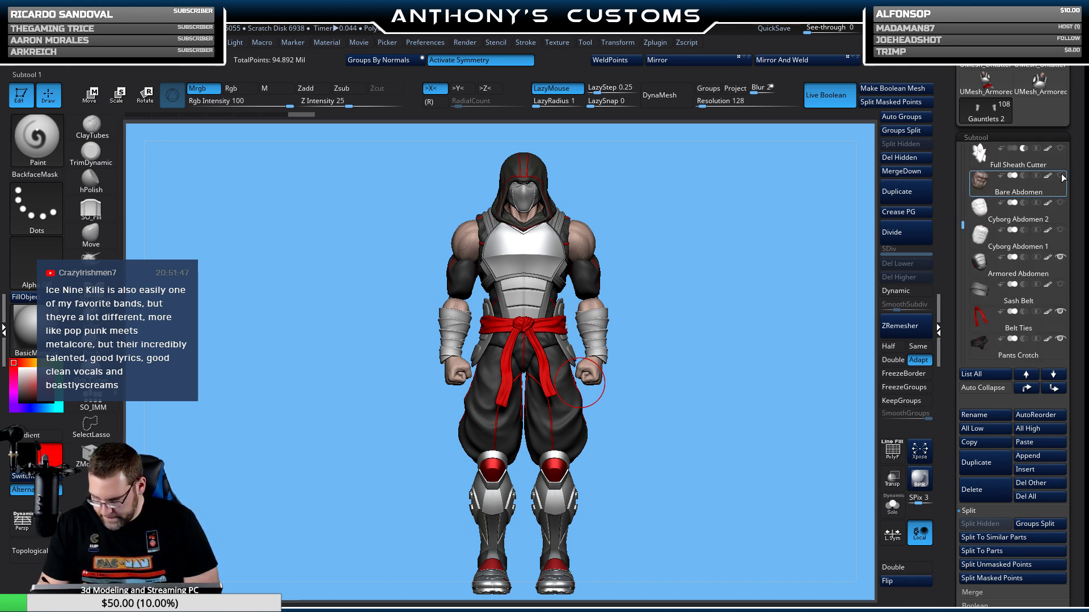
pyautogui.click(1016, 265)
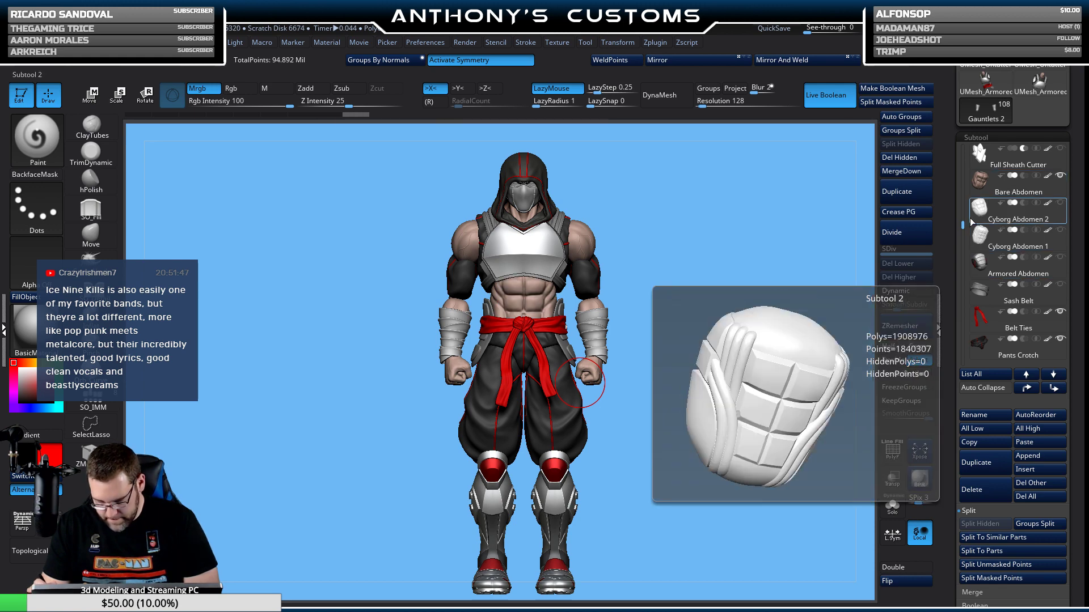
pyautogui.moveTo(773, 323); pyautogui.dragTo(720, 331)
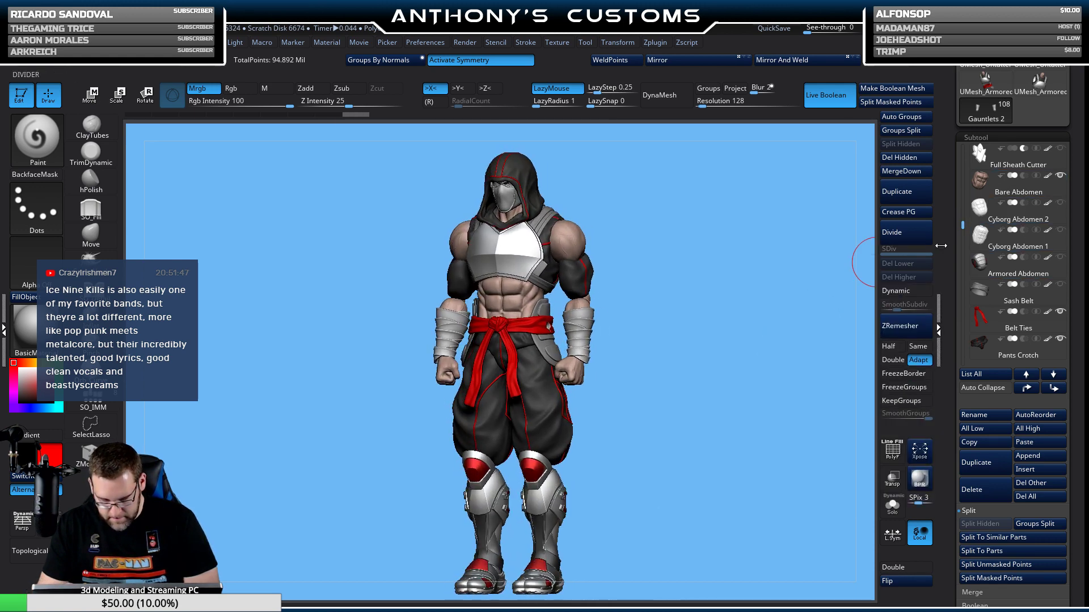
# Hide the Belt Ties and Armored Belt, and show the Sash Belt around the waist.
pyautogui.moveTo(964, 225); pyautogui.dragTo(963, 229)
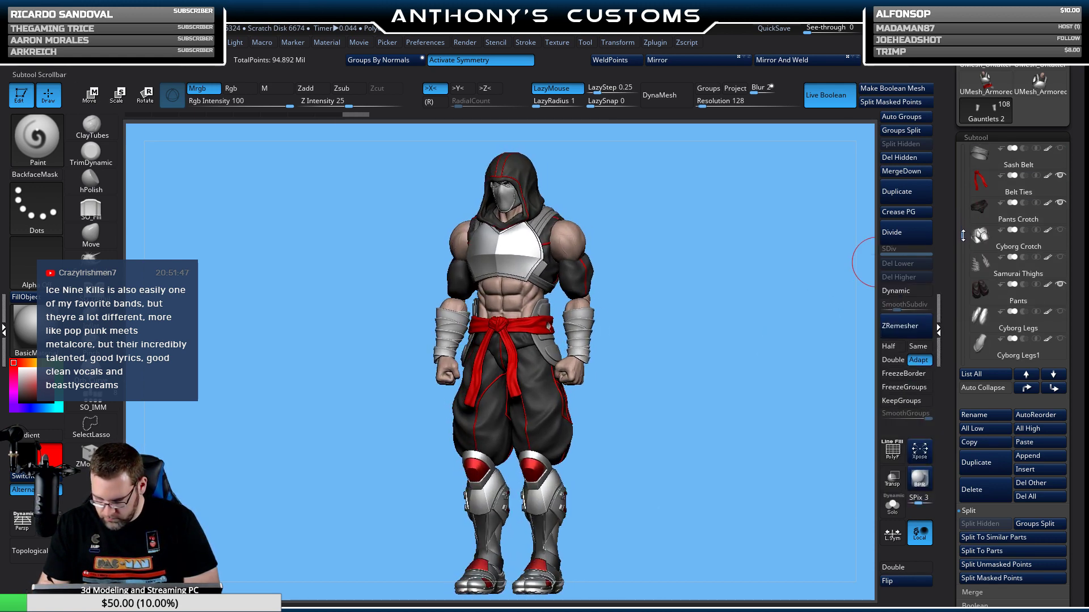
pyautogui.click(1062, 176)
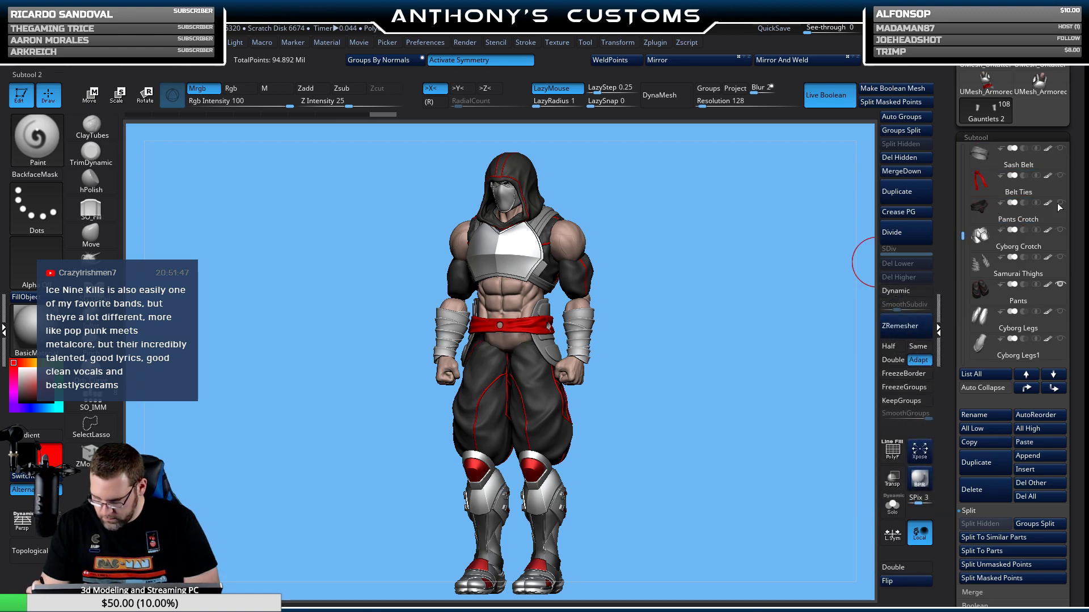
pyautogui.click(1060, 148)
pyautogui.moveTo(964, 236); pyautogui.dragTo(964, 290)
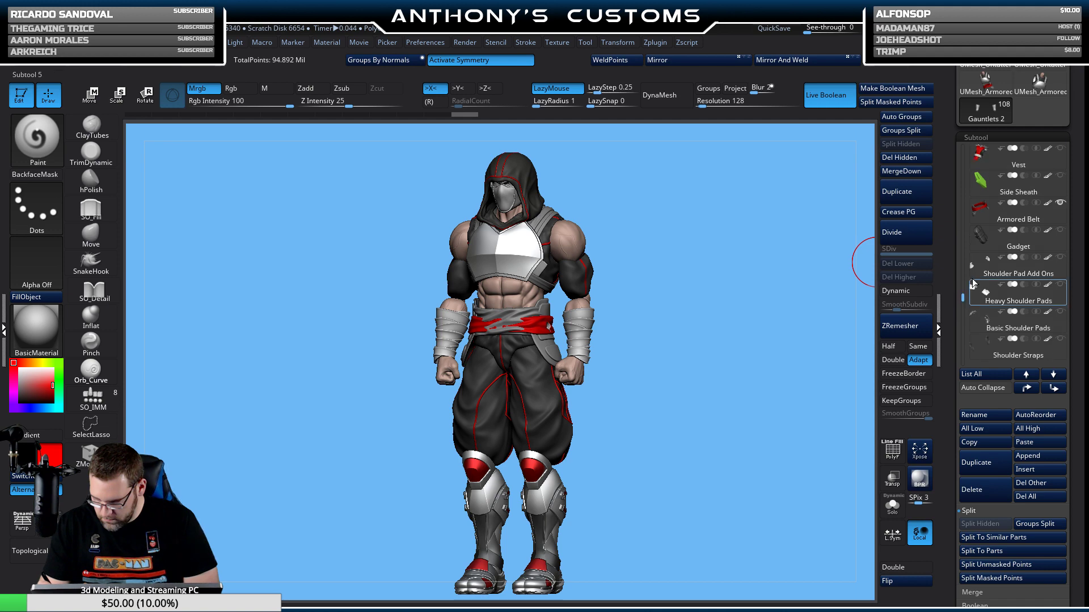
pyautogui.click(1057, 202)
# Swap Bare Biceps1 for the skin-colored Bare Biceps, and replace Armored Chest 2 with the Bare Chest.
pyautogui.scroll(-10, 1016, 255)
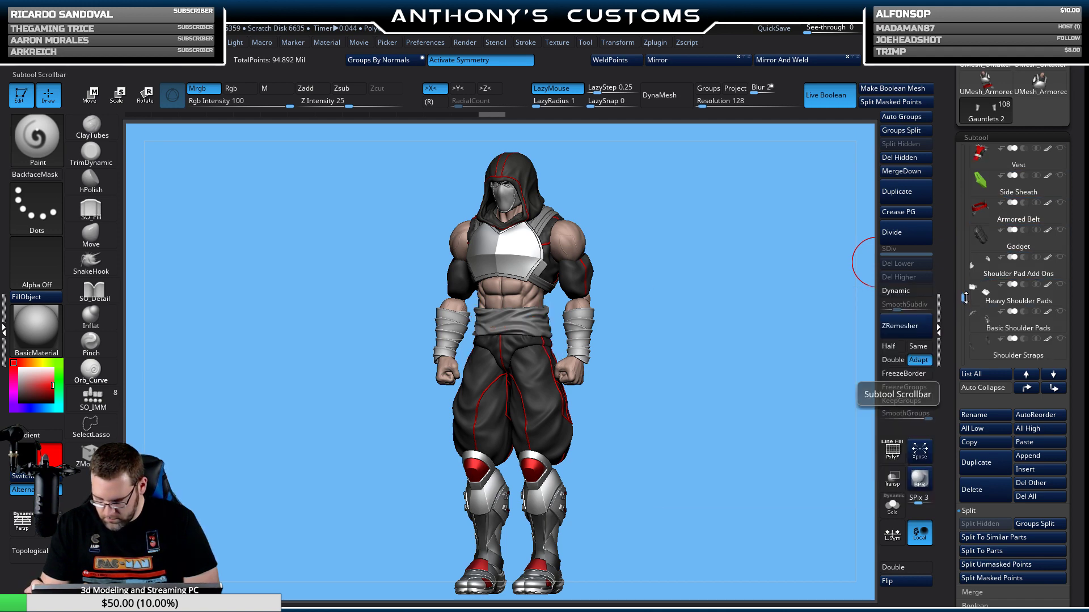
pyautogui.click(971, 314)
pyautogui.click(1018, 241)
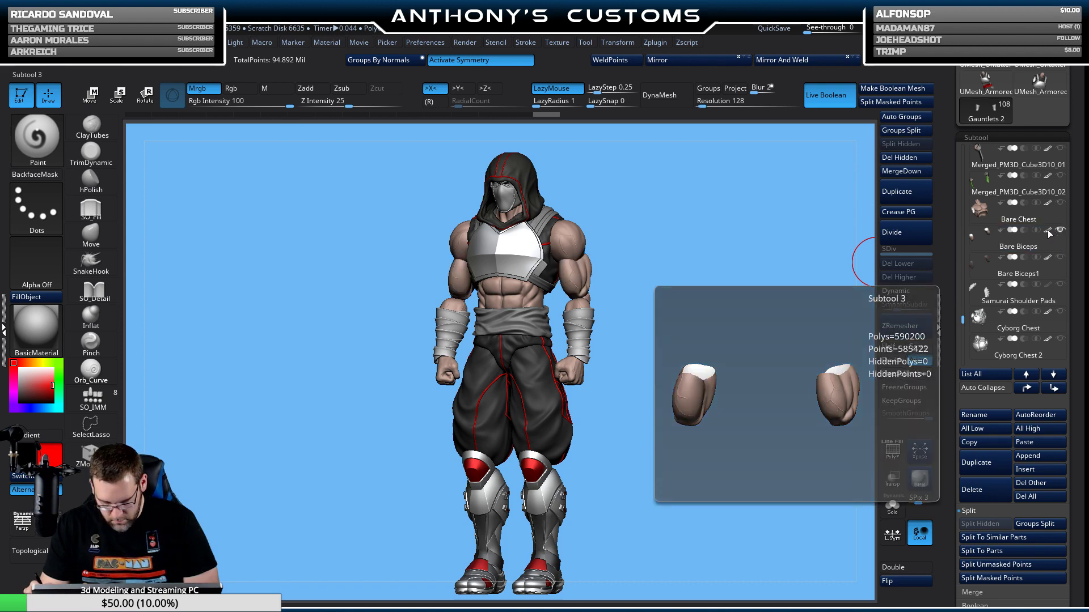
pyautogui.click(1059, 202)
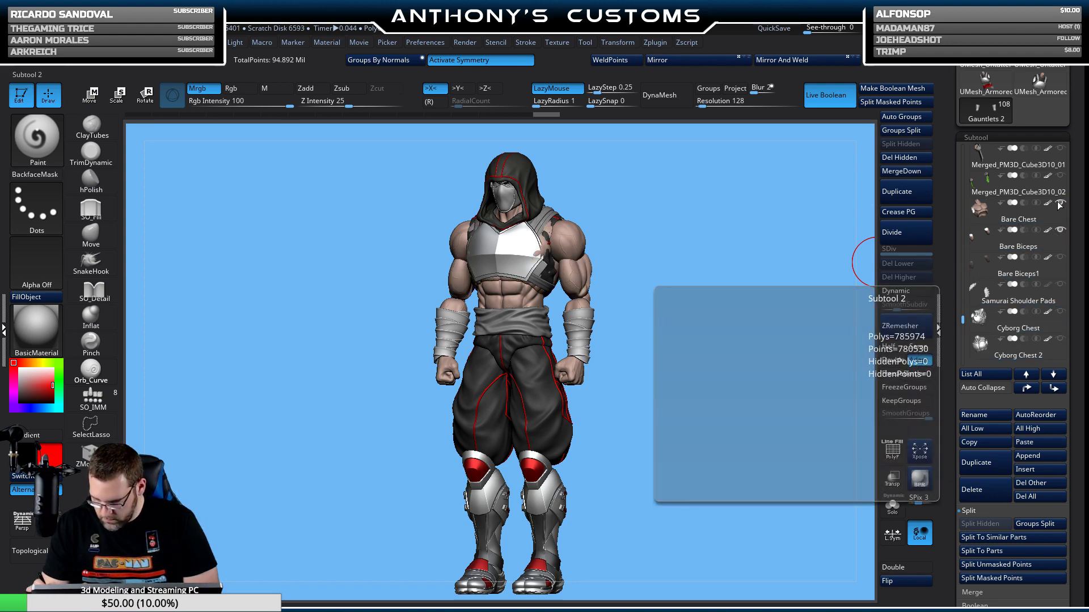
pyautogui.scroll(-6, 964, 319)
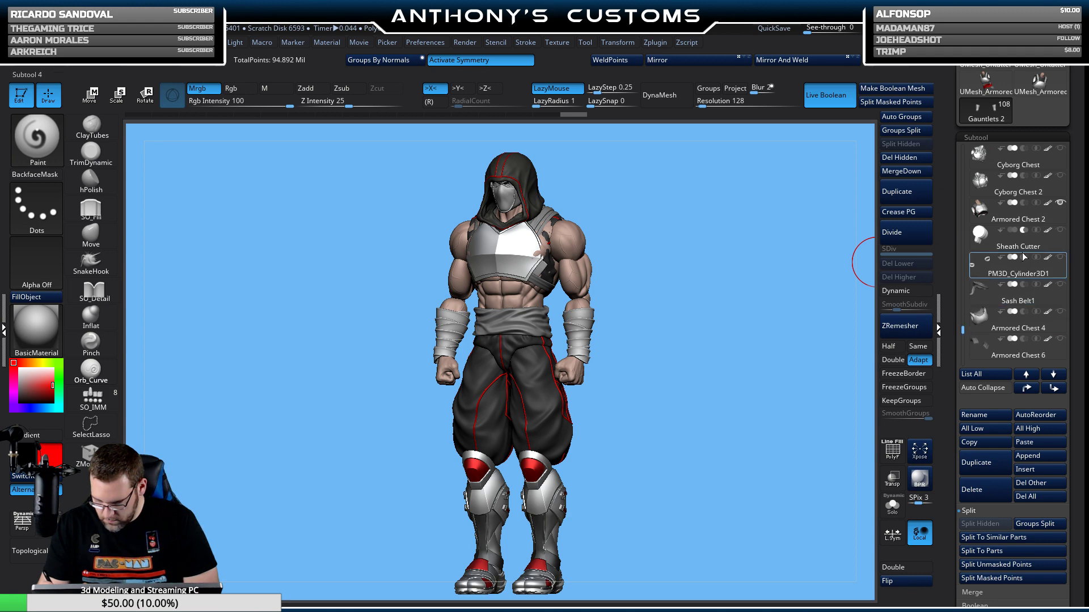
pyautogui.click(1060, 203)
pyautogui.moveTo(834, 235); pyautogui.dragTo(766, 328)
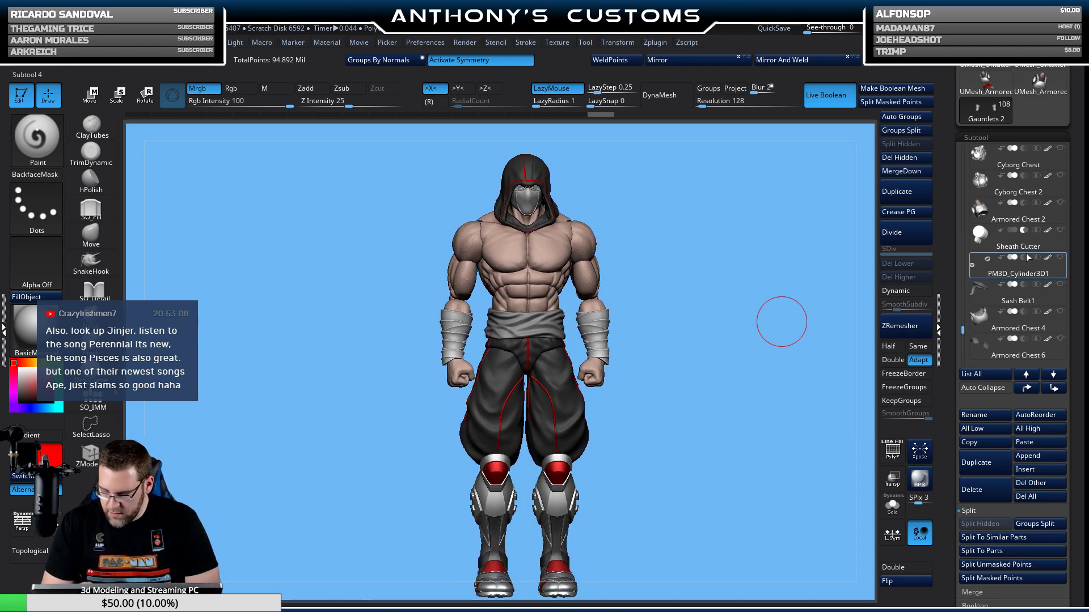
# Show the Vest over the figure's bare torso.
pyautogui.moveTo(965, 328); pyautogui.dragTo(965, 294)
pyautogui.moveTo(1057, 179)
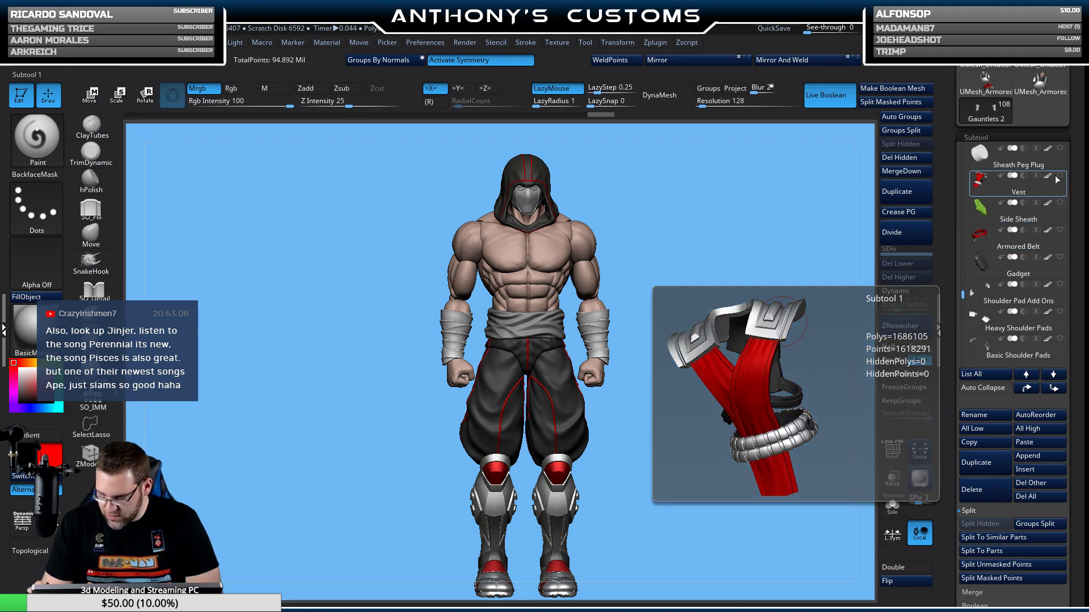
pyautogui.click(1060, 175)
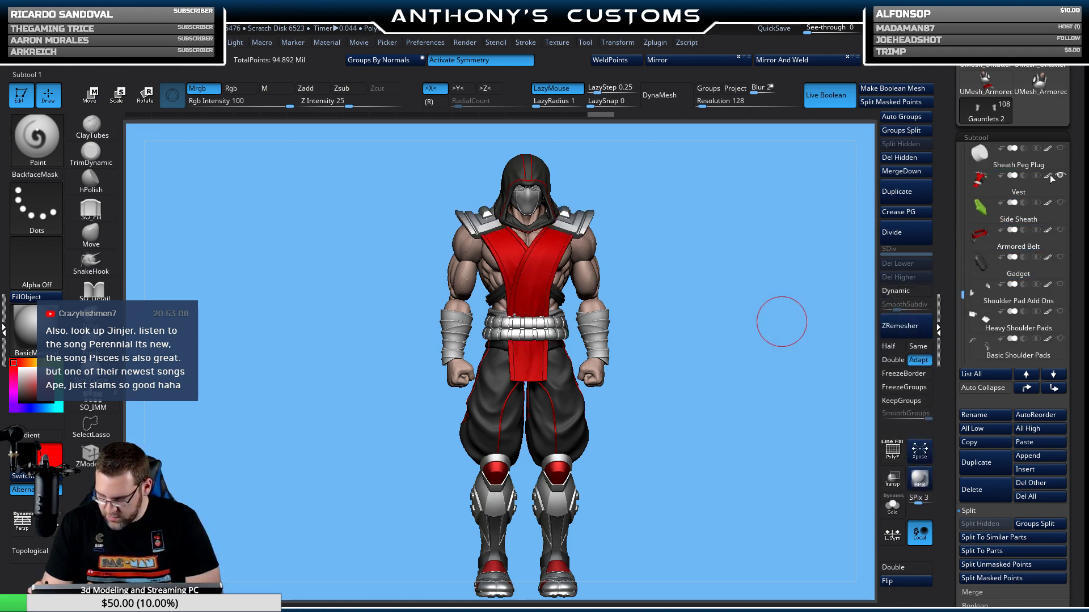
pyautogui.moveTo(962, 290); pyautogui.dragTo(963, 233)
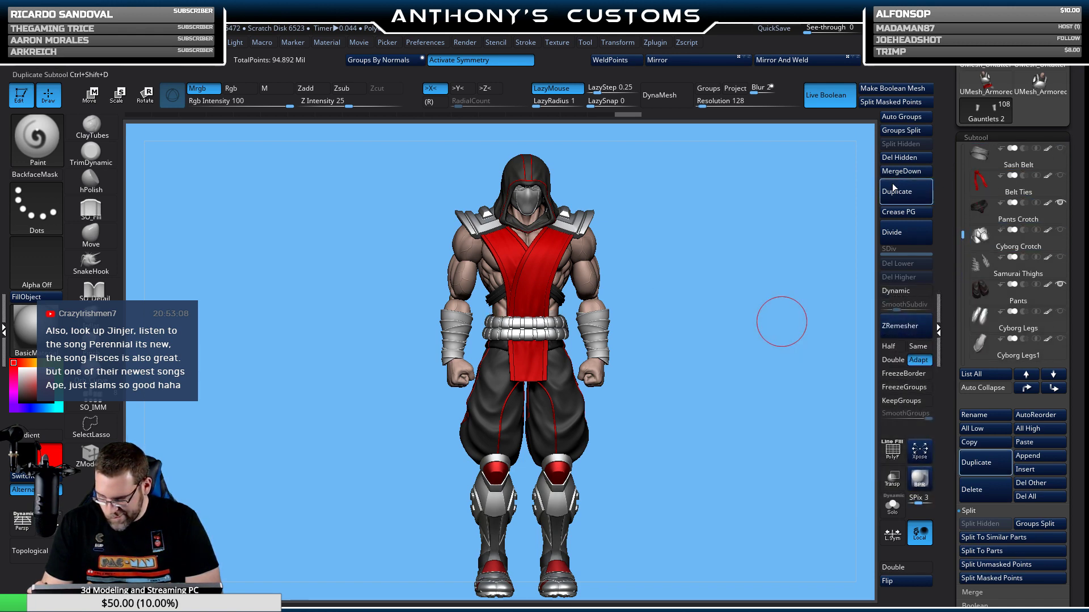
# Hide the Vest and the Sash Belt, and show the Armored Belt around the figure's waist.
pyautogui.moveTo(709, 348); pyautogui.dragTo(696, 370)
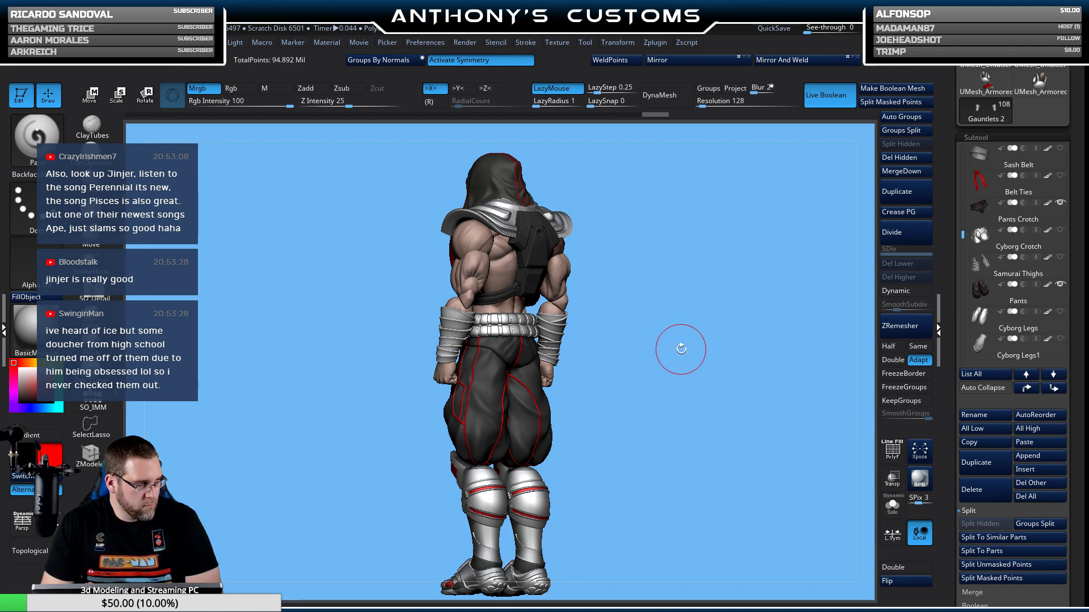
pyautogui.moveTo(693, 358); pyautogui.dragTo(843, 309)
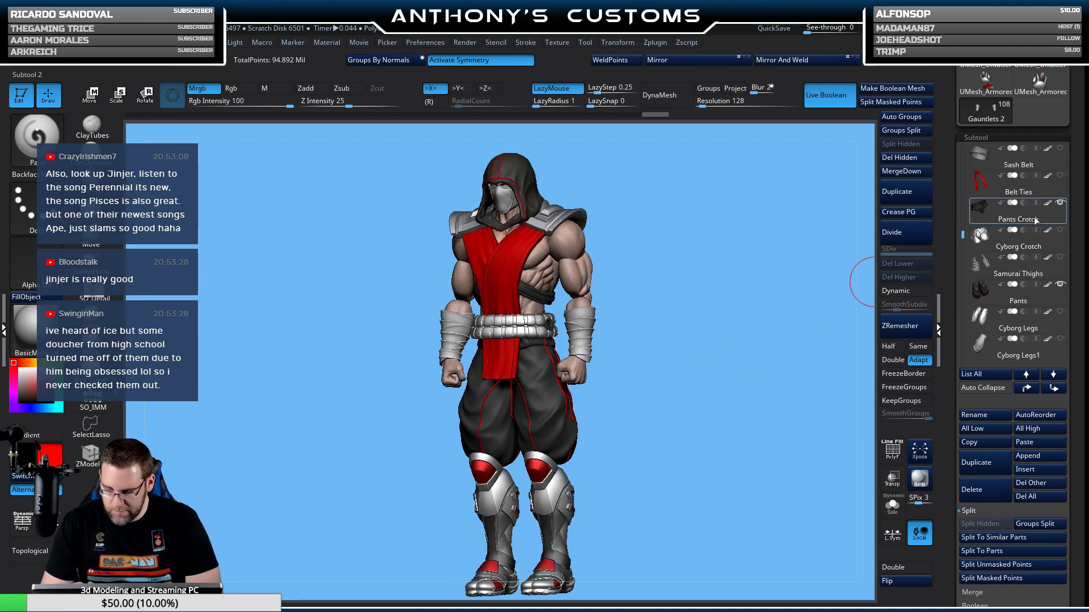
pyautogui.moveTo(963, 234); pyautogui.dragTo(967, 307)
pyautogui.click(1060, 149)
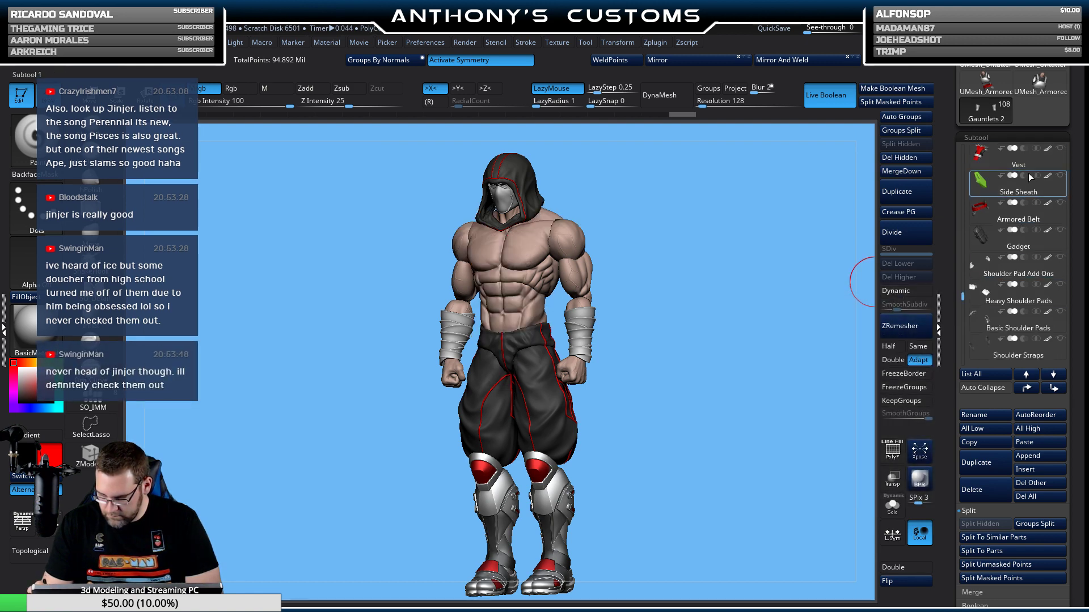
pyautogui.click(1060, 203)
# Replace the masked ninja head with the Merged_Skin_ZSphere6 helmeted head, and hide the Hood.
pyautogui.moveTo(961, 297); pyautogui.dragTo(962, 163)
pyautogui.click(1059, 203)
pyautogui.click(1061, 284)
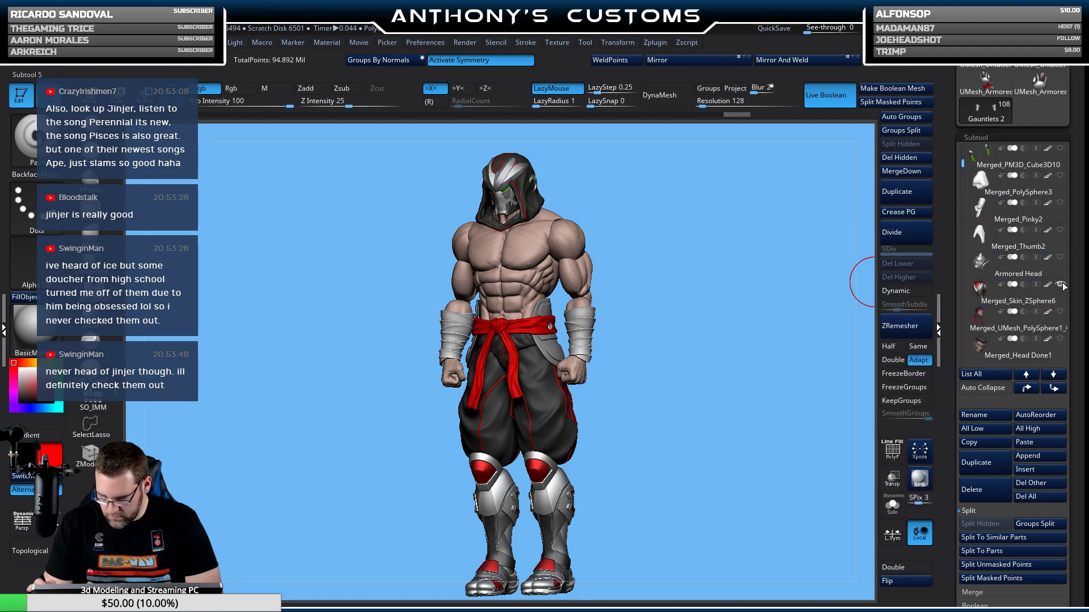
pyautogui.moveTo(771, 300); pyautogui.dragTo(797, 280)
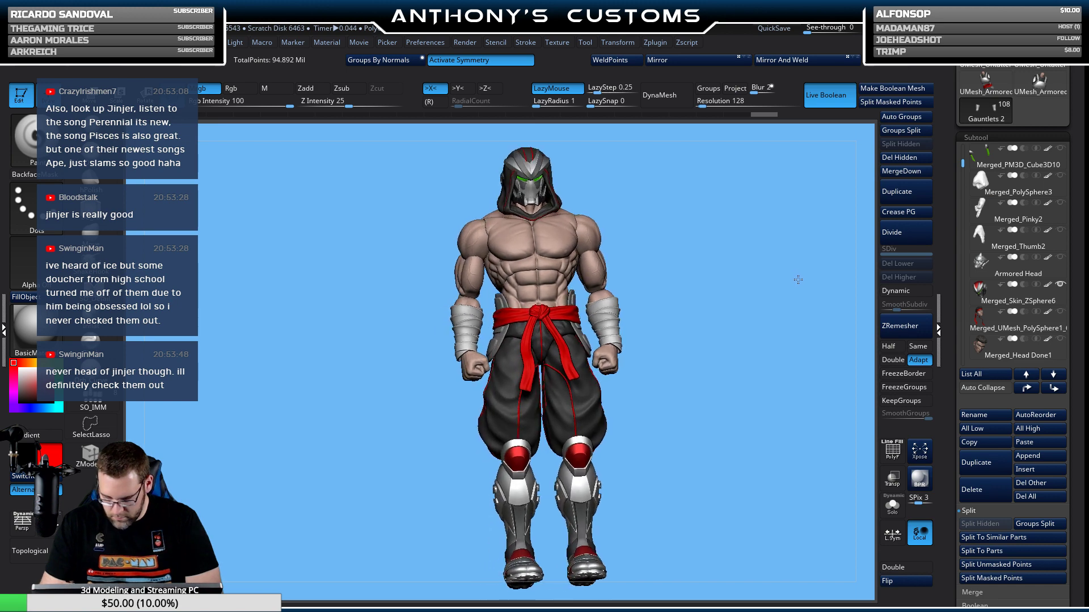
pyautogui.moveTo(963, 164); pyautogui.dragTo(962, 151)
pyautogui.click(1059, 230)
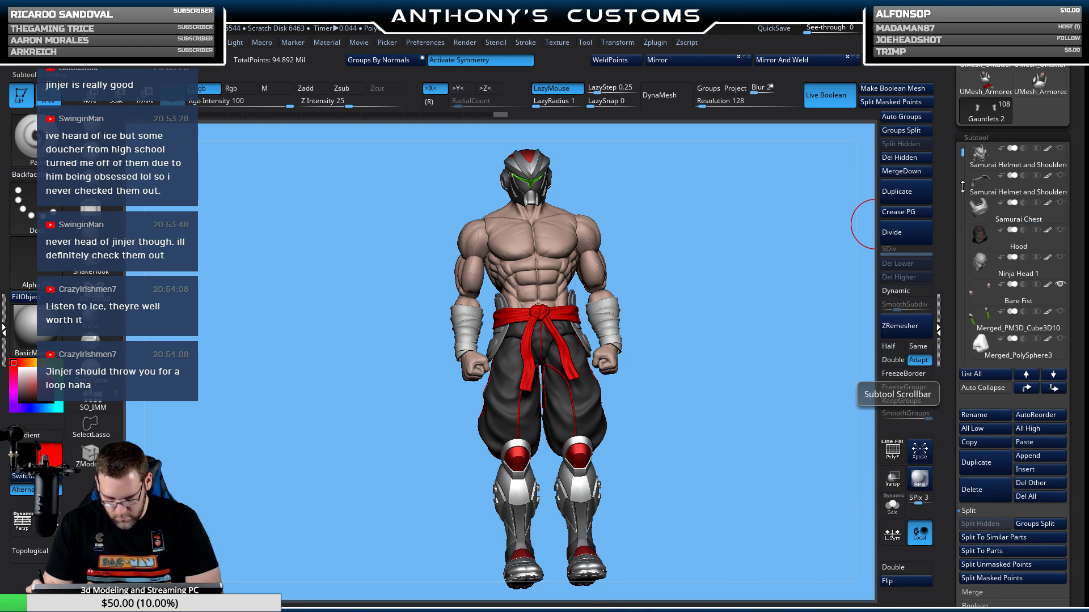
# Try the Samurai Chest on the figure's bare torso, and hide it again.
pyautogui.click(1060, 202)
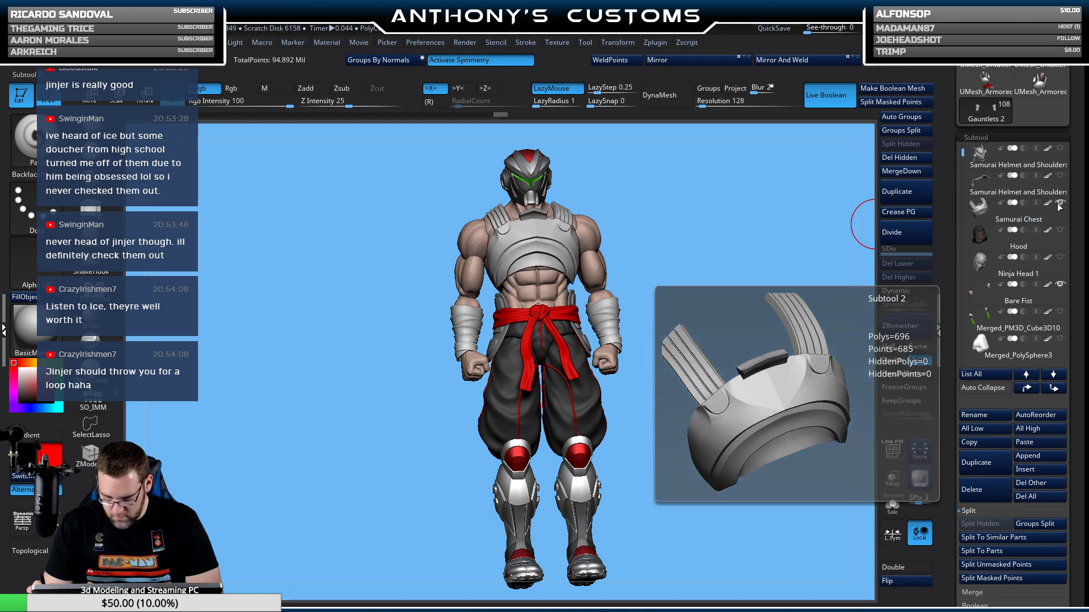
pyautogui.moveTo(755, 323)
pyautogui.mouseDown()
pyautogui.moveTo(692, 358)
pyautogui.moveTo(720, 363)
pyautogui.moveTo(760, 340)
pyautogui.mouseUp()
pyautogui.click(1060, 202)
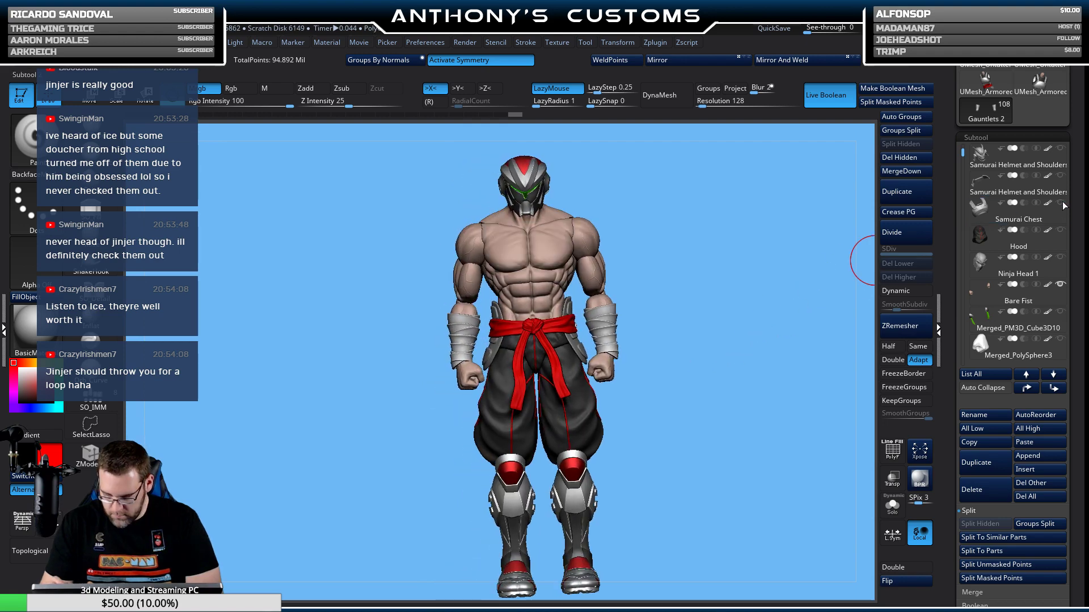
# Show the Chest Strap across the figure's bare torso.
pyautogui.moveTo(962, 152); pyautogui.dragTo(965, 277)
pyautogui.click(1061, 231)
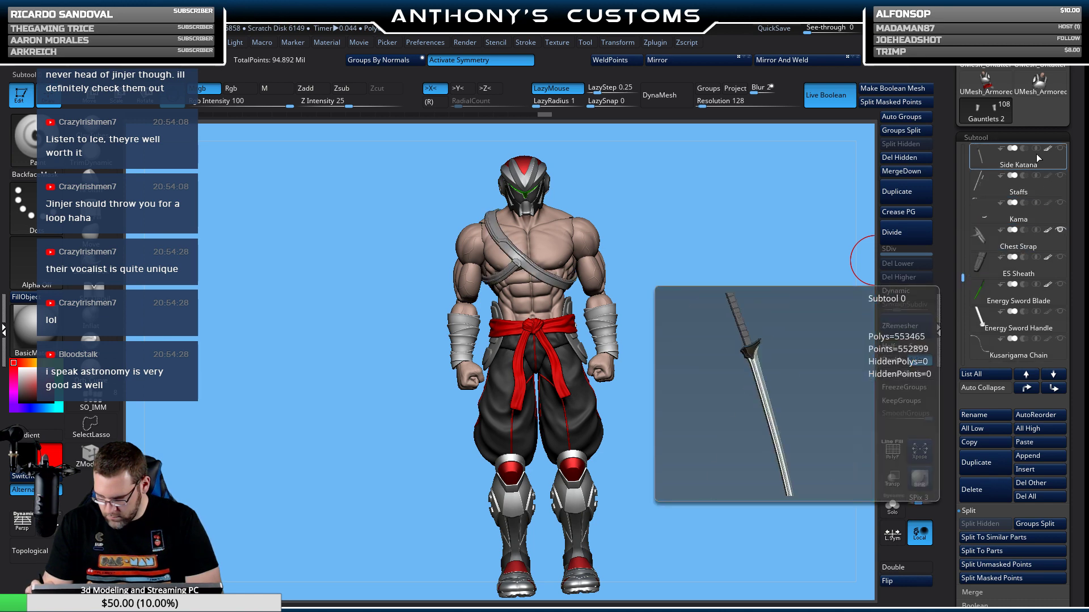
pyautogui.moveTo(792, 279); pyautogui.dragTo(712, 415)
pyautogui.keyDown('alt'); pyautogui.moveTo(727, 472); pyautogui.dragTo(731, 489); pyautogui.keyUp('alt')
pyautogui.press('ctrl')
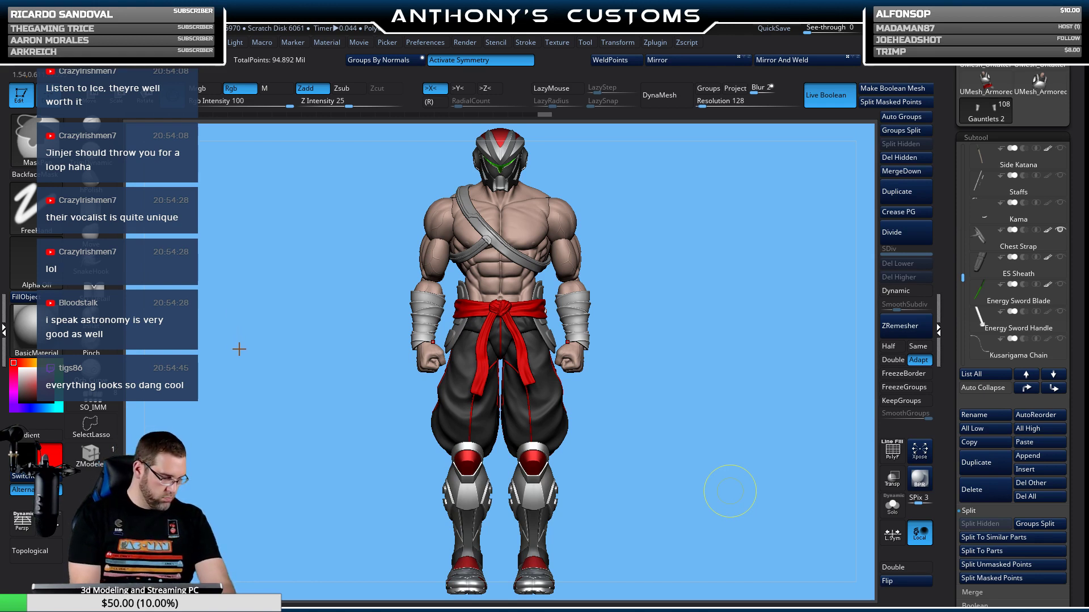
# Save the project with the current figure setup.
pyautogui.hotkey('ctrl', 's')
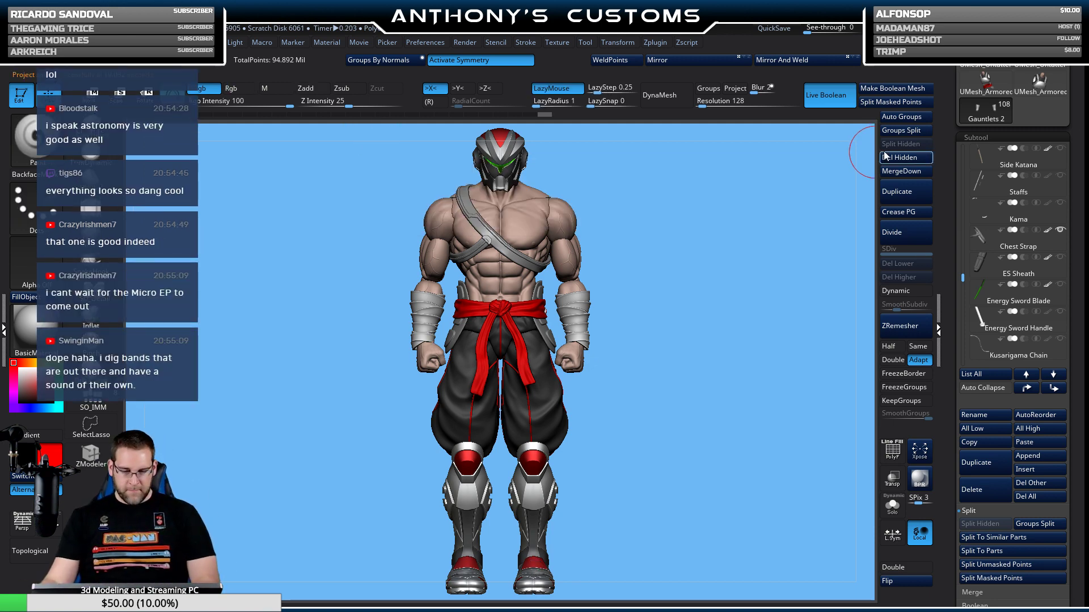
pyautogui.moveTo(1077, 158); pyautogui.dragTo(1077, 429)
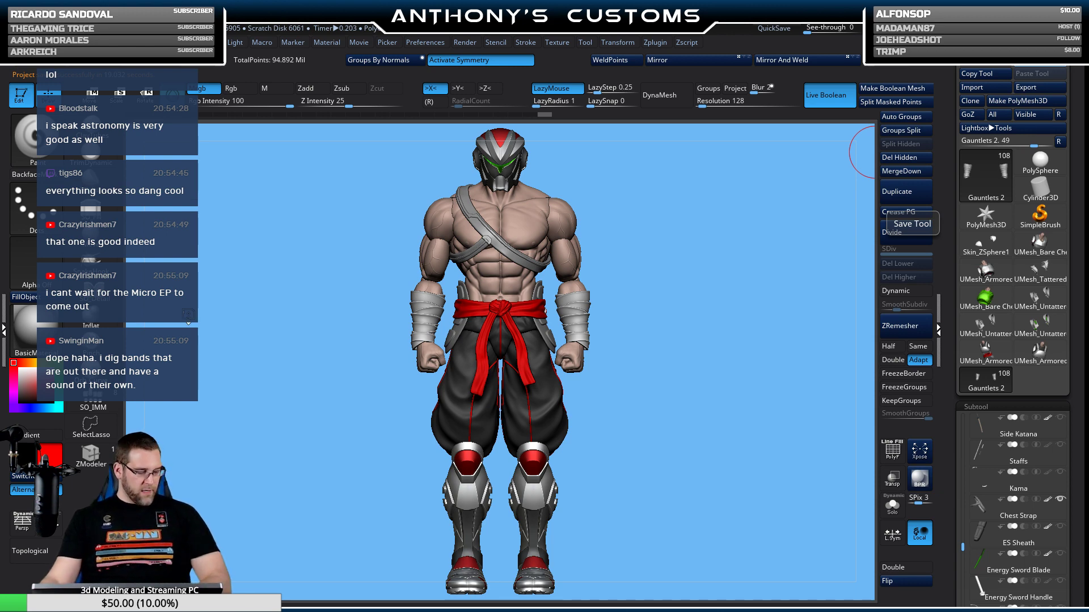
pyautogui.hotkey('ctrl', 's')
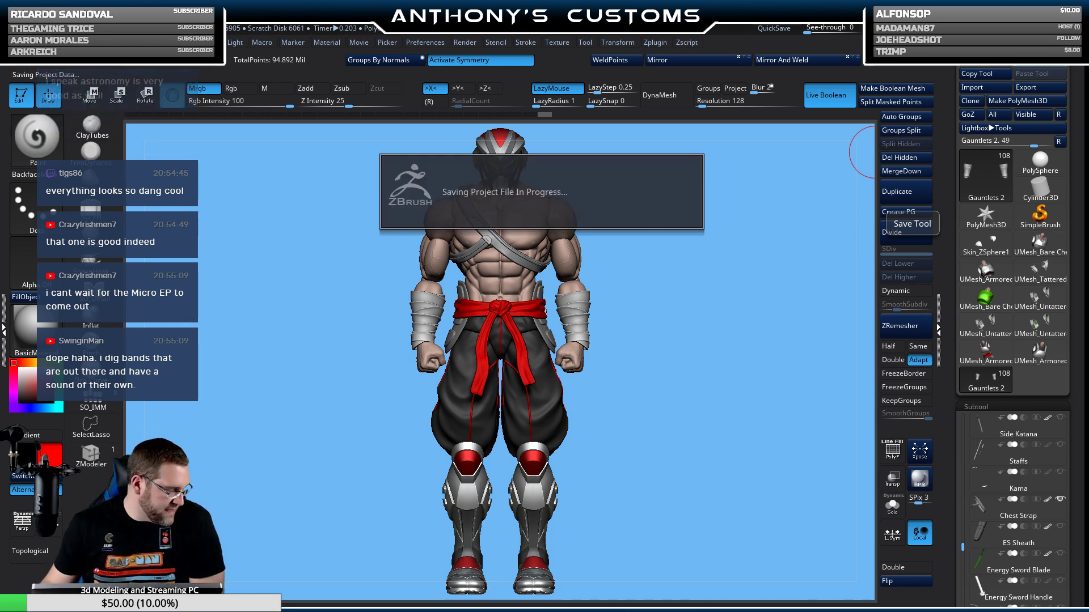